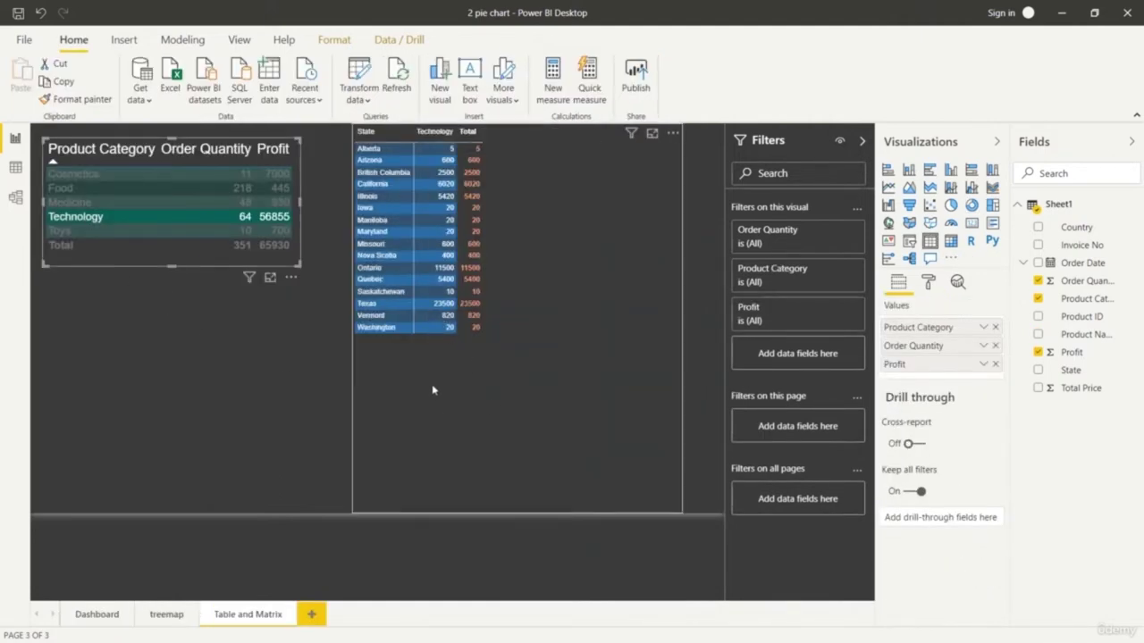
# Cross-filter the product category table by picking individual states in the matrix, including California.
pyautogui.click(385, 183)
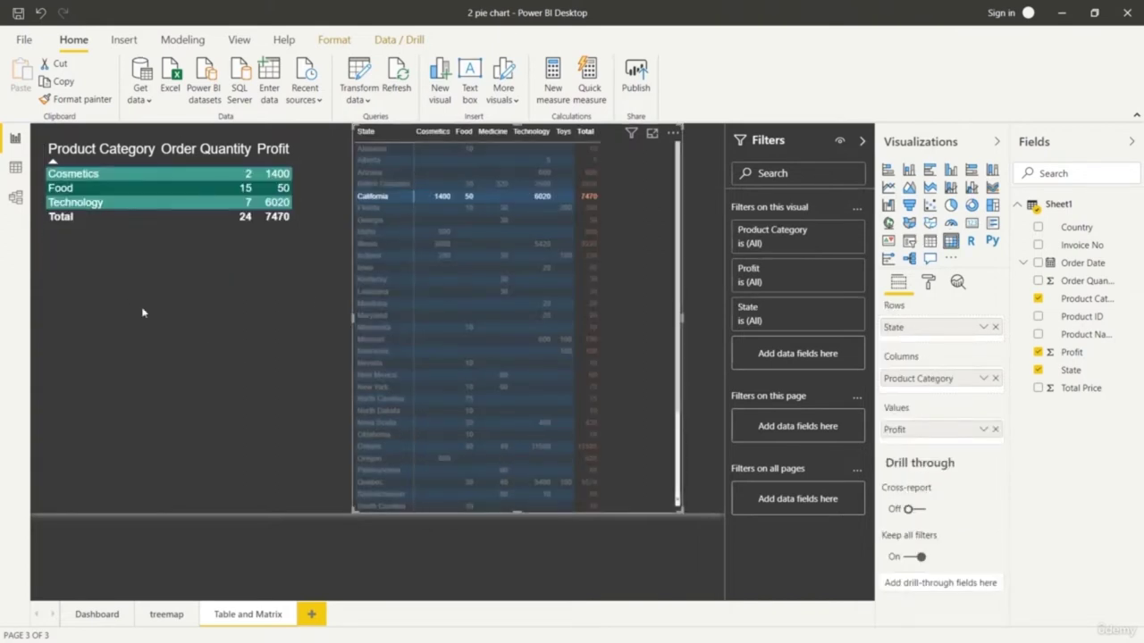
pyautogui.click(370, 220)
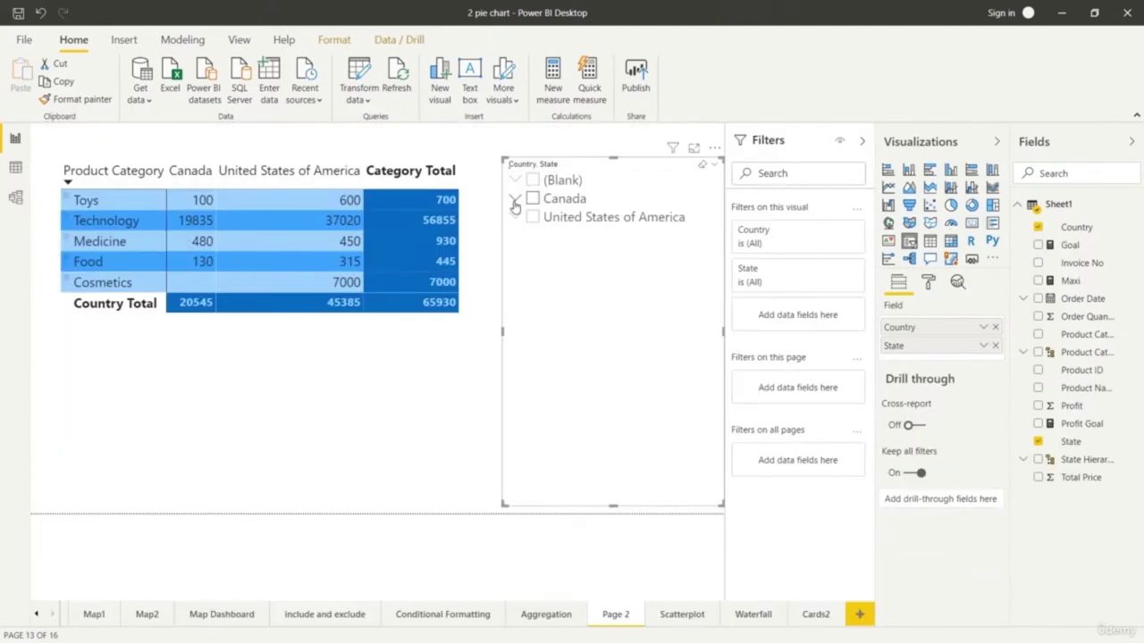
# Expand Canada and United States of America in the Country, State slicer and filter by single provinces, ending with Ontario.
pyautogui.click(516, 200)
pyautogui.click(516, 327)
pyautogui.click(543, 199)
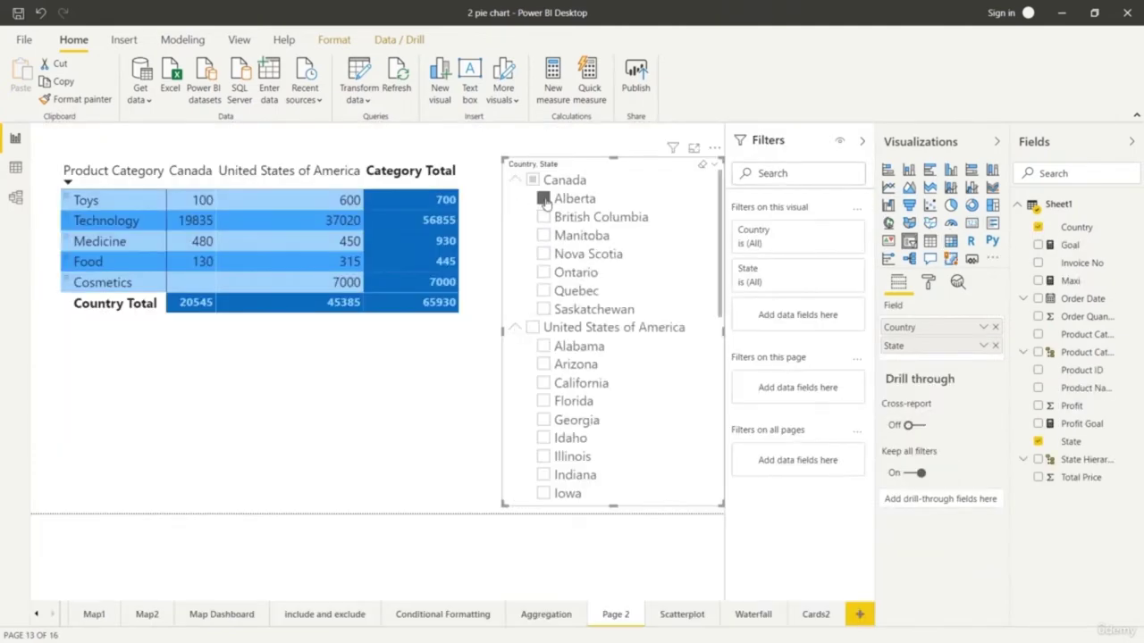
pyautogui.click(545, 217)
pyautogui.click(544, 217)
pyautogui.click(543, 291)
pyautogui.click(543, 273)
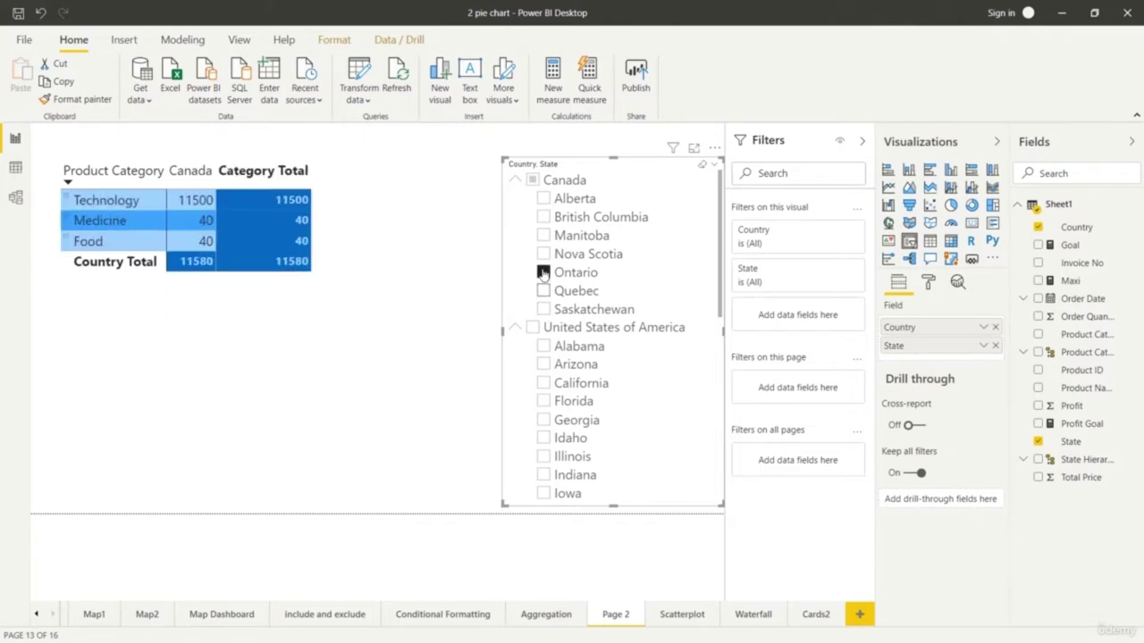
# Add Quebec, Manitoba, Nova Scotia, Arizona, California, Florida and Georgia to the slicer selection alongside Ontario.
pyautogui.keyDown('ctrl'); pyautogui.click(543, 290); pyautogui.keyUp('ctrl')
pyautogui.keyDown('ctrl'); pyautogui.click(543, 235); pyautogui.keyUp('ctrl')
pyautogui.keyDown('ctrl'); pyautogui.click(543, 253); pyautogui.keyUp('ctrl')
pyautogui.keyDown('ctrl'); pyautogui.click(543, 364); pyautogui.keyUp('ctrl')
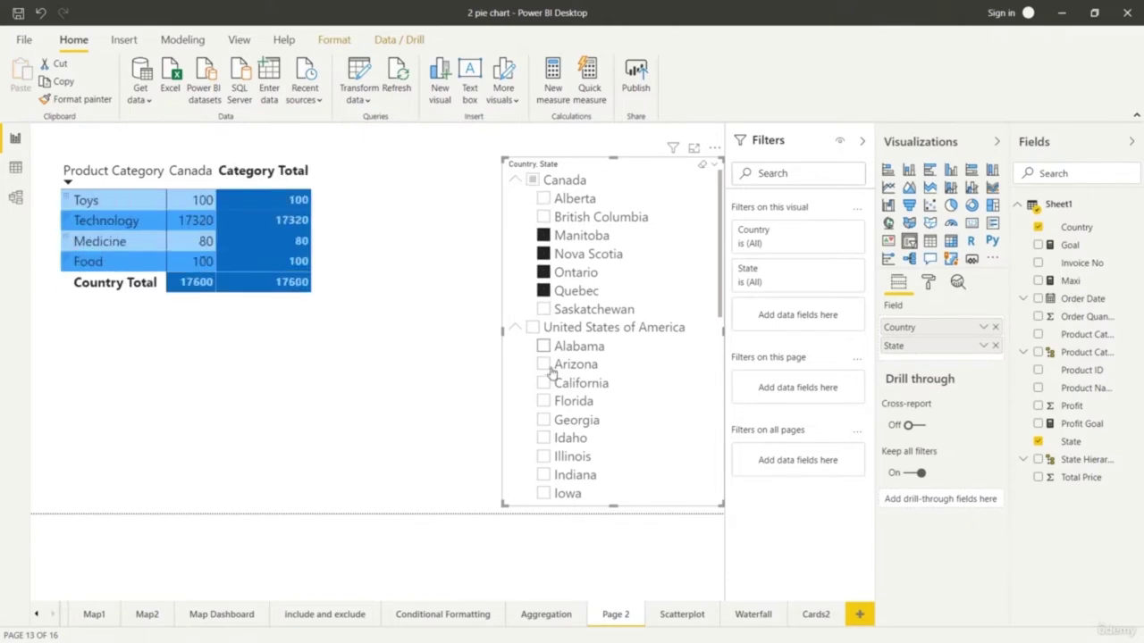
pyautogui.keyDown('ctrl'); pyautogui.click(543, 382); pyautogui.keyUp('ctrl')
pyautogui.keyDown('ctrl'); pyautogui.click(543, 401); pyautogui.keyUp('ctrl')
pyautogui.keyDown('ctrl'); pyautogui.click(543, 420); pyautogui.keyUp('ctrl')
# Change the slicer selection using further states in the United States of America list.
pyautogui.scroll(-1, 608, 375)
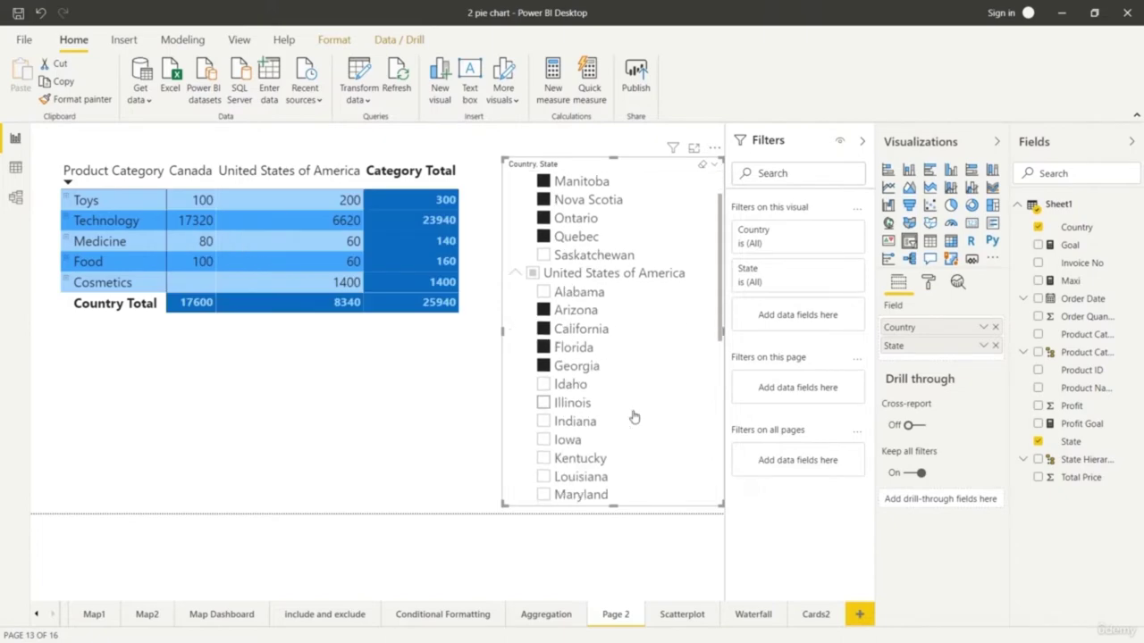
pyautogui.click(544, 366)
pyautogui.click(543, 457)
pyautogui.click(543, 476)
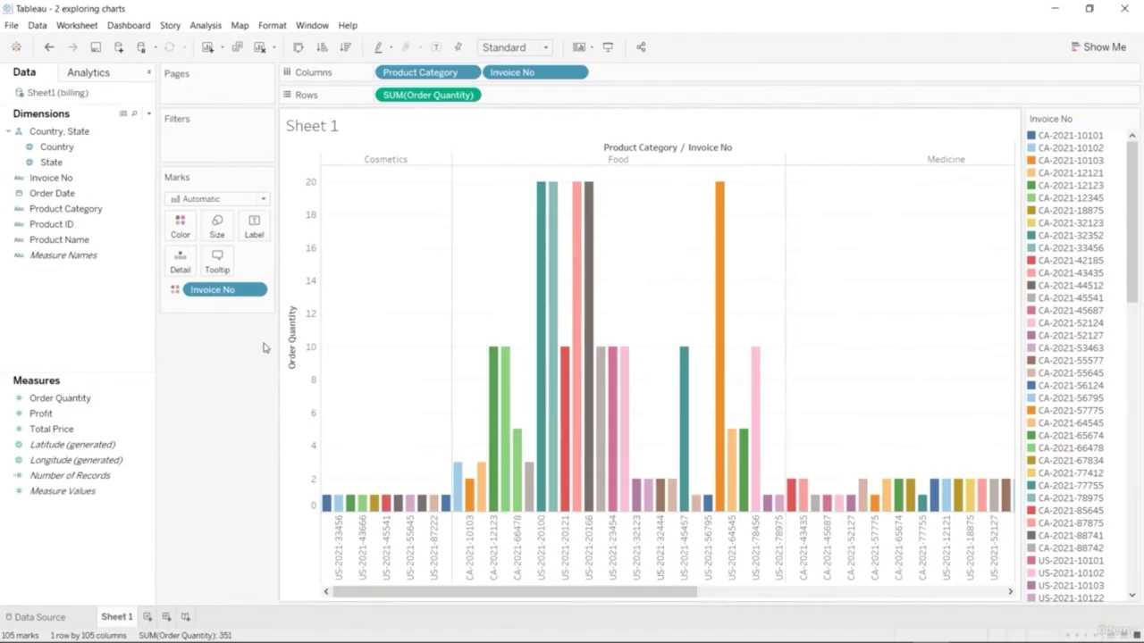
# In Tableau, try sizing the invoice bars by Order Quantity and take that field off the marks again.
pyautogui.moveTo(54, 398); pyautogui.dragTo(218, 228)
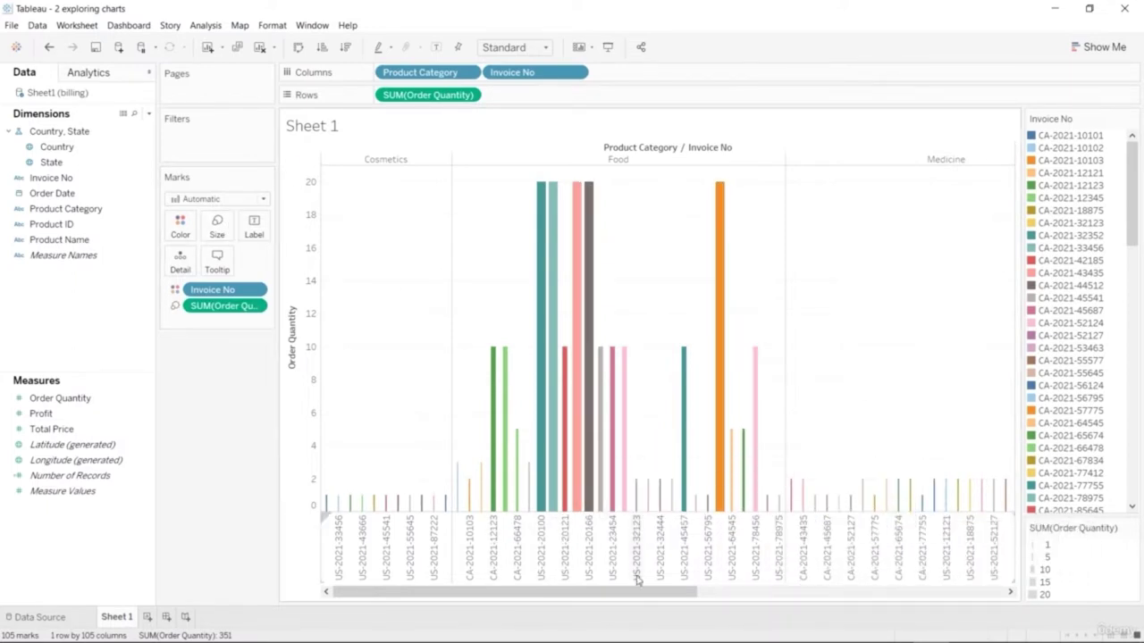
pyautogui.moveTo(688, 592); pyautogui.dragTo(920, 604)
pyautogui.moveTo(223, 306); pyautogui.dragTo(166, 439)
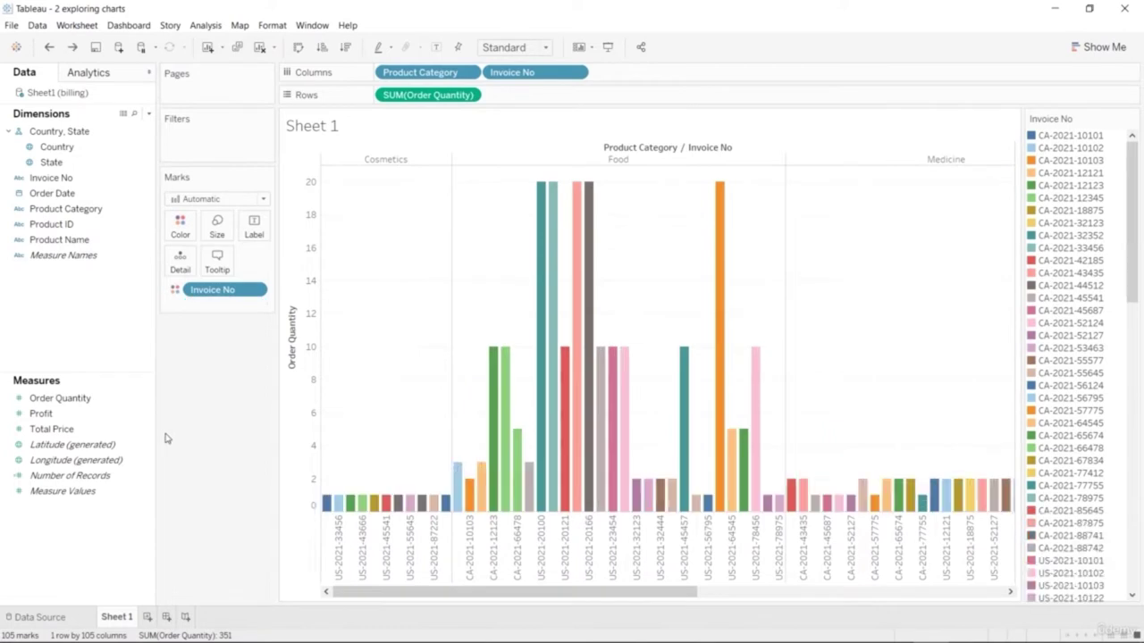
# Convert the bar chart to a treemap, try the box-and-whisker plot, and finish with packed bubbles.
pyautogui.click(1101, 47)
pyautogui.click(1020, 190)
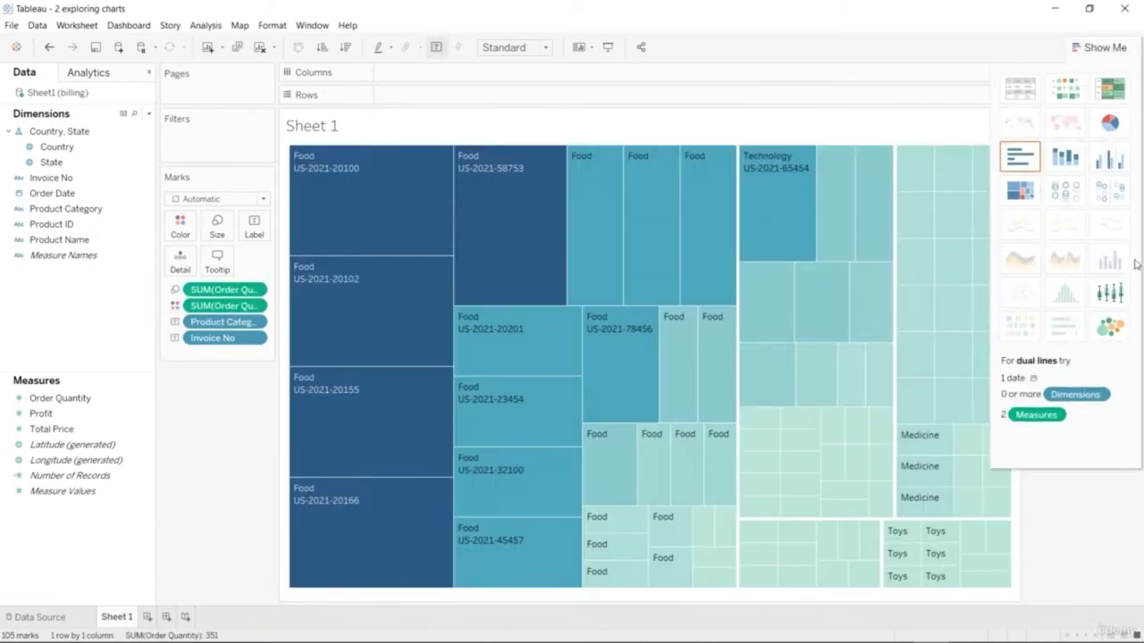
pyautogui.click(1109, 292)
pyautogui.click(1109, 326)
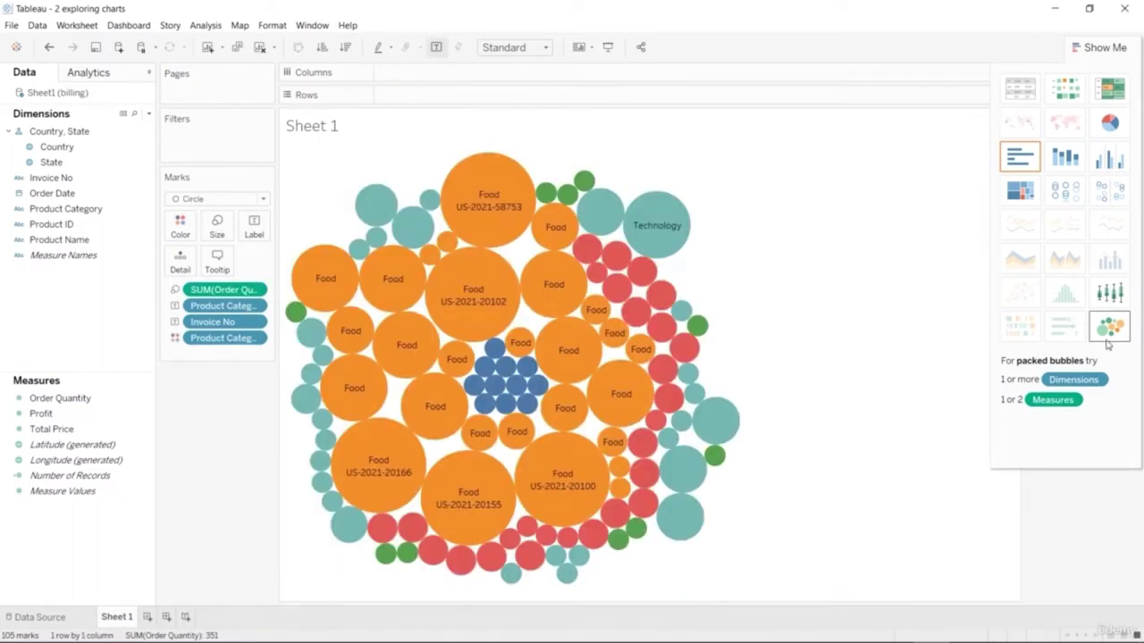
pyautogui.click(1103, 47)
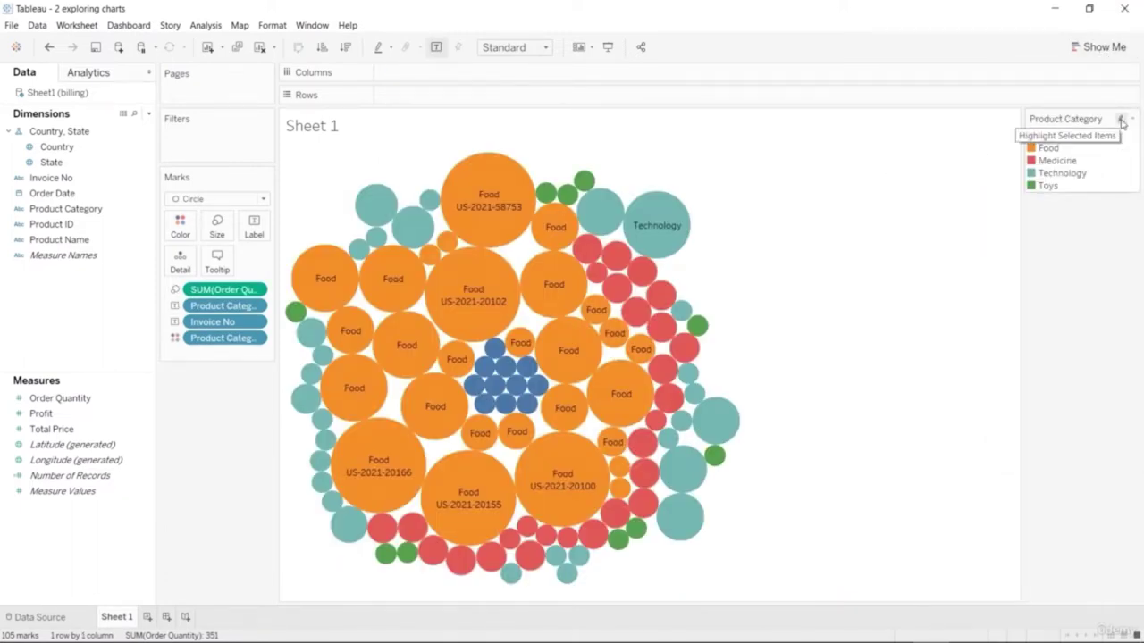
# Highlight the bubbles of one product category after another through the legend: Cosmetics, Food, Medicine and Technology.
pyautogui.click(1062, 137)
pyautogui.click(1060, 148)
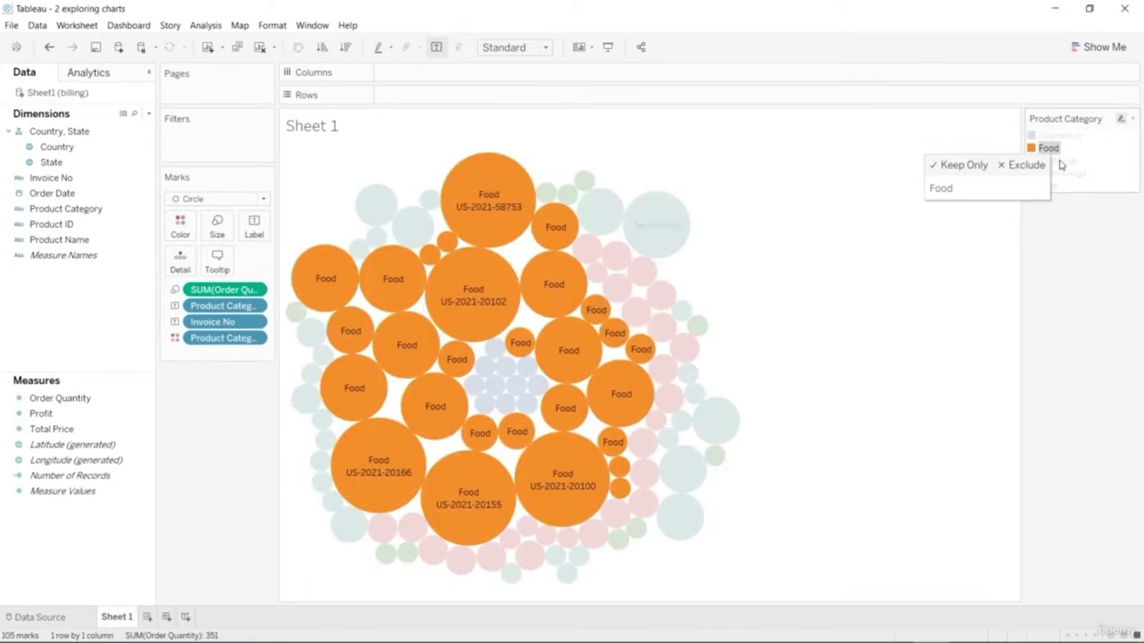
pyautogui.click(1062, 161)
pyautogui.click(1067, 174)
pyautogui.click(1068, 176)
pyautogui.click(1069, 176)
pyautogui.click(1069, 176)
pyautogui.click(1101, 46)
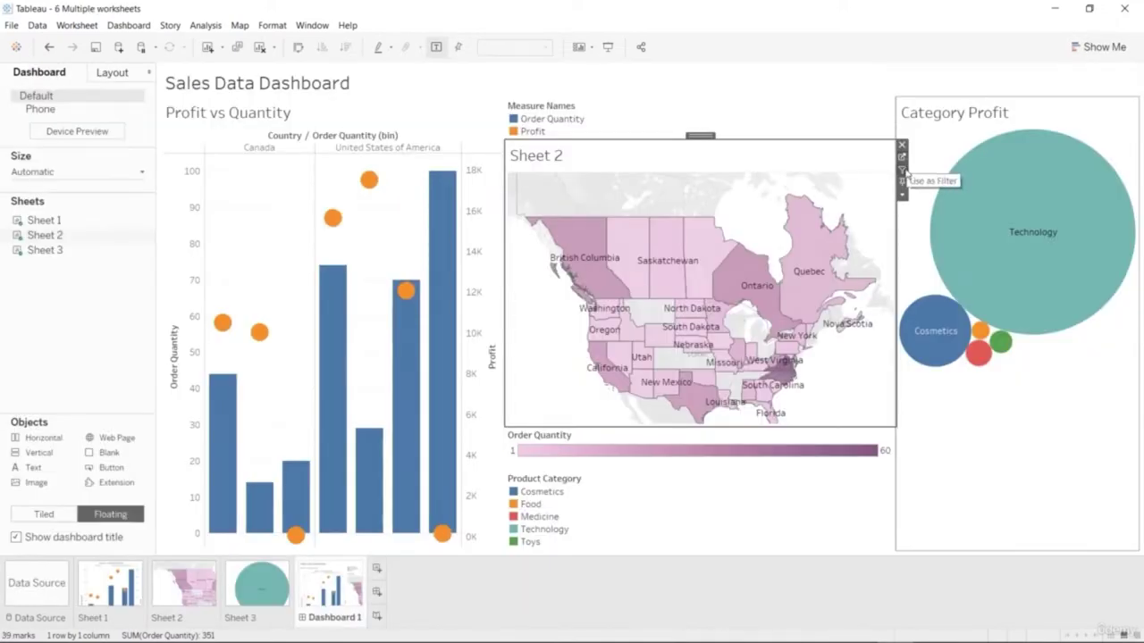
# Use the Sheet 2 map as a filter for the Sales Data Dashboard and filter by Ontario, Texas and California.
pyautogui.click(902, 170)
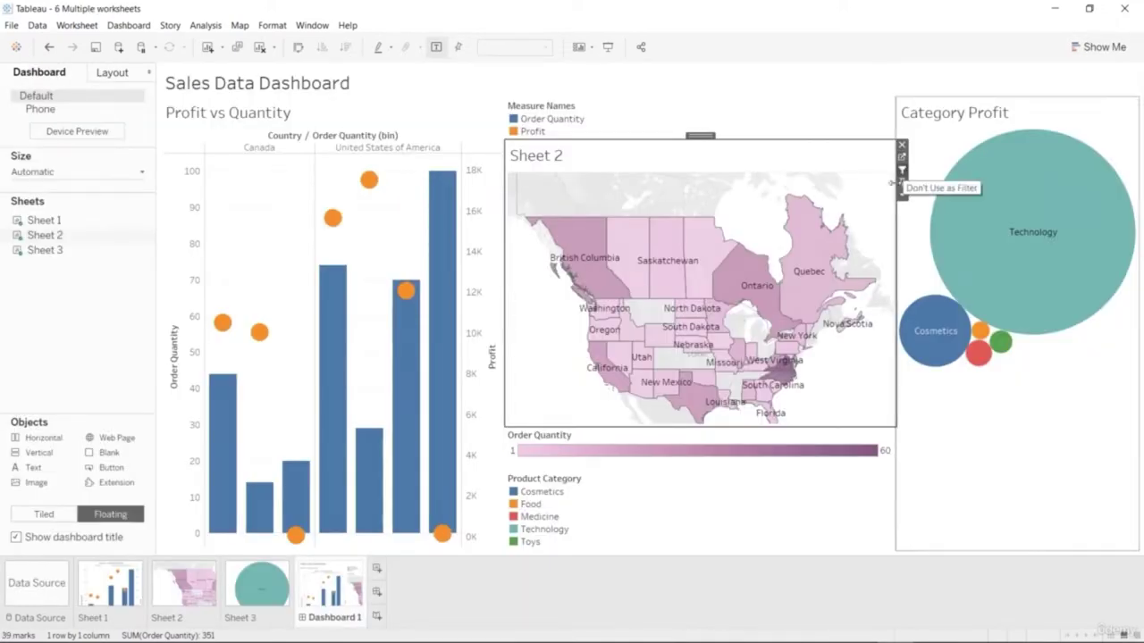
pyautogui.click(767, 271)
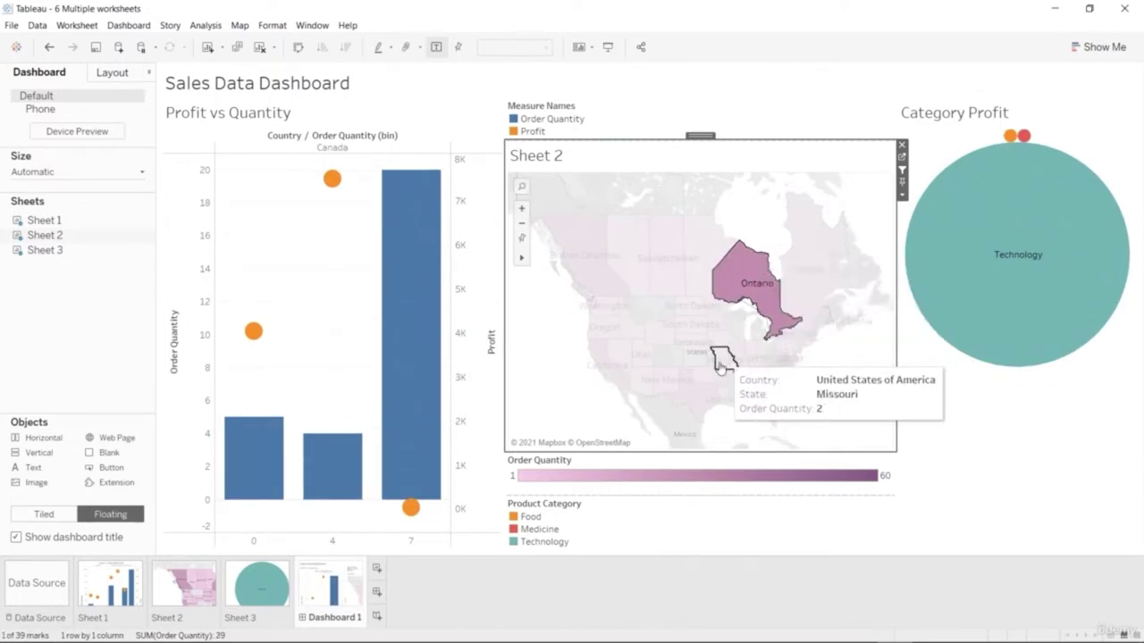
pyautogui.click(687, 399)
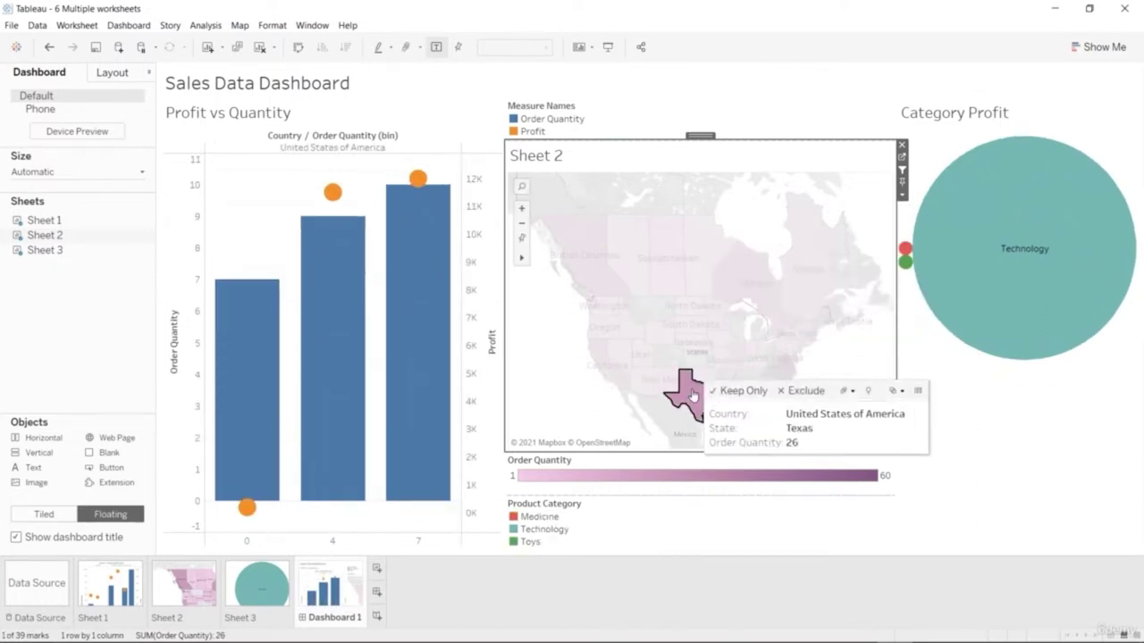
pyautogui.click(617, 380)
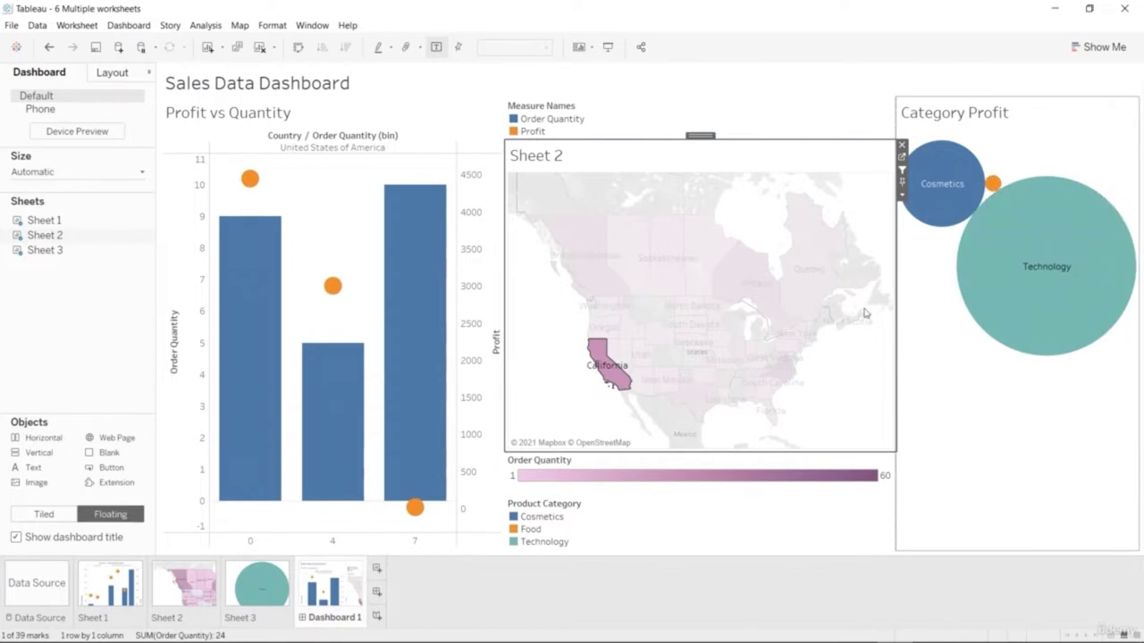
# Filter the dashboard charts from the map by New York, Quebec, Ontario, Manitoba and Saskatchewan in turn.
pyautogui.click(798, 336)
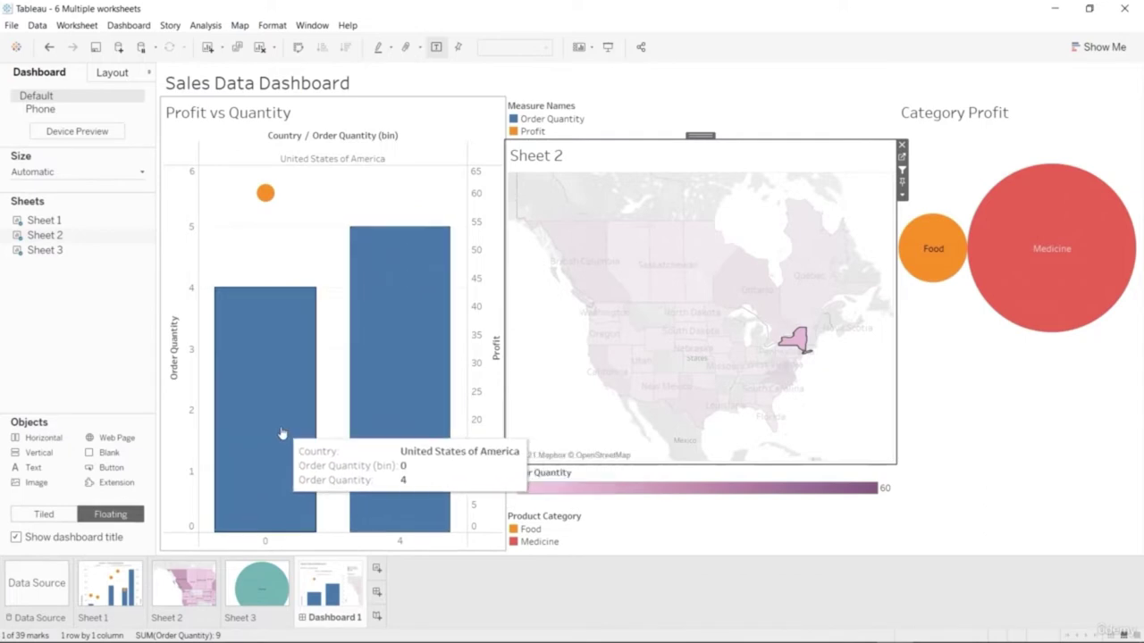
pyautogui.click(804, 308)
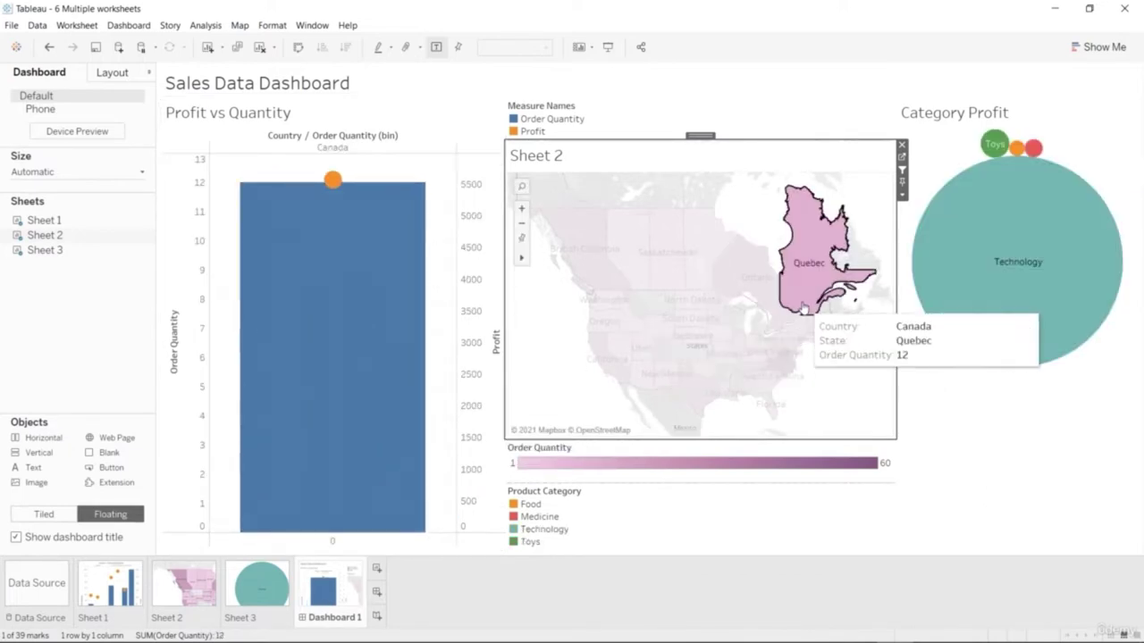
pyautogui.click(759, 304)
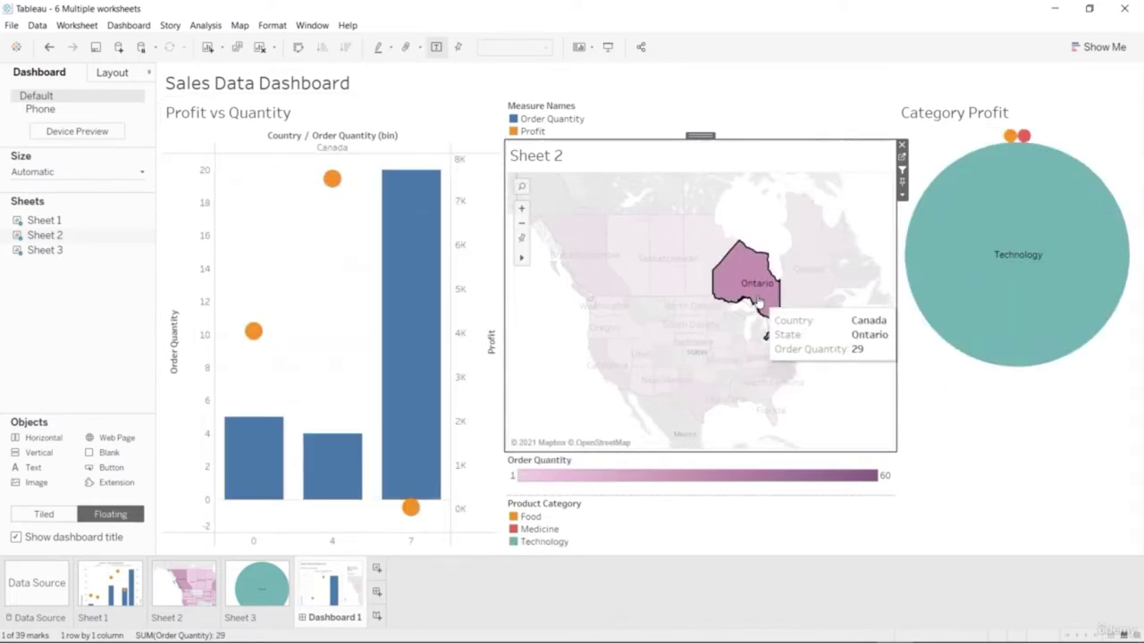
pyautogui.click(697, 275)
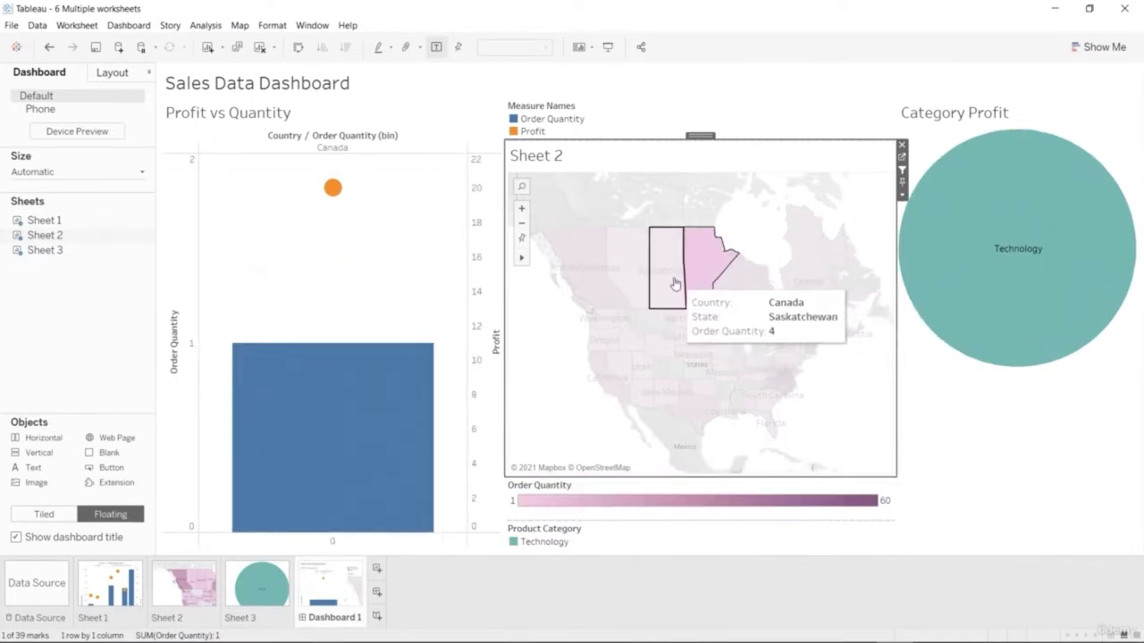
pyautogui.click(676, 282)
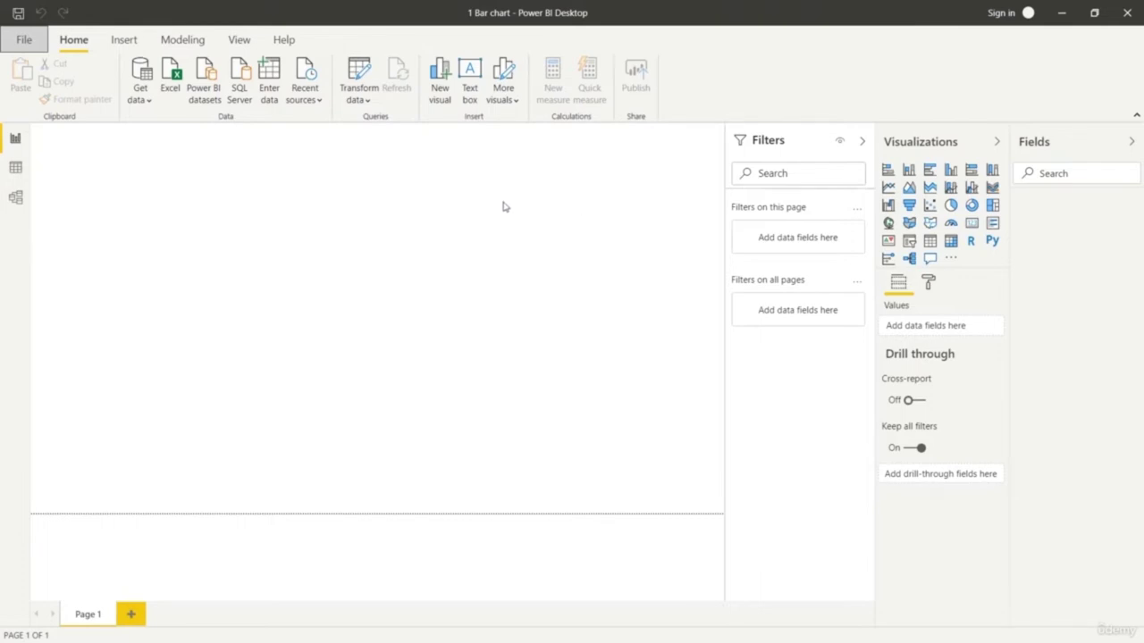
# In Power BI Desktop, load Sheet1 from the Excel workbook Grocery Price.xlsx into the empty report.
pyautogui.click(141, 95)
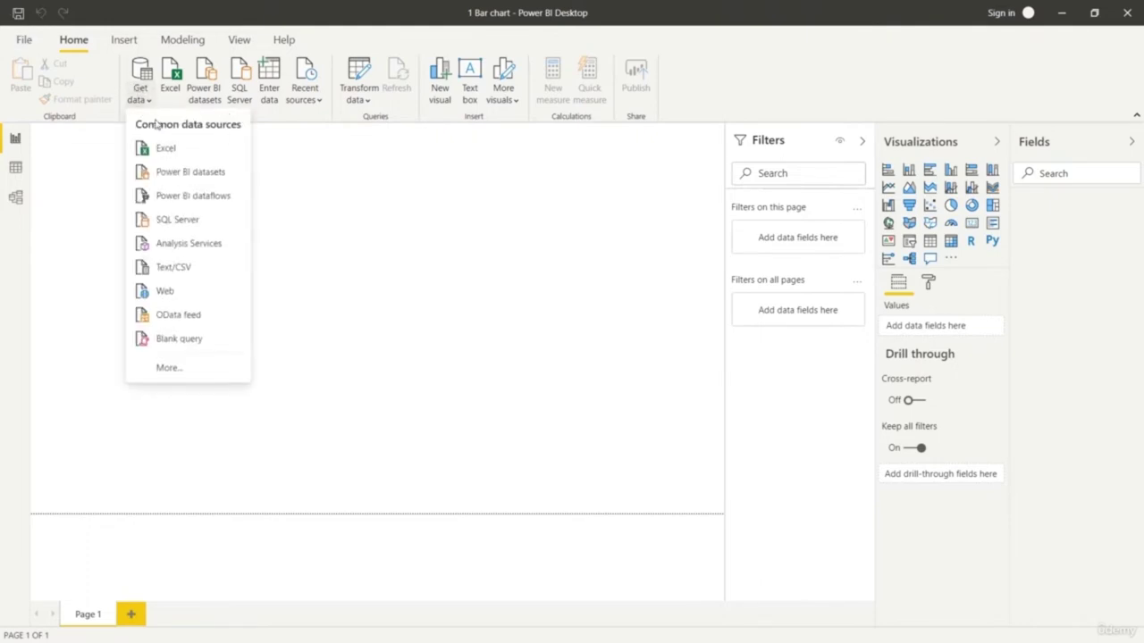
pyautogui.click(179, 152)
pyautogui.click(650, 330)
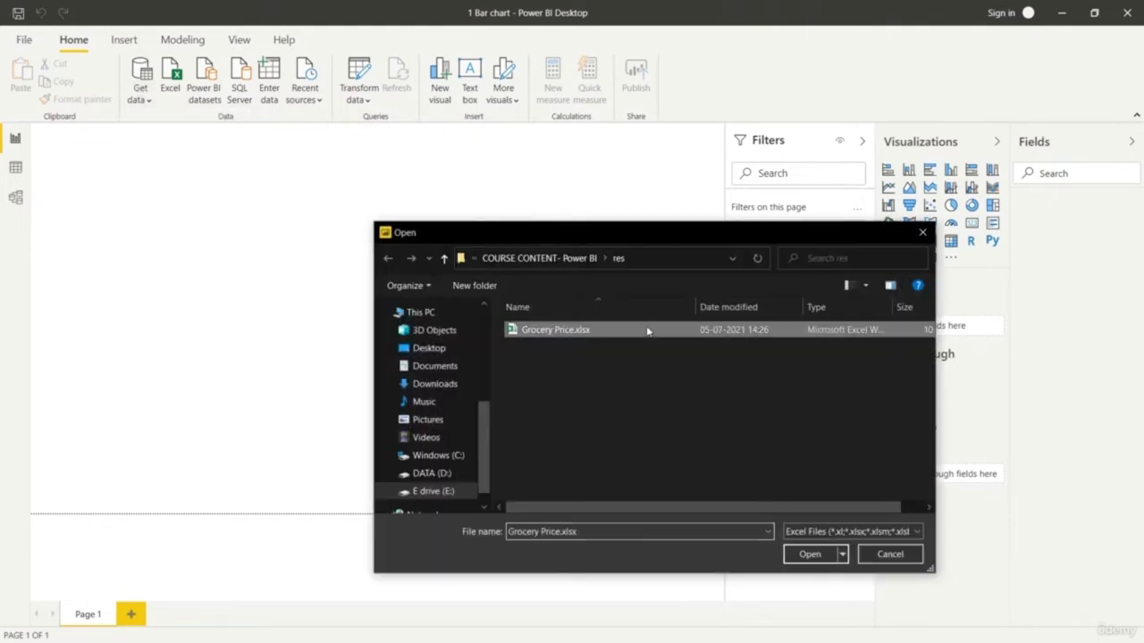
pyautogui.click(811, 554)
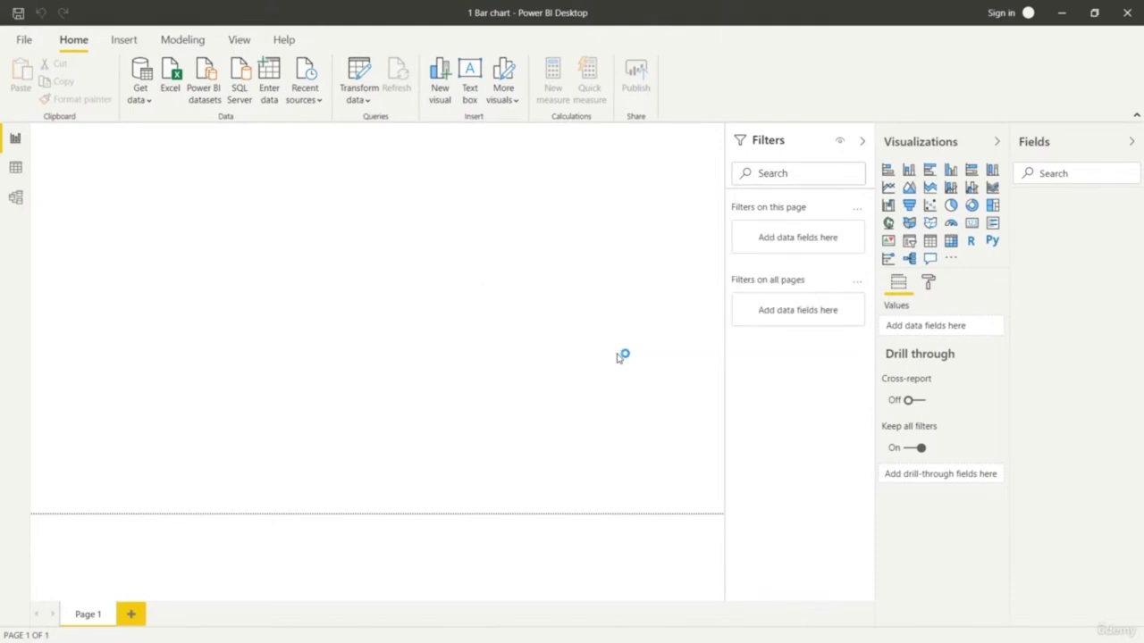
pyautogui.click(290, 184)
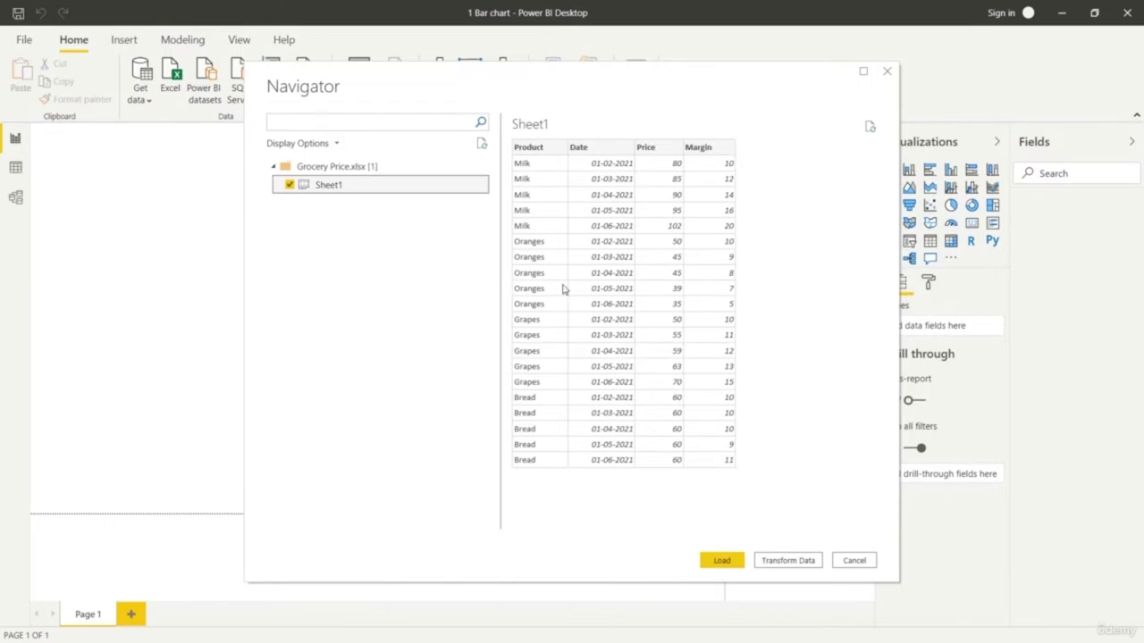
pyautogui.click(722, 560)
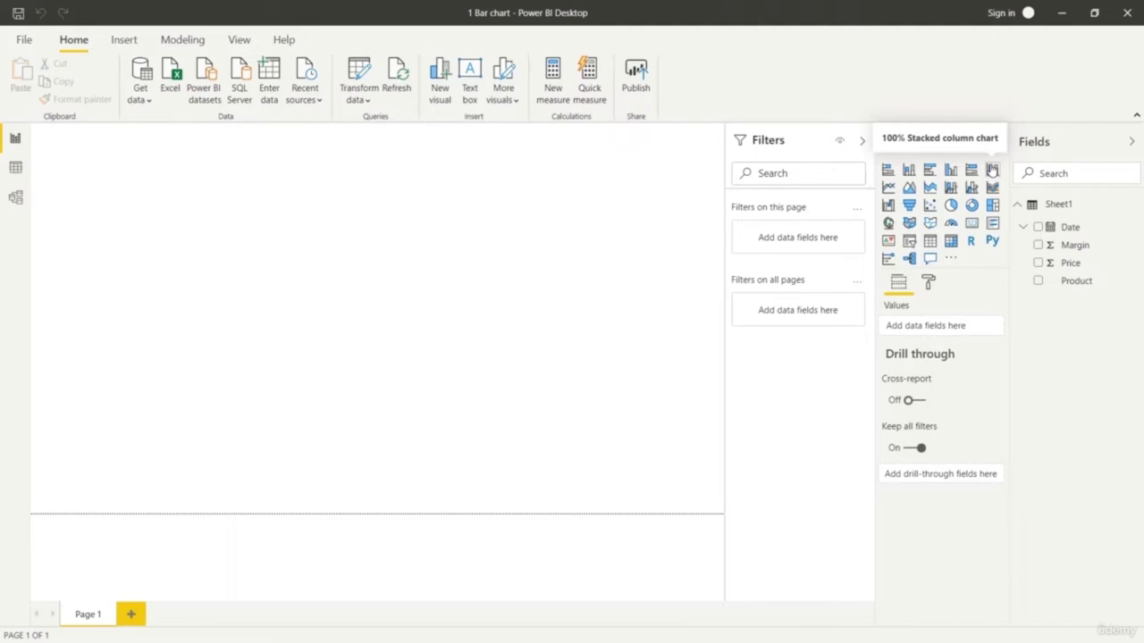
# Create a clustered column chart with Date on the axis, Product as legend and Price as values.
pyautogui.click(952, 169)
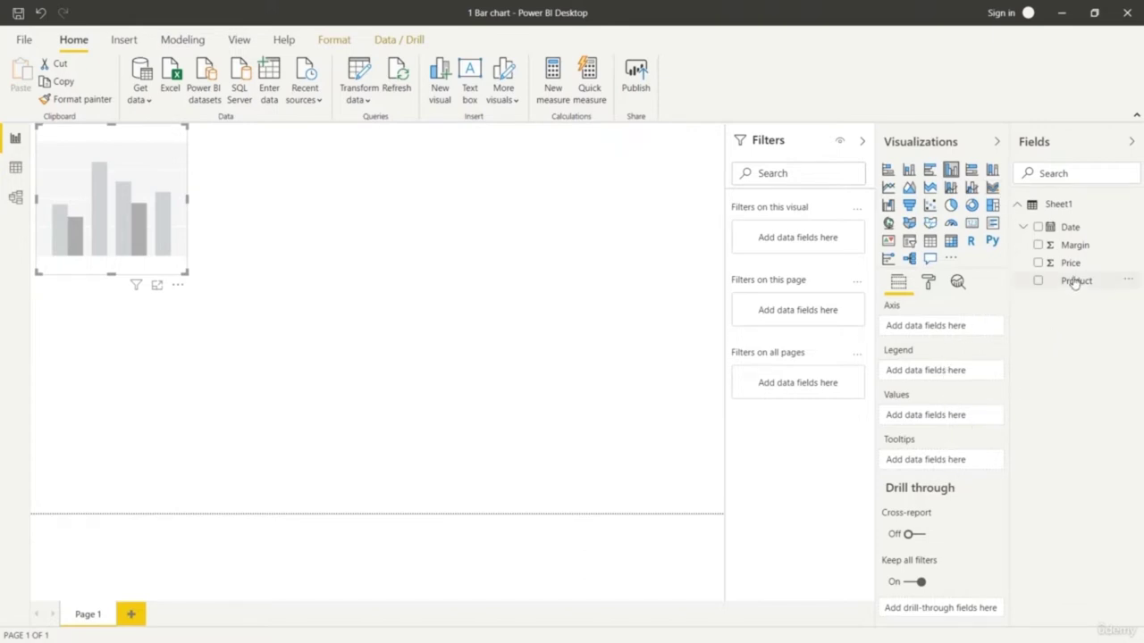
pyautogui.moveTo(1073, 229); pyautogui.dragTo(974, 330)
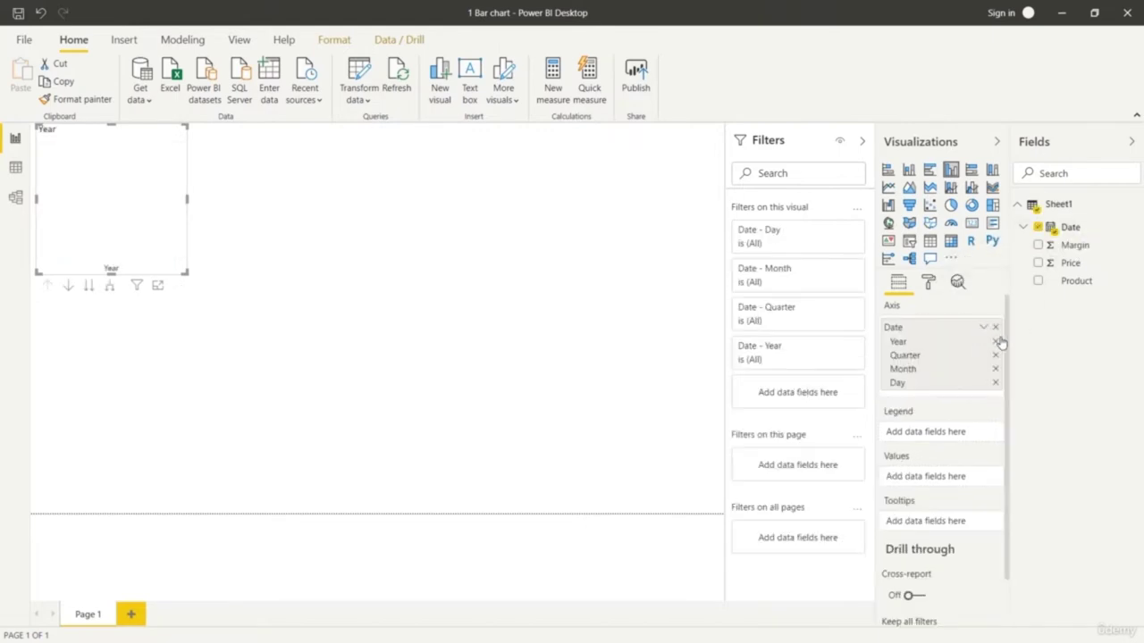
pyautogui.moveTo(1090, 283); pyautogui.dragTo(959, 433)
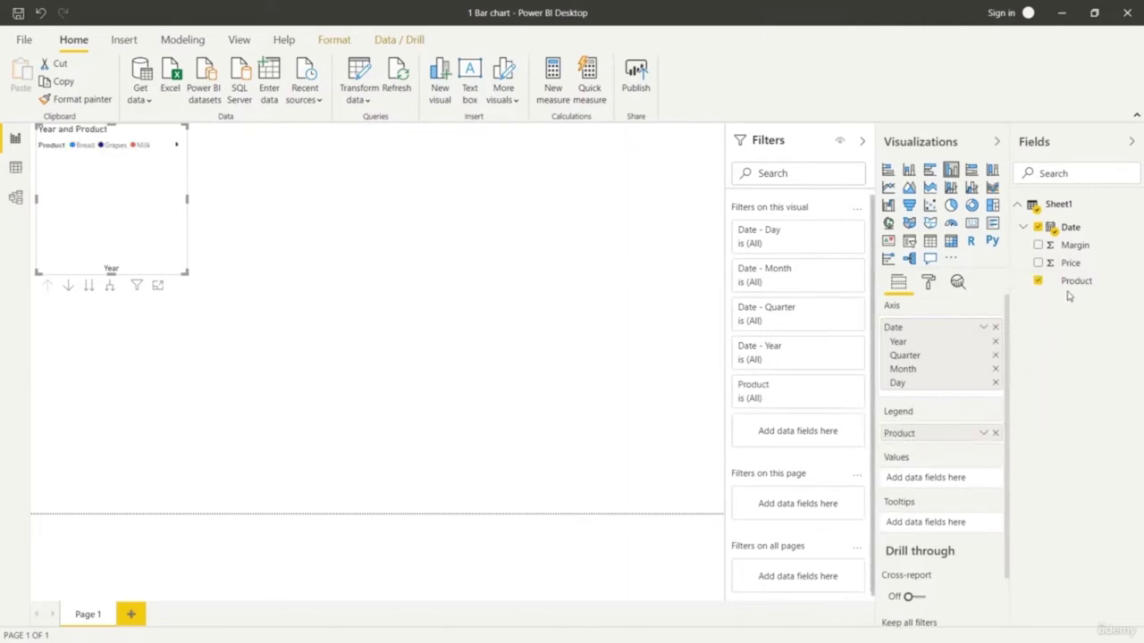
pyautogui.moveTo(1081, 260); pyautogui.dragTo(950, 475)
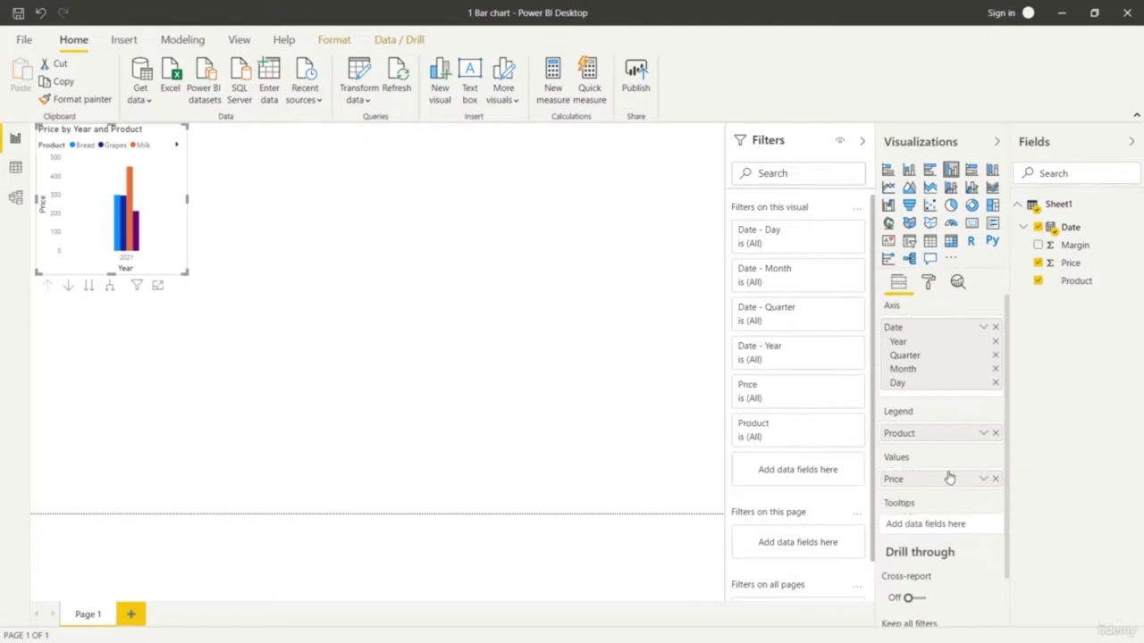
# Enlarge the column chart to fill the report page and remove the Year level from its Date axis.
pyautogui.moveTo(190, 280); pyautogui.dragTo(736, 514)
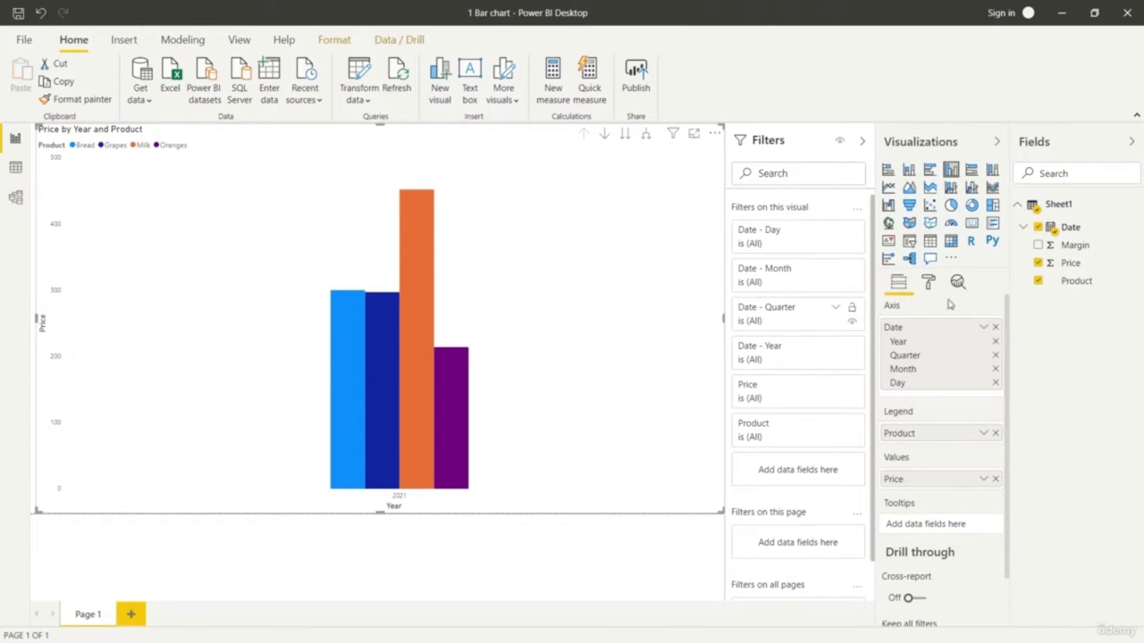
pyautogui.click(995, 341)
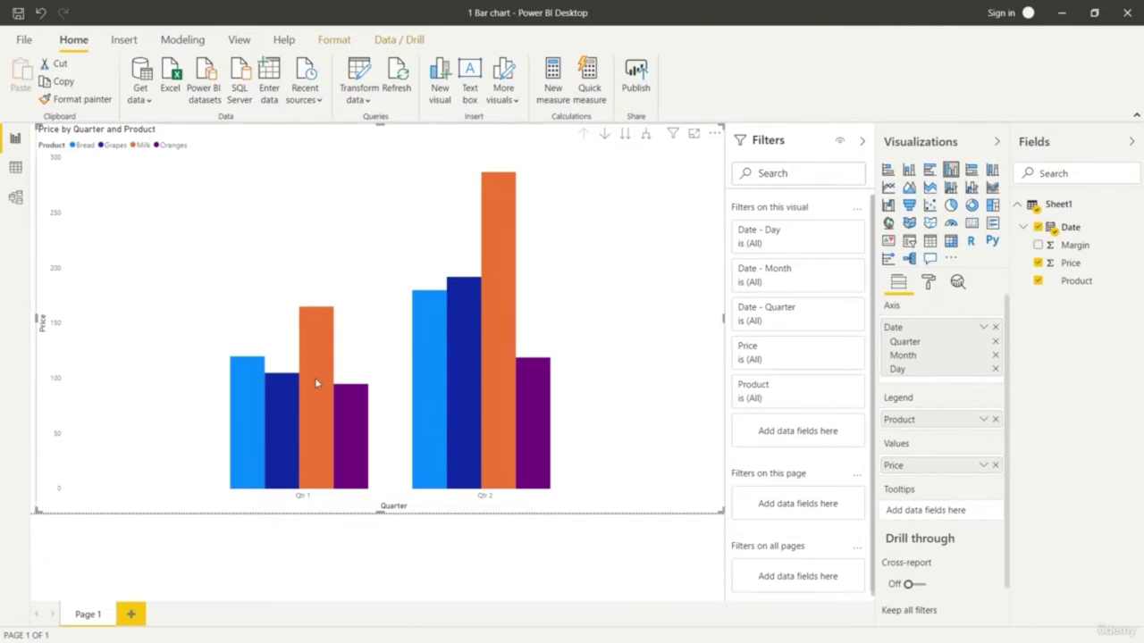
pyautogui.moveTo(314, 380)
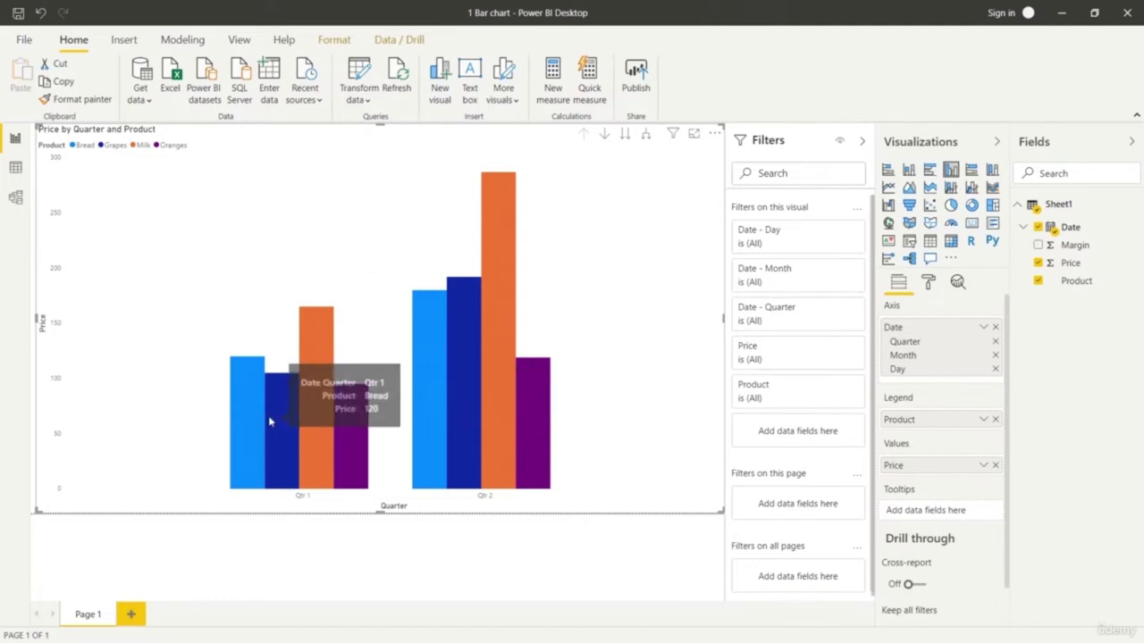
# Remove the Quarter level from the chart's Date axis and turn on data labels for the columns.
pyautogui.moveTo(296, 427)
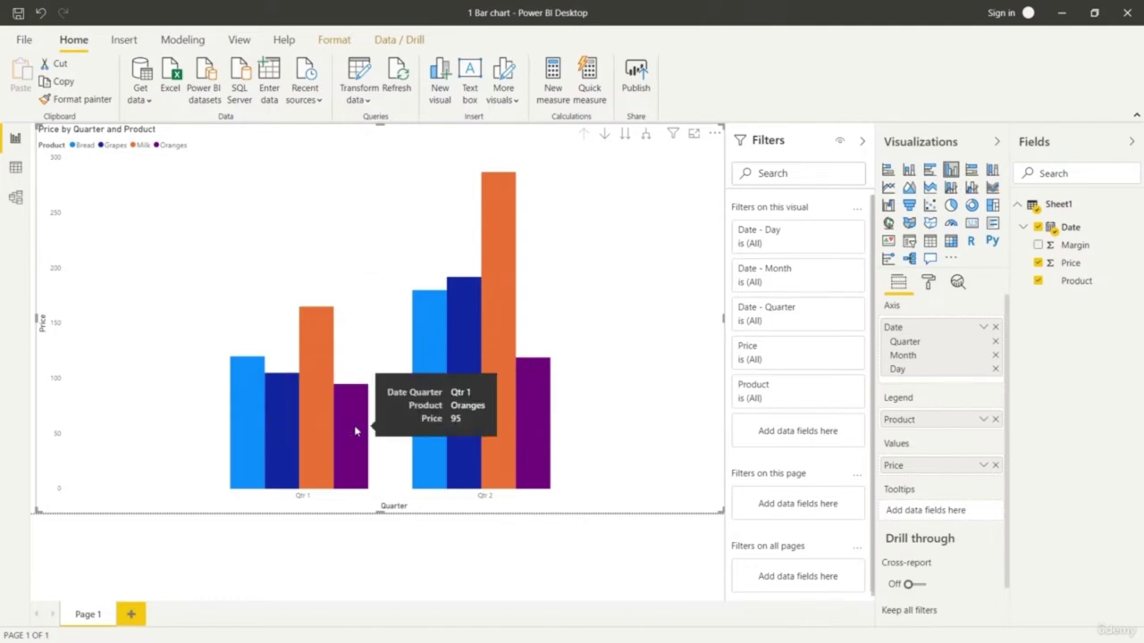
pyautogui.click(995, 343)
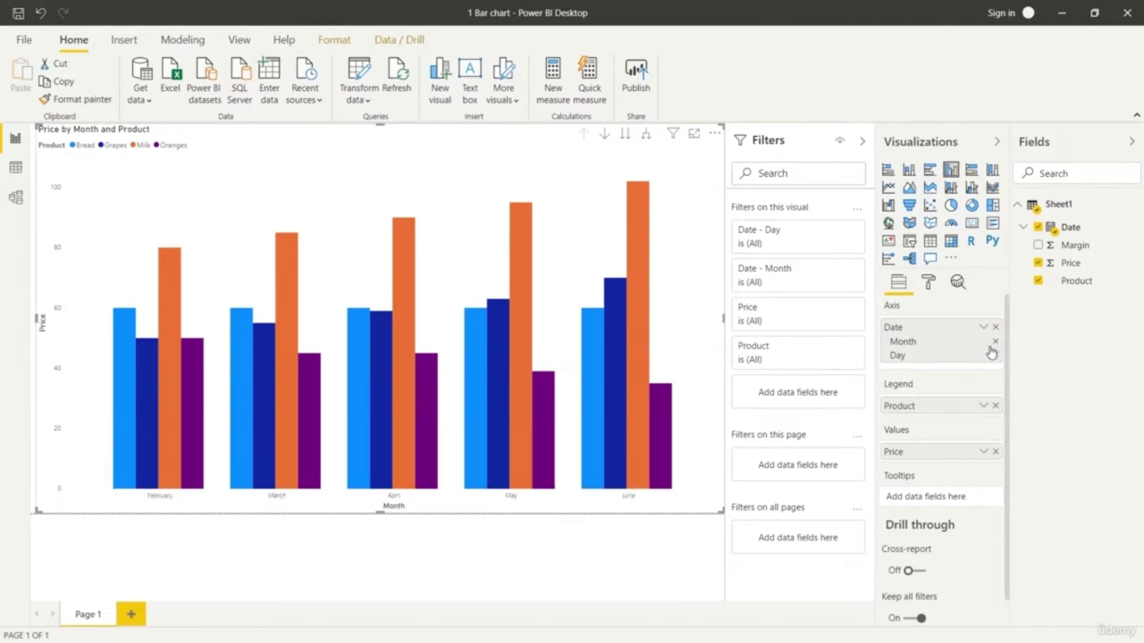
pyautogui.click(930, 284)
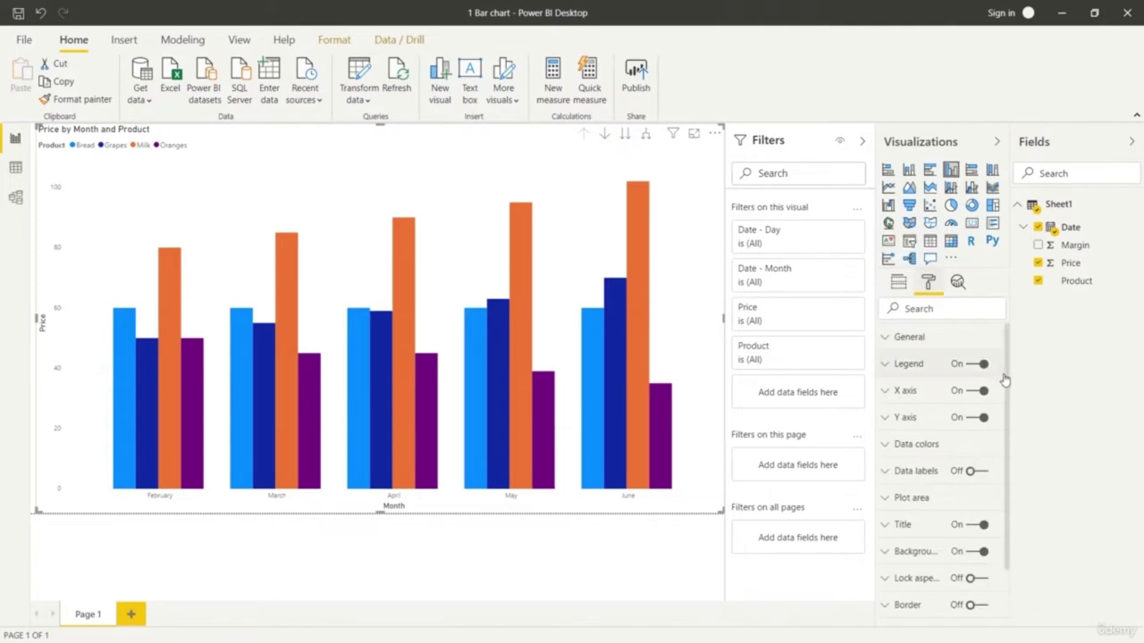
pyautogui.click(981, 473)
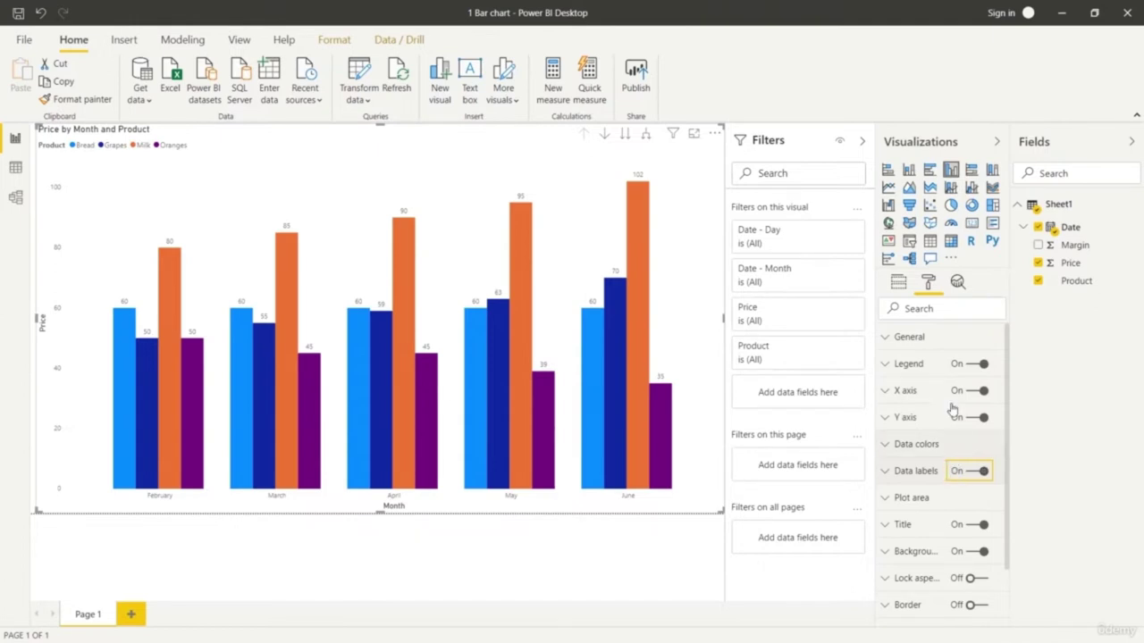
# Set the chart legend's text size to 17 pt.
pyautogui.click(886, 367)
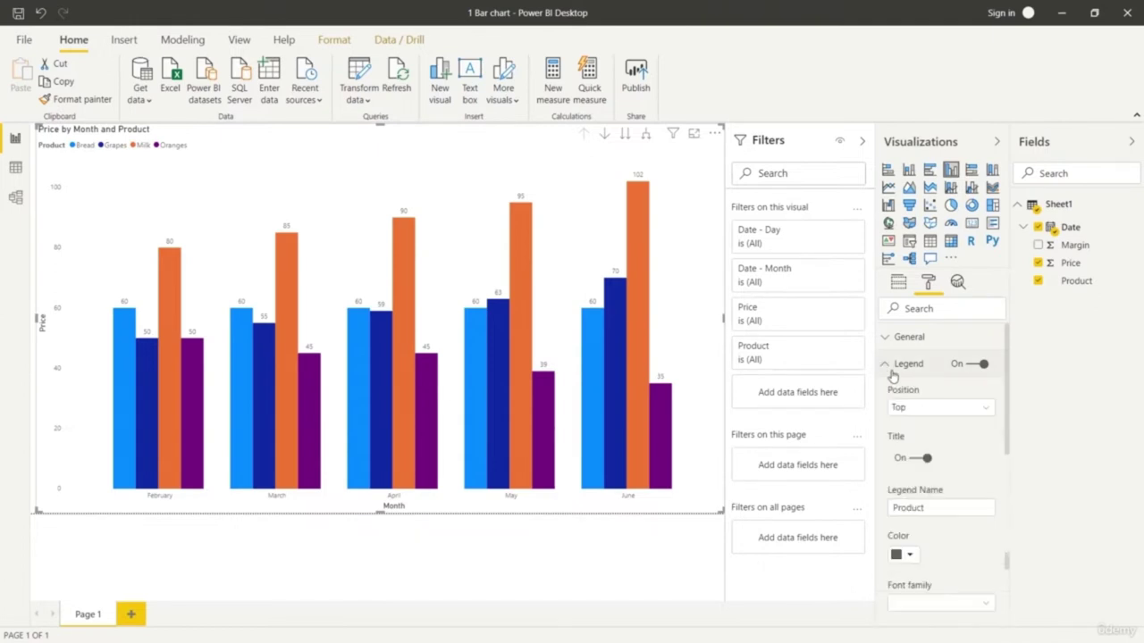
pyautogui.scroll(-3, 925, 527)
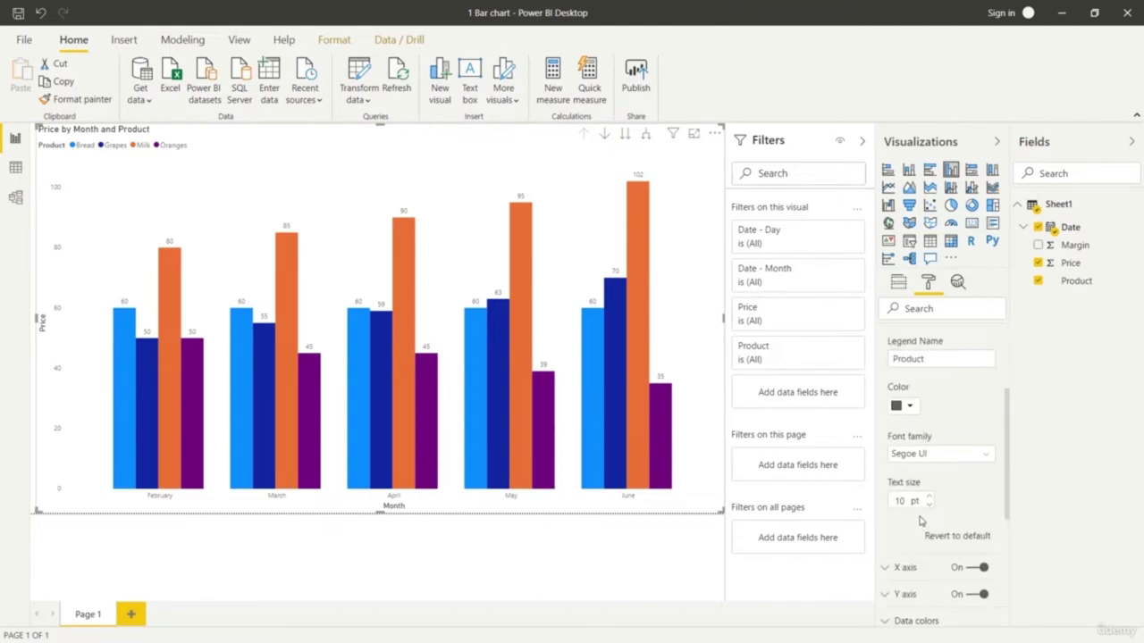
pyautogui.click(929, 498)
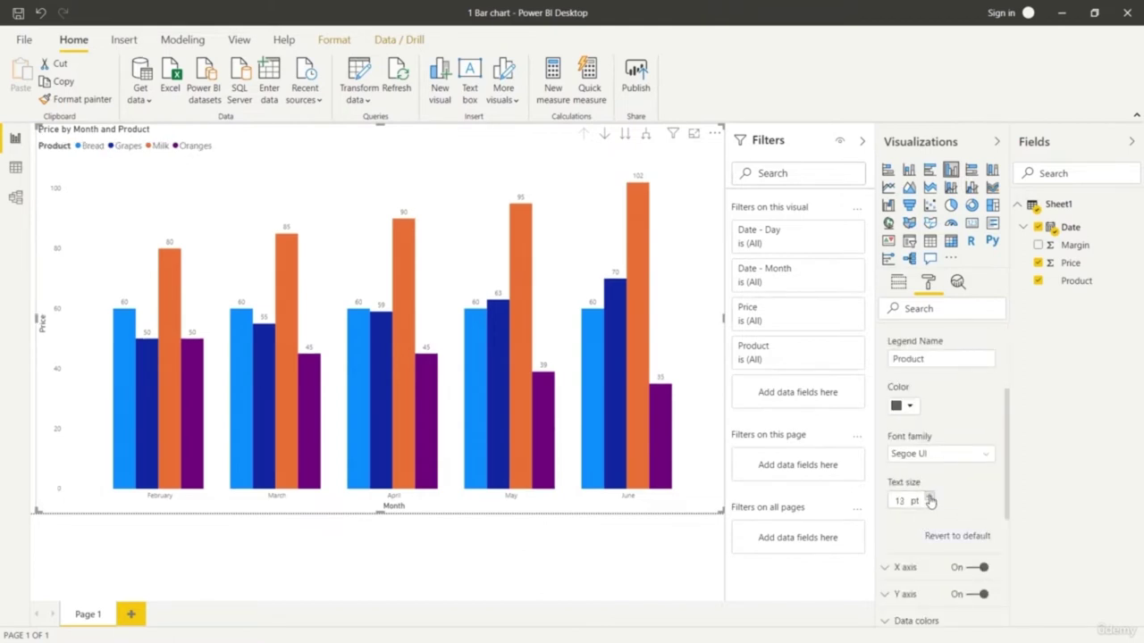
pyautogui.click(930, 498)
pyautogui.click(930, 498)
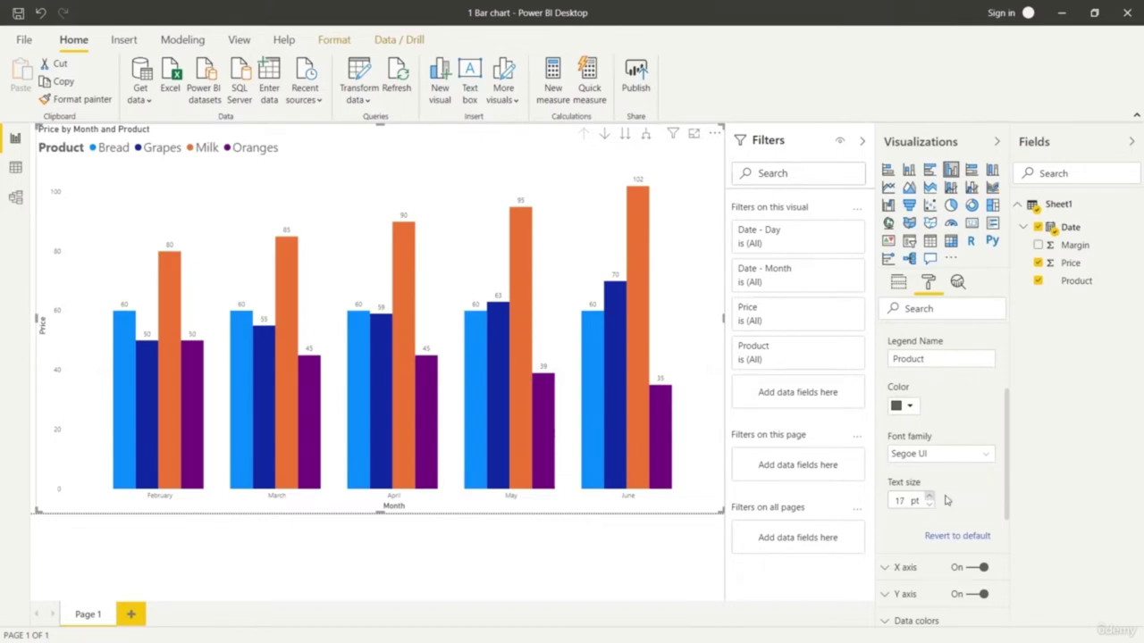
pyautogui.scroll(-4, 943, 500)
pyautogui.scroll(5, 936, 490)
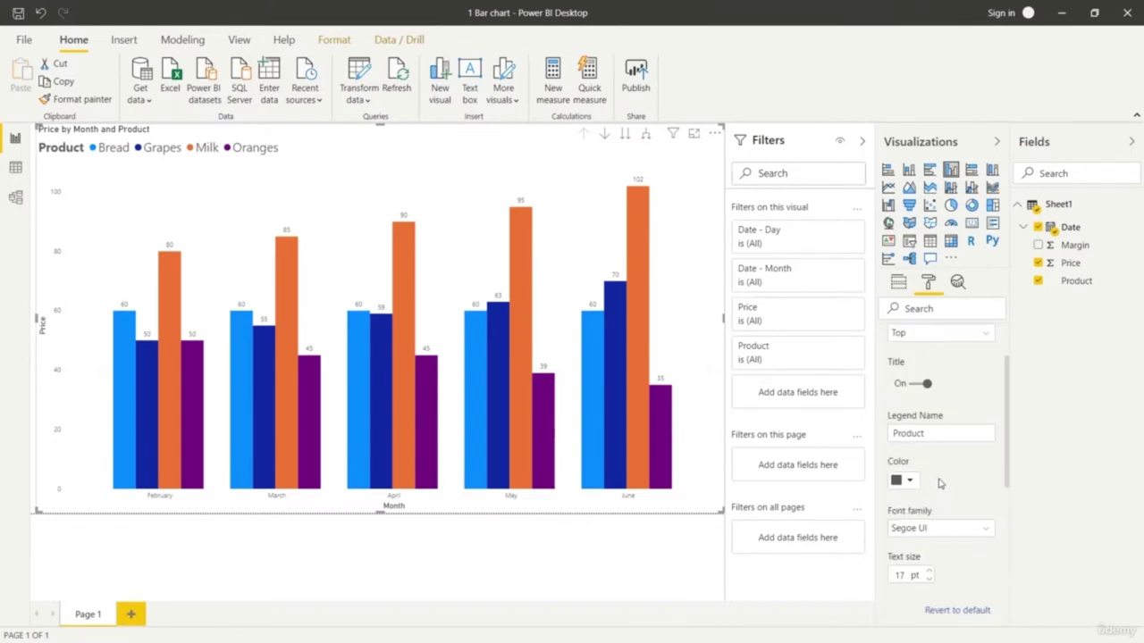
pyautogui.scroll(2, 938, 483)
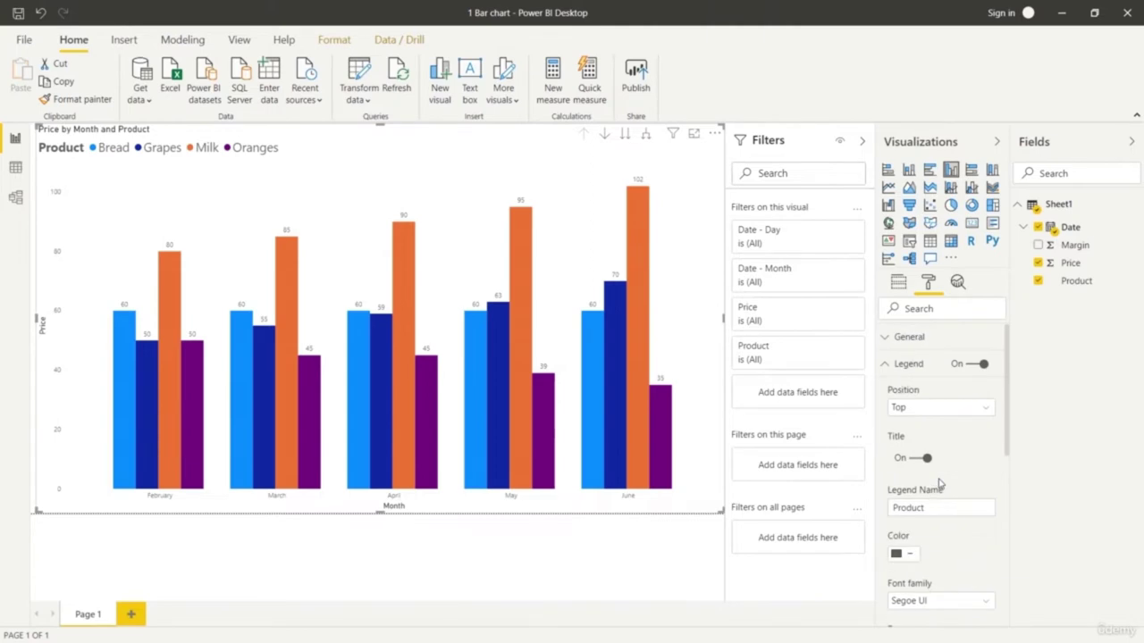
pyautogui.click(894, 364)
# Set the chart title's text size to 30 pt.
pyautogui.scroll(-2, 955, 456)
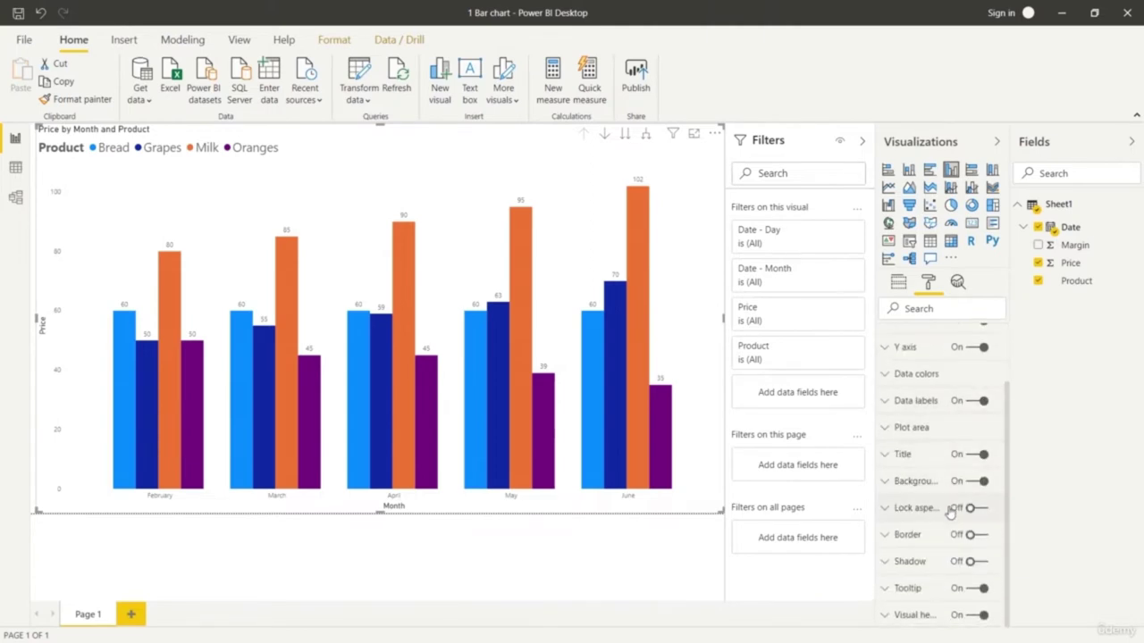
pyautogui.click(892, 458)
pyautogui.scroll(-3, 938, 500)
pyautogui.click(929, 519)
pyautogui.click(929, 518)
pyautogui.click(929, 518)
pyautogui.click(929, 518)
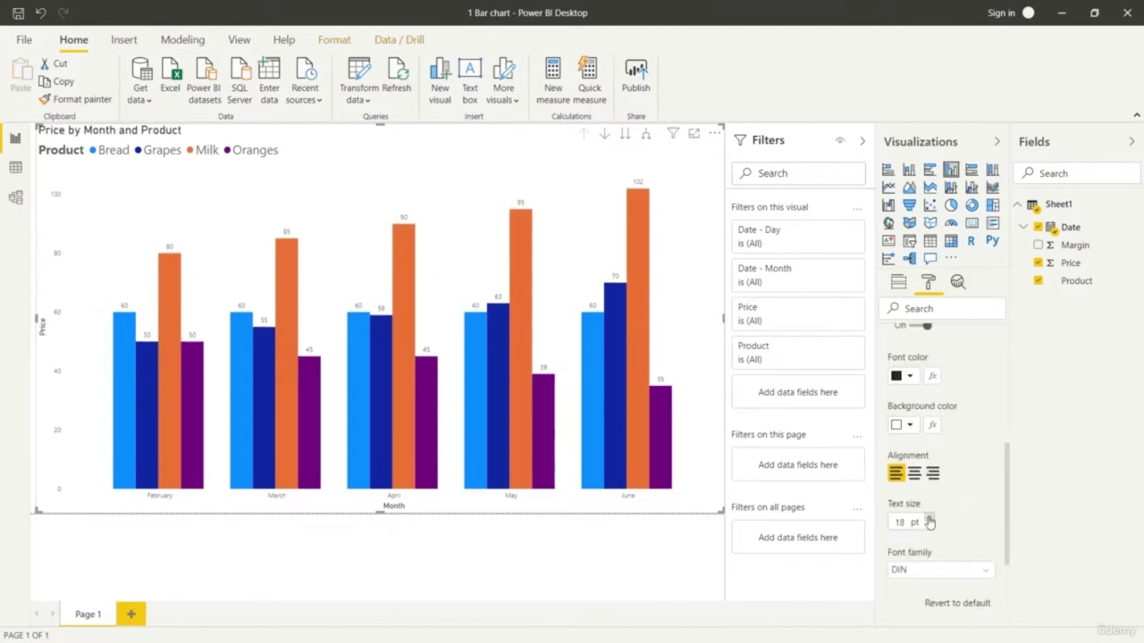
pyautogui.click(930, 520)
pyautogui.click(929, 520)
pyautogui.click(930, 520)
pyautogui.click(929, 520)
pyautogui.click(929, 520)
pyautogui.click(929, 520)
pyautogui.click(929, 520)
pyautogui.click(930, 520)
pyautogui.click(929, 520)
pyautogui.click(929, 520)
pyautogui.click(929, 520)
pyautogui.click(929, 520)
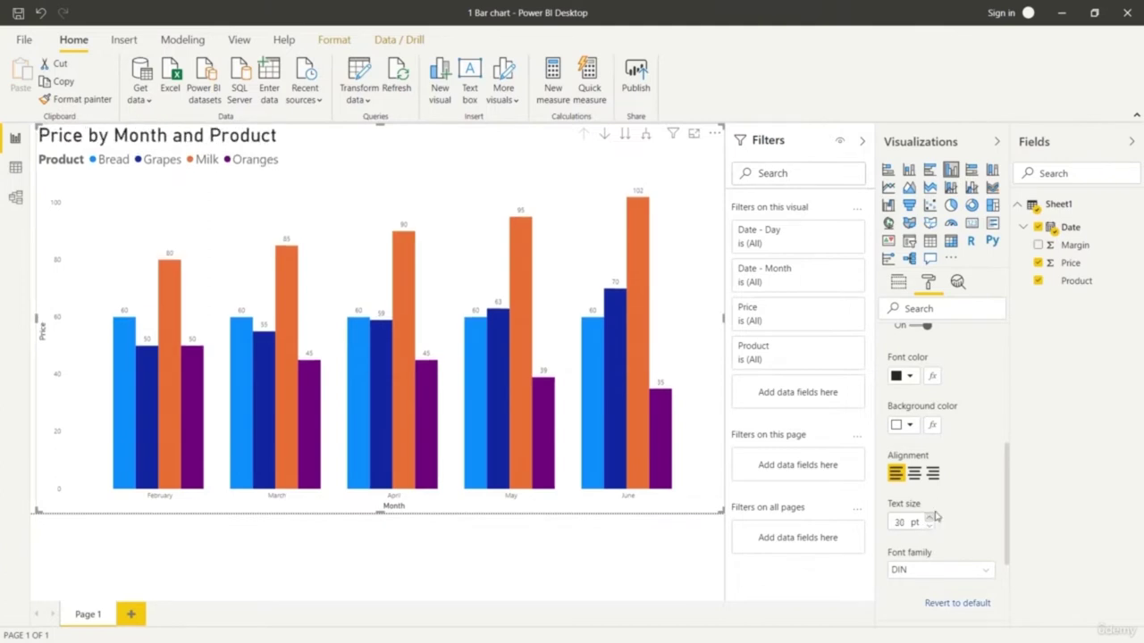
# Insert the word "variation" into the title text so it reads "Price variation by Month and Product".
pyautogui.scroll(3, 951, 508)
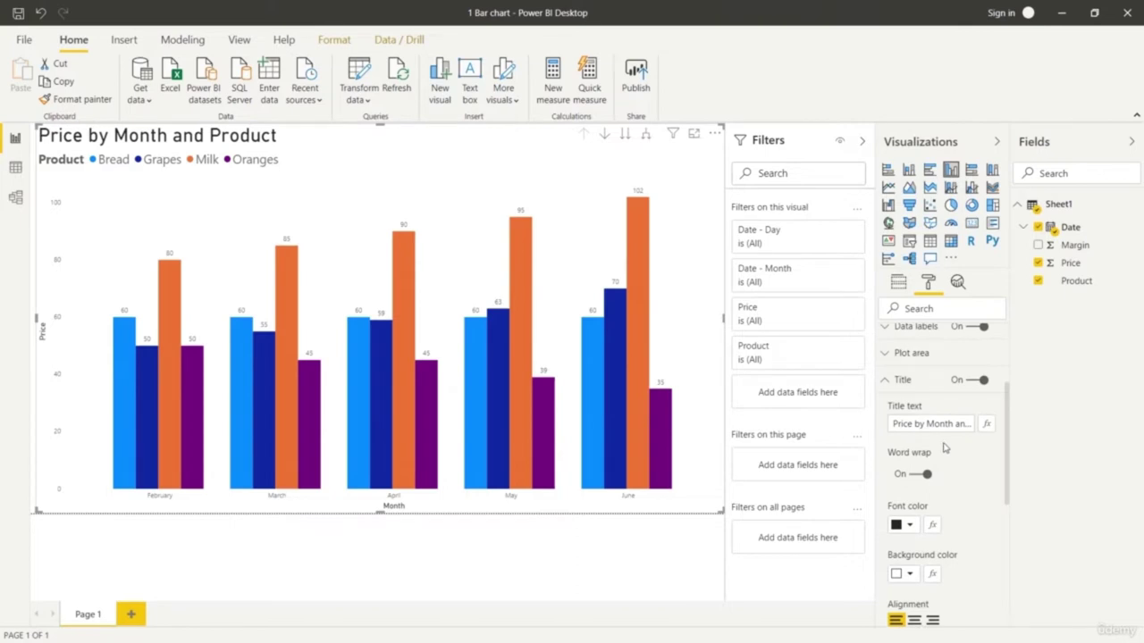
pyautogui.click(926, 423)
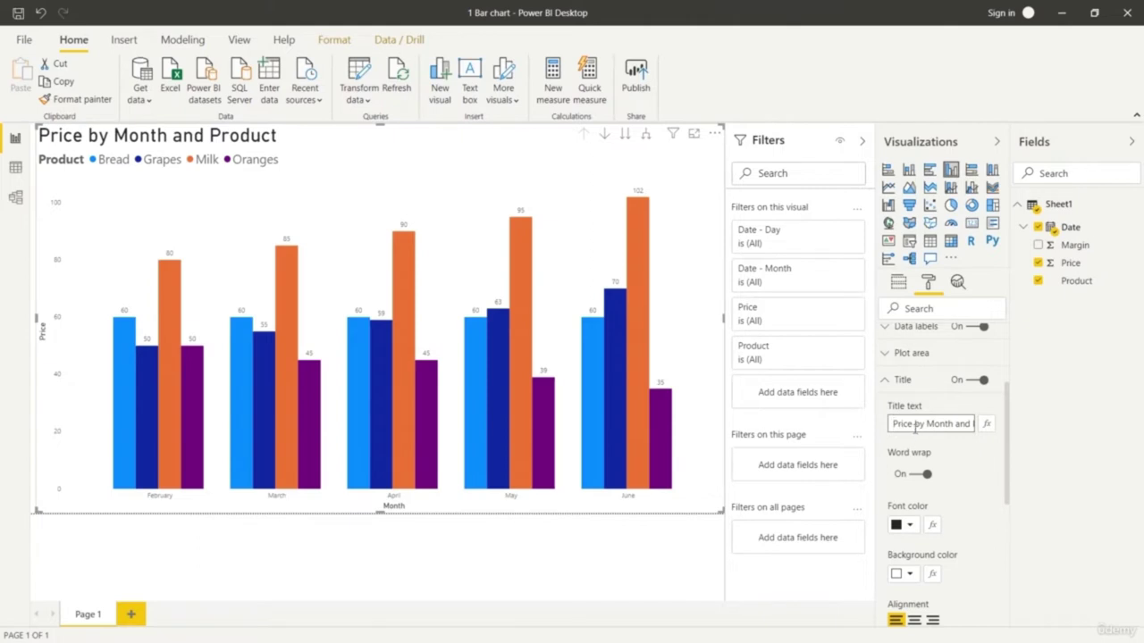
pyautogui.write('cha')
pyautogui.press('BackSpace')
pyautogui.press('BackSpace')
pyautogui.press('BackSpace')
pyautogui.write('variation')
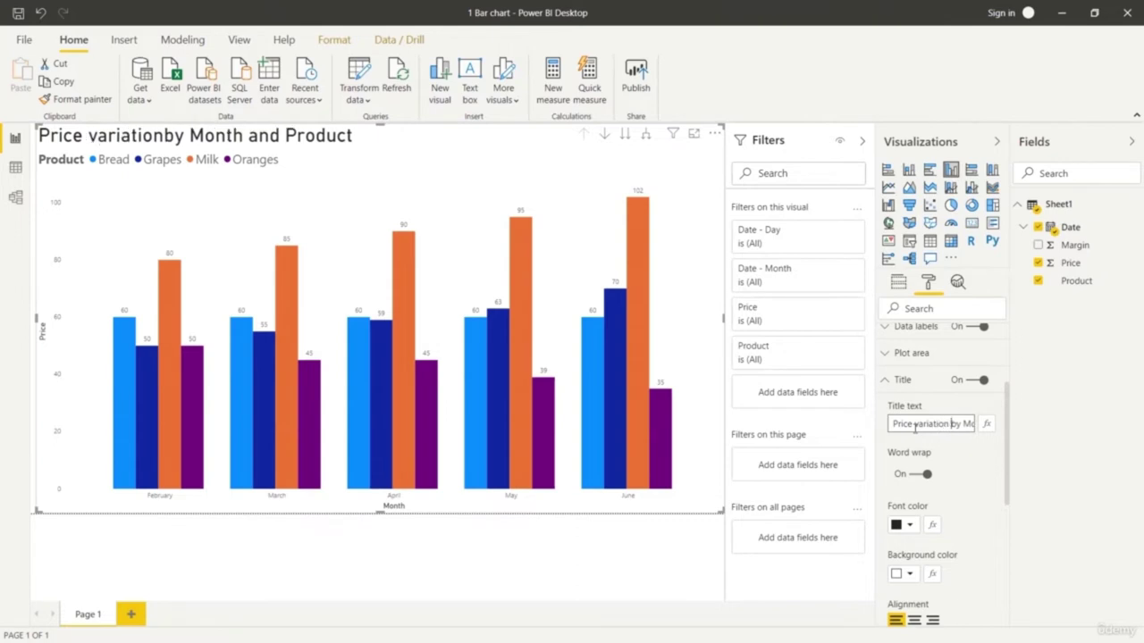
pyautogui.click(985, 477)
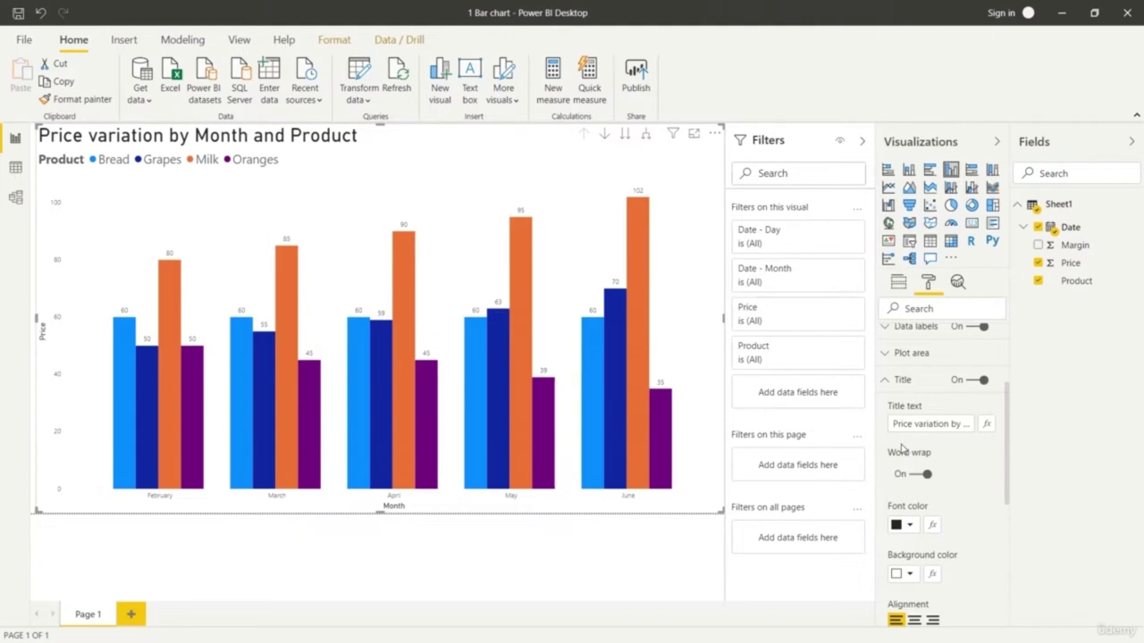
# Replace "by Month and Product" in the chart title with "over time" so it reads "Price variation over time".
pyautogui.click(962, 424)
pyautogui.press('Right')
pyautogui.press('Right')
pyautogui.press('Right')
pyautogui.press('Right')
pyautogui.press('Right')
pyautogui.press('Right')
pyautogui.press('Right')
pyautogui.press('Right')
pyautogui.press('Right')
pyautogui.press('Right')
pyautogui.press('Right')
pyautogui.press('Right')
pyautogui.press('Right')
pyautogui.press('Right')
pyautogui.press('Right')
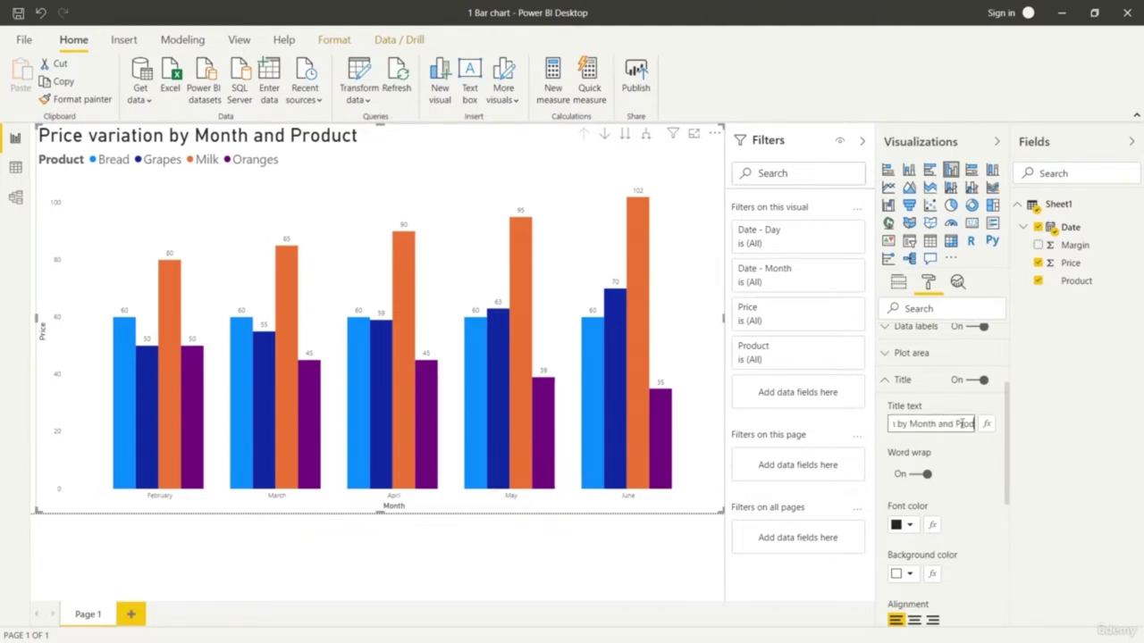
pyautogui.press('BackSpace')
pyautogui.press('BackSpace')
pyautogui.press('BackSpace')
pyautogui.press('BackSpace')
pyautogui.press('BackSpace')
pyautogui.press('BackSpace')
pyautogui.press('BackSpace')
pyautogui.press('BackSpace')
pyautogui.press('BackSpace')
pyautogui.press('BackSpace')
pyautogui.press('BackSpace')
pyautogui.press('BackSpace')
pyautogui.press('BackSpace')
pyautogui.press('BackSpace')
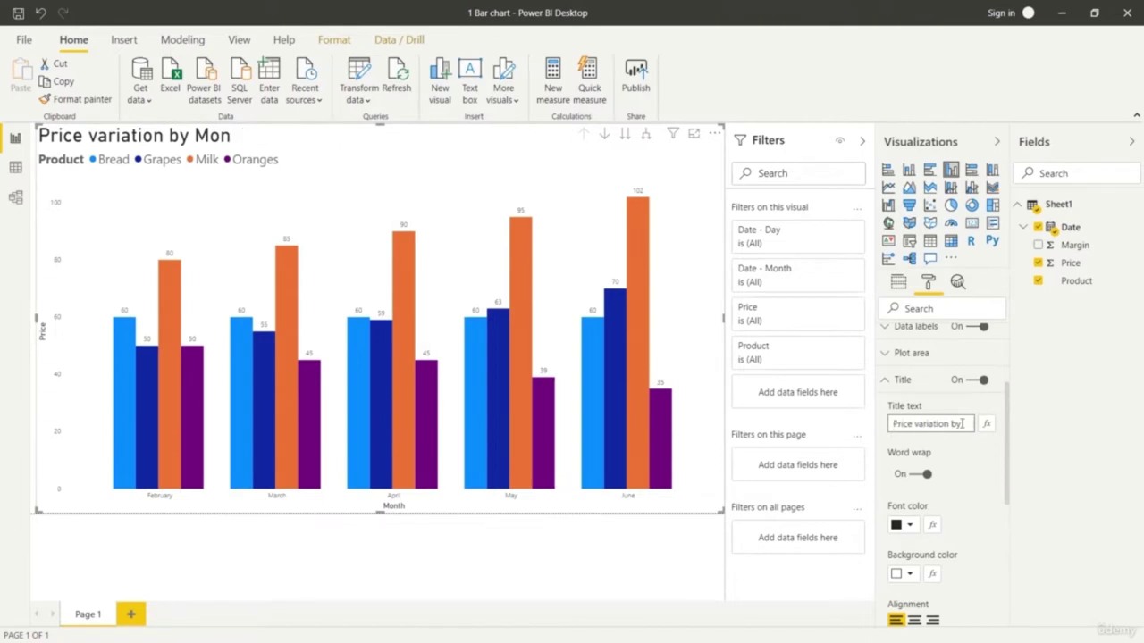
pyautogui.press('BackSpace')
pyautogui.press('BackSpace')
pyautogui.press('BackSpace')
pyautogui.press('BackSpace')
pyautogui.press('BackSpace')
pyautogui.press('BackSpace')
pyautogui.press('BackSpace')
pyautogui.write('over time')
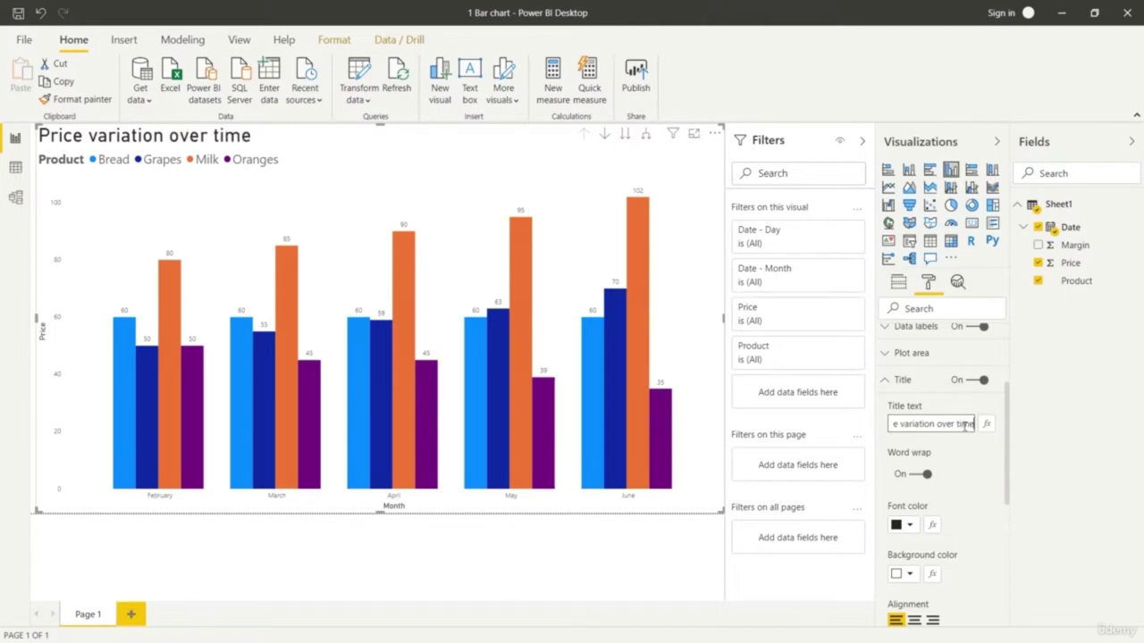
pyautogui.click(965, 465)
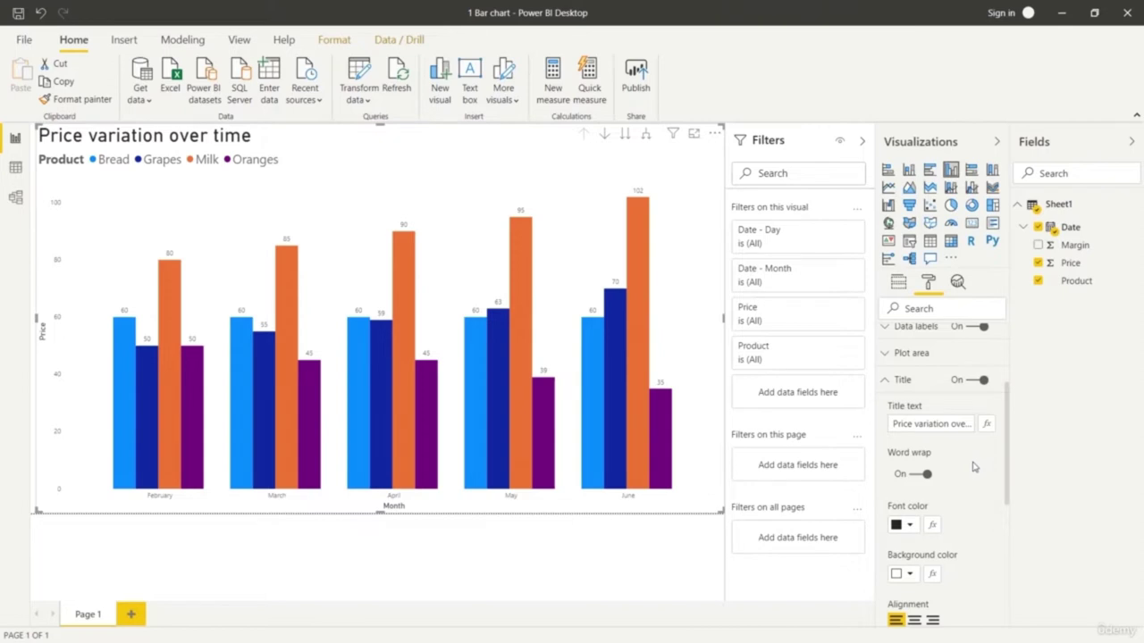
# Change the data colors of the Bread columns to light blue and the Grapes columns to light orange.
pyautogui.click(889, 384)
pyautogui.scroll(5, 929, 447)
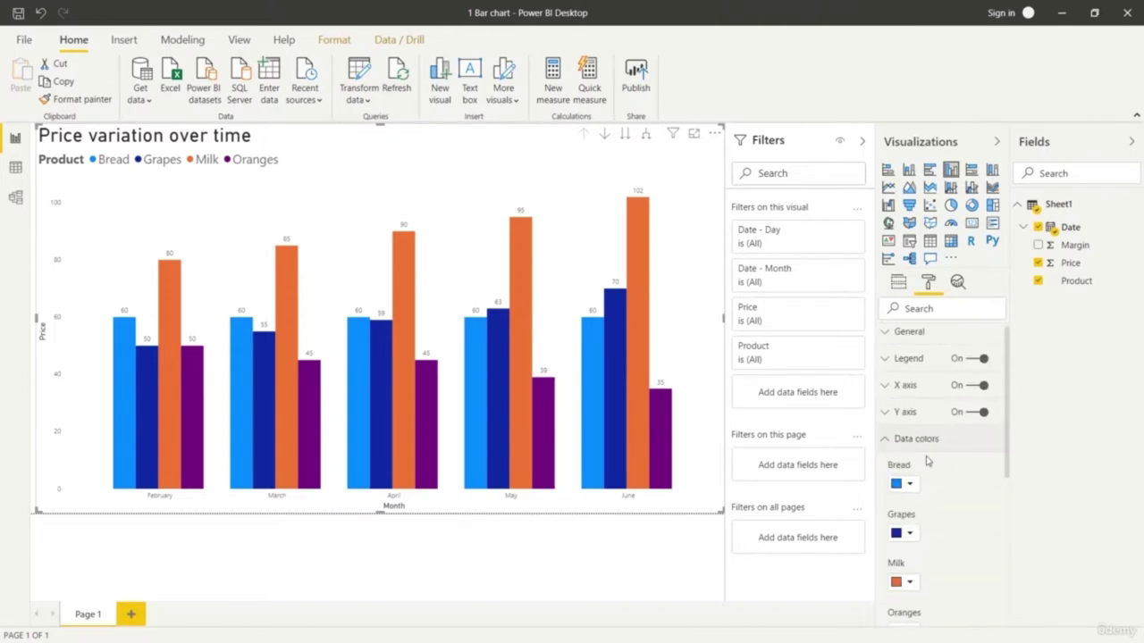
pyautogui.scroll(-2, 927, 460)
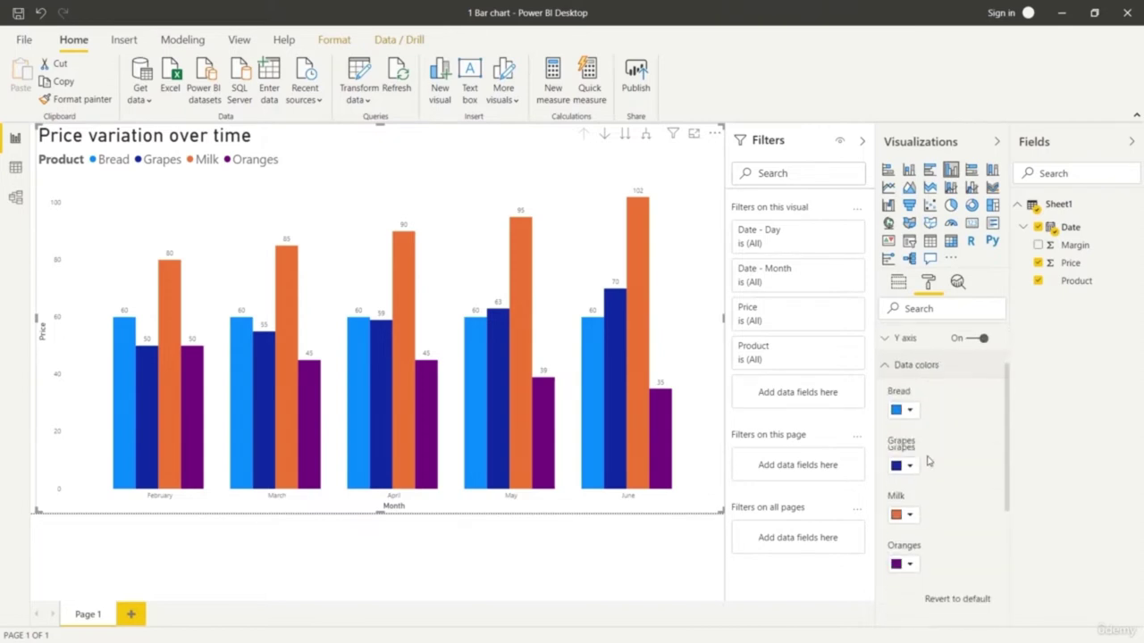
pyautogui.click(910, 411)
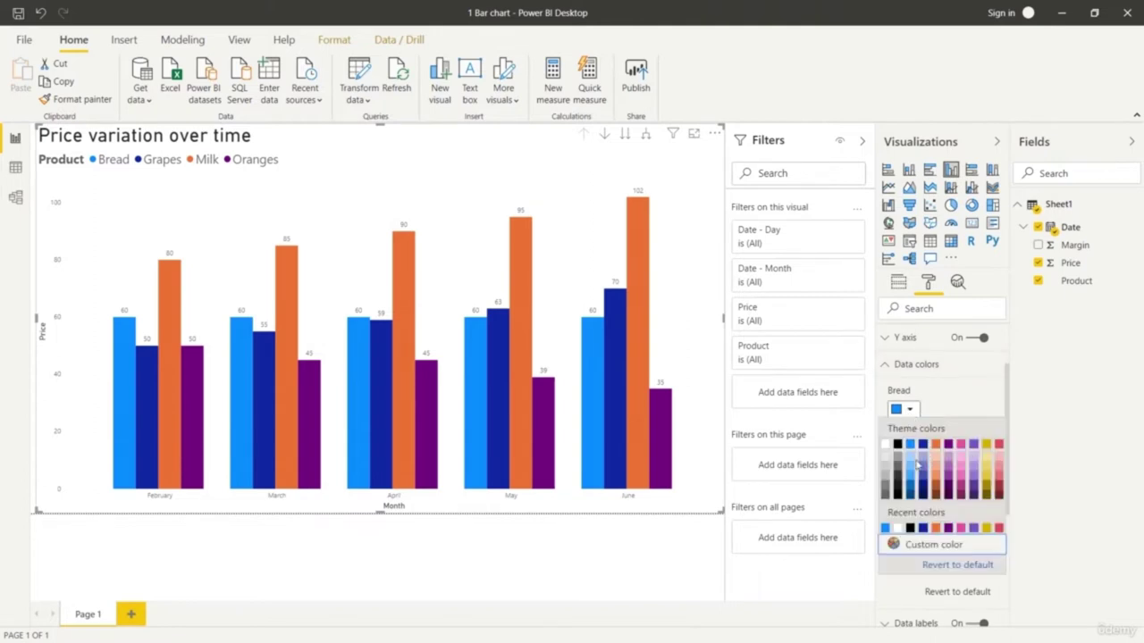
pyautogui.click(910, 463)
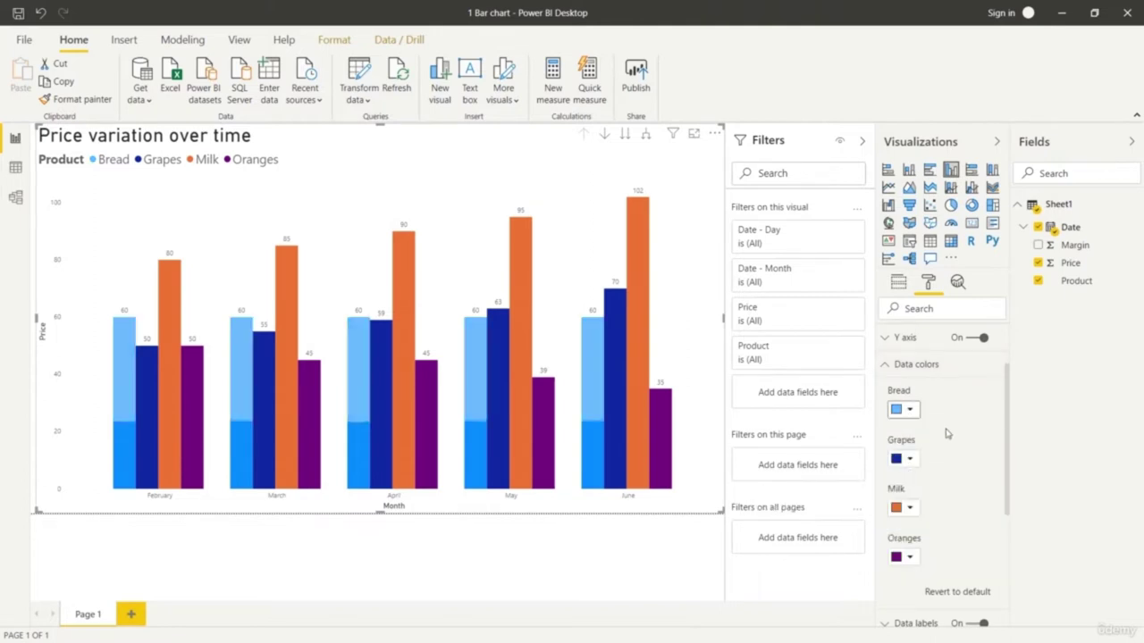
pyautogui.click(909, 459)
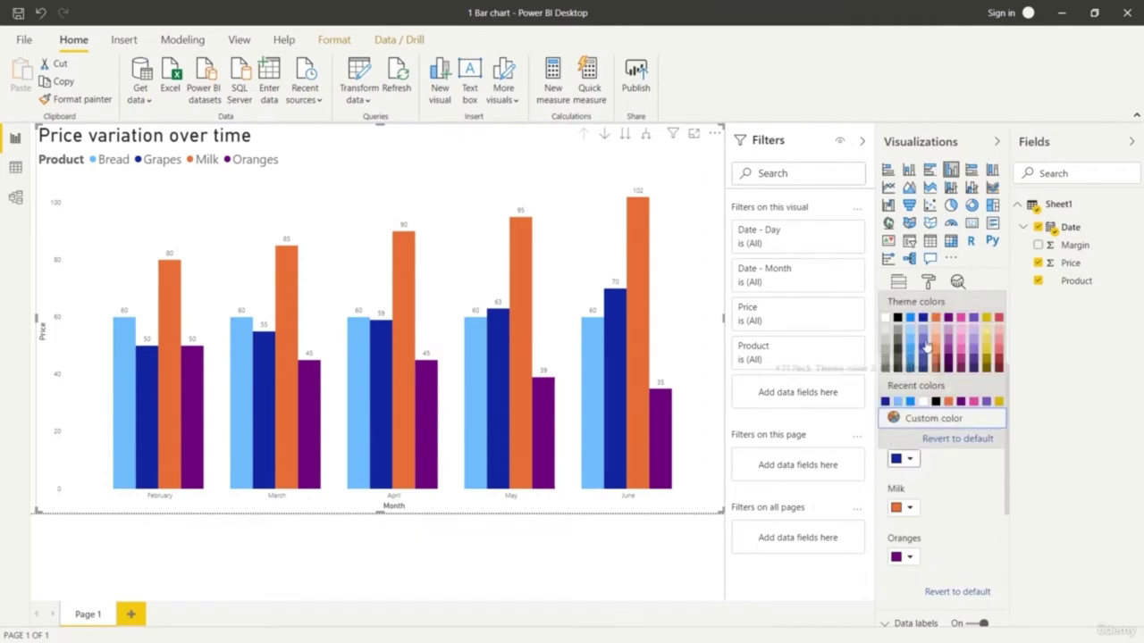
pyautogui.click(938, 345)
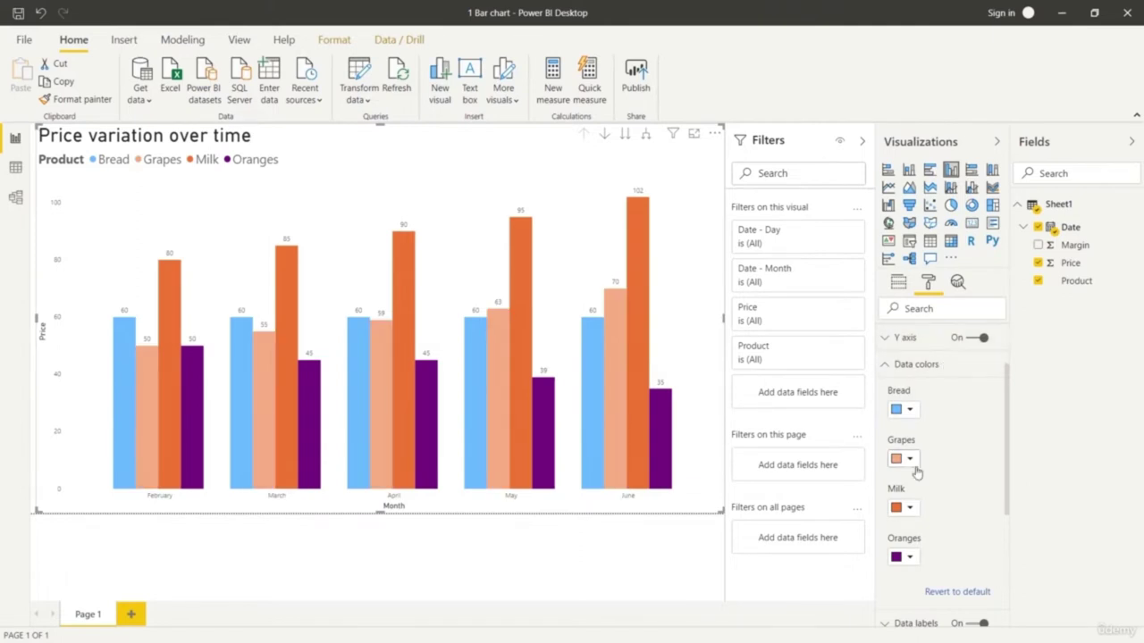
# Set the Milk columns to light pink and the Oranges columns to orange, trying light yellow for Oranges first.
pyautogui.click(908, 508)
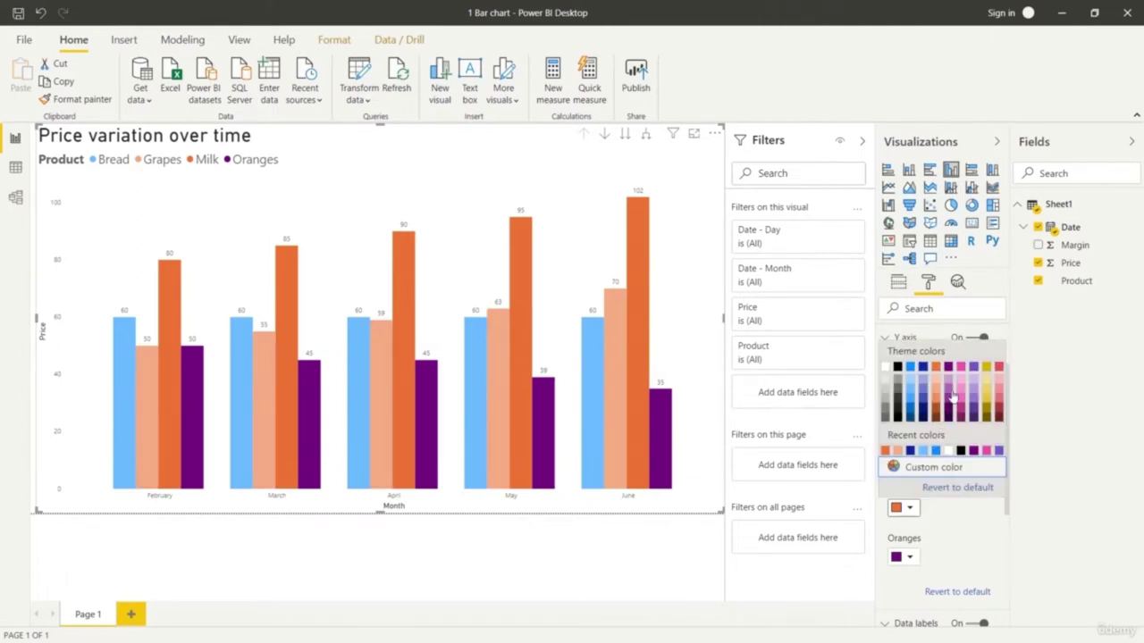
pyautogui.click(962, 393)
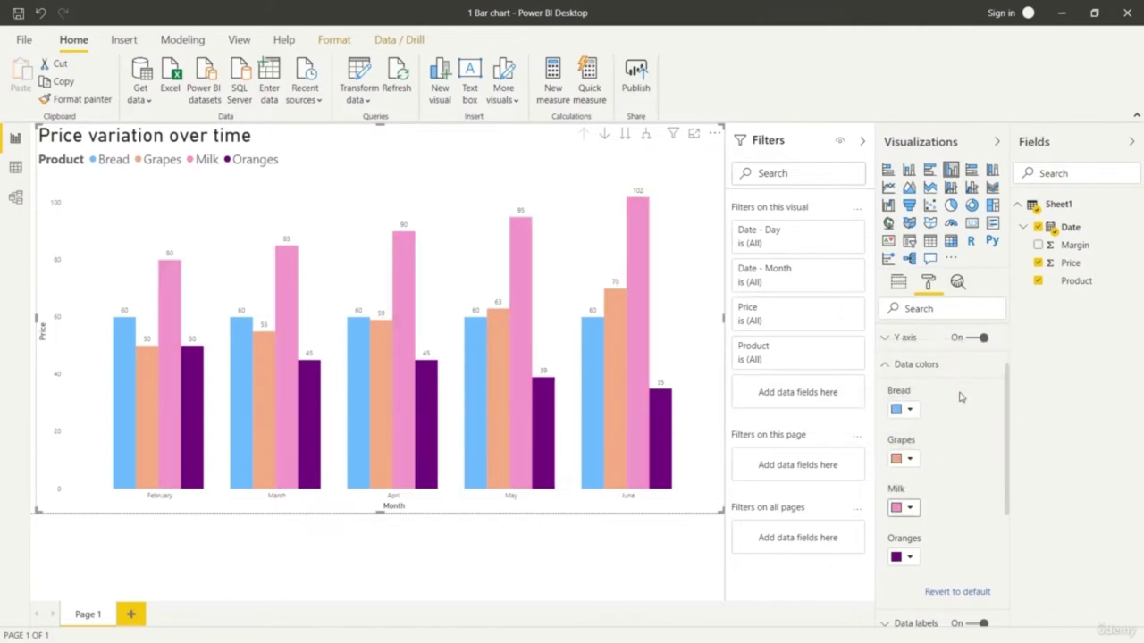
pyautogui.click(909, 557)
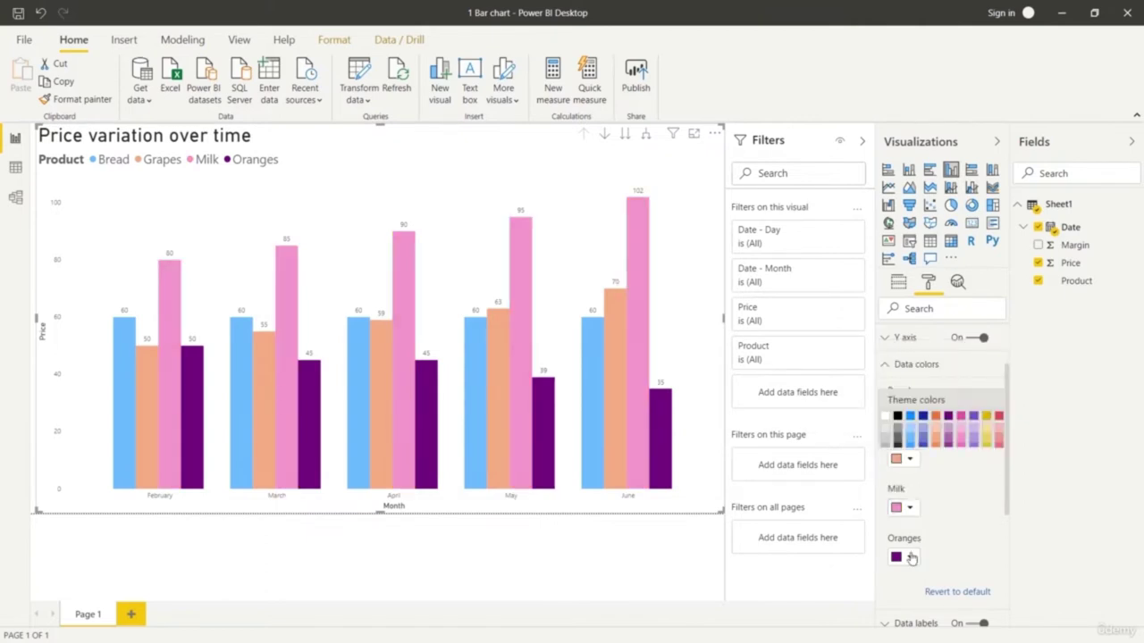
pyautogui.click(984, 442)
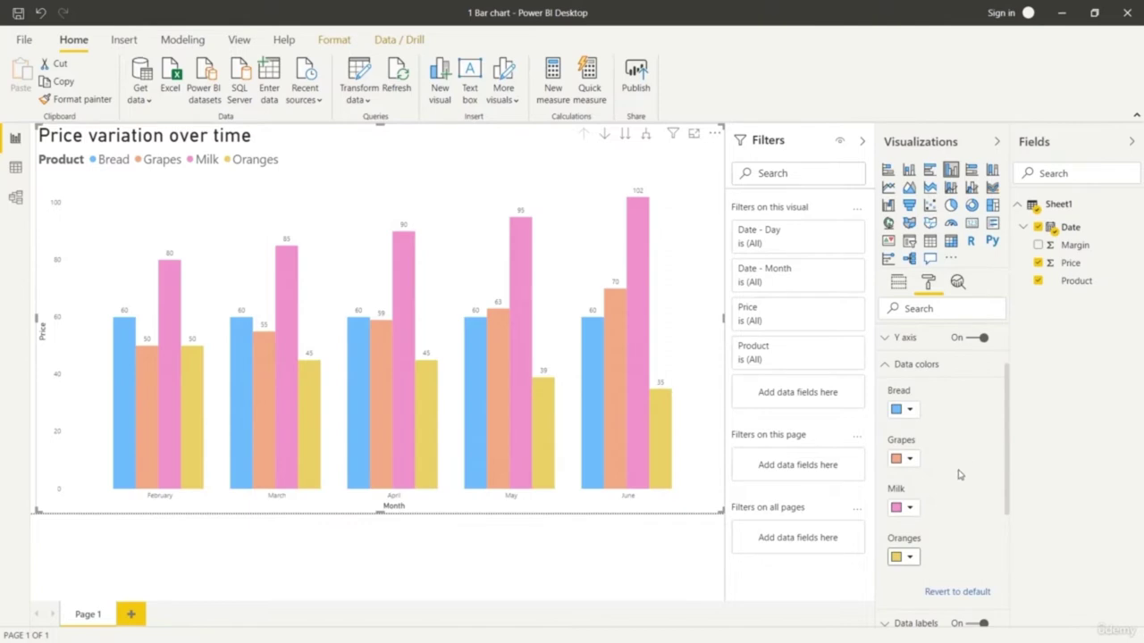
pyautogui.click(908, 558)
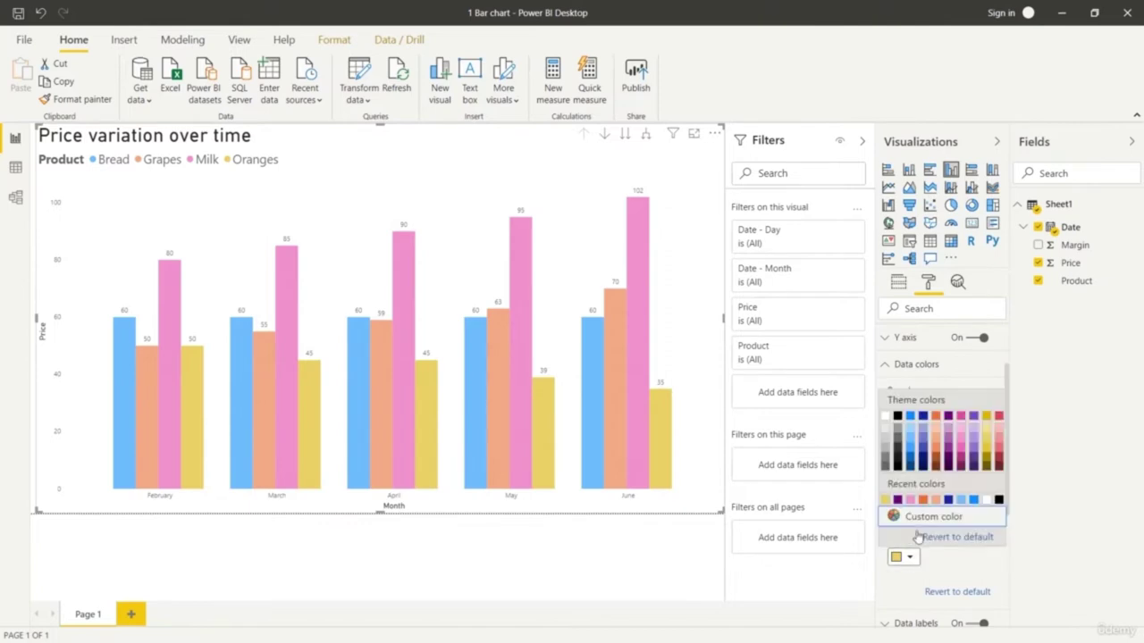
pyautogui.click(939, 457)
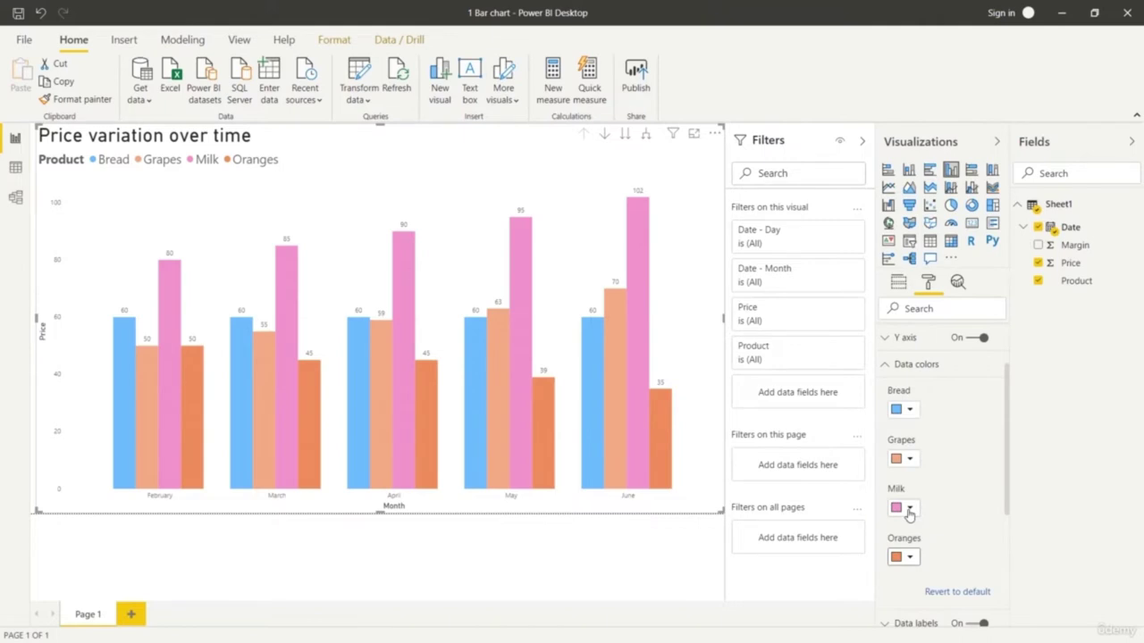
pyautogui.click(909, 510)
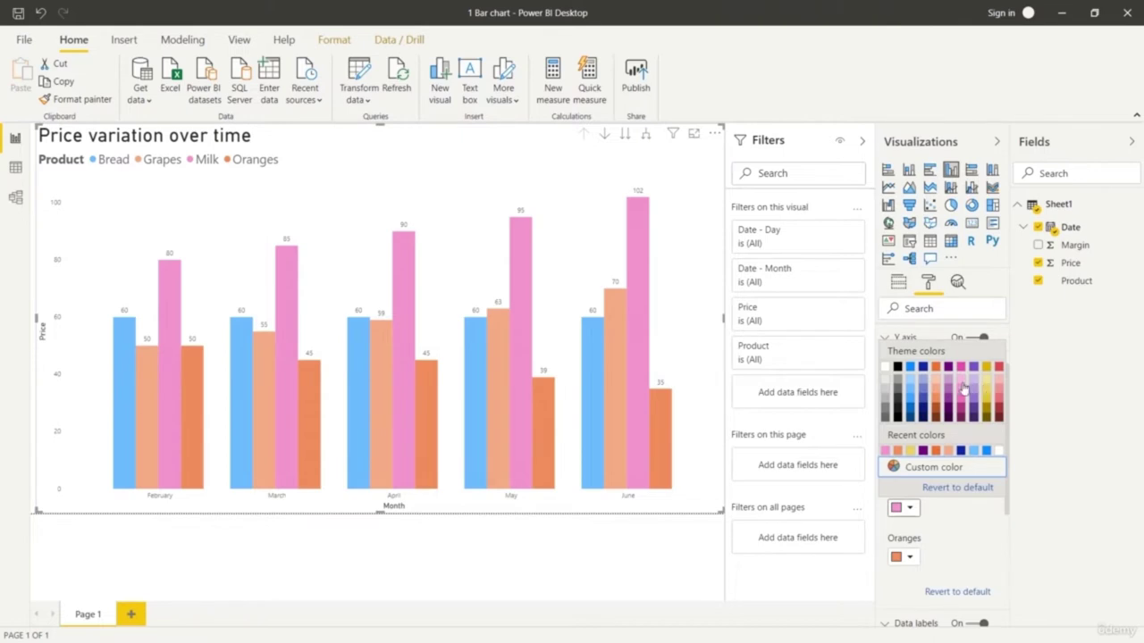
pyautogui.click(964, 393)
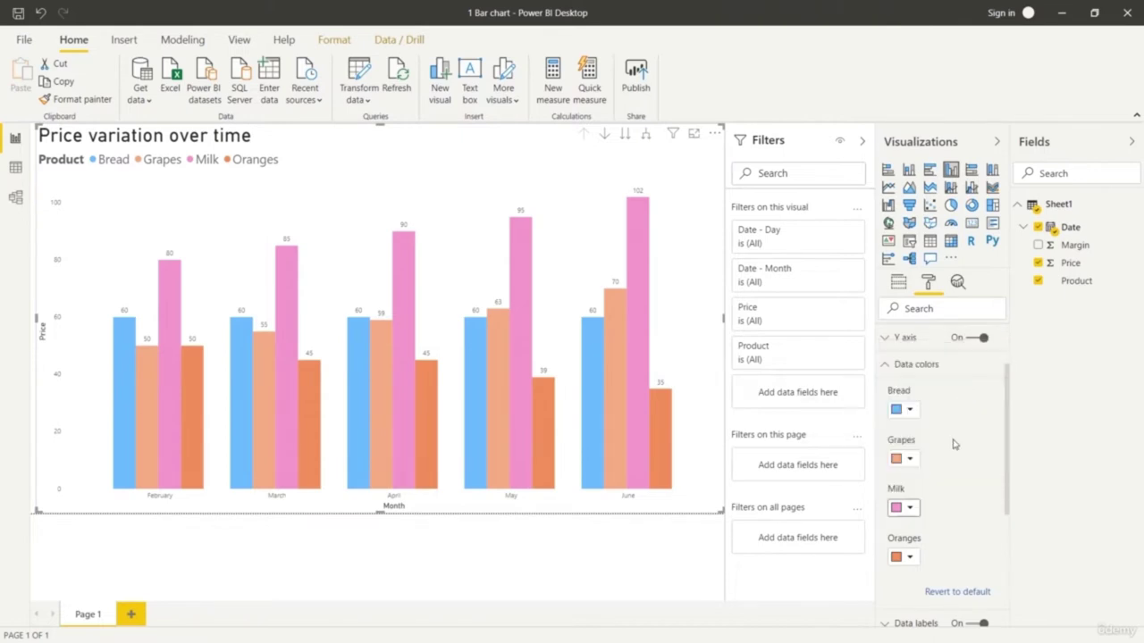
# Change the data color of the Grapes columns to light purple.
pyautogui.click(909, 462)
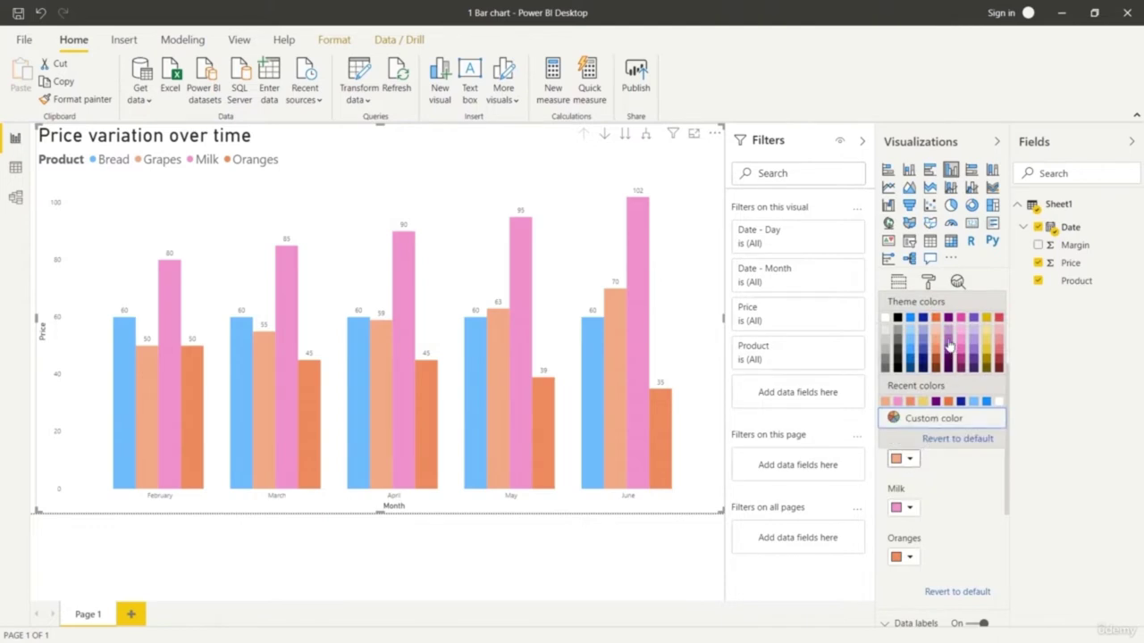
pyautogui.click(950, 347)
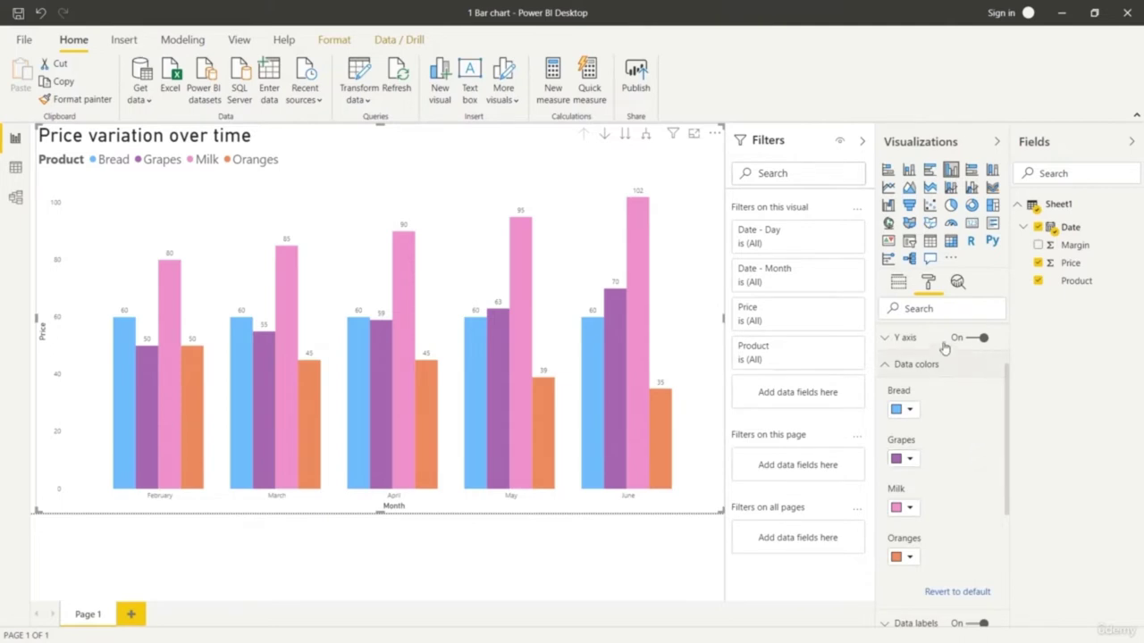
pyautogui.click(883, 366)
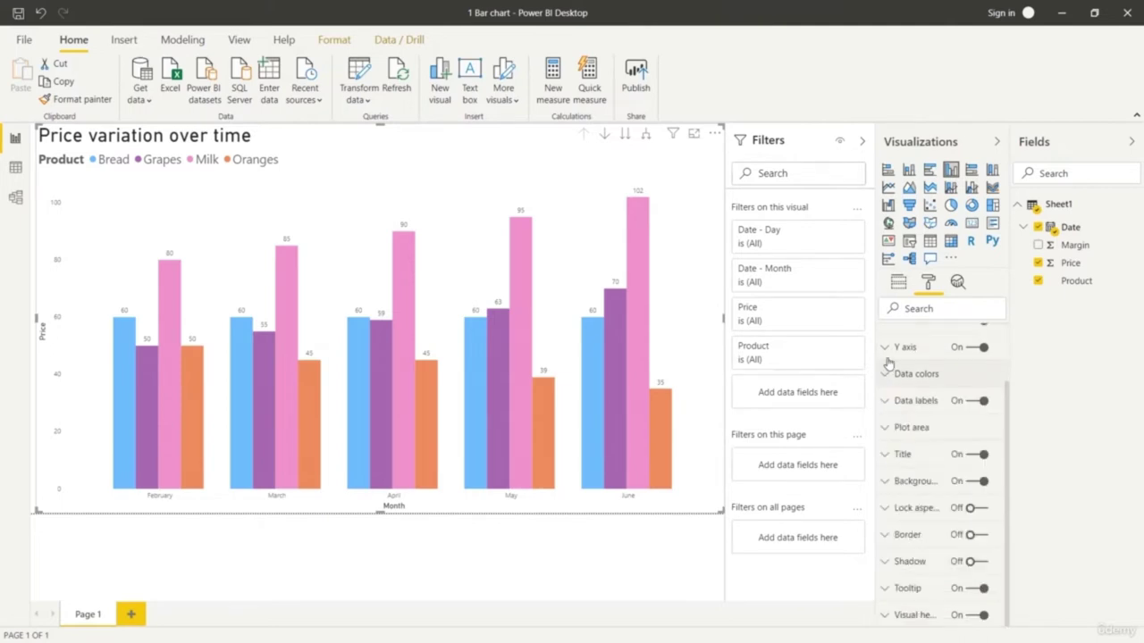
# Set the text size of the chart's X axis labels to 16 pt.
pyautogui.scroll(2, 894, 375)
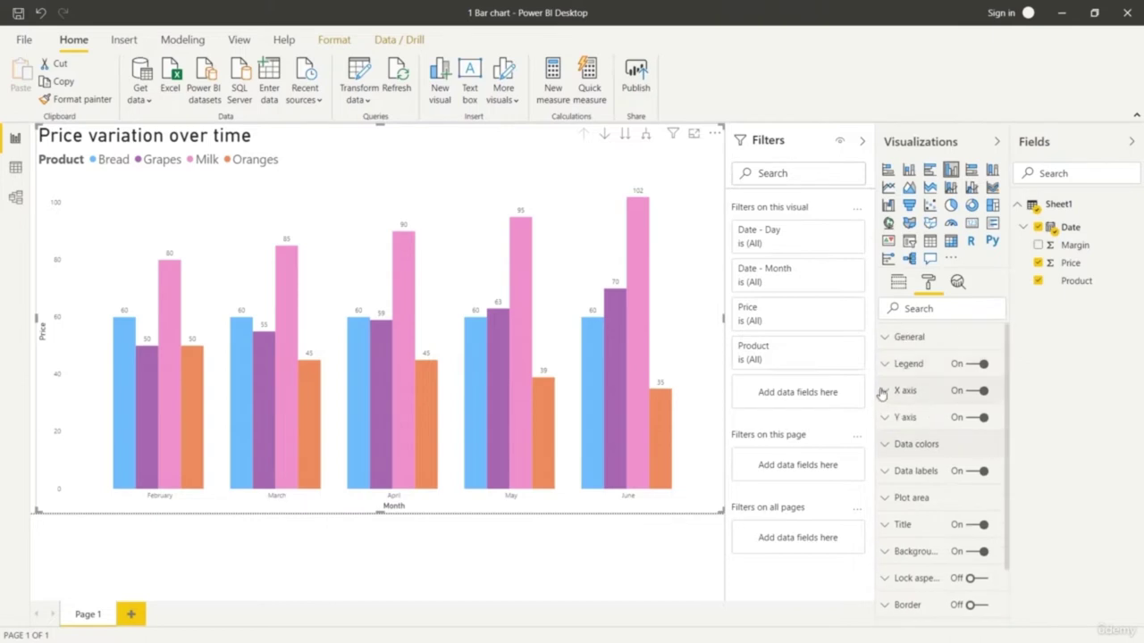
pyautogui.click(885, 391)
pyautogui.click(929, 481)
pyautogui.click(928, 480)
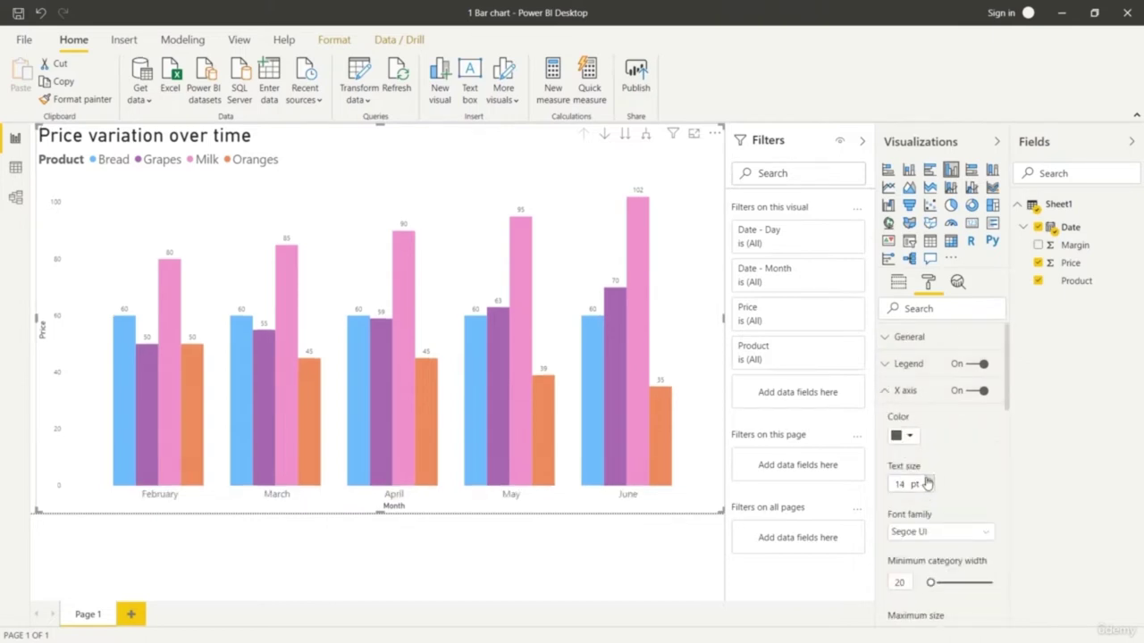
pyautogui.click(928, 481)
pyautogui.click(928, 481)
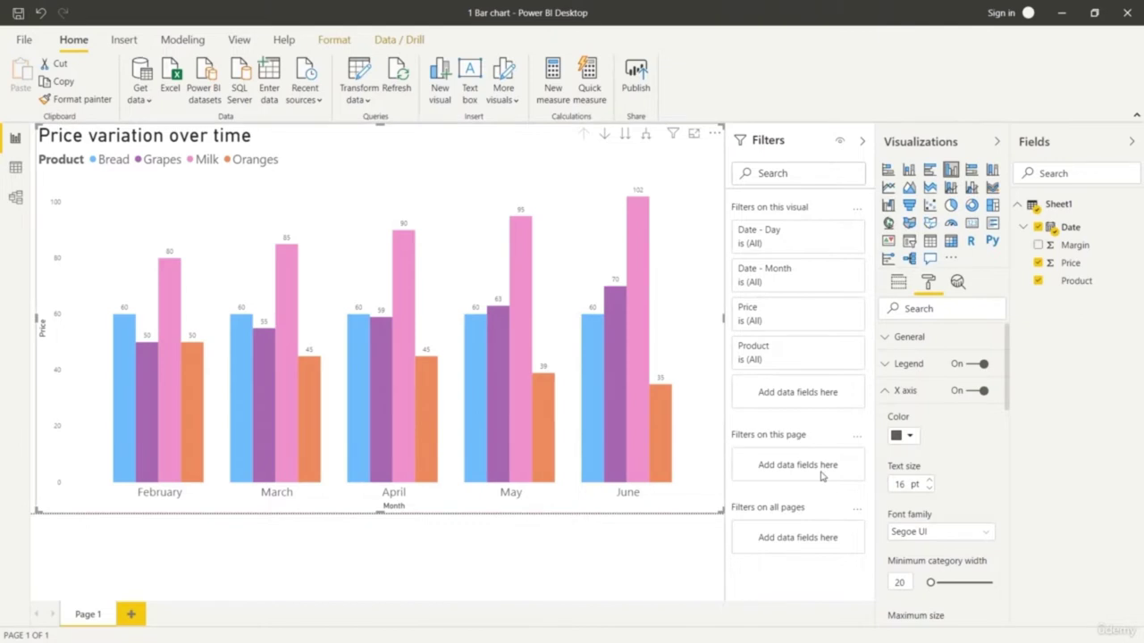
pyautogui.click(891, 394)
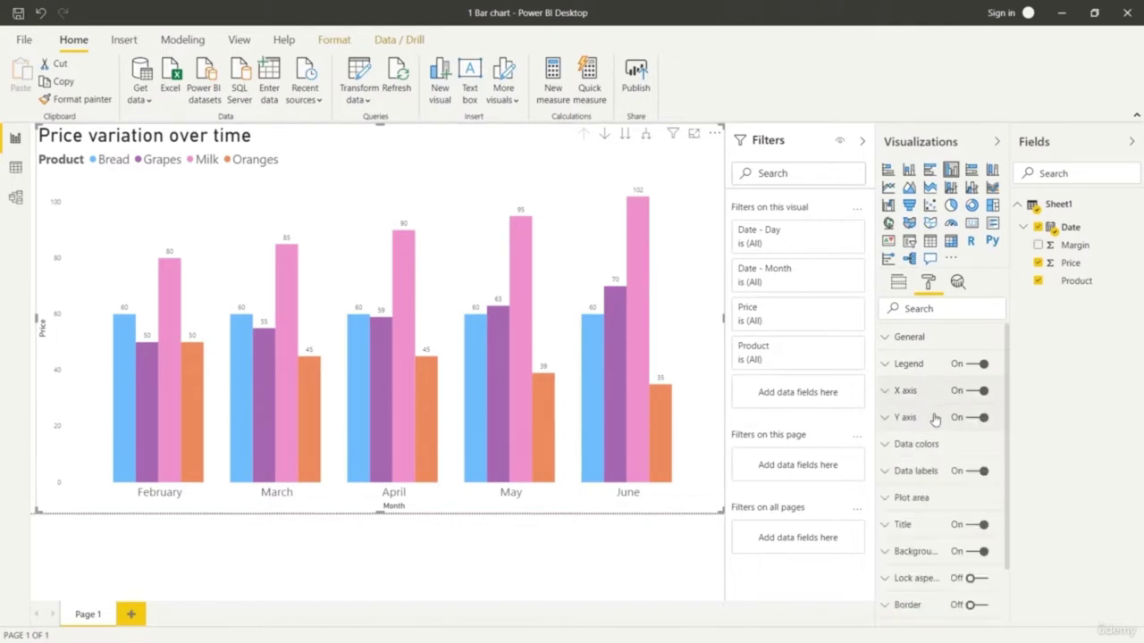
# Examine the chart's General formatting settings, such as responsiveness, position, width, height and alt text.
pyautogui.click(886, 344)
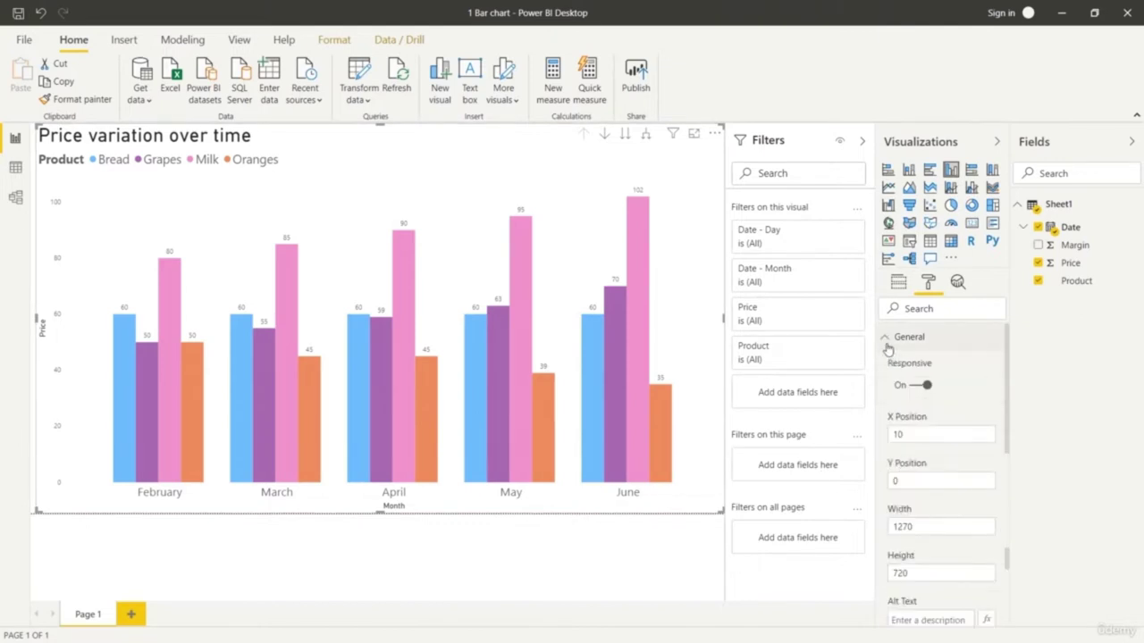
pyautogui.scroll(-3, 889, 348)
pyautogui.scroll(3, 889, 347)
pyautogui.click(889, 342)
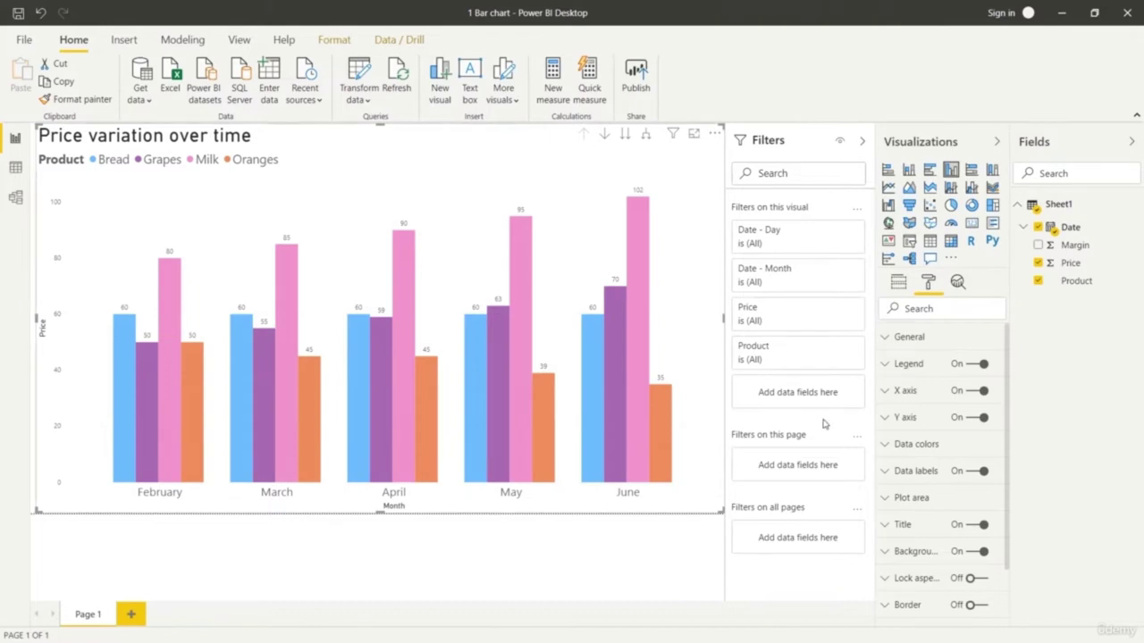
pyautogui.click(898, 284)
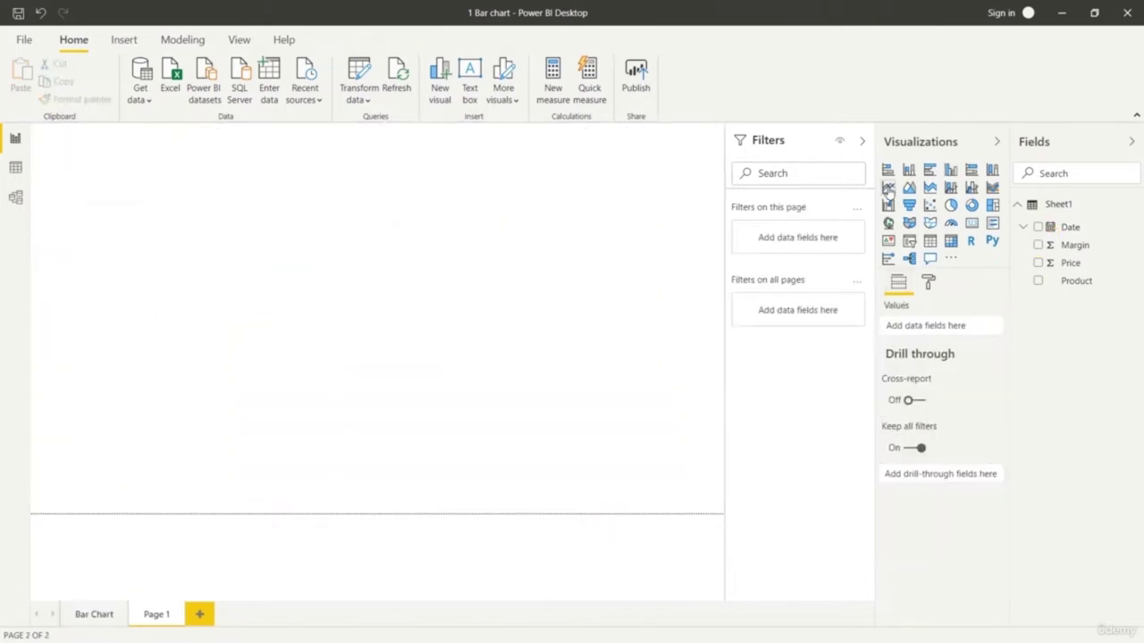
# Add a line chart to Page 1 with Date on its axis, keeping only the Month and Day levels.
pyautogui.click(888, 187)
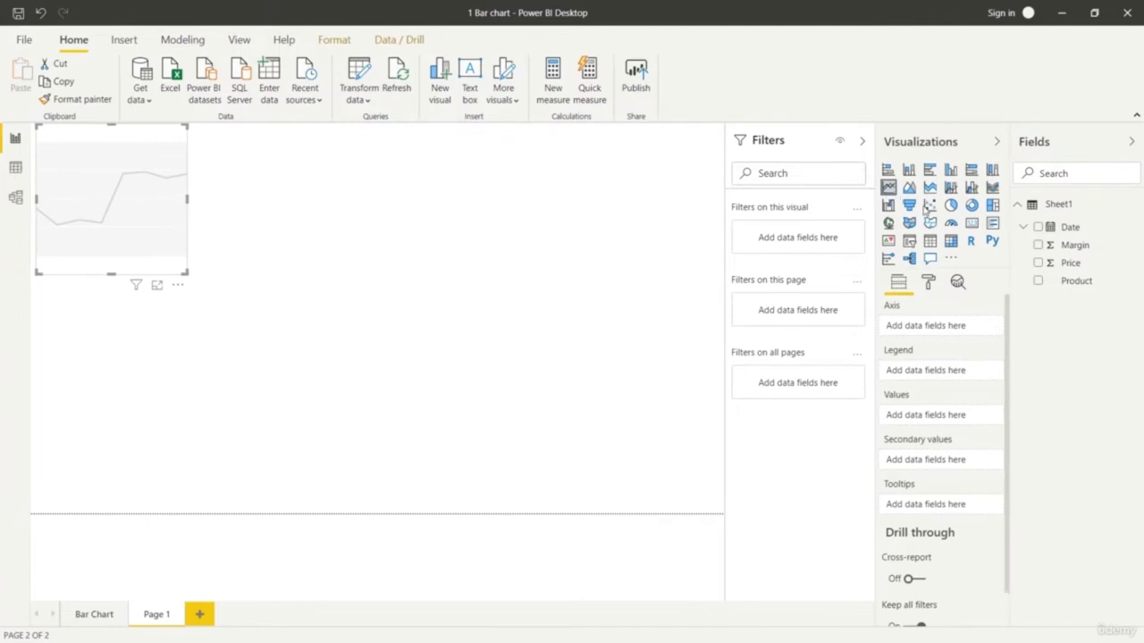
pyautogui.moveTo(1093, 229); pyautogui.dragTo(967, 332)
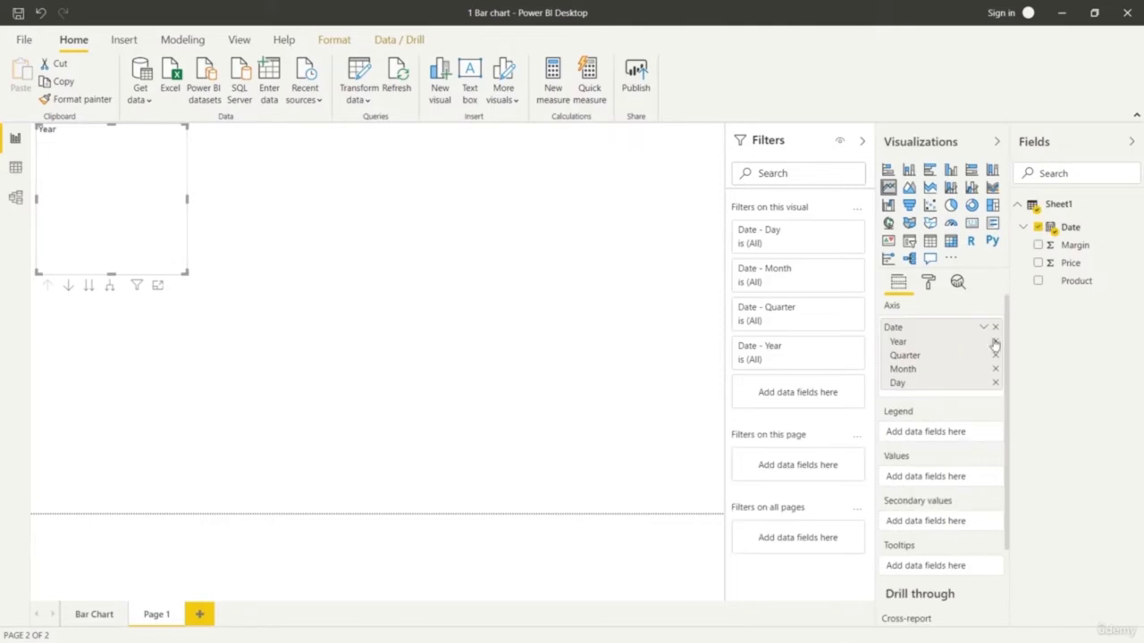
pyautogui.click(995, 342)
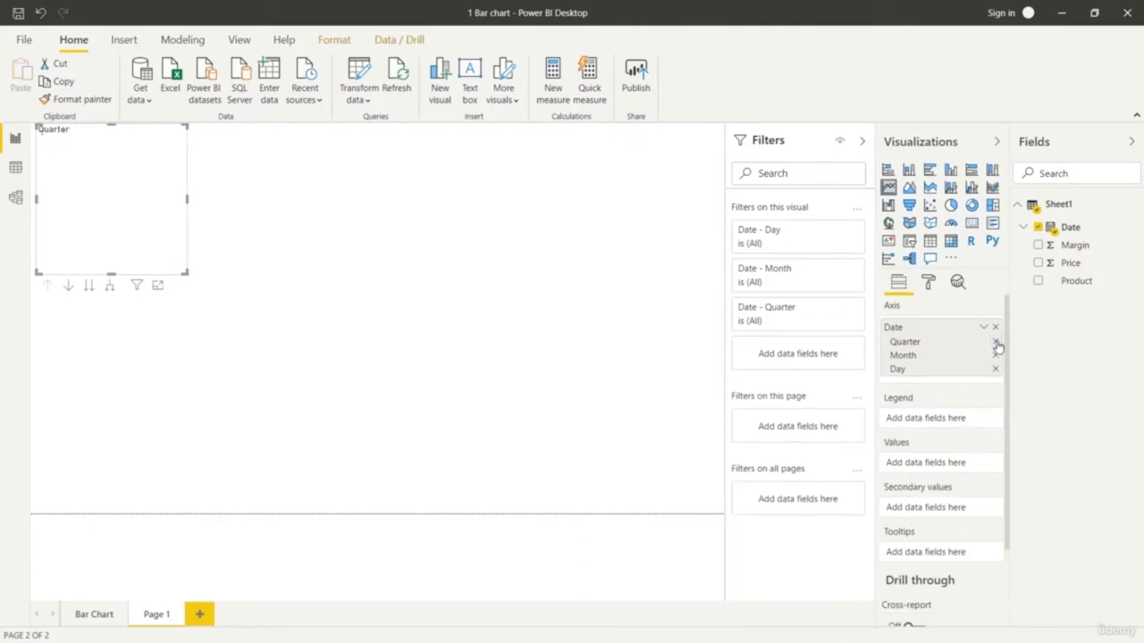
pyautogui.click(995, 343)
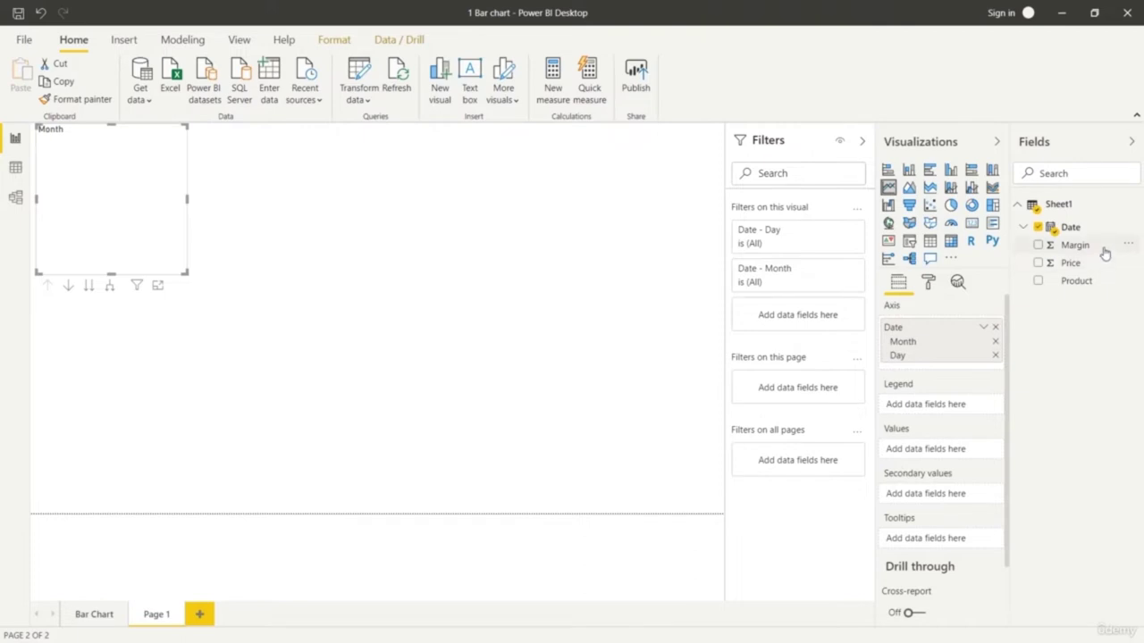
# Assign Product as the line chart's legend and Price as its values, and enlarge the chart to fill most of the page.
pyautogui.moveTo(1089, 281); pyautogui.dragTo(961, 406)
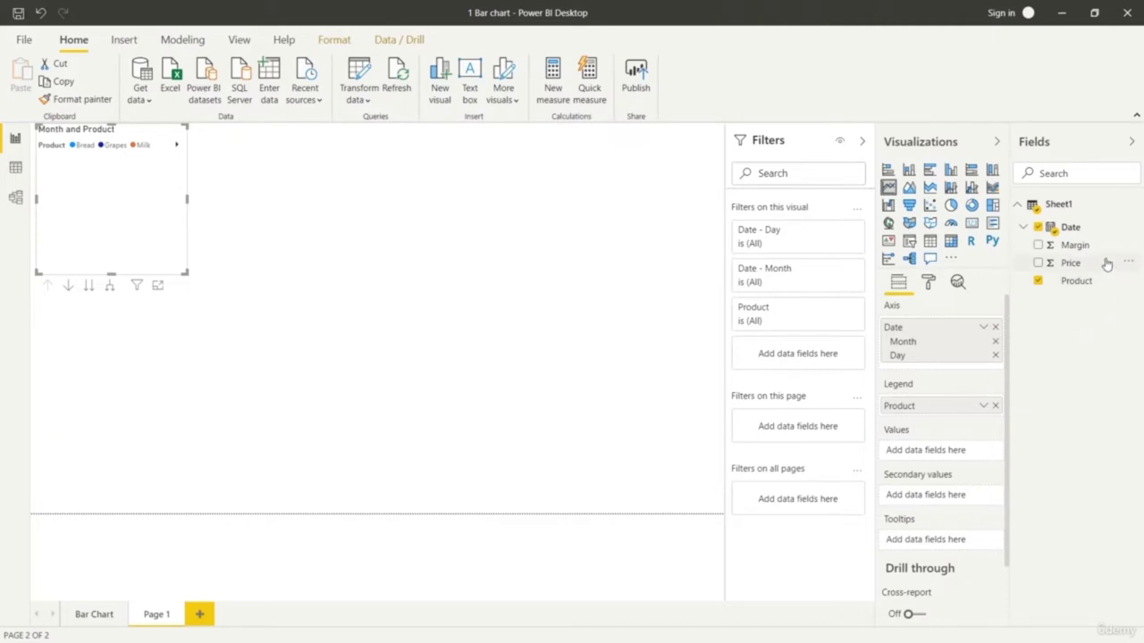
pyautogui.moveTo(1107, 265); pyautogui.dragTo(956, 454)
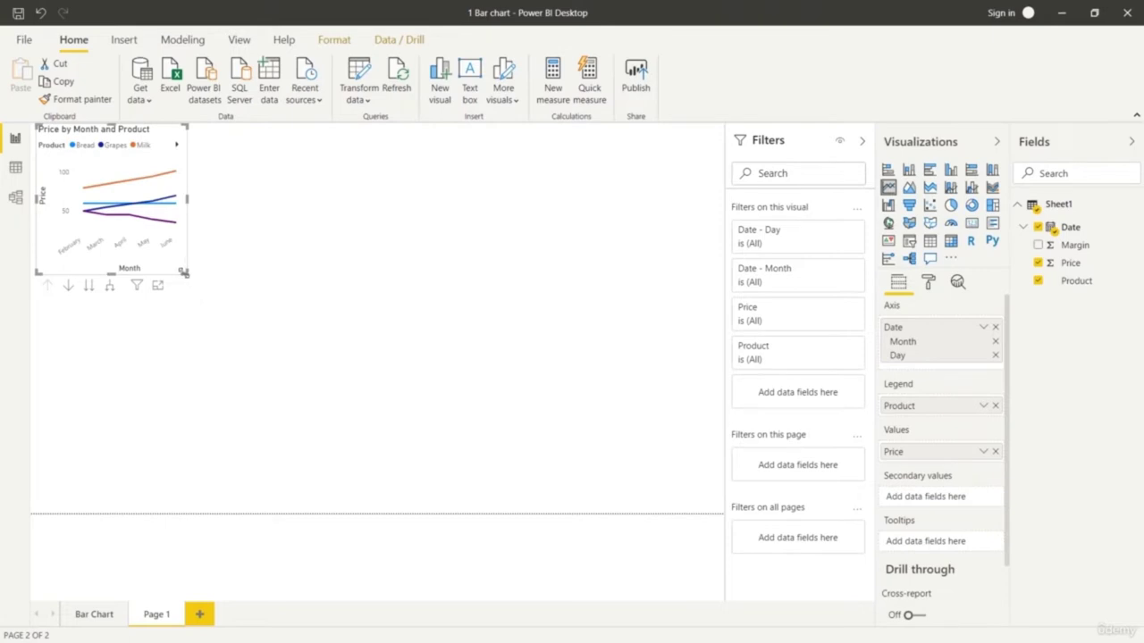
pyautogui.moveTo(280, 342); pyautogui.dragTo(666, 515)
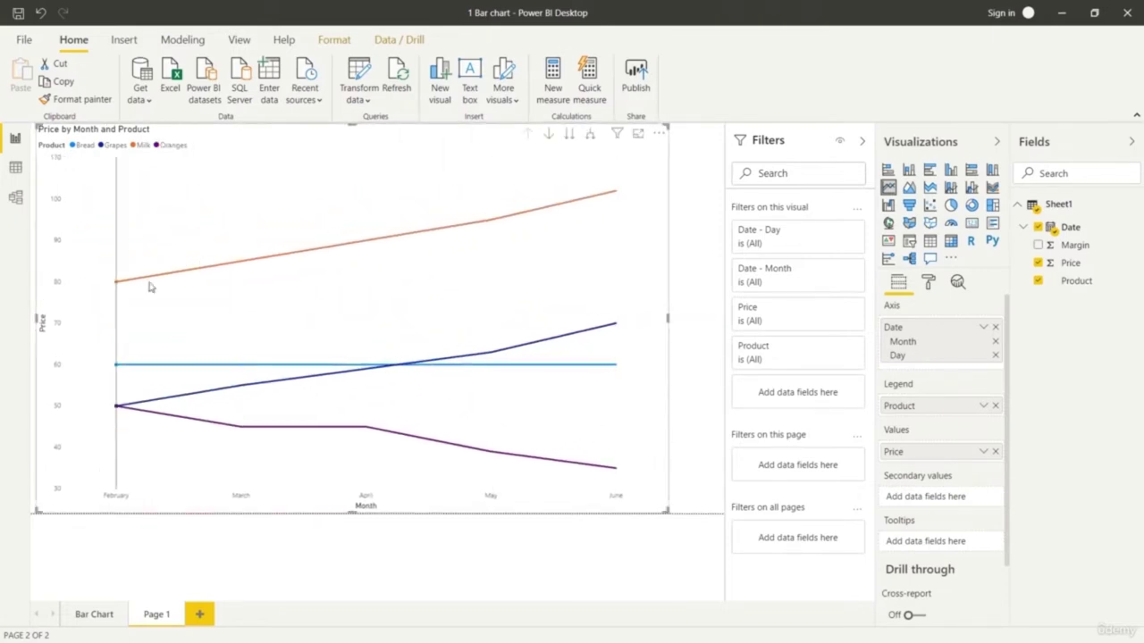
# Turn on data labels for the line chart and set their text size to 15 pt.
pyautogui.click(930, 282)
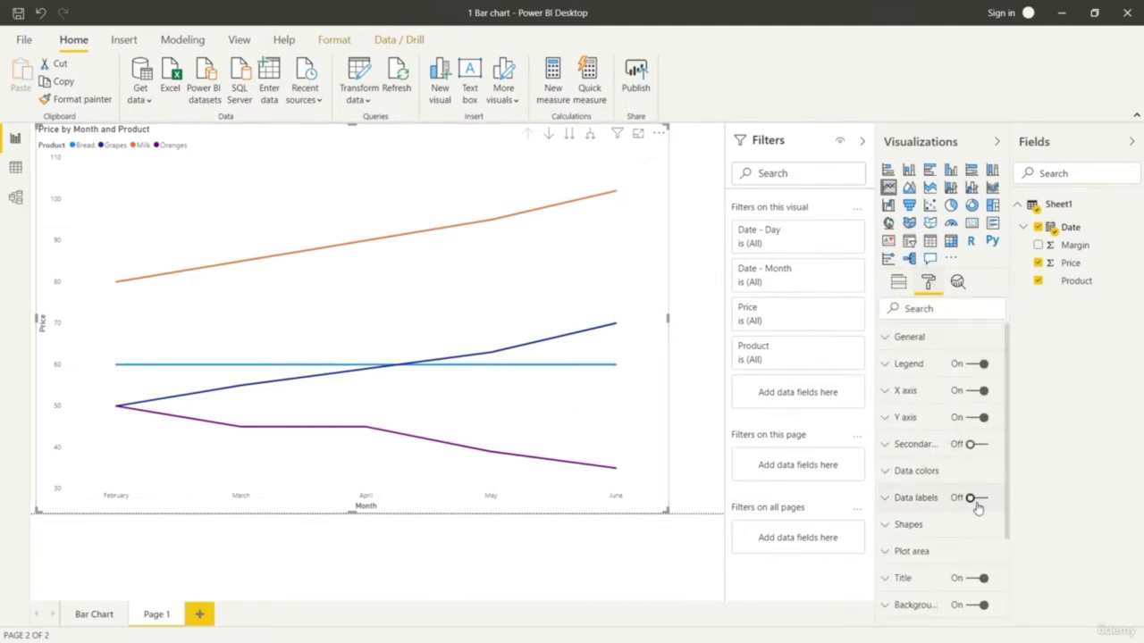
pyautogui.click(977, 501)
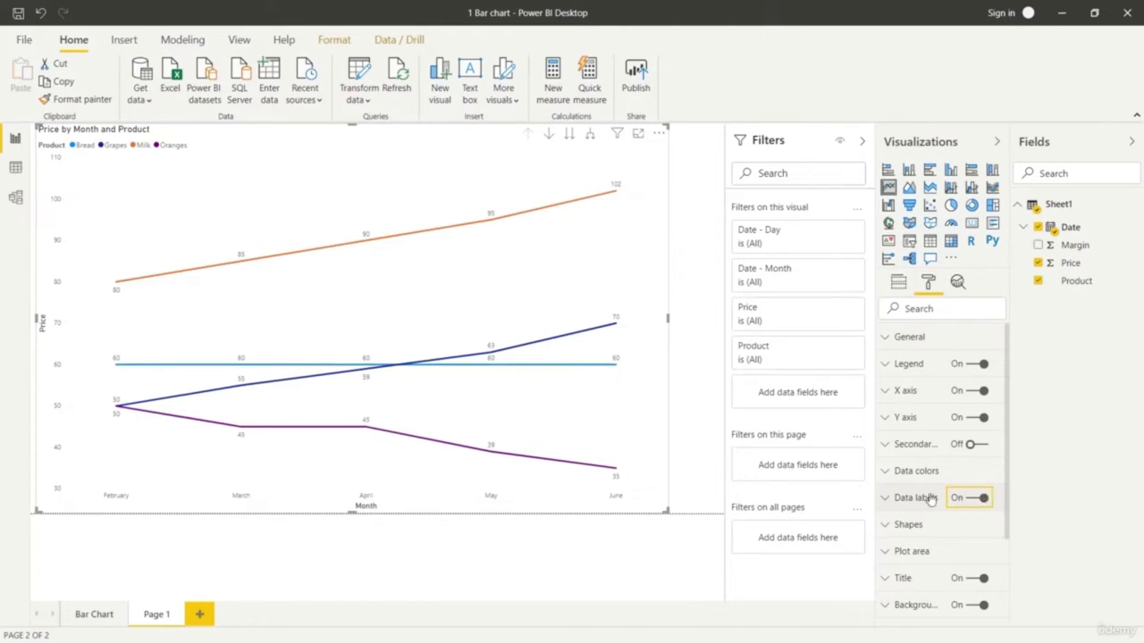
pyautogui.click(884, 498)
pyautogui.scroll(-3, 940, 535)
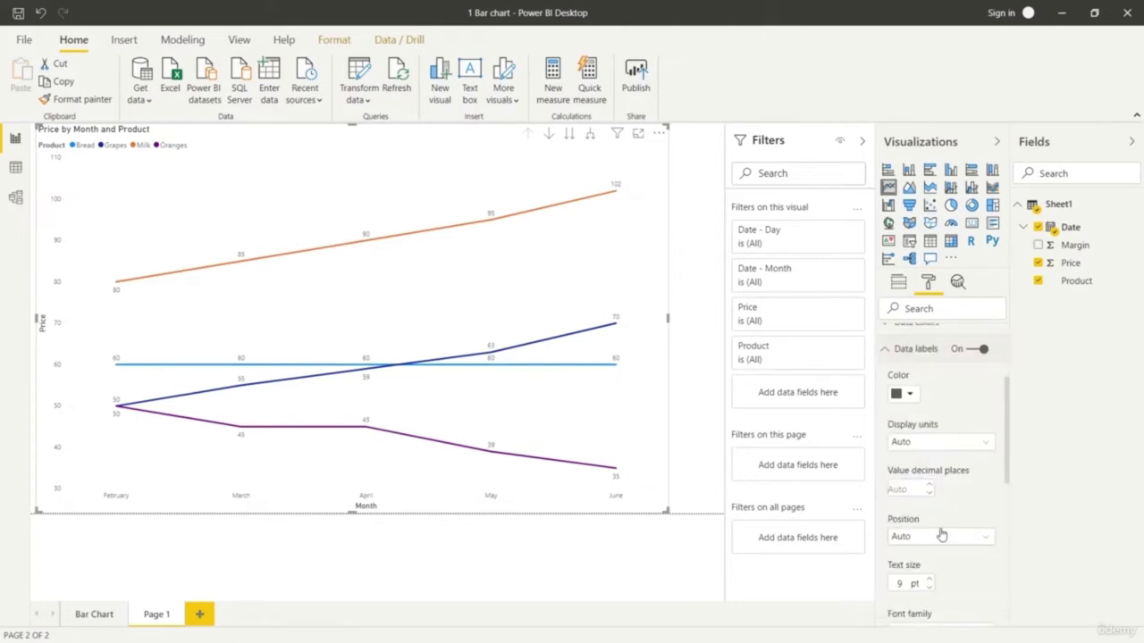
pyautogui.click(930, 580)
pyautogui.click(930, 579)
pyautogui.click(930, 579)
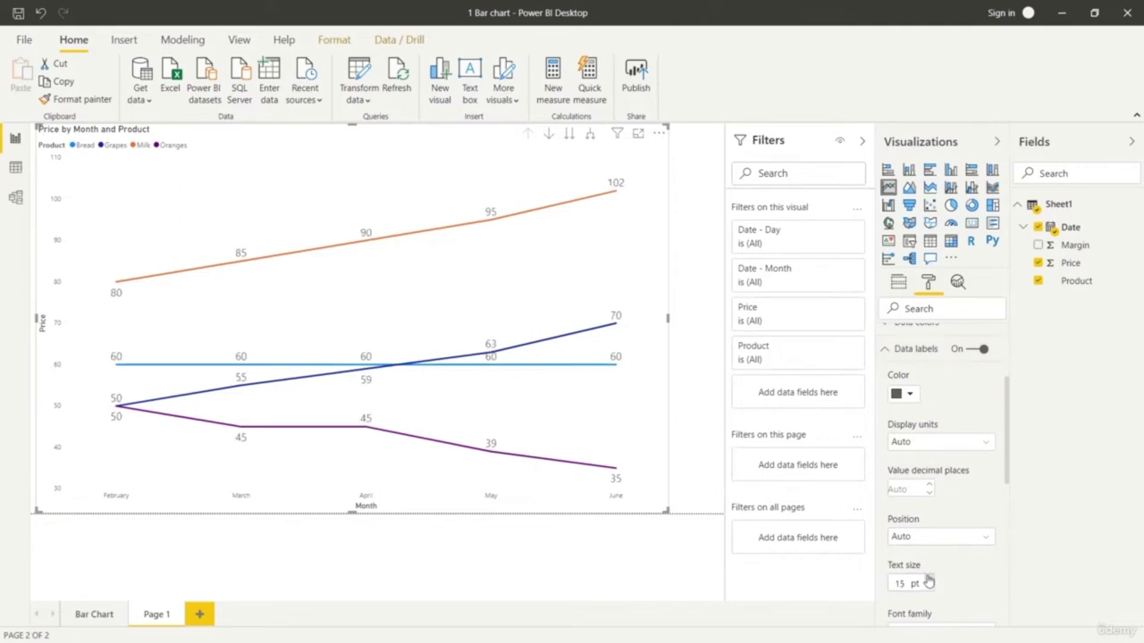
pyautogui.click(883, 350)
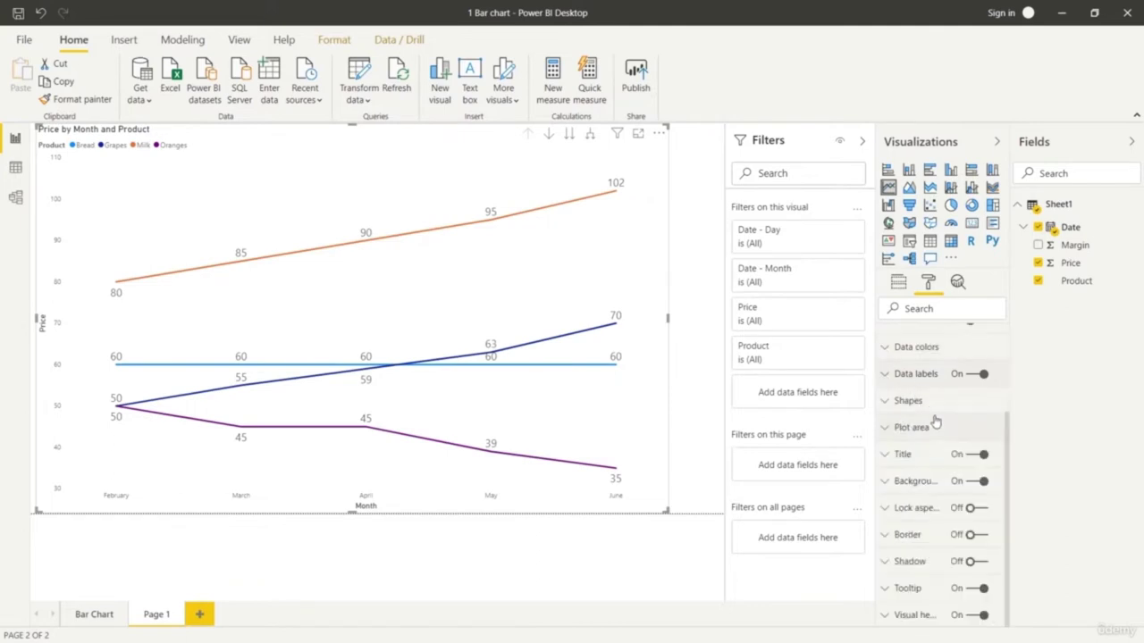
# Set the line style of the chart's lines to Dotted, comparing it with Dashed first.
pyautogui.click(886, 404)
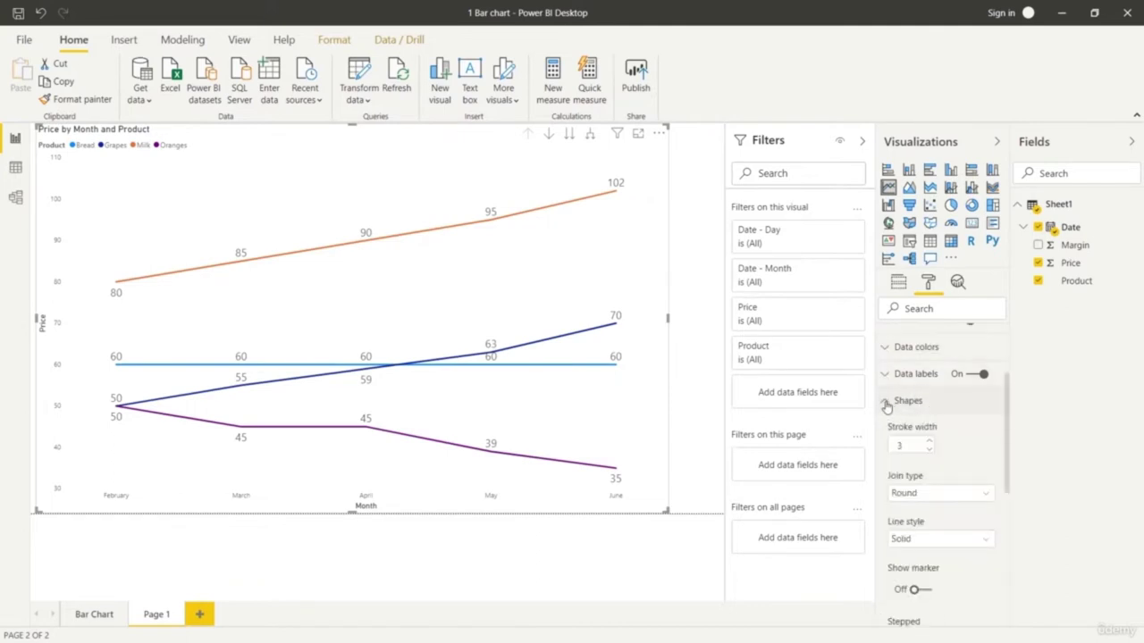
pyautogui.click(886, 404)
pyautogui.click(886, 404)
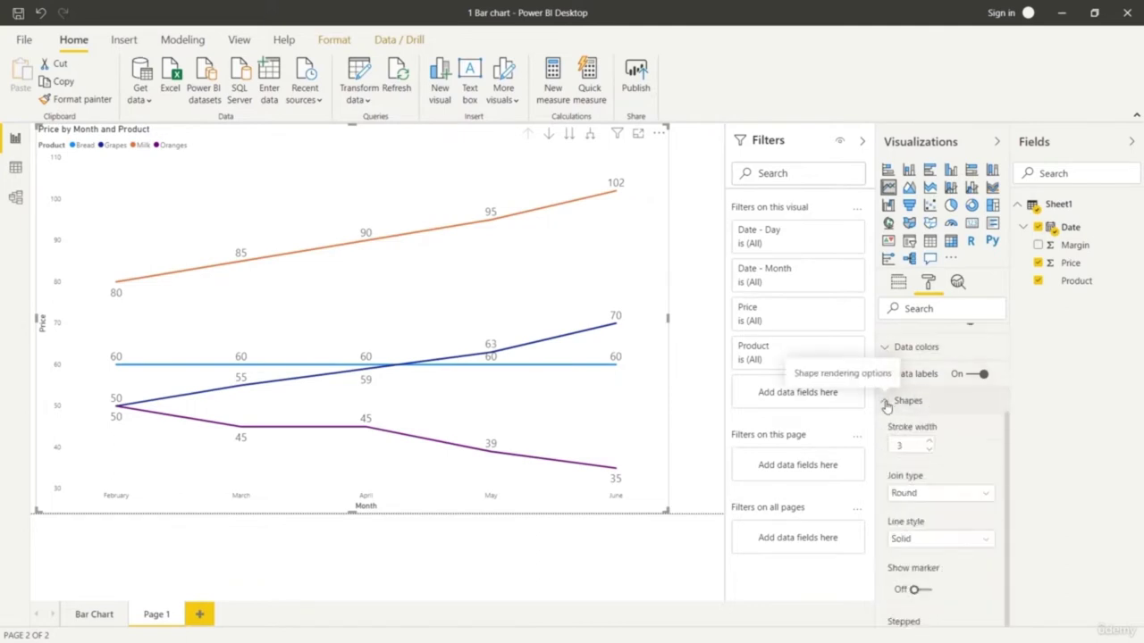
pyautogui.click(947, 540)
pyautogui.click(940, 563)
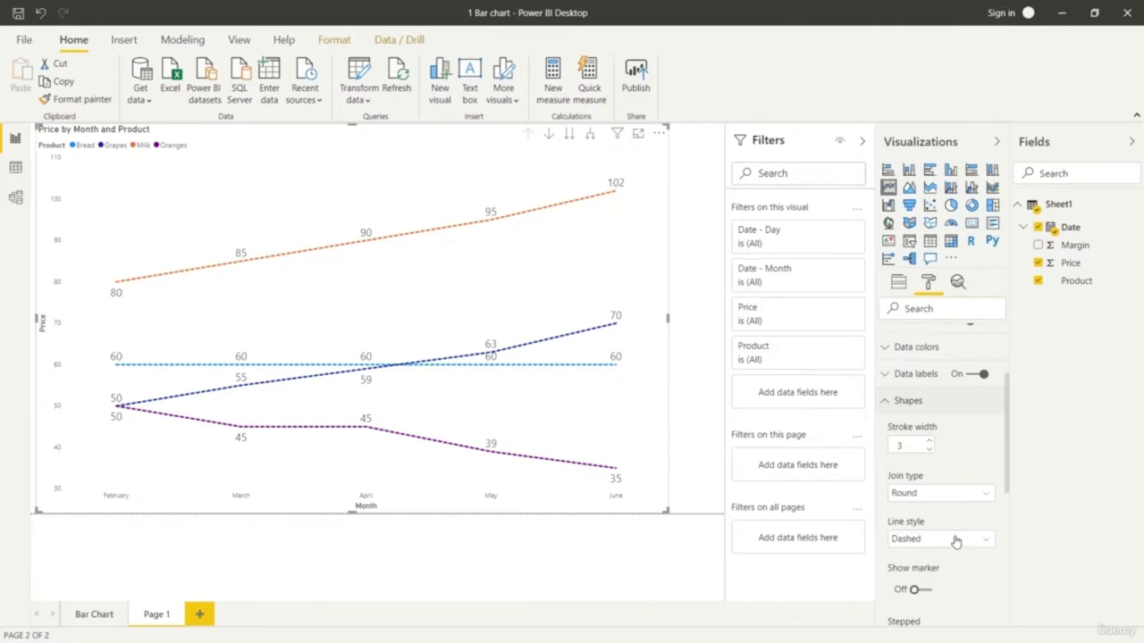
pyautogui.click(955, 540)
pyautogui.click(934, 589)
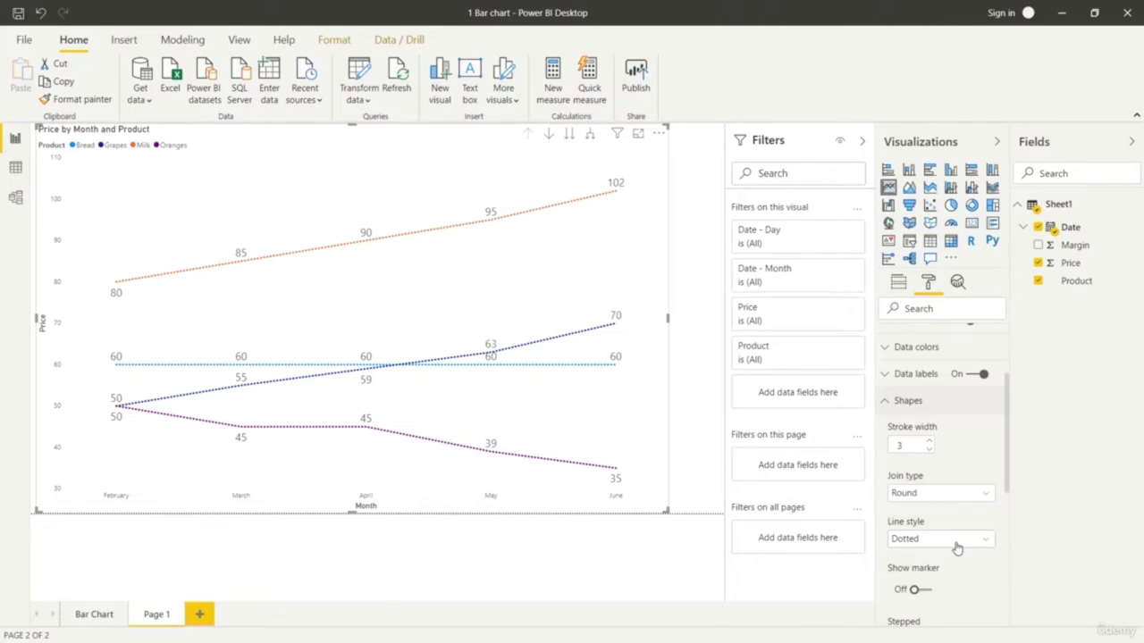
pyautogui.click(957, 545)
pyautogui.click(934, 569)
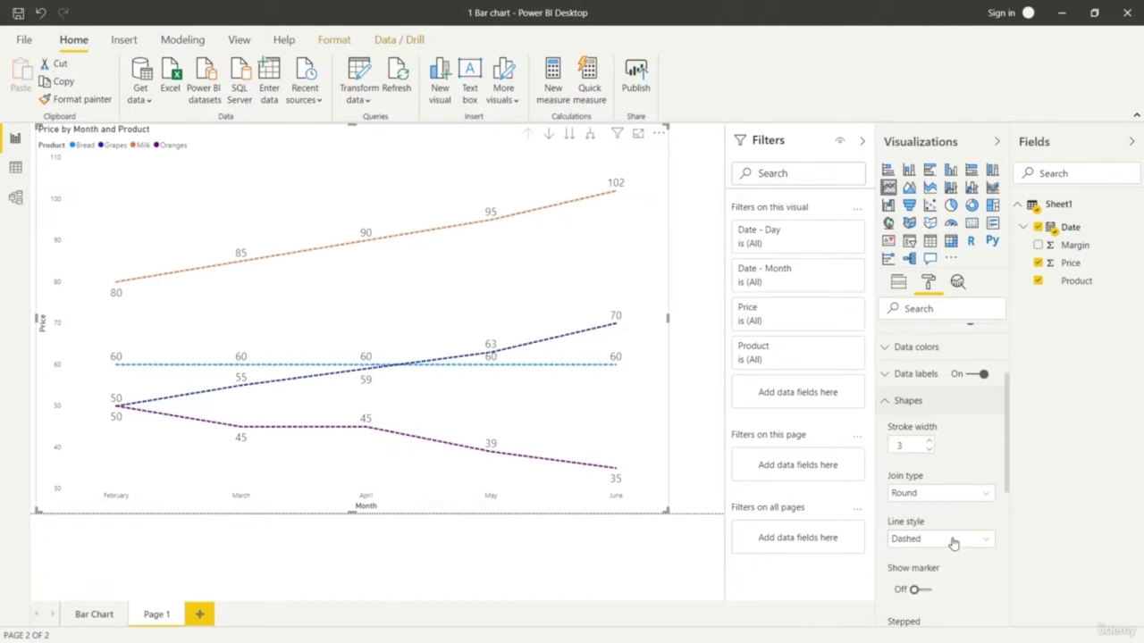
pyautogui.click(953, 544)
pyautogui.click(947, 592)
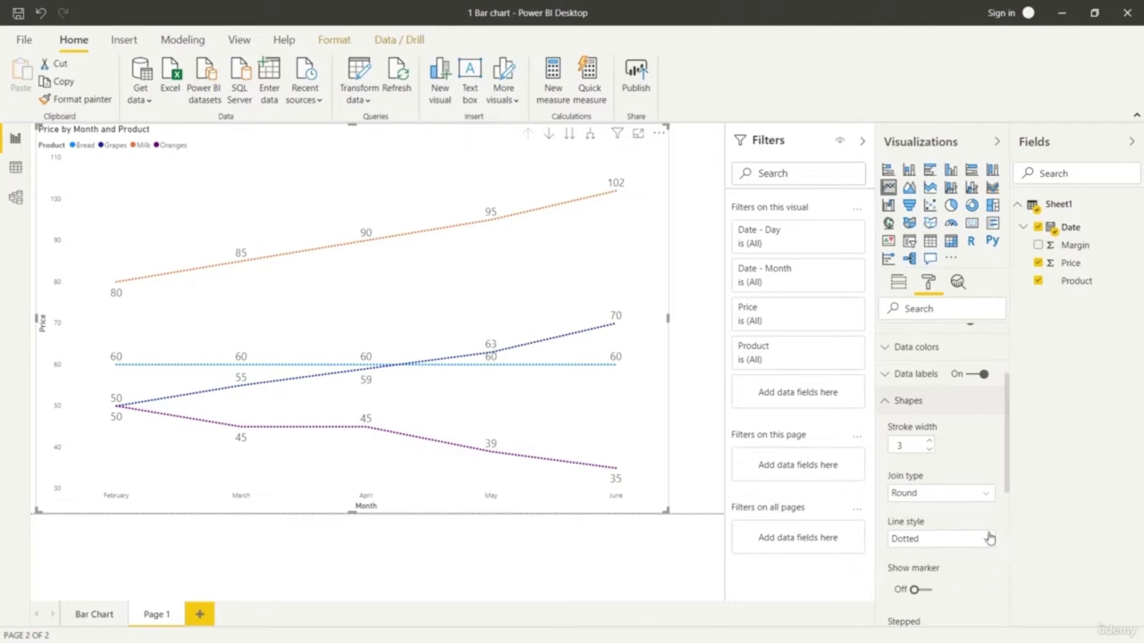
# Set the stroke width of the chart's lines to 4, trying a width of 7 first.
pyautogui.click(928, 443)
pyautogui.click(929, 443)
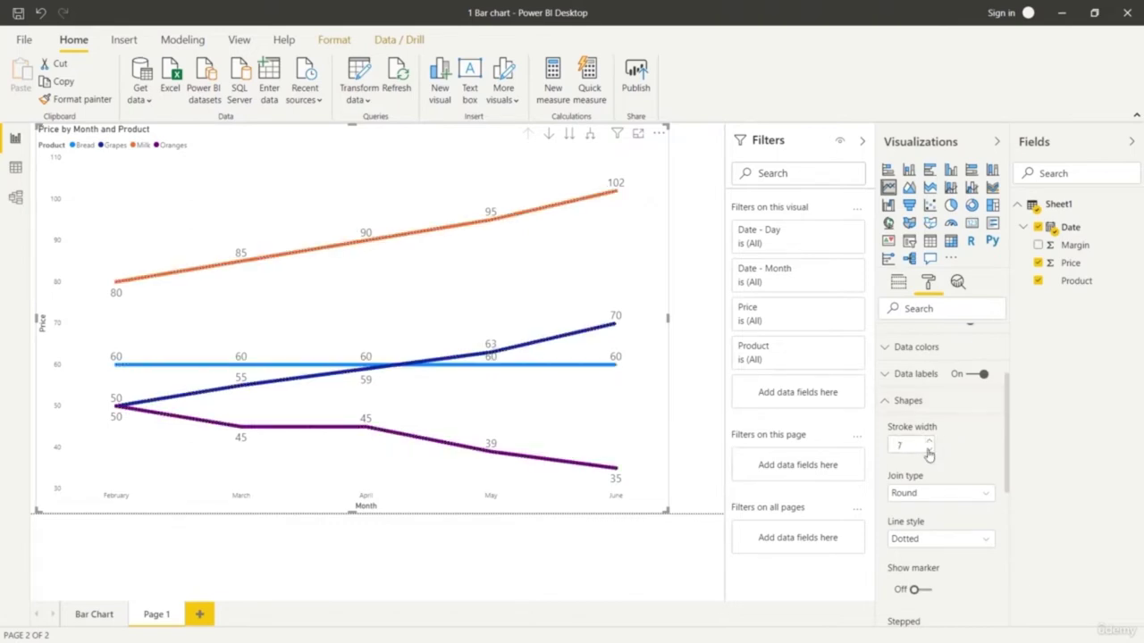
pyautogui.click(928, 452)
pyautogui.click(929, 451)
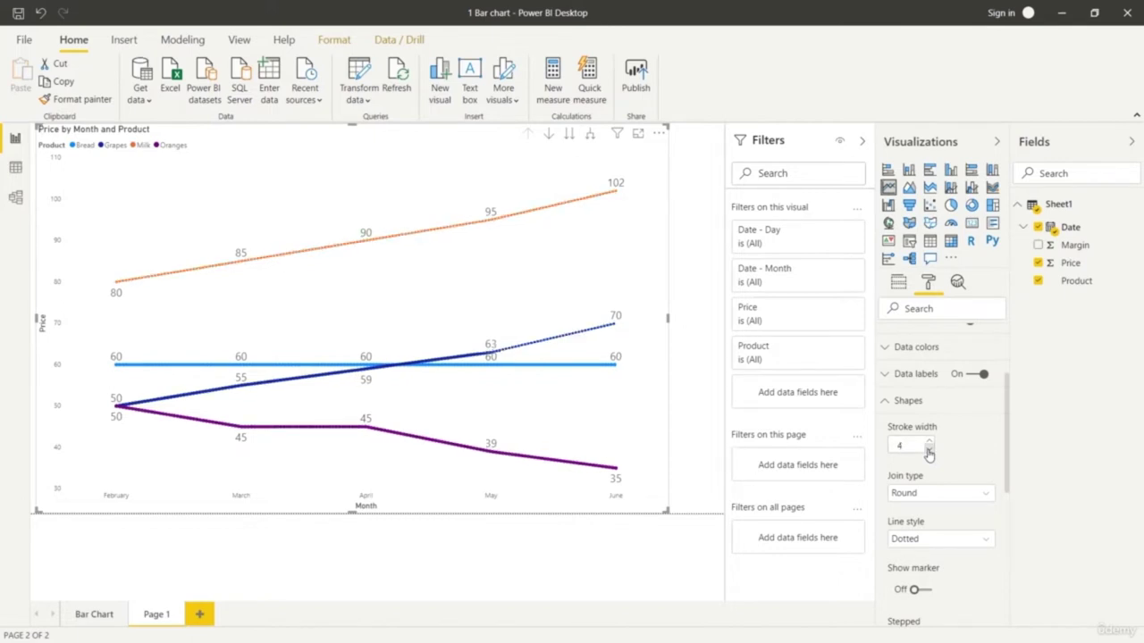
pyautogui.click(928, 451)
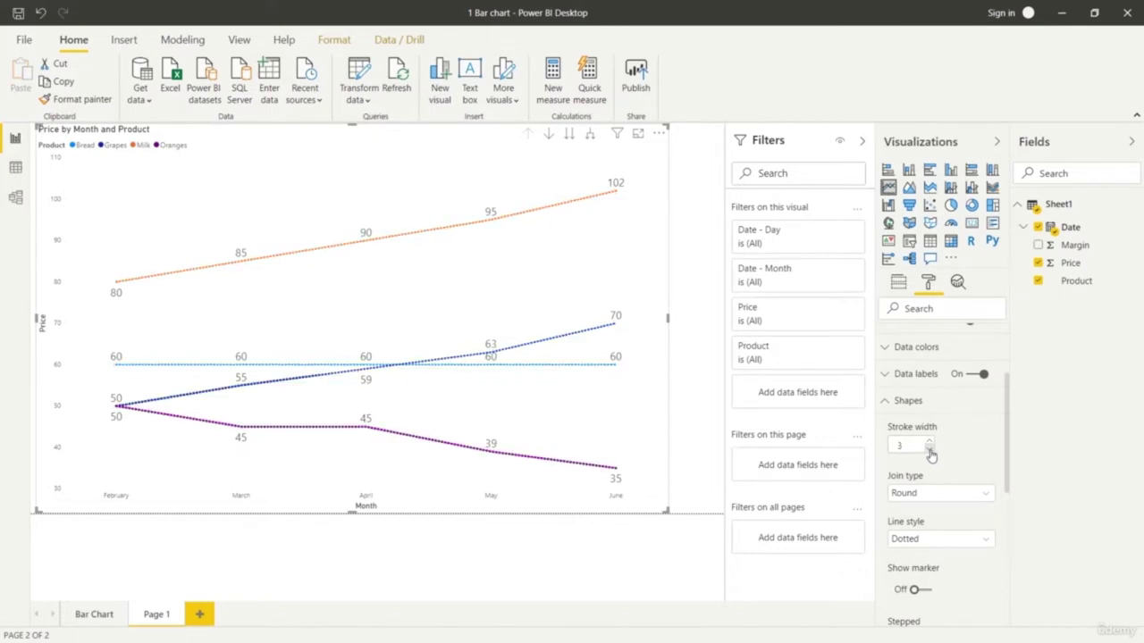
pyautogui.click(929, 442)
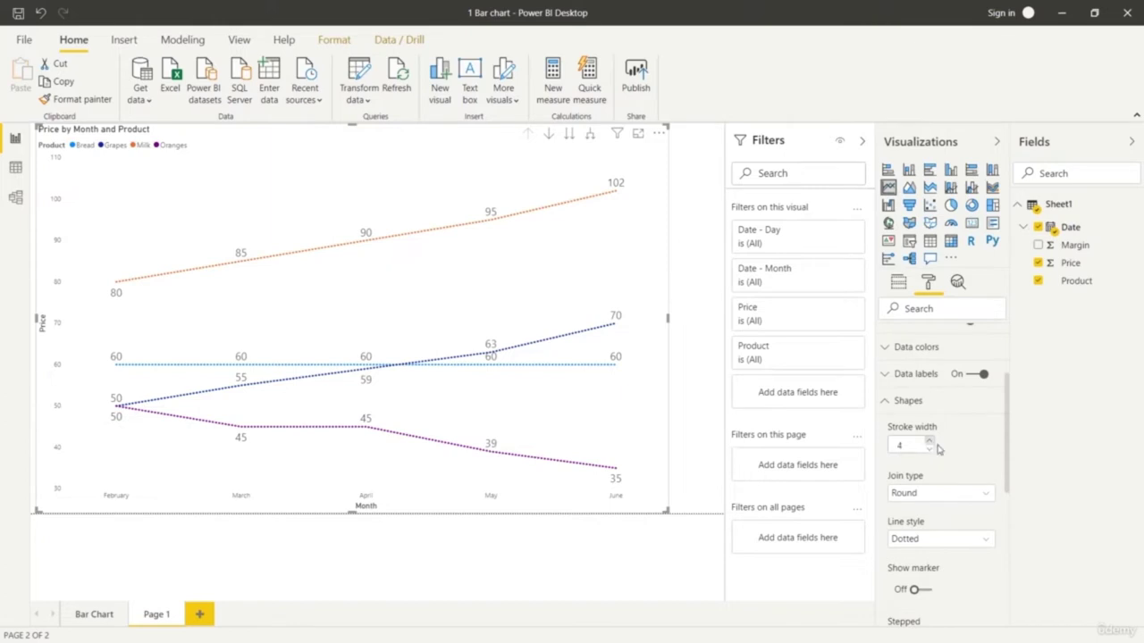
# Change the join type of the chart's lines, trying Miter first.
pyautogui.scroll(-1, 978, 445)
pyautogui.click(986, 428)
pyautogui.click(965, 436)
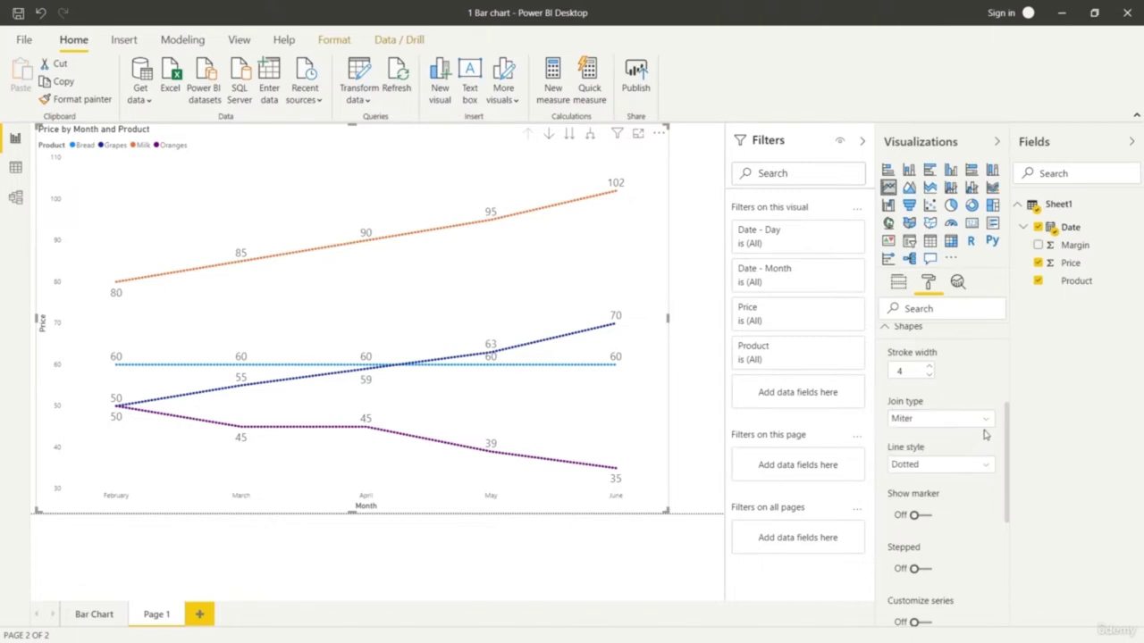
pyautogui.click(988, 425)
pyautogui.click(961, 471)
# Turn on the Stepped option for the chart's lines.
pyautogui.scroll(-1, 976, 485)
pyautogui.scroll(-1, 975, 485)
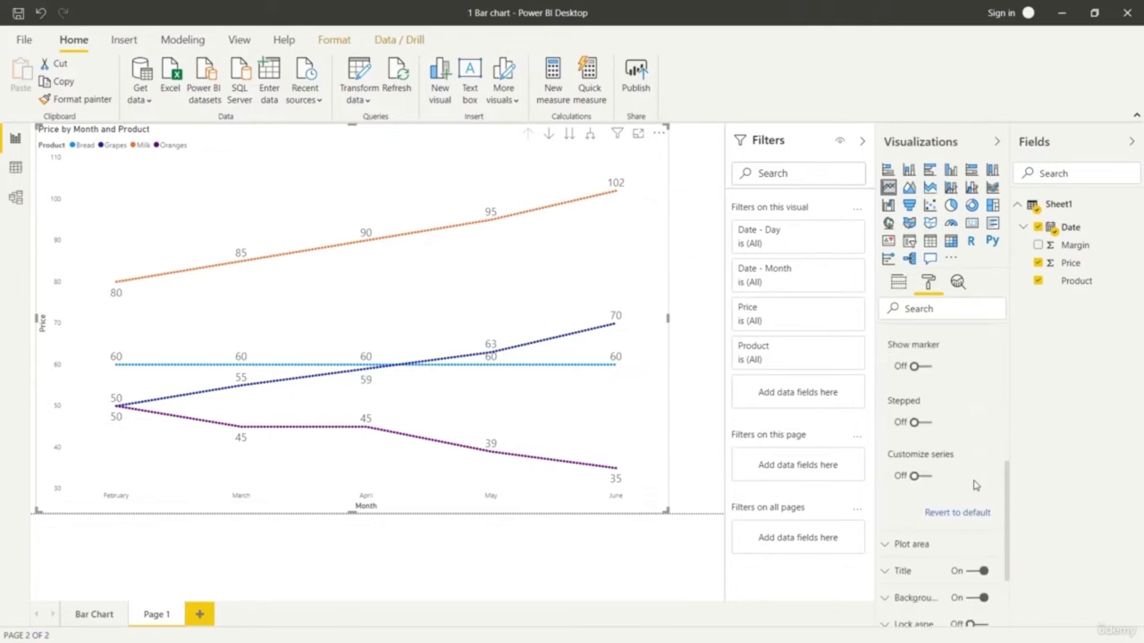
pyautogui.click(924, 422)
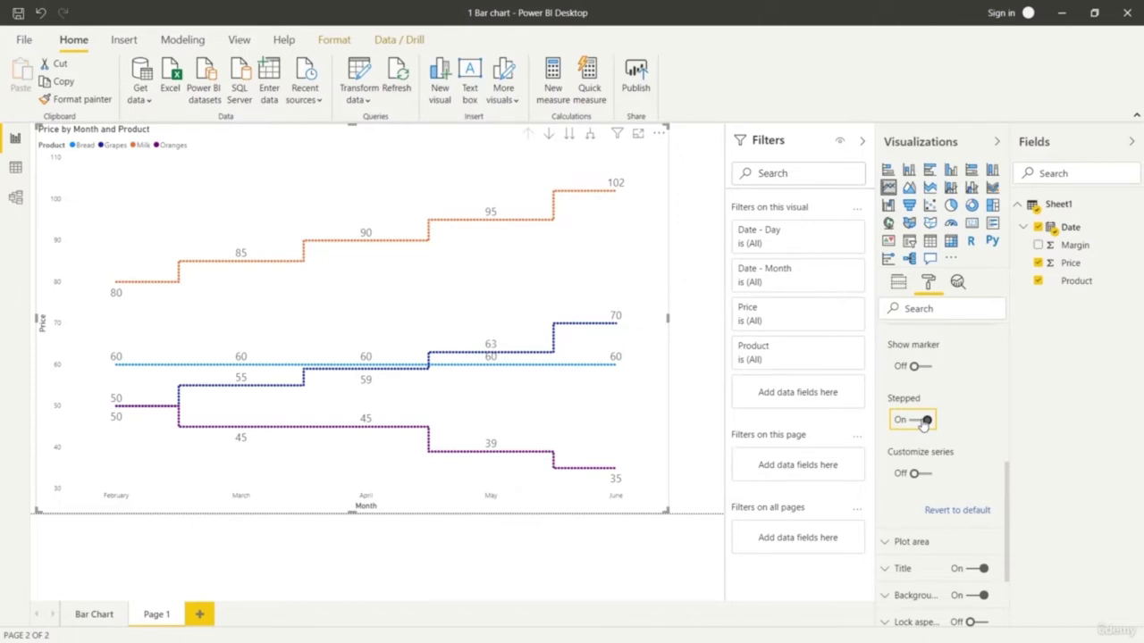
# Turn off the Stepped option for the chart's lines, toggling it once more to compare both looks.
pyautogui.click(925, 422)
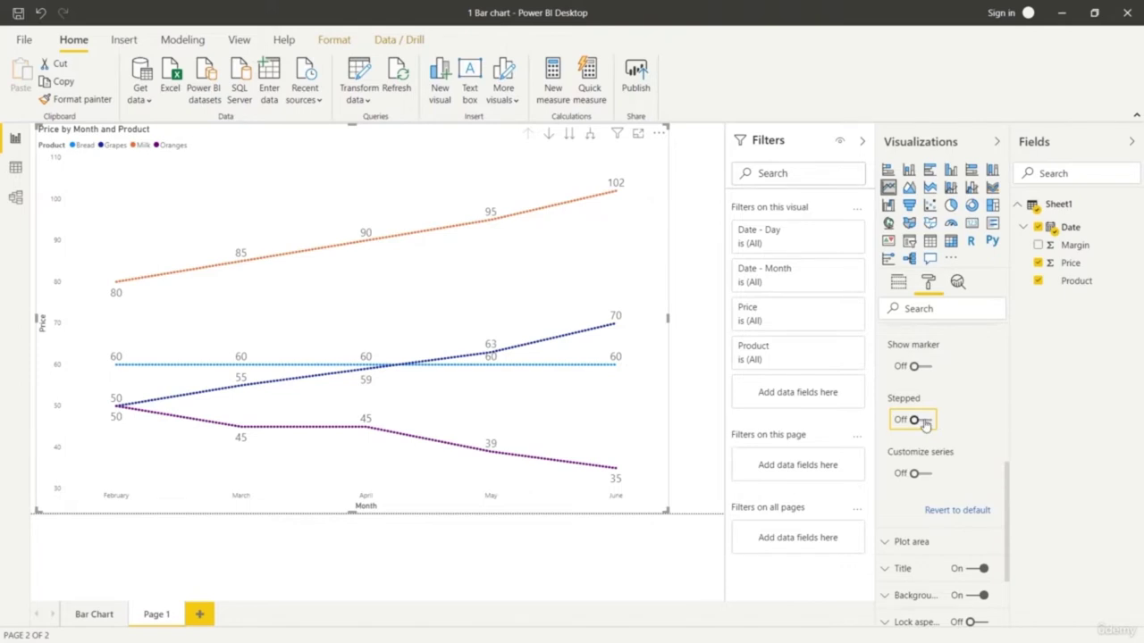
pyautogui.click(925, 422)
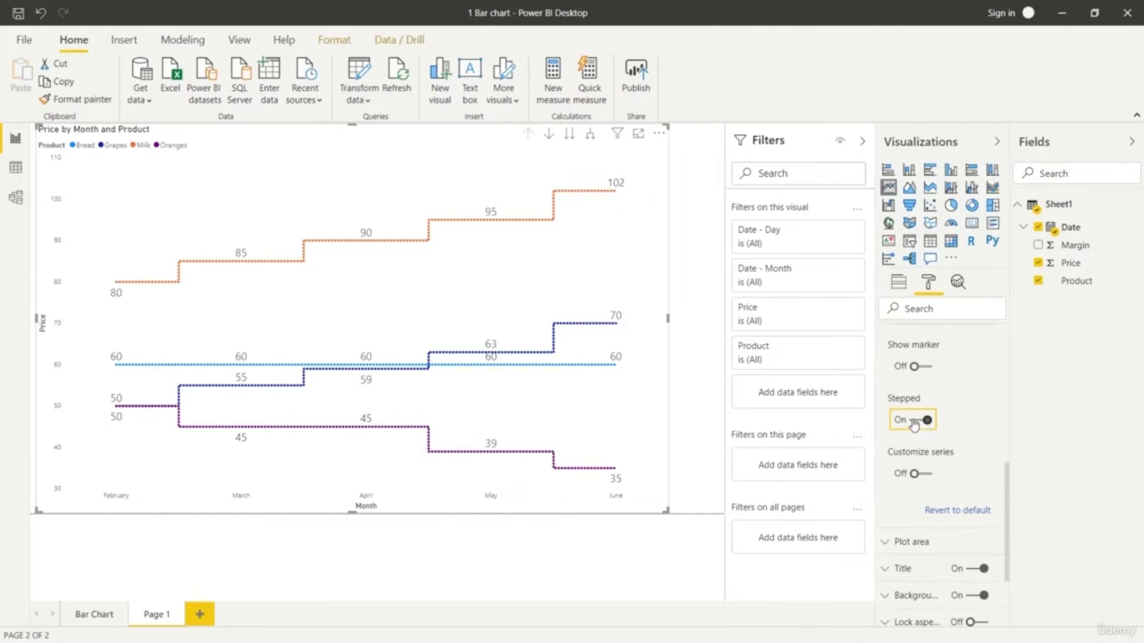
pyautogui.click(913, 422)
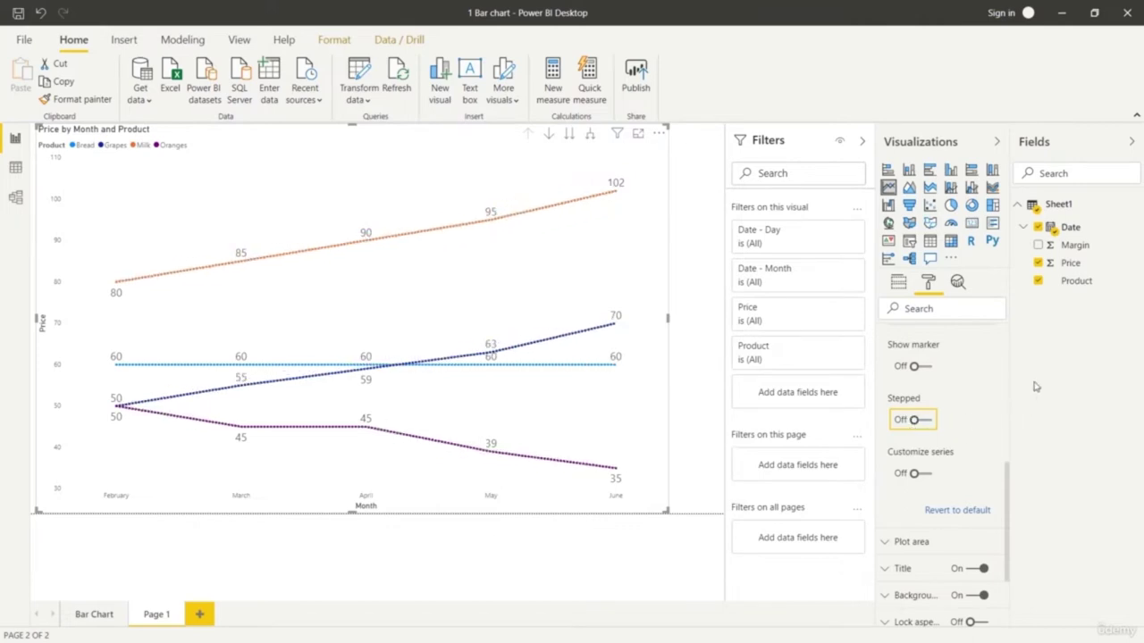
# Set the transparency of the line chart's plot area to 2%, trying a higher value first.
pyautogui.scroll(-3, 953, 442)
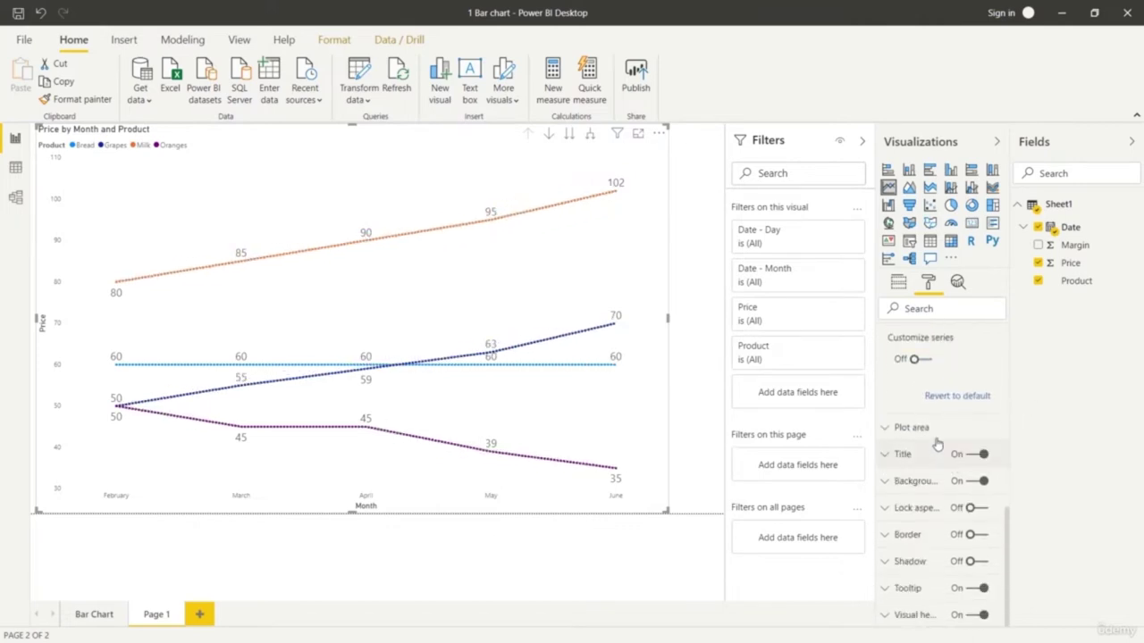
pyautogui.click(887, 429)
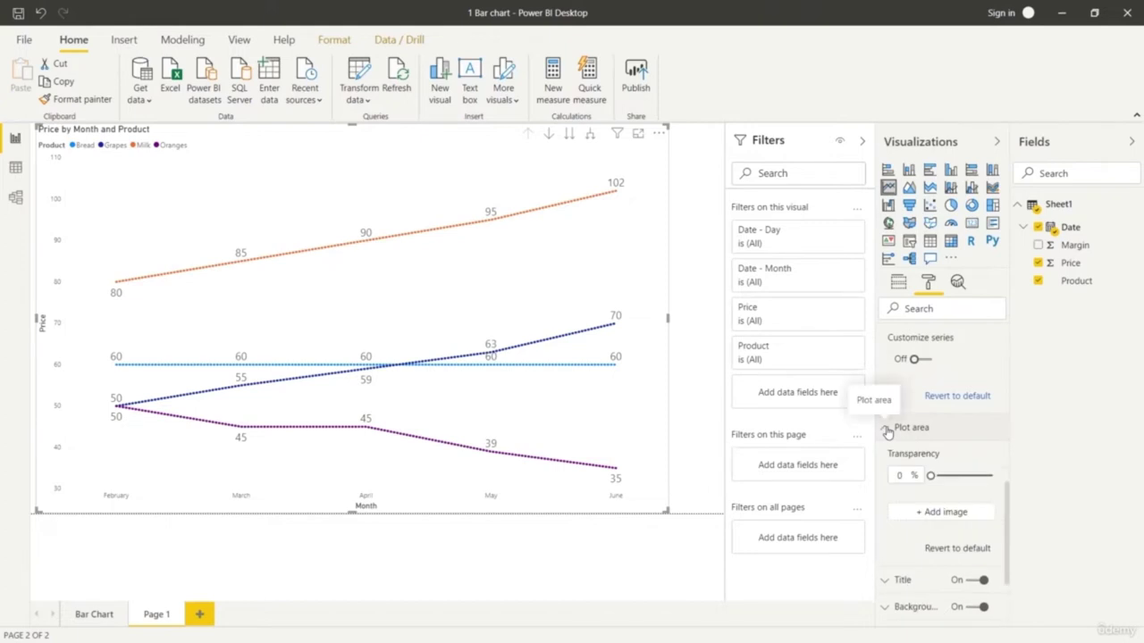
pyautogui.moveTo(933, 475); pyautogui.dragTo(967, 478)
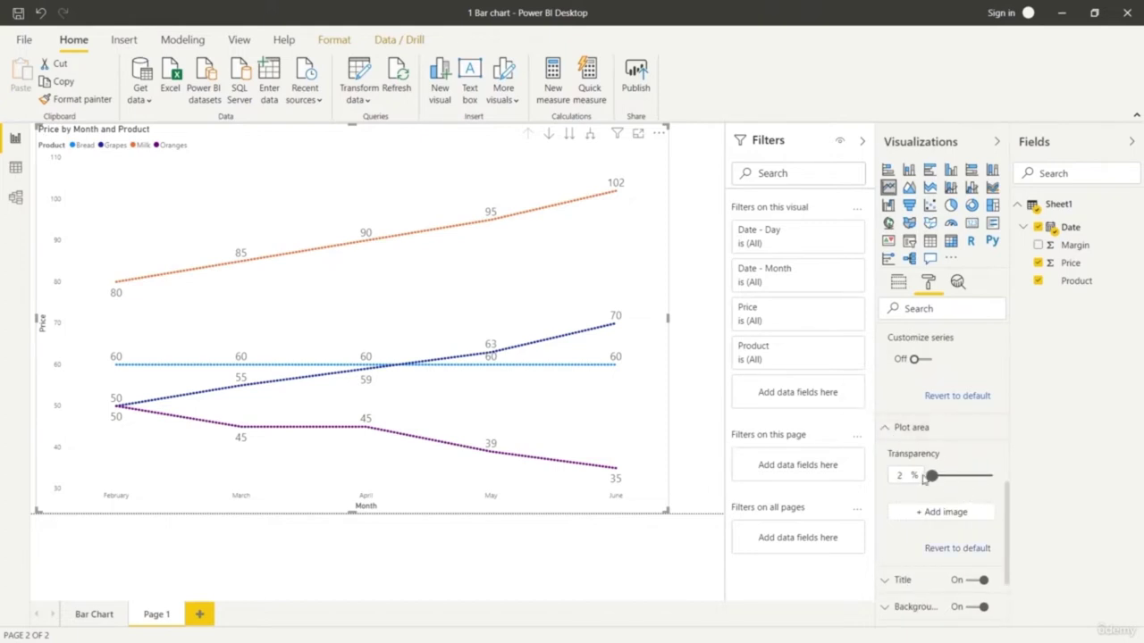
pyautogui.click(889, 428)
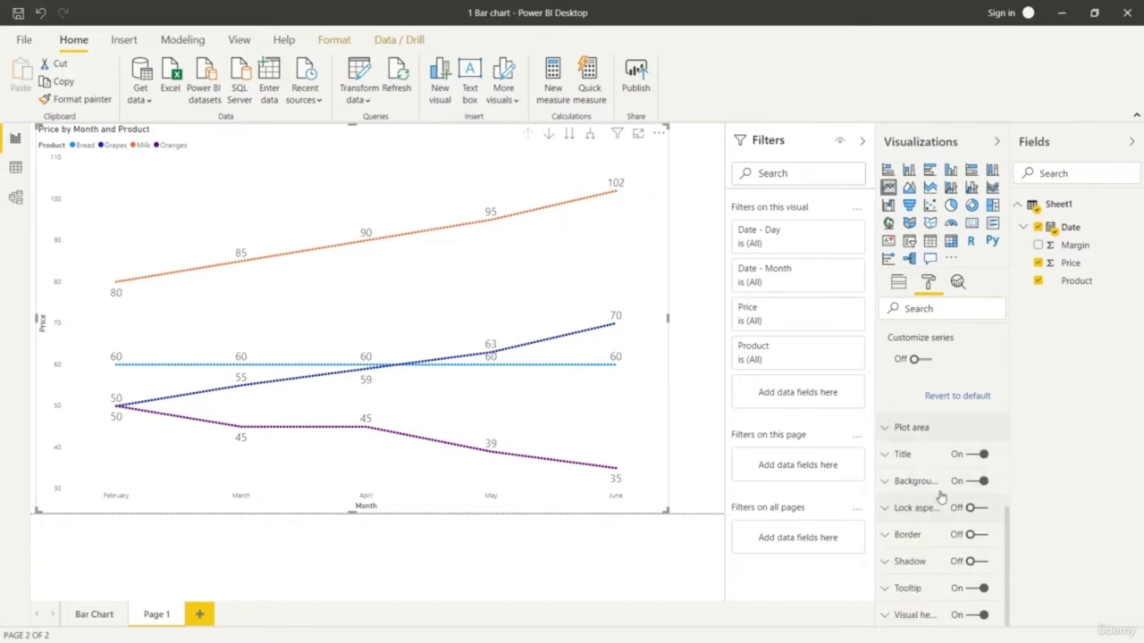
# Enlarge the line chart title's text size to well above 20 pt.
pyautogui.click(885, 454)
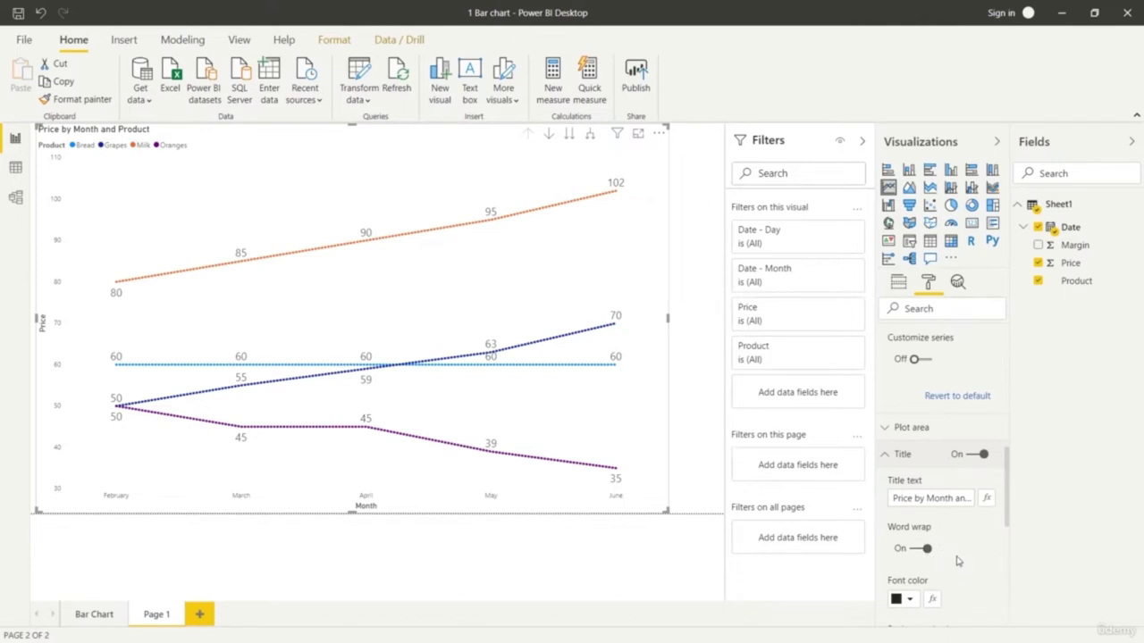
pyautogui.scroll(-5, 942, 509)
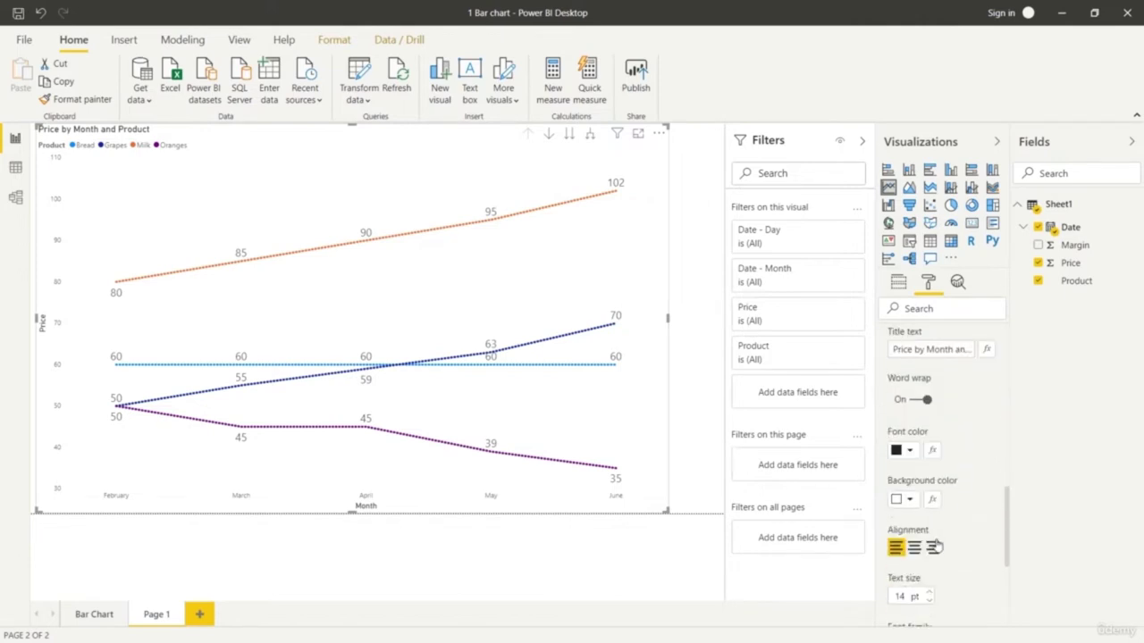
pyautogui.click(929, 444)
pyautogui.click(930, 444)
pyautogui.click(929, 444)
pyautogui.click(930, 444)
pyautogui.click(930, 444)
pyautogui.click(930, 444)
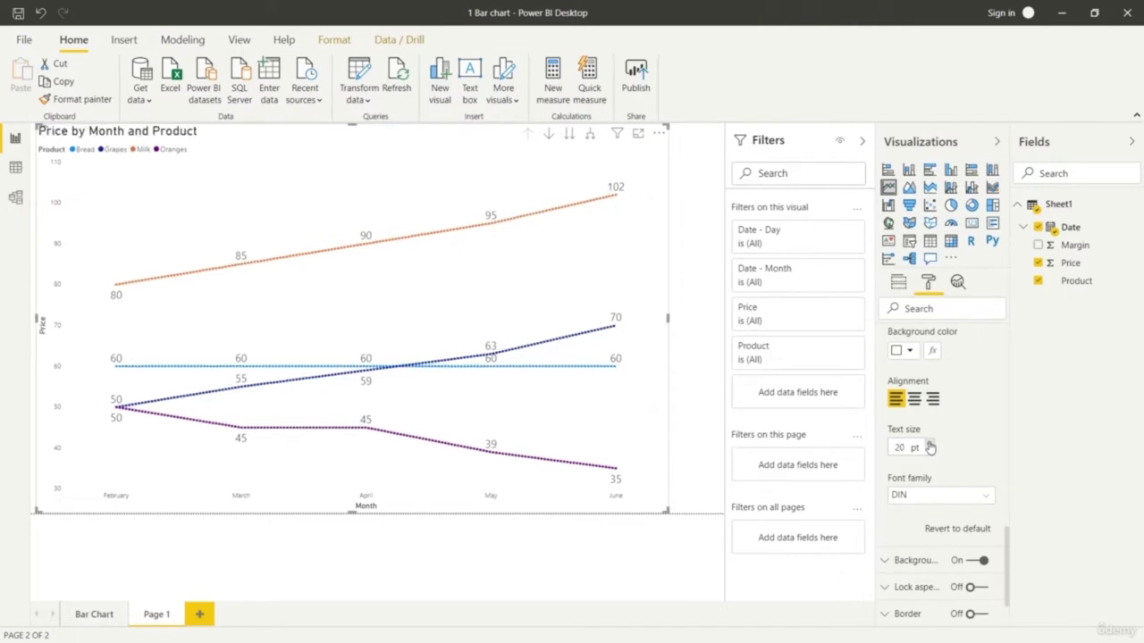
pyautogui.click(929, 445)
pyautogui.click(929, 445)
pyautogui.click(929, 445)
pyautogui.click(930, 445)
pyautogui.click(929, 445)
pyautogui.click(929, 445)
pyautogui.click(929, 445)
pyautogui.click(930, 445)
pyautogui.click(929, 445)
pyautogui.click(929, 445)
pyautogui.click(929, 445)
pyautogui.scroll(3, 920, 442)
pyautogui.scroll(1, 916, 435)
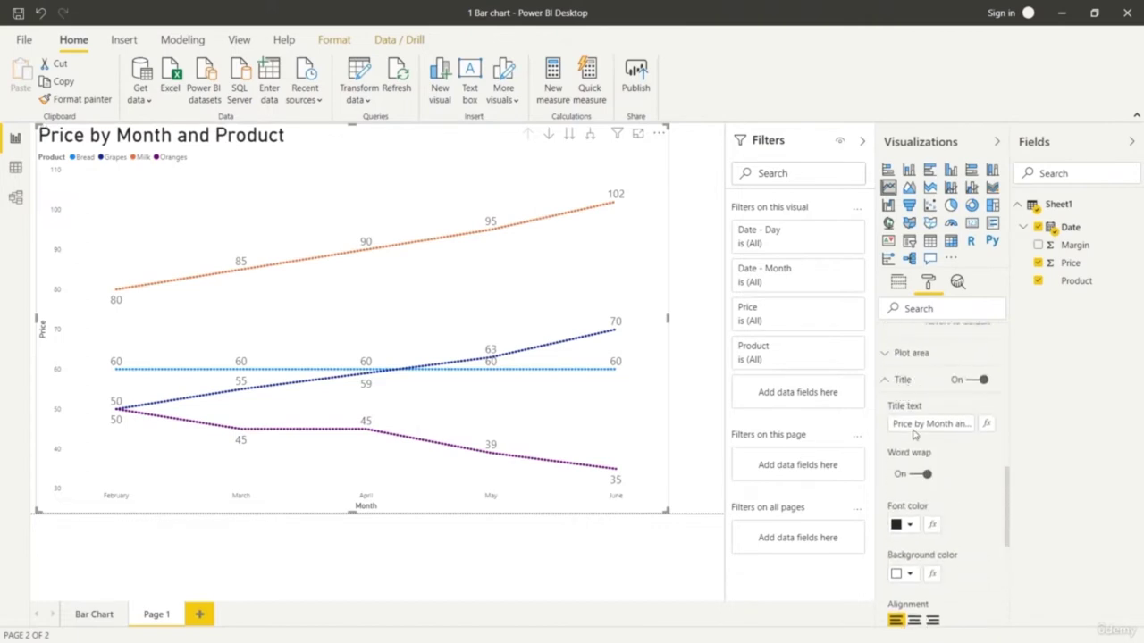
pyautogui.click(894, 384)
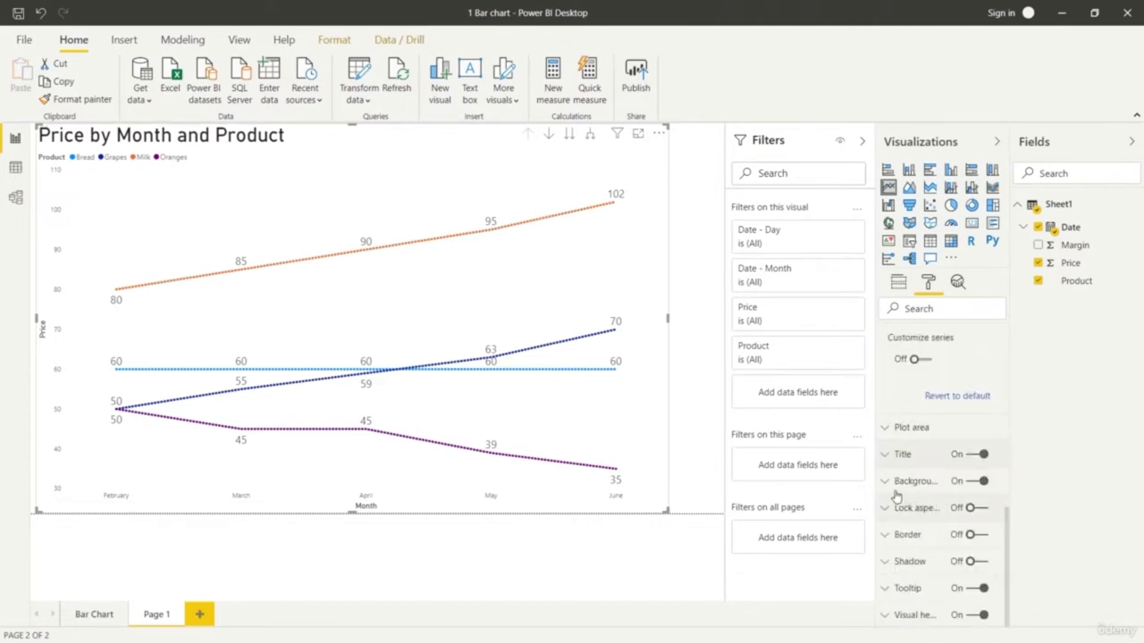
# Set the text size of the line chart's X axis labels to 15 pt.
pyautogui.scroll(1, 916, 545)
pyautogui.scroll(6, 902, 518)
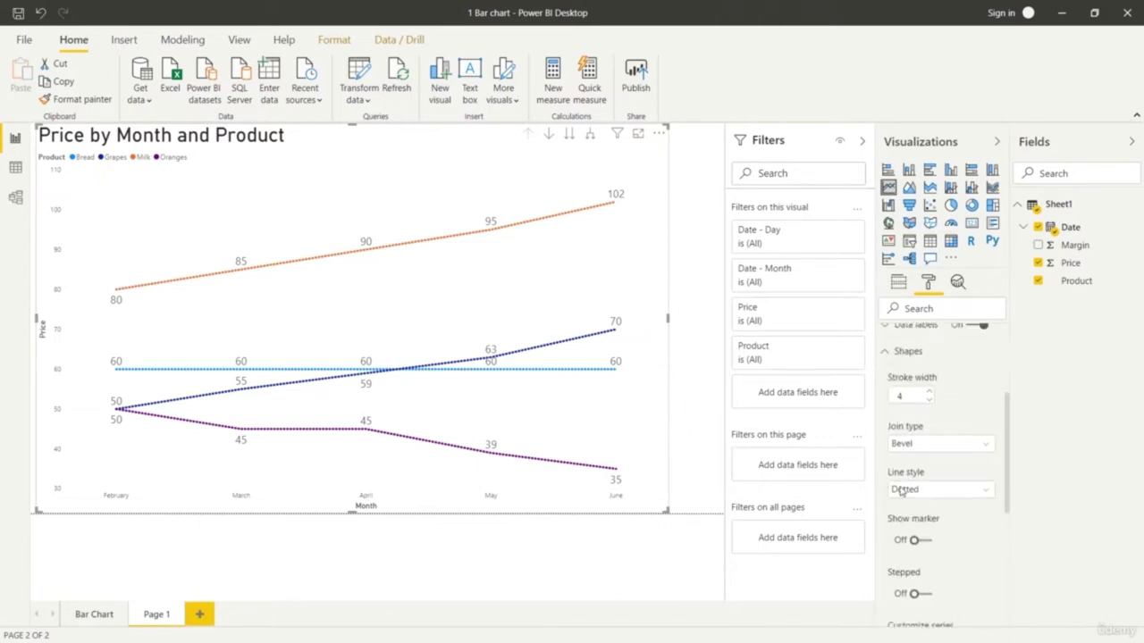
pyautogui.click(884, 508)
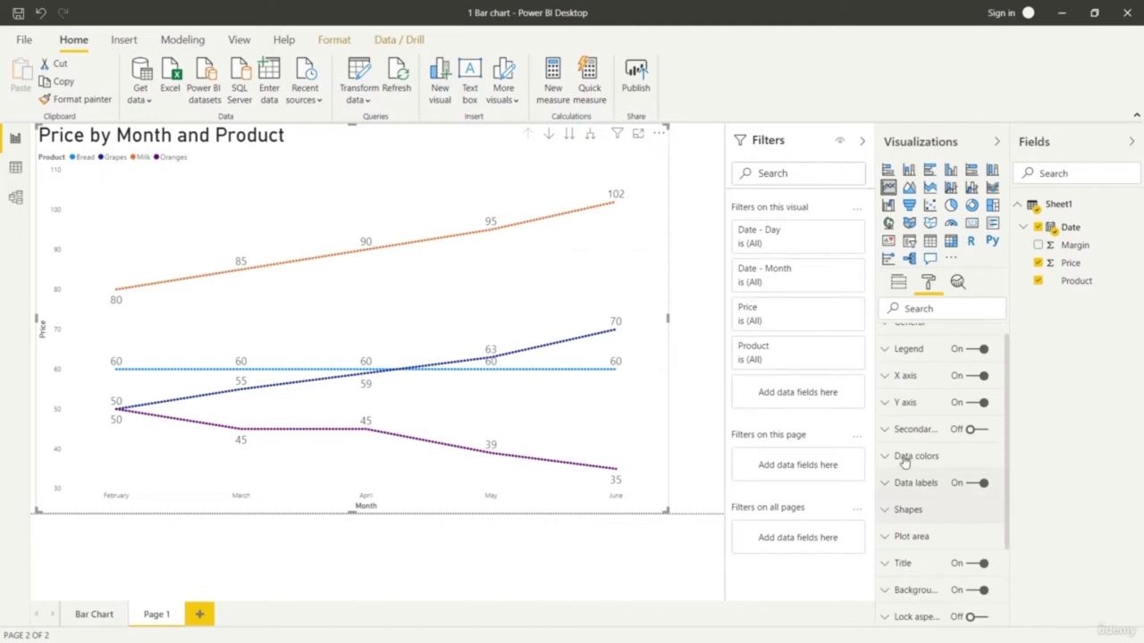
pyautogui.click(884, 377)
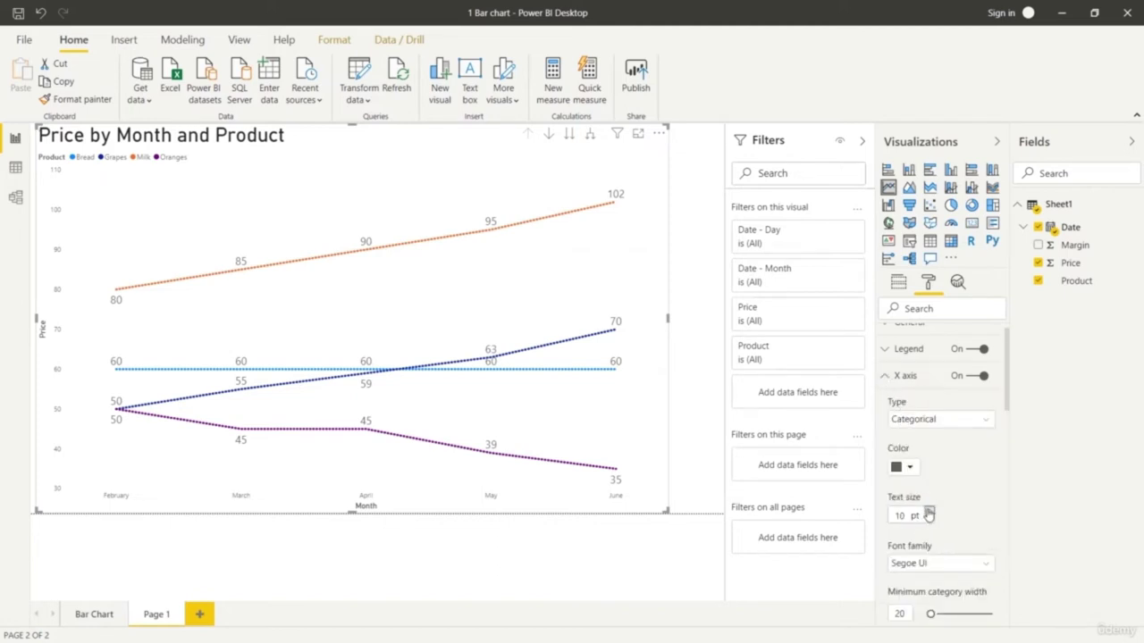
pyautogui.click(929, 513)
pyautogui.click(929, 513)
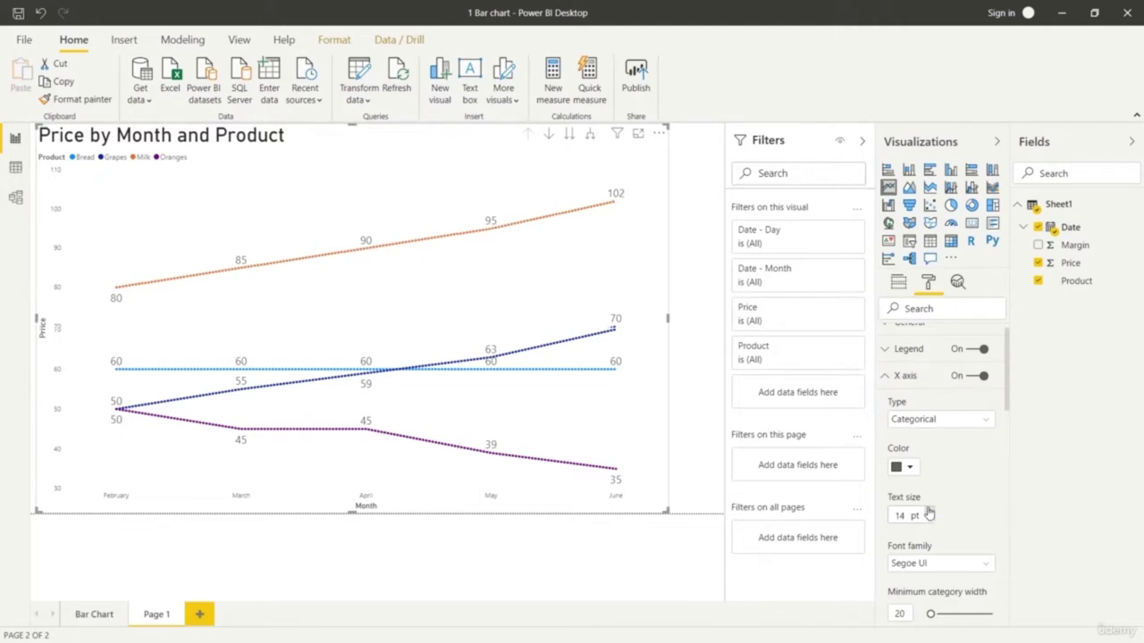
pyautogui.click(930, 513)
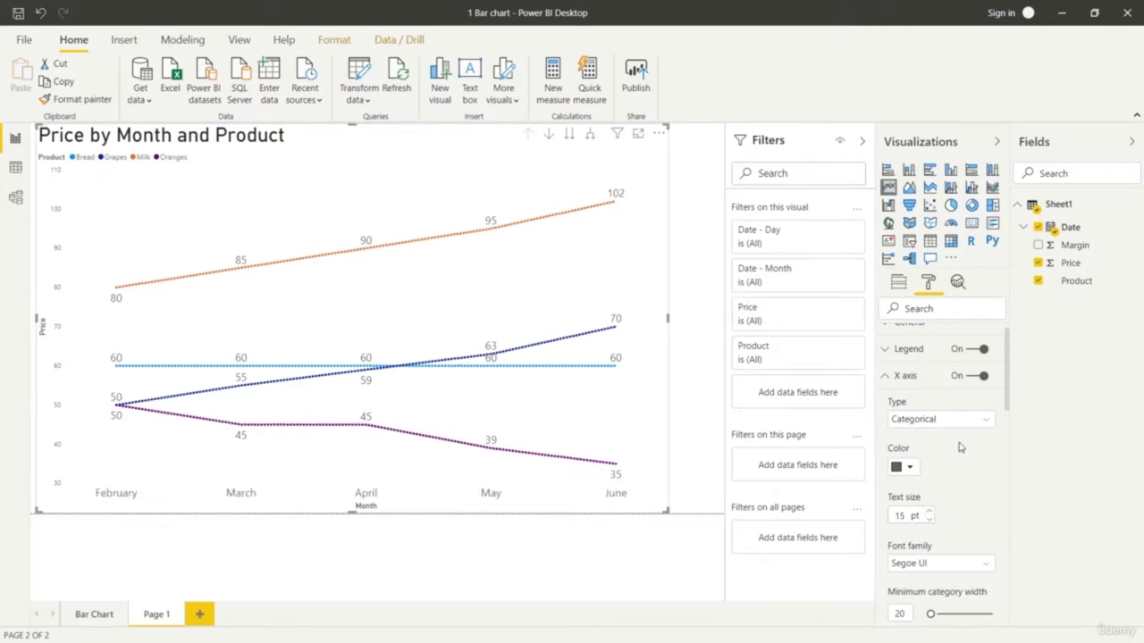
# Set the text size of the line chart's legend to 17 pt.
pyautogui.scroll(1, 920, 438)
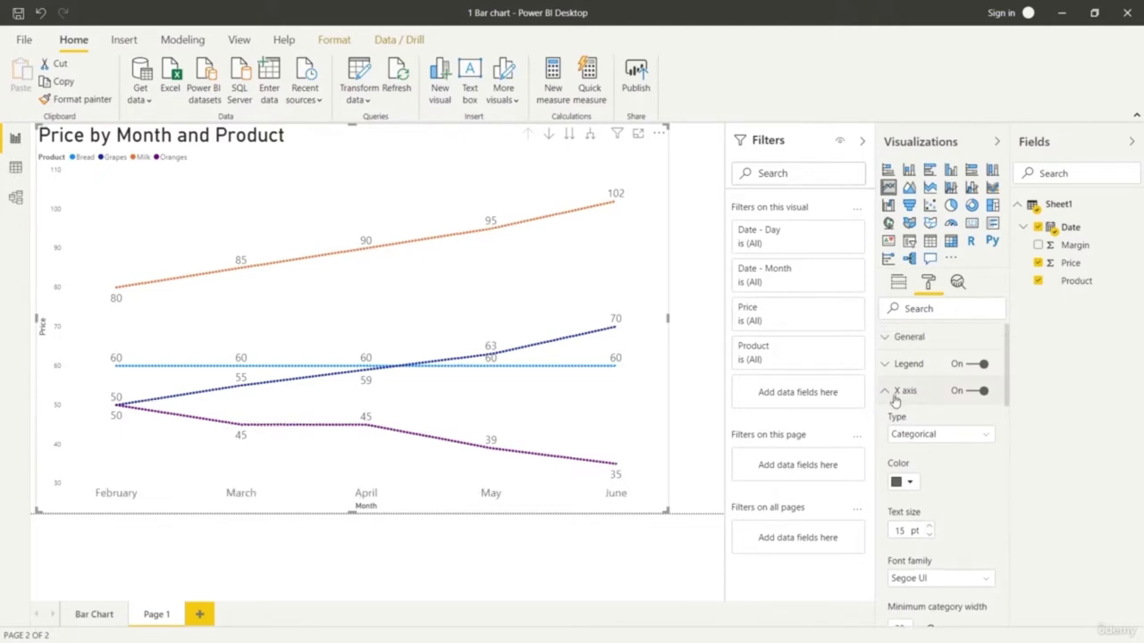
pyautogui.click(886, 365)
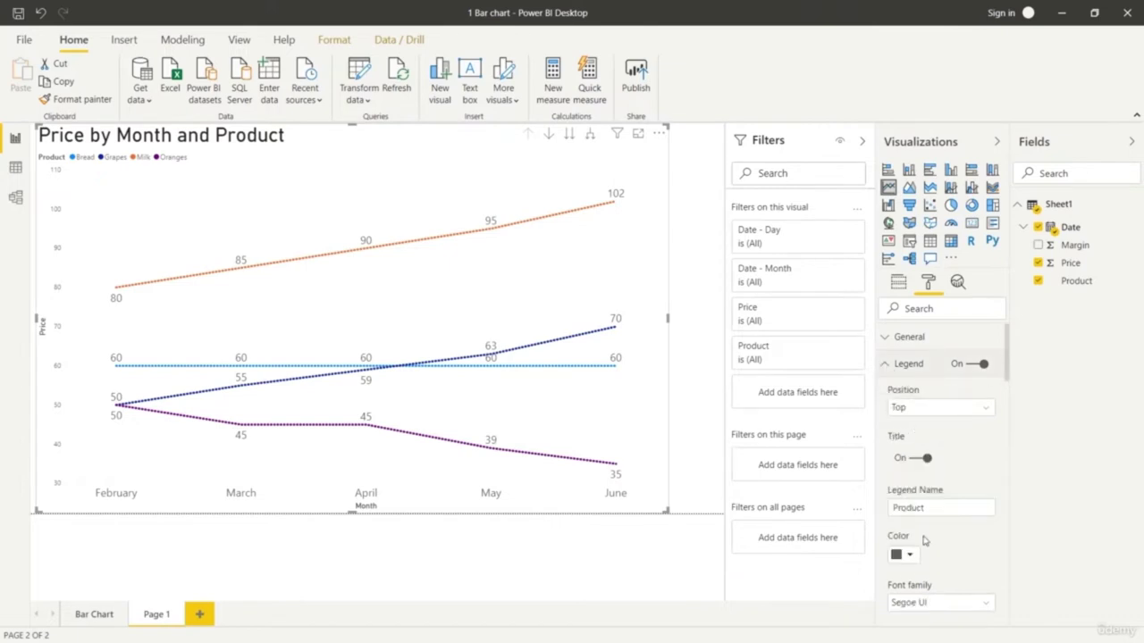
pyautogui.scroll(-2, 929, 505)
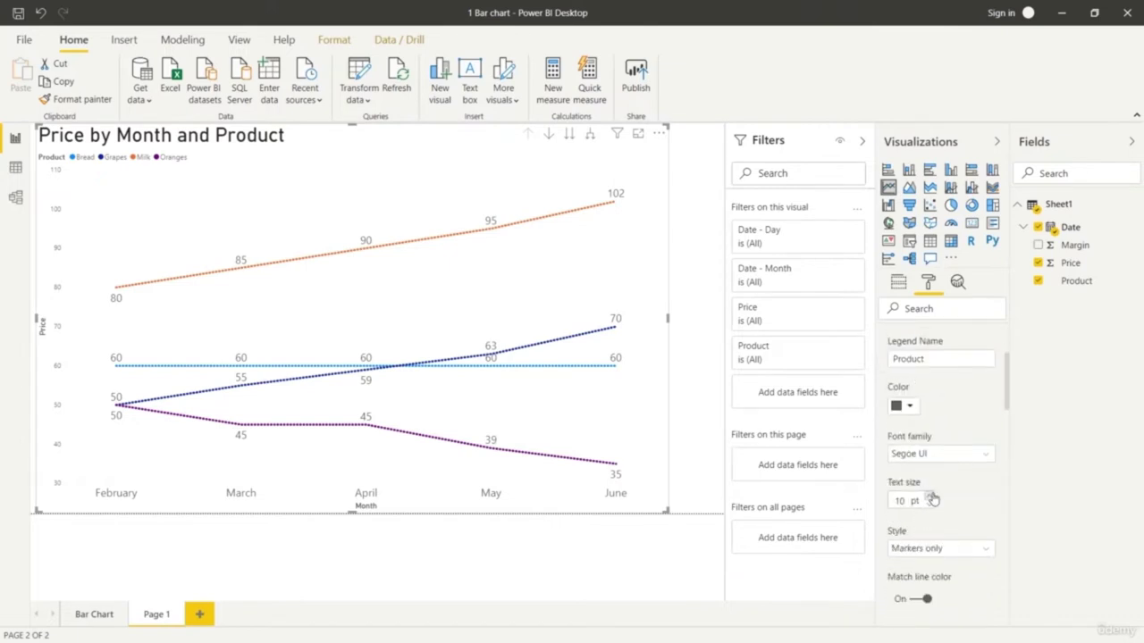
pyautogui.click(932, 497)
pyautogui.click(932, 497)
pyautogui.click(932, 496)
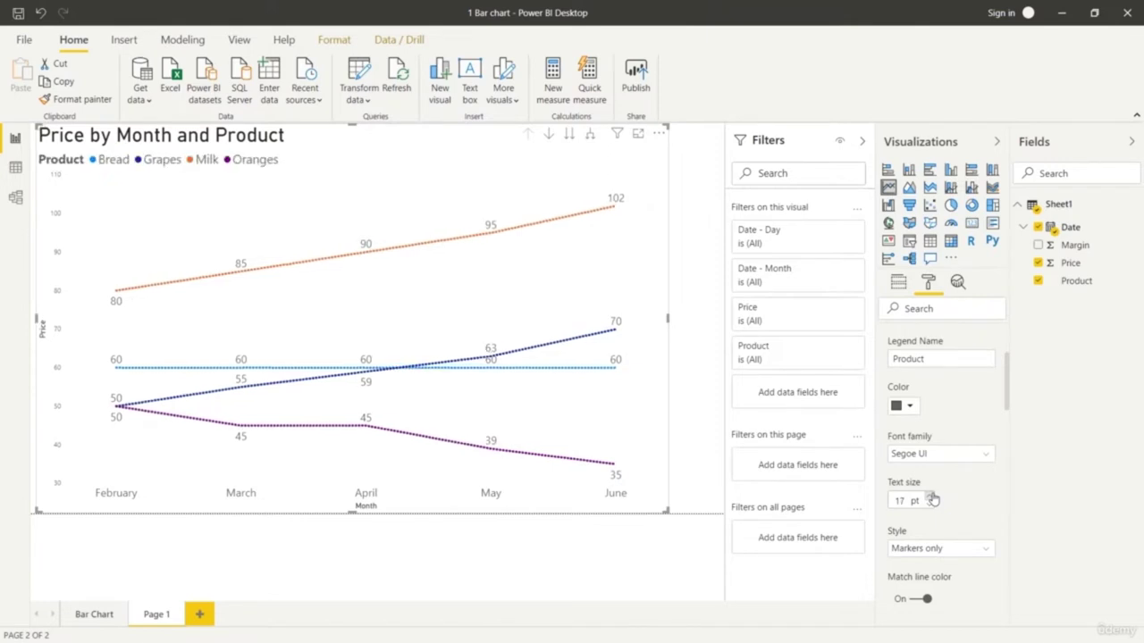
pyautogui.scroll(2, 927, 443)
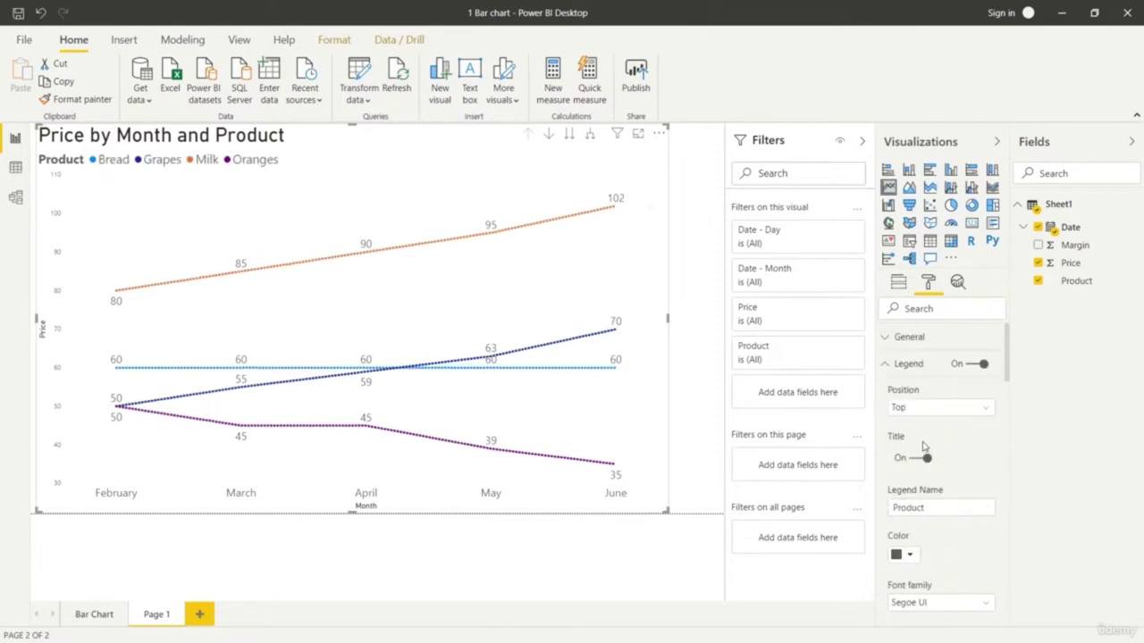
pyautogui.click(887, 364)
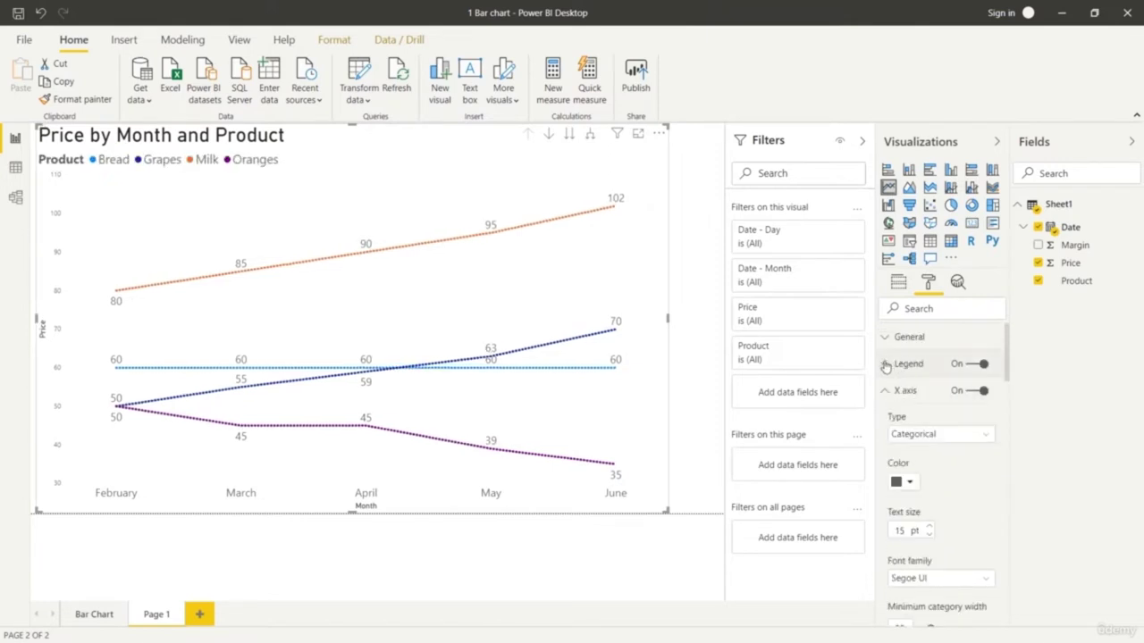
# Show the line chart's field assignments and examine its product prices for March and June.
pyautogui.click(899, 284)
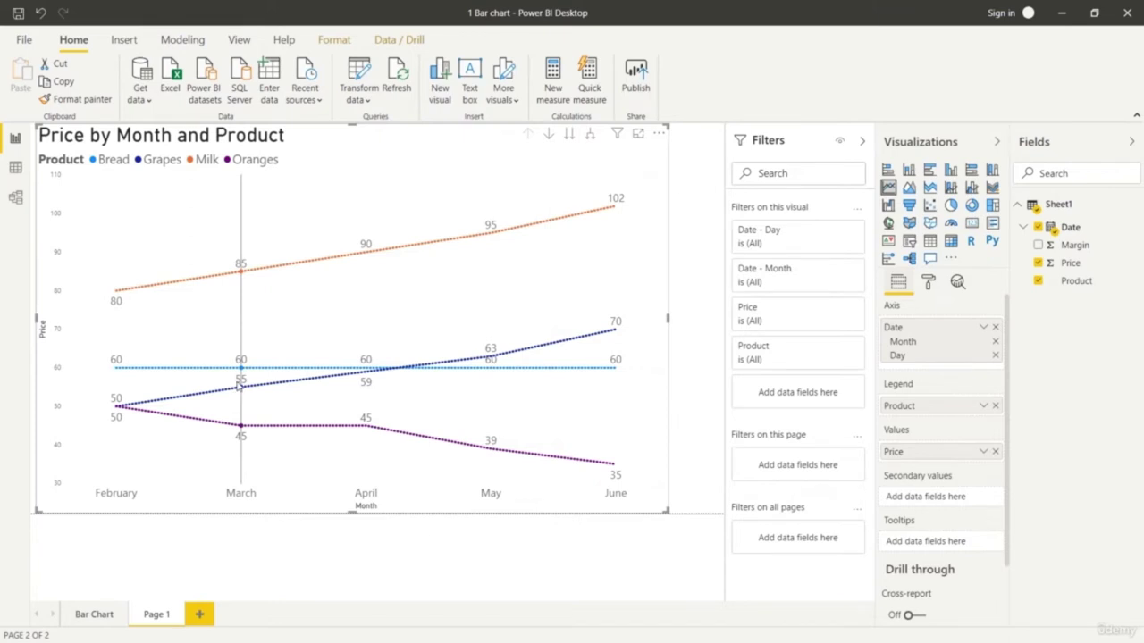
pyautogui.moveTo(239, 386)
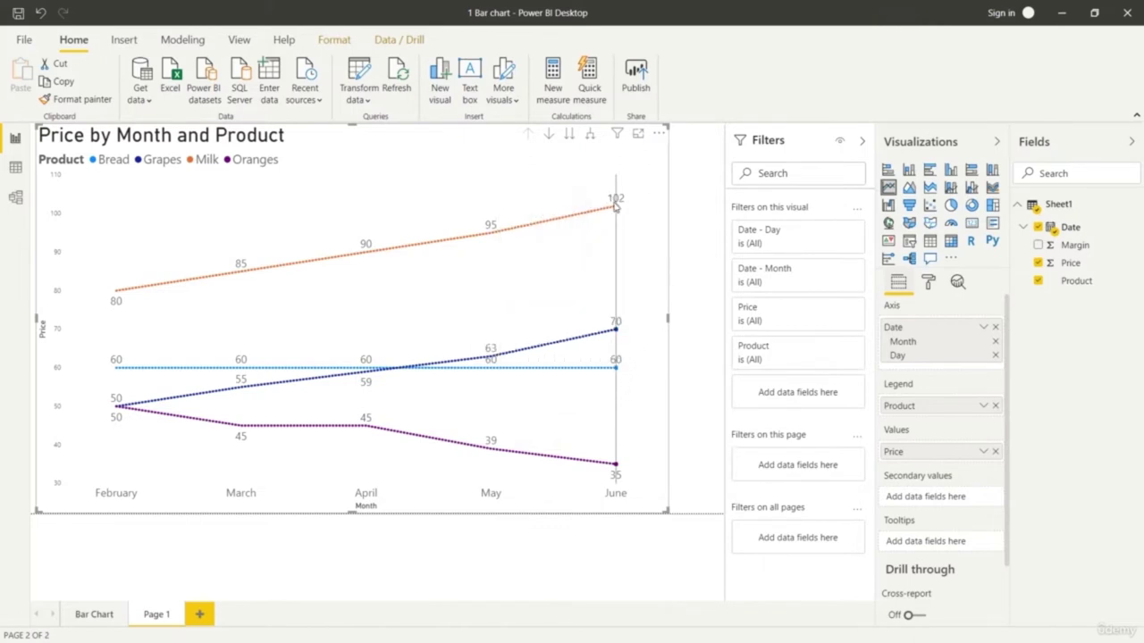
pyautogui.moveTo(612, 215)
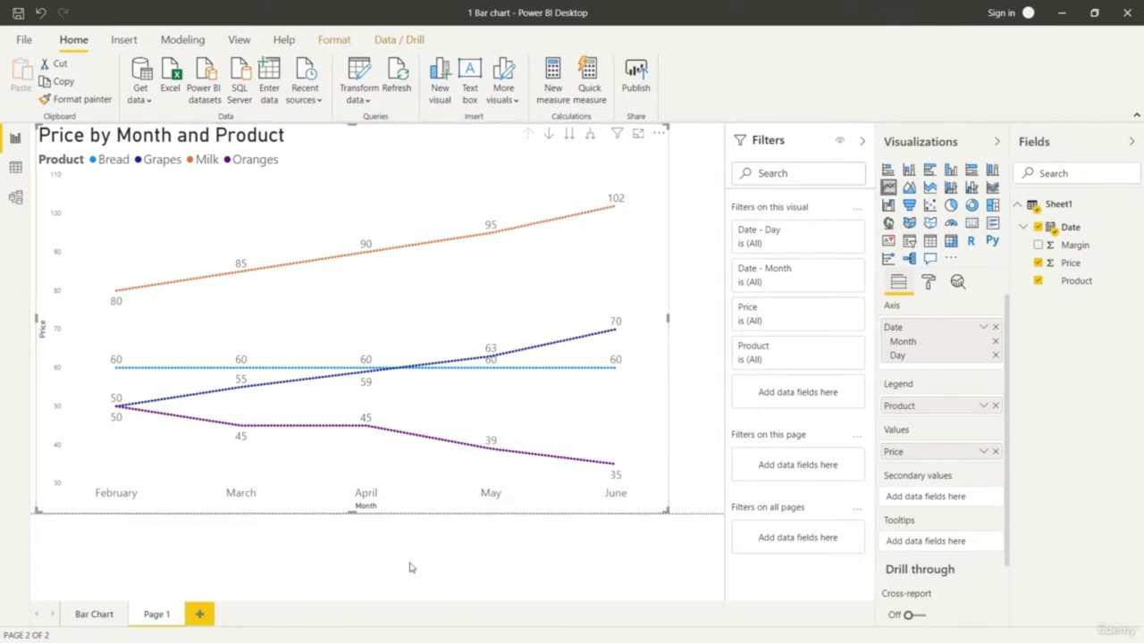
# Rename the report page containing the line chart as Line Chart.
pyautogui.rightClick(166, 614)
pyautogui.click(196, 568)
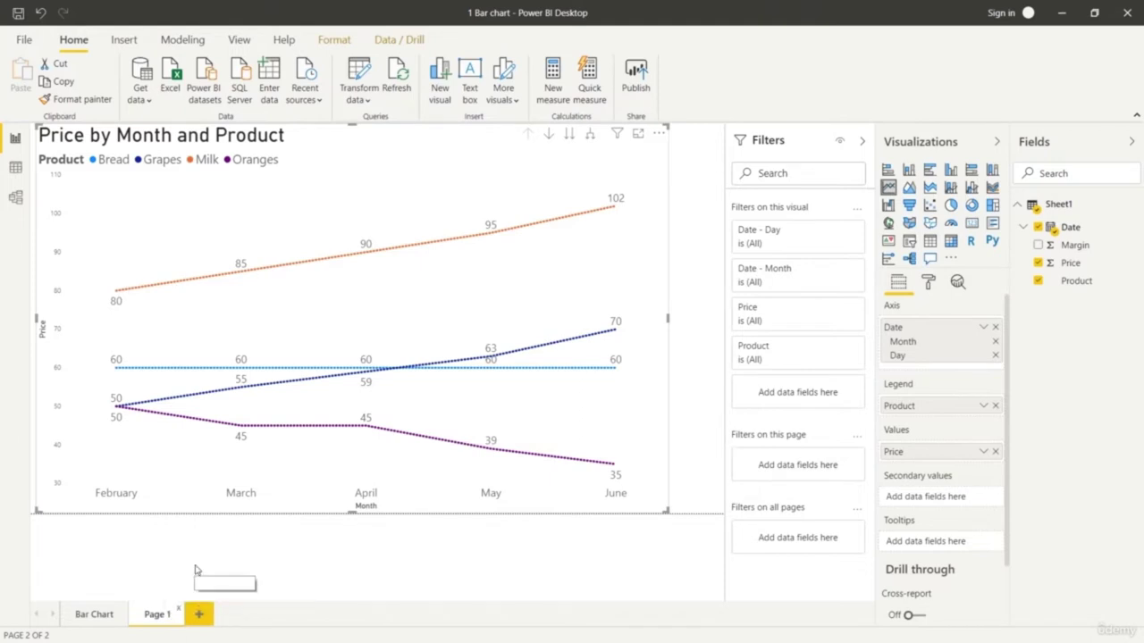
pyautogui.write('Line Cha')
pyautogui.write('rt')
pyautogui.click(199, 569)
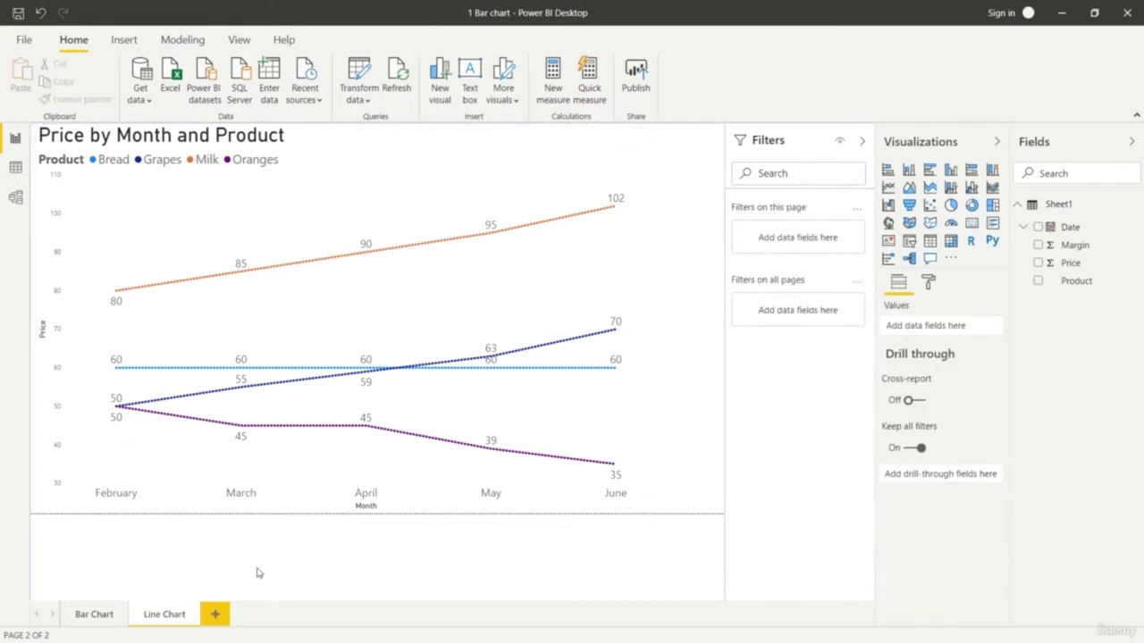
# Compare the price charts on the Bar Chart and Line Chart pages.
pyautogui.click(91, 617)
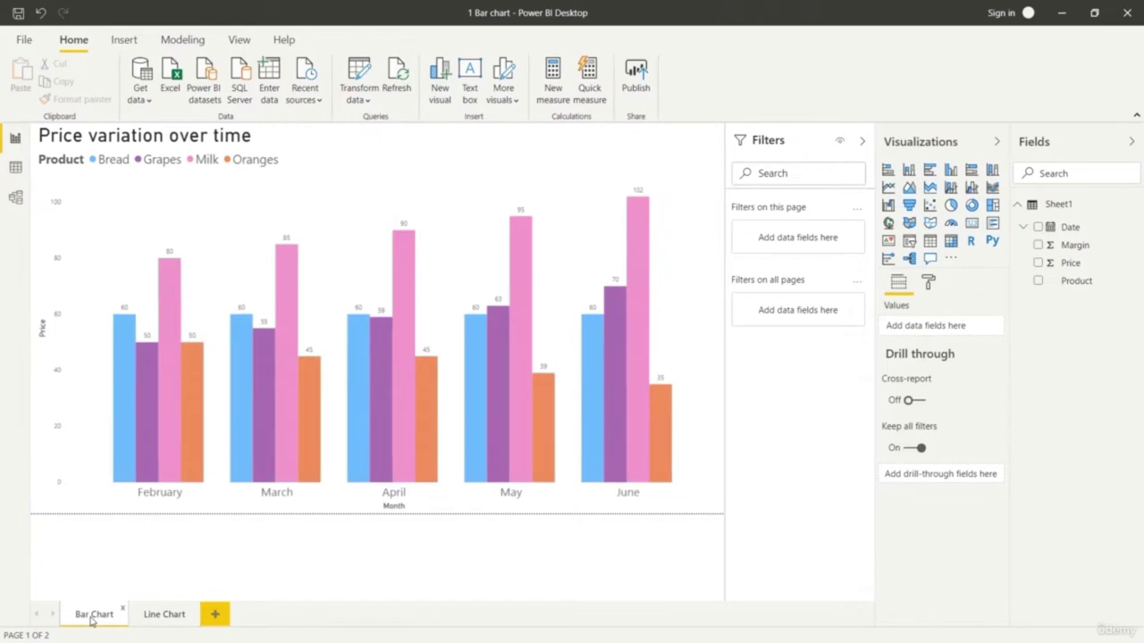
pyautogui.click(152, 616)
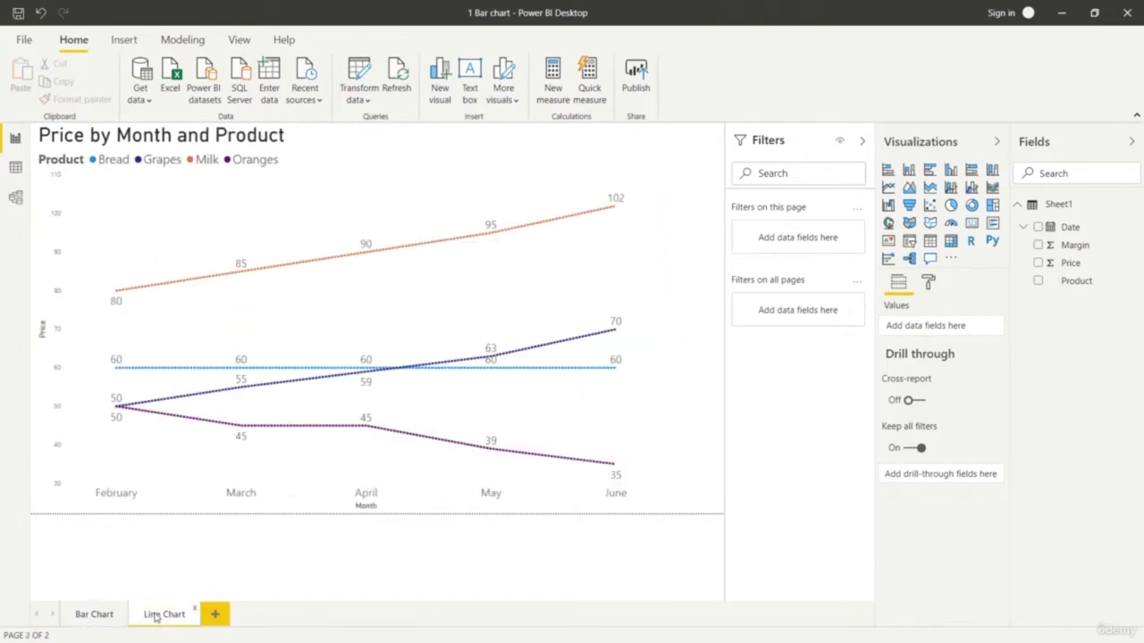
pyautogui.click(93, 616)
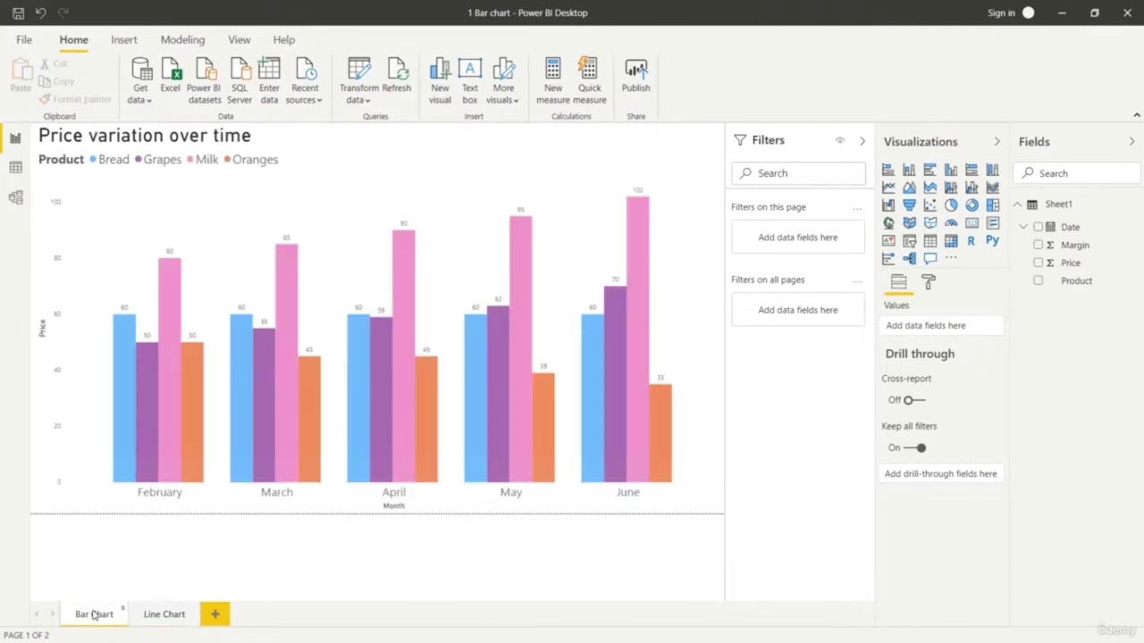
pyautogui.click(166, 614)
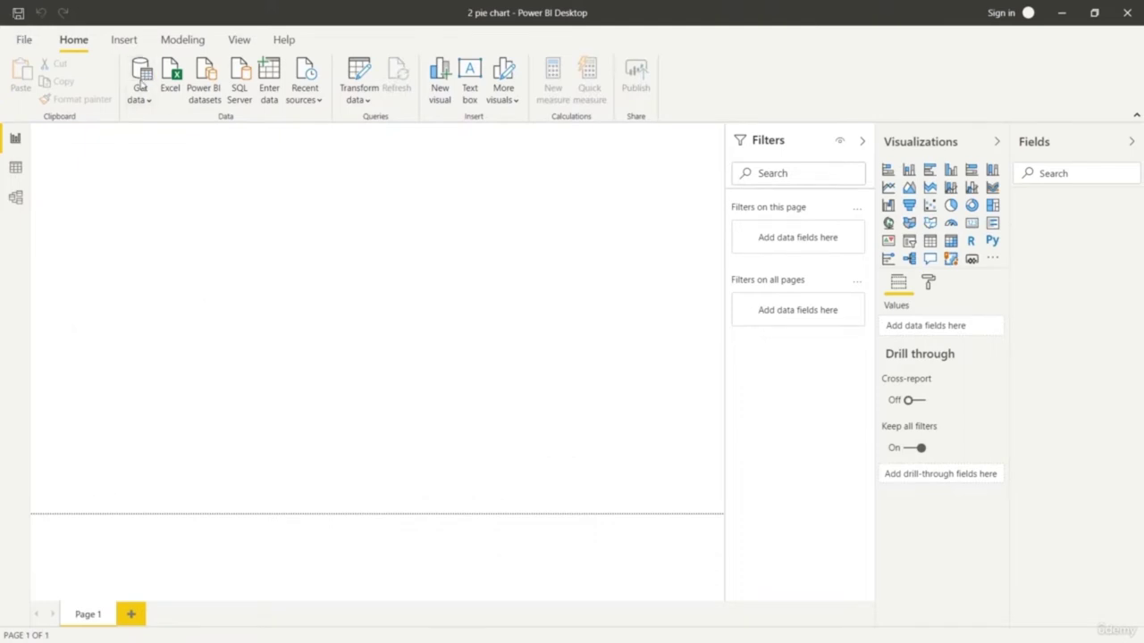
# Import Sheet1 of the Excel workbook billing.xls into the report after looking through its data preview.
pyautogui.click(141, 100)
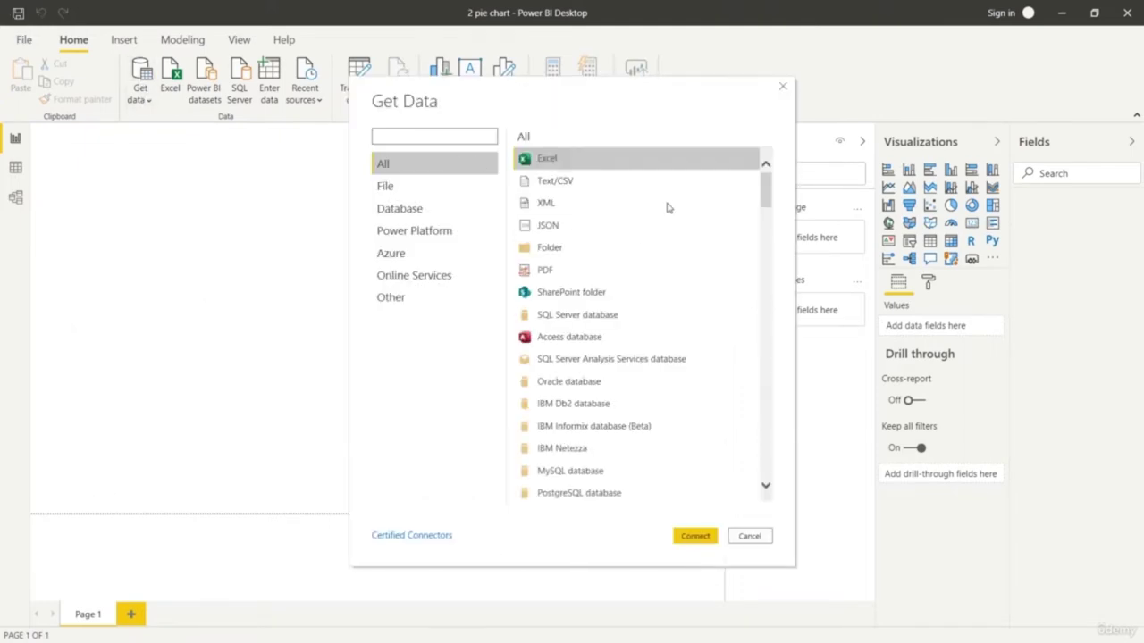
pyautogui.click(695, 536)
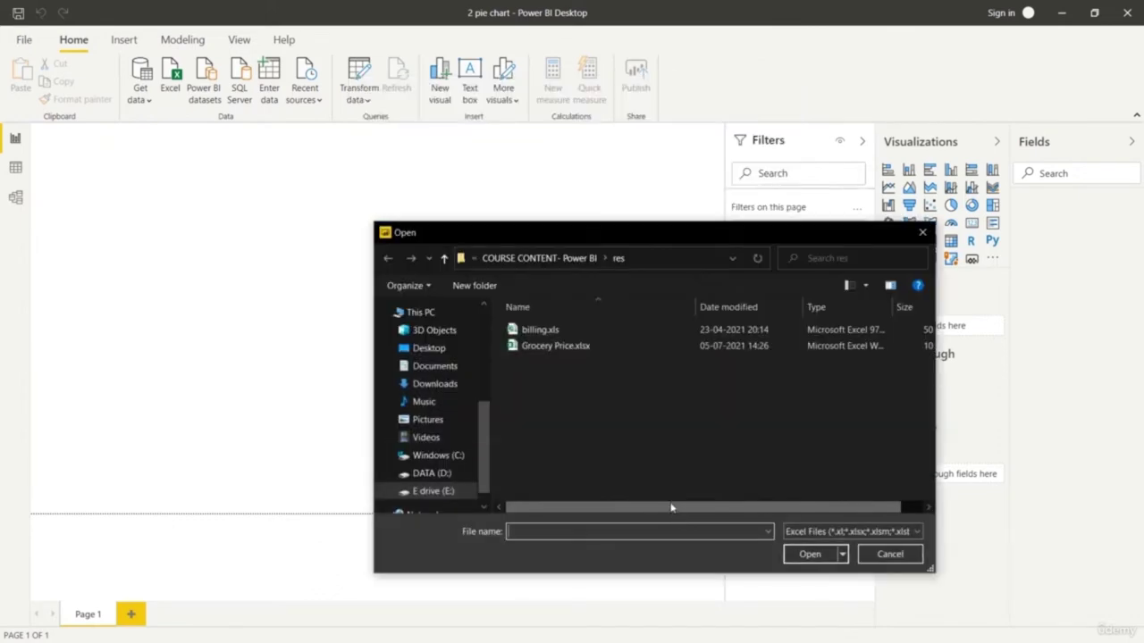
pyautogui.click(540, 330)
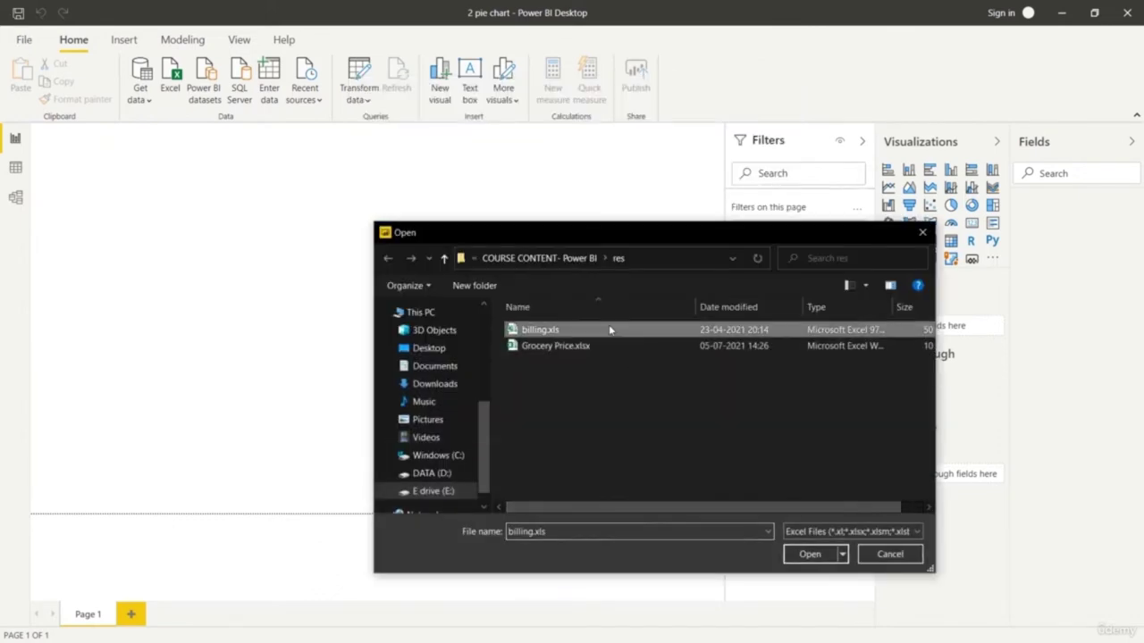
pyautogui.click(808, 554)
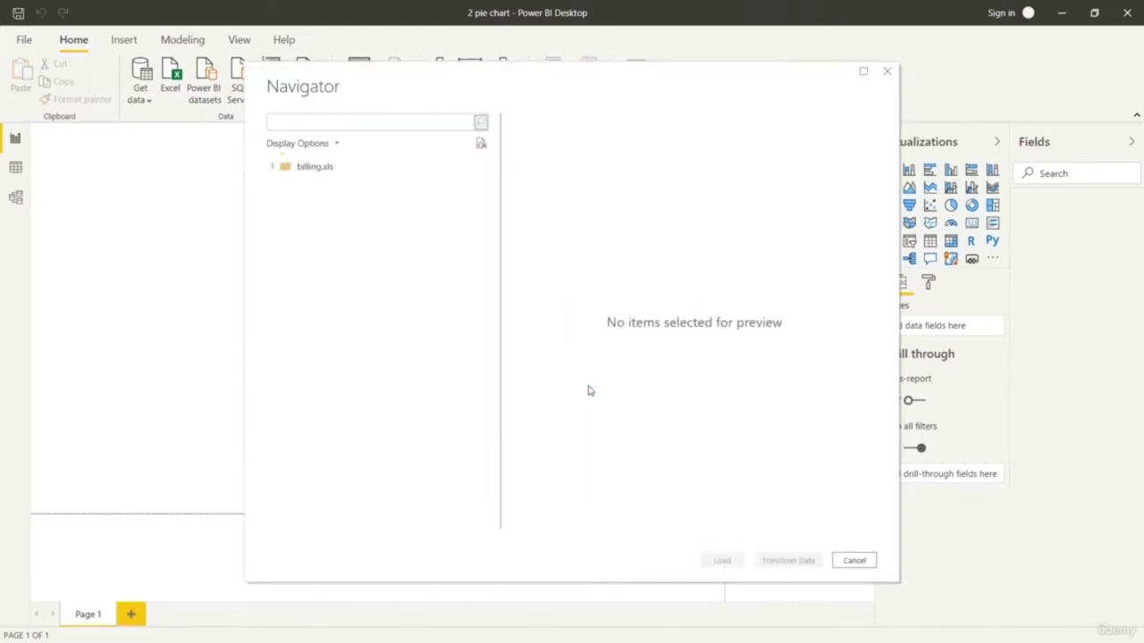
pyautogui.click(290, 185)
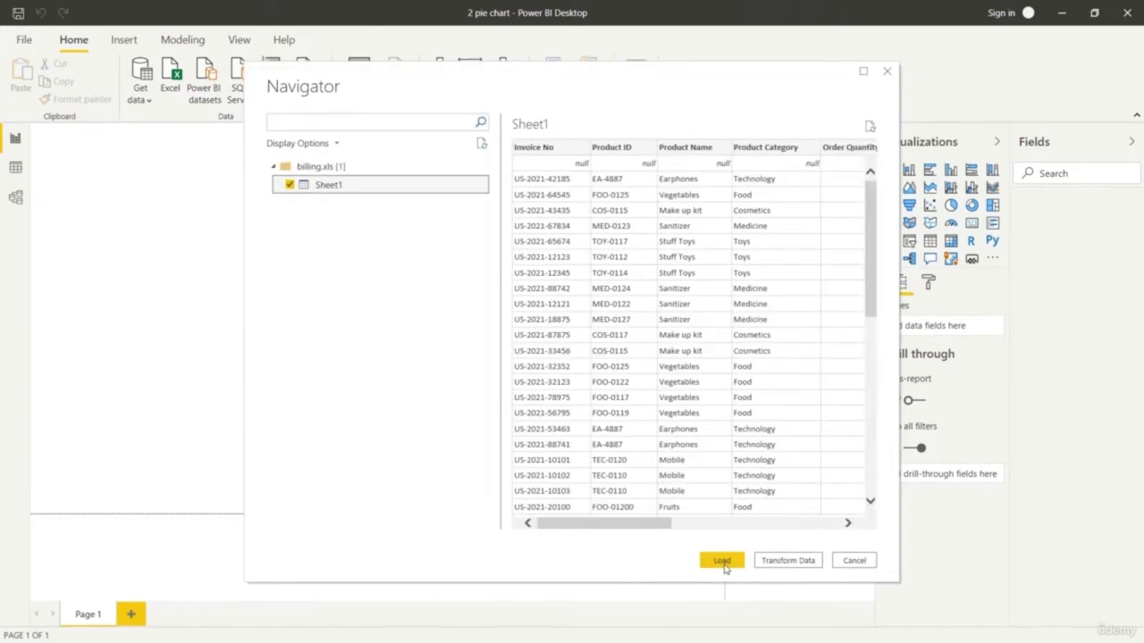
pyautogui.scroll(-8, 711, 342)
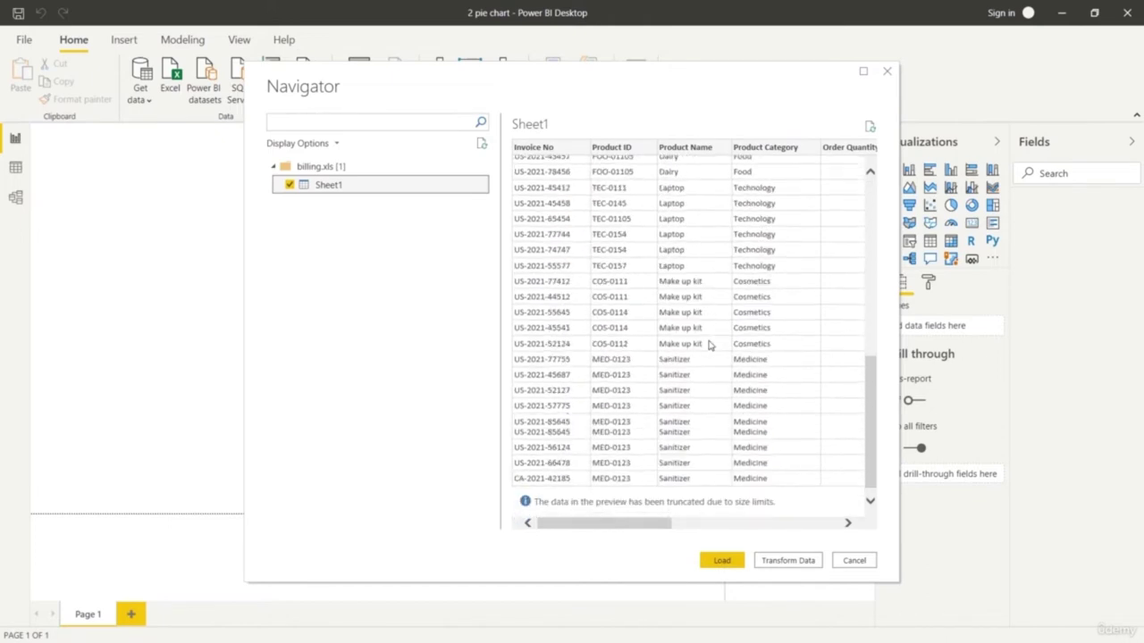
pyautogui.scroll(4, 702, 333)
pyautogui.scroll(4, 702, 333)
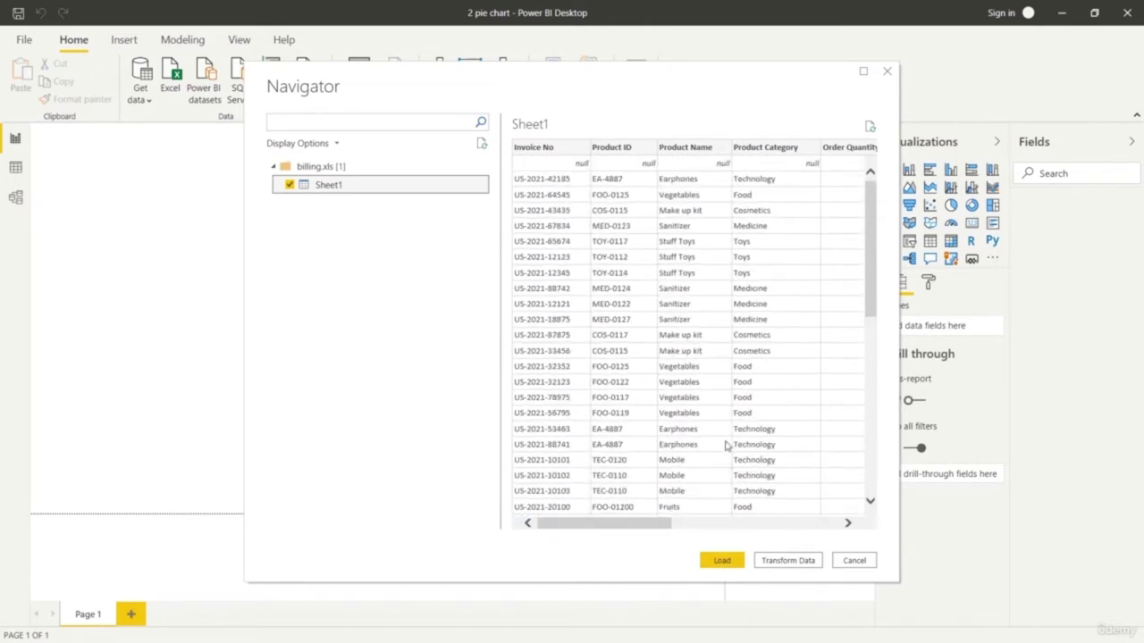
pyautogui.click(729, 559)
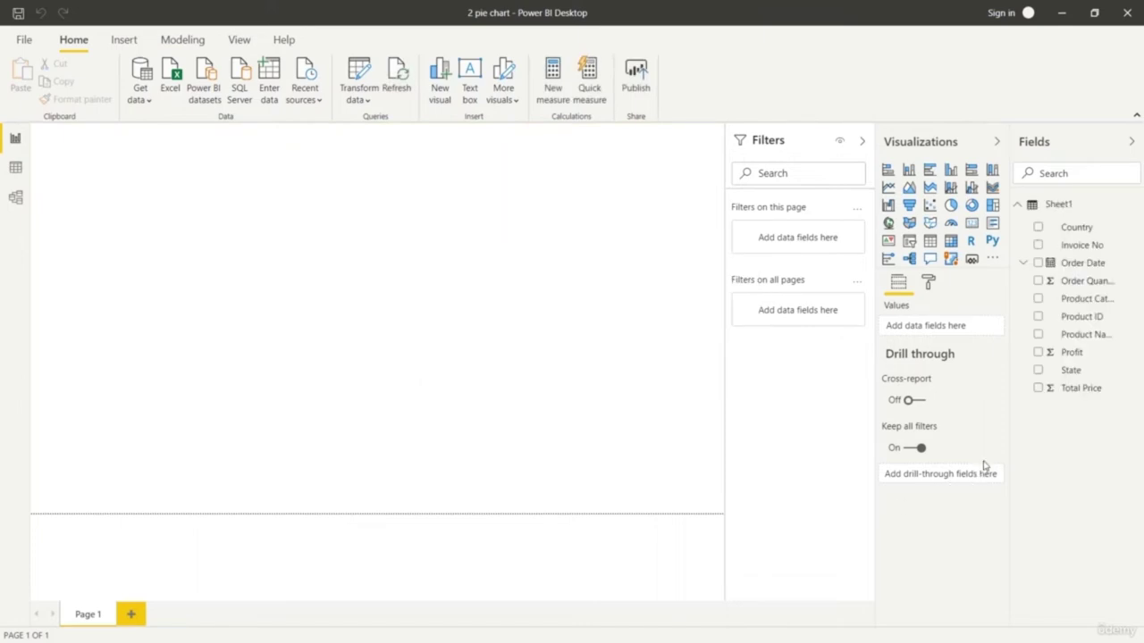
# Add a pie chart filling most of the page, with Product Category as its legend and Order Quantity as its values.
pyautogui.click(951, 206)
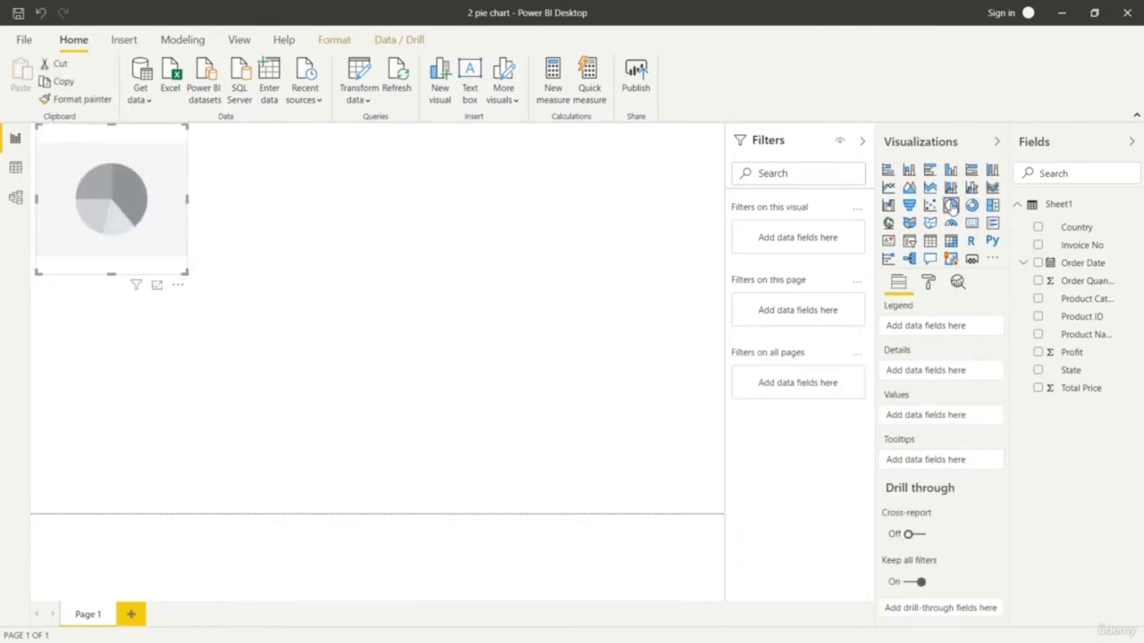
pyautogui.moveTo(187, 272); pyautogui.dragTo(692, 513)
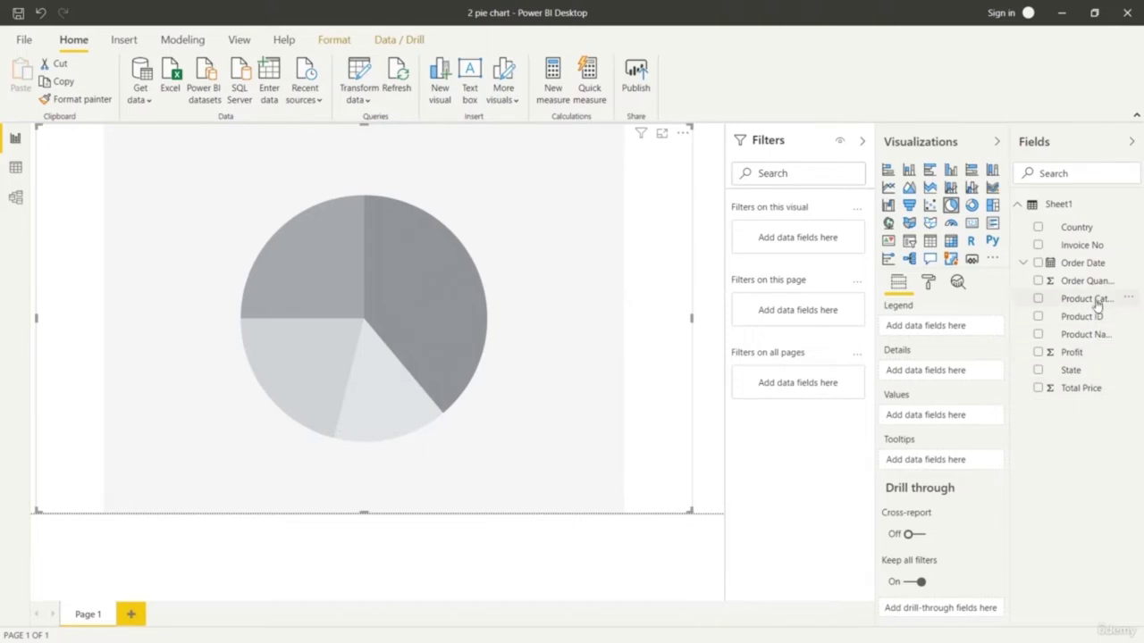
pyautogui.moveTo(1093, 300); pyautogui.dragTo(974, 328)
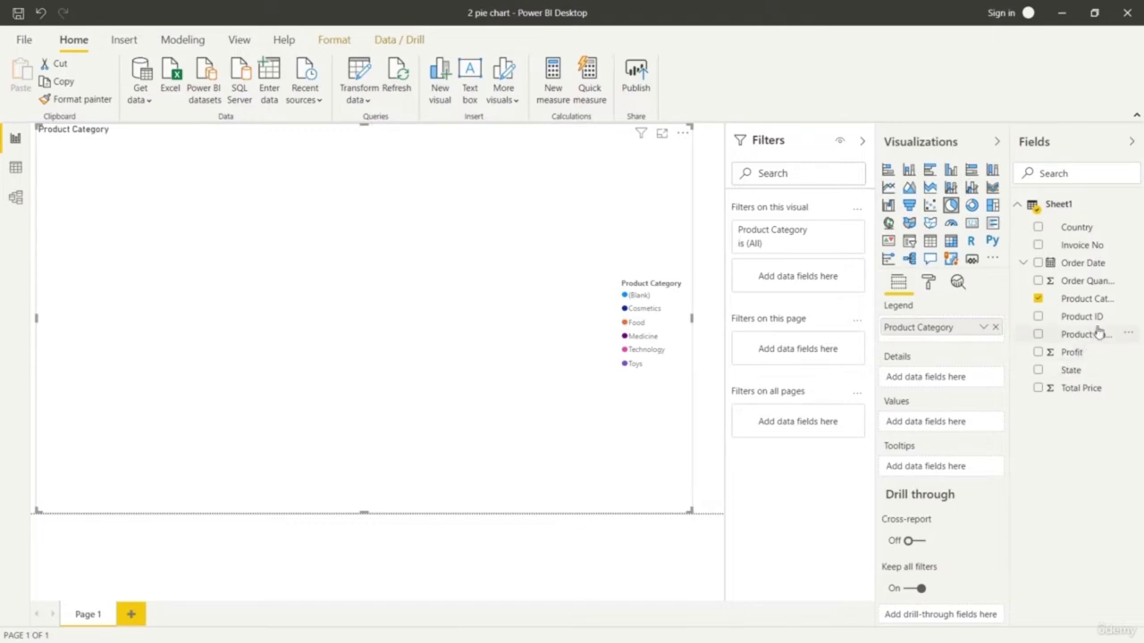
pyautogui.moveTo(1093, 283); pyautogui.dragTo(968, 423)
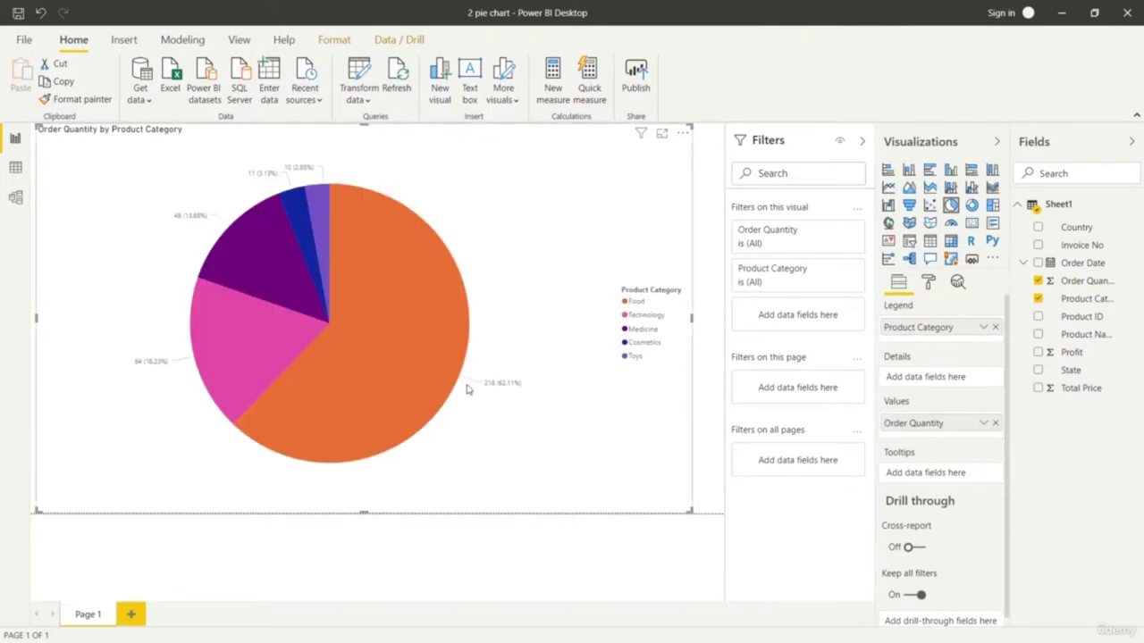
# Try Profit as the pie chart's values and restore Order Quantity.
pyautogui.click(997, 423)
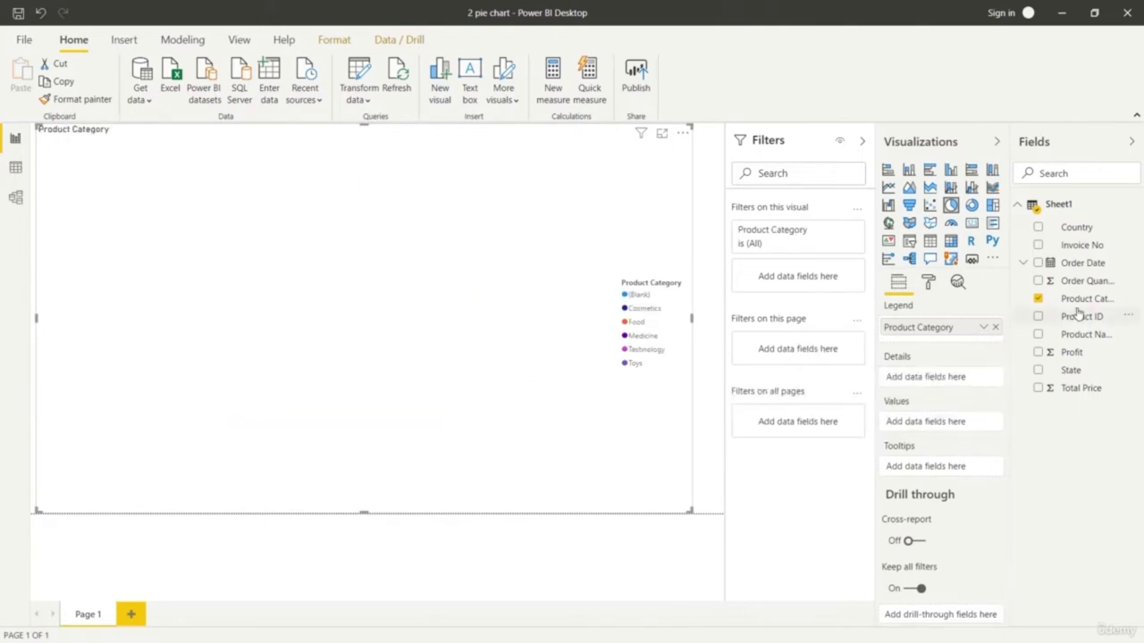
pyautogui.moveTo(1078, 355); pyautogui.dragTo(956, 426)
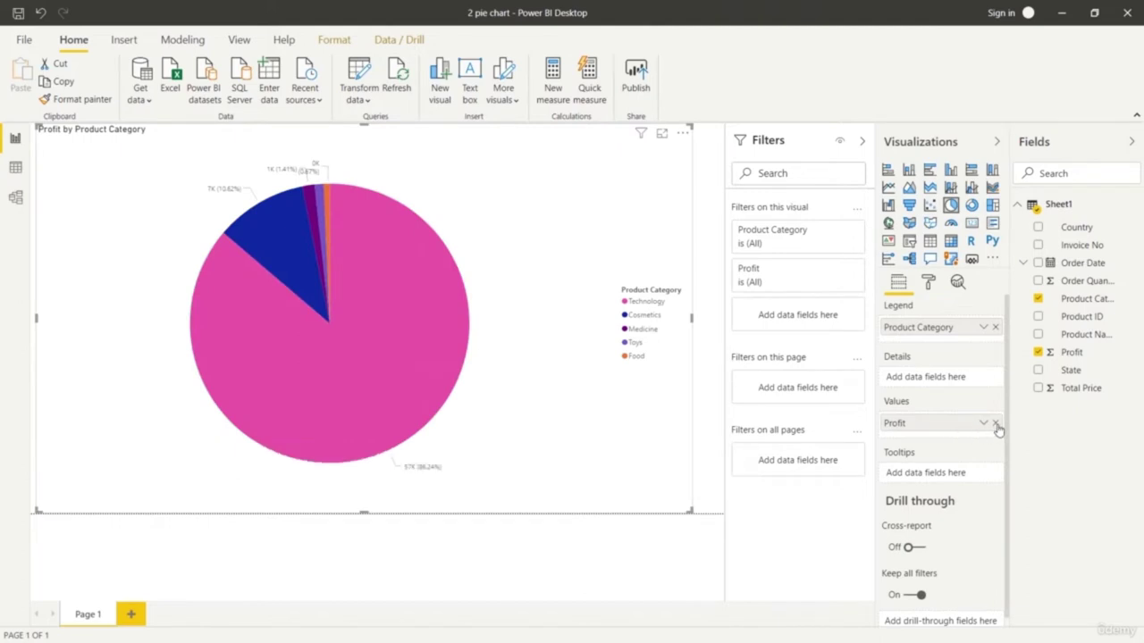
pyautogui.click(996, 424)
pyautogui.moveTo(1095, 284); pyautogui.dragTo(972, 426)
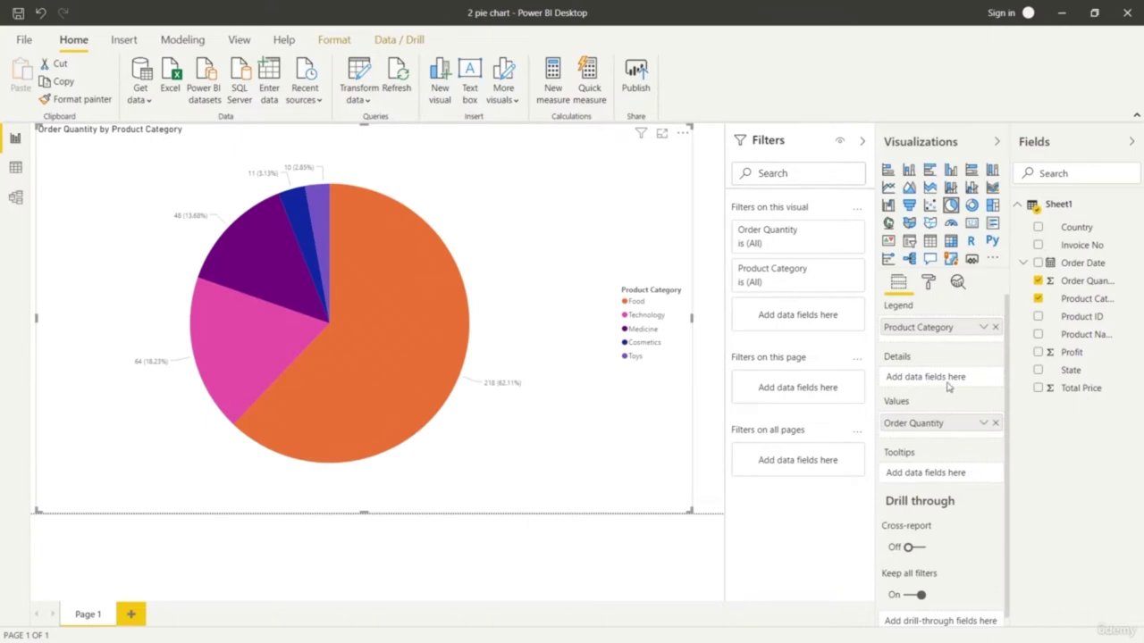
# Set the text size of the pie chart's legend to 16 pt.
pyautogui.click(928, 284)
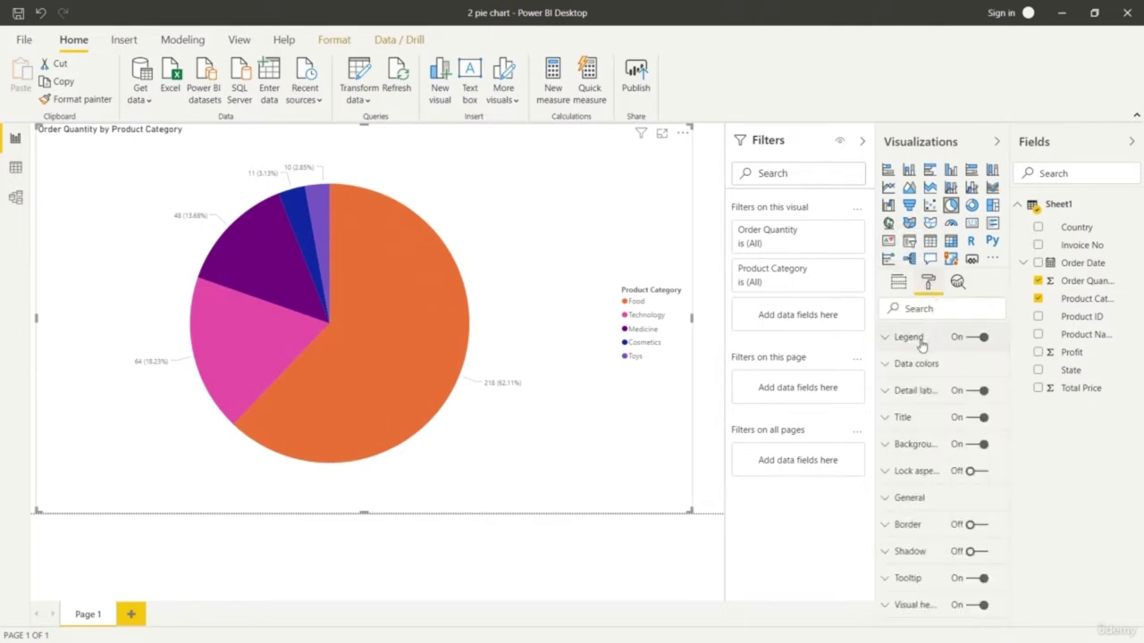
pyautogui.click(886, 337)
pyautogui.scroll(-1, 947, 476)
pyautogui.scroll(-5, 948, 476)
pyautogui.scroll(2, 934, 449)
pyautogui.click(929, 397)
pyautogui.click(929, 396)
pyautogui.click(930, 397)
pyautogui.click(929, 397)
pyautogui.click(929, 397)
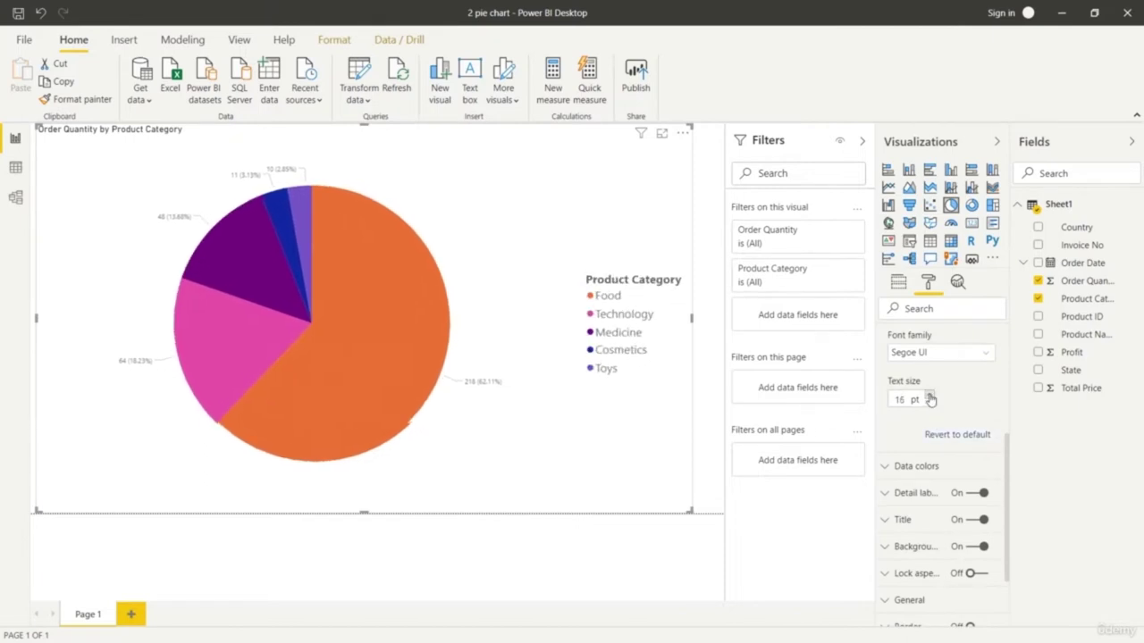
pyautogui.click(929, 397)
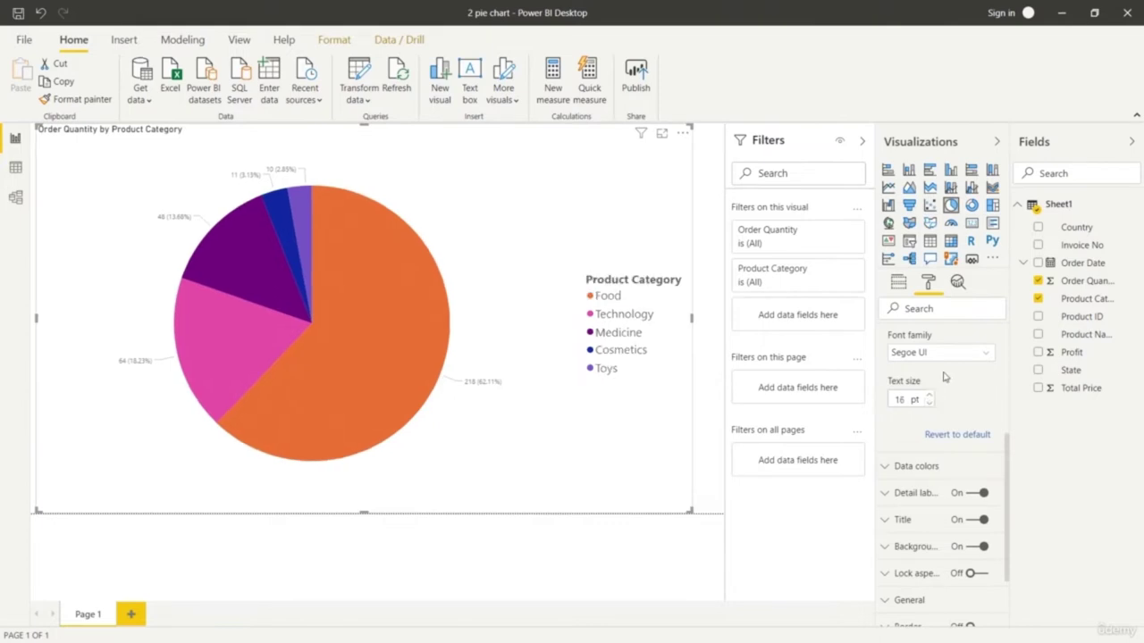
# Try Arial Unicode MS and Courier New for the pie chart's legend and set its font family to Times New Roman.
pyautogui.scroll(1, 942, 382)
pyautogui.click(978, 428)
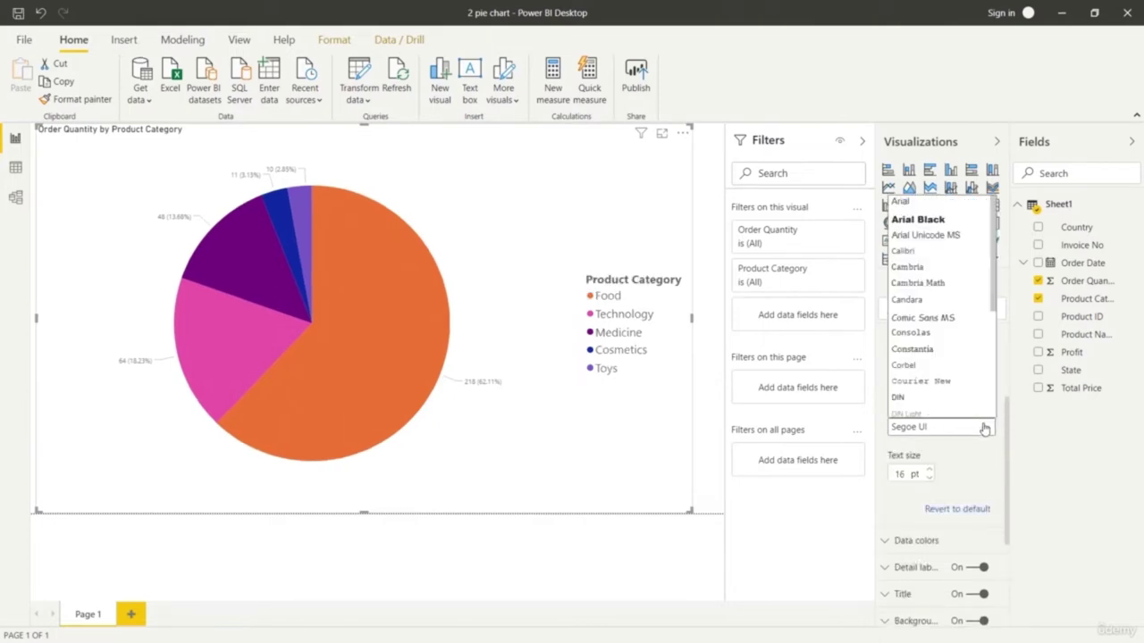
pyautogui.click(935, 230)
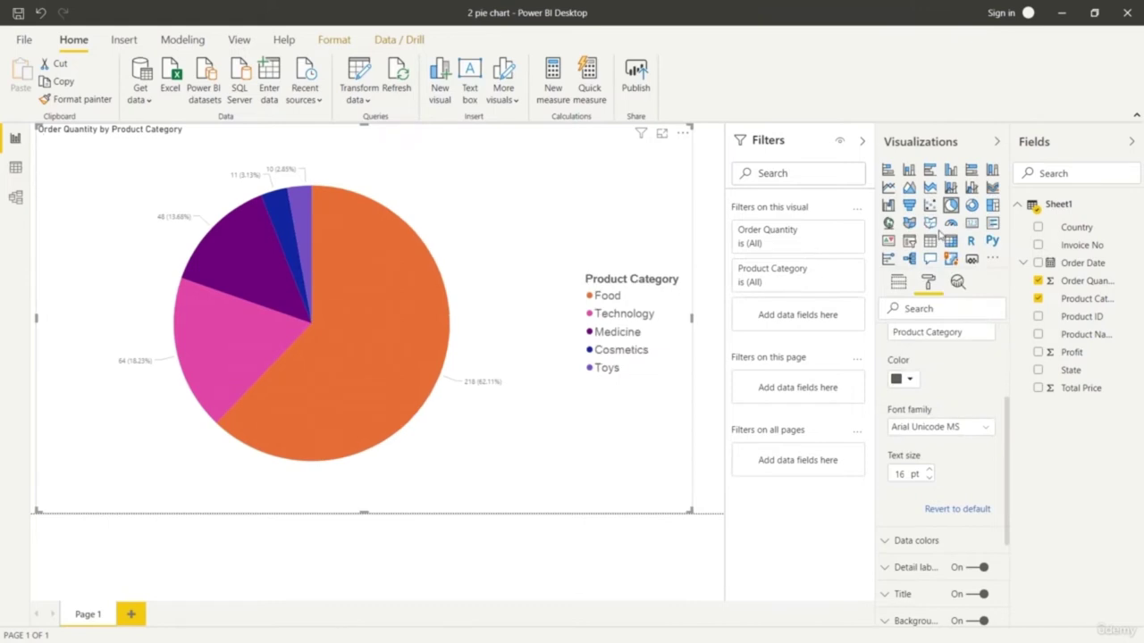
pyautogui.click(988, 432)
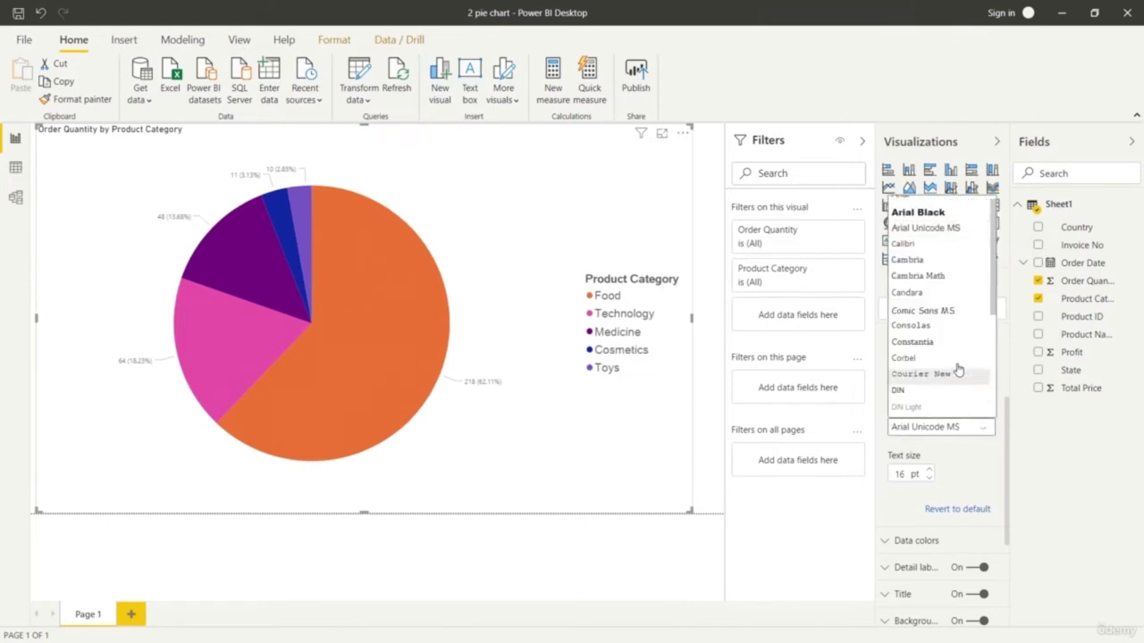
pyautogui.click(932, 375)
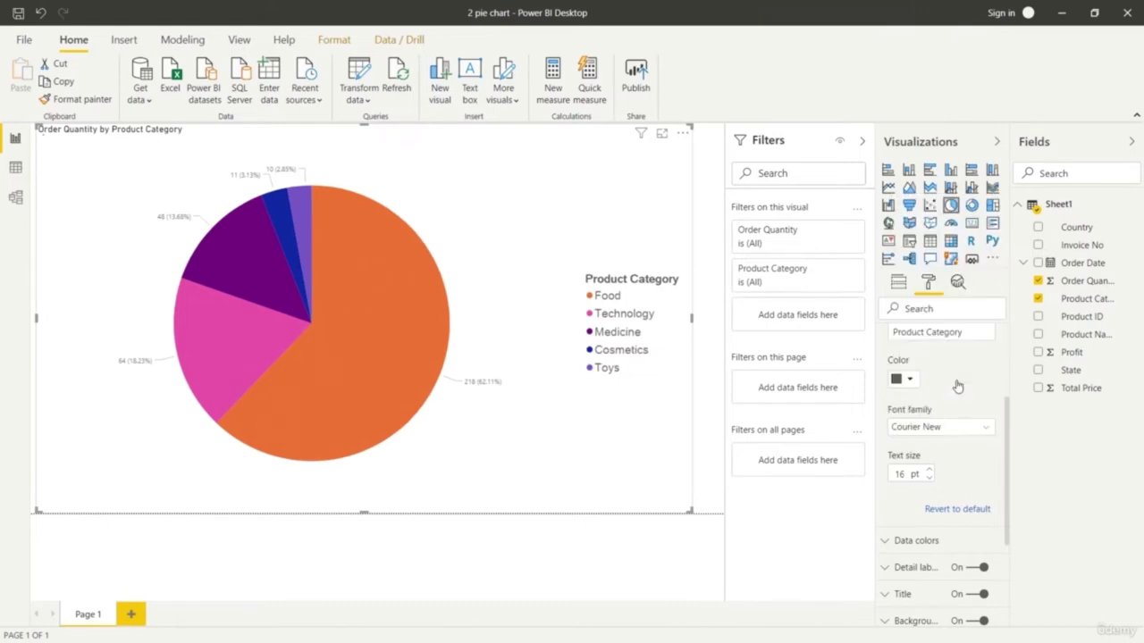
pyautogui.click(987, 433)
pyautogui.scroll(-5, 953, 390)
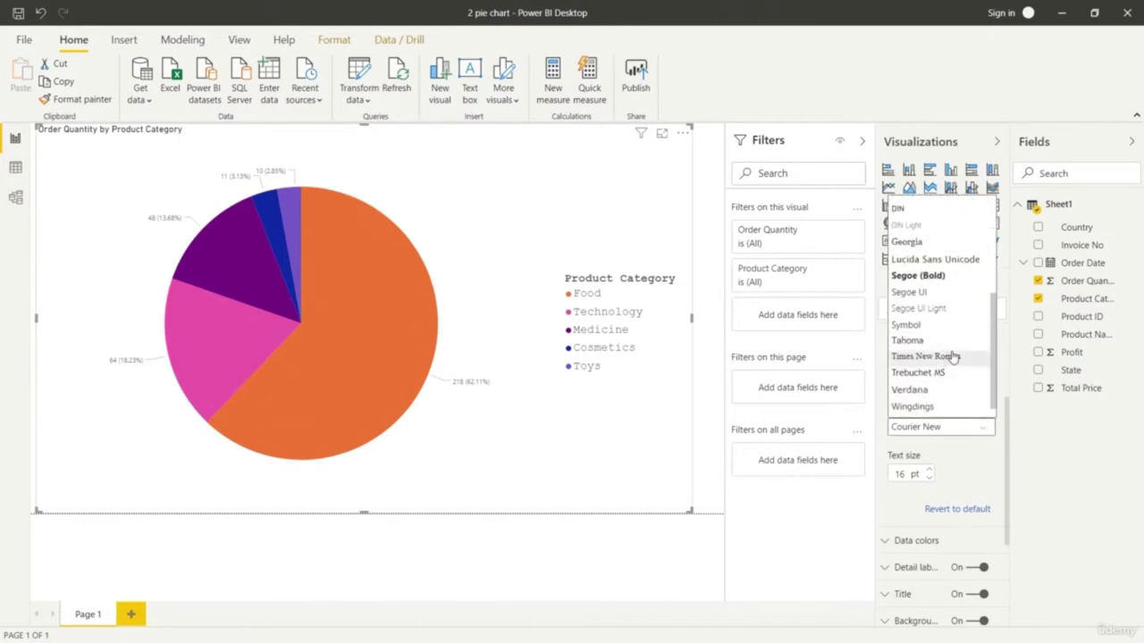
pyautogui.click(952, 359)
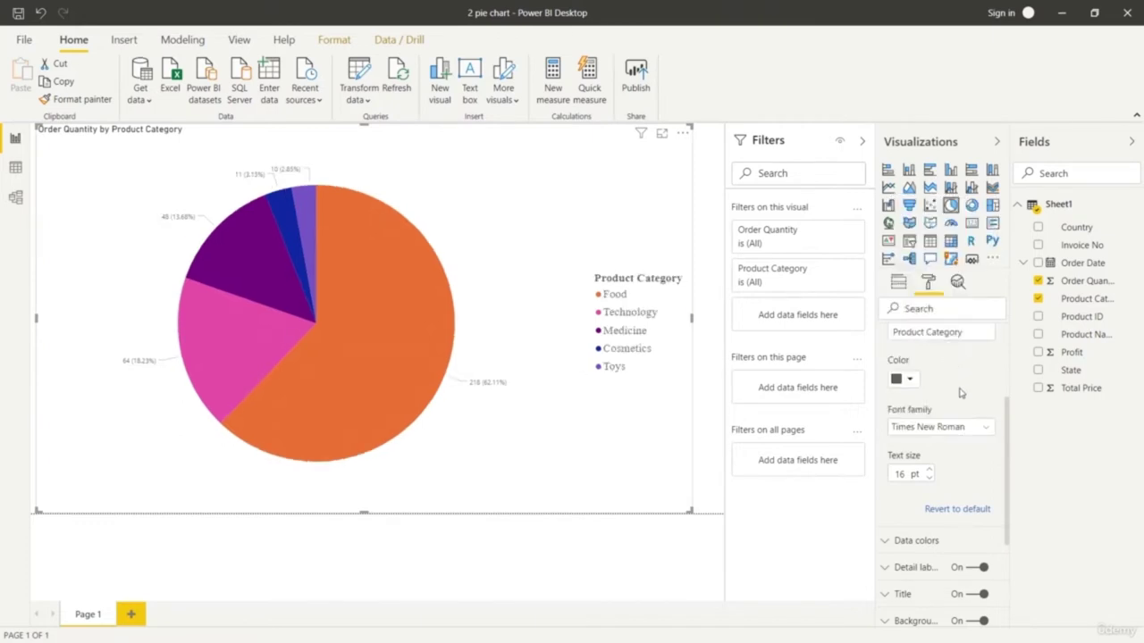
# Try the Wingdings font on the pie chart's legend and restore Times New Roman.
pyautogui.click(983, 430)
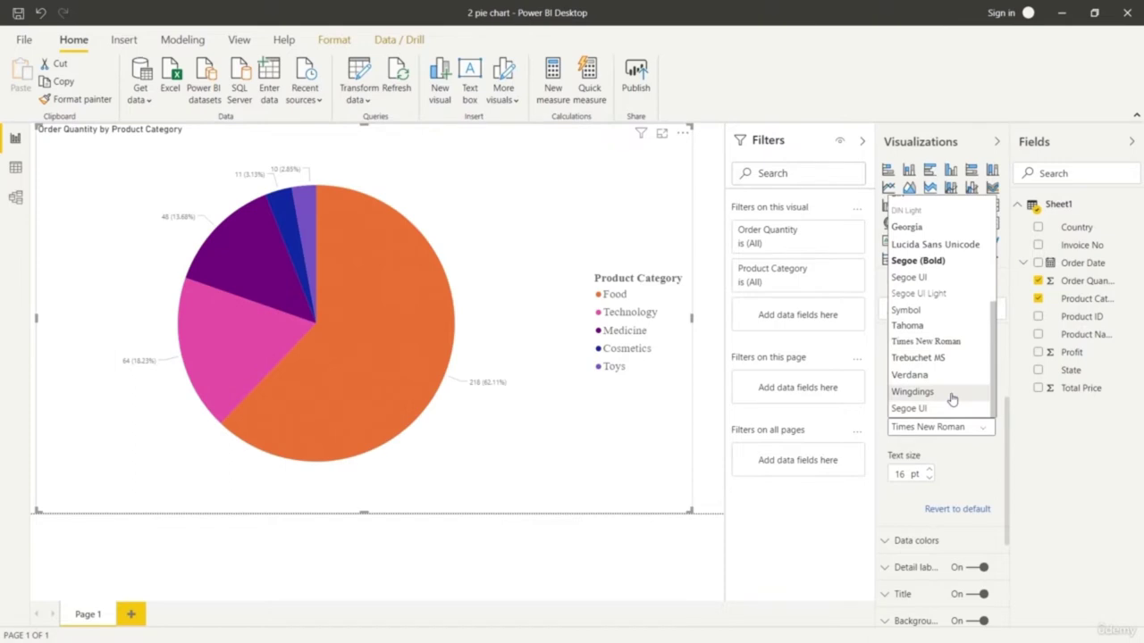
pyautogui.click(952, 396)
pyautogui.click(988, 429)
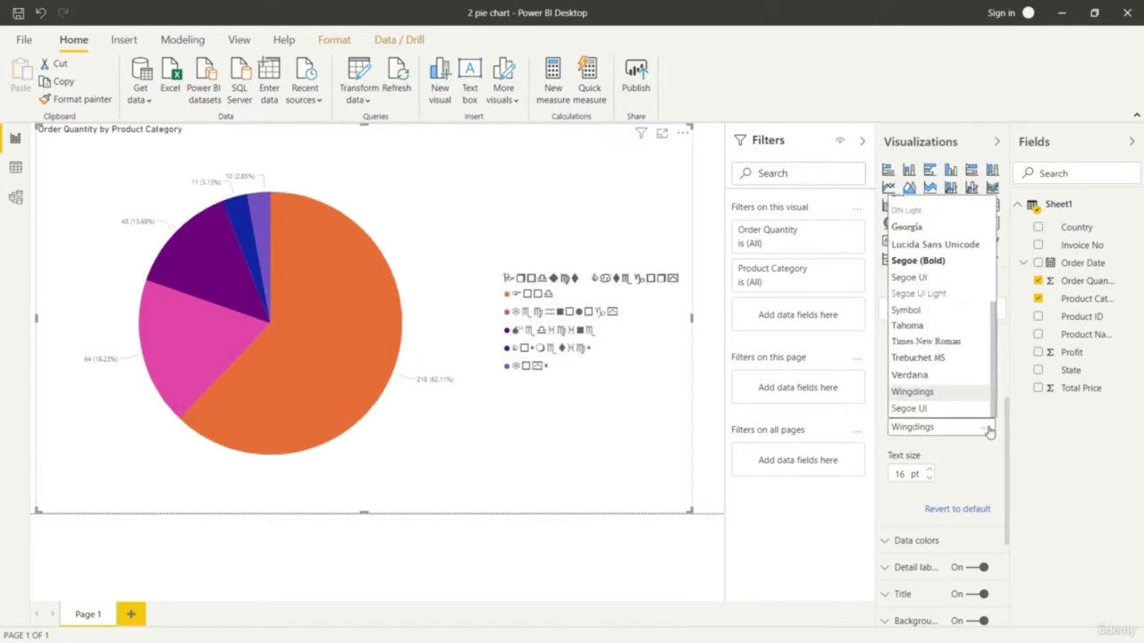
pyautogui.click(930, 342)
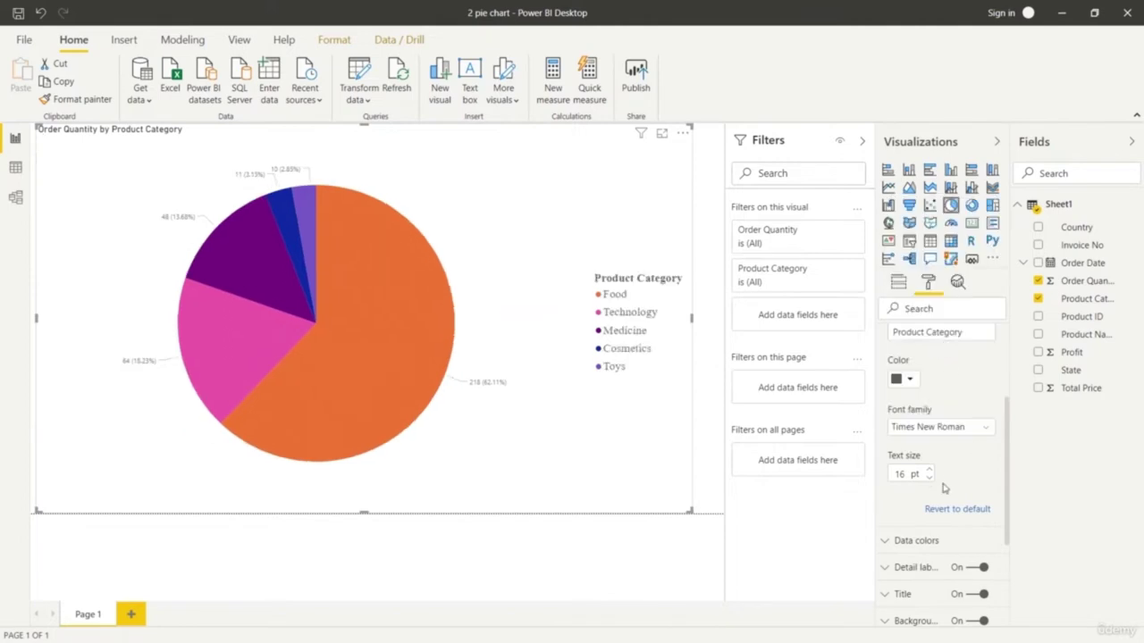
# Set the position of the pie chart's legend to Top Center.
pyautogui.scroll(3, 956, 478)
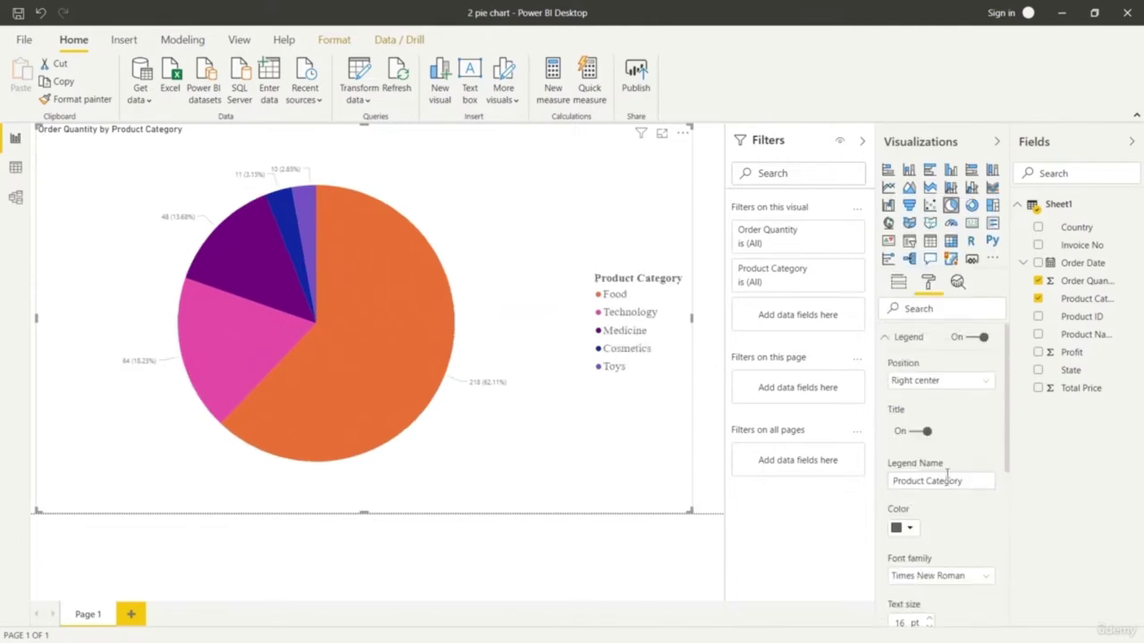
pyautogui.click(956, 381)
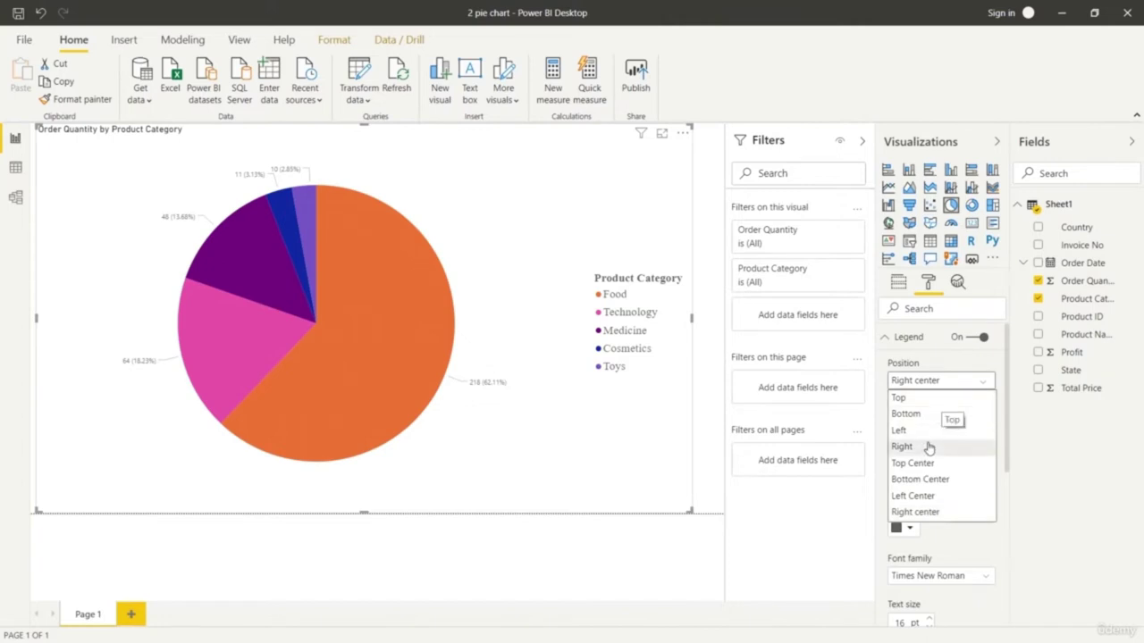
pyautogui.click(925, 463)
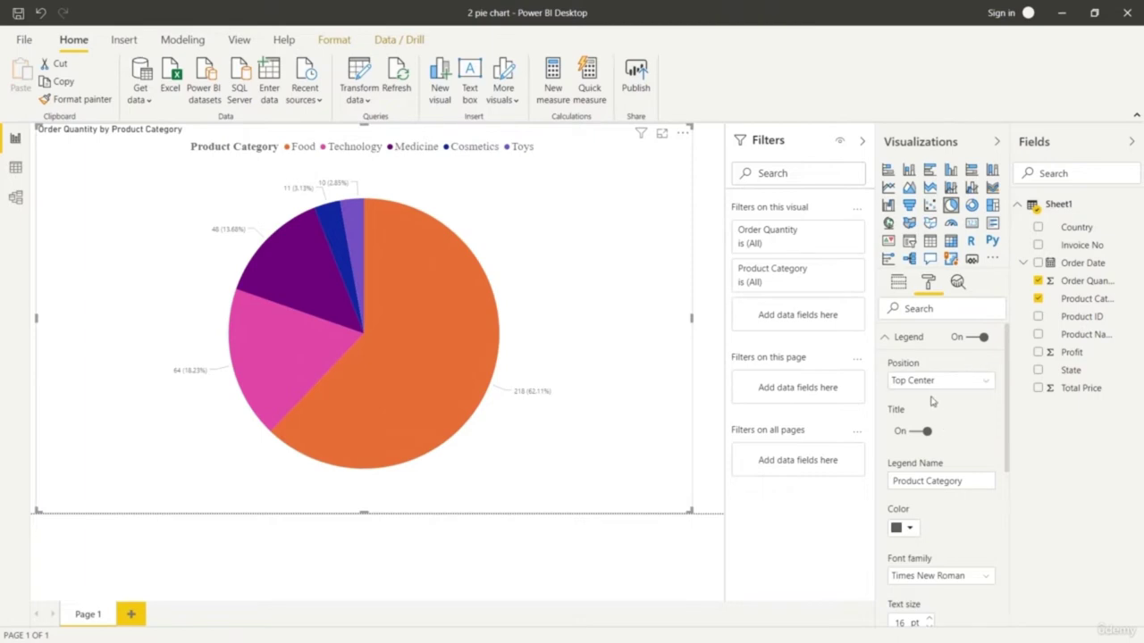
# Set the text size of the pie chart's detail labels to 13 pt.
pyautogui.scroll(-1, 933, 487)
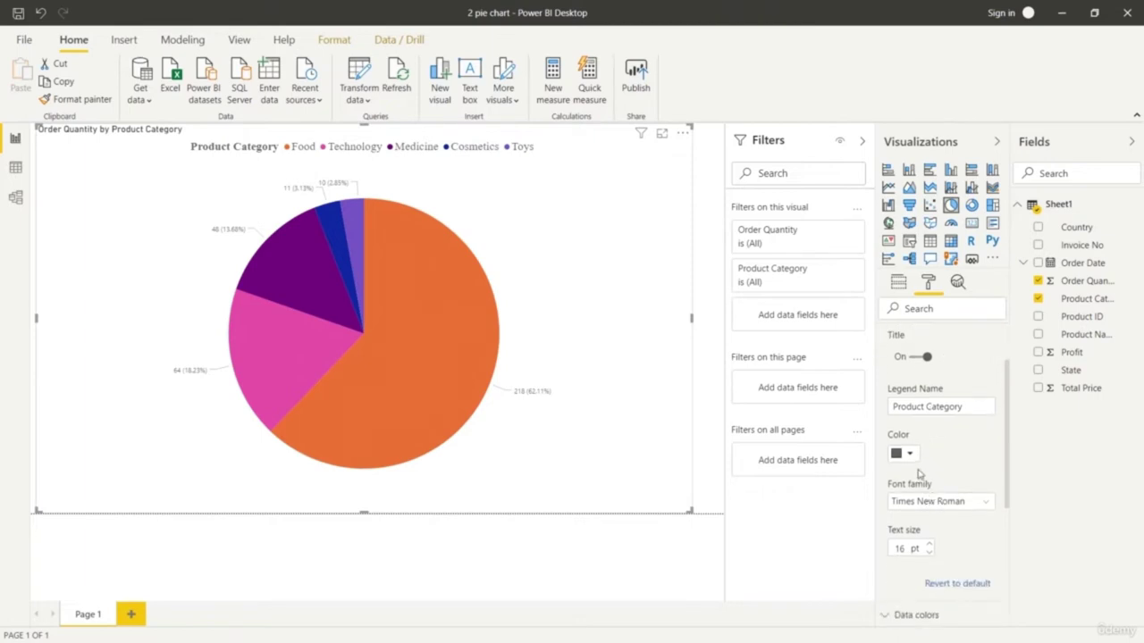
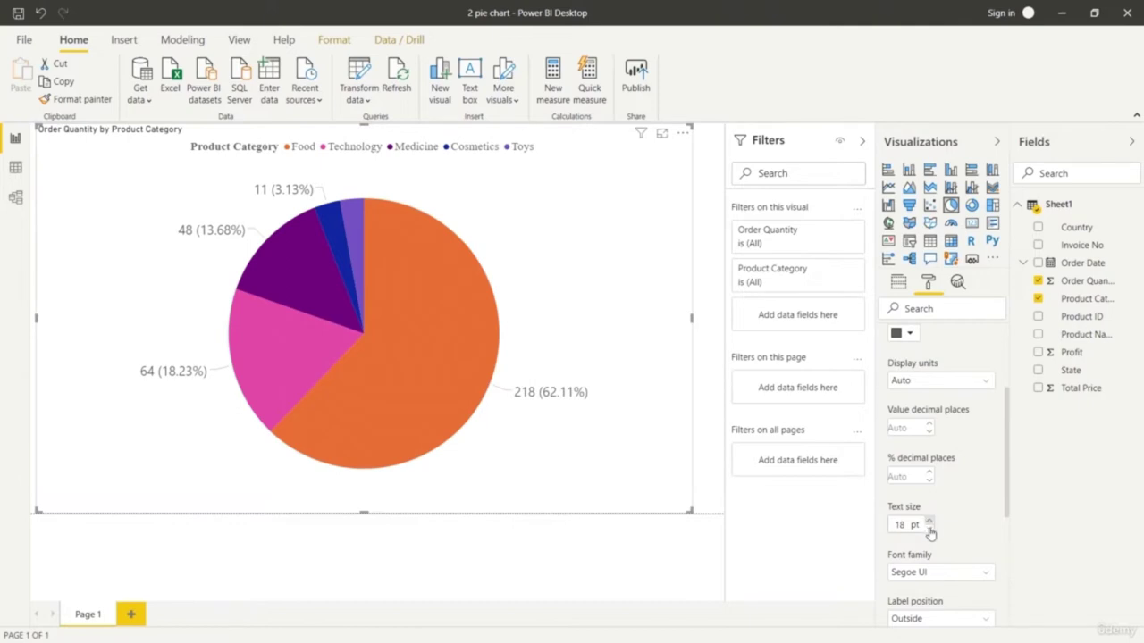
pyautogui.click(929, 528)
pyautogui.click(929, 528)
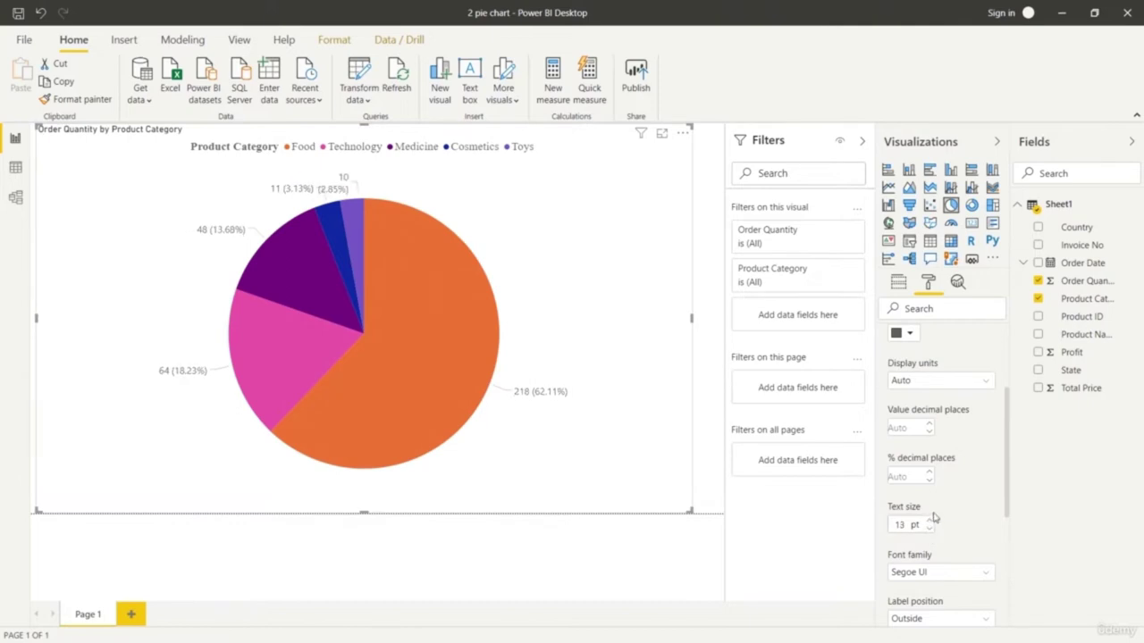
pyautogui.click(929, 522)
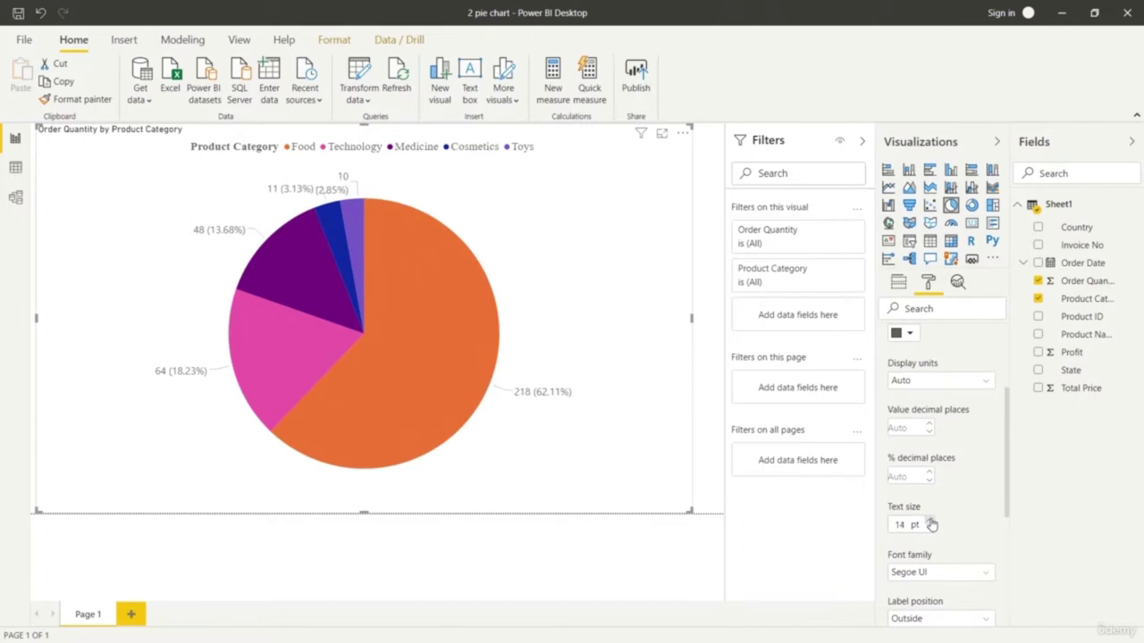
pyautogui.click(929, 529)
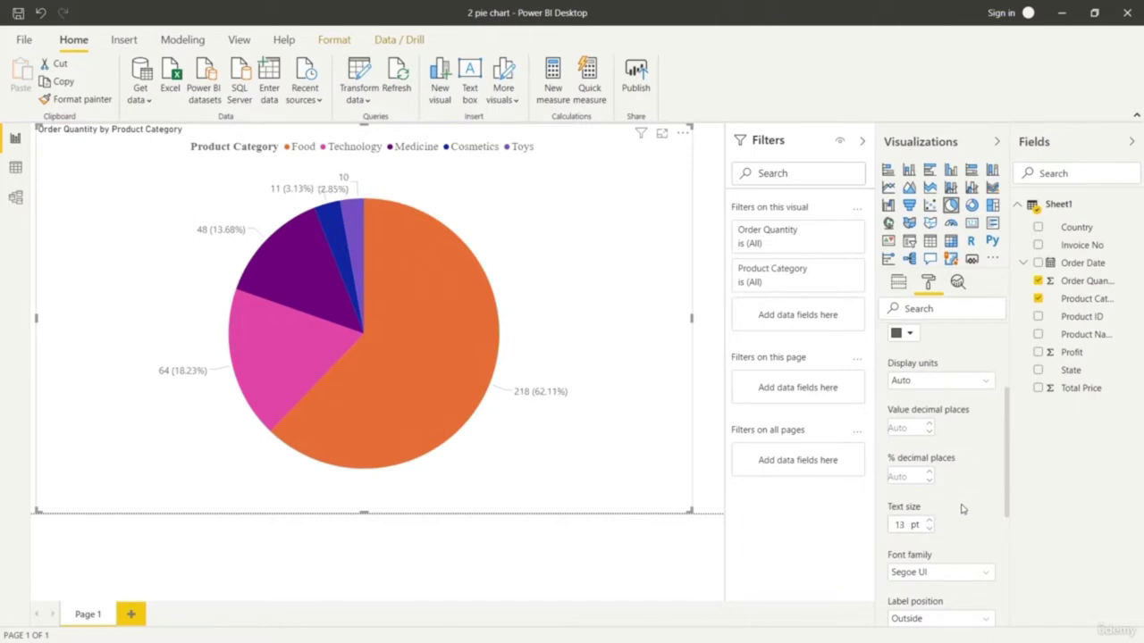
# Set the label position of the pie chart's detail labels to Inside and their text size to 15 pt.
pyautogui.scroll(-2, 963, 506)
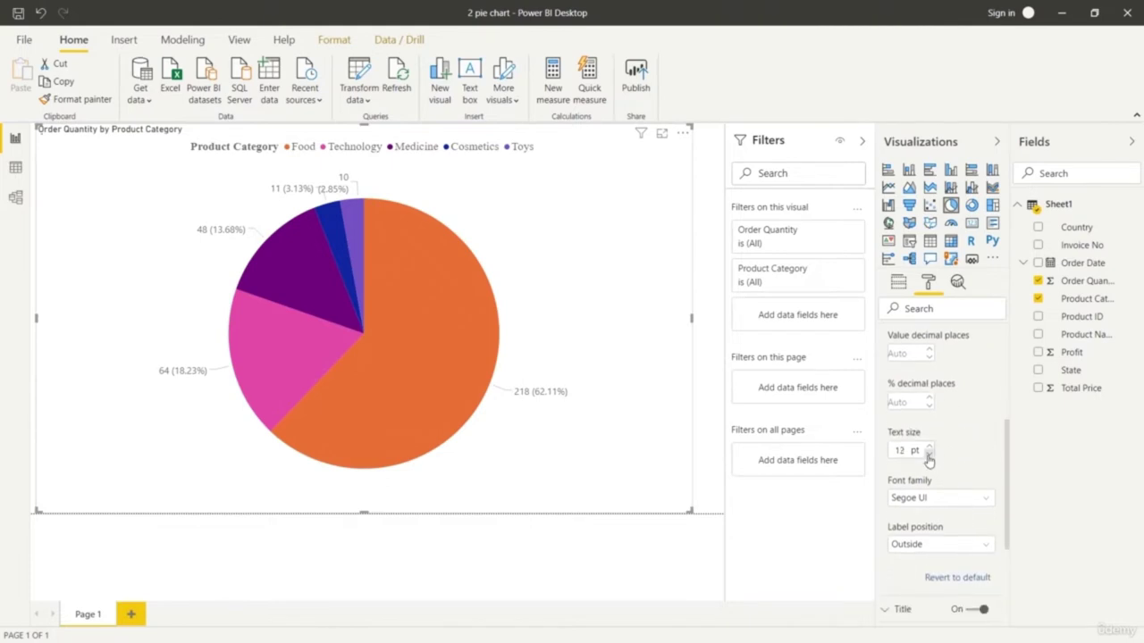
pyautogui.scroll(4, 929, 457)
pyautogui.scroll(-6, 929, 460)
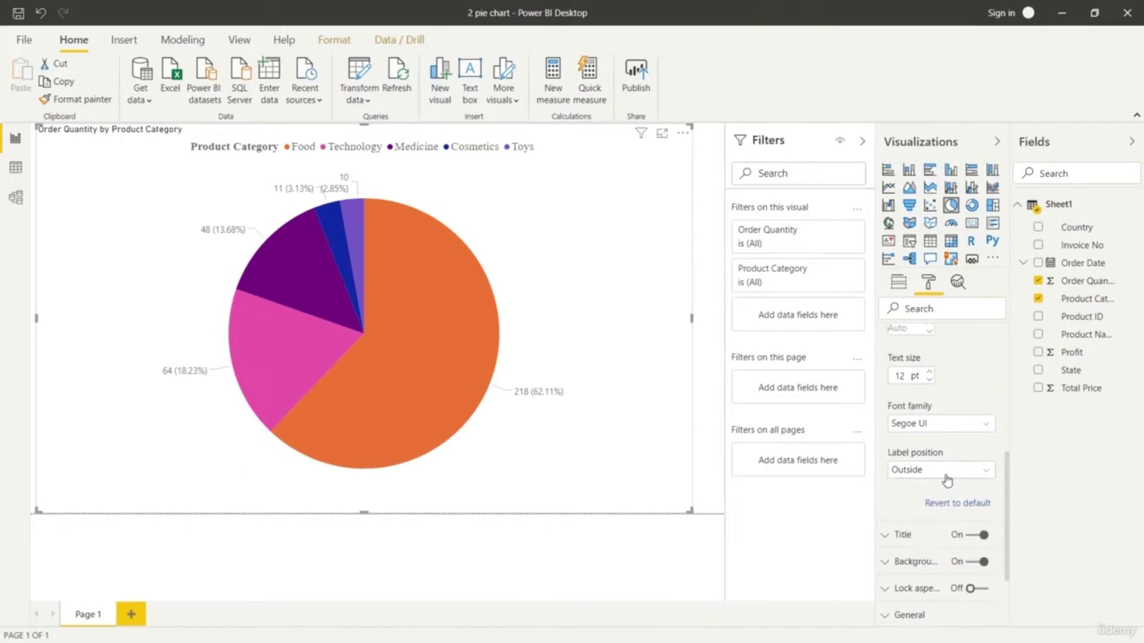
pyautogui.click(947, 481)
pyautogui.click(955, 505)
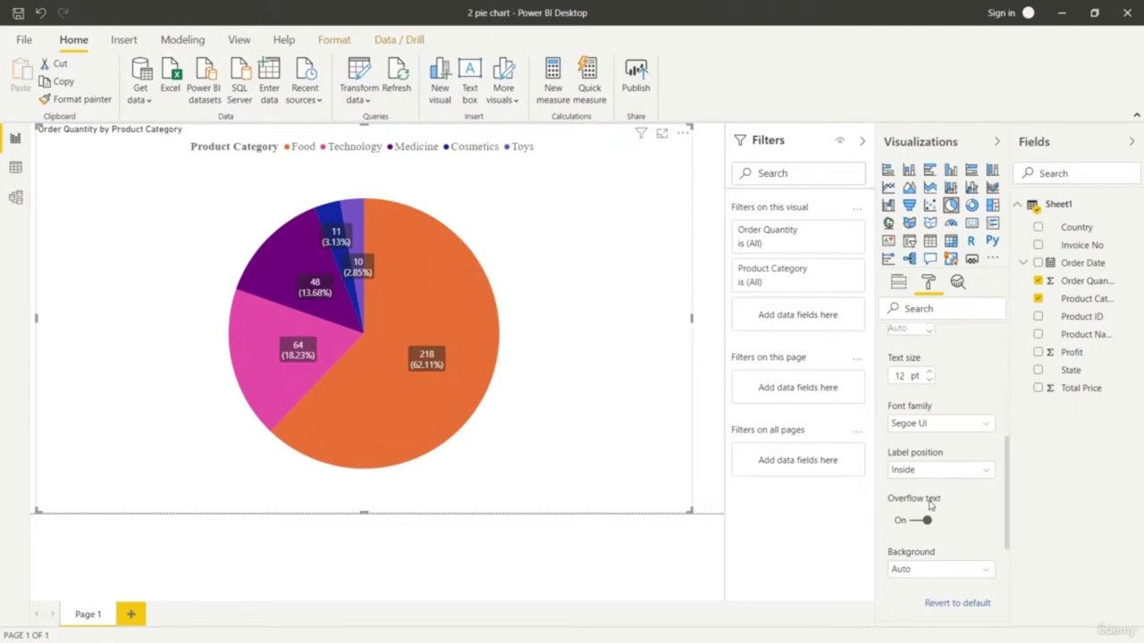
pyautogui.click(929, 375)
pyautogui.click(929, 375)
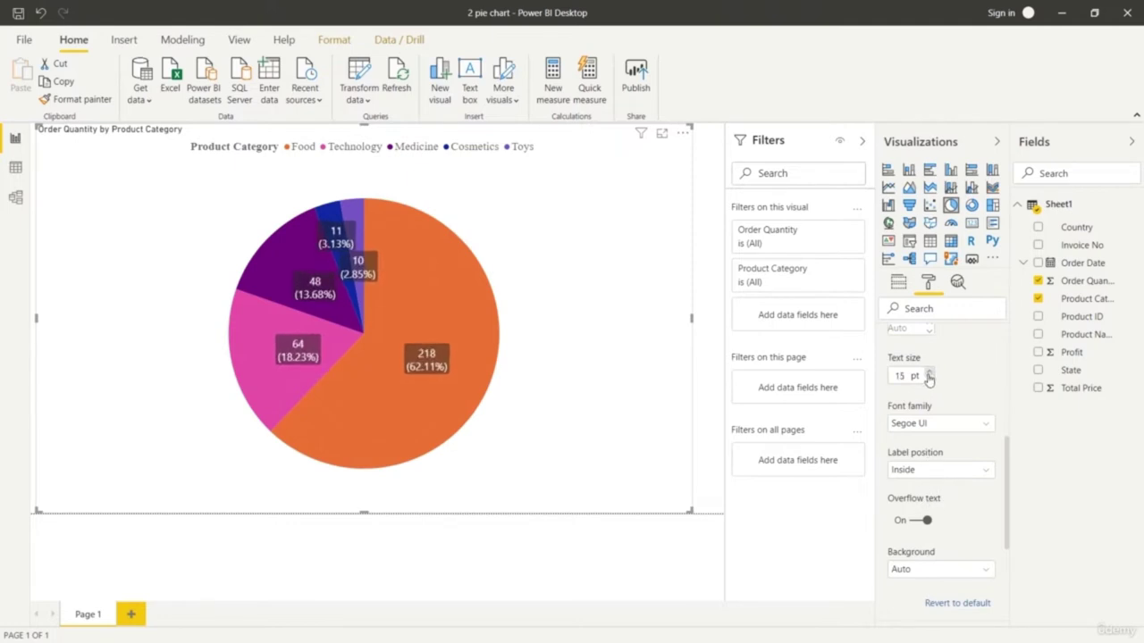
# Try the Category, Data value and Percent of total label styles on the pie chart's detail labels.
pyautogui.scroll(1, 951, 416)
pyautogui.scroll(2, 953, 409)
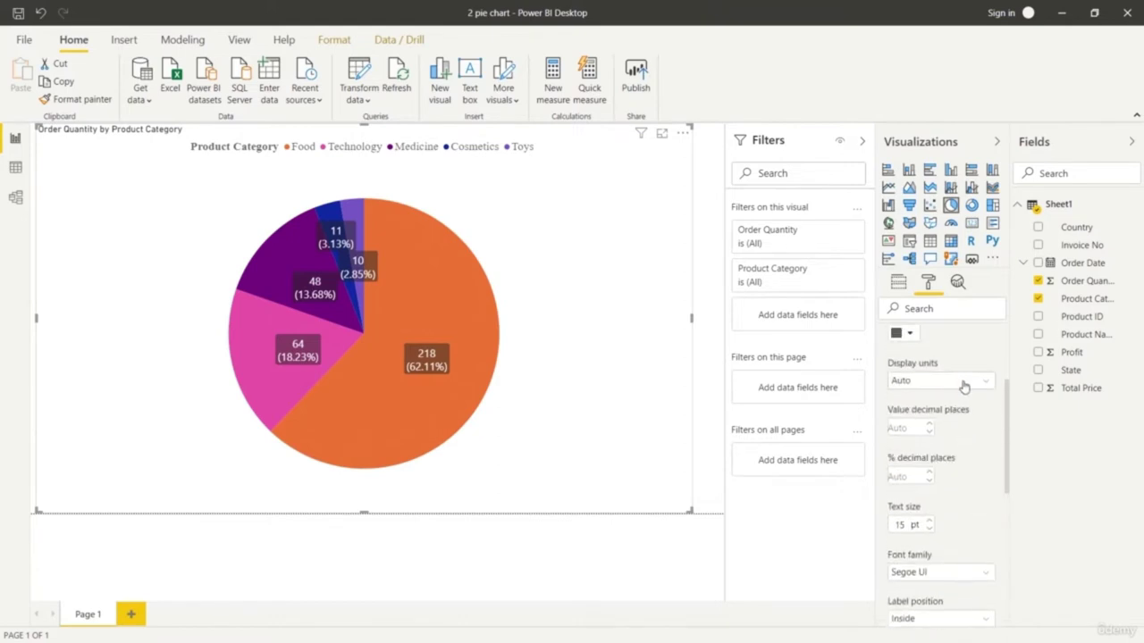
pyautogui.scroll(3, 963, 390)
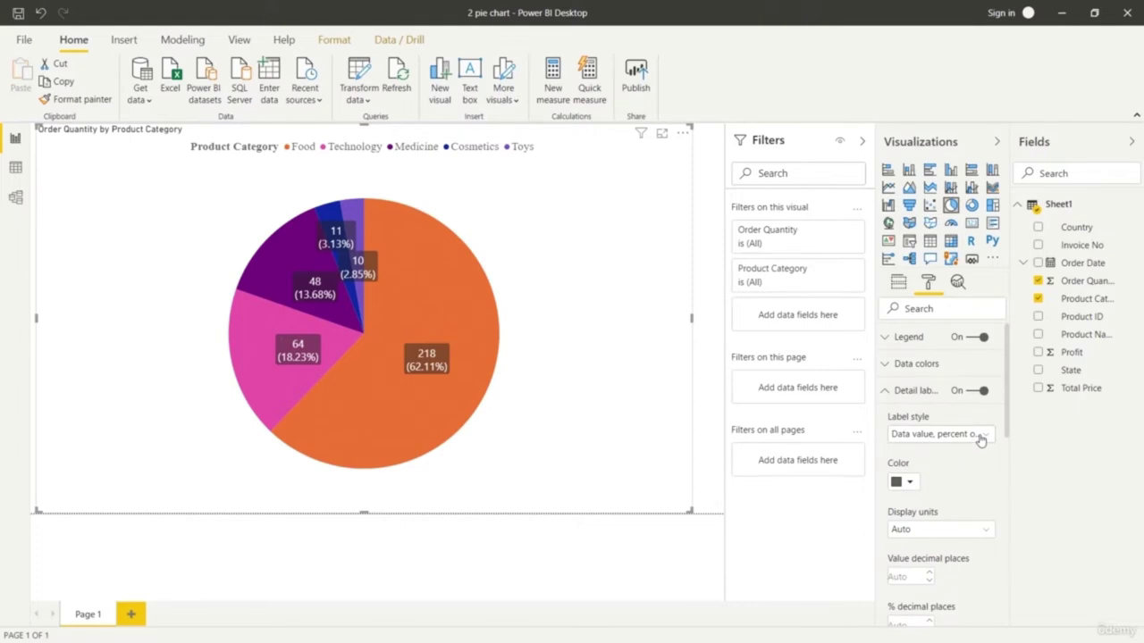
pyautogui.click(980, 435)
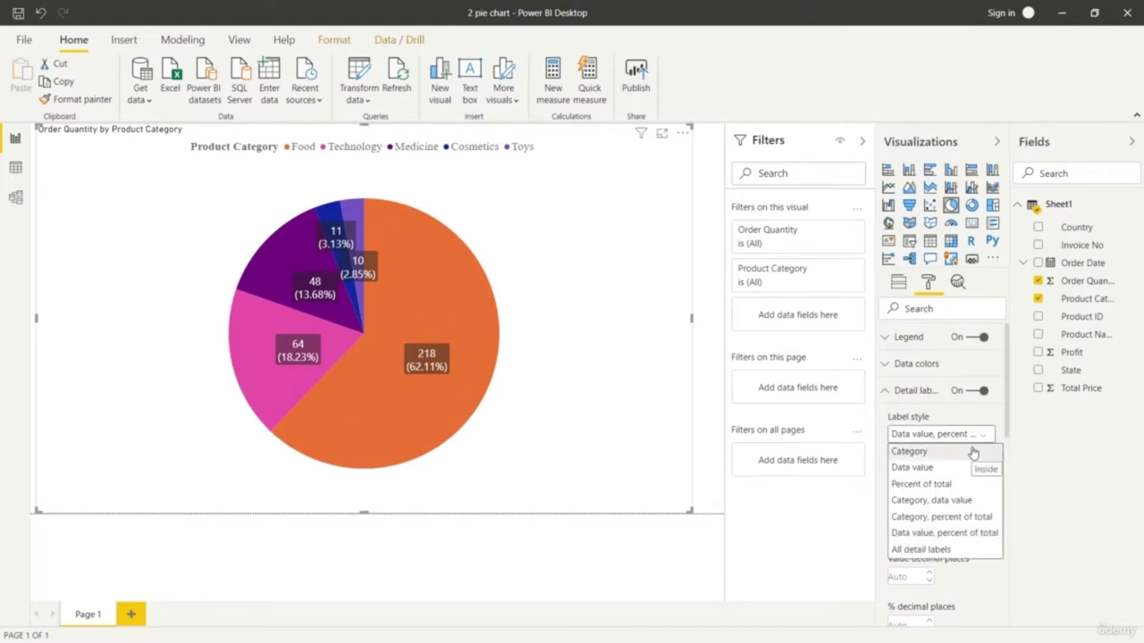
pyautogui.click(973, 451)
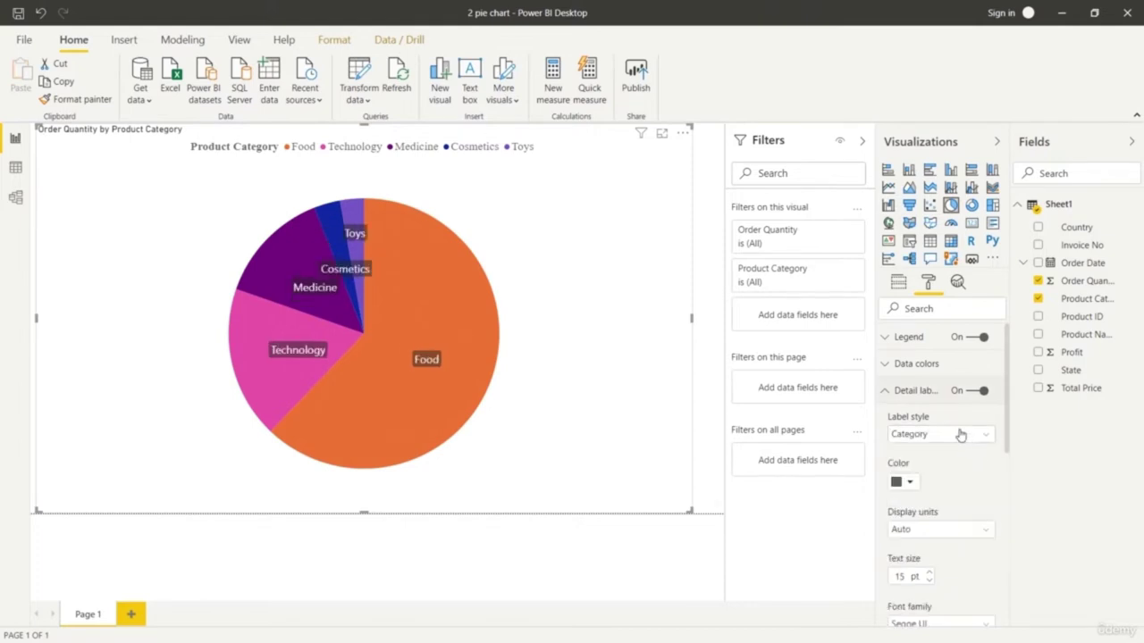
pyautogui.click(963, 435)
pyautogui.click(955, 467)
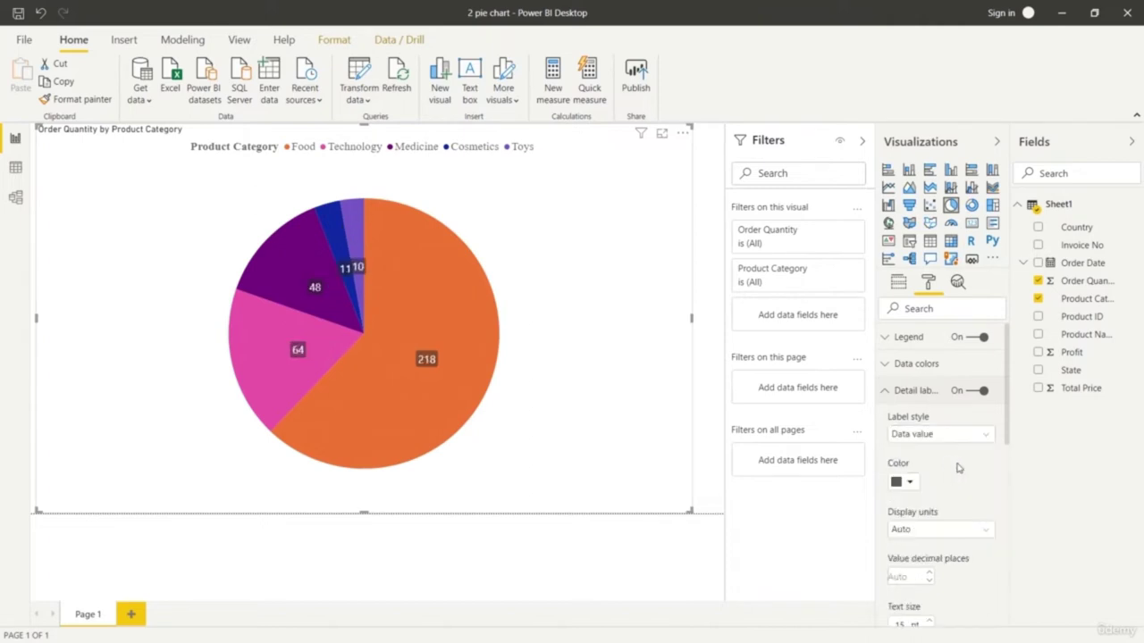
pyautogui.click(982, 435)
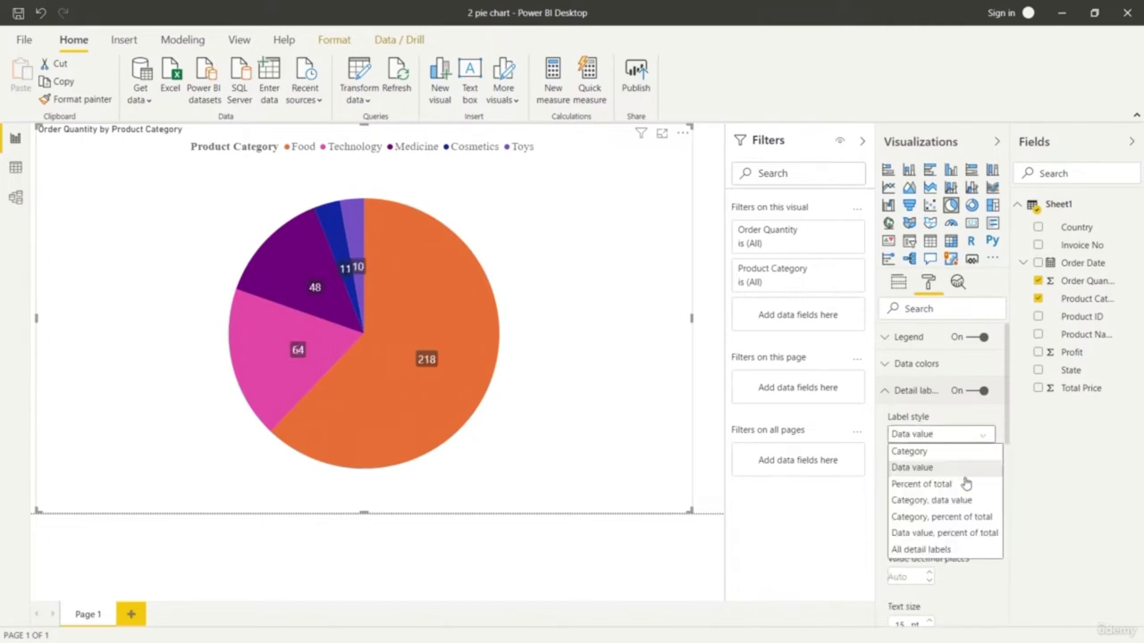
pyautogui.click(965, 481)
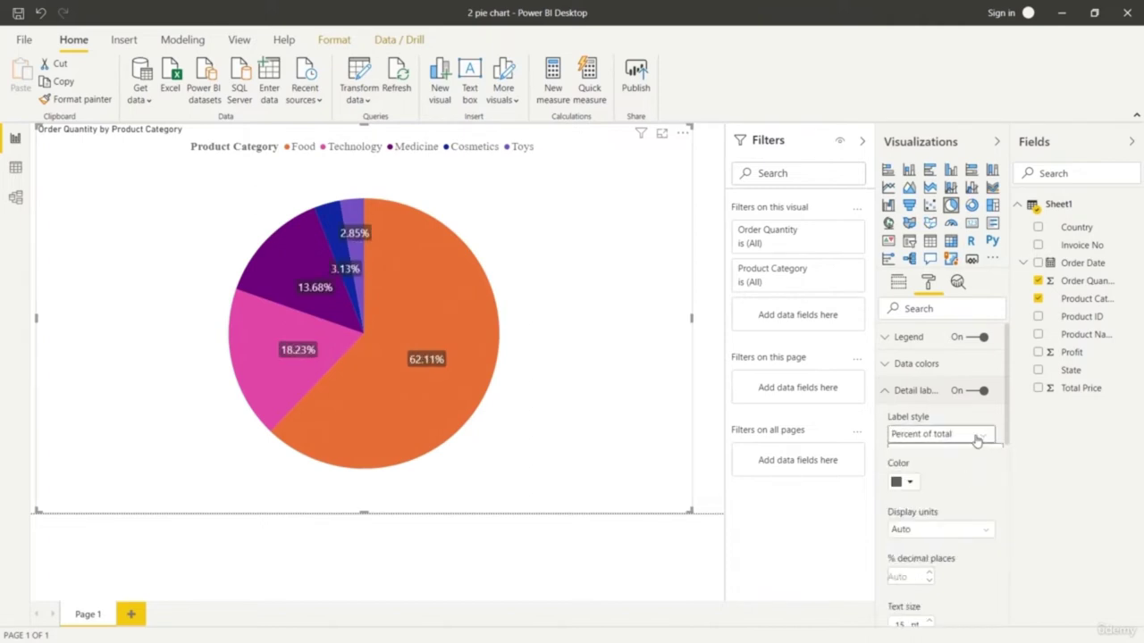
# Try the All detail labels style and set the detail labels' style to Category, percent of total.
pyautogui.click(977, 435)
pyautogui.click(965, 549)
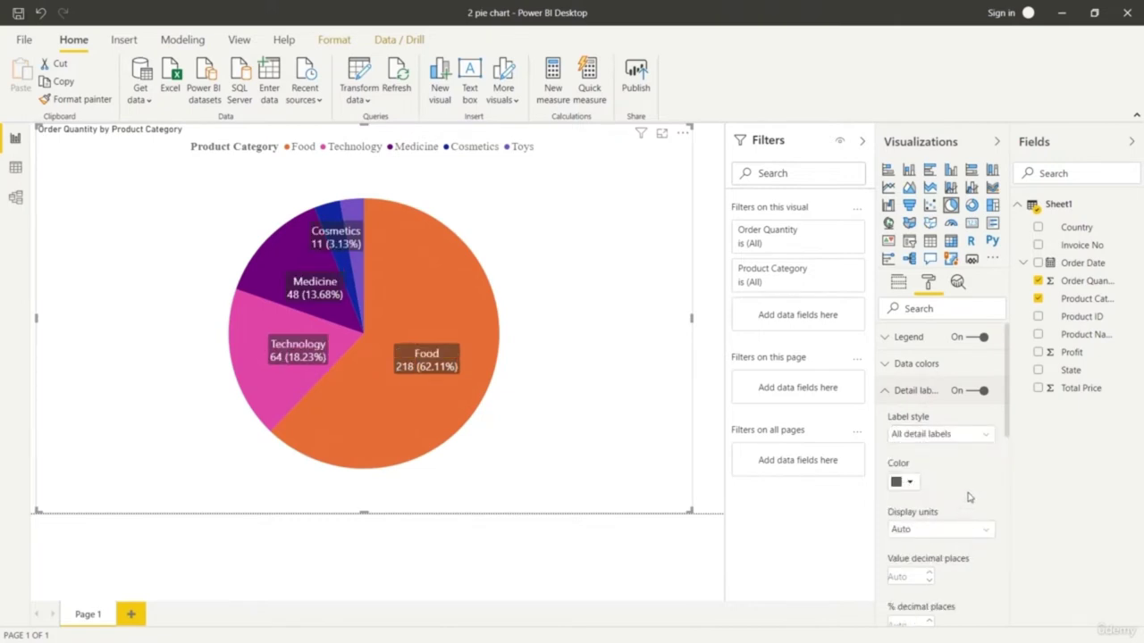
pyautogui.click(970, 436)
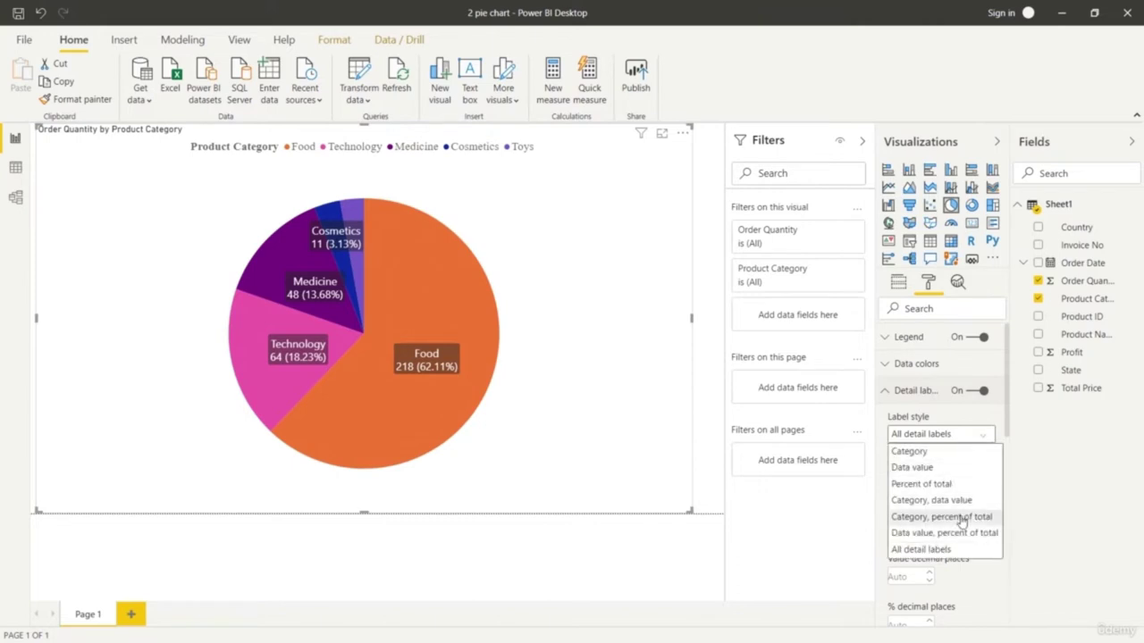
pyautogui.click(961, 520)
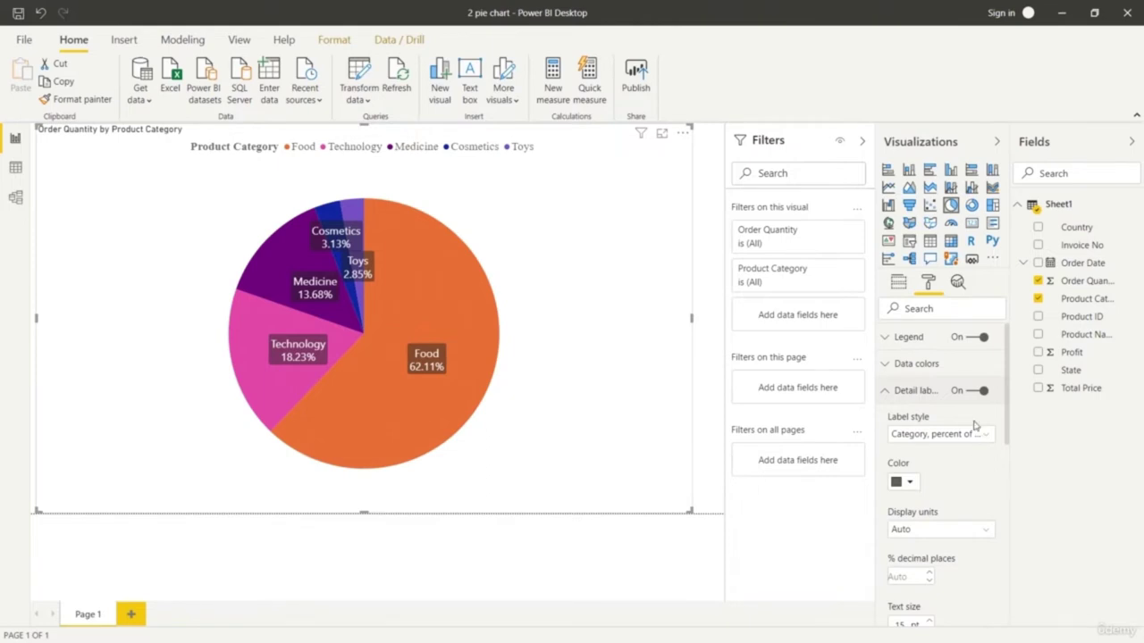
# Try dark gold for the pie chart's Food slice and set its data color to light yellow.
pyautogui.click(885, 366)
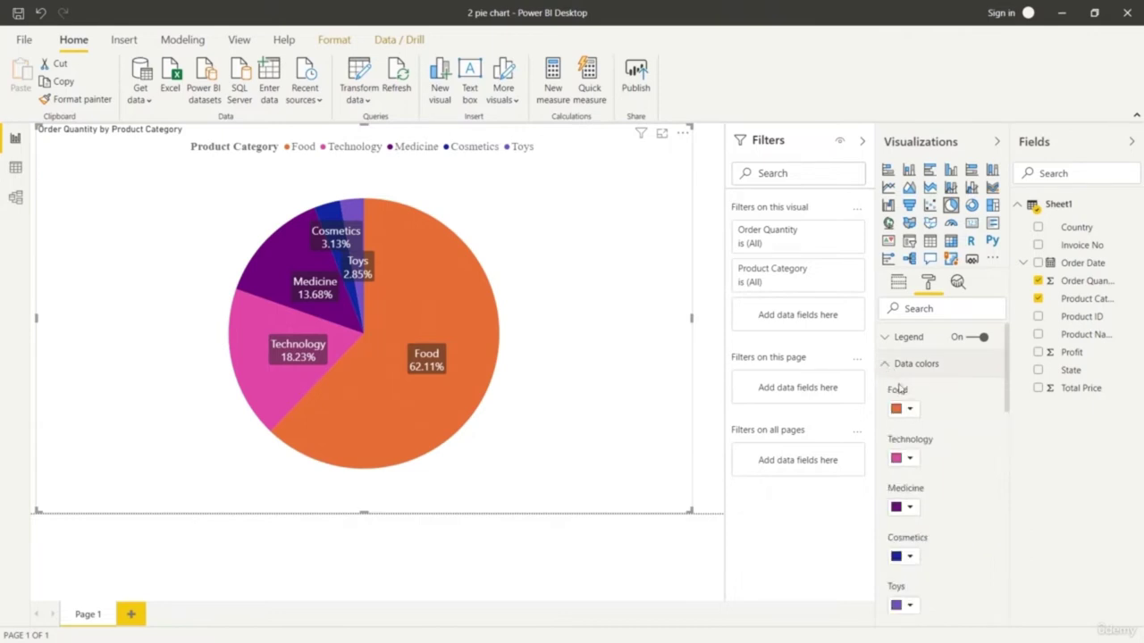
pyautogui.click(910, 410)
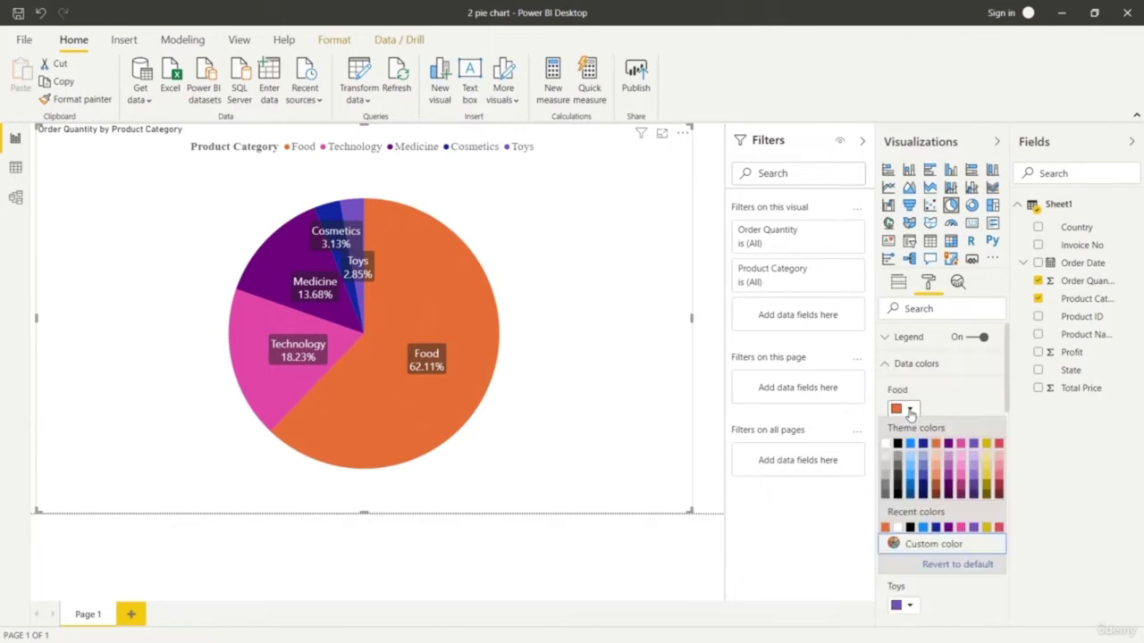
pyautogui.click(987, 471)
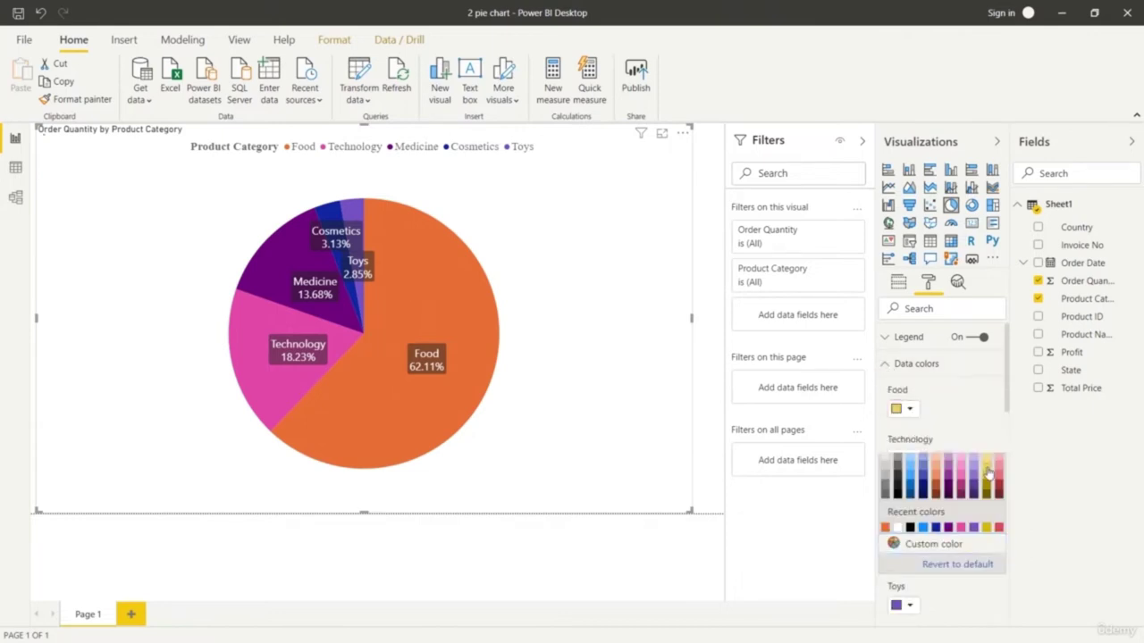
pyautogui.click(908, 409)
pyautogui.click(987, 485)
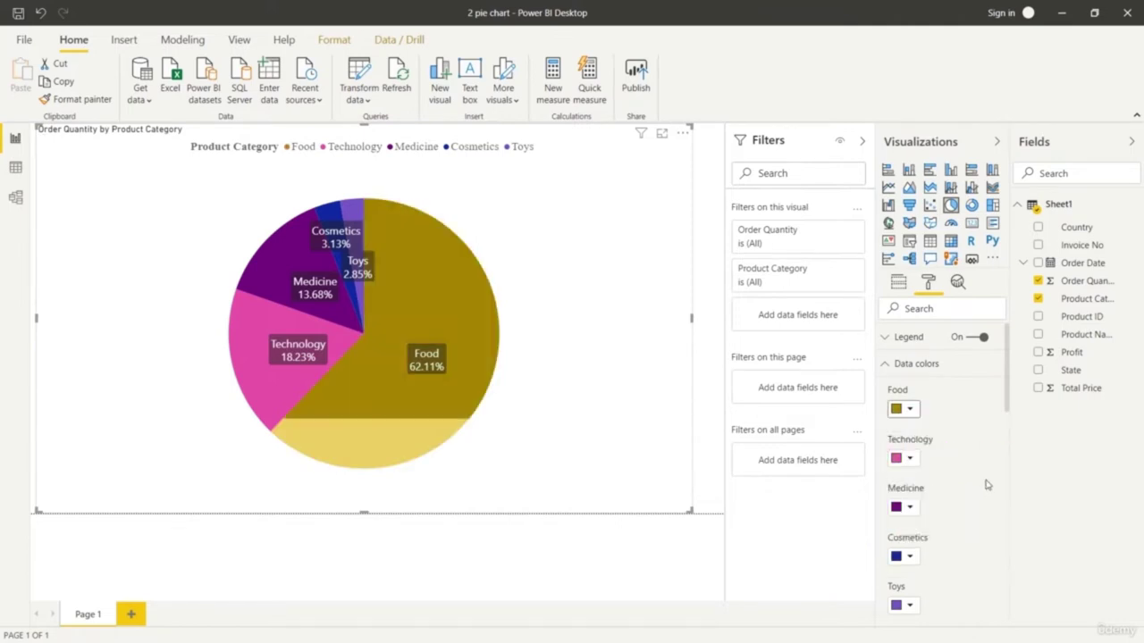
pyautogui.click(911, 410)
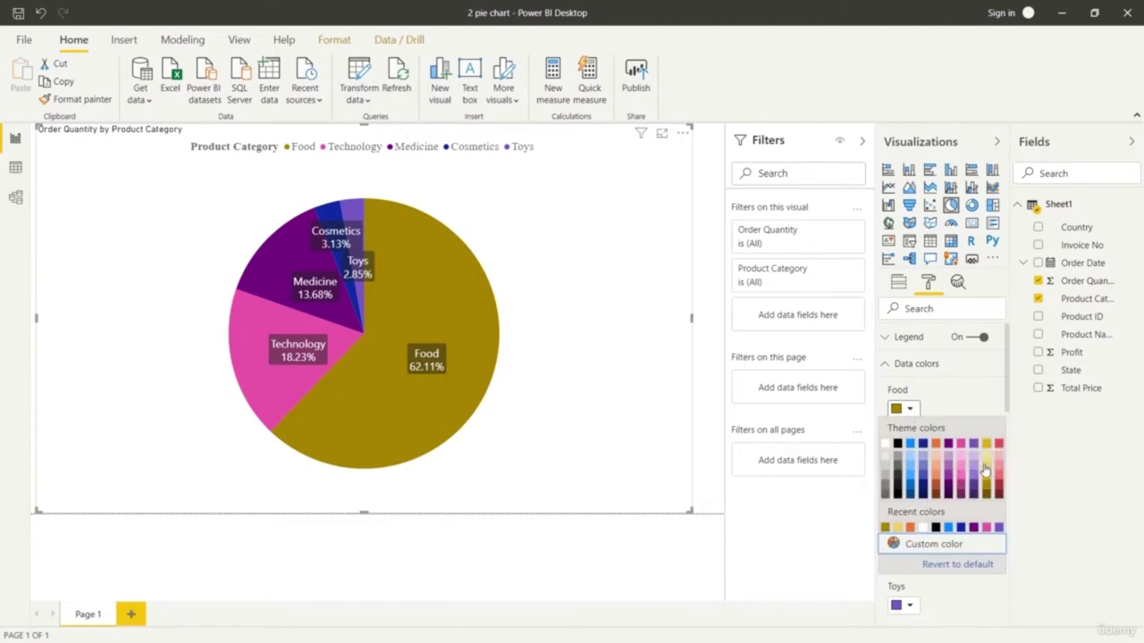
pyautogui.click(985, 463)
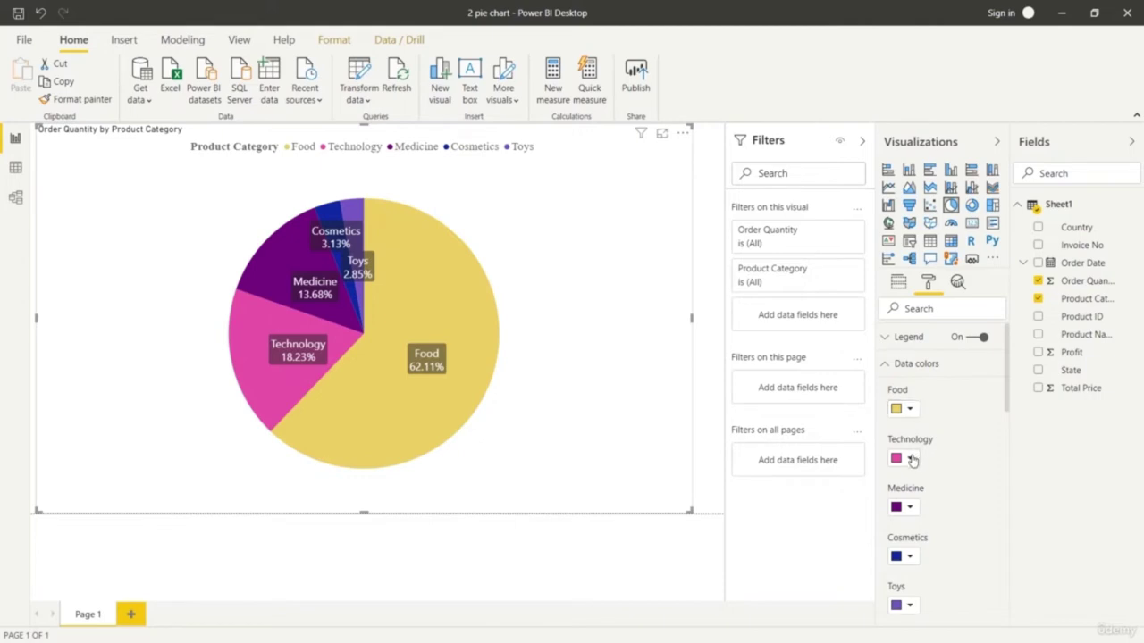
# Try medium blue and light blue for the Technology slice and set its data color to light red.
pyautogui.click(910, 458)
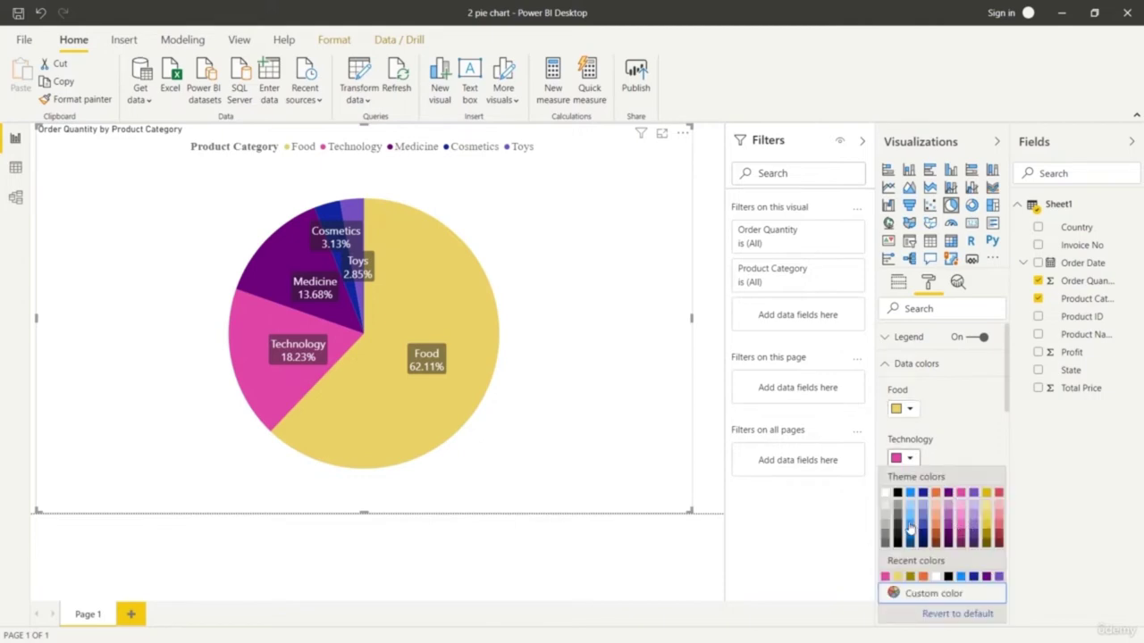
pyautogui.click(923, 527)
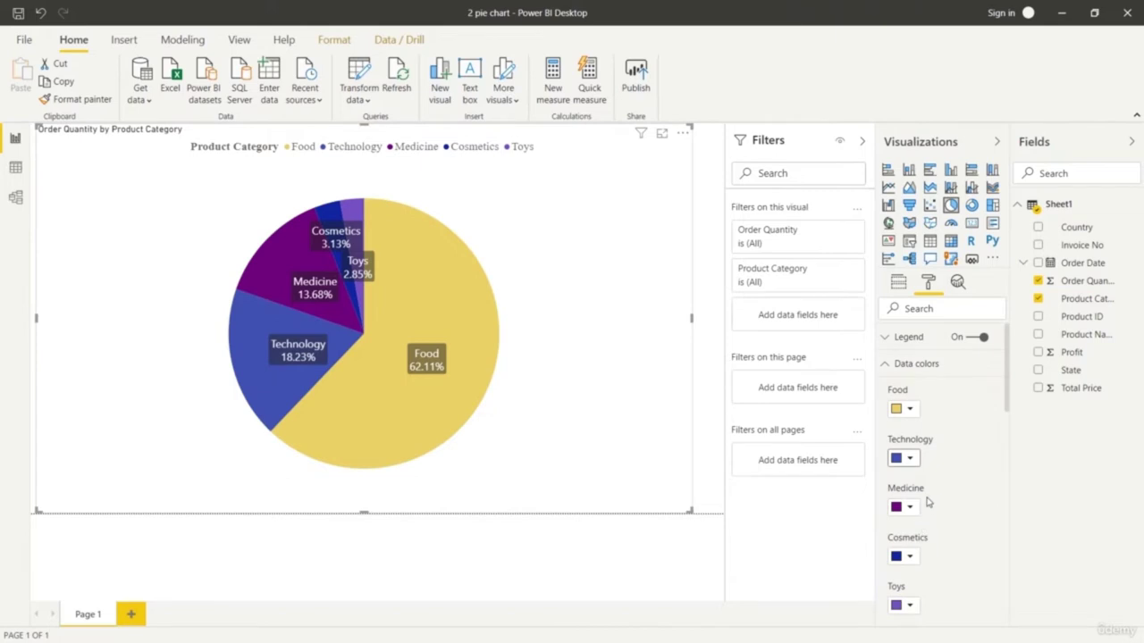
pyautogui.click(910, 459)
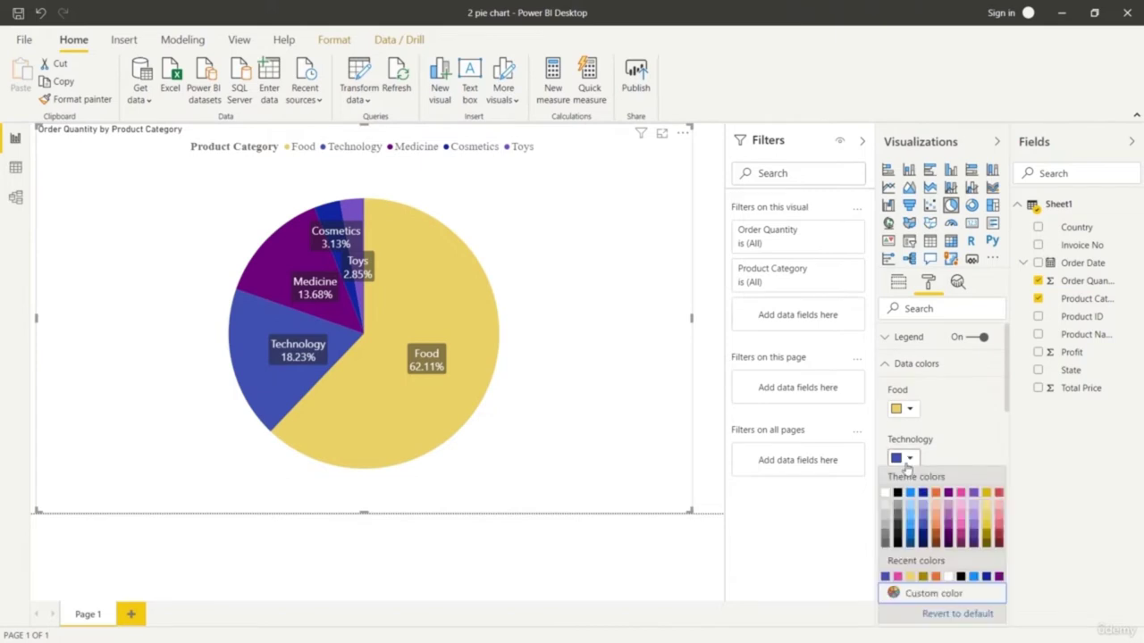
pyautogui.click(911, 523)
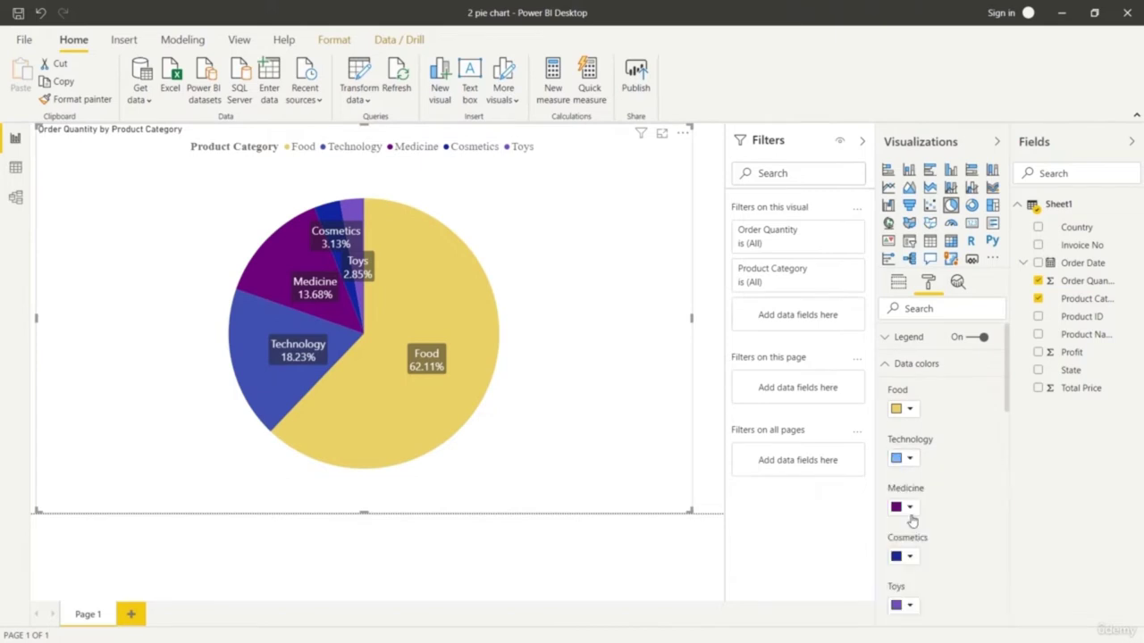
pyautogui.click(909, 459)
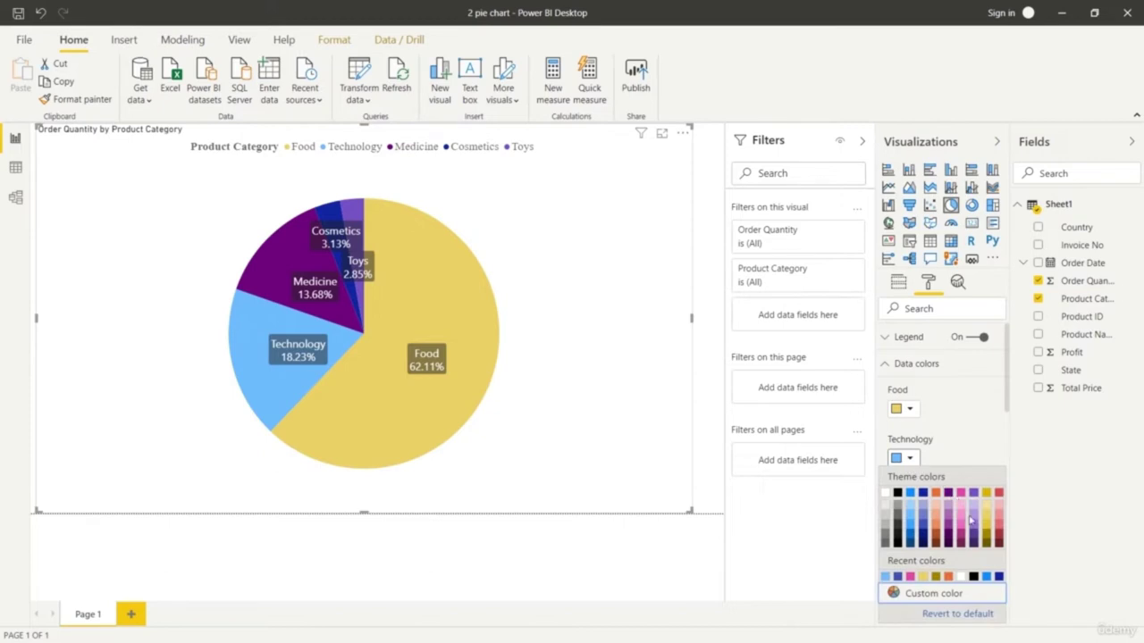
pyautogui.click(999, 520)
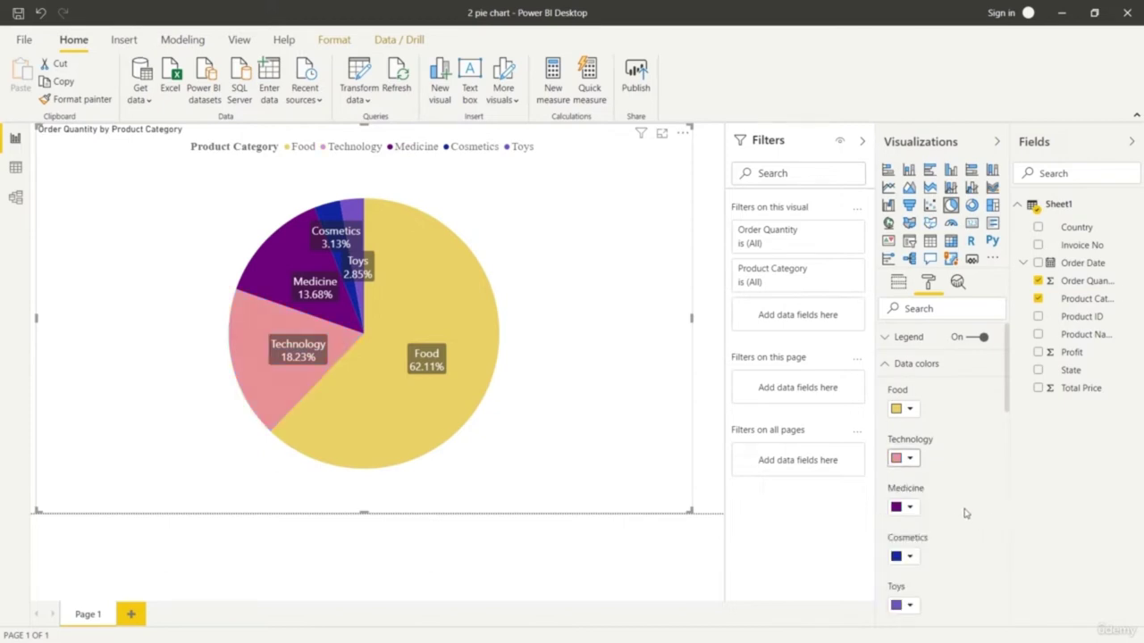
# Try the custom bright green 33FF69 for the Medicine slice and set its data color to a custom light green.
pyautogui.click(910, 507)
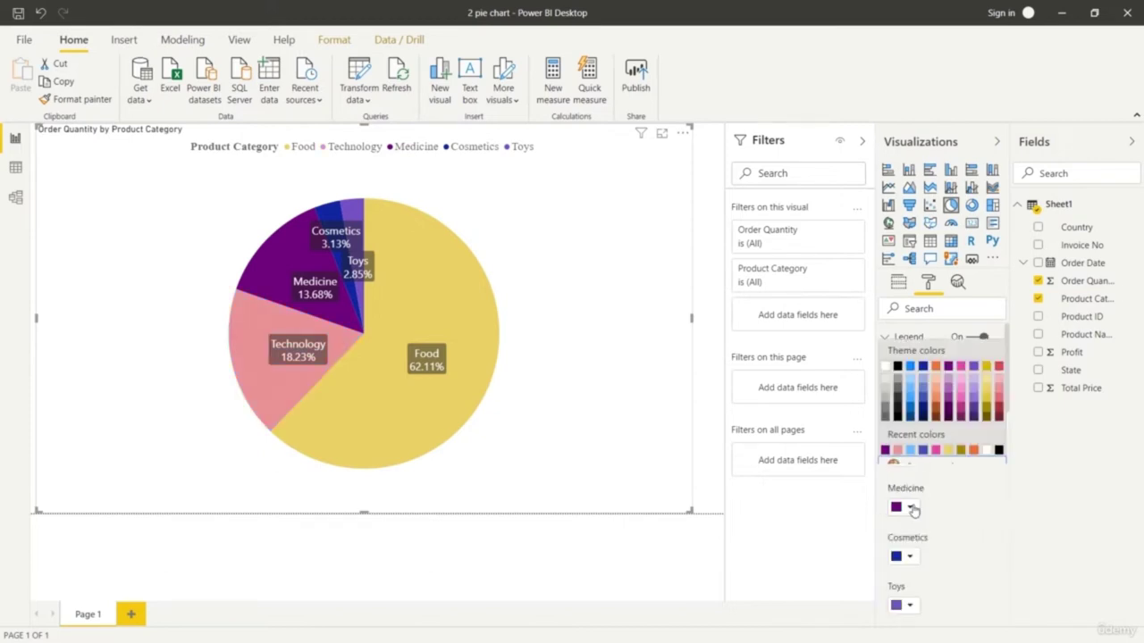
pyautogui.click(932, 467)
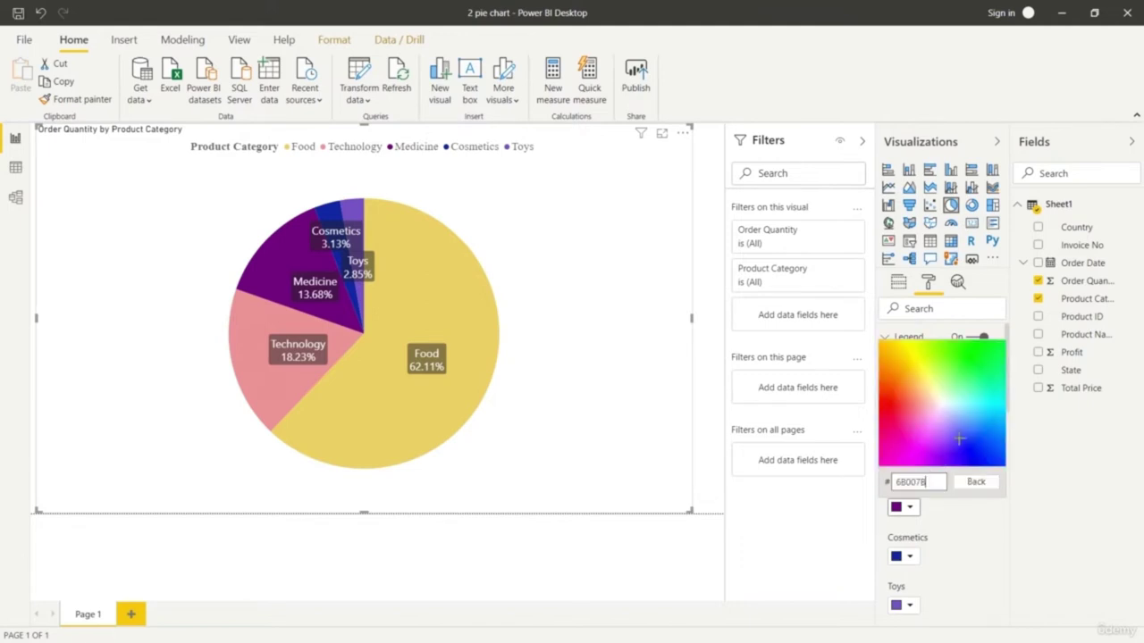
pyautogui.click(972, 373)
pyautogui.click(977, 369)
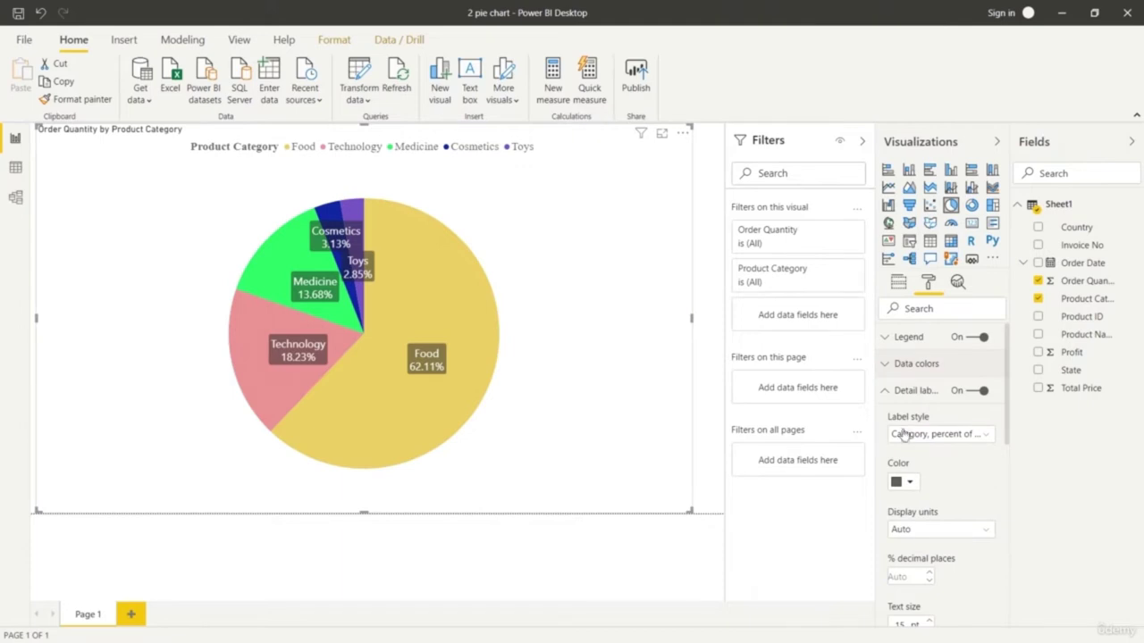
pyautogui.click(888, 371)
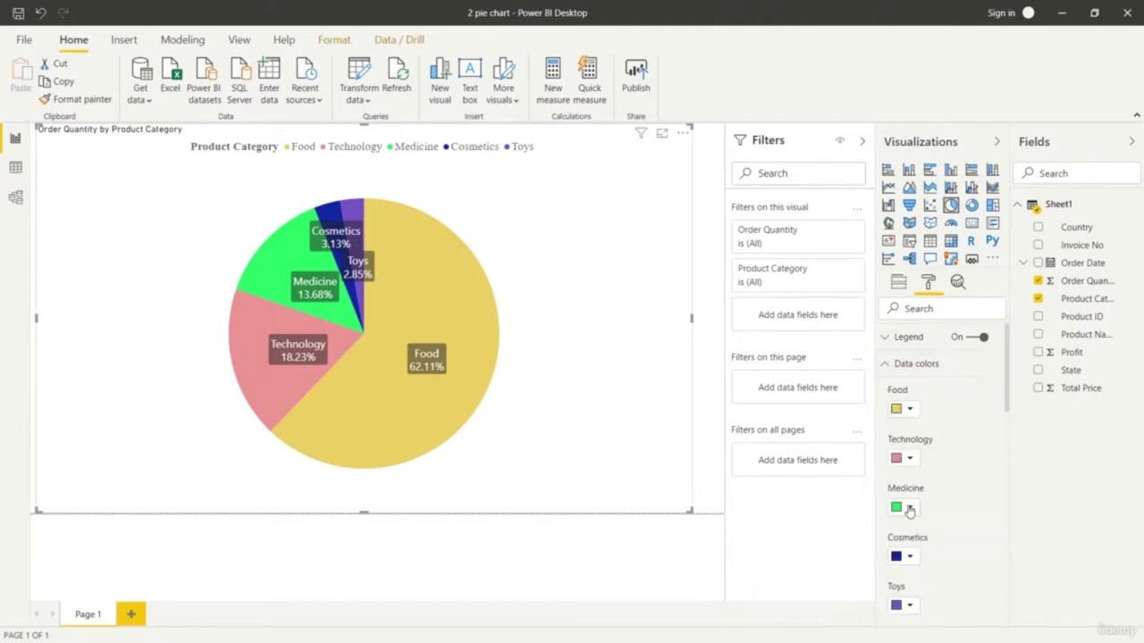
pyautogui.click(904, 507)
pyautogui.click(915, 467)
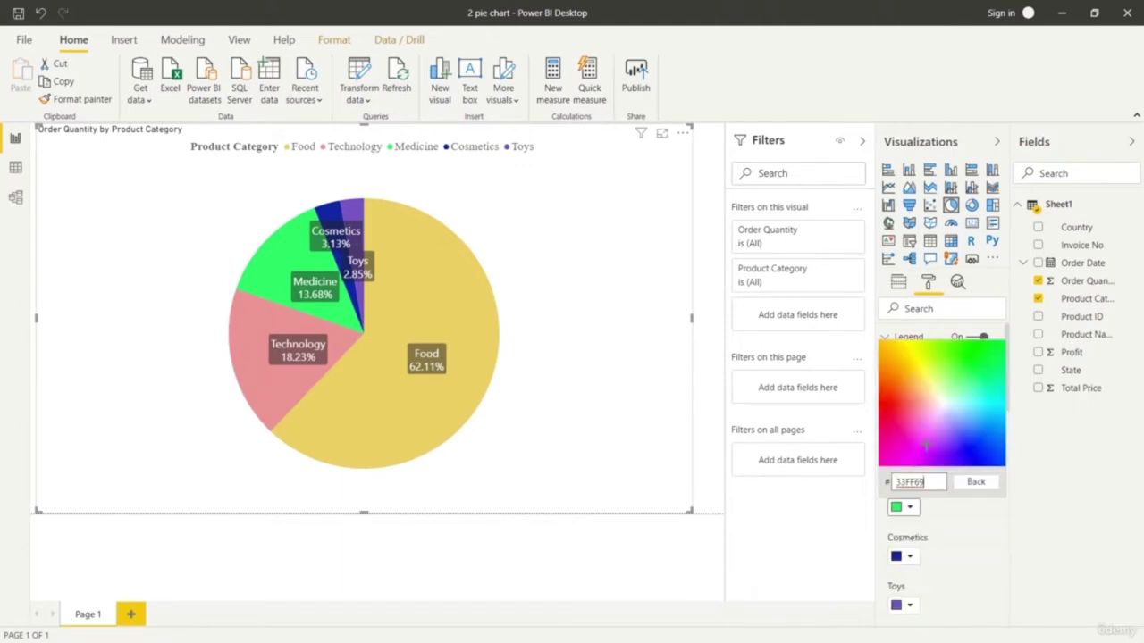
pyautogui.click(945, 385)
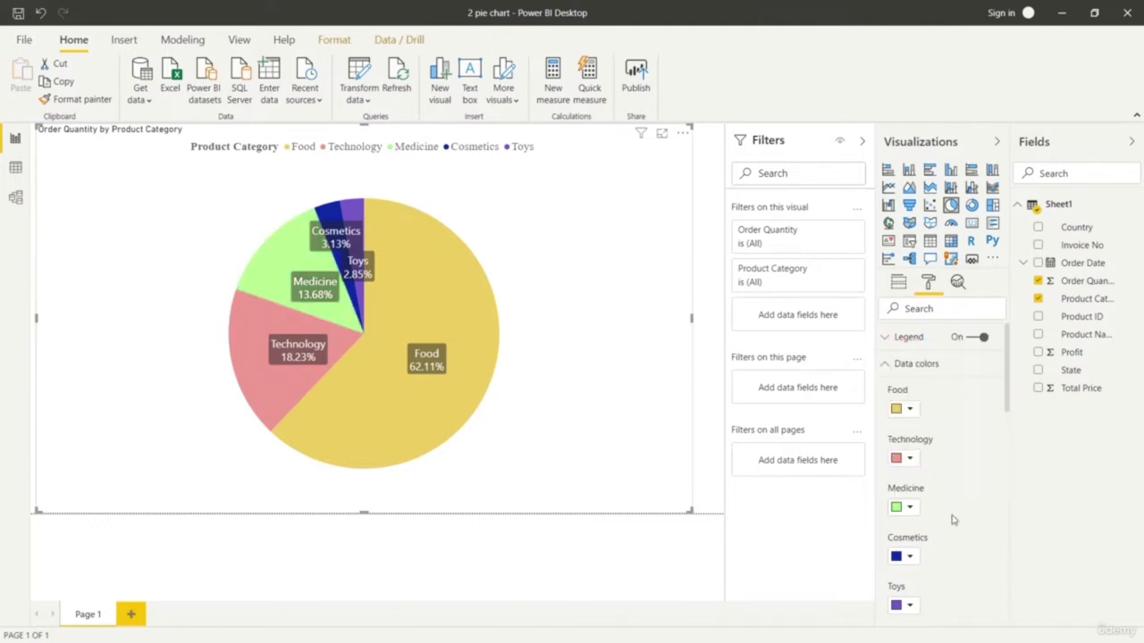
# Try purple for the Cosmetics slice and set its data color to light orange.
pyautogui.click(910, 558)
pyautogui.click(947, 450)
pyautogui.click(910, 557)
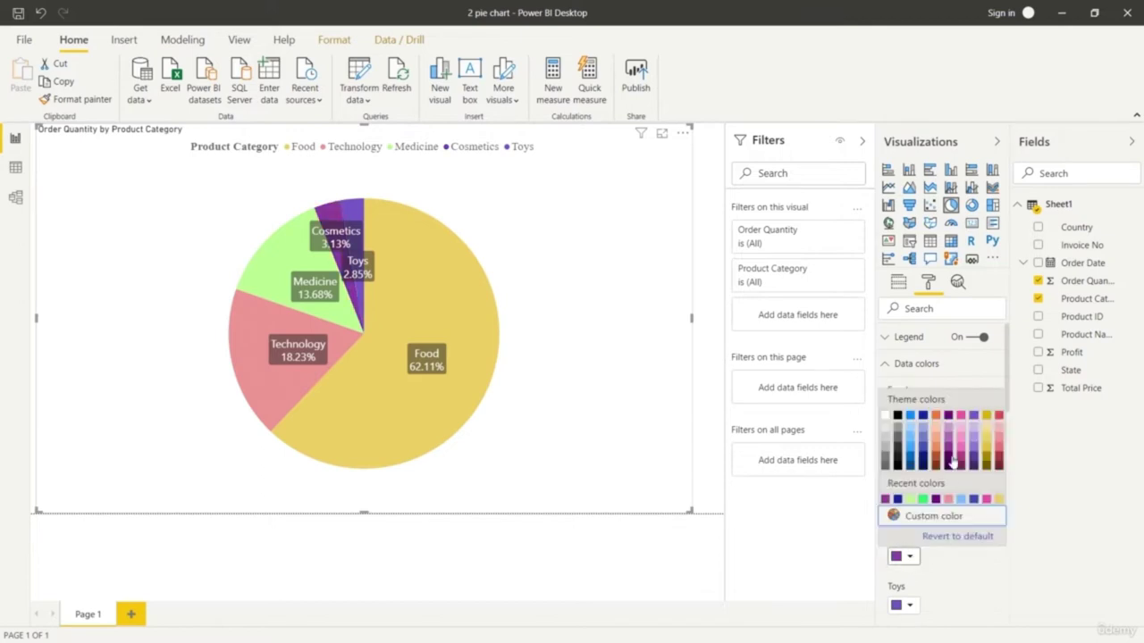
pyautogui.click(937, 442)
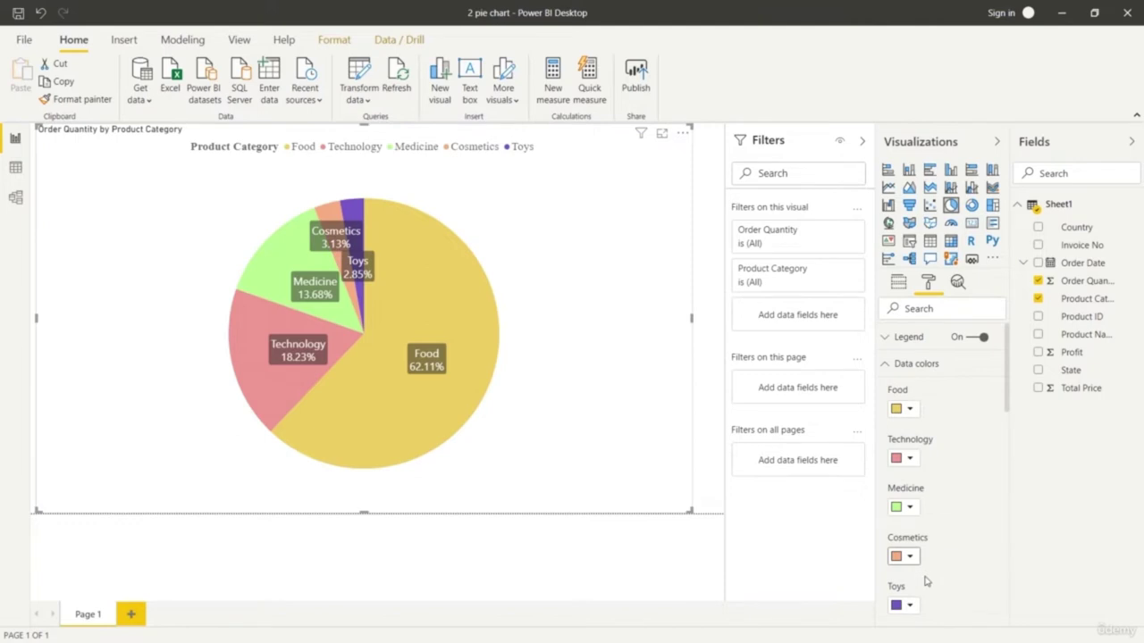
# Try light pink, a stronger pink and light red for the Toys slice and set its data color to dark gray.
pyautogui.click(910, 606)
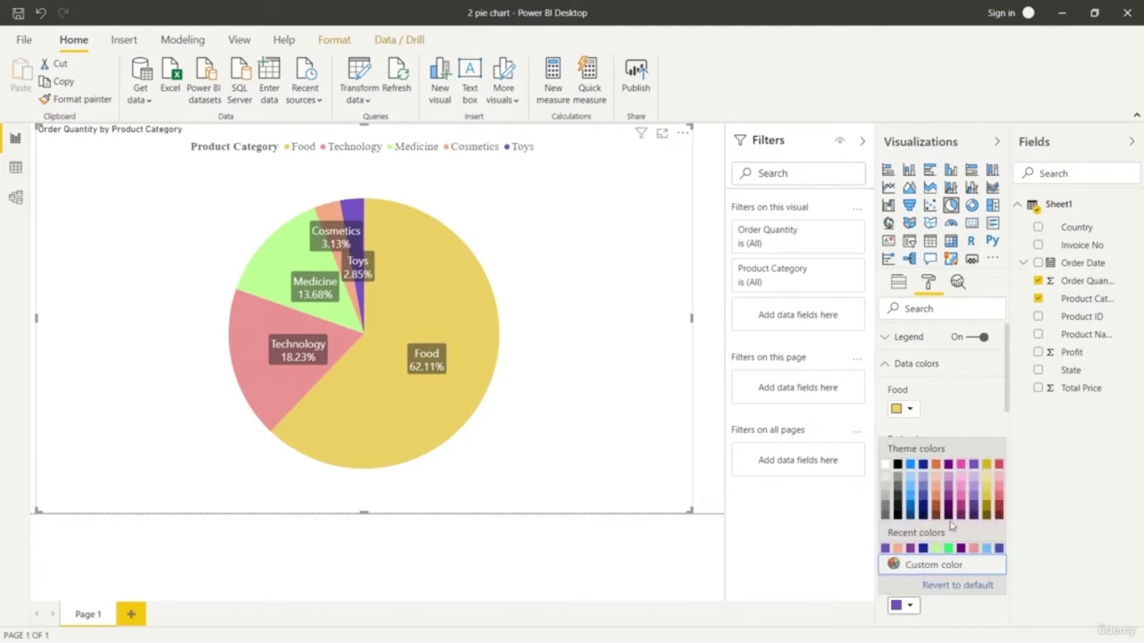
pyautogui.click(960, 494)
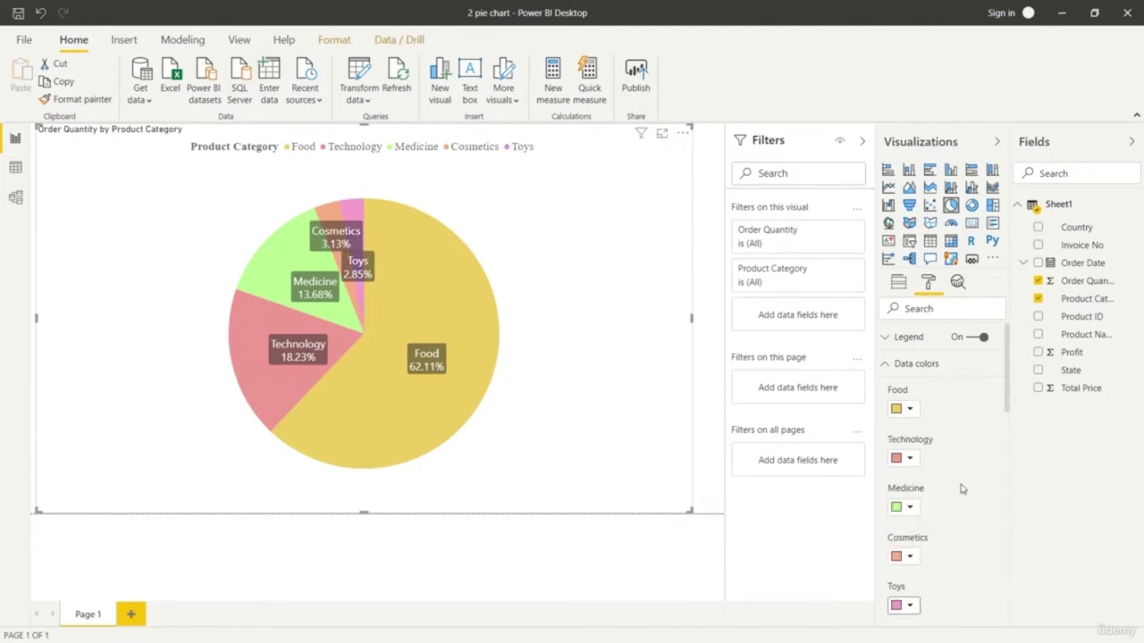
pyautogui.click(910, 606)
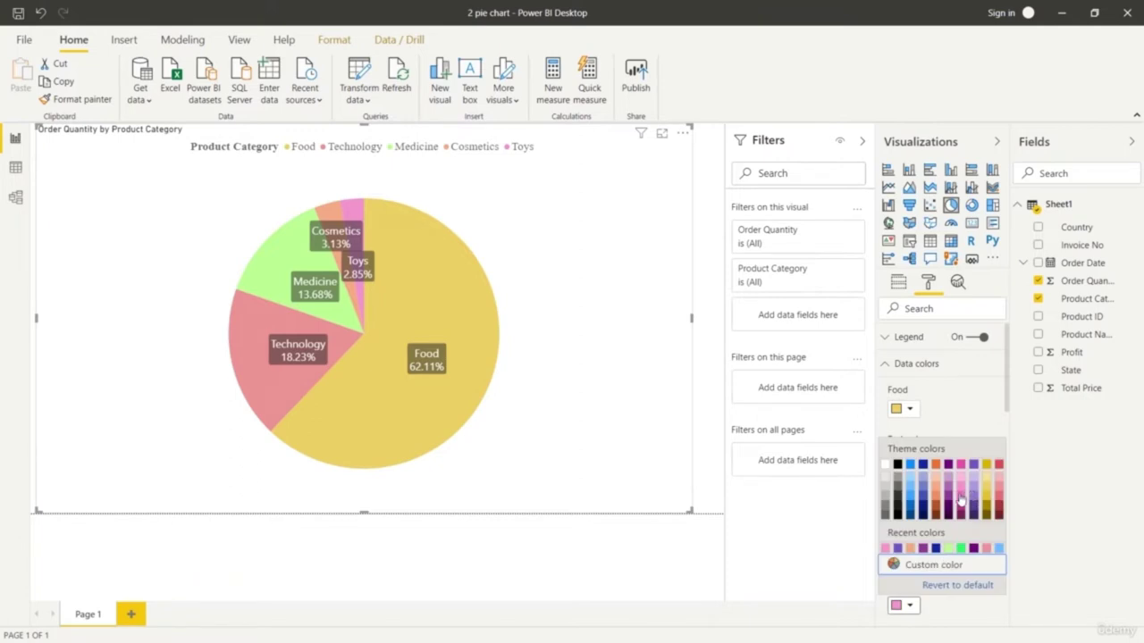
pyautogui.click(961, 503)
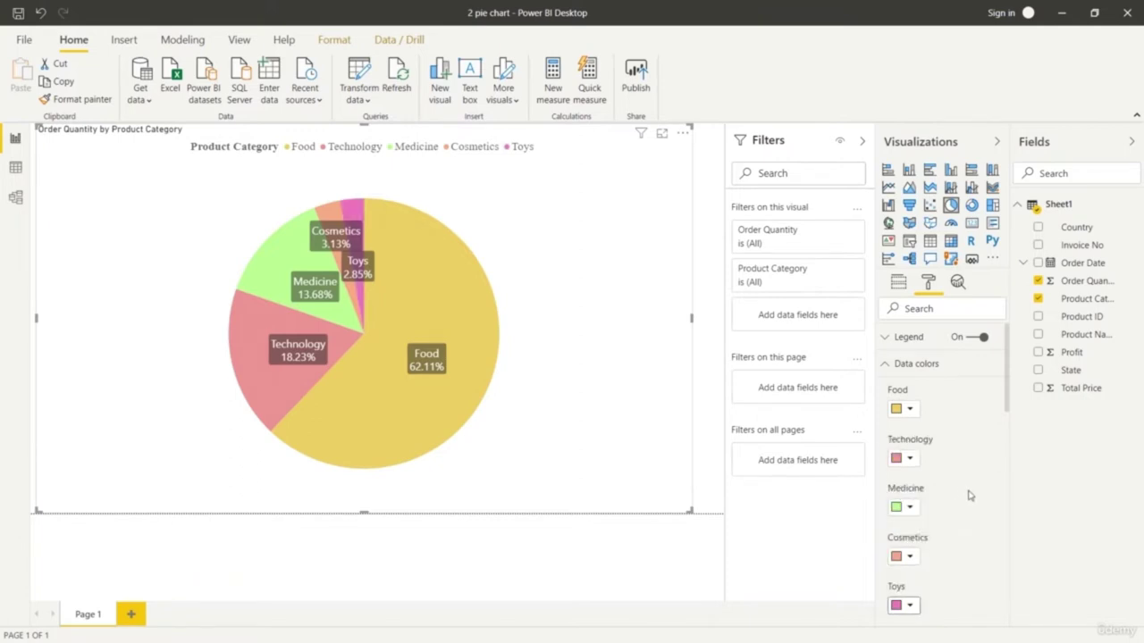
pyautogui.click(910, 605)
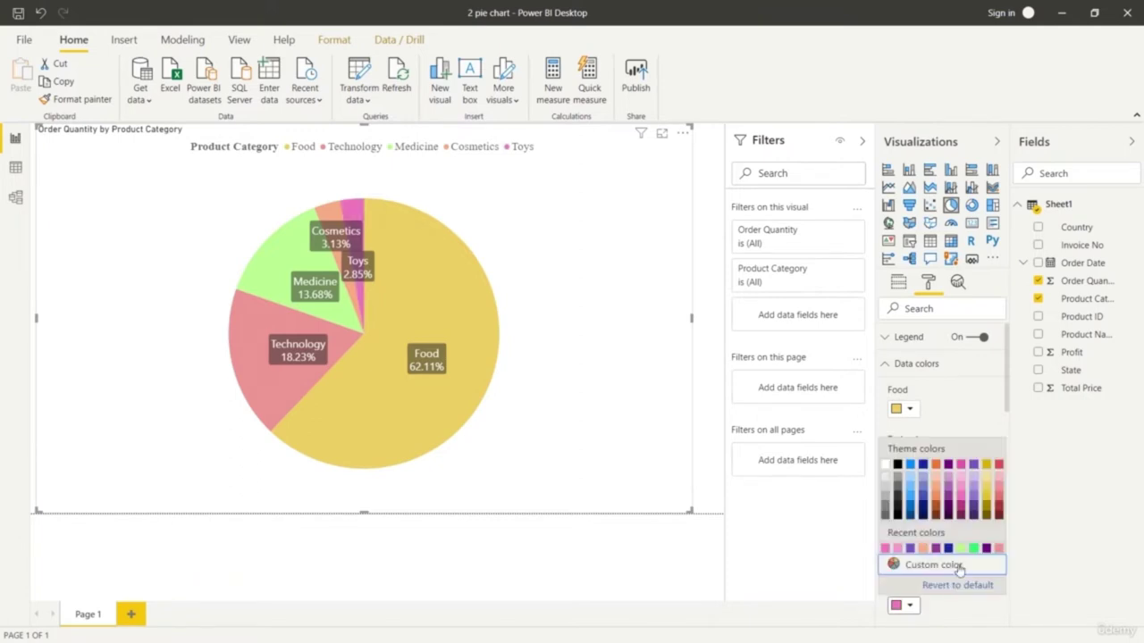
pyautogui.click(999, 490)
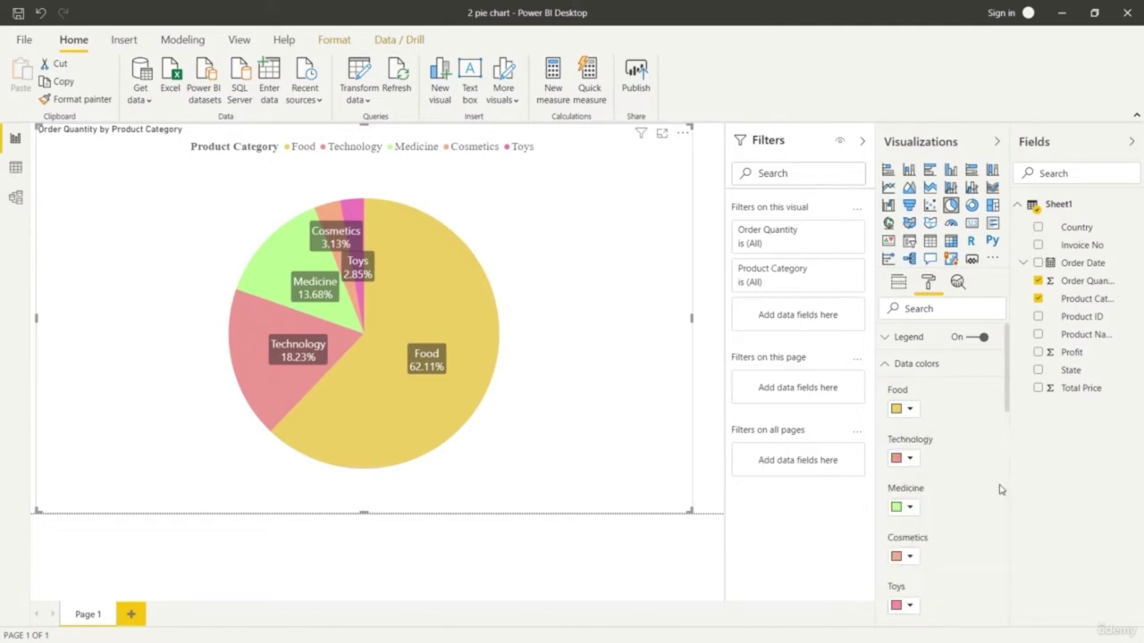
pyautogui.click(911, 608)
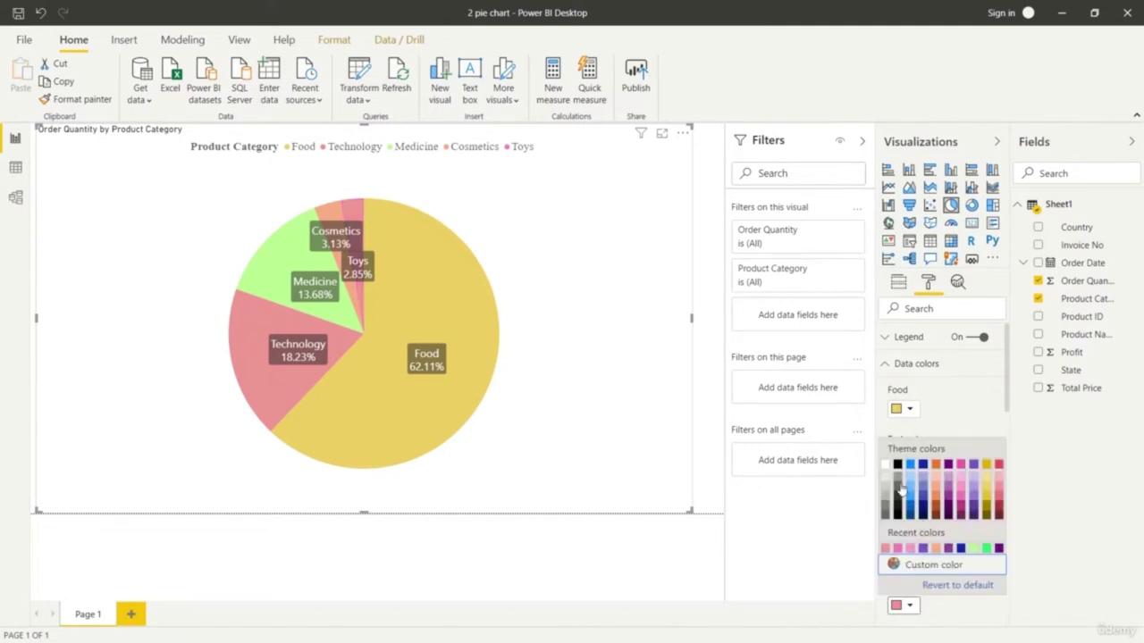
pyautogui.click(898, 491)
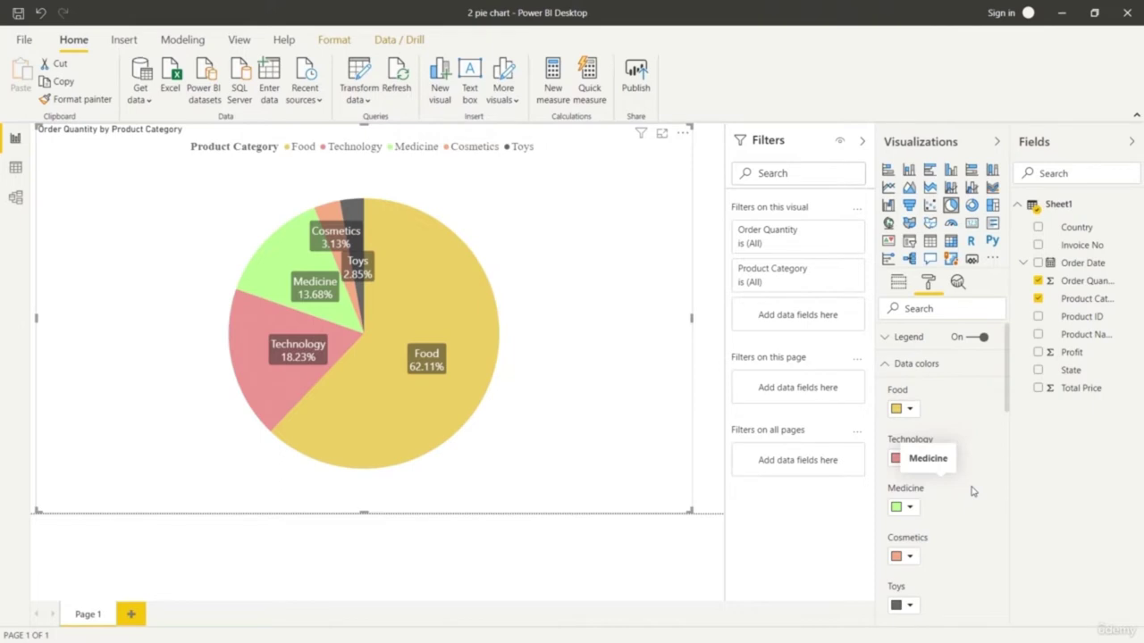
# Set the Technology slice to a deeper red, then try a custom bright yellow for Food and set it to a custom golden yellow.
pyautogui.click(908, 460)
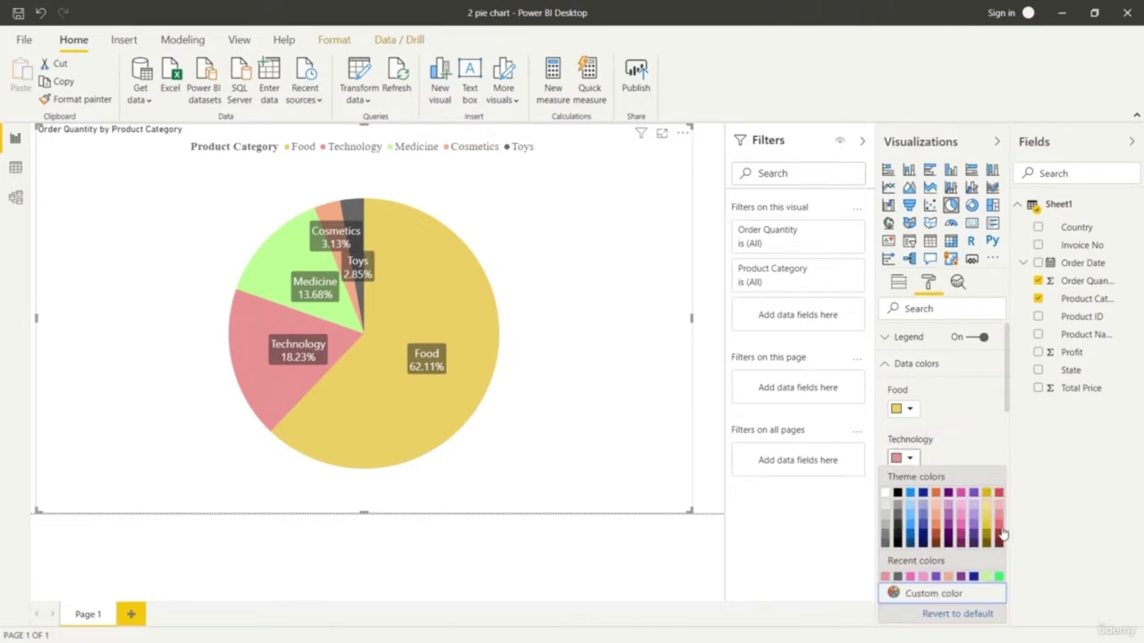
pyautogui.click(1000, 530)
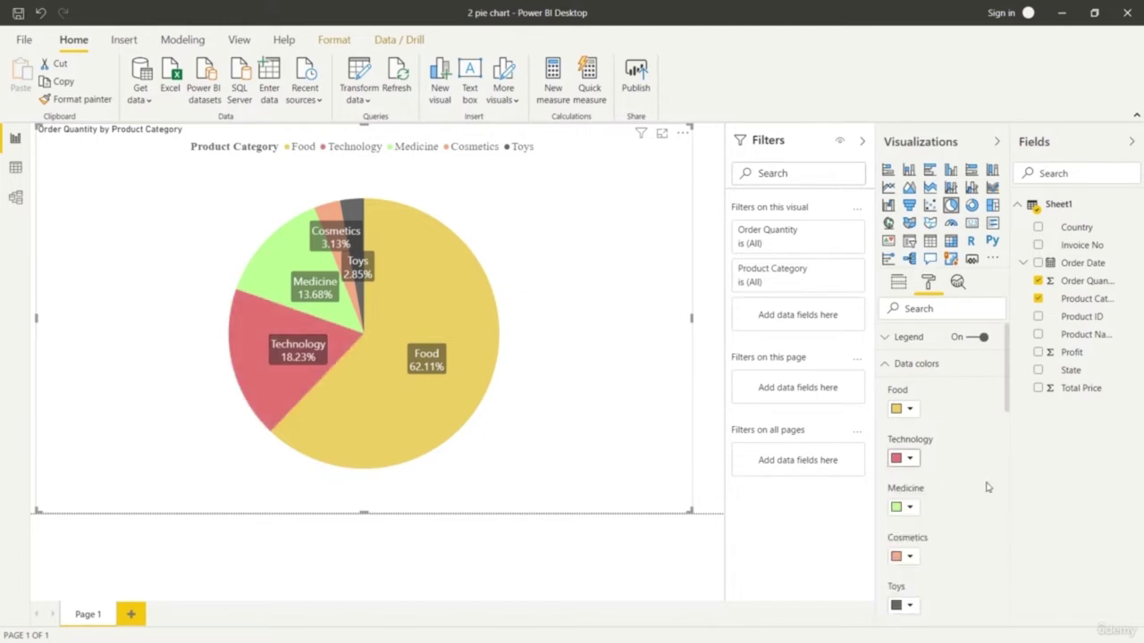
pyautogui.click(909, 409)
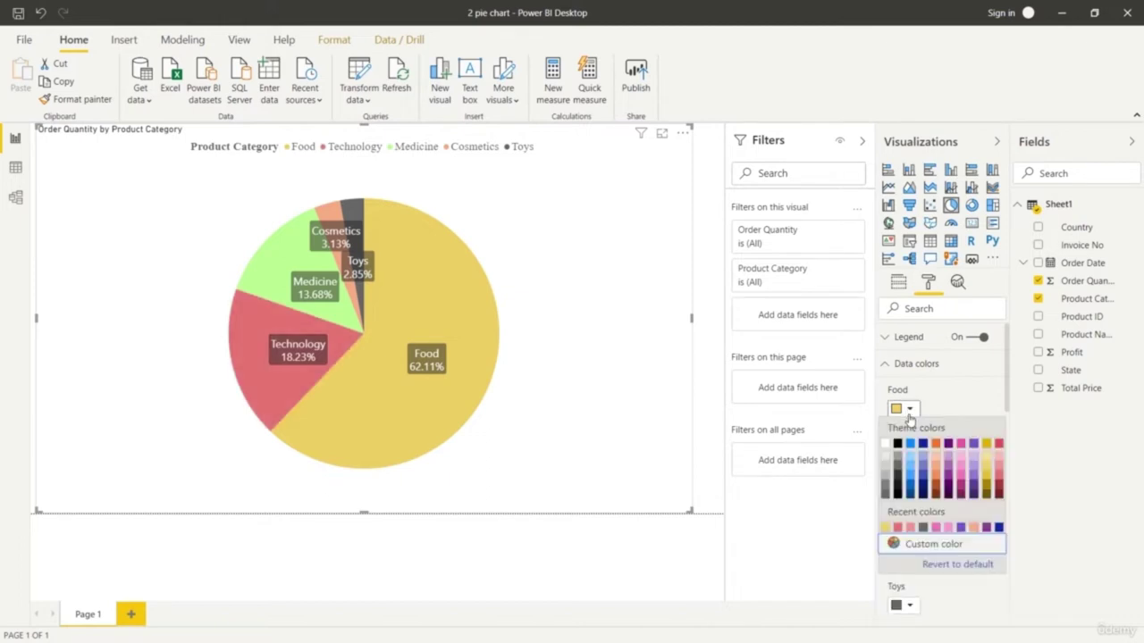
pyautogui.click(925, 546)
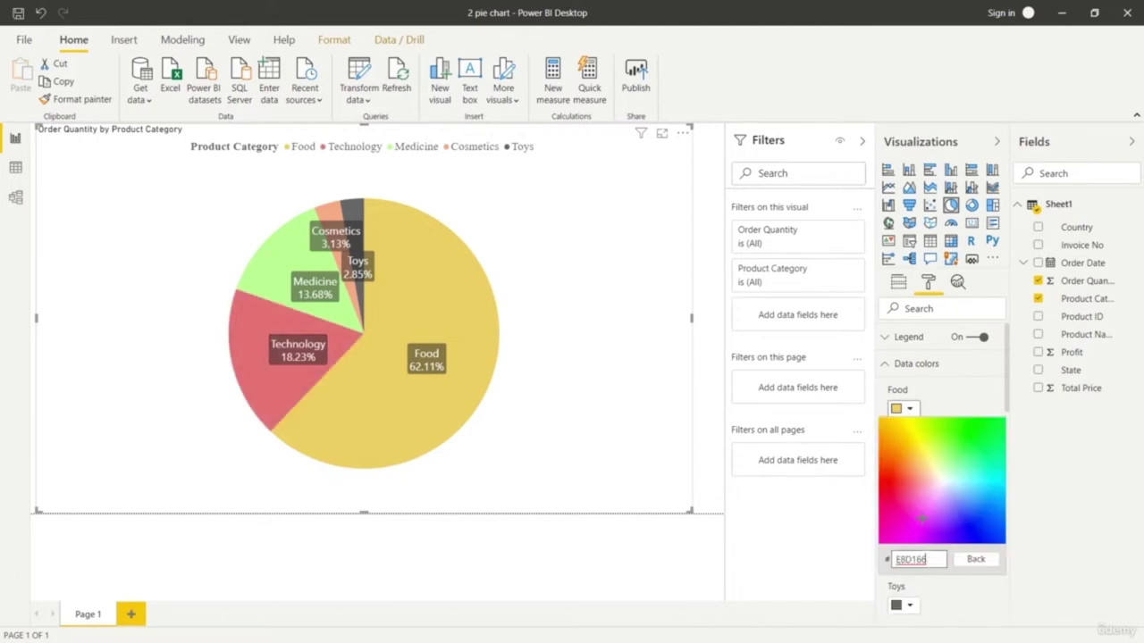
pyautogui.click(903, 429)
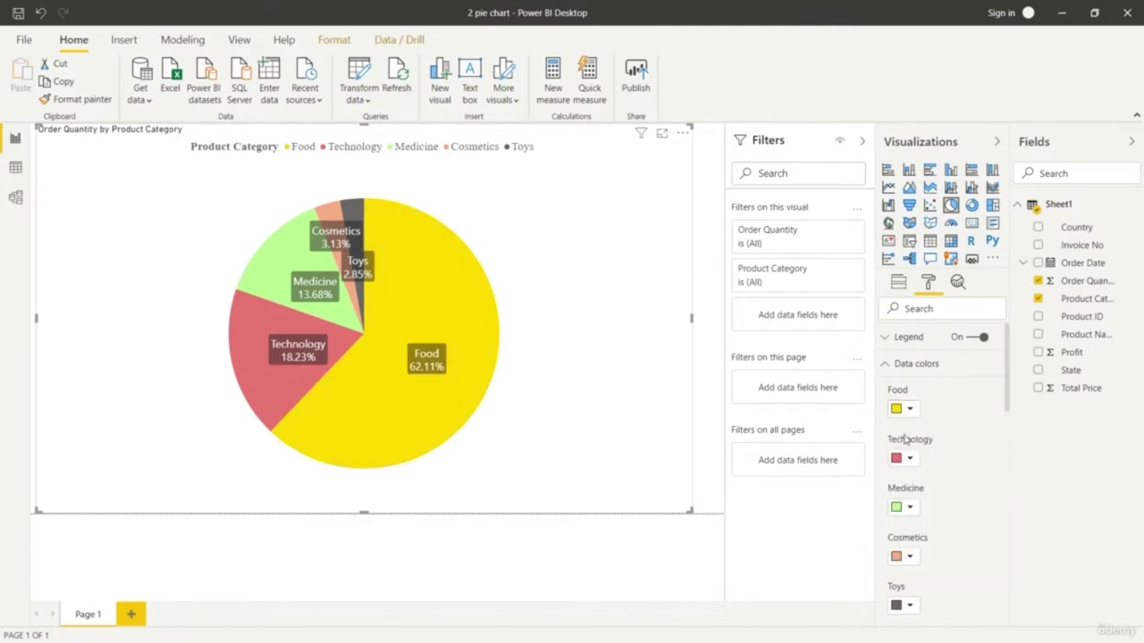
pyautogui.click(909, 409)
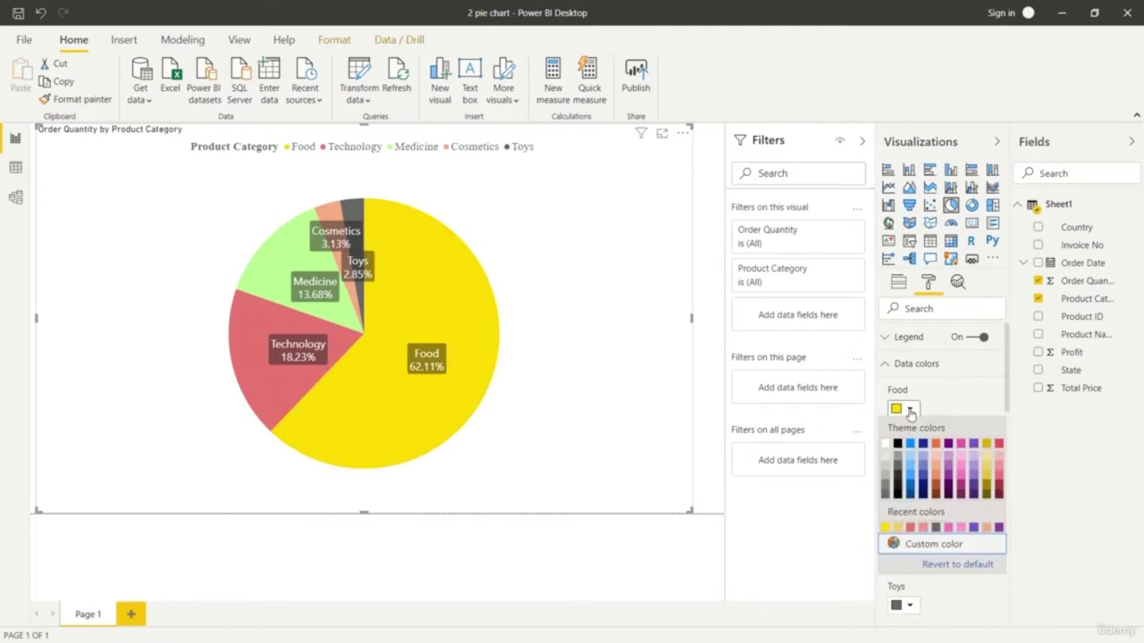
pyautogui.click(932, 547)
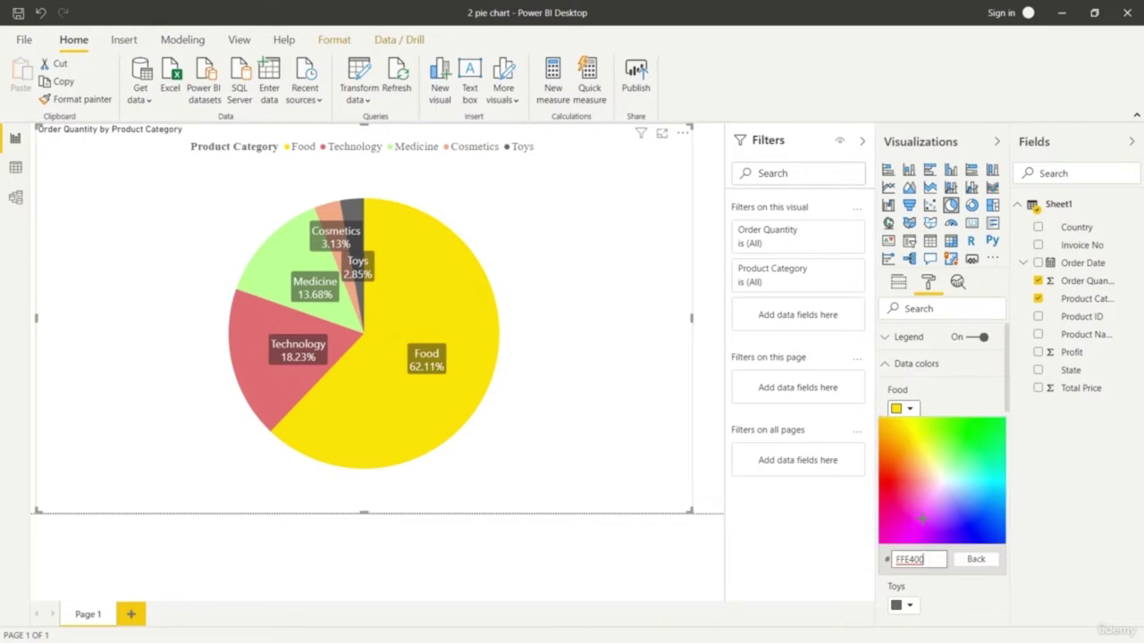
pyautogui.click(907, 440)
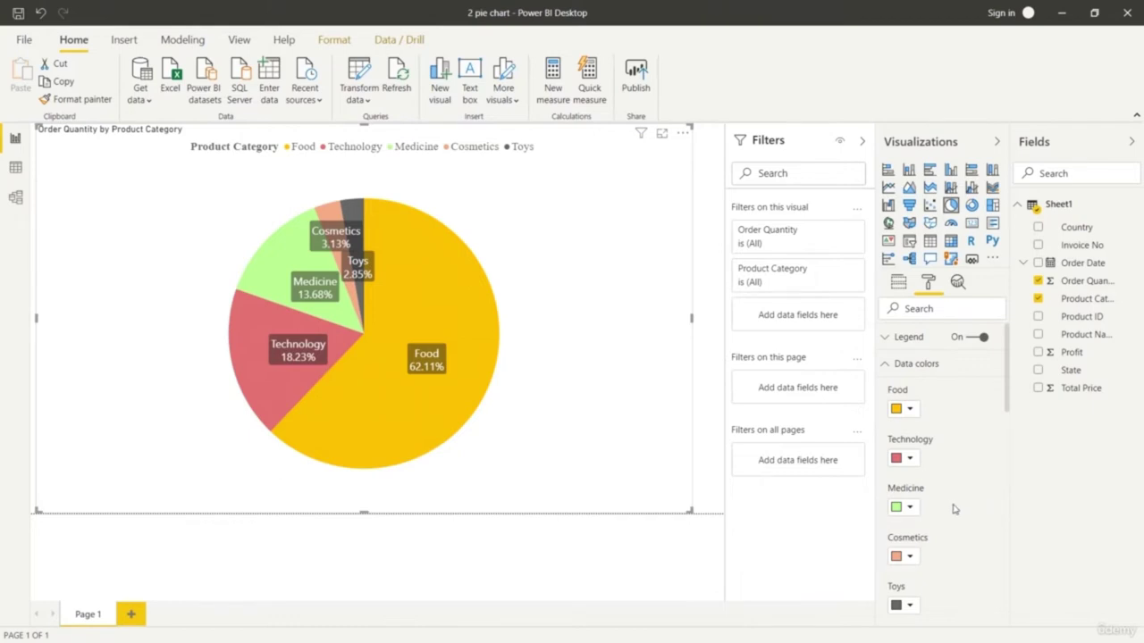
# Increase the text size of the pie chart's title to 30 pt.
pyautogui.scroll(-2, 954, 510)
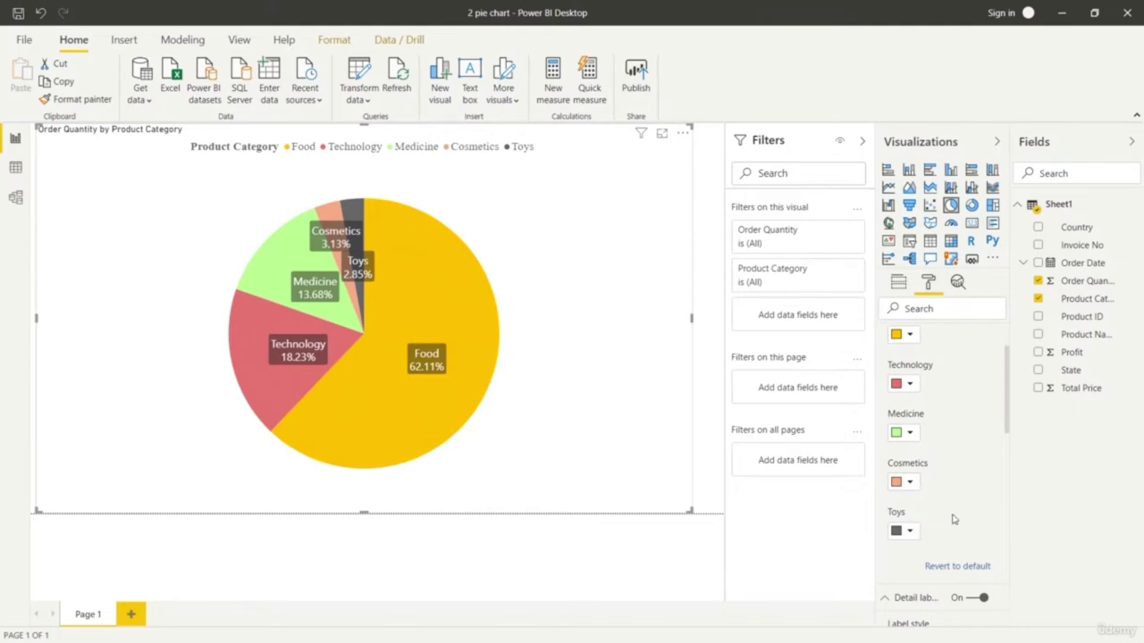
pyautogui.scroll(-10, 951, 523)
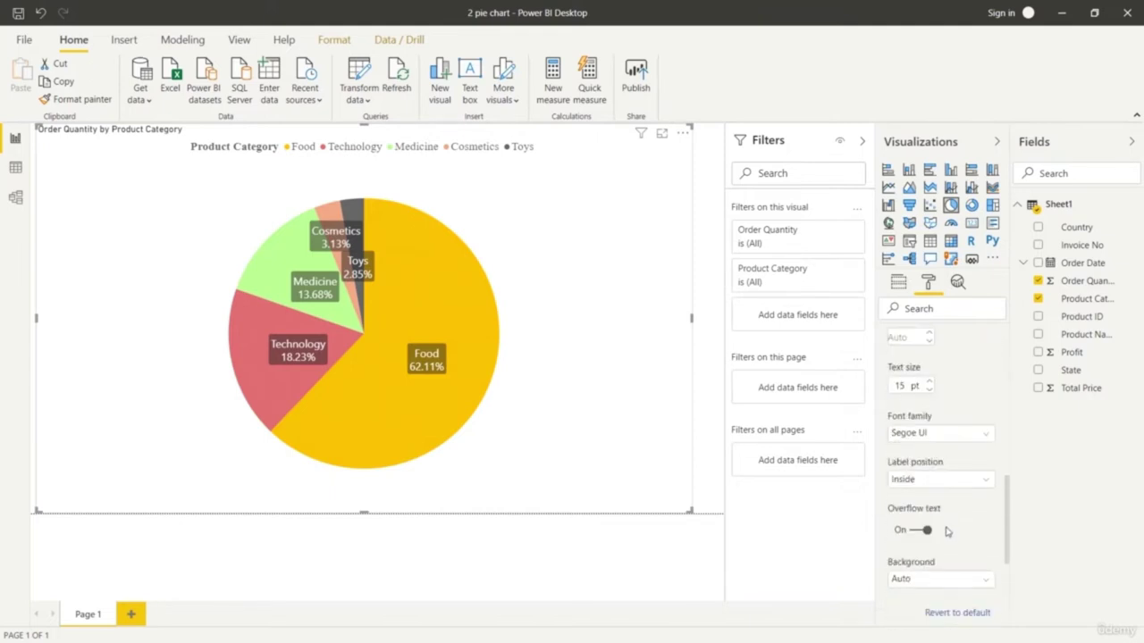
pyautogui.scroll(-4, 949, 533)
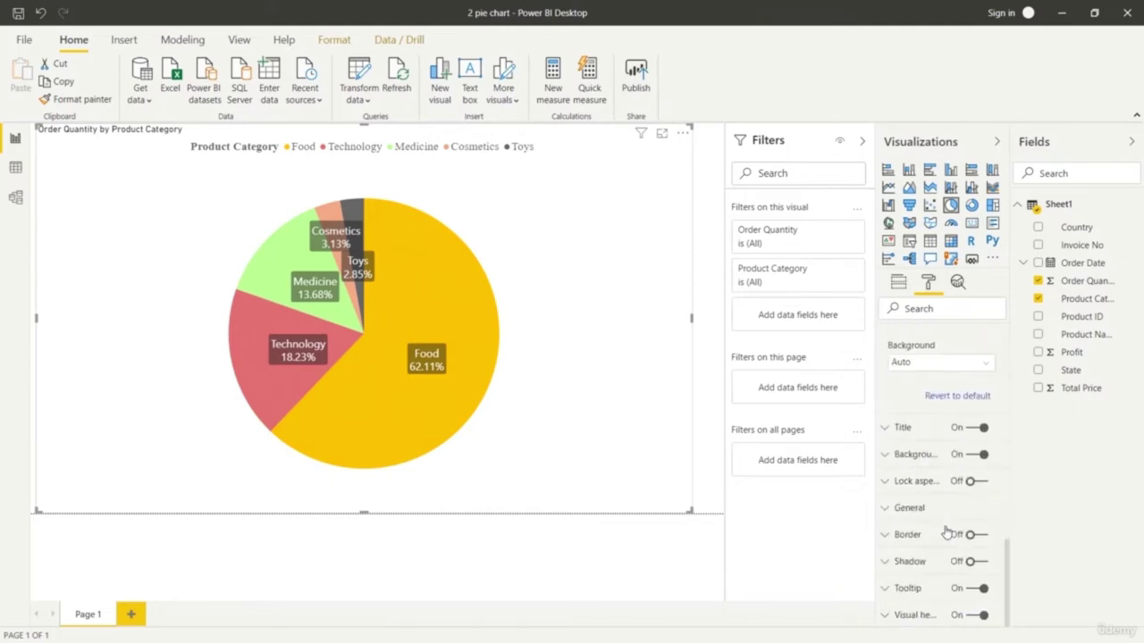
pyautogui.click(884, 455)
pyautogui.click(885, 455)
pyautogui.click(885, 428)
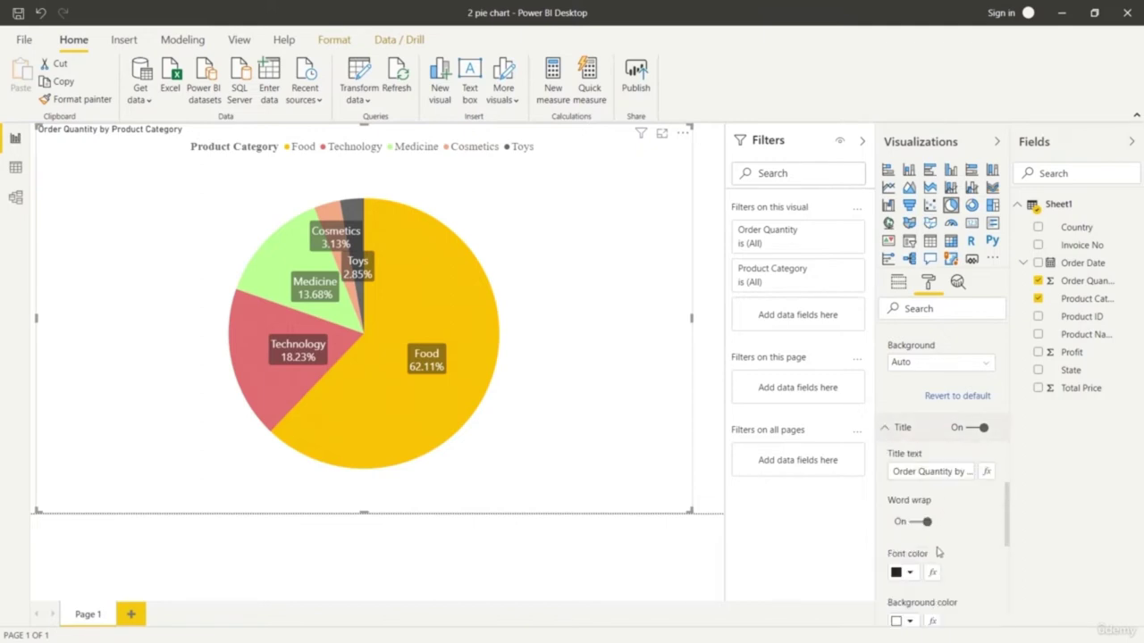
pyautogui.scroll(-5, 938, 552)
pyautogui.click(928, 492)
pyautogui.click(928, 492)
pyautogui.click(929, 493)
pyautogui.click(928, 493)
pyautogui.click(928, 492)
pyautogui.click(929, 493)
pyautogui.click(929, 493)
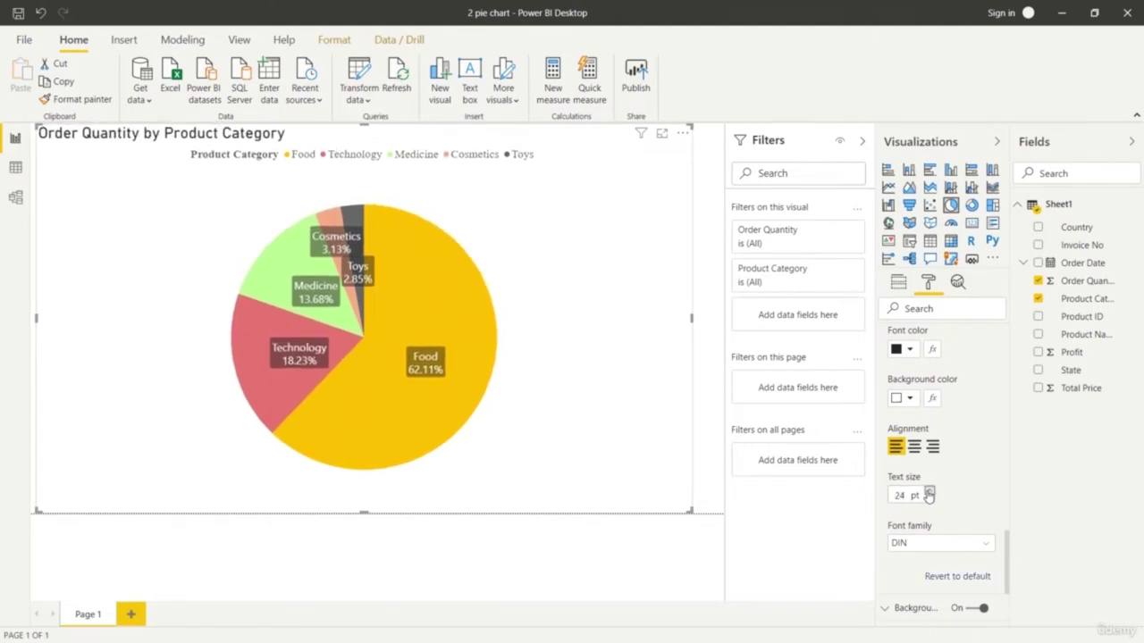
pyautogui.click(929, 493)
pyautogui.click(928, 493)
pyautogui.click(929, 492)
pyautogui.click(928, 492)
pyautogui.click(928, 493)
pyautogui.click(928, 492)
# Center the pie chart's title and enlarge its text to 36 pt.
pyautogui.click(913, 446)
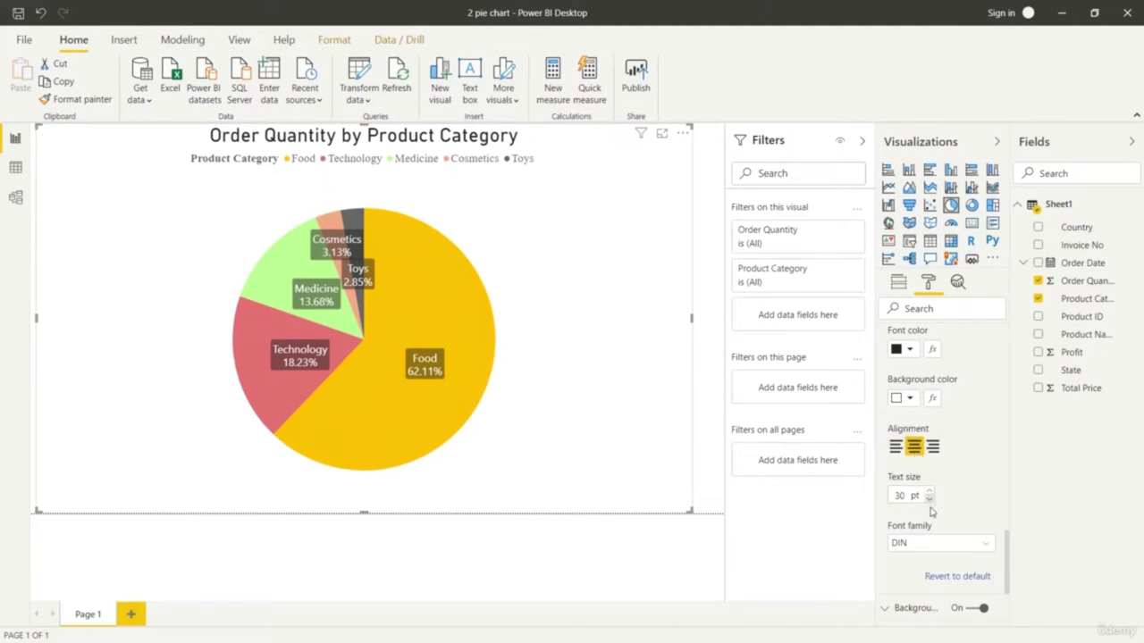
pyautogui.click(928, 493)
pyautogui.click(929, 492)
pyautogui.click(928, 492)
pyautogui.click(928, 493)
pyautogui.click(928, 493)
pyautogui.click(928, 492)
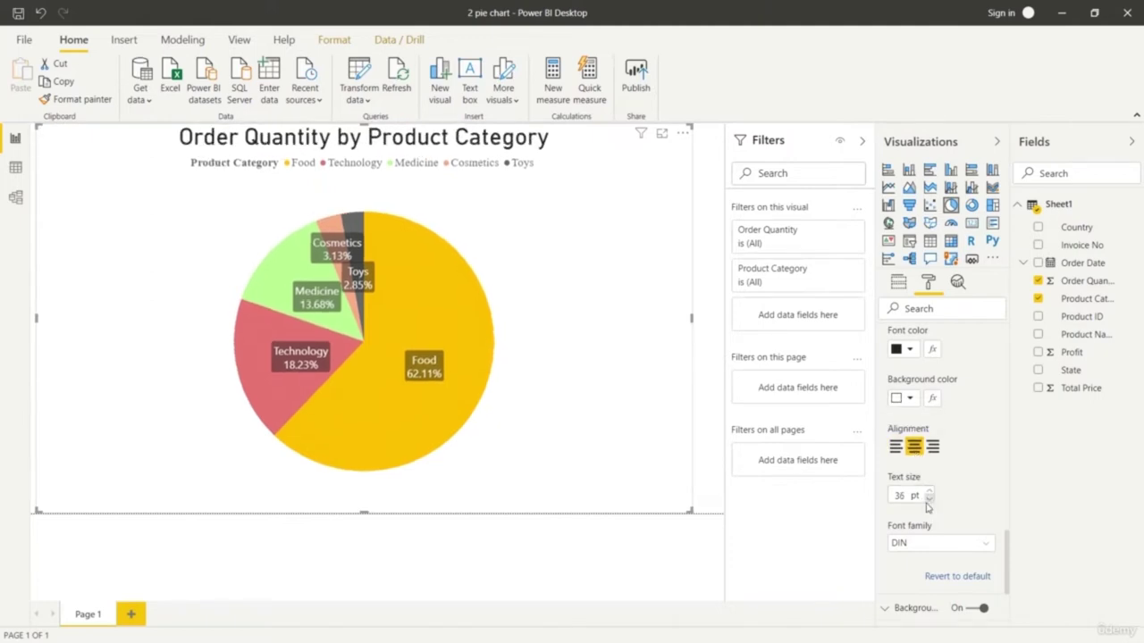
# Try the blue-bar theme and the navy theme with a wave background, and apply the dark gray theme to the report.
pyautogui.scroll(10, 947, 510)
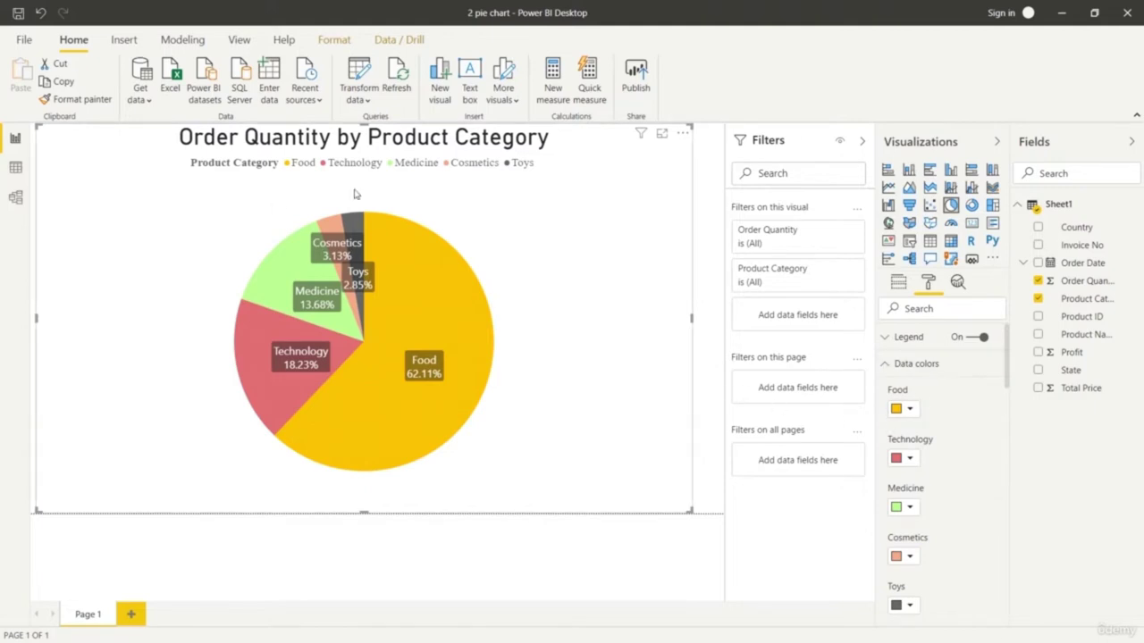
pyautogui.click(240, 41)
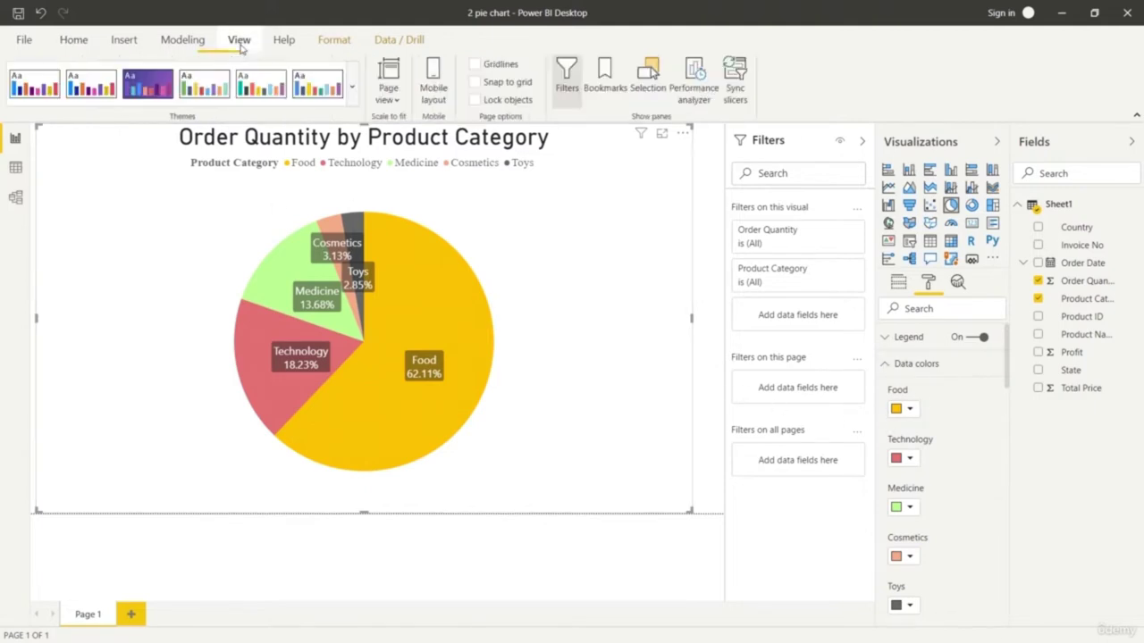
pyautogui.click(352, 87)
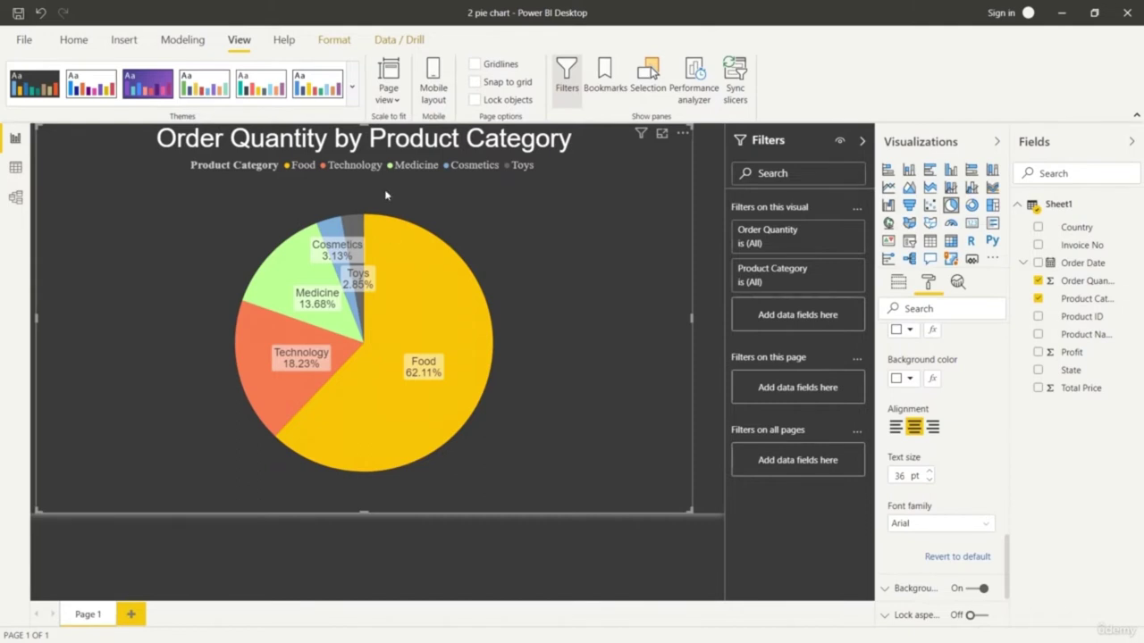
pyautogui.click(352, 87)
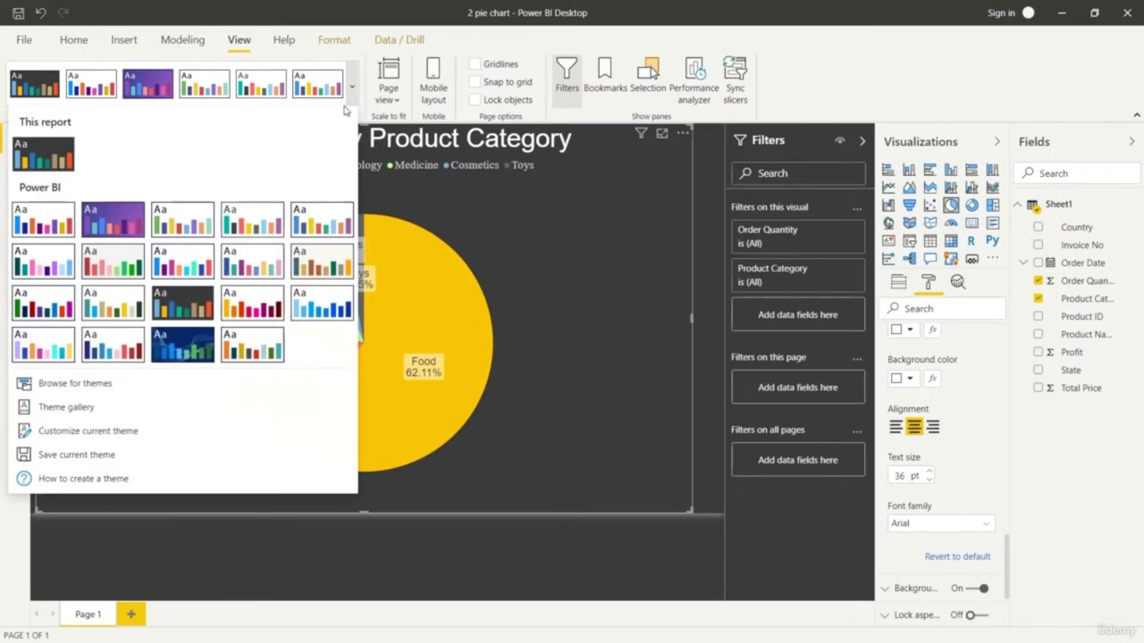
pyautogui.click(190, 353)
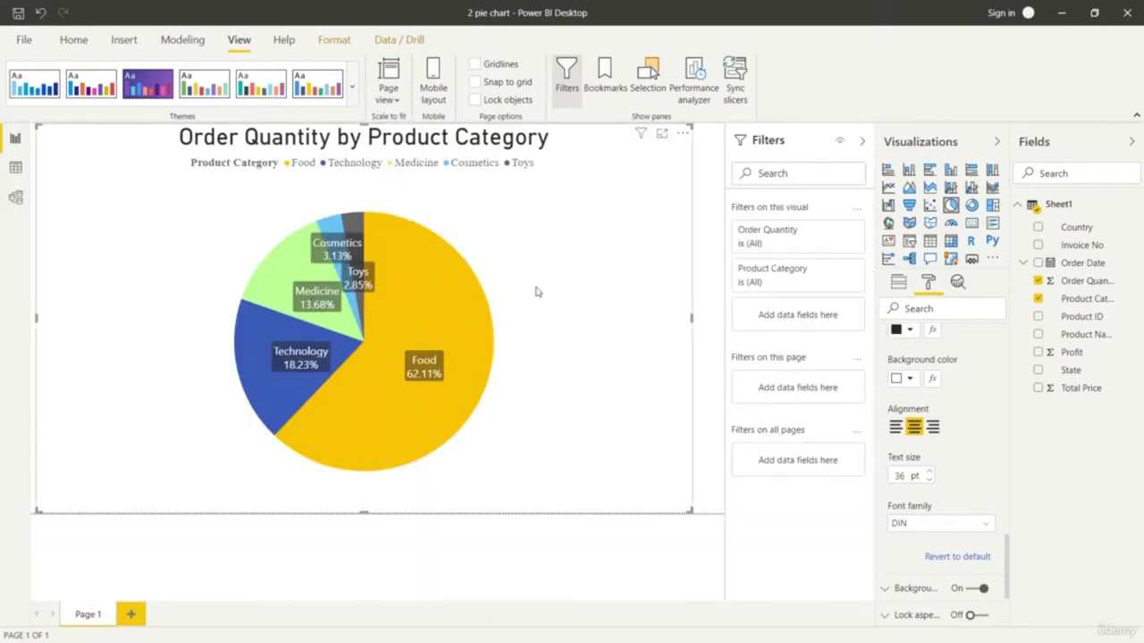
pyautogui.click(353, 84)
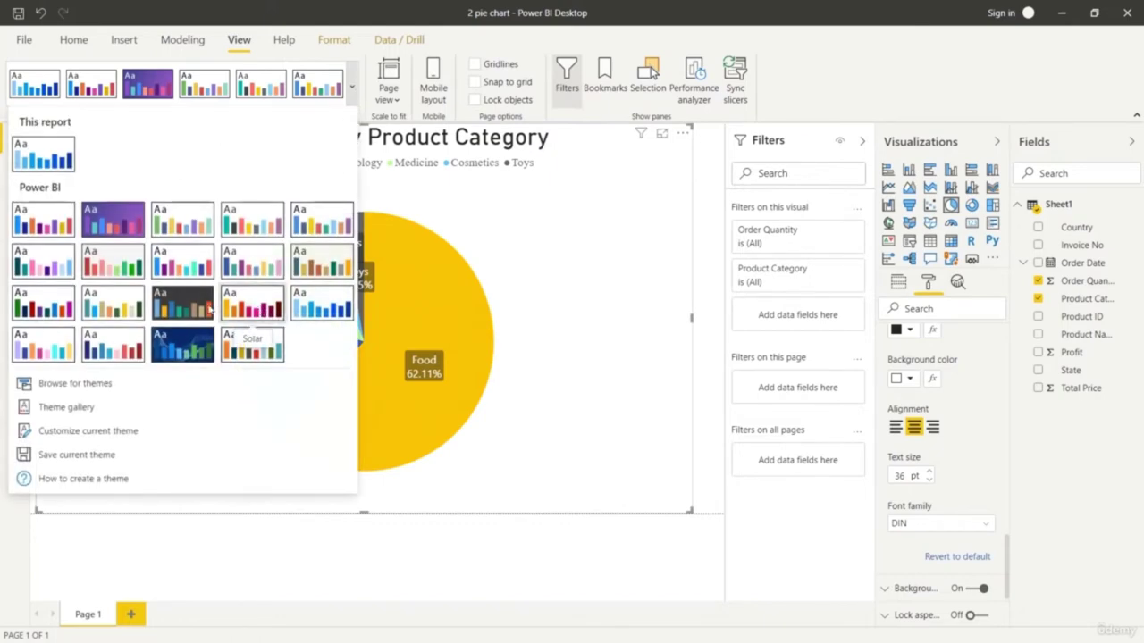
pyautogui.click(184, 343)
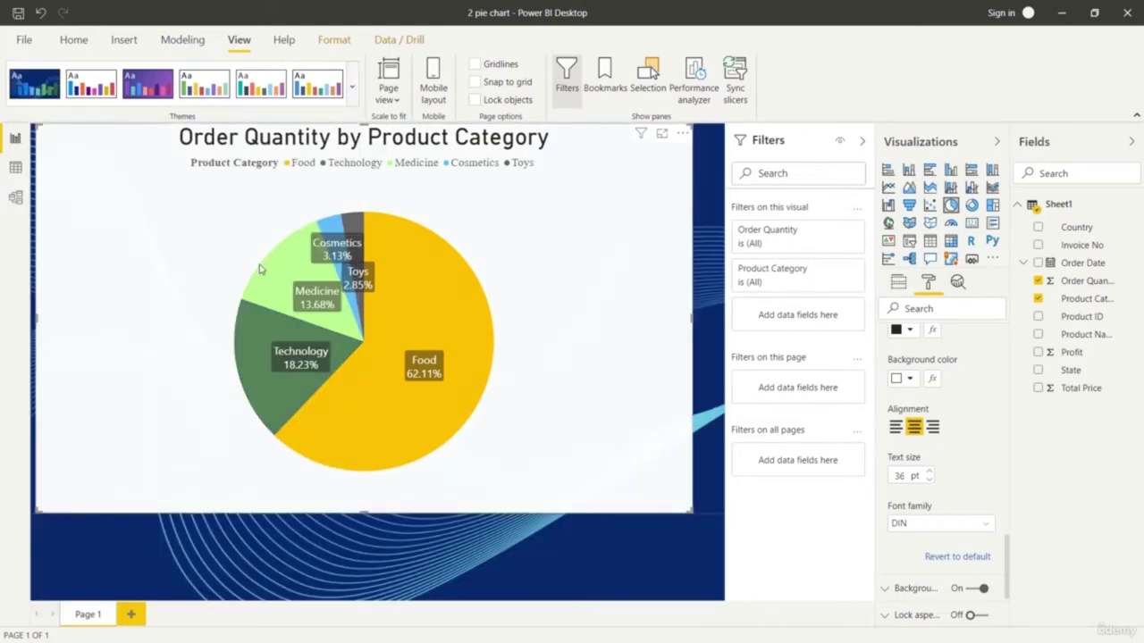
pyautogui.click(352, 87)
pyautogui.click(175, 307)
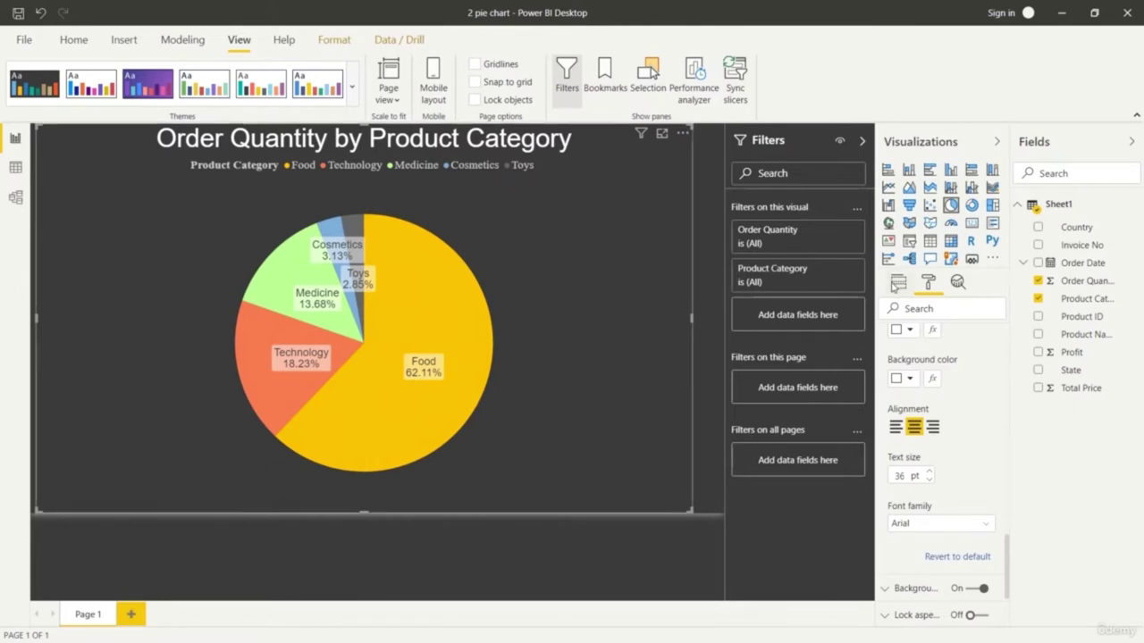
# Add an empty donut chart to the Pie chart page, enlarge it and move it off the pie chart's legend to the pie's right side.
pyautogui.click(896, 282)
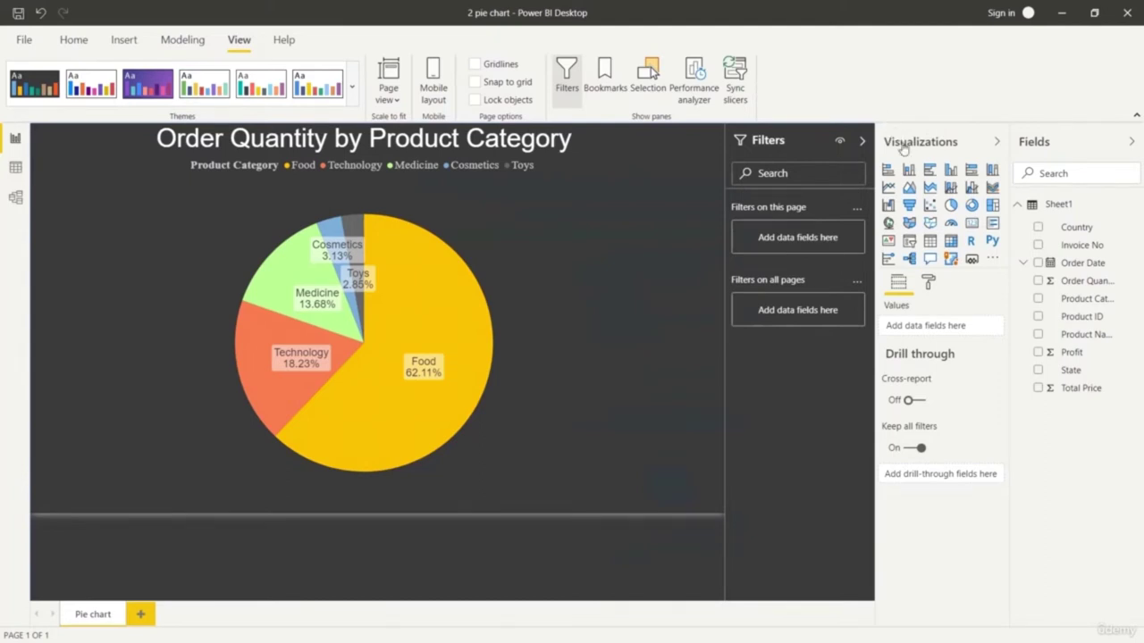
pyautogui.click(971, 206)
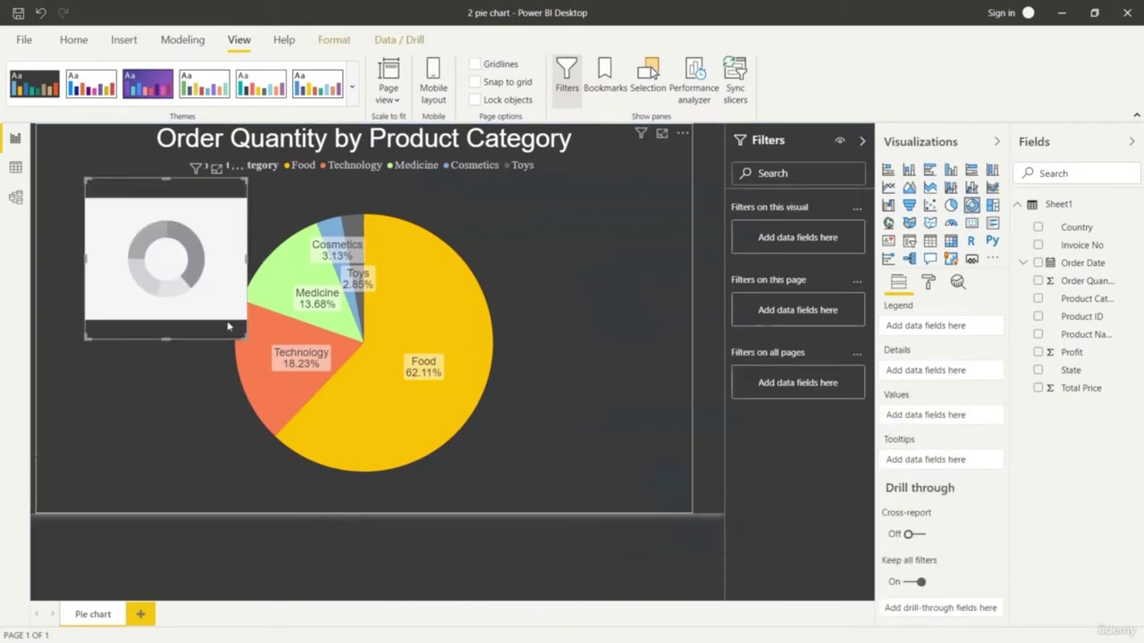
pyautogui.moveTo(247, 338); pyautogui.dragTo(327, 386)
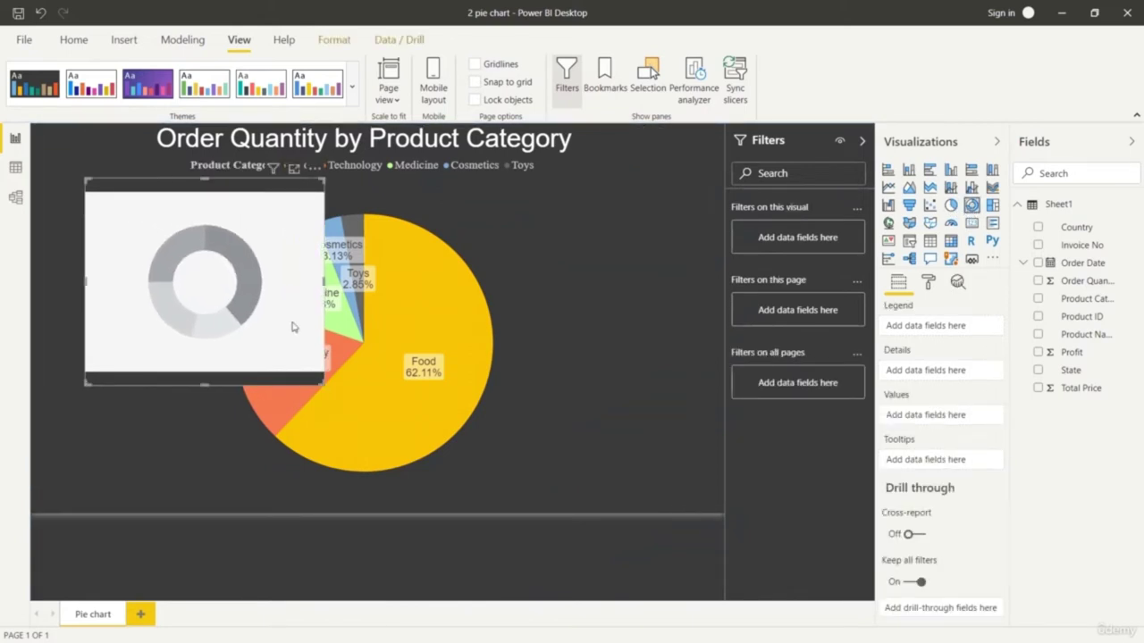
pyautogui.moveTo(237, 217); pyautogui.dragTo(656, 332)
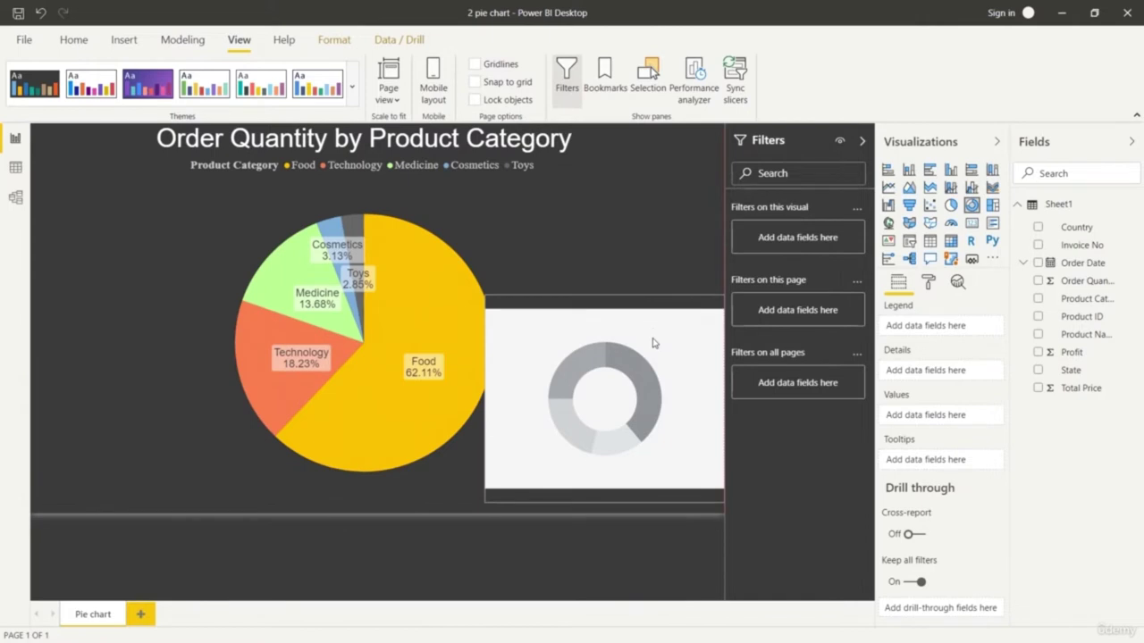
# Narrow the pie chart from its right side and resize the donut chart to fill the space beside the pie.
pyautogui.moveTo(482, 310); pyautogui.dragTo(499, 320)
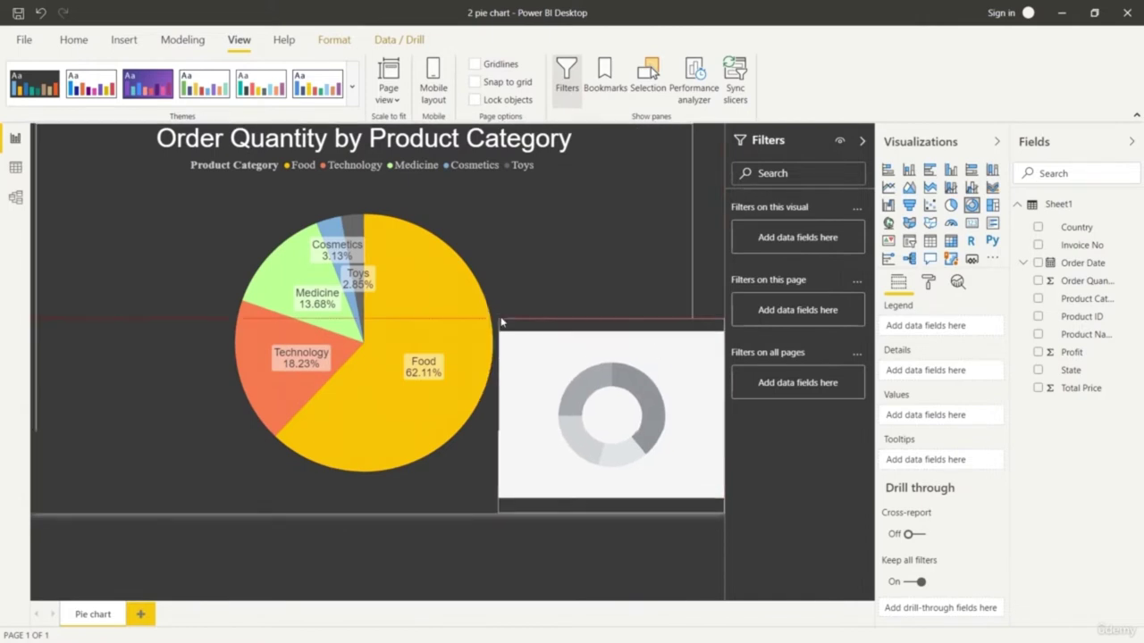
pyautogui.click(632, 216)
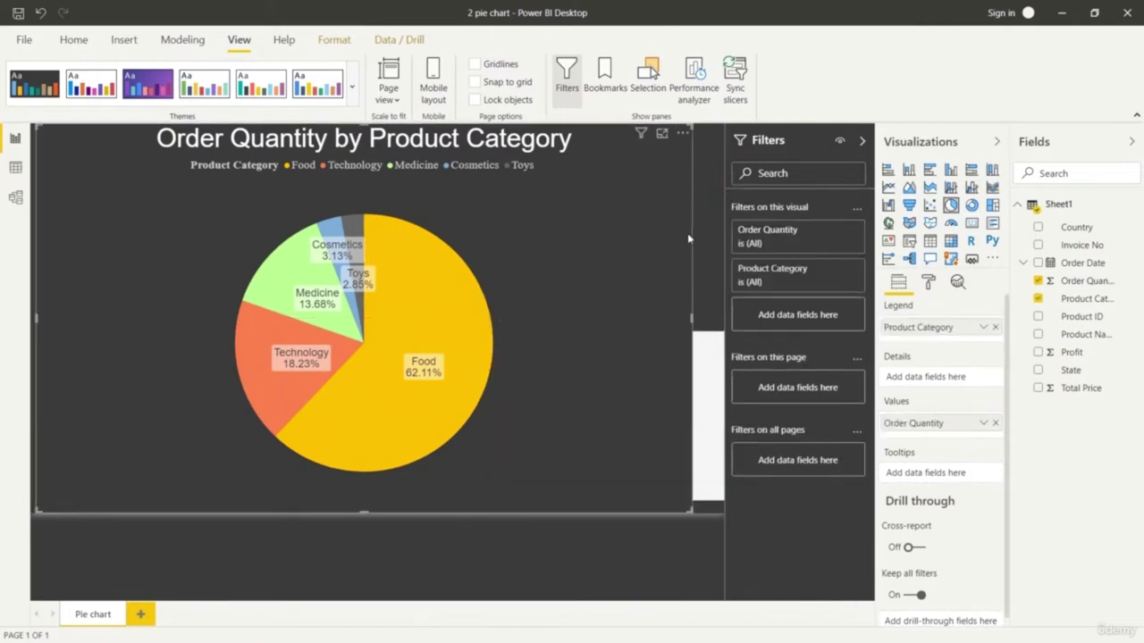
pyautogui.moveTo(691, 319); pyautogui.dragTo(568, 323)
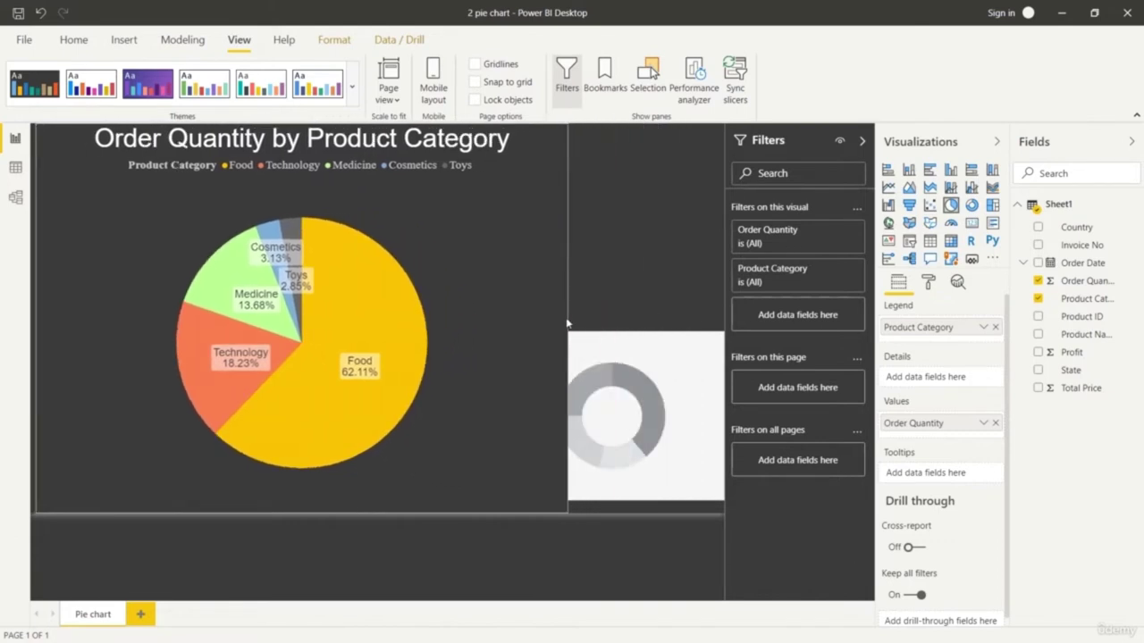
pyautogui.click(646, 357)
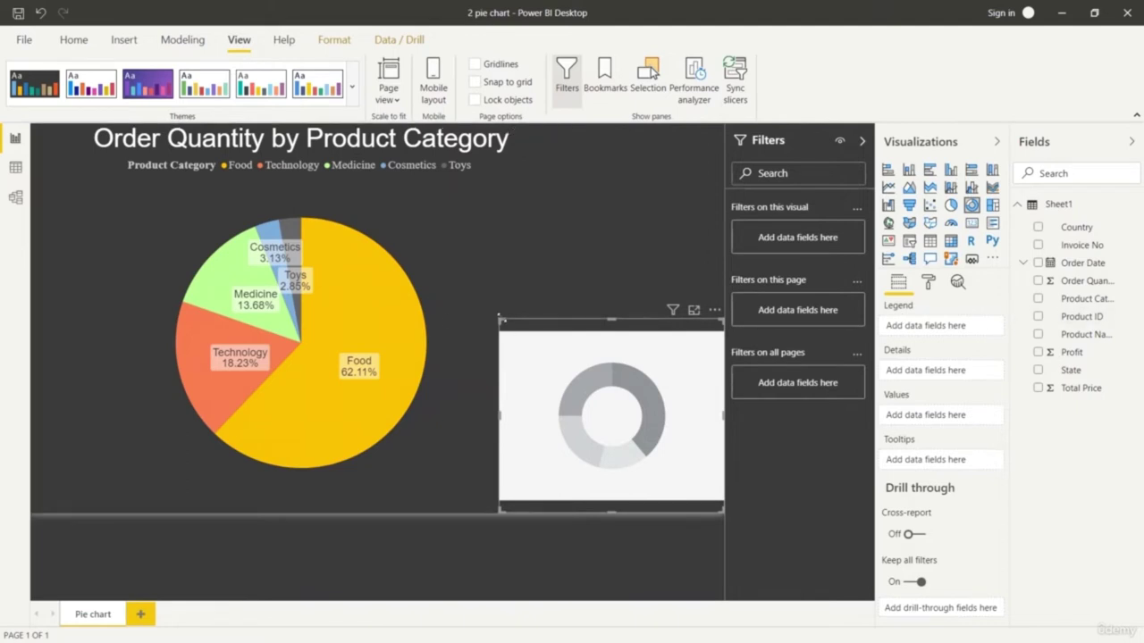
pyautogui.moveTo(502, 319); pyautogui.dragTo(462, 283)
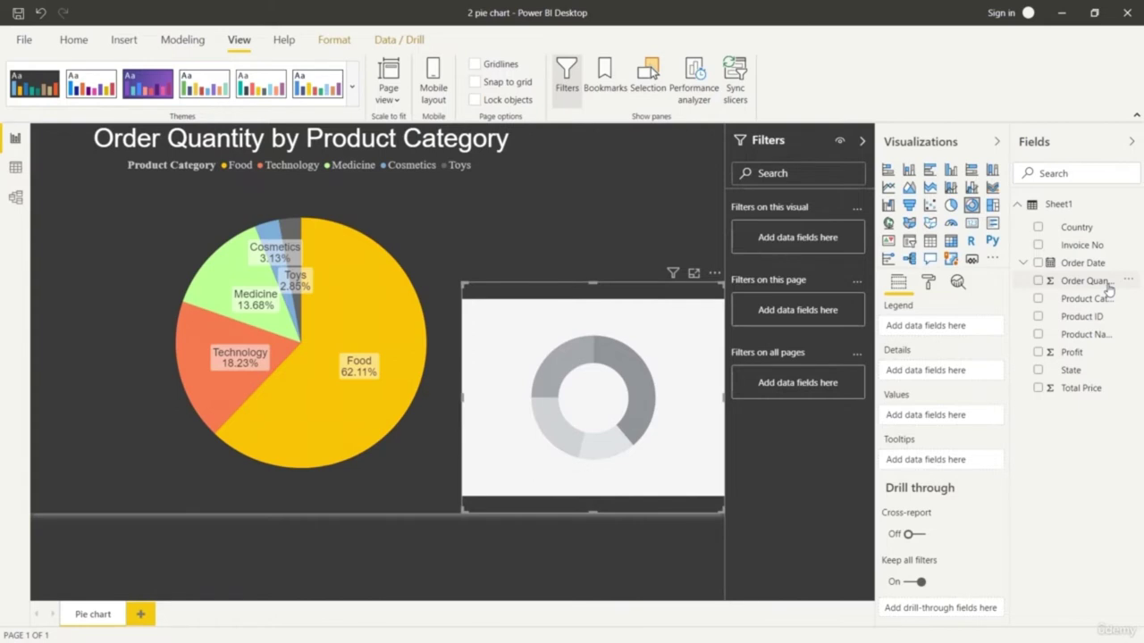
# Assign Product Name as the donut chart's legend and Order Quantity as its values, and enlarge the chart slightly toward the pie.
pyautogui.moveTo(1108, 337); pyautogui.dragTo(920, 327)
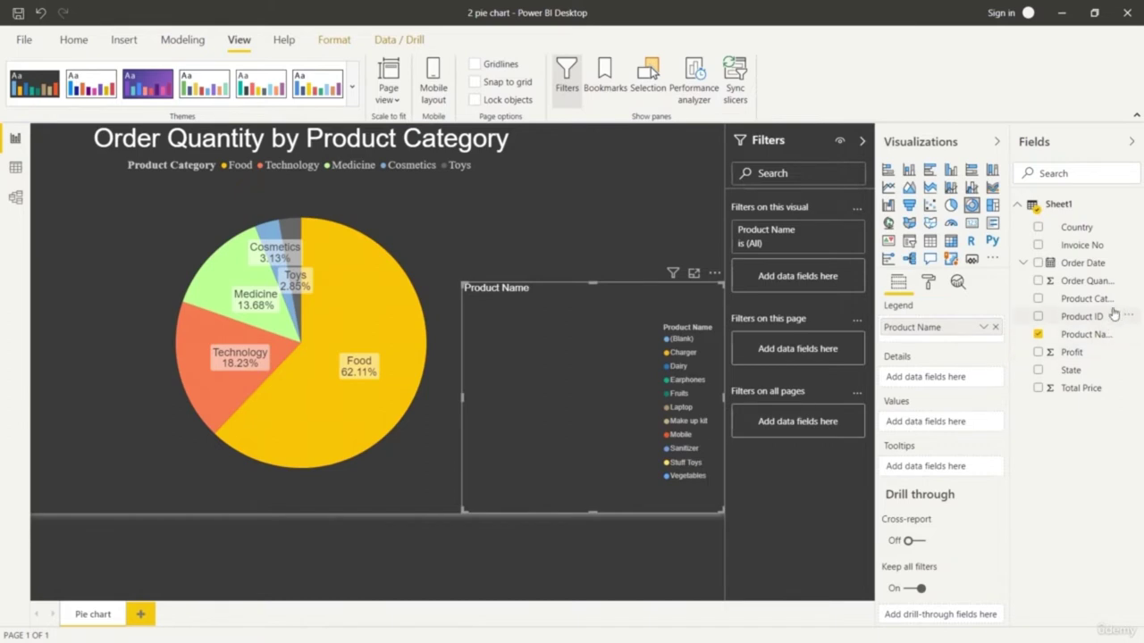
pyautogui.moveTo(1106, 281); pyautogui.dragTo(979, 428)
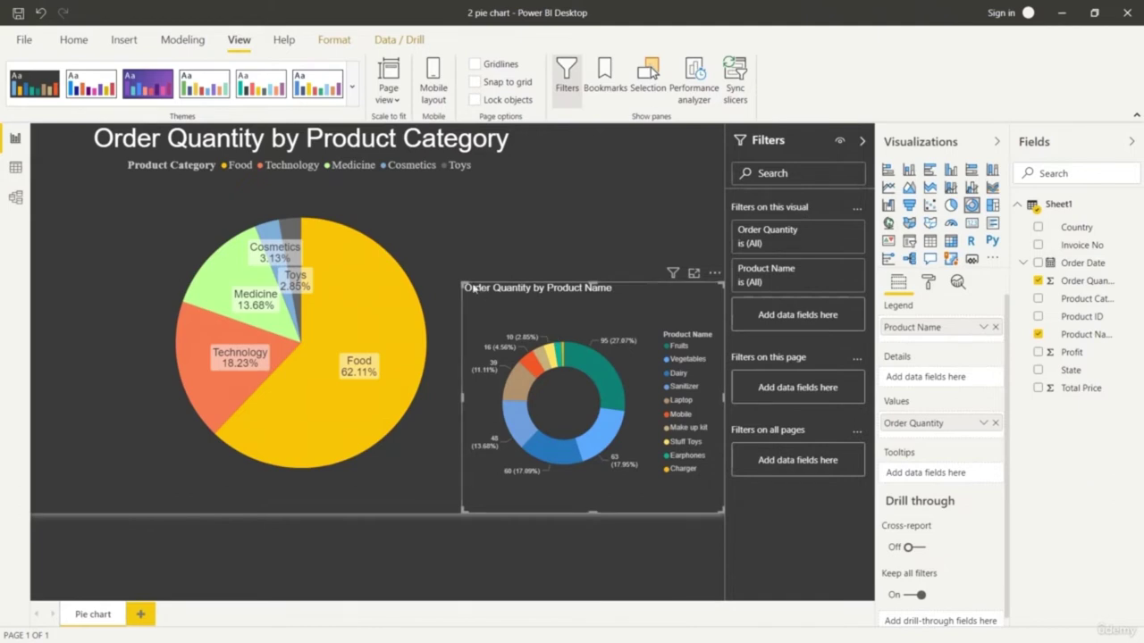
pyautogui.moveTo(461, 281); pyautogui.dragTo(438, 258)
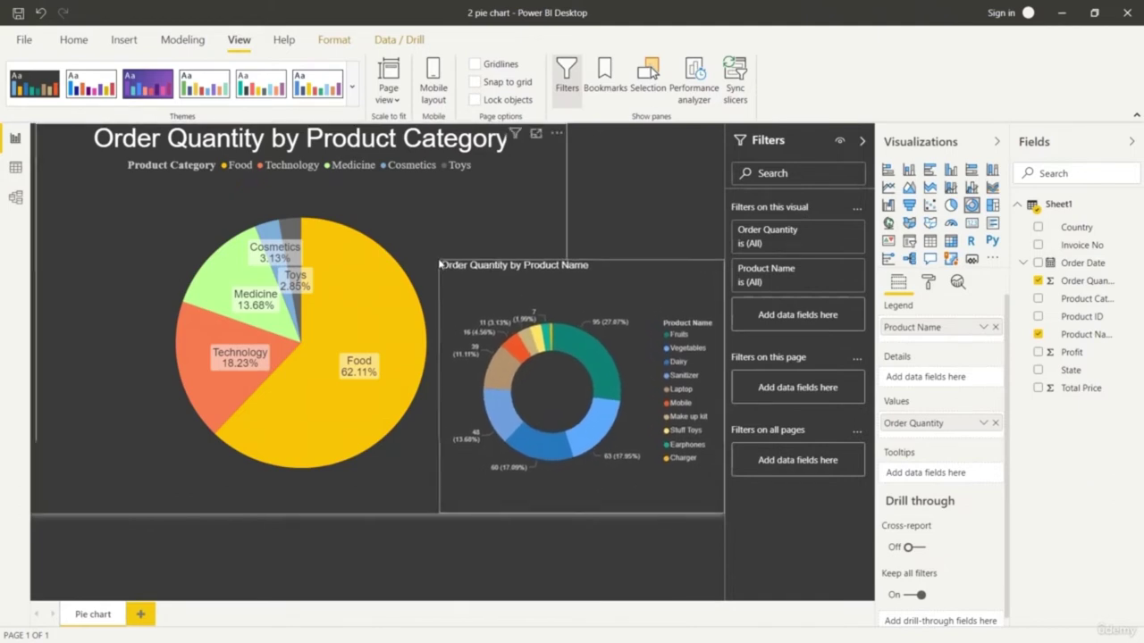
pyautogui.moveTo(580, 255)
pyautogui.mouseDown()
pyautogui.moveTo(582, 227)
pyautogui.moveTo(581, 262)
pyautogui.mouseUp()
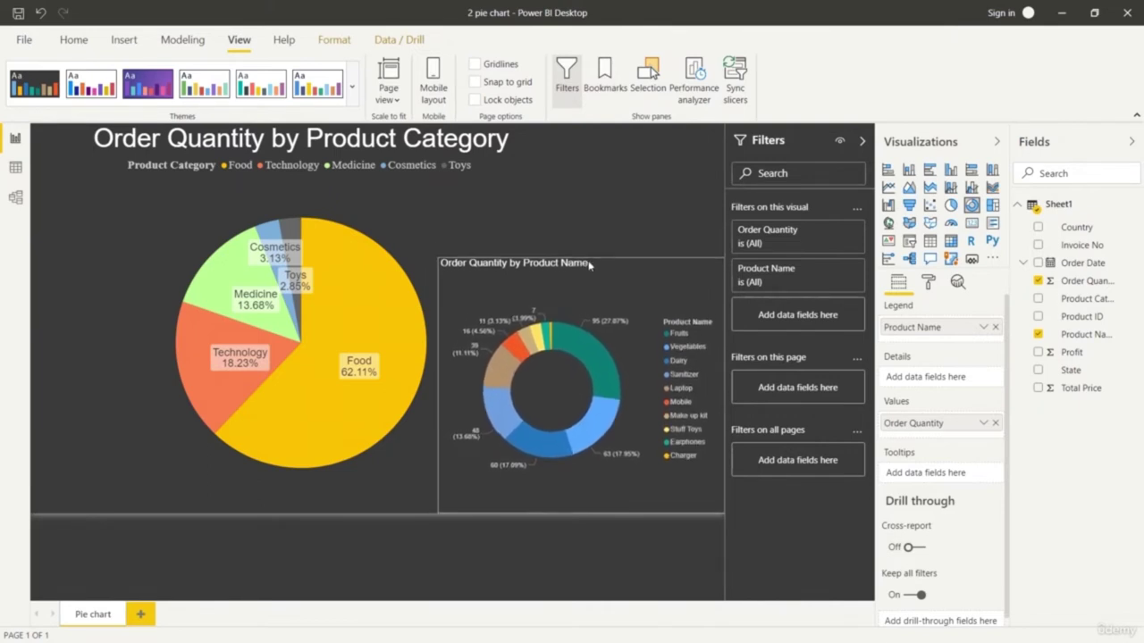
# Try an 11 pt text size for the donut chart's legend and set it back to 10 pt.
pyautogui.click(928, 282)
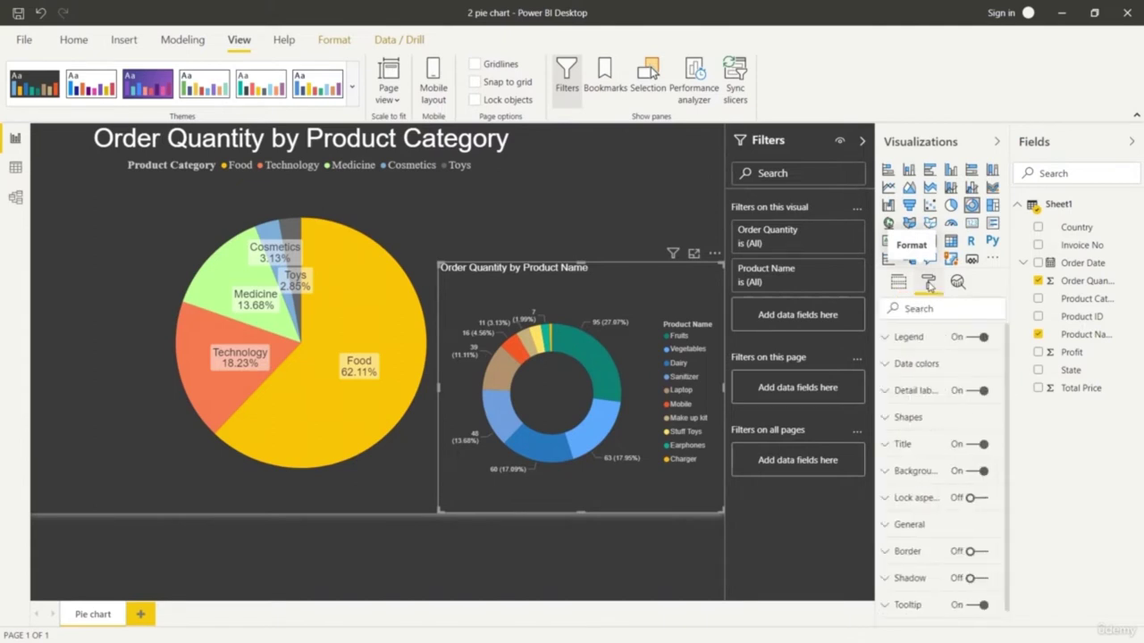
pyautogui.click(884, 339)
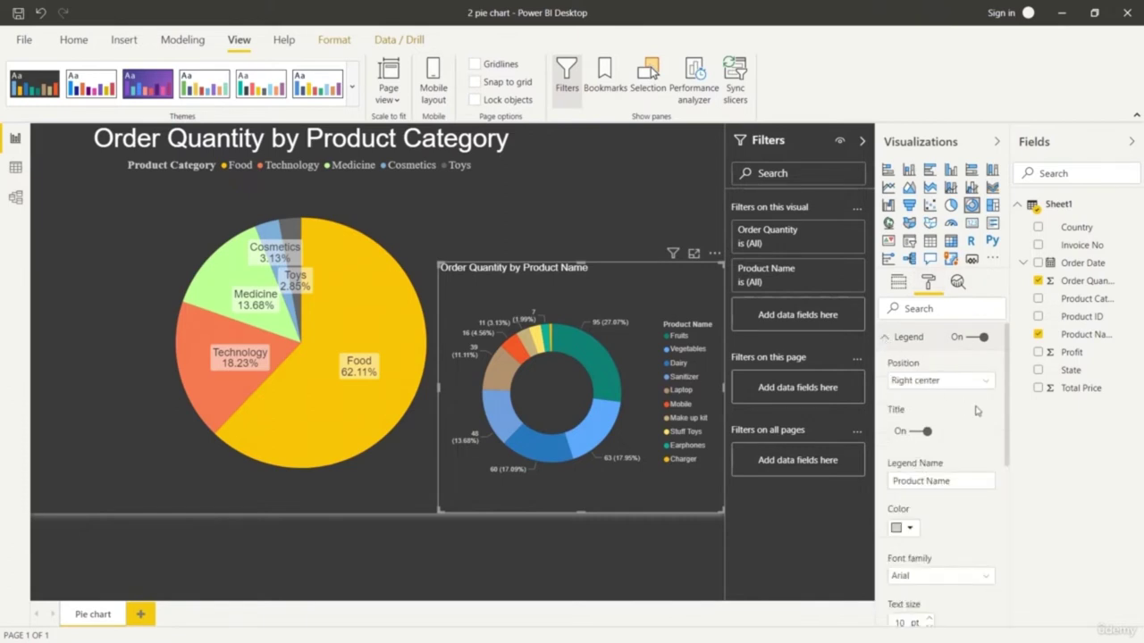
pyautogui.scroll(-3, 957, 409)
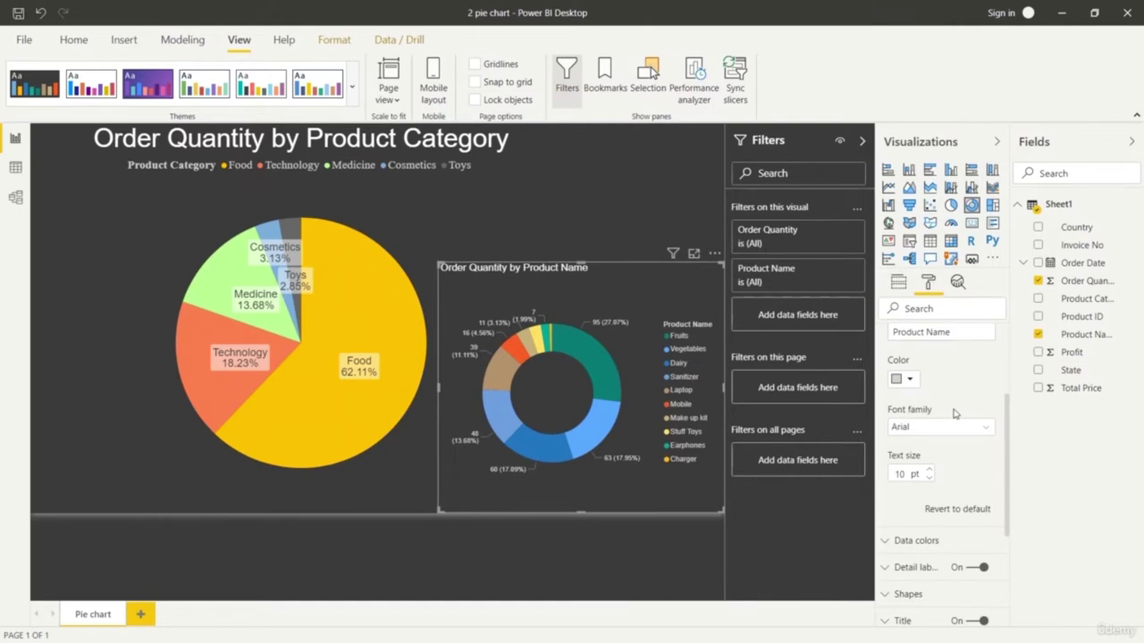
pyautogui.click(932, 470)
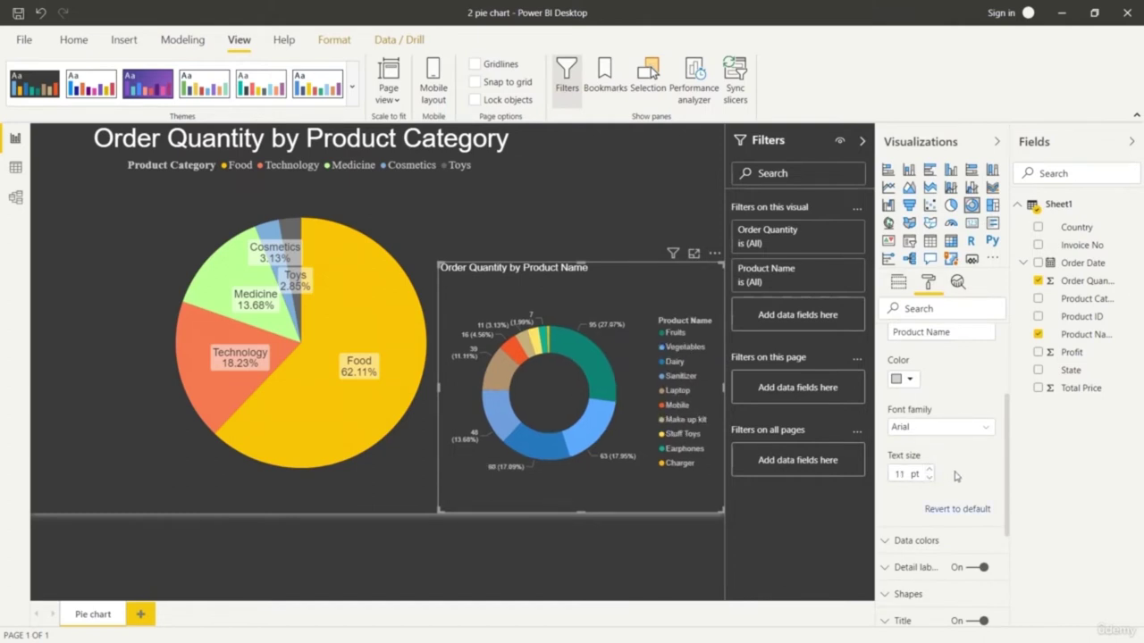
pyautogui.click(928, 478)
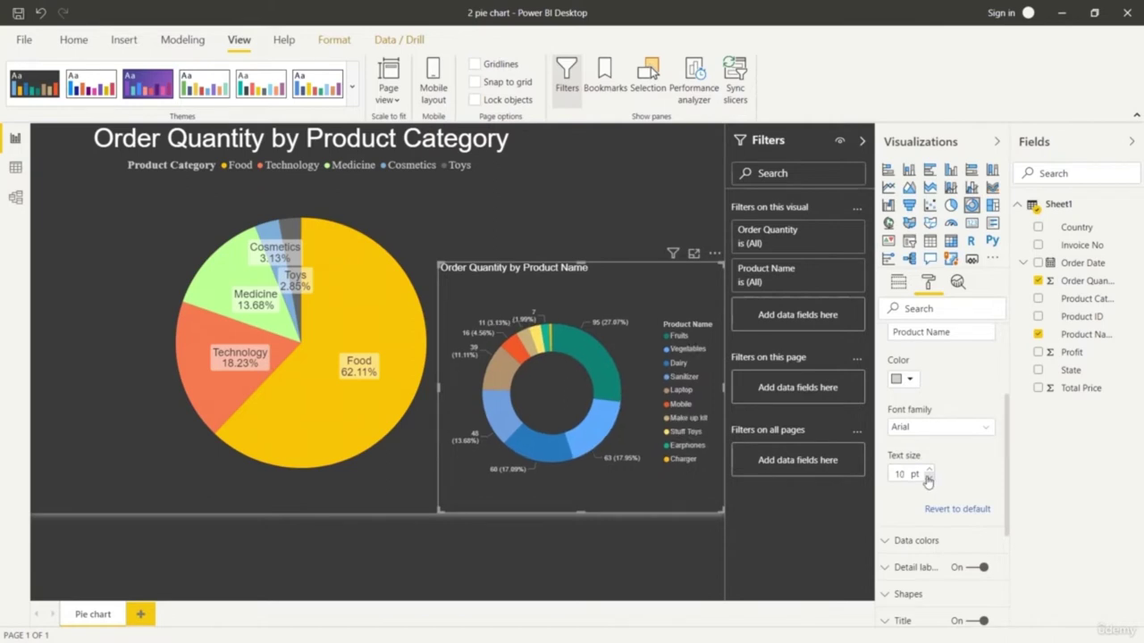
pyautogui.scroll(-3, 996, 453)
pyautogui.scroll(5, 983, 438)
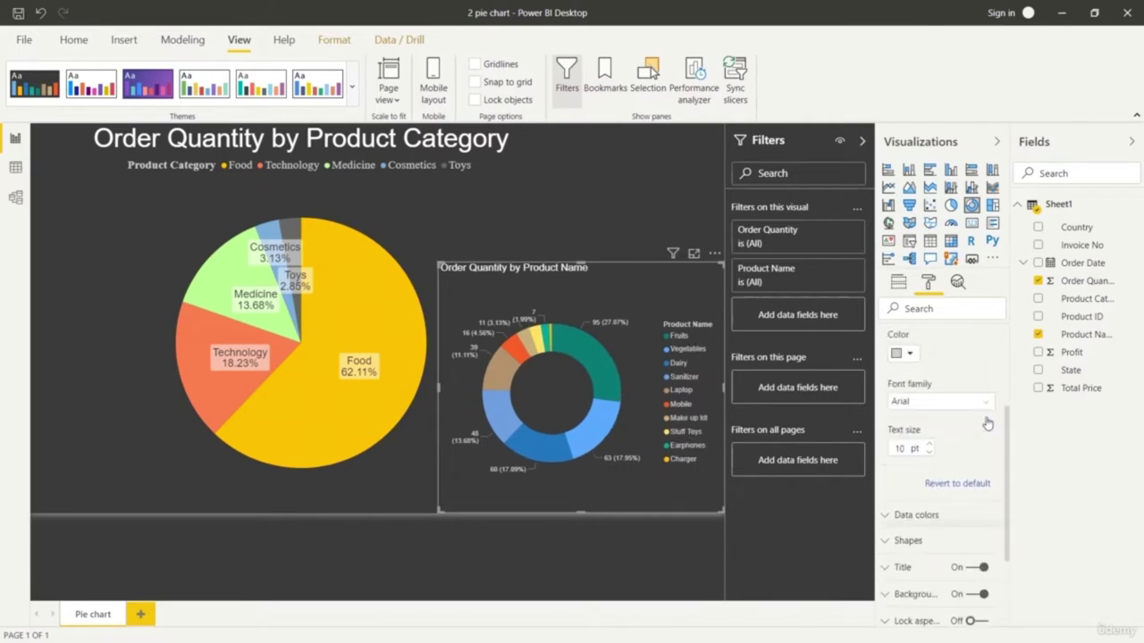
pyautogui.scroll(2, 952, 416)
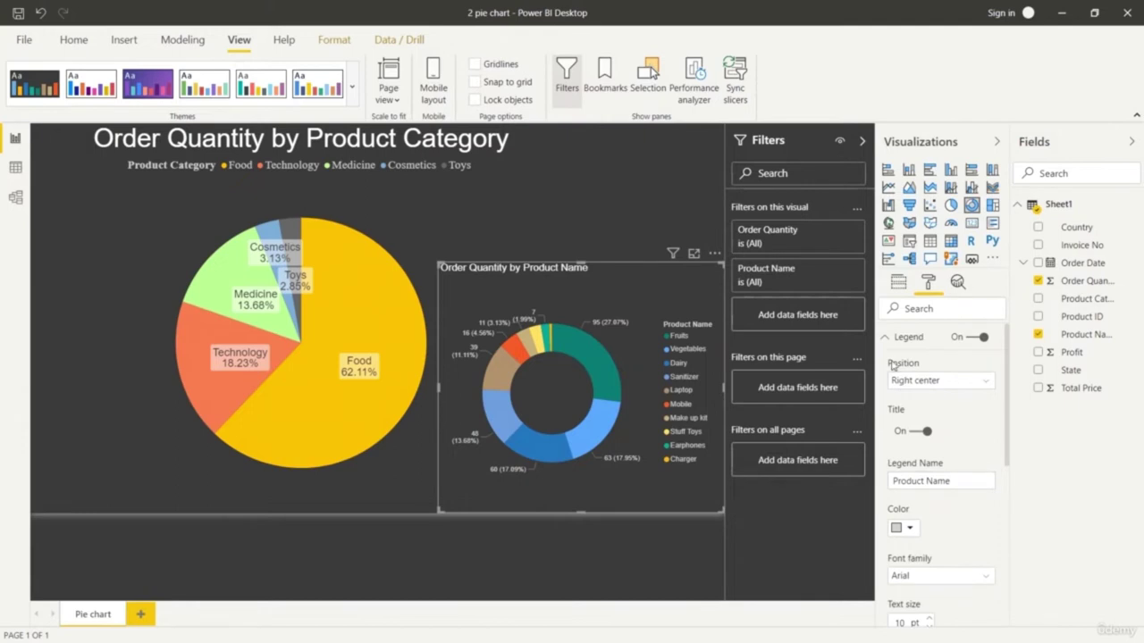
pyautogui.click(884, 340)
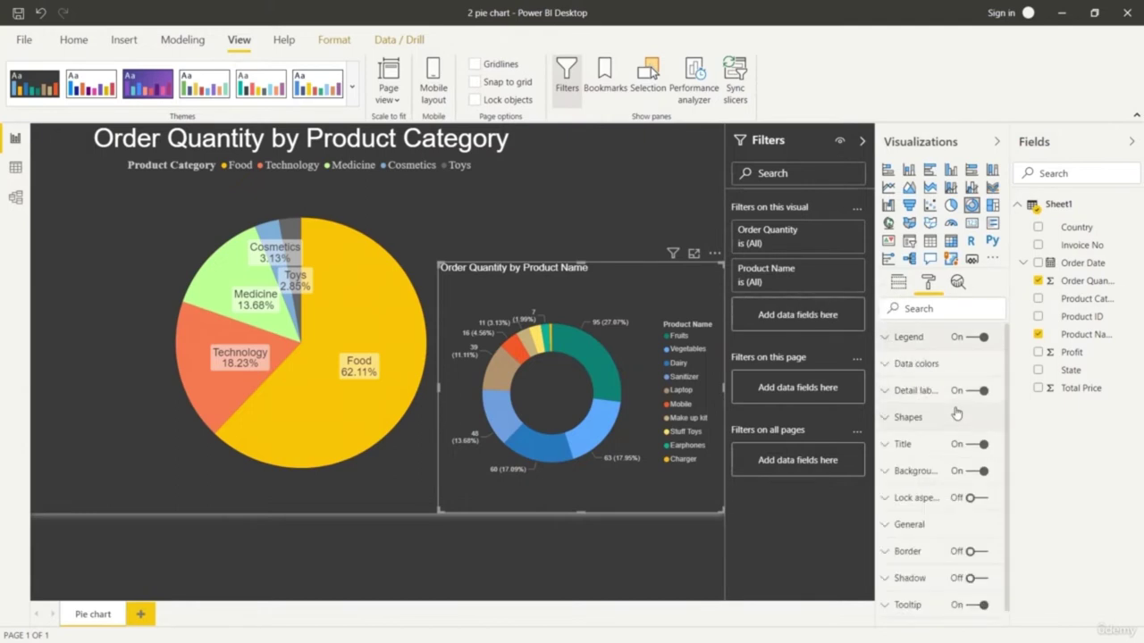
# Set the donut chart's detail labels to category and percent of total, and turn its legend off.
pyautogui.click(885, 393)
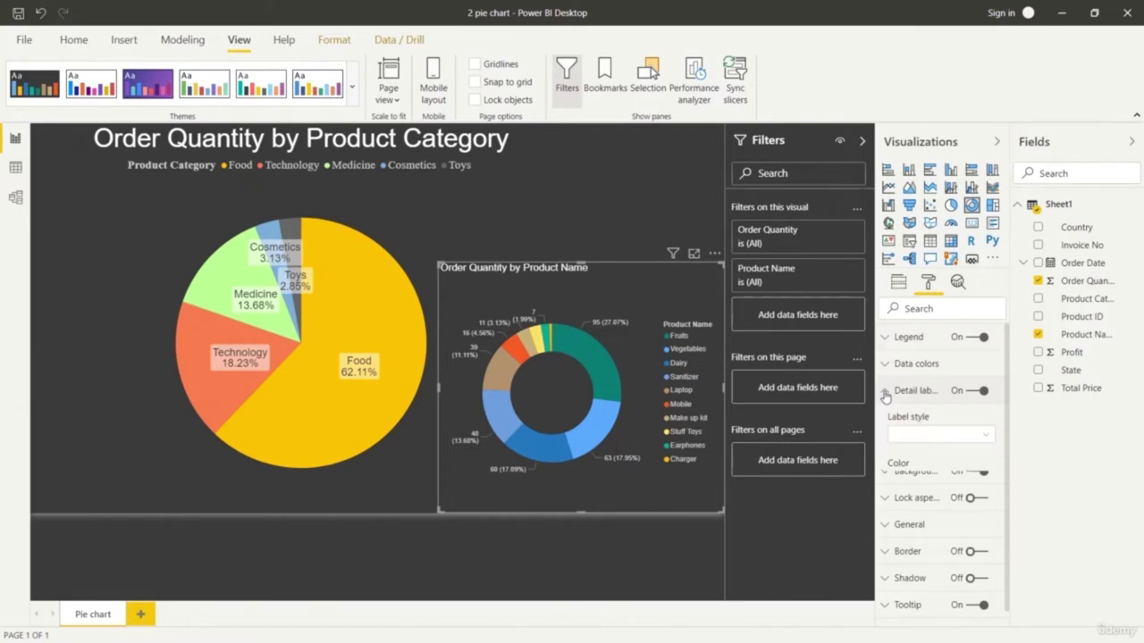
pyautogui.click(979, 435)
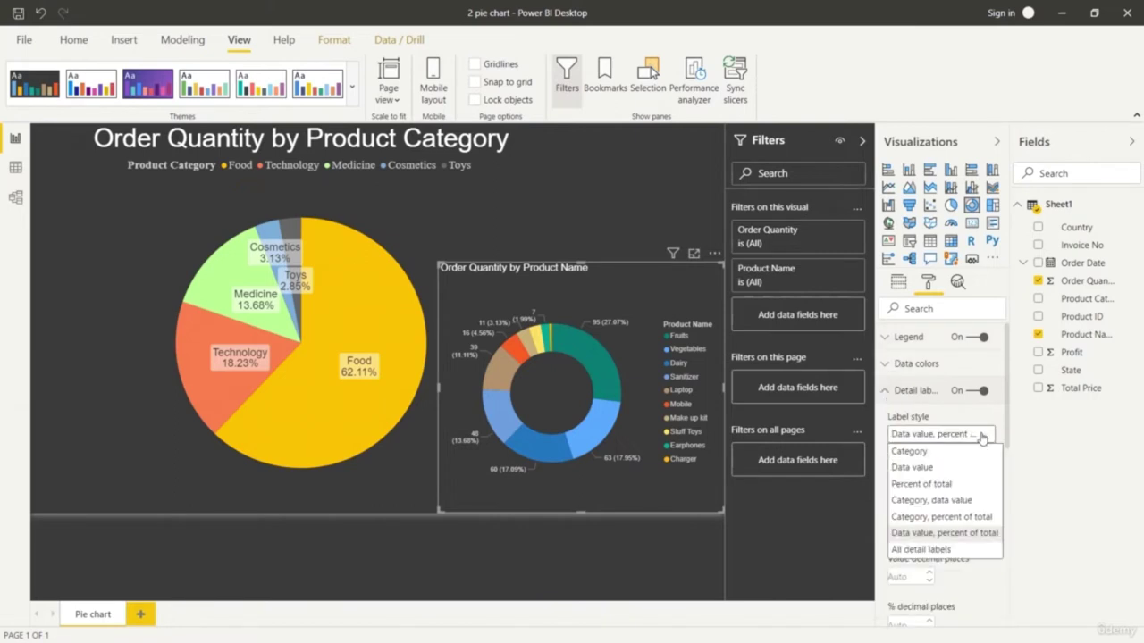
pyautogui.click(981, 523)
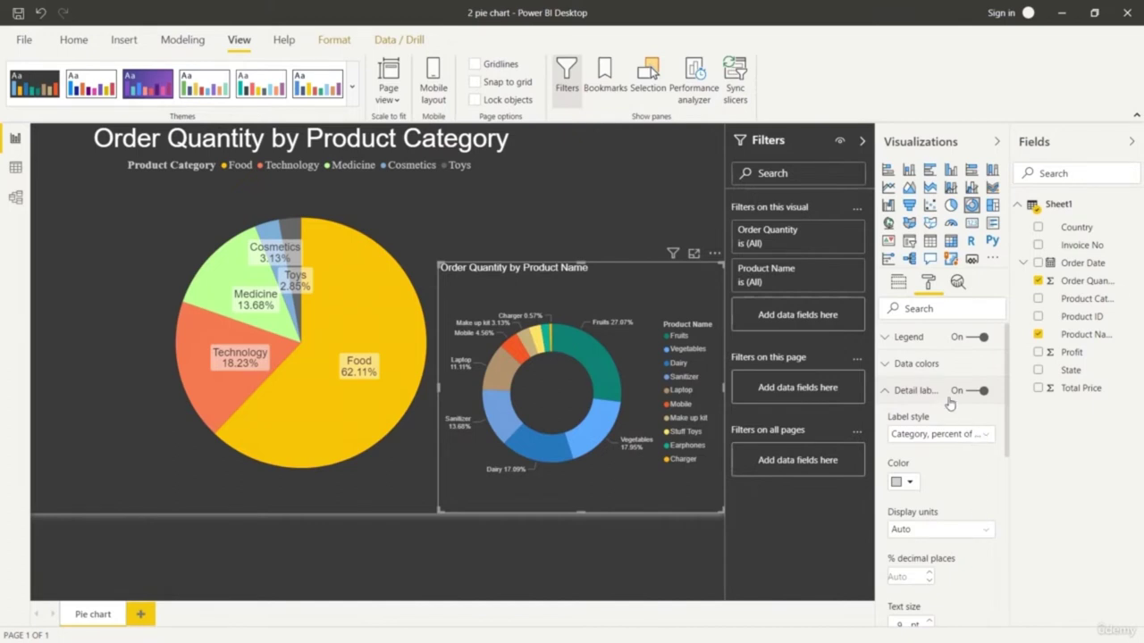
pyautogui.click(972, 339)
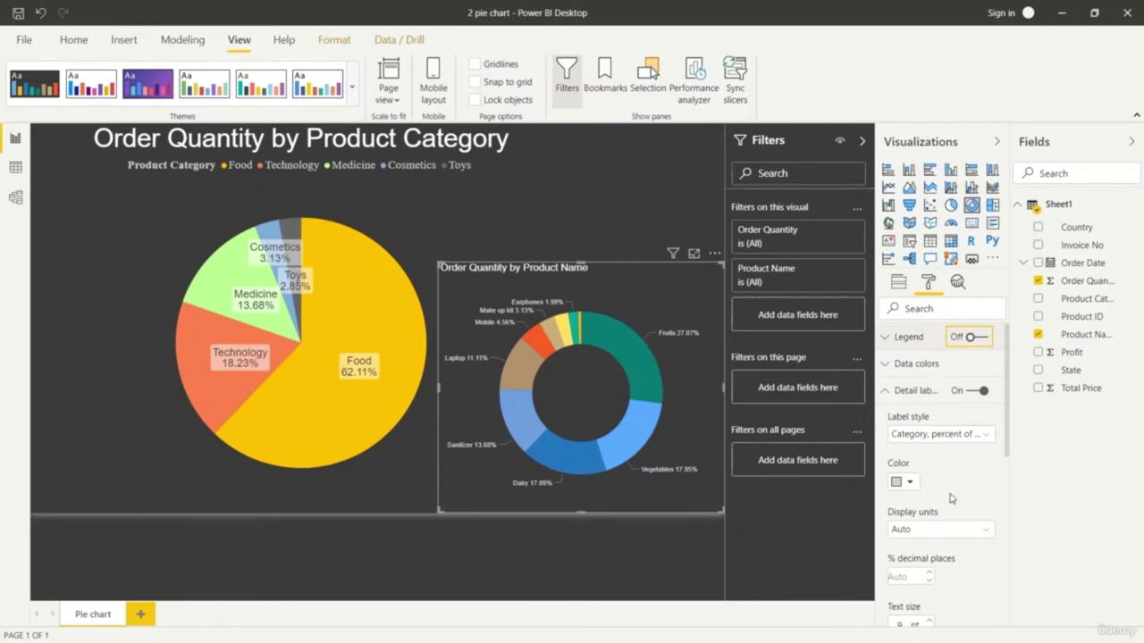
# Set the text size of the donut chart's detail labels to 10 pt.
pyautogui.scroll(-3, 949, 525)
pyautogui.click(928, 473)
pyautogui.click(928, 472)
pyautogui.click(928, 473)
pyautogui.click(928, 472)
pyautogui.click(927, 481)
pyautogui.click(927, 481)
pyautogui.click(927, 481)
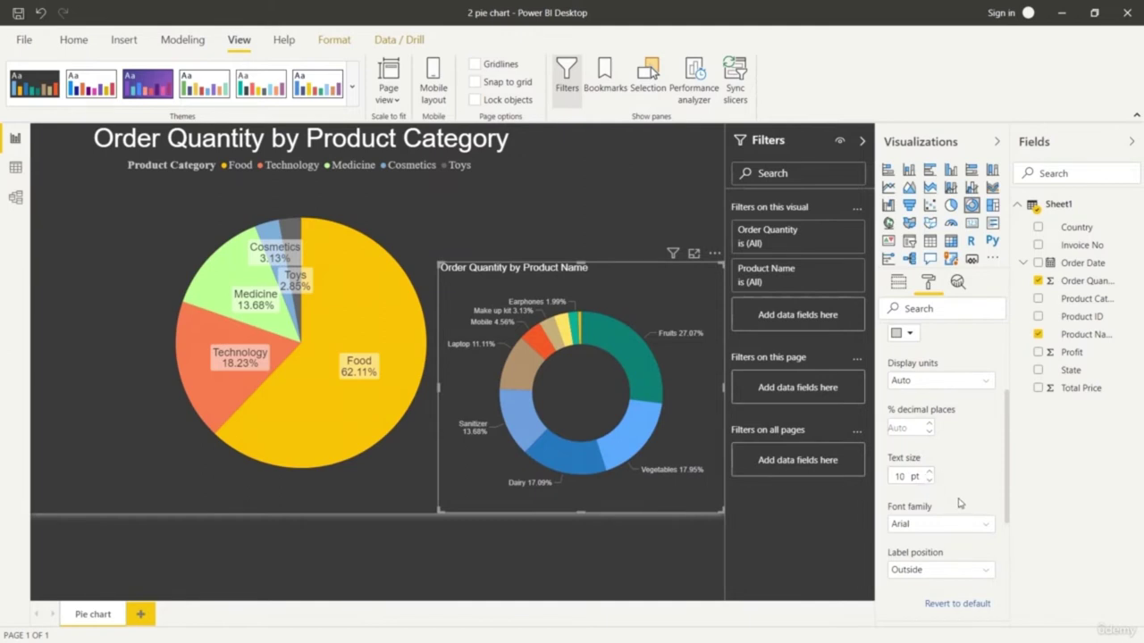
# Center the donut chart's title.
pyautogui.scroll(-3, 960, 503)
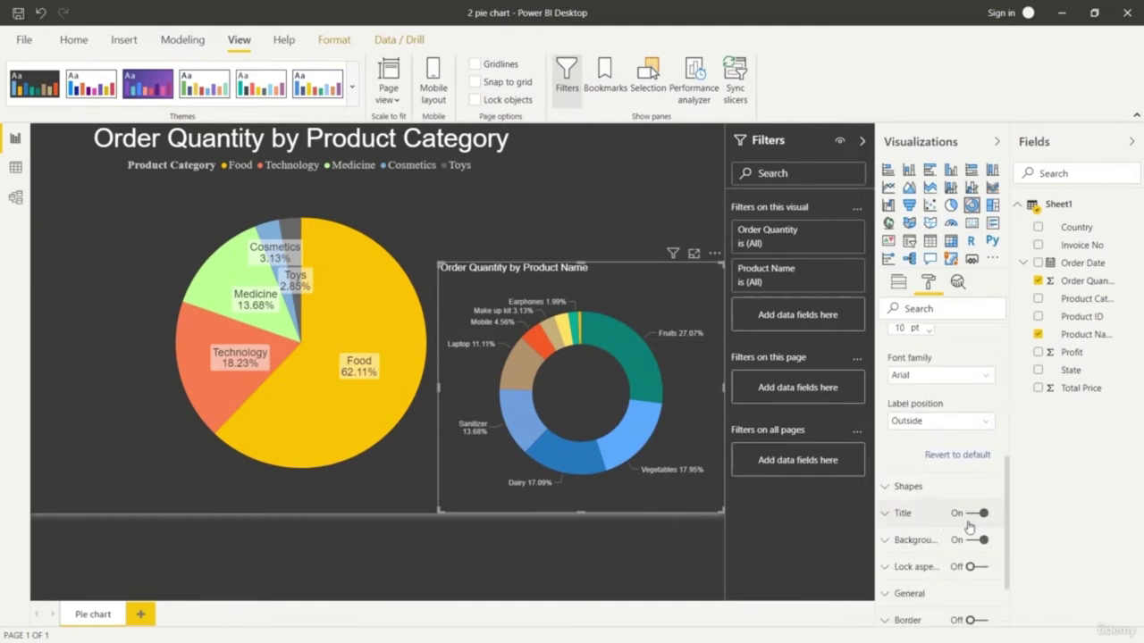
pyautogui.click(886, 514)
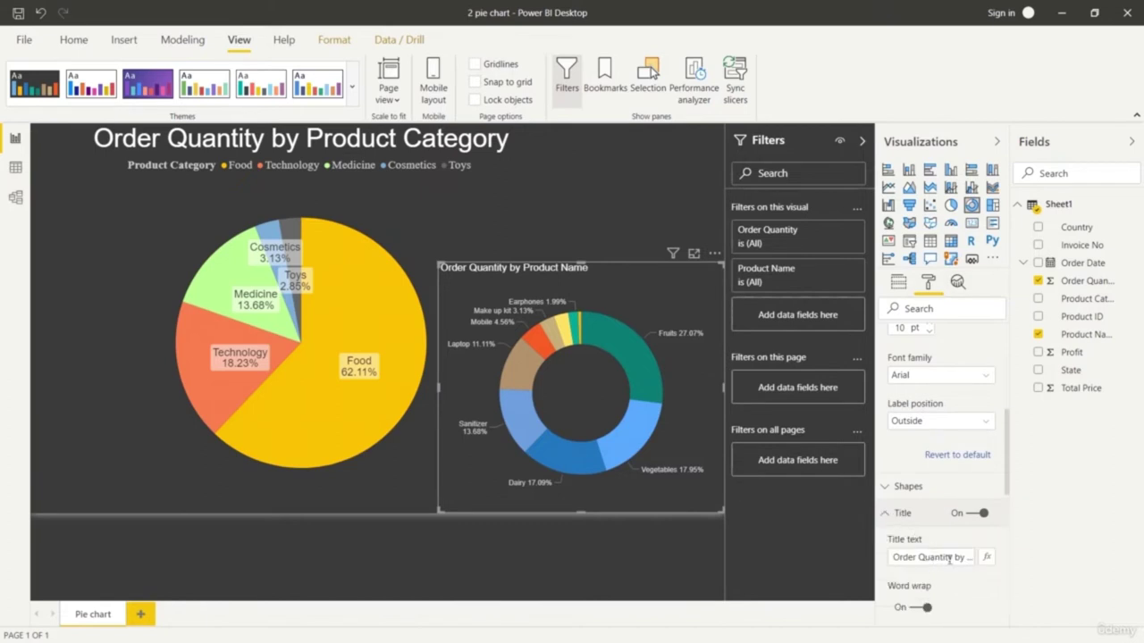
pyautogui.scroll(-3, 947, 554)
pyautogui.click(913, 610)
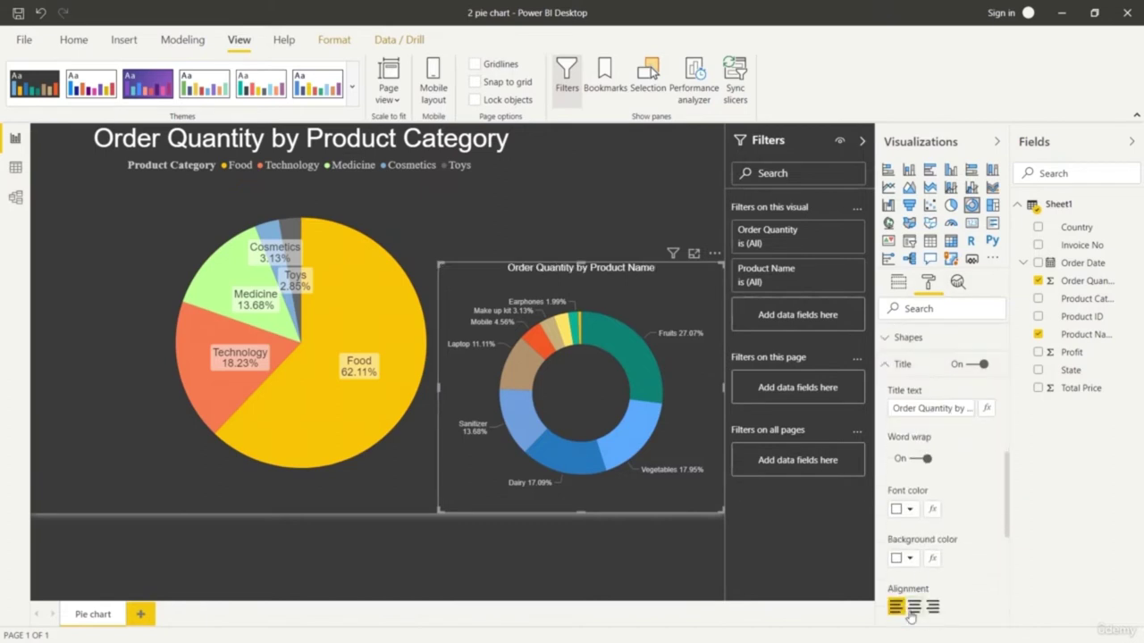
# Increase the text size of the donut chart's title to 17 pt and deselect the chart.
pyautogui.scroll(-1, 956, 577)
pyautogui.scroll(-3, 952, 542)
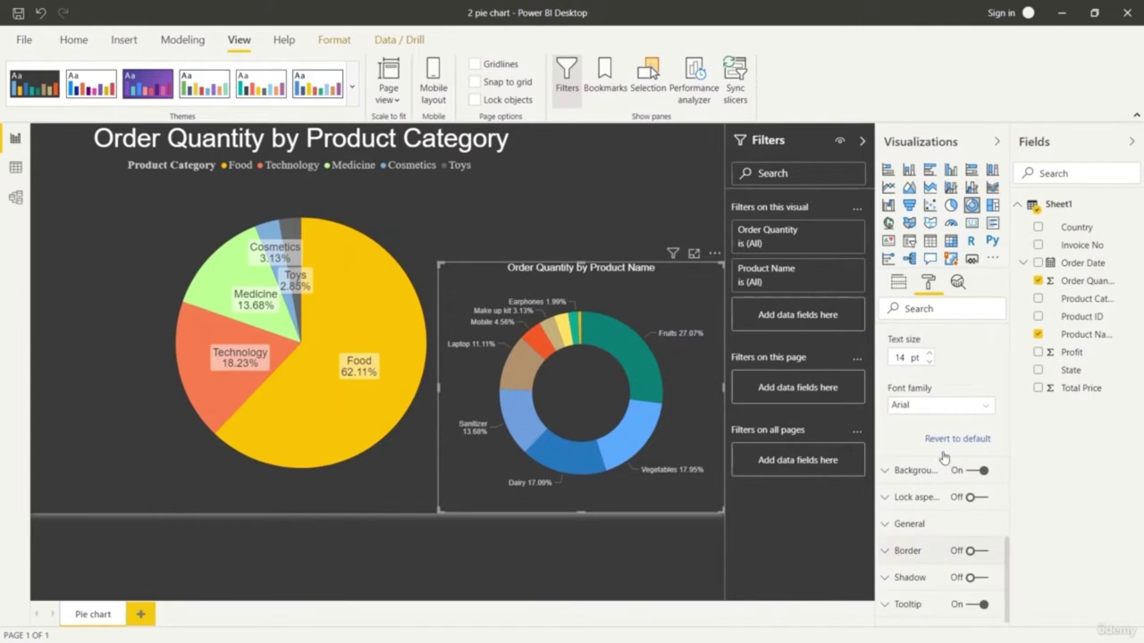
pyautogui.click(930, 353)
pyautogui.click(929, 353)
pyautogui.click(929, 354)
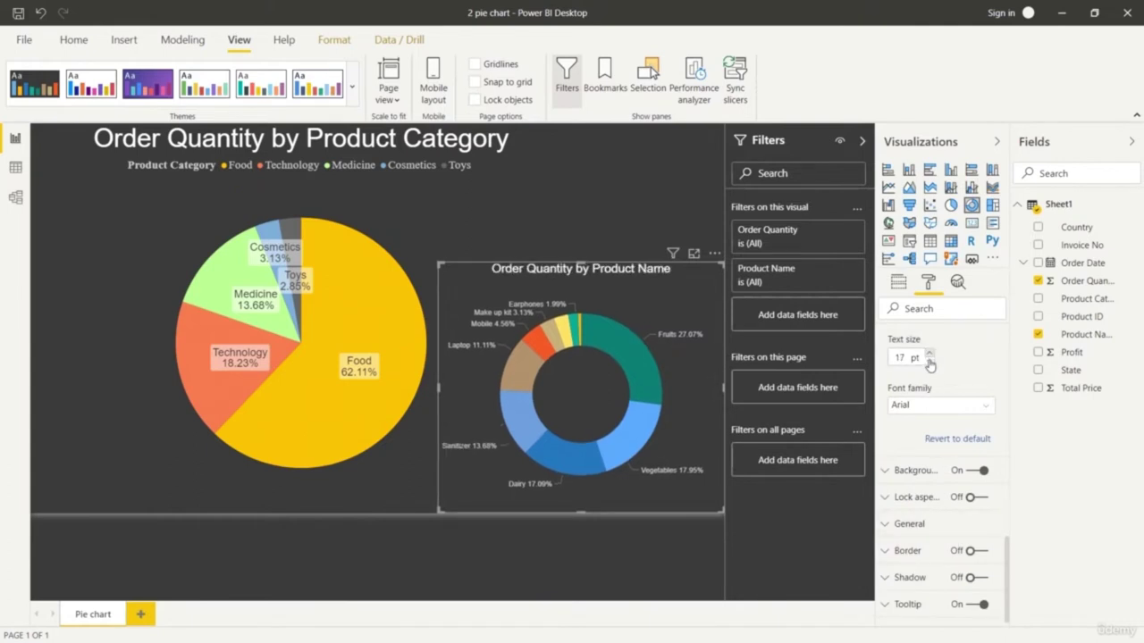
pyautogui.click(929, 362)
pyautogui.click(929, 353)
pyautogui.scroll(10, 937, 437)
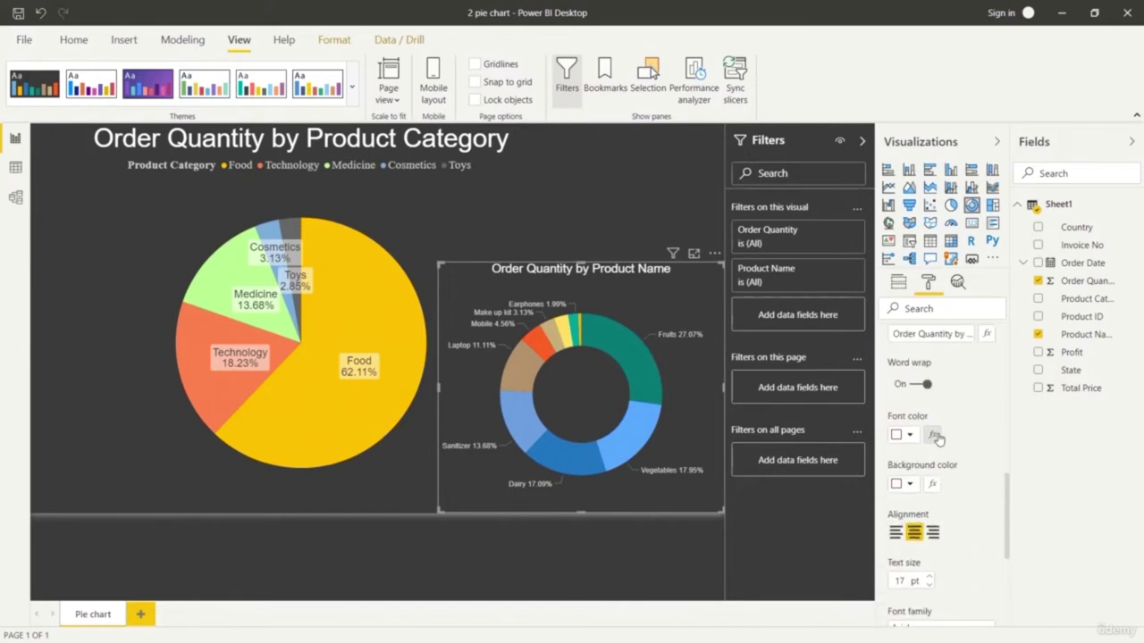
pyautogui.scroll(3, 939, 437)
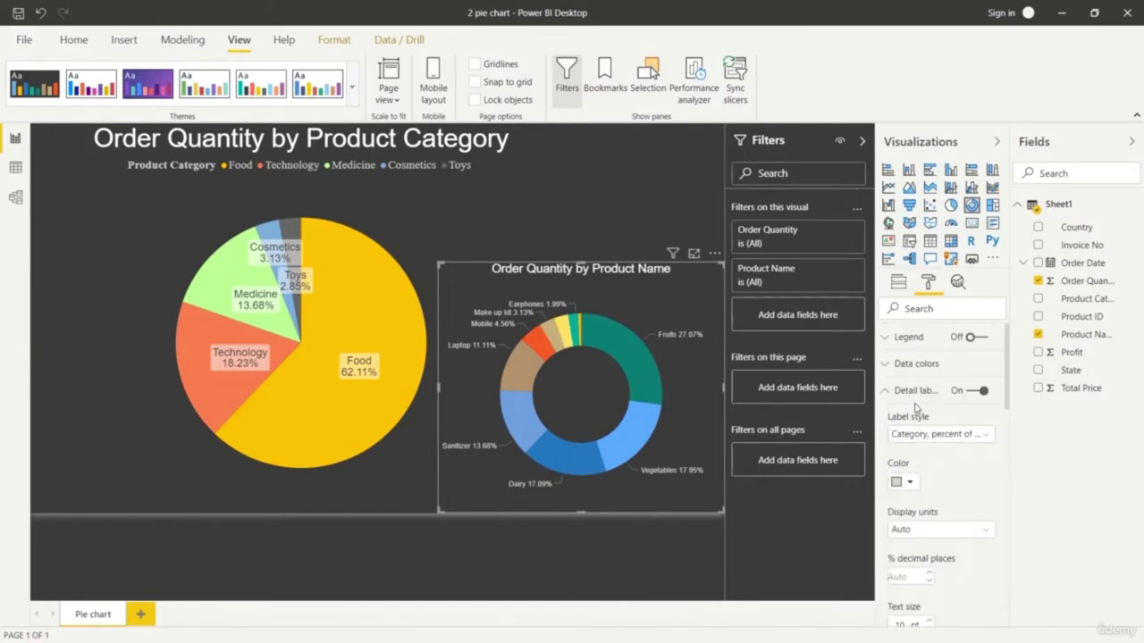
pyautogui.click(886, 390)
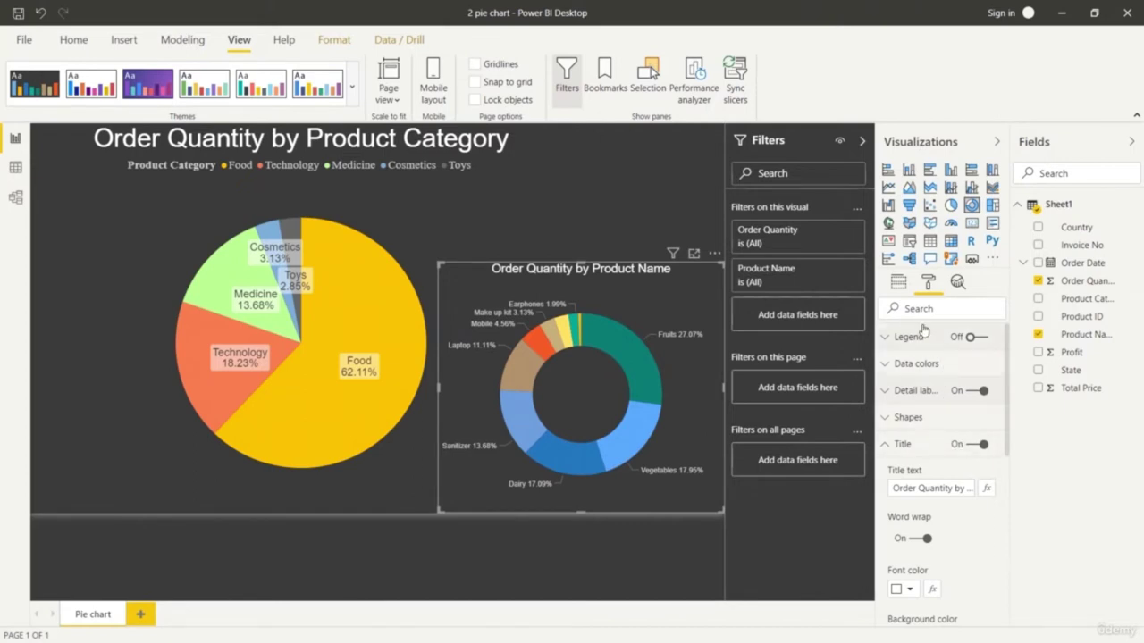
pyautogui.click(898, 285)
pyautogui.click(644, 562)
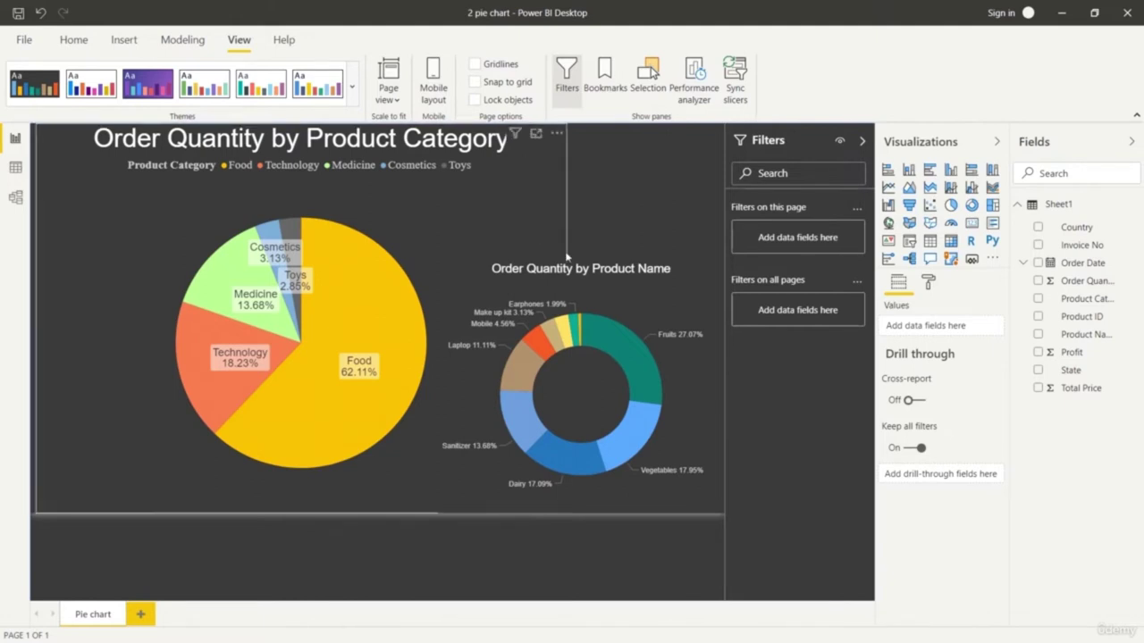
# Shorten the donut chart's title text to "Order Quantity by Product".
pyautogui.click(650, 273)
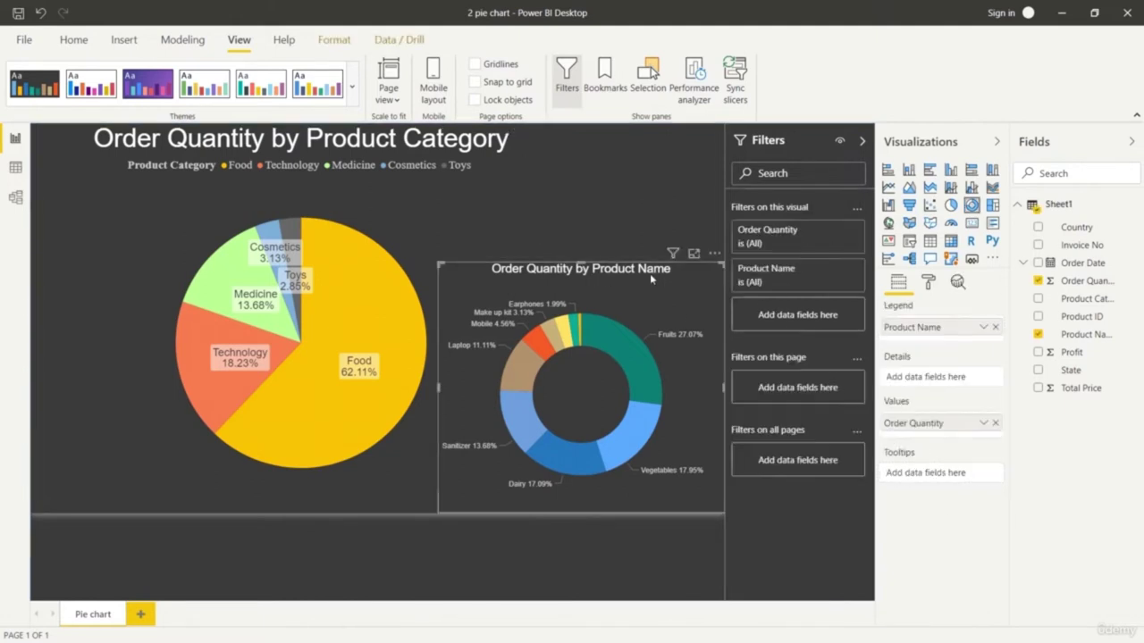
pyautogui.click(929, 284)
pyautogui.scroll(-1, 947, 420)
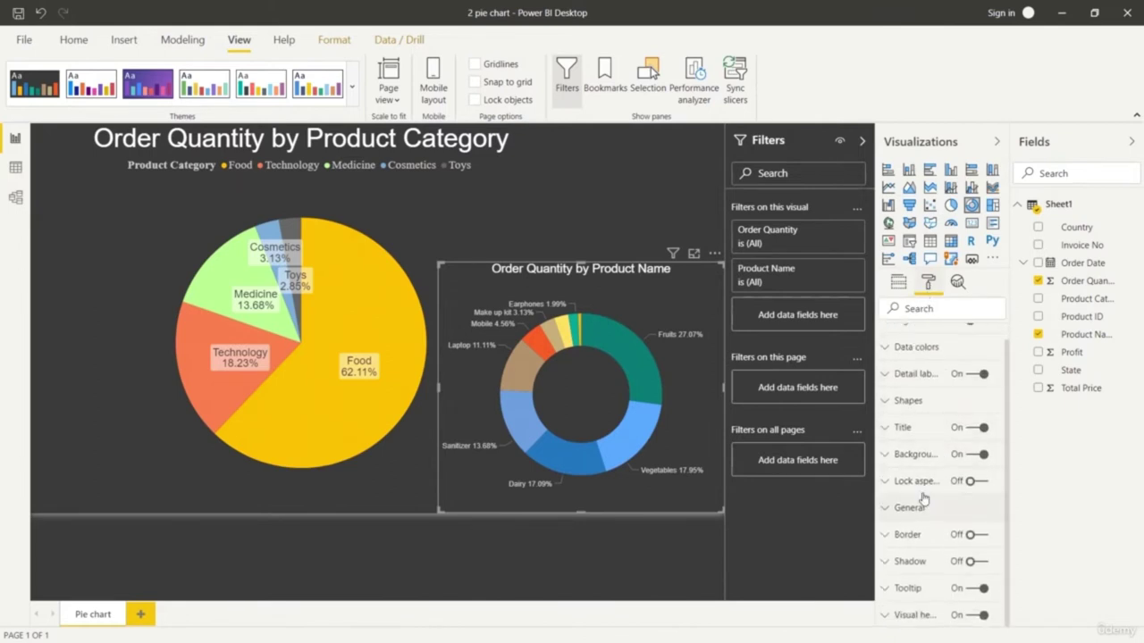
pyautogui.click(901, 427)
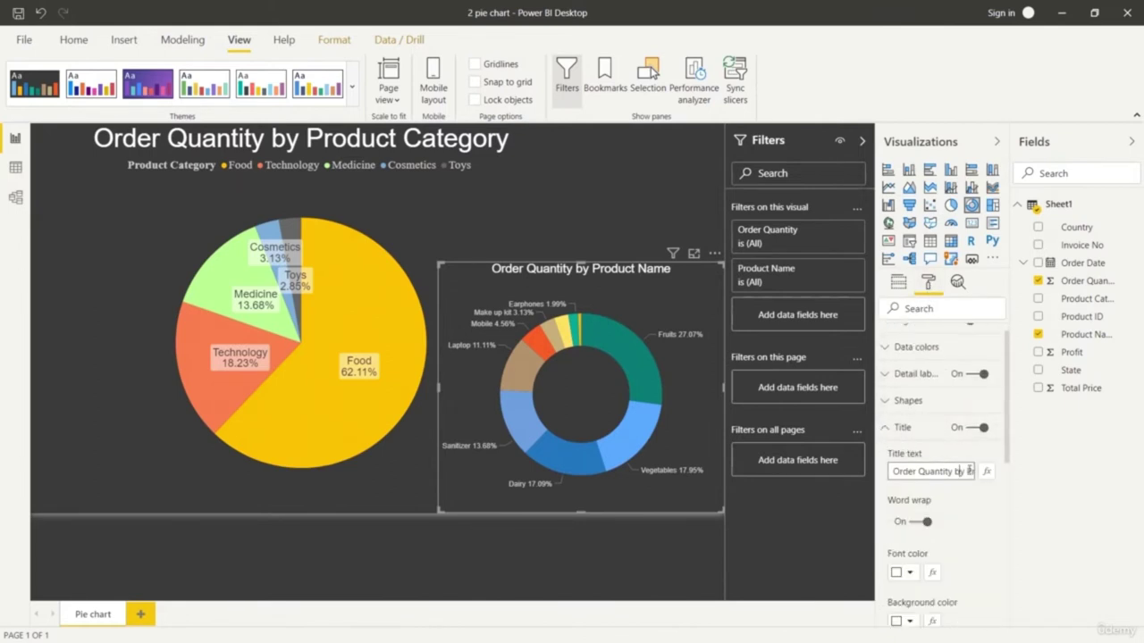
pyautogui.press('End')
pyautogui.press('BackSpace')
pyautogui.press('BackSpace')
pyautogui.press('BackSpace')
pyautogui.press('BackSpace')
pyautogui.press('BackSpace')
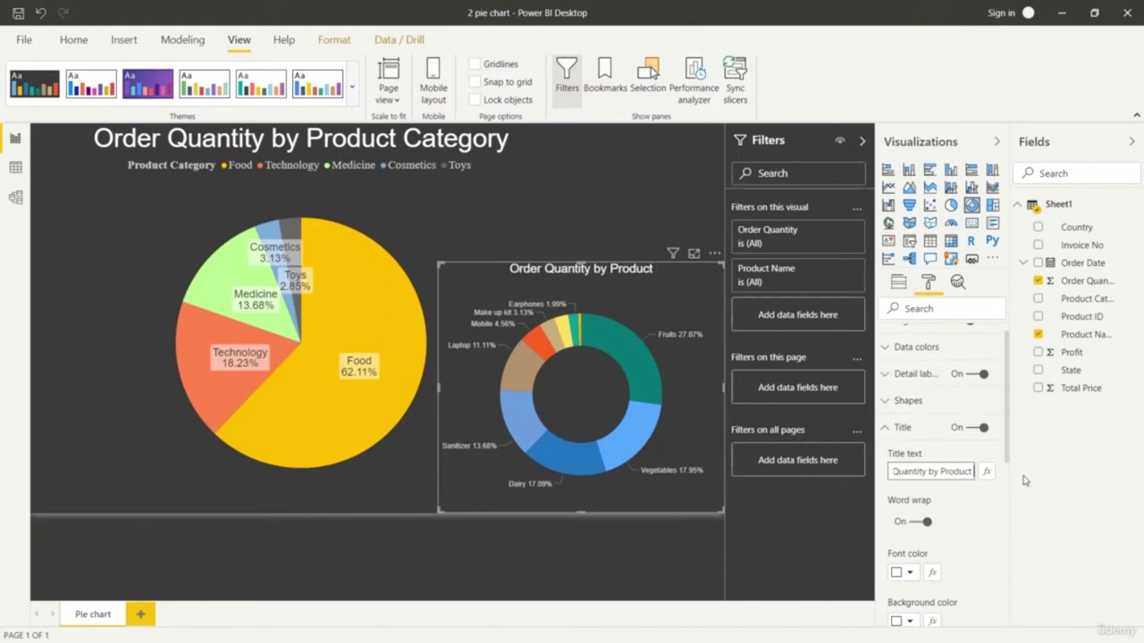
pyautogui.write('Ty')
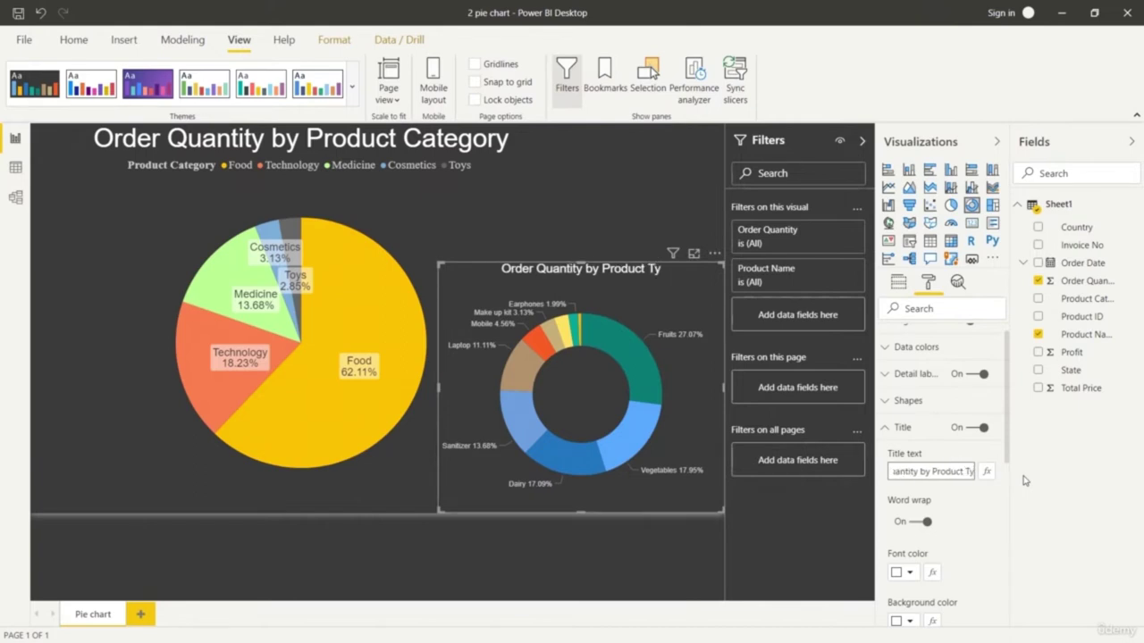
pyautogui.write('pe')
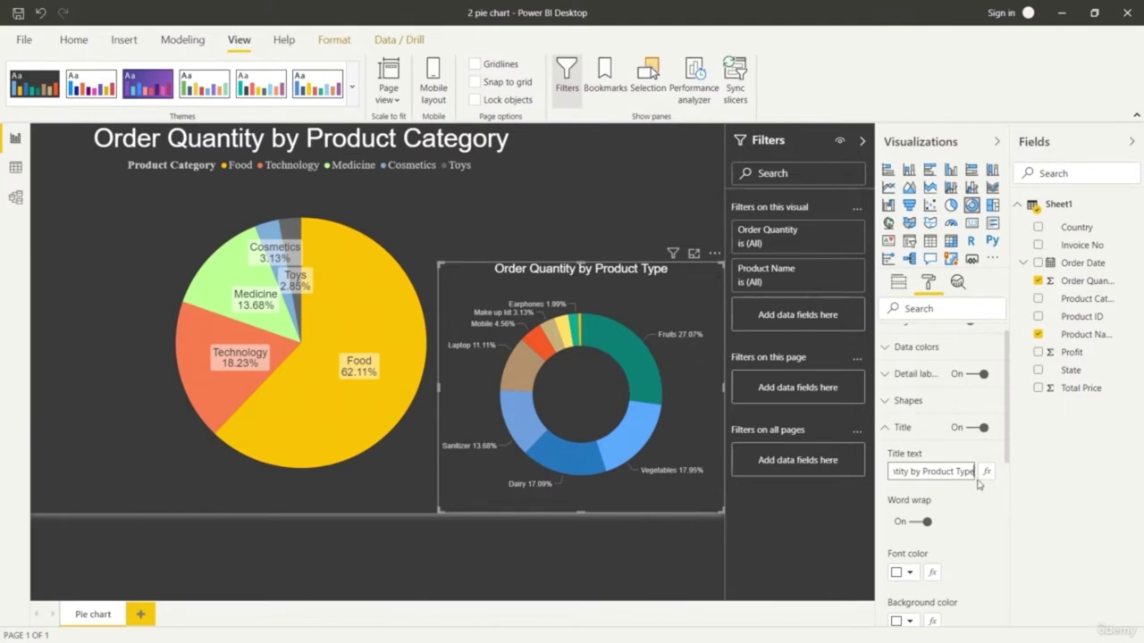
pyautogui.press('BackSpace')
pyautogui.press('BackSpace')
pyautogui.press('BackSpace')
pyautogui.press('BackSpace')
pyautogui.press('BackSpace')
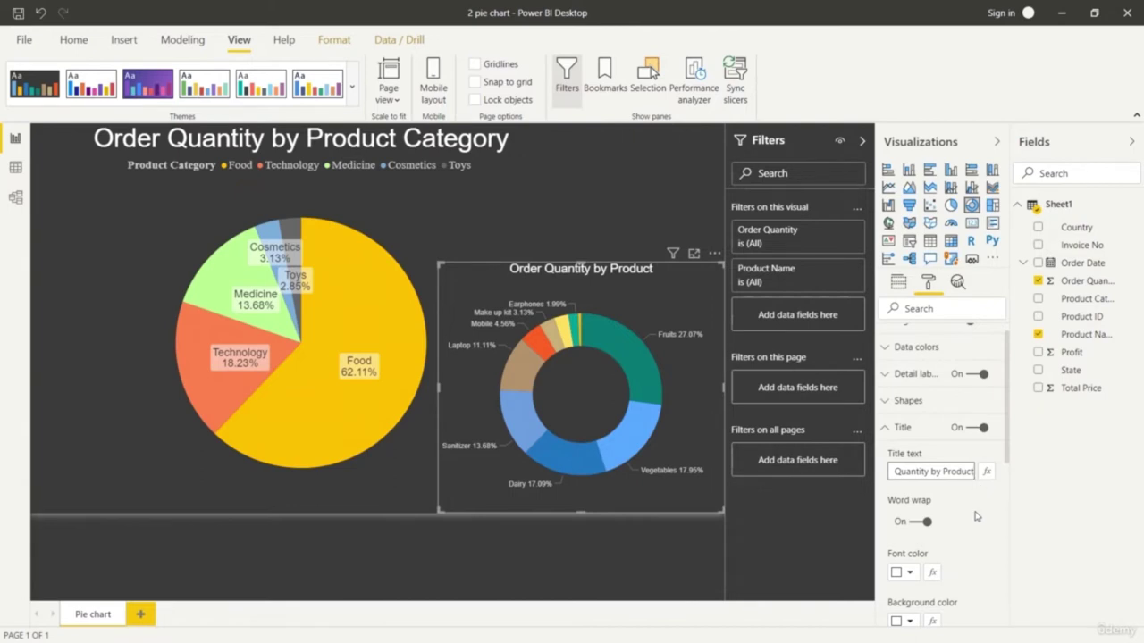
pyautogui.click(977, 520)
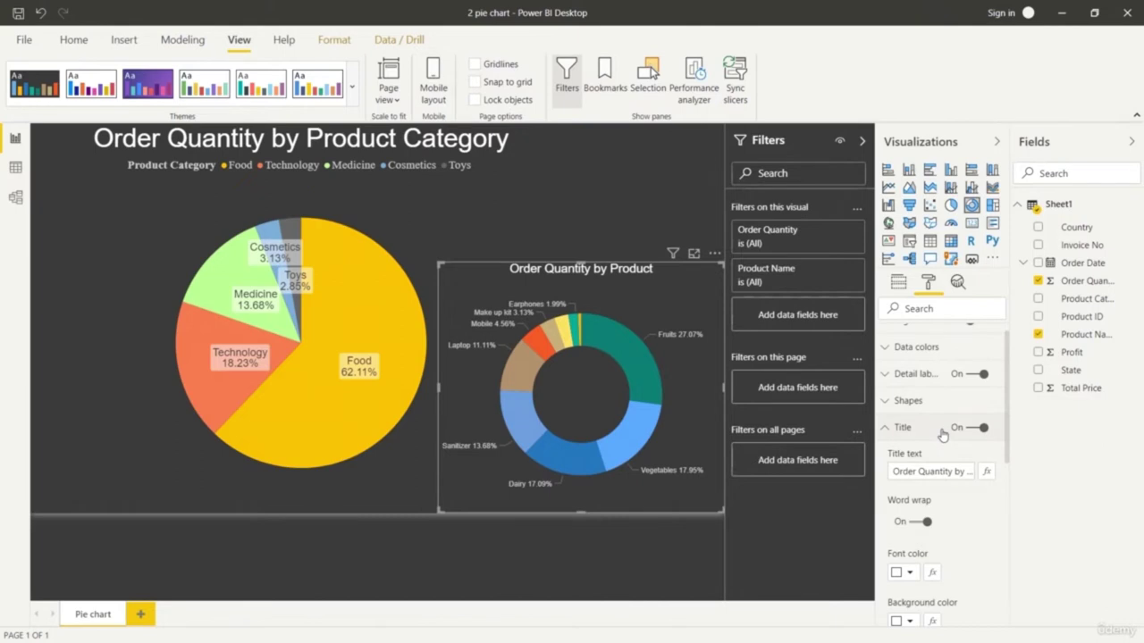
# Recolor the donut chart's Fruits, Vegetables and Dairy slices with progressively deeper shades of yellow.
pyautogui.scroll(1, 897, 376)
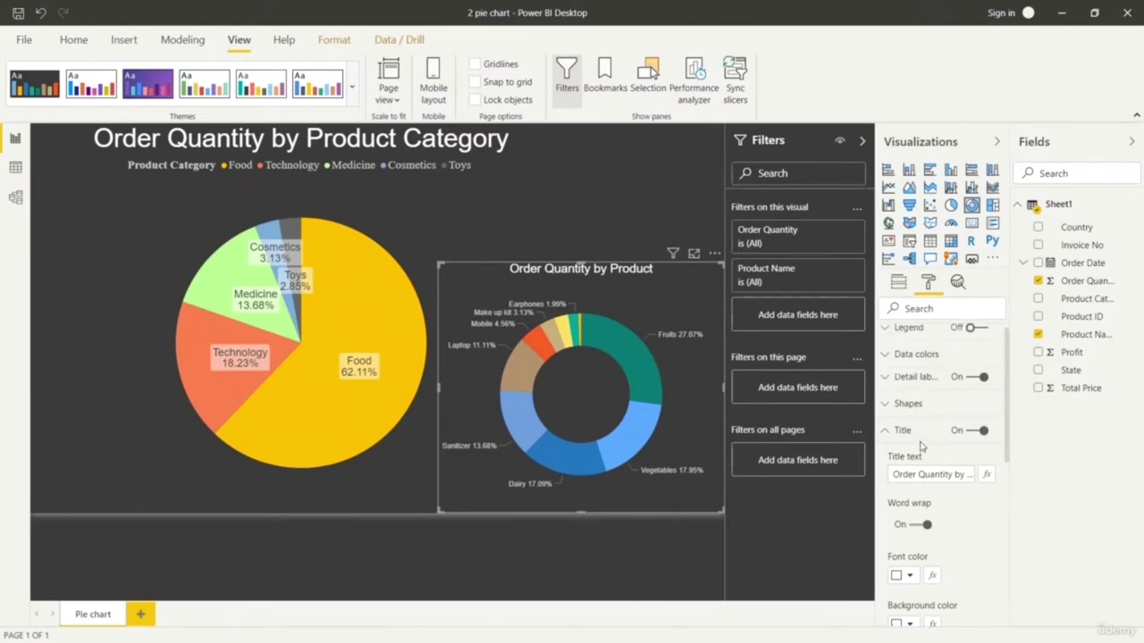
pyautogui.click(888, 370)
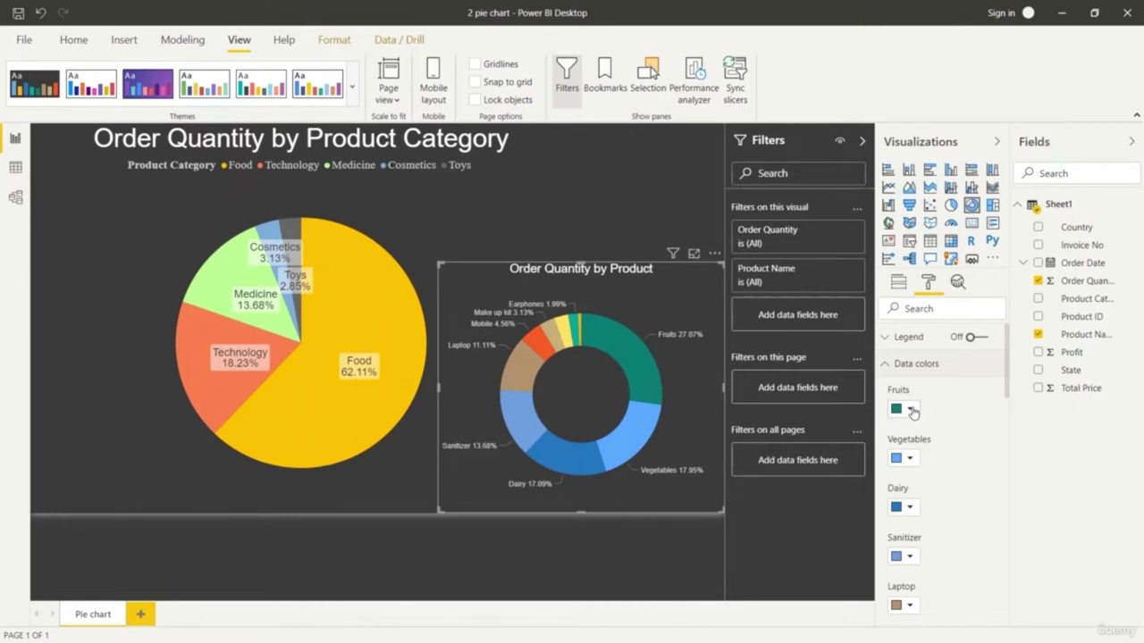
pyautogui.click(910, 410)
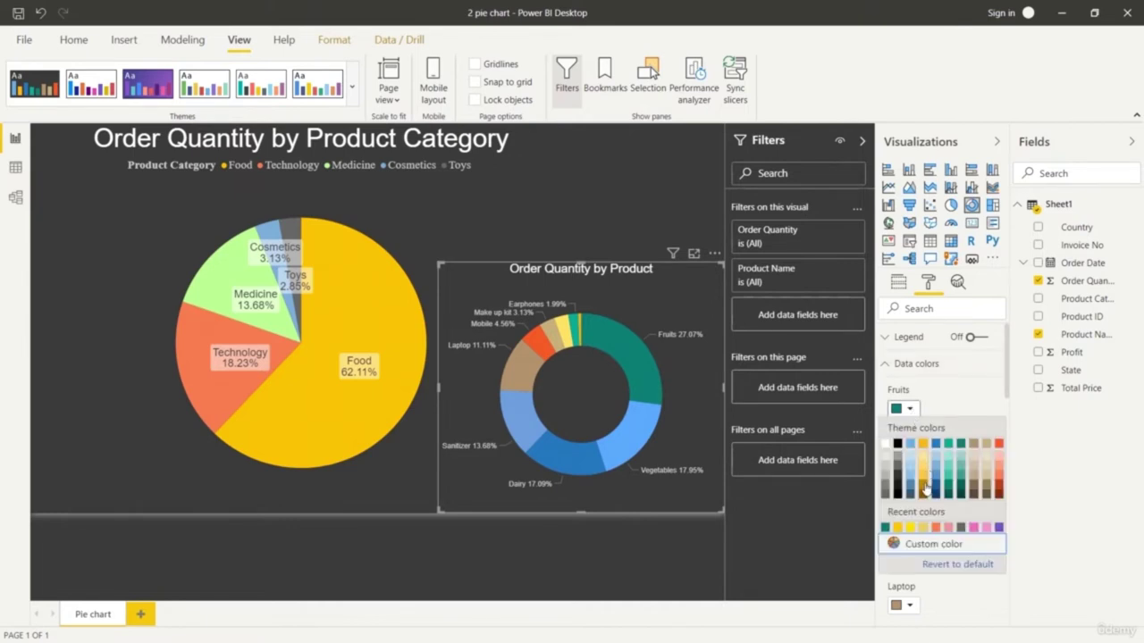
pyautogui.click(923, 468)
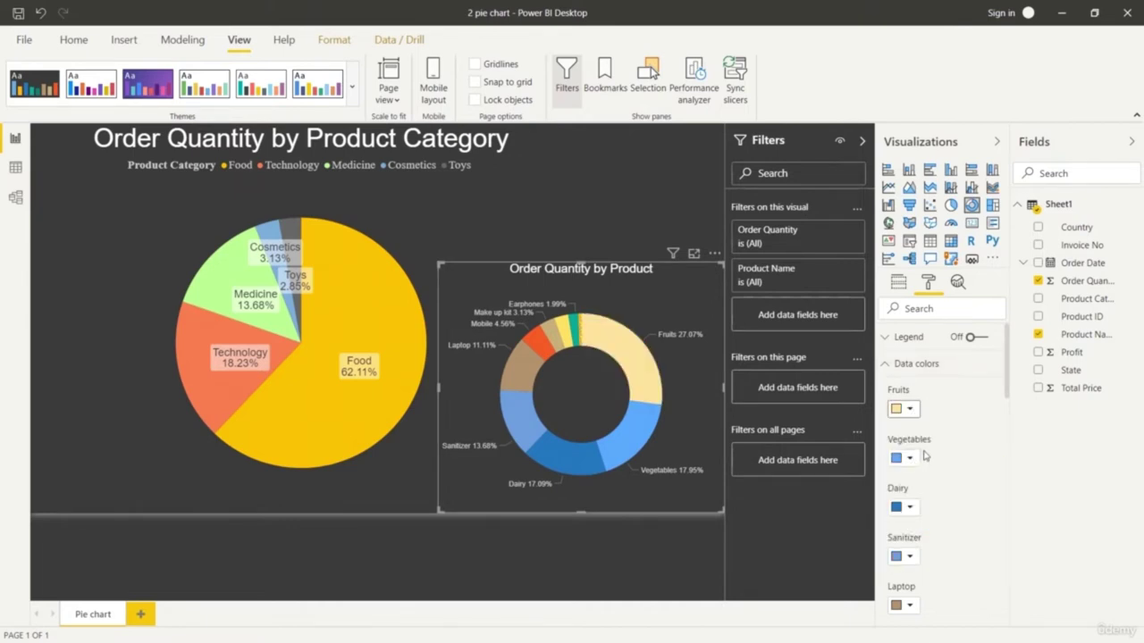
pyautogui.click(910, 458)
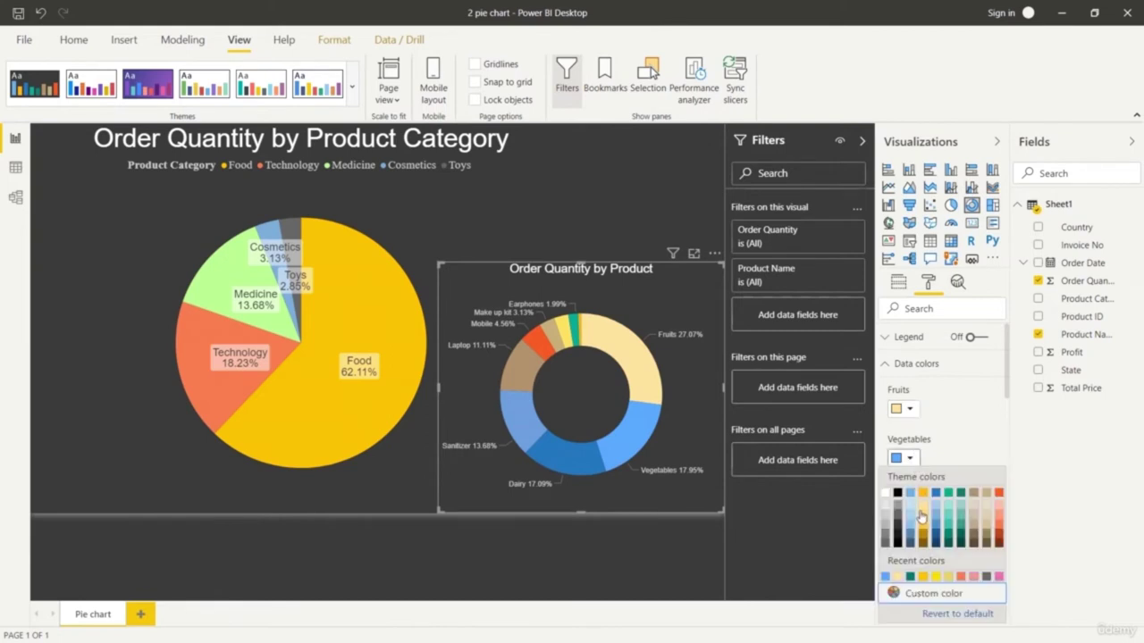
pyautogui.click(923, 521)
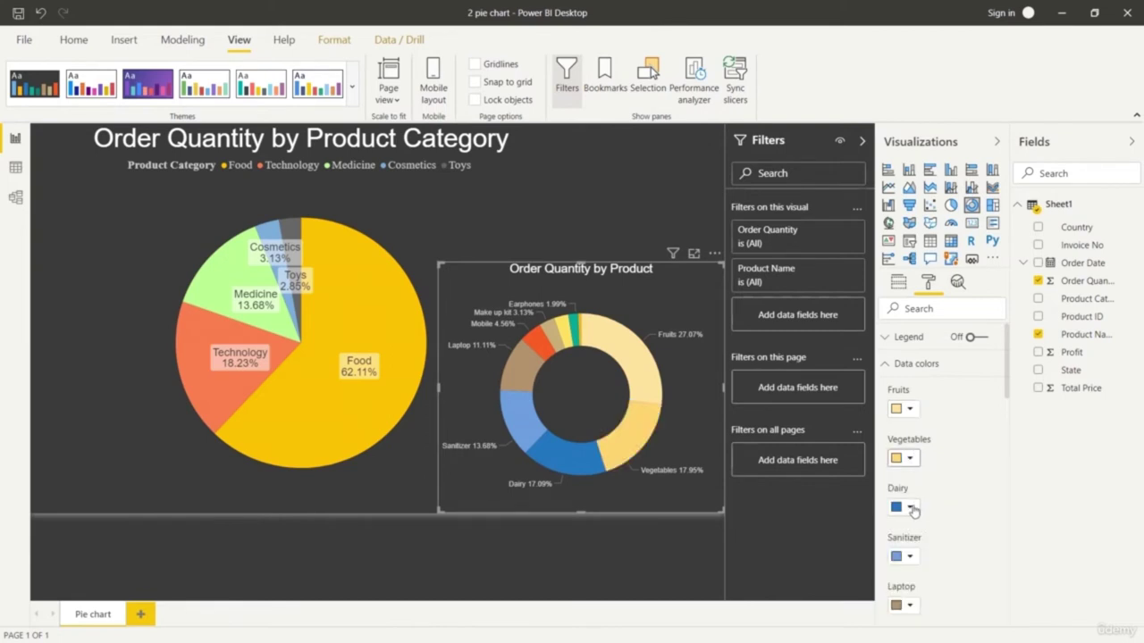
pyautogui.click(910, 506)
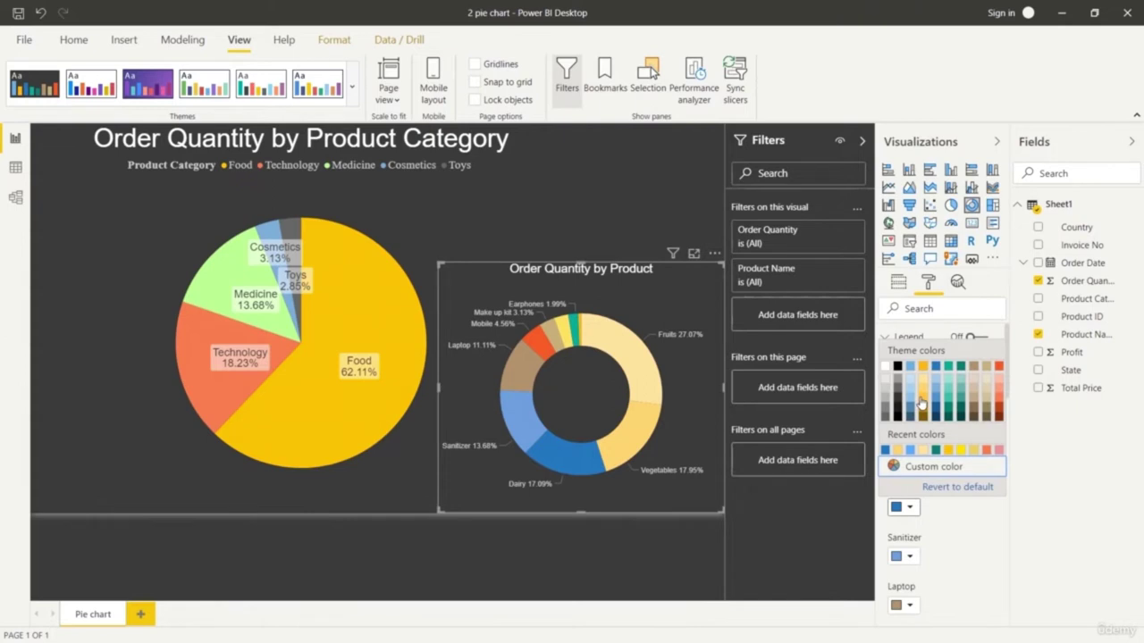
pyautogui.click(924, 408)
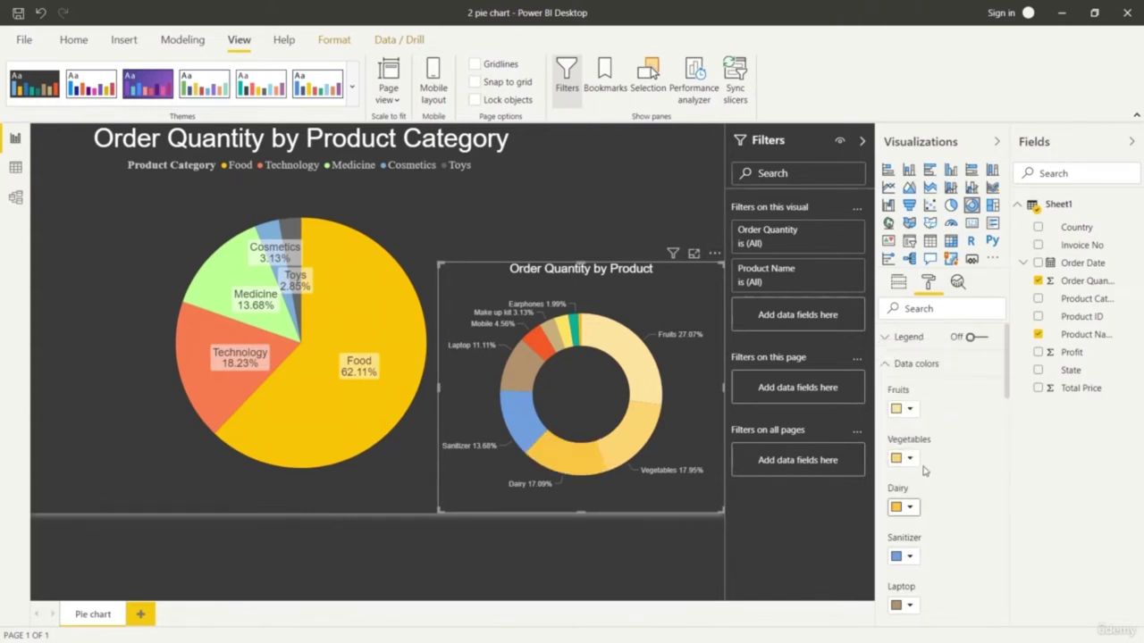
# Try a light teal theme color on the donut chart's Sanitizer slice.
pyautogui.scroll(-2, 916, 500)
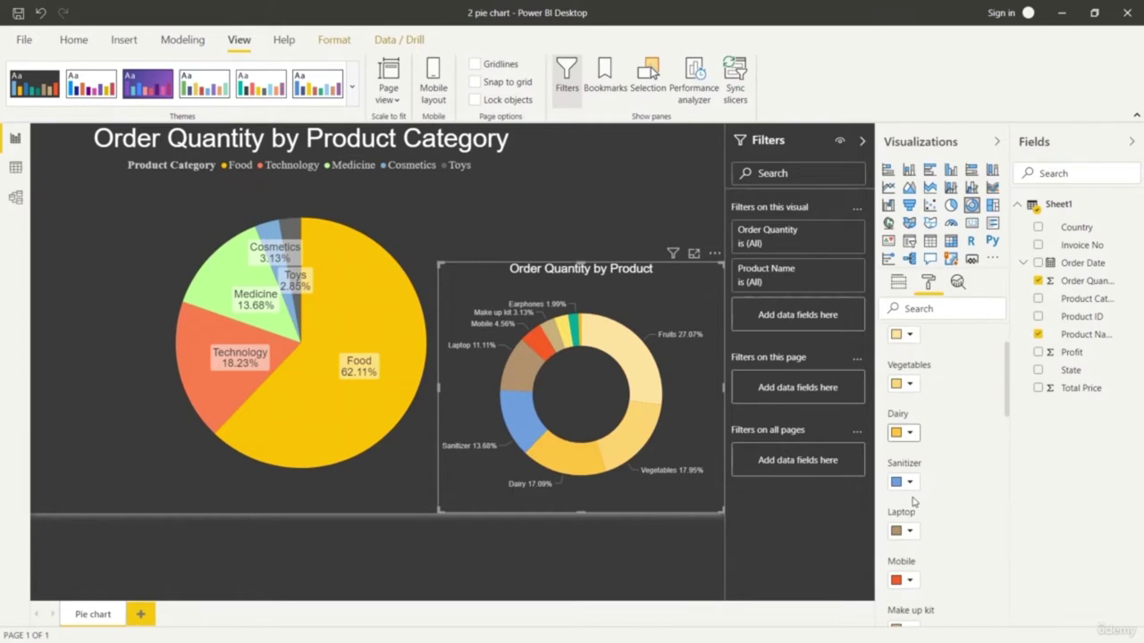
pyautogui.click(910, 481)
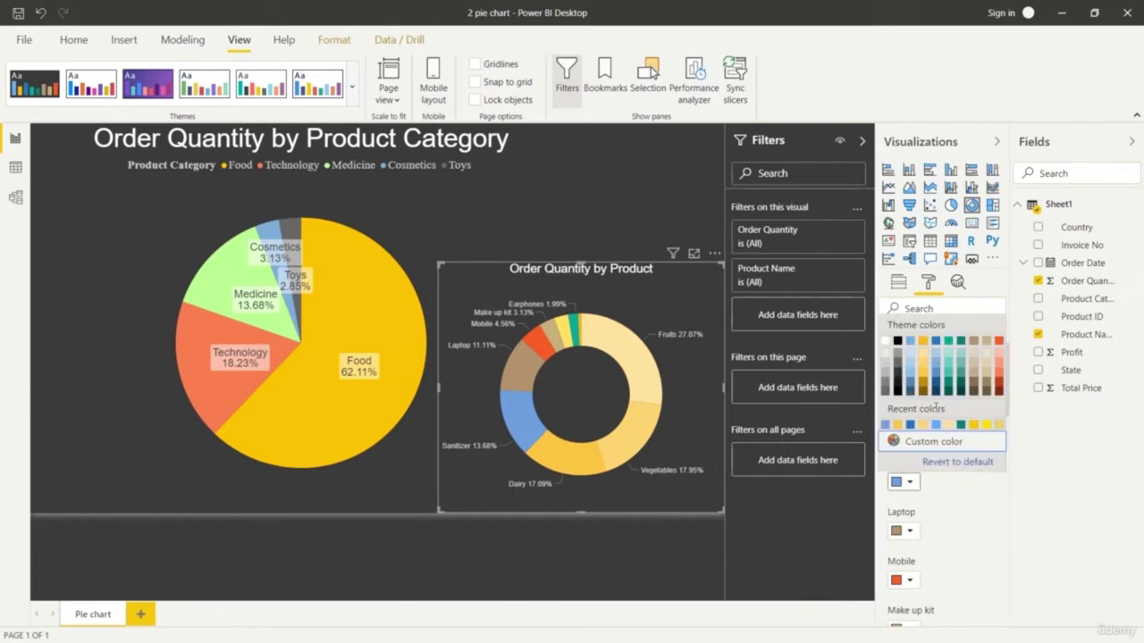
pyautogui.click(948, 366)
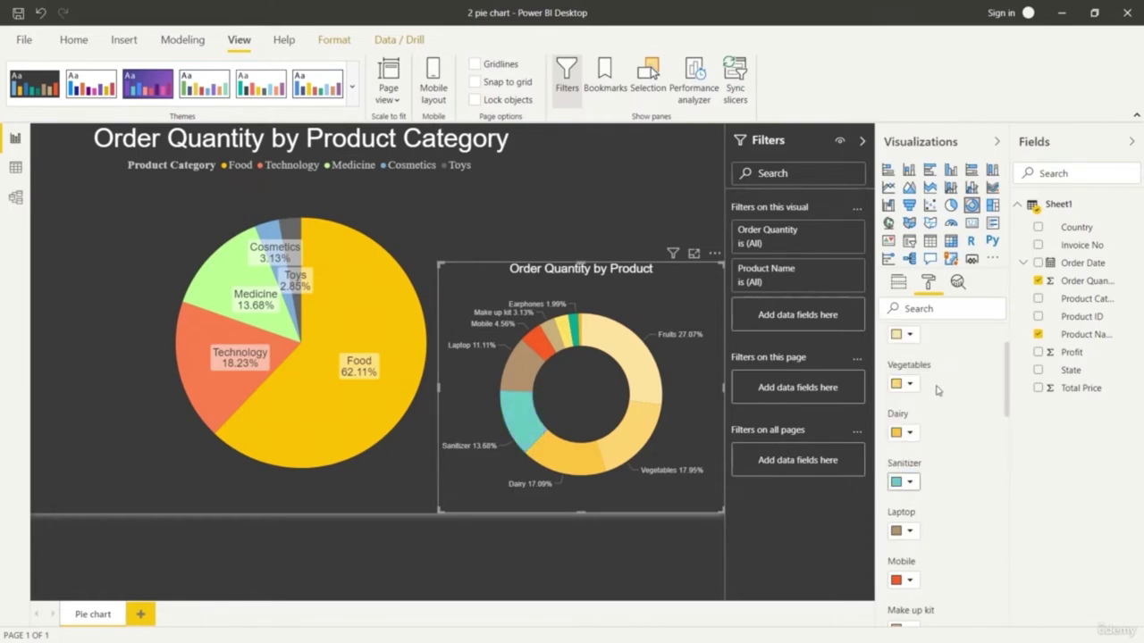
# Try several custom bright green shades on the donut chart's Sanitizer slice.
pyautogui.click(909, 481)
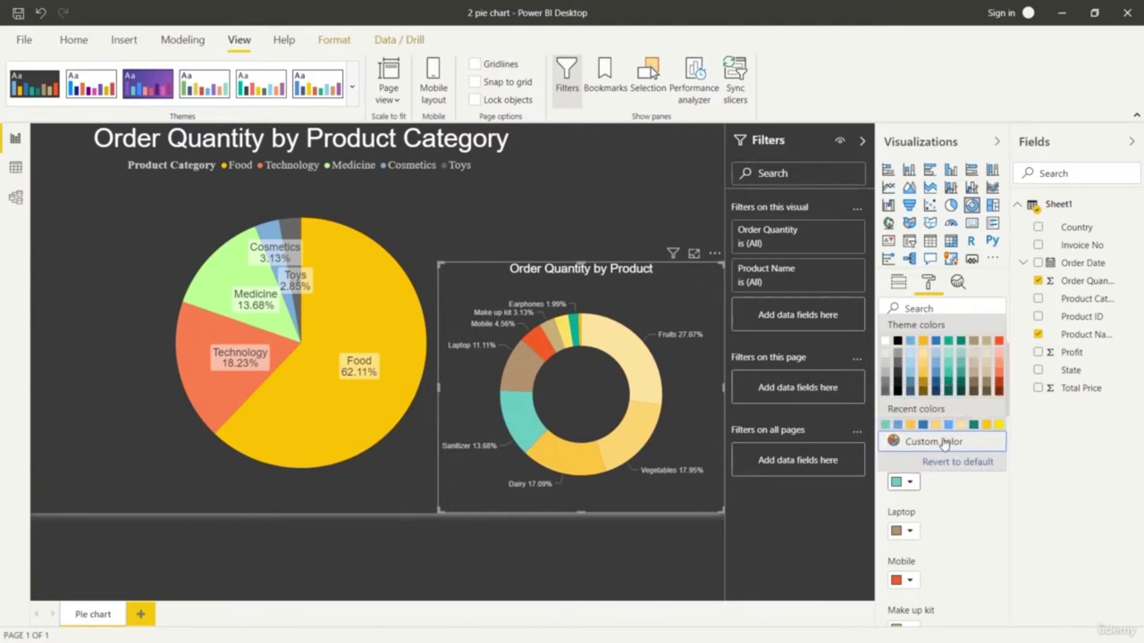
pyautogui.click(936, 441)
pyautogui.click(958, 336)
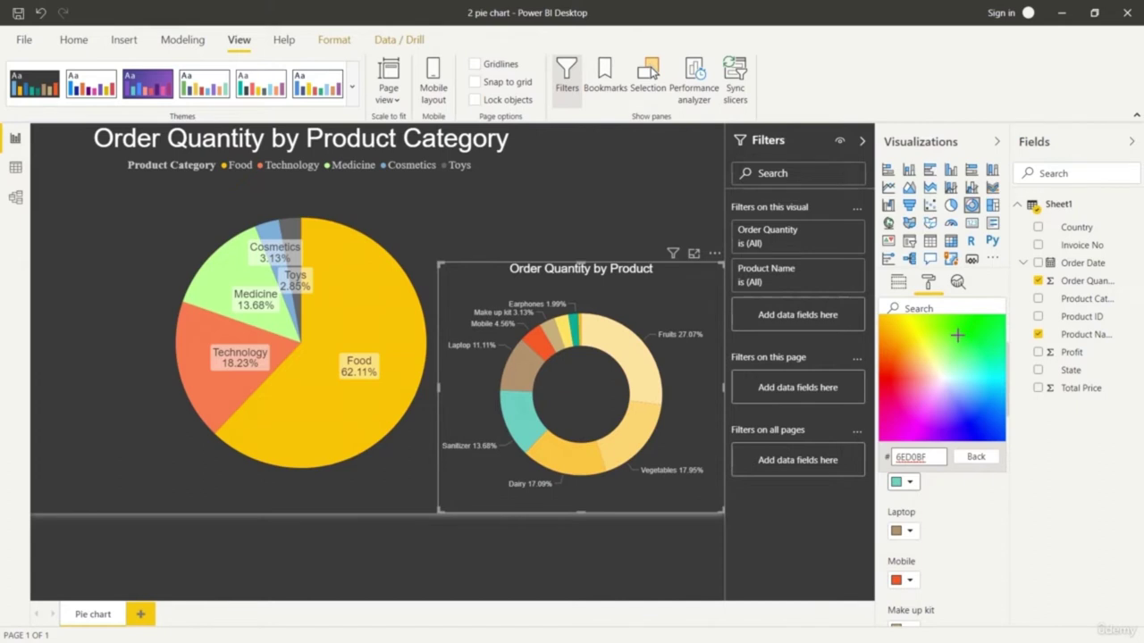
pyautogui.click(910, 481)
pyautogui.click(935, 441)
pyautogui.click(938, 324)
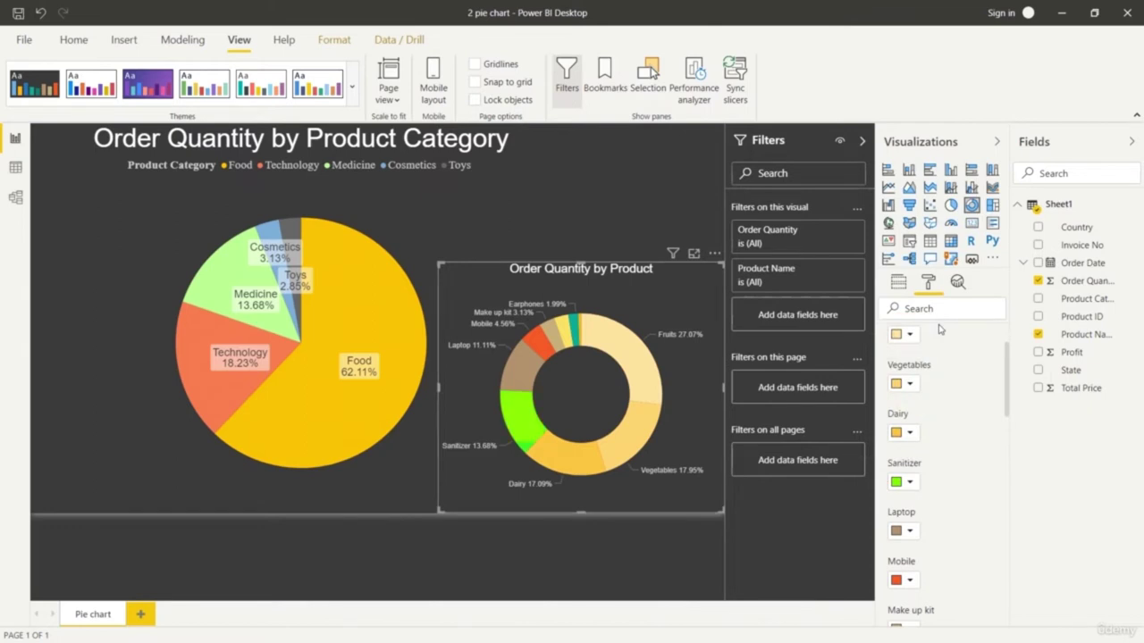
pyautogui.click(910, 482)
pyautogui.click(934, 442)
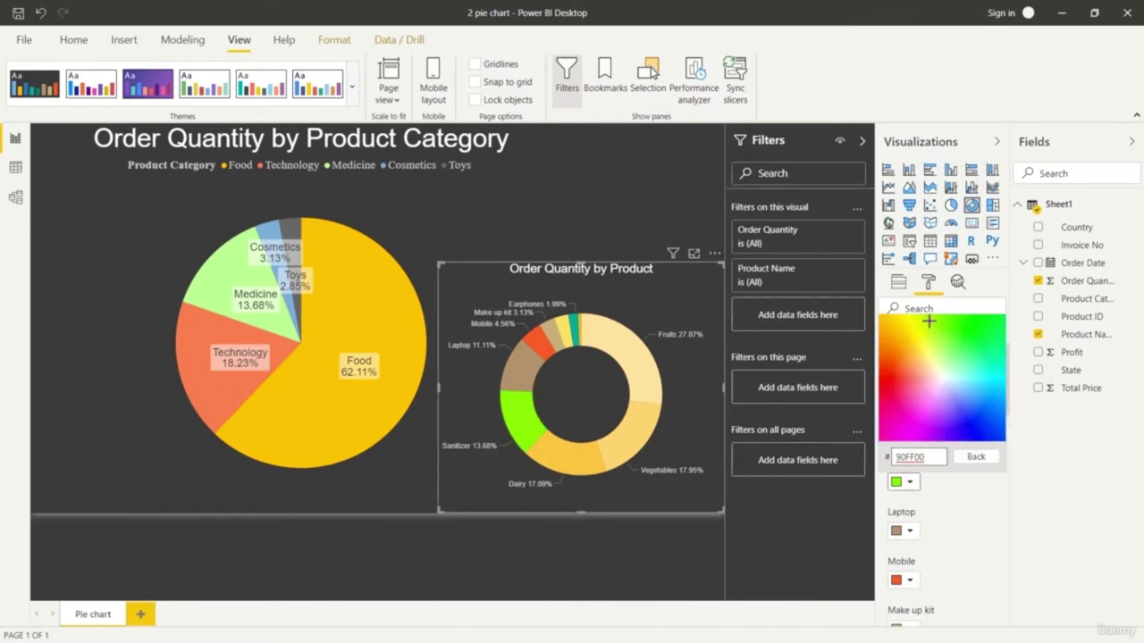
pyautogui.click(986, 343)
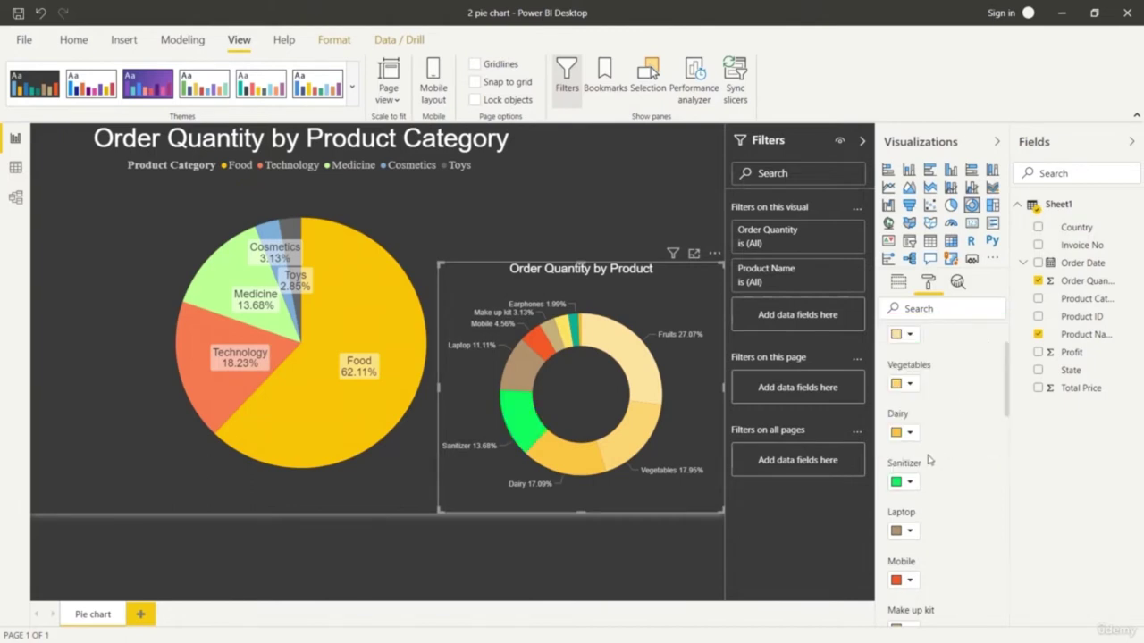
# Recolor the donut chart's Laptop slice with a lighter orange-red theme shade.
pyautogui.scroll(-2, 912, 530)
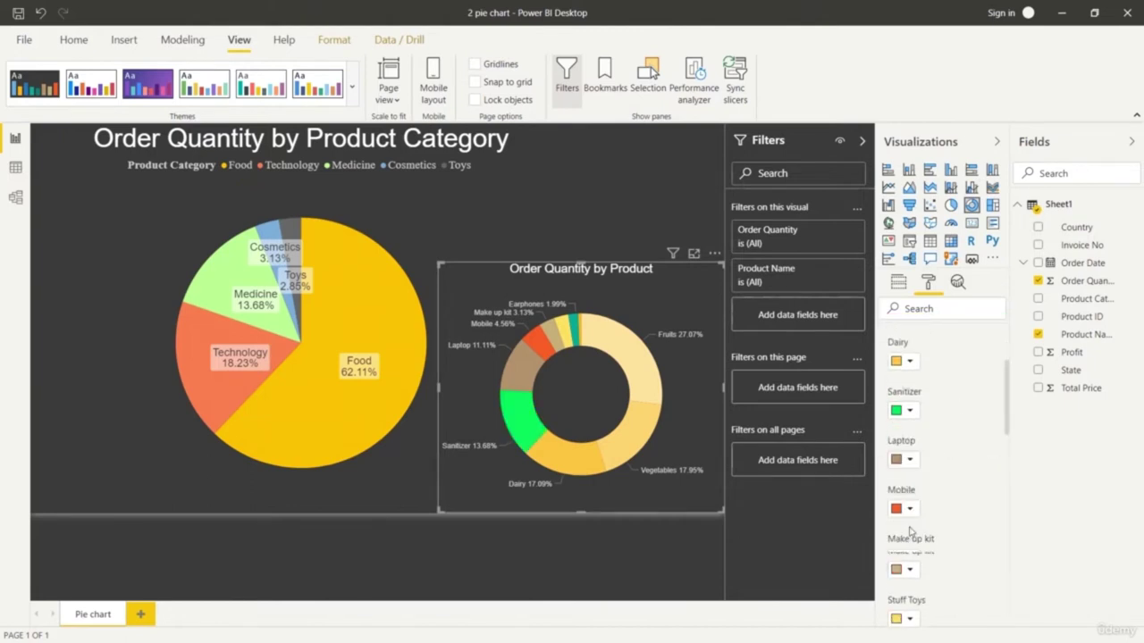
pyautogui.click(910, 457)
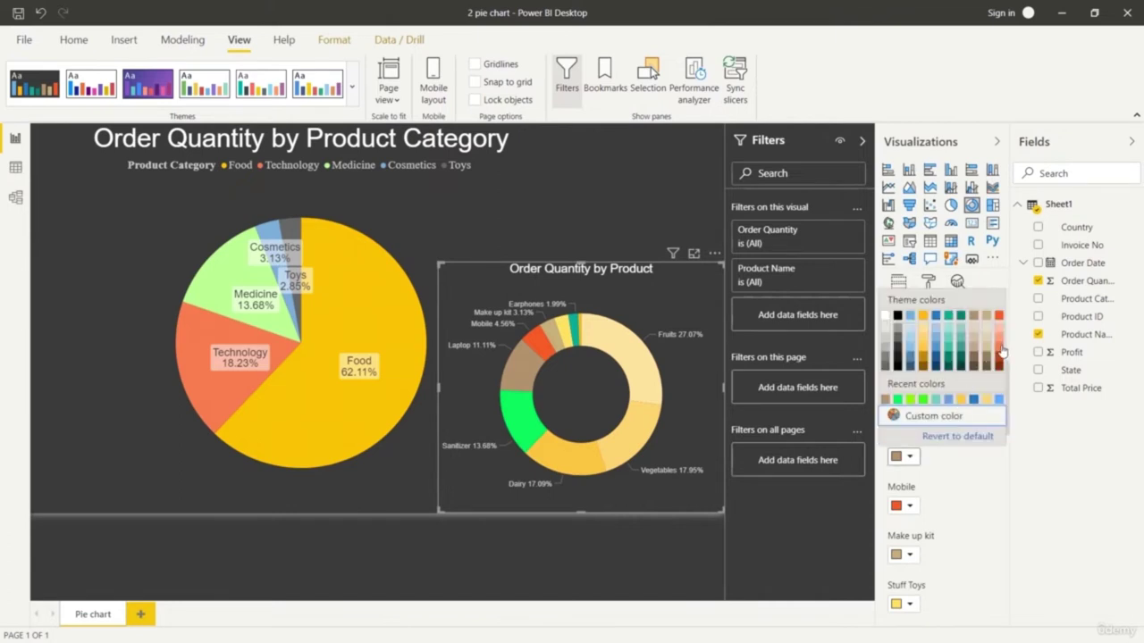
pyautogui.click(1001, 350)
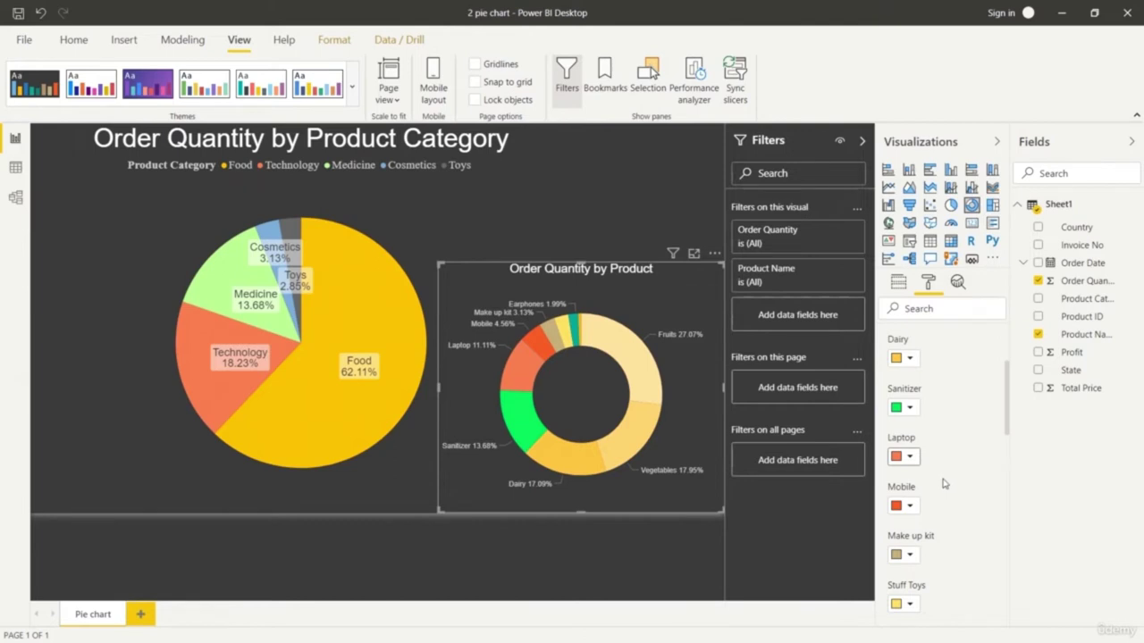
# Recolor the donut chart's Earphones slice dark red and its Charger slice the darkest red theme shade.
pyautogui.scroll(-3, 912, 555)
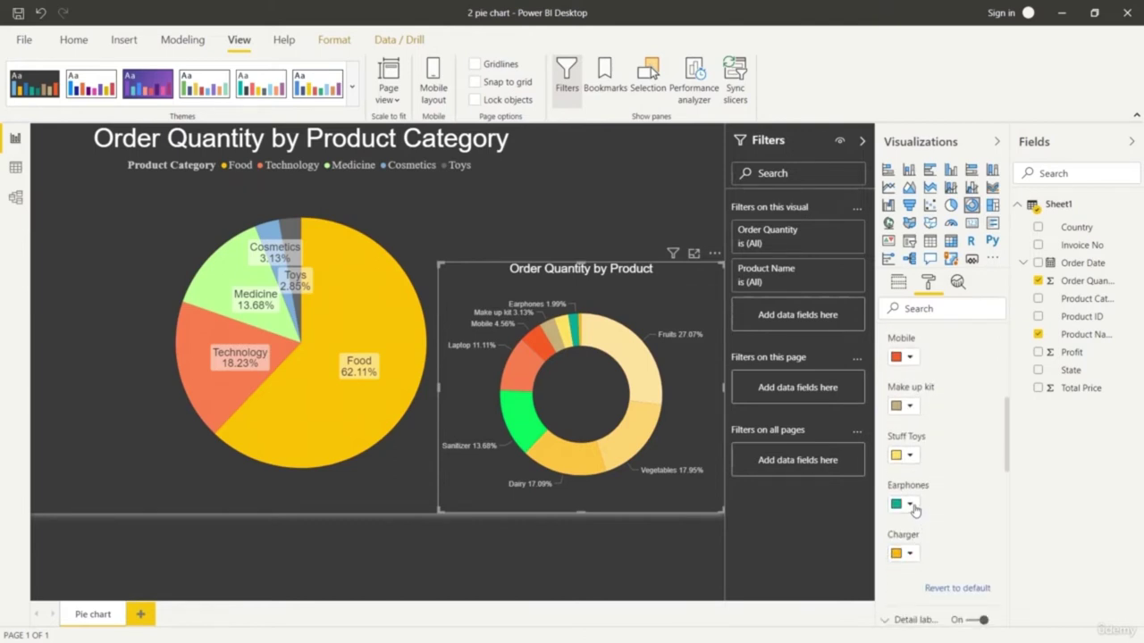
pyautogui.click(911, 505)
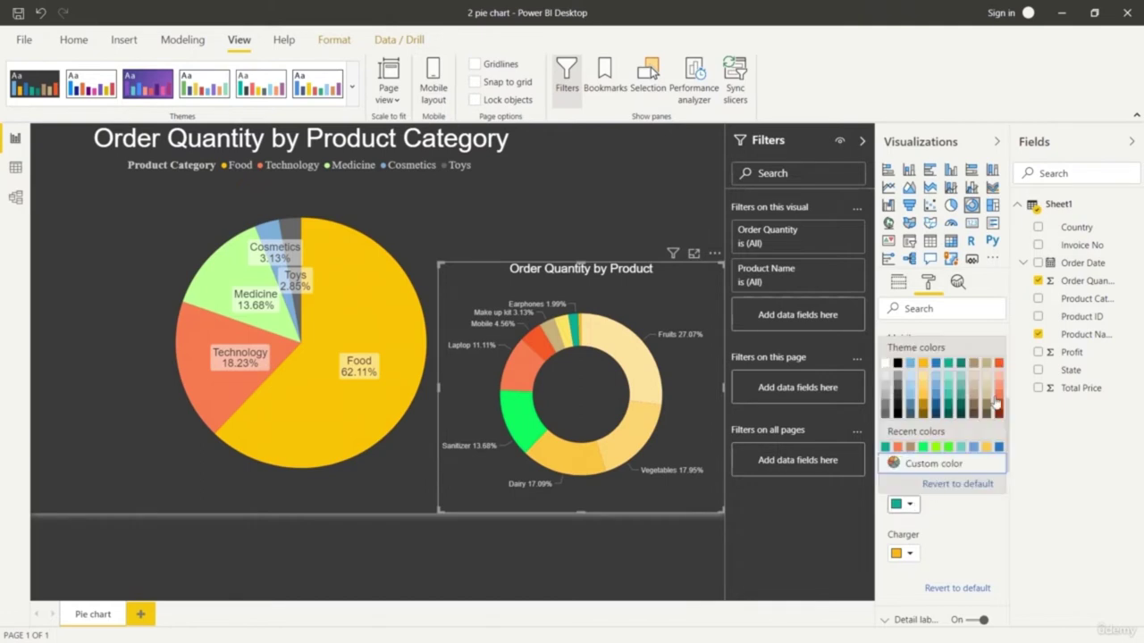
pyautogui.click(1001, 408)
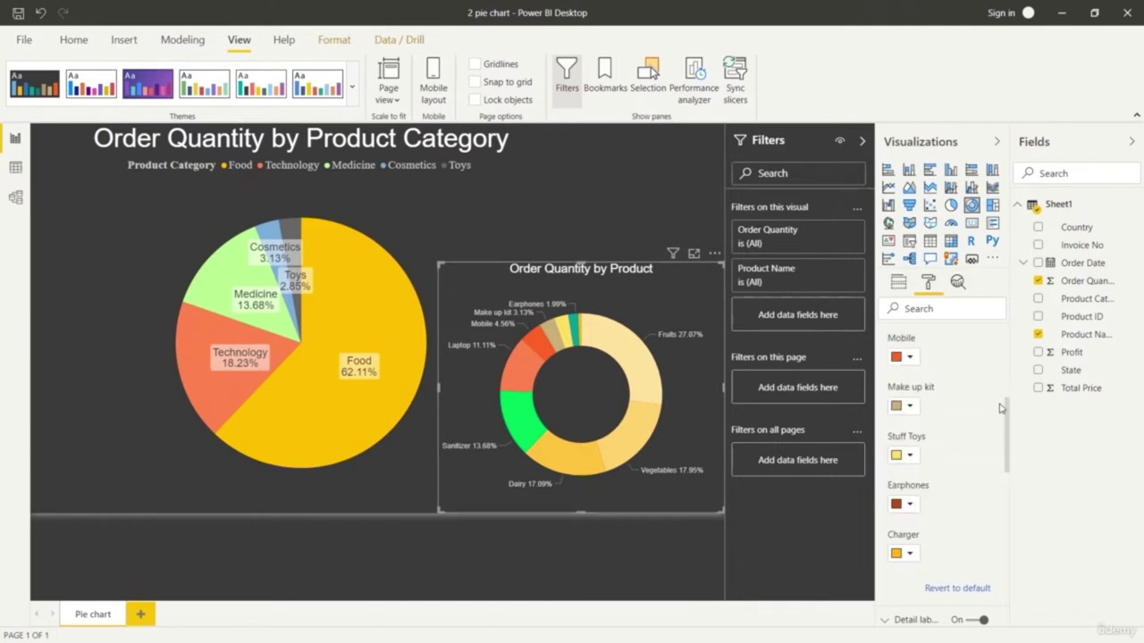
pyautogui.click(911, 553)
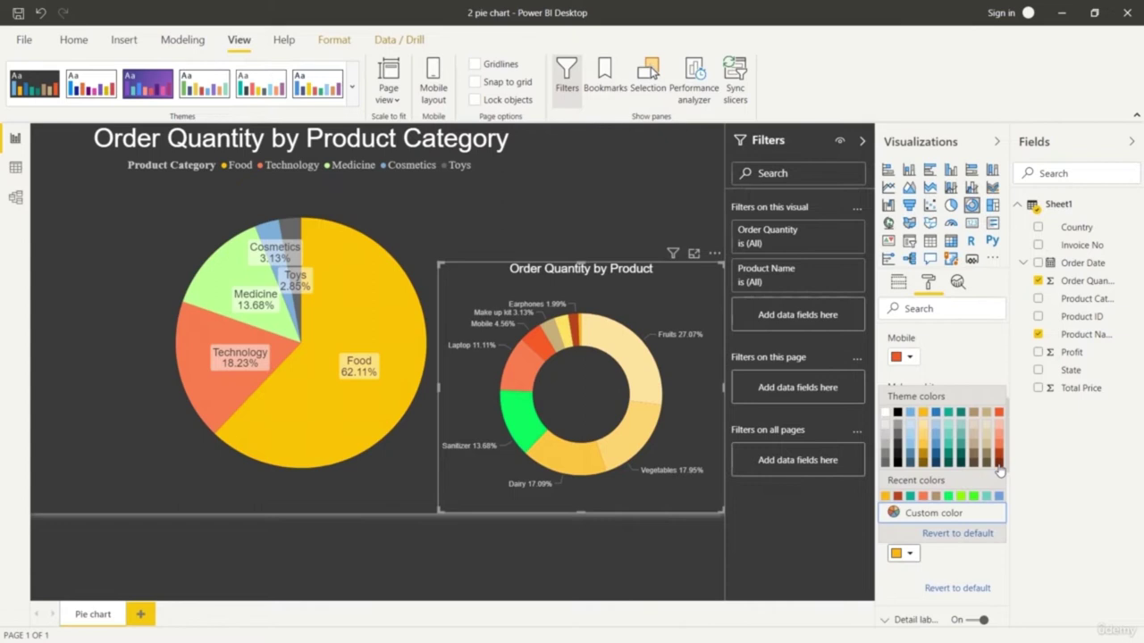
pyautogui.click(1001, 462)
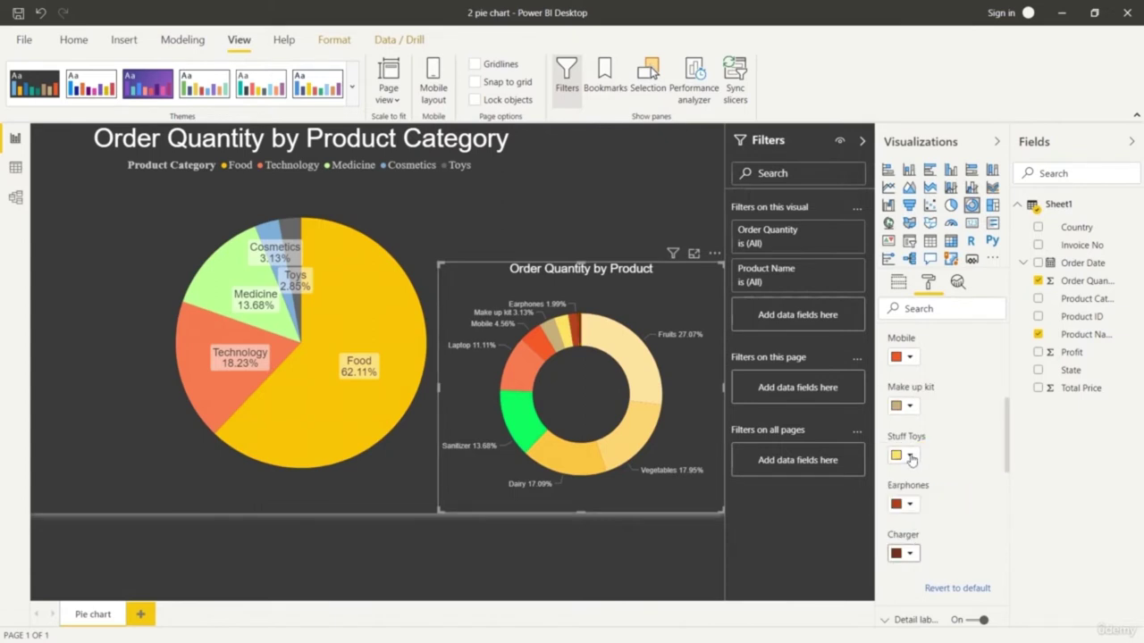
# Recolor the donut chart's Stuff Toys slice dark gray and its Make up kit slice light blue.
pyautogui.click(912, 457)
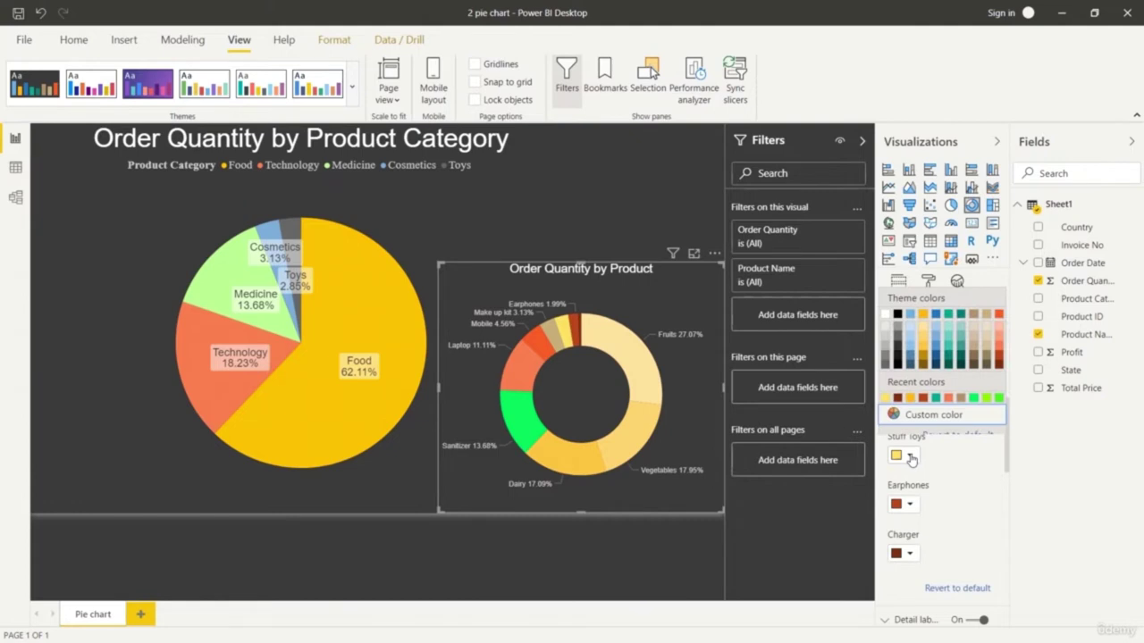
pyautogui.click(899, 340)
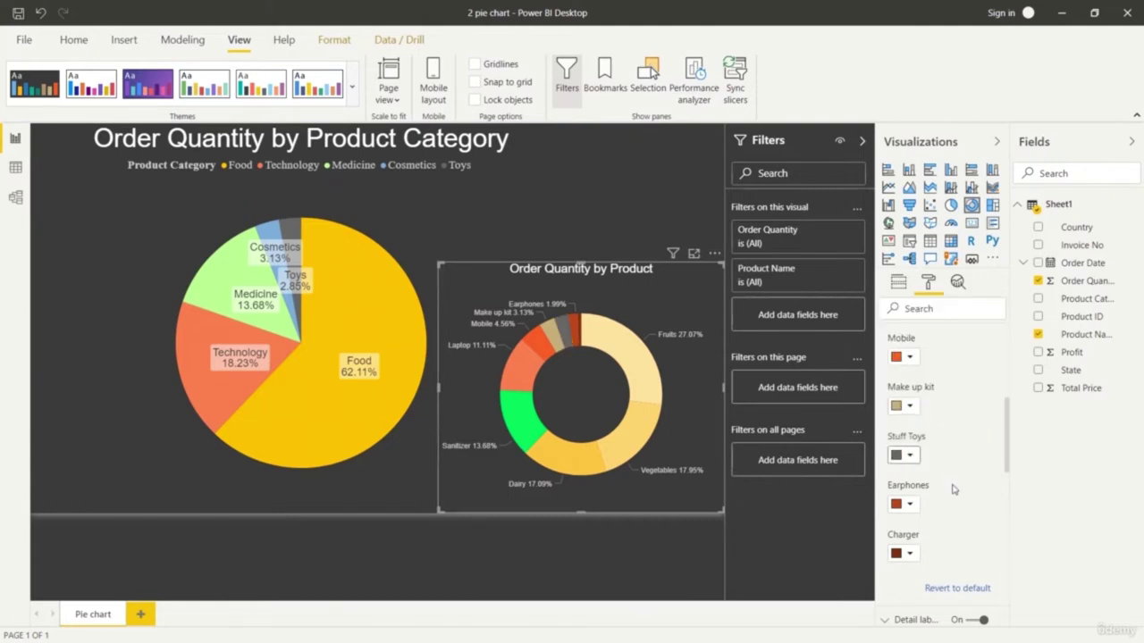
pyautogui.click(909, 407)
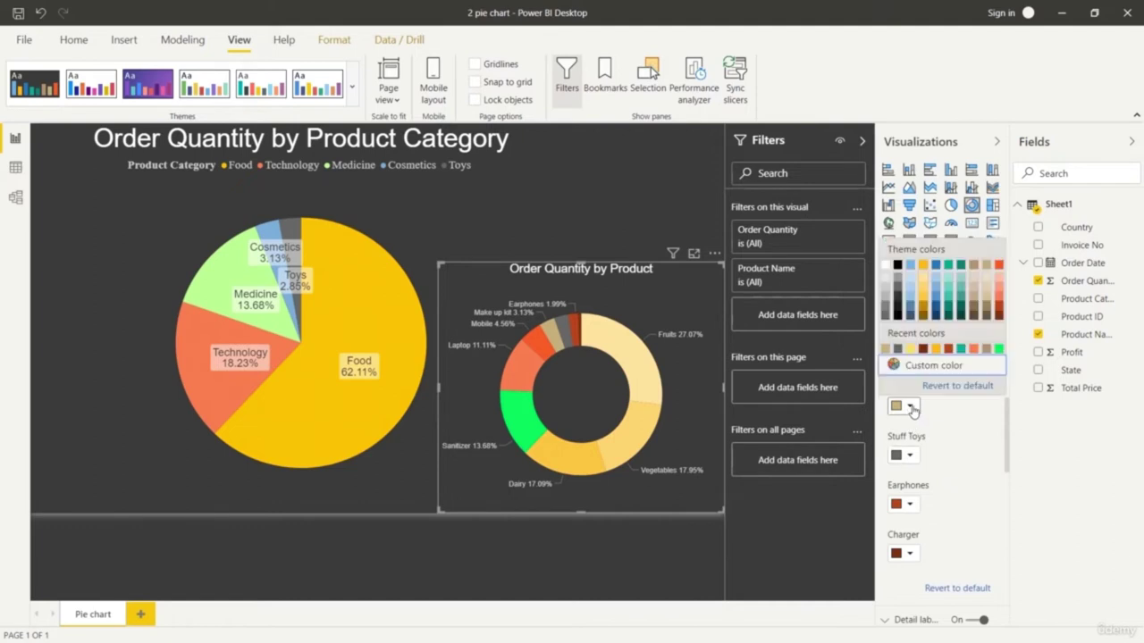
pyautogui.click(912, 304)
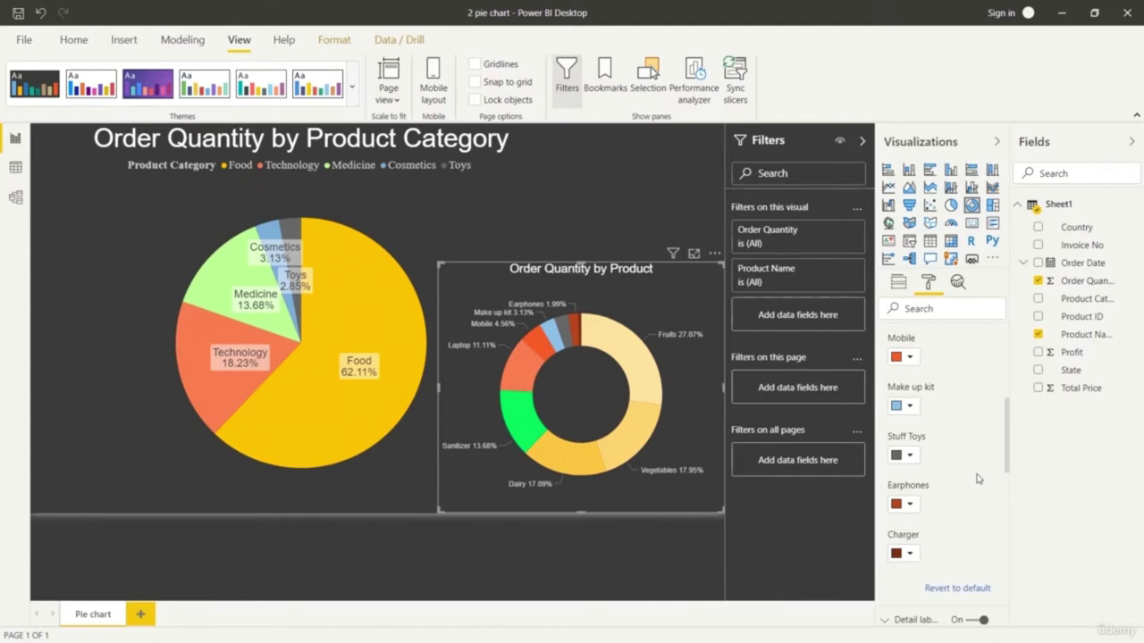
# Give the donut chart's Sanitizer slice a custom lighter green color.
pyautogui.scroll(3, 920, 384)
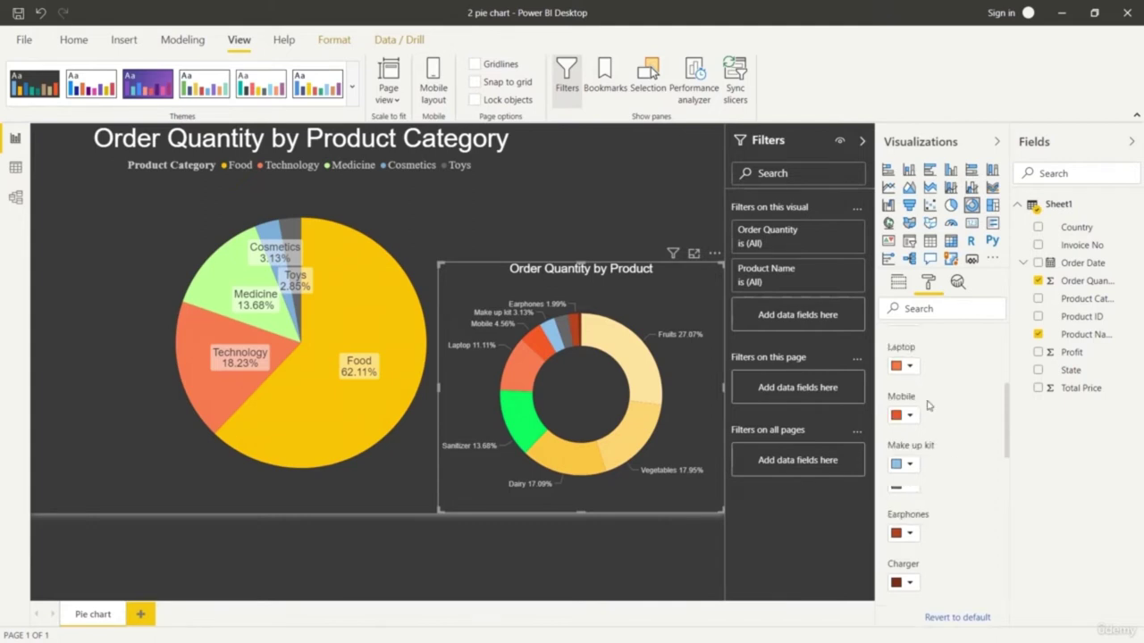
pyautogui.click(908, 483)
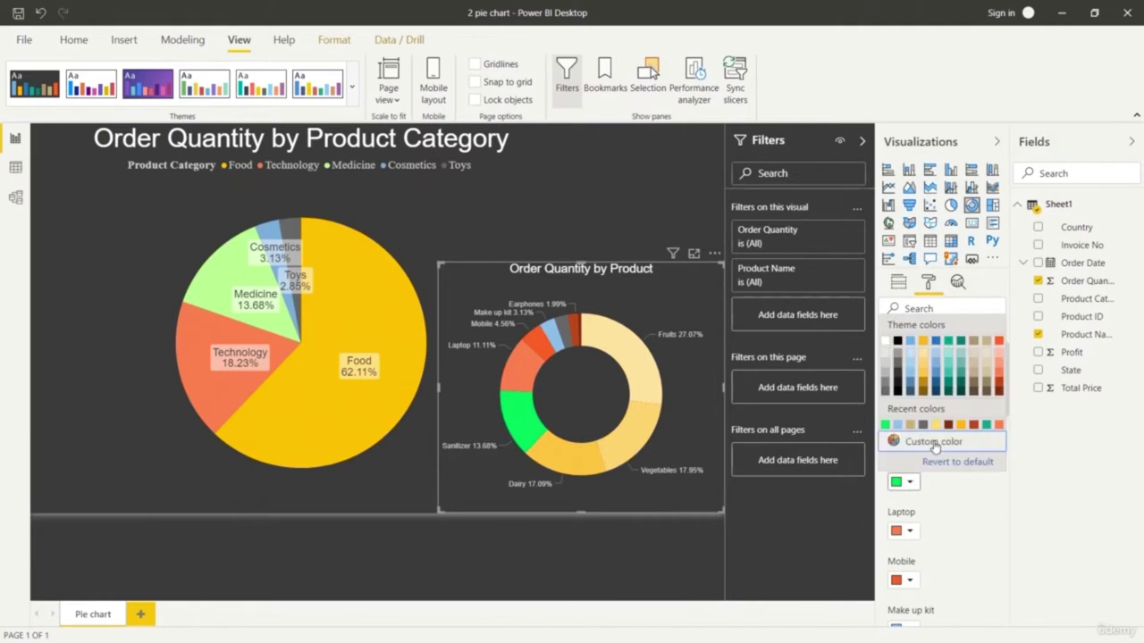
pyautogui.click(934, 439)
pyautogui.click(948, 341)
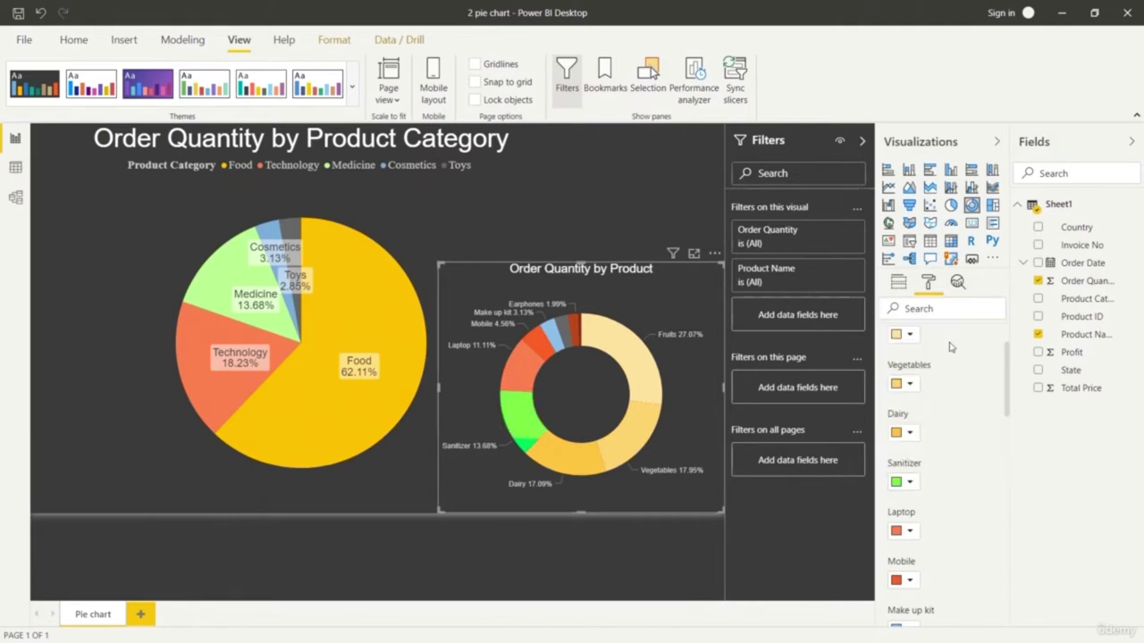
# Adjust the donut chart's Sanitizer slice to a paler custom green, closer to the pie chart's Medicine slice.
pyautogui.click(910, 483)
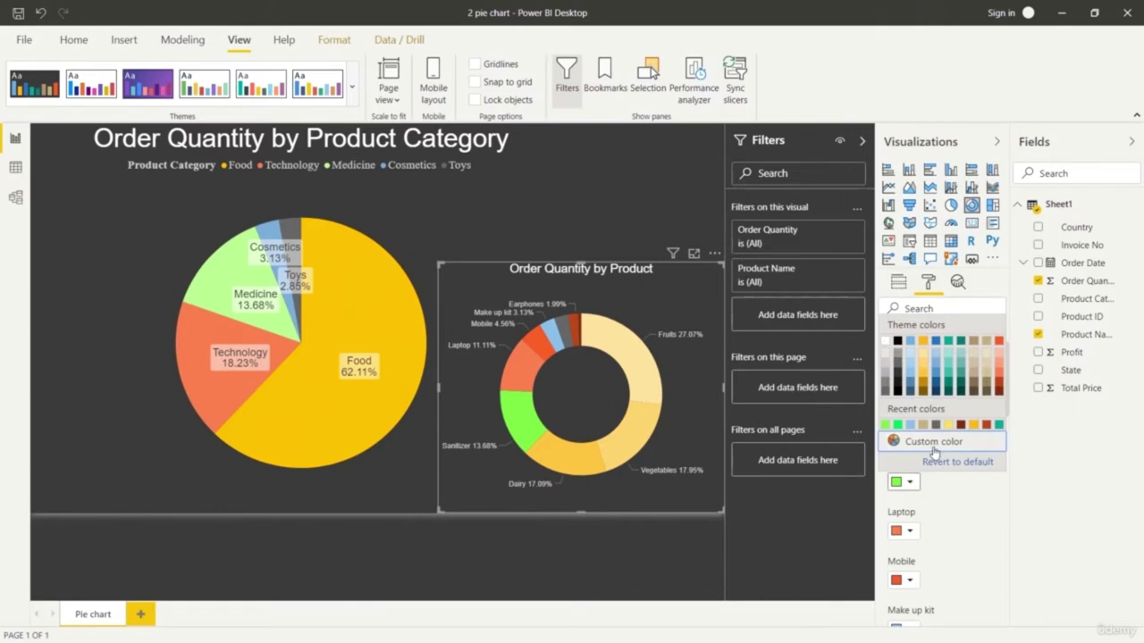
pyautogui.click(933, 443)
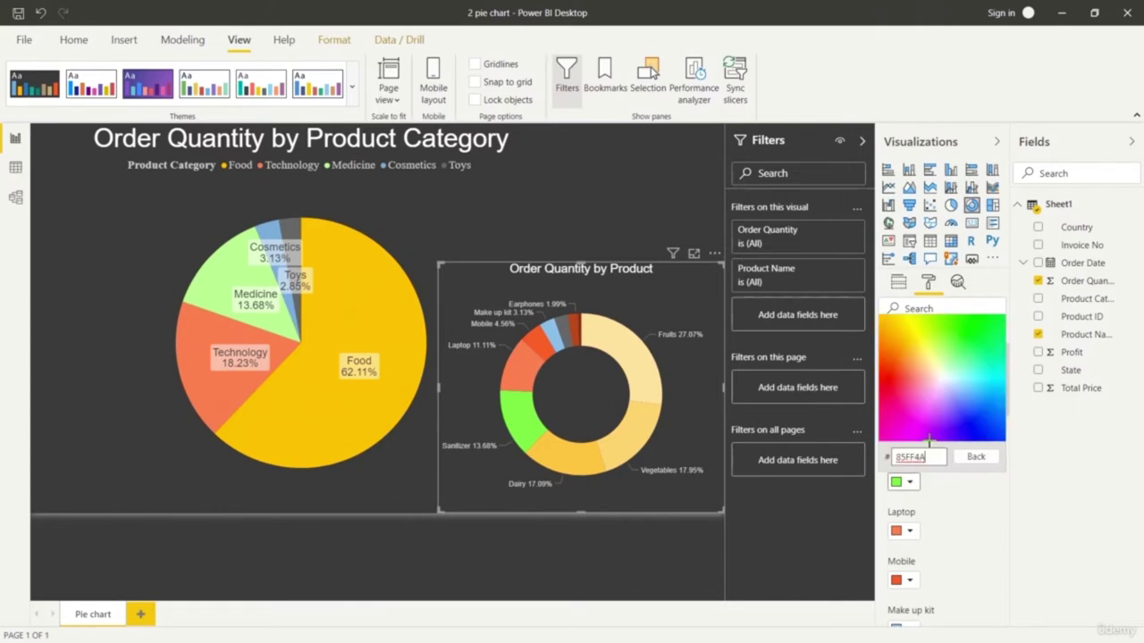
pyautogui.click(950, 351)
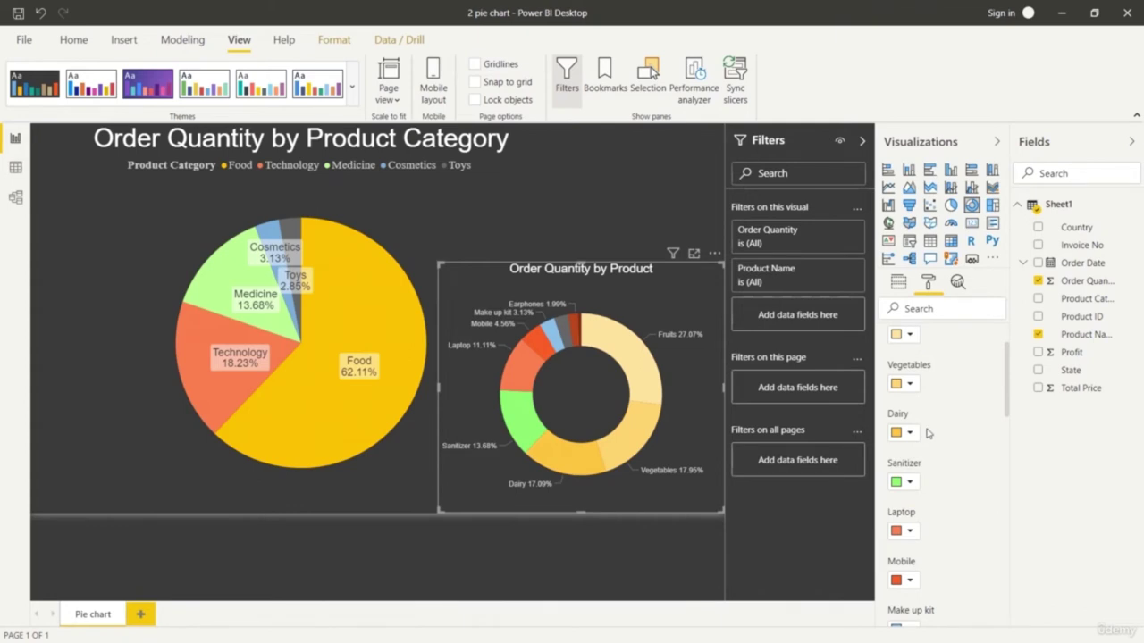
# Try a light report theme with green, blue and purple data colors, and switch back to the dark gray theme.
pyautogui.click(220, 87)
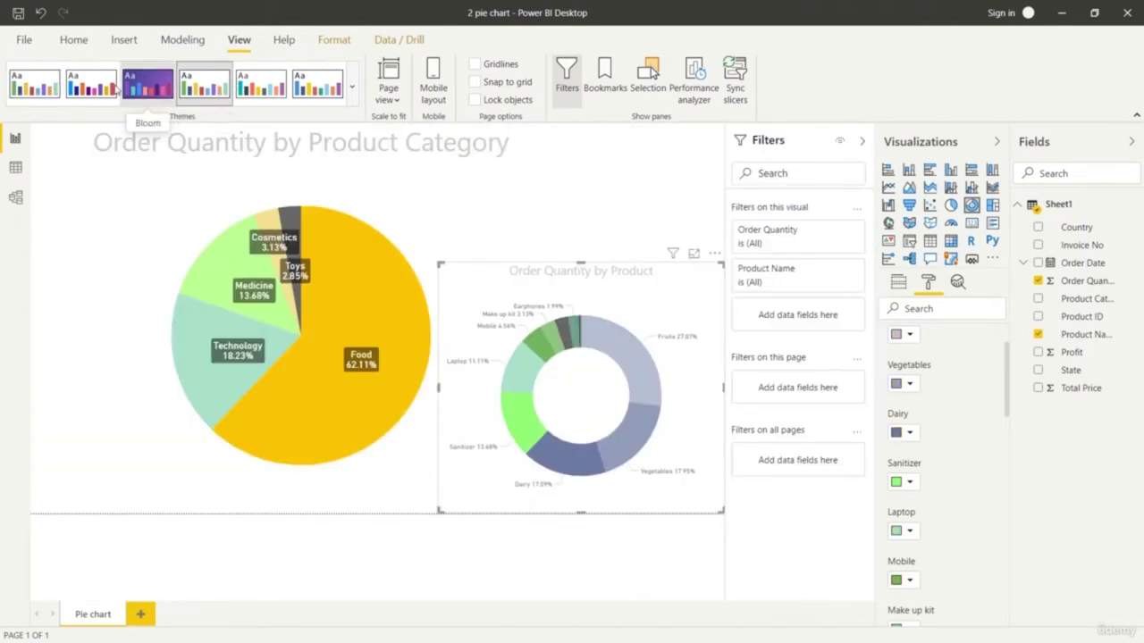
pyautogui.click(352, 87)
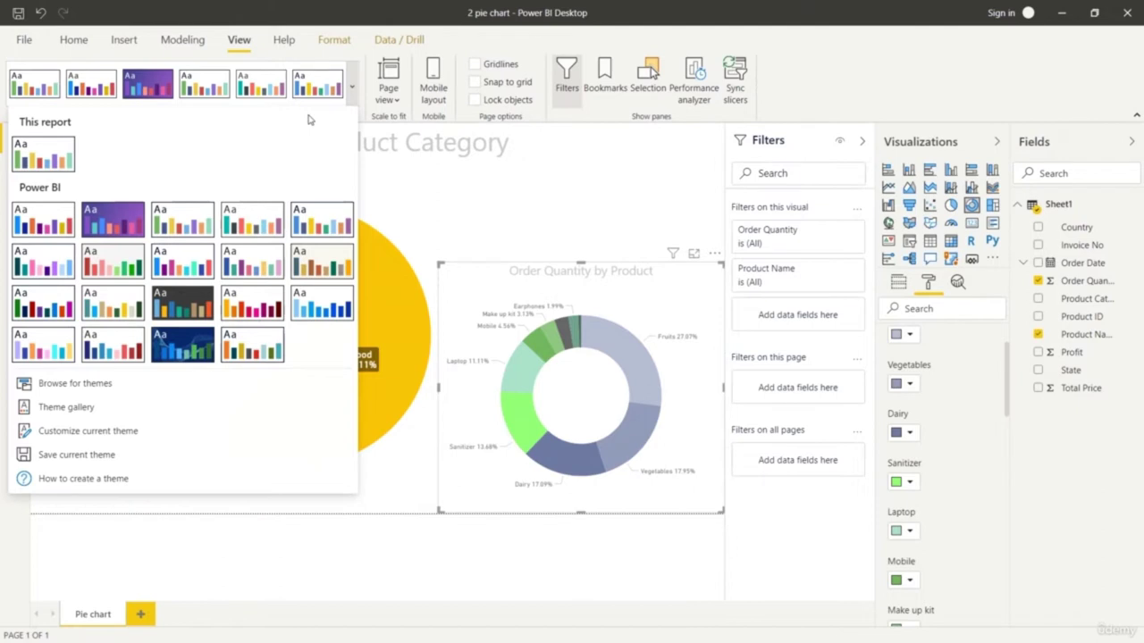
pyautogui.click(182, 312)
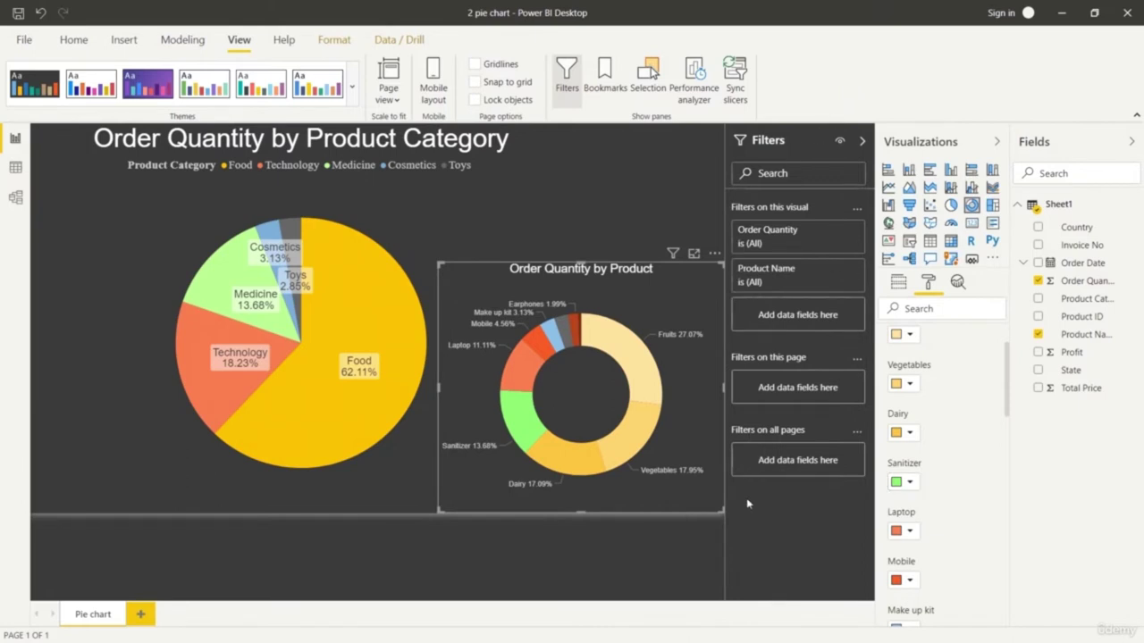
# Add a treemap visual, place it at the page's lower-left corner beside the pie chart, and narrow it slightly.
pyautogui.press('Escape')
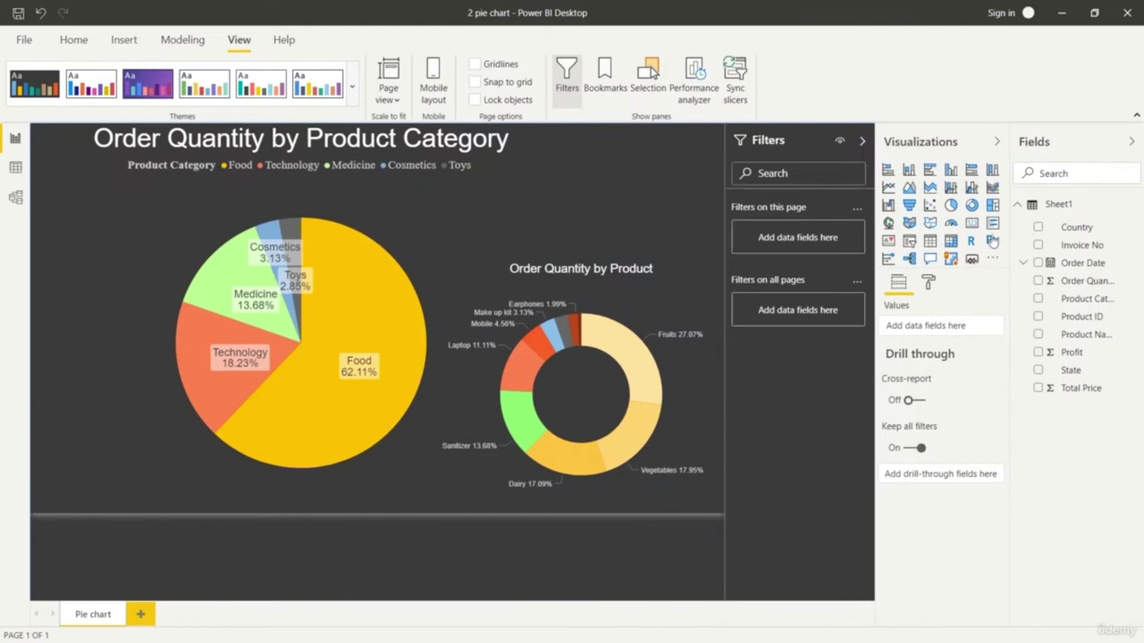
pyautogui.click(992, 206)
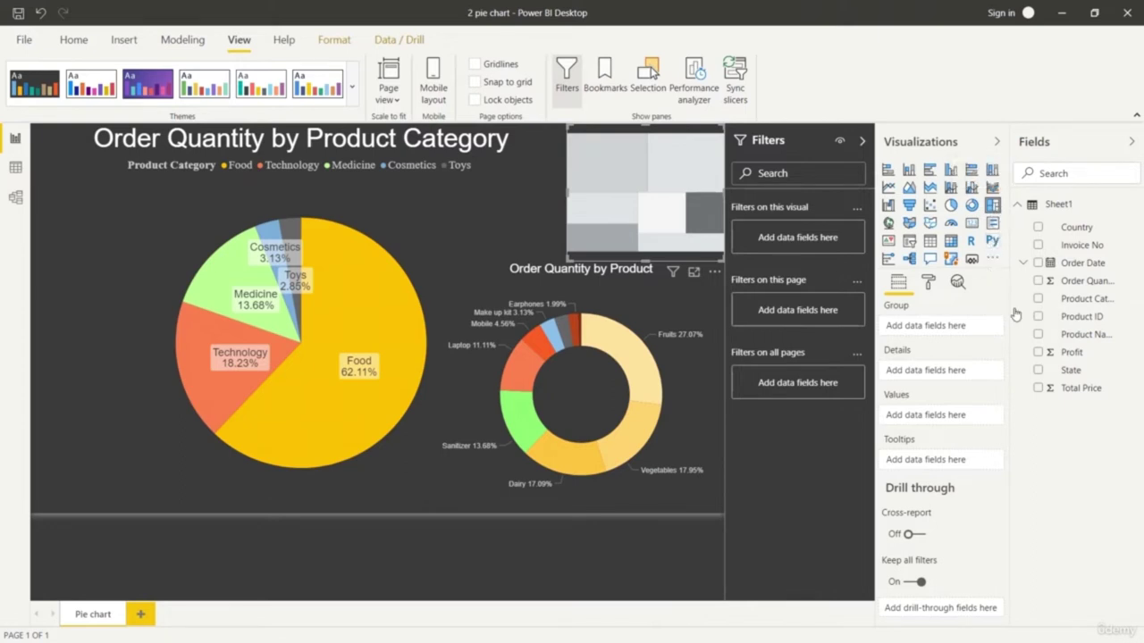
pyautogui.moveTo(684, 201); pyautogui.dragTo(100, 454)
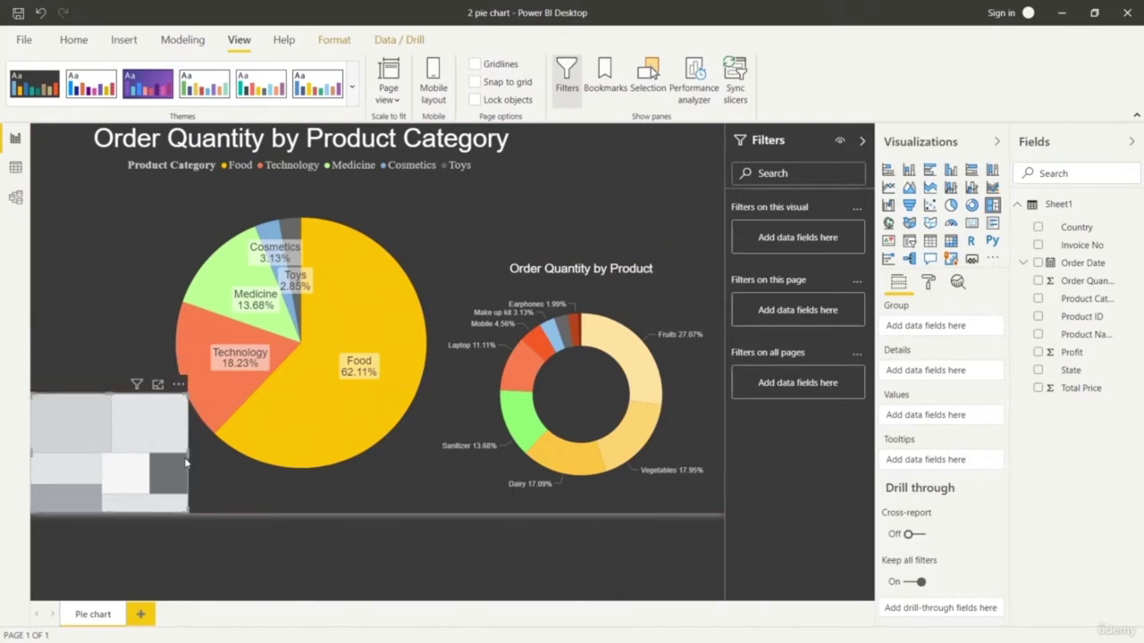
pyautogui.moveTo(188, 454); pyautogui.dragTo(172, 454)
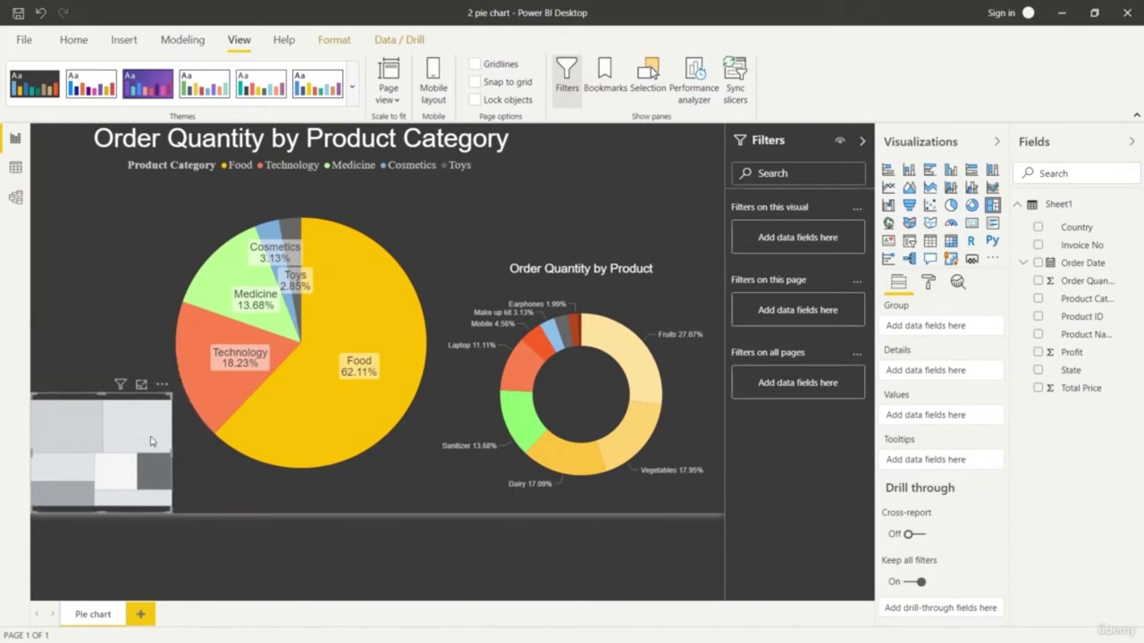
# Group the treemap by Country with Order Quantity as its values, and widen it slightly.
pyautogui.moveTo(1091, 233); pyautogui.dragTo(968, 328)
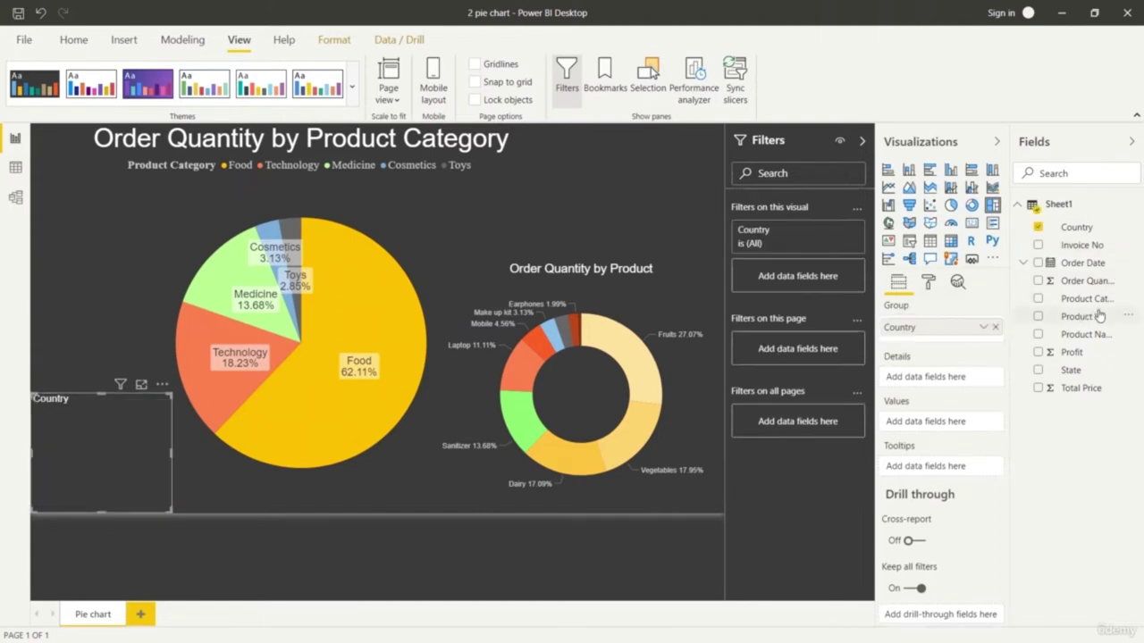
pyautogui.moveTo(1106, 284); pyautogui.dragTo(972, 427)
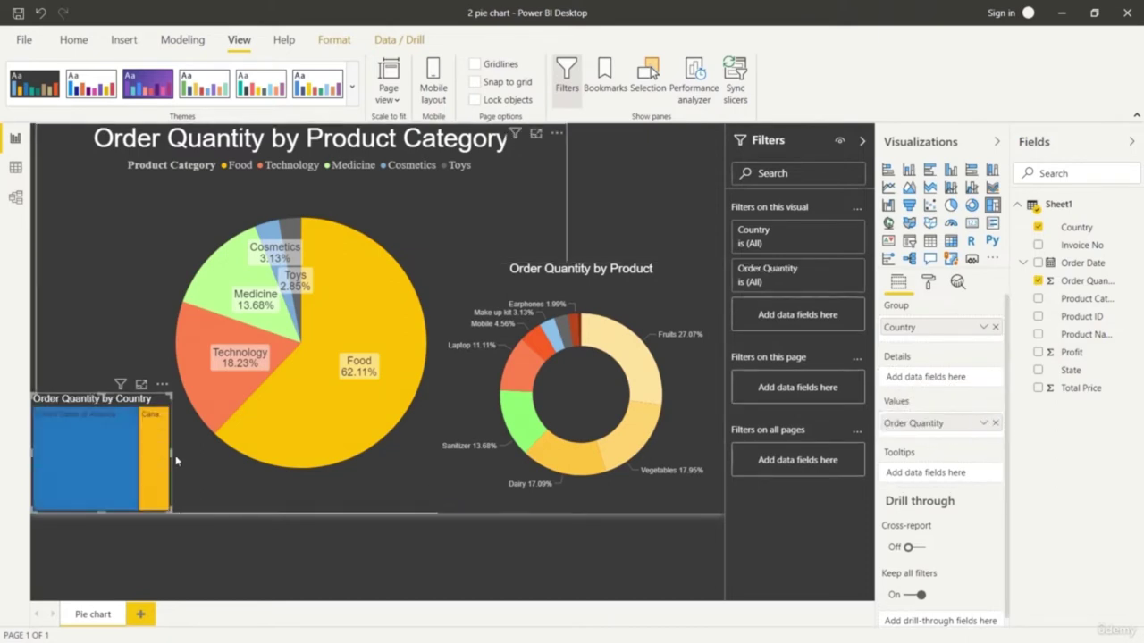
pyautogui.moveTo(175, 461); pyautogui.dragTo(181, 461)
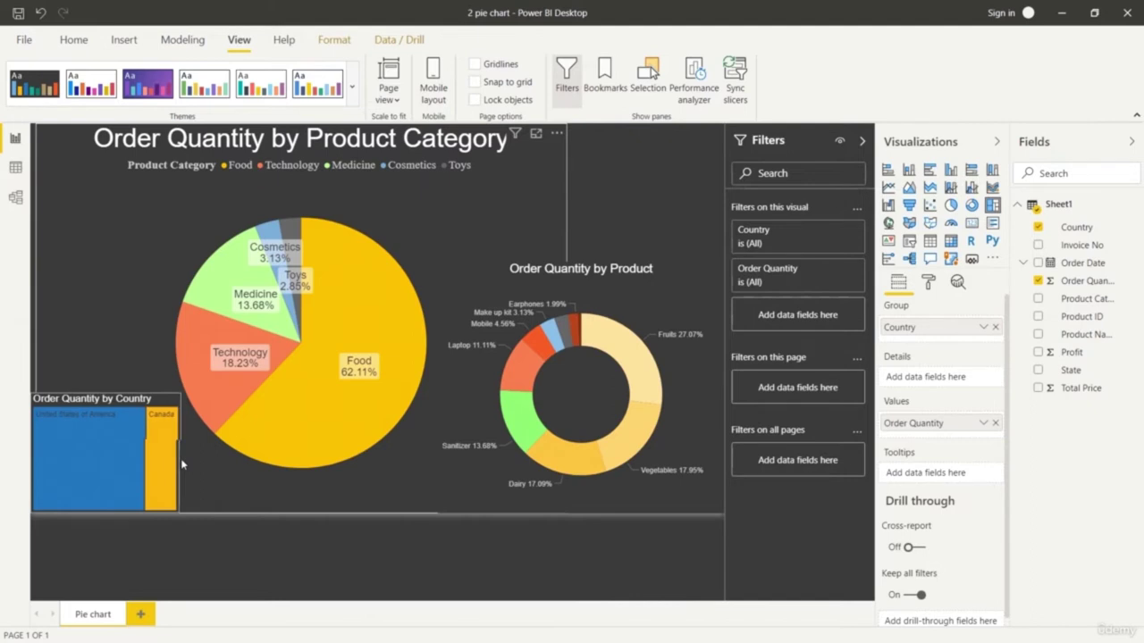
# Turn on the treemap's data labels and look through their formatting options.
pyautogui.click(929, 282)
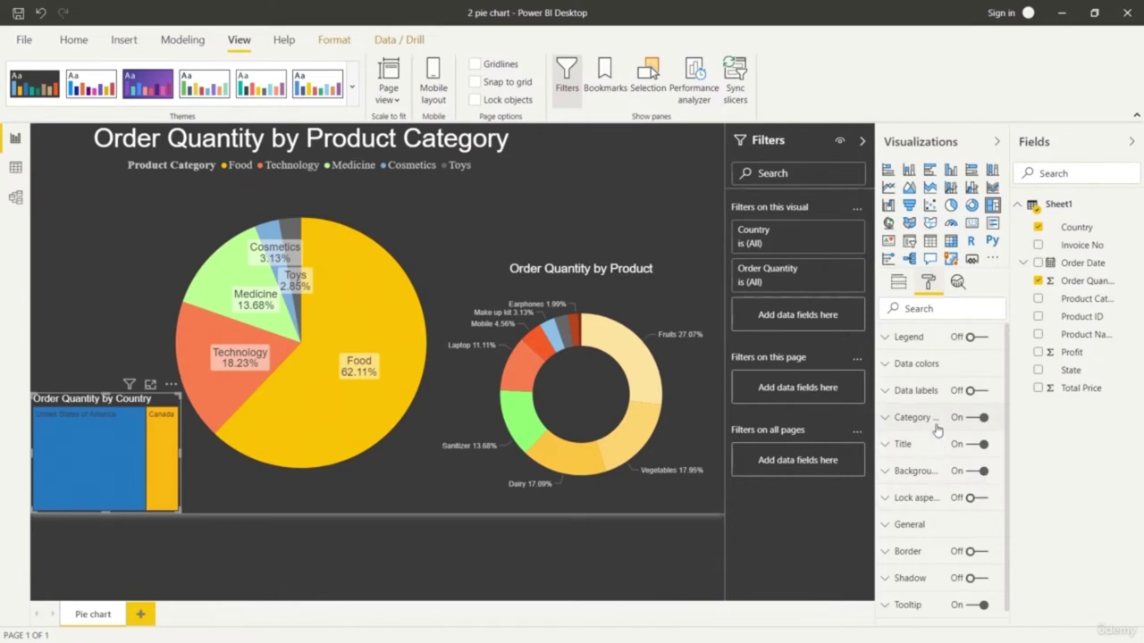
pyautogui.click(983, 392)
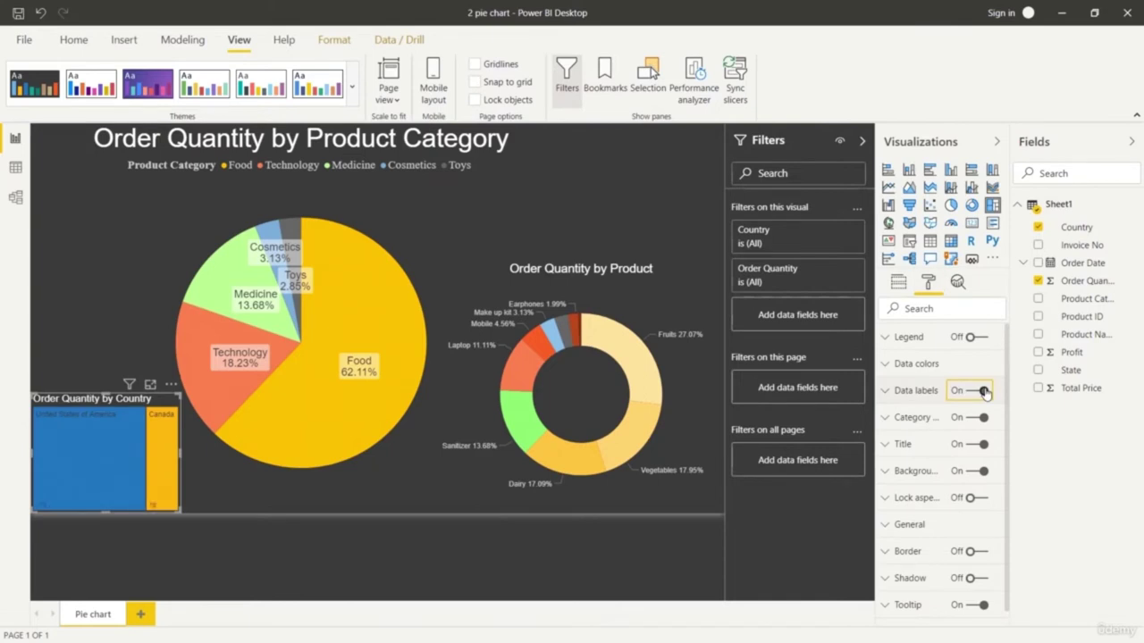
pyautogui.click(884, 391)
pyautogui.scroll(-1, 963, 476)
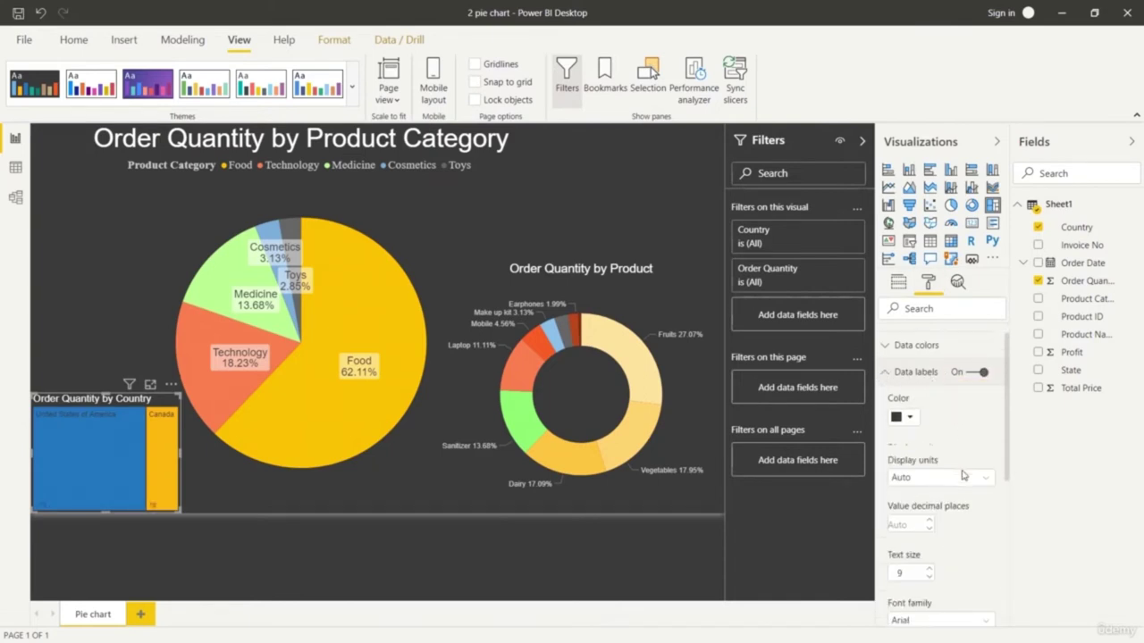
pyautogui.scroll(-3, 963, 475)
pyautogui.scroll(4, 963, 475)
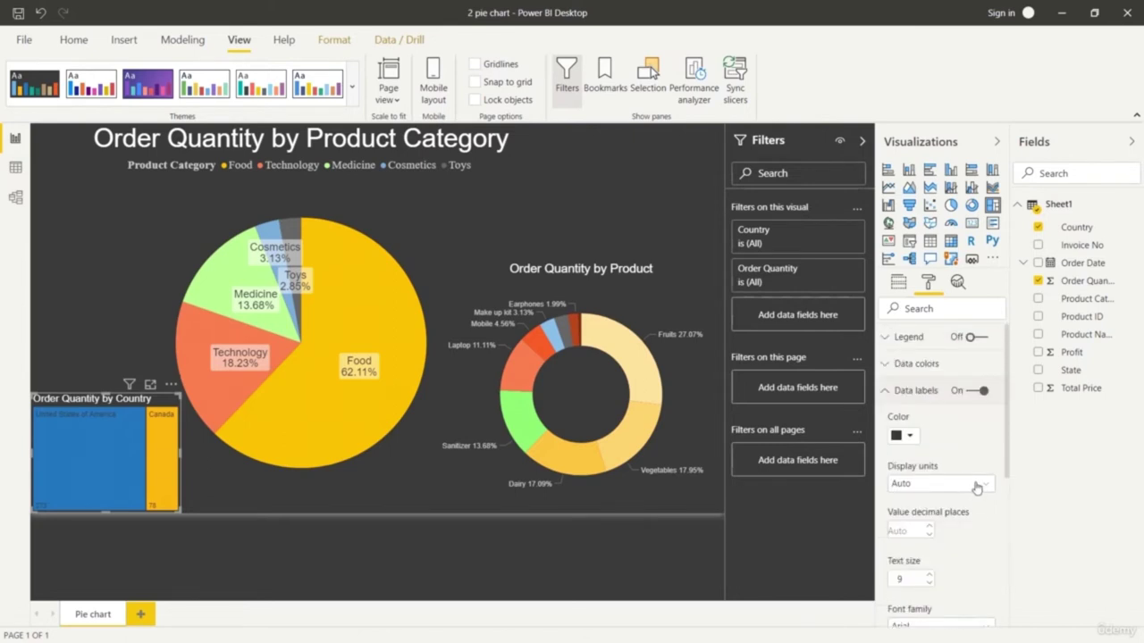
# Try Thousands as the display units of the treemap's data labels, and set them back to Auto.
pyautogui.click(977, 487)
pyautogui.click(961, 534)
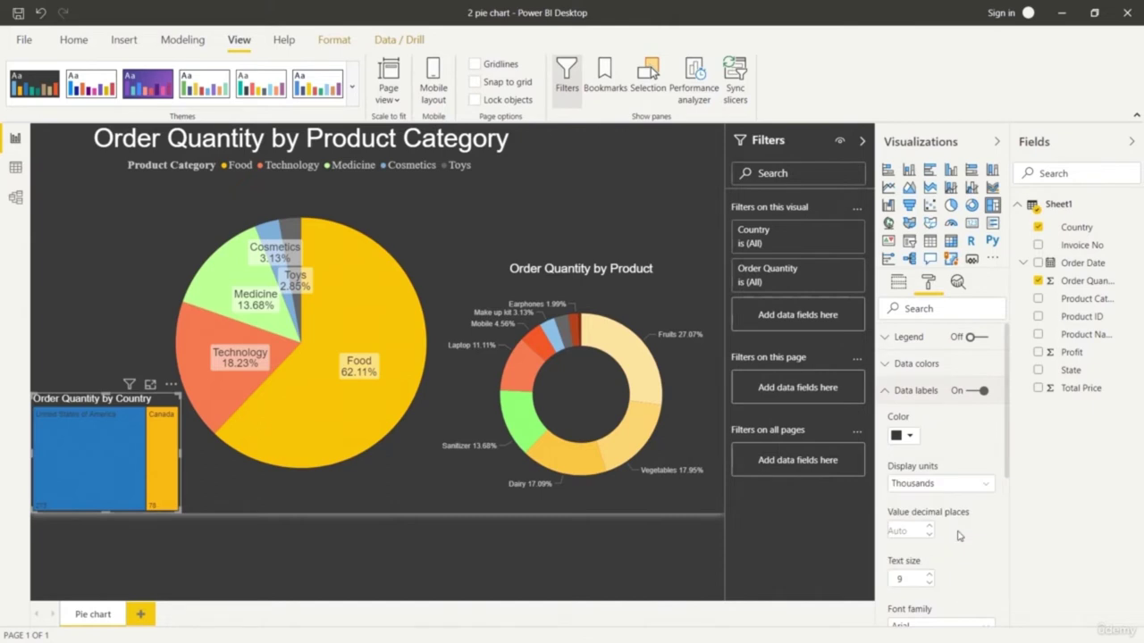
pyautogui.click(979, 487)
pyautogui.click(954, 501)
pyautogui.click(890, 391)
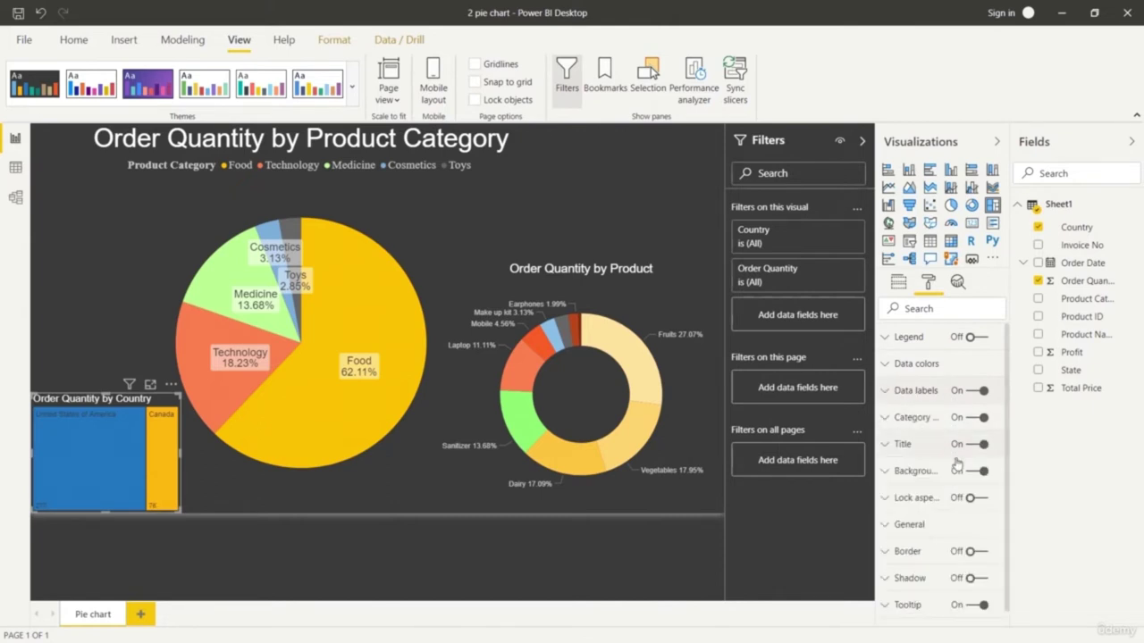
# Try showing the treemap's legend, and turn it off again.
pyautogui.scroll(-1, 961, 460)
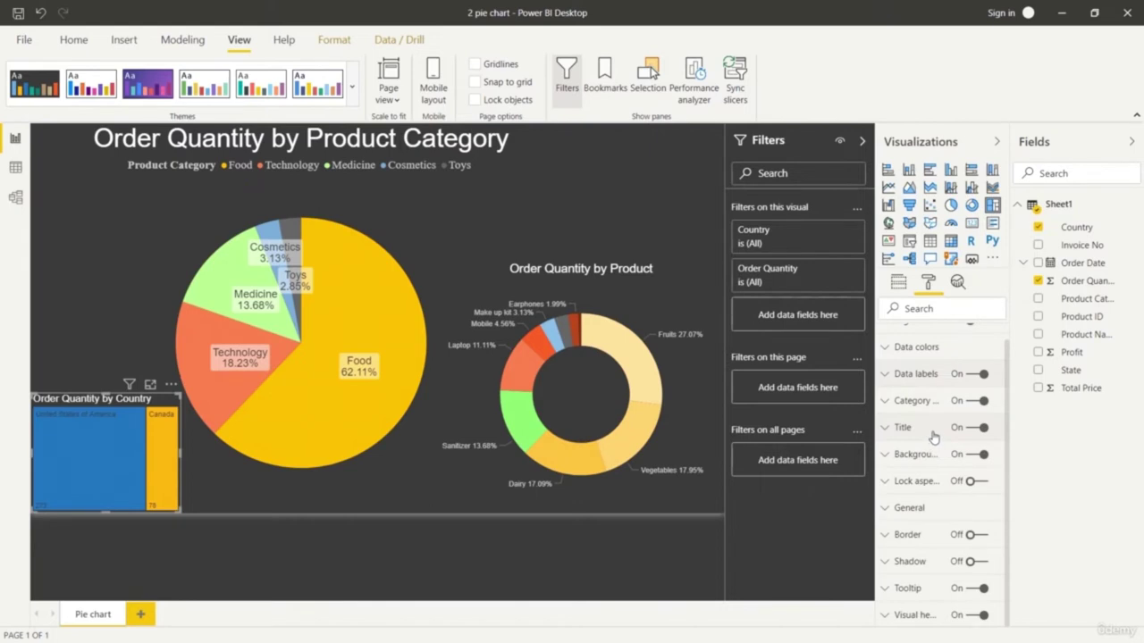
pyautogui.scroll(1, 933, 436)
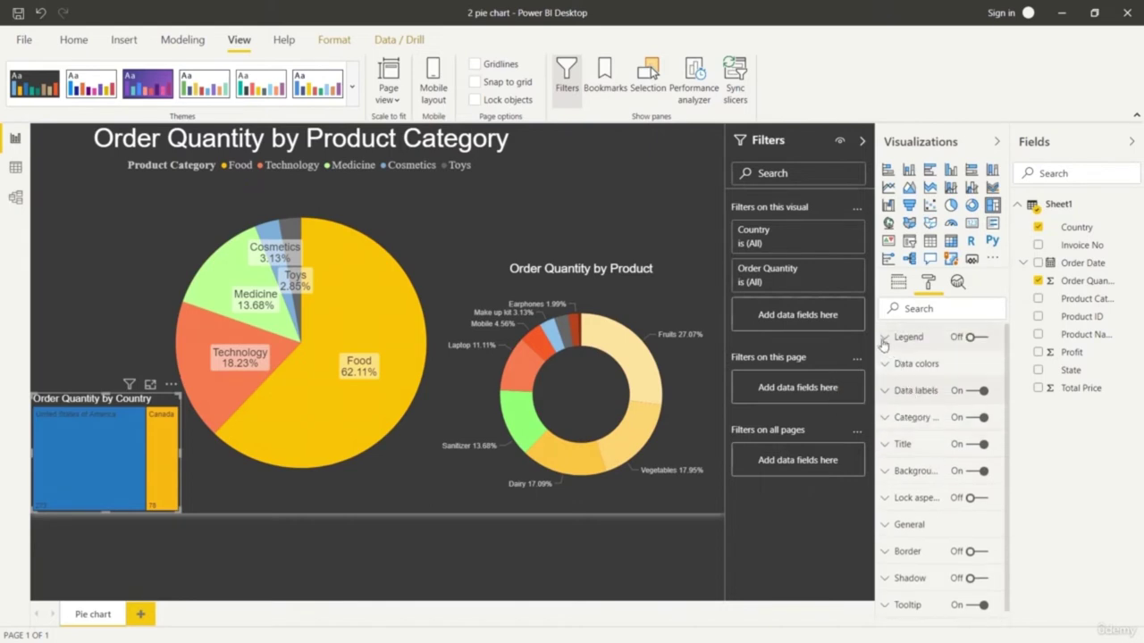
pyautogui.click(975, 338)
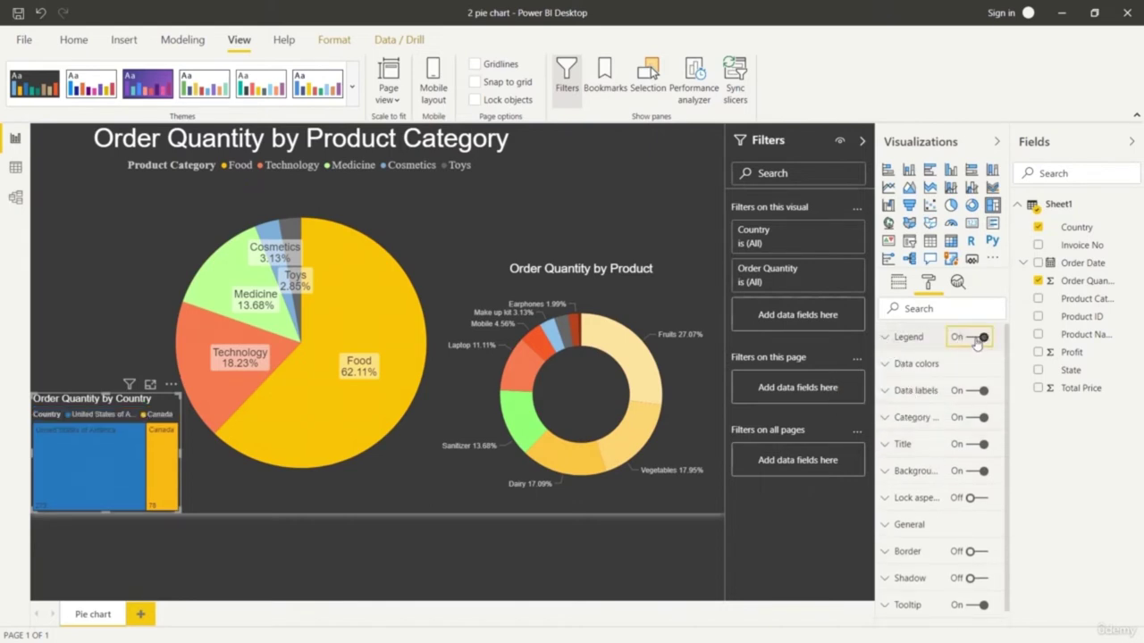
pyautogui.click(975, 341)
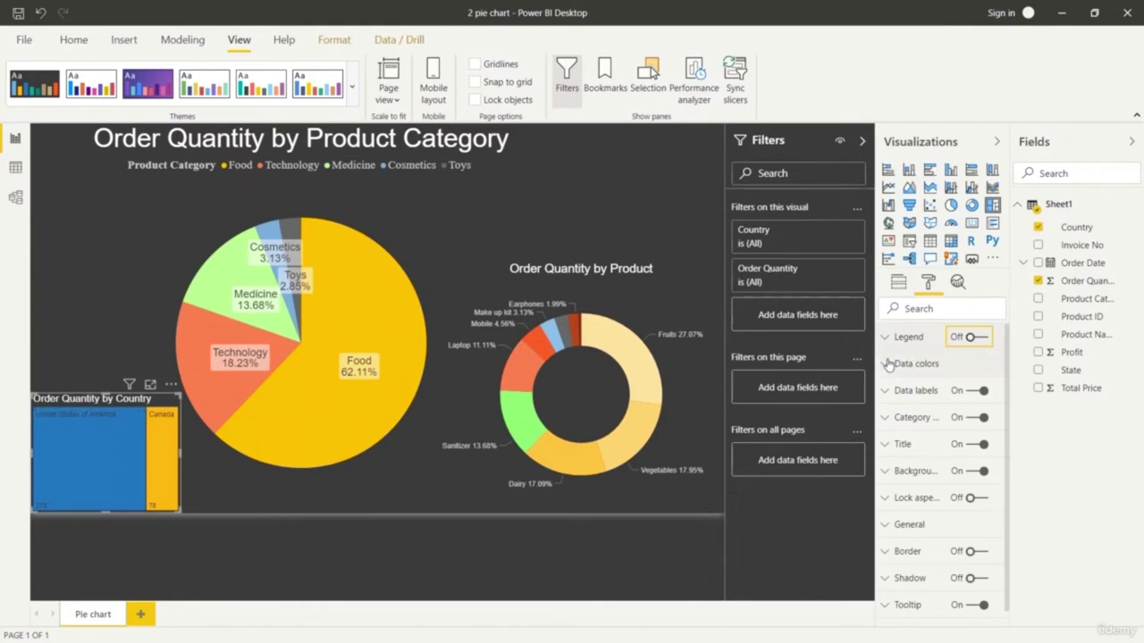
# Try a 12 pt text size for the treemap's category labels, and return it to 10 pt.
pyautogui.click(887, 419)
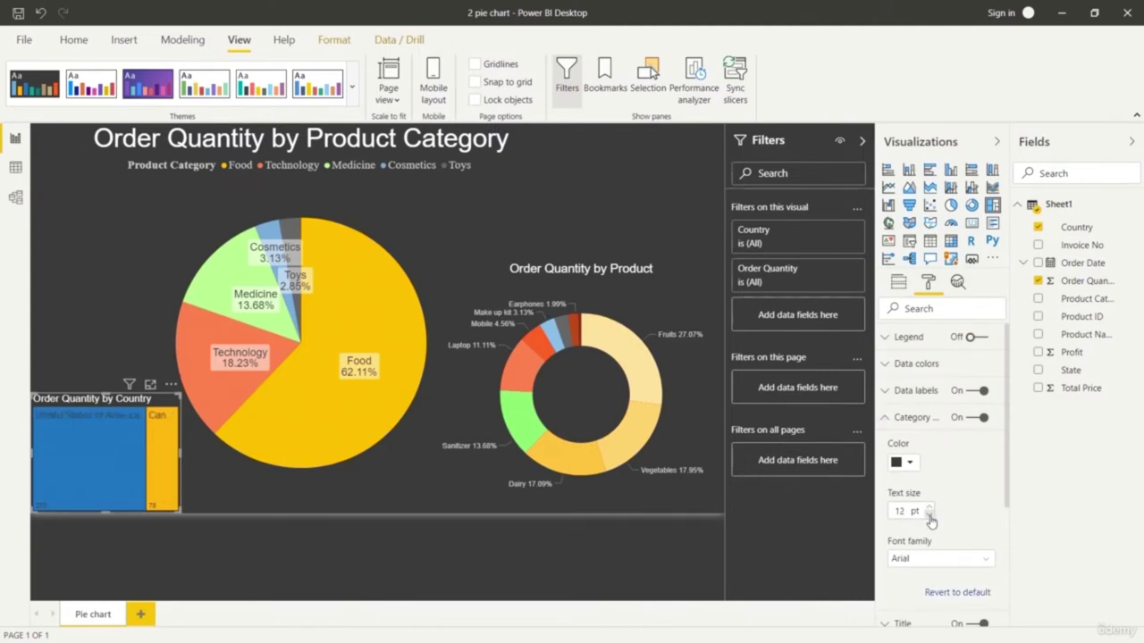
pyautogui.click(929, 515)
pyautogui.click(932, 507)
# Recolor the treemap's Canada block light orange-red and its United States of America block light blue.
pyautogui.scroll(-3, 995, 474)
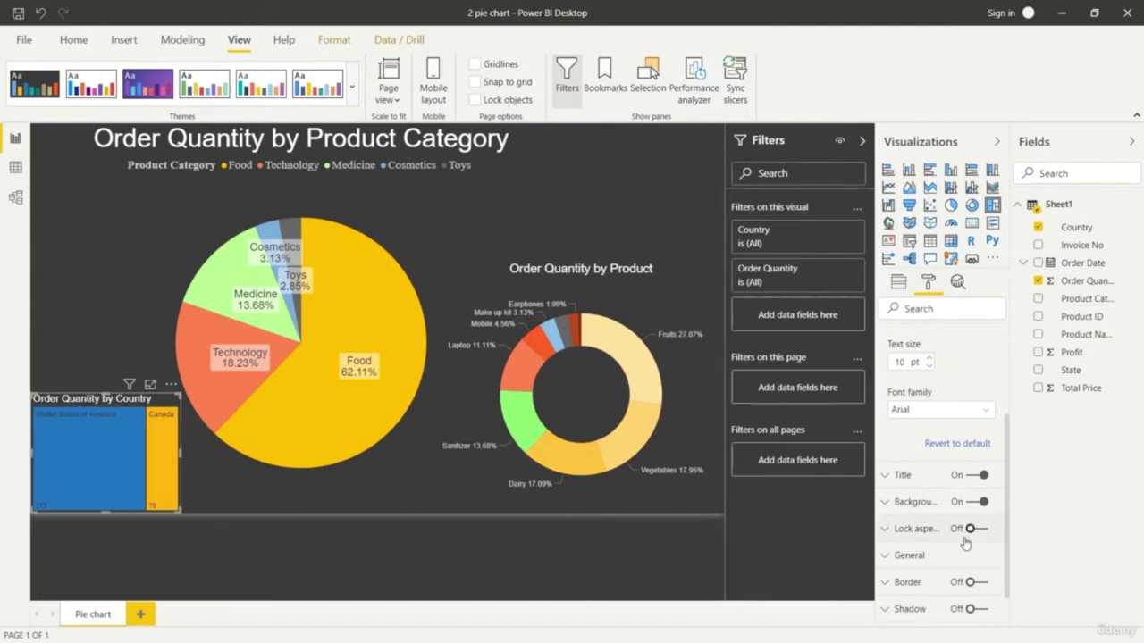
pyautogui.scroll(3, 952, 532)
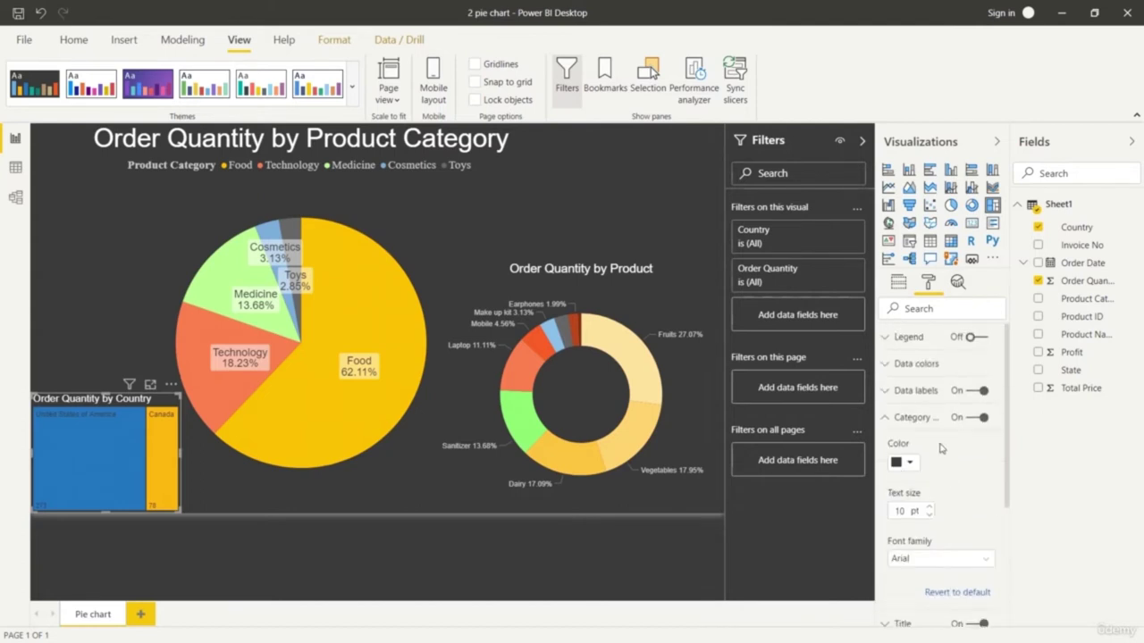
pyautogui.click(892, 366)
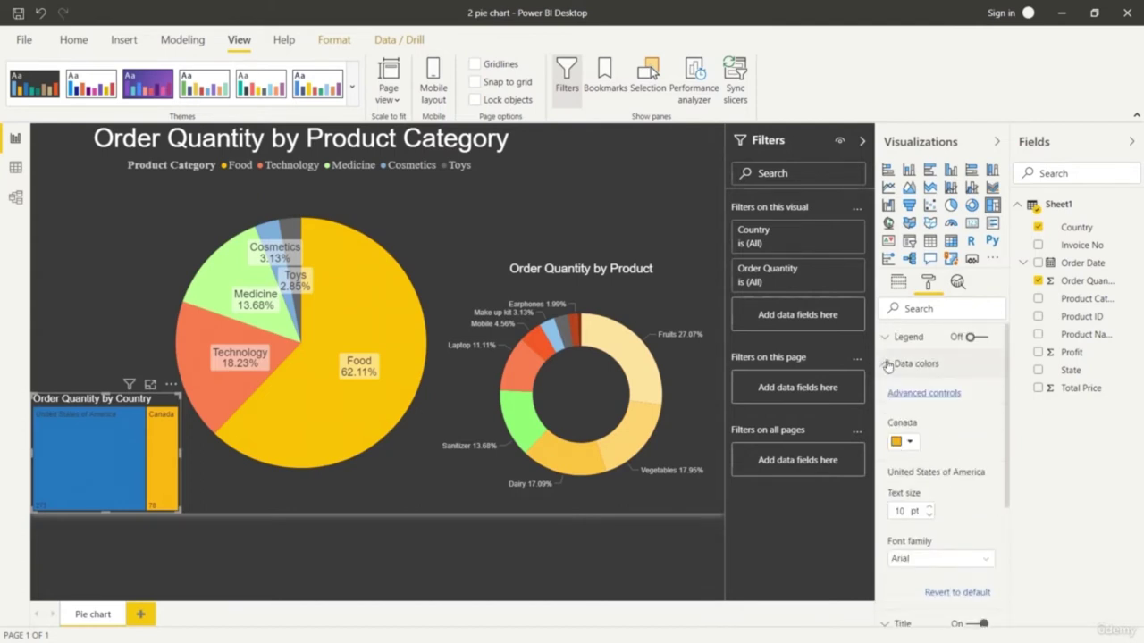
pyautogui.click(910, 443)
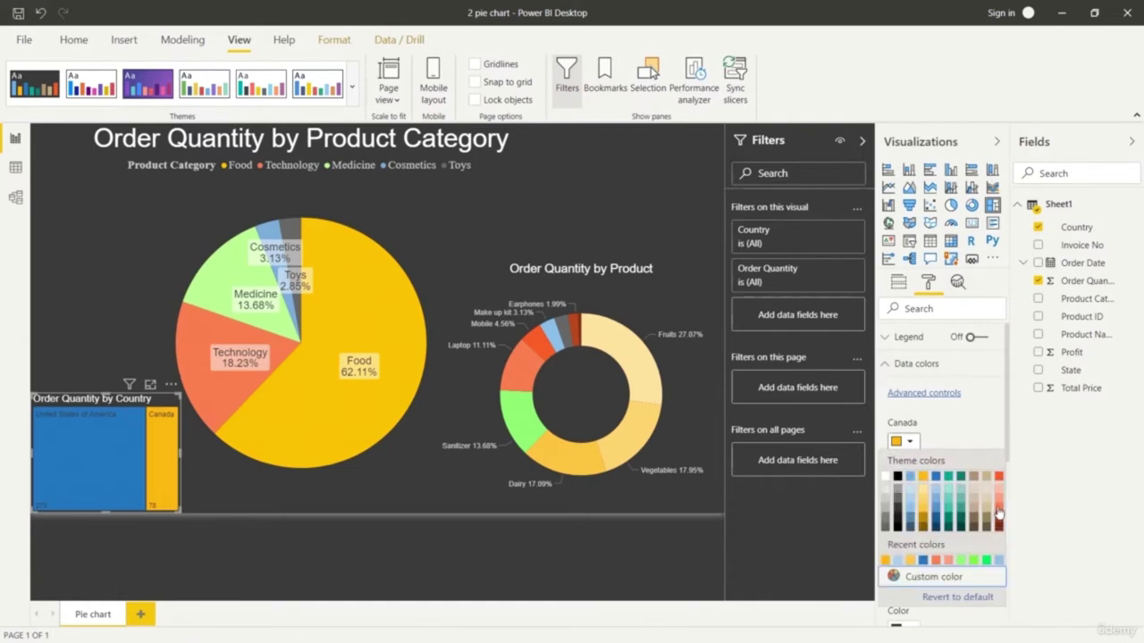
pyautogui.click(999, 512)
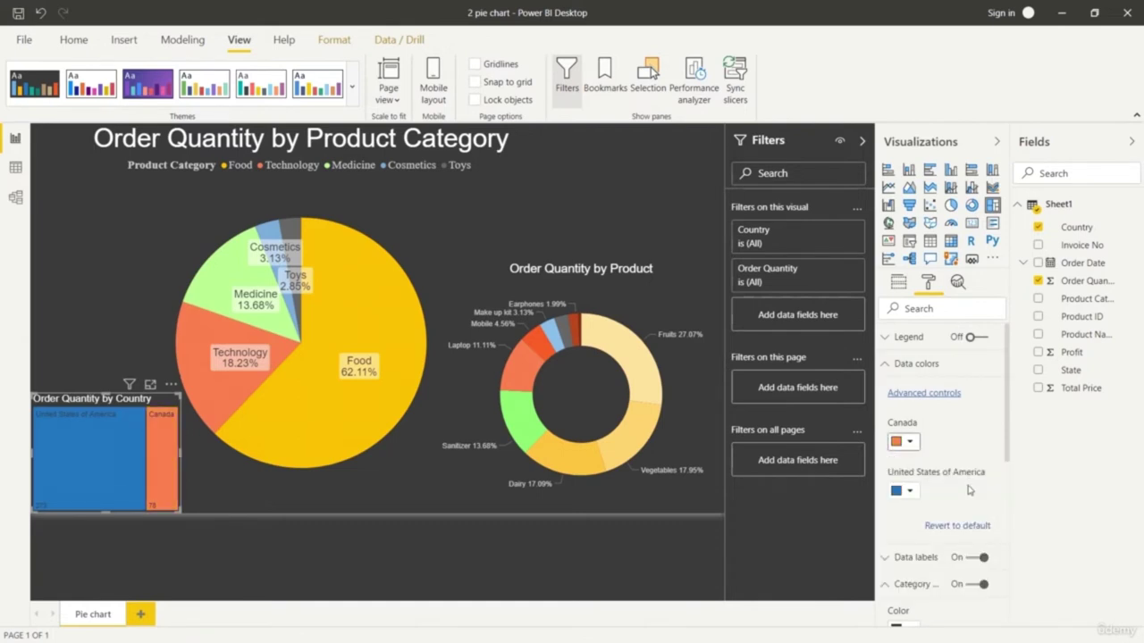
pyautogui.click(910, 490)
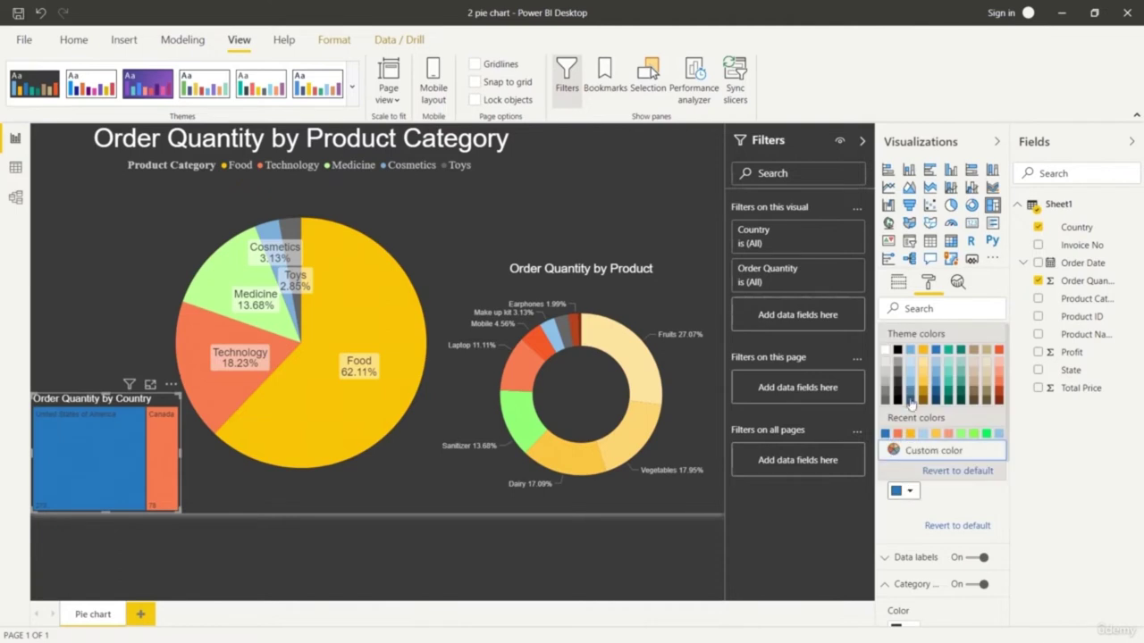
pyautogui.click(913, 386)
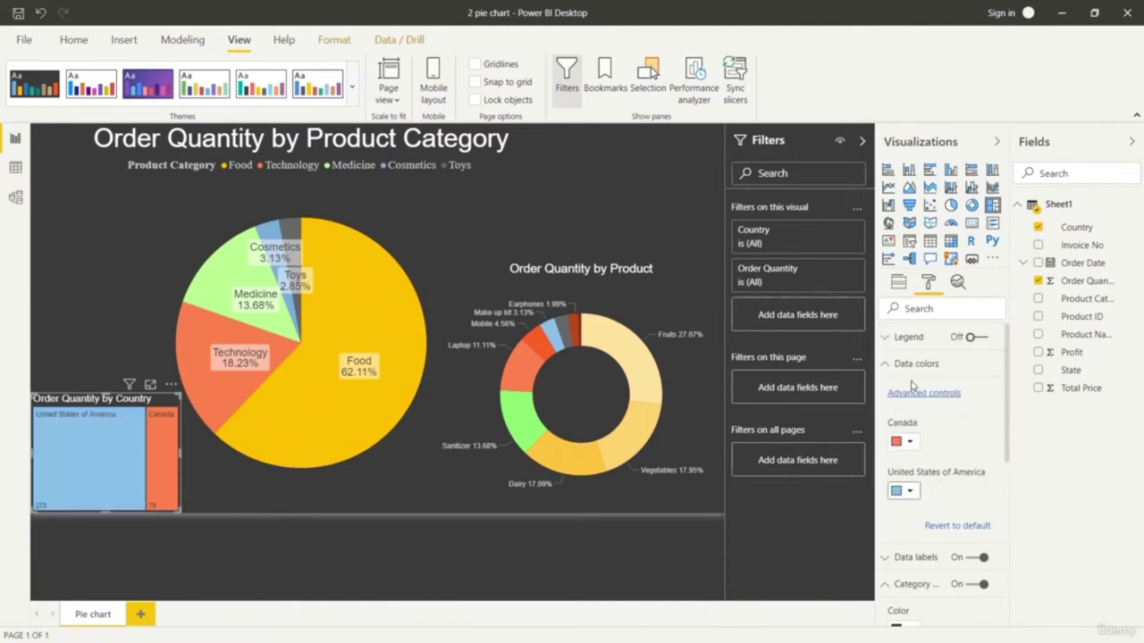
pyautogui.click(909, 441)
pyautogui.click(1000, 500)
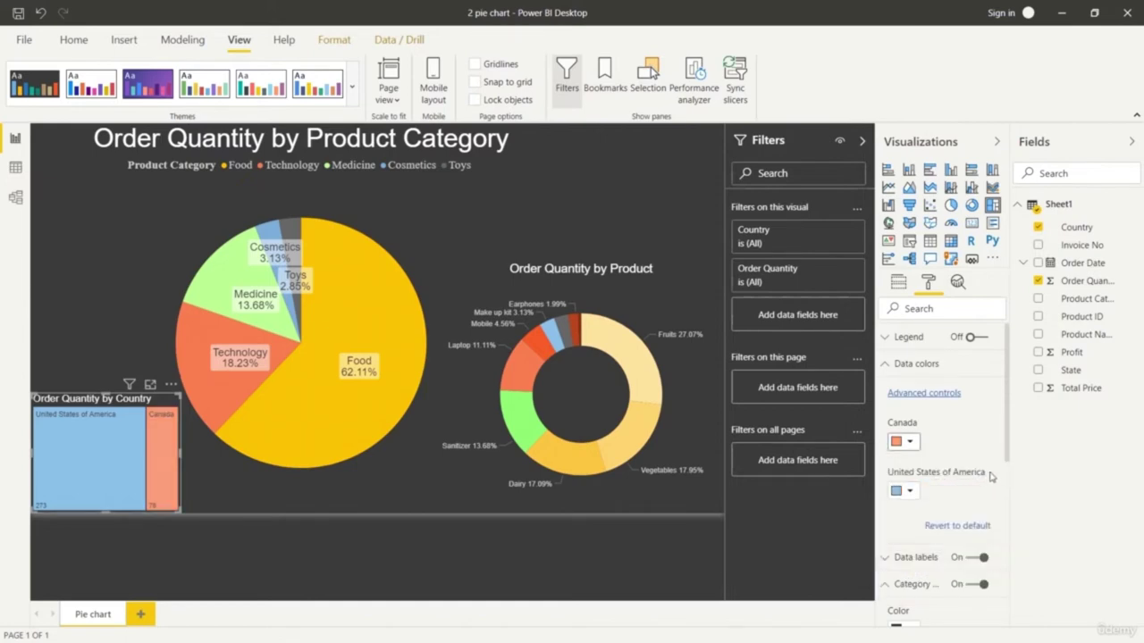
pyautogui.click(882, 364)
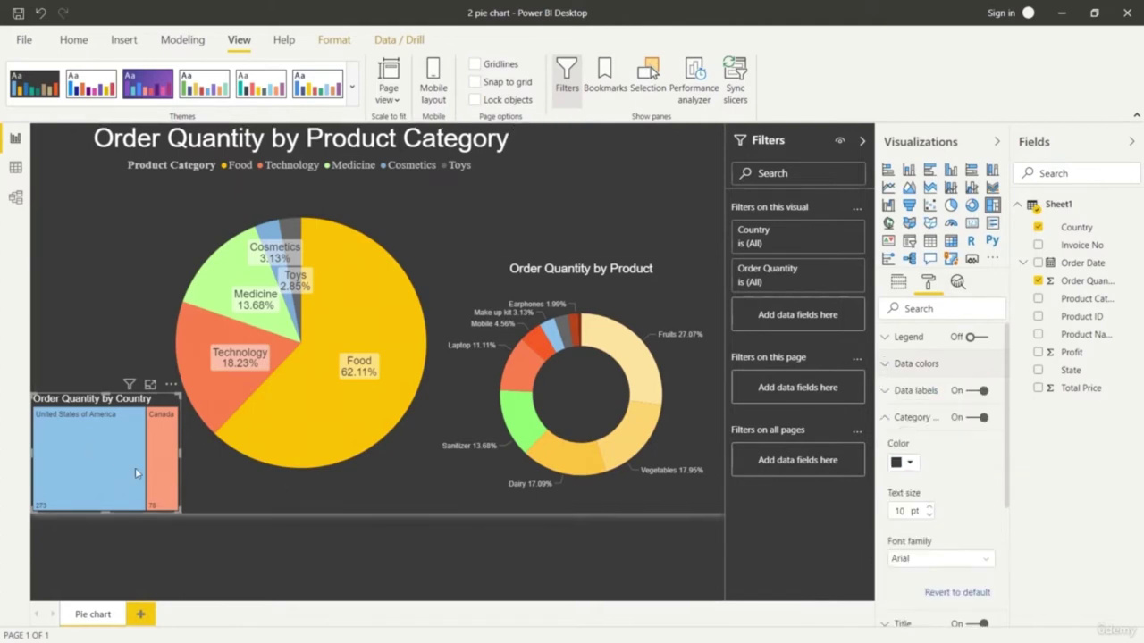
# Move the treemap above the donut chart, beside the pie chart's title, and deselect it.
pyautogui.moveTo(115, 462); pyautogui.dragTo(607, 205)
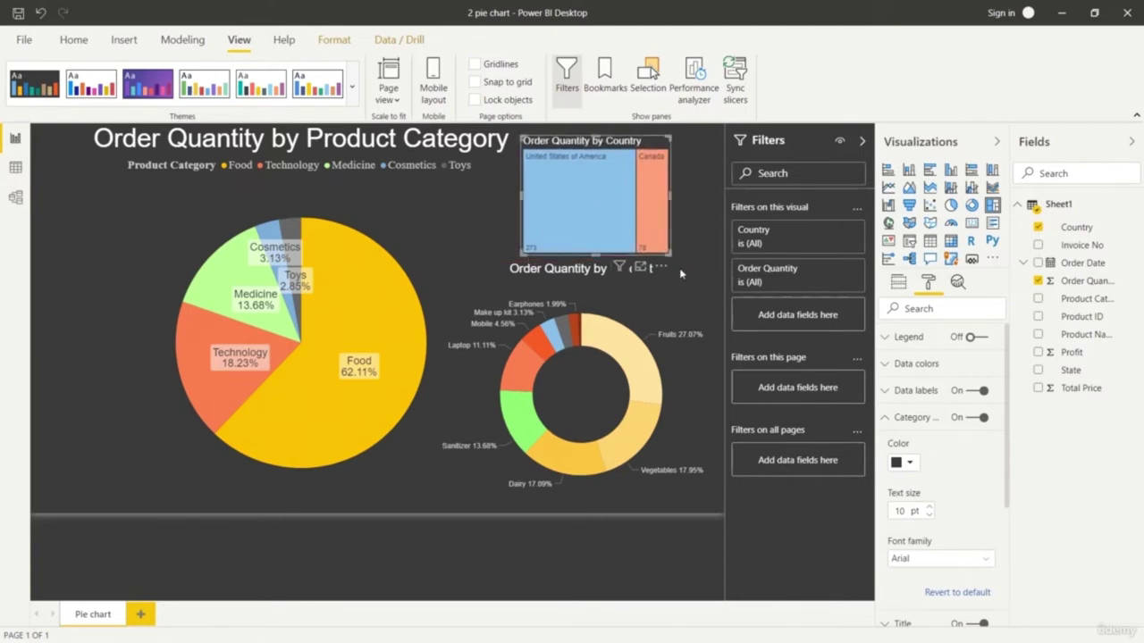
pyautogui.click(618, 577)
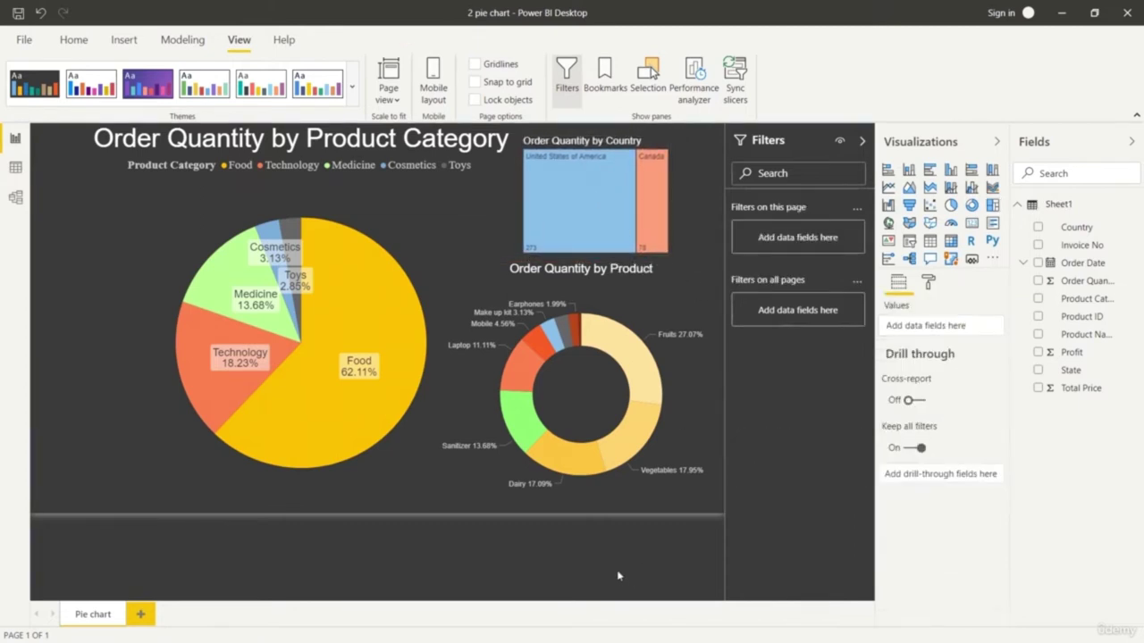
# Shorten the donut chart from its upper edge, and enlarge the treemap to fill the freed space above it.
pyautogui.click(587, 470)
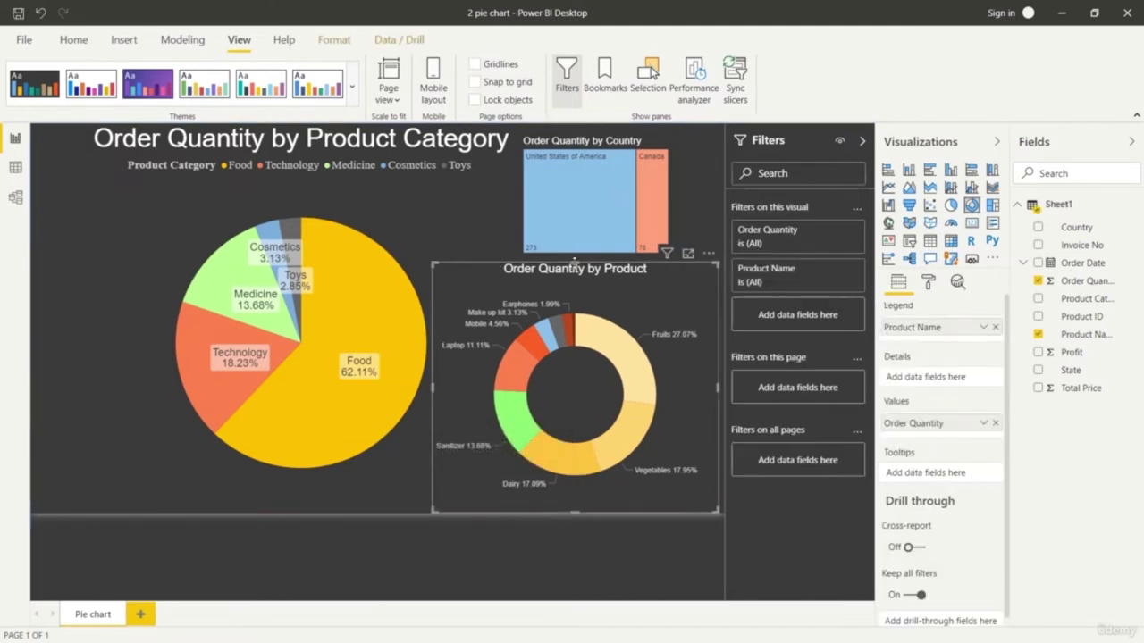
pyautogui.moveTo(576, 264); pyautogui.dragTo(575, 286)
pyautogui.click(583, 220)
pyautogui.moveTo(583, 221); pyautogui.dragTo(582, 227)
pyautogui.moveTo(668, 153); pyautogui.dragTo(712, 139)
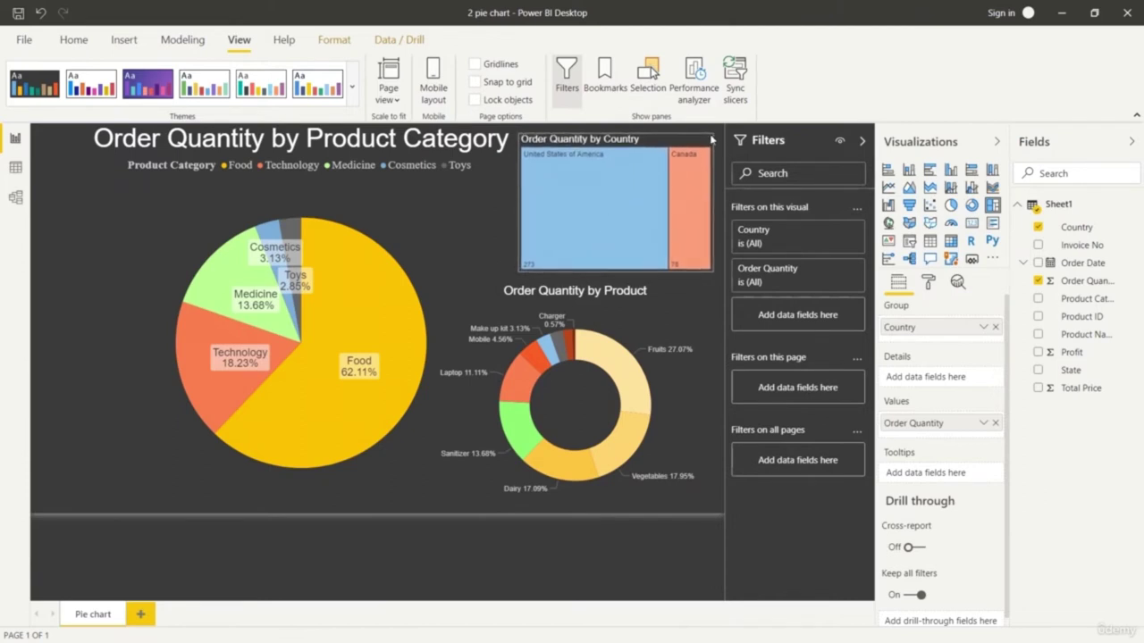
pyautogui.click(641, 566)
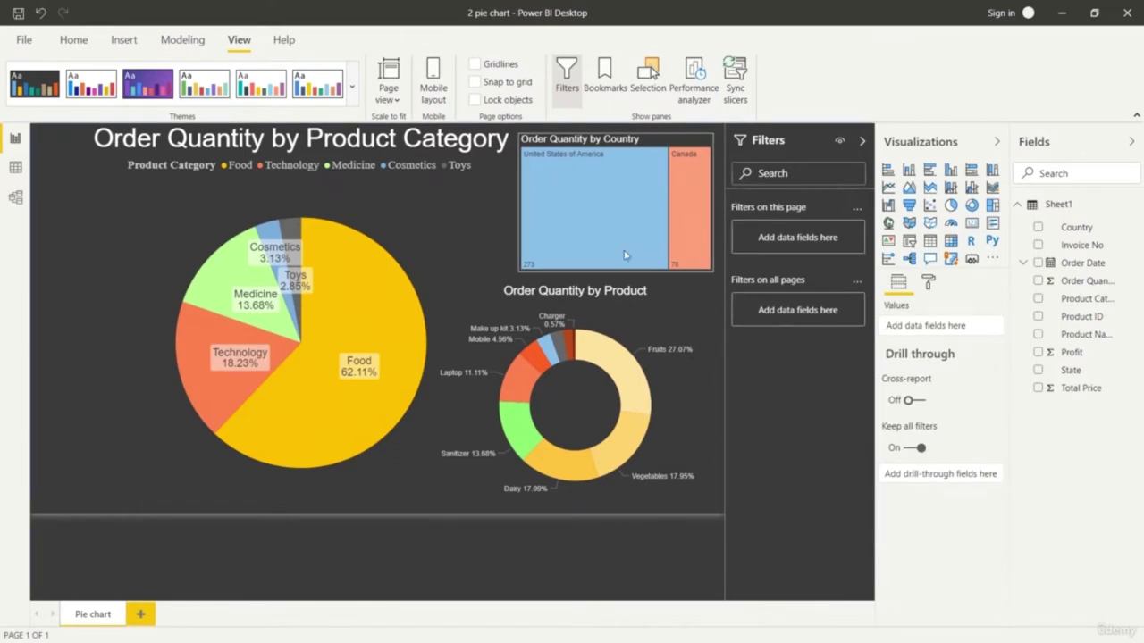
# Shrink the treemap slightly and set it just above the donut chart's title, then deselect it.
pyautogui.click(568, 196)
pyautogui.moveTo(568, 196); pyautogui.dragTo(611, 224)
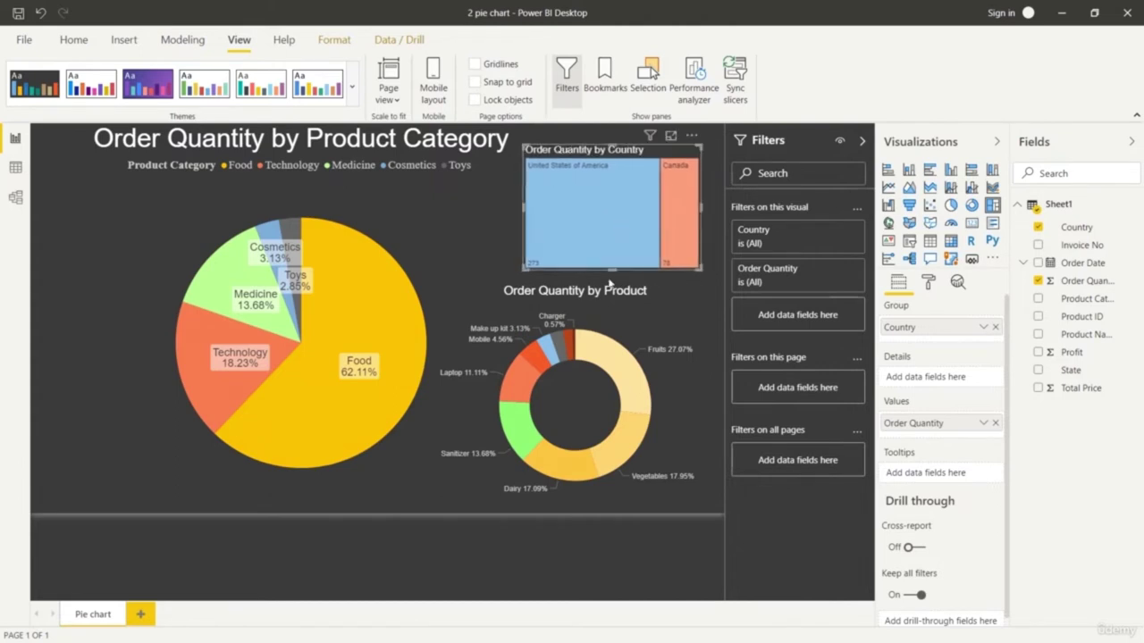
pyautogui.click(607, 575)
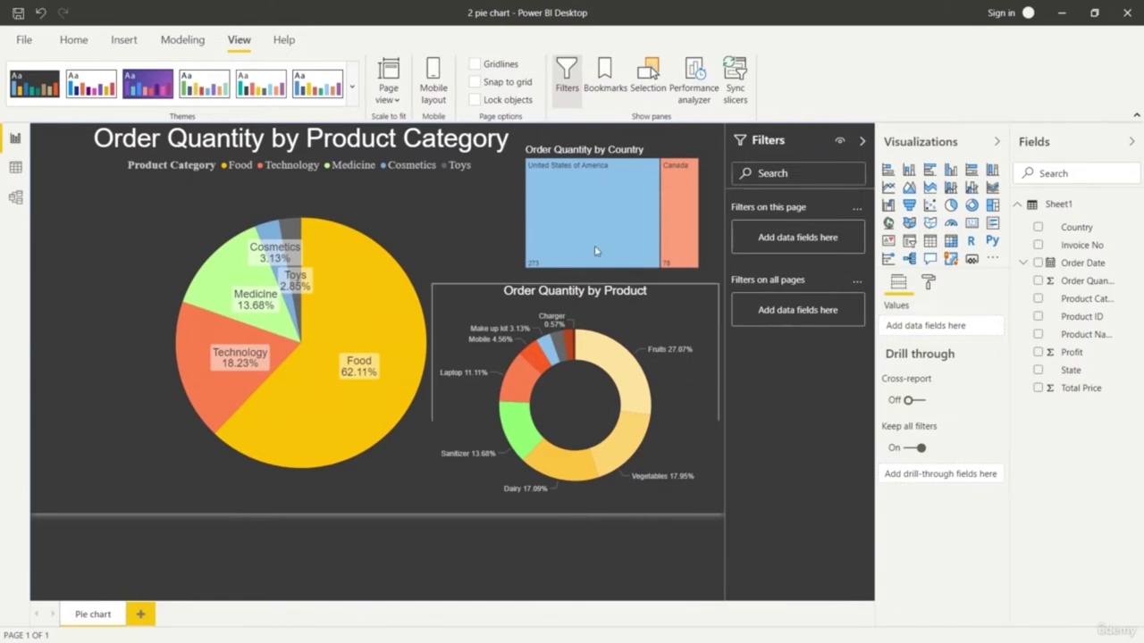
# Center the title of the Order Quantity by Country treemap and deselect the visual.
pyautogui.click(586, 189)
pyautogui.click(927, 285)
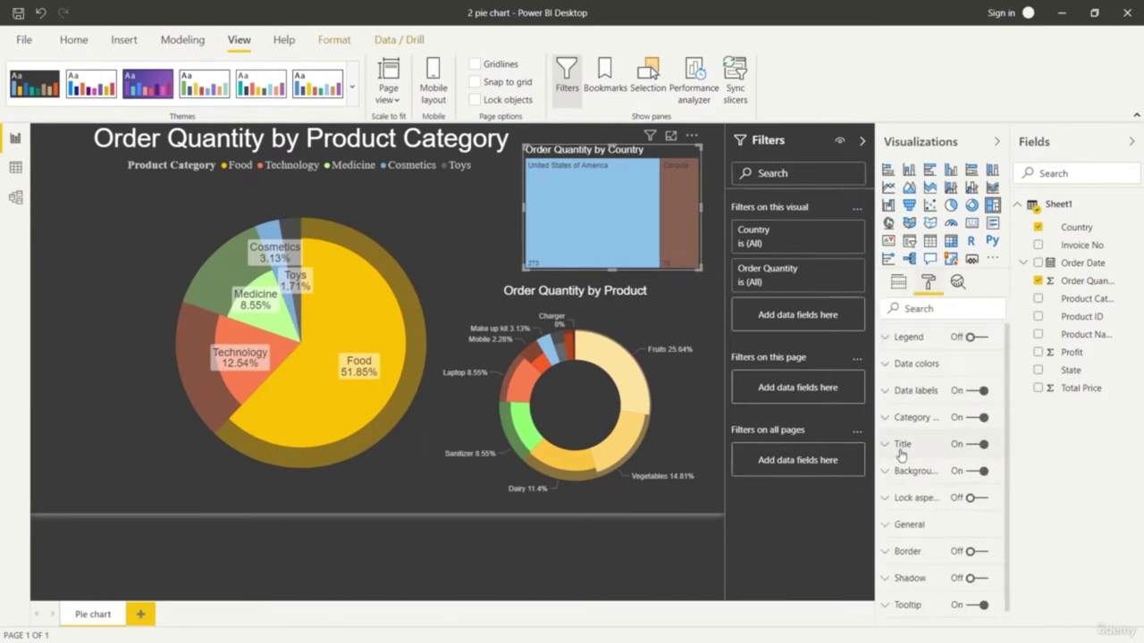
pyautogui.click(888, 446)
pyautogui.scroll(-5, 961, 507)
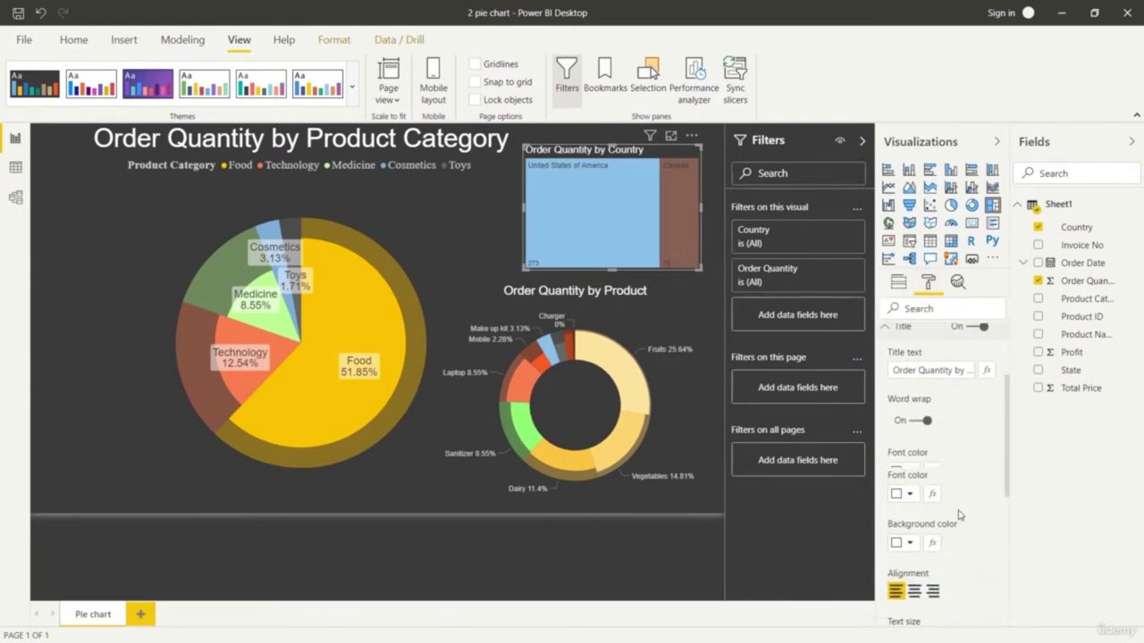
pyautogui.click(914, 463)
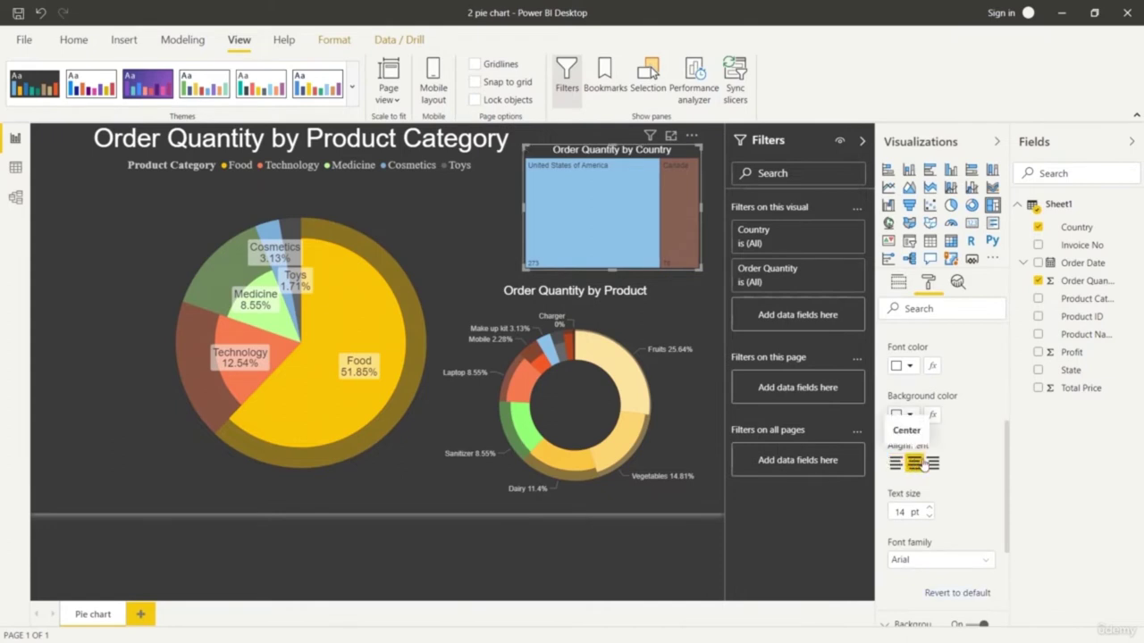
pyautogui.scroll(5, 975, 456)
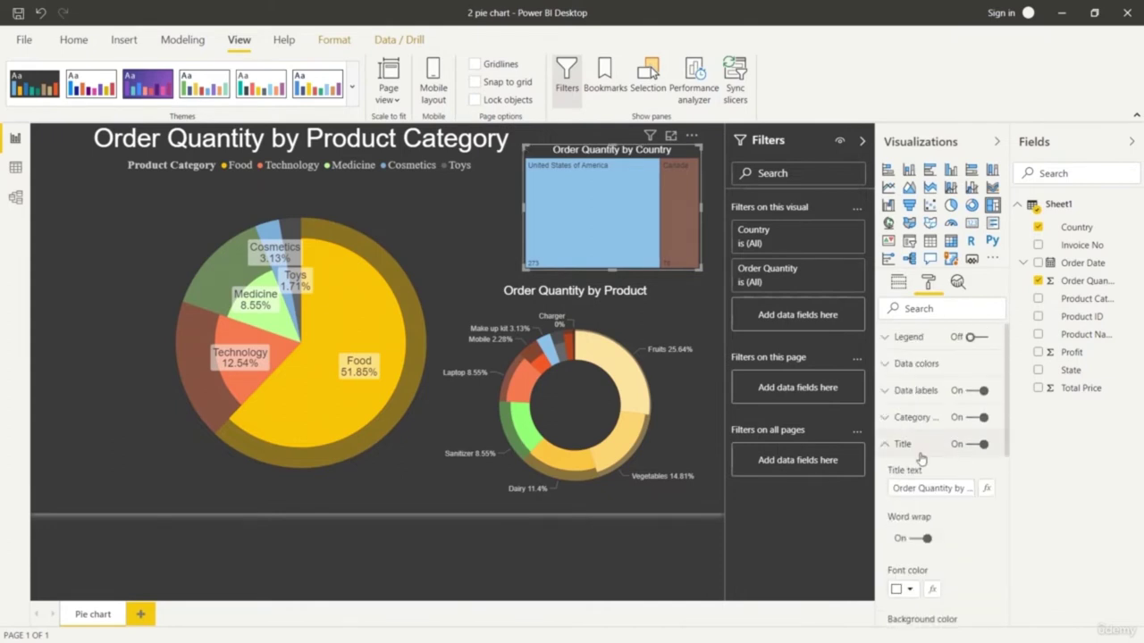
pyautogui.click(898, 446)
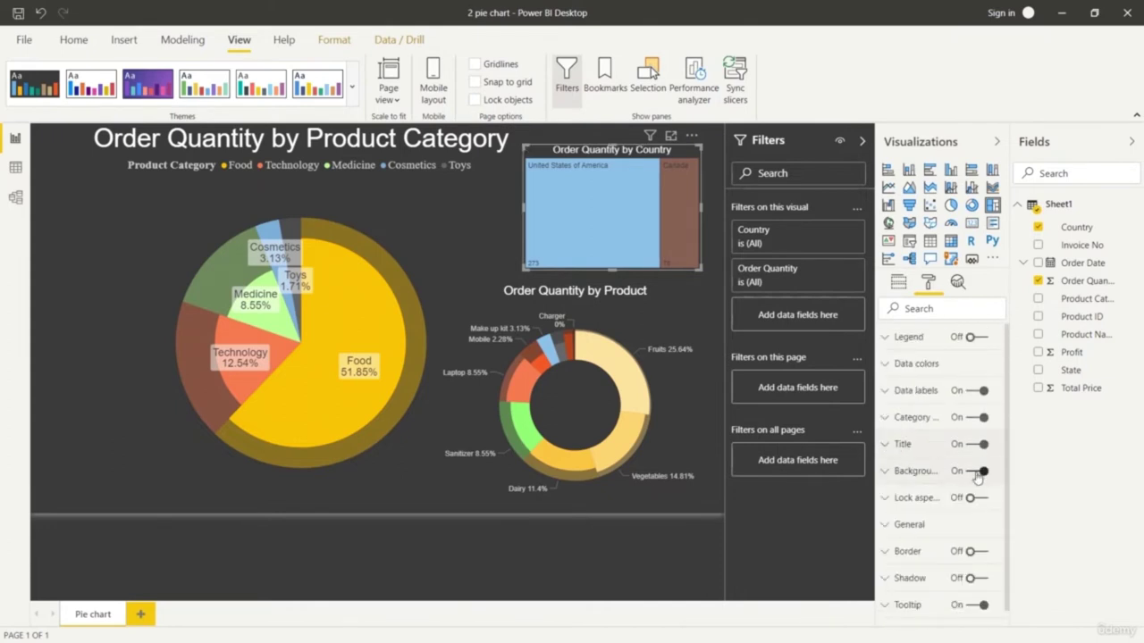
pyautogui.click(591, 572)
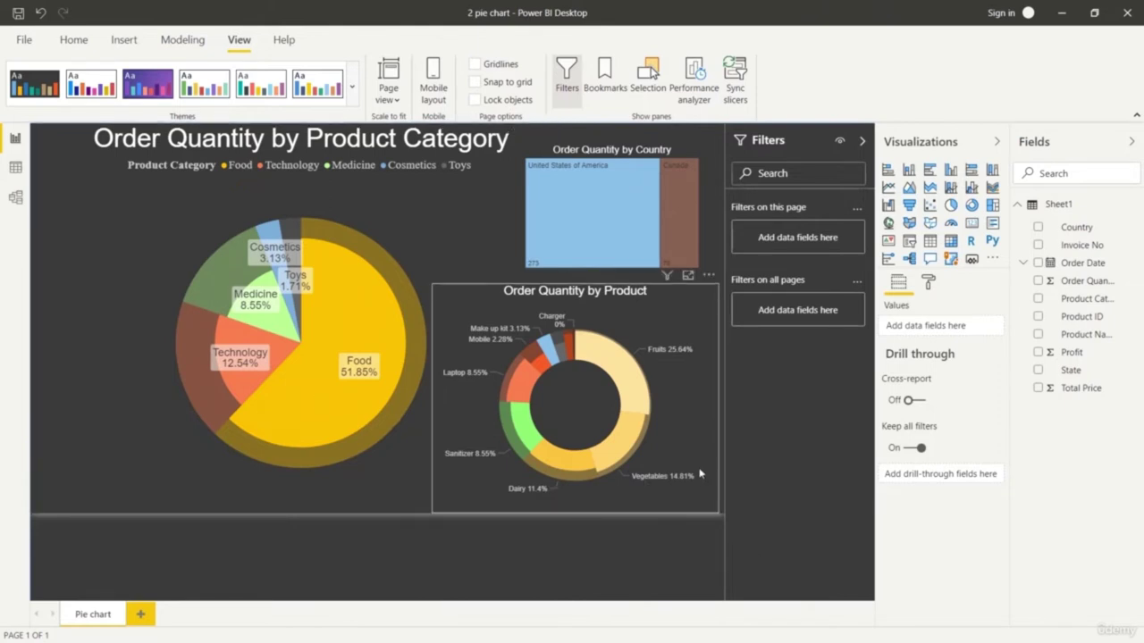
# Compare the pie and donut charts' highlighting for Canada and United States of America from the treemap, clearing the selection between two rounds.
pyautogui.click(676, 216)
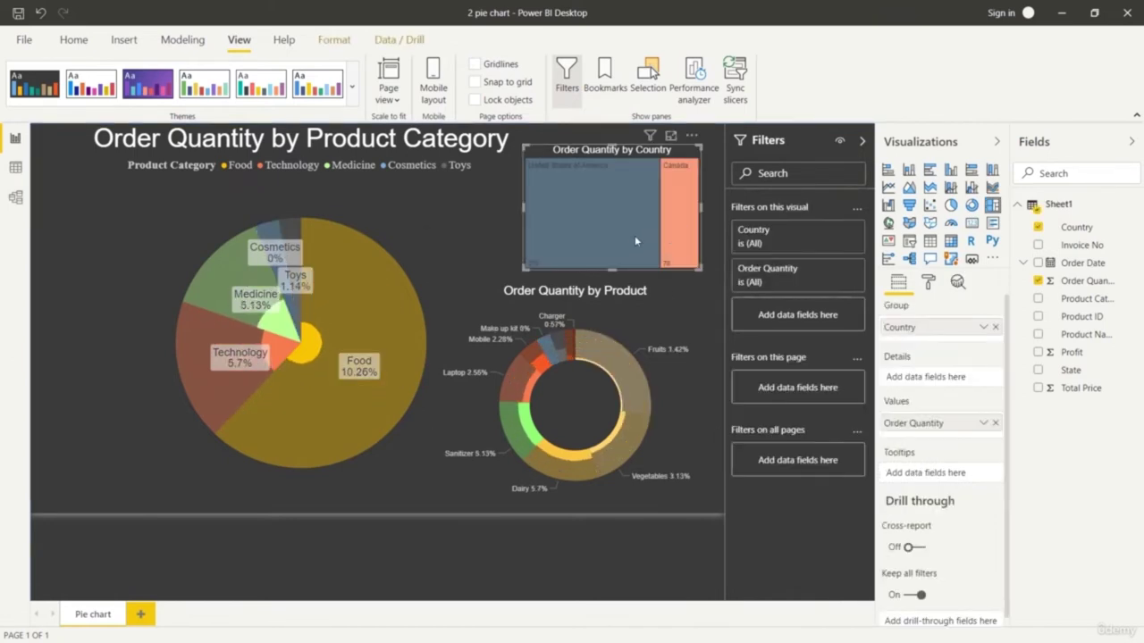
pyautogui.moveTo(652, 262)
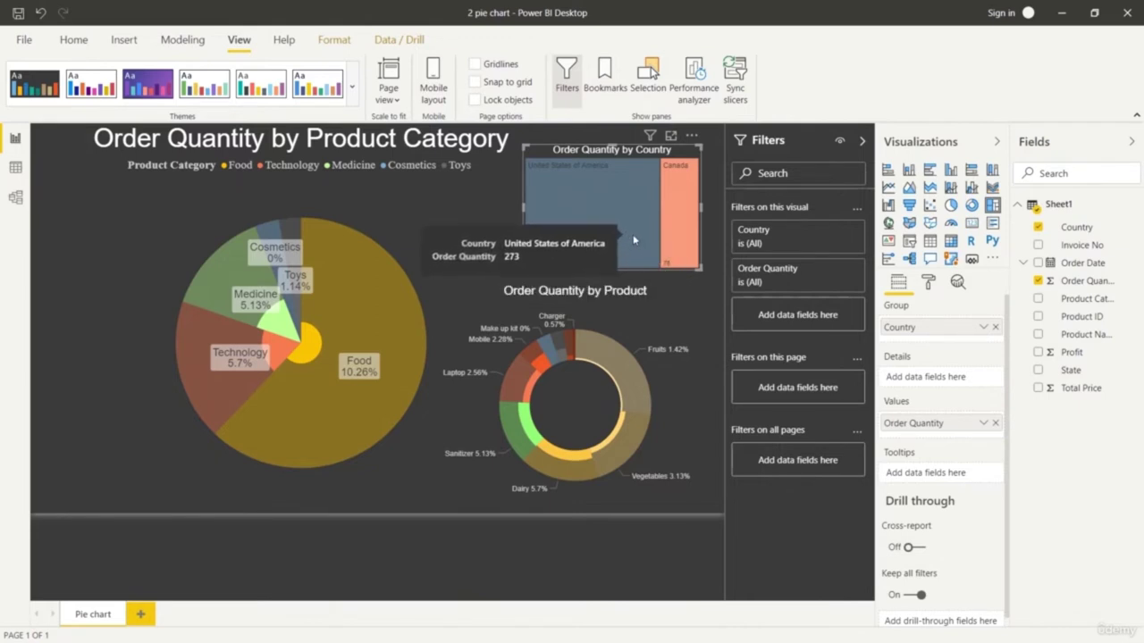
pyautogui.click(633, 239)
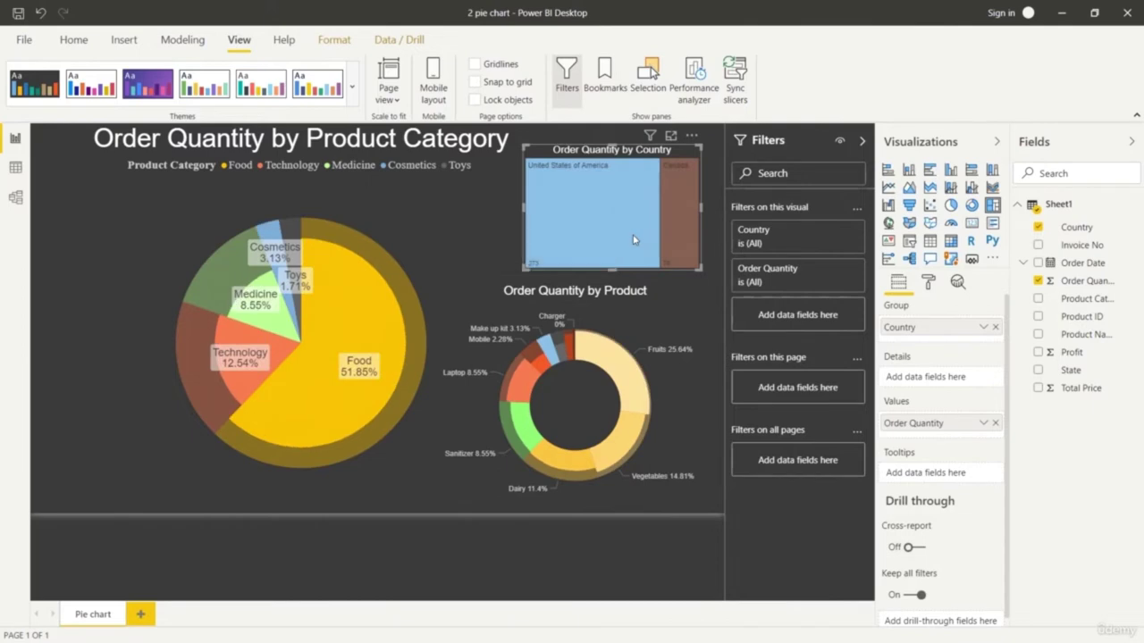
pyautogui.moveTo(621, 243)
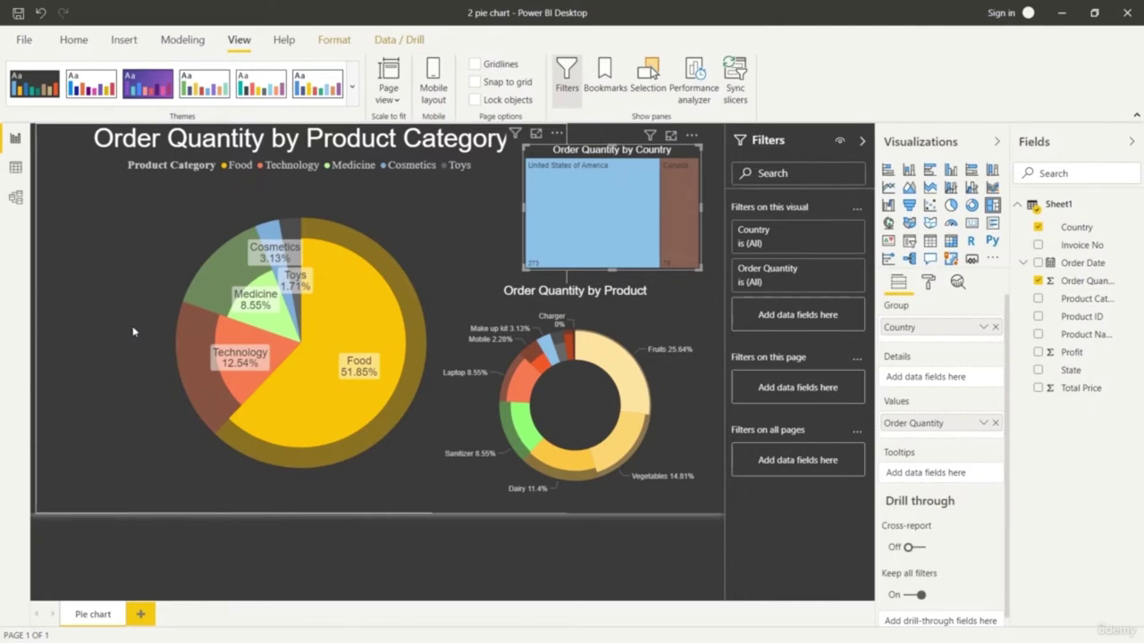
pyautogui.moveTo(379, 397)
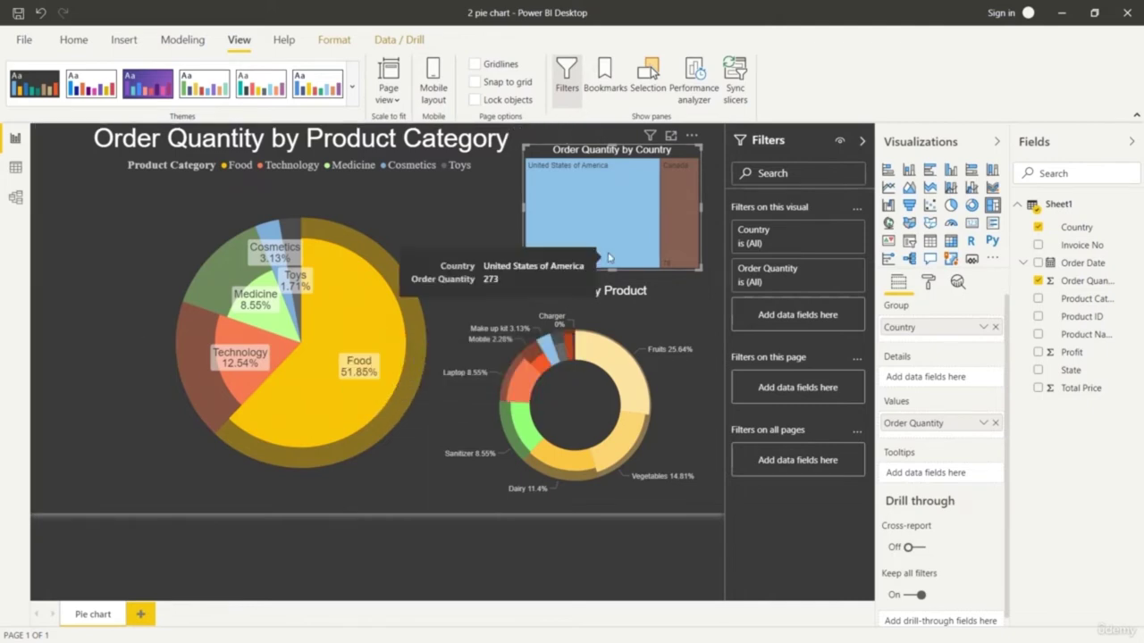
pyautogui.click(514, 250)
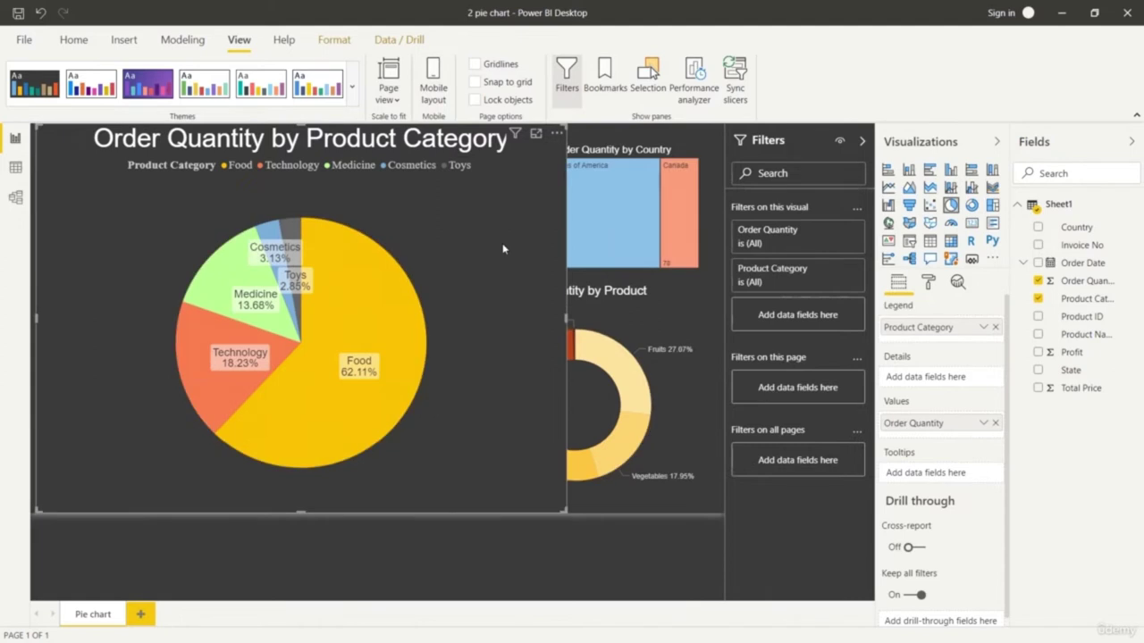
pyautogui.click(549, 539)
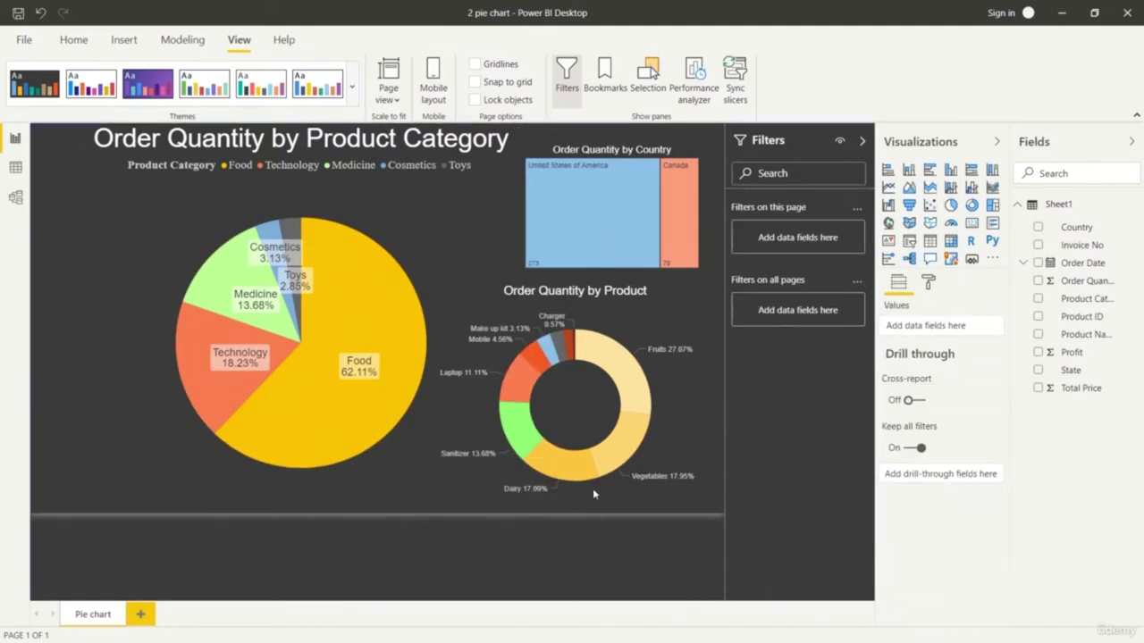
pyautogui.click(679, 235)
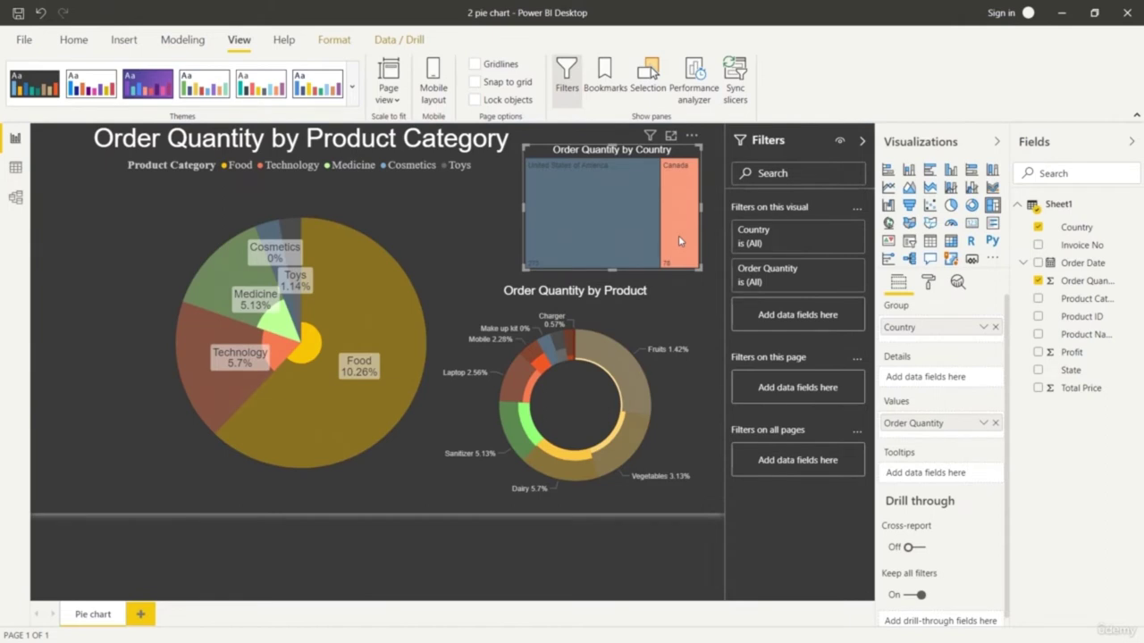
pyautogui.click(593, 235)
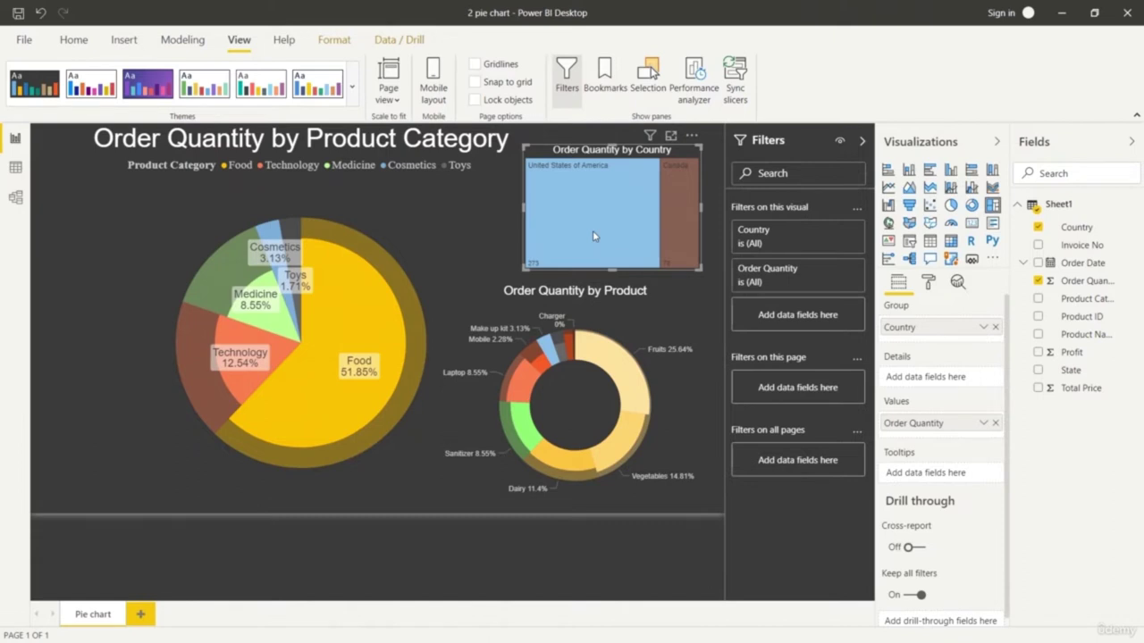
# Cross-highlight the report by the Medicine slice of the product category pie chart, and clear the highlight by selecting the product donut chart.
pyautogui.click(435, 244)
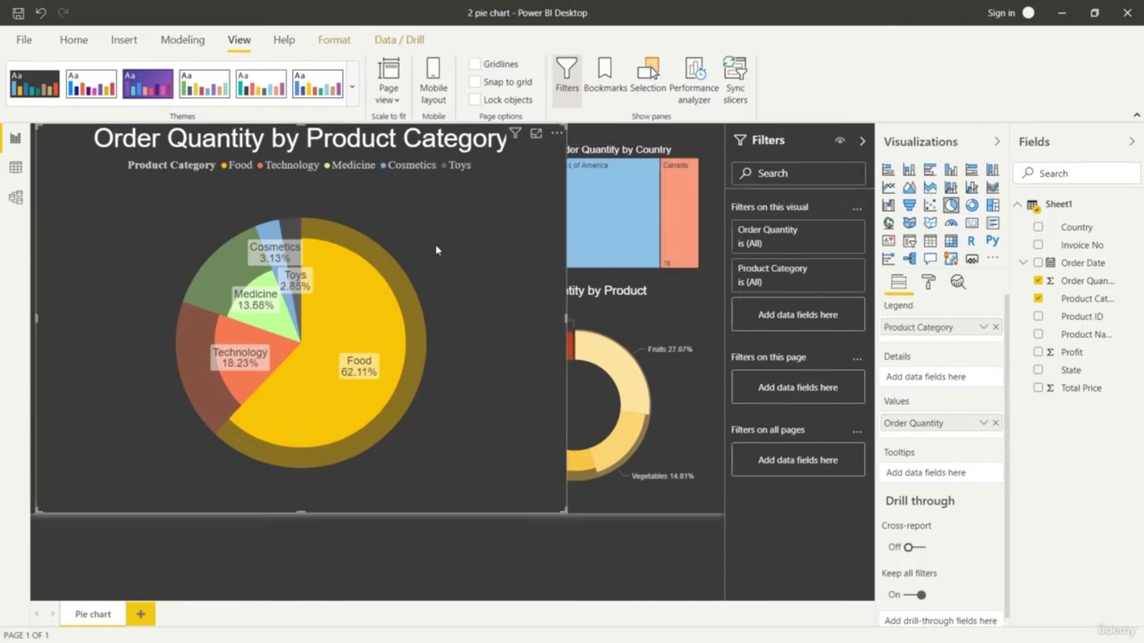
pyautogui.click(226, 284)
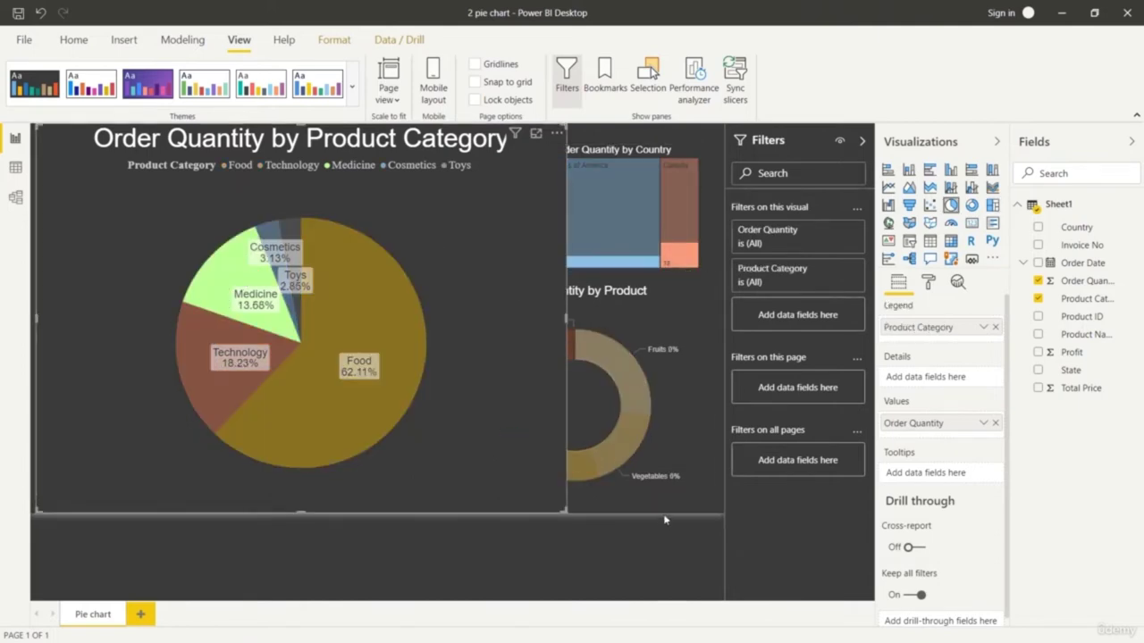
pyautogui.click(680, 493)
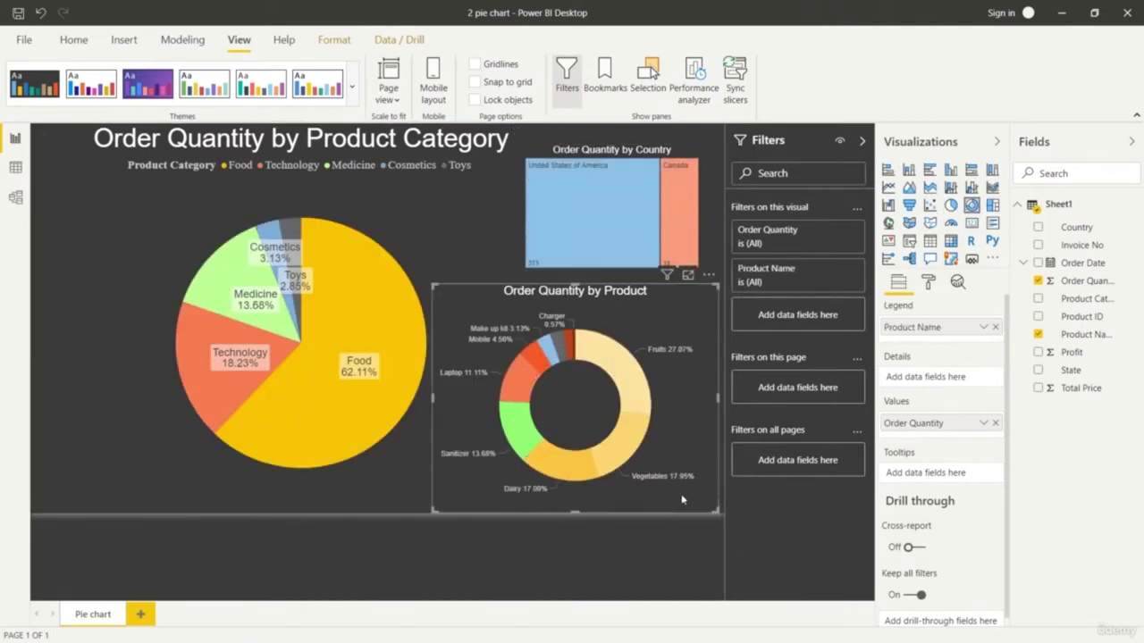
# Cross-highlight the report by different product slices of the donut chart, including Fruits, Sanitizer, Dairy, Laptop and Make up kit, ending on Fruits.
pyautogui.click(623, 378)
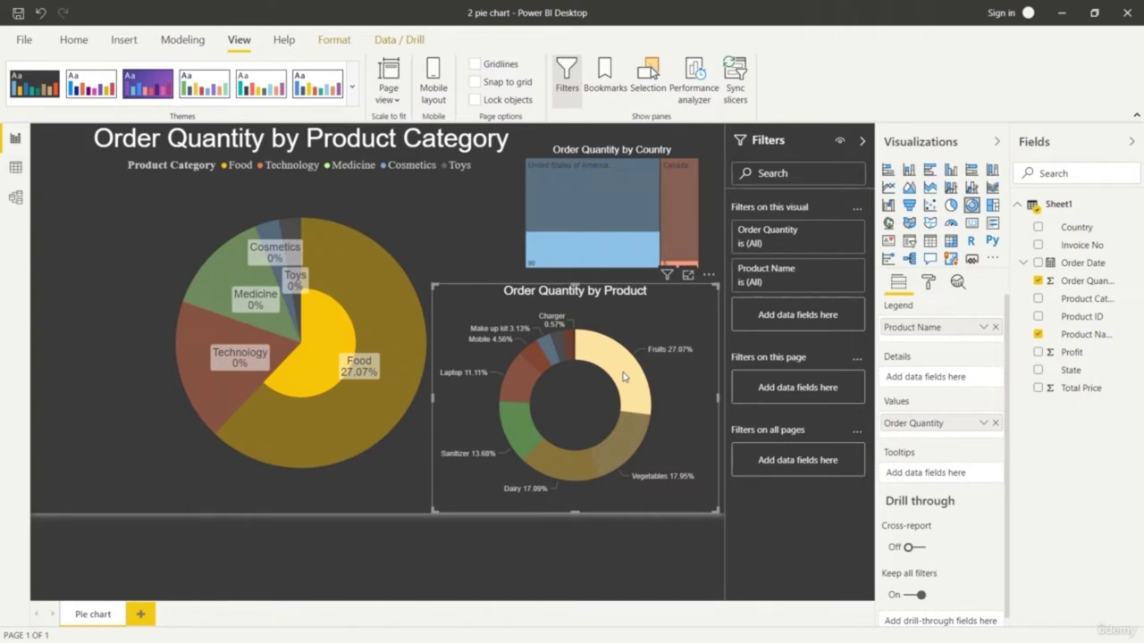
pyautogui.click(523, 439)
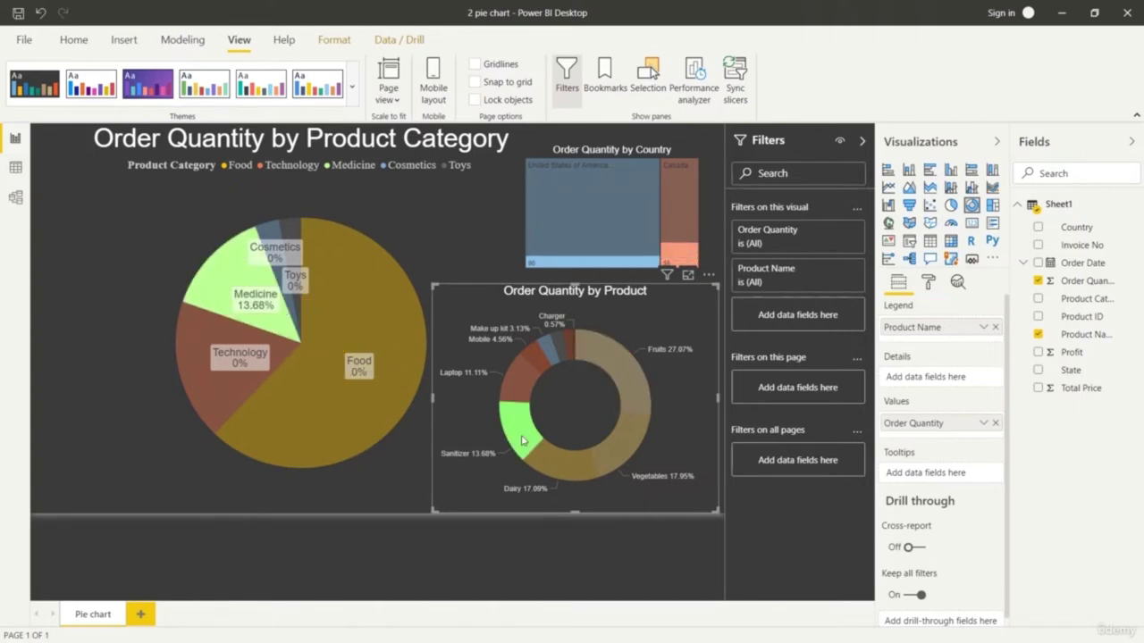
pyautogui.click(559, 461)
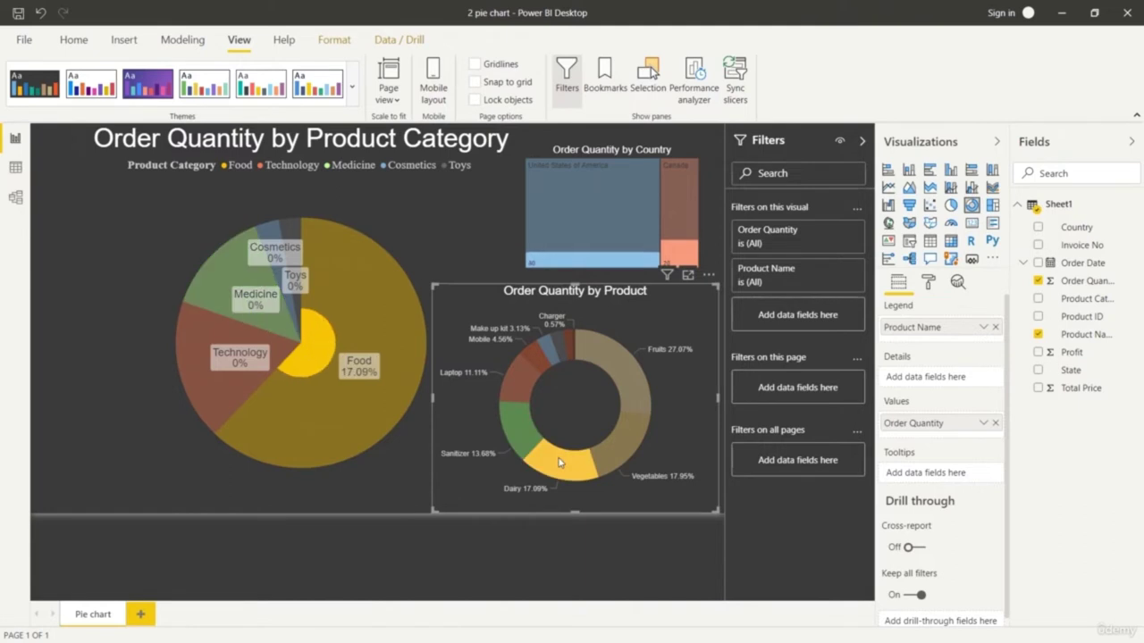
pyautogui.click(532, 381)
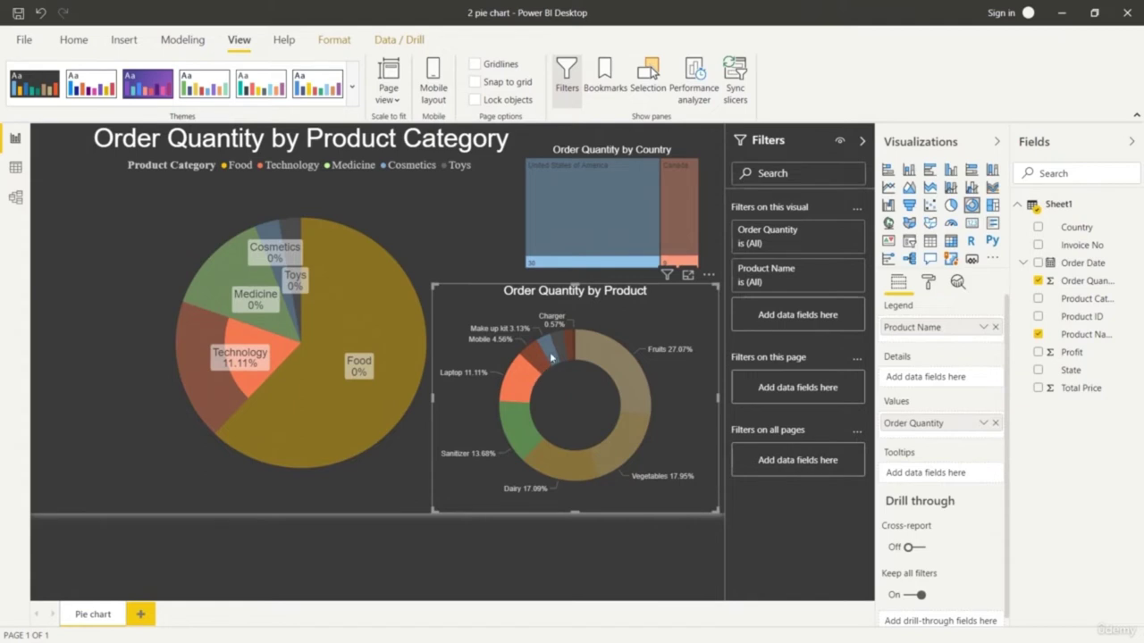
pyautogui.click(554, 355)
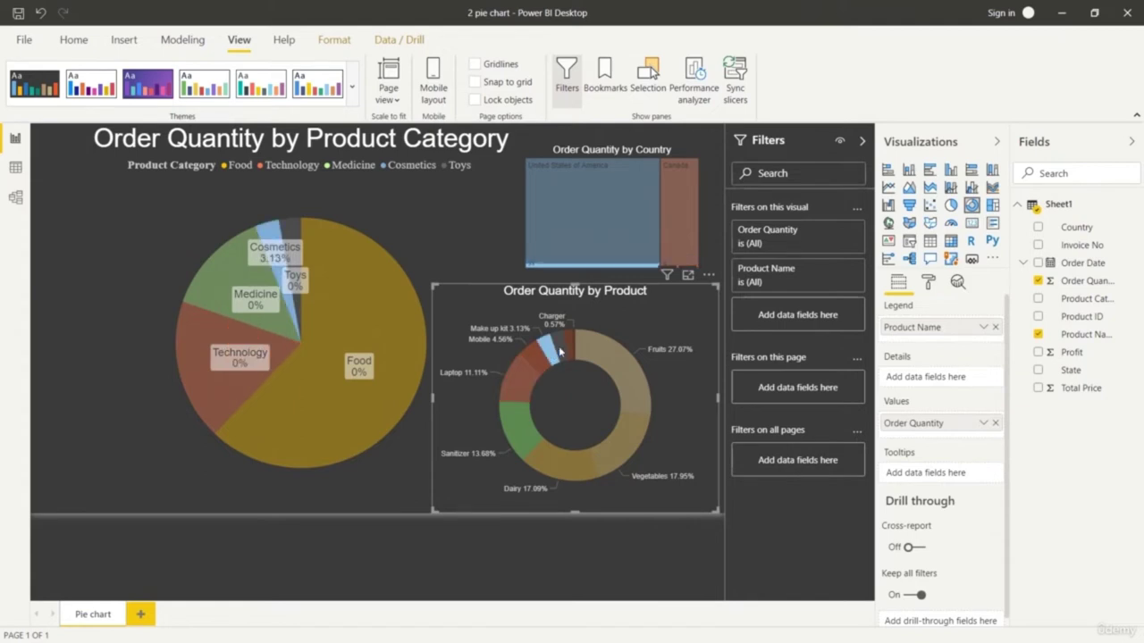
pyautogui.click(570, 341)
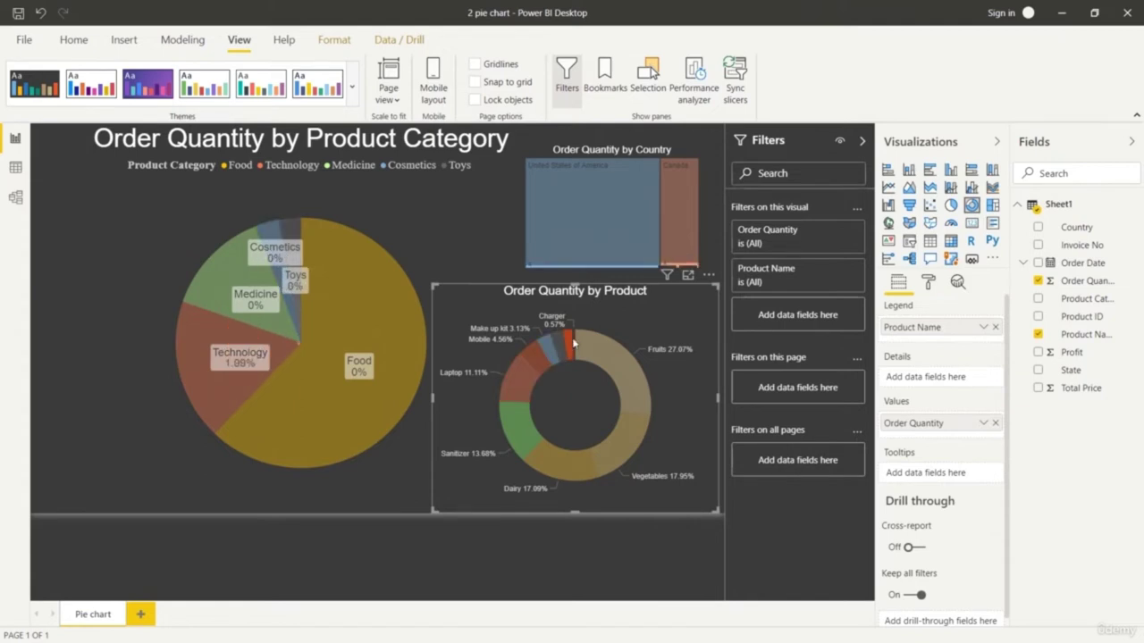
pyautogui.click(576, 340)
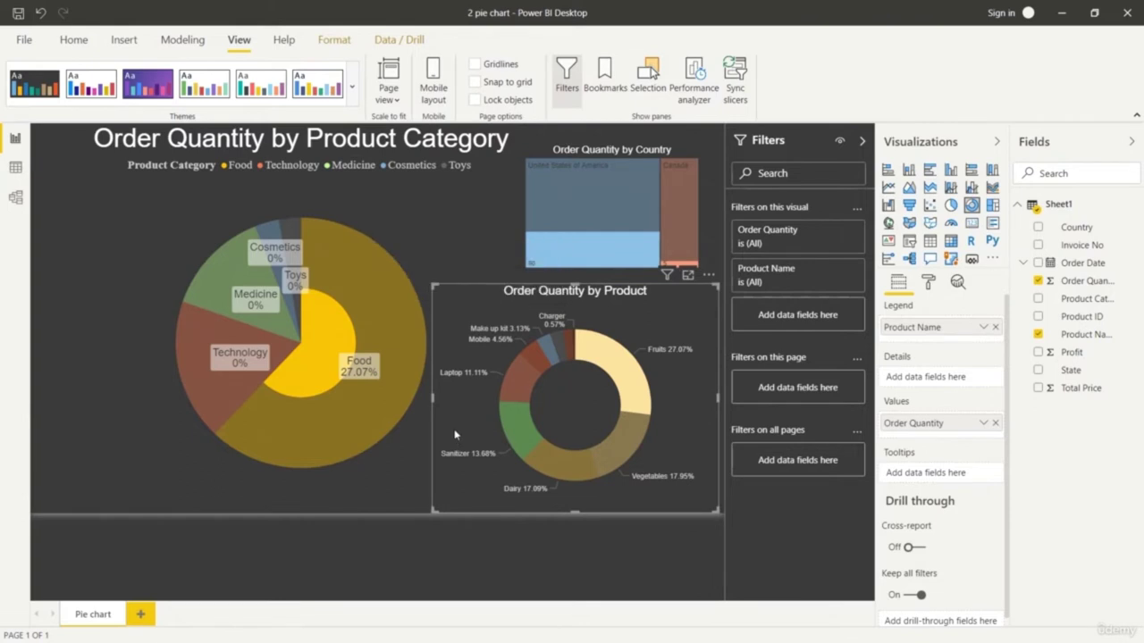
# Compare order quantities for United States of America and Canada by cross-highlighting from the country treemap, and clear the selection.
pyautogui.click(626, 215)
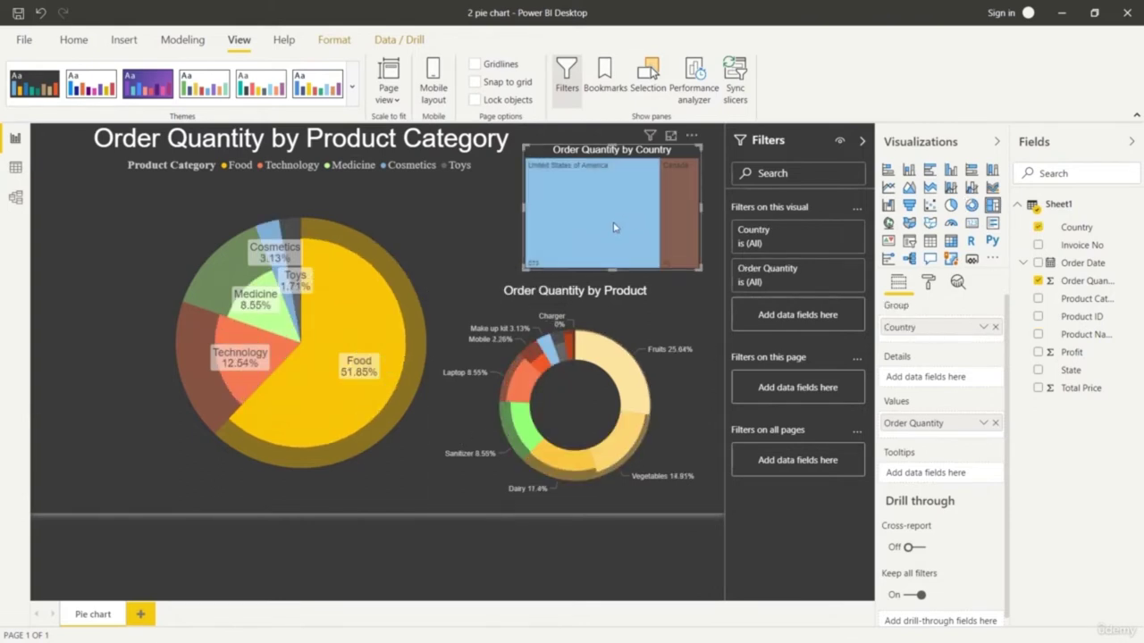
pyautogui.click(665, 218)
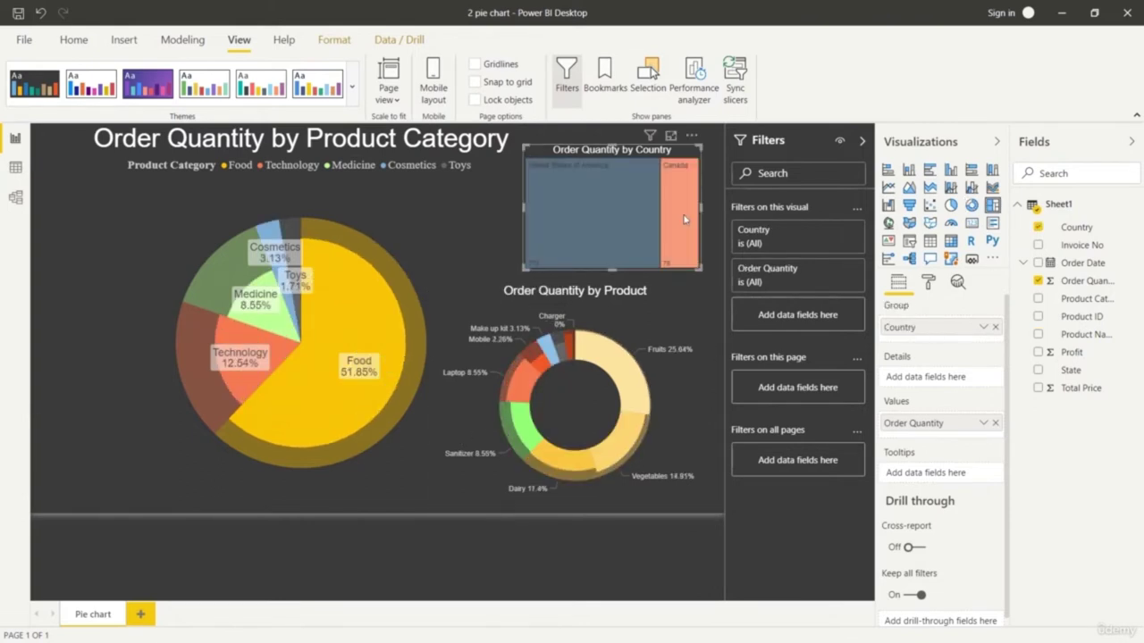
pyautogui.click(616, 219)
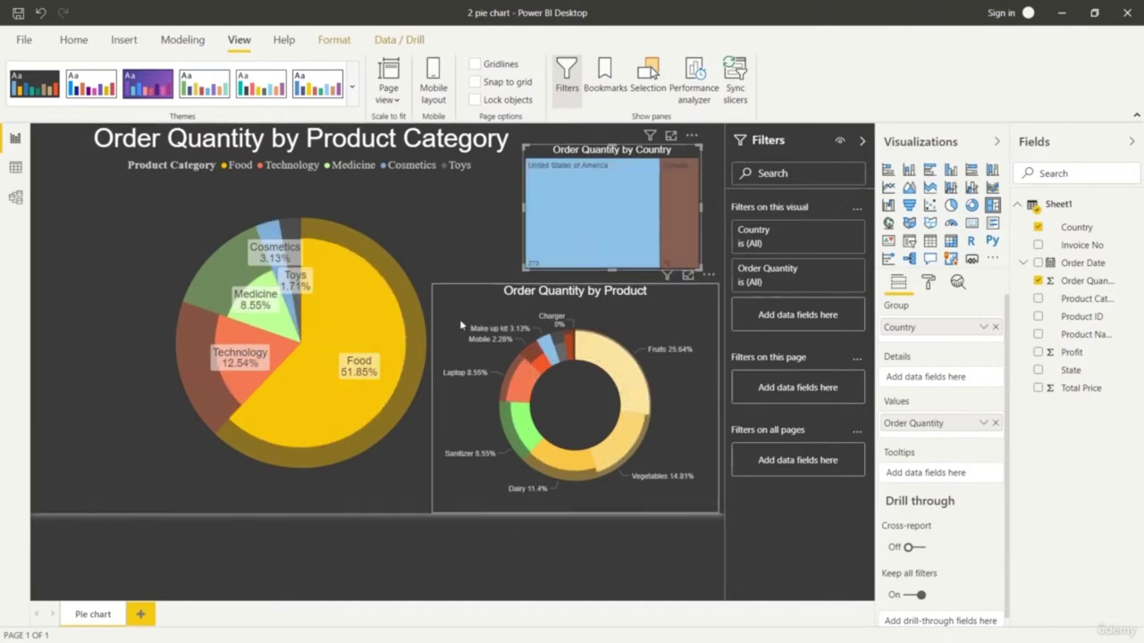
pyautogui.click(441, 243)
pyautogui.click(624, 541)
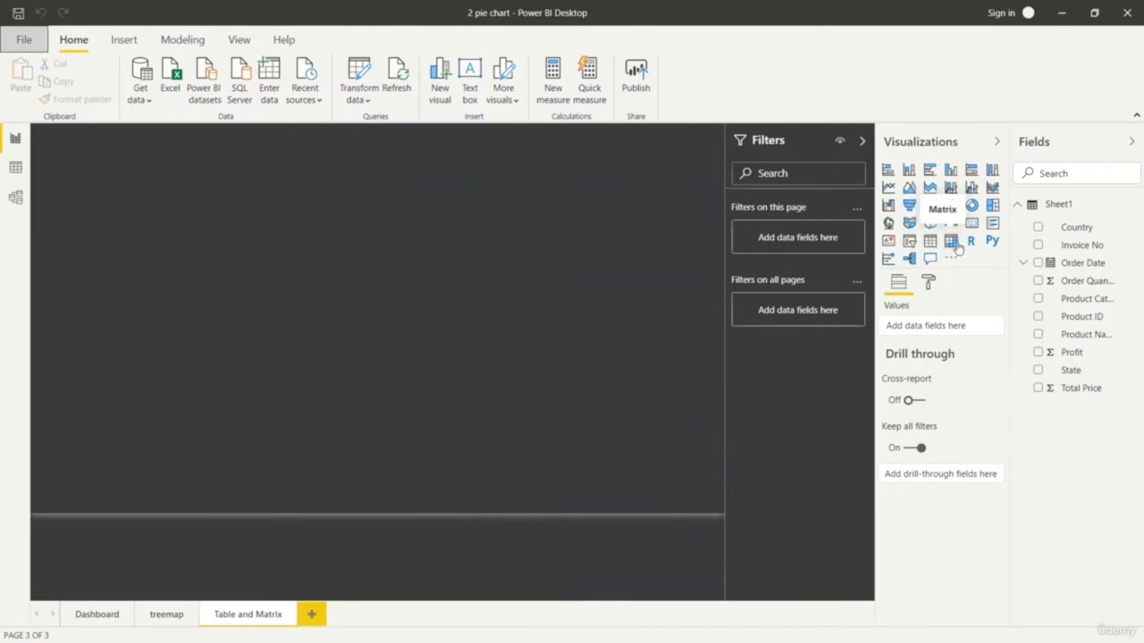
# Add a table visual showing Product Category to the Table and Matrix page, and place it enlarged near the page's middle.
pyautogui.click(929, 248)
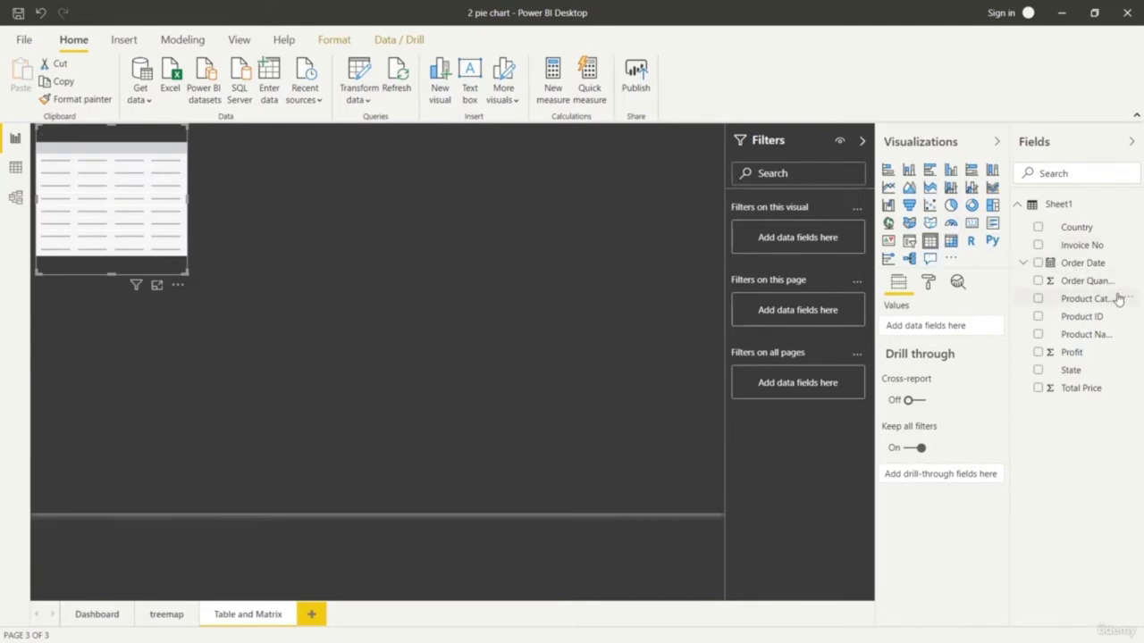
pyautogui.moveTo(1112, 305); pyautogui.dragTo(929, 327)
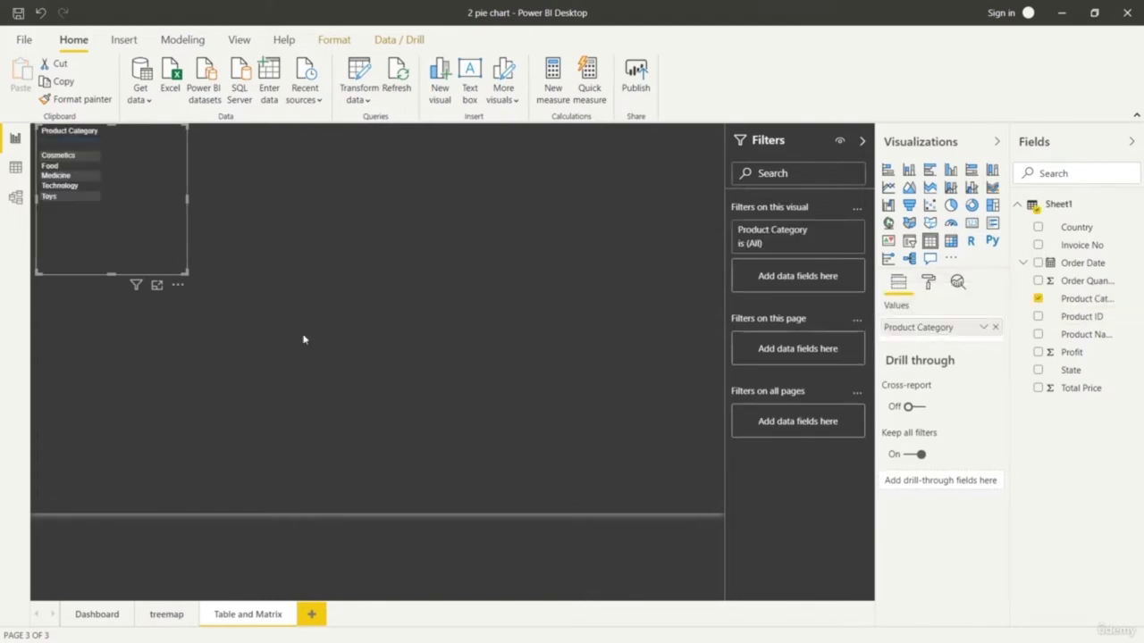
pyautogui.moveTo(187, 272); pyautogui.dragTo(481, 454)
pyautogui.hotkey('ctrl', 'z')
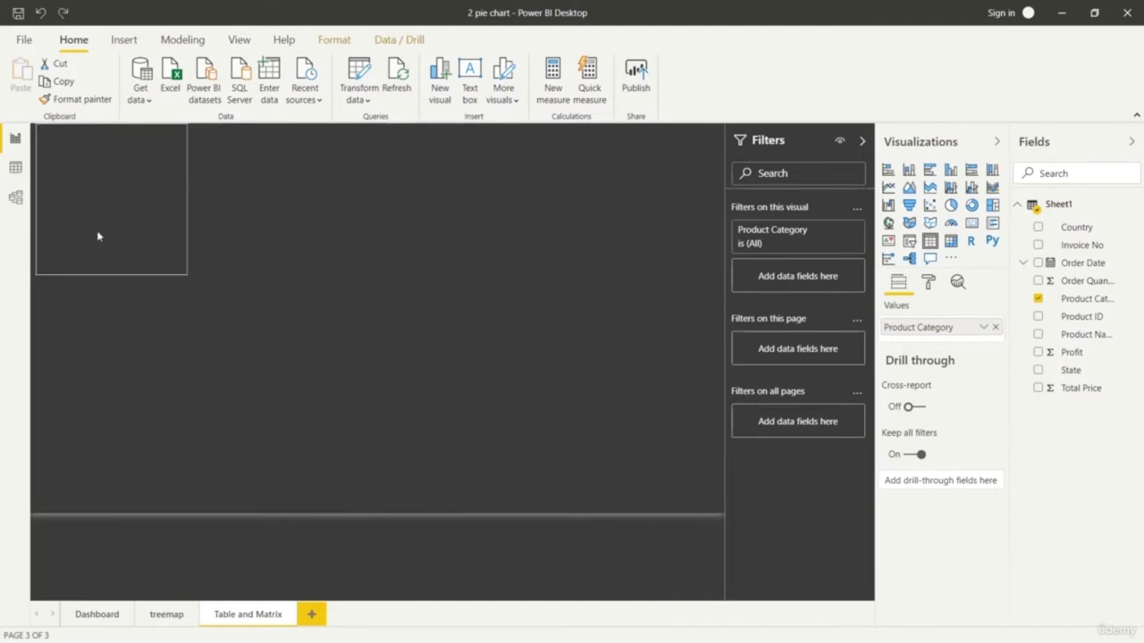
pyautogui.moveTo(99, 211); pyautogui.dragTo(385, 324)
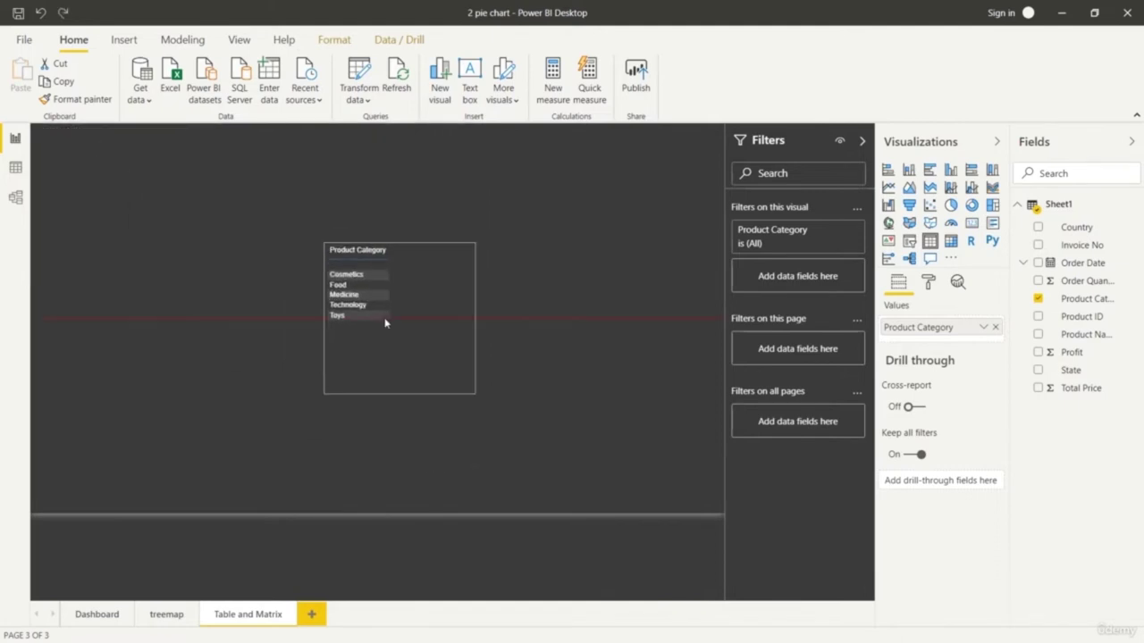
pyautogui.moveTo(325, 245); pyautogui.dragTo(254, 218)
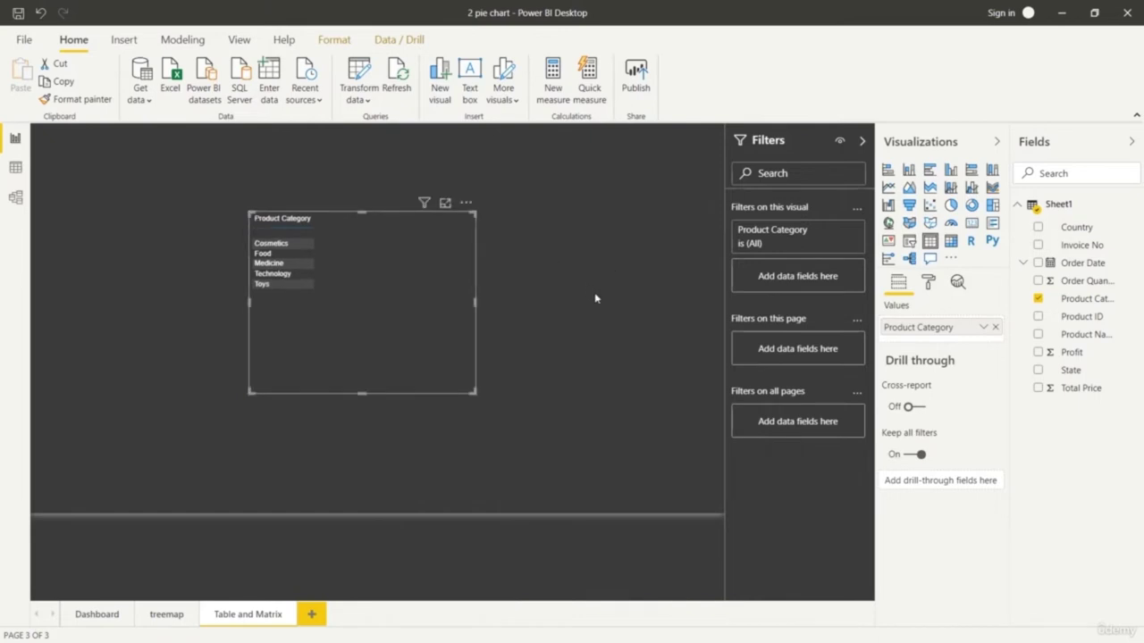
# Set the text size of the table's column headers to 19 pt.
pyautogui.click(929, 284)
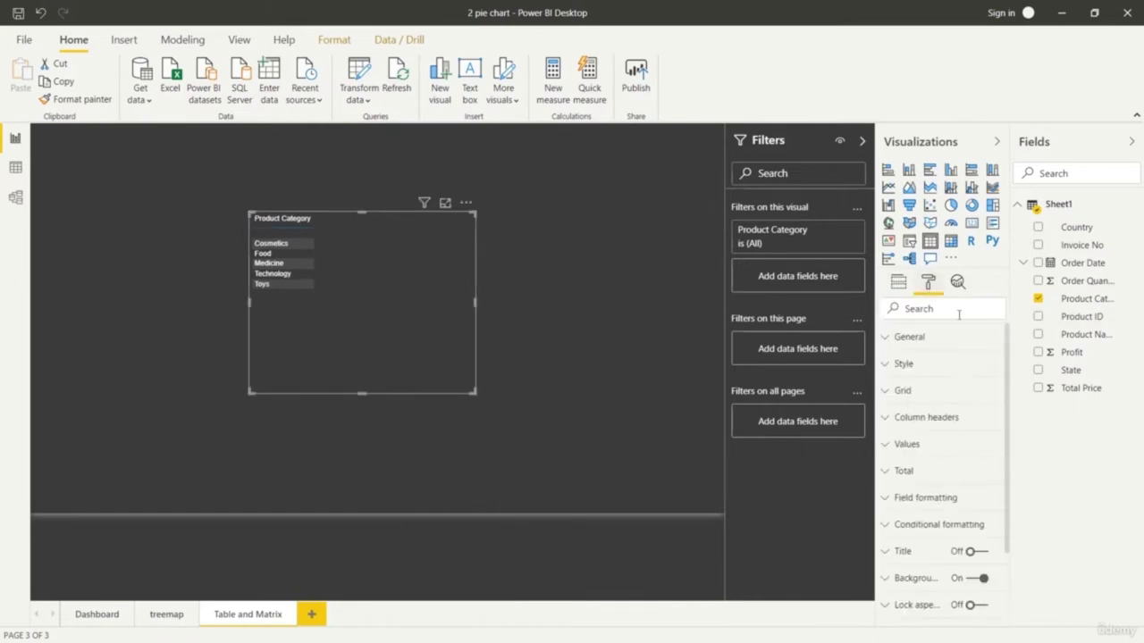
pyautogui.click(889, 418)
pyautogui.scroll(-5, 926, 482)
pyautogui.click(929, 479)
pyautogui.click(929, 479)
pyautogui.click(928, 478)
pyautogui.click(929, 479)
pyautogui.click(930, 479)
pyautogui.click(930, 479)
pyautogui.click(930, 479)
pyautogui.click(929, 479)
pyautogui.click(929, 479)
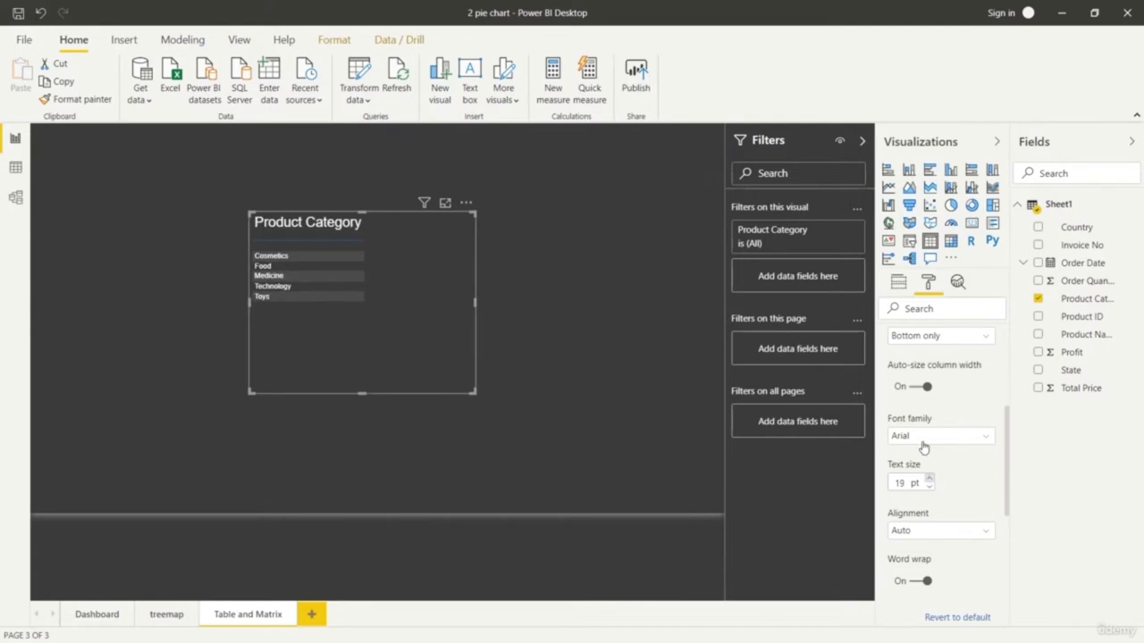
pyautogui.scroll(5, 908, 386)
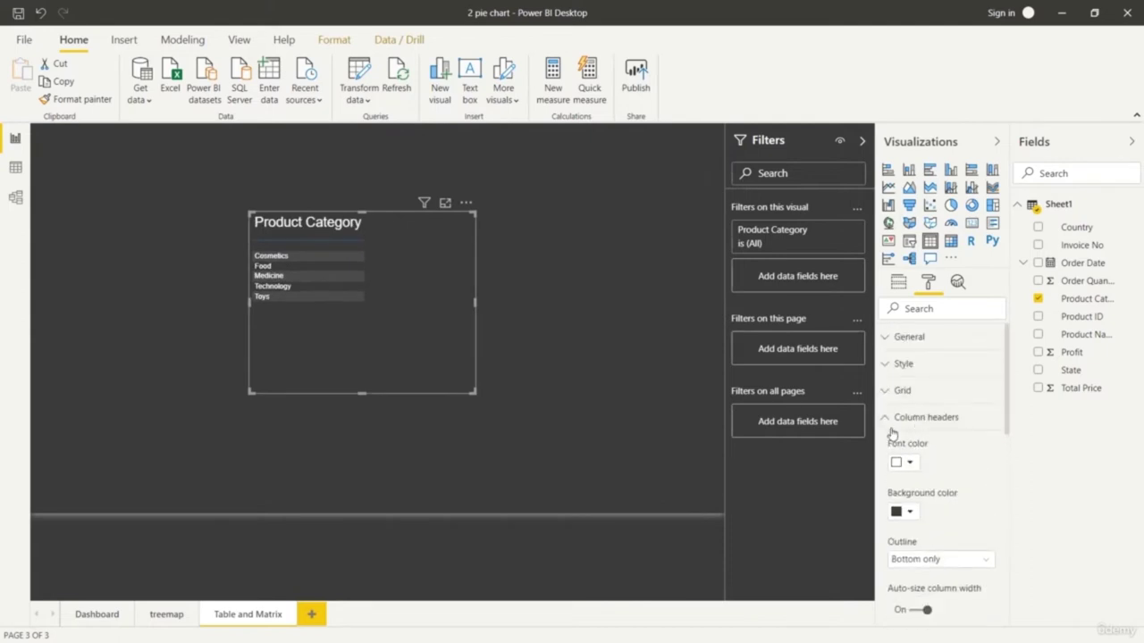
pyautogui.click(884, 417)
pyautogui.scroll(-2, 943, 399)
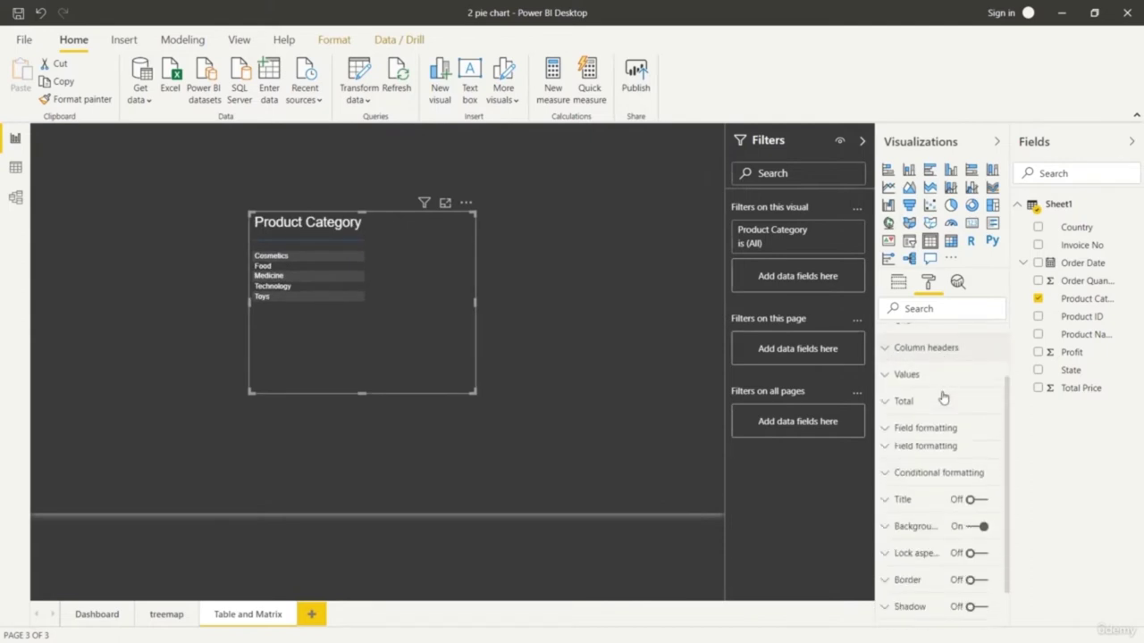
pyautogui.scroll(-1, 975, 414)
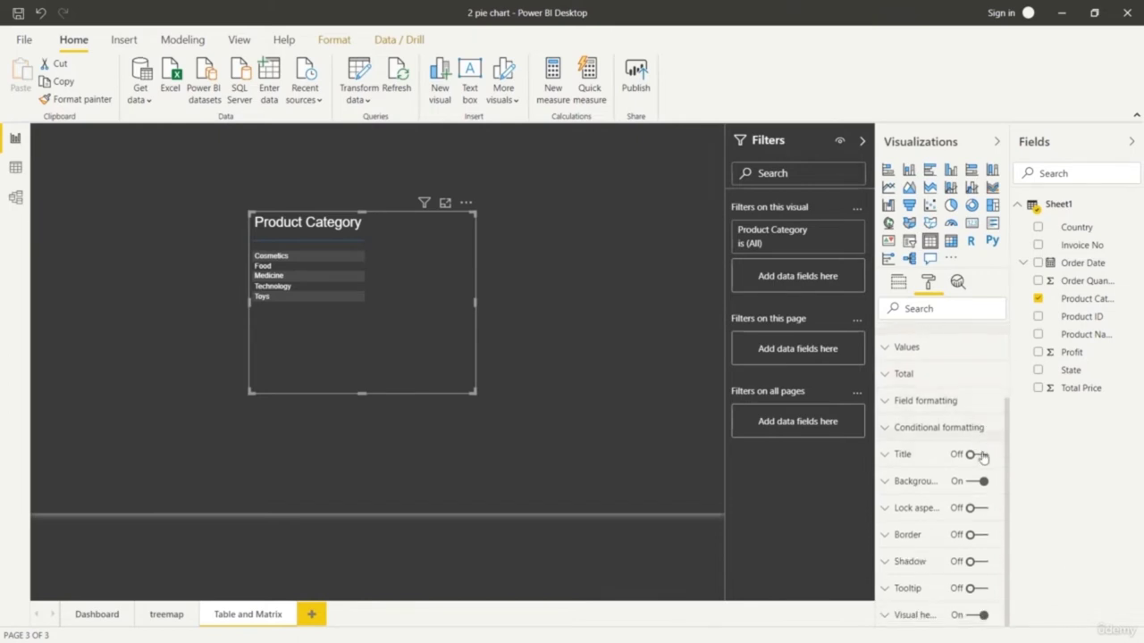
pyautogui.click(980, 457)
pyautogui.click(975, 458)
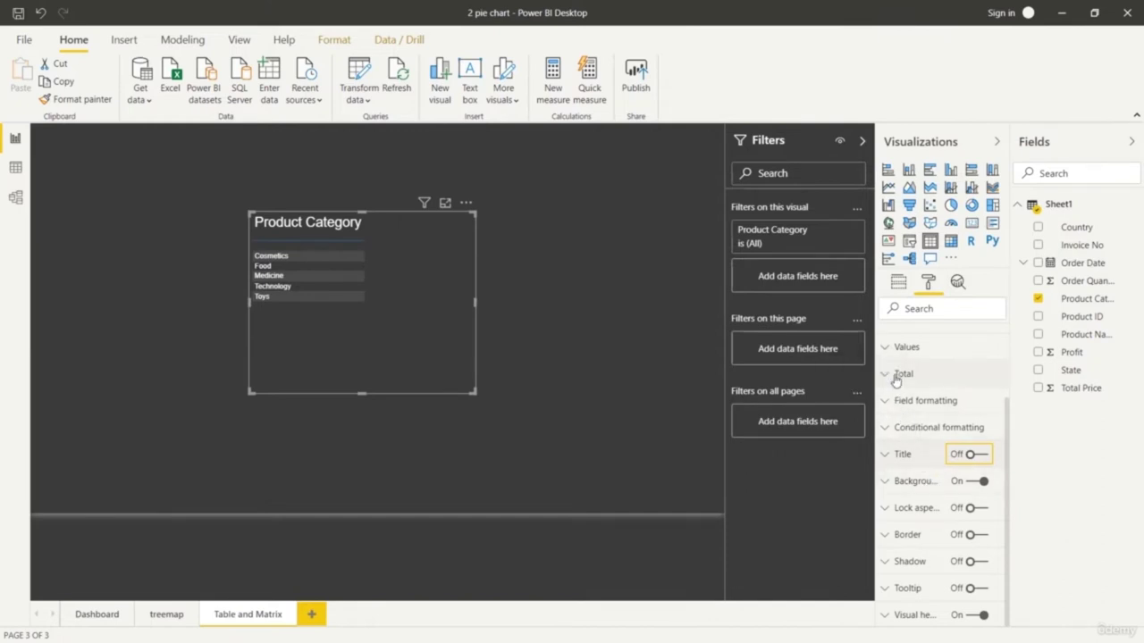
# Set the text size of the table's values to 15 pt.
pyautogui.click(890, 348)
pyautogui.scroll(-3, 916, 402)
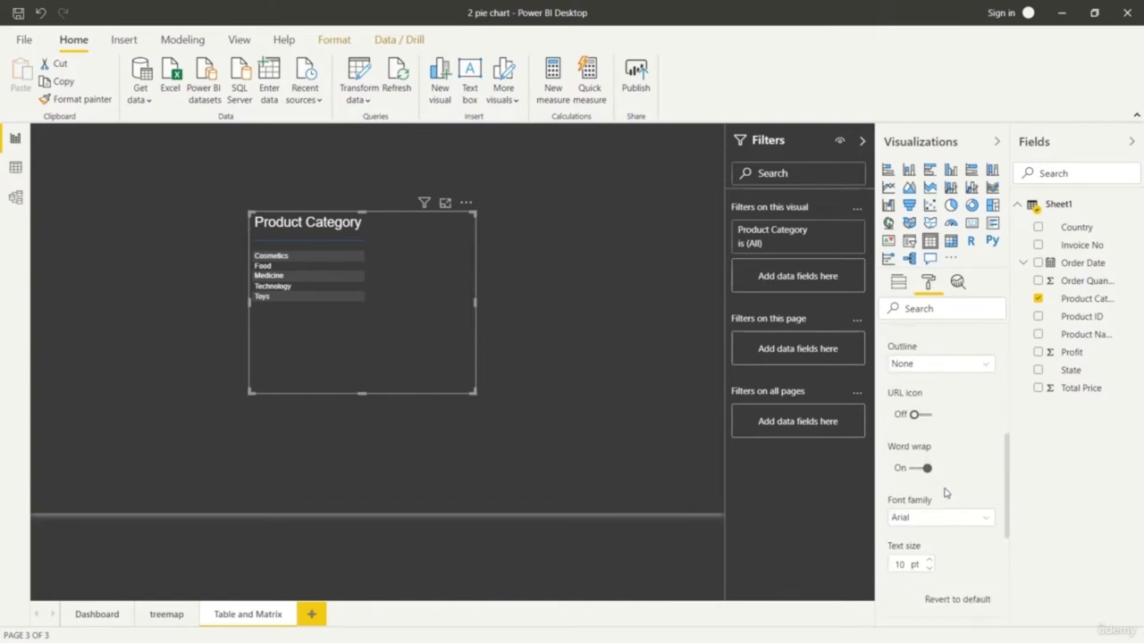
pyautogui.click(928, 561)
pyautogui.click(929, 561)
pyautogui.click(928, 561)
pyautogui.click(928, 561)
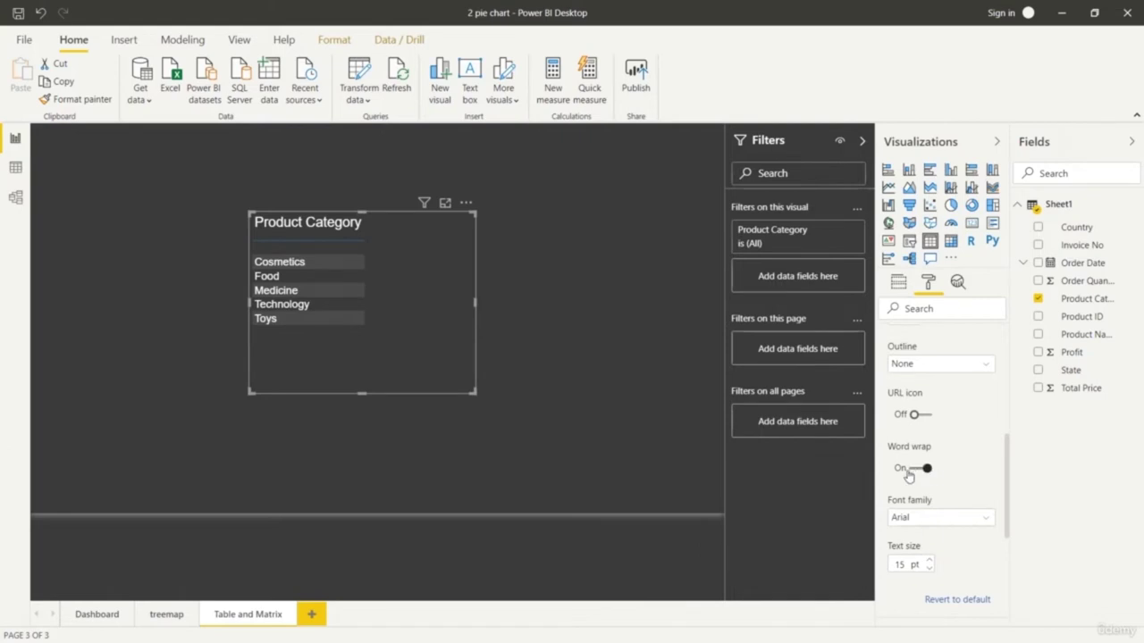
# Set the table values' background color to medium teal and their alternate background color to dark teal.
pyautogui.scroll(2, 910, 475)
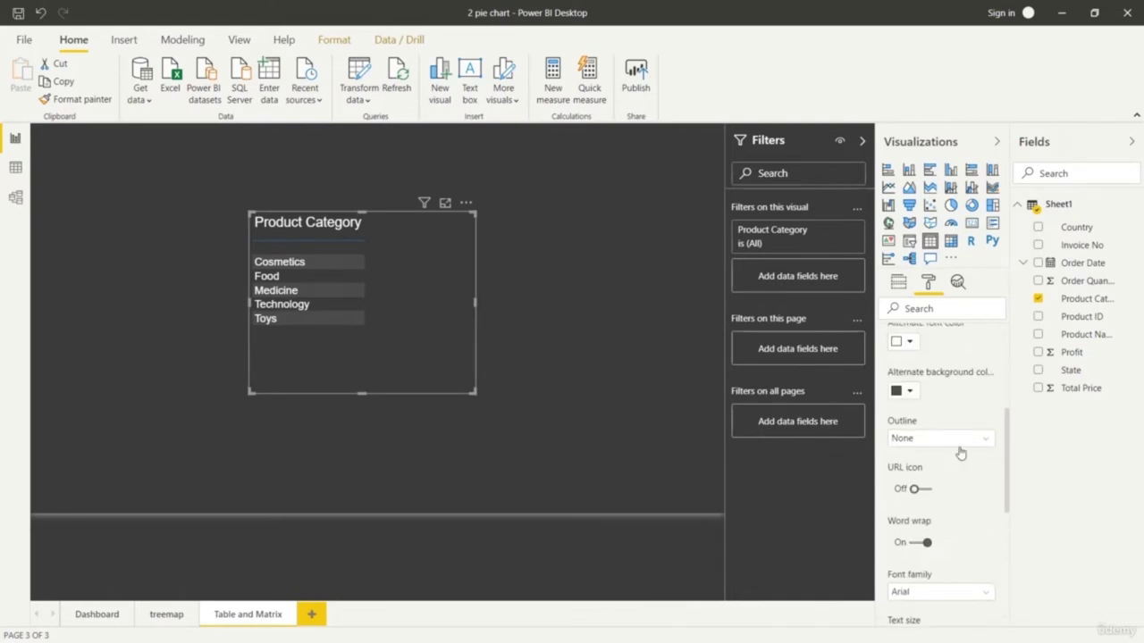
pyautogui.scroll(2, 947, 451)
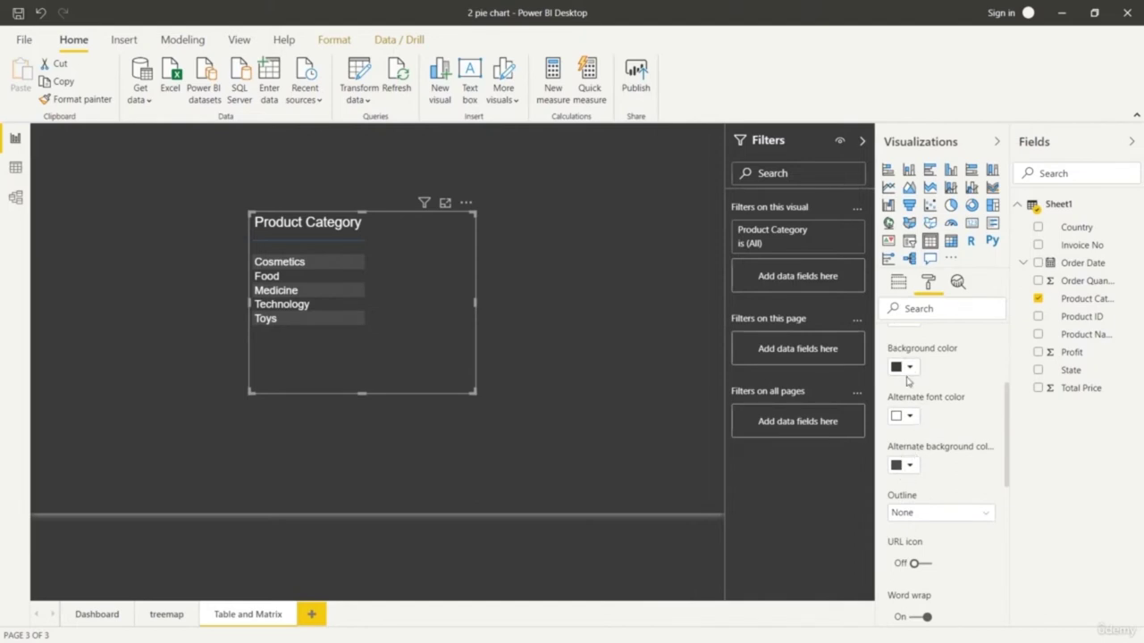
pyautogui.click(908, 367)
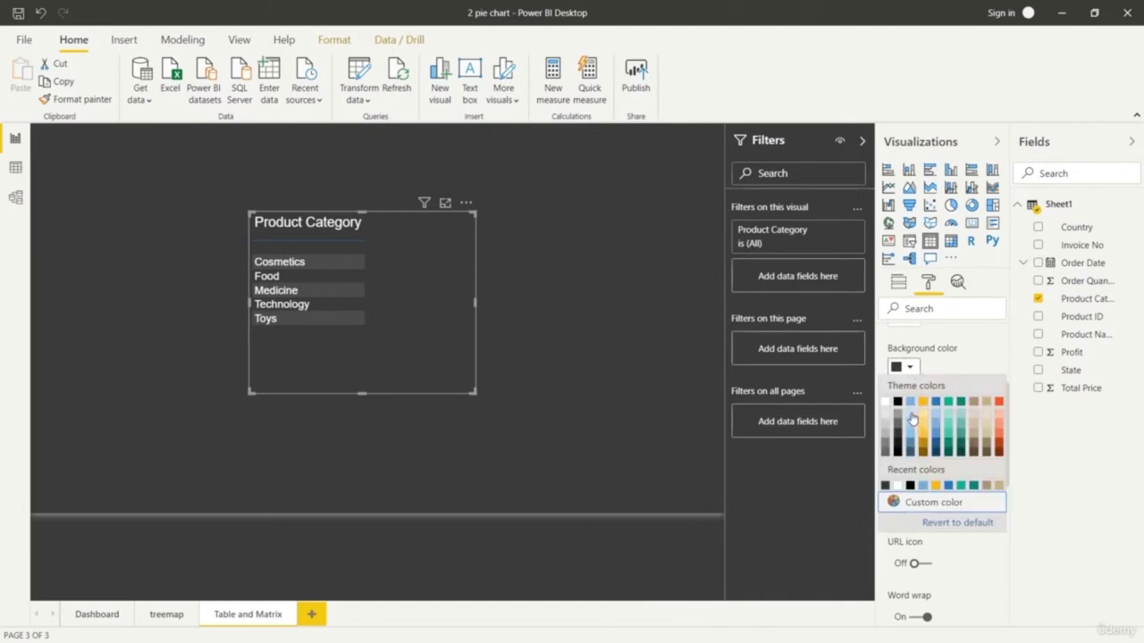
pyautogui.click(912, 419)
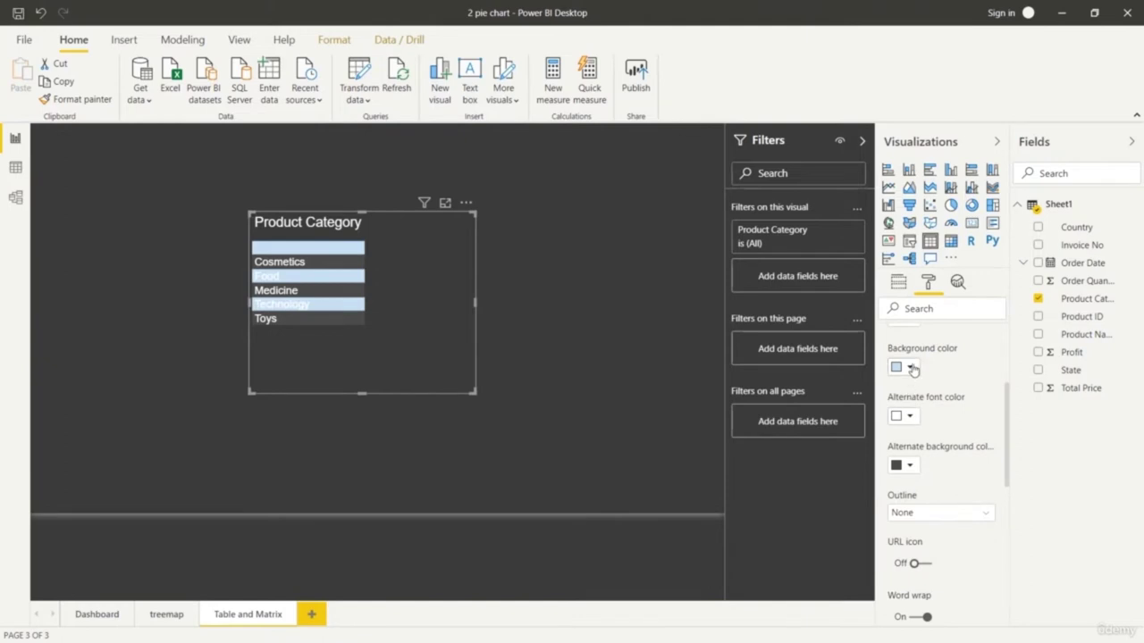
pyautogui.click(911, 368)
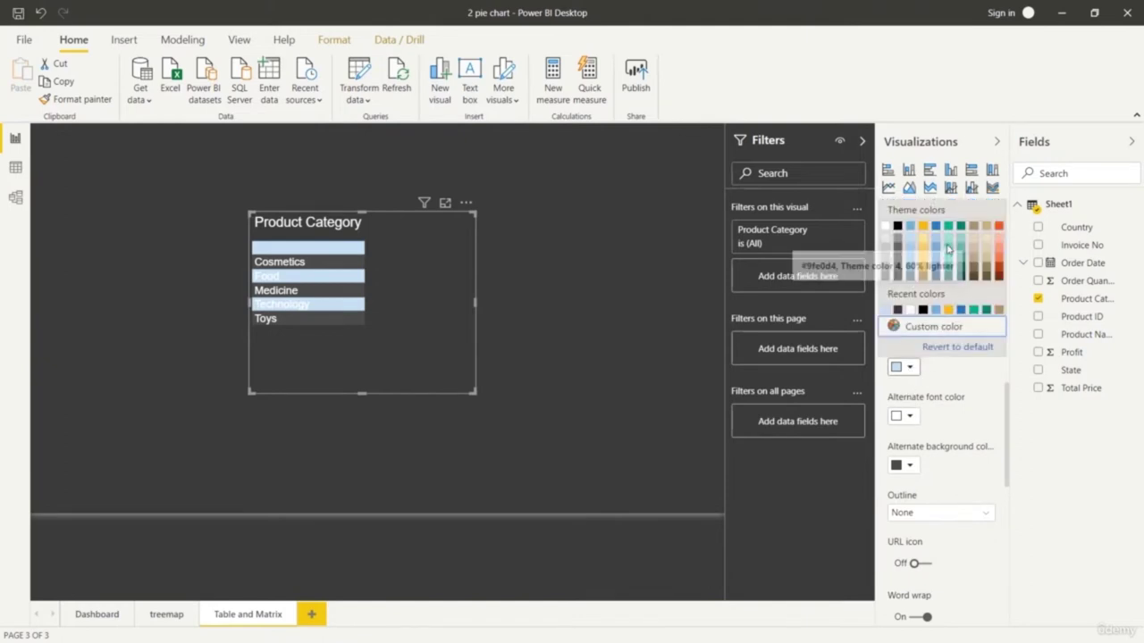
pyautogui.click(960, 263)
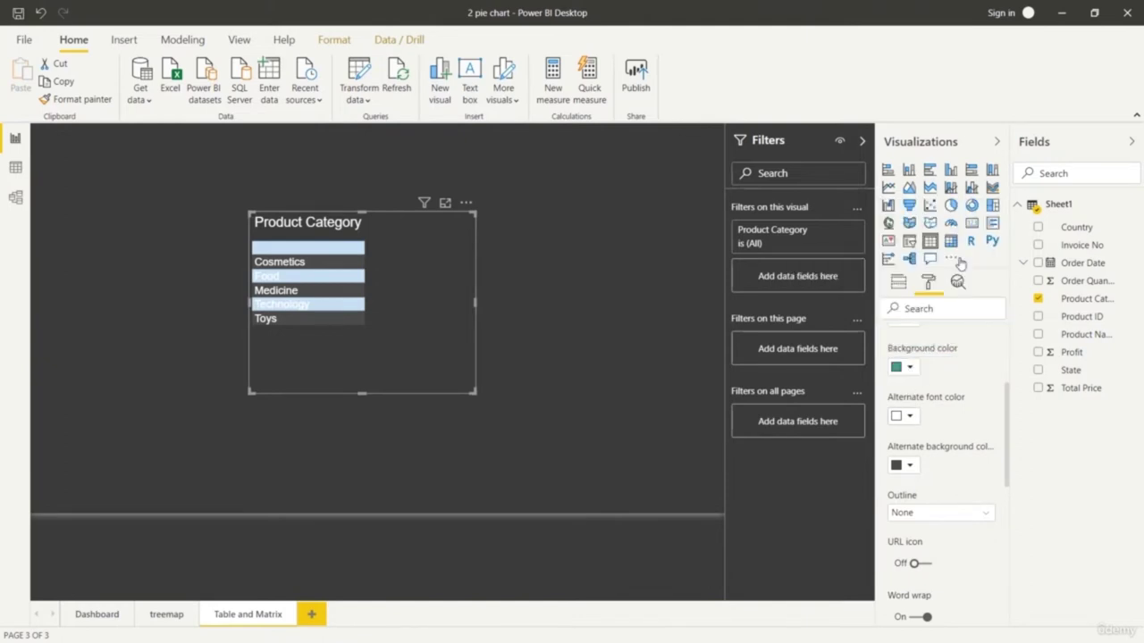
pyautogui.click(907, 464)
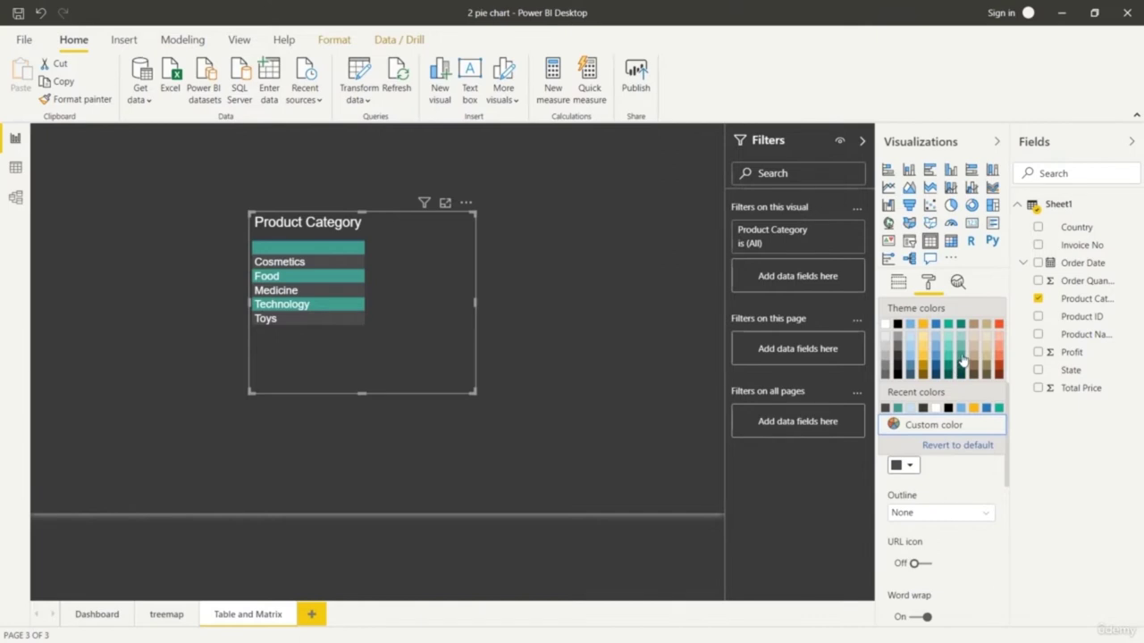
pyautogui.click(961, 365)
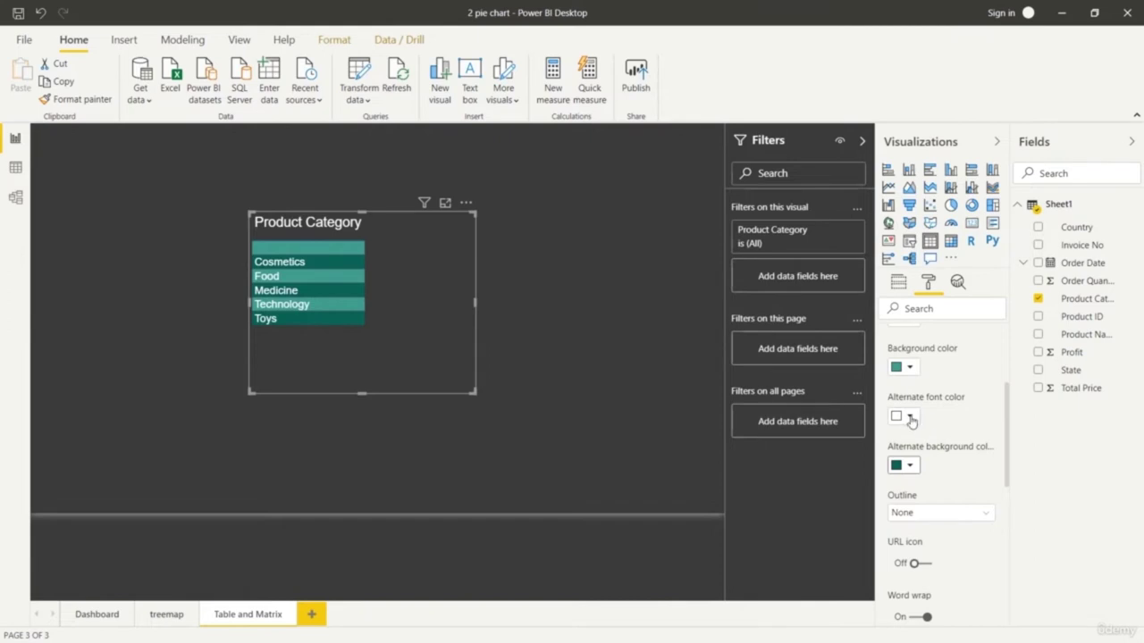
# Add Order Quantity and Profit to the Product Category table's values, and enlarge the table.
pyautogui.scroll(5, 920, 418)
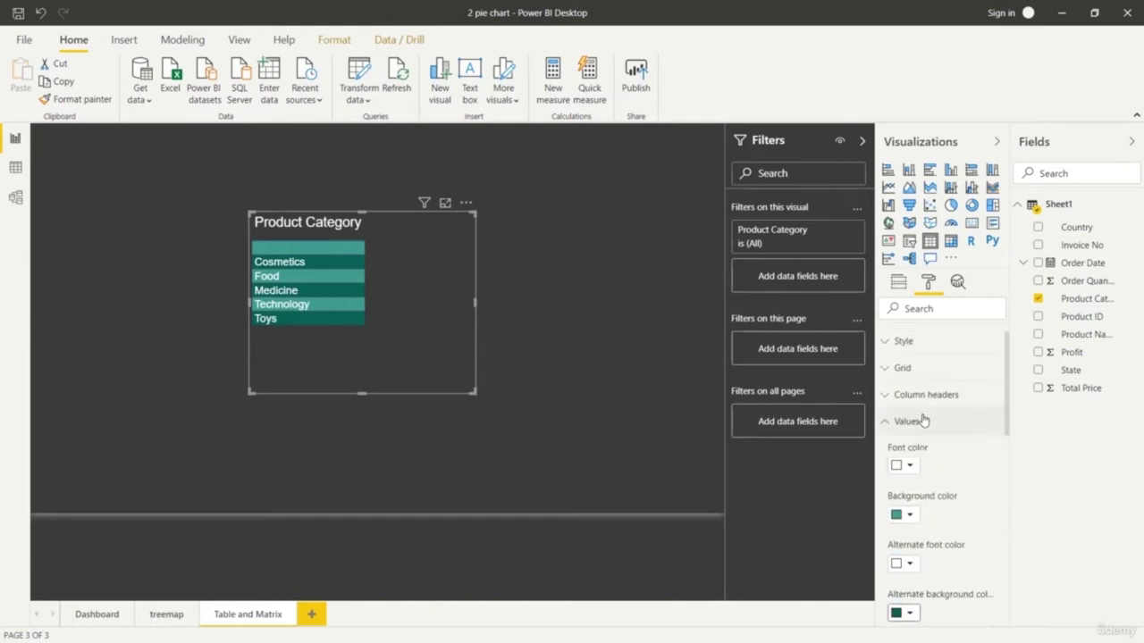
pyautogui.click(899, 284)
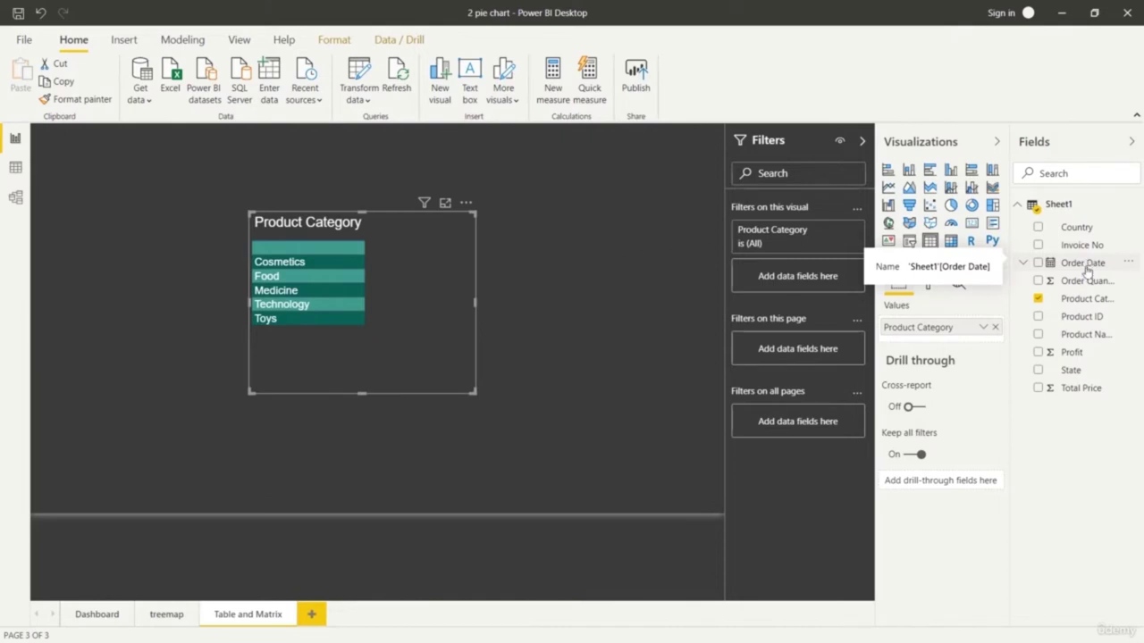
pyautogui.moveTo(934, 344); pyautogui.dragTo(934, 345)
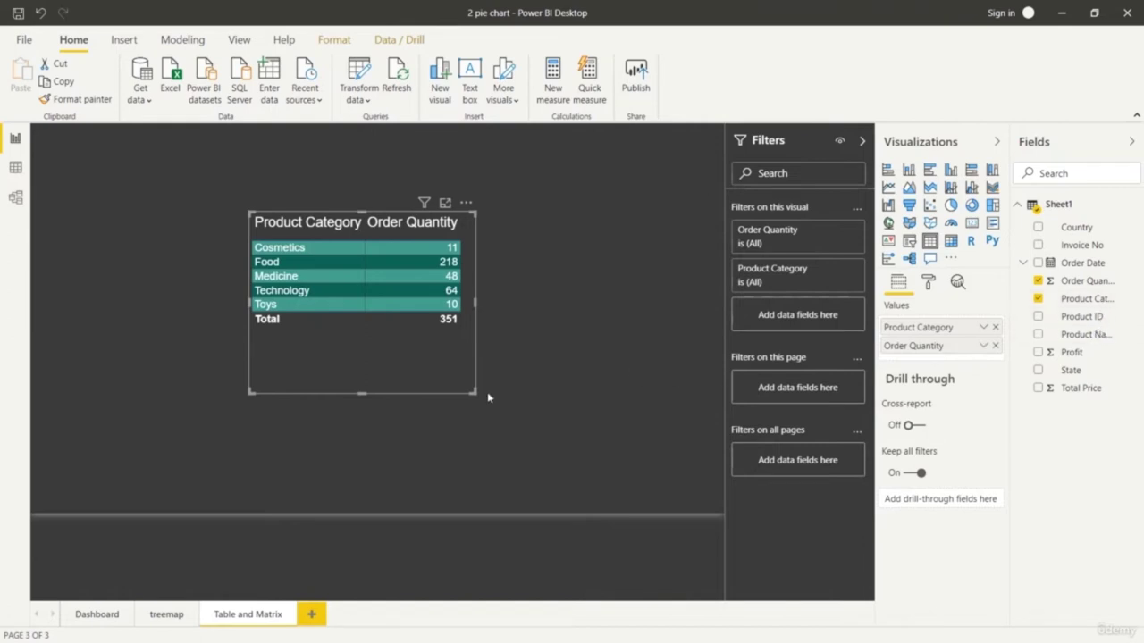
pyautogui.moveTo(475, 393); pyautogui.dragTo(597, 464)
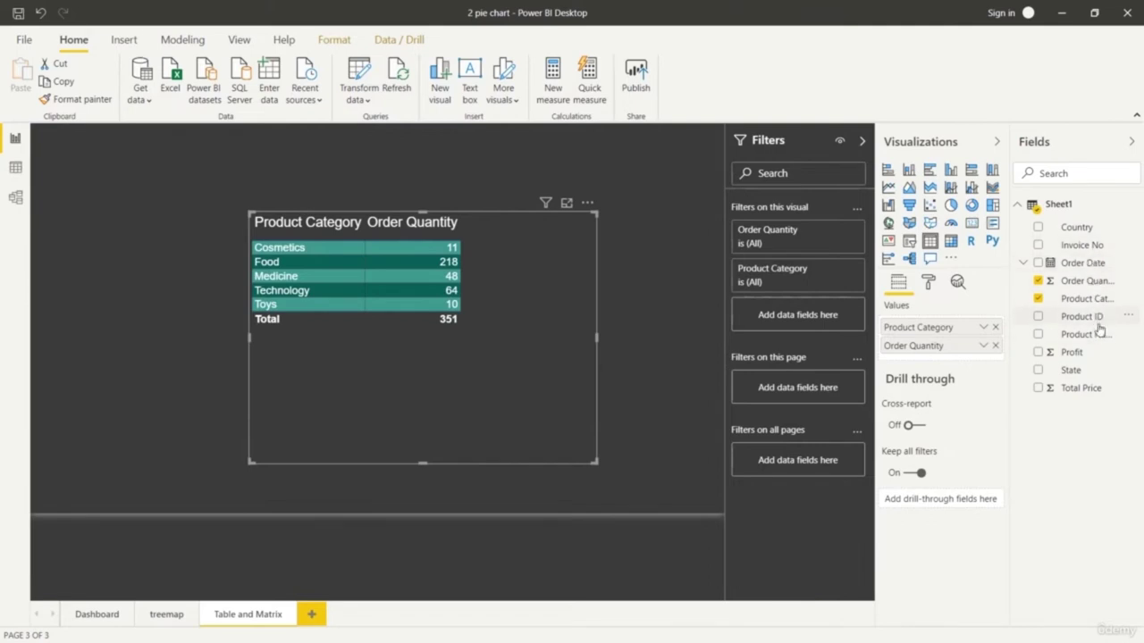
pyautogui.moveTo(1094, 355); pyautogui.dragTo(945, 358)
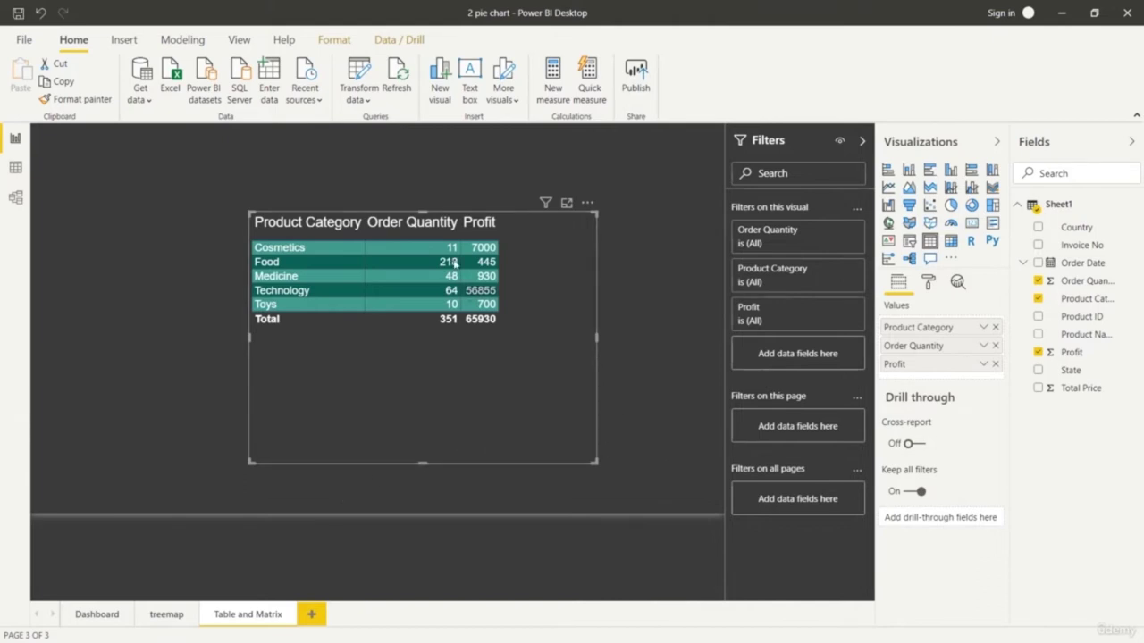
# Sort the table by Order Quantity in descending order, shrink it to fit its rows, and move it to the page's upper-left corner.
pyautogui.click(372, 239)
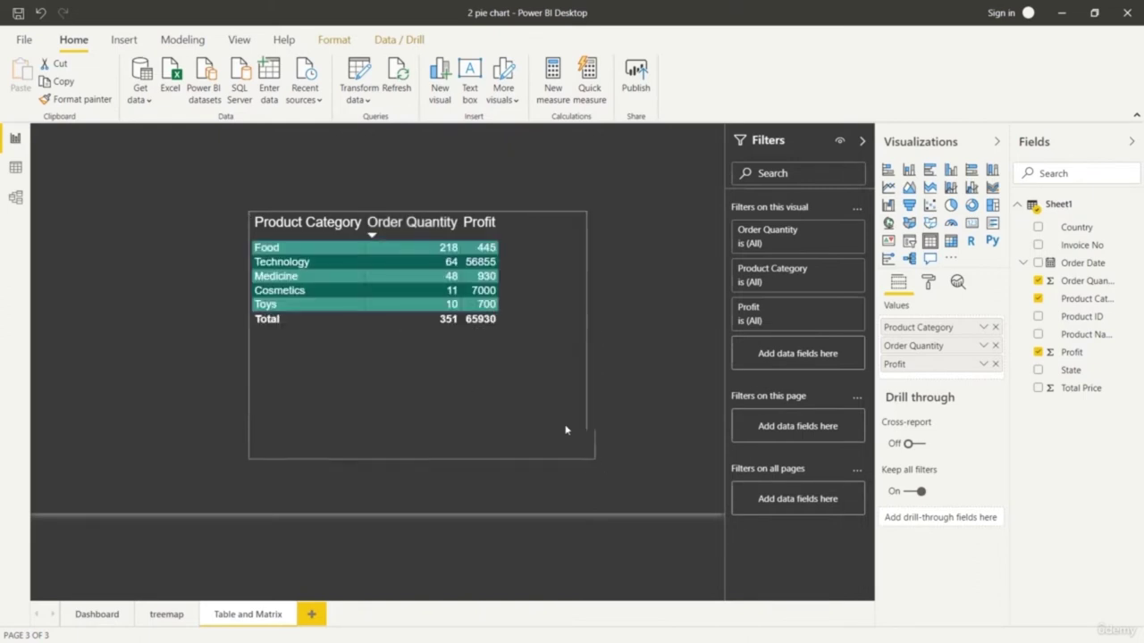
pyautogui.moveTo(593, 458); pyautogui.dragTo(505, 338)
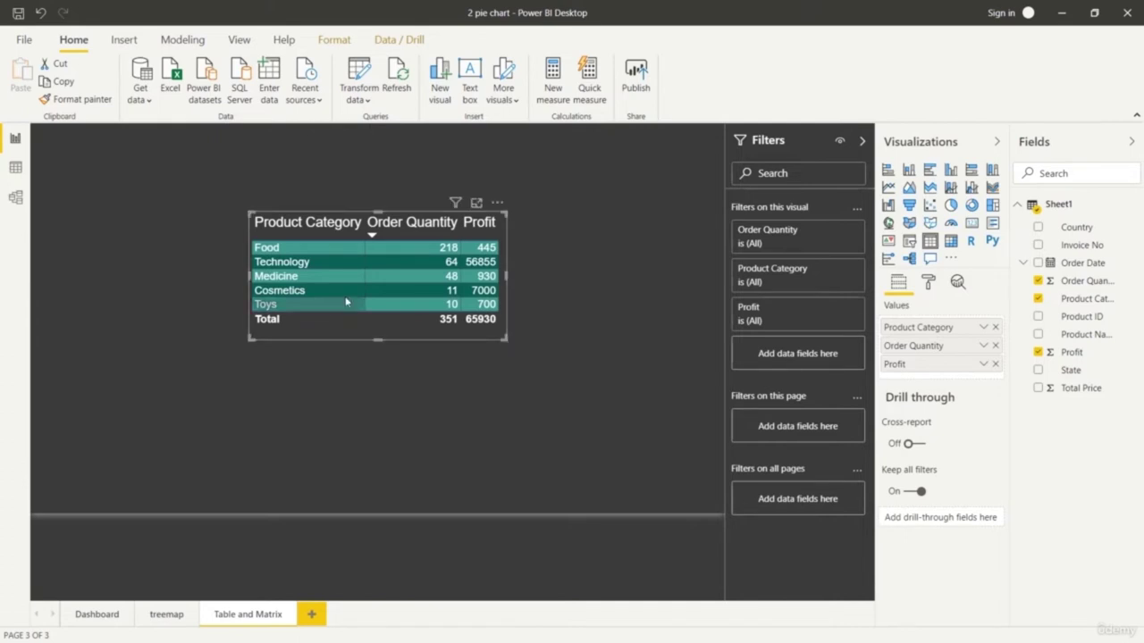
pyautogui.moveTo(361, 298); pyautogui.dragTo(165, 216)
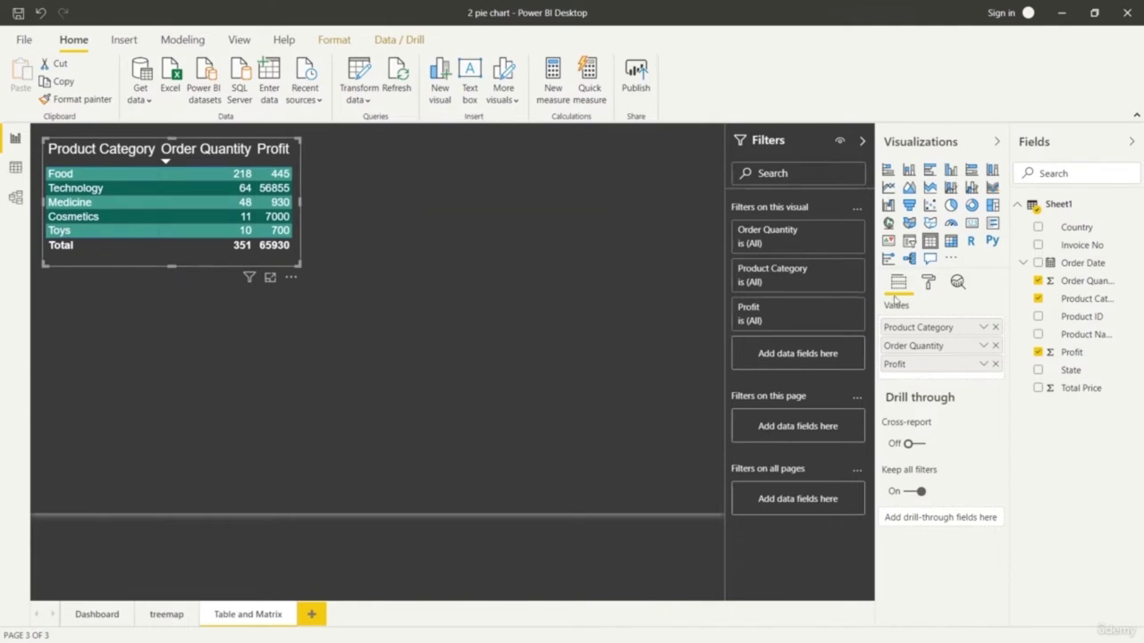
# Add an empty matrix visual to the page and place it to the right of the Product Category table.
pyautogui.click(576, 588)
pyautogui.click(950, 241)
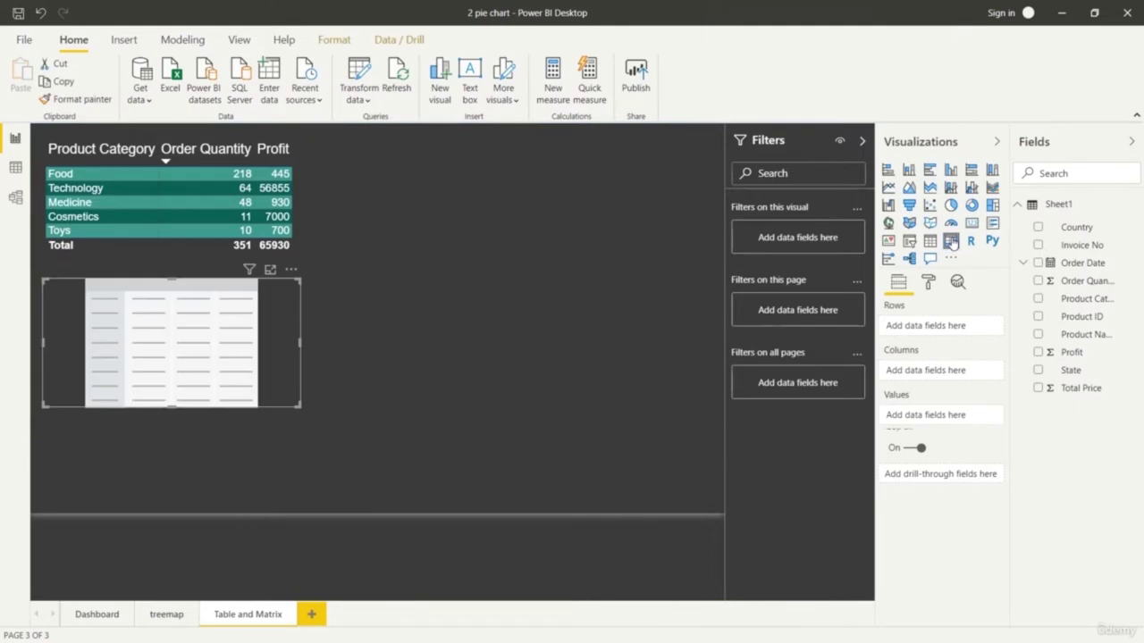
pyautogui.moveTo(194, 375); pyautogui.dragTo(523, 247)
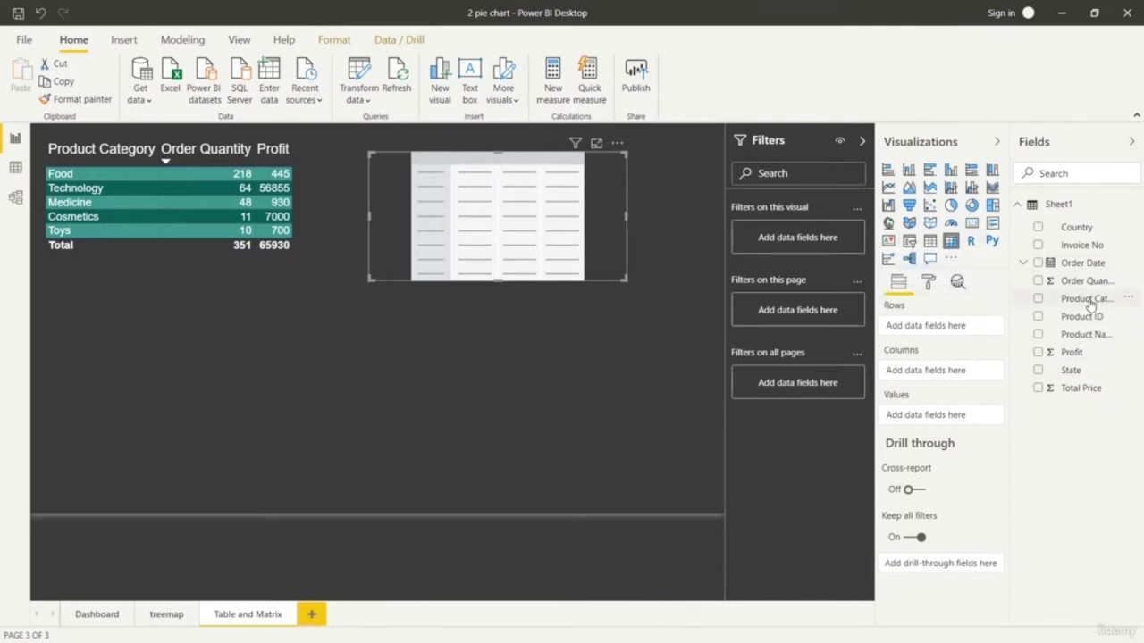
# Set State as the matrix's rows, and enlarge the matrix from the page's top edge to its lower divider line.
pyautogui.moveTo(1086, 373); pyautogui.dragTo(945, 327)
pyautogui.moveTo(499, 281); pyautogui.dragTo(505, 515)
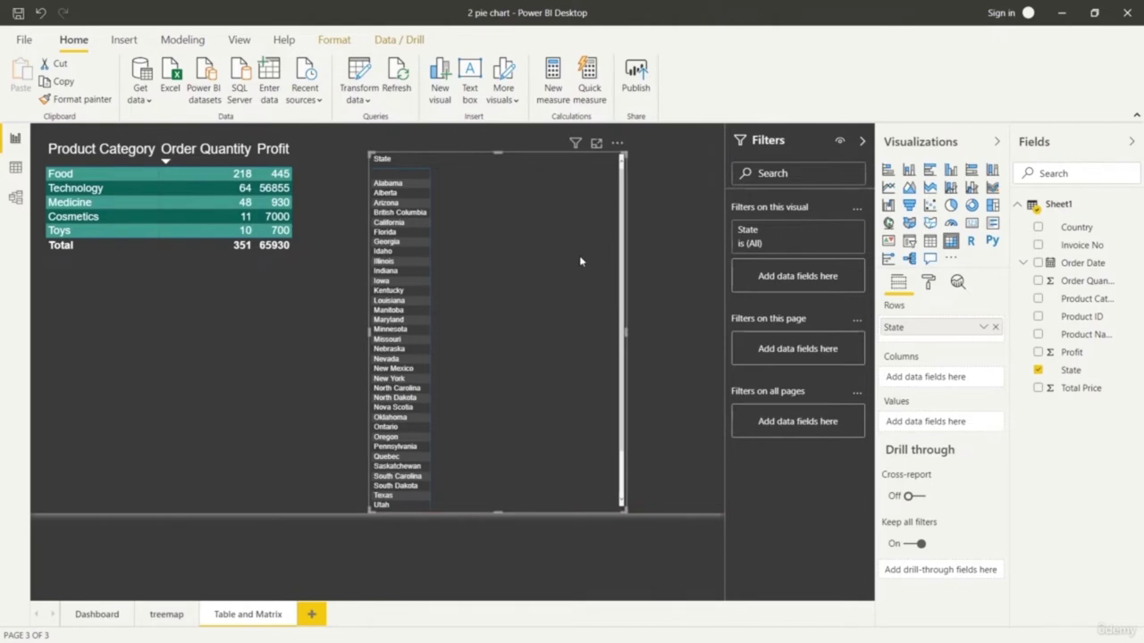
pyautogui.moveTo(621, 338); pyautogui.dragTo(657, 338)
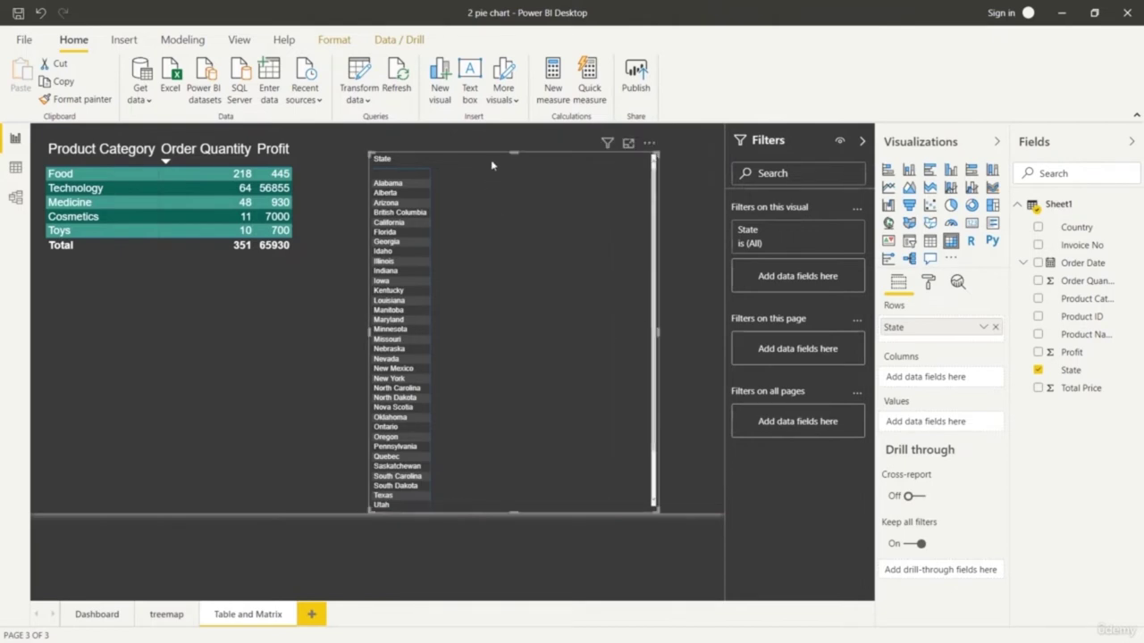
pyautogui.moveTo(513, 150); pyautogui.dragTo(521, 119)
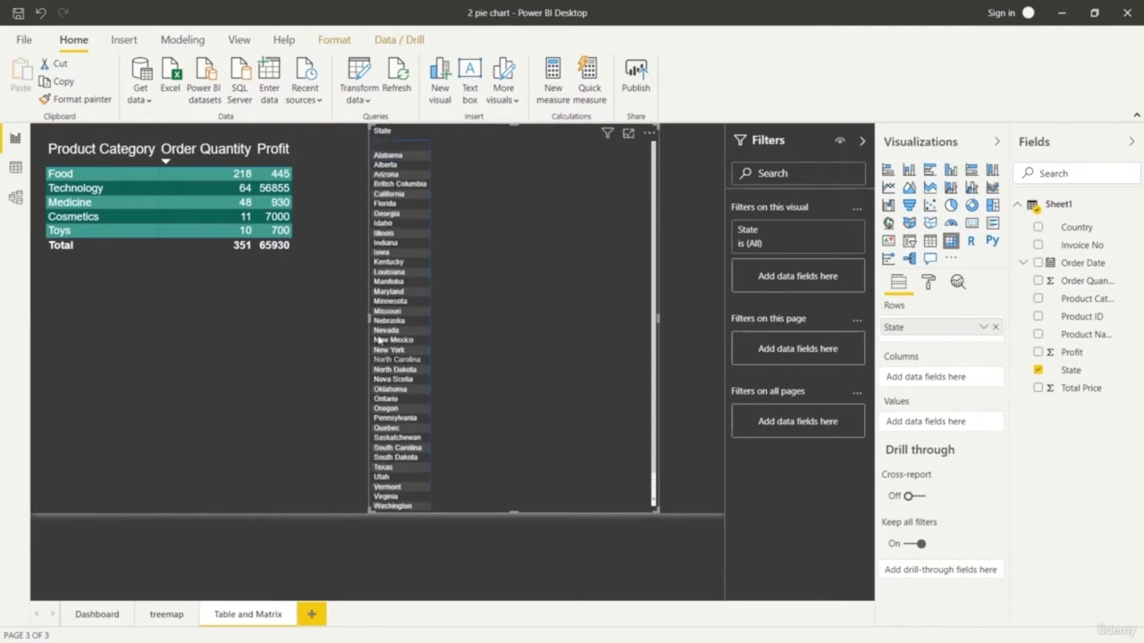
pyautogui.moveTo(368, 319); pyautogui.dragTo(352, 319)
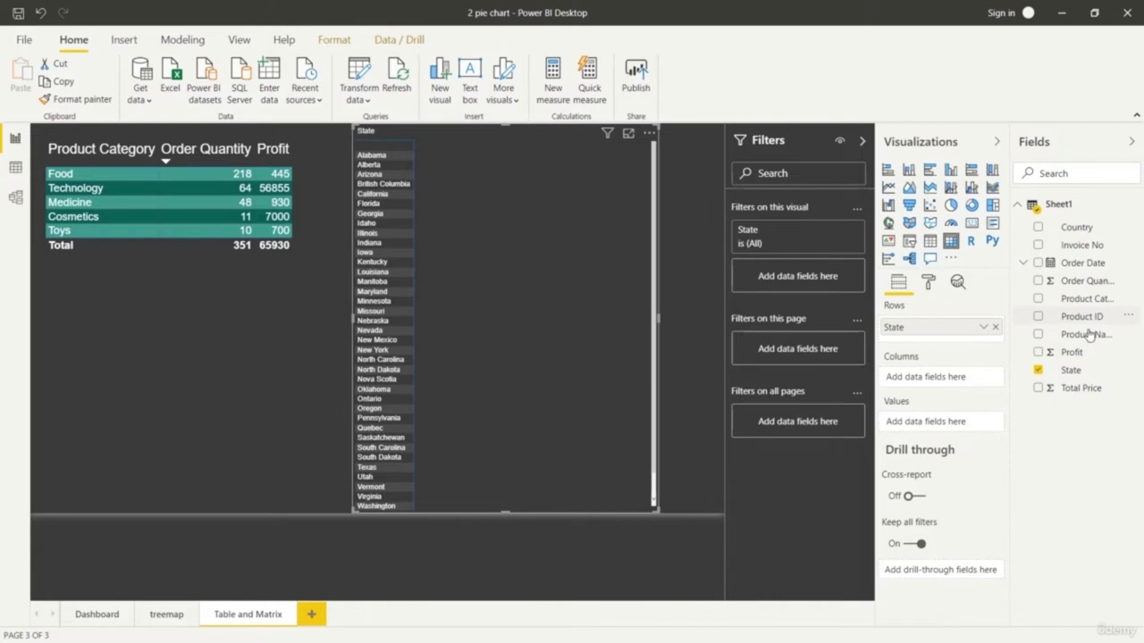
# Set Product Category as the matrix's columns and Profit as its values, and widen the matrix slightly.
pyautogui.moveTo(1072, 352); pyautogui.dragTo(953, 377)
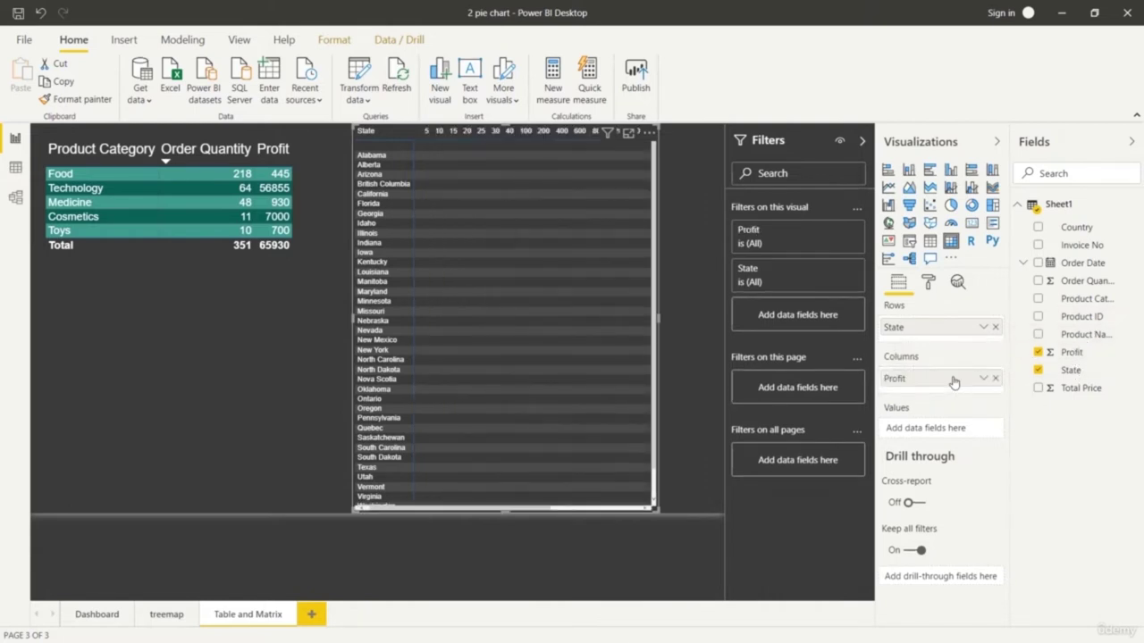
pyautogui.click(998, 381)
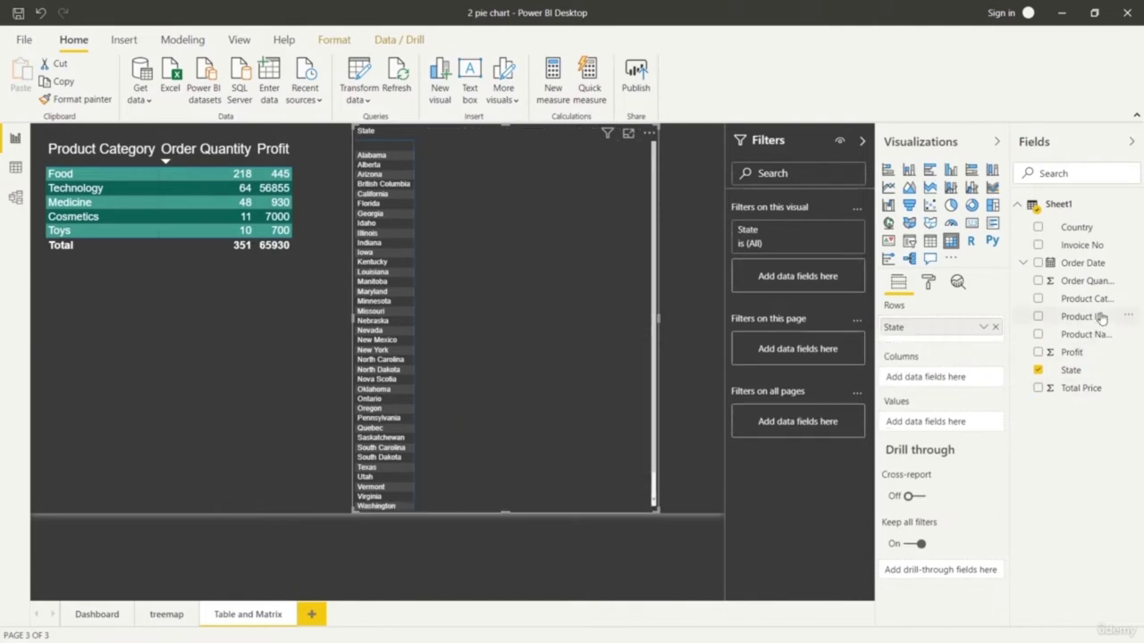
pyautogui.moveTo(1097, 300); pyautogui.dragTo(976, 387)
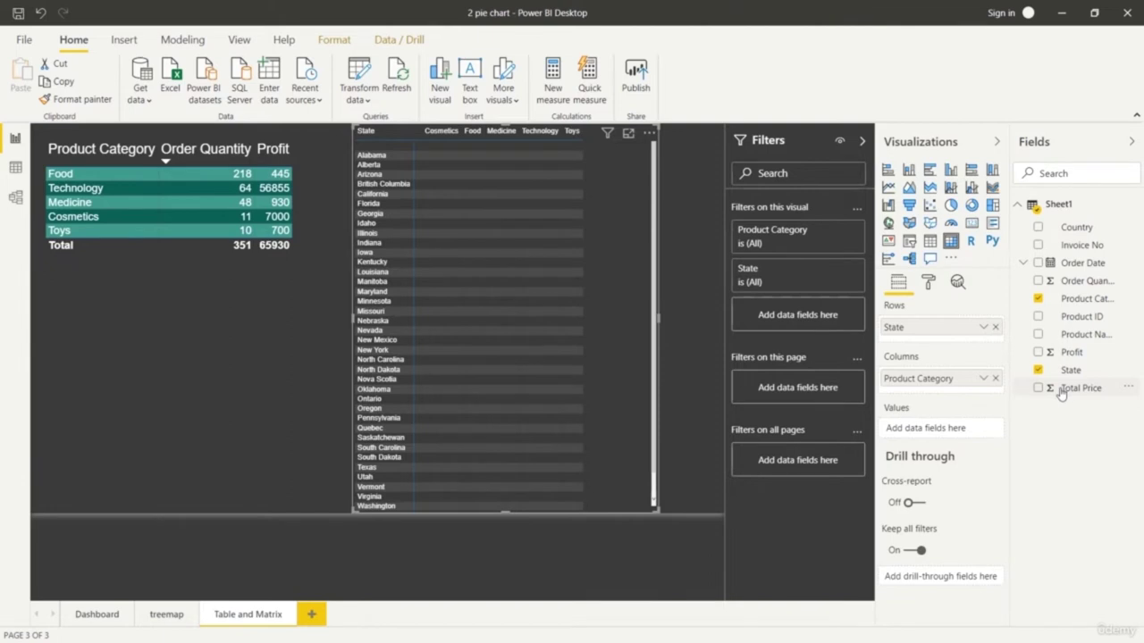
pyautogui.moveTo(1077, 354); pyautogui.dragTo(972, 436)
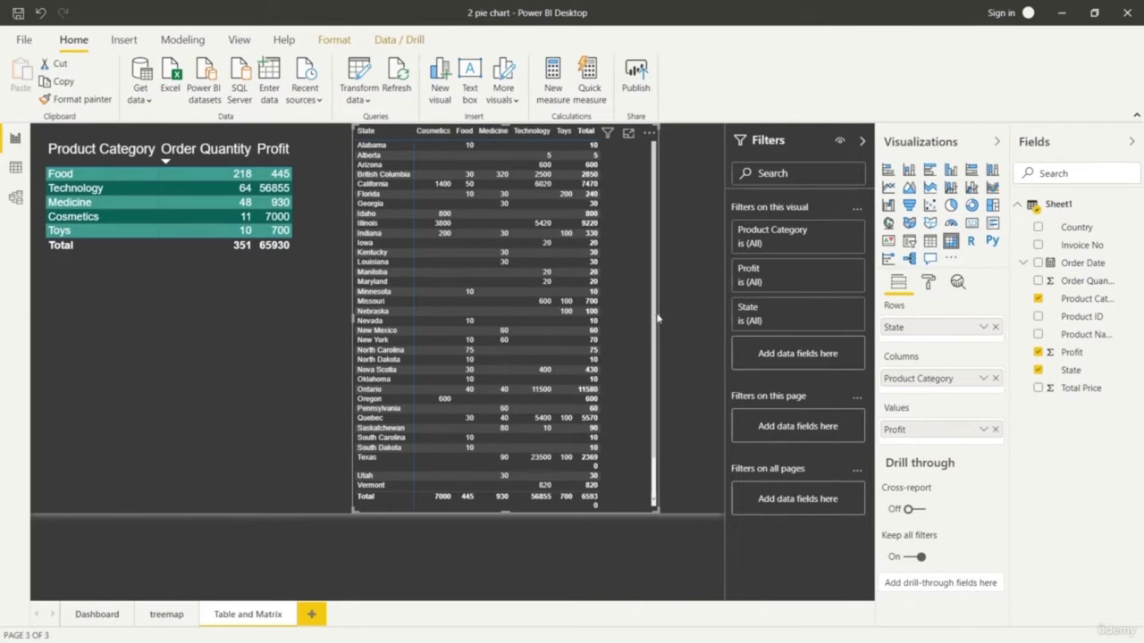
pyautogui.moveTo(659, 316); pyautogui.dragTo(681, 316)
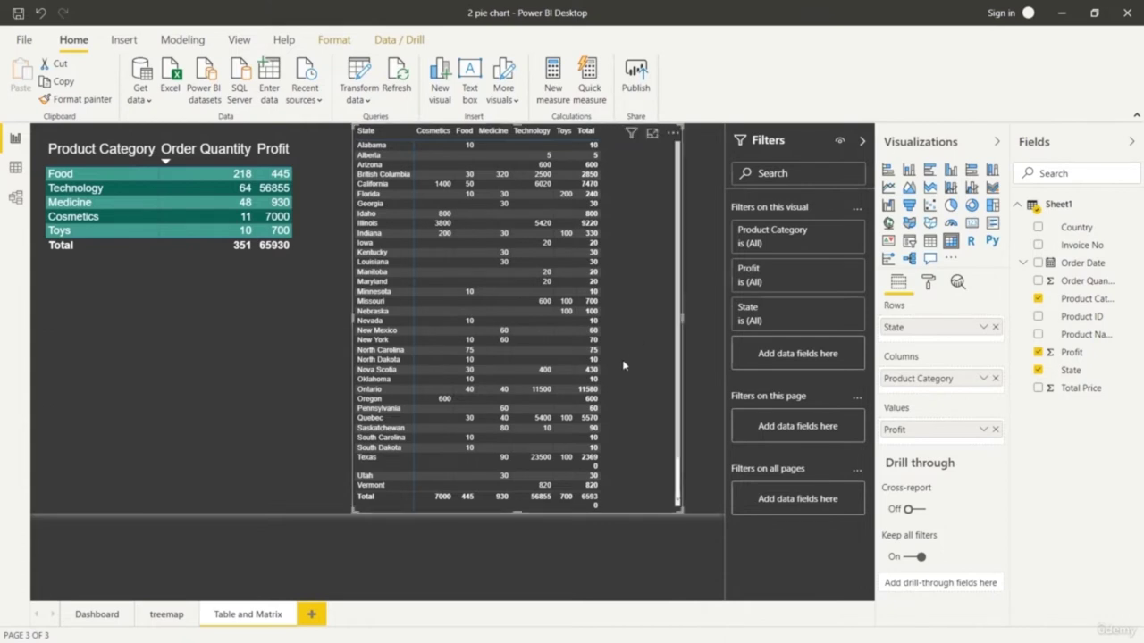
# Try Total Price as a second value in the State matrix, and remove it.
pyautogui.click(167, 417)
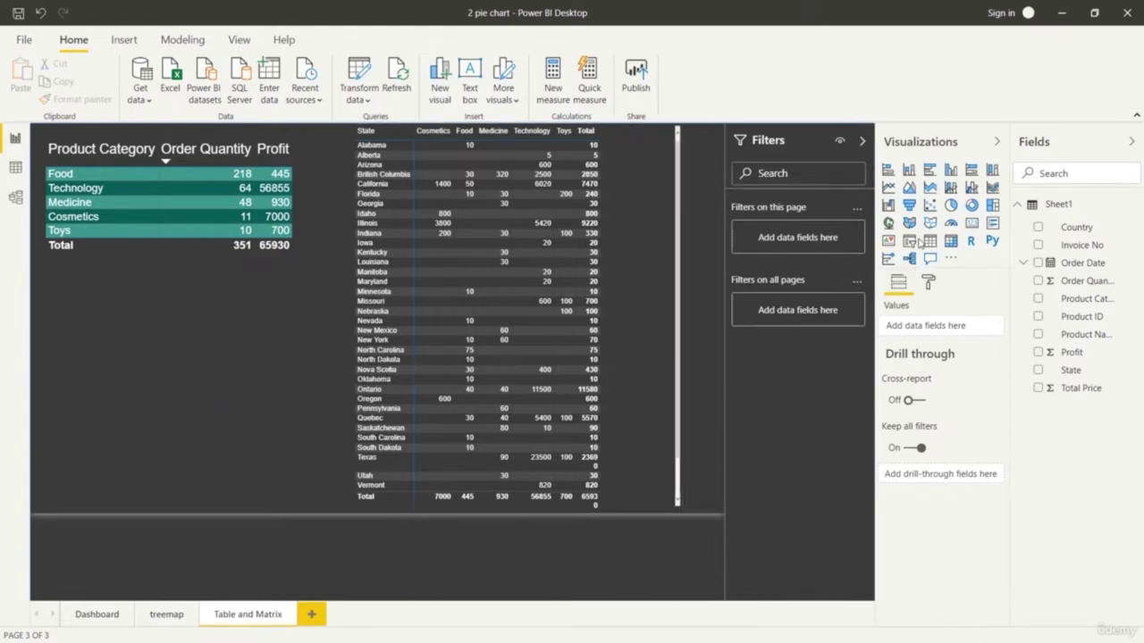
pyautogui.click(608, 329)
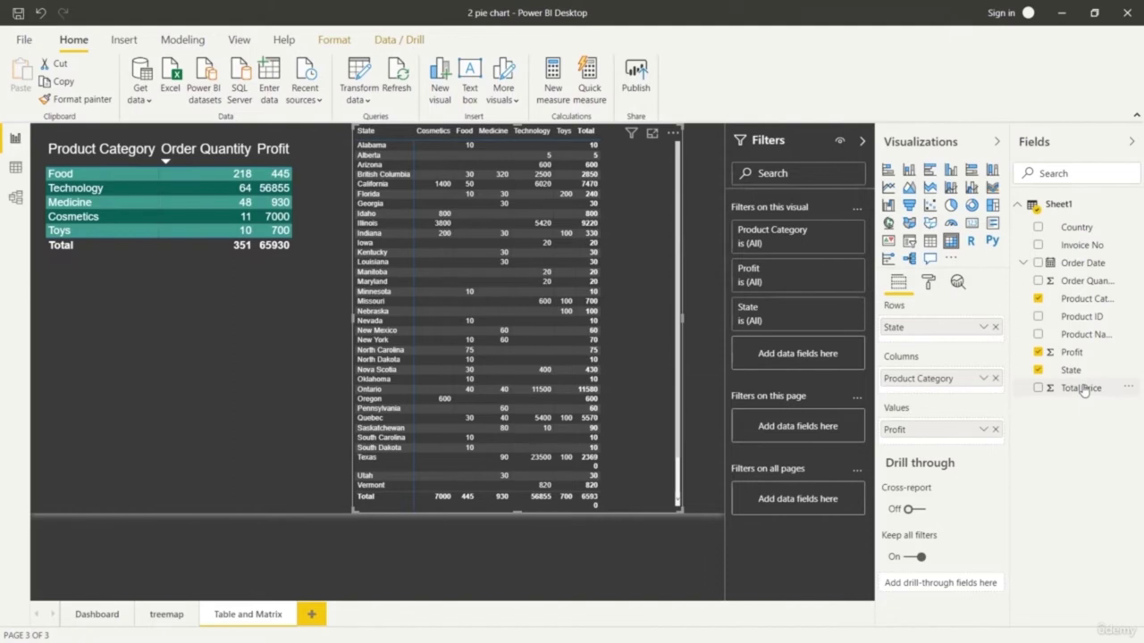
pyautogui.moveTo(1080, 396); pyautogui.dragTo(961, 448)
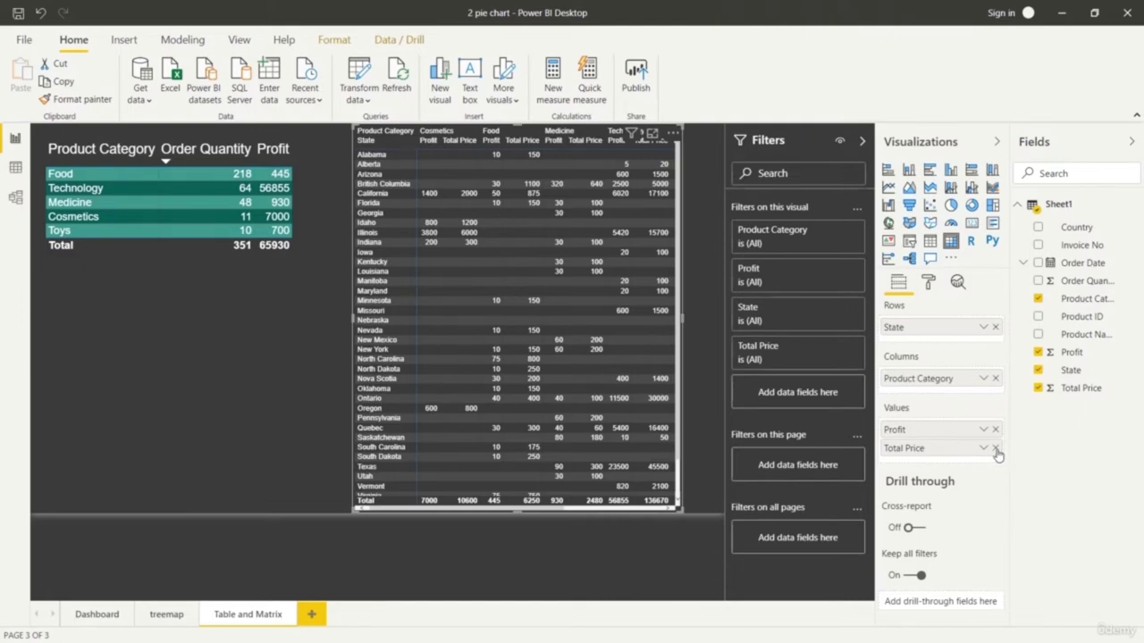
pyautogui.click(995, 448)
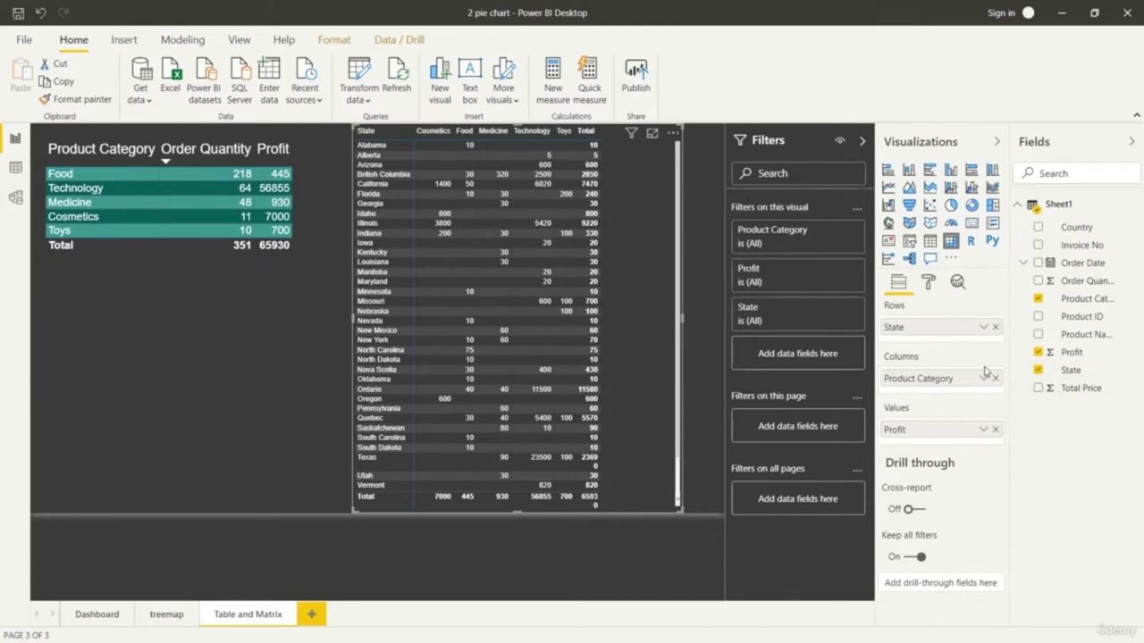
# Try the Minimal and Condensed styles on the State matrix.
pyautogui.click(928, 283)
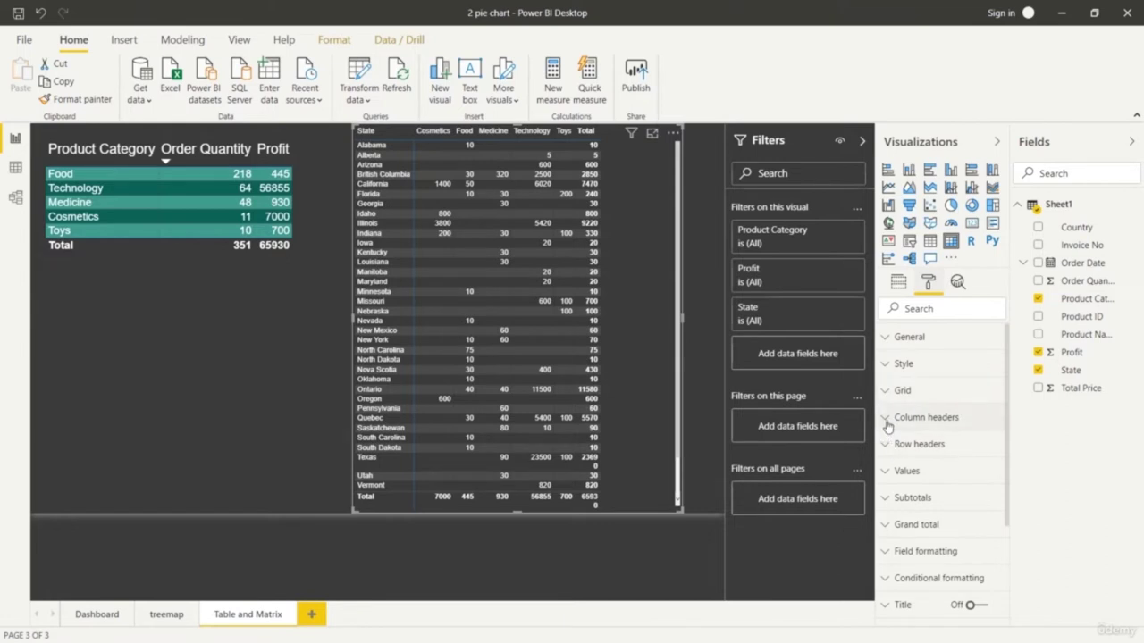
pyautogui.click(889, 366)
pyautogui.click(987, 409)
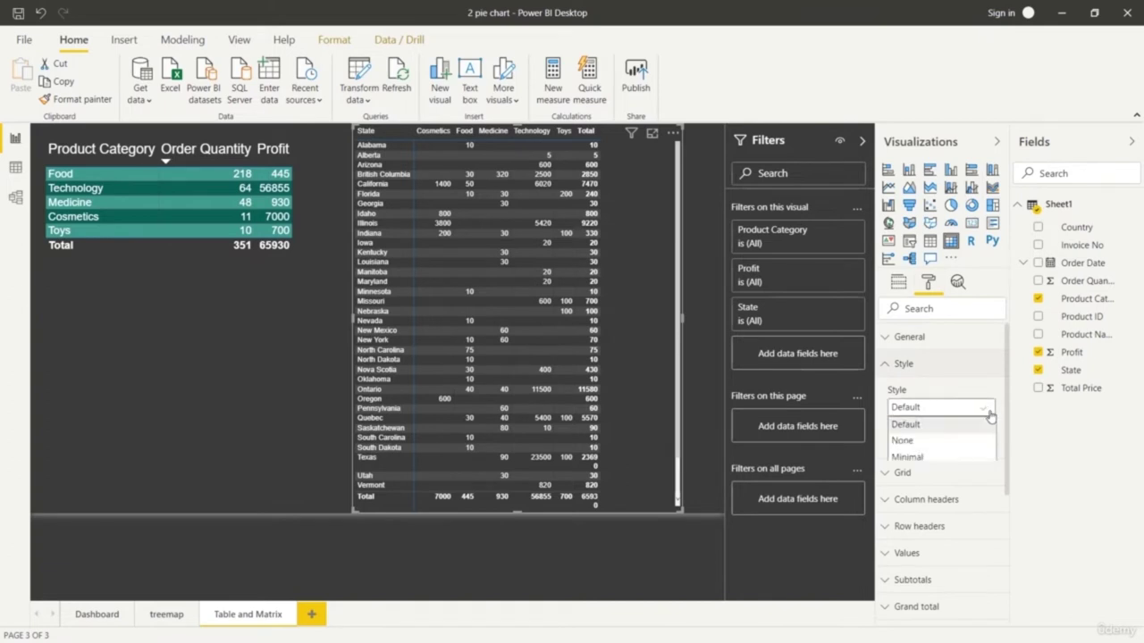
pyautogui.click(967, 460)
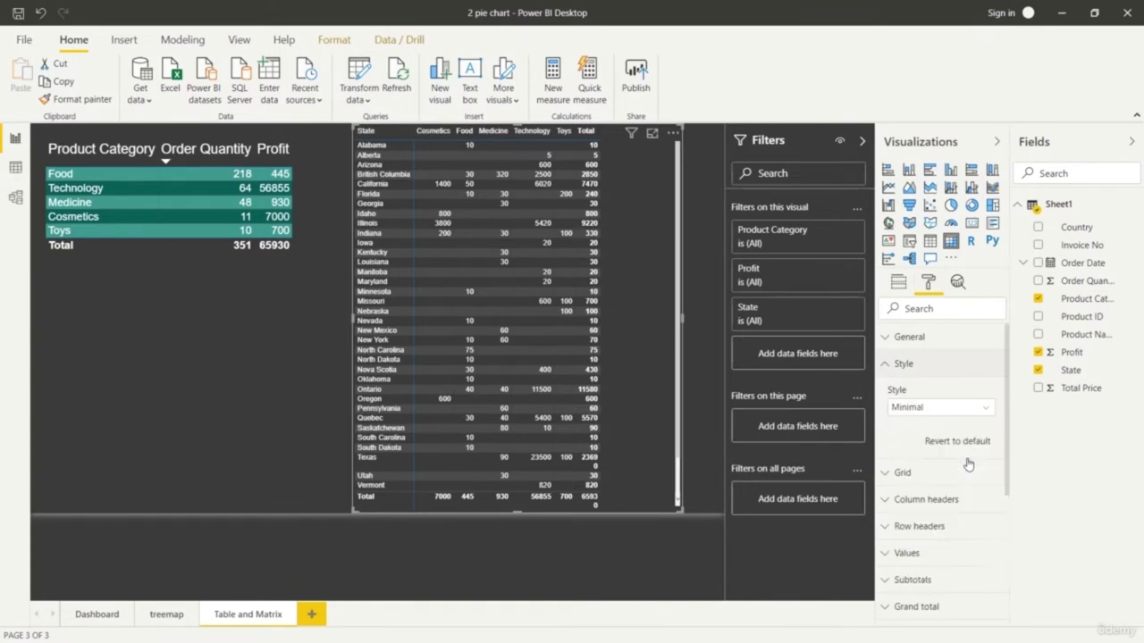
pyautogui.click(984, 409)
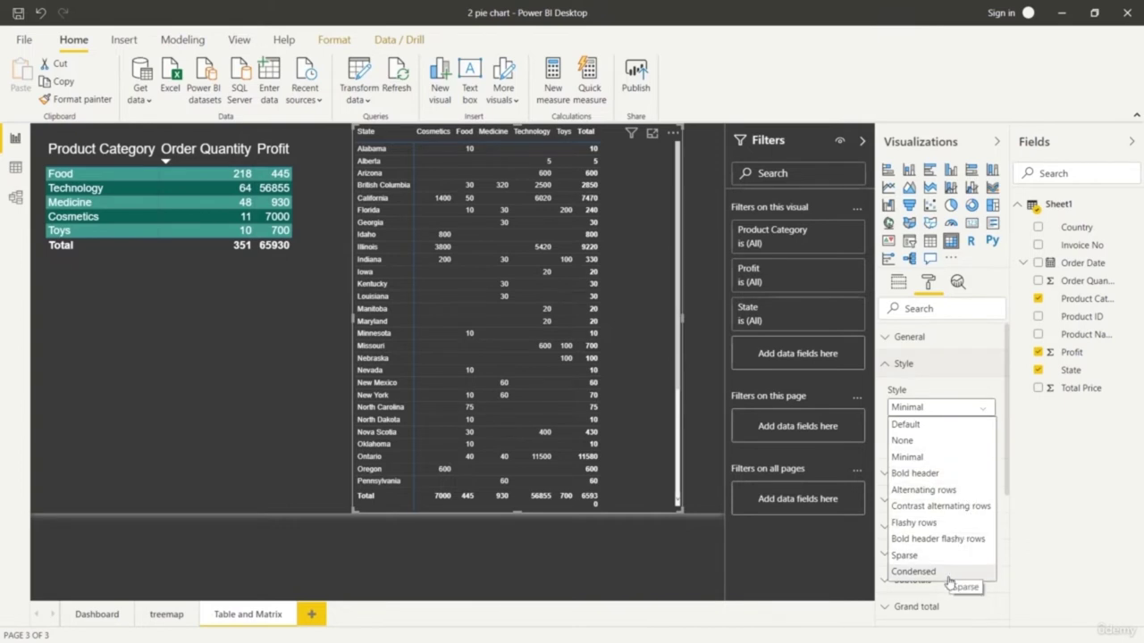
pyautogui.click(913, 572)
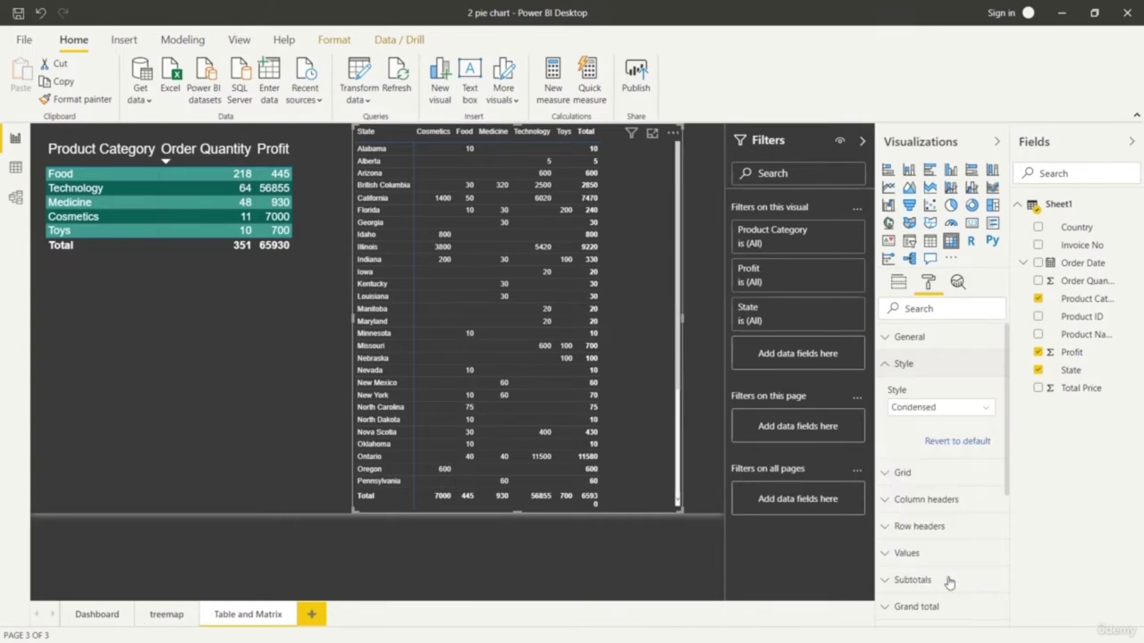
# Preview the Contrast alternating rows and Sparse styles, and set the matrix's style to Flashy rows.
pyautogui.click(982, 405)
pyautogui.click(978, 510)
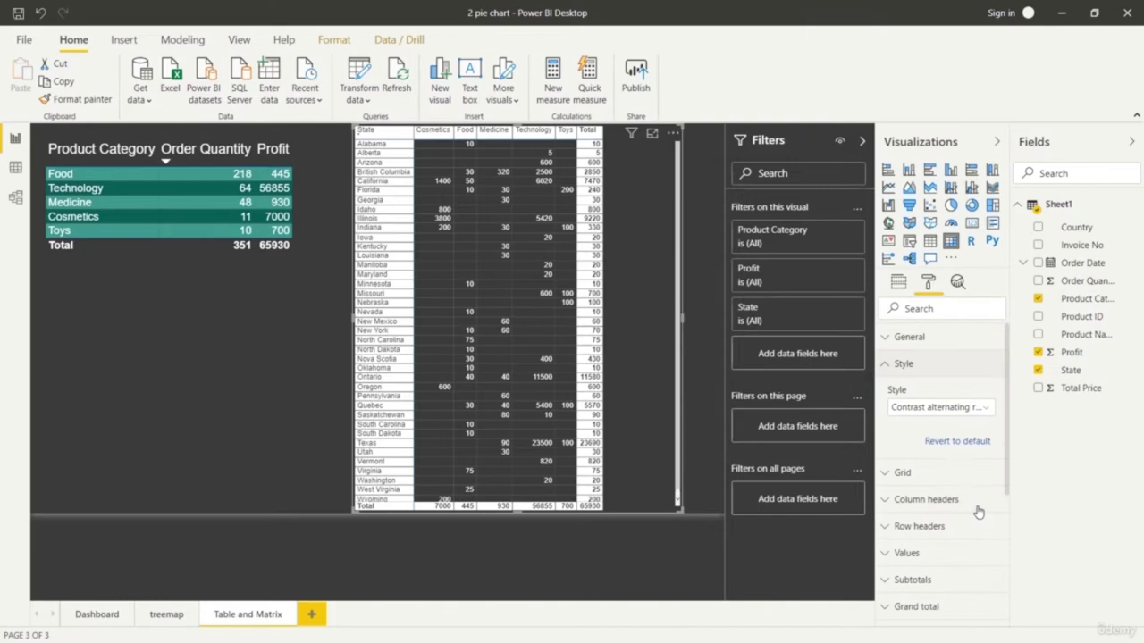
pyautogui.click(984, 411)
pyautogui.click(968, 555)
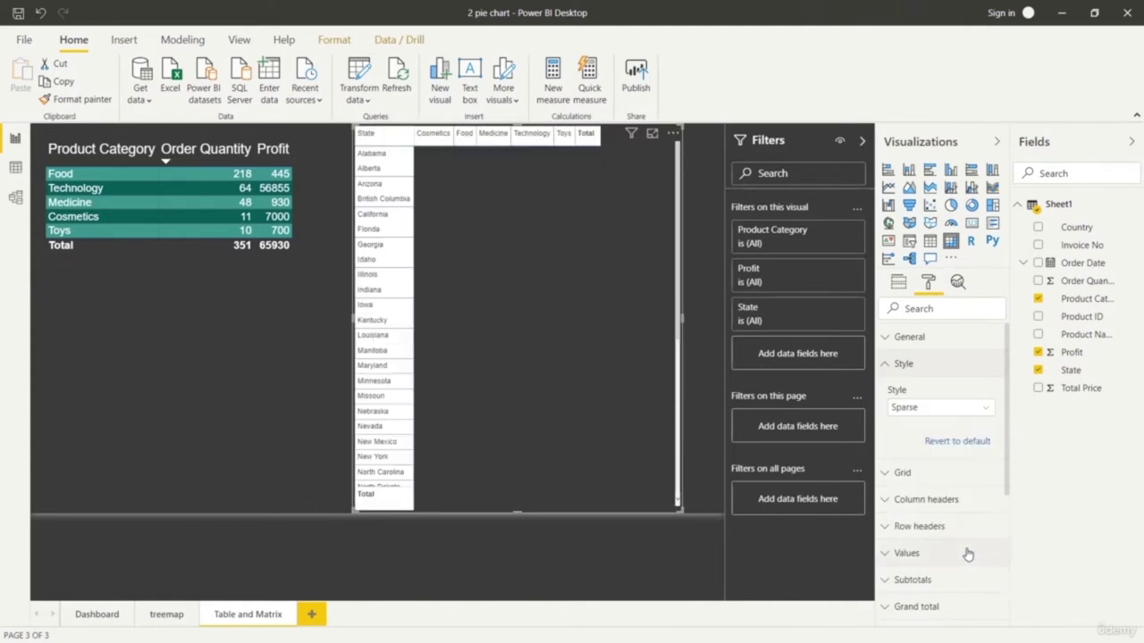
pyautogui.click(981, 413)
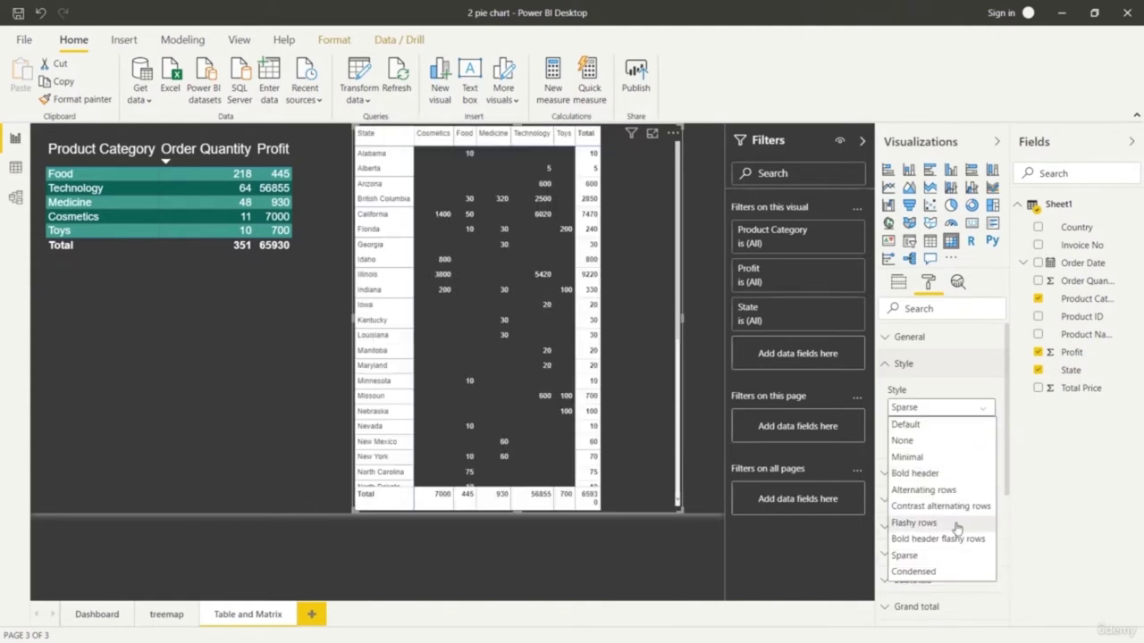
pyautogui.click(957, 508)
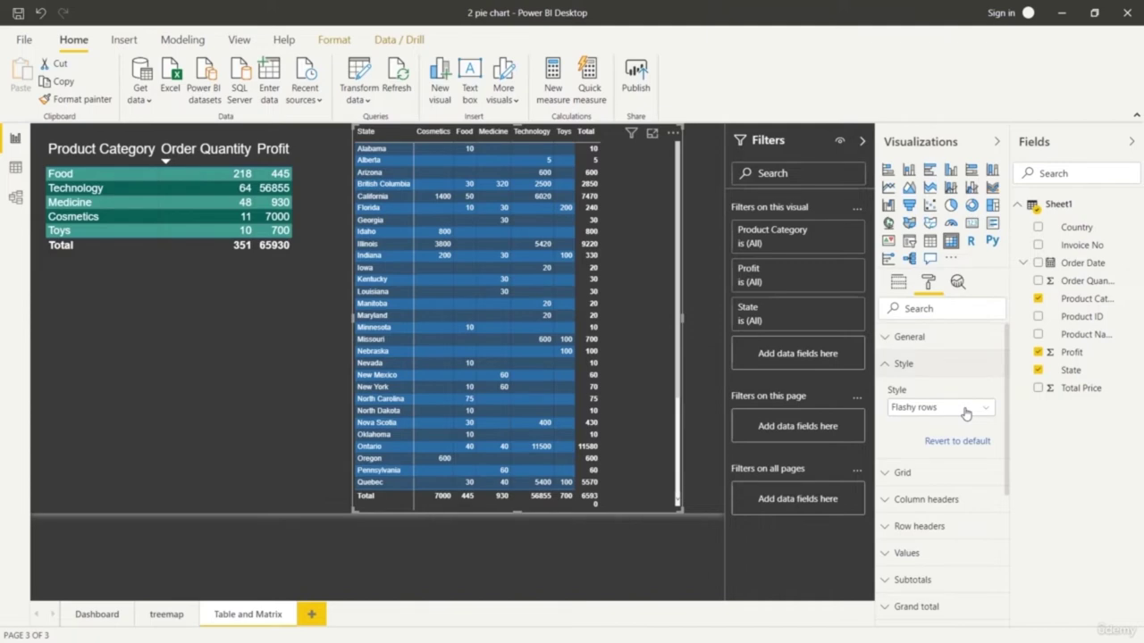
# Try the vertical grid on the matrix, and switch it off again.
pyautogui.scroll(-1, 940, 430)
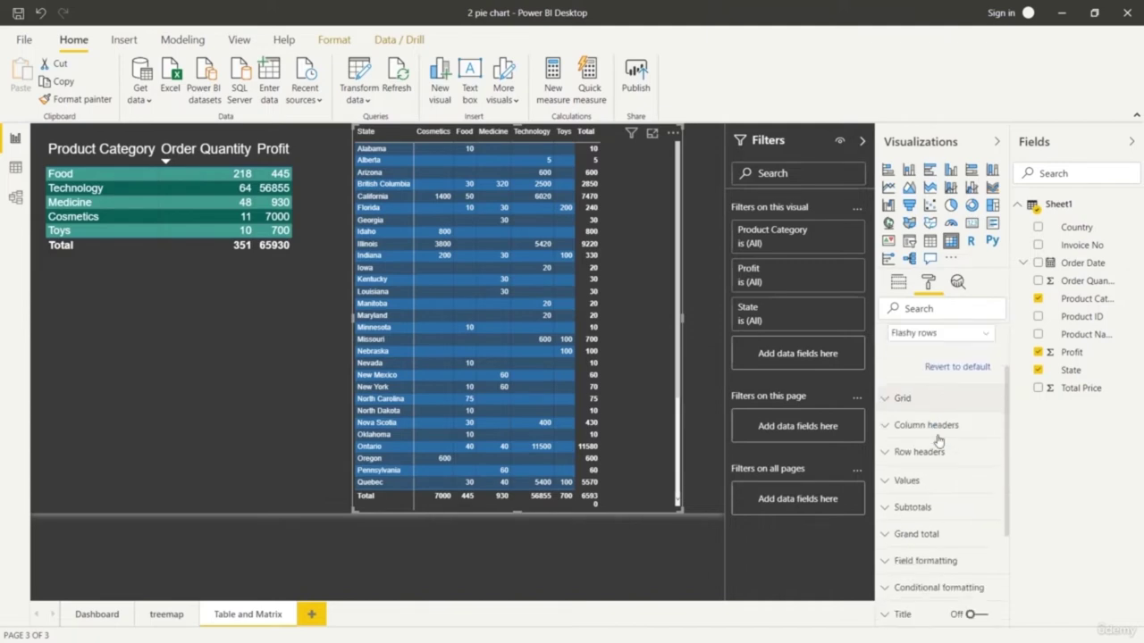
pyautogui.click(892, 400)
pyautogui.click(915, 446)
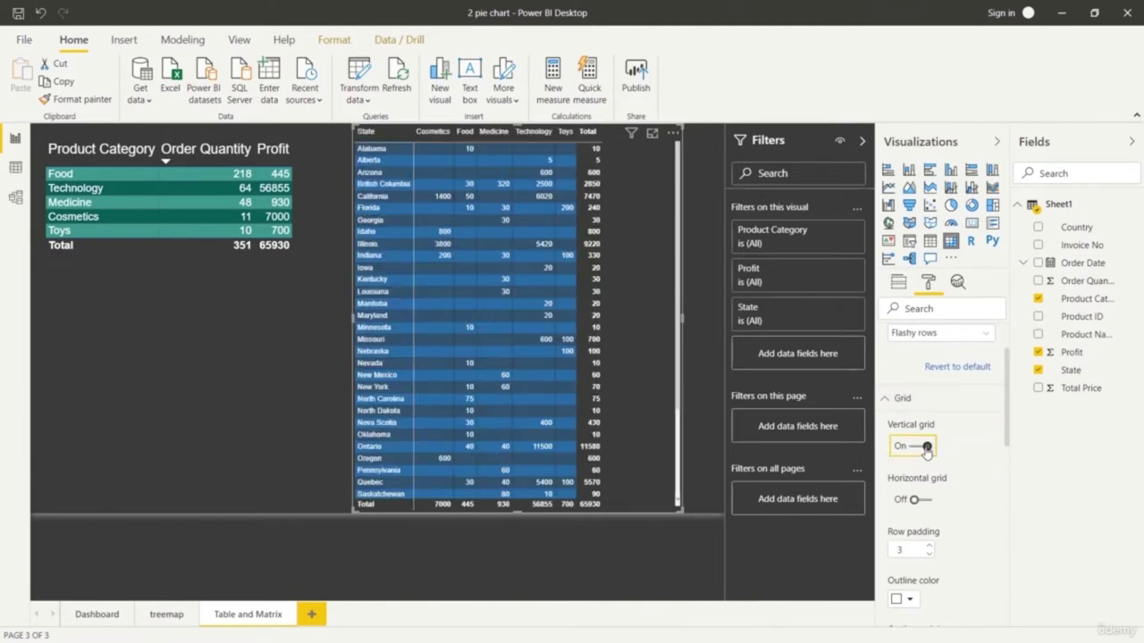
pyautogui.click(913, 447)
pyautogui.click(892, 399)
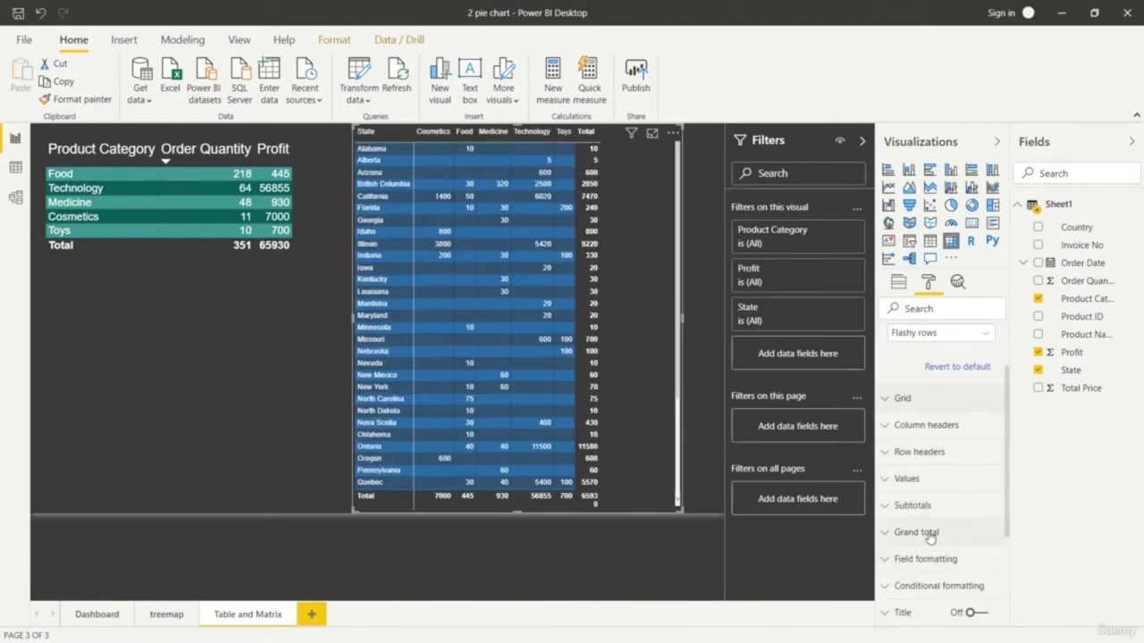
# Try gold, green and a darker red for the State matrix's grand total font, and set its colour to light red.
pyautogui.click(897, 534)
pyautogui.scroll(-3, 952, 534)
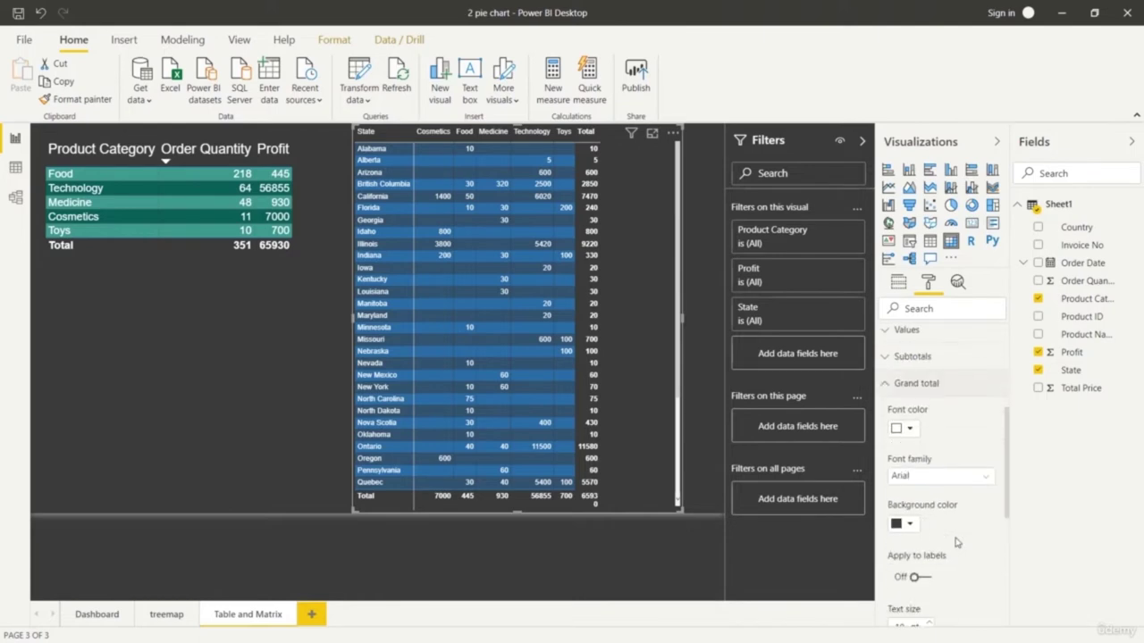
pyautogui.click(911, 430)
pyautogui.click(921, 325)
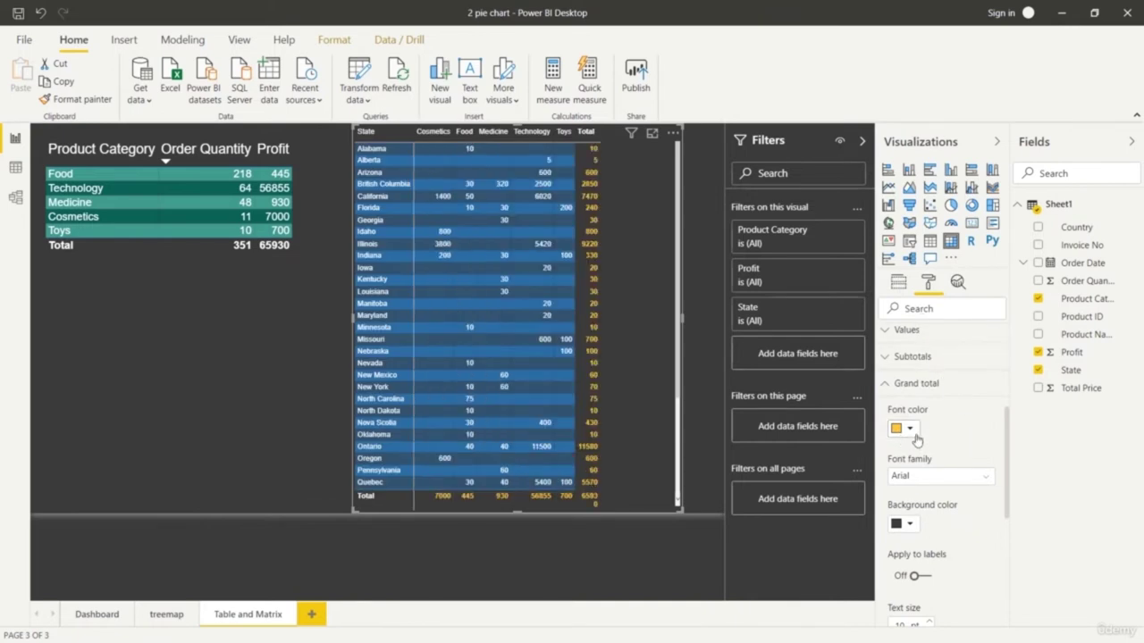
pyautogui.click(911, 430)
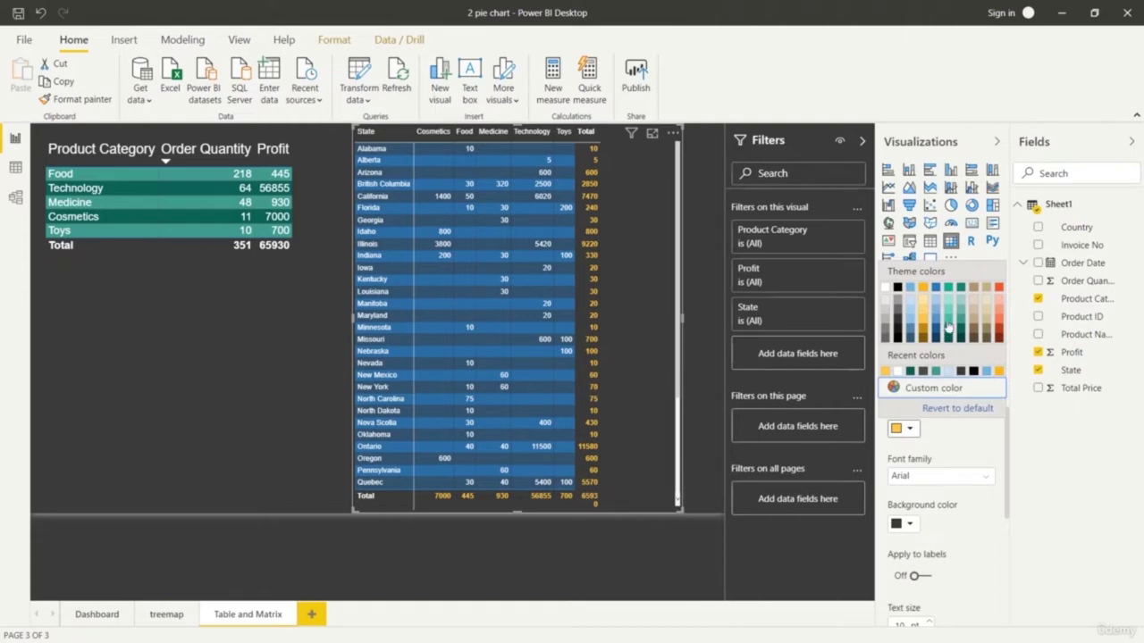
pyautogui.click(952, 324)
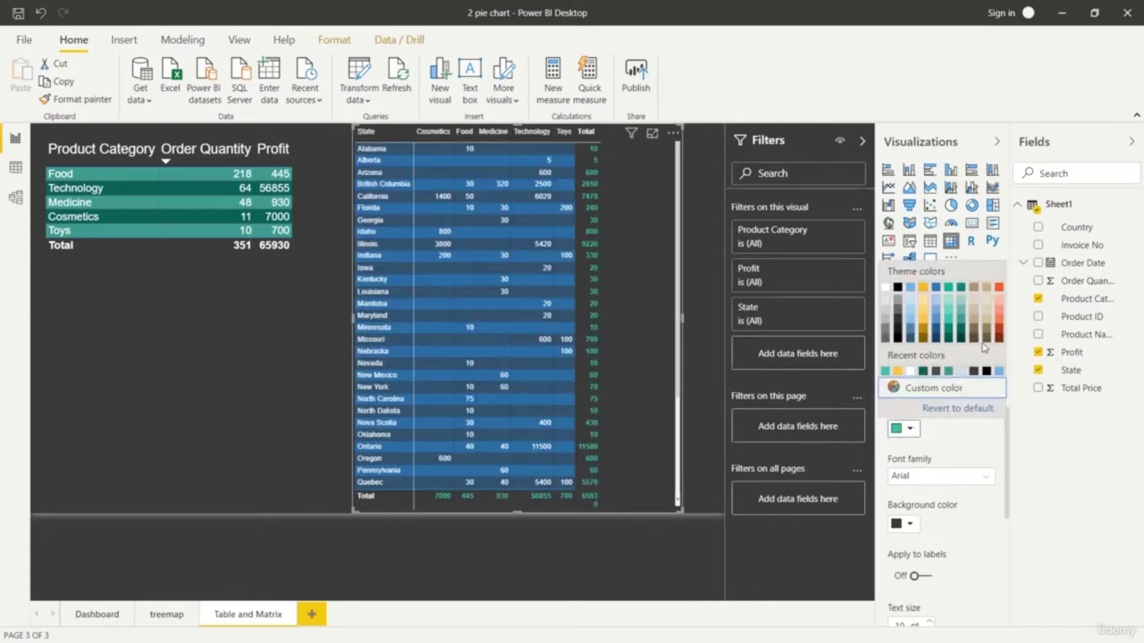
pyautogui.click(999, 324)
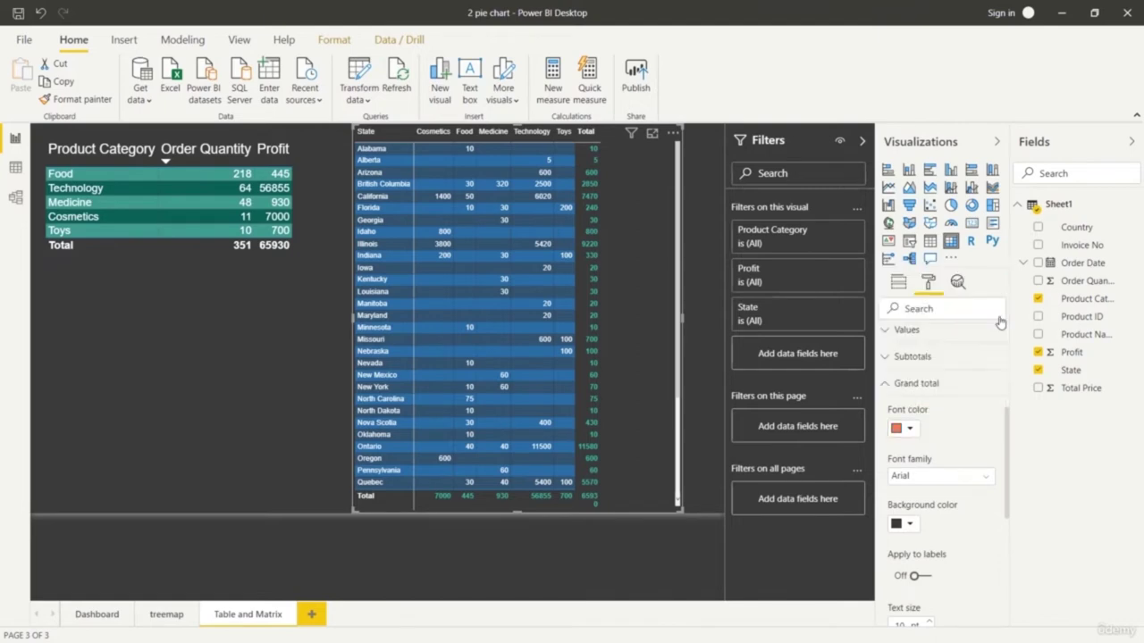
pyautogui.click(910, 429)
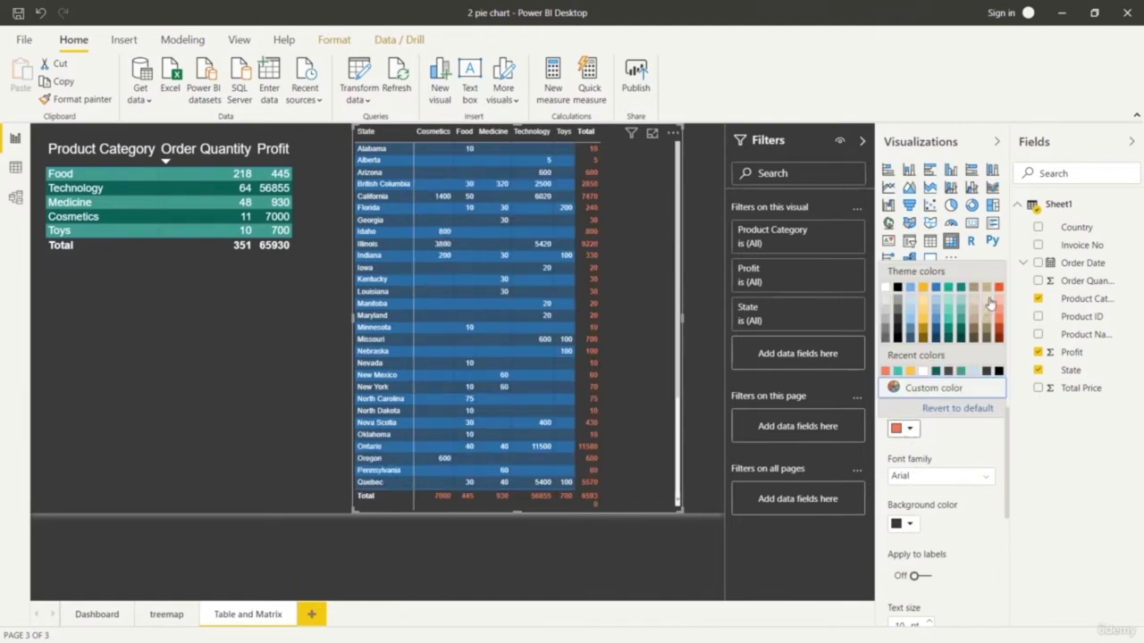
pyautogui.click(999, 312)
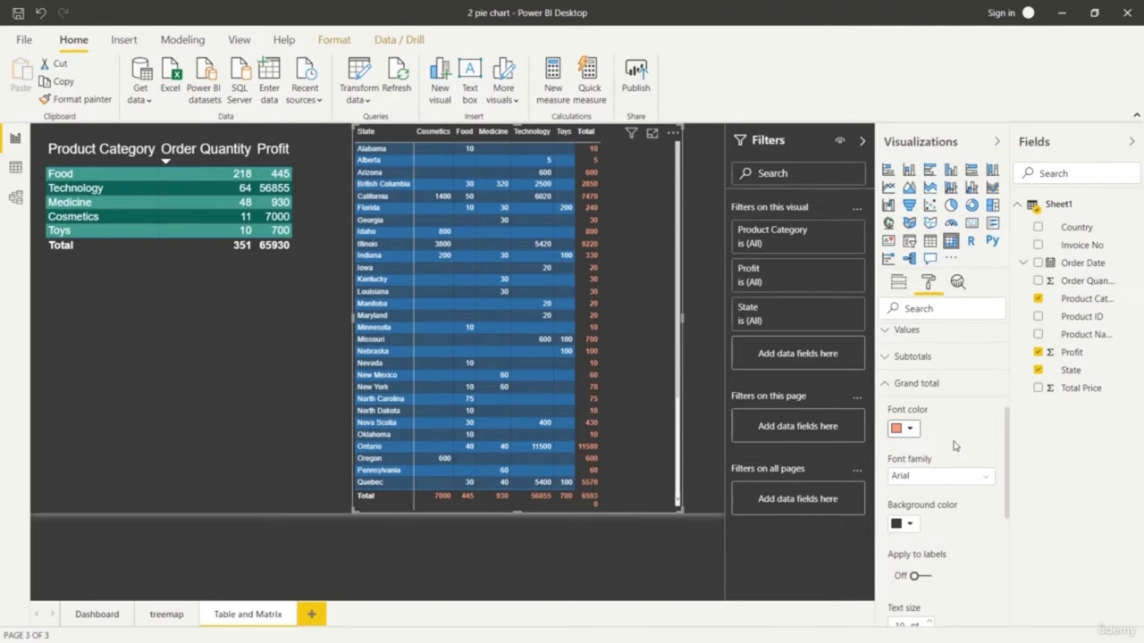
pyautogui.scroll(-2, 954, 455)
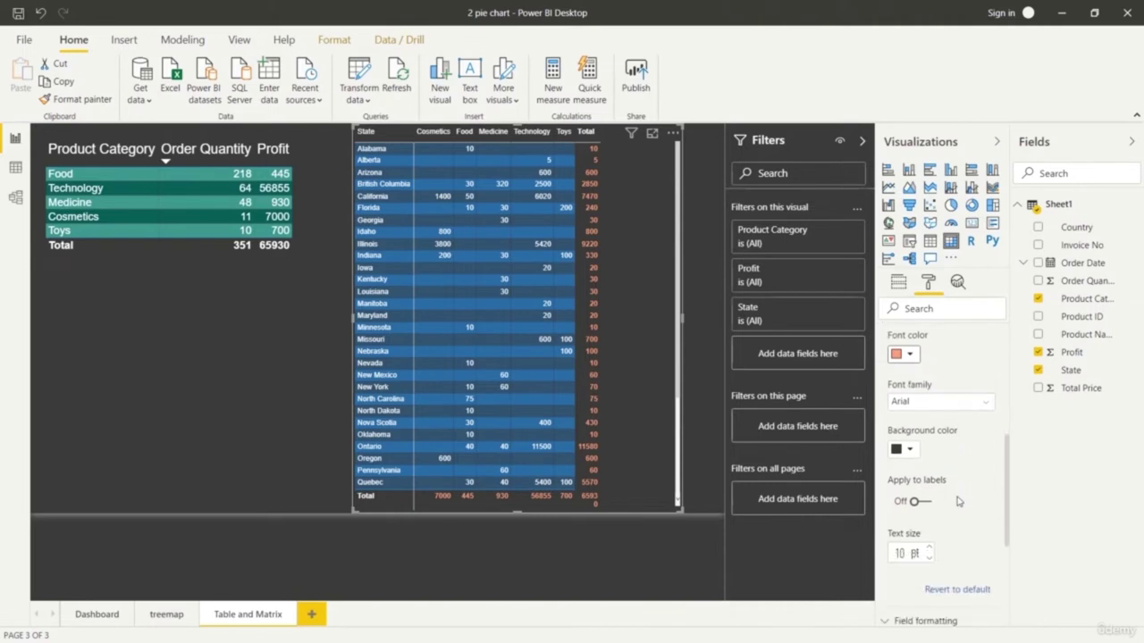
pyautogui.scroll(2, 959, 500)
pyautogui.scroll(-4, 958, 503)
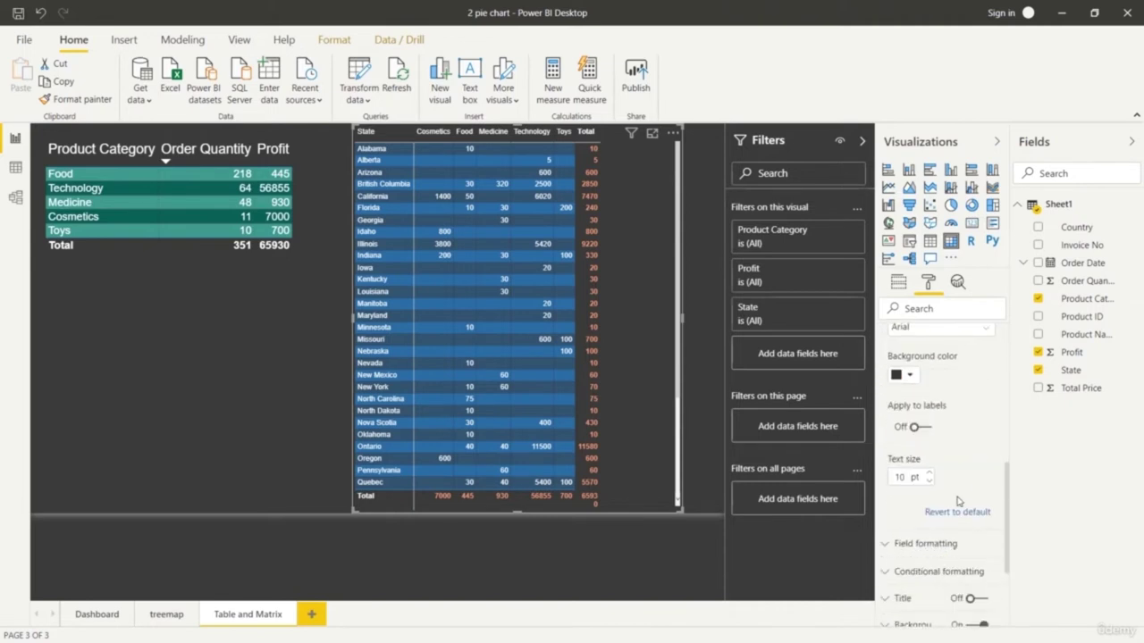
pyautogui.scroll(3, 950, 496)
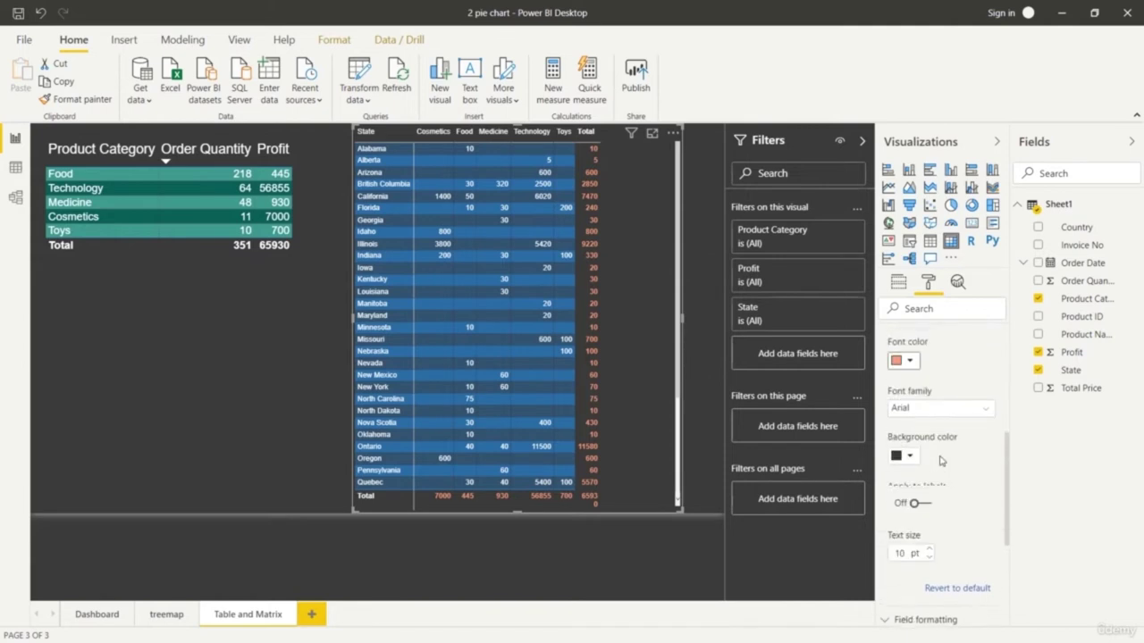
# Switch off row subtotals for the State matrix, leaving column subtotals on, and deselect the matrix.
pyautogui.click(883, 383)
pyautogui.click(886, 359)
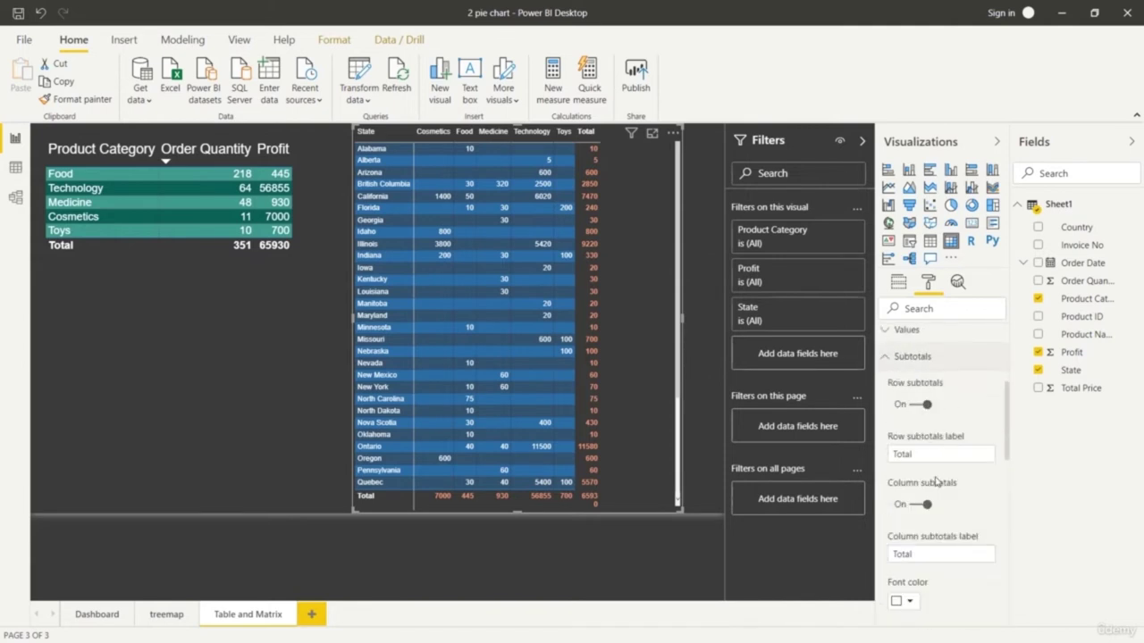
pyautogui.click(916, 405)
pyautogui.click(918, 406)
pyautogui.click(914, 405)
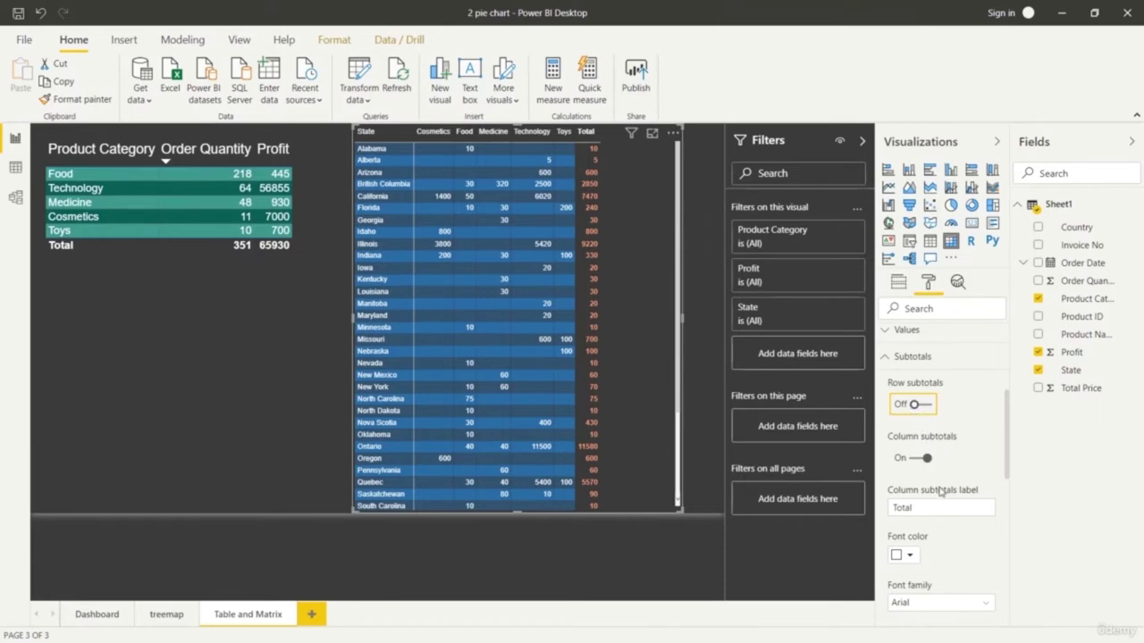
pyautogui.scroll(-5, 952, 546)
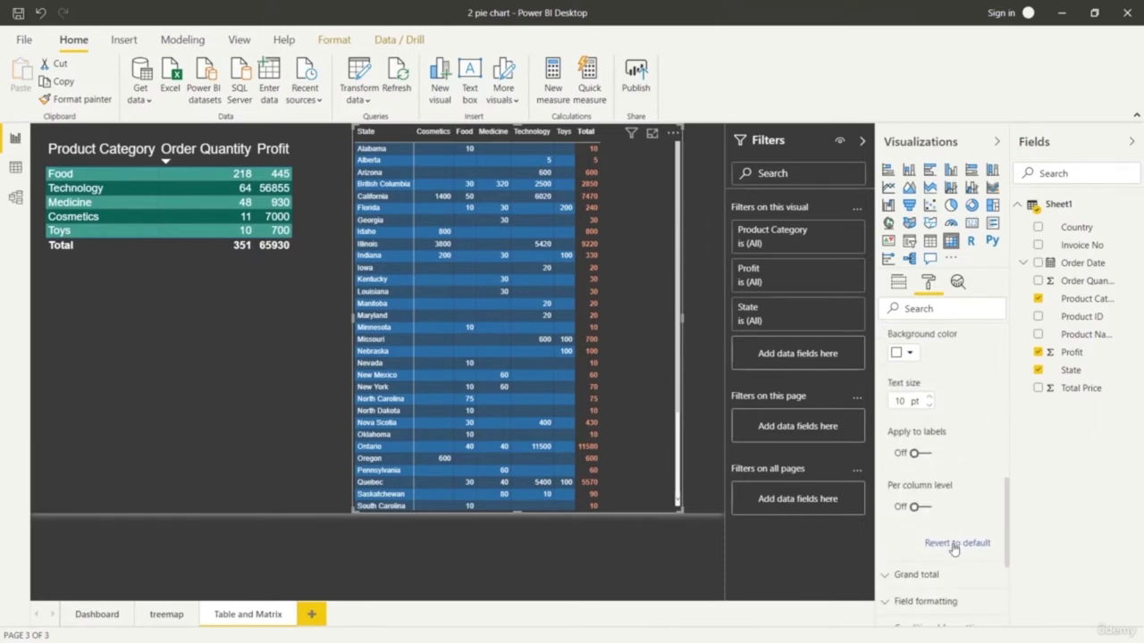
pyautogui.scroll(5, 939, 522)
pyautogui.click(887, 438)
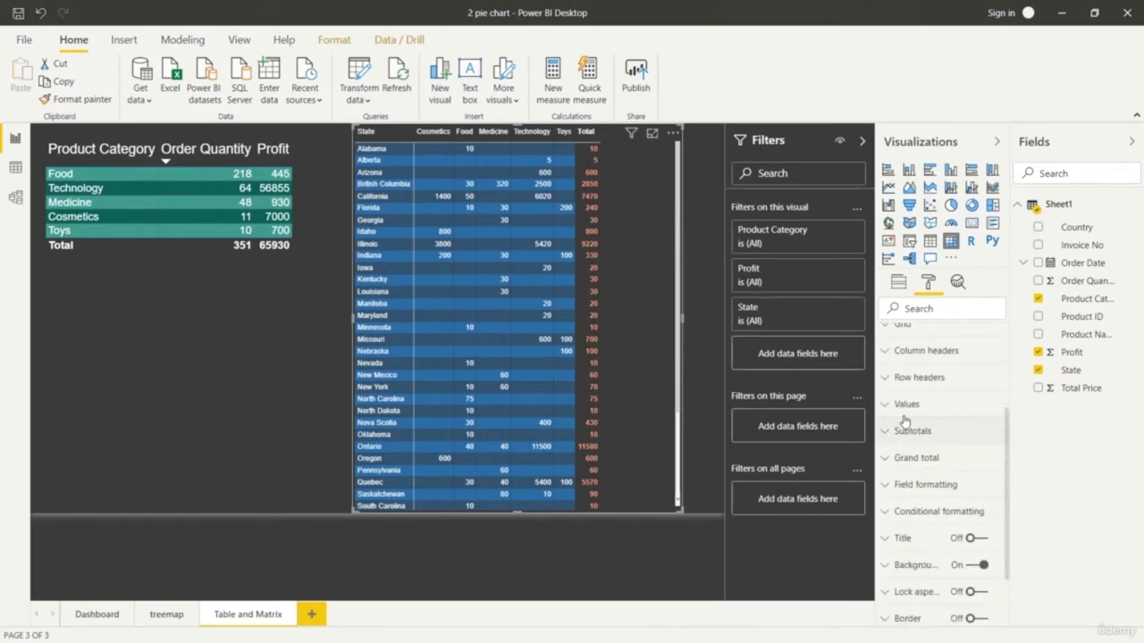
pyautogui.click(698, 234)
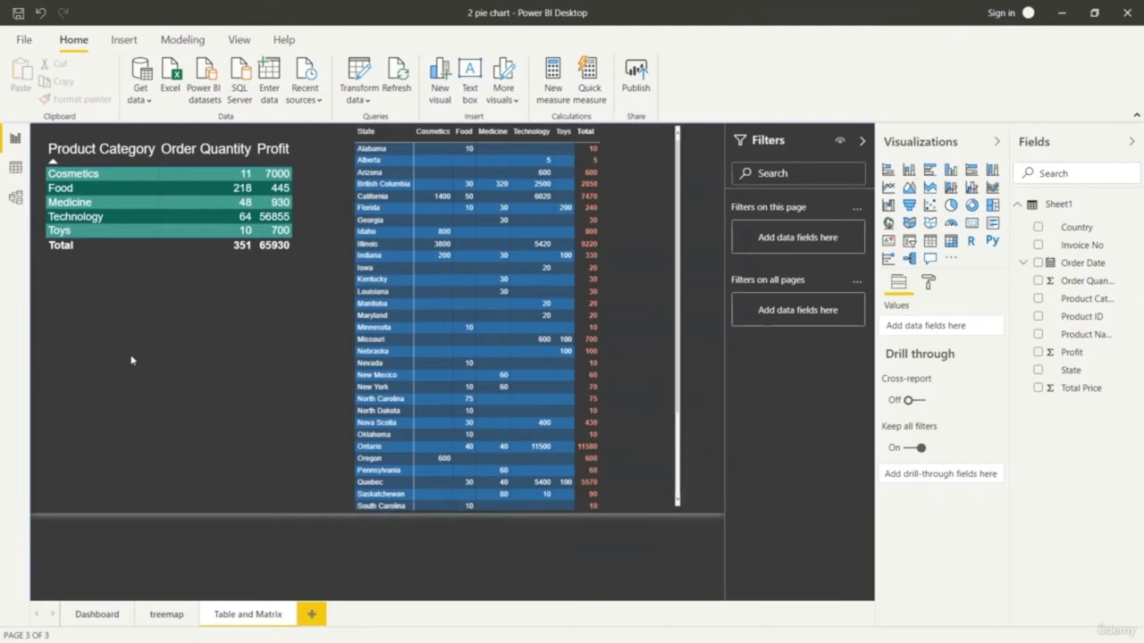
# Cross-filter the matrix by Technology and the table by California, Georgia, Illinois, Nova Scotia and Pennsylvania in turn, and clear the selection.
pyautogui.click(85, 217)
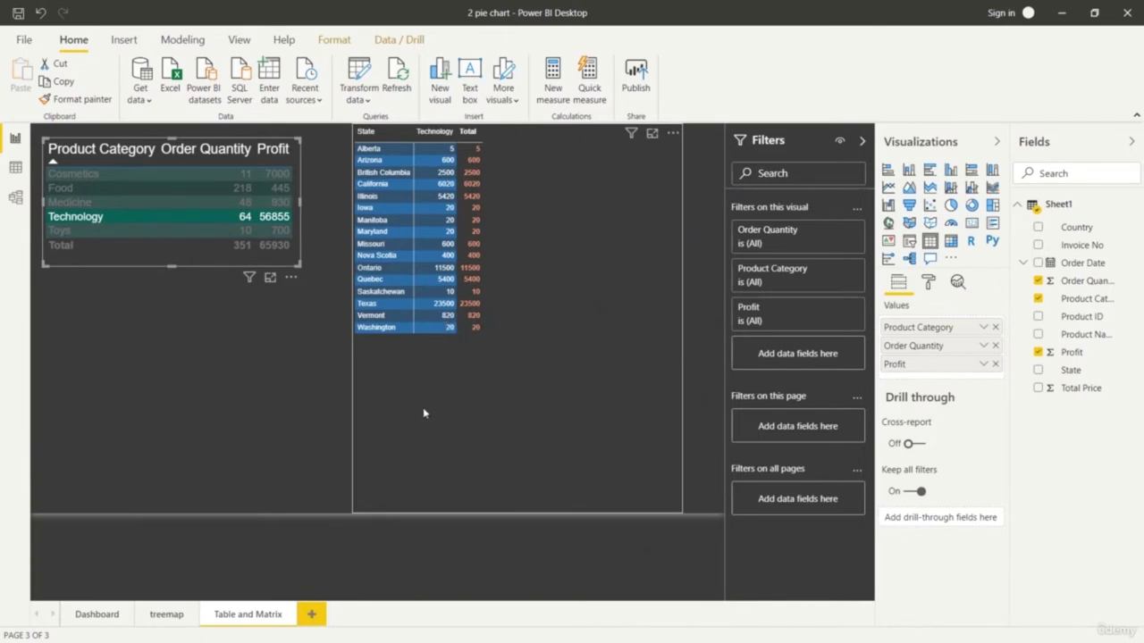
pyautogui.click(385, 182)
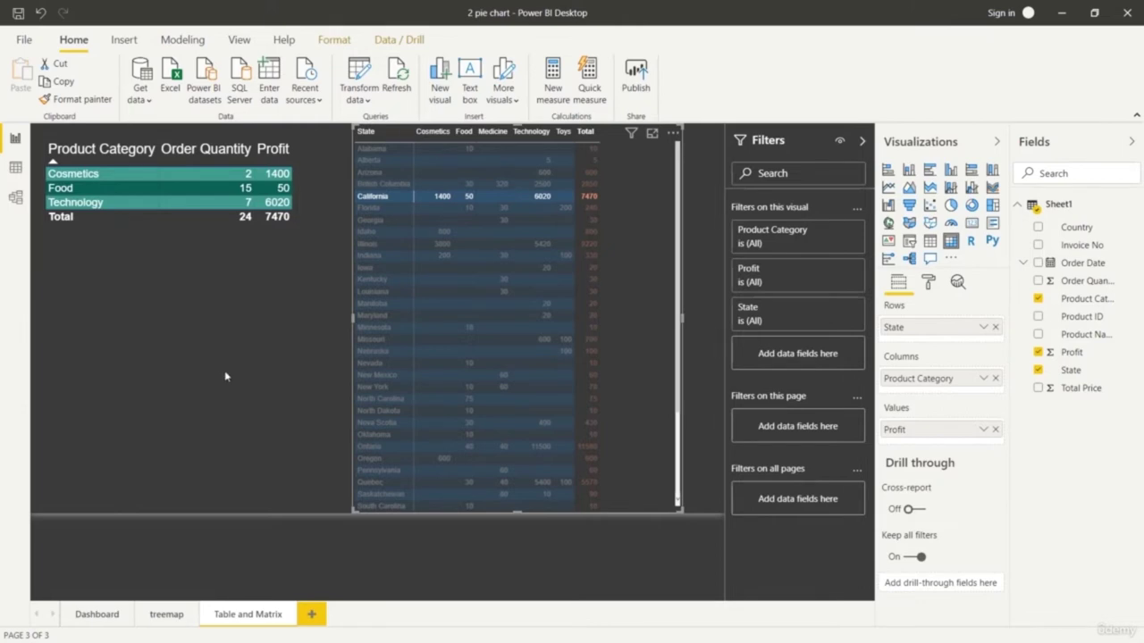
pyautogui.click(370, 221)
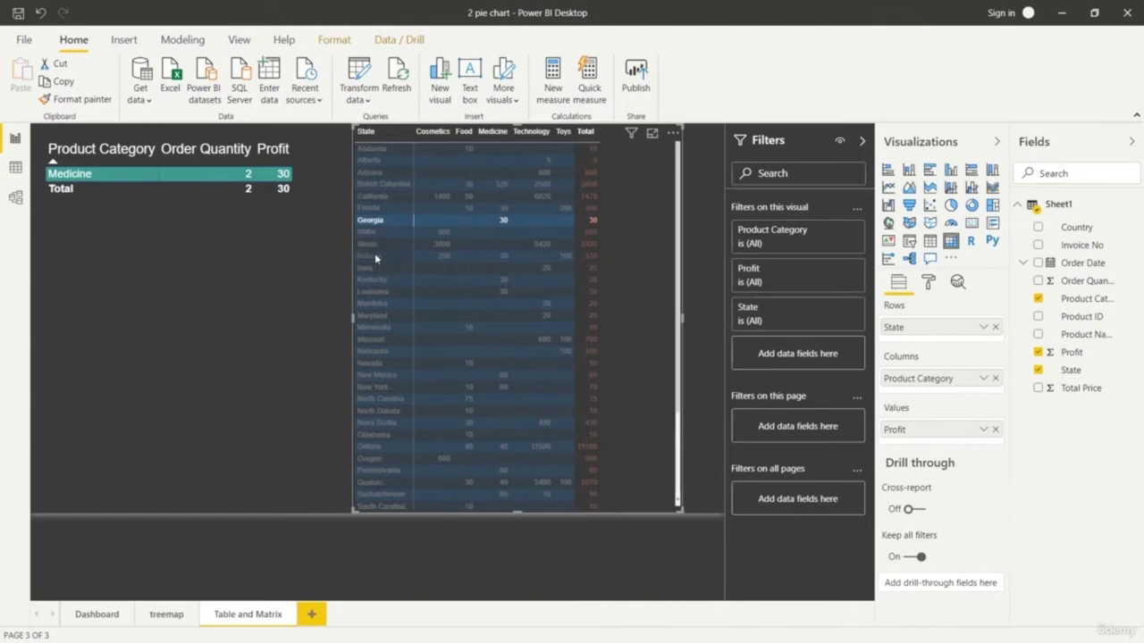
pyautogui.click(375, 243)
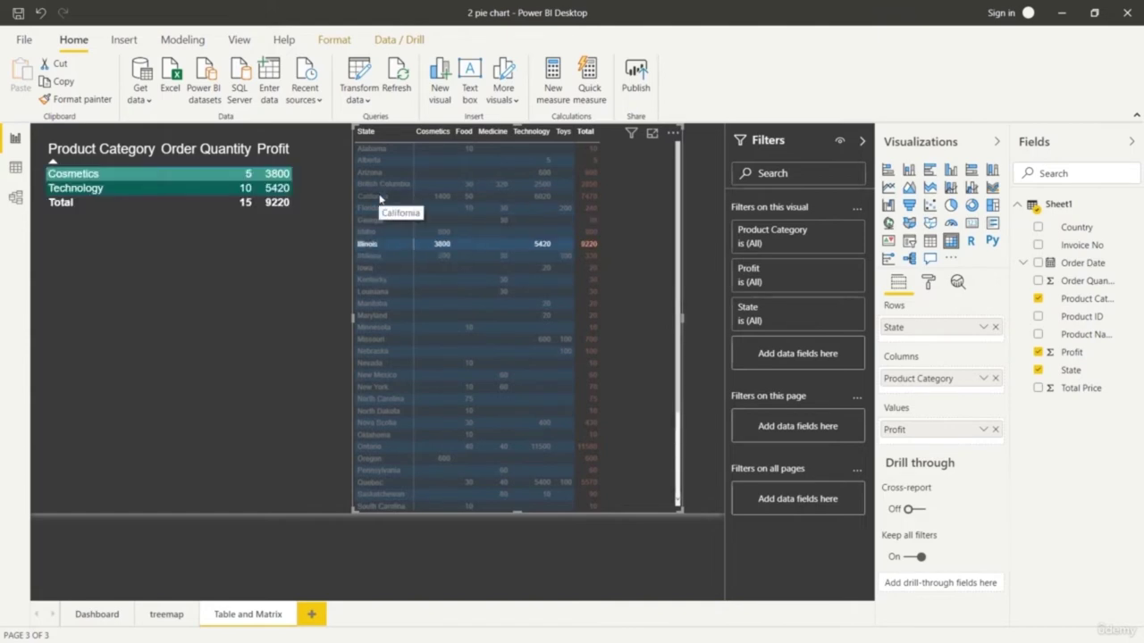
pyautogui.click(380, 196)
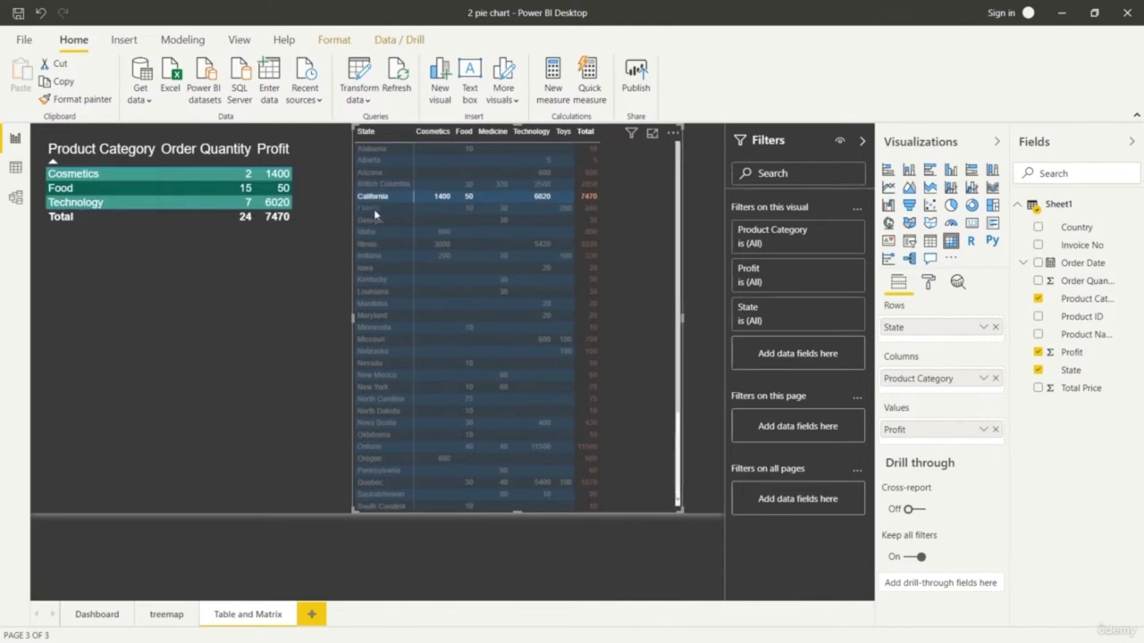
pyautogui.click(376, 421)
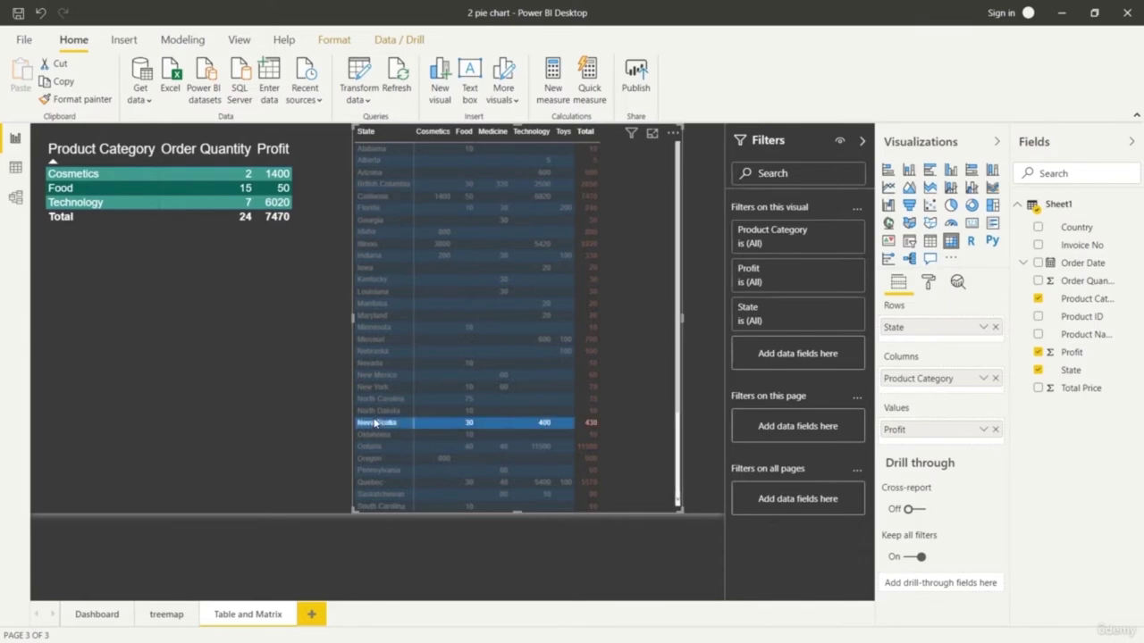
pyautogui.click(376, 474)
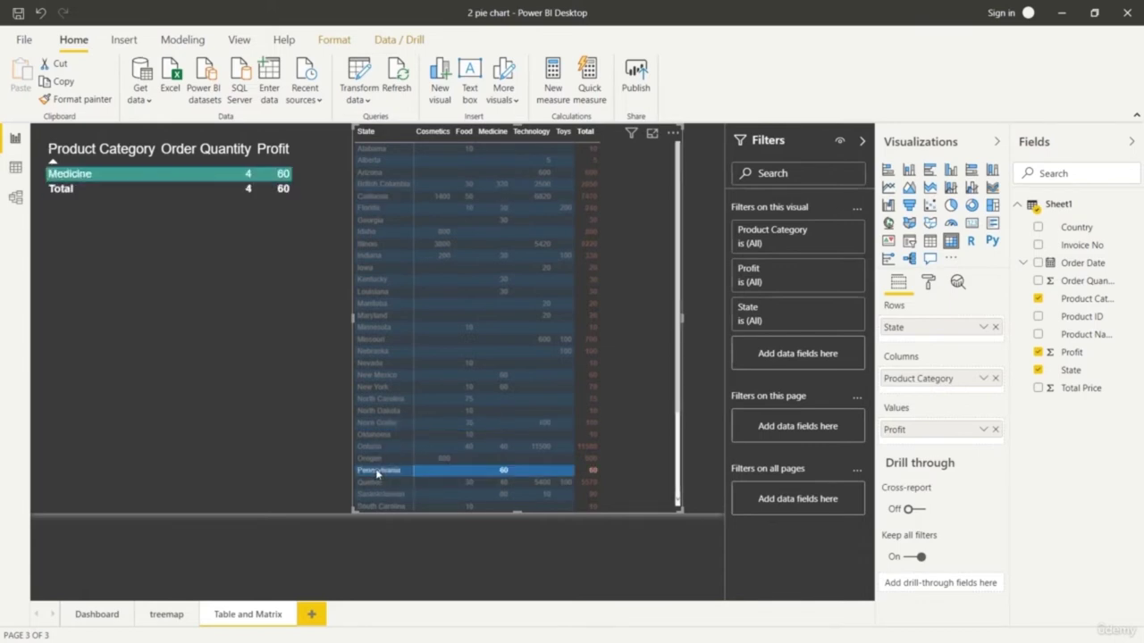
pyautogui.click(266, 384)
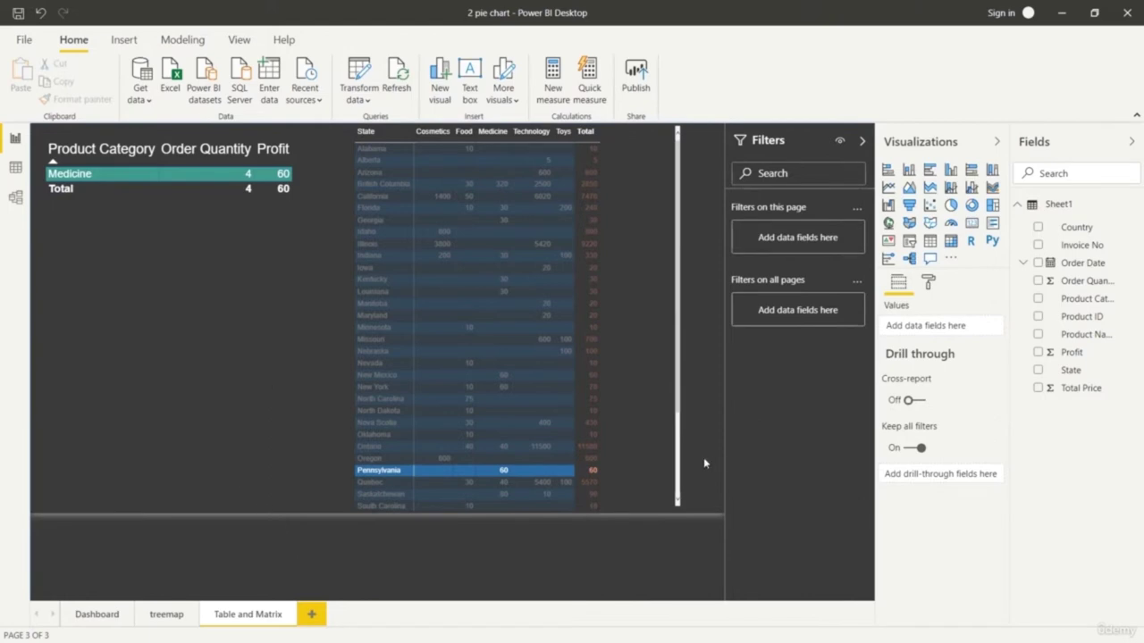
pyautogui.click(151, 229)
pyautogui.click(198, 411)
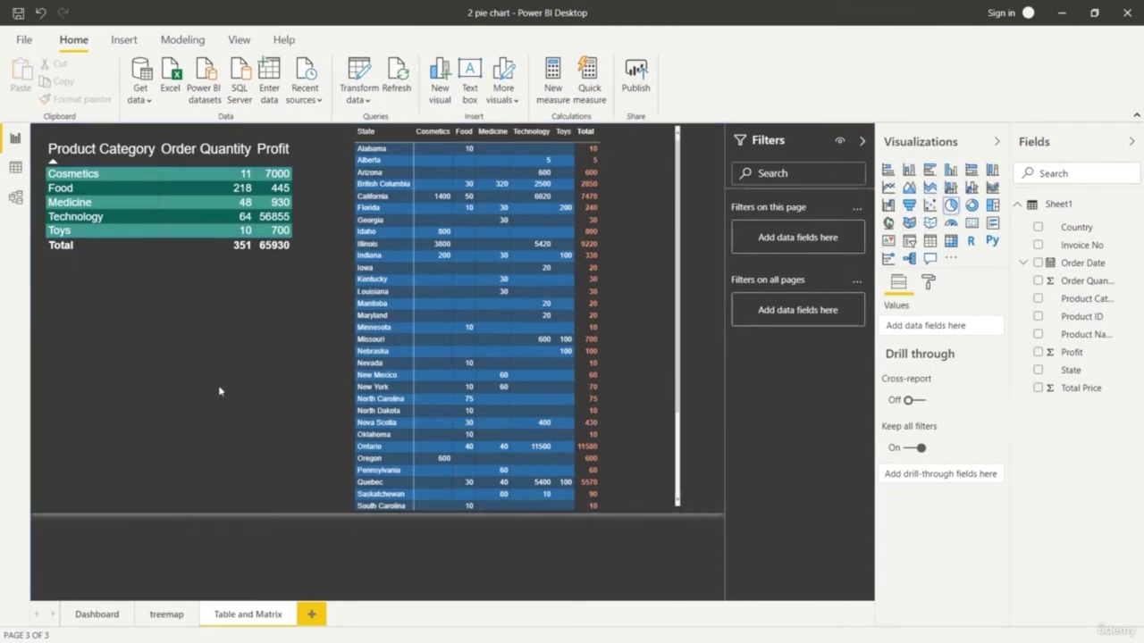
# Add a pie chart with Country as legend, Order Date as details and Order Quantity as values.
pyautogui.click(951, 205)
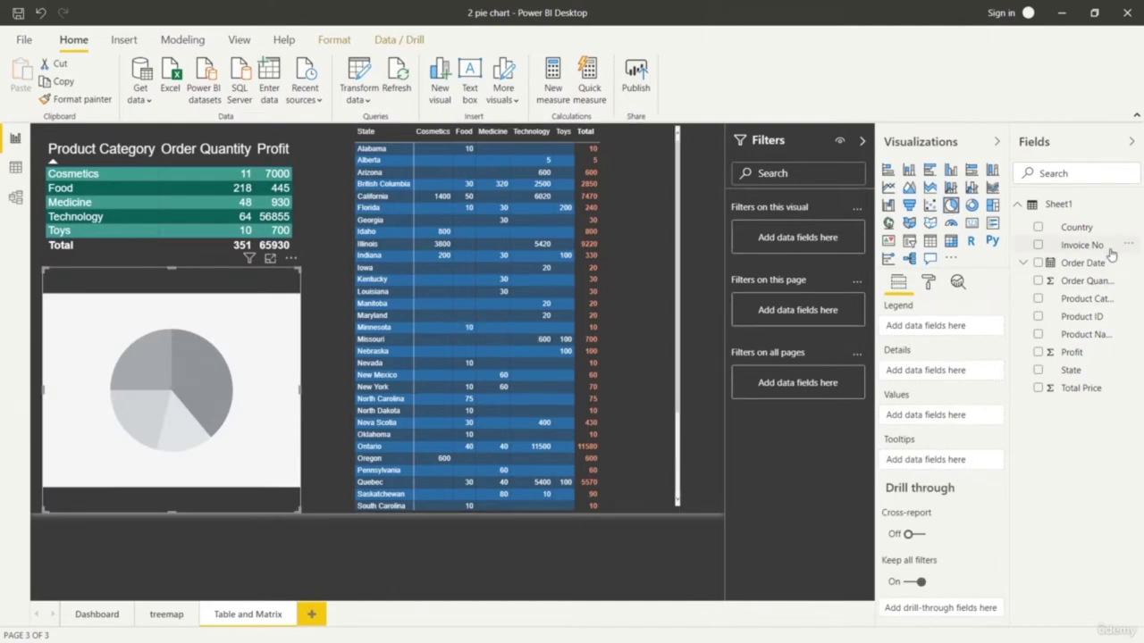
pyautogui.moveTo(1098, 235); pyautogui.dragTo(958, 328)
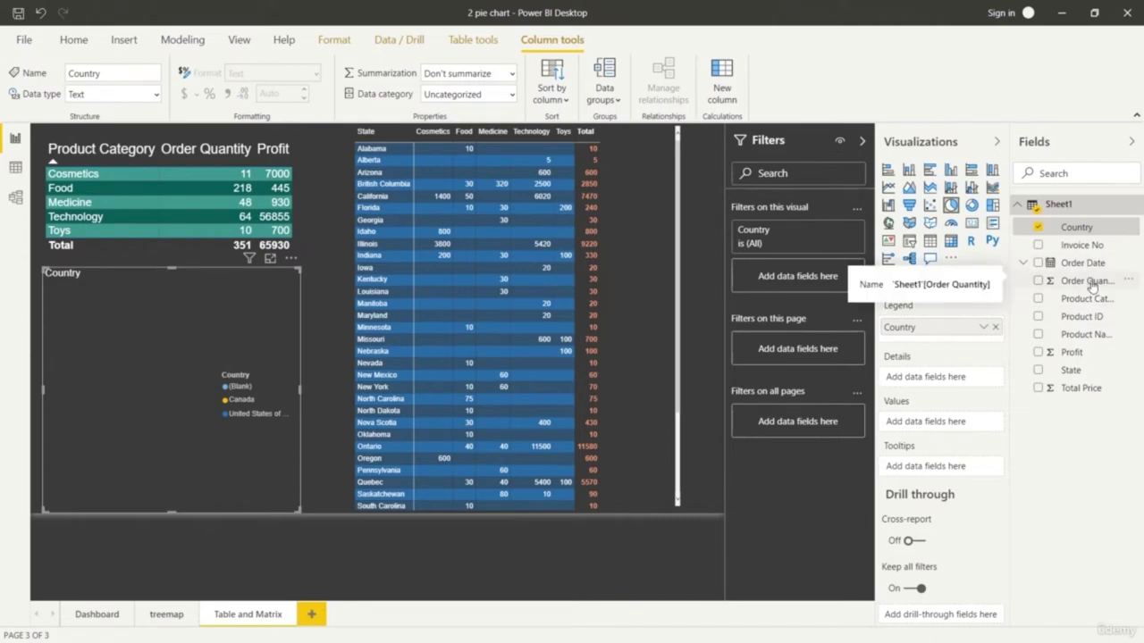
pyautogui.moveTo(1083, 264); pyautogui.dragTo(954, 386)
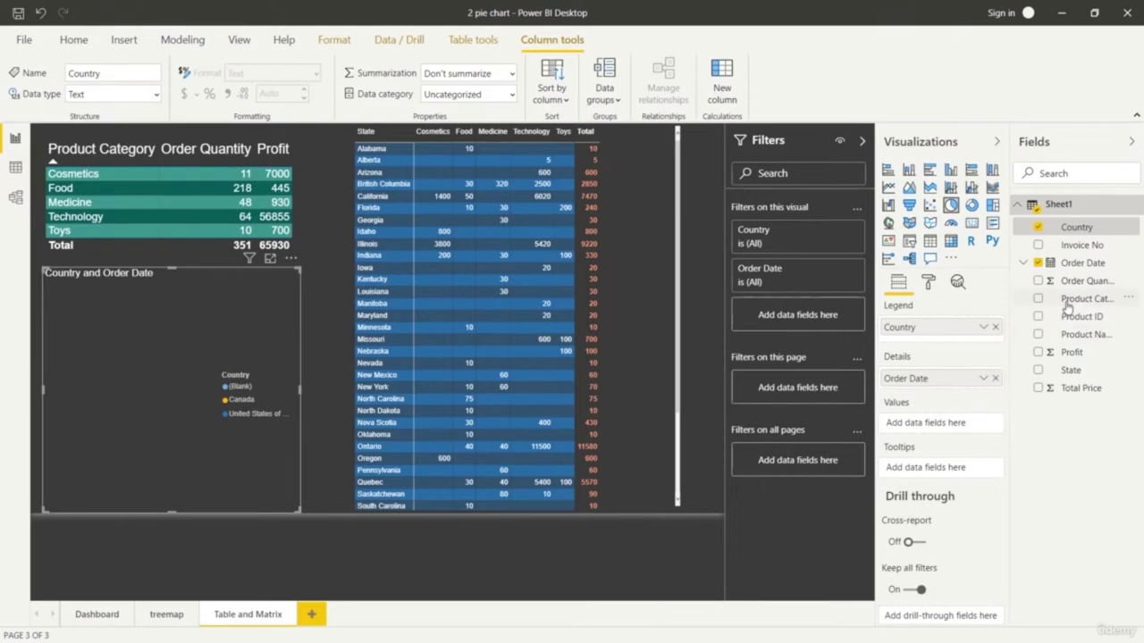
pyautogui.moveTo(1083, 282); pyautogui.dragTo(976, 438)
pyautogui.moveTo(1082, 283); pyautogui.dragTo(938, 425)
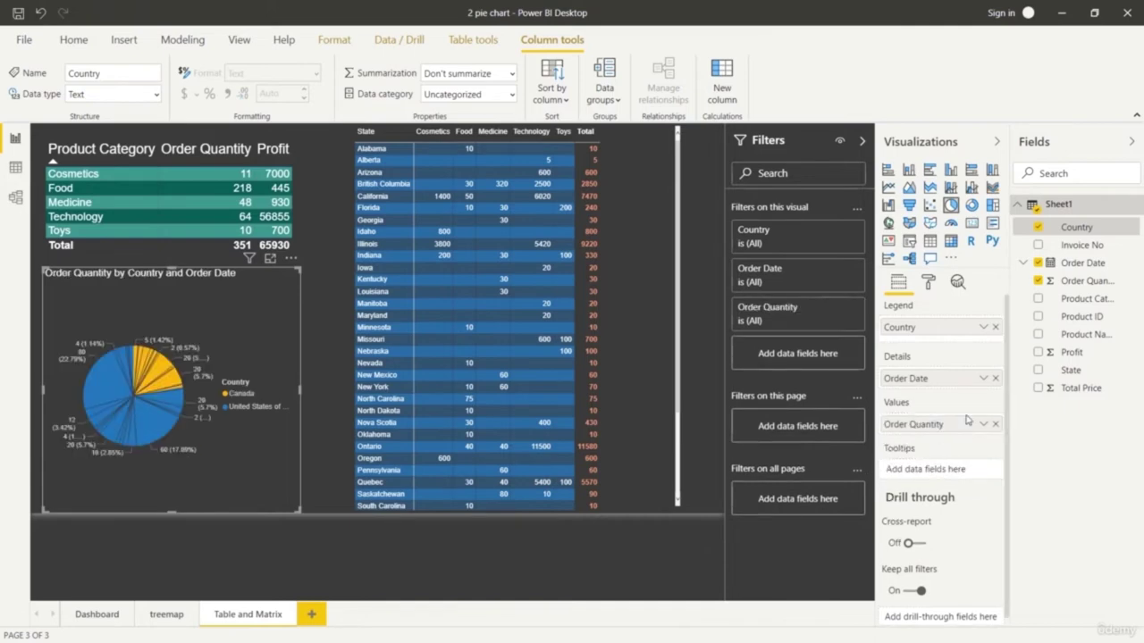
# Remove Order Date from the pie chart's details and shrink the chart within the space below the Product Category table.
pyautogui.click(995, 379)
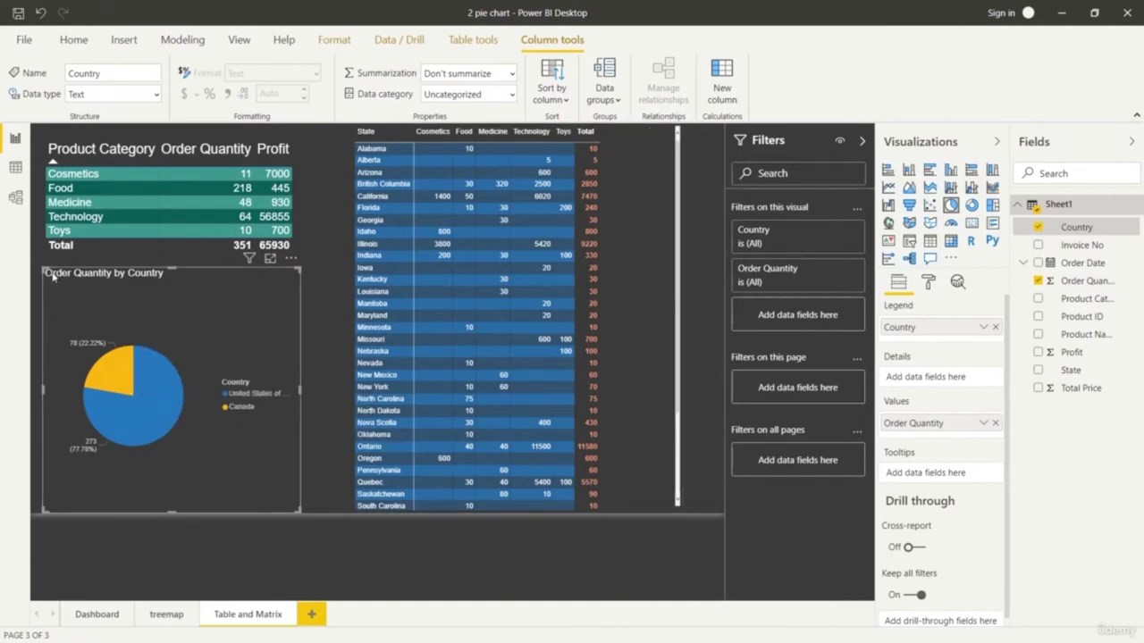
pyautogui.moveTo(43, 268); pyautogui.dragTo(56, 340)
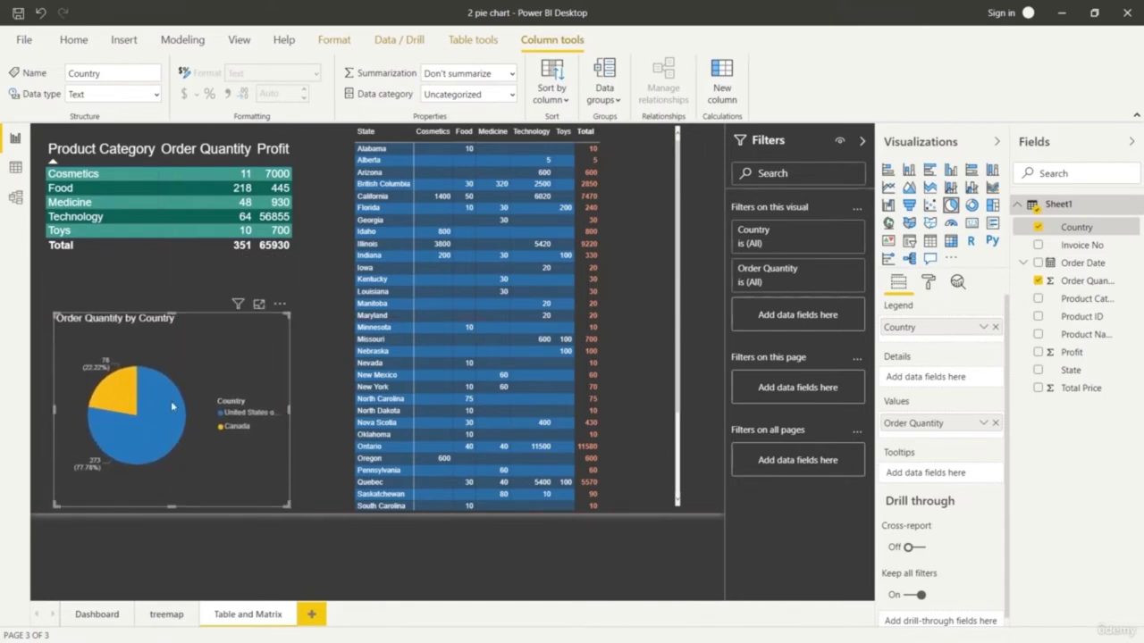
pyautogui.click(311, 542)
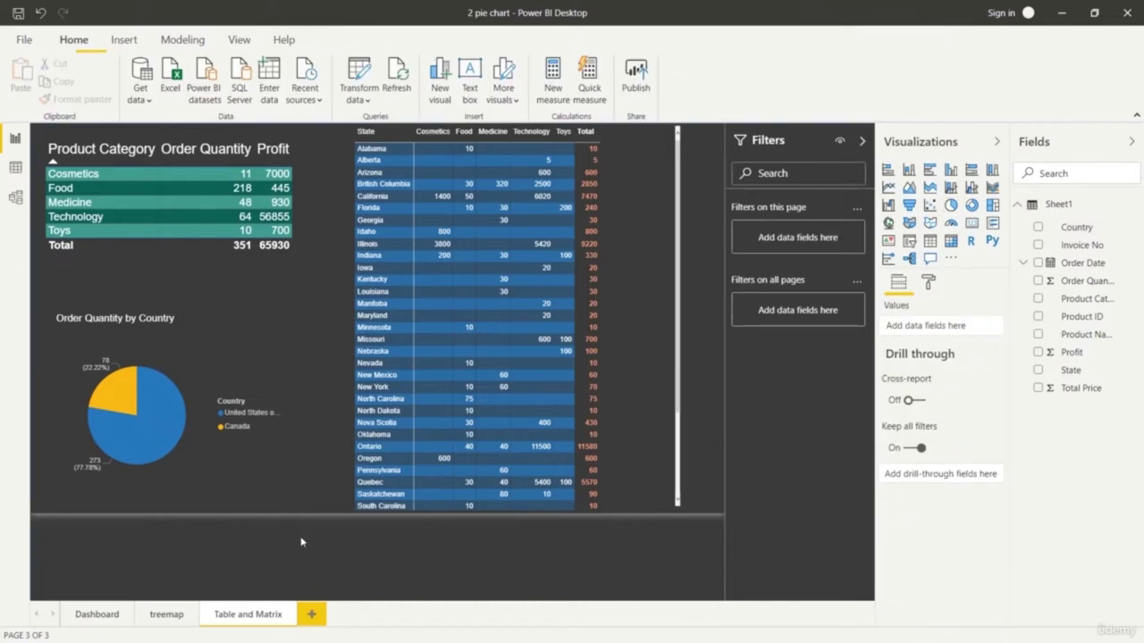
# Cross-filter the table and matrix by the pie chart's Canada slice and by its United States slice.
pyautogui.click(157, 436)
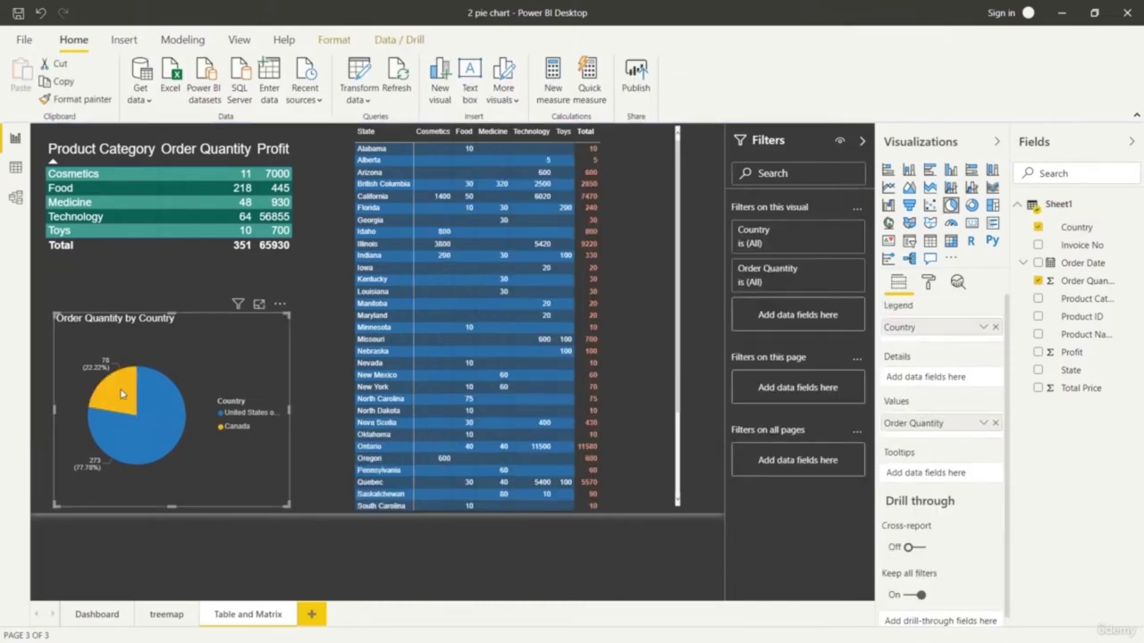
pyautogui.click(122, 394)
pyautogui.click(122, 394)
pyautogui.click(122, 395)
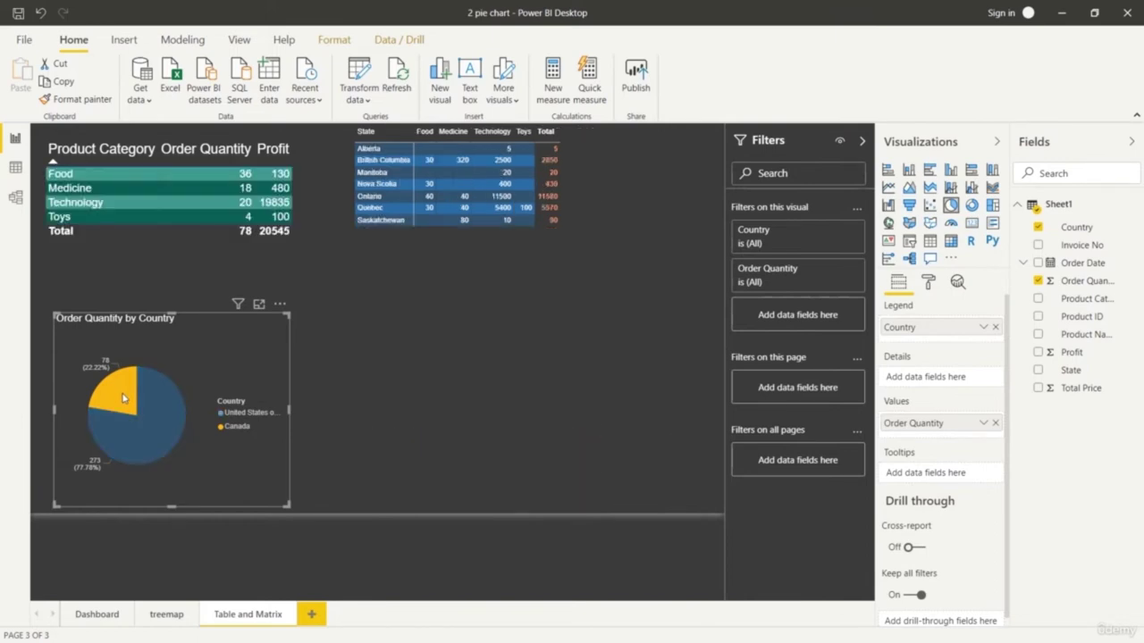
pyautogui.click(163, 434)
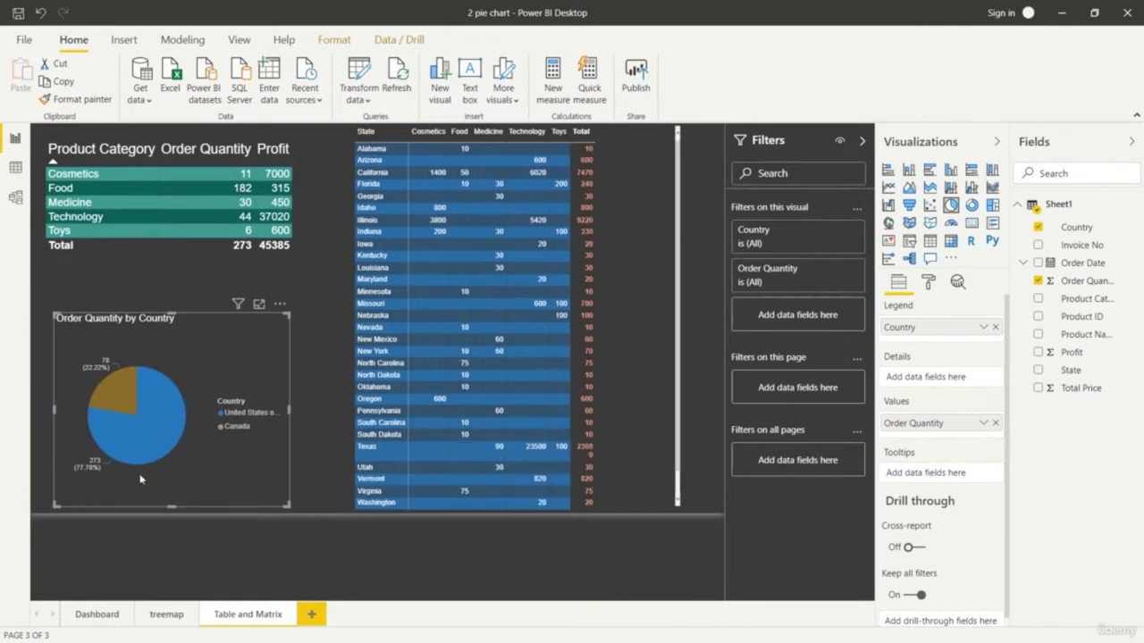
pyautogui.click(179, 545)
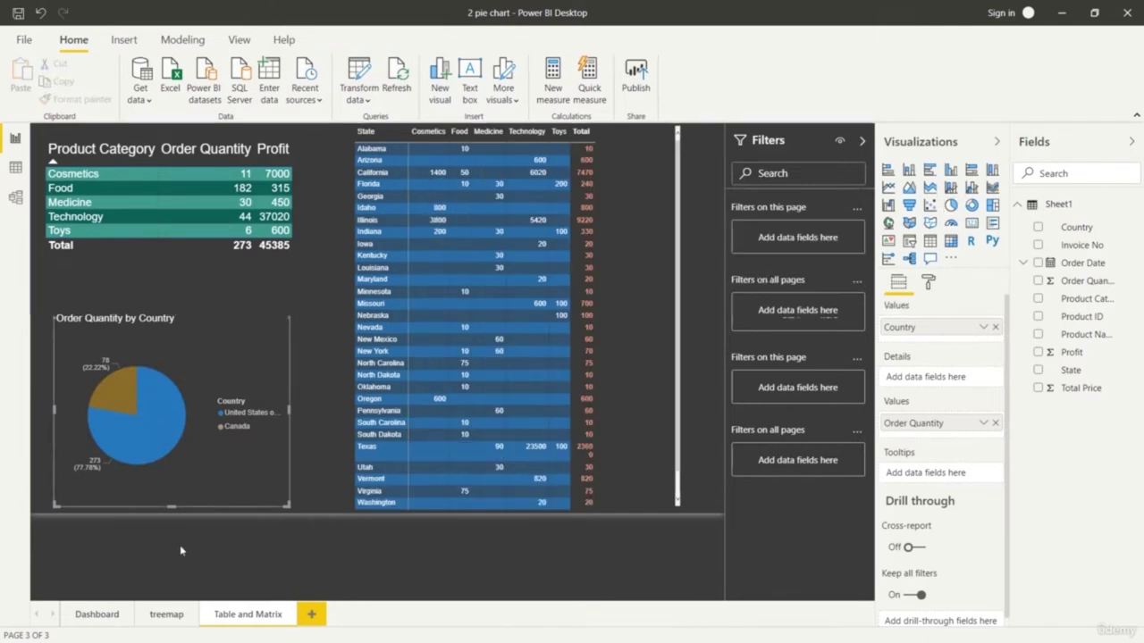
# Cross-filter the matrix and pie chart by Food, Technology, Toys, Medicine and Cosmetics in turn, and clear the category selection.
pyautogui.click(139, 229)
pyautogui.click(139, 229)
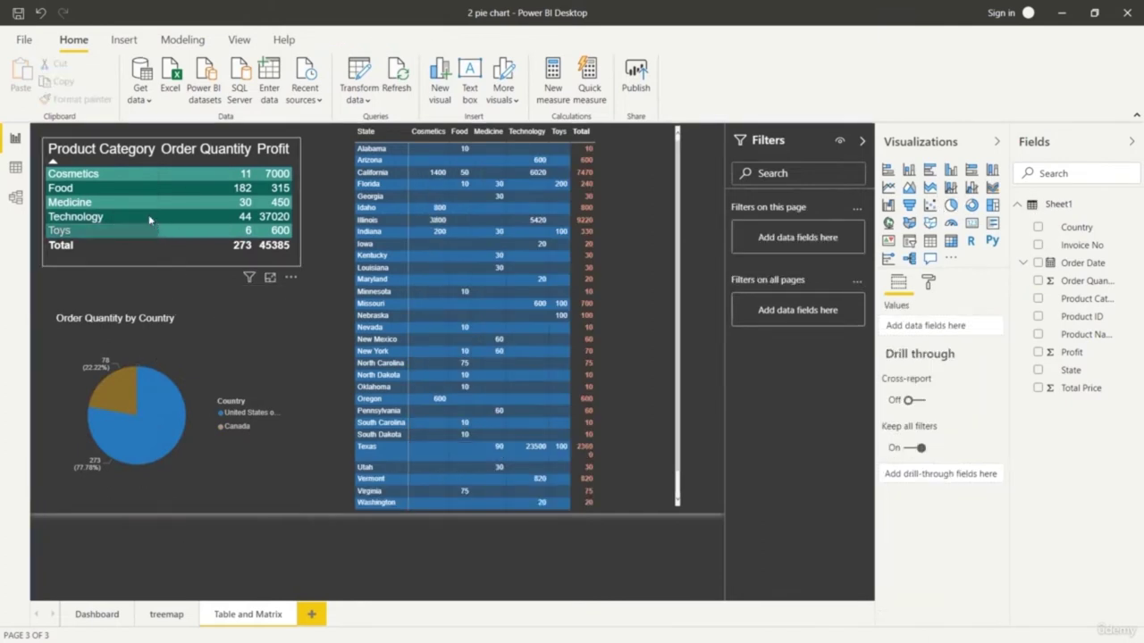
pyautogui.click(105, 188)
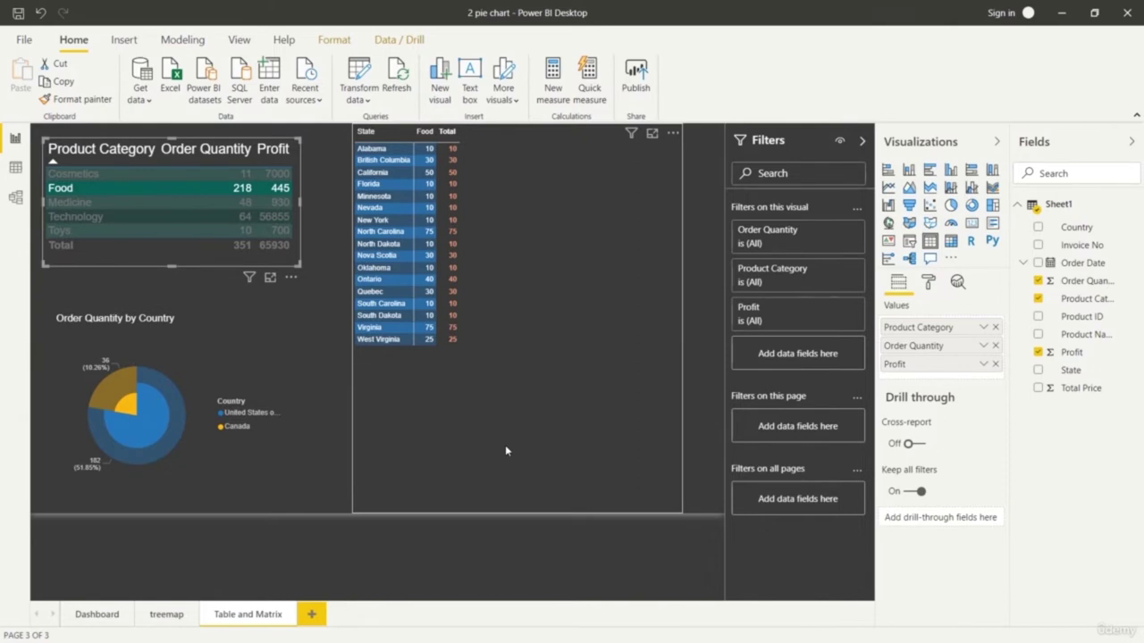
pyautogui.click(105, 216)
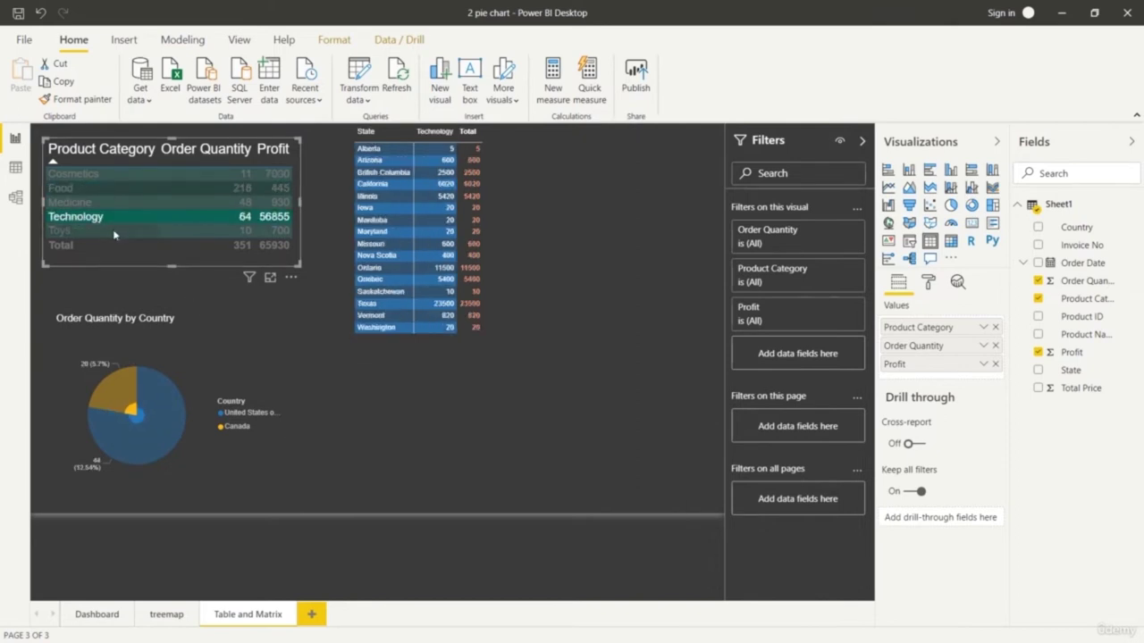
pyautogui.click(113, 234)
pyautogui.click(99, 192)
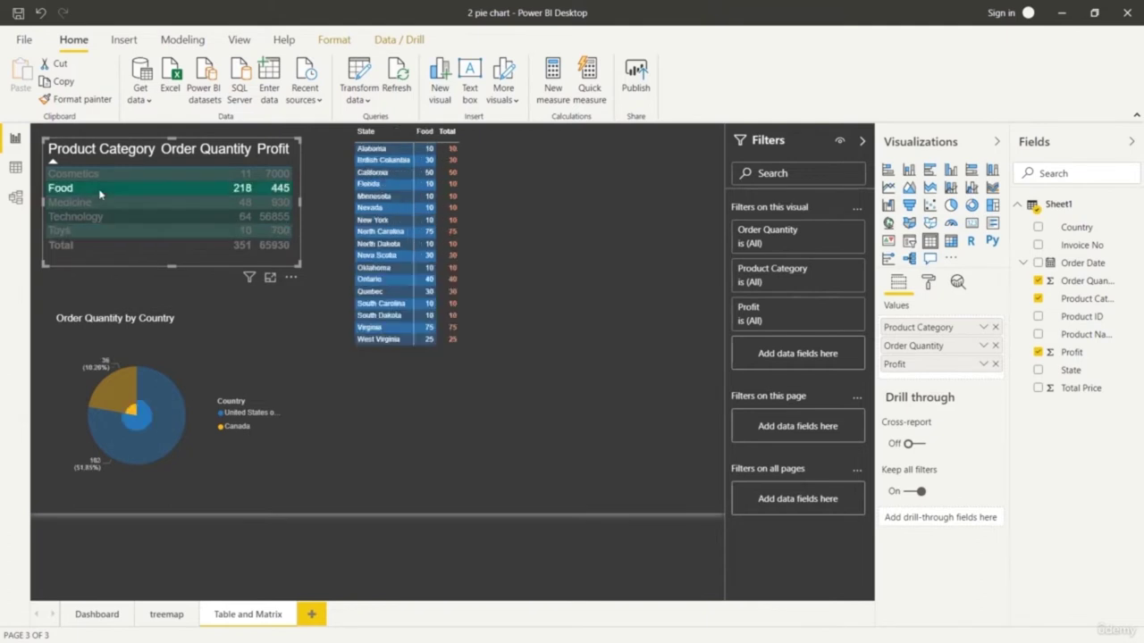
pyautogui.click(98, 203)
pyautogui.click(106, 218)
pyautogui.click(116, 230)
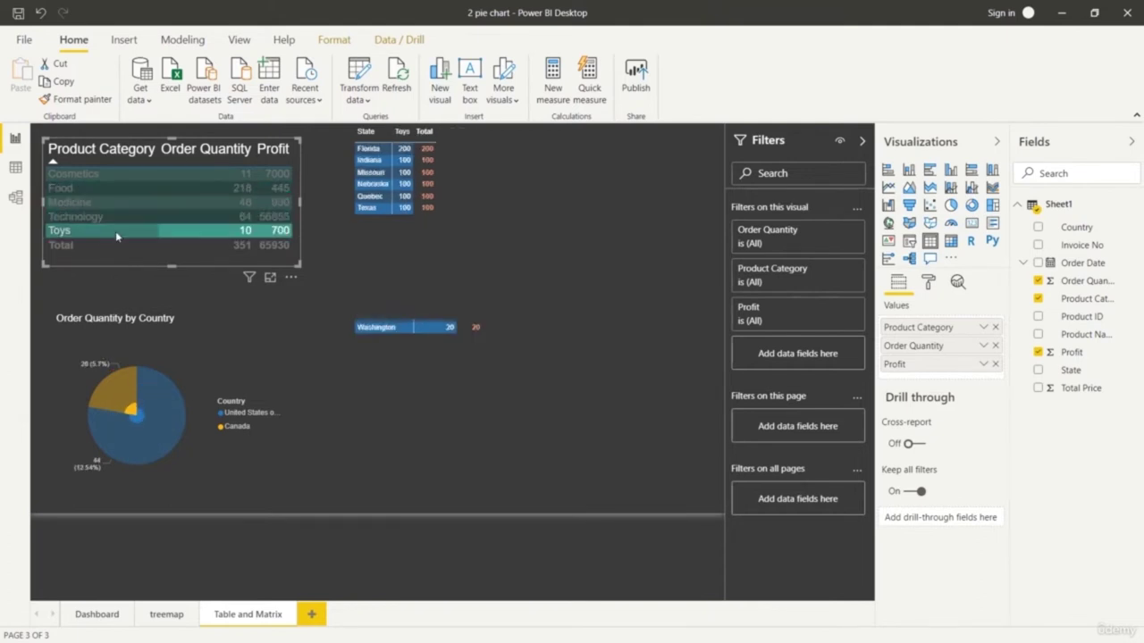
pyautogui.click(98, 175)
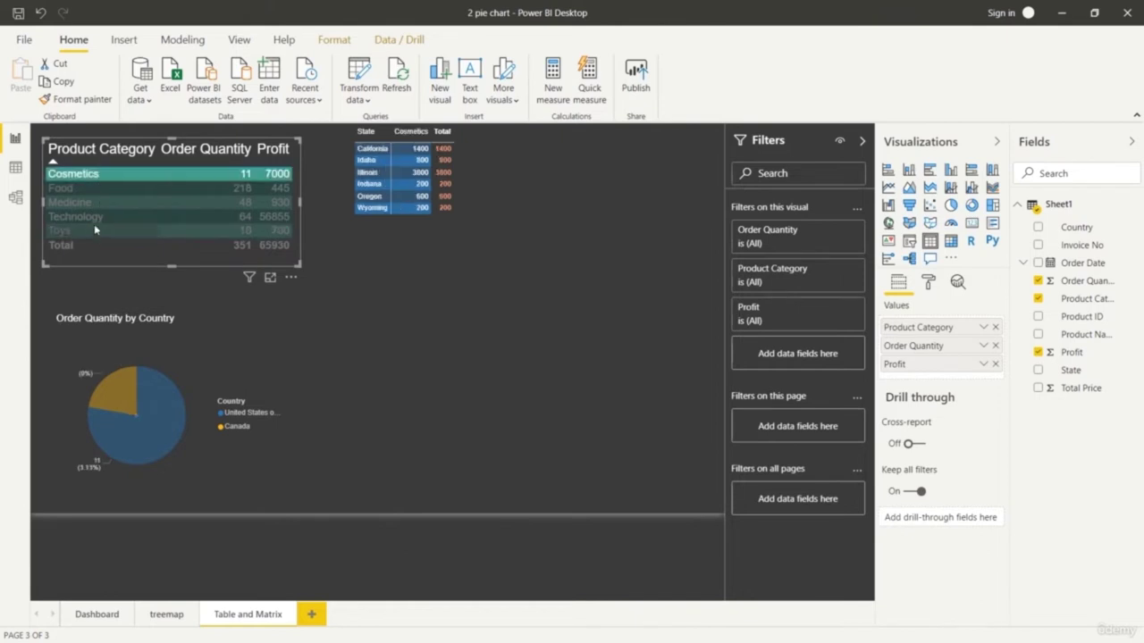
pyautogui.click(97, 217)
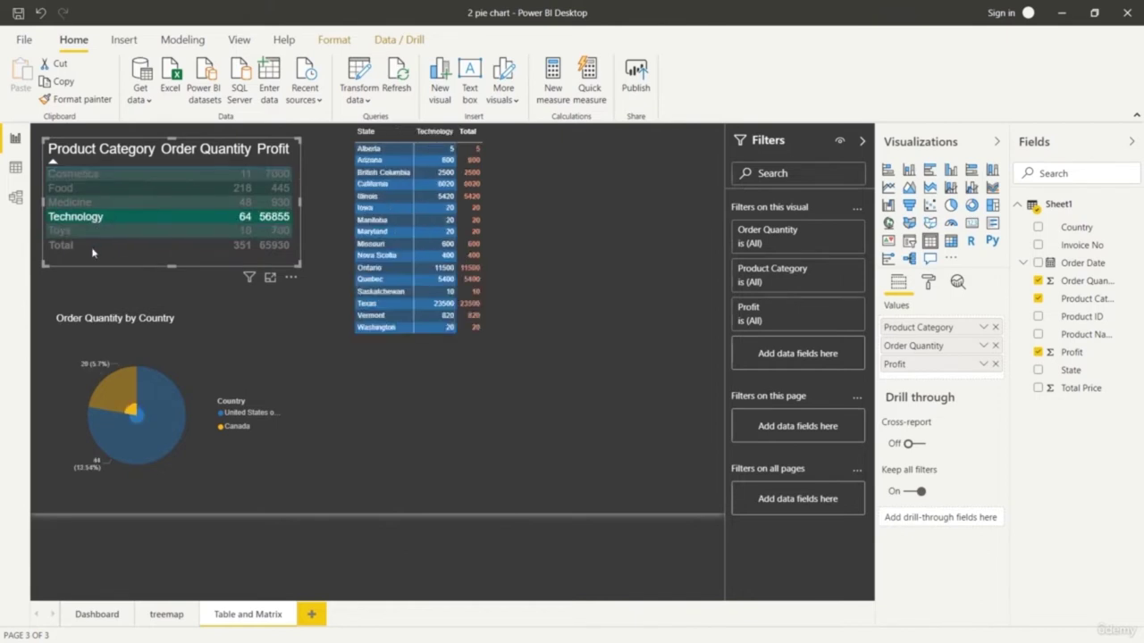
pyautogui.click(92, 253)
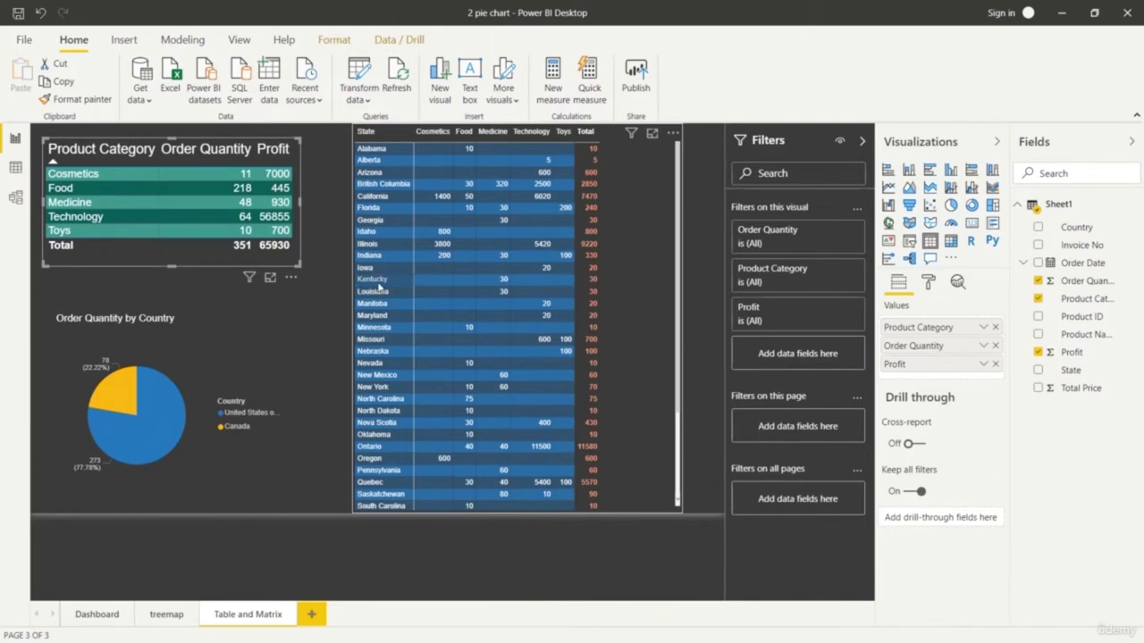
# Cross-filter the Product Category table and pie chart by the matrix's Kentucky, Maryland, Quebec, Texas and California rows in turn.
pyautogui.click(376, 281)
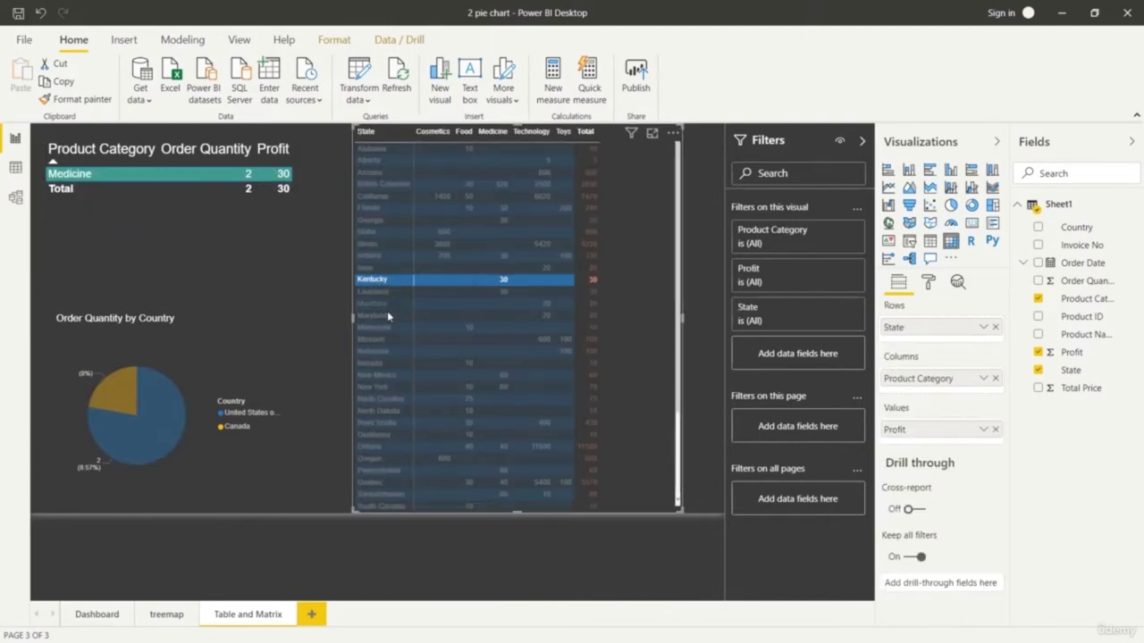
pyautogui.click(387, 315)
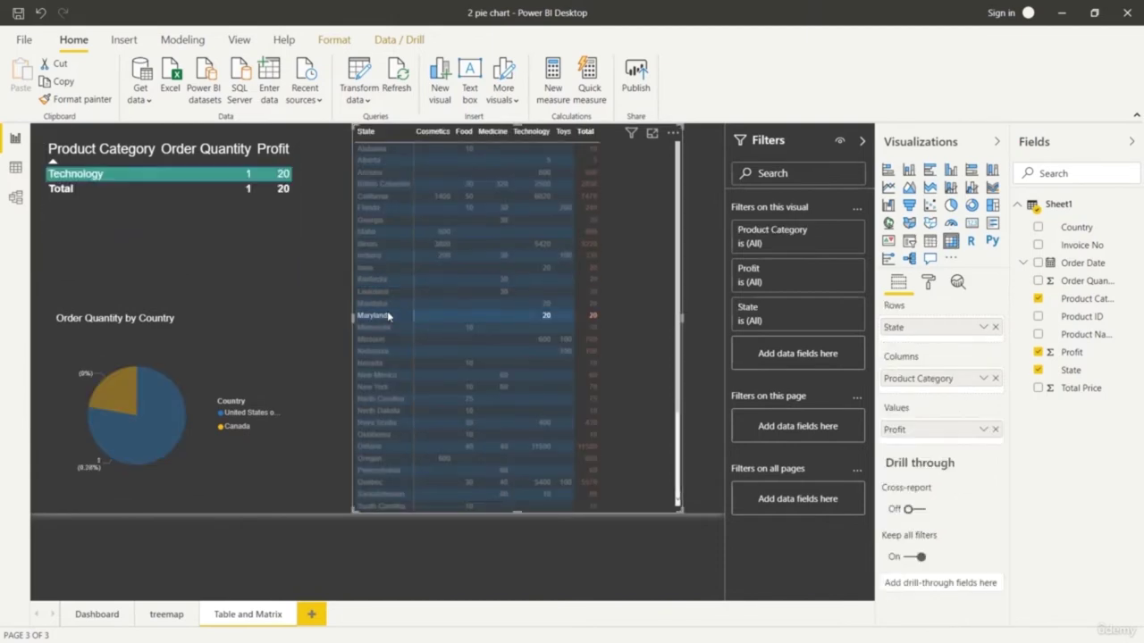
pyautogui.click(387, 483)
pyautogui.scroll(-3, 406, 397)
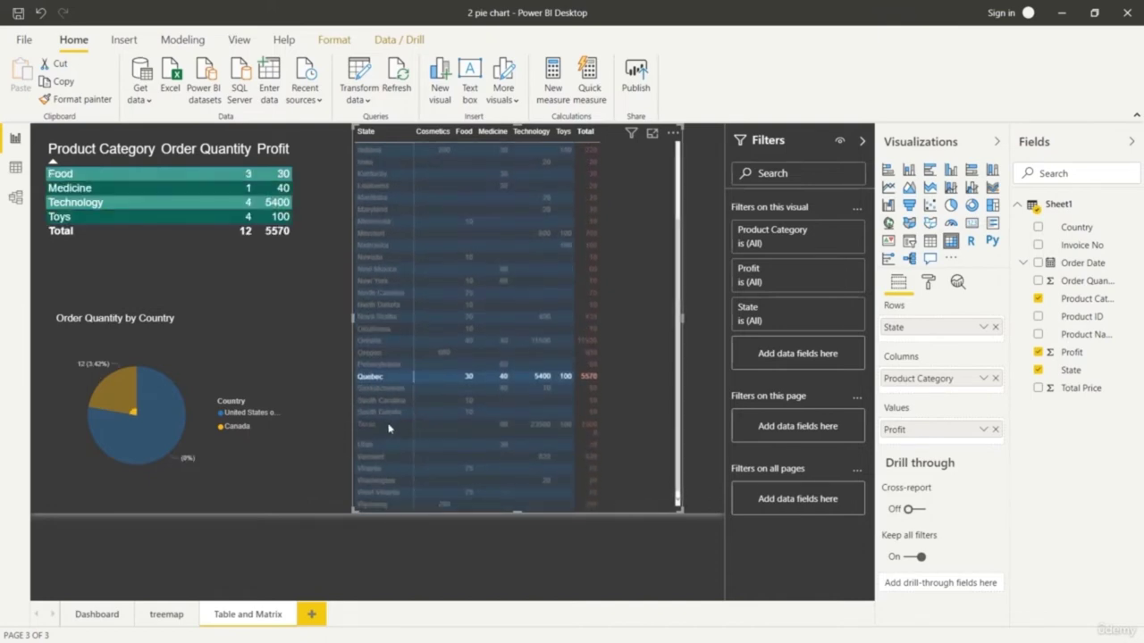
pyautogui.click(386, 426)
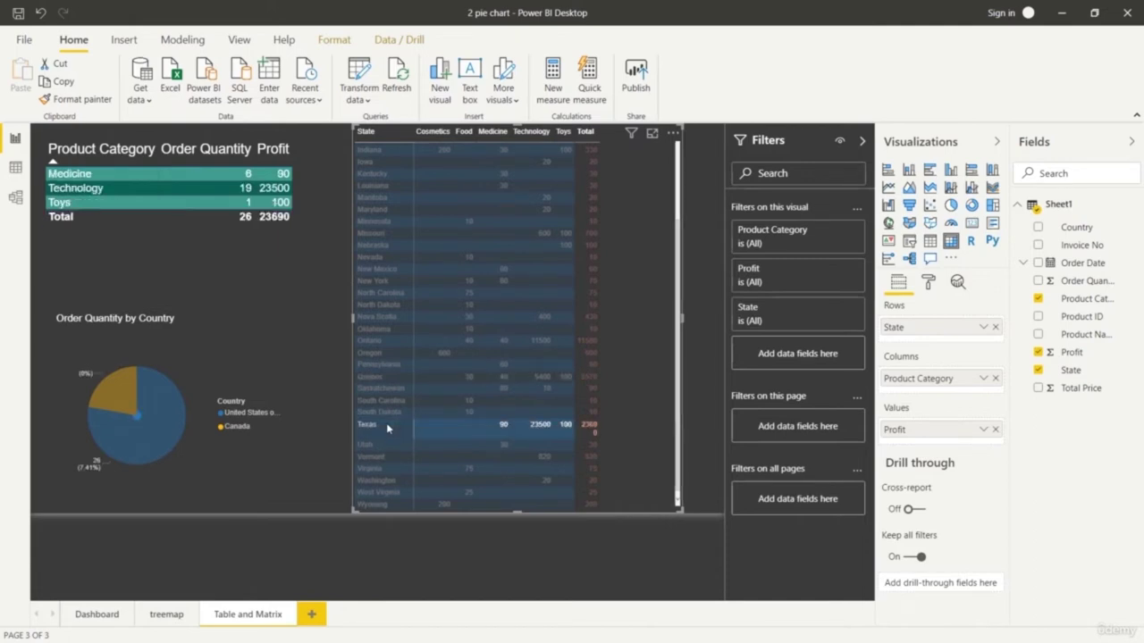
pyautogui.scroll(3, 393, 353)
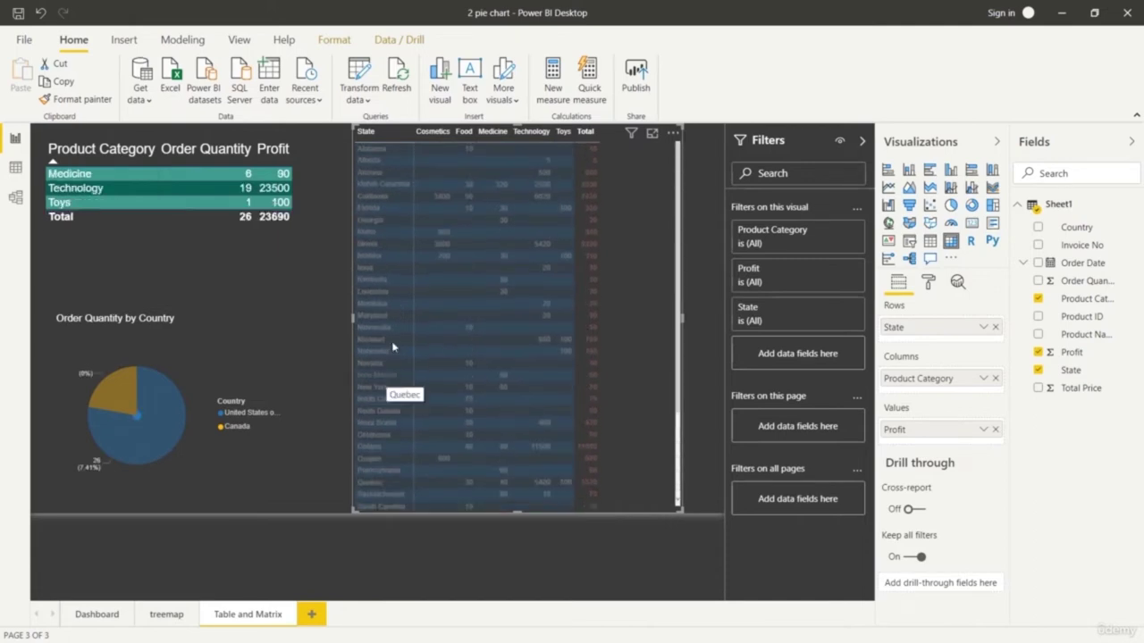
pyautogui.click(393, 196)
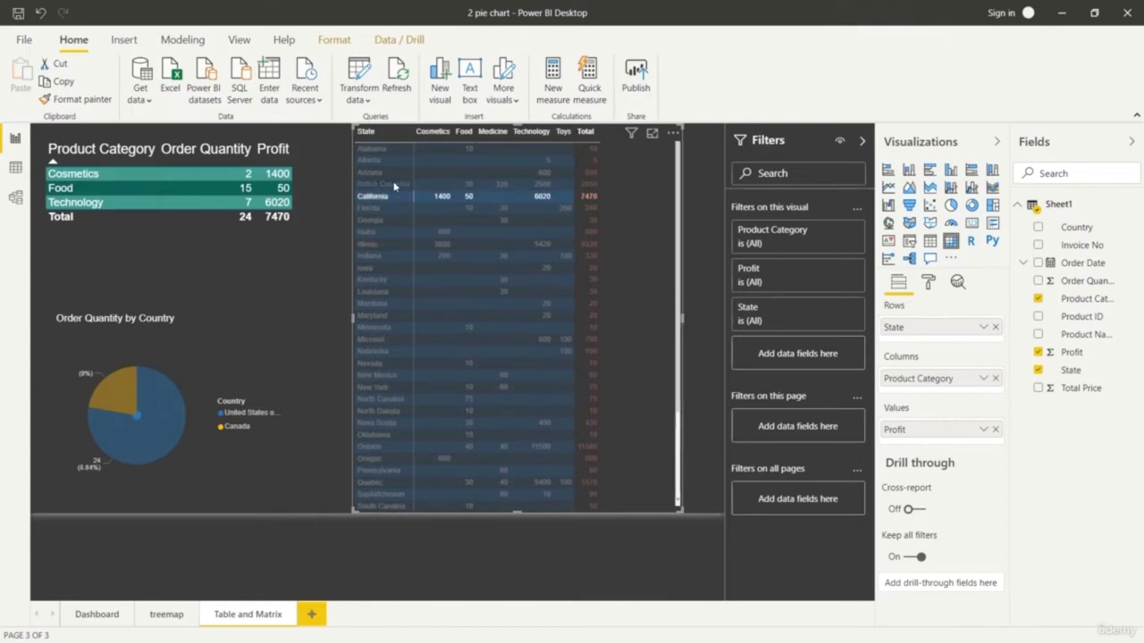
# Cross-filter by British Columbia, California, Florida, Idaho, Indiana, Nebraska and Nova Scotia together in the matrix.
pyautogui.click(394, 184)
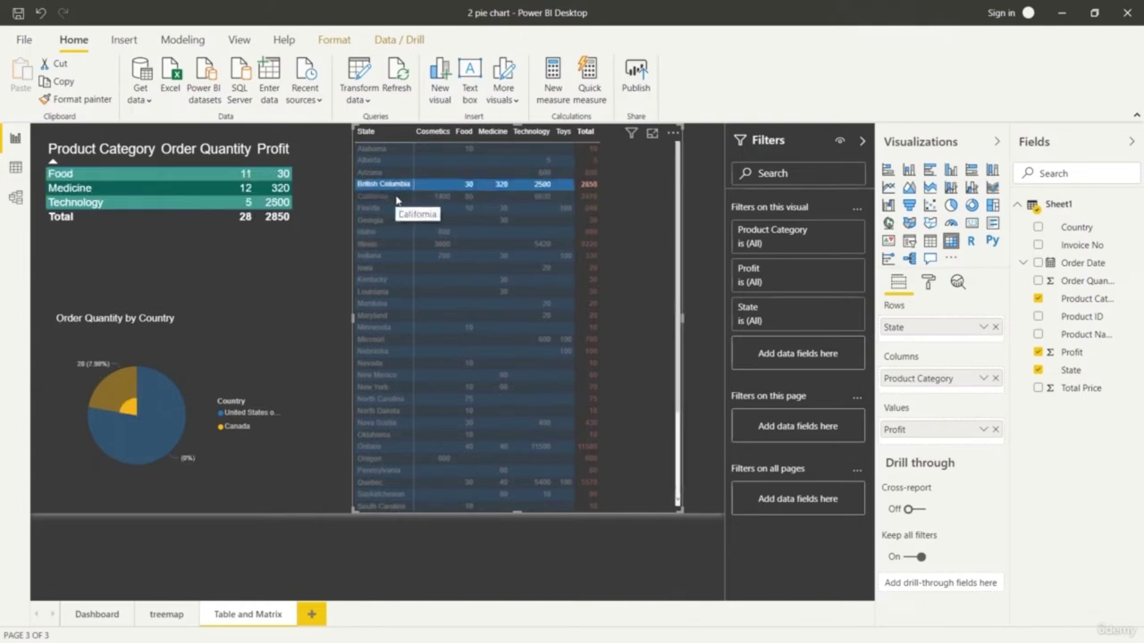
pyautogui.keyDown('ctrl'); pyautogui.click(396, 196); pyautogui.keyUp('ctrl')
pyautogui.keyDown('ctrl'); pyautogui.click(396, 209); pyautogui.keyUp('ctrl')
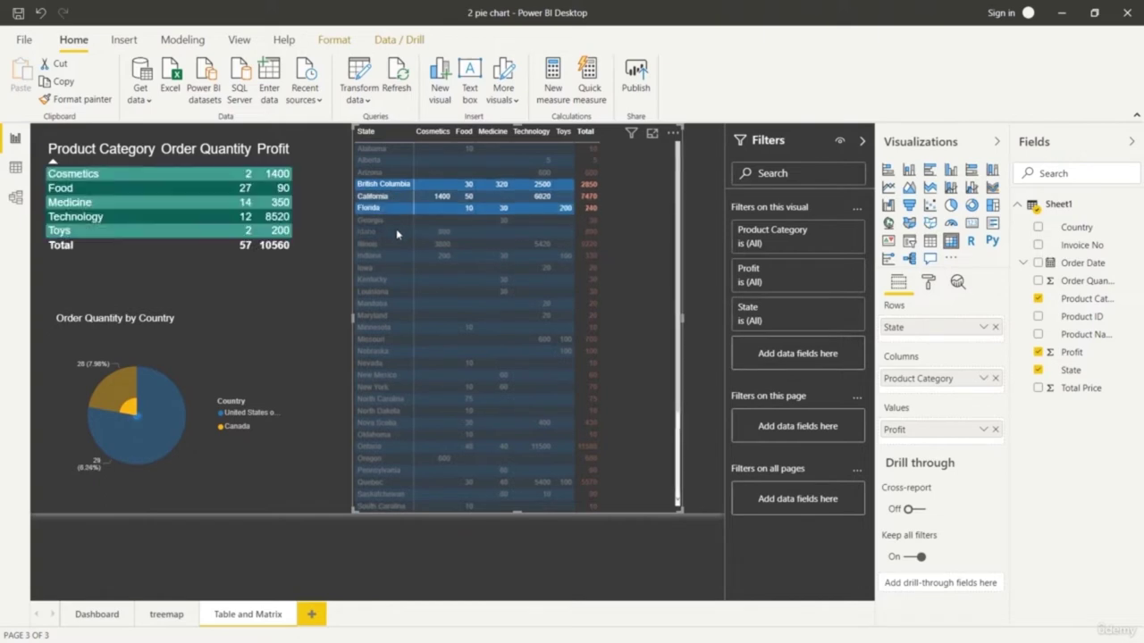
pyautogui.keyDown('ctrl'); pyautogui.click(395, 232); pyautogui.keyUp('ctrl')
pyautogui.keyDown('ctrl'); pyautogui.click(396, 256); pyautogui.keyUp('ctrl')
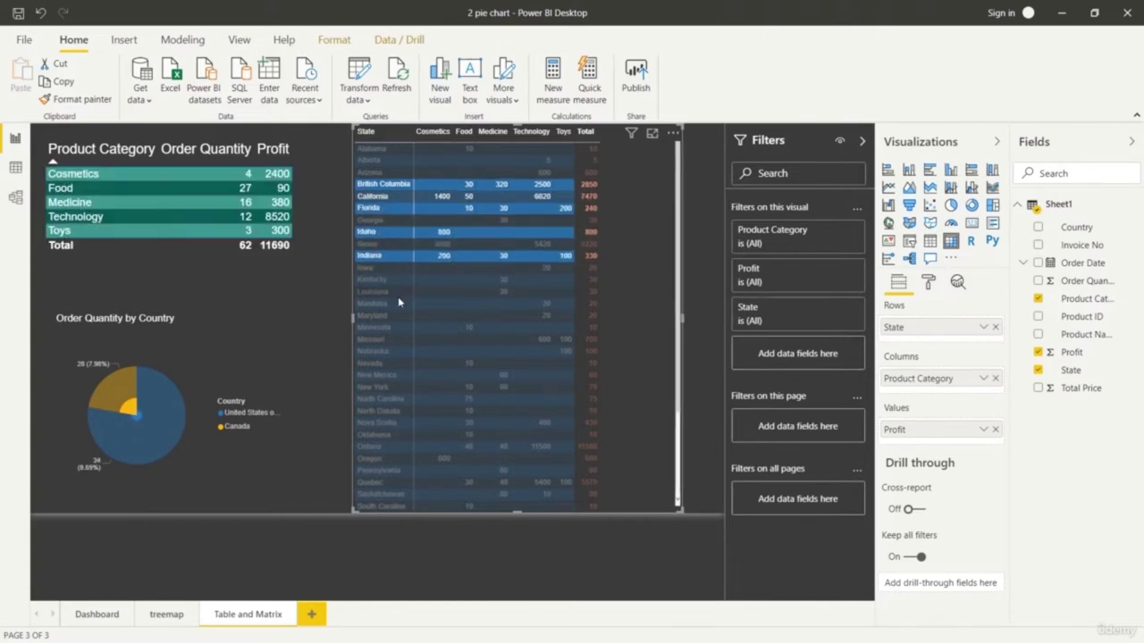
pyautogui.keyDown('ctrl'); pyautogui.click(399, 351); pyautogui.keyUp('ctrl')
pyautogui.keyDown('ctrl'); pyautogui.click(399, 423); pyautogui.keyUp('ctrl')
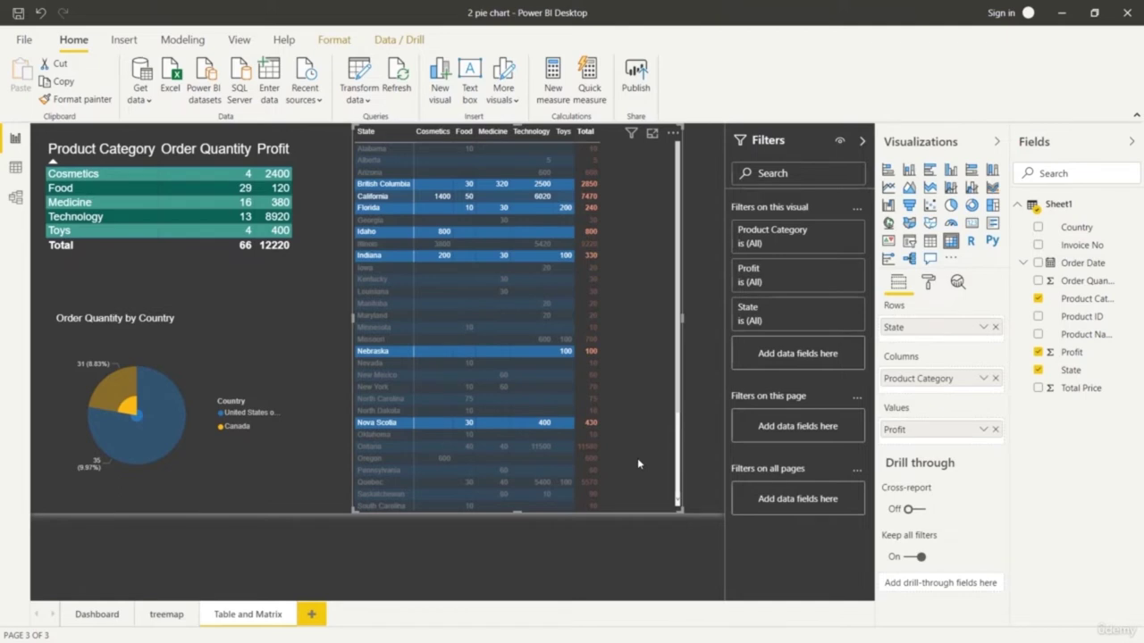
# Narrow the multi-state cross-filter to the Medicine category, and clear the selections through the Country pie chart.
pyautogui.click(192, 206)
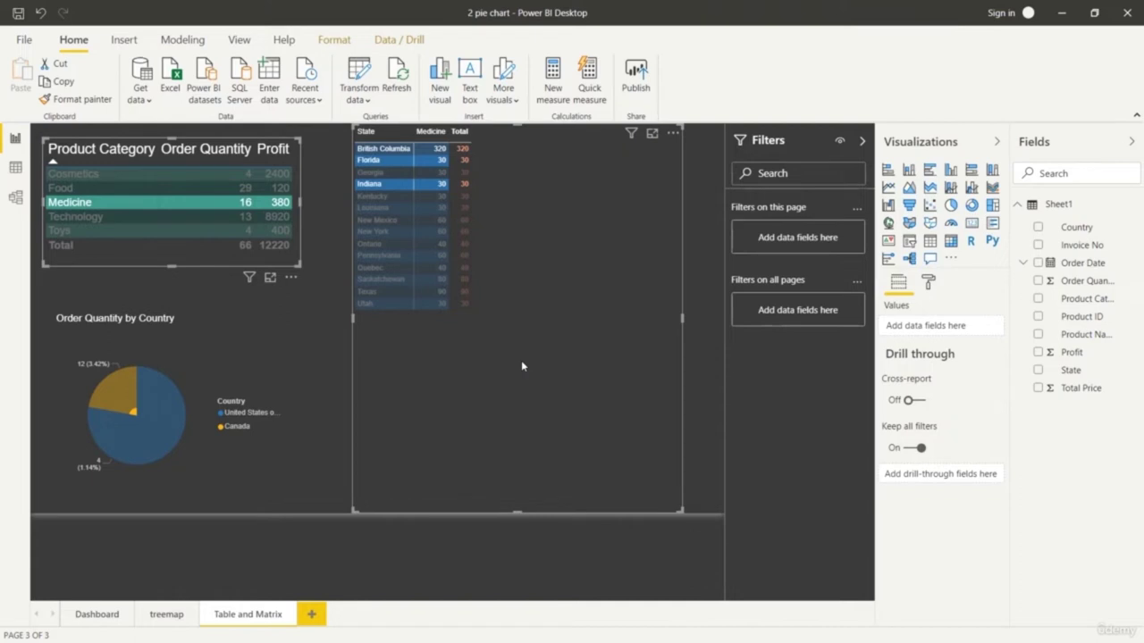
pyautogui.click(446, 557)
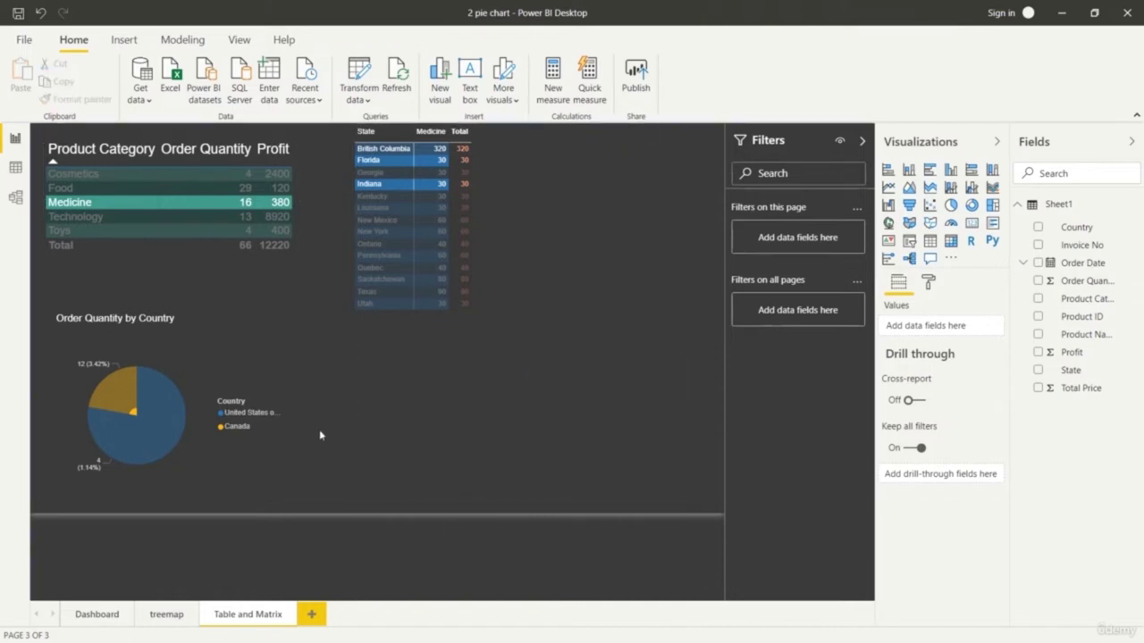
pyautogui.click(259, 413)
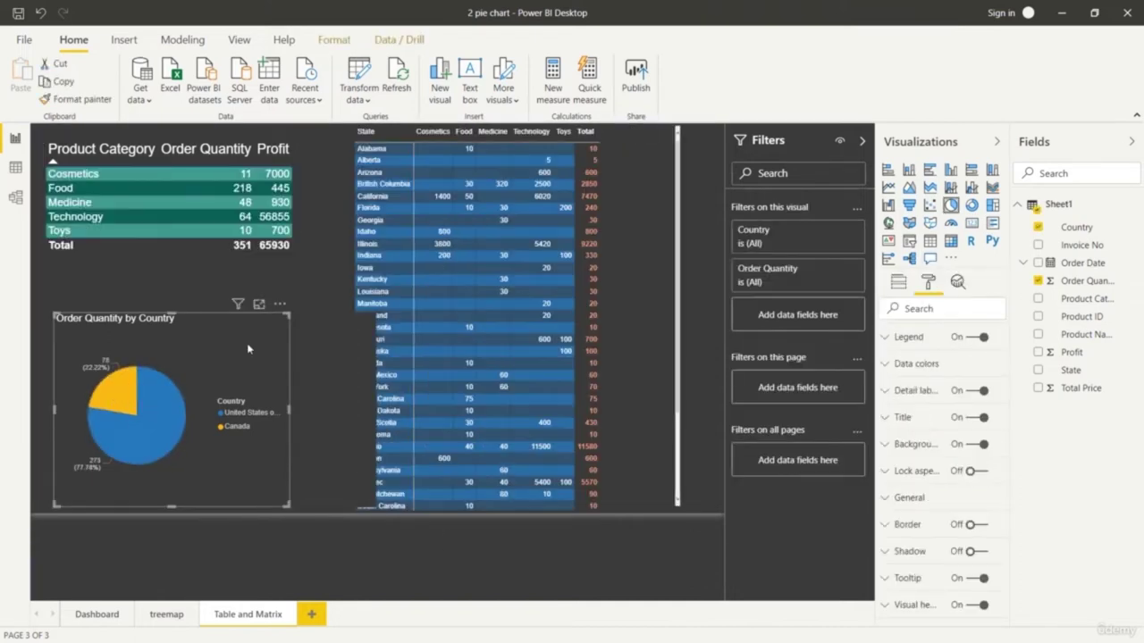
# Move the Q&A visual to the matrix's lower-right corner and ask it the suggested "maximum profit" question.
pyautogui.click(408, 545)
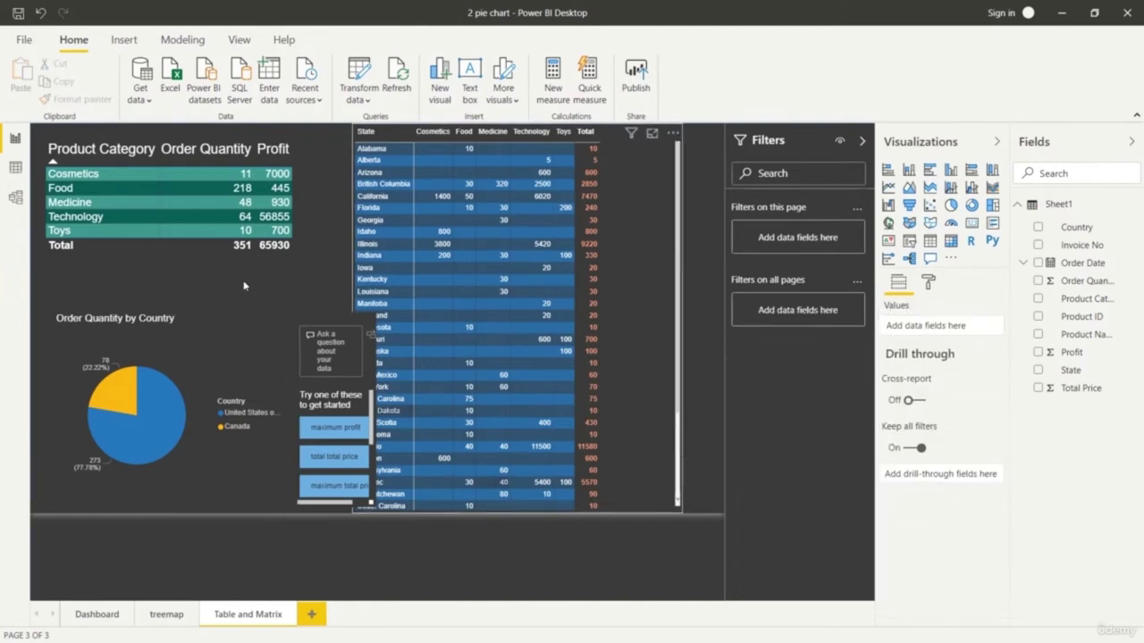
pyautogui.moveTo(346, 321); pyautogui.dragTo(717, 466)
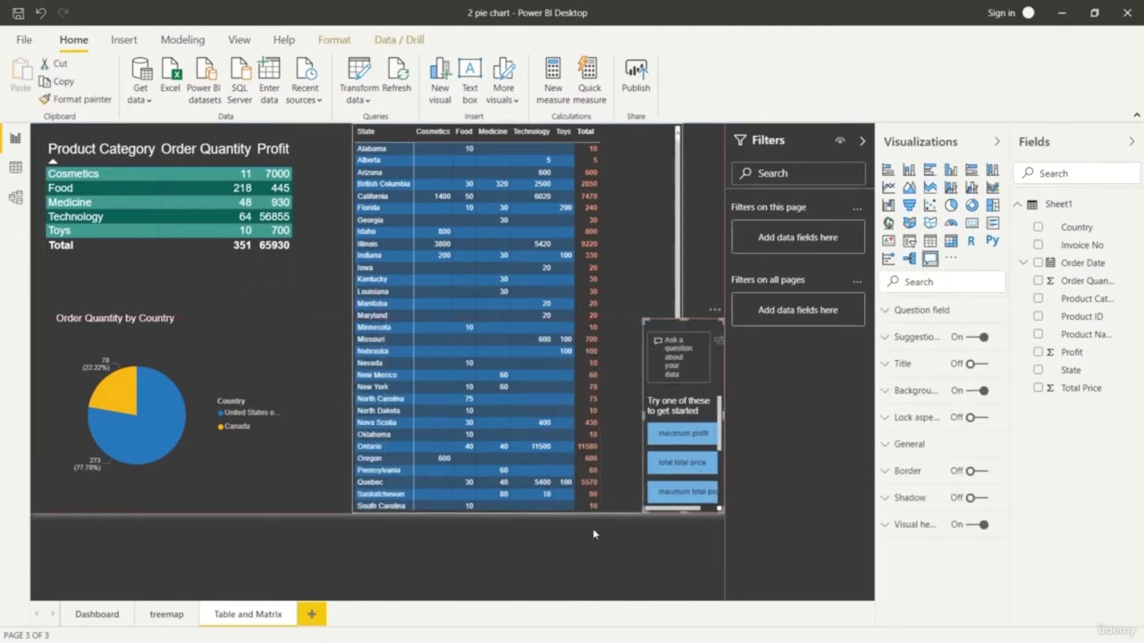
pyautogui.click(592, 528)
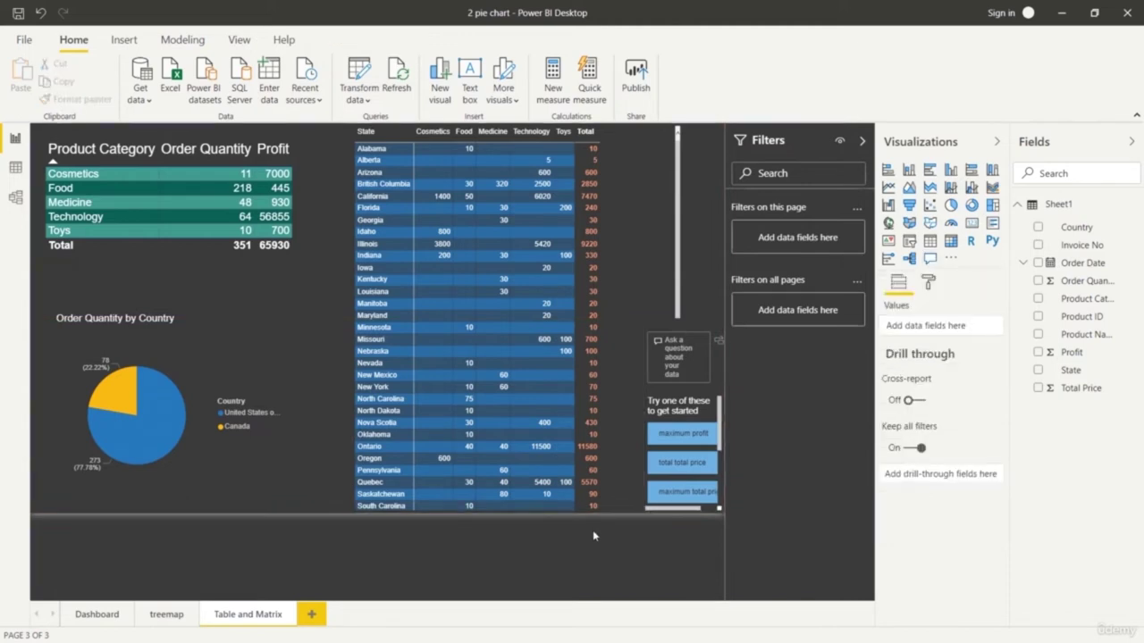
pyautogui.click(679, 435)
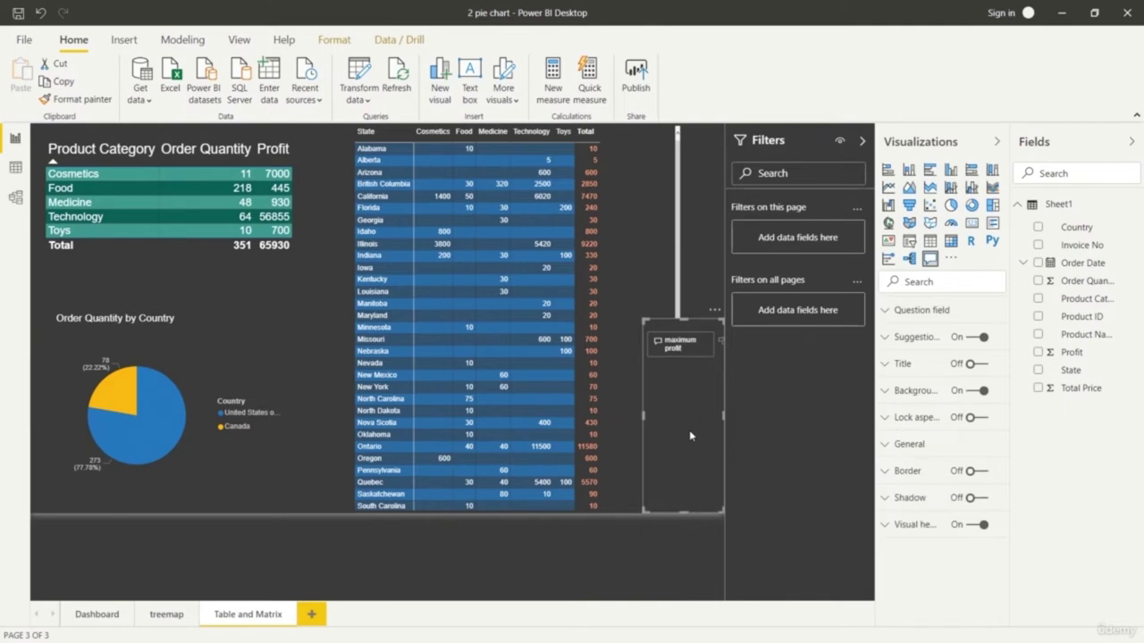
pyautogui.click(674, 543)
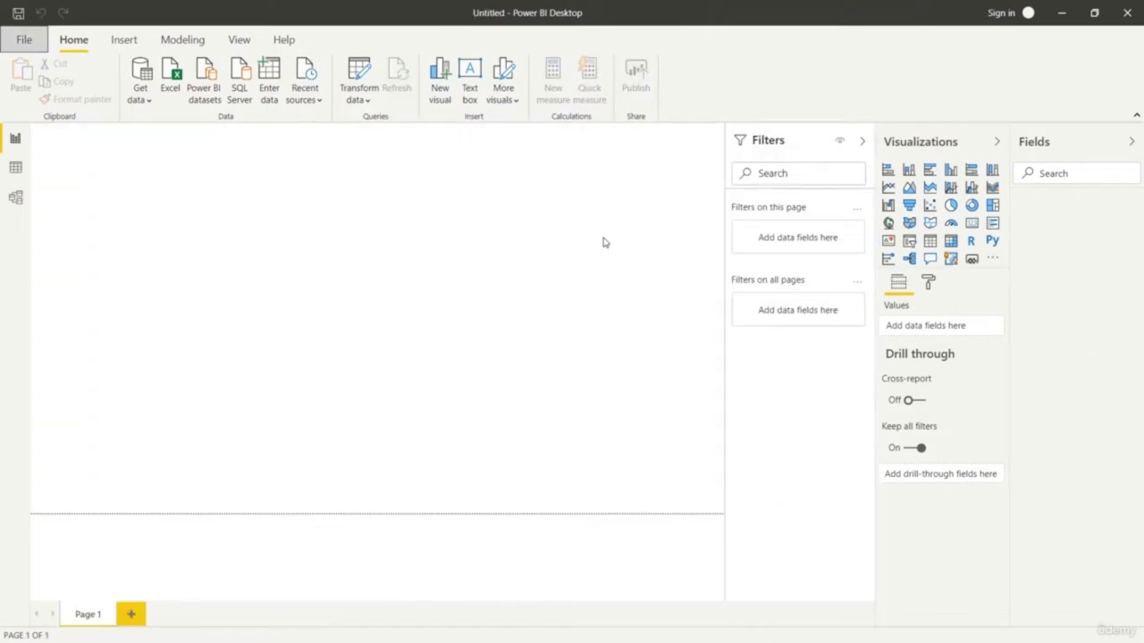
# Start importing the Excel workbook Grocery Price.xlsx into the blank report.
pyautogui.click(134, 101)
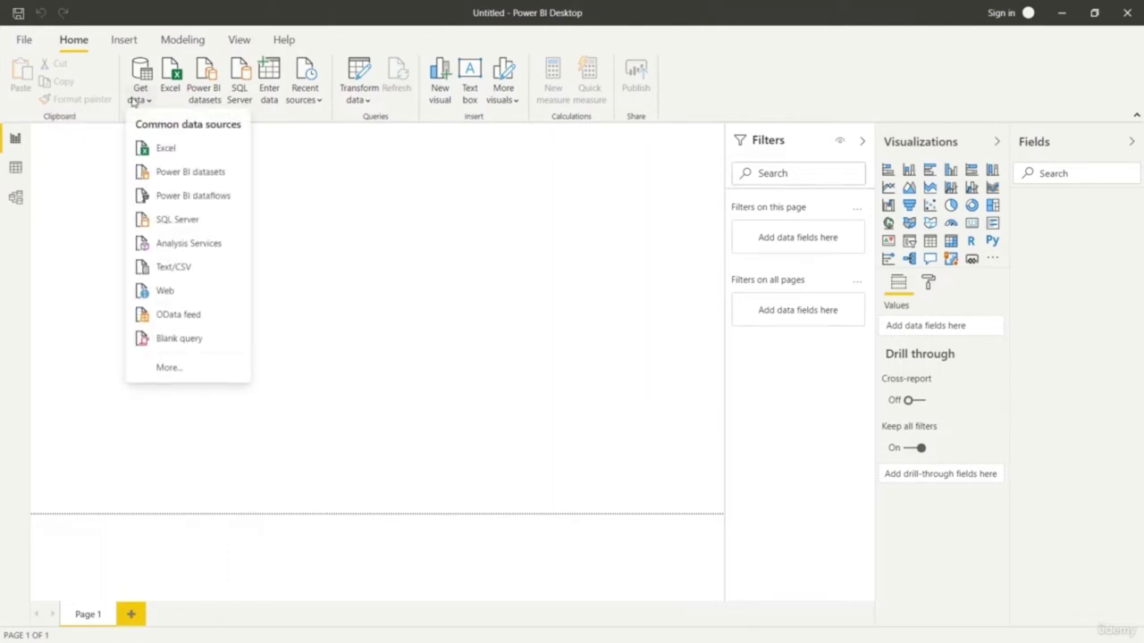
pyautogui.click(168, 148)
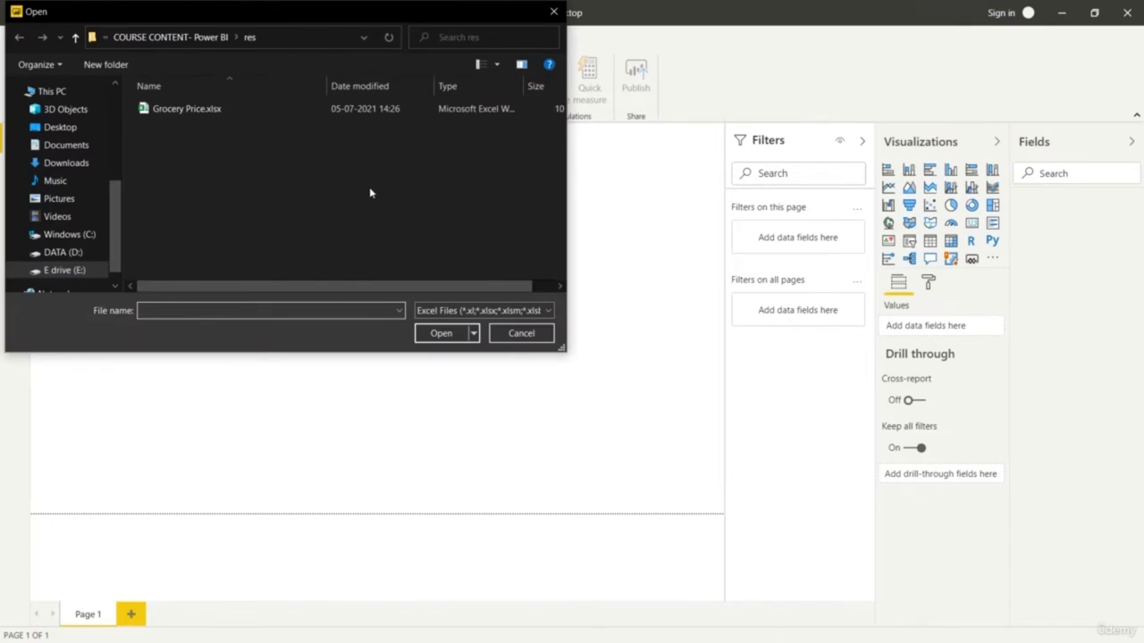
pyautogui.click(216, 109)
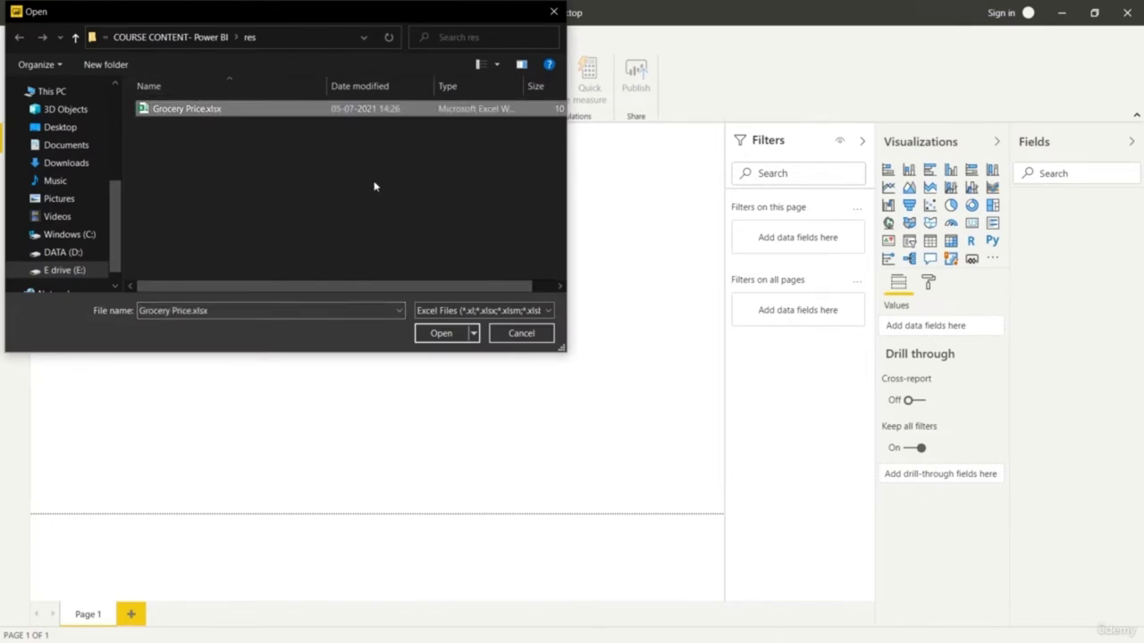
pyautogui.click(440, 334)
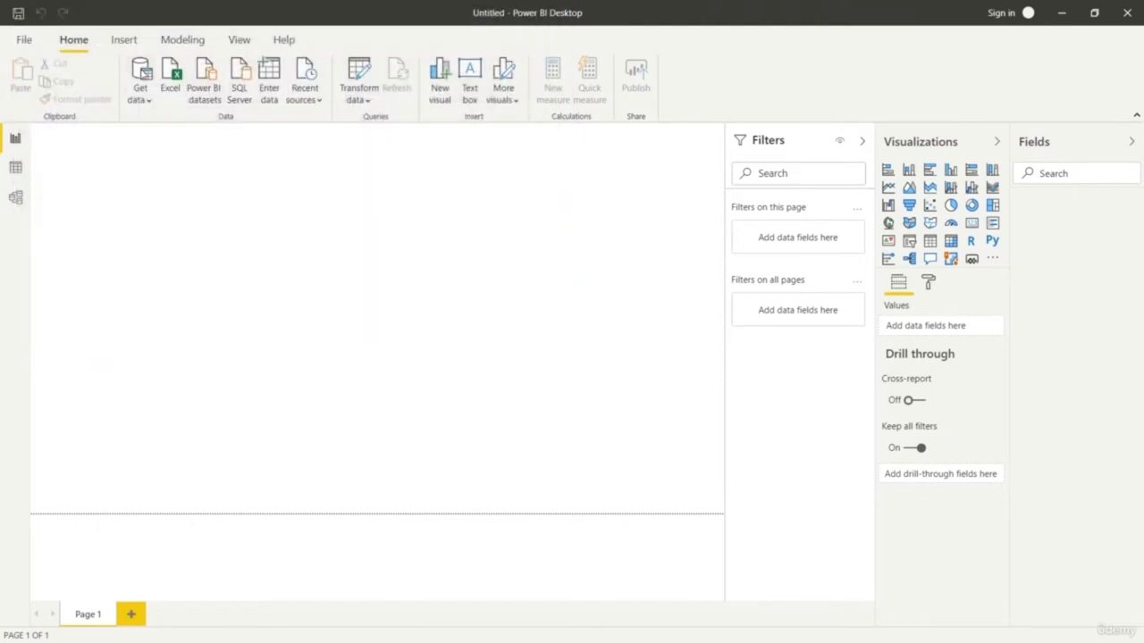
# Browse the complete list of data source connectors that Get Data offers.
pyautogui.click(142, 77)
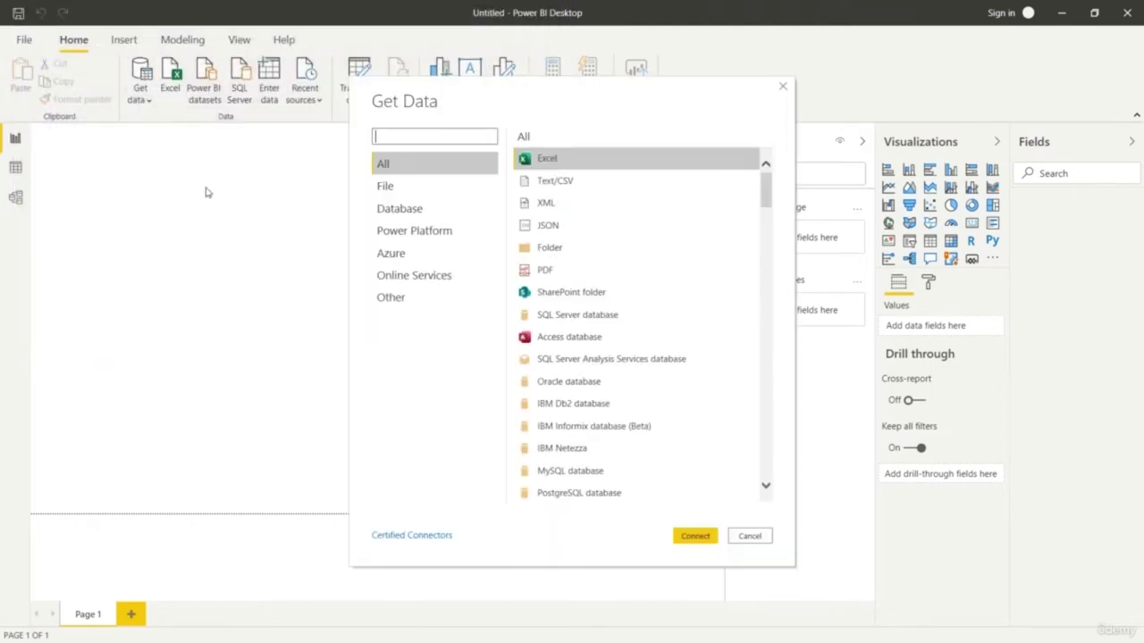
pyautogui.scroll(-5, 725, 319)
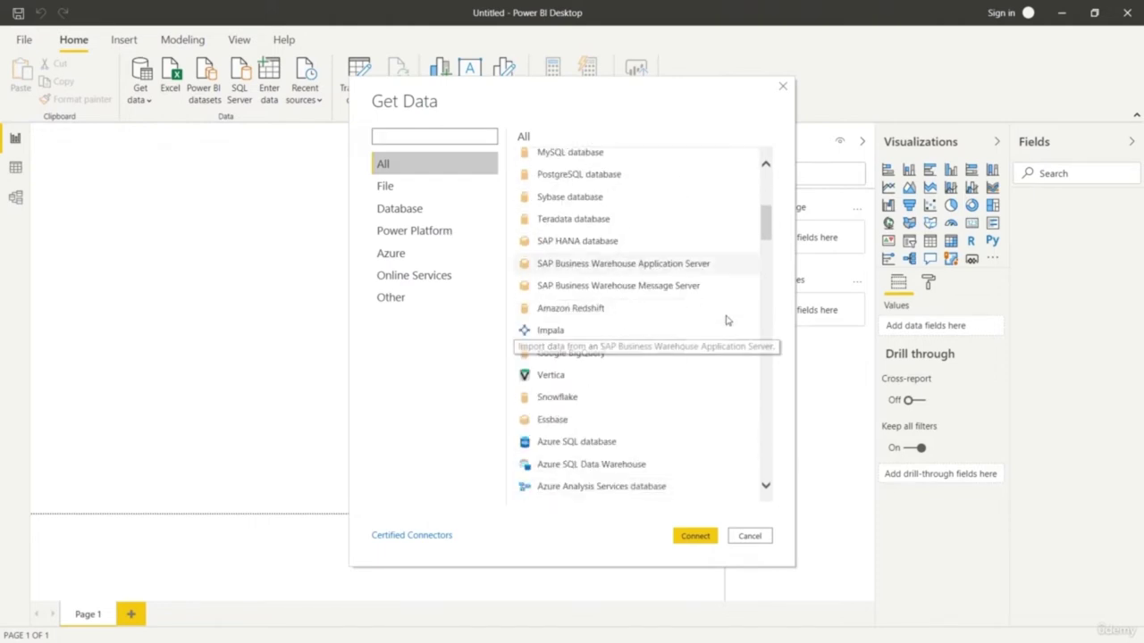
pyautogui.scroll(-5, 725, 318)
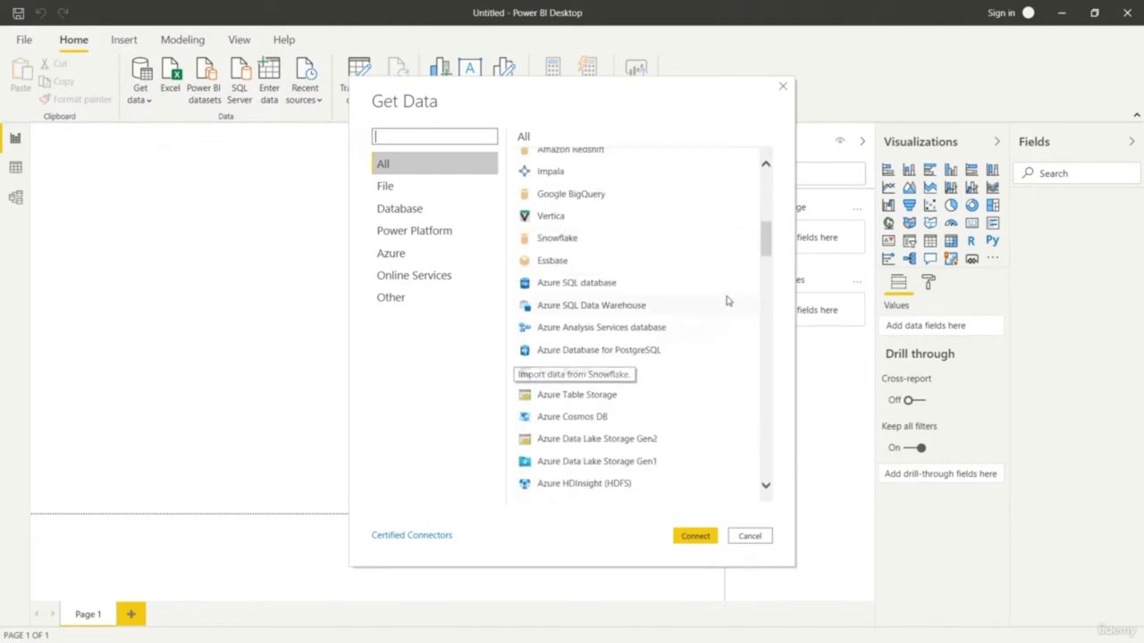
pyautogui.scroll(-10, 733, 320)
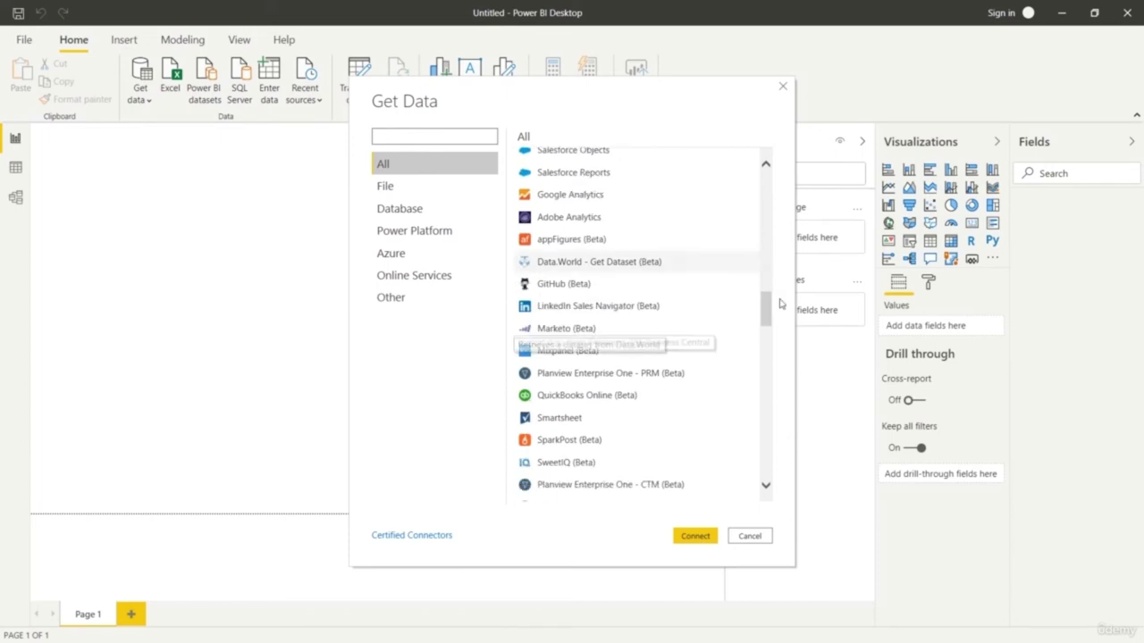
pyautogui.moveTo(767, 308); pyautogui.dragTo(755, 121)
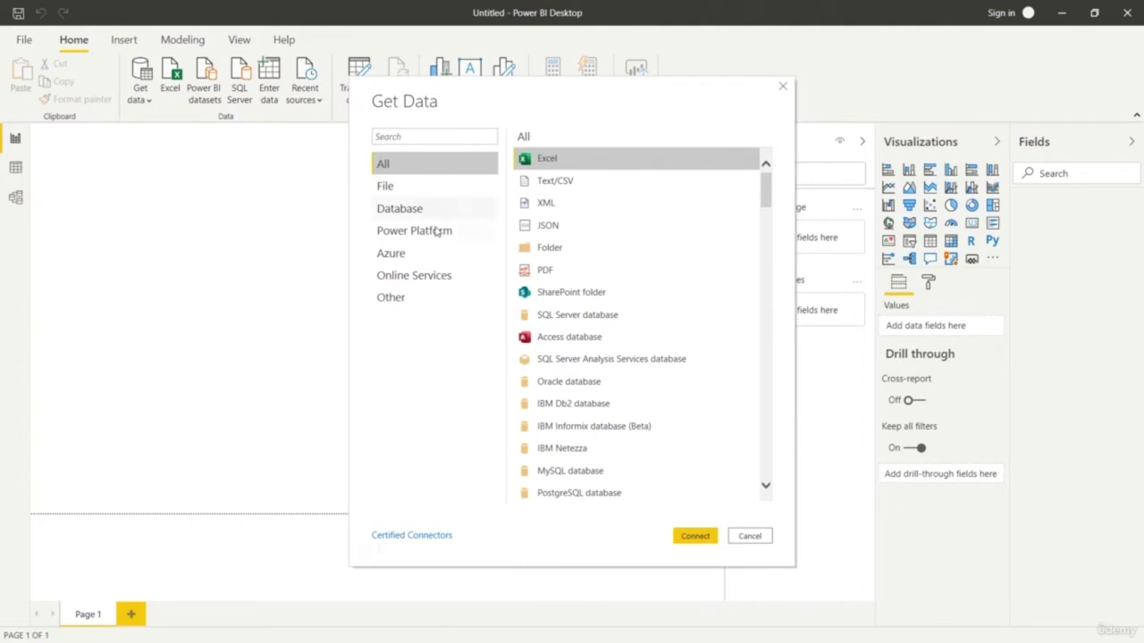
# Browse the Database and Azure connector categories, and return to the complete list of data sources.
pyautogui.click(437, 212)
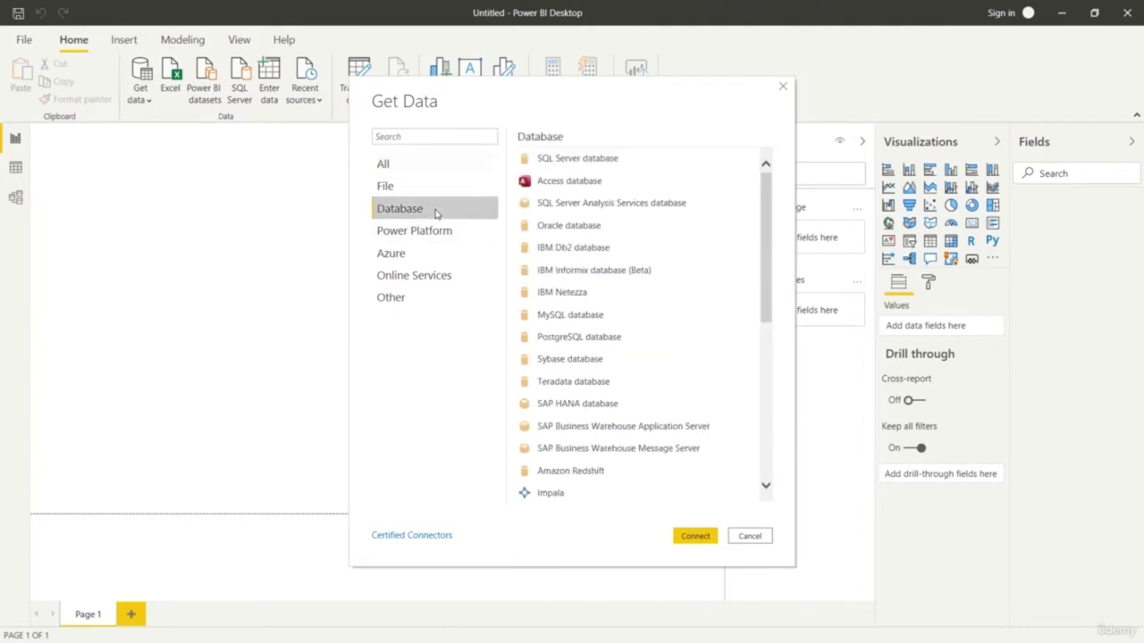
pyautogui.click(428, 257)
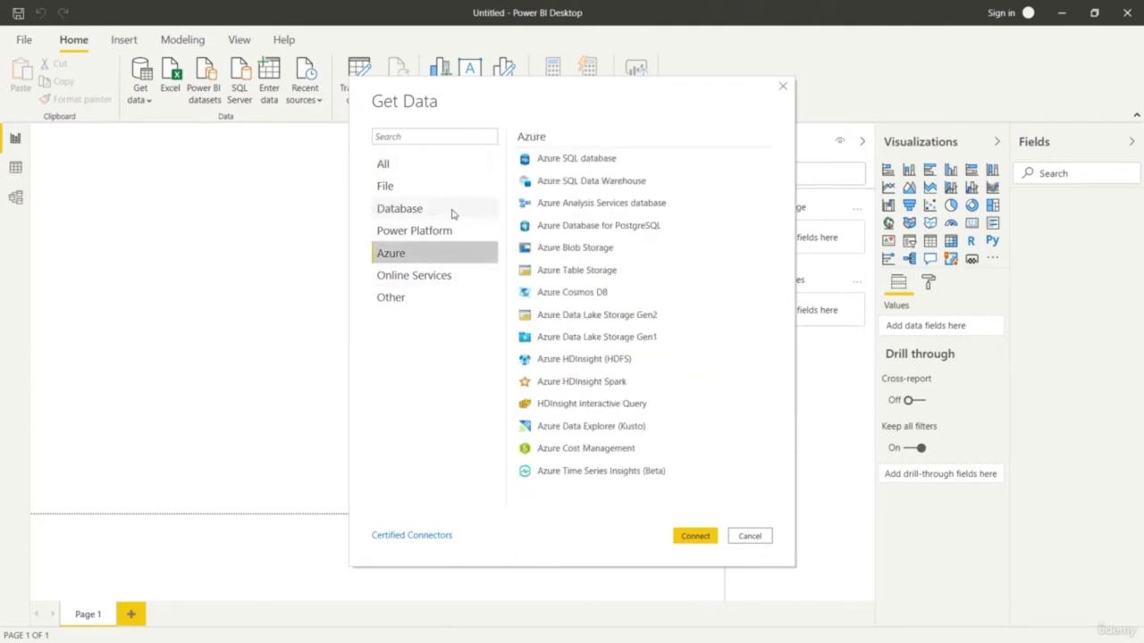
pyautogui.click(431, 166)
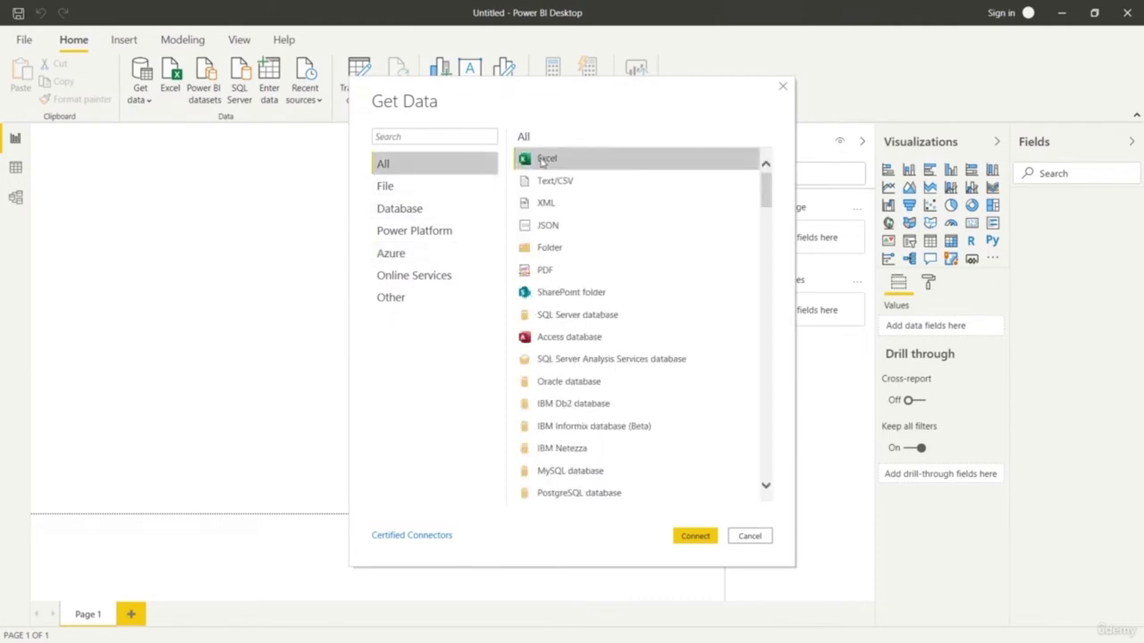
# Load Sheet1 of the Grocery Price.xlsx workbook into the report using the Excel connector.
pyautogui.click(703, 536)
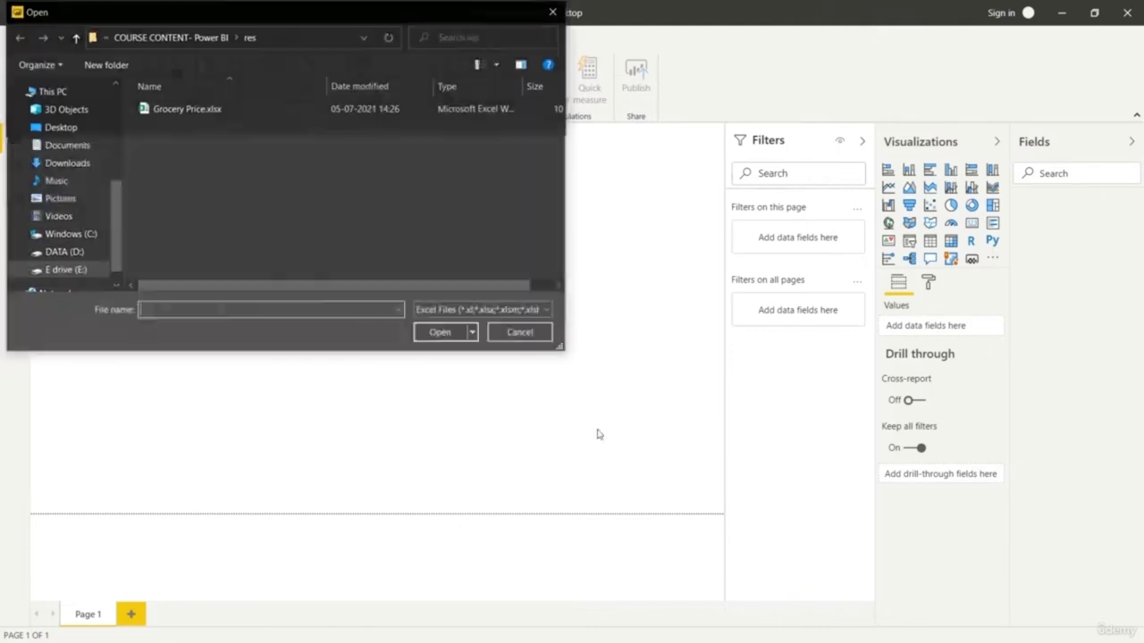
pyautogui.click(255, 112)
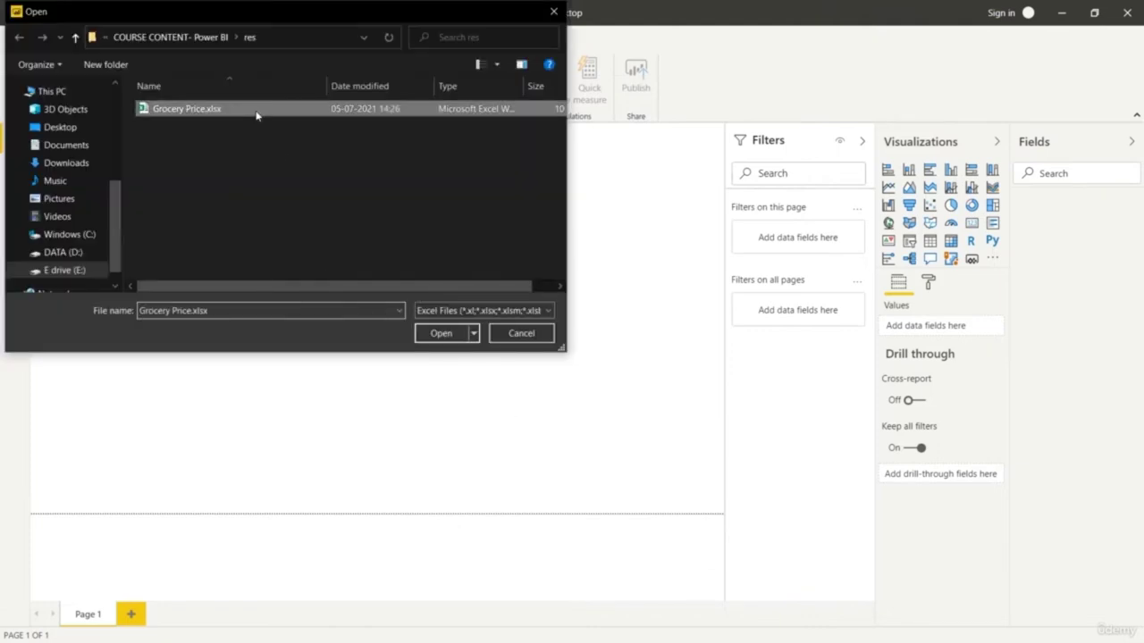
pyautogui.click(440, 333)
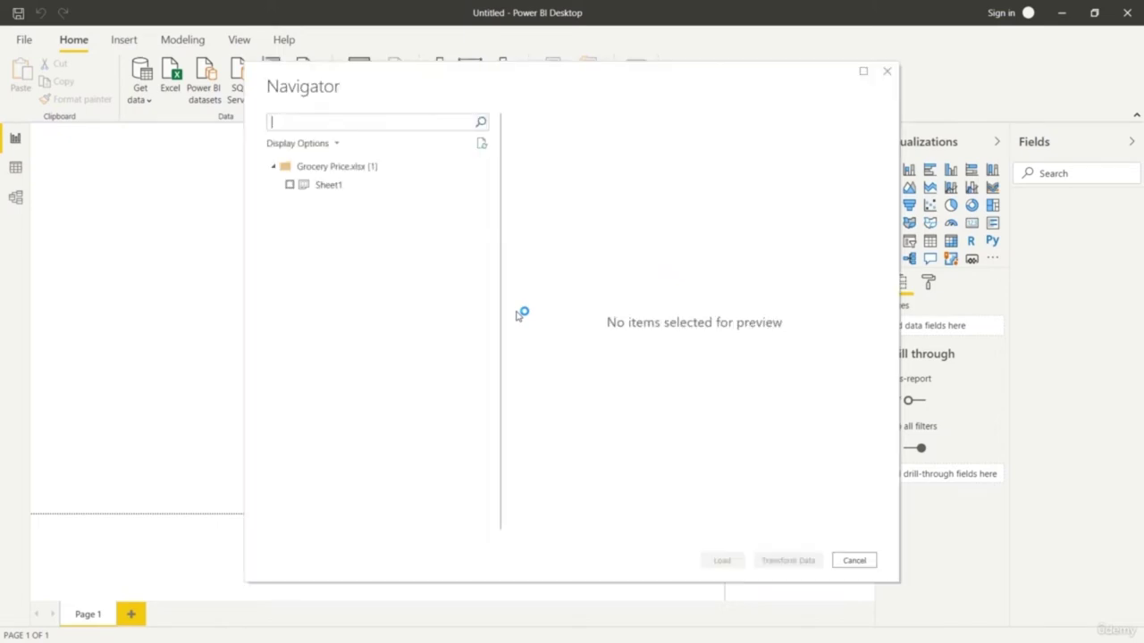
pyautogui.click(290, 186)
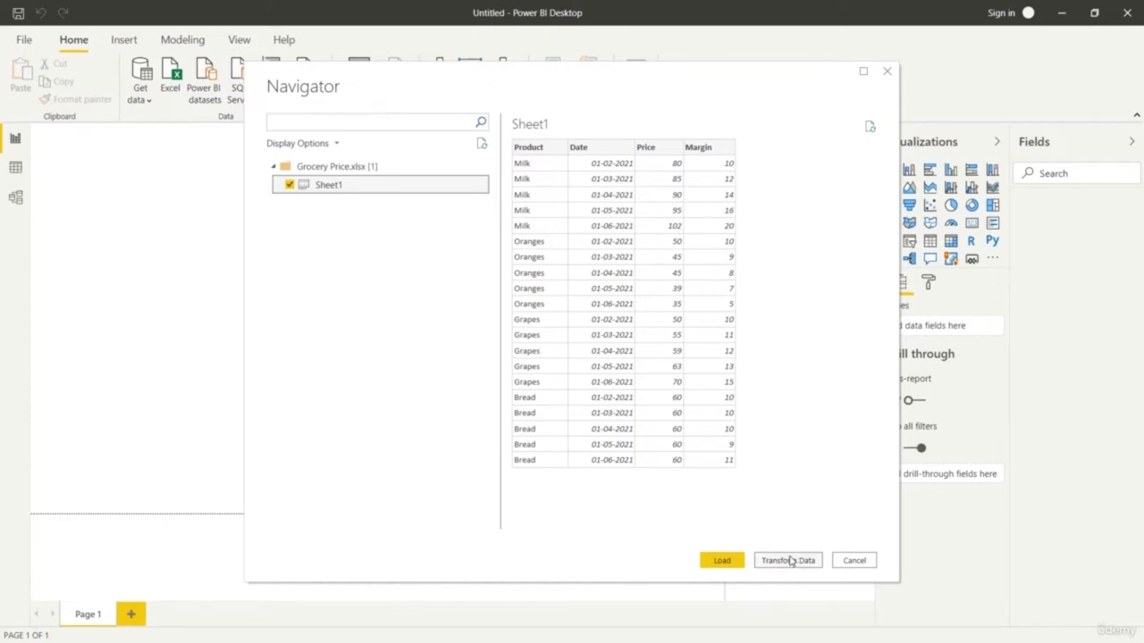
pyautogui.click(722, 563)
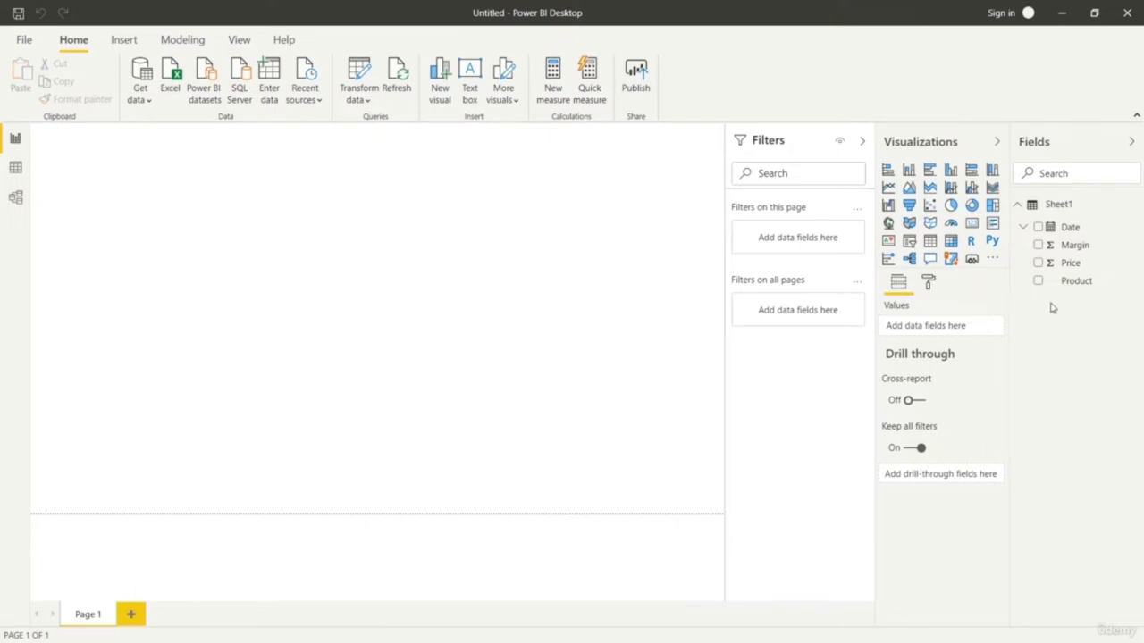
# Insert a ribbon chart covering the whole report page, with Price as its values.
pyautogui.click(992, 189)
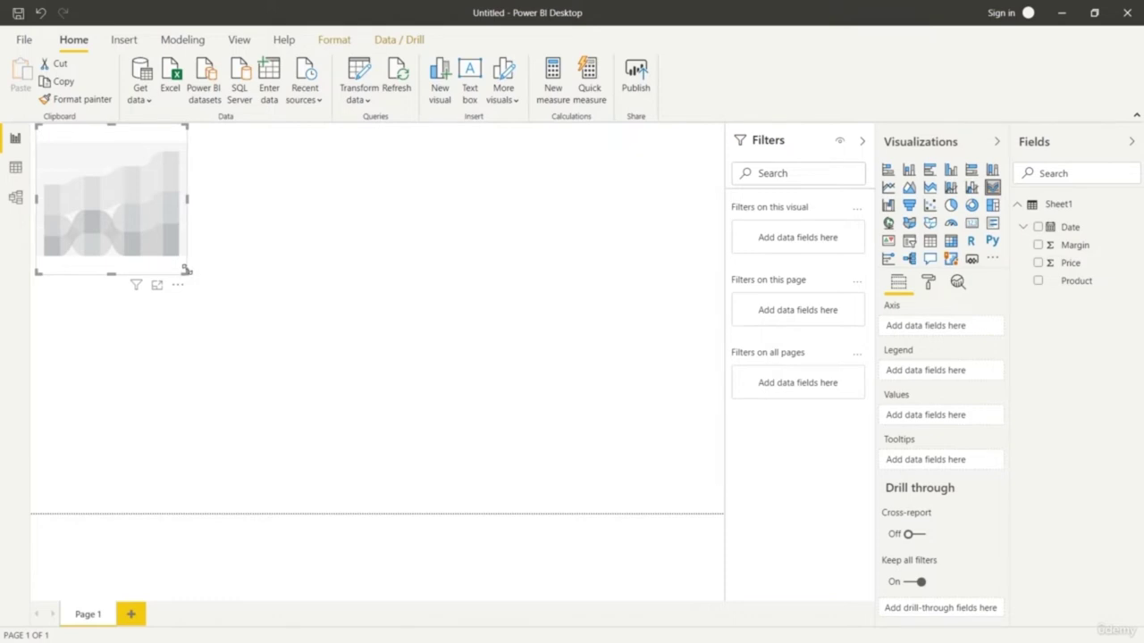
pyautogui.moveTo(187, 273); pyautogui.dragTo(724, 515)
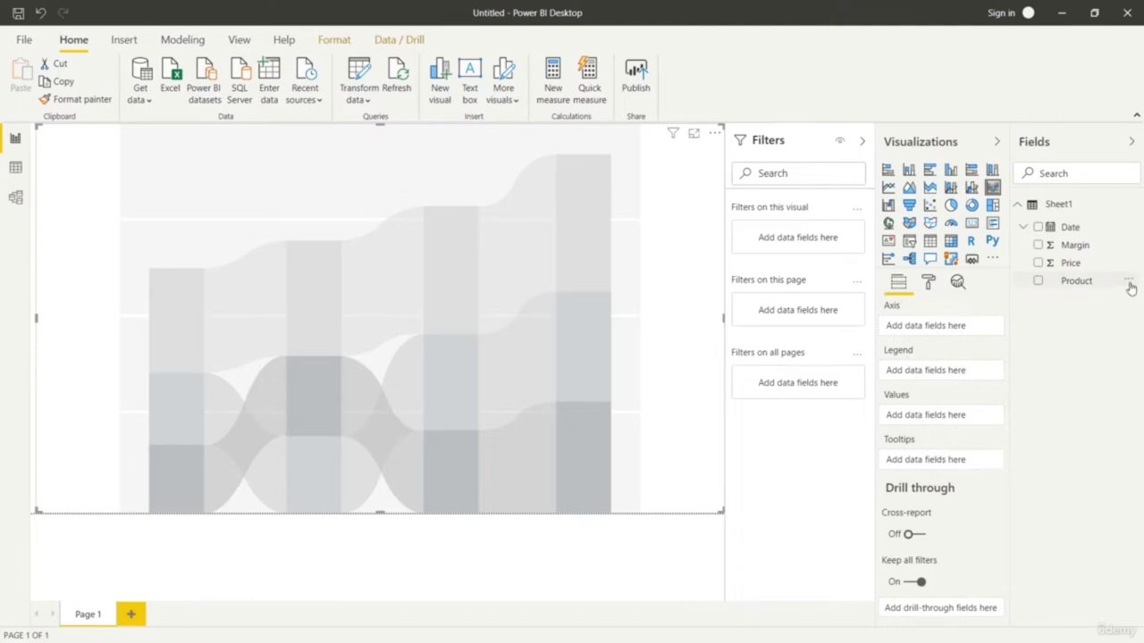
pyautogui.moveTo(1096, 268); pyautogui.dragTo(968, 422)
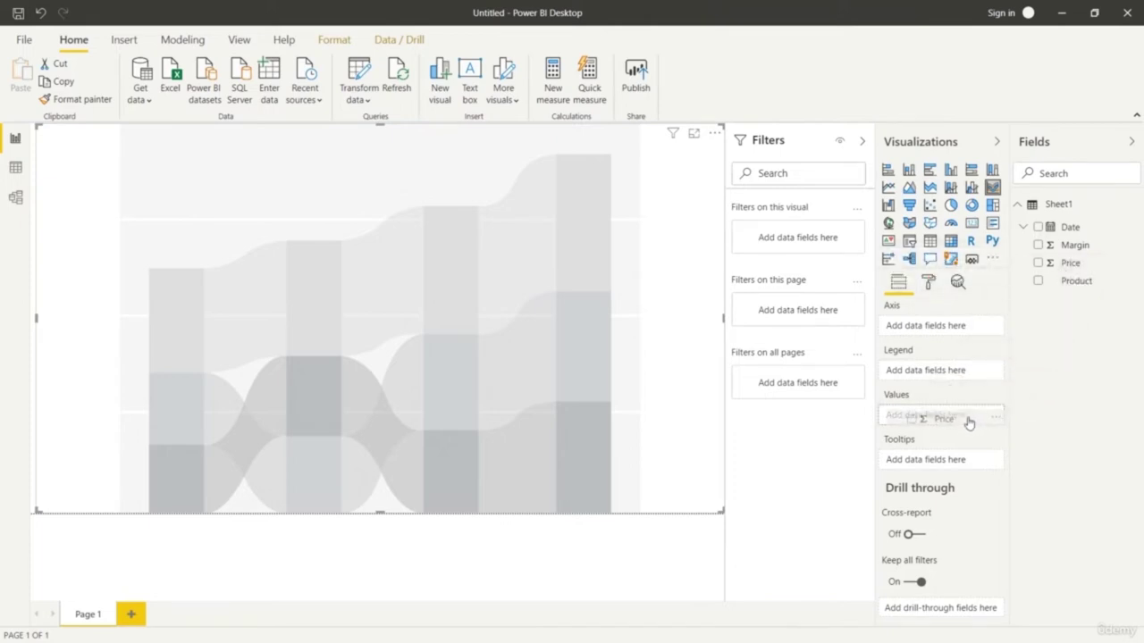
pyautogui.moveTo(969, 421); pyautogui.dragTo(967, 418)
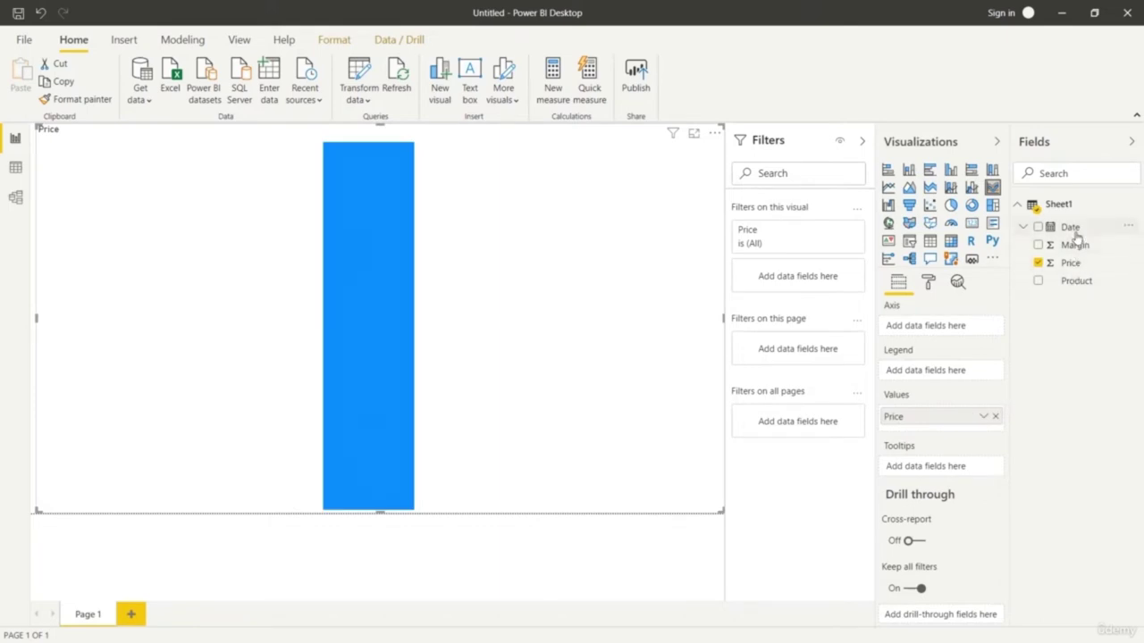
# Assign Date, not Margin, to the ribbon chart's axis and Product to its legend.
pyautogui.moveTo(1075, 242); pyautogui.dragTo(943, 330)
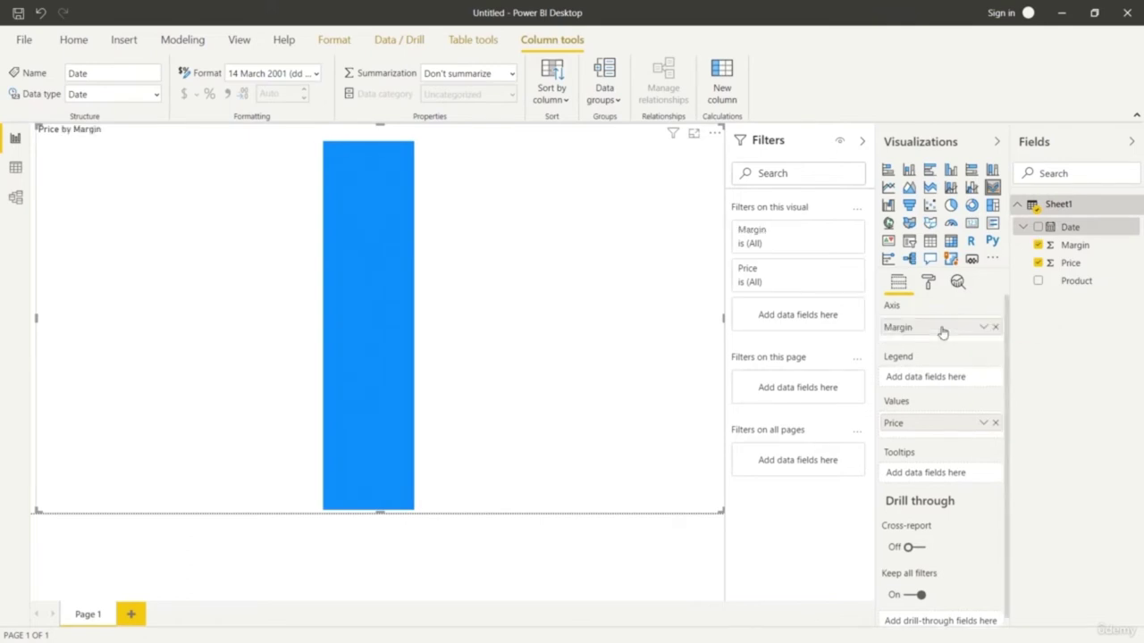
pyautogui.click(993, 328)
pyautogui.moveTo(1051, 229); pyautogui.dragTo(965, 333)
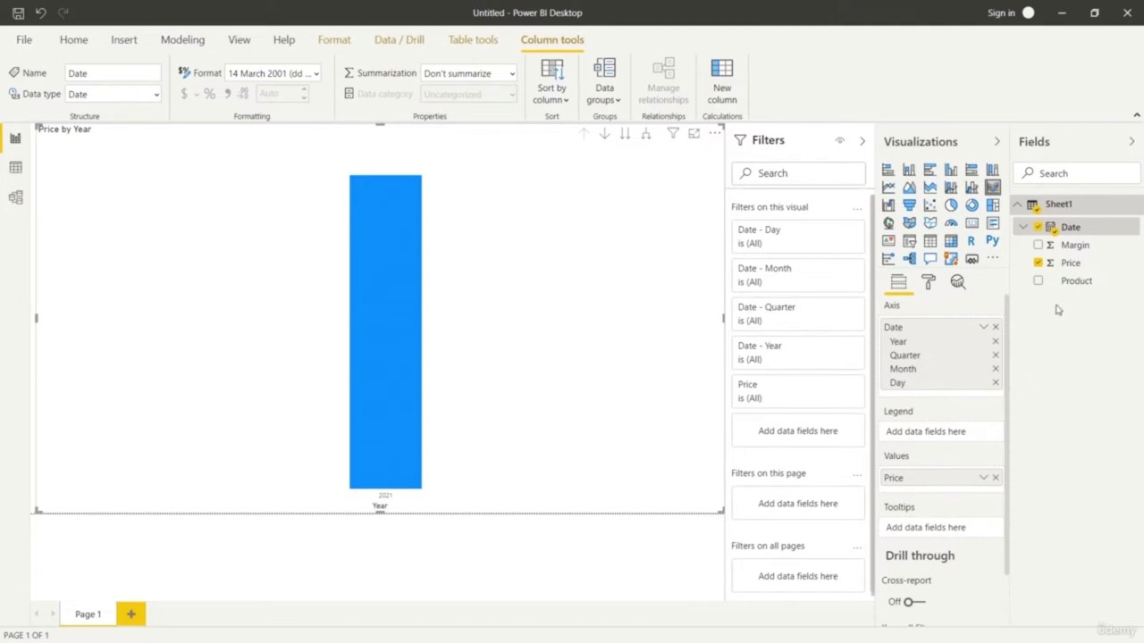
pyautogui.moveTo(1085, 281); pyautogui.dragTo(953, 439)
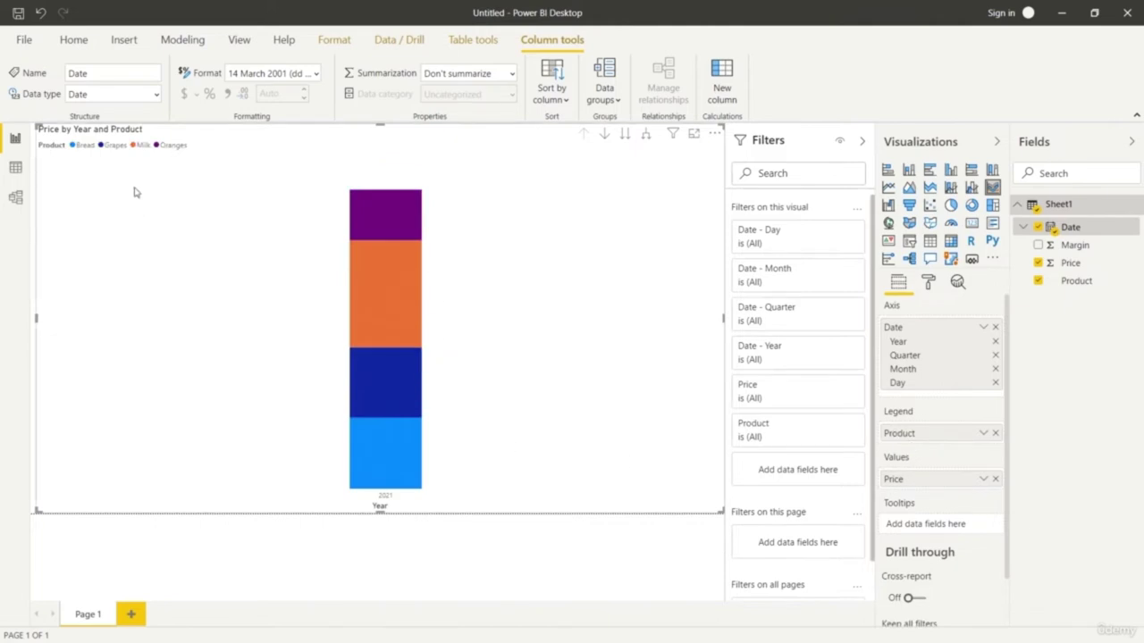
# Reduce the ribbon chart's Date axis hierarchy to Month only and turn on the data labels.
pyautogui.click(996, 342)
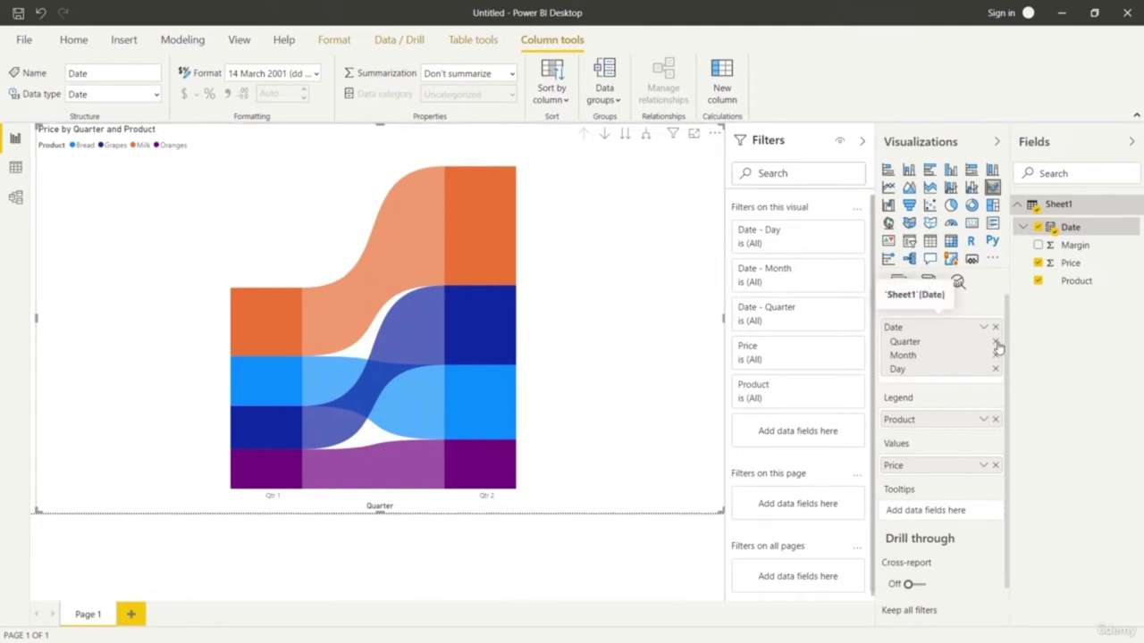
pyautogui.click(995, 342)
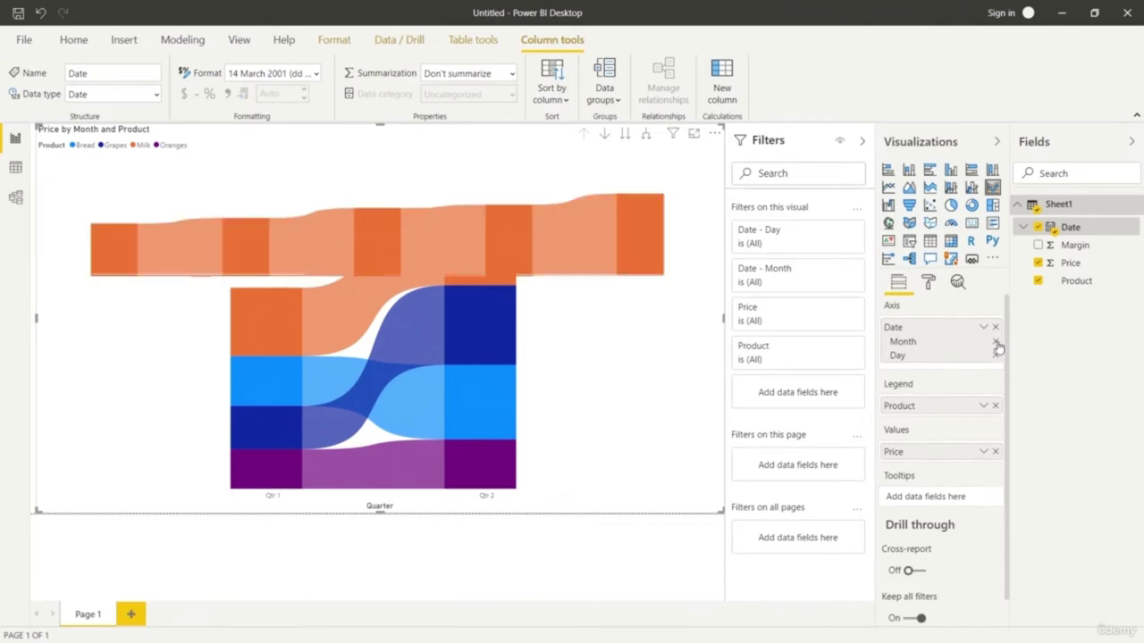
pyautogui.click(995, 356)
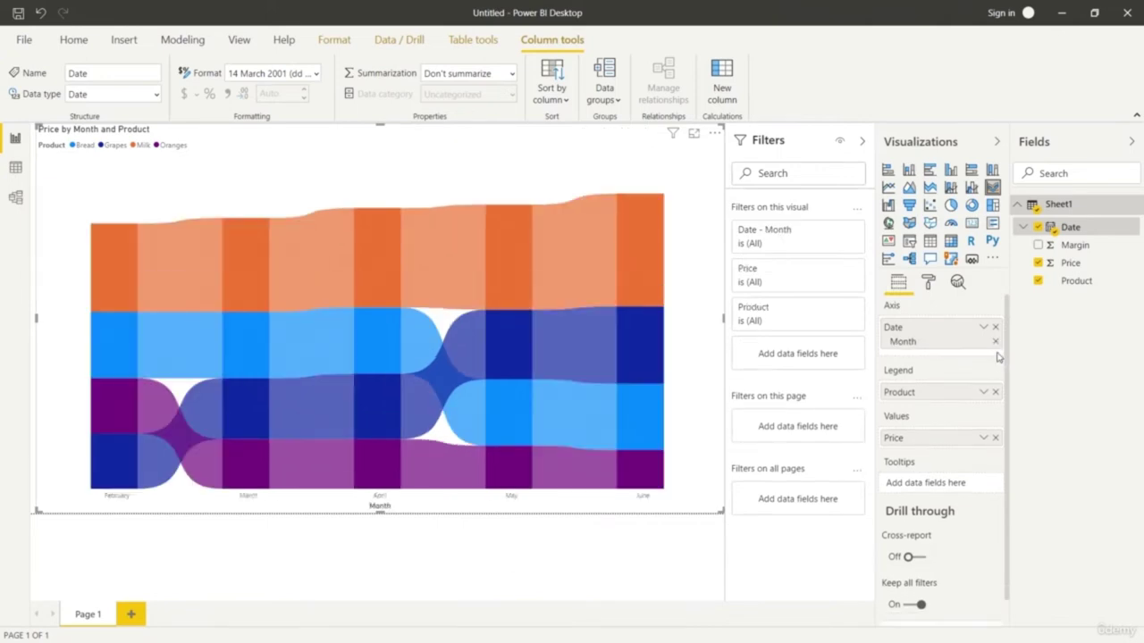
pyautogui.click(929, 284)
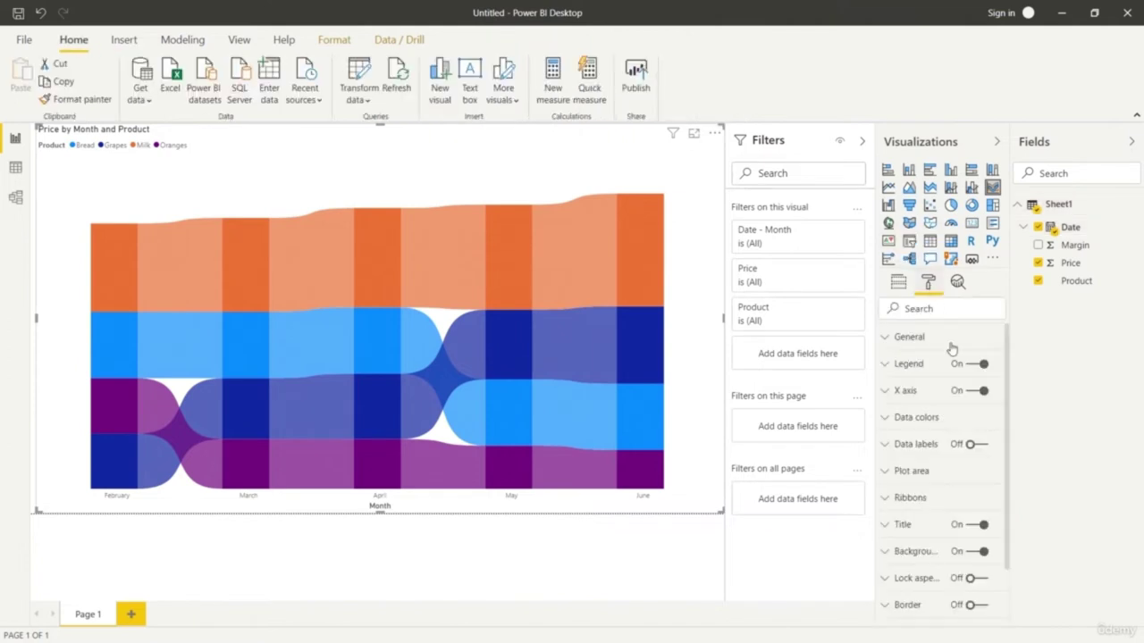
pyautogui.click(981, 446)
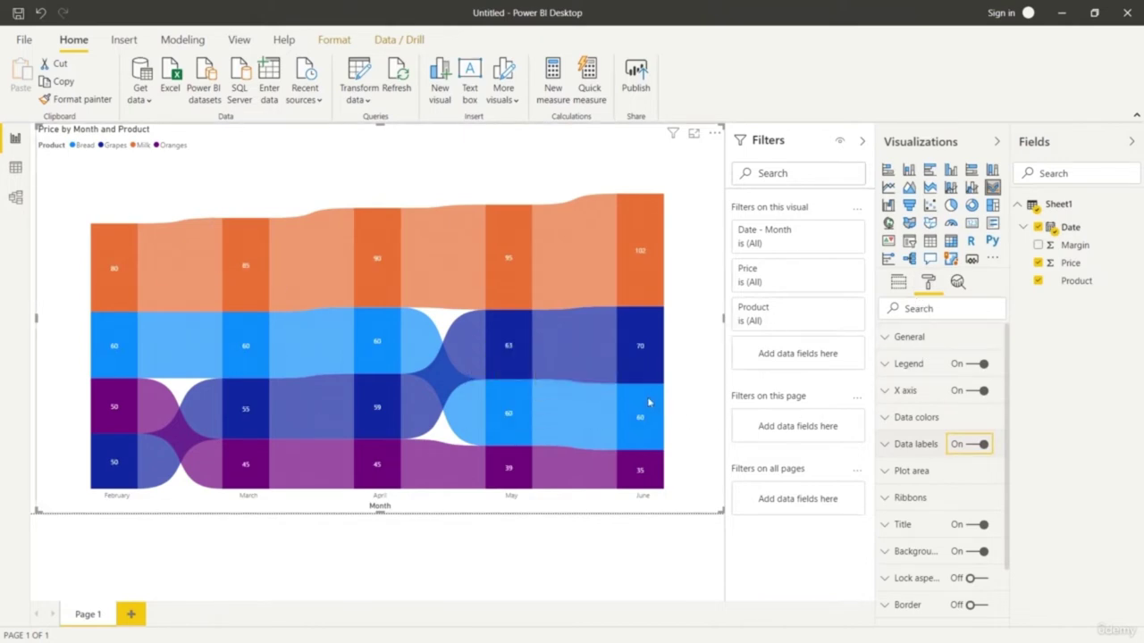
# Set the text size of the ribbon chart's title to 44 pt.
pyautogui.scroll(-1, 988, 523)
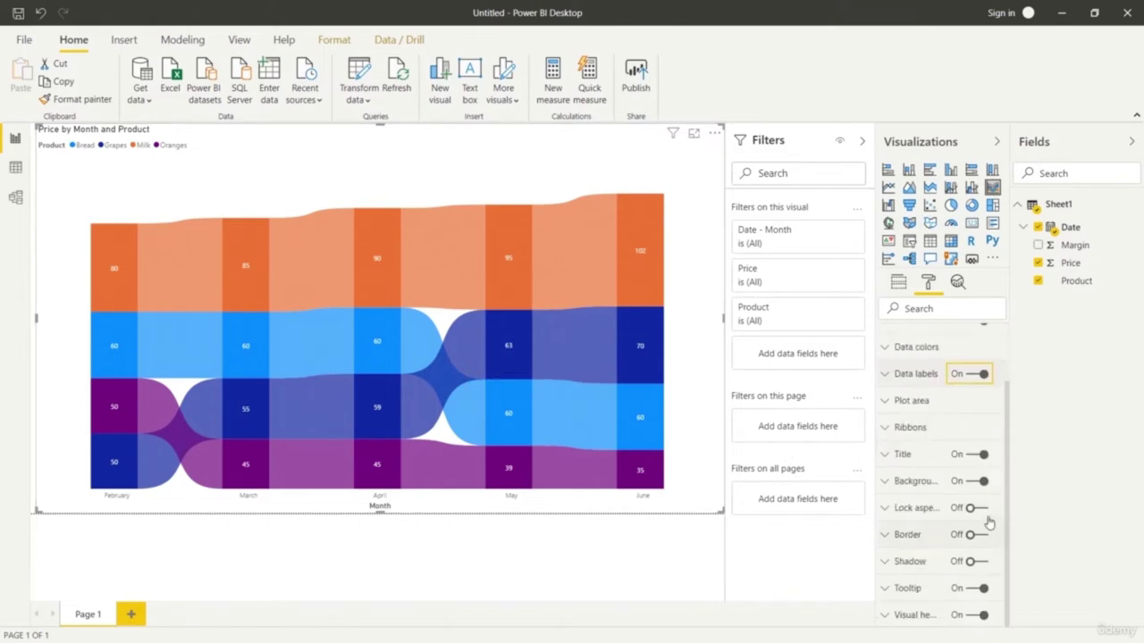
pyautogui.click(883, 455)
pyautogui.scroll(-1, 969, 522)
pyautogui.scroll(-2, 969, 522)
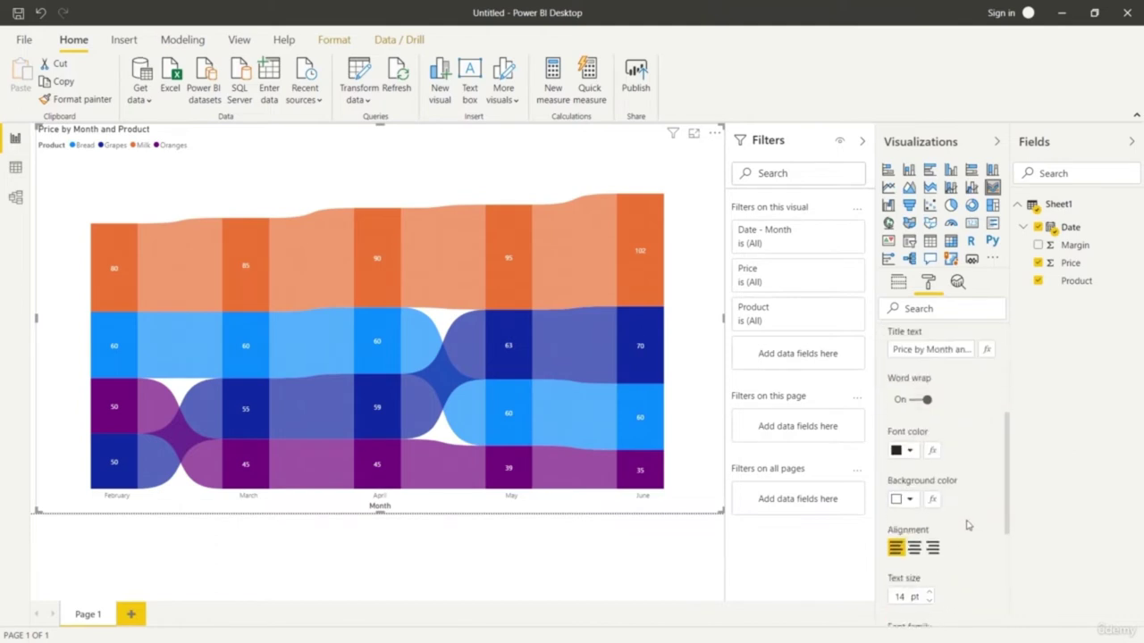
pyautogui.click(929, 519)
pyautogui.click(929, 518)
pyautogui.click(929, 518)
pyautogui.click(929, 518)
pyautogui.click(929, 518)
pyautogui.click(930, 519)
pyautogui.click(930, 518)
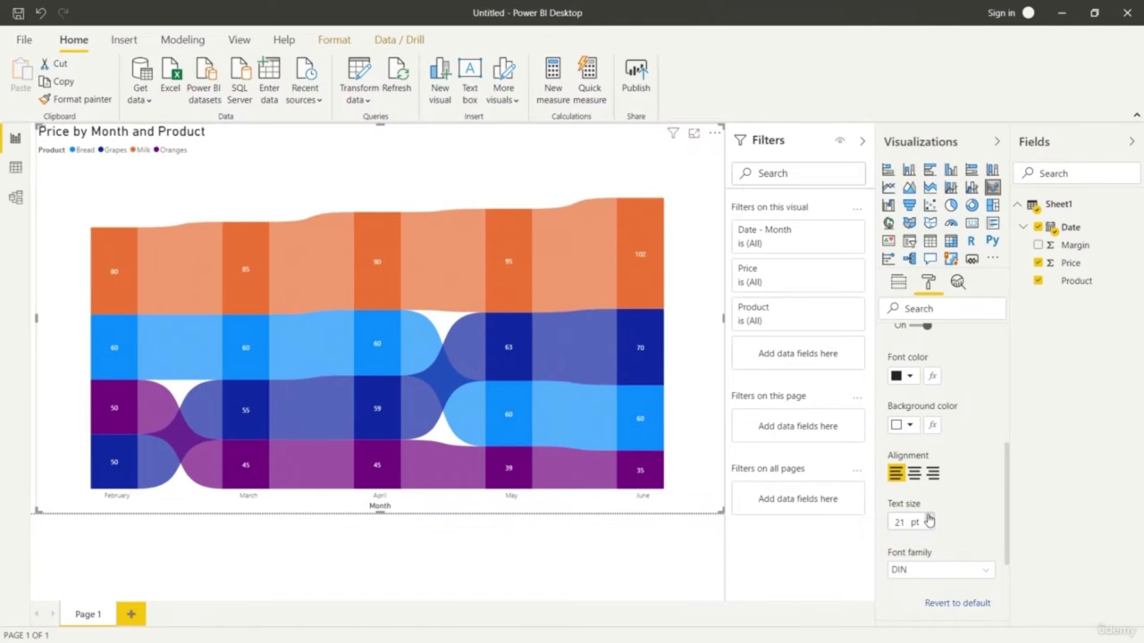
pyautogui.click(930, 518)
pyautogui.click(929, 518)
pyautogui.click(929, 518)
pyautogui.click(929, 518)
pyautogui.click(929, 518)
pyautogui.click(929, 518)
pyautogui.click(929, 518)
pyautogui.click(929, 518)
pyautogui.click(929, 519)
pyautogui.click(930, 519)
pyautogui.click(929, 518)
pyautogui.click(929, 518)
pyautogui.click(930, 518)
pyautogui.click(929, 519)
pyautogui.click(930, 518)
pyautogui.click(929, 519)
pyautogui.click(930, 518)
pyautogui.click(930, 518)
pyautogui.click(930, 518)
pyautogui.click(930, 518)
pyautogui.click(929, 519)
pyautogui.click(929, 519)
pyautogui.click(929, 518)
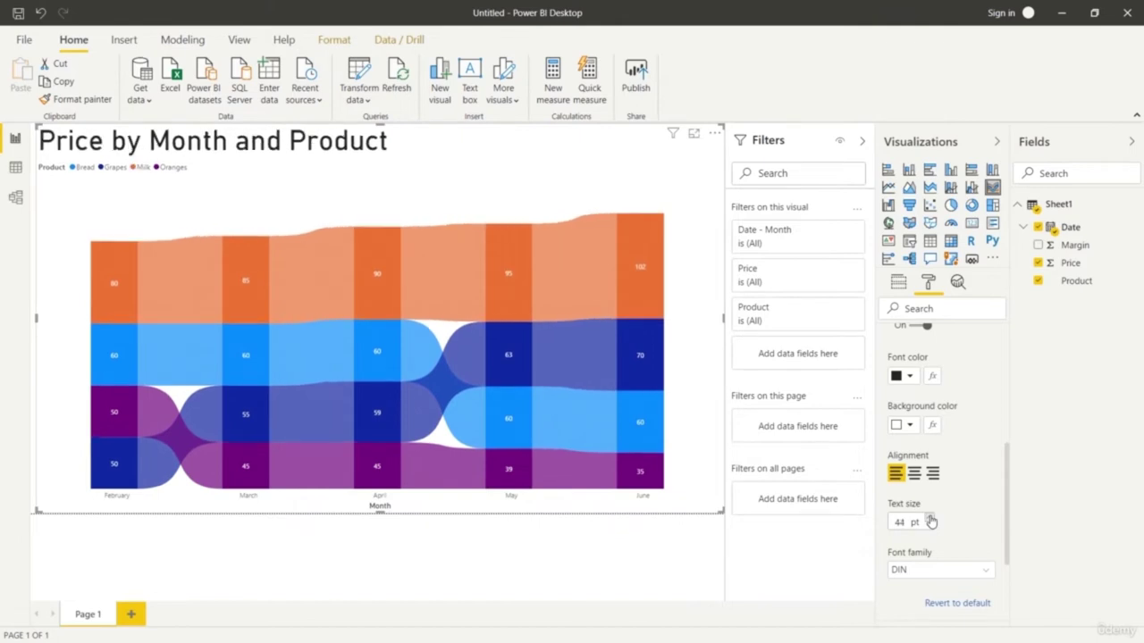
# Change the ribbon chart's title text to "Product Price by Month".
pyautogui.scroll(5, 958, 520)
pyautogui.click(963, 498)
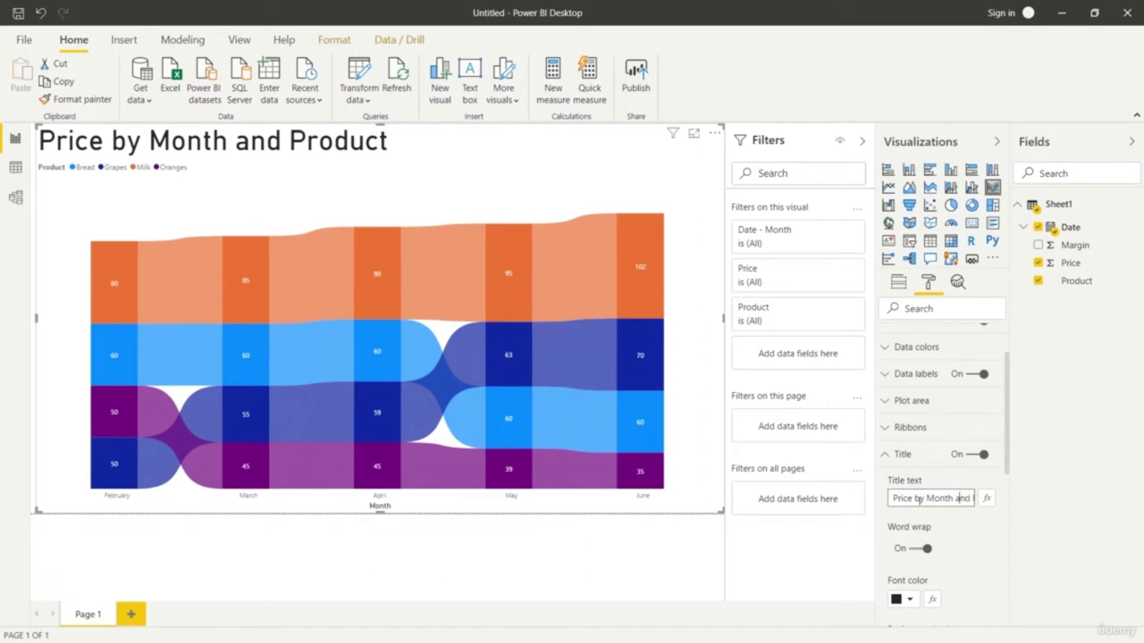
pyautogui.click(893, 498)
pyautogui.write('Product')
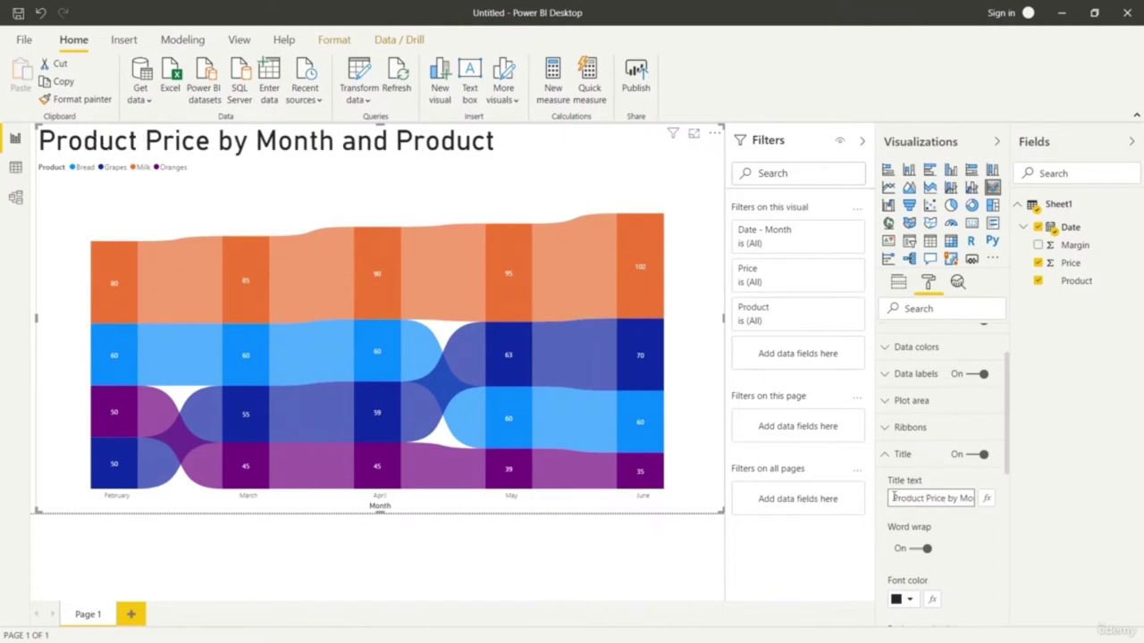
pyautogui.press('Right')
pyautogui.press('Right')
pyautogui.press('Right')
pyautogui.press('Right')
pyautogui.press('Right')
pyautogui.press('Right')
pyautogui.press('Right')
pyautogui.press('Right')
pyautogui.press('Right')
pyautogui.press('Right')
pyautogui.press('Right')
pyautogui.press('Right')
pyautogui.press('Right')
pyautogui.press('Right')
pyautogui.press('Right')
pyautogui.press('Right')
pyautogui.press('Right')
pyautogui.press('Right')
pyautogui.press('Right')
pyautogui.press('Right')
pyautogui.press('BackSpace')
pyautogui.press('BackSpace')
pyautogui.press('BackSpace')
pyautogui.press('BackSpace')
pyautogui.press('BackSpace')
pyautogui.press('BackSpace')
pyautogui.press('BackSpace')
pyautogui.press('BackSpace')
pyautogui.press('BackSpace')
pyautogui.press('BackSpace')
pyautogui.press('BackSpace')
pyautogui.press('BackSpace')
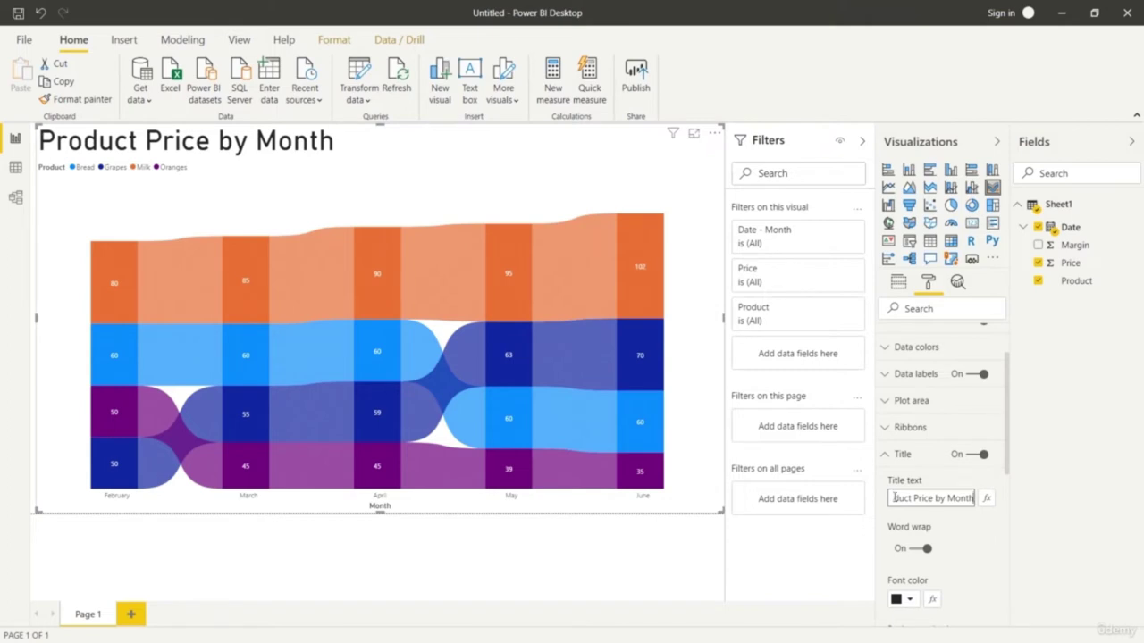
pyautogui.click(884, 455)
# Set the spacing between the chart's ribbons to 6.
pyautogui.click(884, 429)
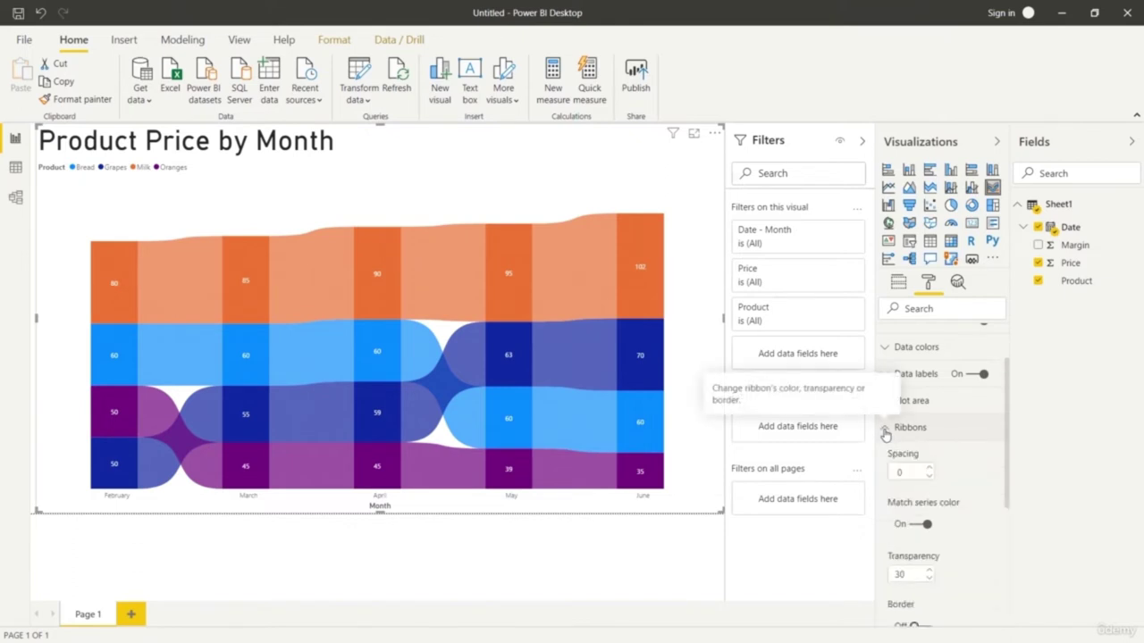
pyautogui.click(885, 429)
pyautogui.click(886, 429)
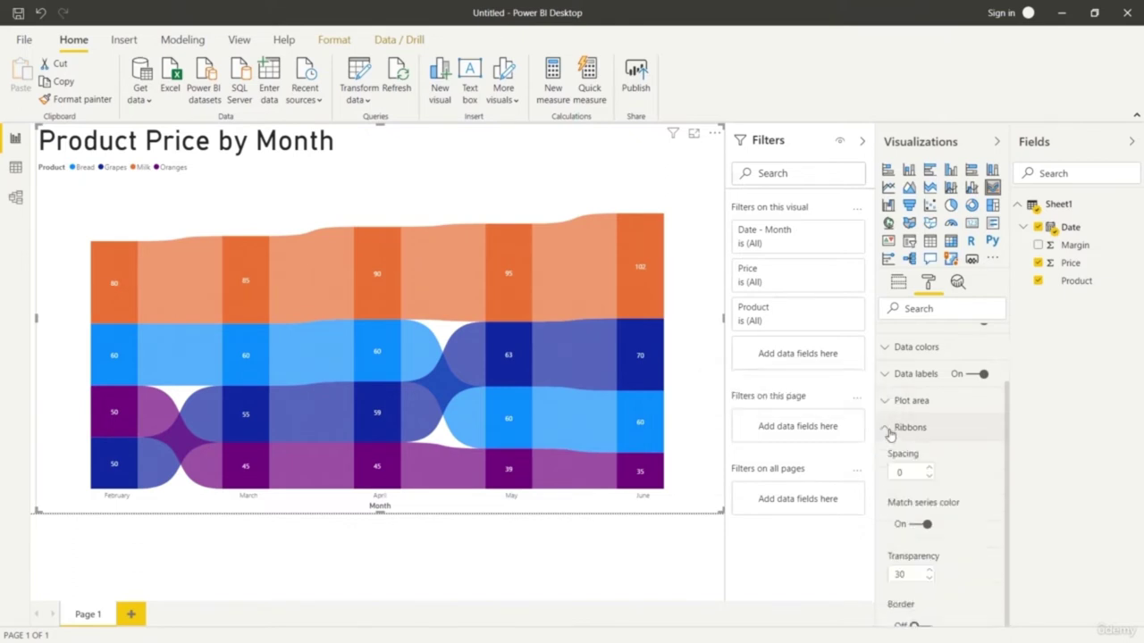
pyautogui.click(929, 470)
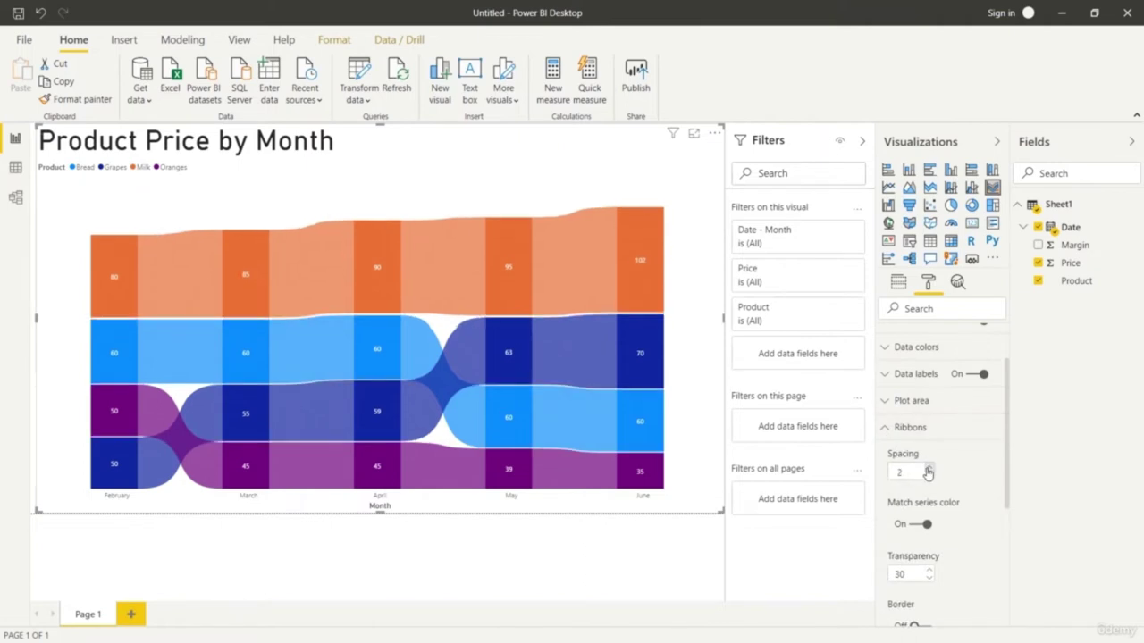
pyautogui.click(929, 470)
pyautogui.click(929, 470)
pyautogui.click(928, 470)
pyautogui.click(929, 470)
pyautogui.click(928, 470)
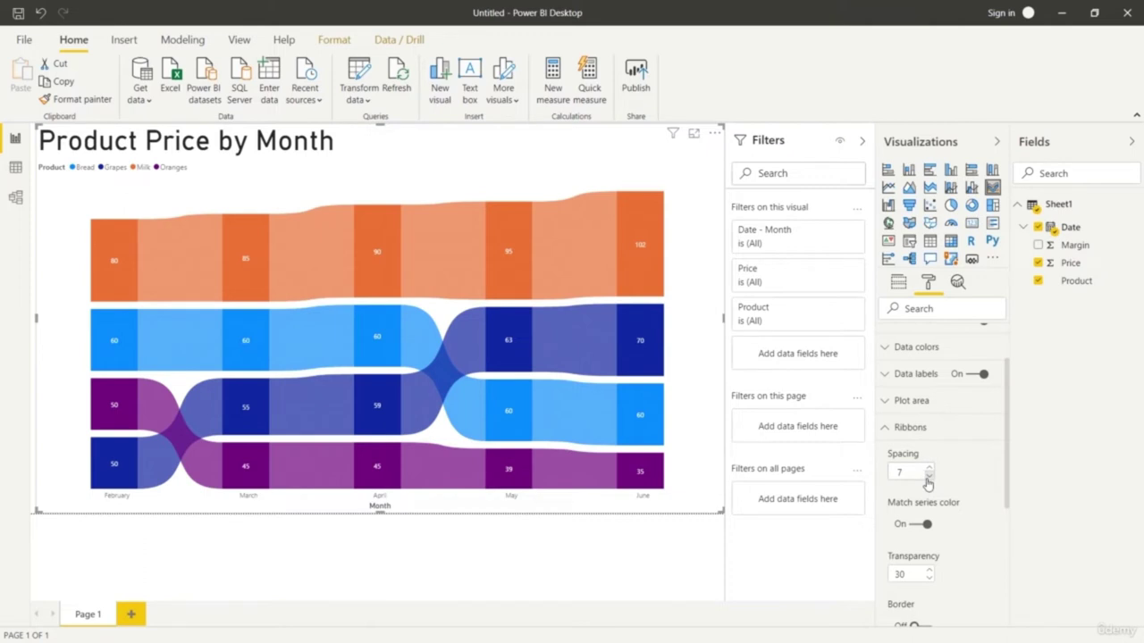
pyautogui.click(928, 477)
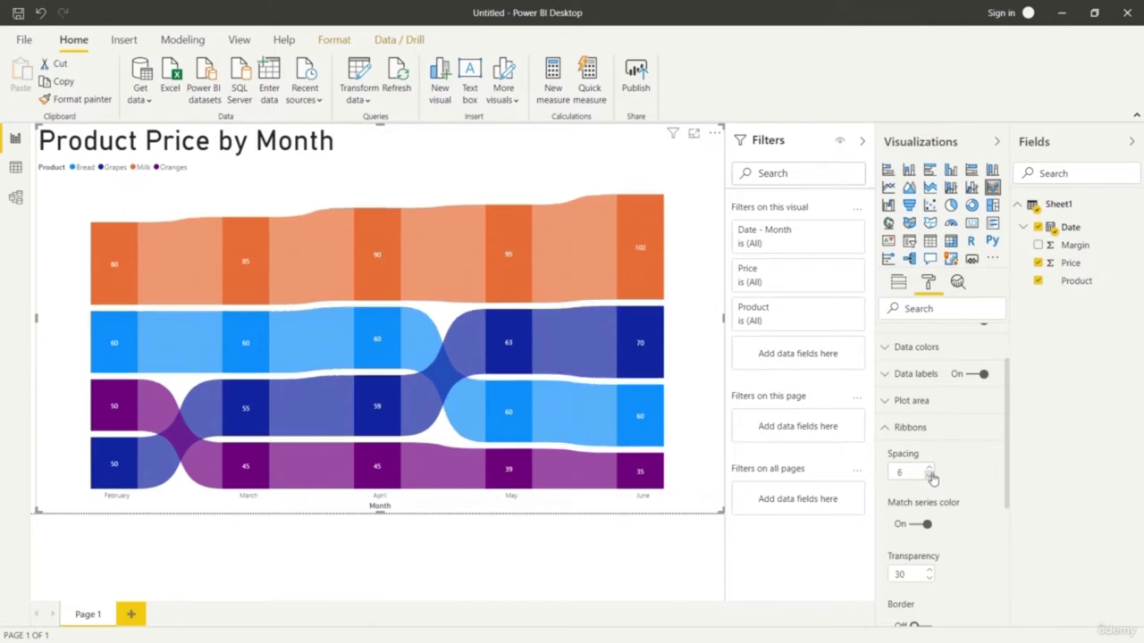
# Set the ribbons' transparency to 36 and turn on their border.
pyautogui.scroll(-5, 976, 514)
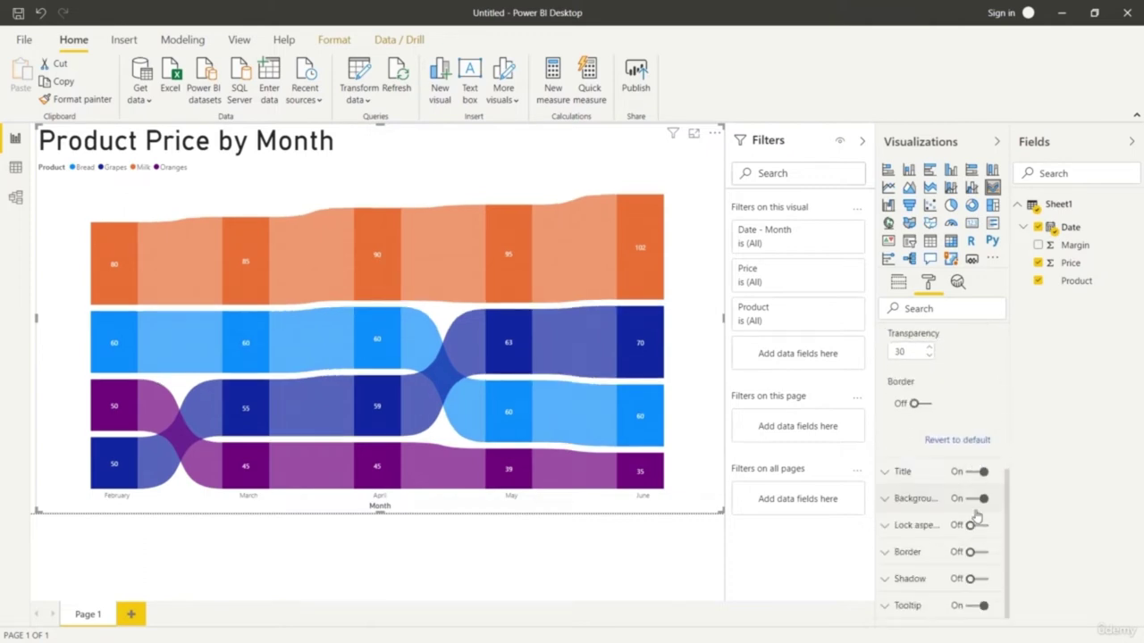
pyautogui.click(928, 348)
pyautogui.click(928, 349)
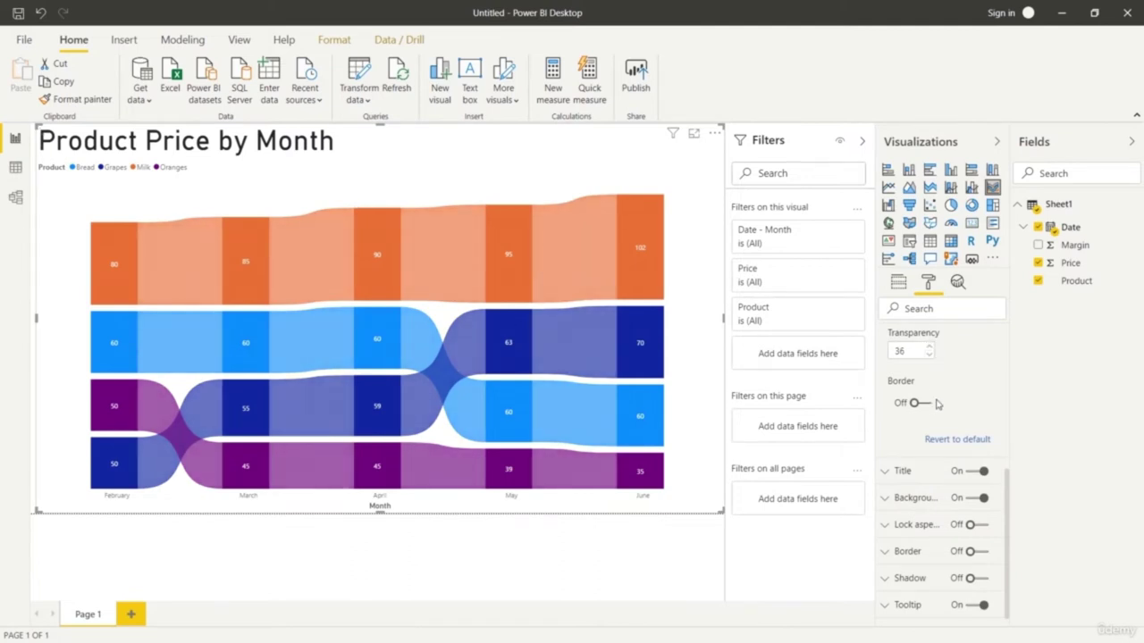
pyautogui.click(920, 403)
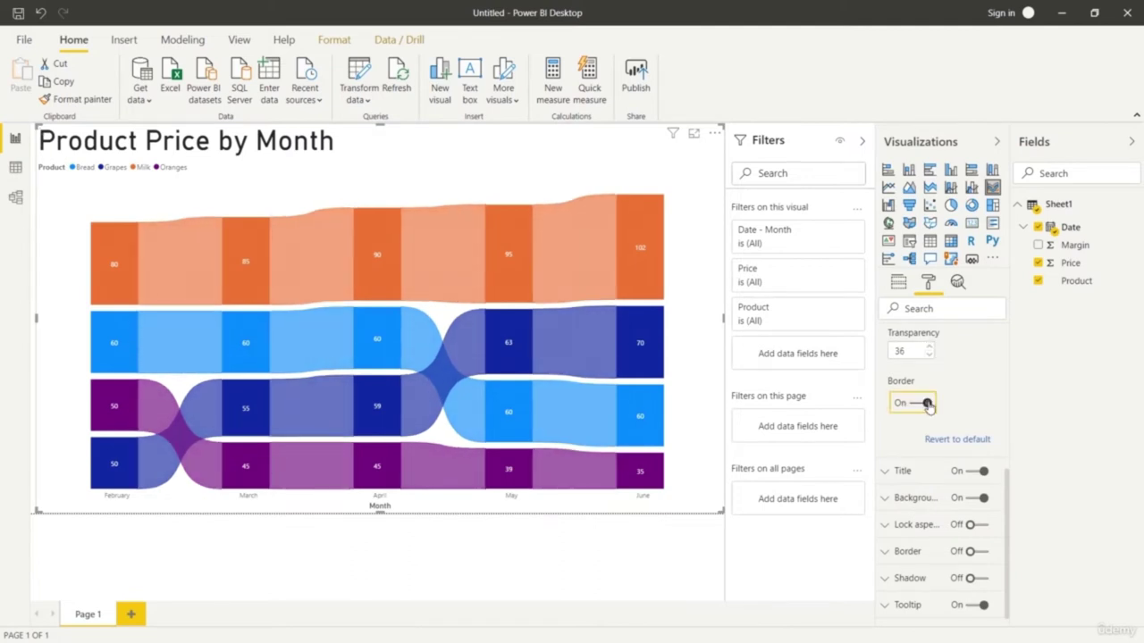
# Turn off the border of the chart's ribbons and close the ribbon settings.
pyautogui.click(921, 403)
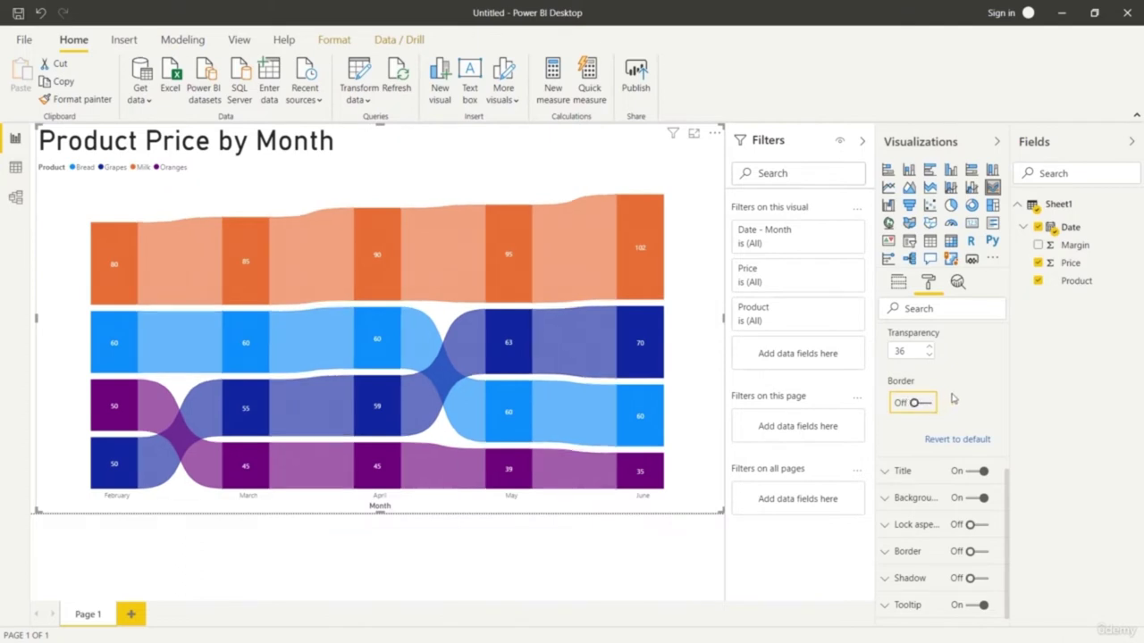
pyautogui.scroll(3, 930, 406)
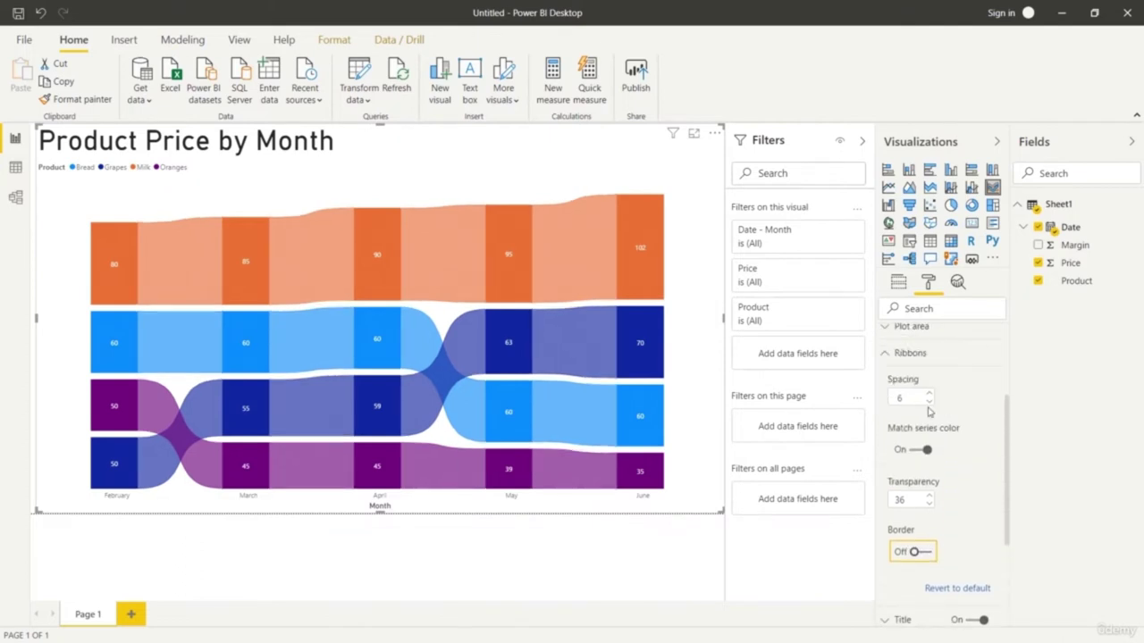
pyautogui.click(889, 354)
# Examine the ribbon chart's plot area, shadow and tooltip formatting options.
pyautogui.click(889, 404)
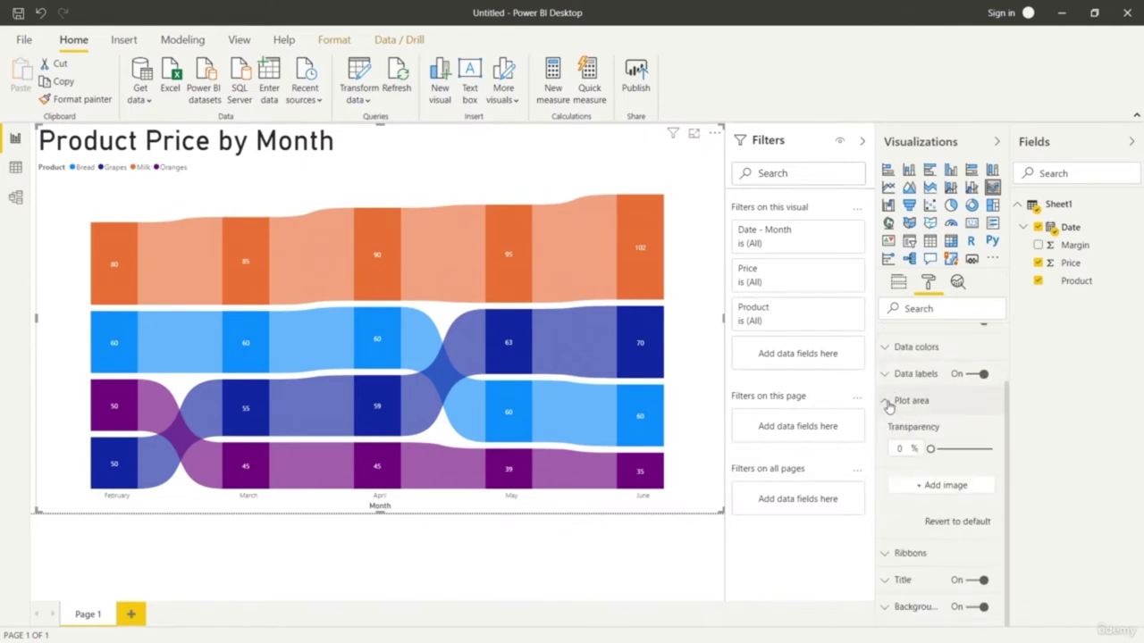
pyautogui.moveTo(931, 449)
pyautogui.mouseDown()
pyautogui.moveTo(974, 448)
pyautogui.moveTo(929, 448)
pyautogui.mouseUp()
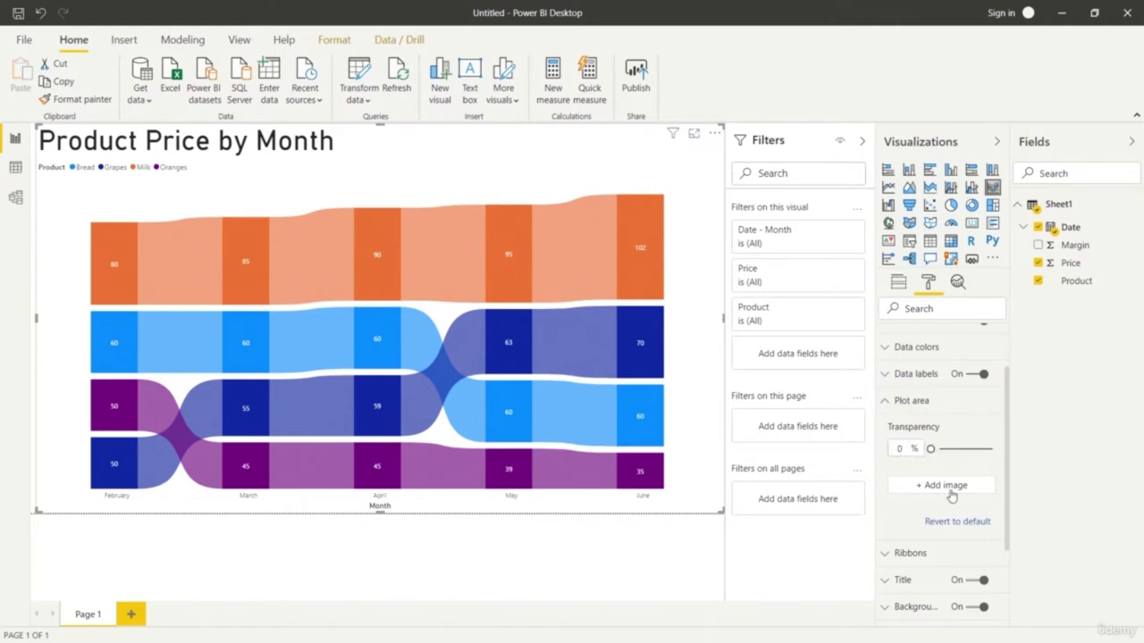
pyautogui.click(887, 407)
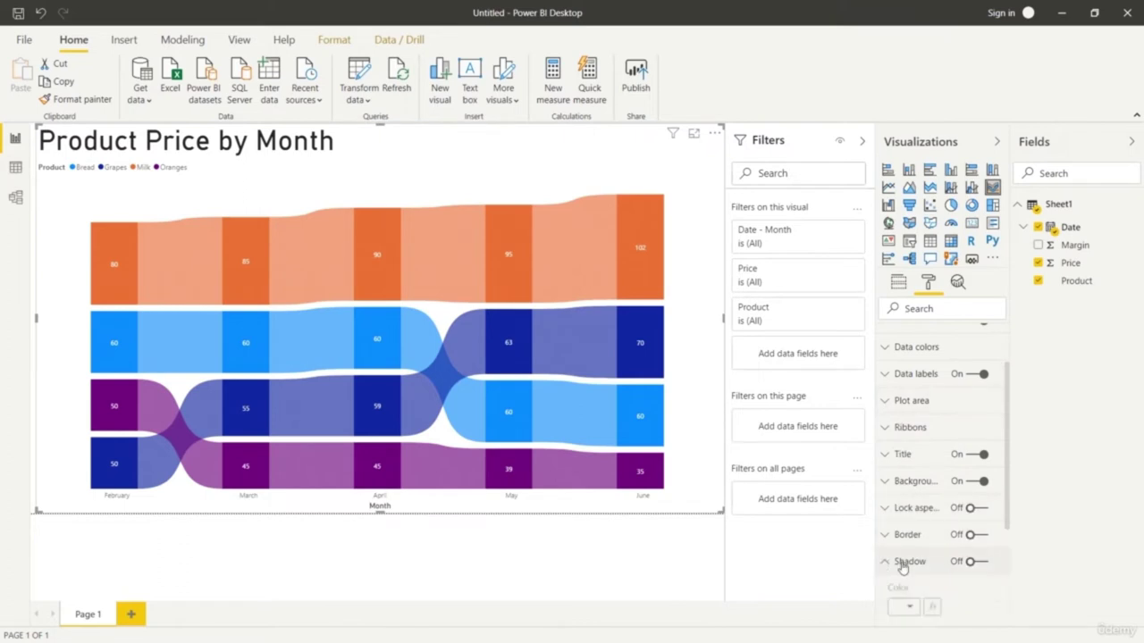
pyautogui.click(980, 562)
pyautogui.click(978, 563)
pyautogui.click(885, 563)
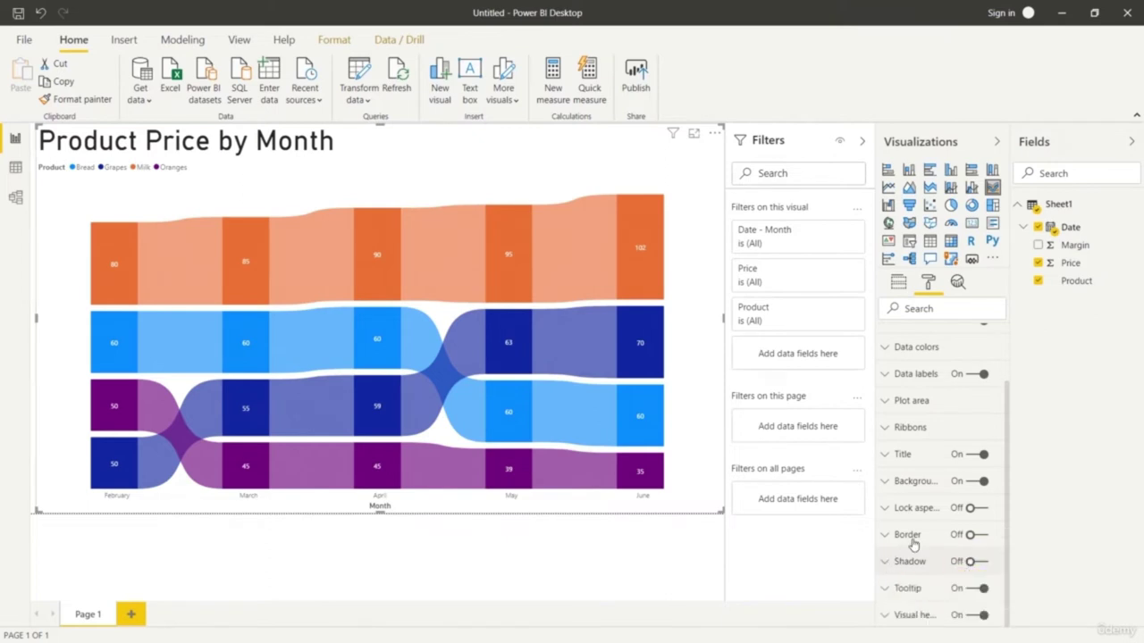
pyautogui.click(885, 588)
pyautogui.scroll(-5, 934, 560)
pyautogui.scroll(-1, 935, 558)
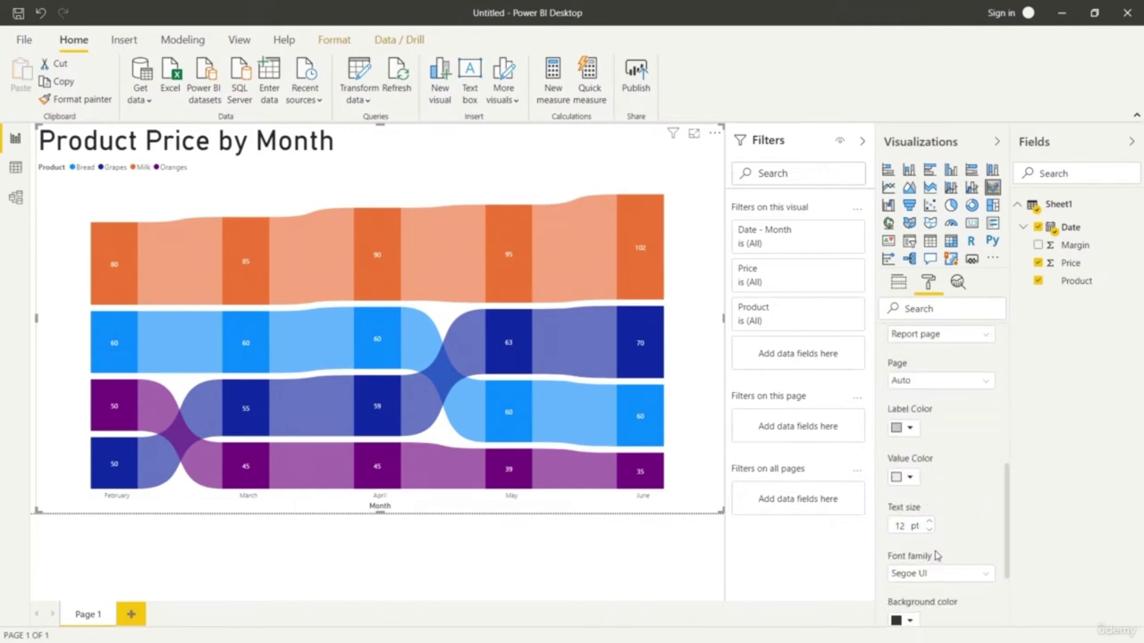
pyautogui.scroll(-3, 943, 546)
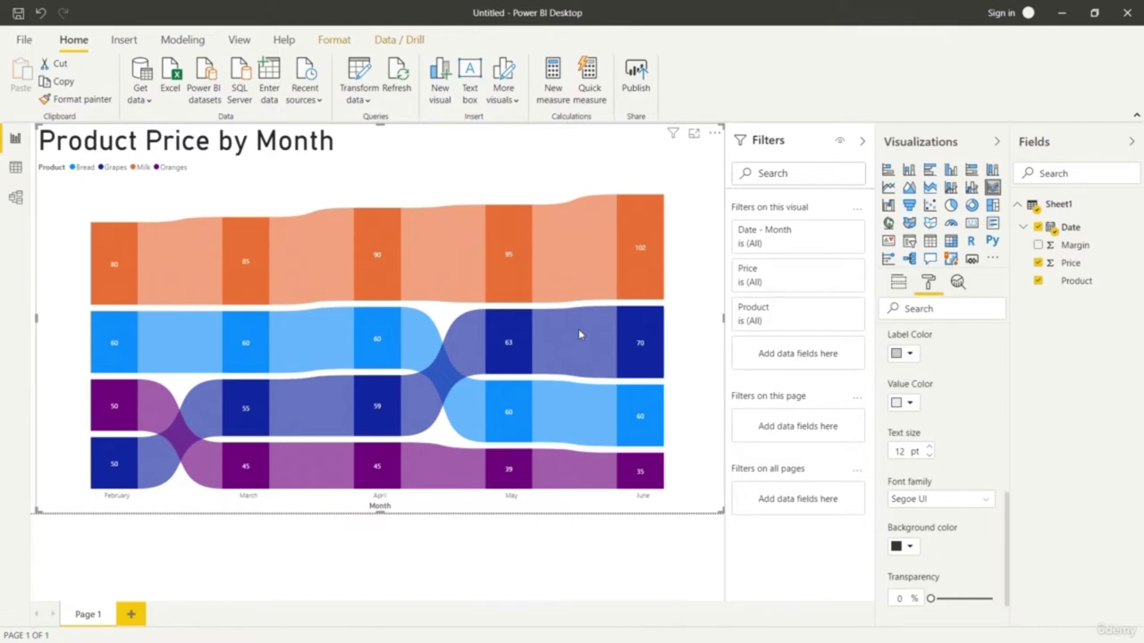
pyautogui.scroll(5, 938, 444)
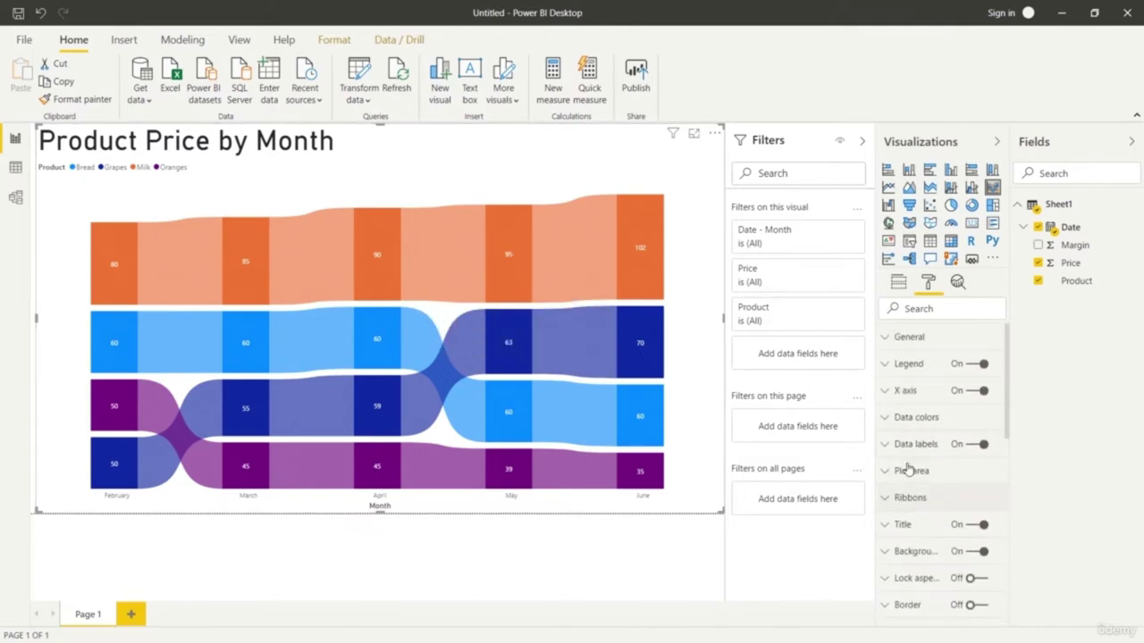
# Change the data color of the Oranges series in the ribbon chart to a lighter orange theme shade.
pyautogui.click(884, 422)
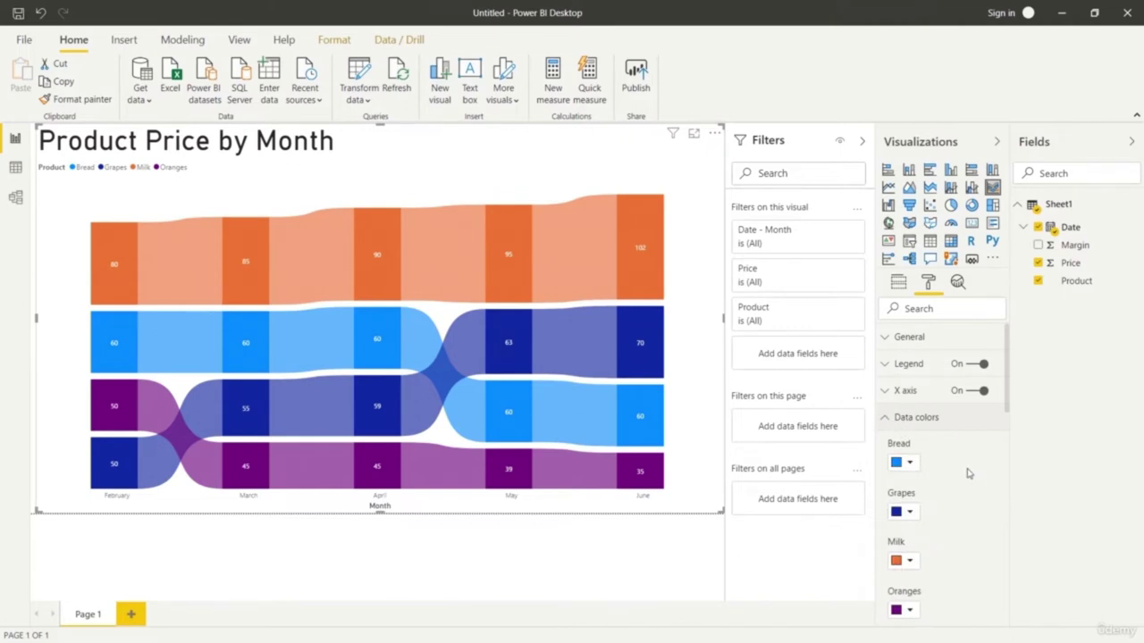
pyautogui.scroll(-2, 979, 481)
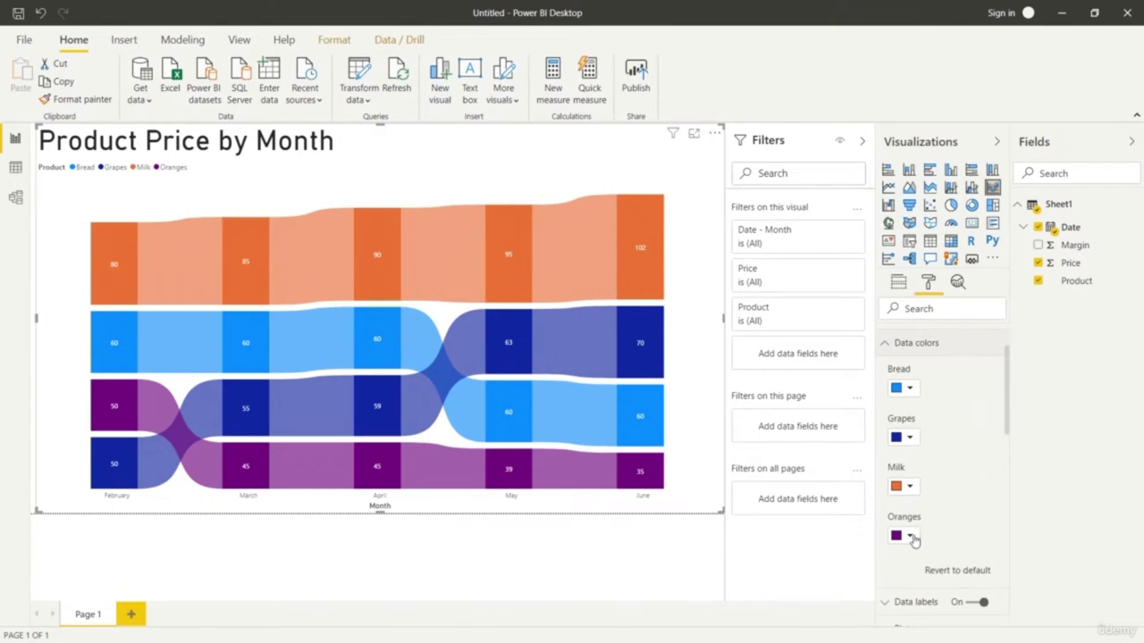
pyautogui.click(911, 535)
pyautogui.click(937, 505)
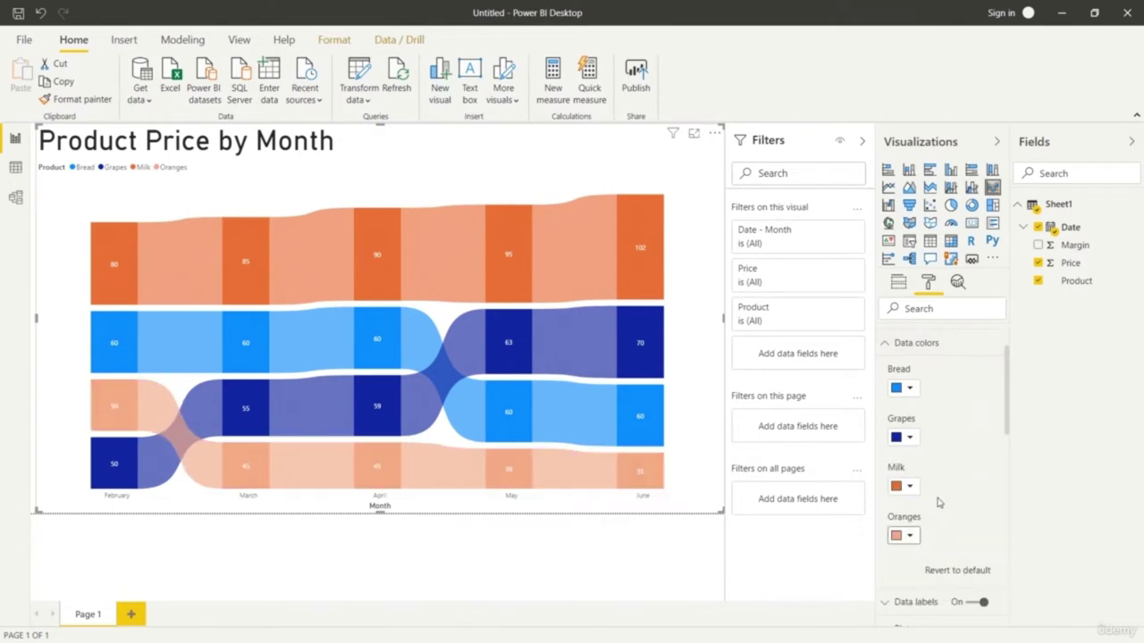
pyautogui.click(911, 536)
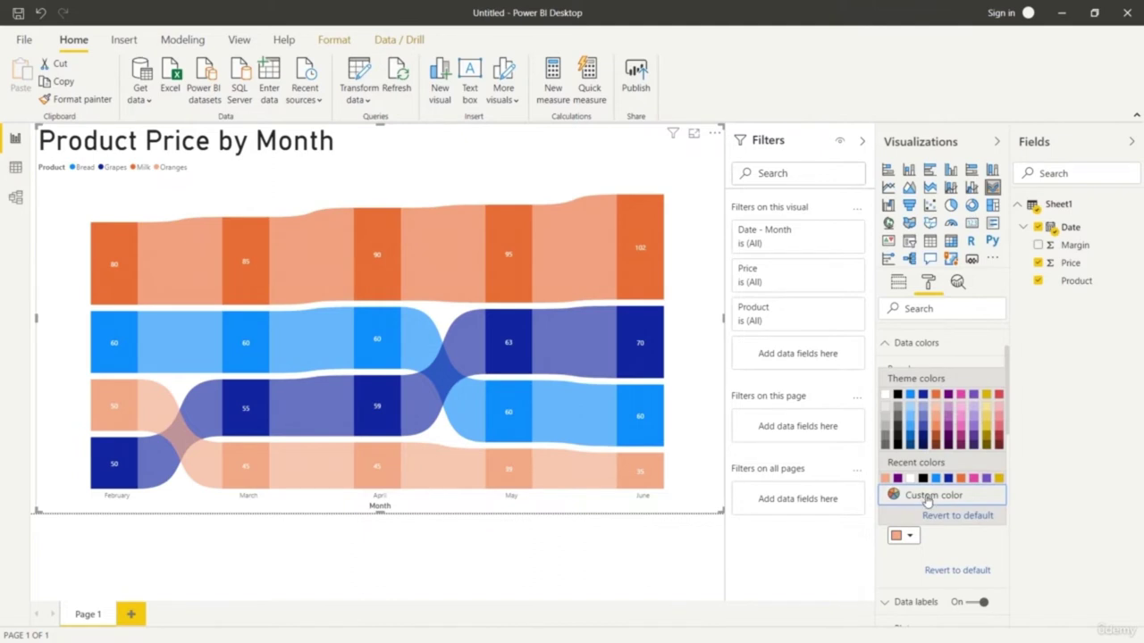
pyautogui.click(936, 432)
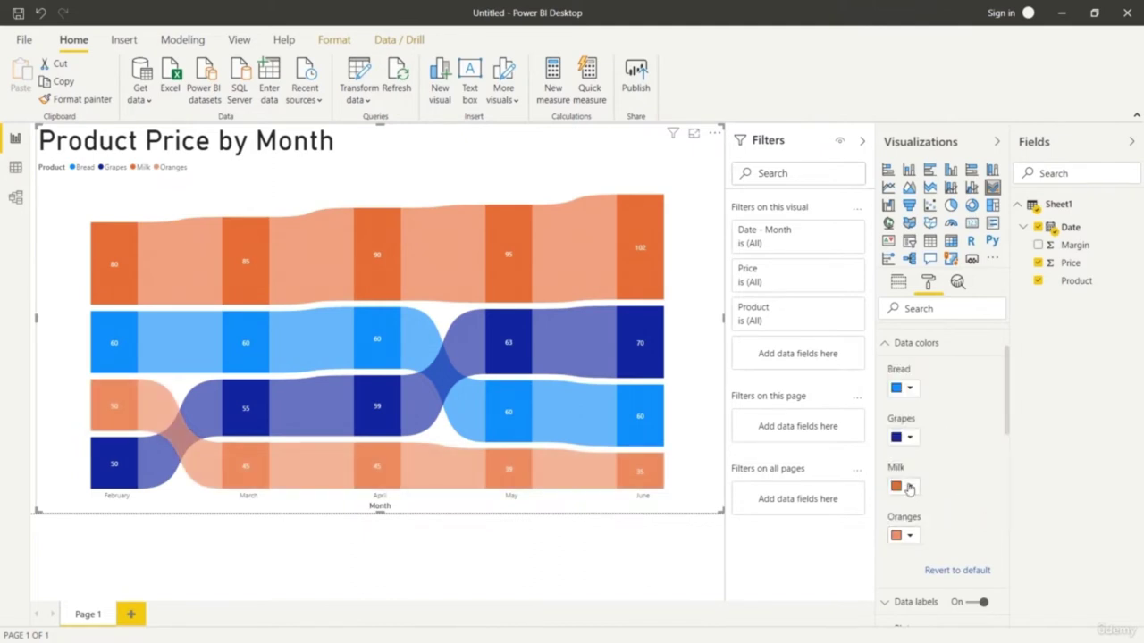
# Color the Milk series pale blue and the Grapes series light purple #9071ce (Theme color 6, 20% lighter).
pyautogui.click(908, 487)
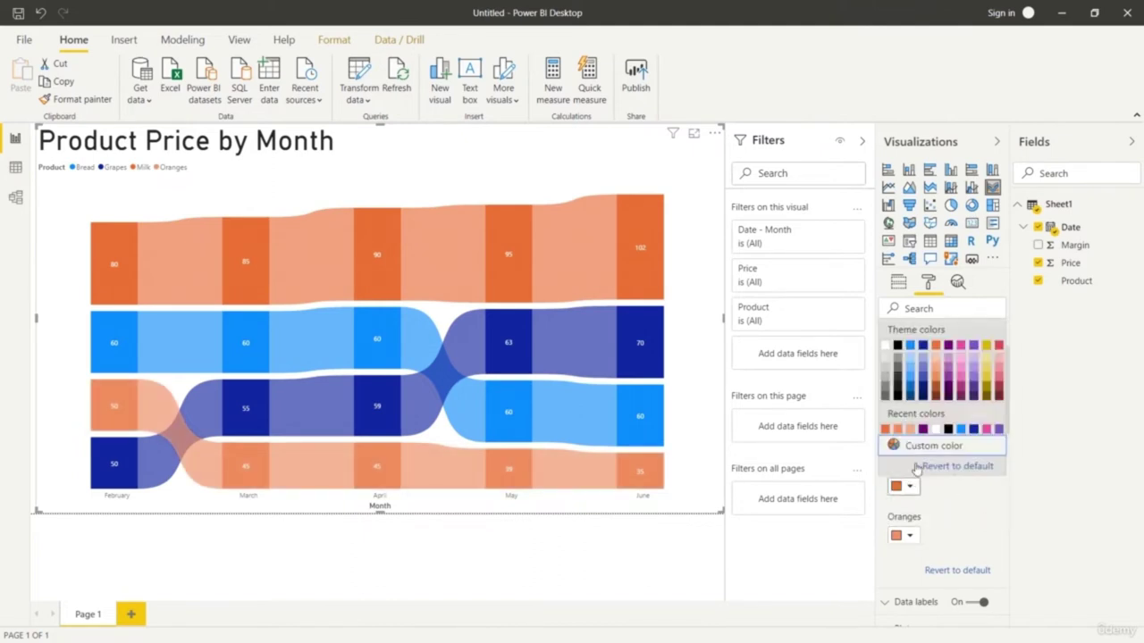
pyautogui.click(909, 359)
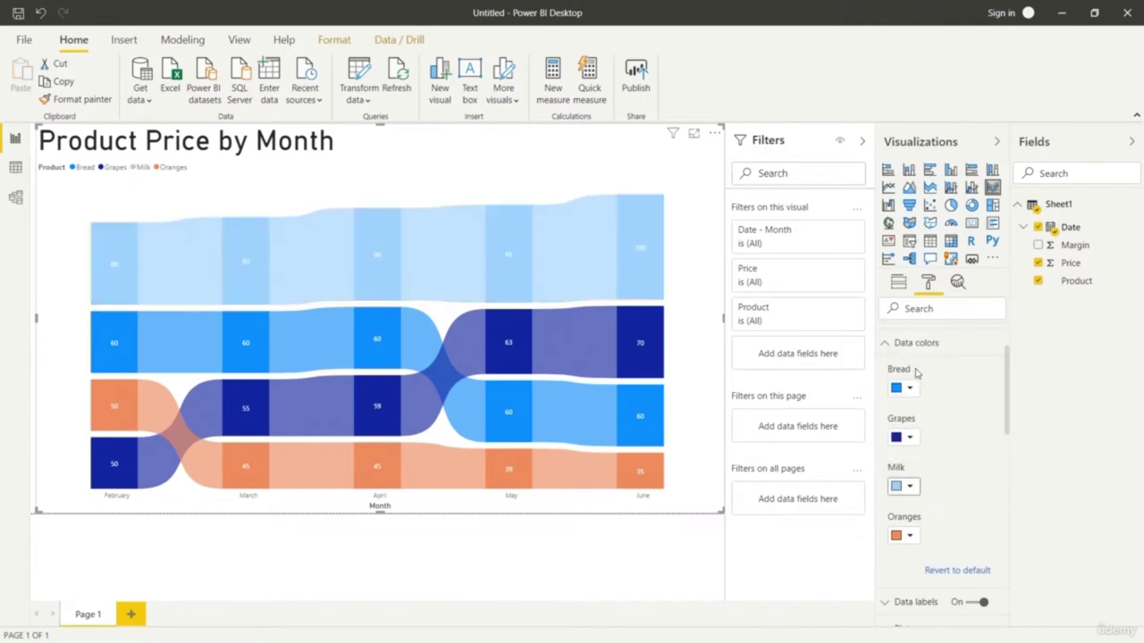
pyautogui.click(910, 438)
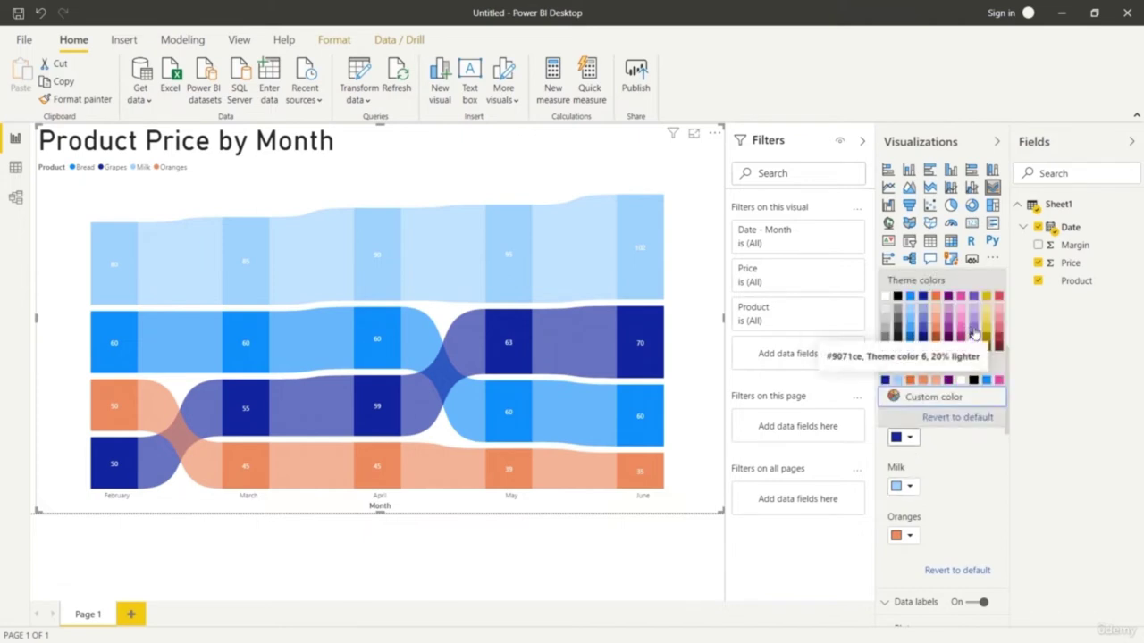
pyautogui.click(969, 336)
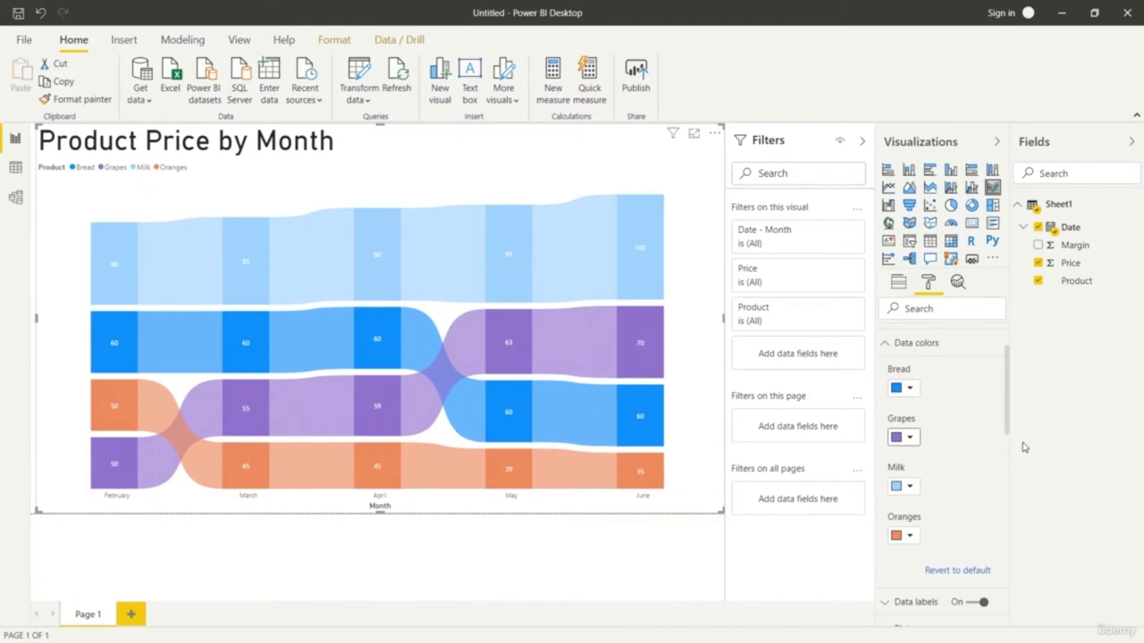
# Try a brown and a darker yellow for the Bread series, then set it to #e8d166 (Theme color 7, 40% lighter).
pyautogui.click(912, 389)
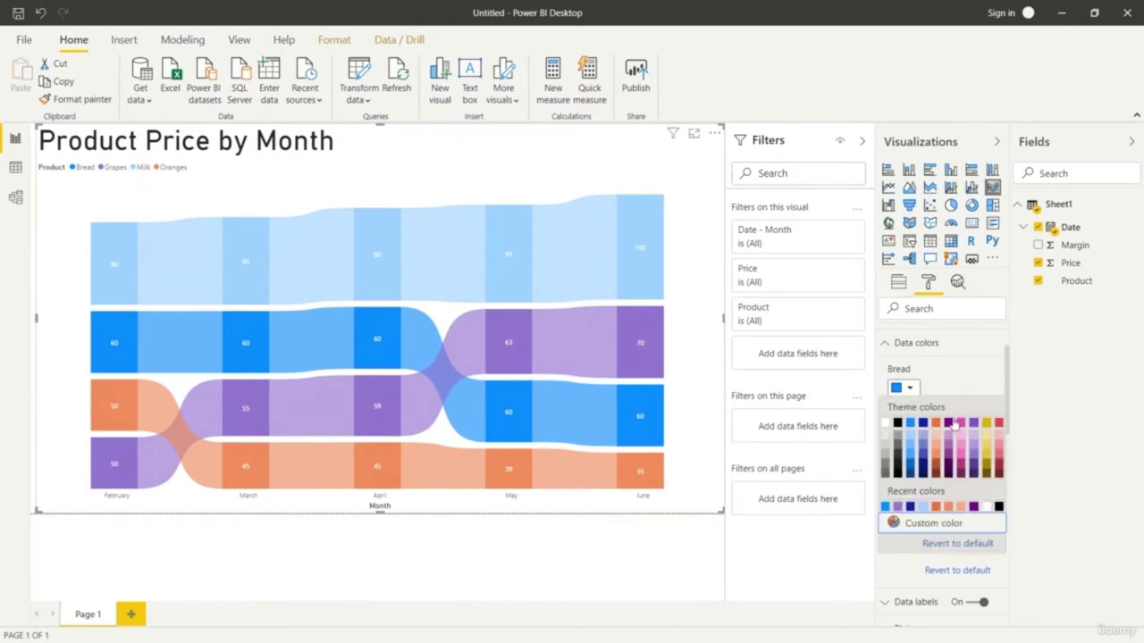
pyautogui.click(937, 471)
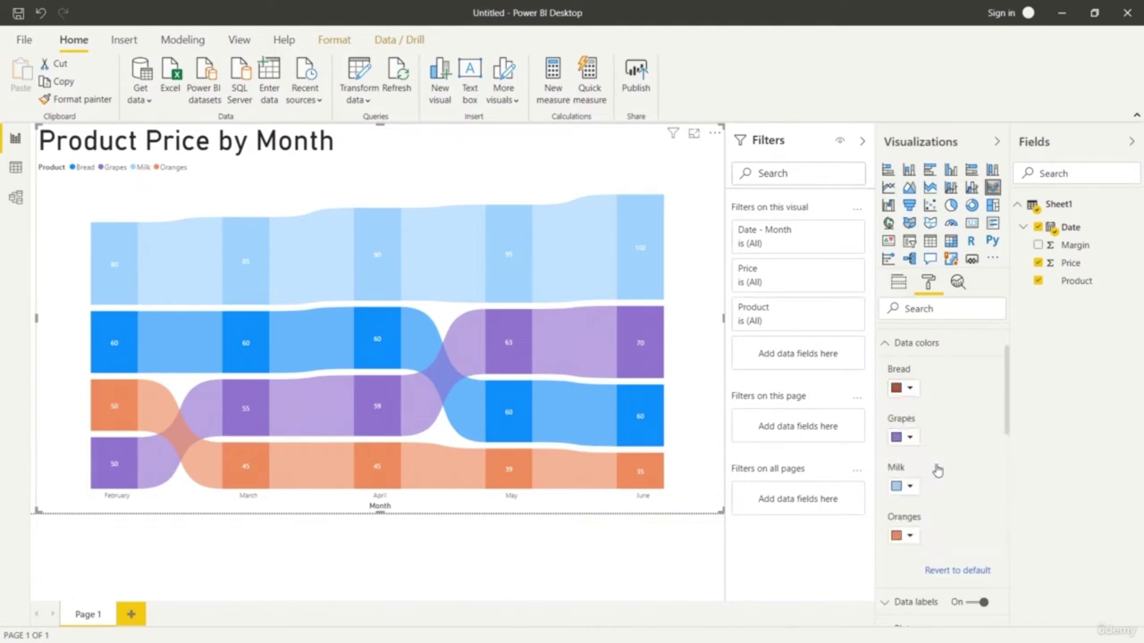
pyautogui.click(911, 389)
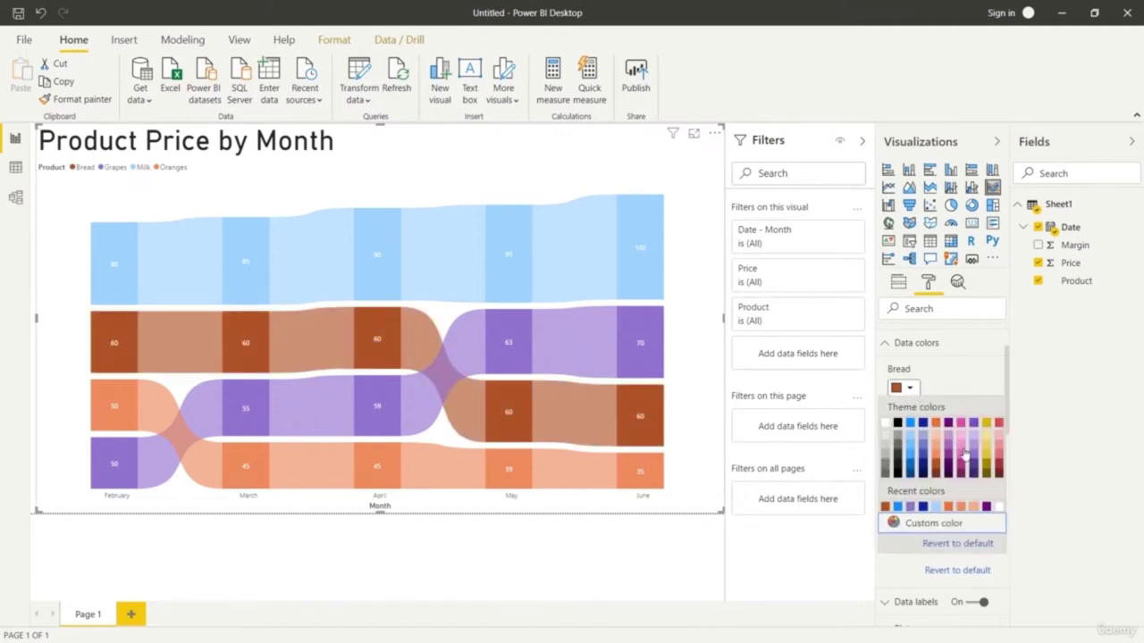
pyautogui.click(988, 457)
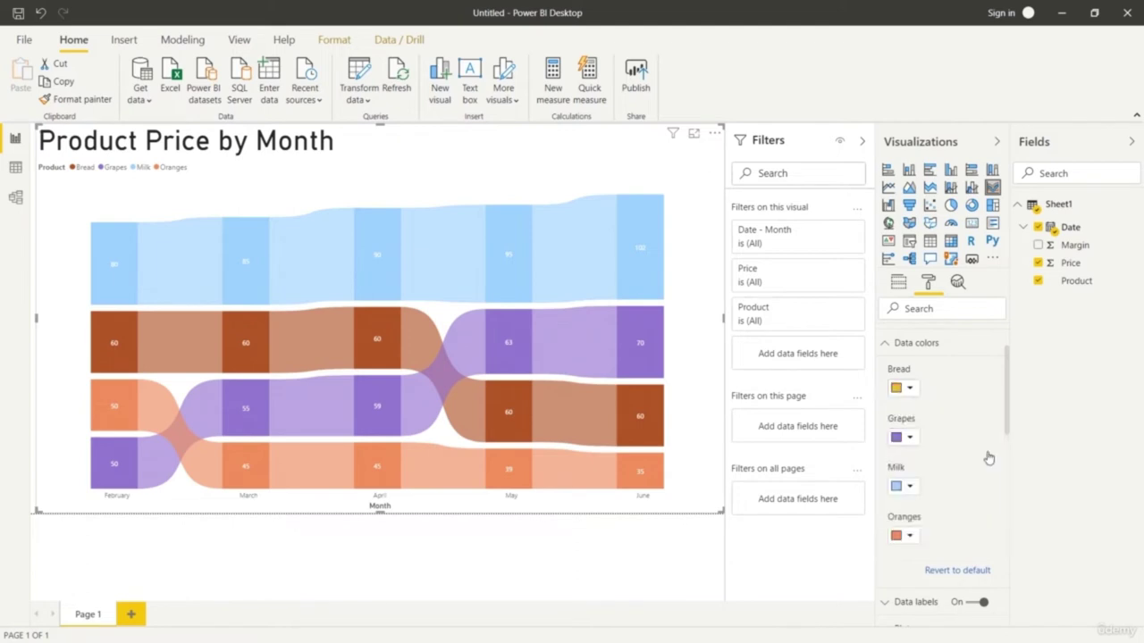
pyautogui.click(913, 390)
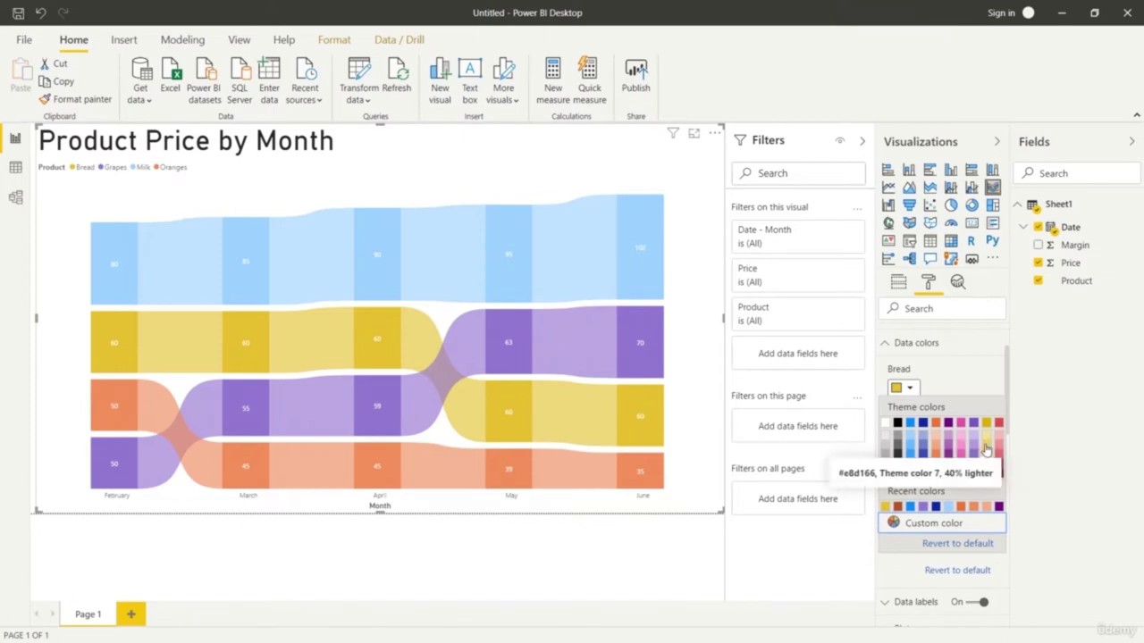
pyautogui.click(986, 448)
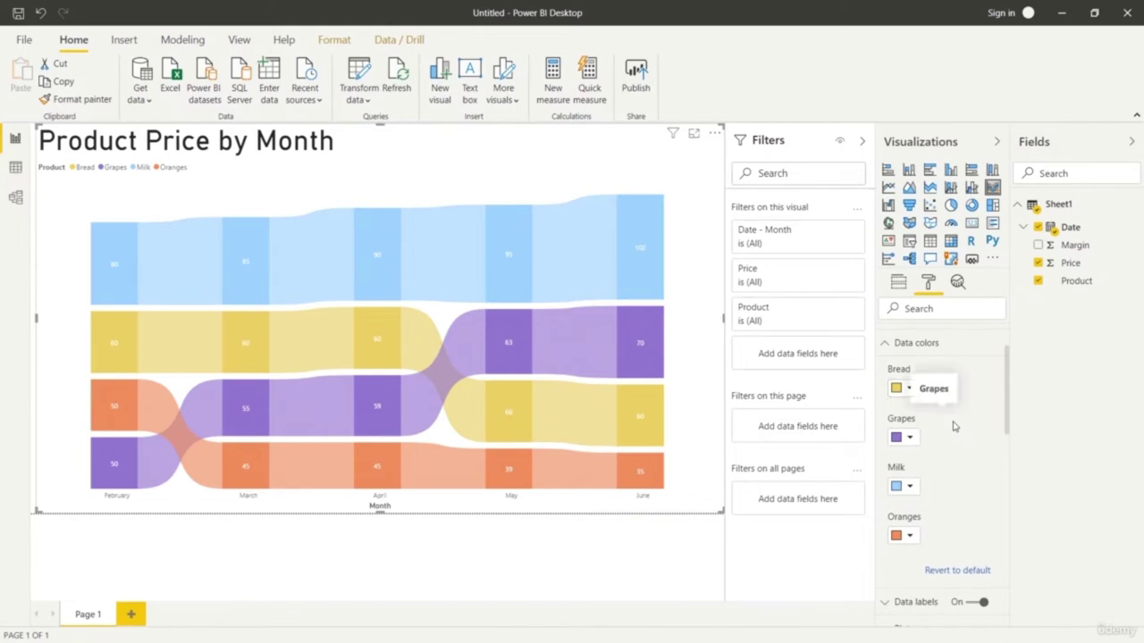
# Change the Milk series to a stronger light blue and close the data color settings.
pyautogui.click(912, 487)
pyautogui.click(915, 378)
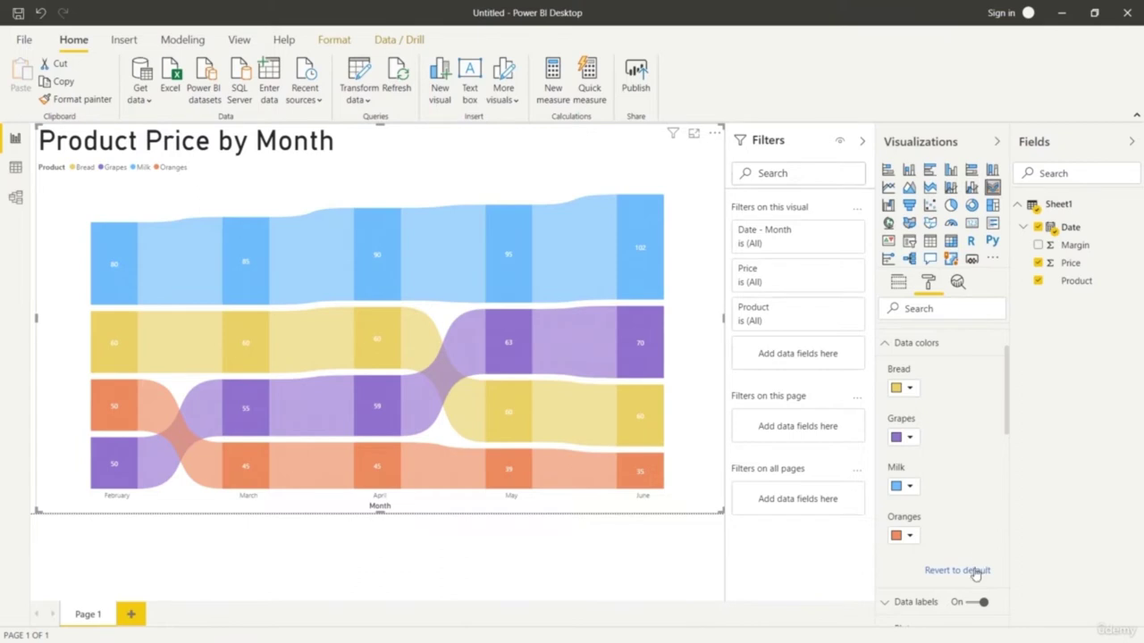
pyautogui.click(887, 345)
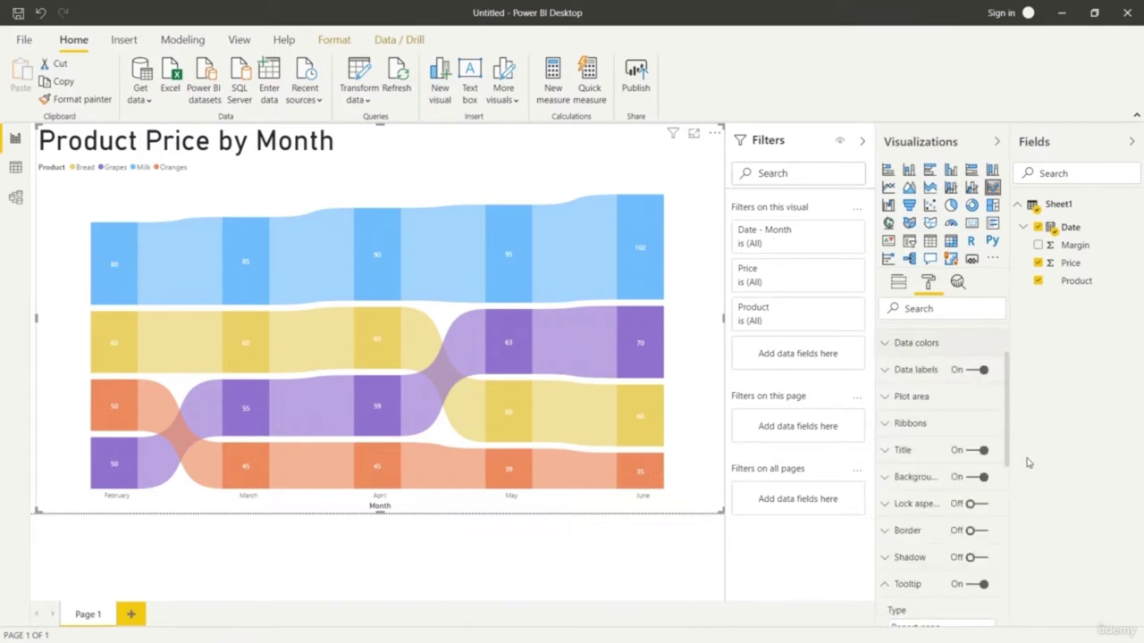
# Remove Date from the chart's axis, add it again, and strip the Year, Quarter and Day levels so only Month remains.
pyautogui.click(898, 281)
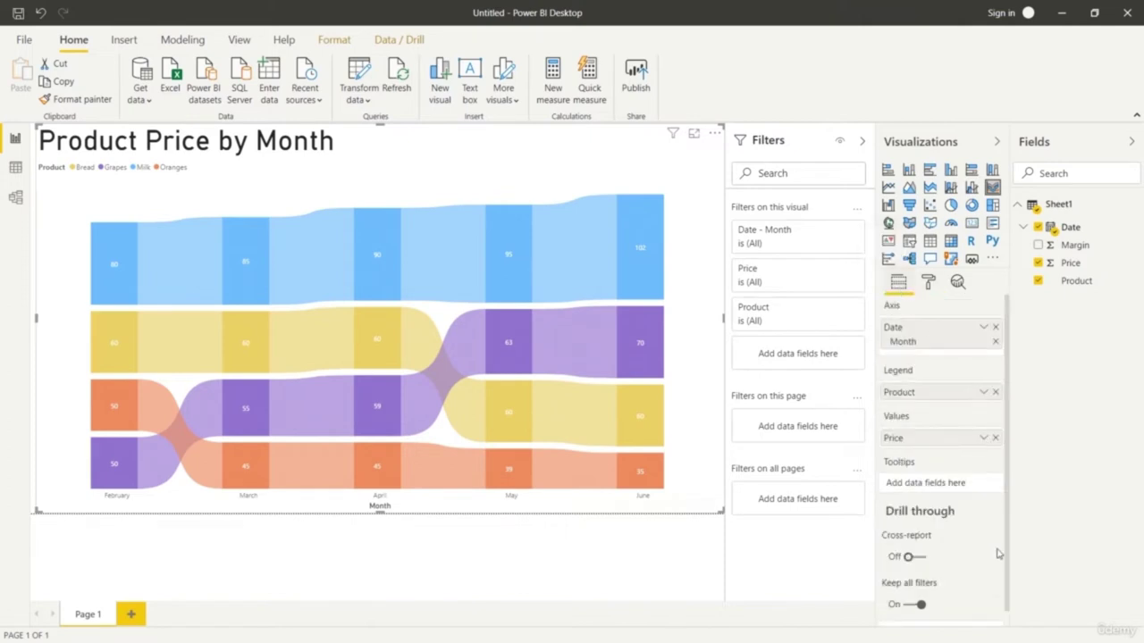
pyautogui.click(995, 329)
pyautogui.moveTo(1068, 228); pyautogui.dragTo(954, 329)
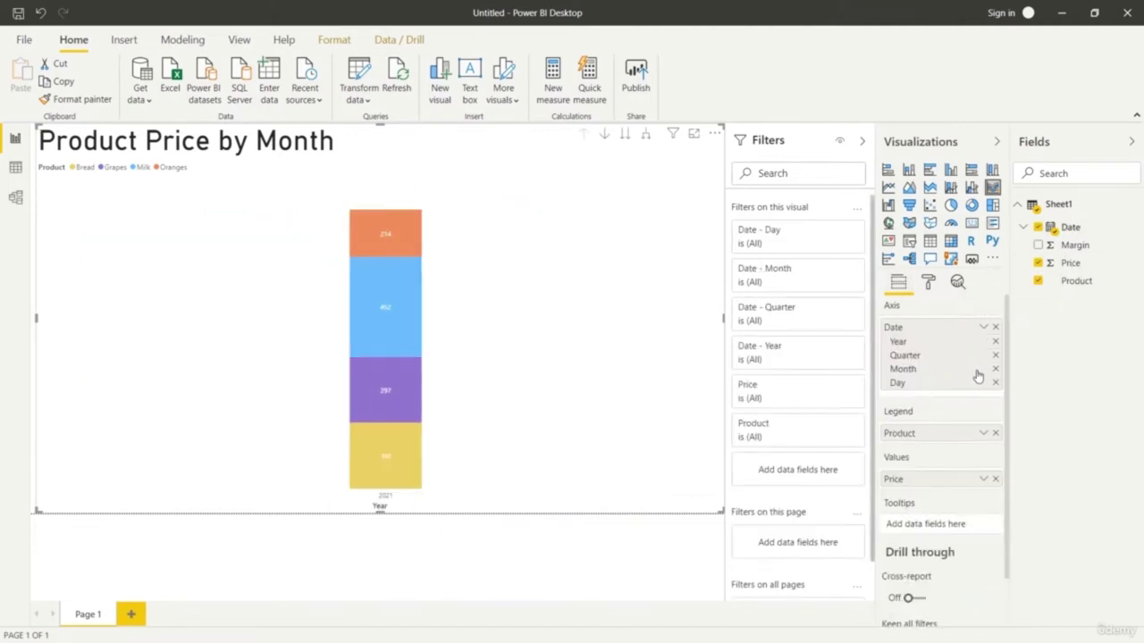
pyautogui.click(995, 342)
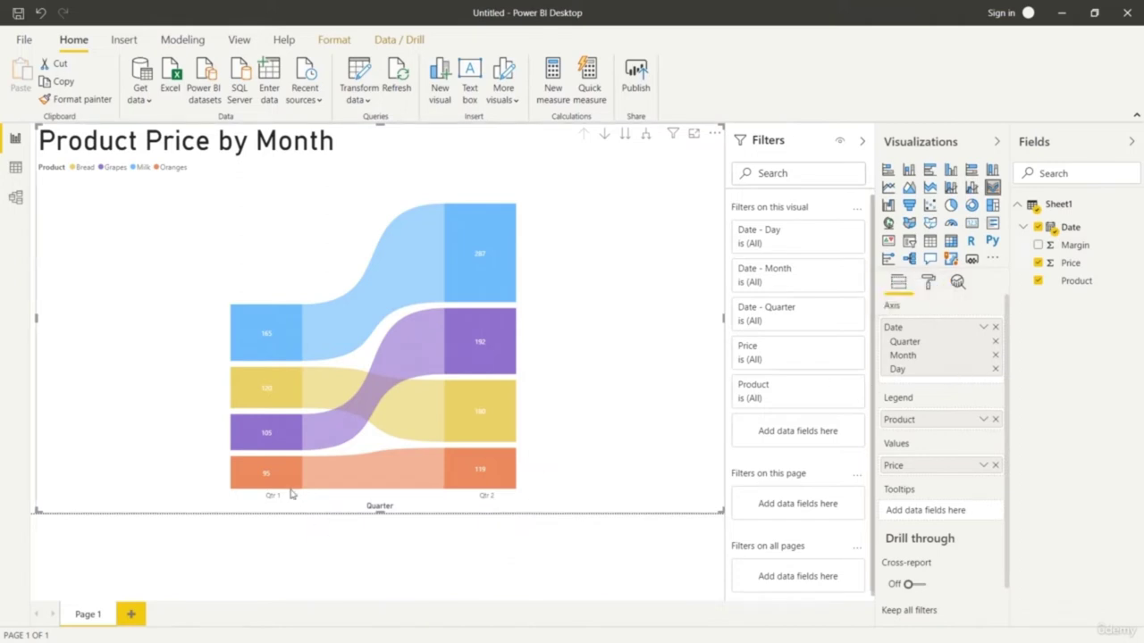
pyautogui.moveTo(291, 492)
pyautogui.click(995, 342)
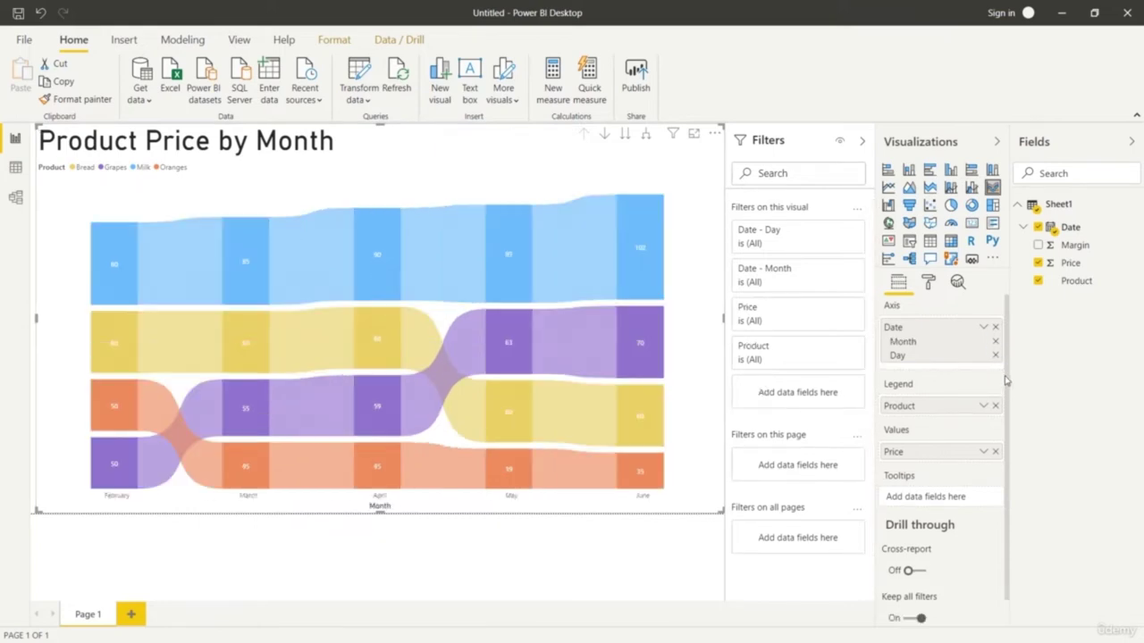
pyautogui.click(995, 355)
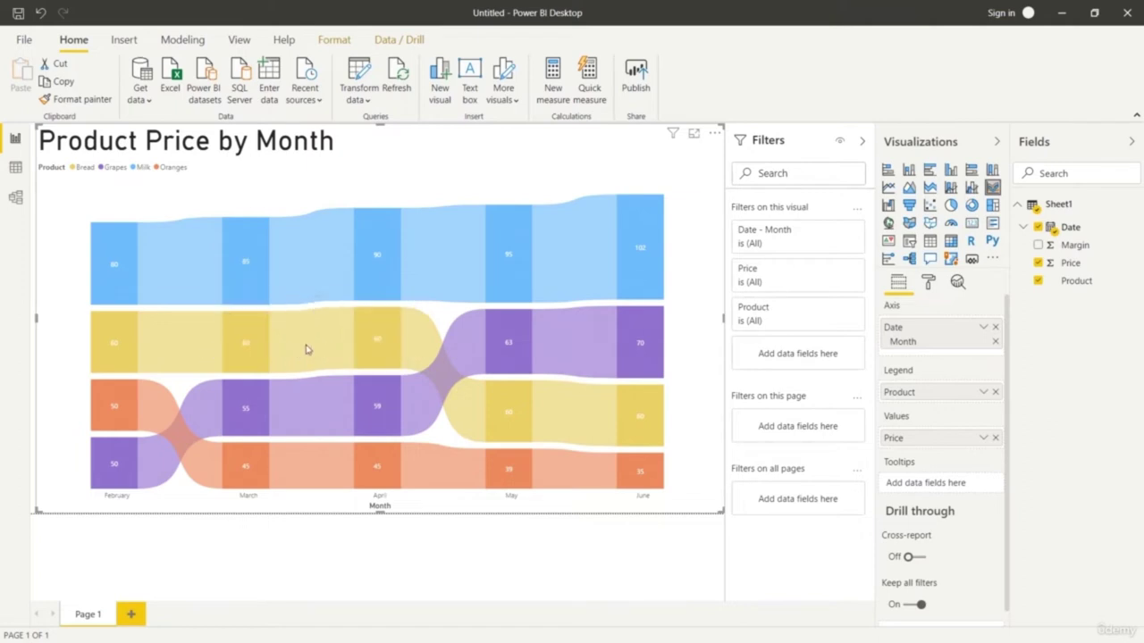
# Add the Margin field as a filter on this page and check its available value conditions.
pyautogui.moveTo(309, 351)
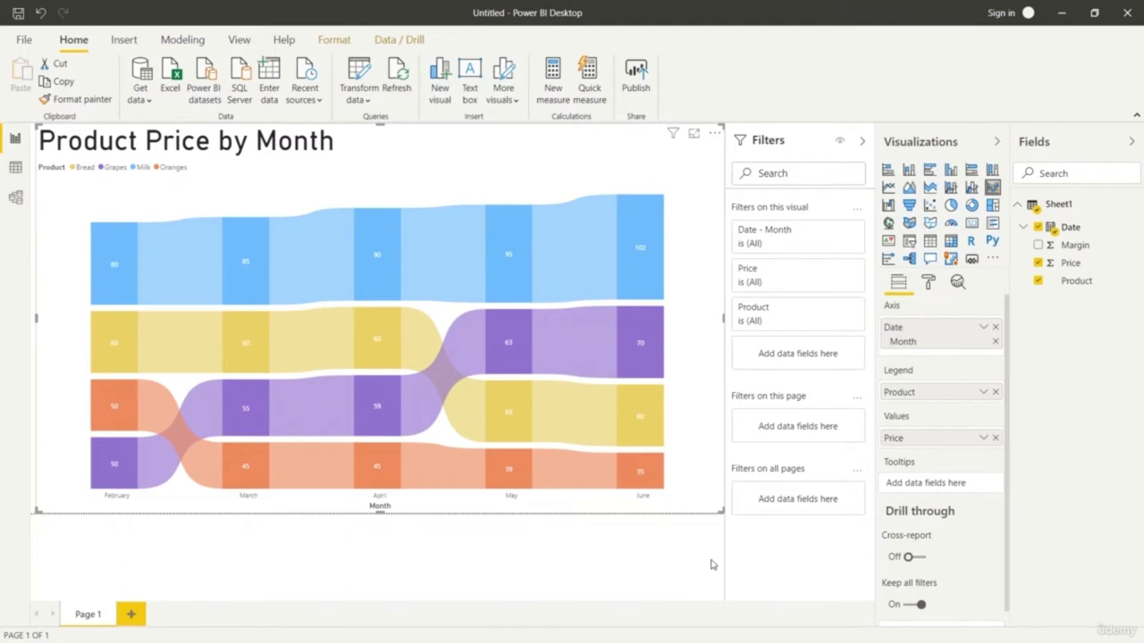
pyautogui.moveTo(1086, 244); pyautogui.dragTo(789, 430)
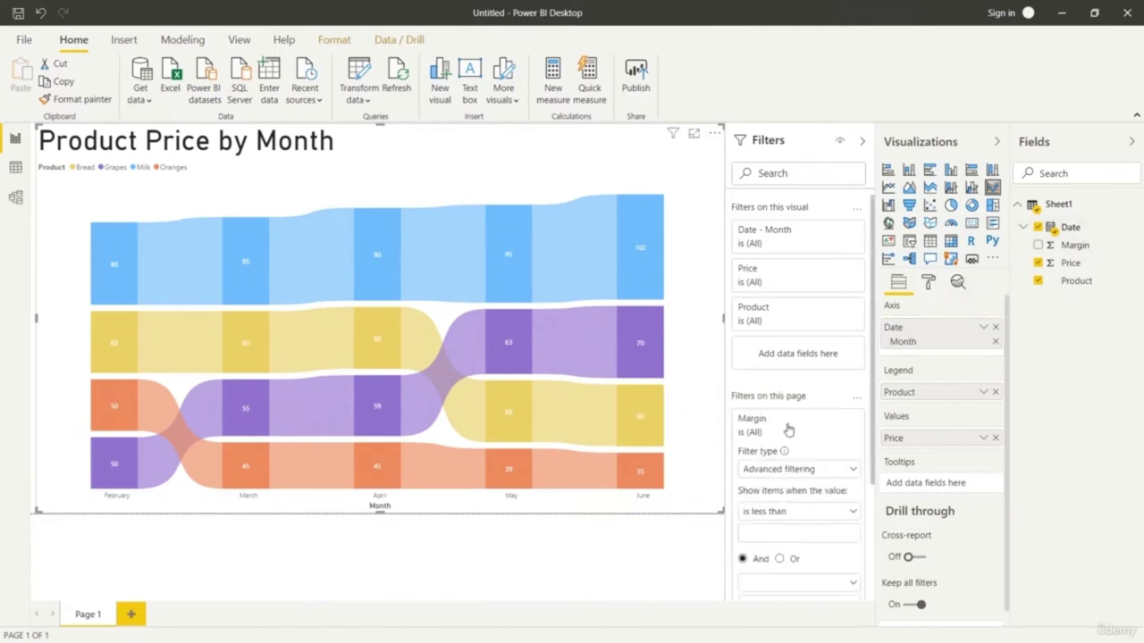
pyautogui.click(849, 513)
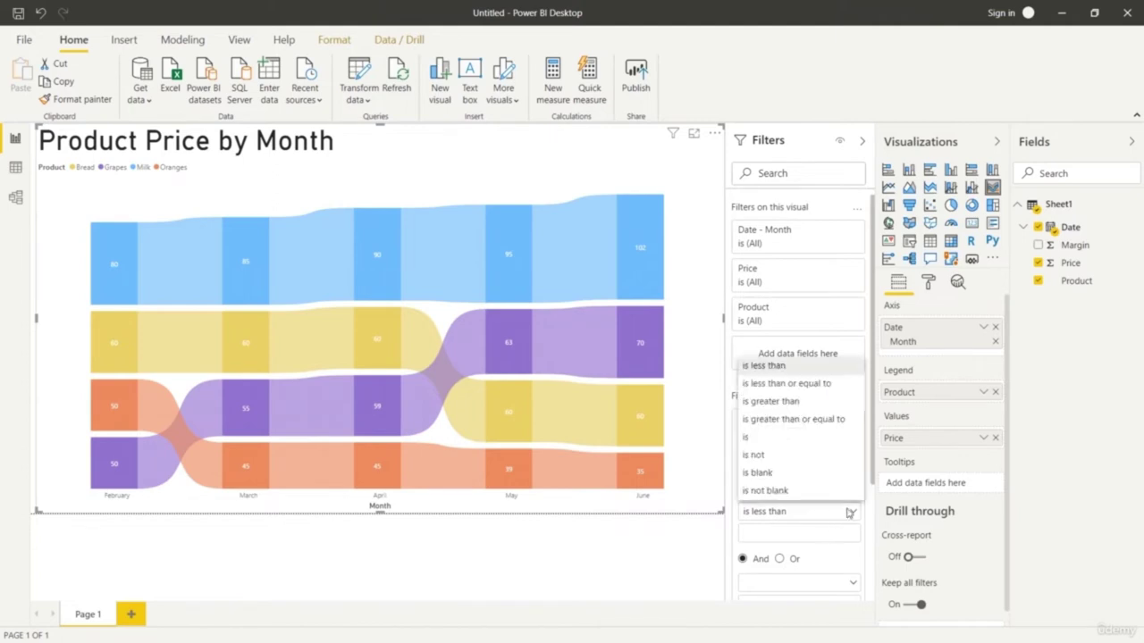
pyautogui.click(855, 515)
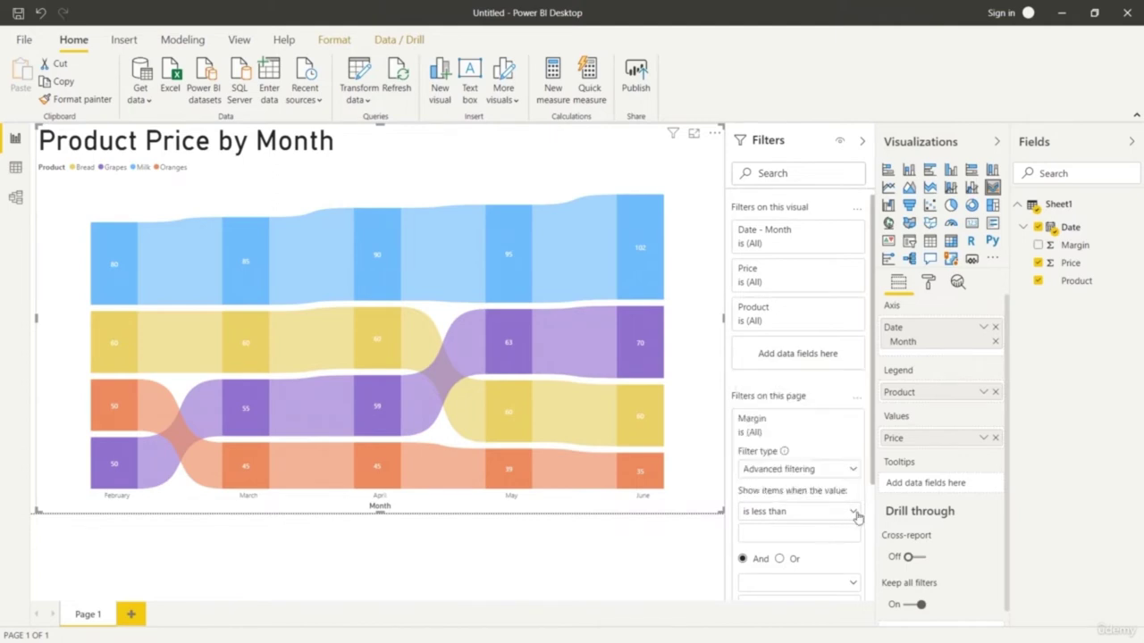
# Check the And/Or condition options of the Margin page filter and remove Margin from the page filters.
pyautogui.scroll(-4, 854, 510)
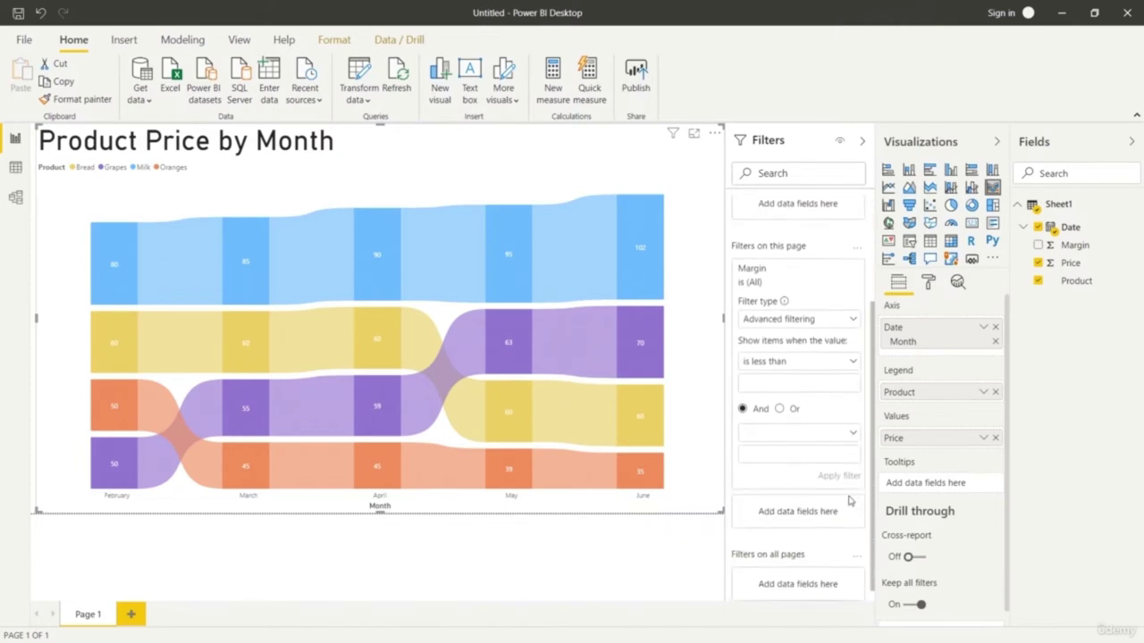
pyautogui.scroll(4, 850, 500)
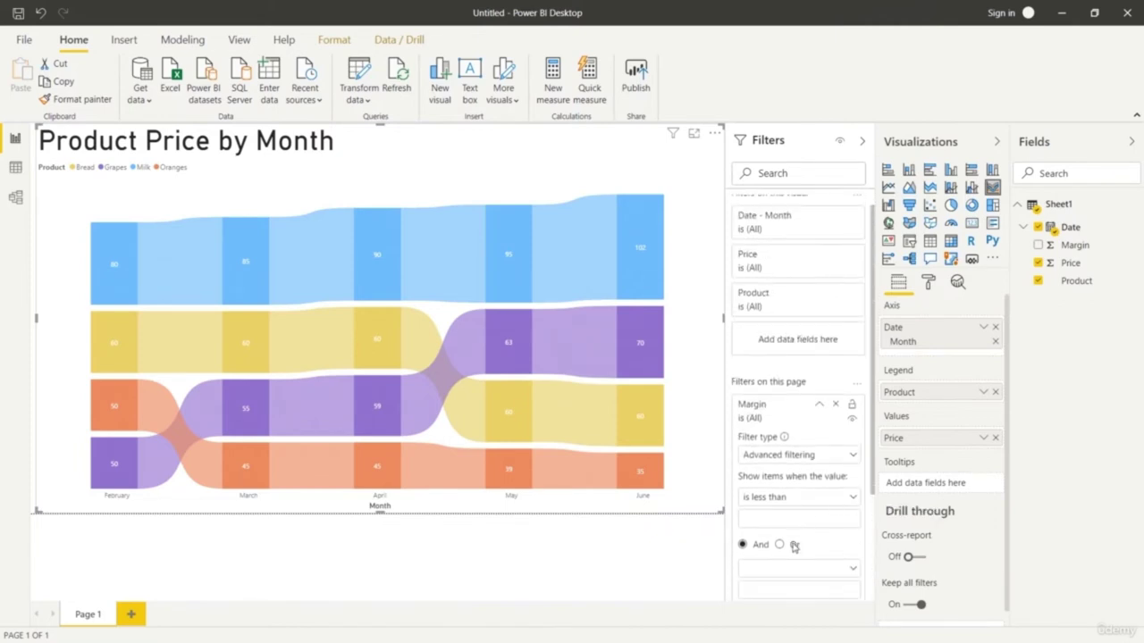
pyautogui.click(779, 545)
pyautogui.click(741, 544)
pyautogui.click(832, 406)
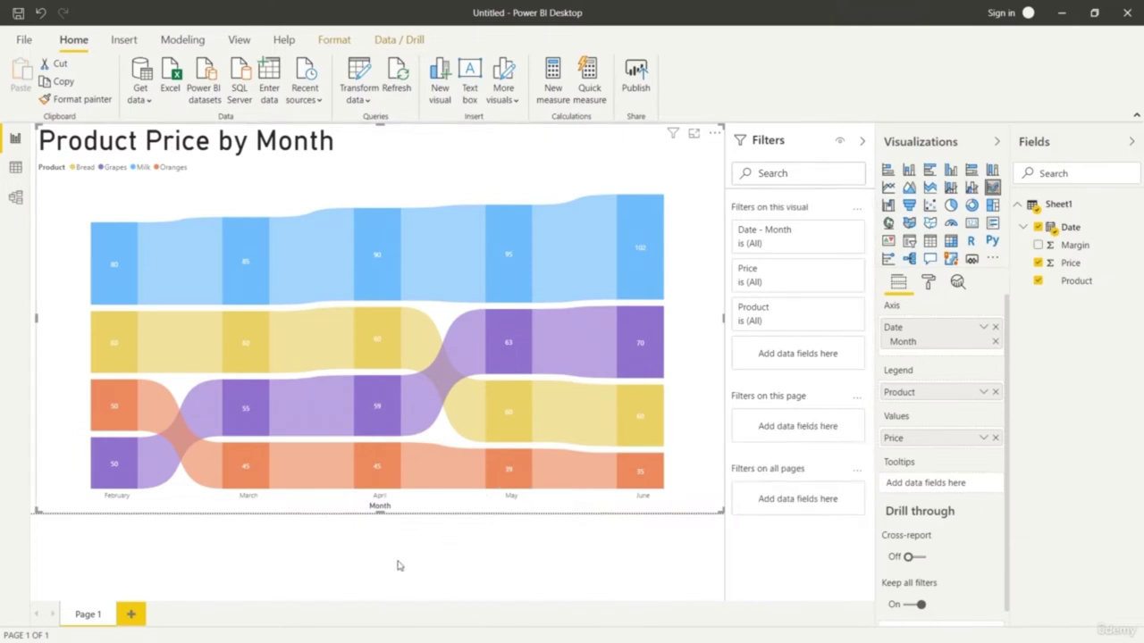
# Save the report in the res folder as "Ribbon Chart- Product Price by month" in Power BI file format.
pyautogui.click(25, 41)
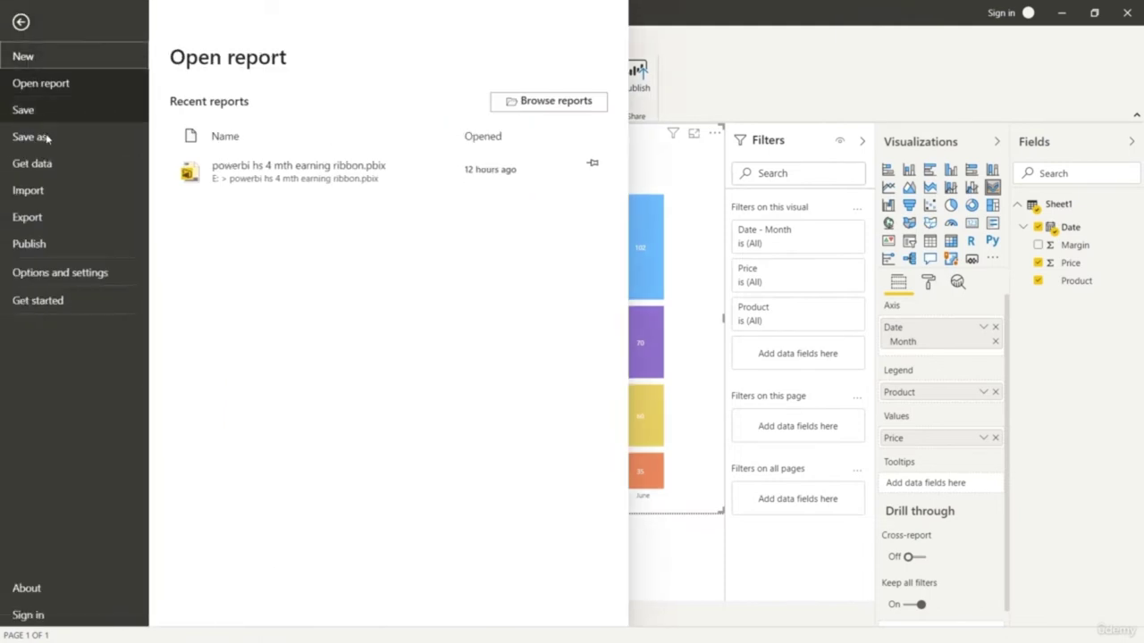
pyautogui.click(53, 138)
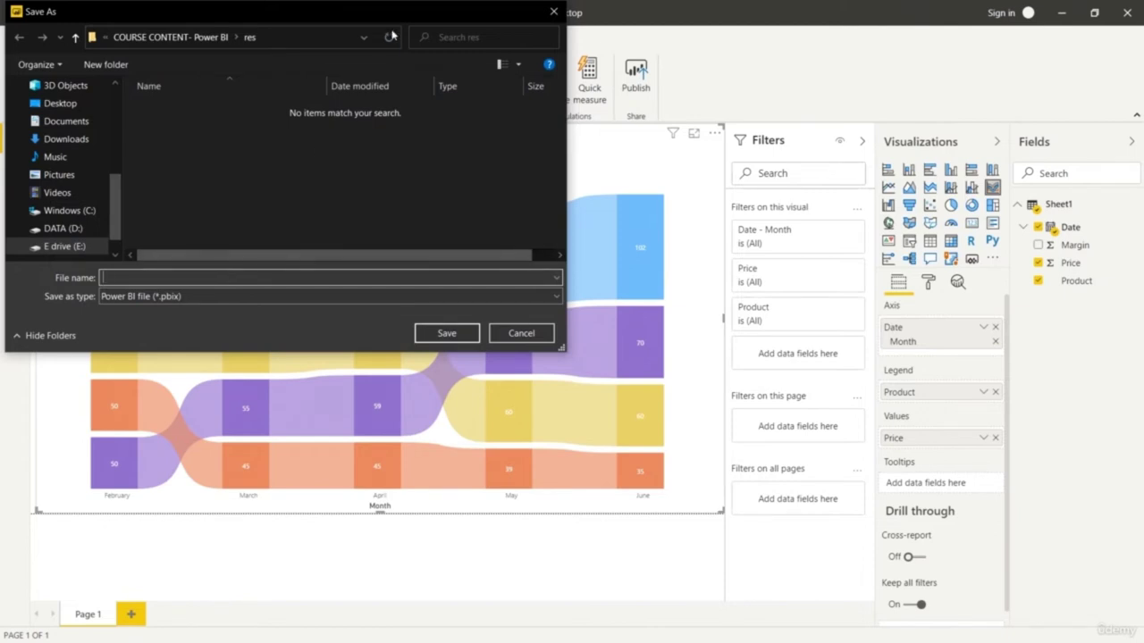
pyautogui.moveTo(391, 18); pyautogui.dragTo(761, 242)
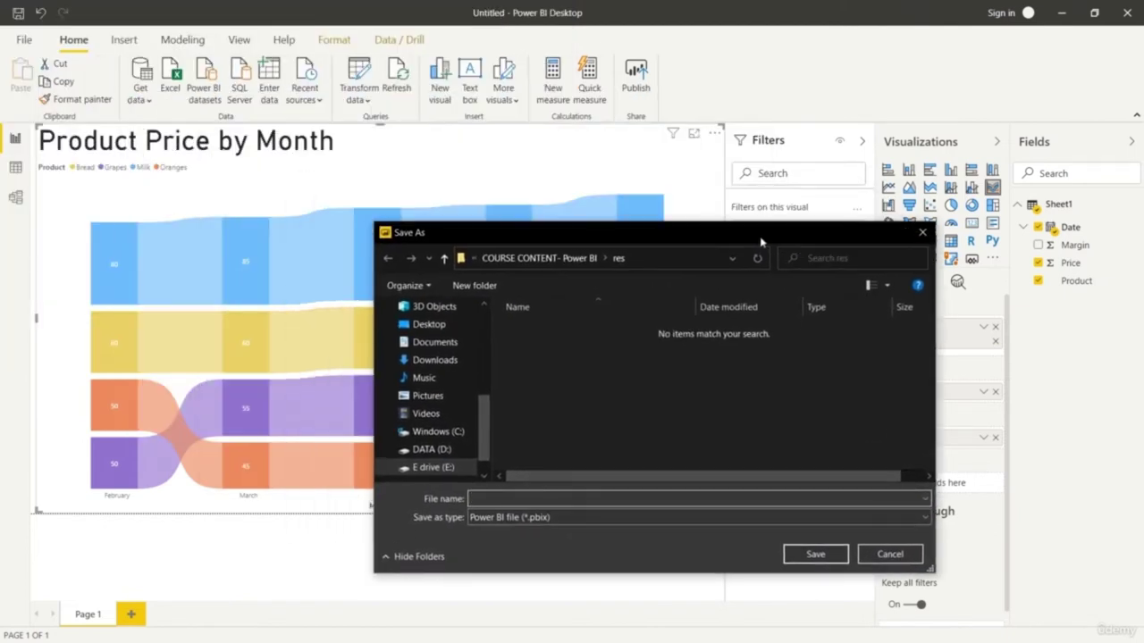
pyautogui.write('P')
pyautogui.write('ibbon C')
pyautogui.write('hart- Prod')
pyautogui.write('uct Pr')
pyautogui.write('ice b')
pyautogui.write('y month')
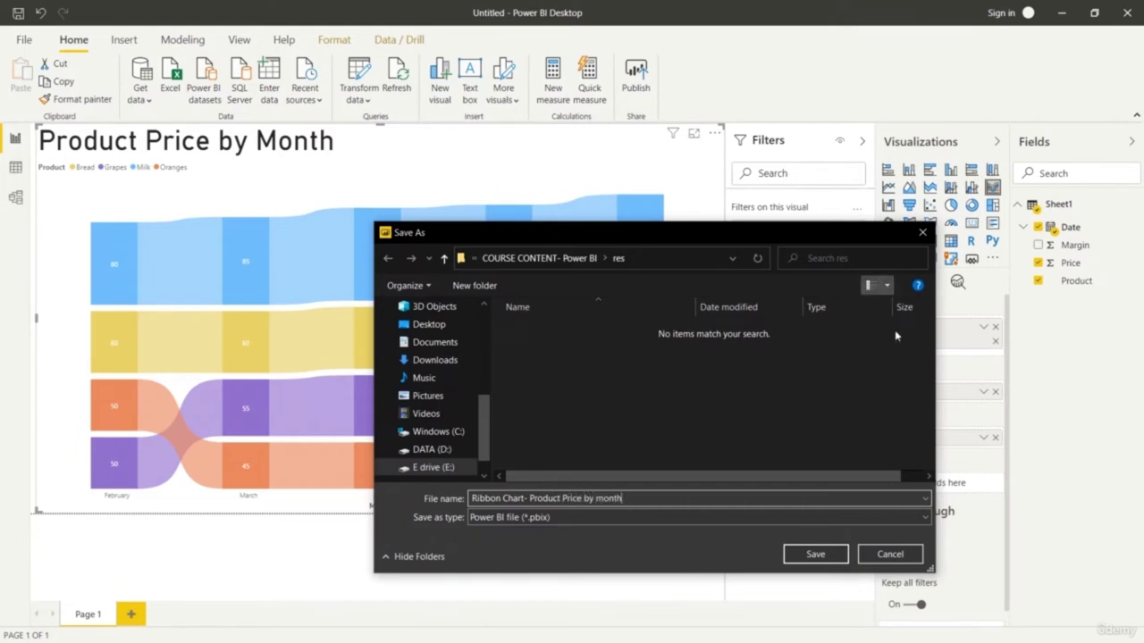
pyautogui.click(819, 557)
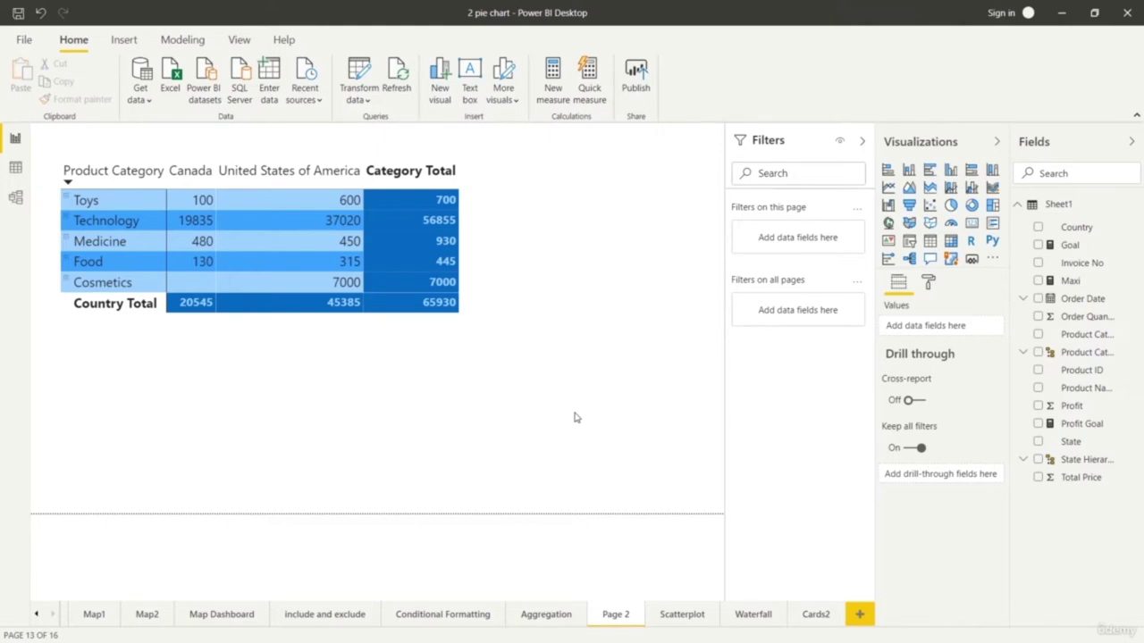
# On Page 2 of the 2 pie chart report, add a Country slicer, test Canada and United States of America, and clear the selection.
pyautogui.click(910, 243)
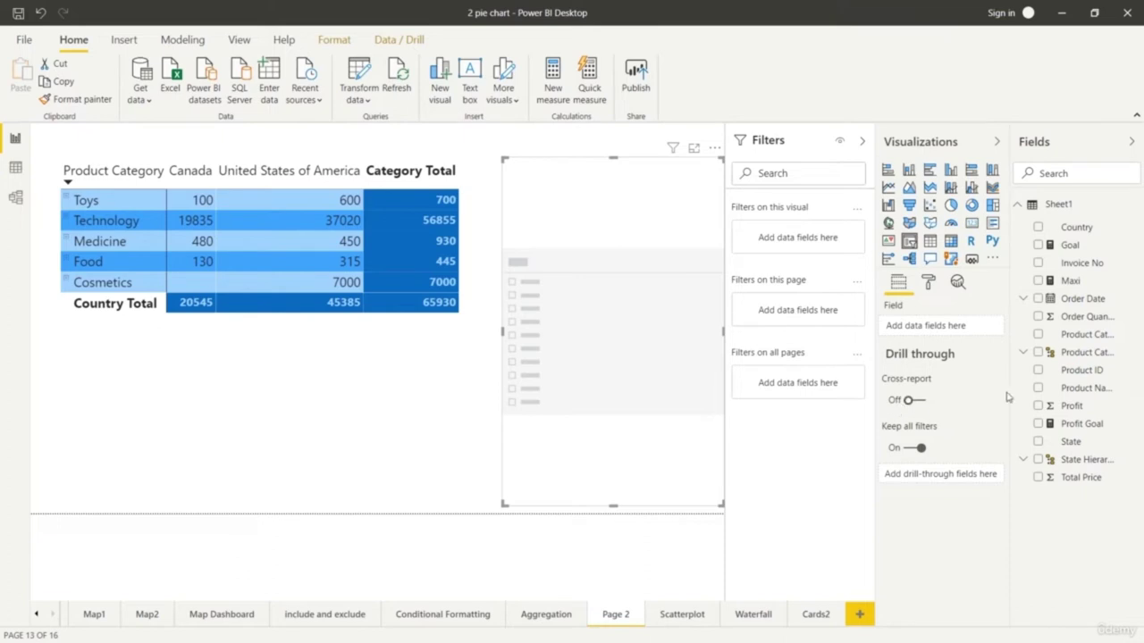
pyautogui.moveTo(1077, 227); pyautogui.dragTo(929, 331)
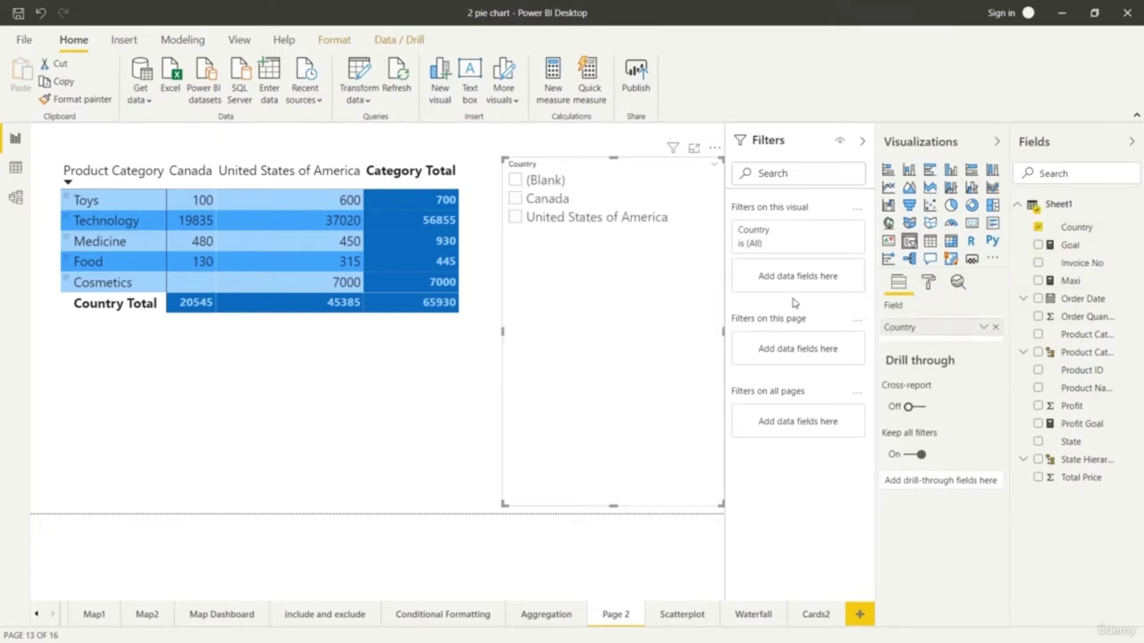
pyautogui.click(515, 200)
pyautogui.click(516, 218)
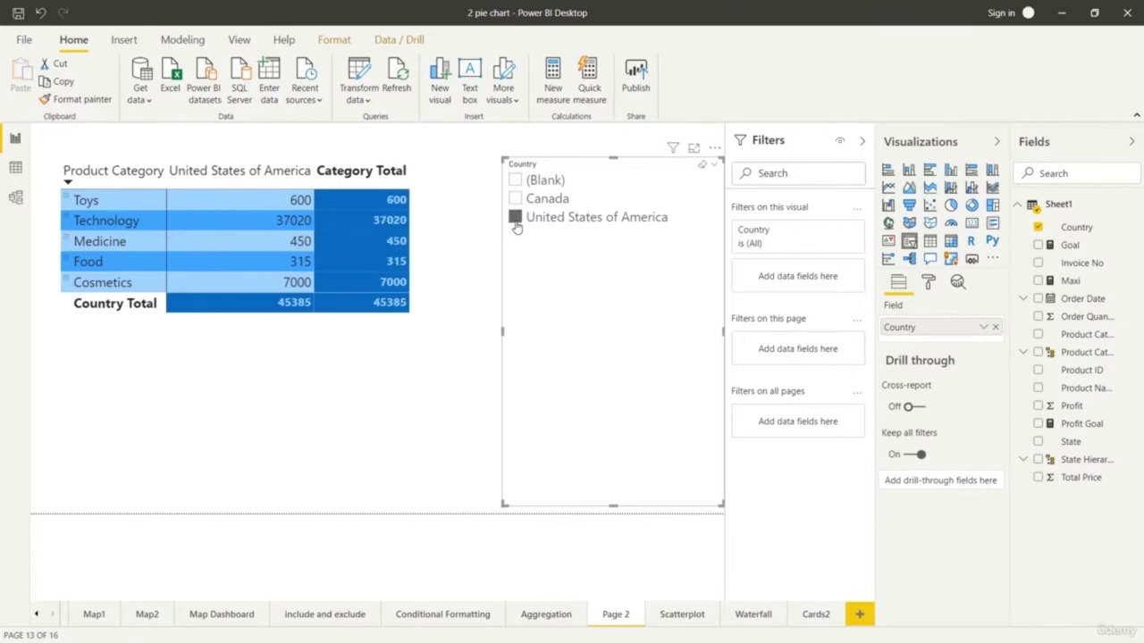
pyautogui.click(516, 224)
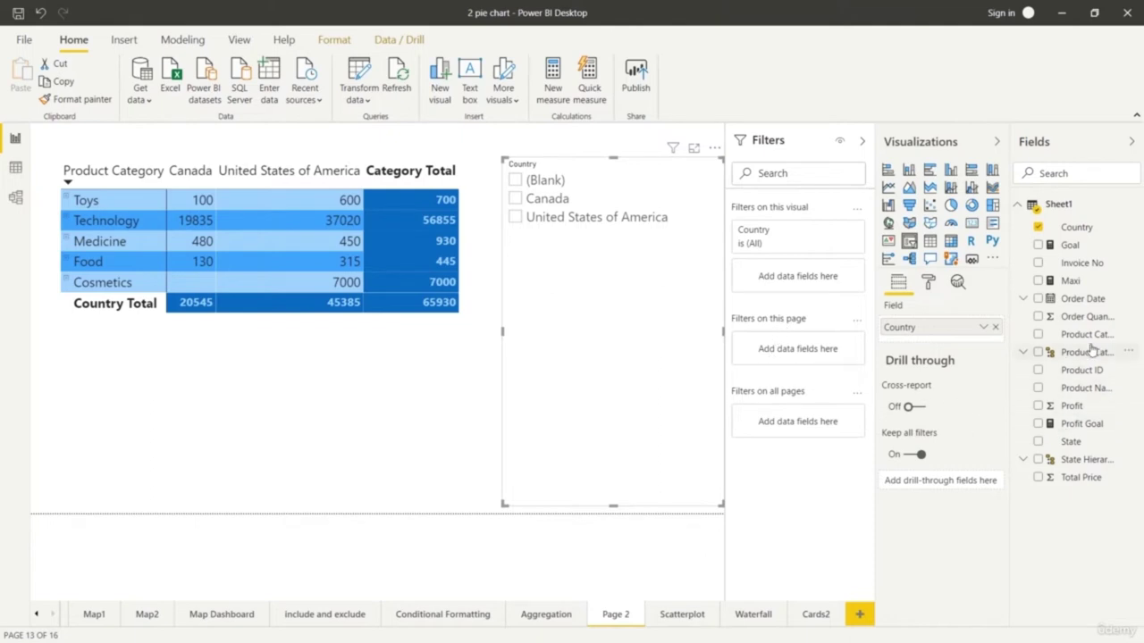
# Add State below Country in the slicer and expand the Canada and United States of America entries.
pyautogui.moveTo(1072, 442); pyautogui.dragTo(945, 337)
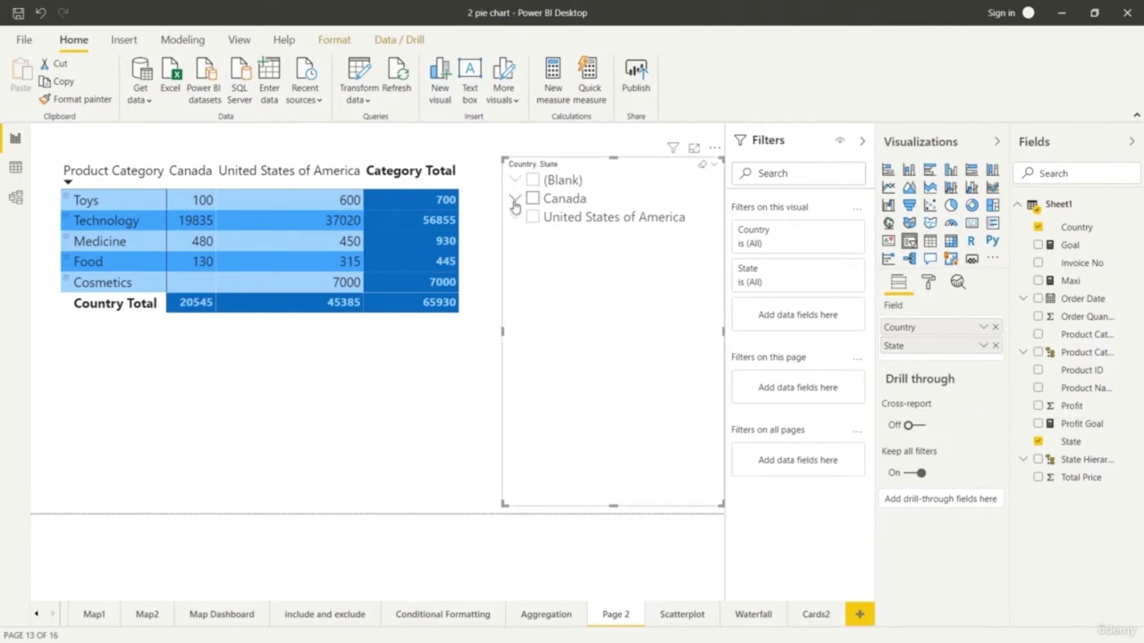
pyautogui.click(515, 202)
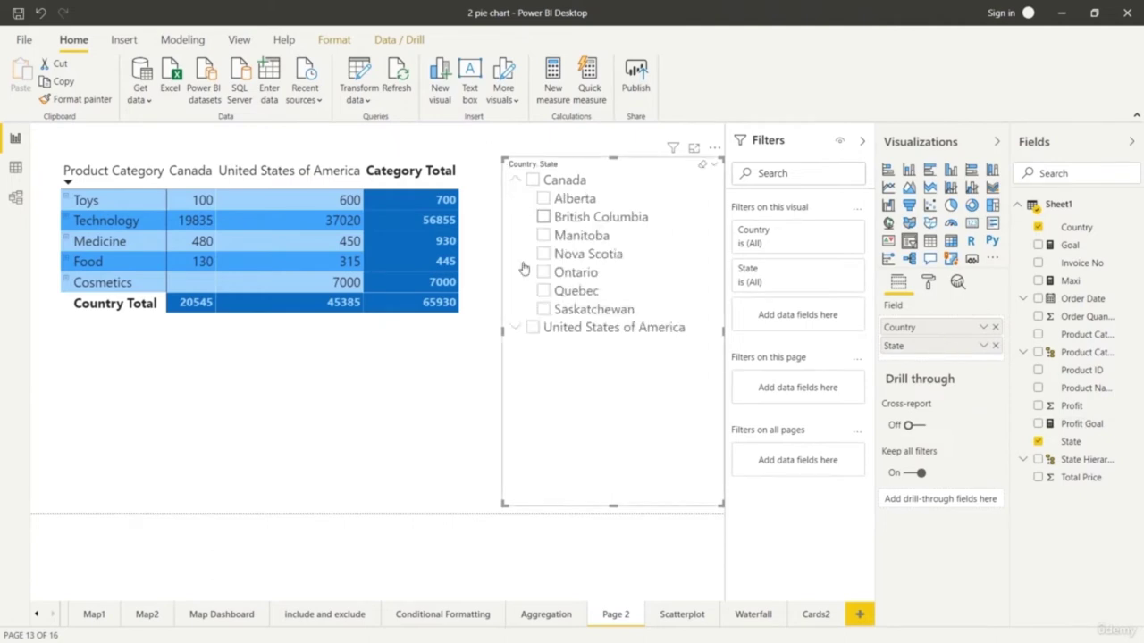
pyautogui.click(516, 329)
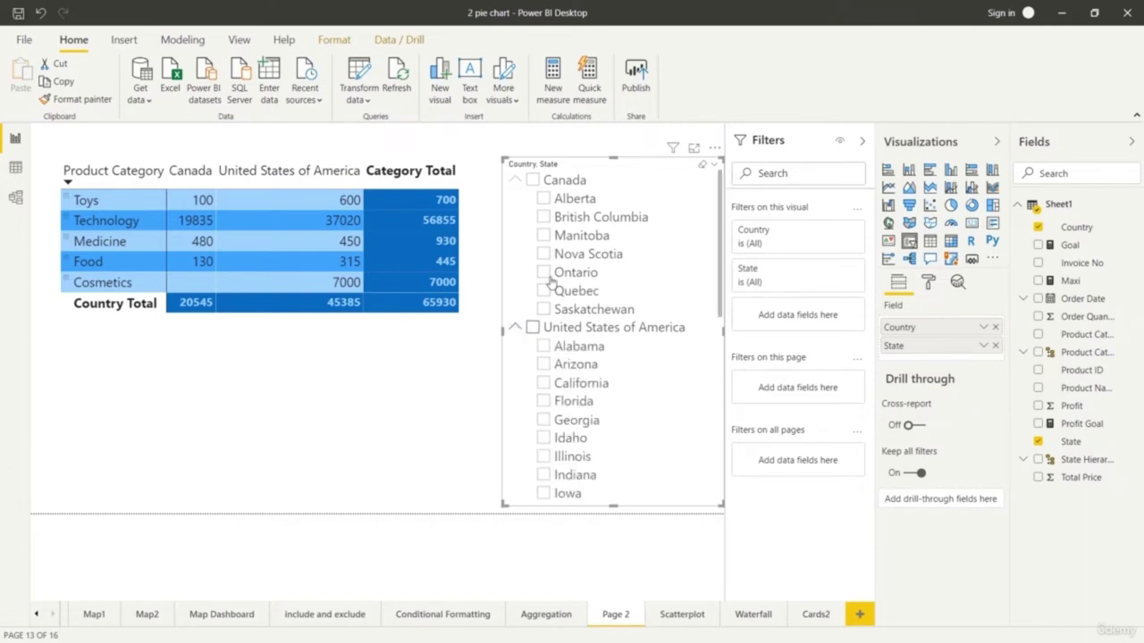
# Filter the matrix by single Canadian provinces: Alberta, British Columbia, Manitoba, Saskatchewan, Quebec and Ontario.
pyautogui.click(544, 200)
pyautogui.click(544, 199)
pyautogui.click(544, 217)
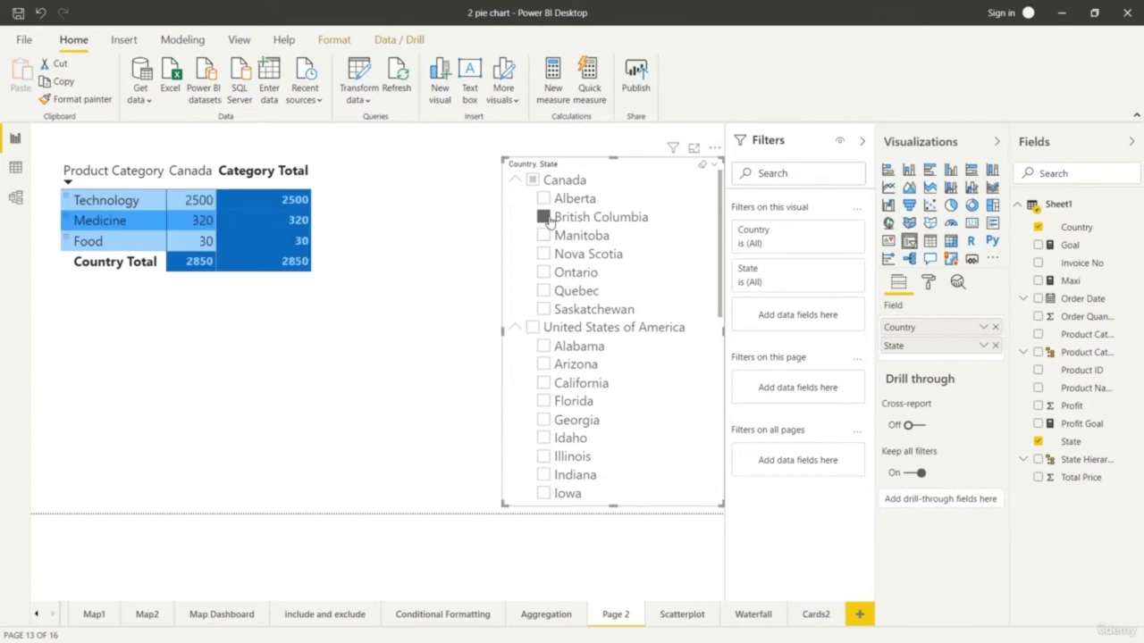
pyautogui.click(545, 217)
pyautogui.click(544, 236)
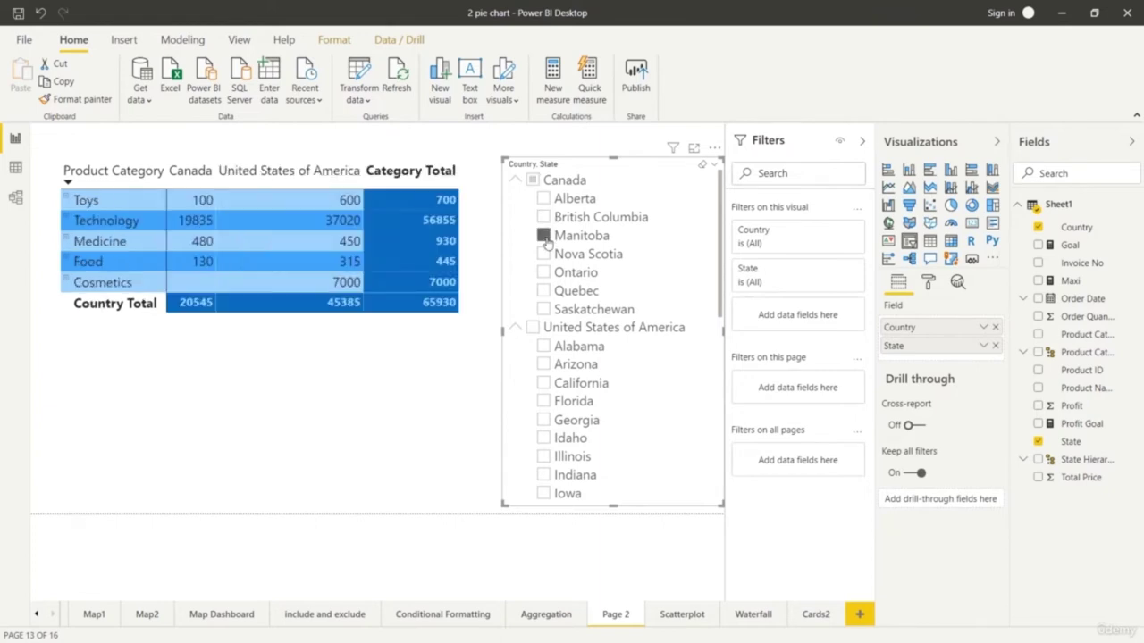
pyautogui.click(544, 236)
pyautogui.click(544, 309)
pyautogui.click(545, 290)
pyautogui.click(544, 273)
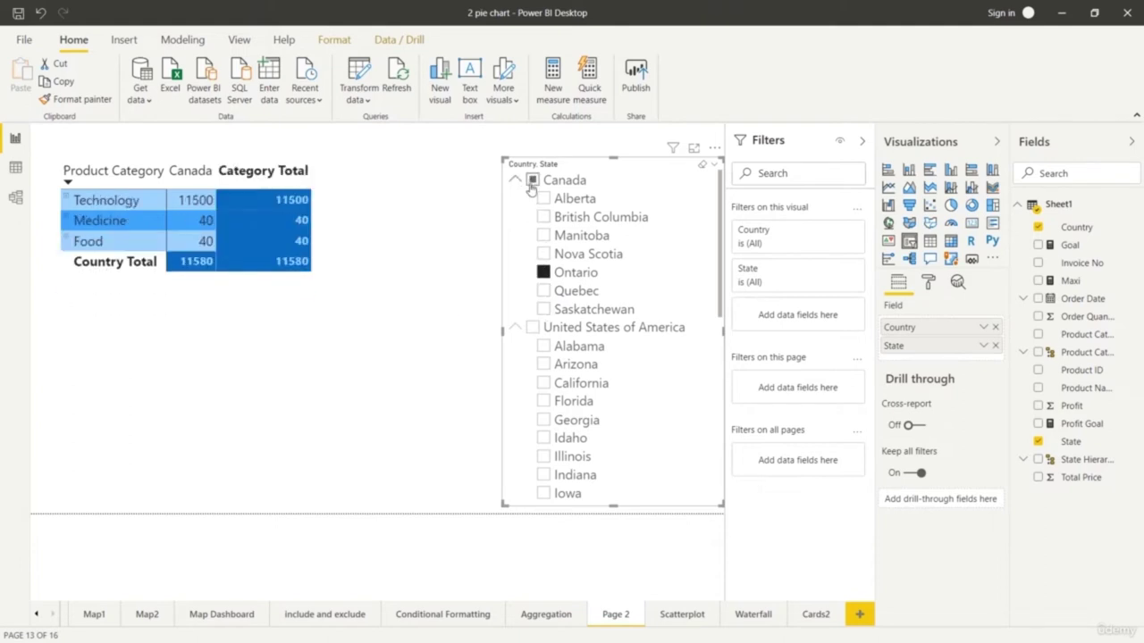
# Extend the slicer's multiple selection across both countries with Quebec, Manitoba, Arizona, California, Florida and Georgia.
pyautogui.click(543, 292)
pyautogui.click(543, 235)
pyautogui.click(544, 364)
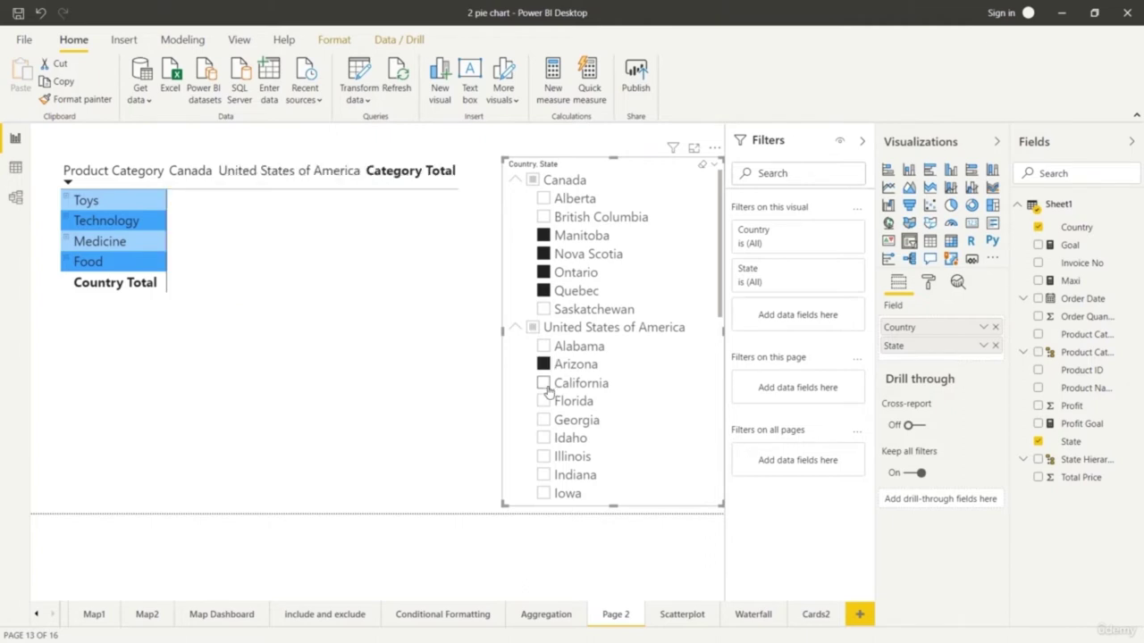
pyautogui.click(544, 382)
pyautogui.click(544, 401)
pyautogui.click(544, 420)
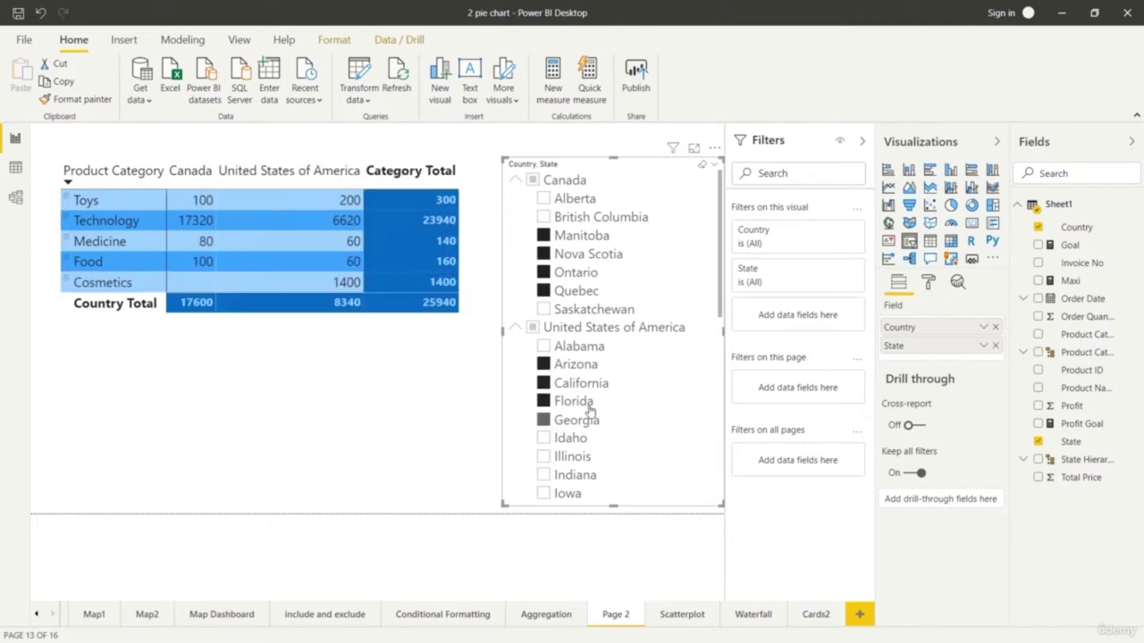
# Filter the matrix by one US state at a time: Georgia, Kentucky, Louisiana, New Mexico and New York.
pyautogui.scroll(-1, 634, 417)
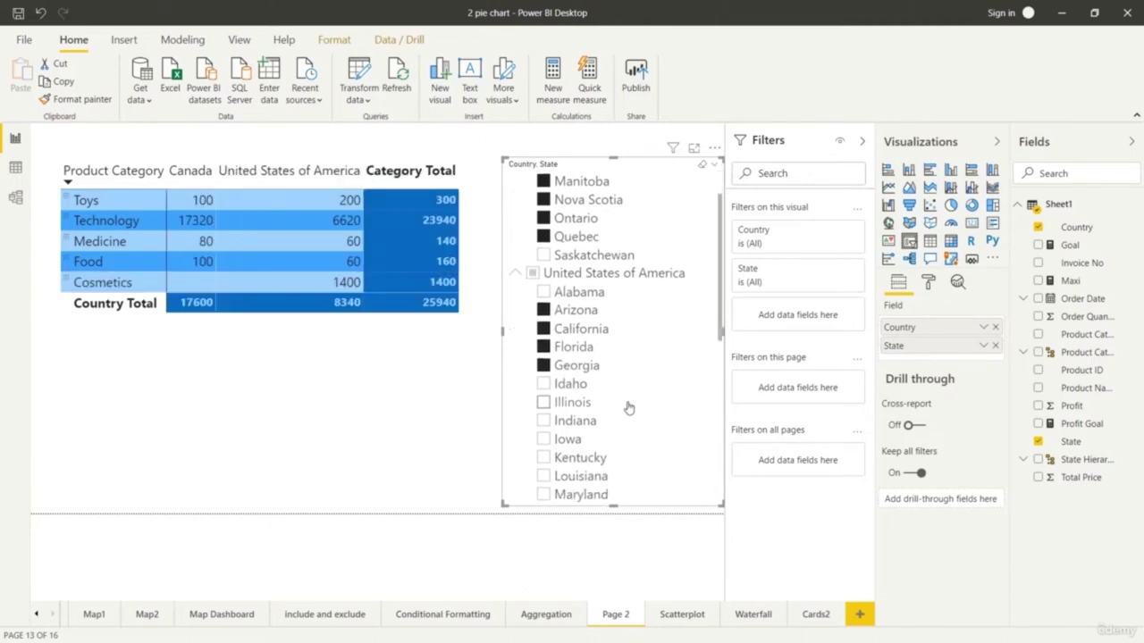
pyautogui.click(544, 366)
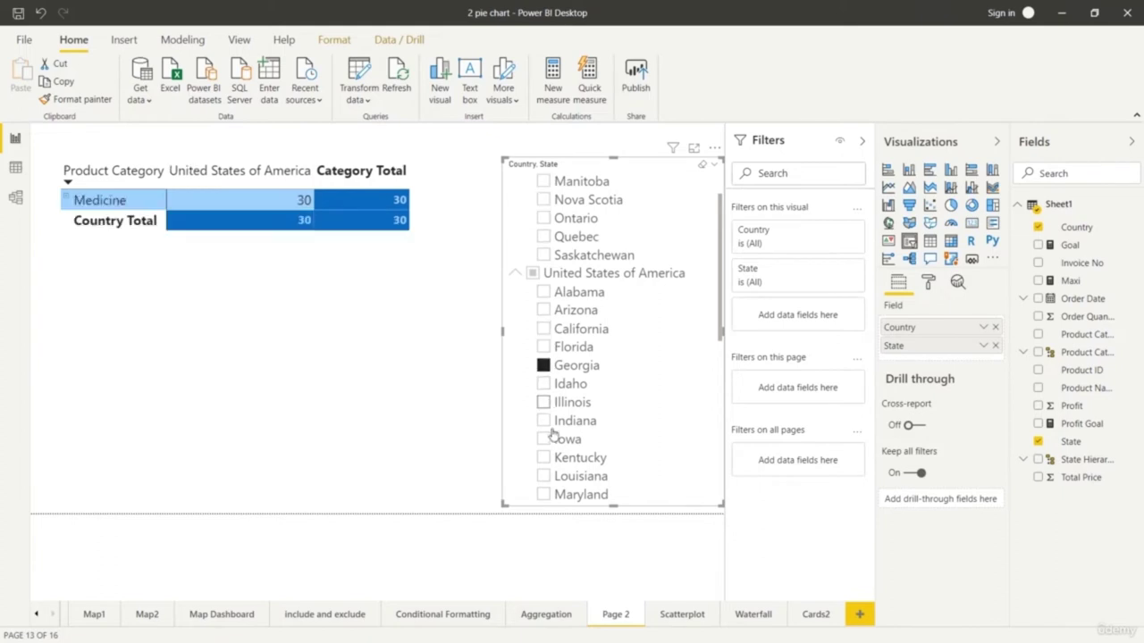
pyautogui.click(544, 457)
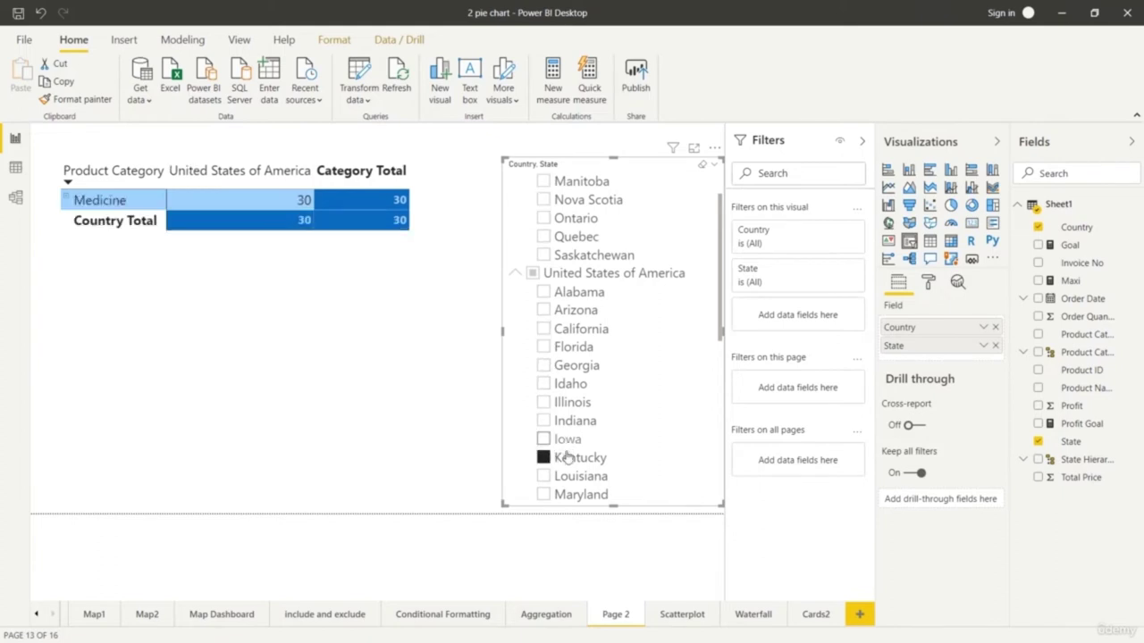
pyautogui.click(543, 477)
pyautogui.scroll(-3, 679, 393)
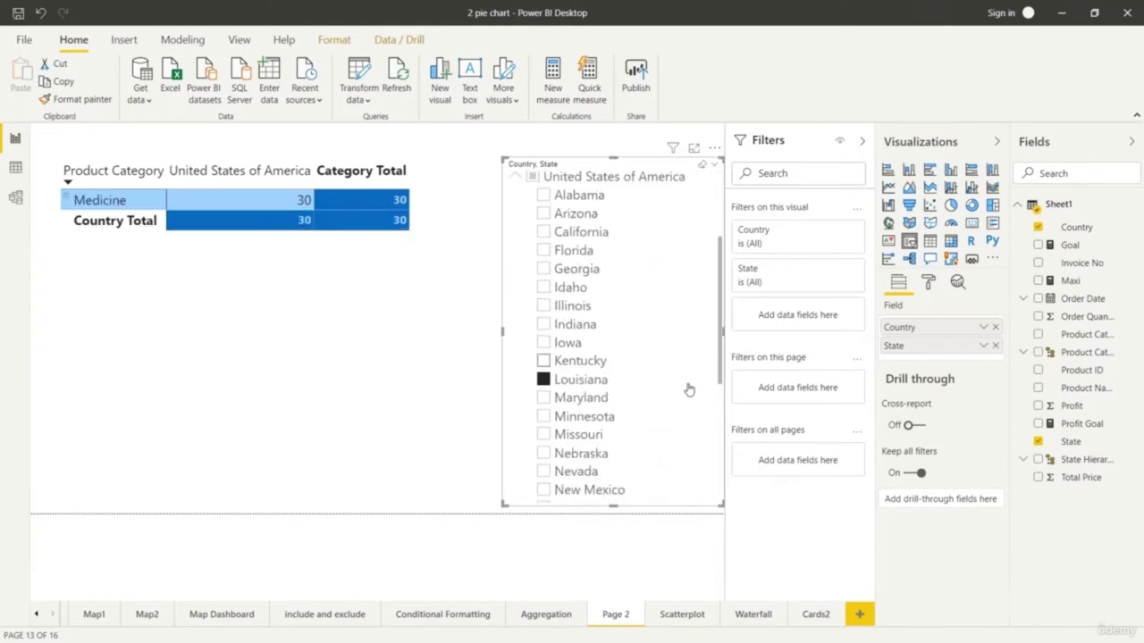
pyautogui.click(543, 314)
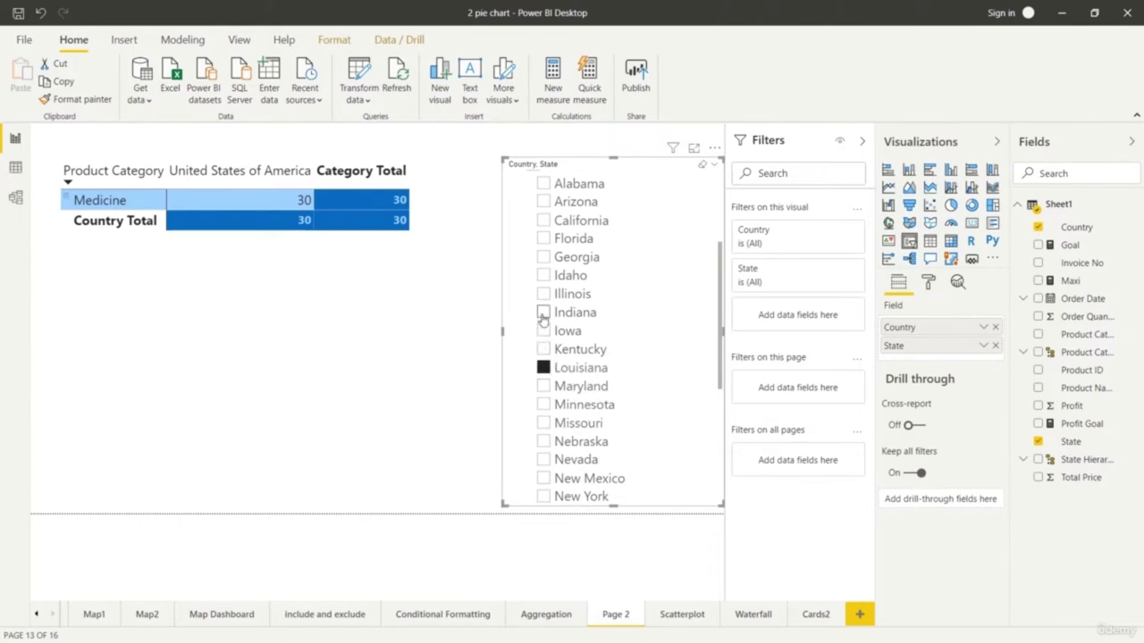
pyautogui.click(543, 480)
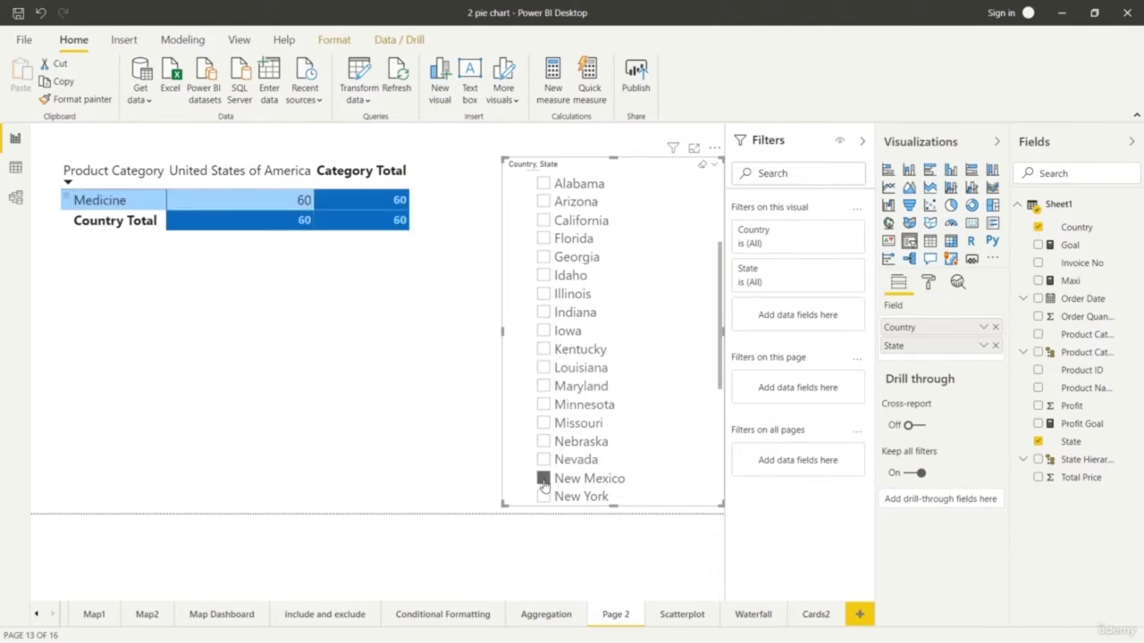
pyautogui.click(543, 497)
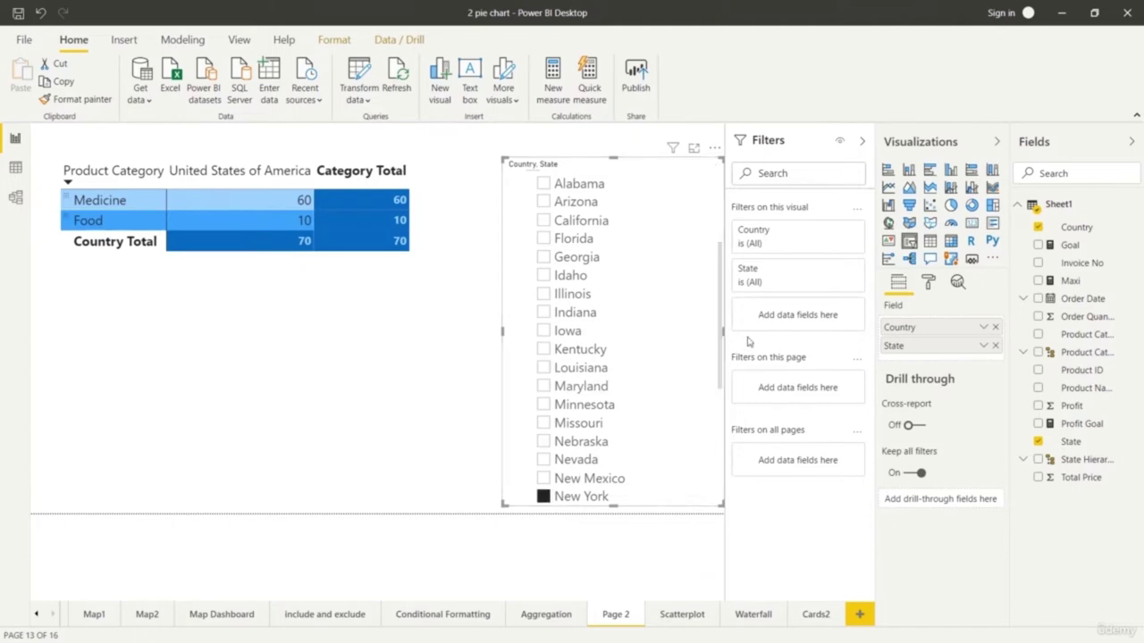
# Filter the matrix by Texas and by Wyoming, one at a time, from the end of the slicer's state list.
pyautogui.moveTo(717, 376); pyautogui.dragTo(713, 433)
pyautogui.scroll(-3, 707, 434)
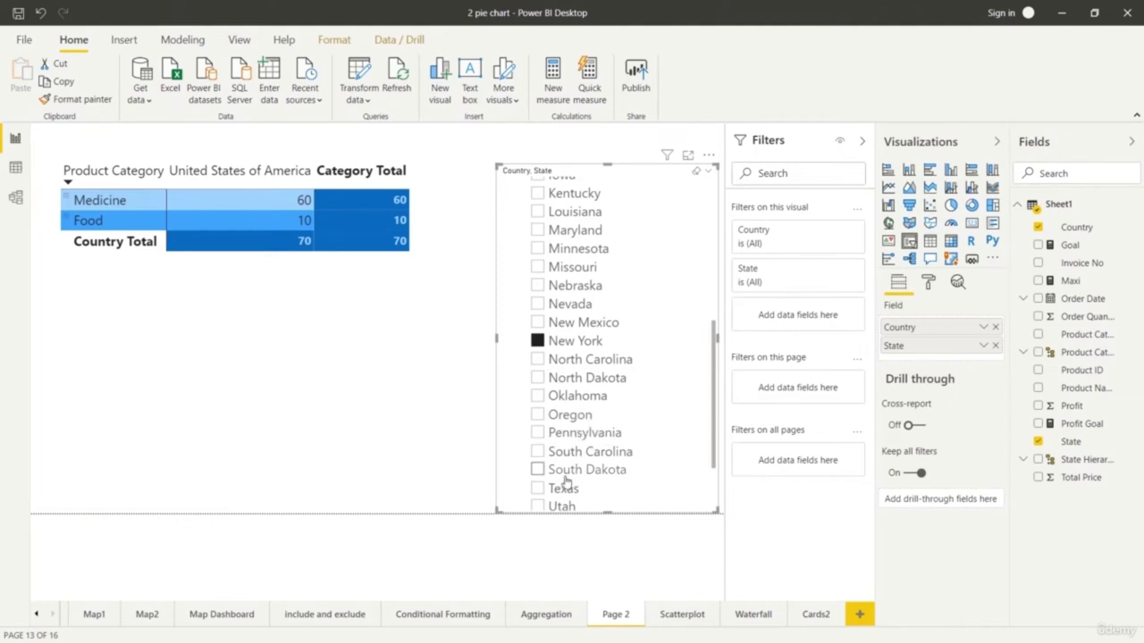
pyautogui.click(535, 492)
pyautogui.scroll(-2, 537, 493)
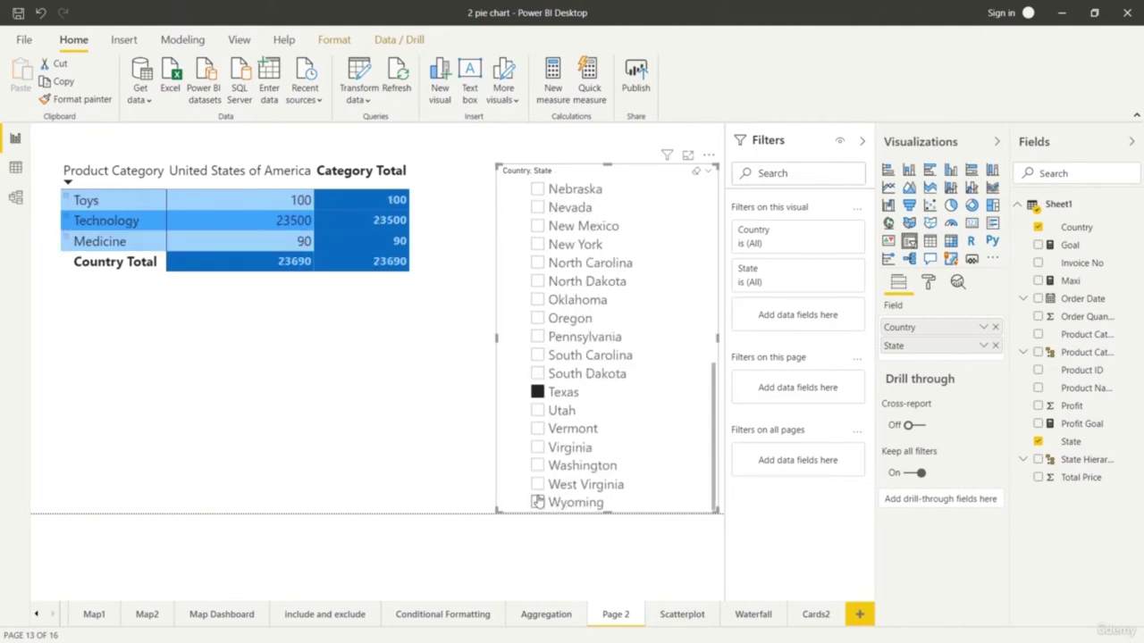
pyautogui.click(539, 503)
pyautogui.scroll(1, 539, 500)
pyautogui.scroll(-1, 539, 496)
# Compare the matrix for Vermont, Virginia, Washington and West Virginia by selecting each state singly in the slicer.
pyautogui.click(538, 430)
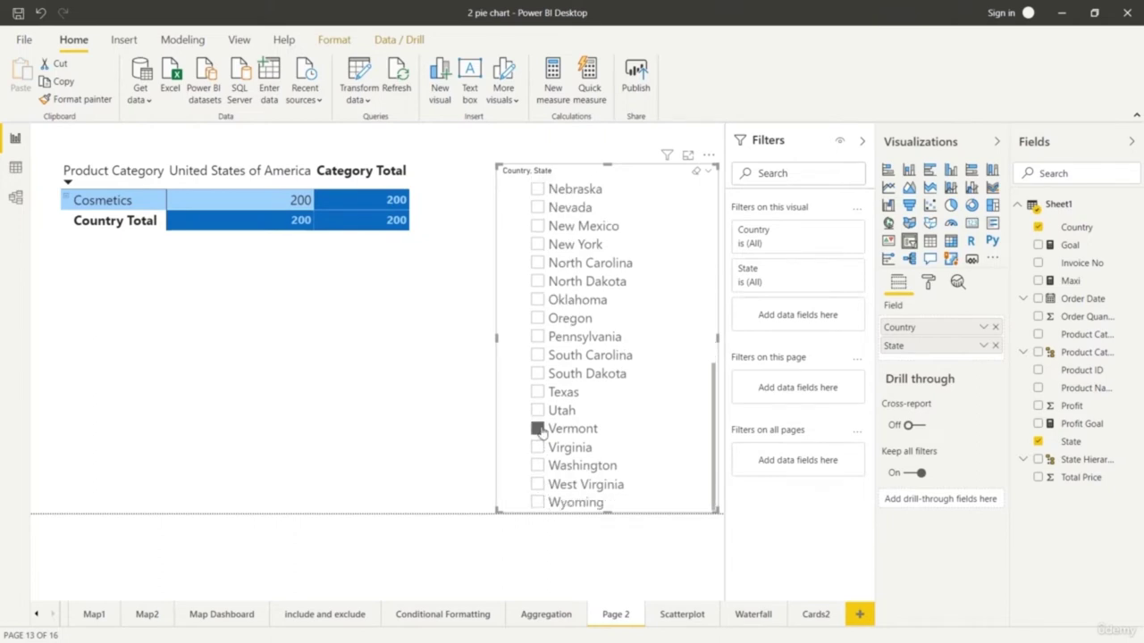
pyautogui.click(539, 449)
pyautogui.click(539, 465)
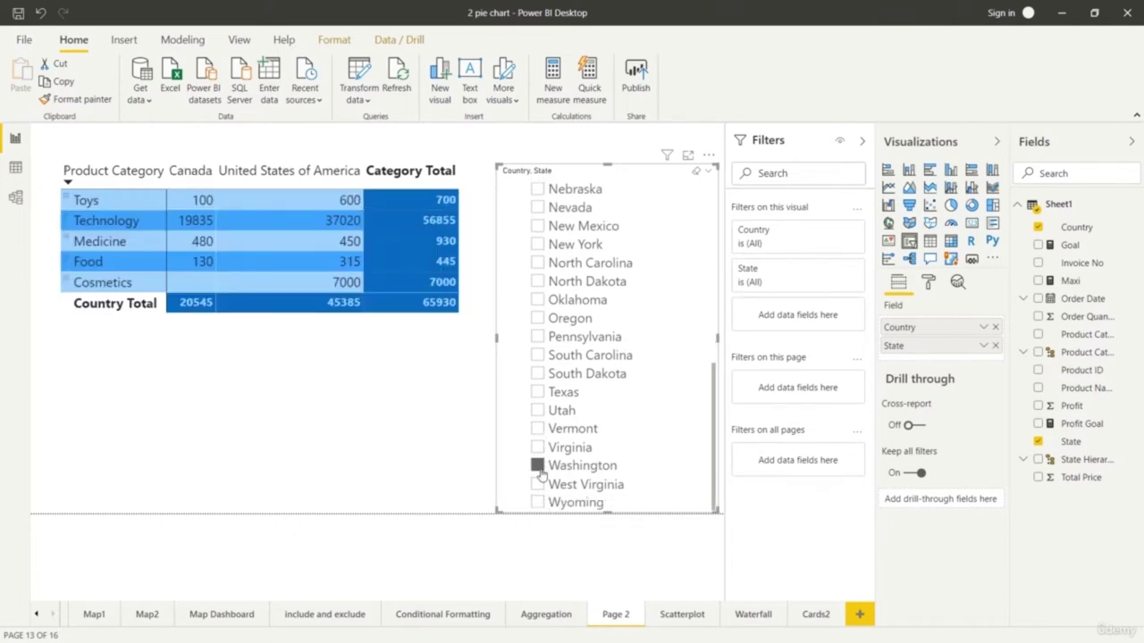
pyautogui.click(539, 447)
pyautogui.click(538, 429)
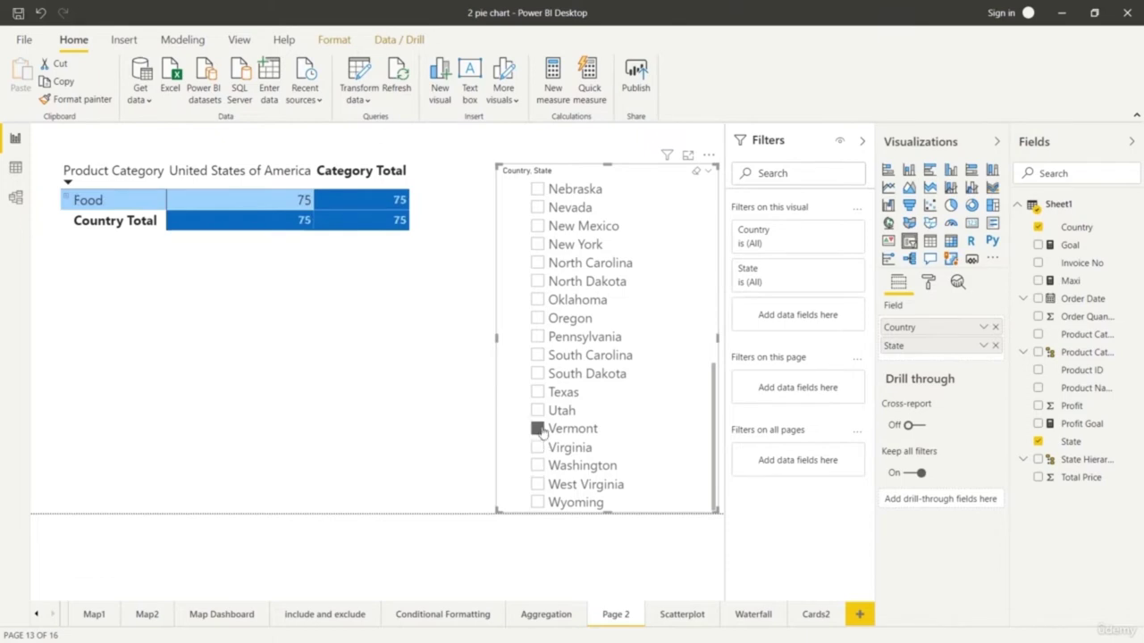
pyautogui.click(539, 466)
pyautogui.click(538, 485)
pyautogui.click(539, 448)
# Filter the matrix by Texas, Utah, Vermont, Wyoming and South Carolina, one state at a time.
pyautogui.click(538, 393)
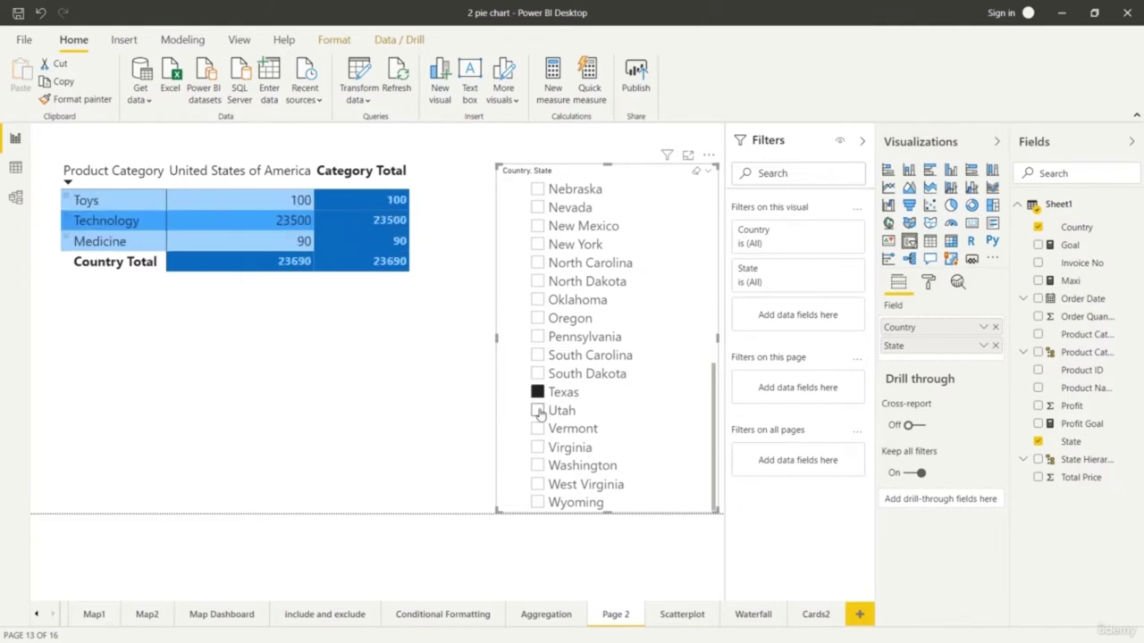
pyautogui.click(538, 411)
pyautogui.click(538, 429)
pyautogui.click(537, 502)
pyautogui.scroll(1, 541, 499)
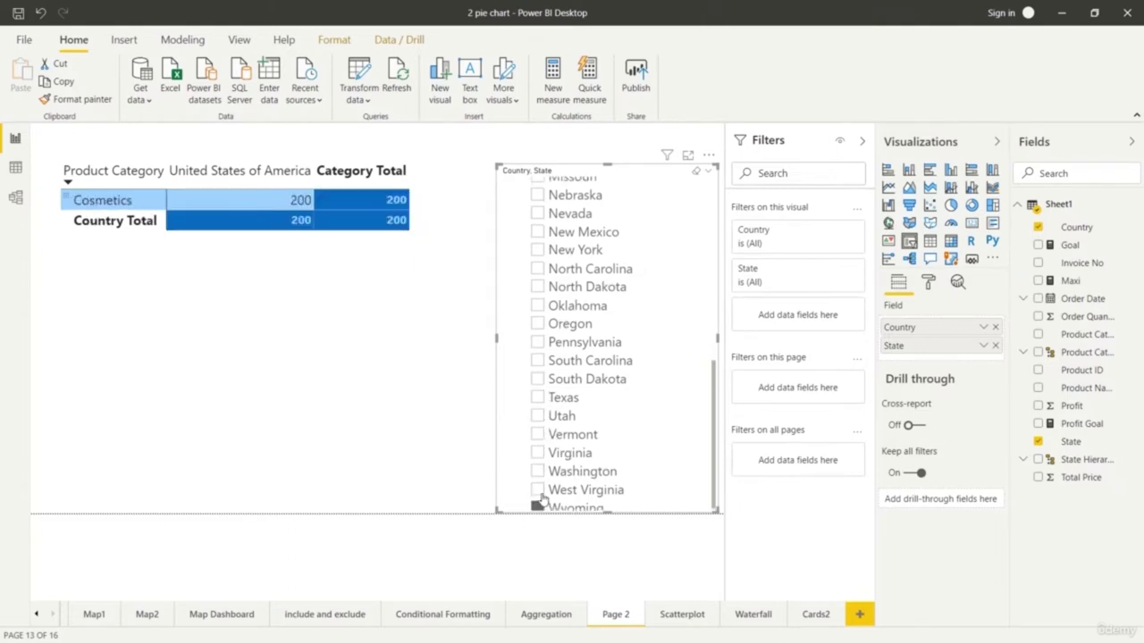
pyautogui.click(537, 409)
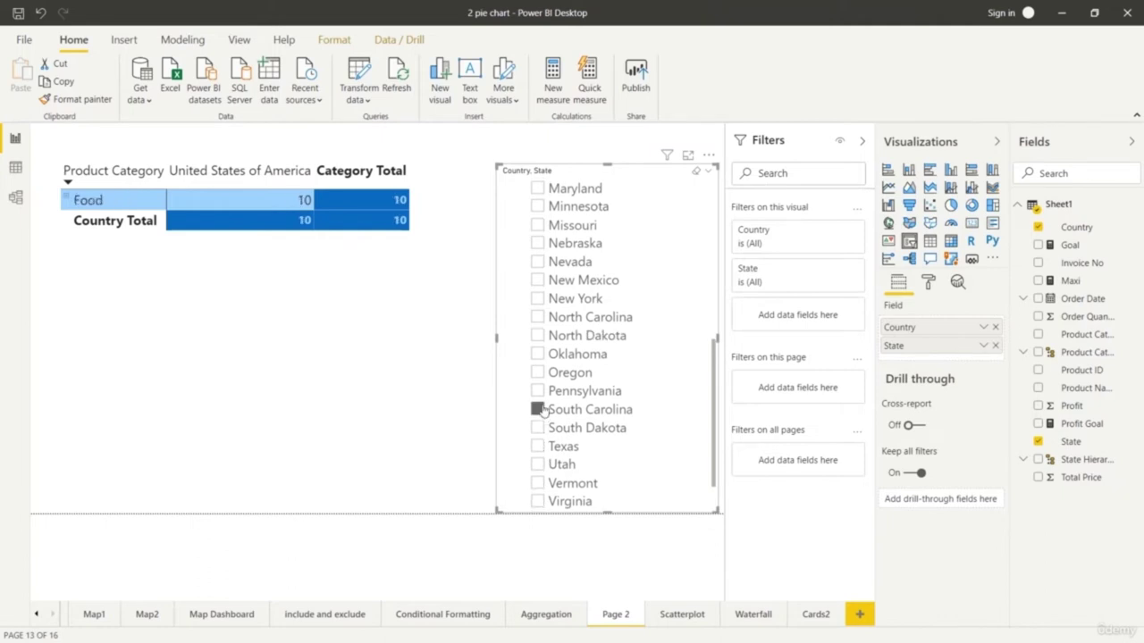
# Filter the matrix by Pennsylvania, Oregon, Oklahoma and North Carolina, one state at a time.
pyautogui.click(537, 390)
pyautogui.click(537, 373)
pyautogui.click(537, 354)
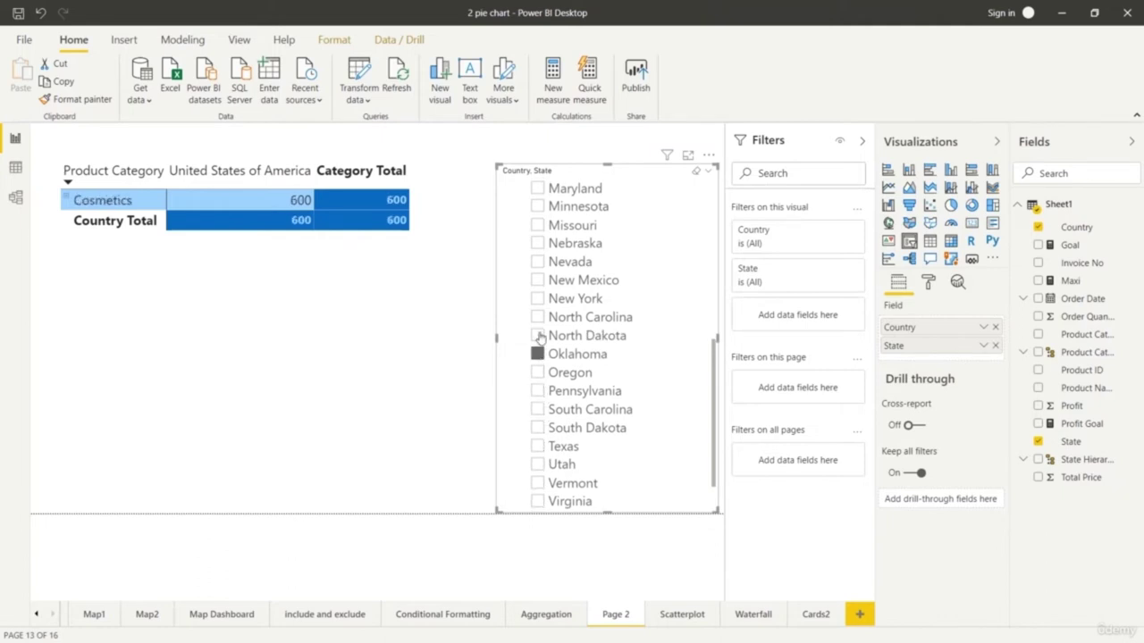
pyautogui.click(537, 318)
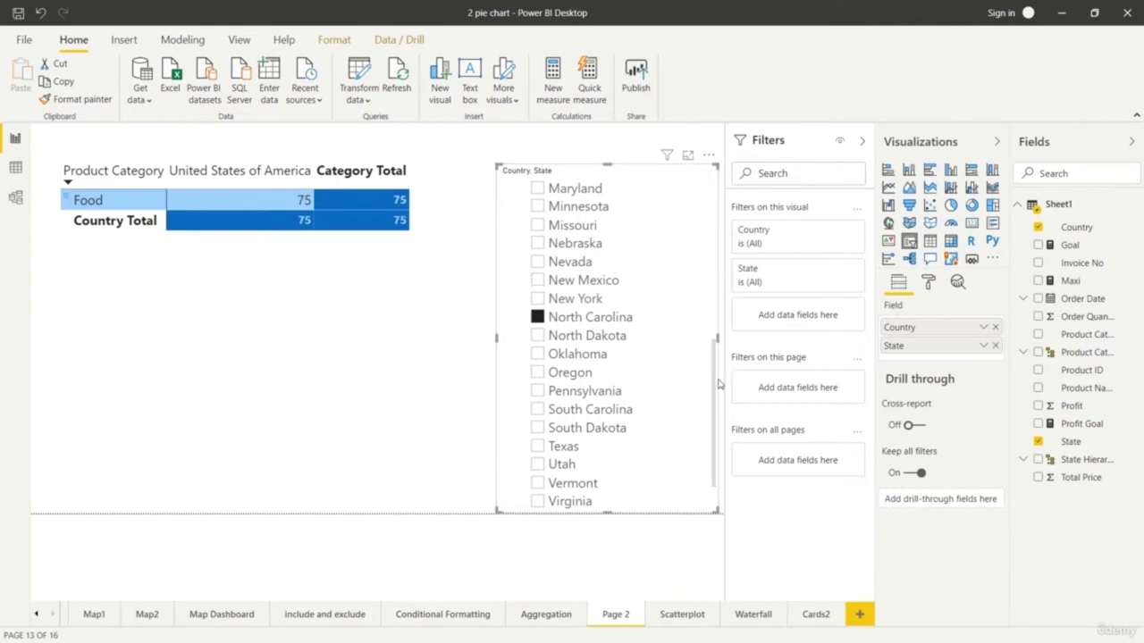
# Filter the matrix by Quebec in Canada together with Georgia in the United States of America.
pyautogui.scroll(7, 713, 368)
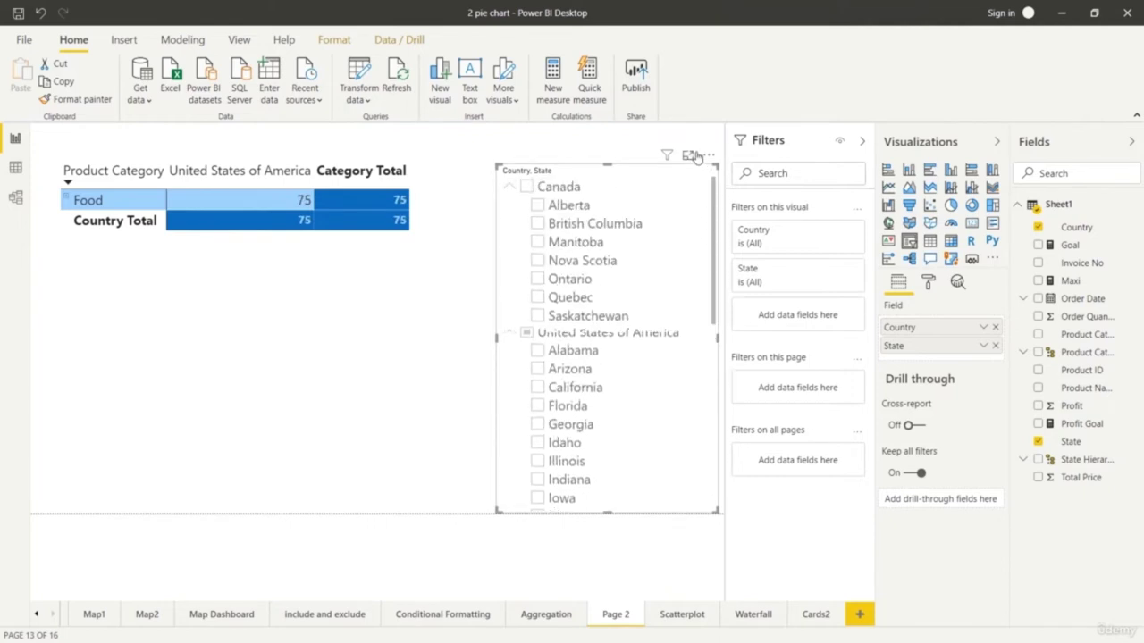
pyautogui.click(573, 299)
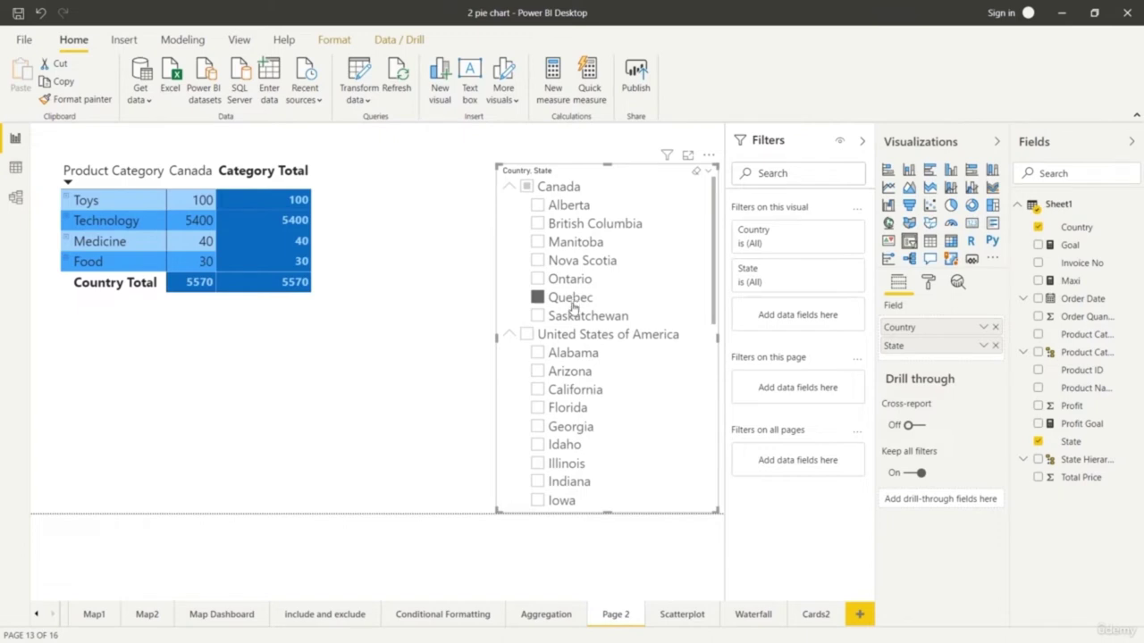
pyautogui.keyDown('ctrl'); pyautogui.click(571, 432); pyautogui.keyUp('ctrl')
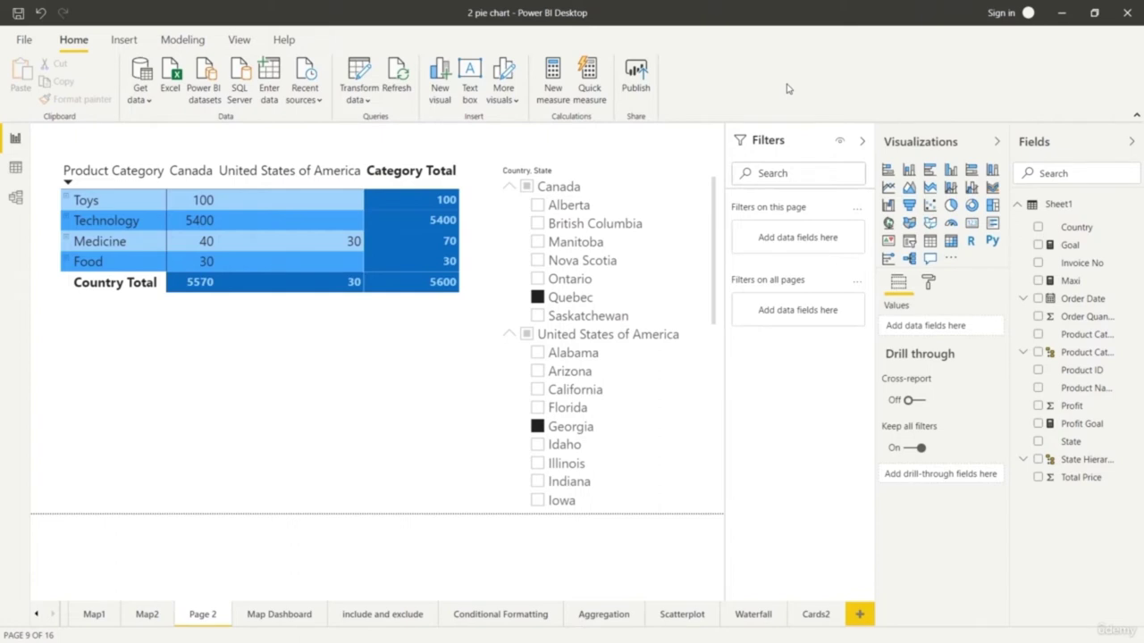
# Add a slicer on Order Date in the empty area below the matrix and widen it toward the state list.
pyautogui.click(909, 243)
pyautogui.moveTo(200, 264); pyautogui.dragTo(296, 431)
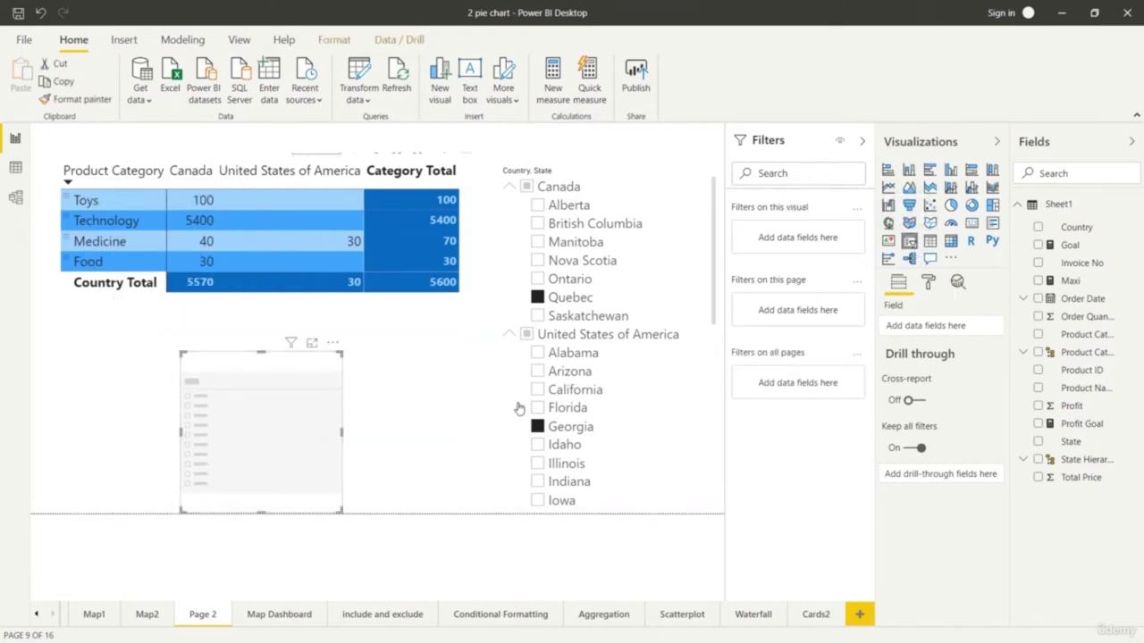
pyautogui.moveTo(1101, 305); pyautogui.dragTo(955, 331)
pyautogui.moveTo(343, 436); pyautogui.dragTo(449, 436)
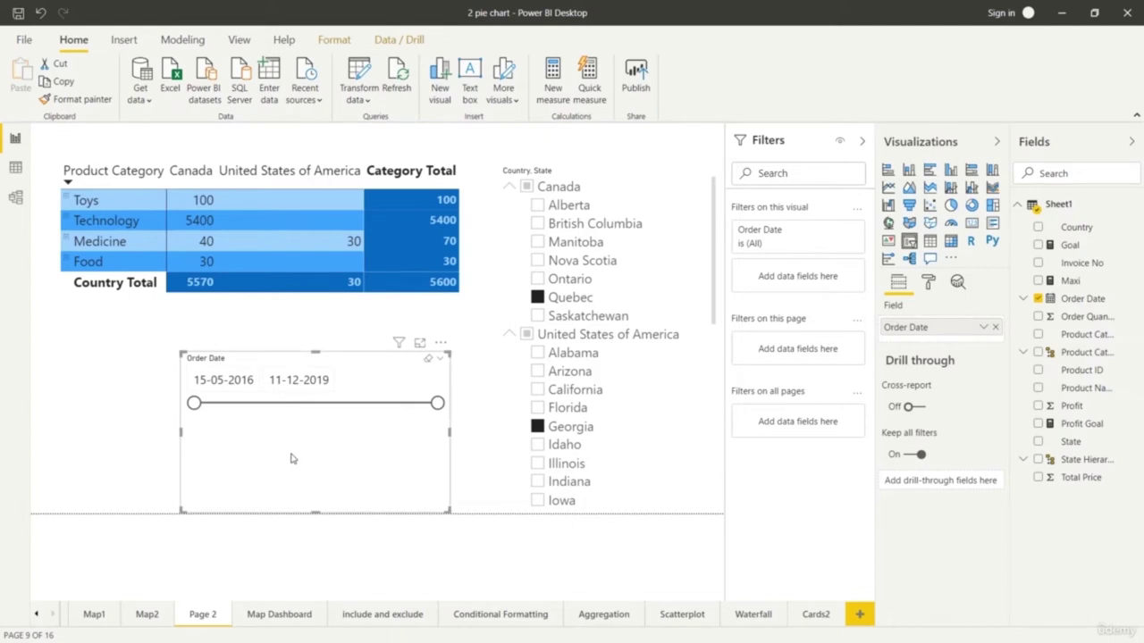
# Try the date range slider with a start of 26-02-2017 and an end of 01-01-2017, restoring the full range after each.
pyautogui.moveTo(200, 408); pyautogui.dragTo(250, 420)
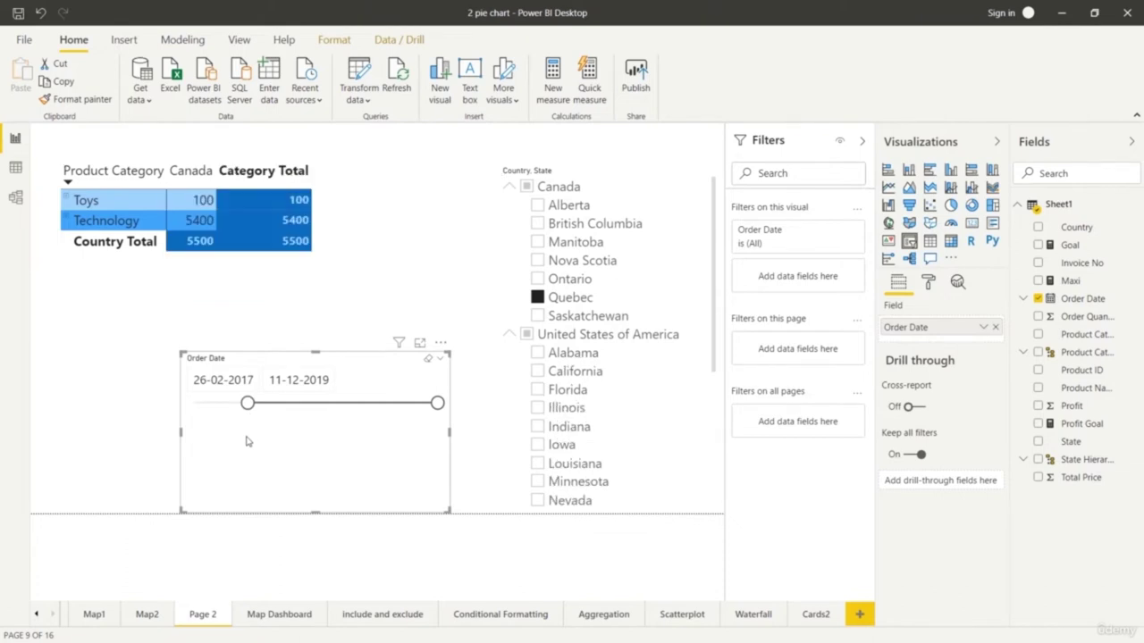
pyautogui.moveTo(248, 403); pyautogui.dragTo(182, 408)
pyautogui.moveTo(437, 404); pyautogui.dragTo(241, 411)
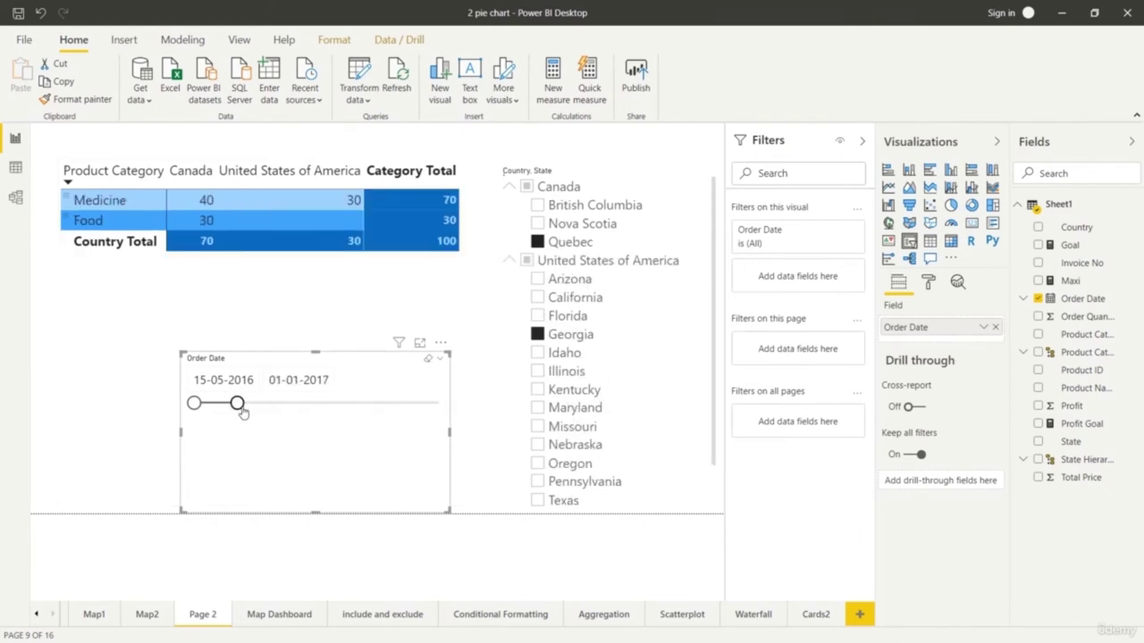
pyautogui.click(437, 403)
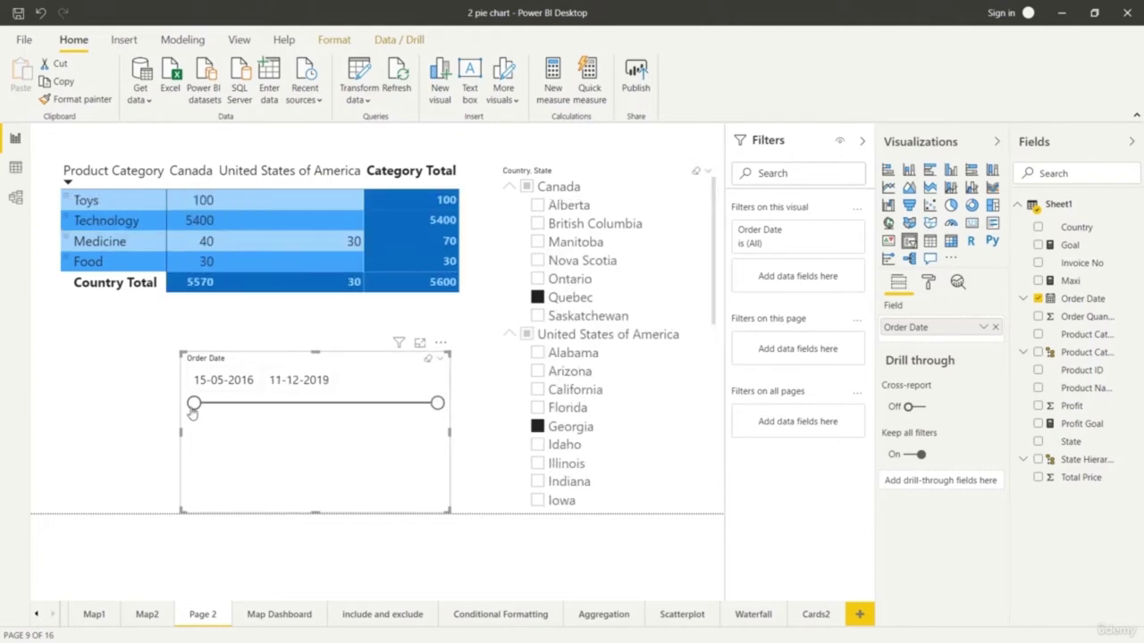
# Set the Order Date slicer's start date to 03-09-2017 using its calendar.
pyautogui.moveTo(193, 403); pyautogui.dragTo(219, 406)
pyautogui.moveTo(294, 421); pyautogui.dragTo(289, 434)
pyautogui.click(258, 380)
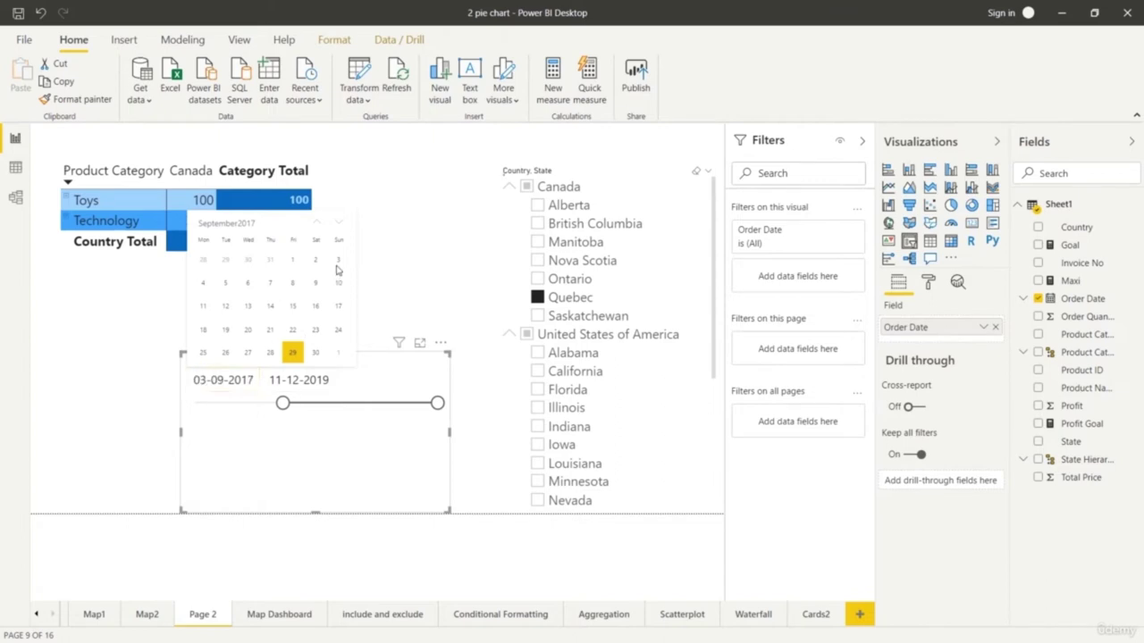
pyautogui.click(375, 286)
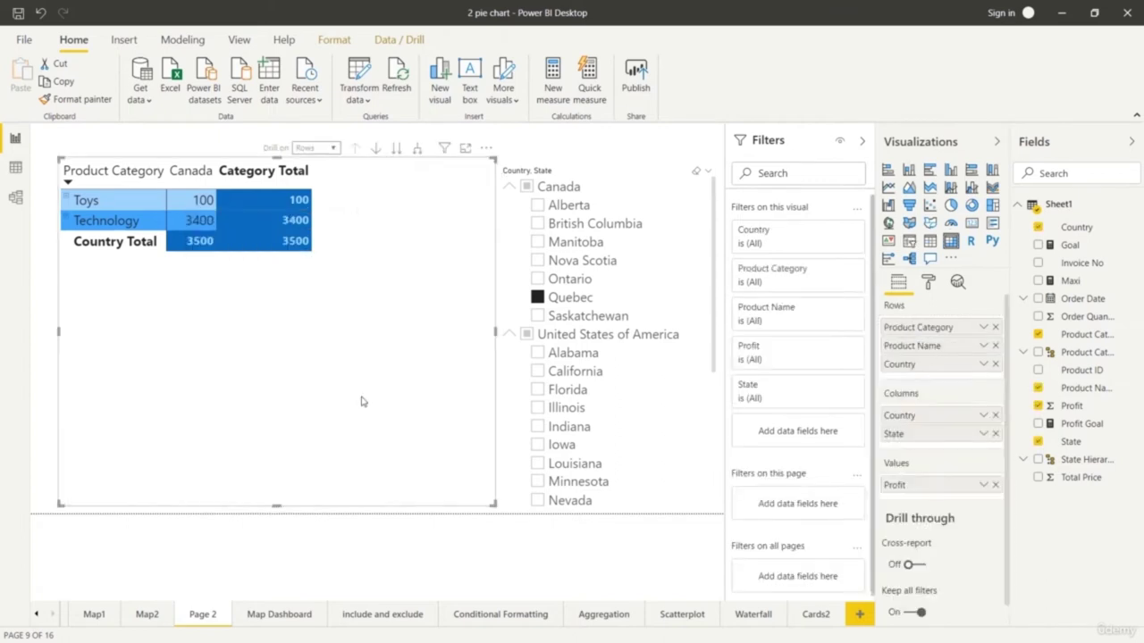
pyautogui.click(386, 530)
# Set the Order Date slicer's end date to 20-12-2019, and then extend it to 26-12-2024.
pyautogui.click(303, 380)
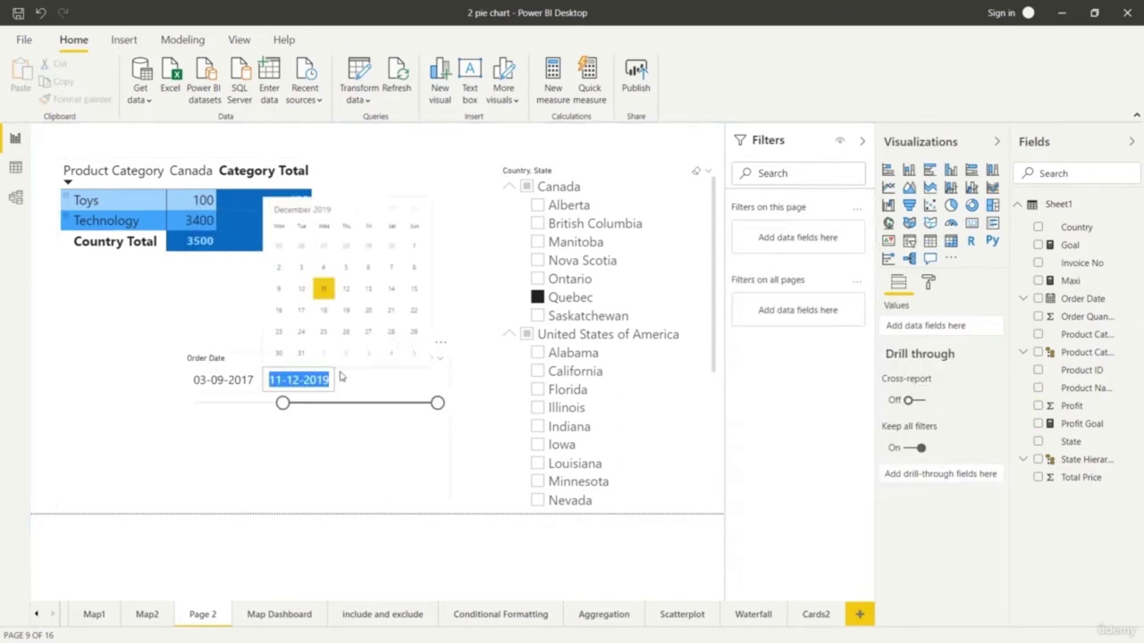
pyautogui.click(368, 311)
pyautogui.click(315, 382)
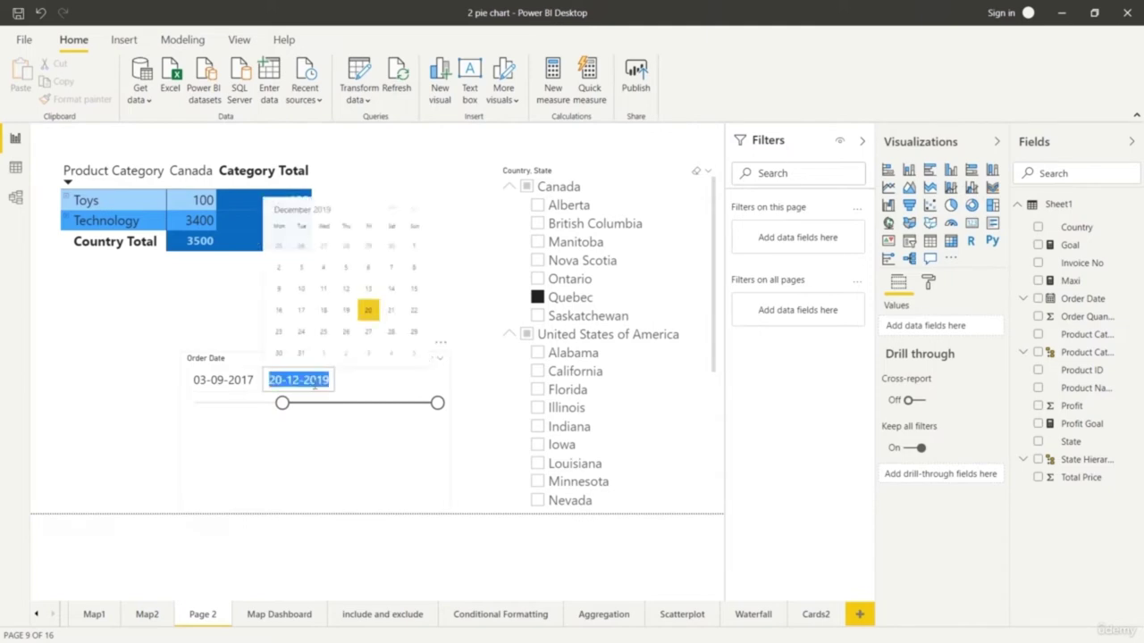
pyautogui.click(323, 211)
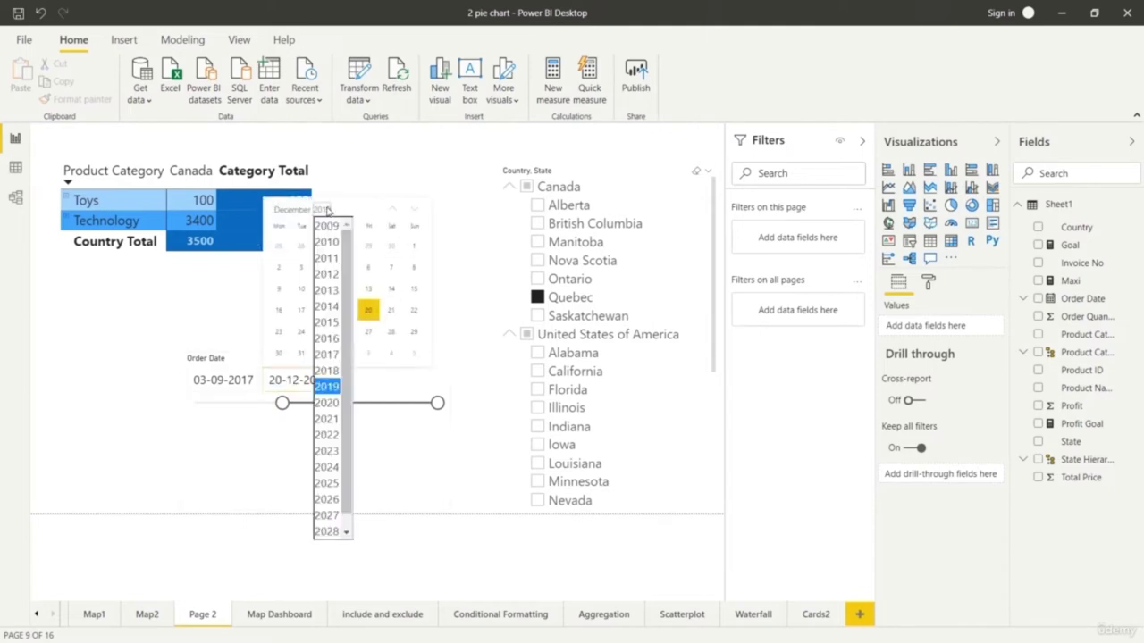
pyautogui.click(330, 469)
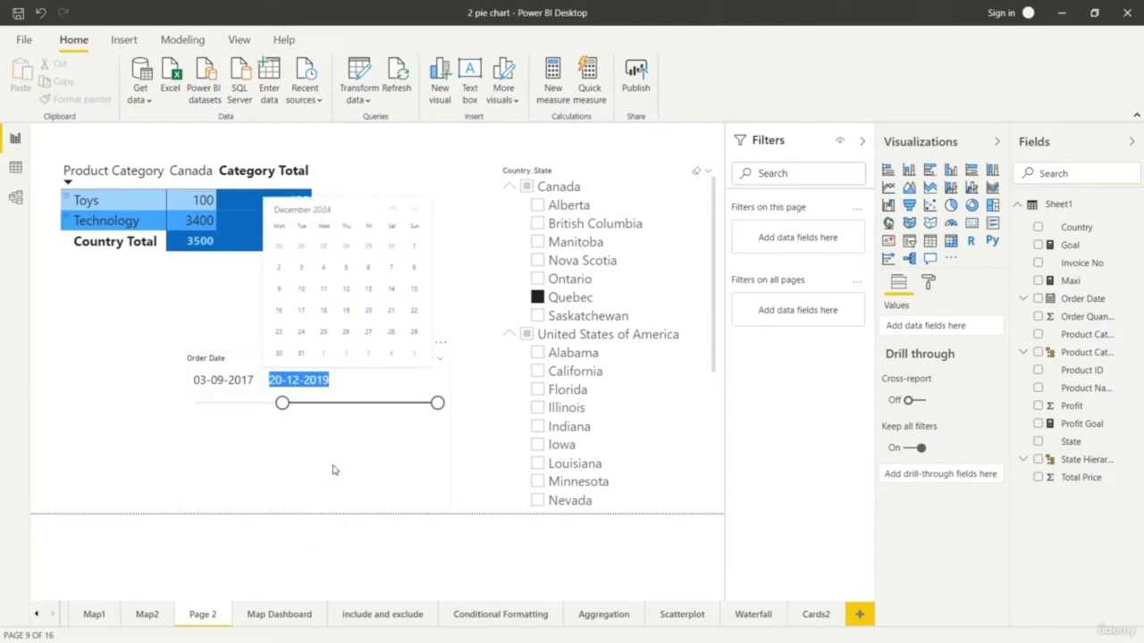
pyautogui.click(345, 330)
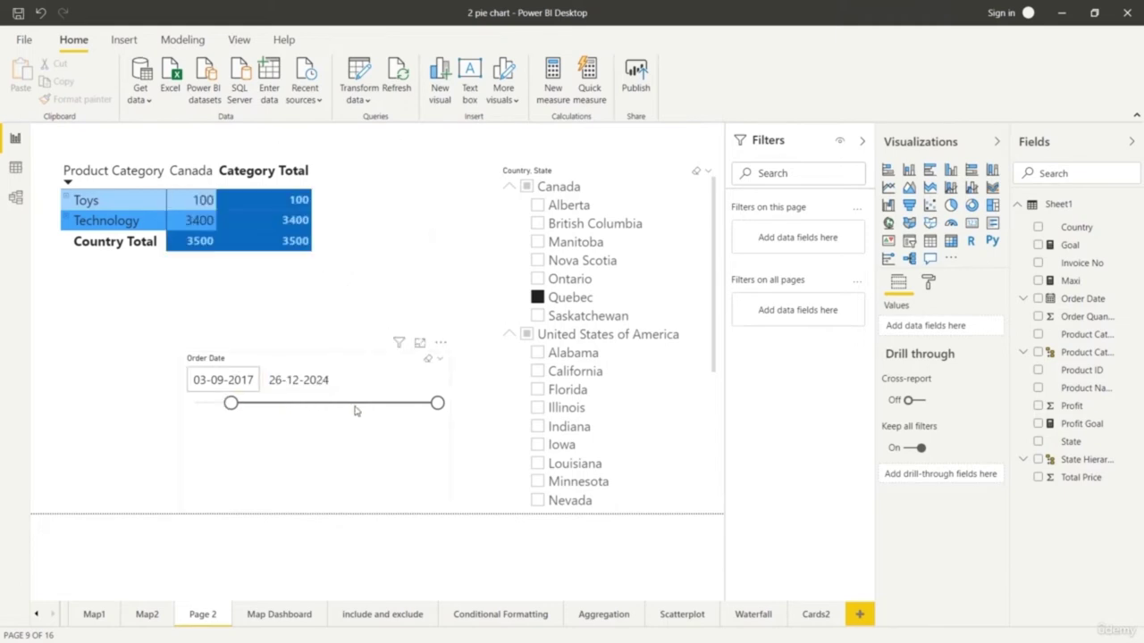
# Adjust the Order Date range on the slider to run from 23-08-2016 to 17-05-2021.
pyautogui.moveTo(230, 404); pyautogui.dragTo(206, 414)
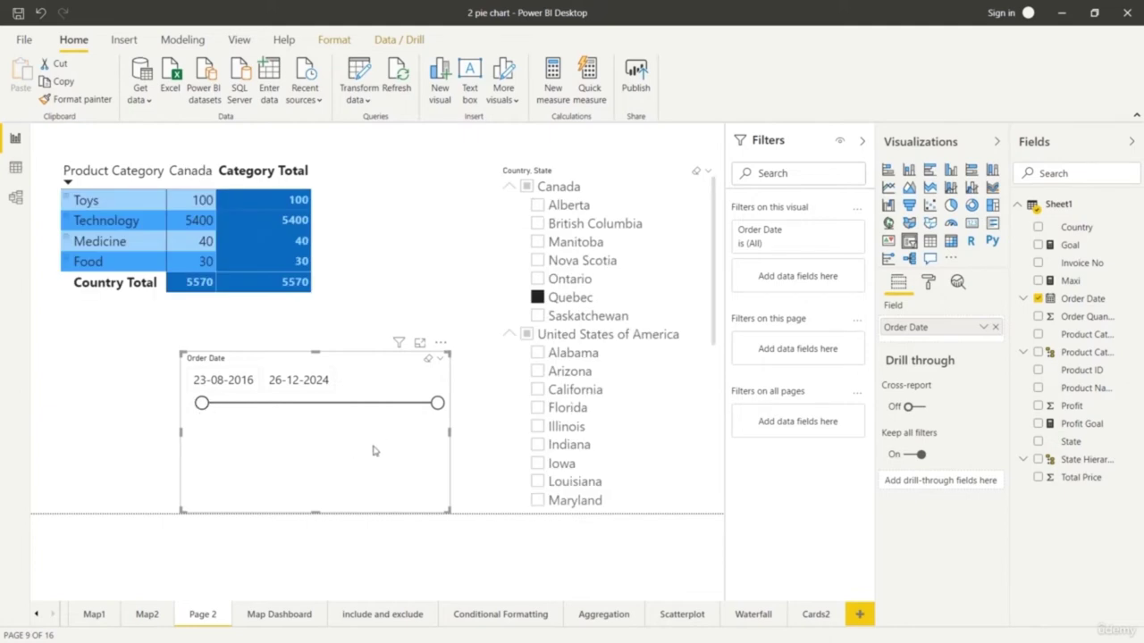
pyautogui.moveTo(436, 403); pyautogui.dragTo(414, 404)
pyautogui.moveTo(334, 416); pyautogui.dragTo(331, 406)
pyautogui.click(362, 562)
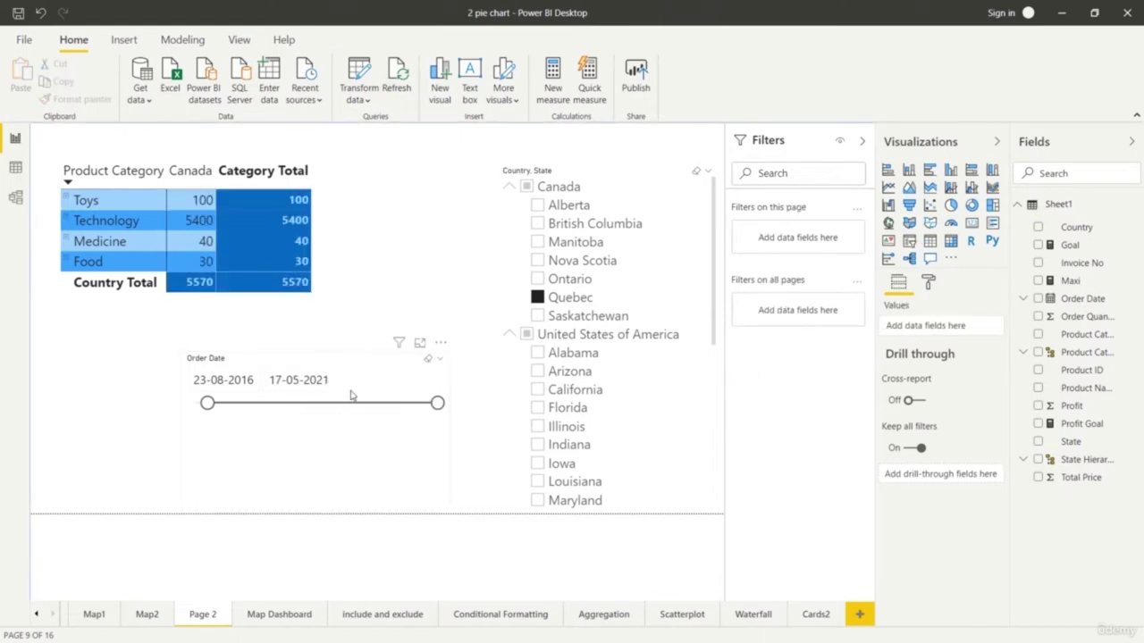
# Reduce the Order Date slicer's height to fit its slider and move it to the lower-left area of the report page.
pyautogui.click(335, 466)
pyautogui.moveTo(315, 513); pyautogui.dragTo(317, 433)
pyautogui.moveTo(352, 370); pyautogui.dragTo(209, 423)
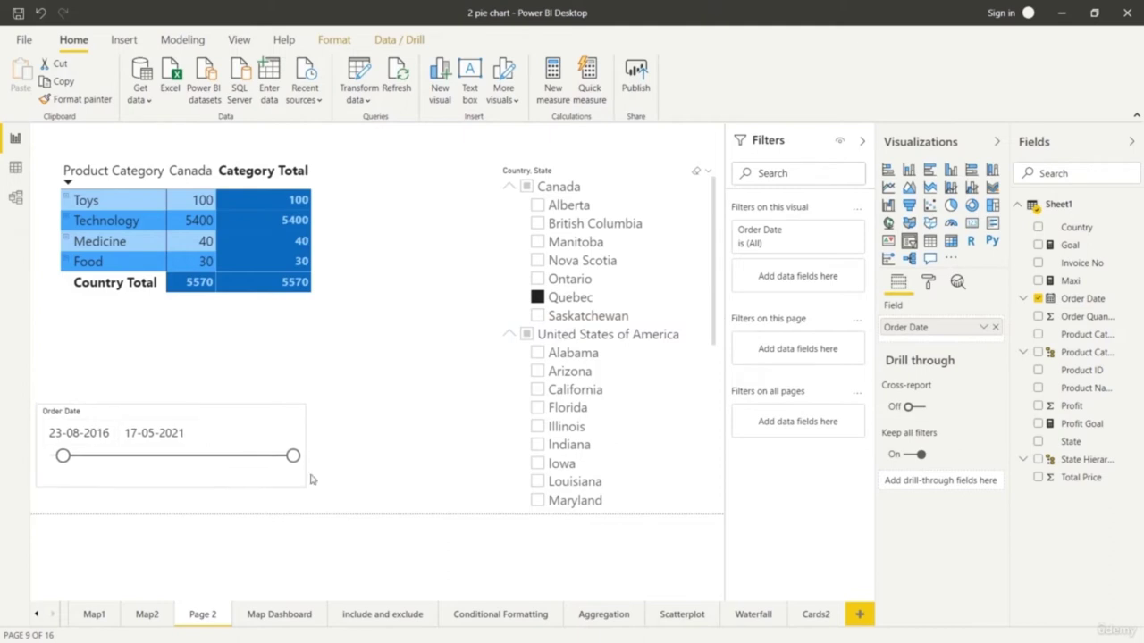
pyautogui.click(365, 549)
# Add a second Order Date slicer between the date range slicer and the state list, using the date hierarchy.
pyautogui.click(908, 241)
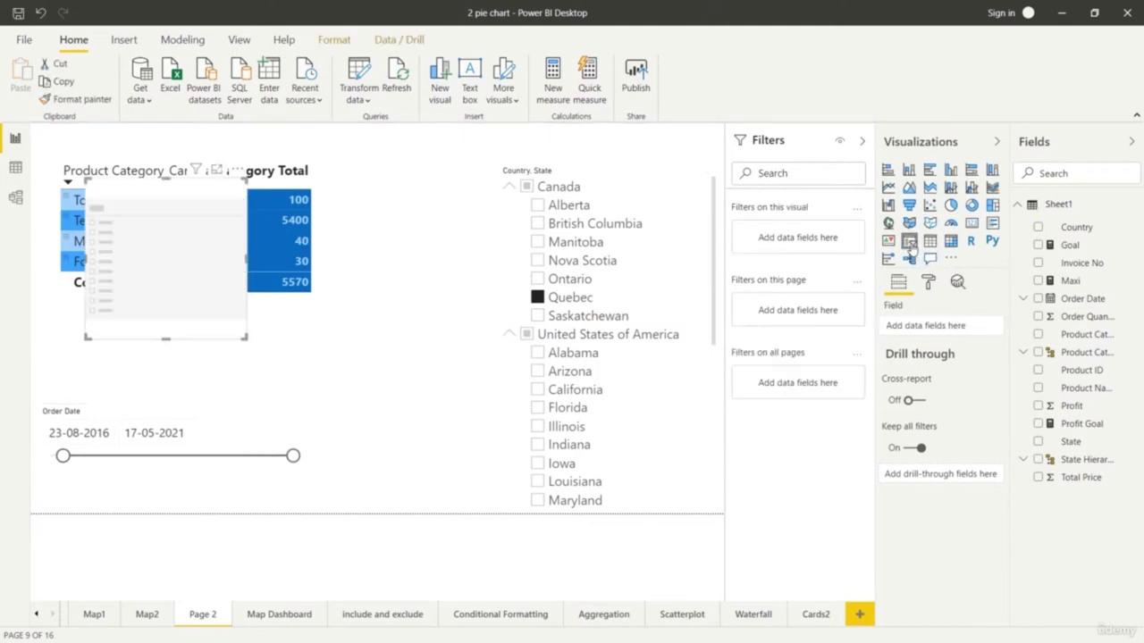
pyautogui.moveTo(239, 283); pyautogui.dragTo(437, 395)
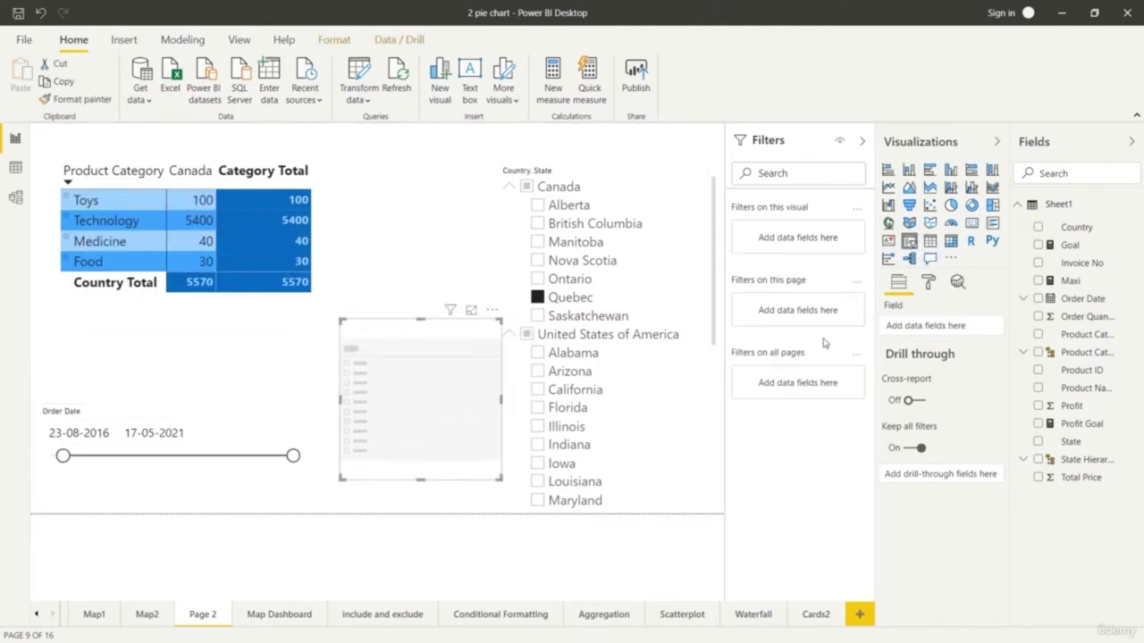
pyautogui.moveTo(1097, 302); pyautogui.dragTo(956, 330)
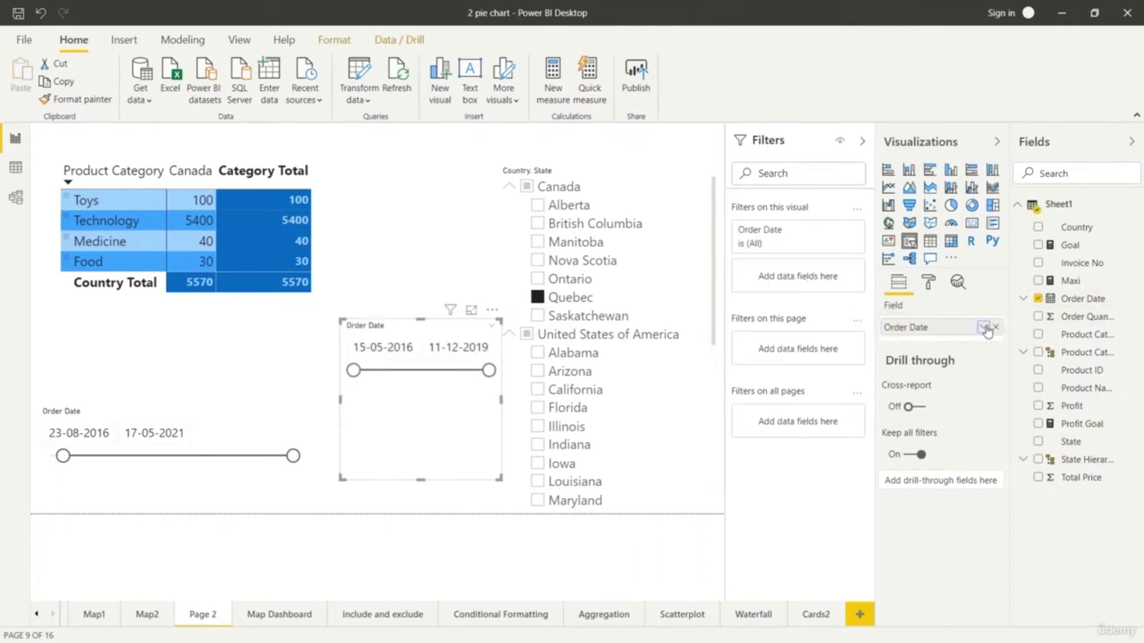
pyautogui.click(983, 327)
pyautogui.click(1024, 440)
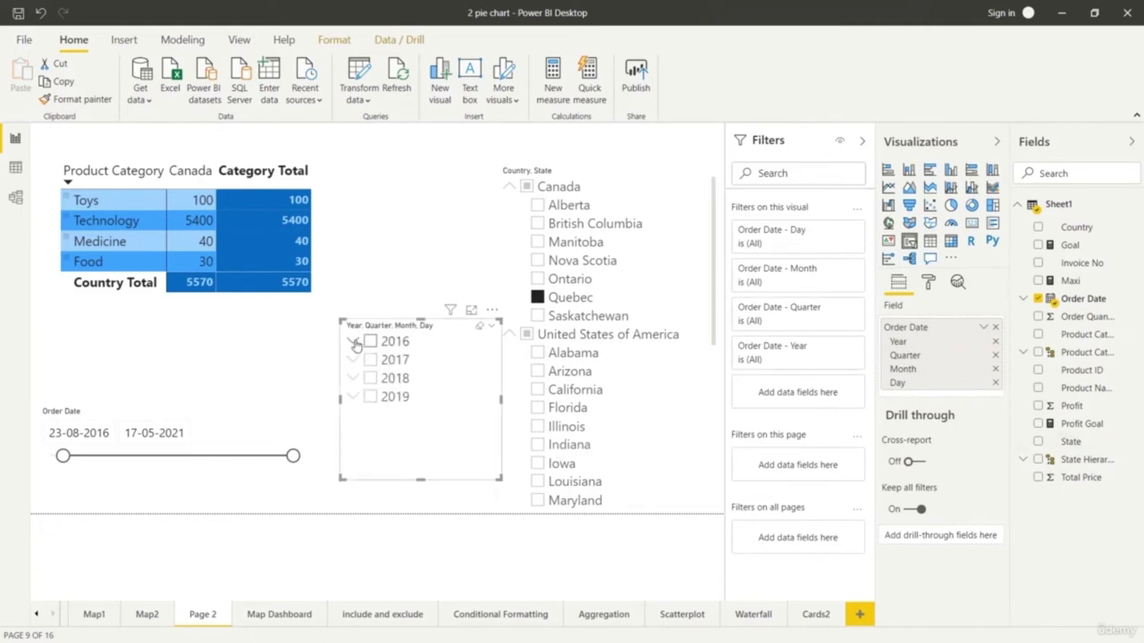
# Expand Qtr 1 of 2016 in the date hierarchy slicer and filter by January, February and March, one at a time.
pyautogui.click(356, 344)
pyautogui.click(356, 344)
pyautogui.click(356, 344)
pyautogui.click(364, 361)
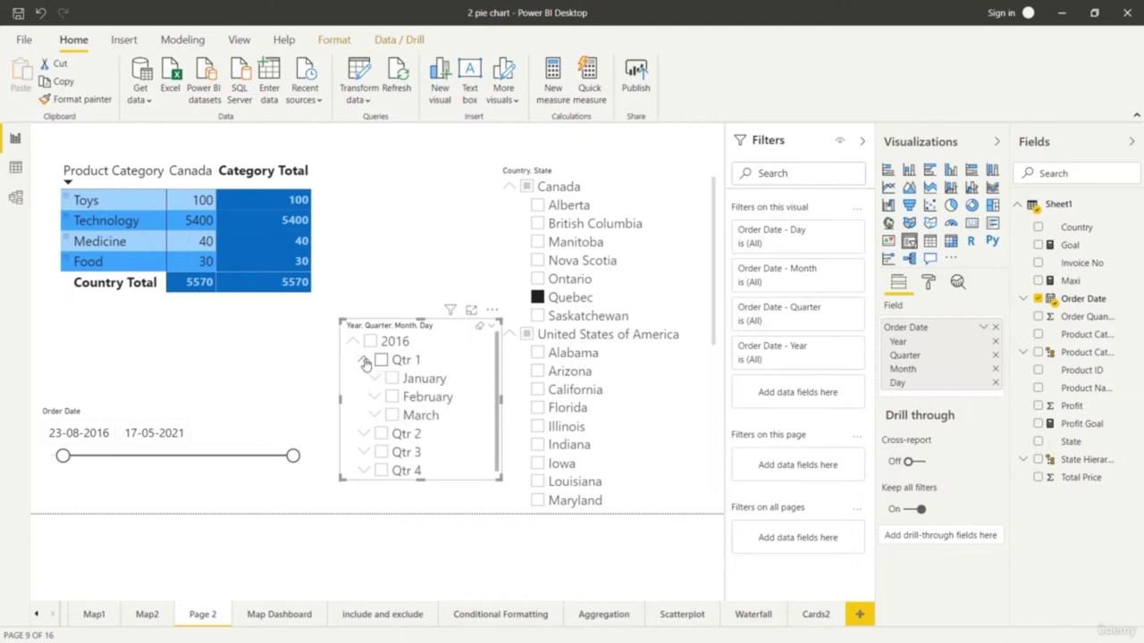
pyautogui.click(391, 378)
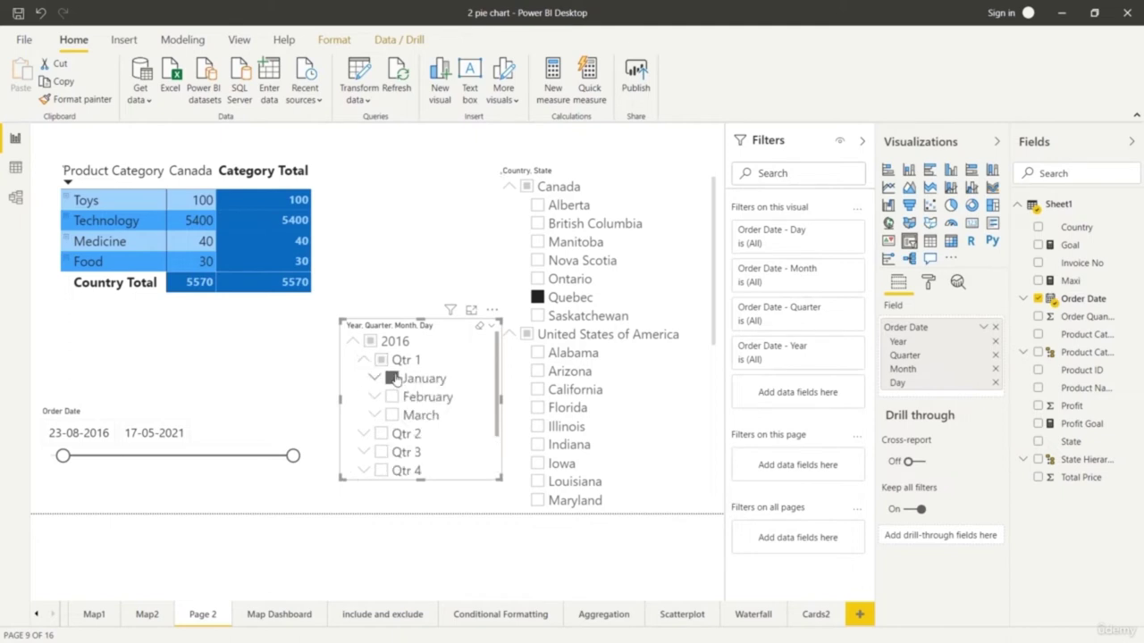
pyautogui.click(391, 397)
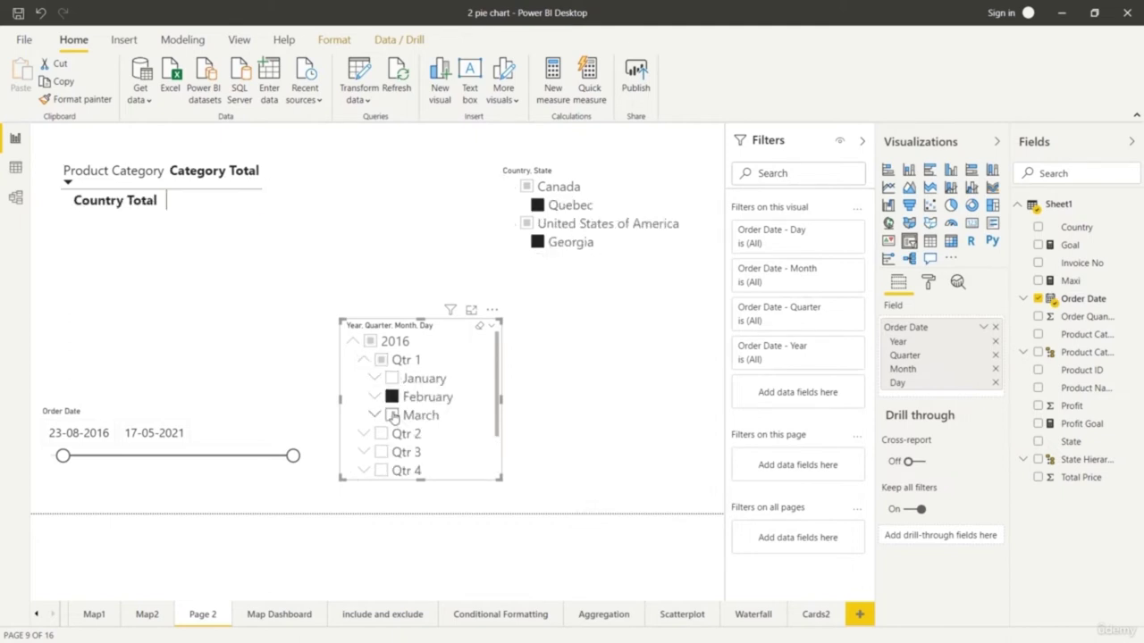
pyautogui.click(392, 416)
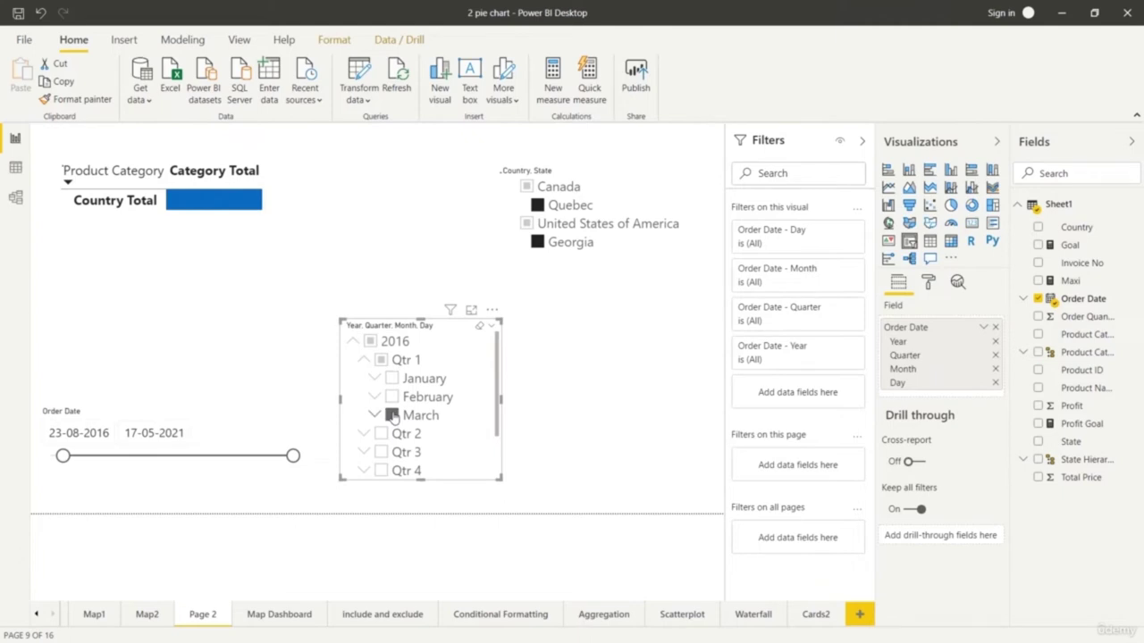
# Collapse 2016 in the date hierarchy slicer and filter by 2017, by 2018, and by 2017 again.
pyautogui.click(354, 343)
pyautogui.click(370, 361)
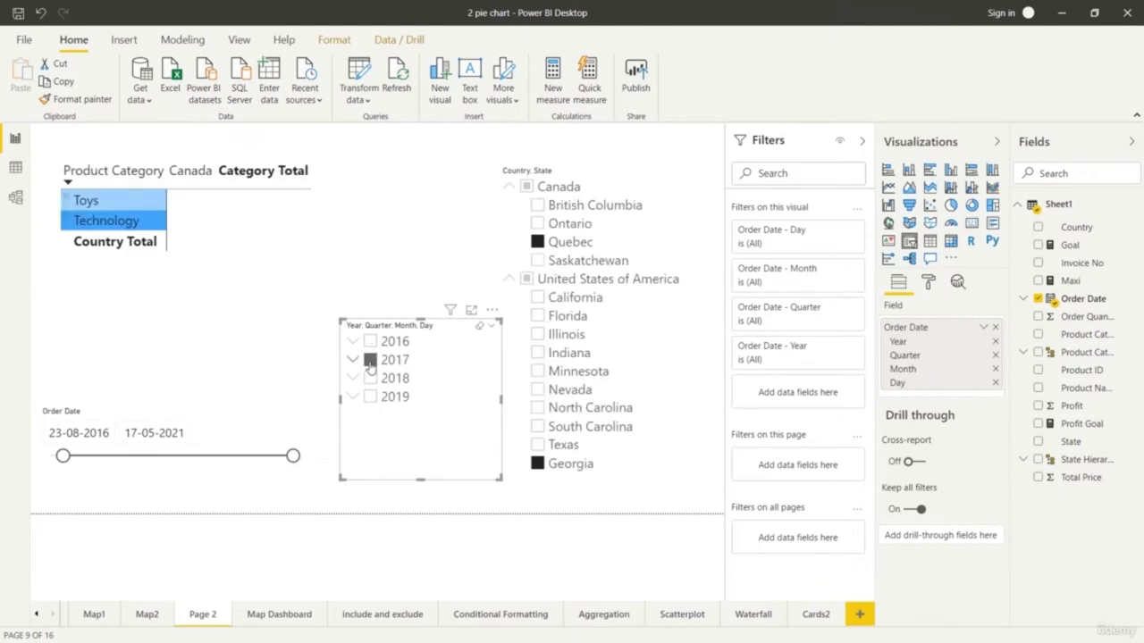
pyautogui.click(372, 379)
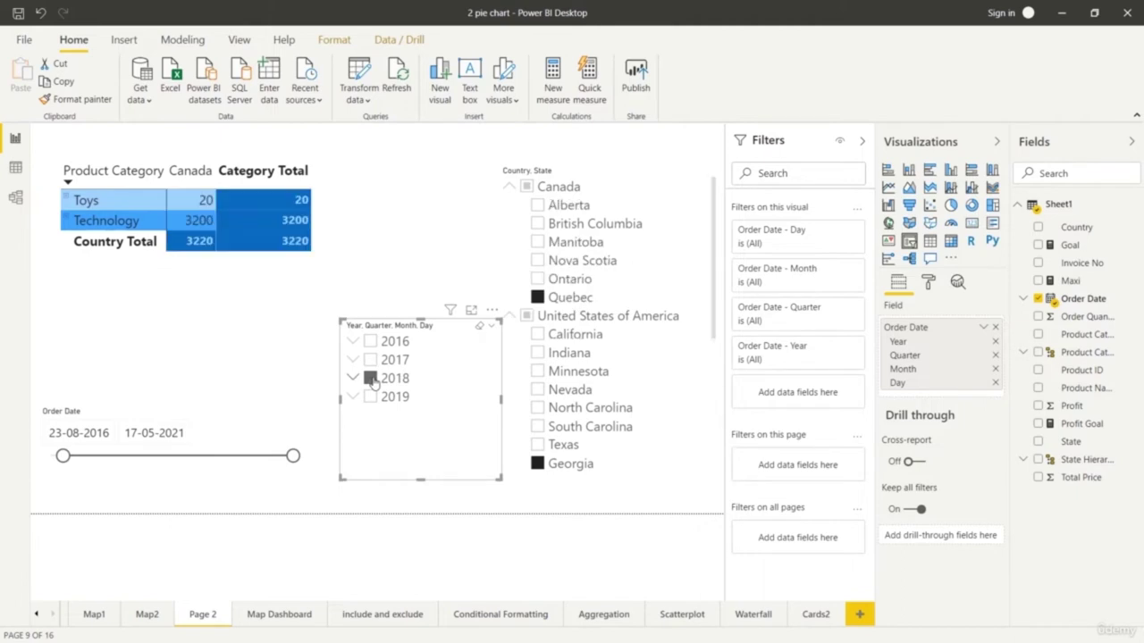
pyautogui.click(368, 362)
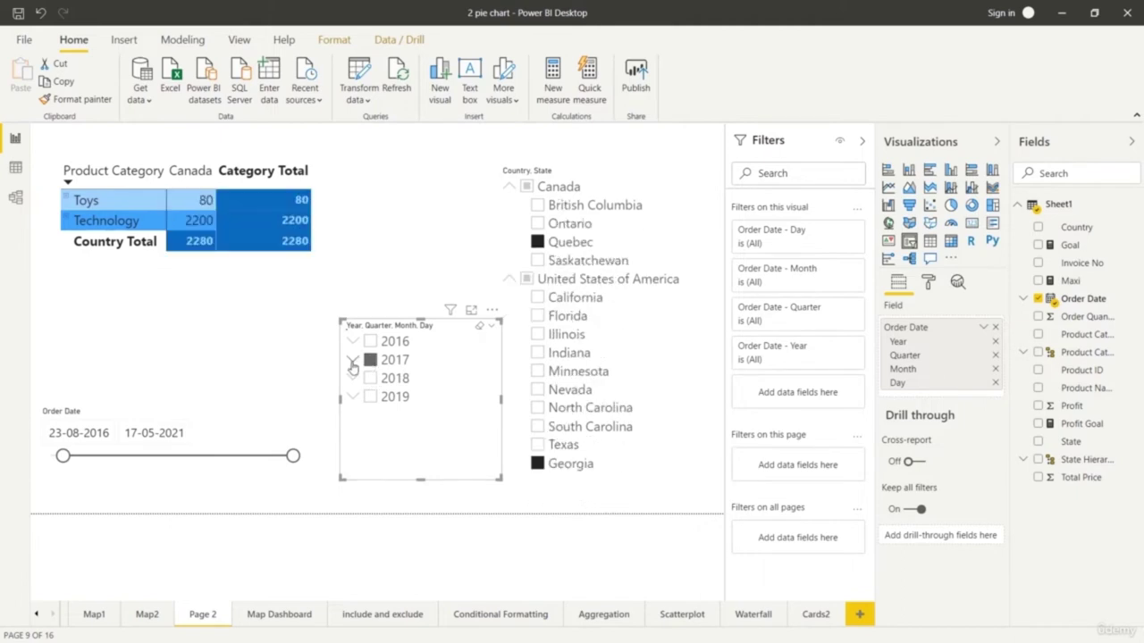
# Exclude April in Qtr 2 from the 2017 selection and extend the date hierarchy slicer upward to show more entries.
pyautogui.click(353, 360)
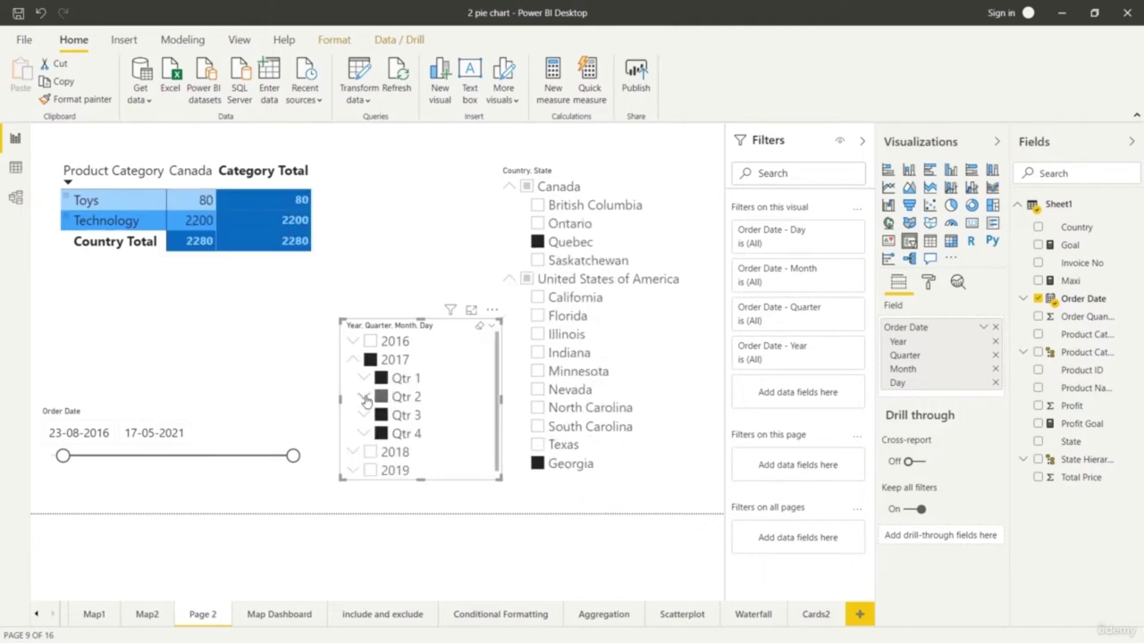
pyautogui.click(364, 400)
pyautogui.click(392, 417)
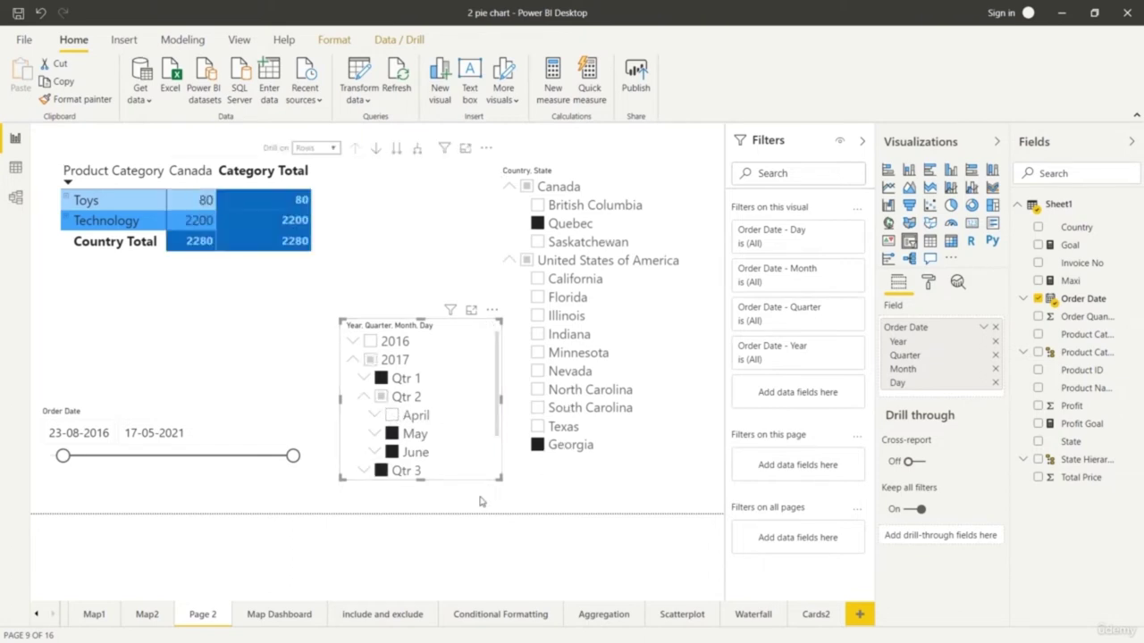
pyautogui.moveTo(422, 319); pyautogui.dragTo(425, 269)
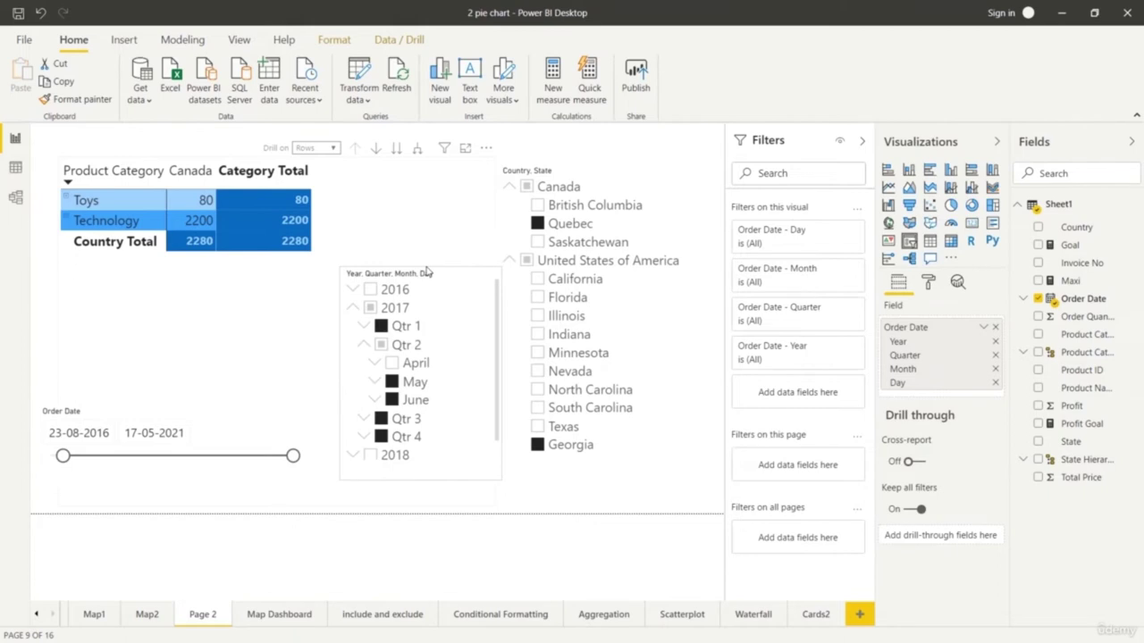
pyautogui.click(447, 546)
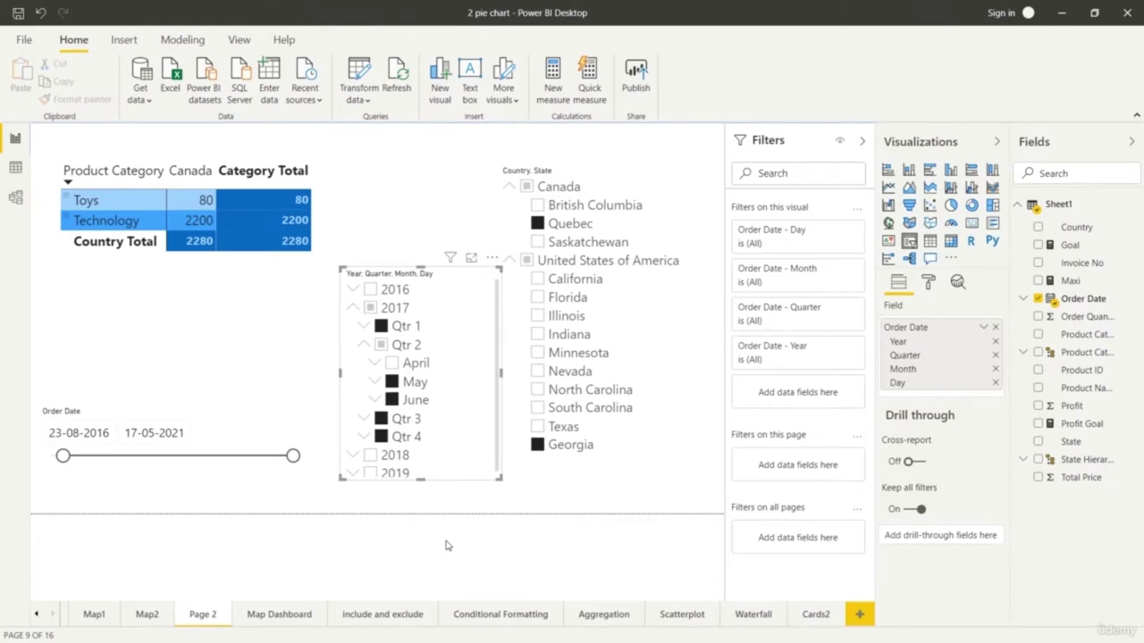
# Turn on the border and shadow for the Order Date range slicer.
pyautogui.click(258, 479)
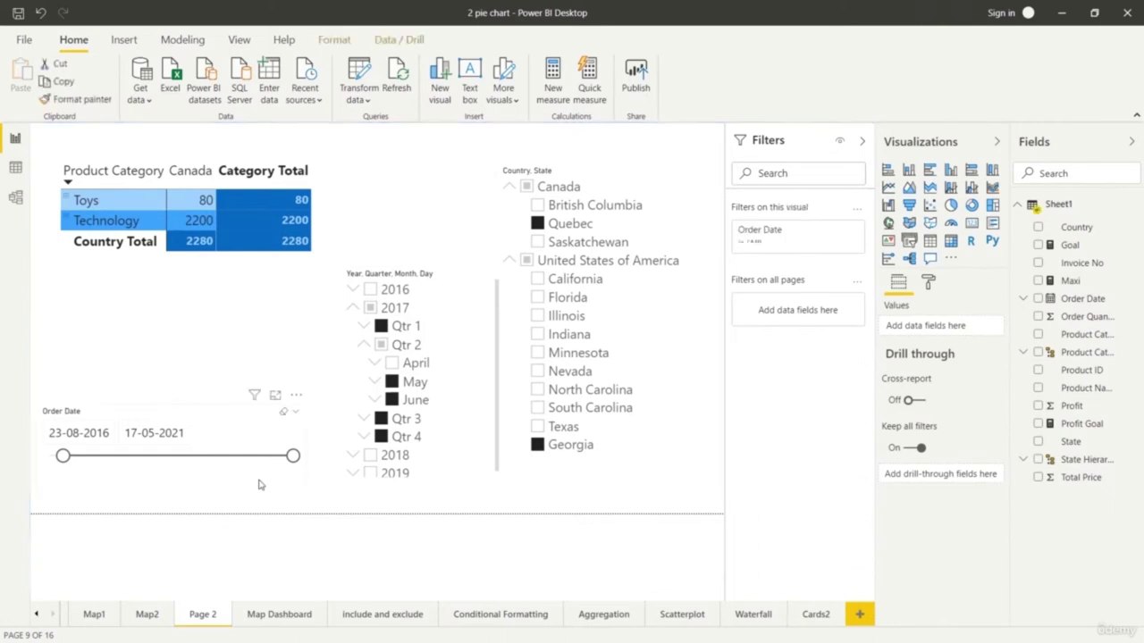
pyautogui.click(928, 284)
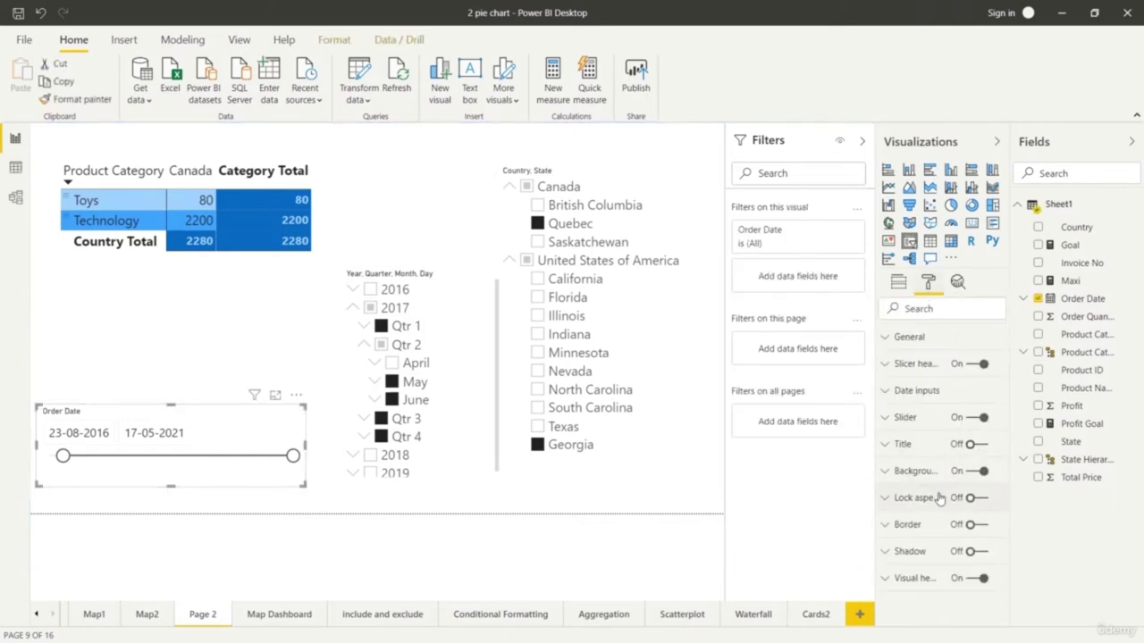
pyautogui.click(983, 528)
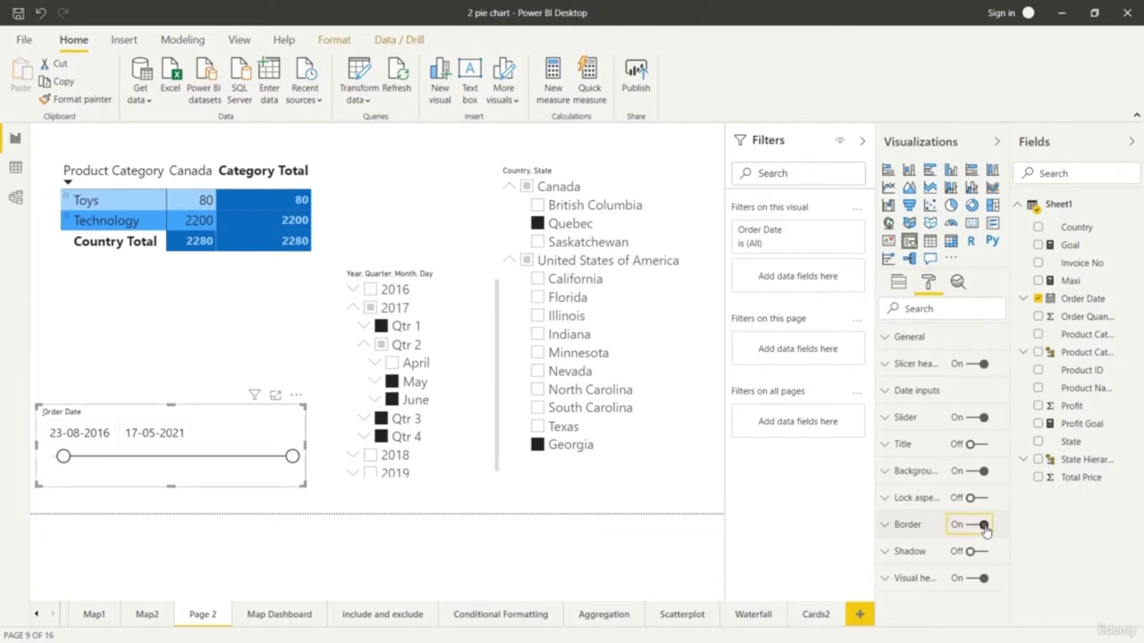
pyautogui.click(980, 552)
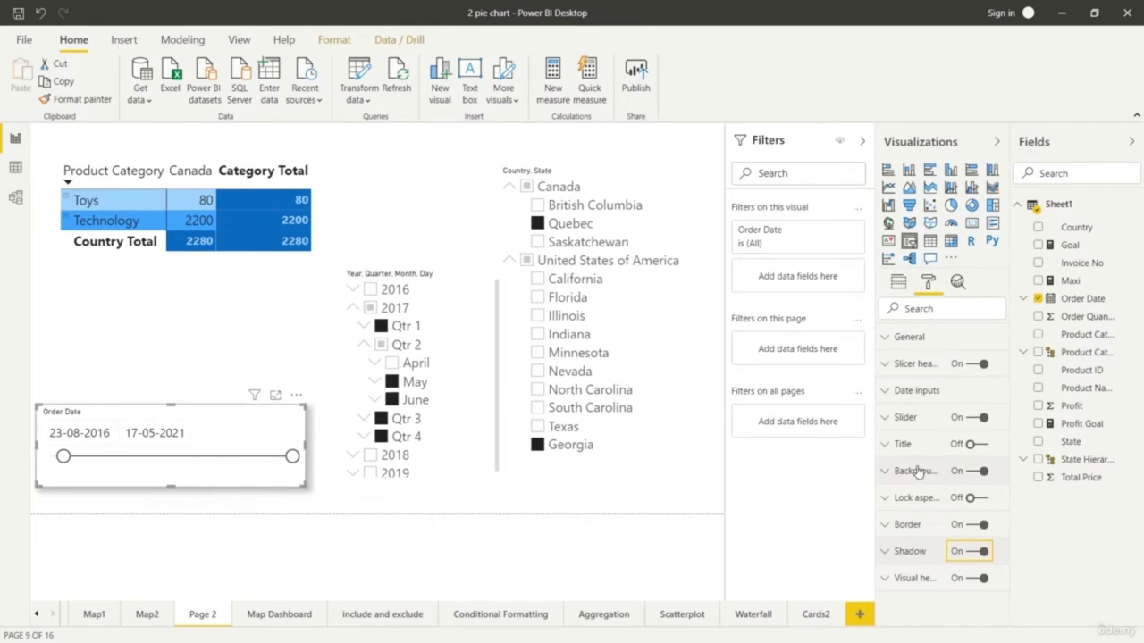
# Give the date inputs of the Order Date range slicer a light yellow background.
pyautogui.click(891, 395)
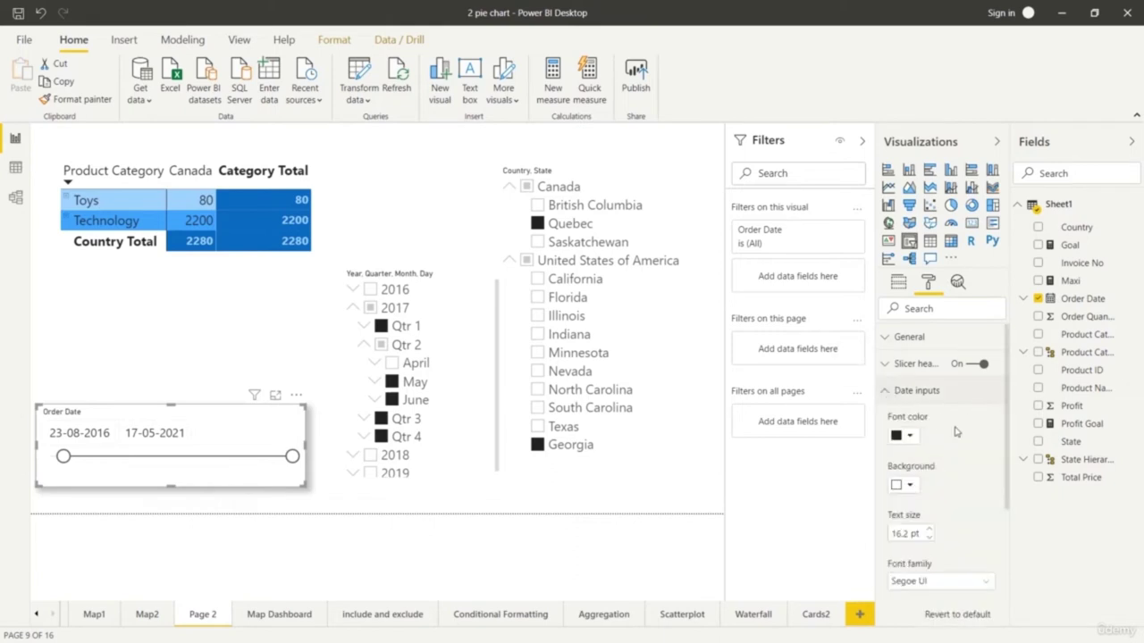
pyautogui.scroll(-2, 1009, 496)
pyautogui.scroll(2, 1010, 496)
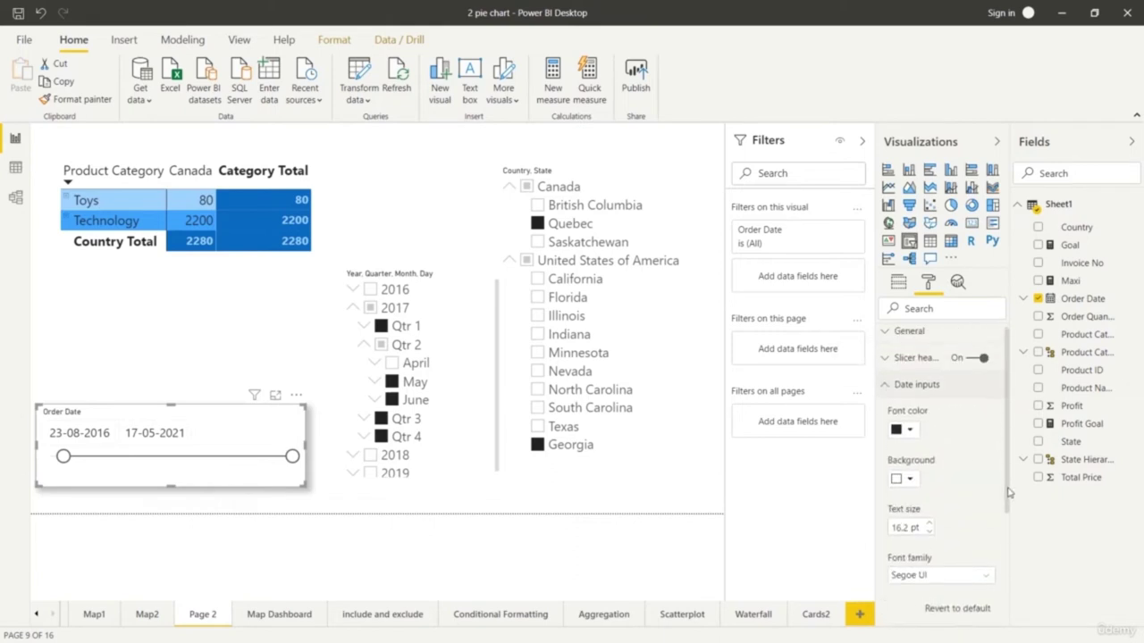
pyautogui.click(884, 386)
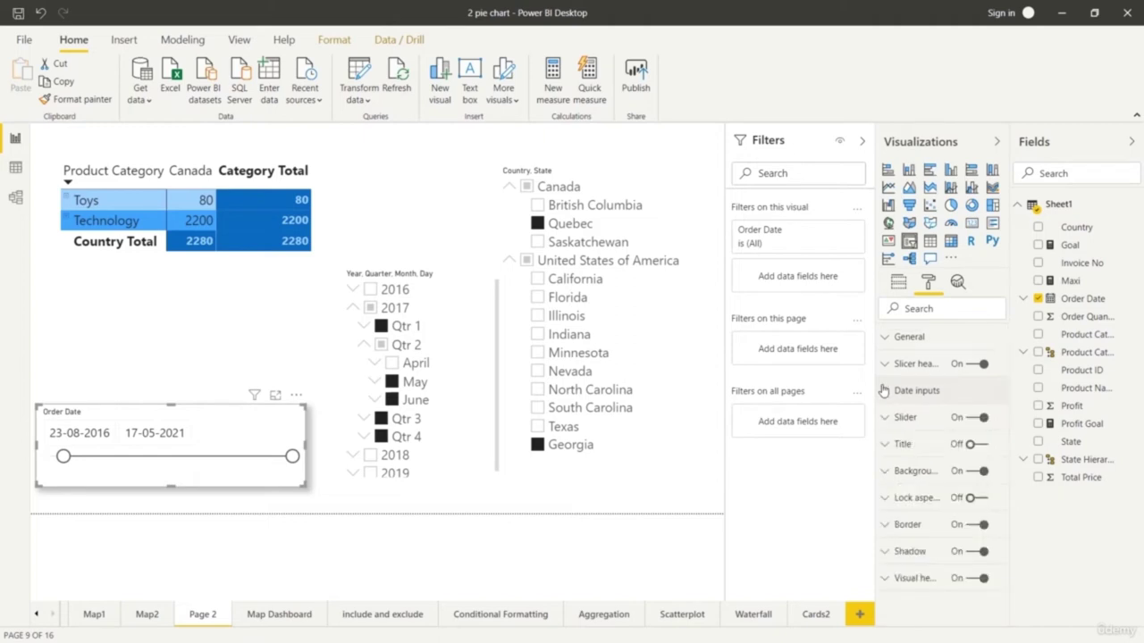
pyautogui.click(884, 391)
pyautogui.click(912, 486)
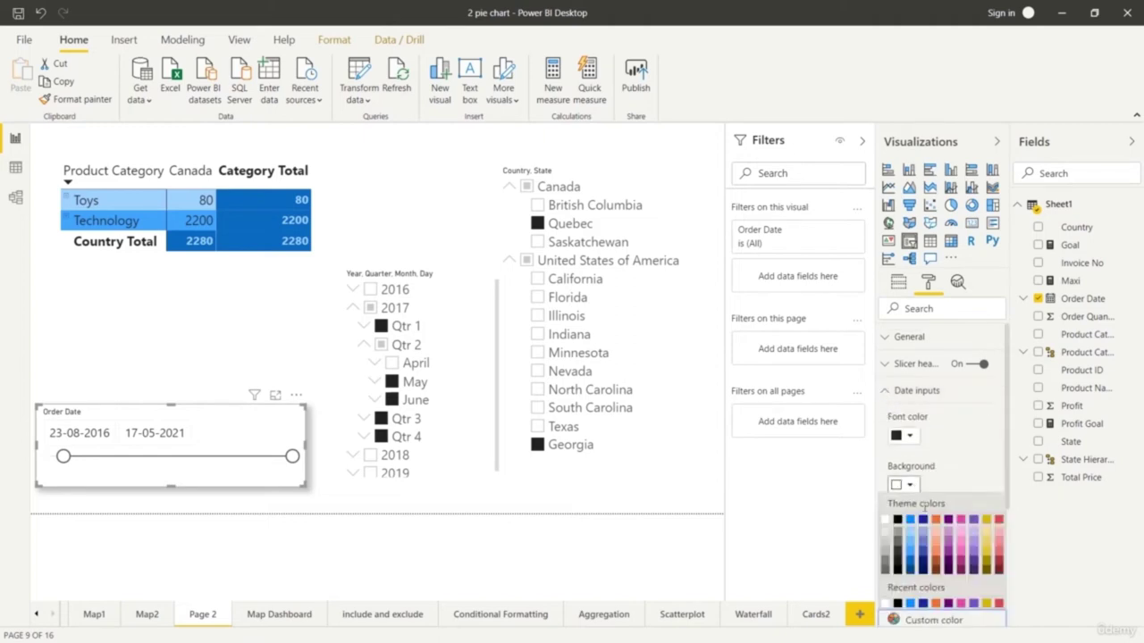
pyautogui.click(988, 534)
pyautogui.scroll(-2, 987, 534)
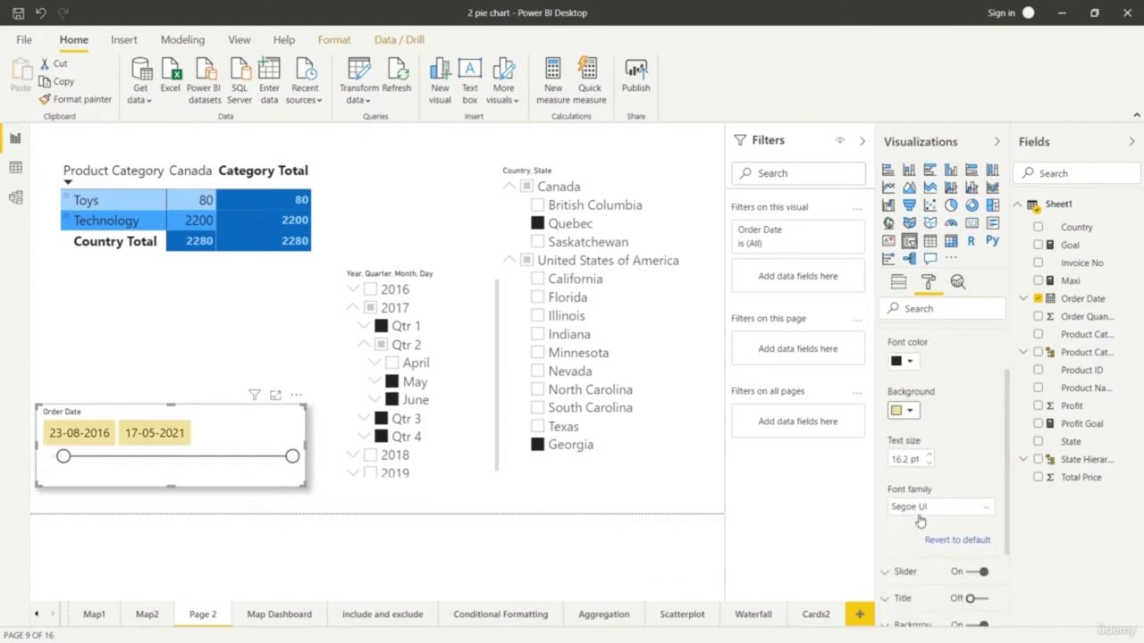
pyautogui.scroll(-1, 965, 450)
pyautogui.scroll(-3, 983, 465)
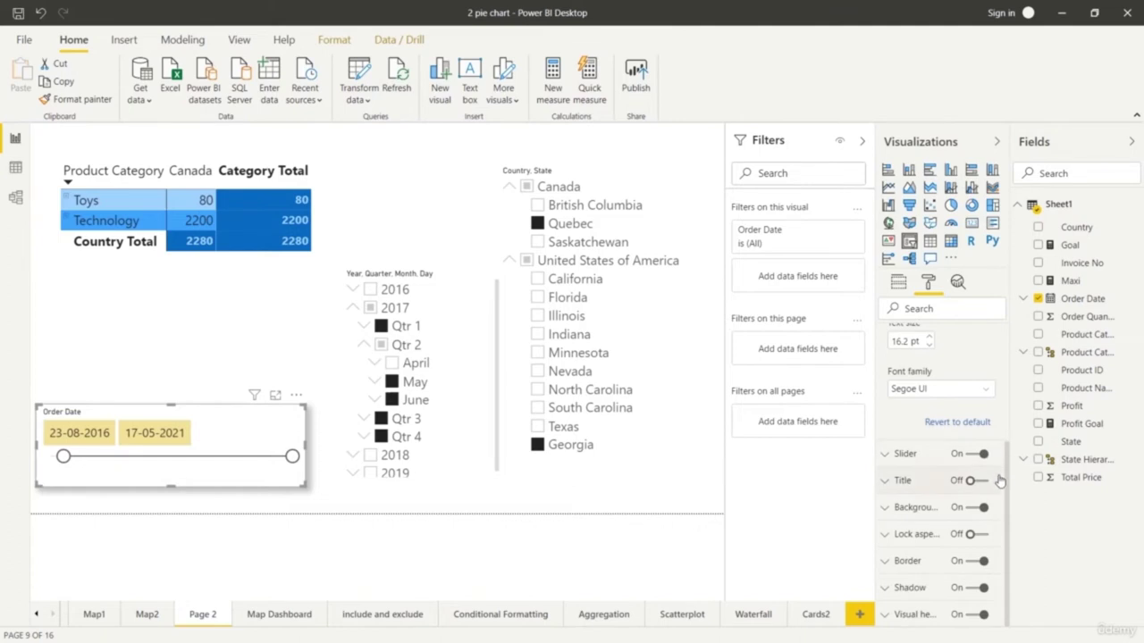
pyautogui.scroll(5, 1014, 375)
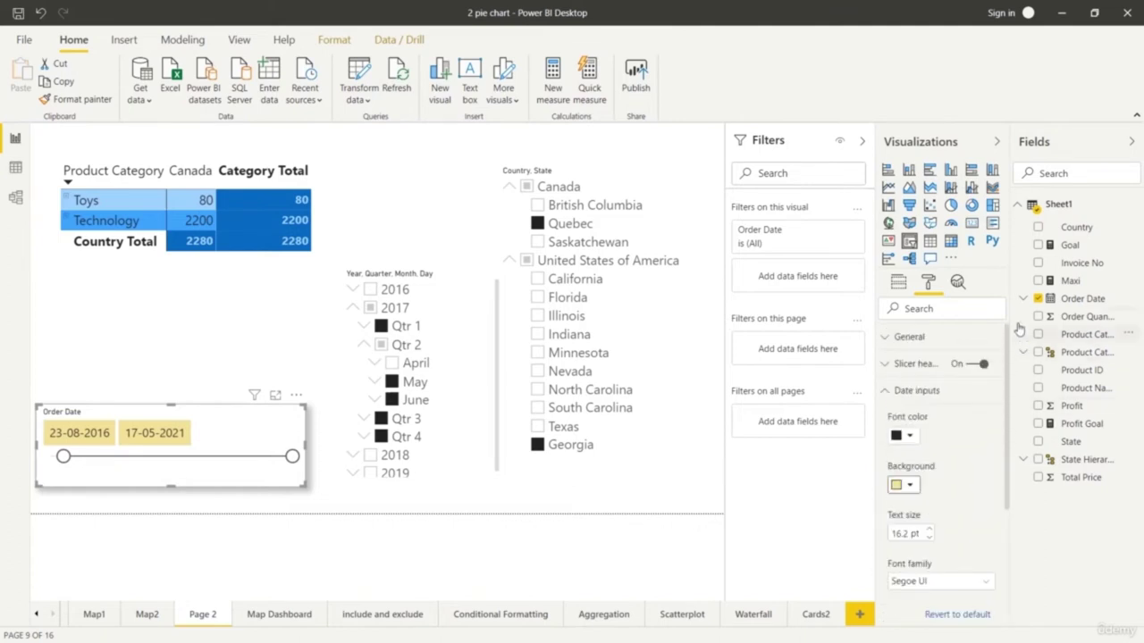
pyautogui.click(887, 391)
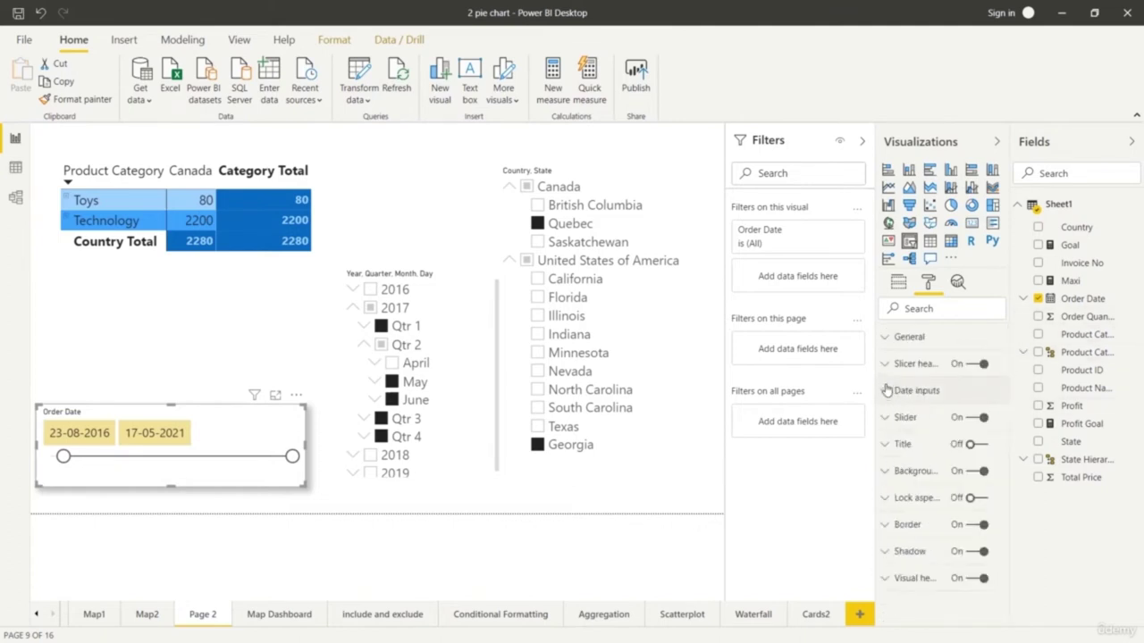
pyautogui.click(885, 337)
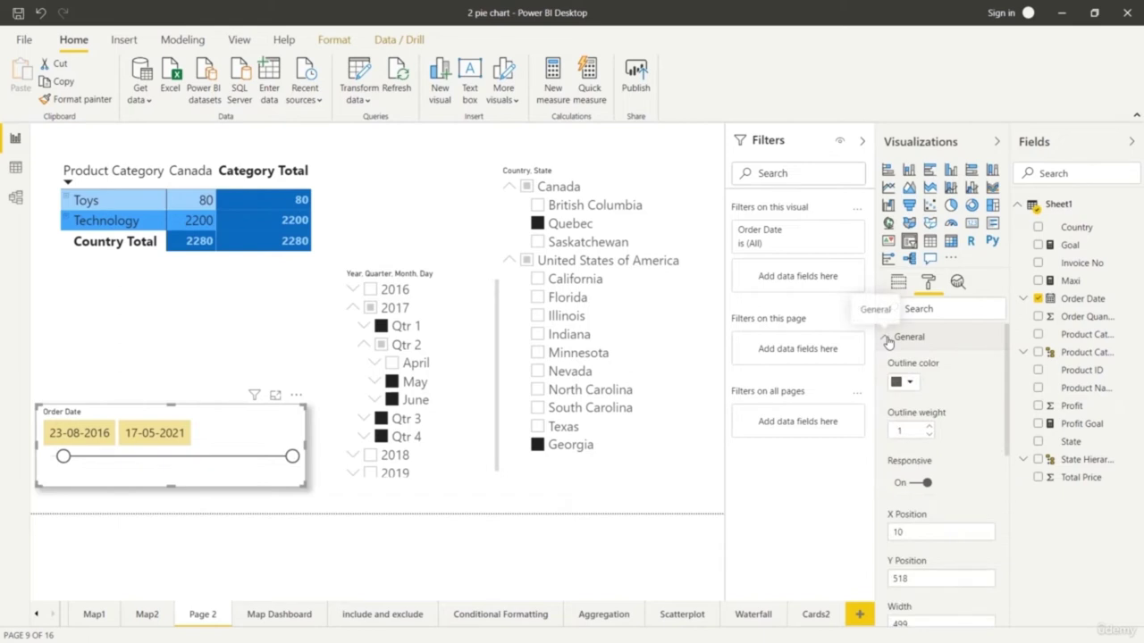
pyautogui.click(887, 338)
pyautogui.click(888, 365)
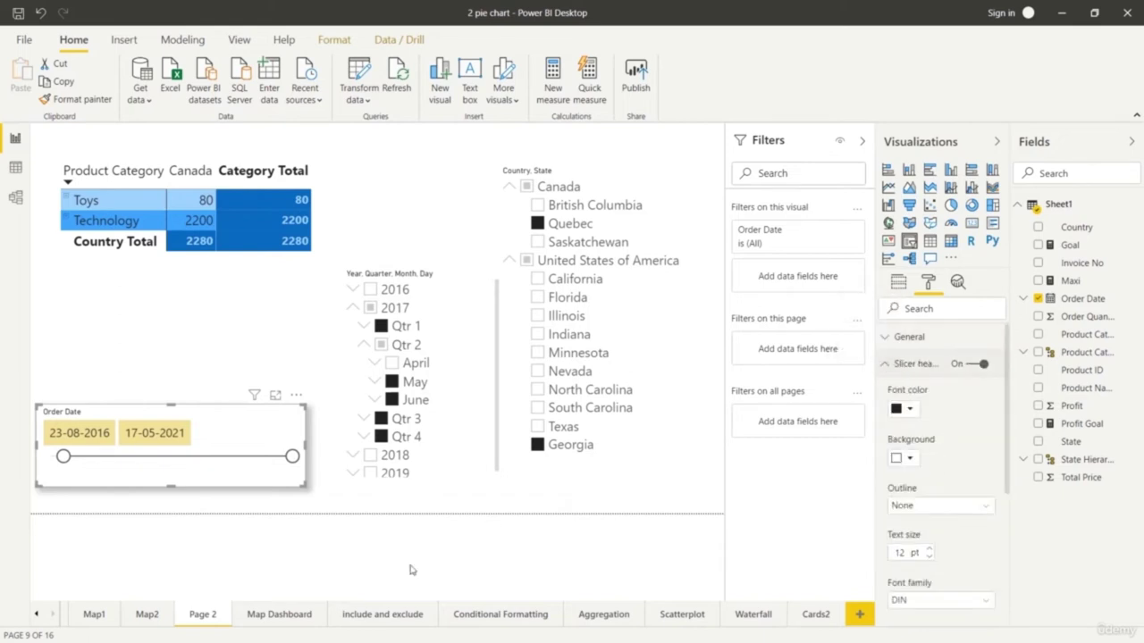
pyautogui.click(410, 570)
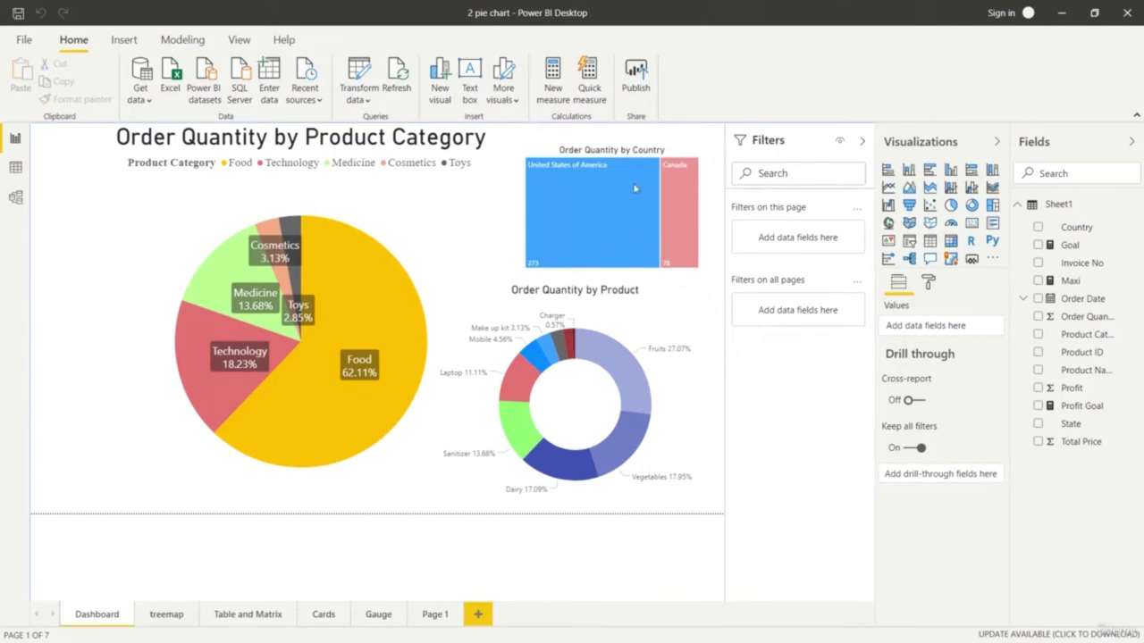
# Cross-highlight the Dashboard visuals by Technology, by United States of America, and by Fruits, one at a time.
pyautogui.click(201, 392)
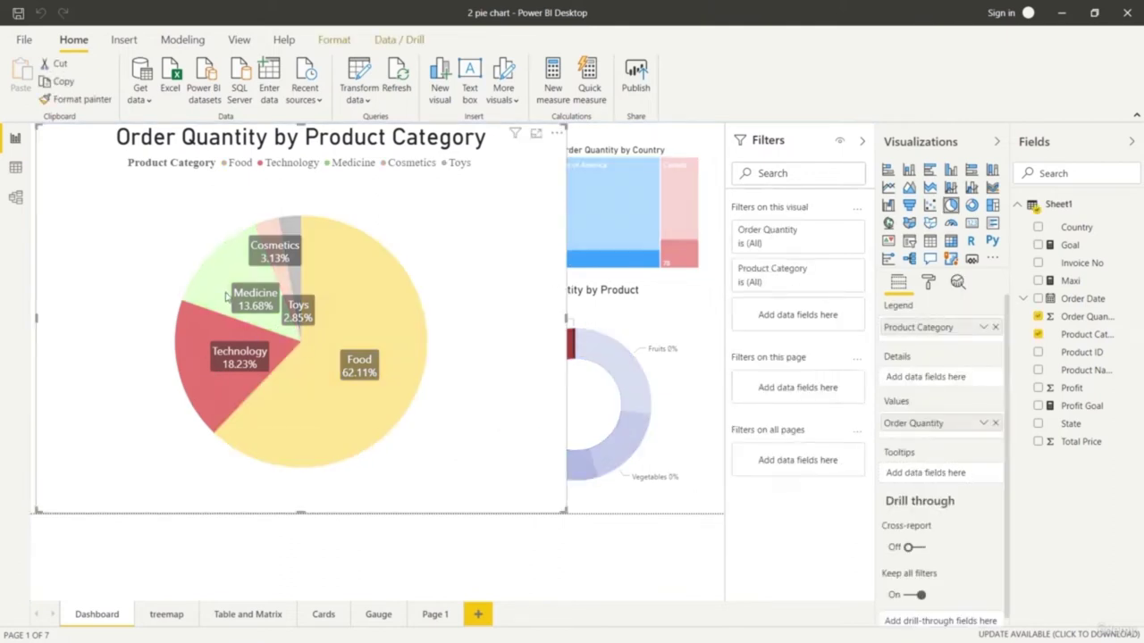
pyautogui.click(625, 234)
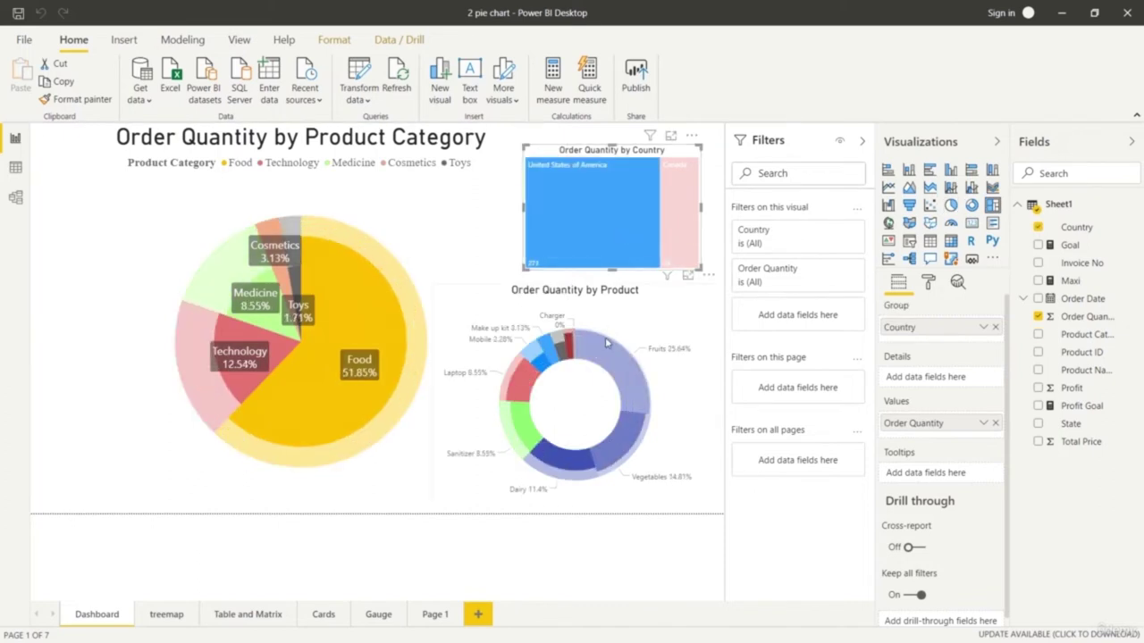
pyautogui.click(608, 375)
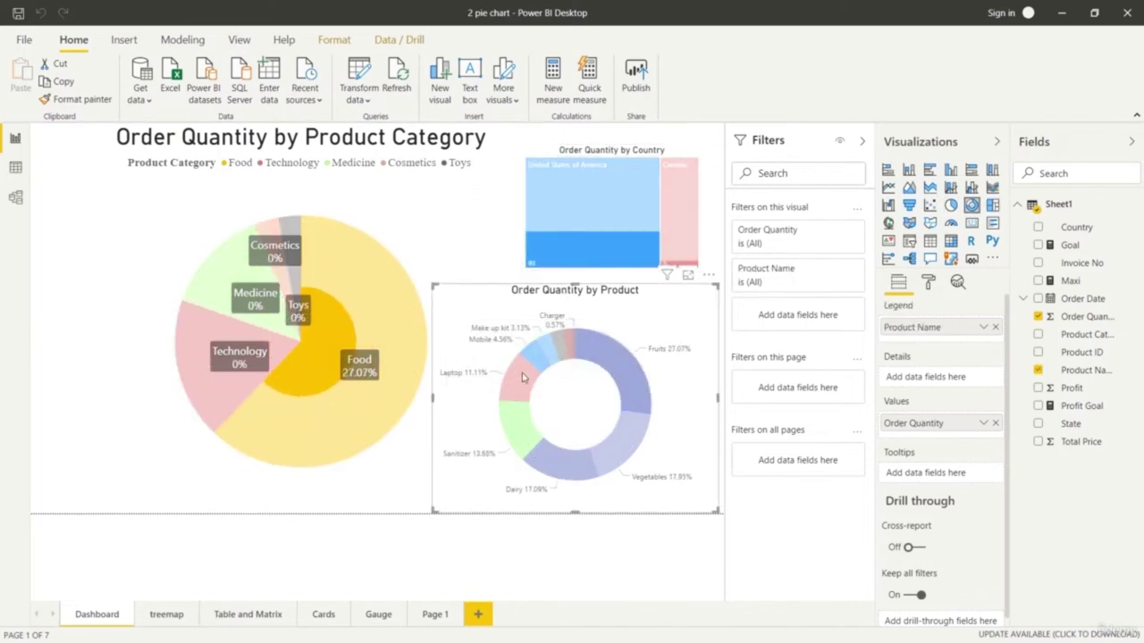
# Show the Fruits data point of the Order Quantity by Product donut chart as a table and return to the report.
pyautogui.click(619, 385)
pyautogui.click(628, 380)
pyautogui.rightClick(624, 372)
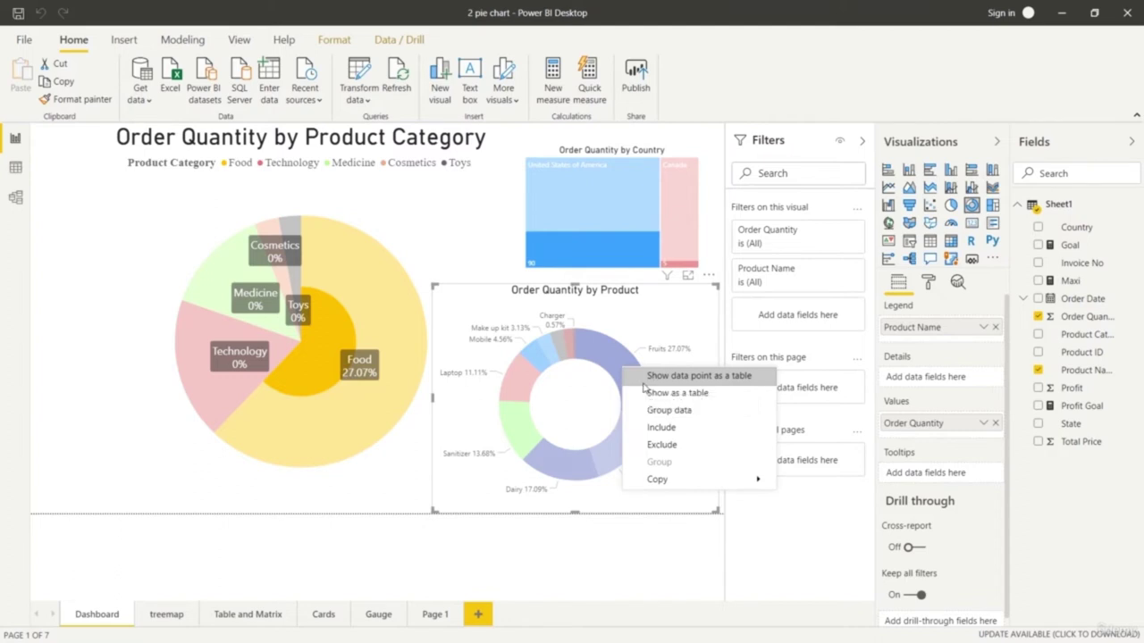
pyautogui.click(645, 383)
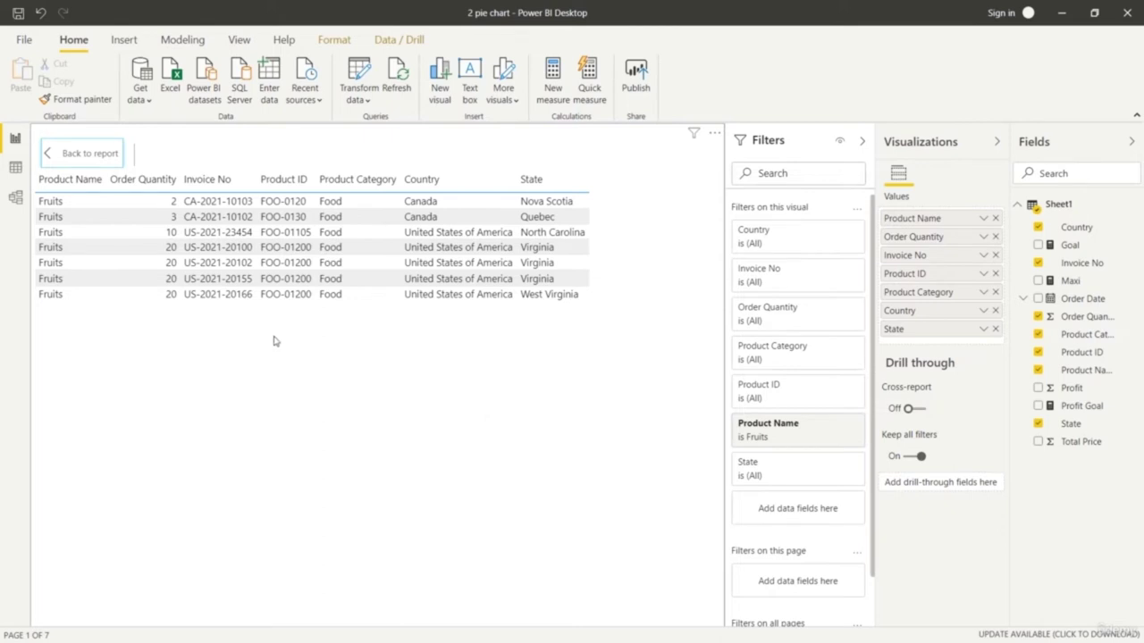
pyautogui.keyDown('ctrl'); pyautogui.click(49, 155); pyautogui.keyUp('ctrl')
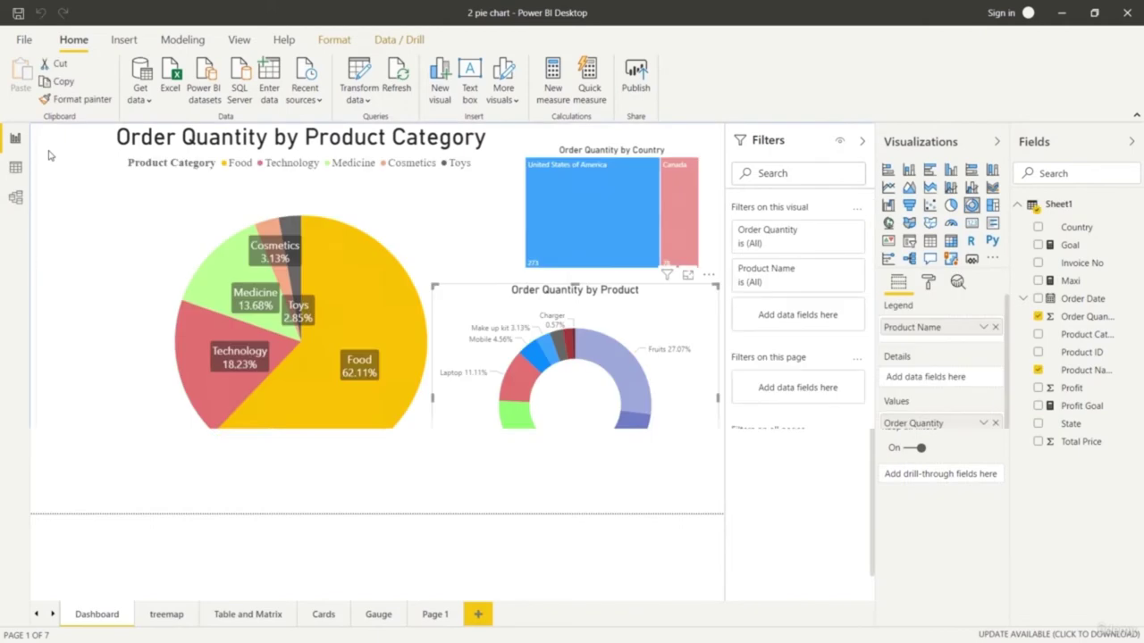
# Show the Technology slice of the product category pie chart as a data point table, look through its records and return to the report.
pyautogui.click(208, 405)
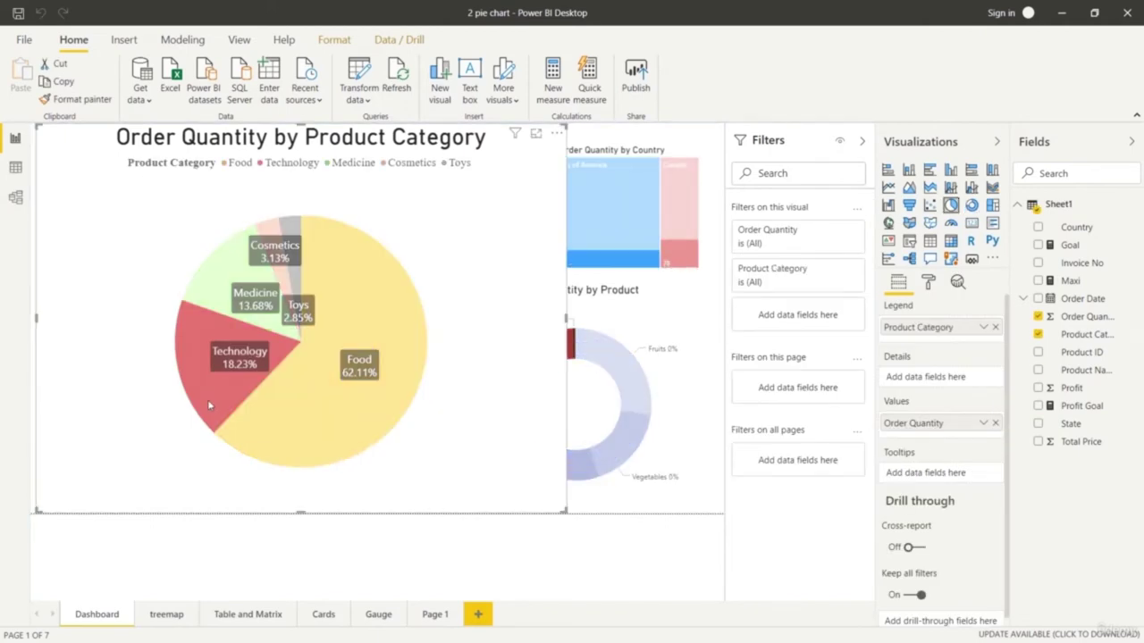
pyautogui.rightClick(208, 406)
pyautogui.click(225, 408)
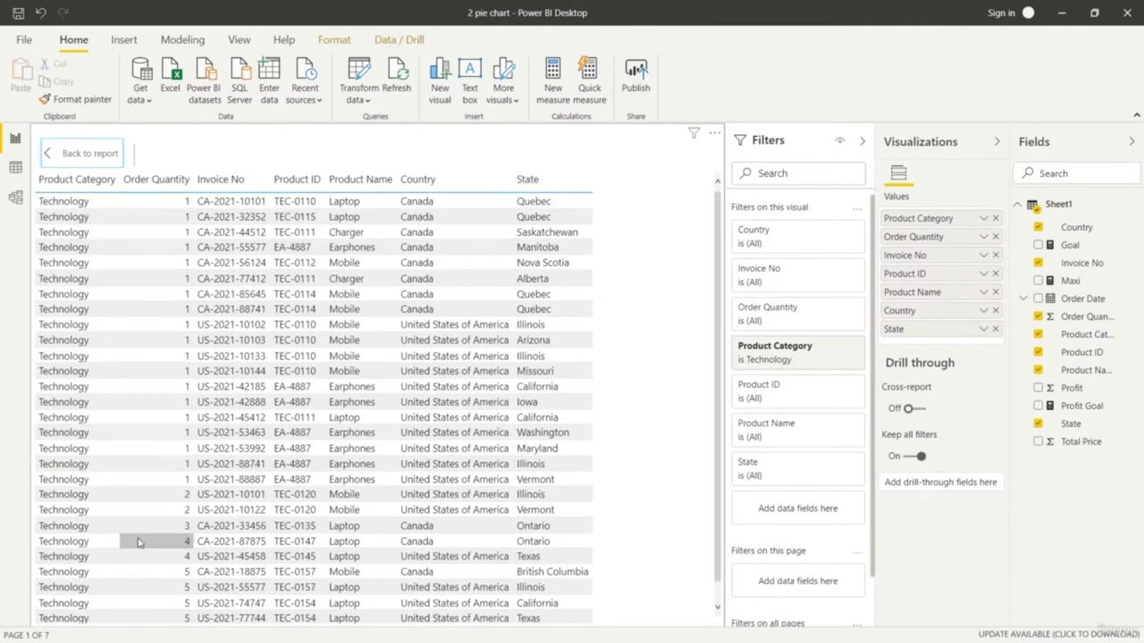
pyautogui.scroll(-1, 545, 492)
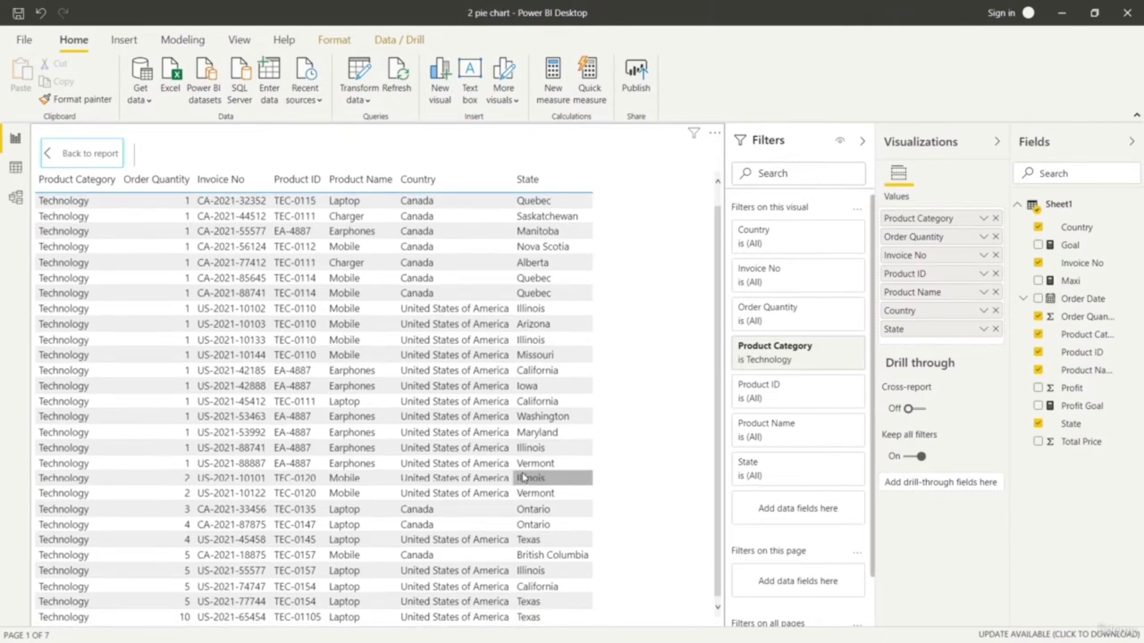
pyautogui.scroll(1, 525, 478)
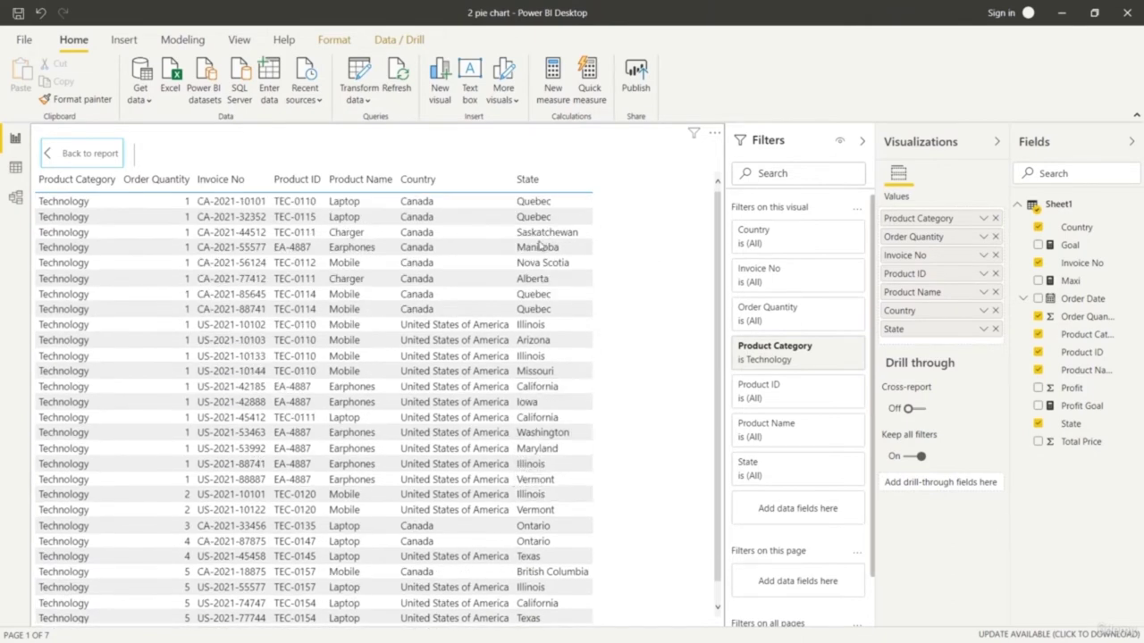
pyautogui.click(56, 154)
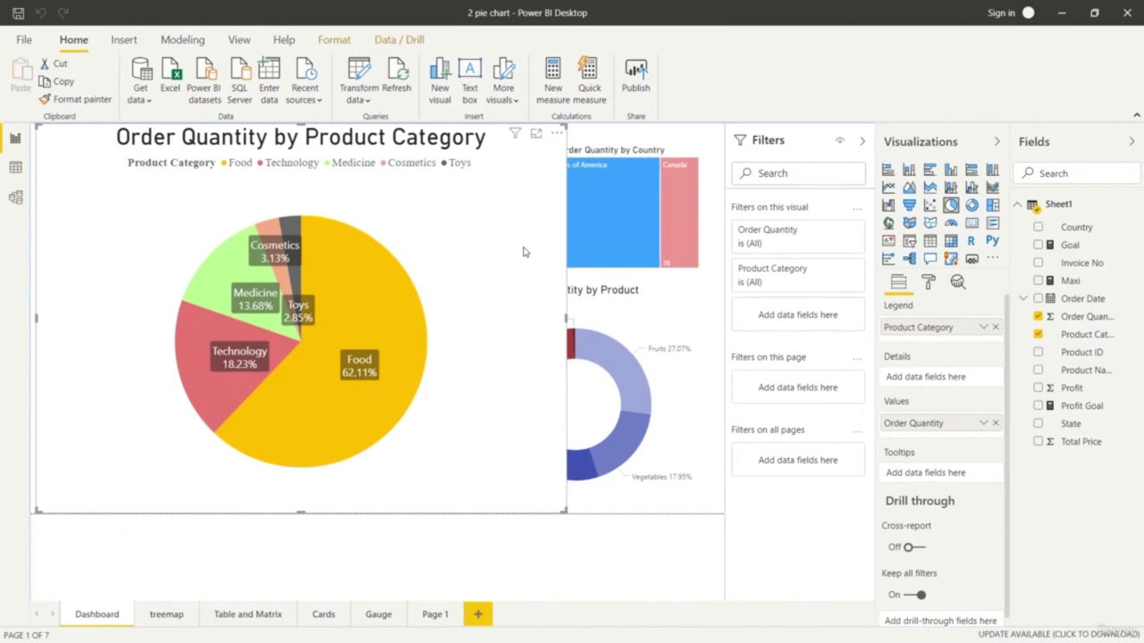
# Show the Medicine slice of the product category pie chart as a data point table.
pyautogui.click(614, 359)
pyautogui.moveTo(514, 386)
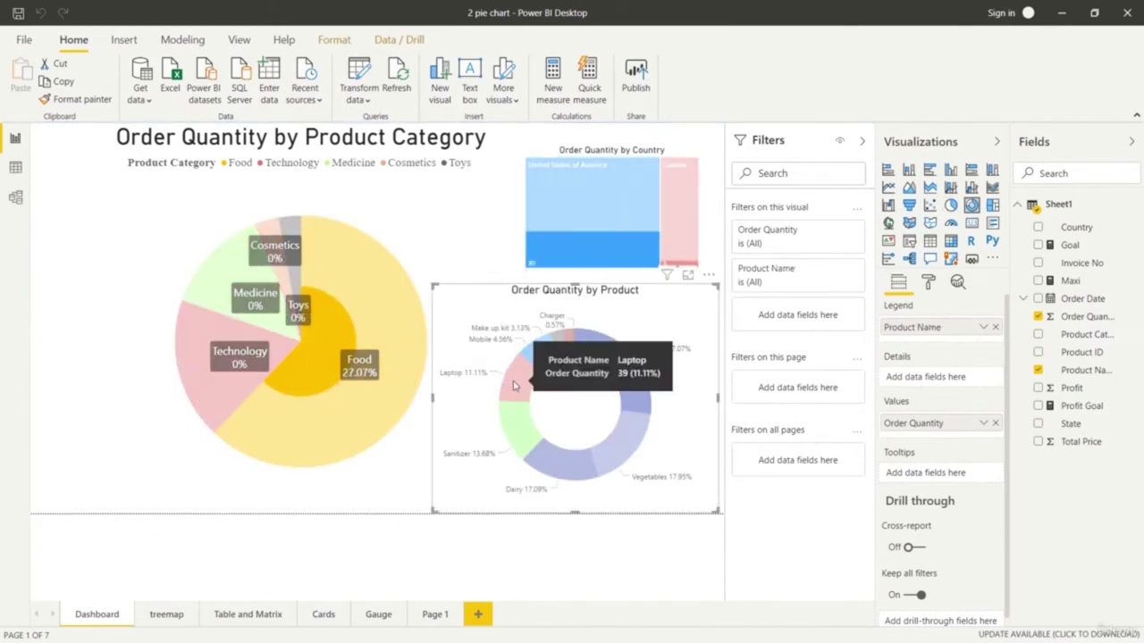
pyautogui.click(240, 268)
pyautogui.rightClick(227, 275)
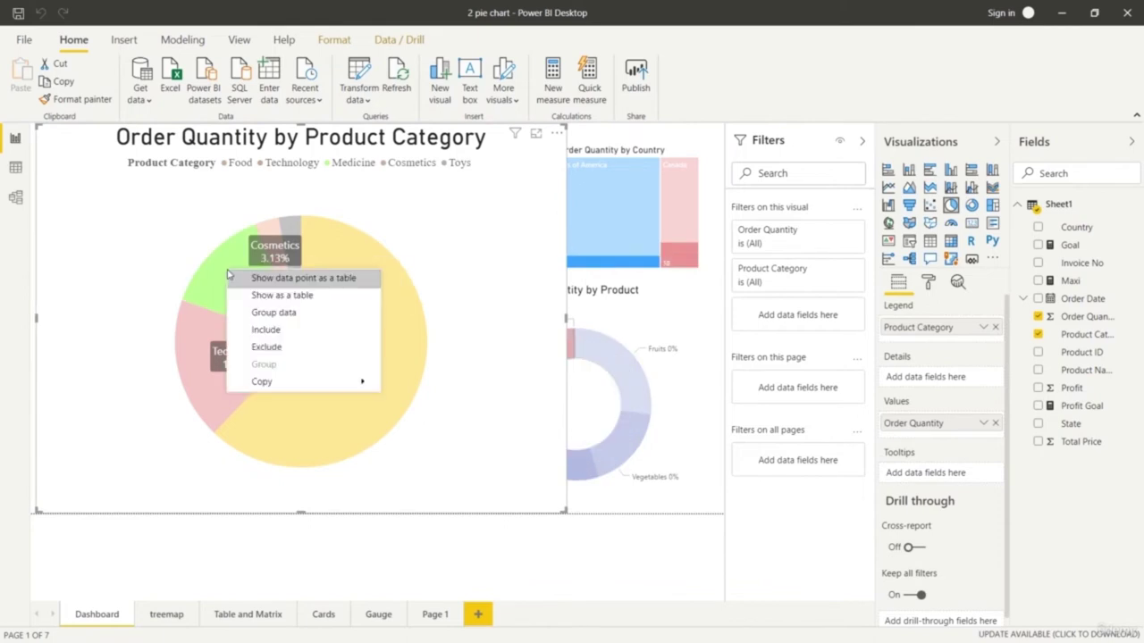
pyautogui.click(245, 278)
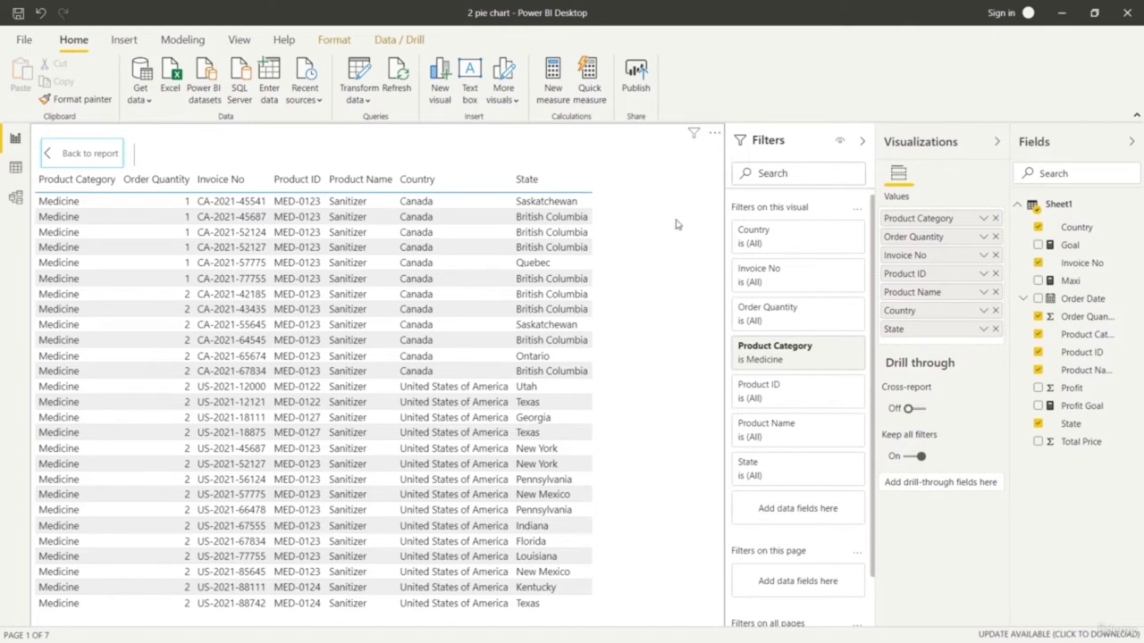
# Export the Medicine records to a CSV file named medicine data.csv in the res folder and return to the report.
pyautogui.click(714, 135)
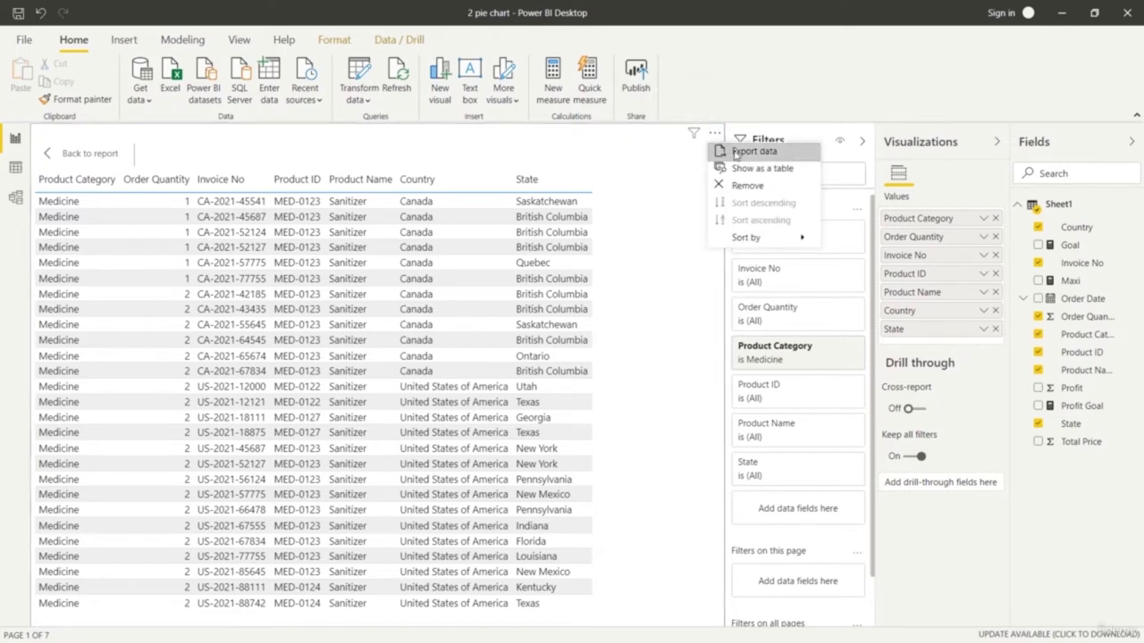
pyautogui.click(749, 151)
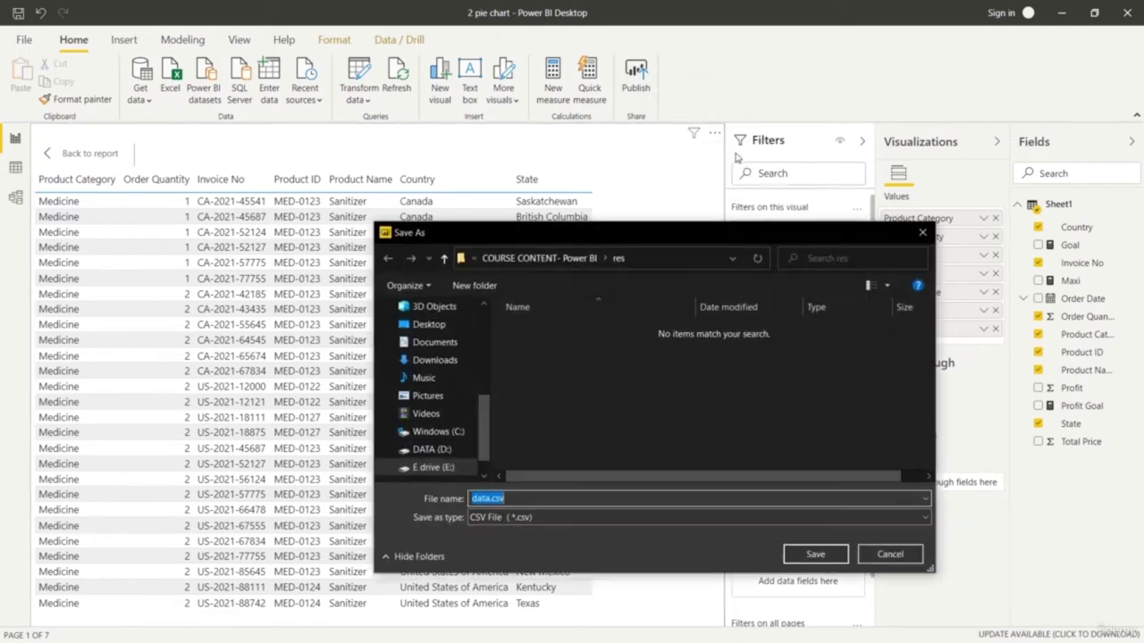
pyautogui.click(474, 499)
pyautogui.write('medicine')
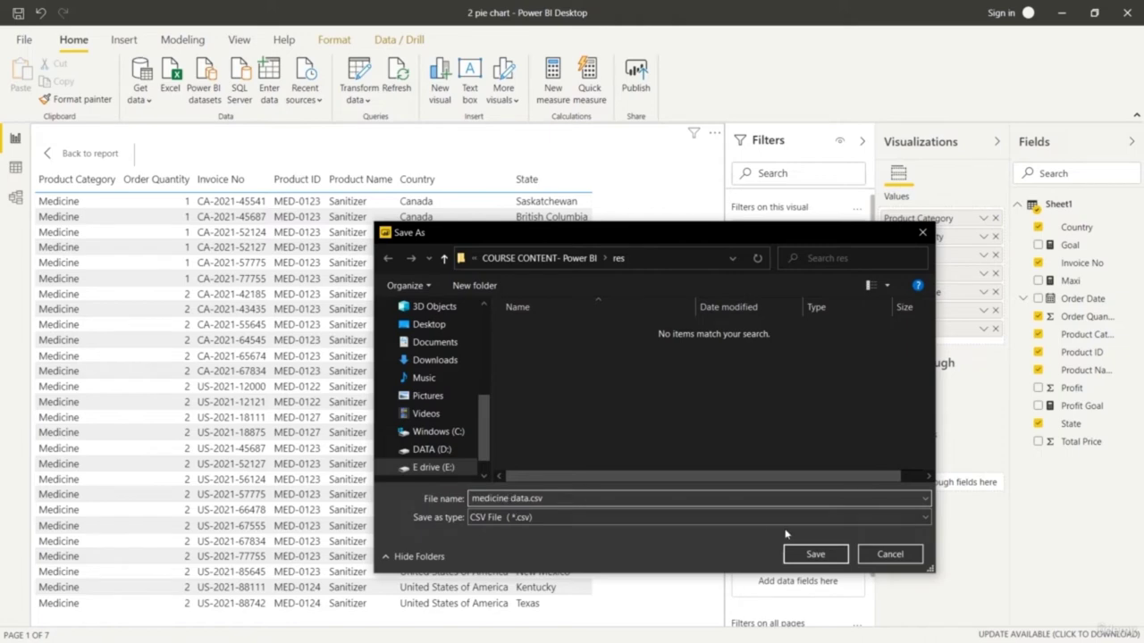
pyautogui.click(815, 554)
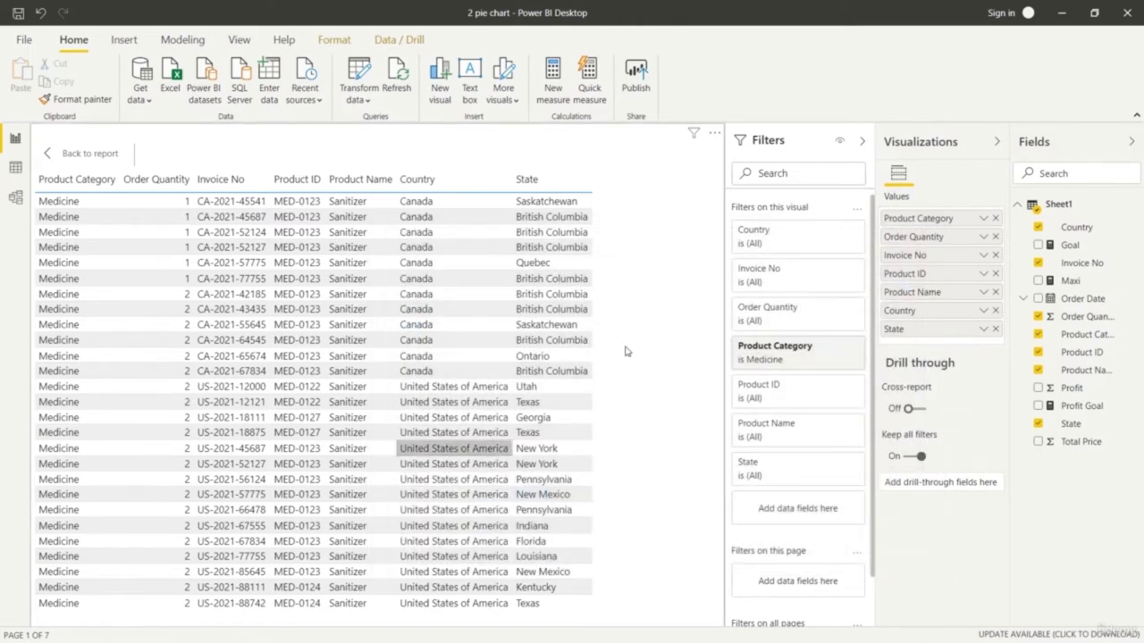
pyautogui.click(47, 153)
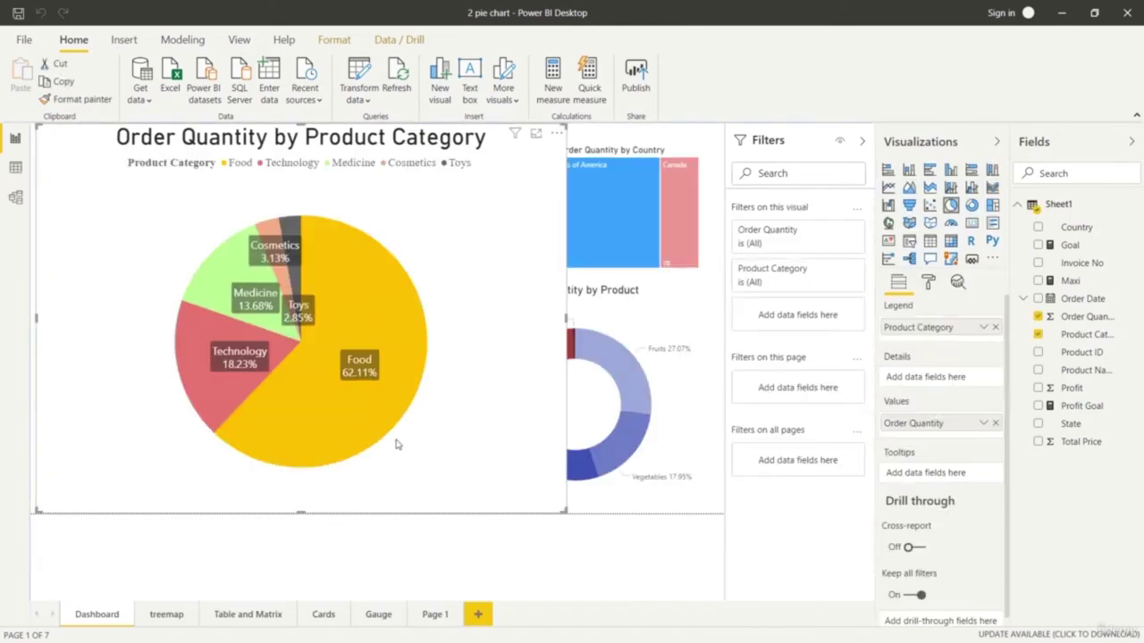
pyautogui.click(618, 509)
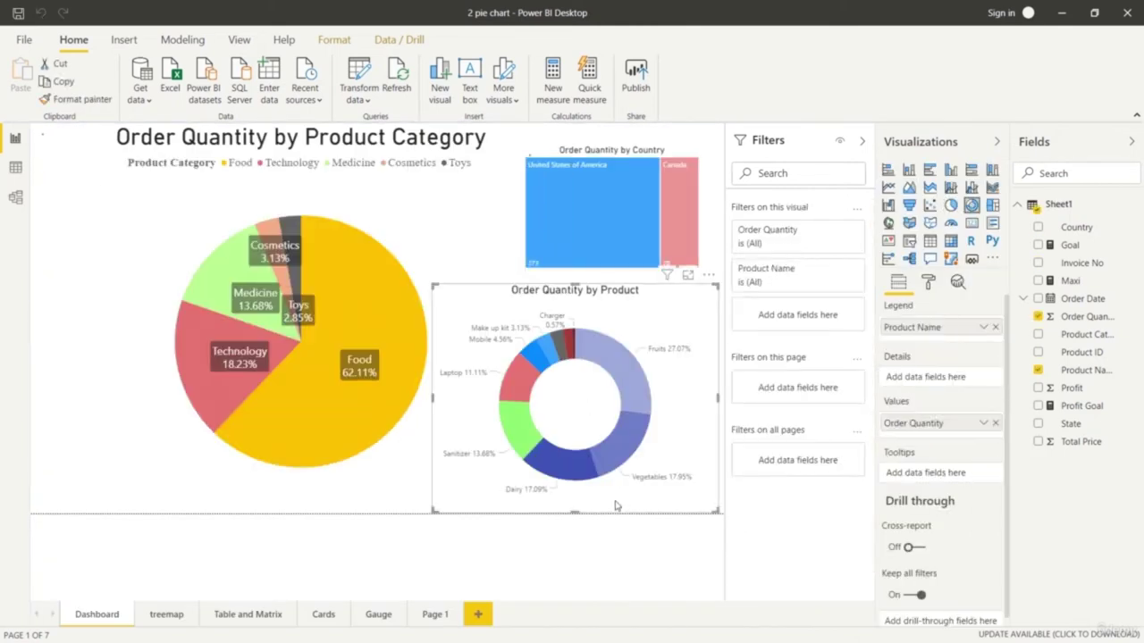
# Show the Vegetables slice of the Order Quantity by Product donut chart as a data point table.
pyautogui.click(568, 476)
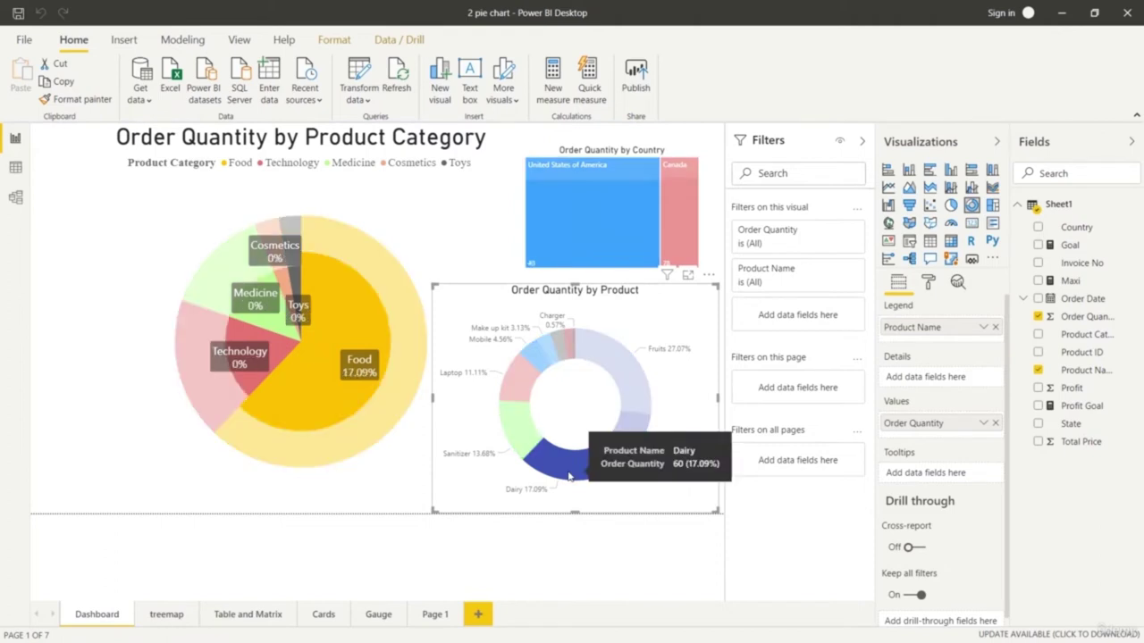
pyautogui.click(622, 460)
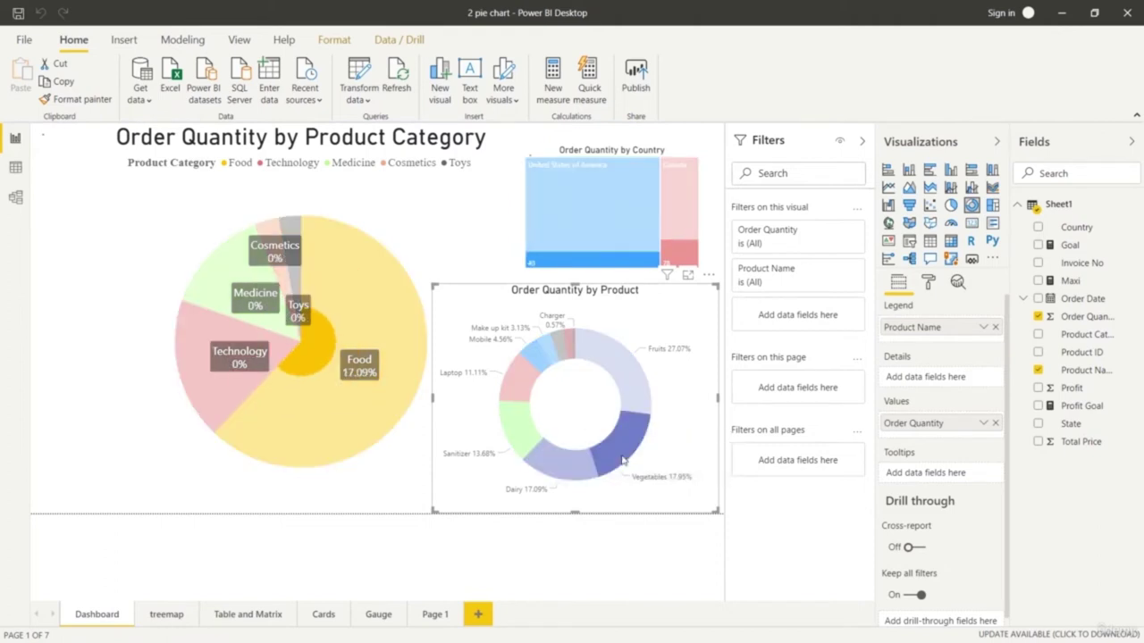
pyautogui.rightClick(623, 460)
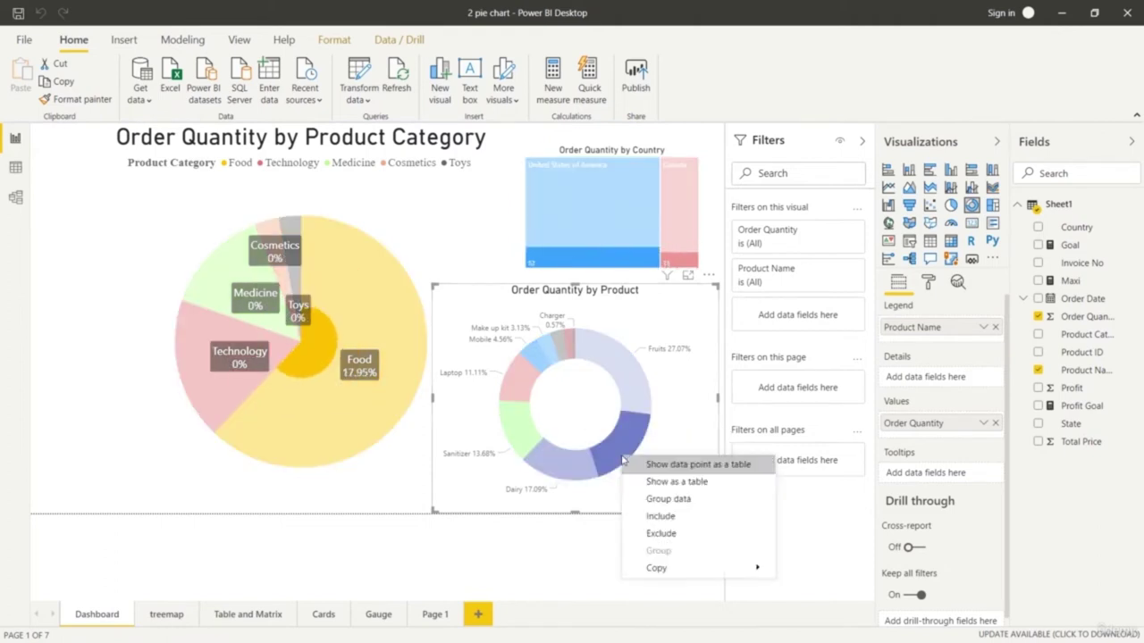
pyautogui.click(638, 466)
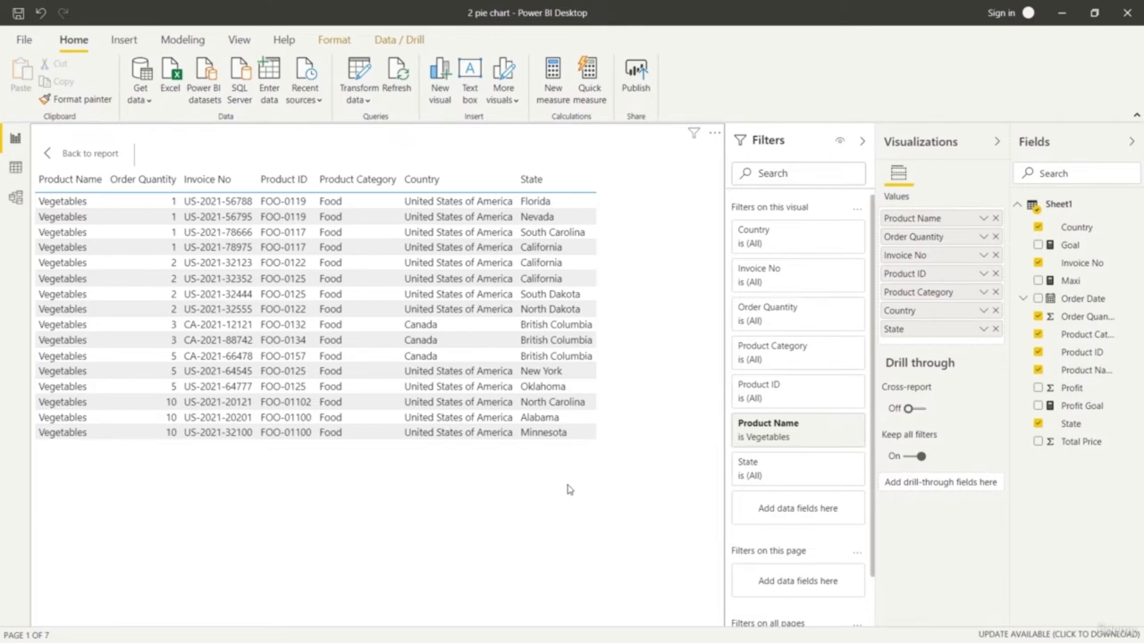
# Export the Vegetables records to a CSV file named vegetables data.csv in the res folder and return to the report.
pyautogui.click(714, 133)
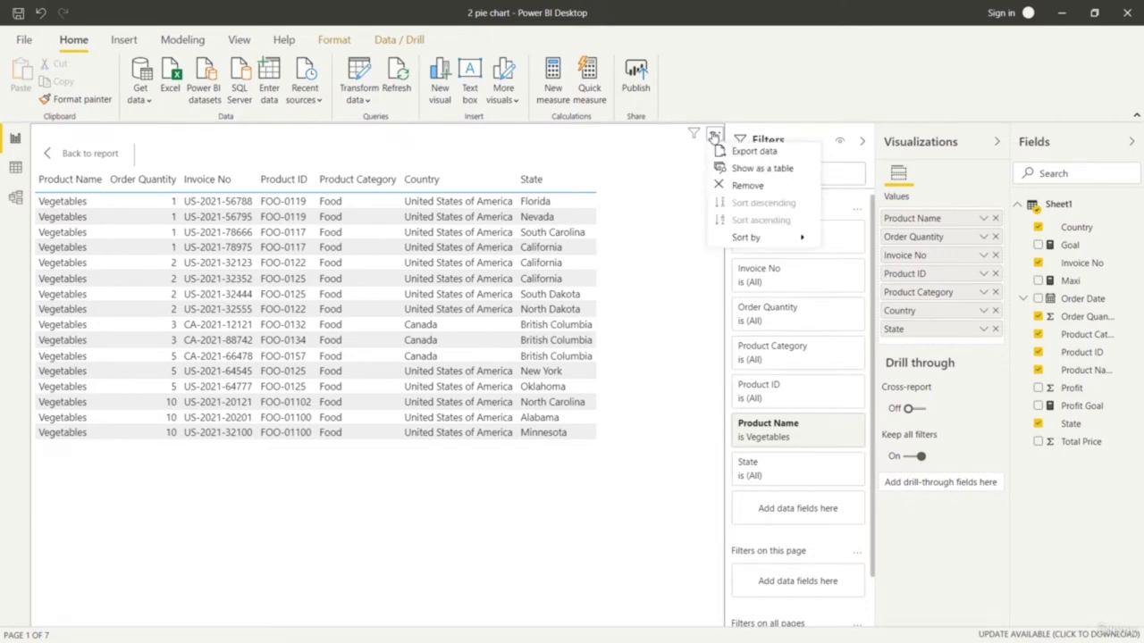
pyautogui.click(738, 153)
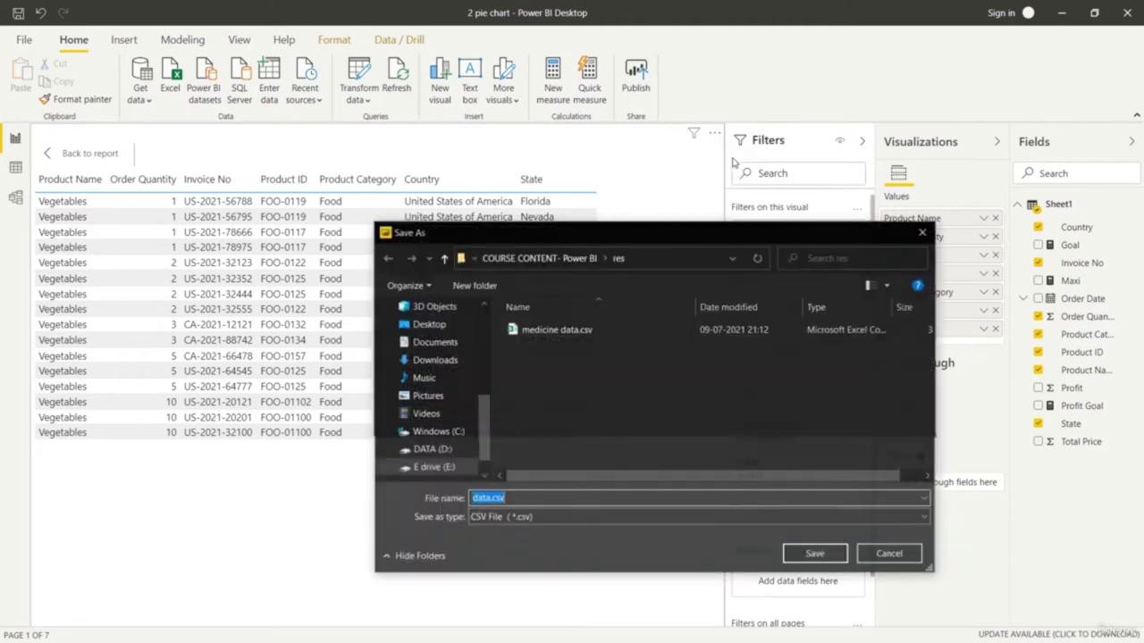
pyautogui.click(474, 497)
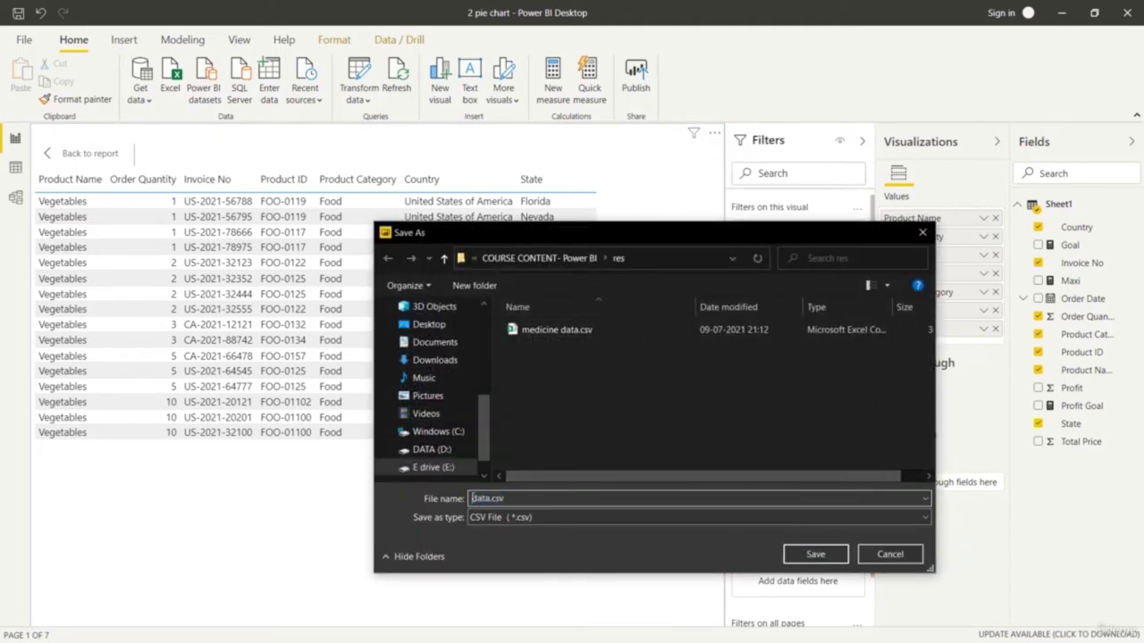
pyautogui.write('vegetables')
pyautogui.click(815, 554)
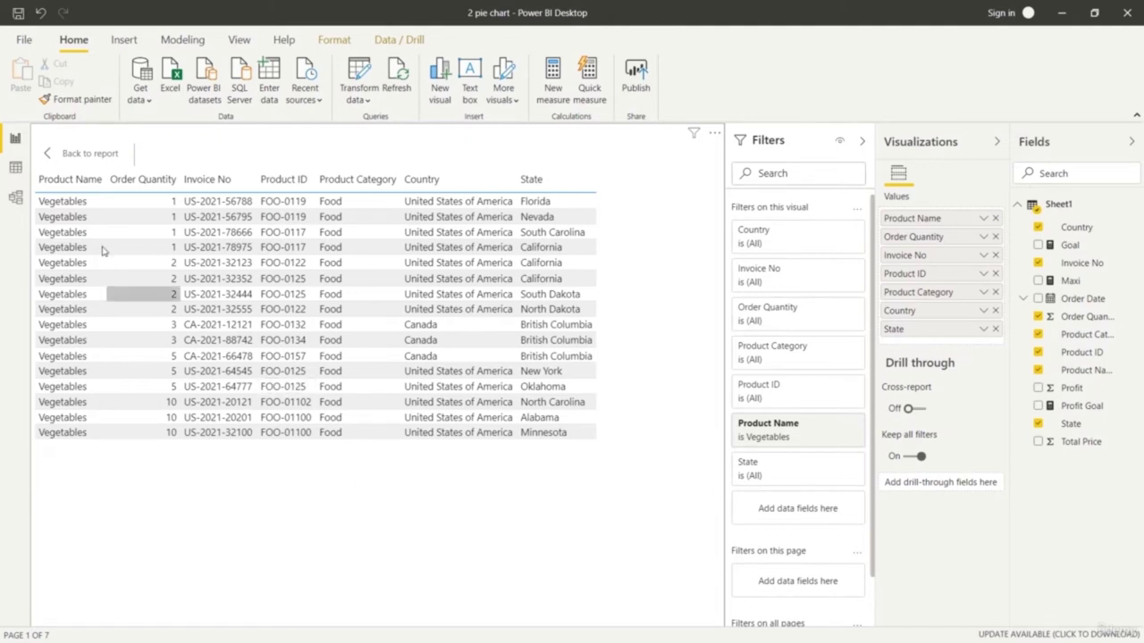
pyautogui.click(50, 154)
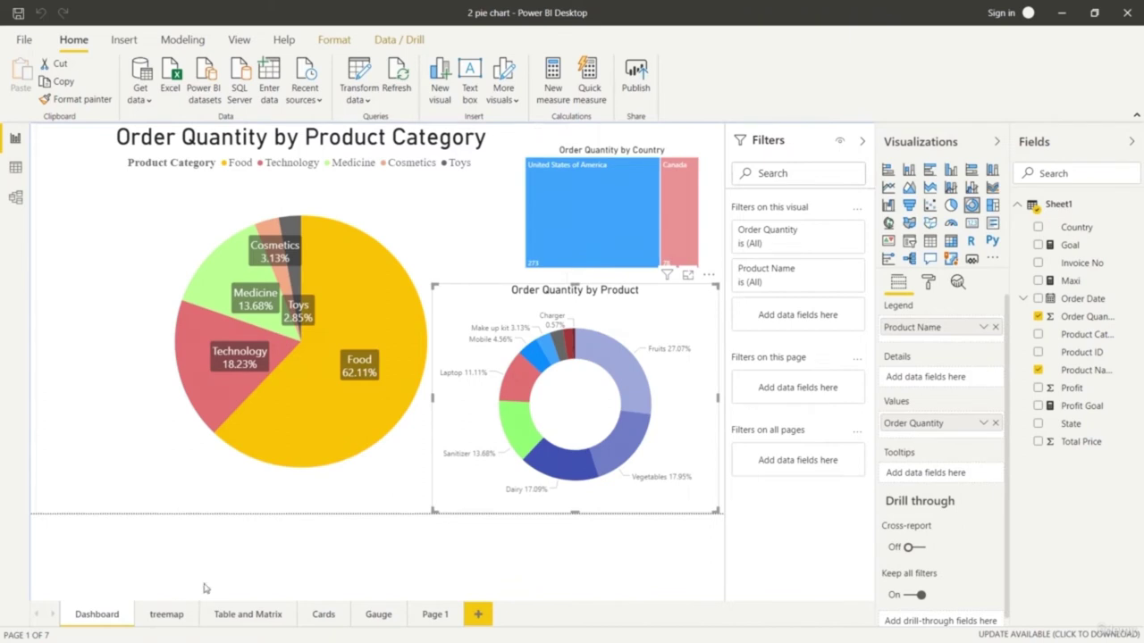
# On the treemap page, show the British Columbia tile of the Order Quantity by Country and State chart as a data point table.
pyautogui.click(169, 614)
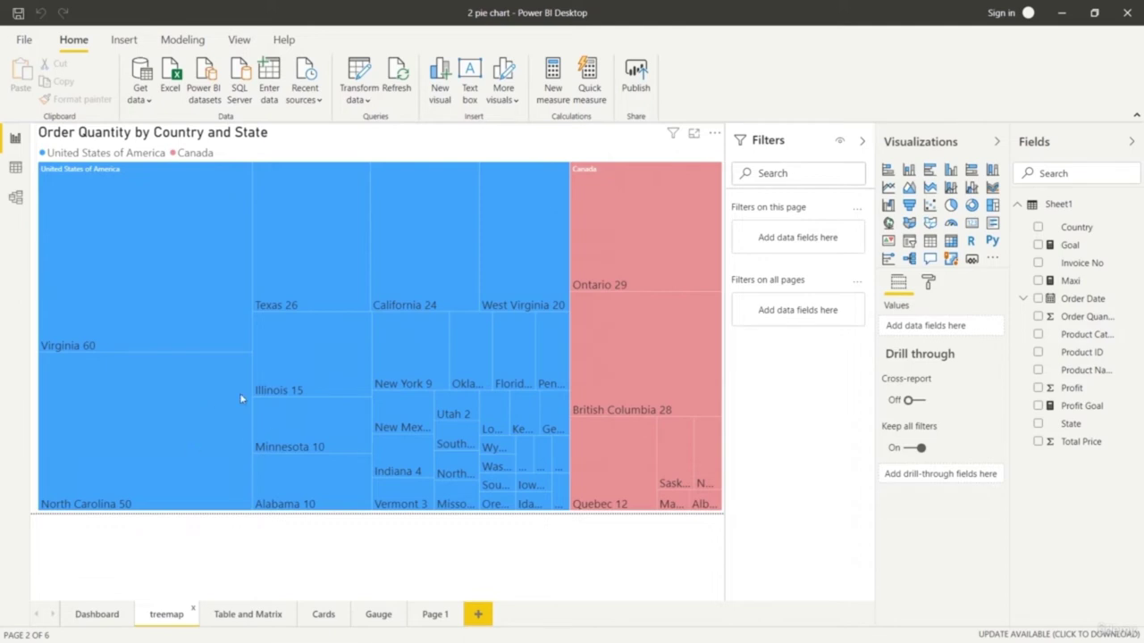
pyautogui.click(213, 436)
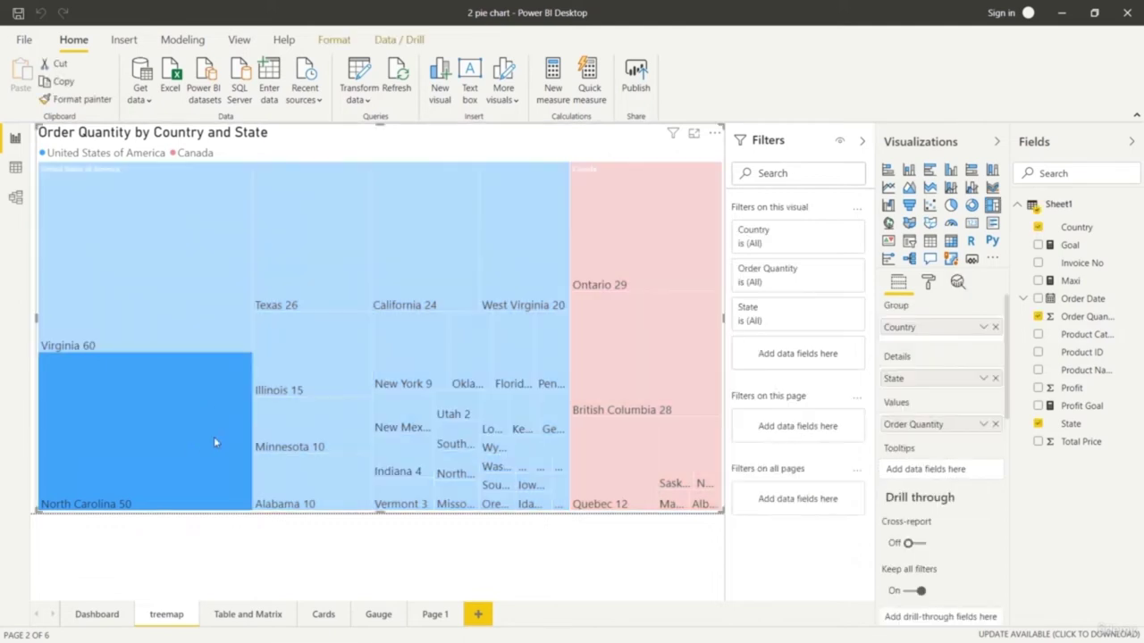
pyautogui.click(318, 422)
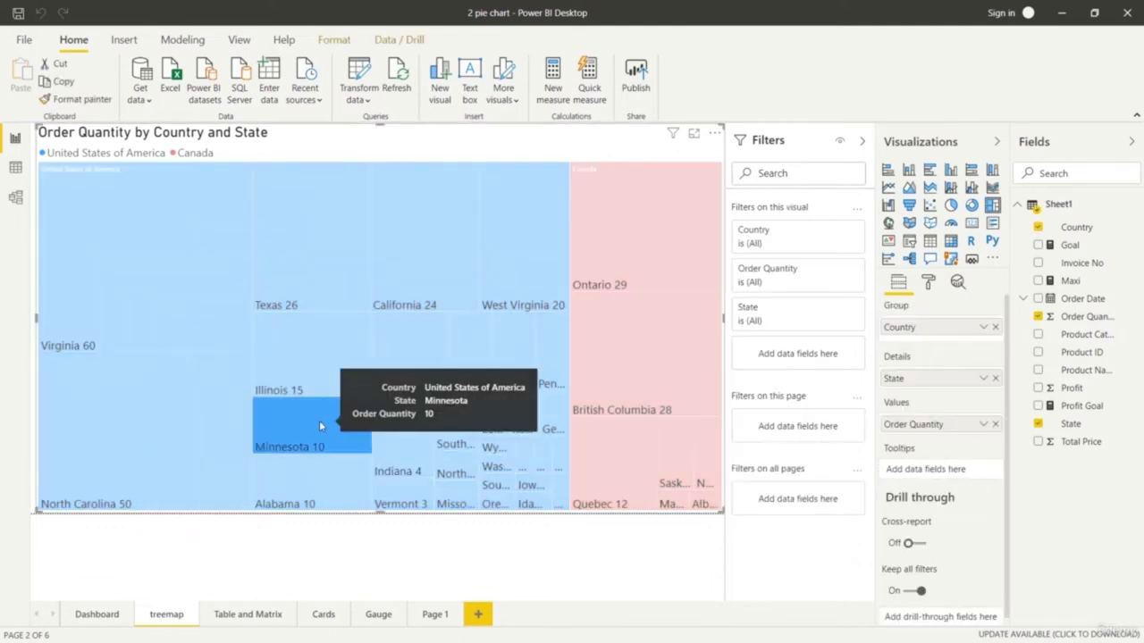
pyautogui.click(613, 378)
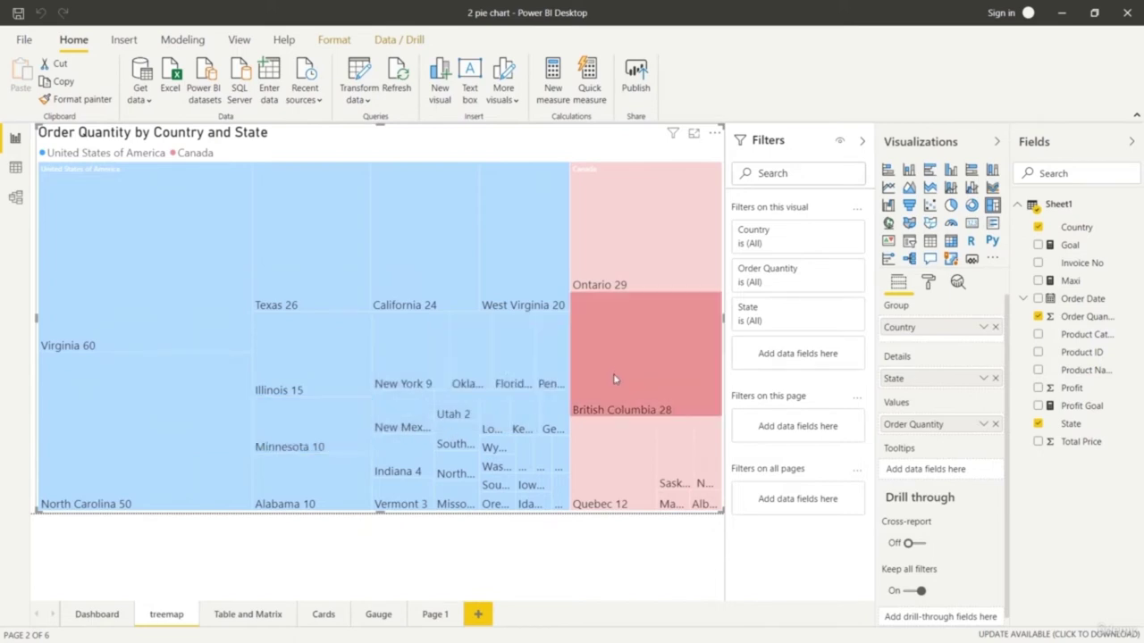
pyautogui.rightClick(615, 376)
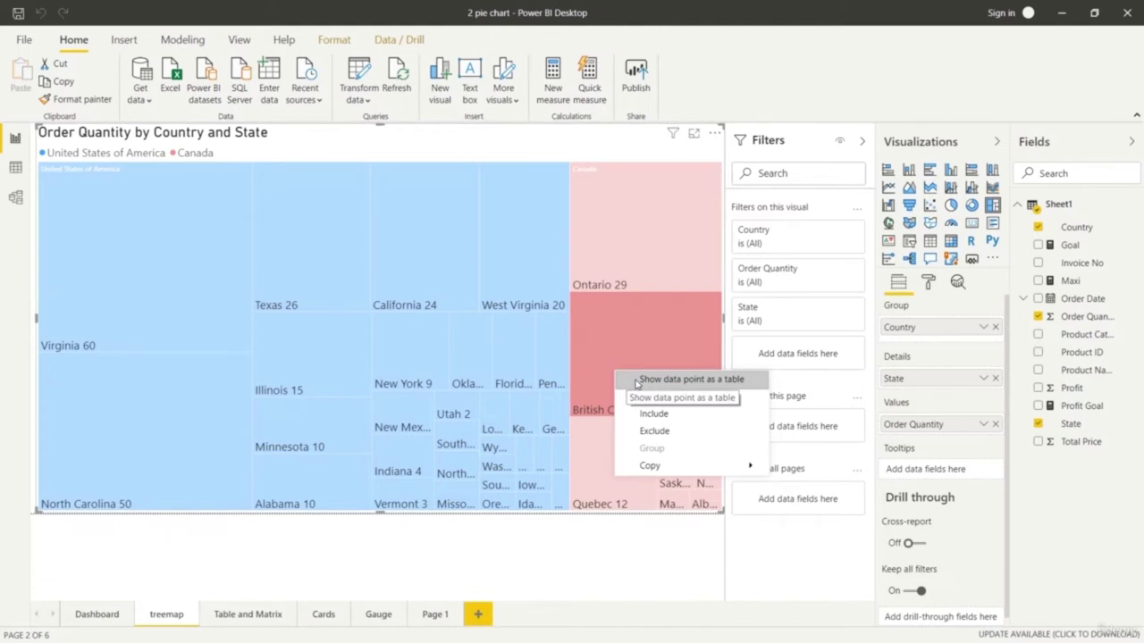
pyautogui.click(636, 383)
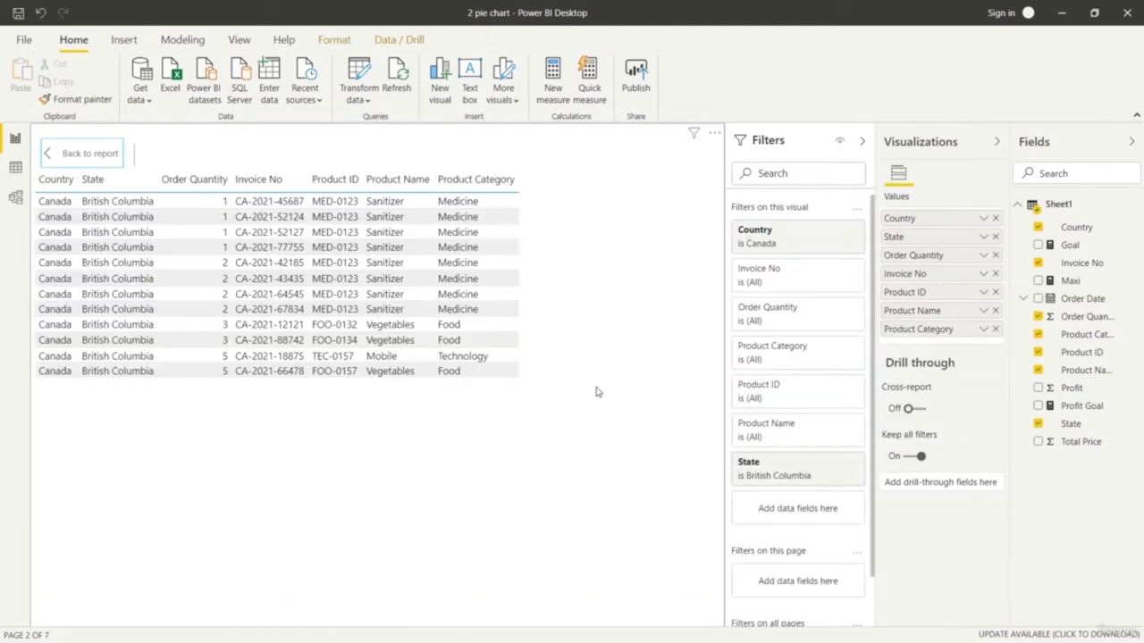
# Export the British Columbia records to British Columbia data.csv in the res folder and go back to the report's Table and Matrix page.
pyautogui.click(714, 138)
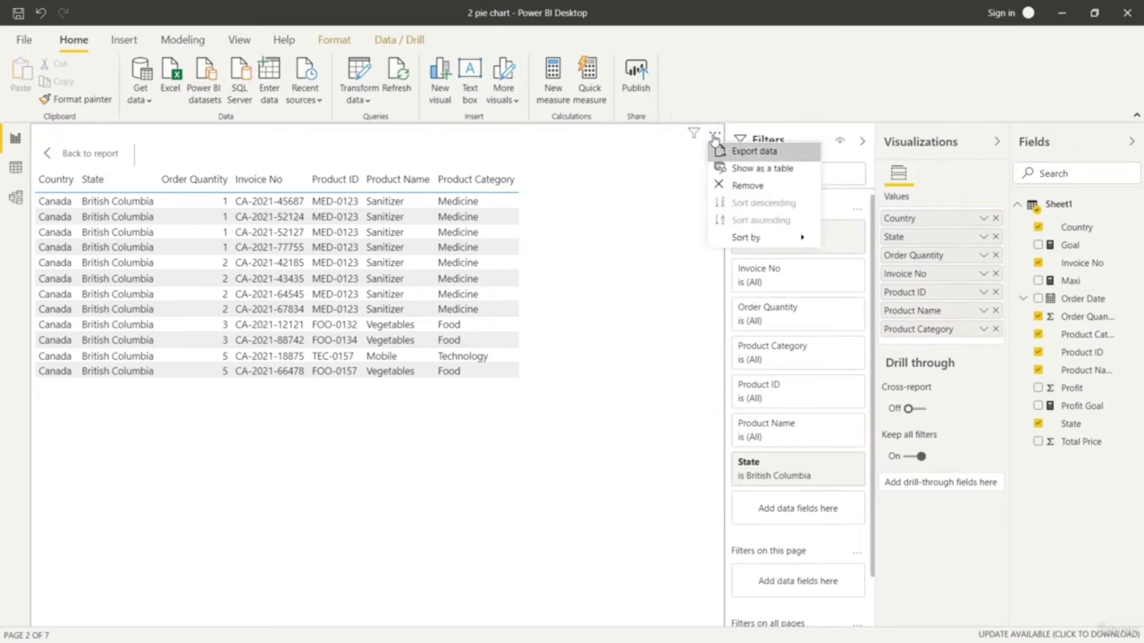
pyautogui.click(740, 153)
pyautogui.click(486, 499)
pyautogui.write('British Columbia data.csv')
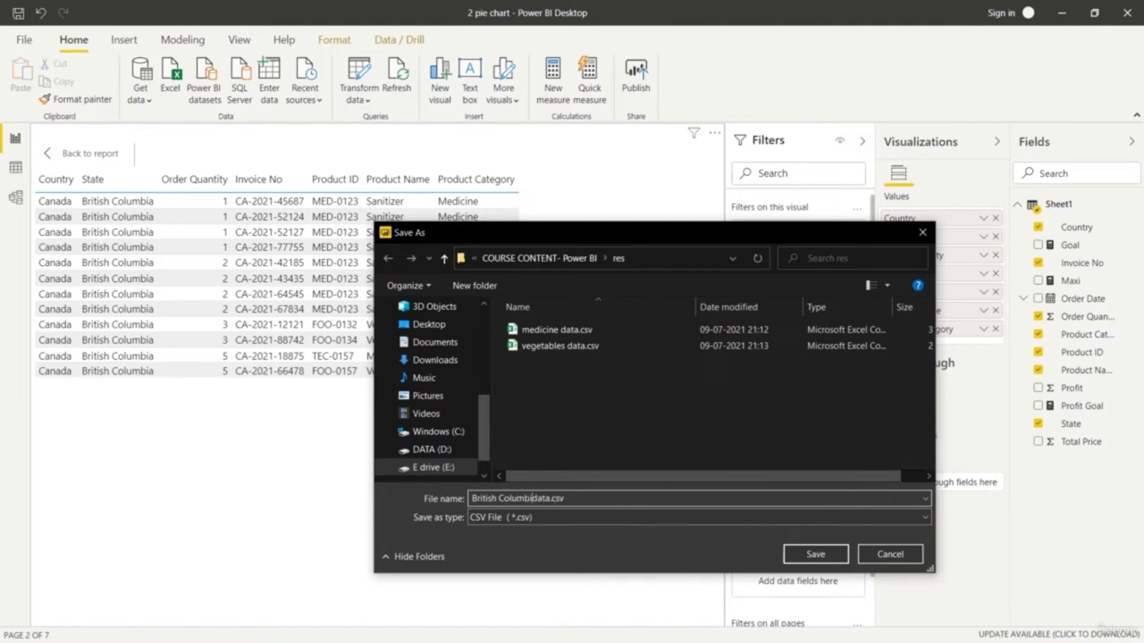
pyautogui.click(815, 554)
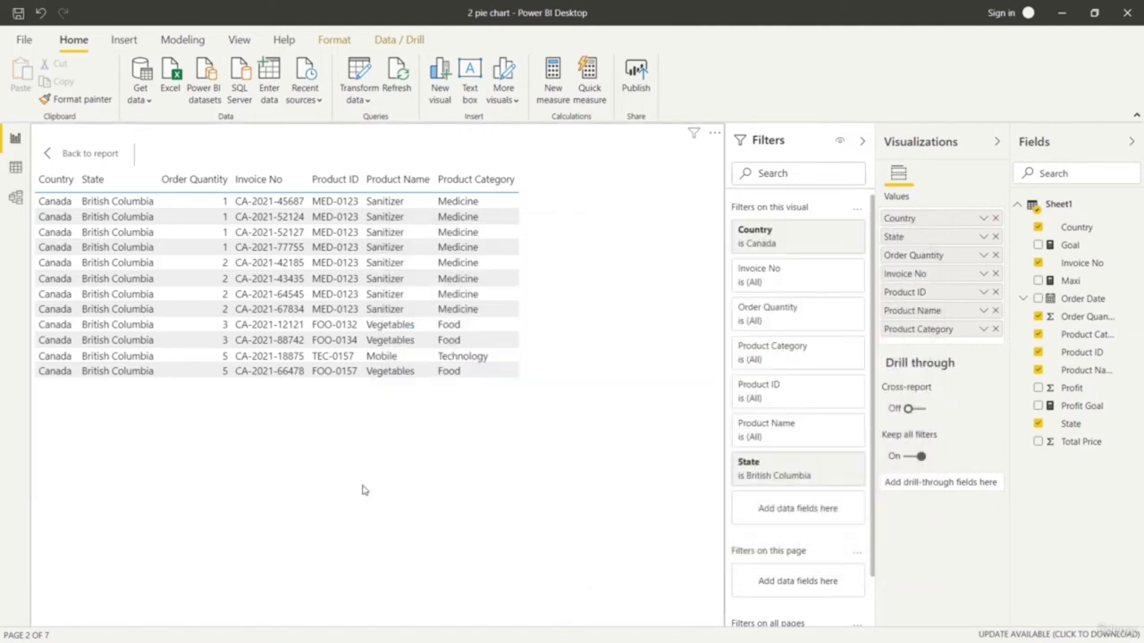
pyautogui.click(72, 156)
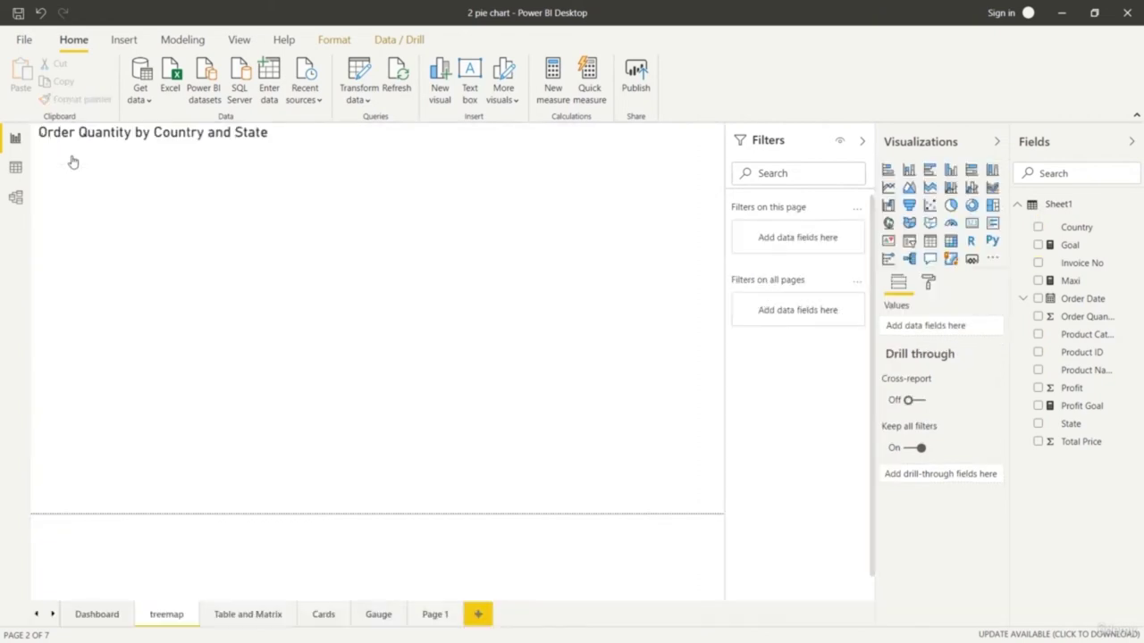
pyautogui.click(258, 617)
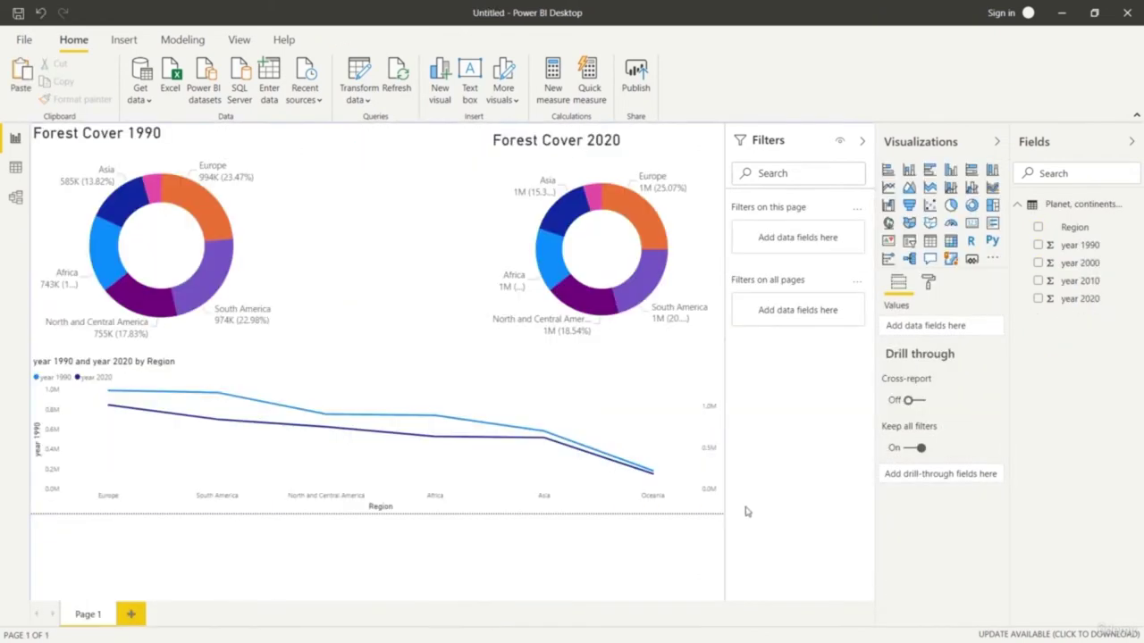
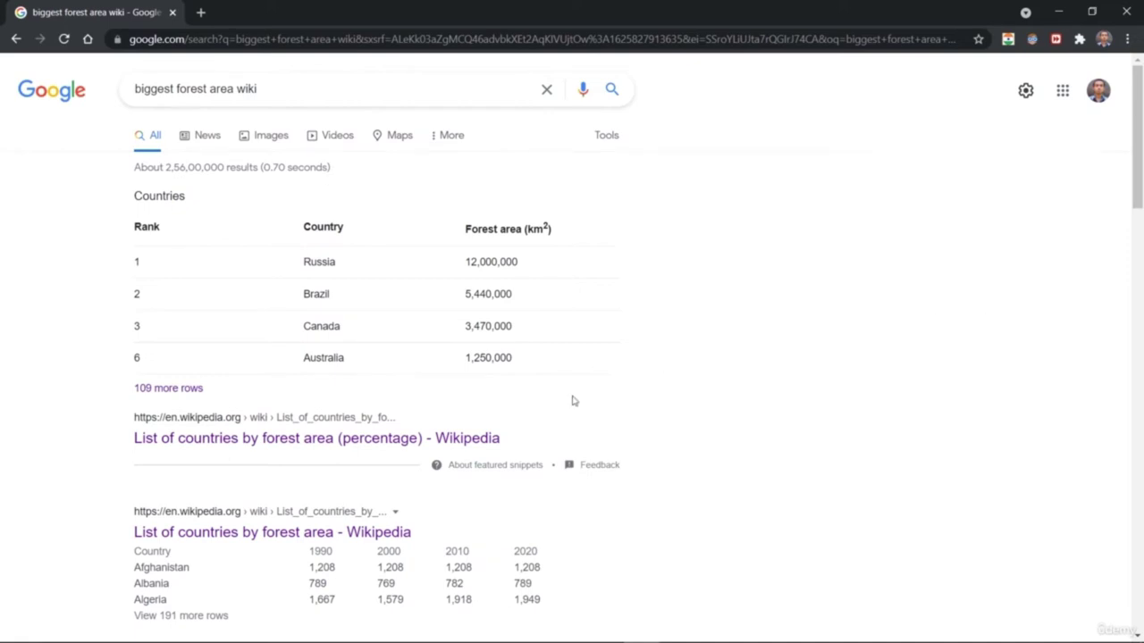
# Open Wikipedia's forest area percentage list in a new tab, and open and look over the List of countries by forest area article.
pyautogui.rightClick(457, 445)
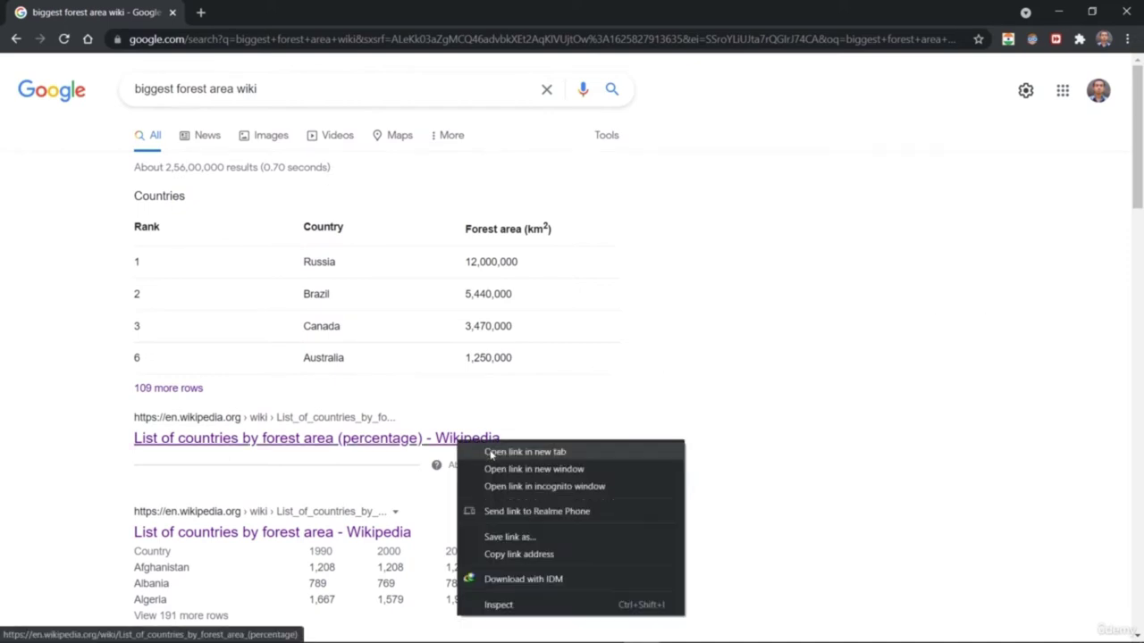
pyautogui.click(491, 454)
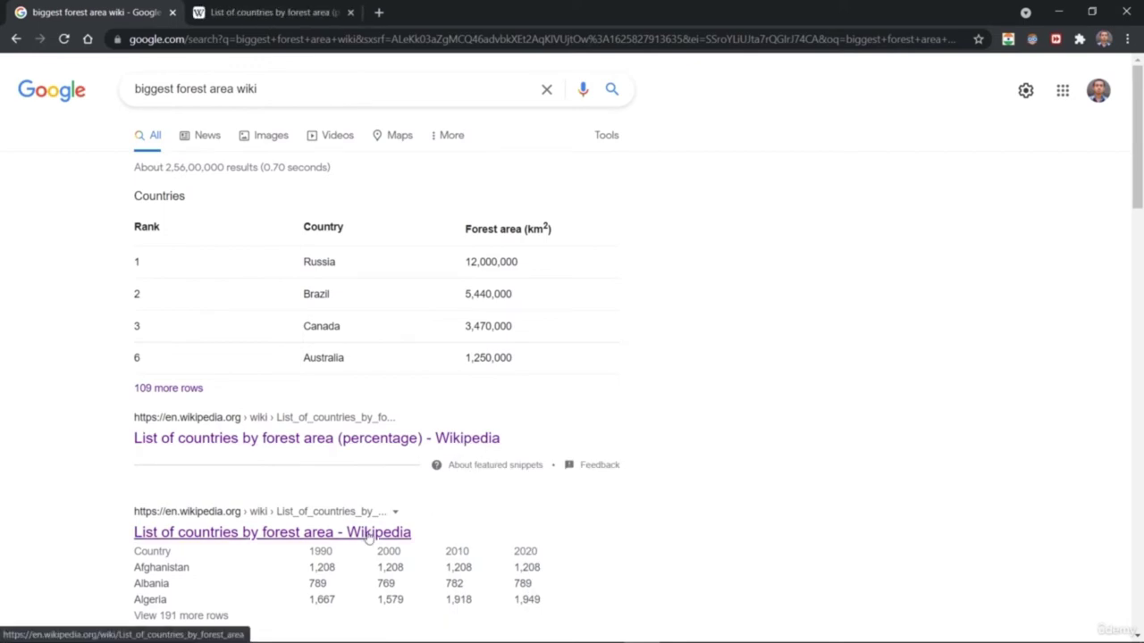
pyautogui.click(368, 532)
pyautogui.scroll(-1, 604, 320)
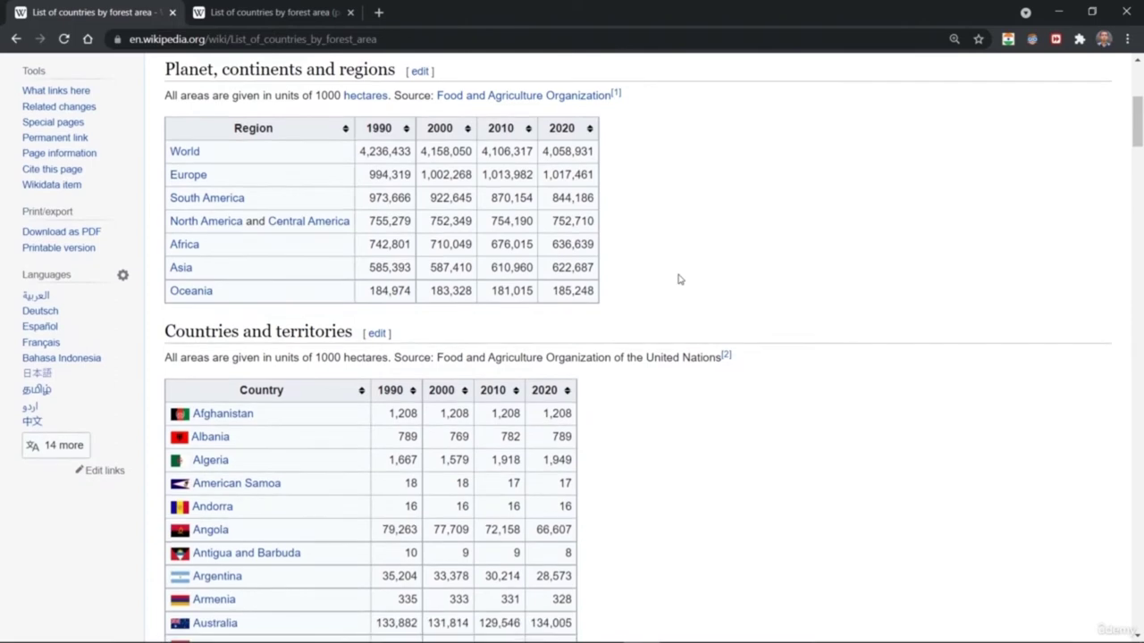
pyautogui.scroll(2, 678, 280)
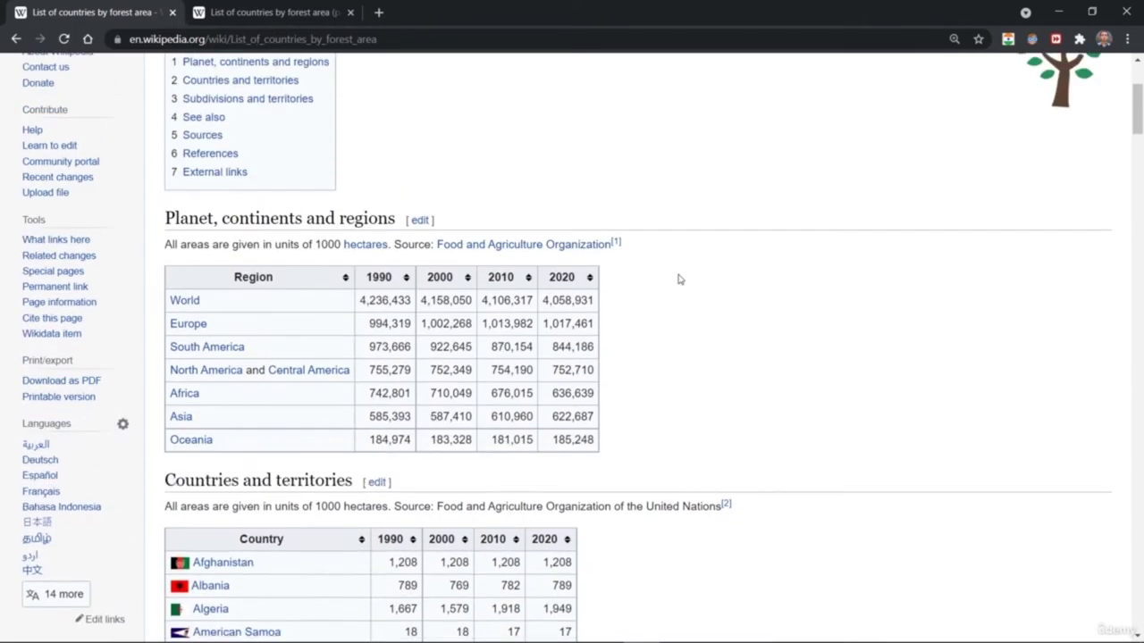
pyautogui.scroll(3, 678, 280)
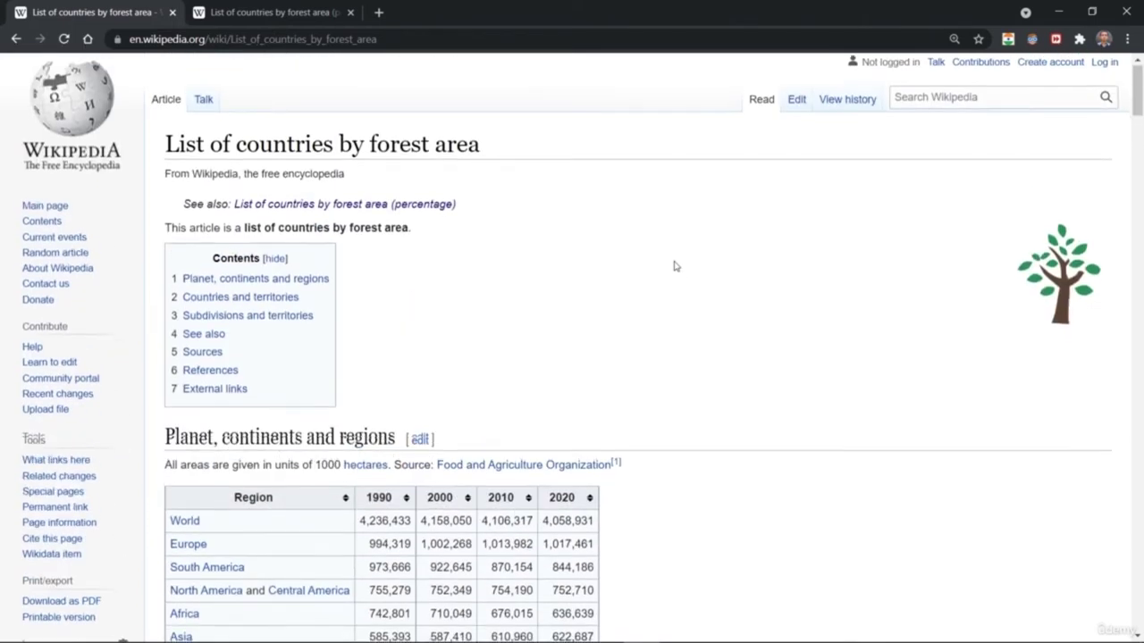
pyautogui.scroll(-2, 676, 265)
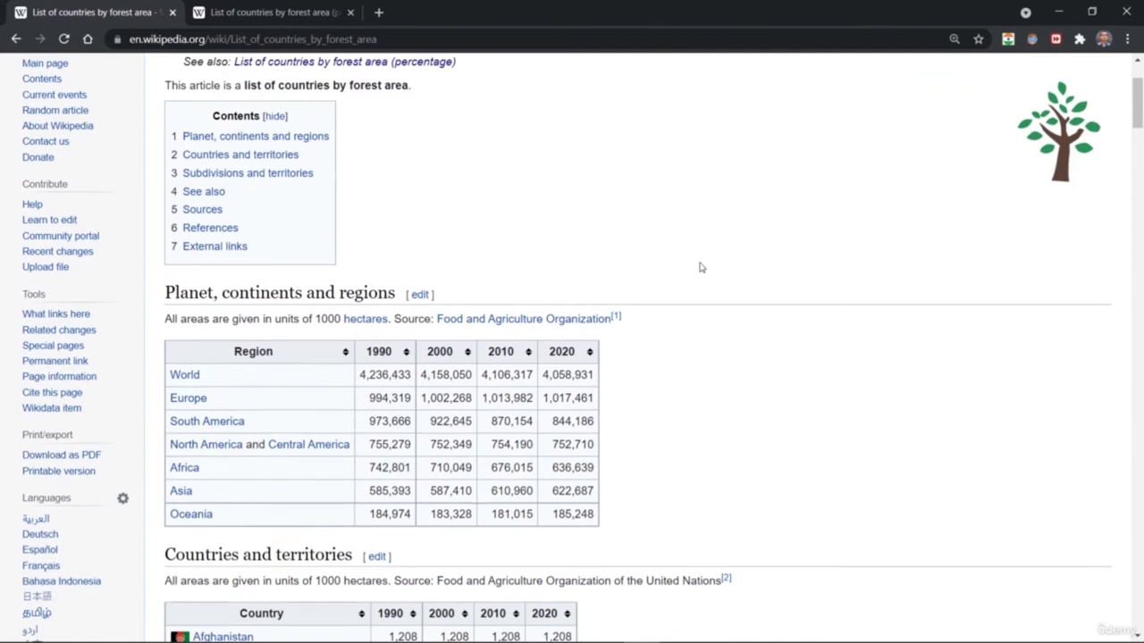
# Copy the web address of the List of countries by forest area article.
pyautogui.click(358, 39)
pyautogui.click(359, 39)
pyautogui.hotkey('ctrl', 'c')
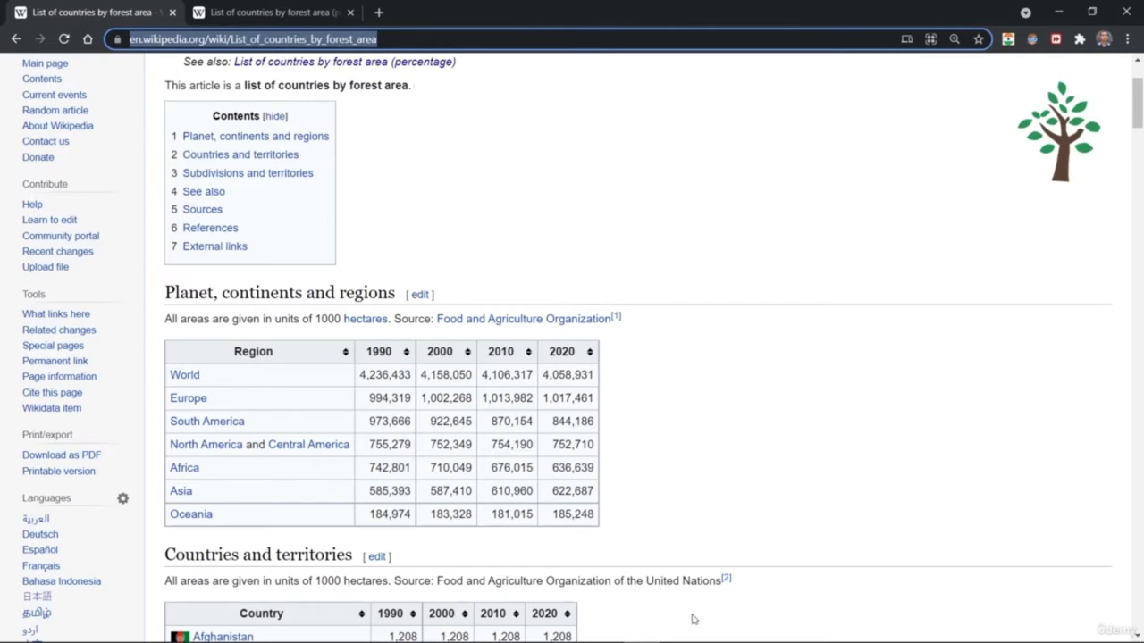
pyautogui.moveTo(671, 640)
pyautogui.click(859, 628)
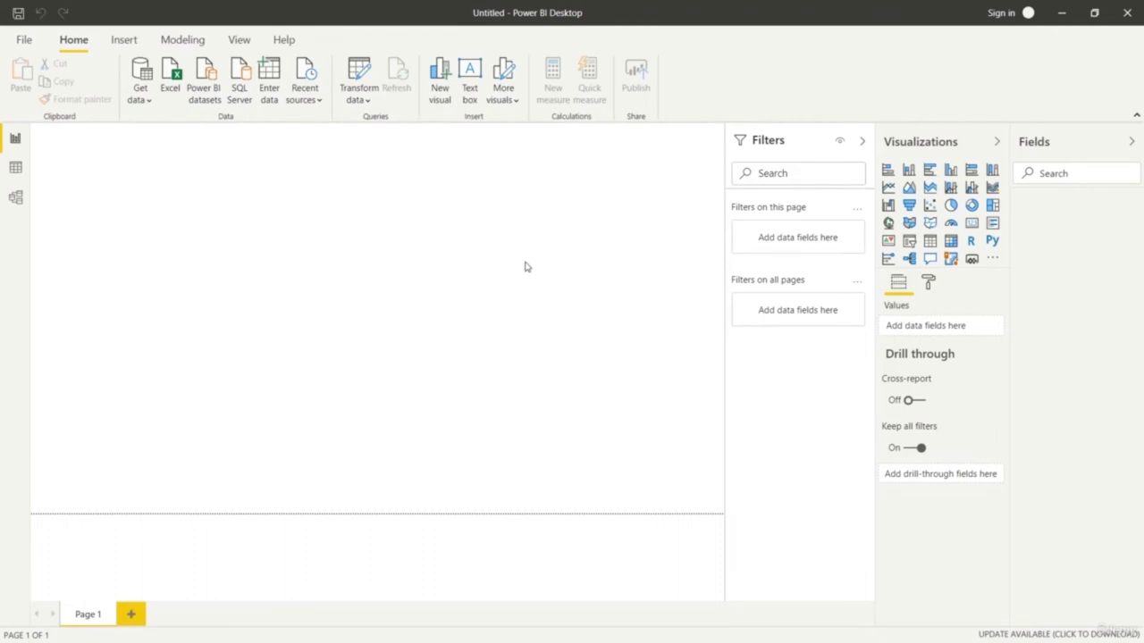
pyautogui.click(145, 102)
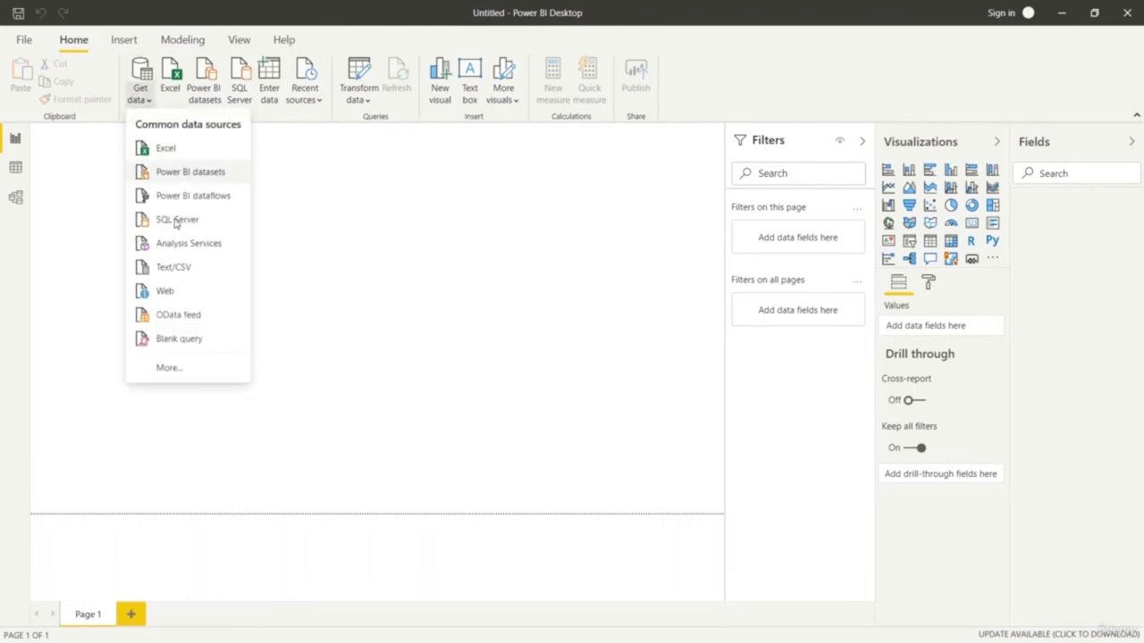
pyautogui.click(193, 293)
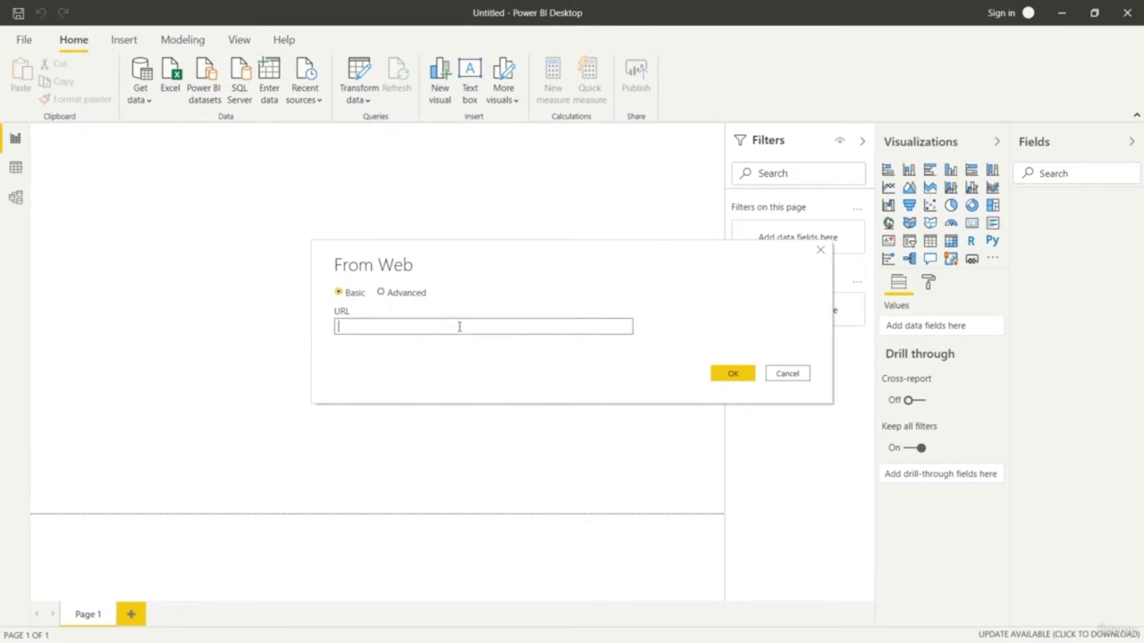
pyautogui.hotkey('ctrl', 'v')
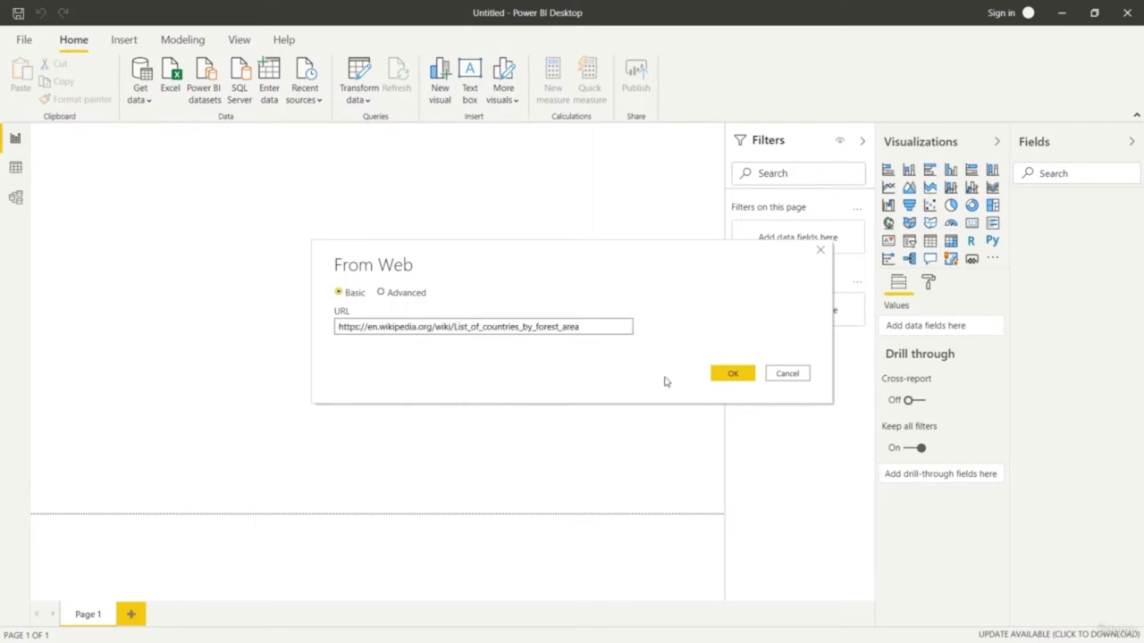
pyautogui.click(728, 374)
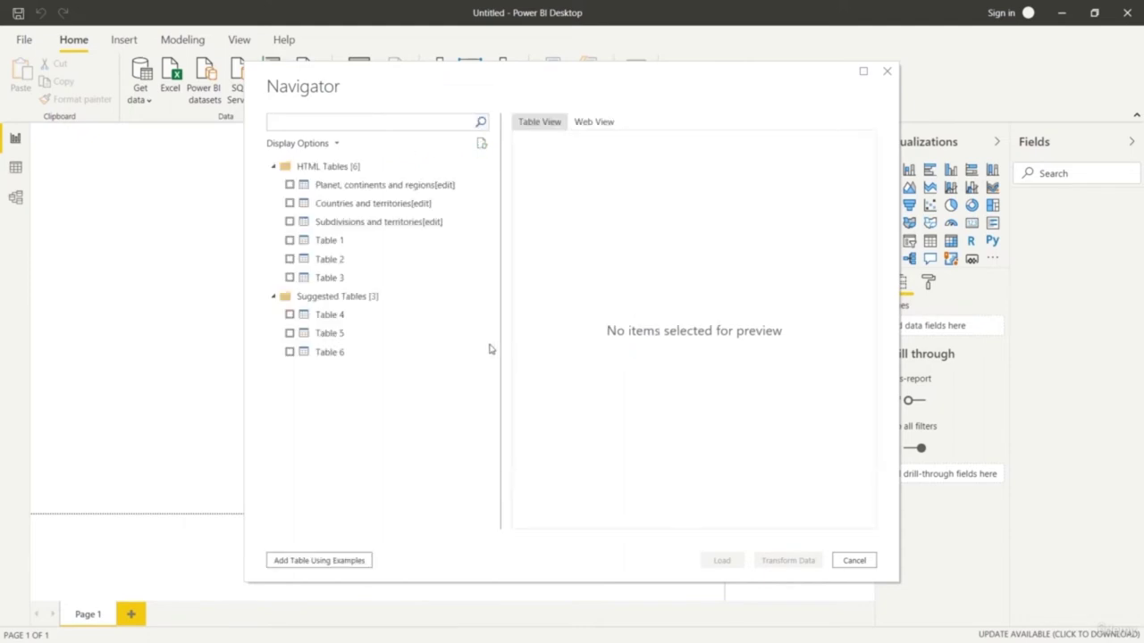
# Preview the page's HTML tables, select only Planet, continents and regions[edit], and open it for transformation in Power Query Editor.
pyautogui.click(313, 204)
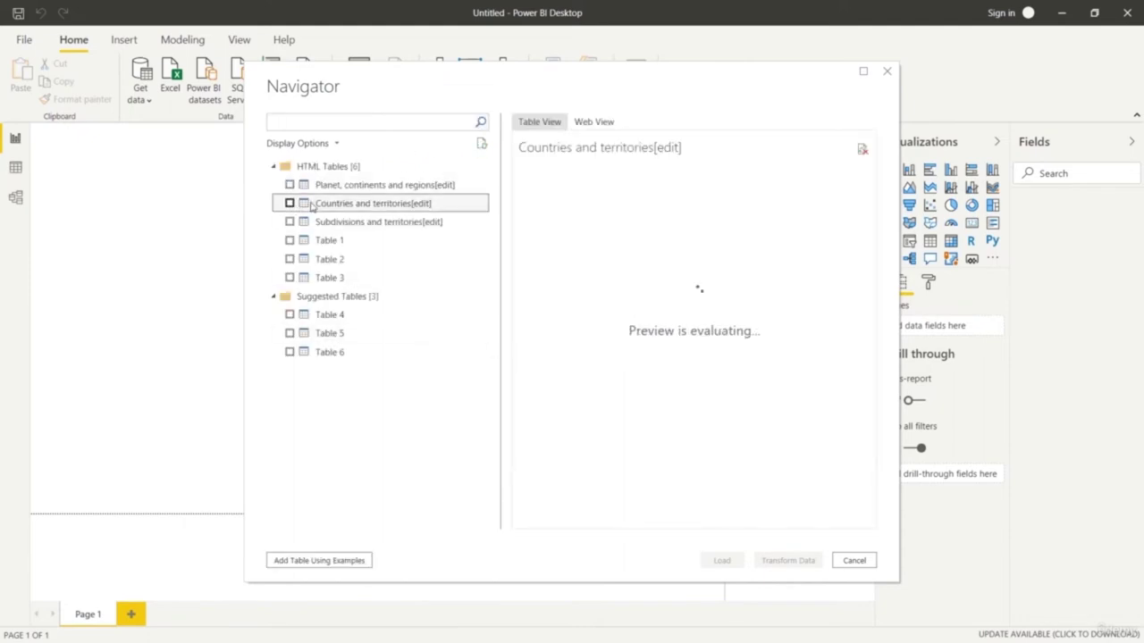
pyautogui.click(320, 223)
pyautogui.click(320, 241)
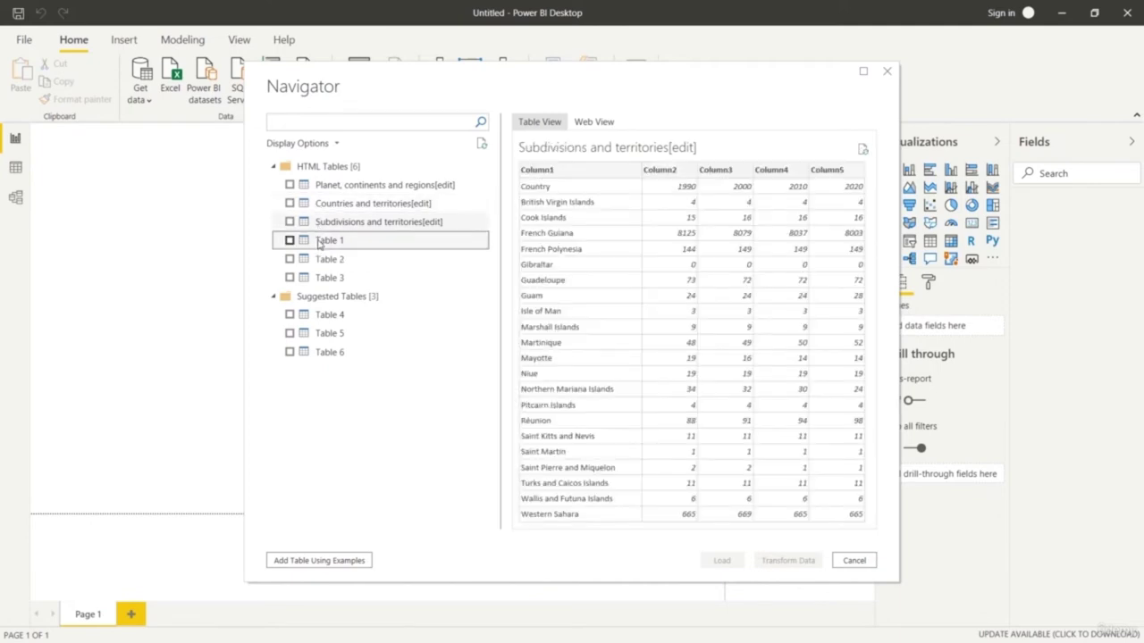
pyautogui.click(332, 260)
pyautogui.click(300, 188)
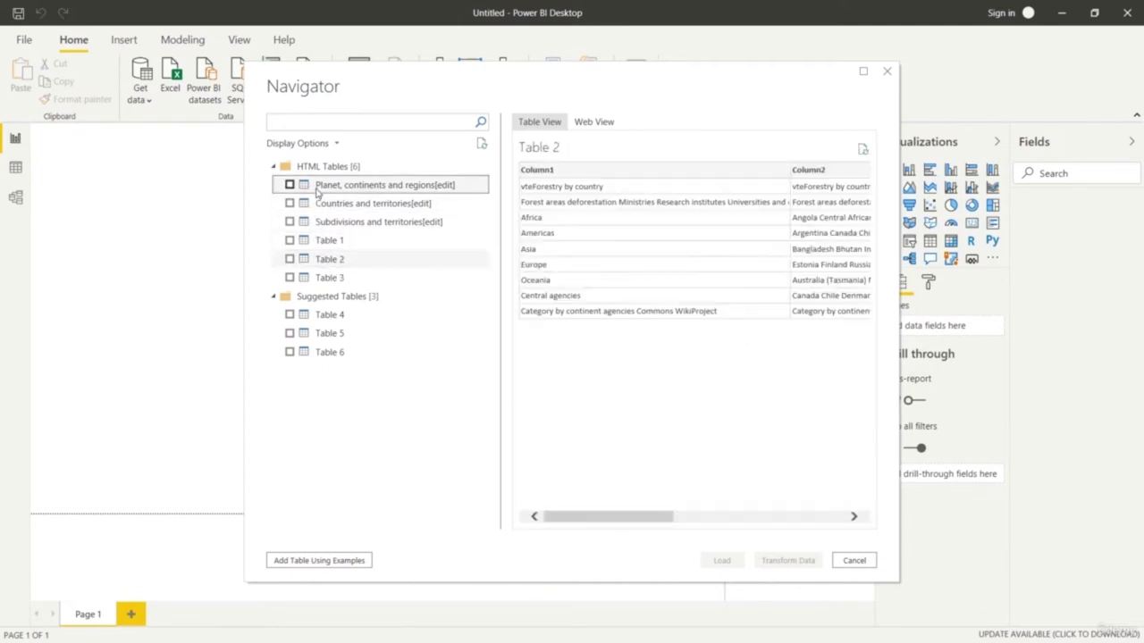
pyautogui.click(289, 185)
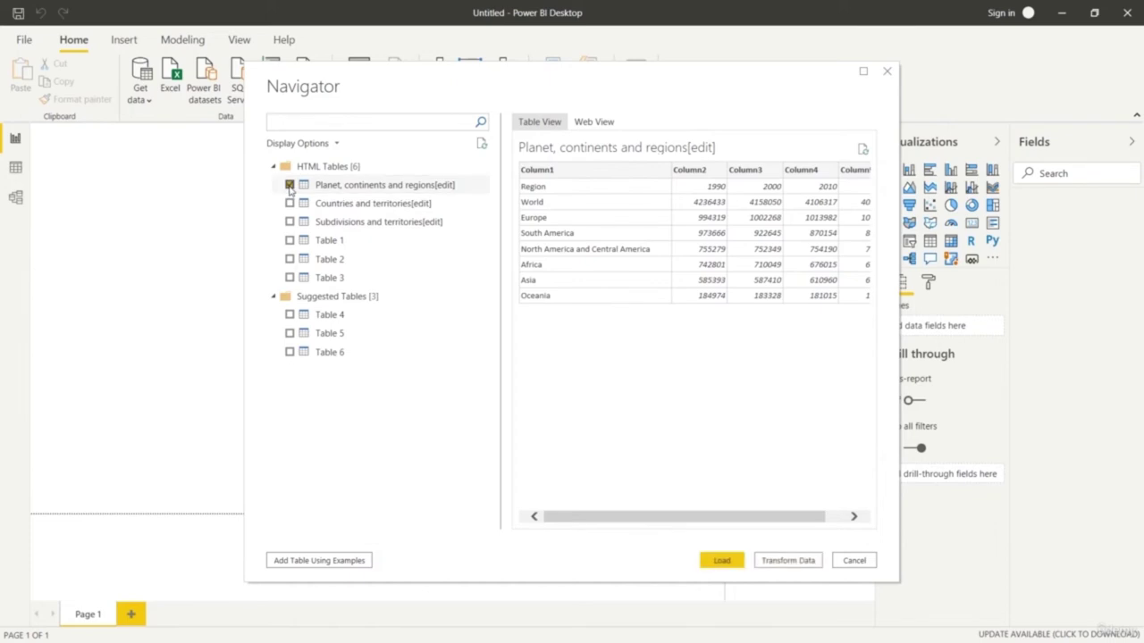
pyautogui.click(767, 563)
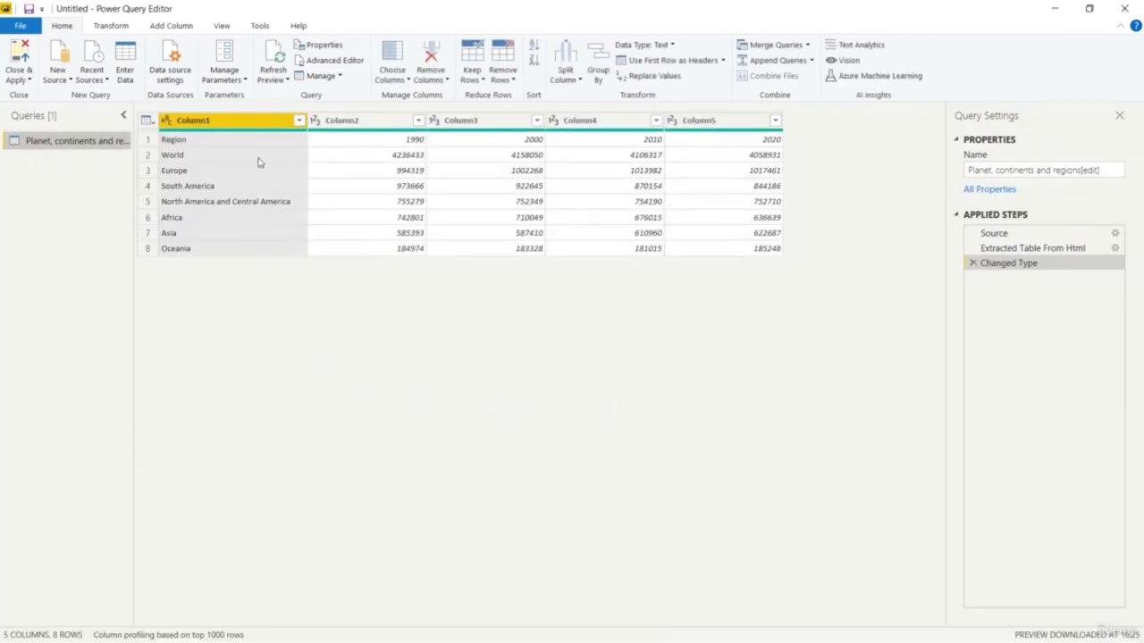
# Rename Column1 of the Planet, continents and regions query to Region.
pyautogui.click(250, 124)
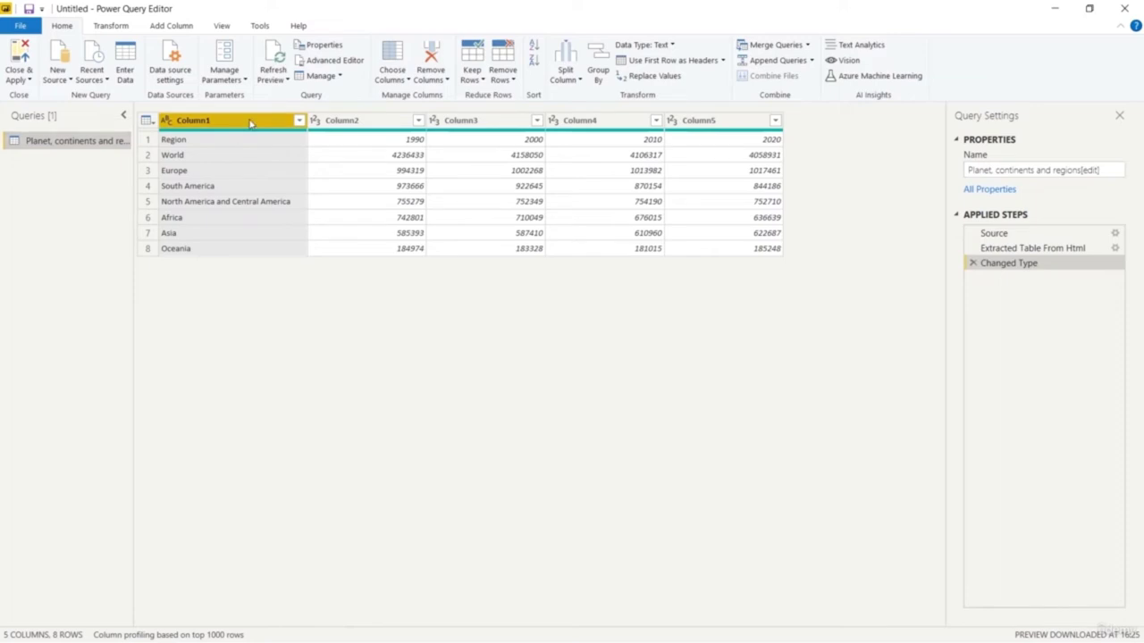
pyautogui.rightClick(250, 124)
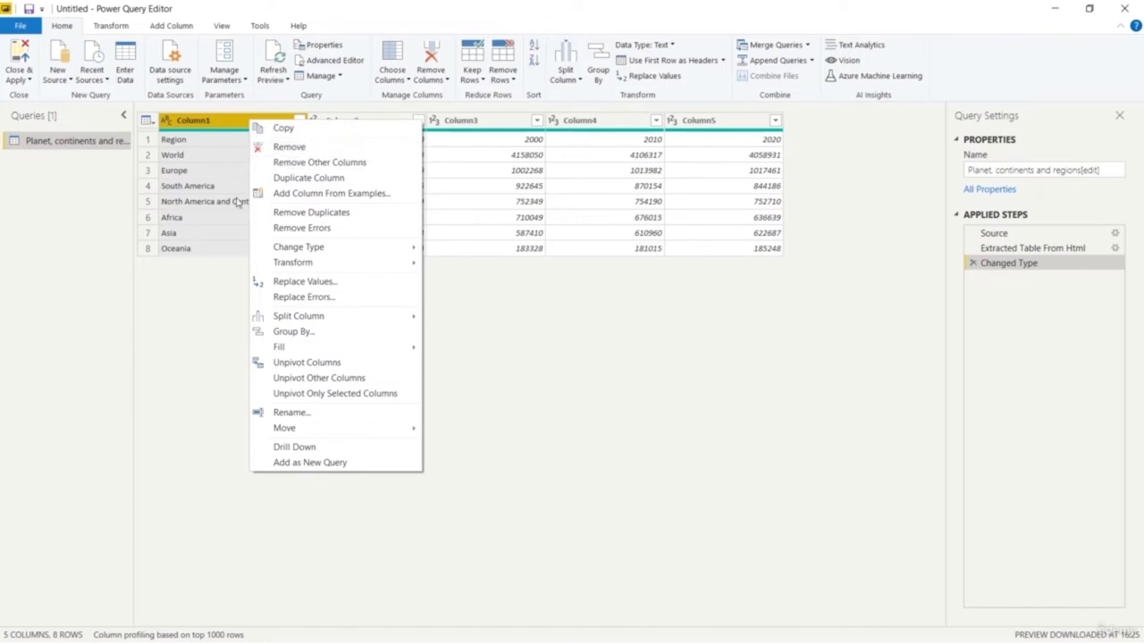
pyautogui.click(225, 308)
pyautogui.doubleClick(223, 123)
pyautogui.write('Region')
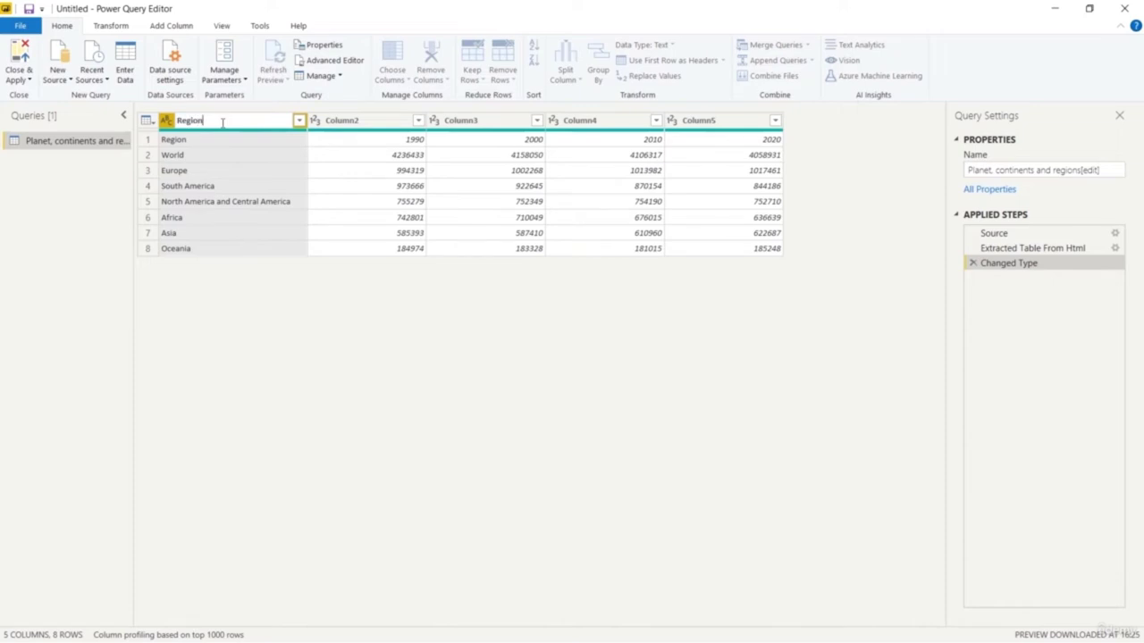
pyautogui.press('Return')
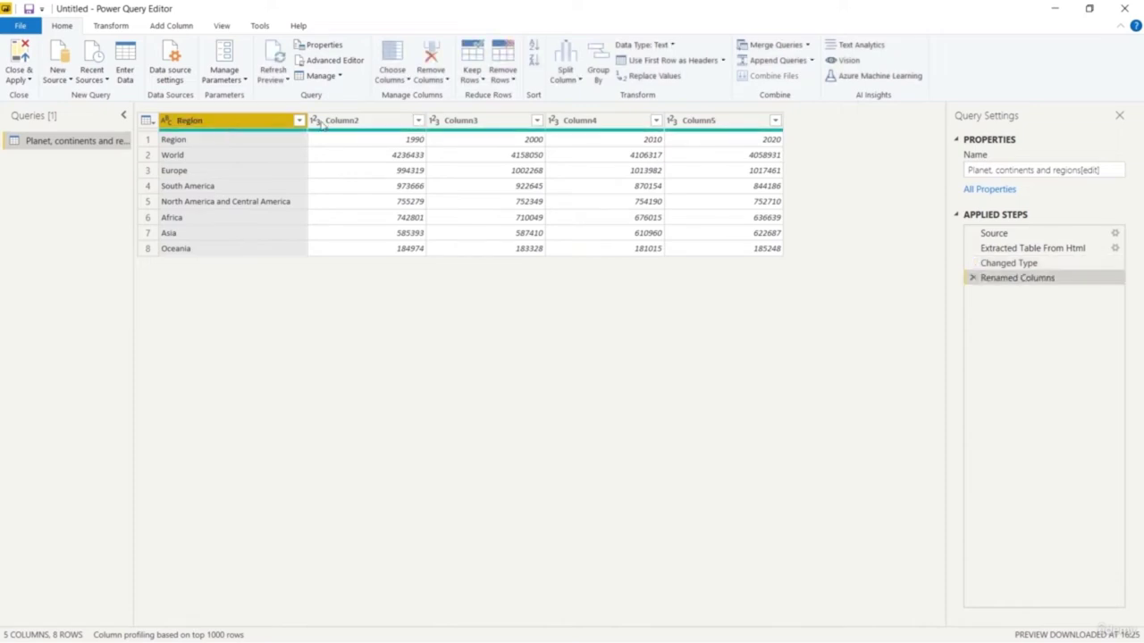
# Rename Column2 to year 1990 and Column3 to year 2000.
pyautogui.doubleClick(374, 121)
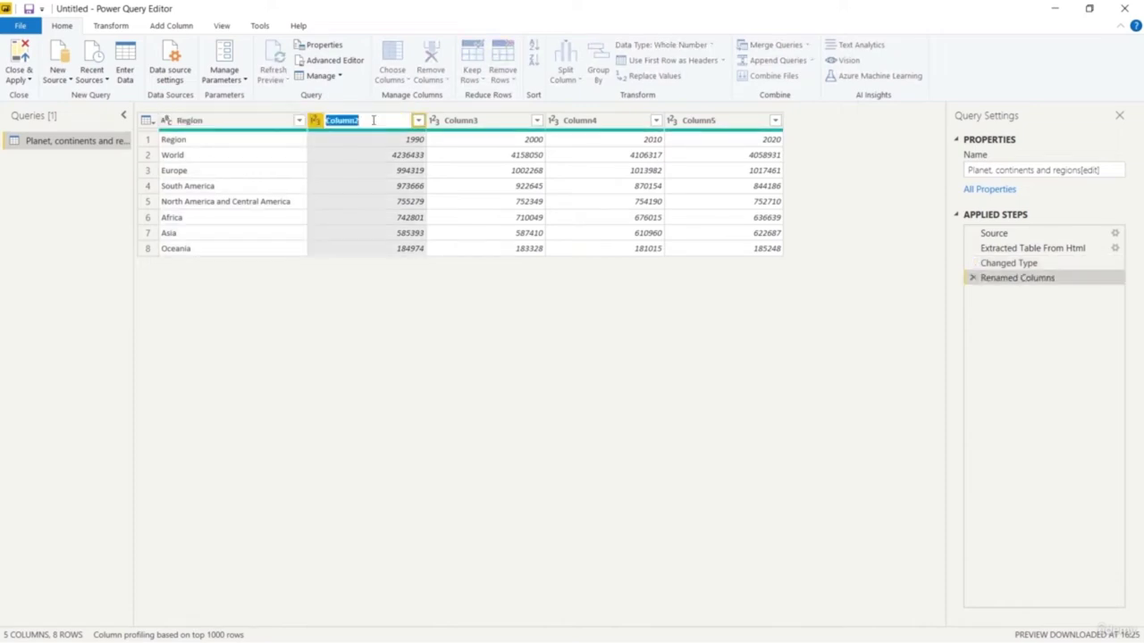
pyautogui.write('year 1990')
pyautogui.press('Return')
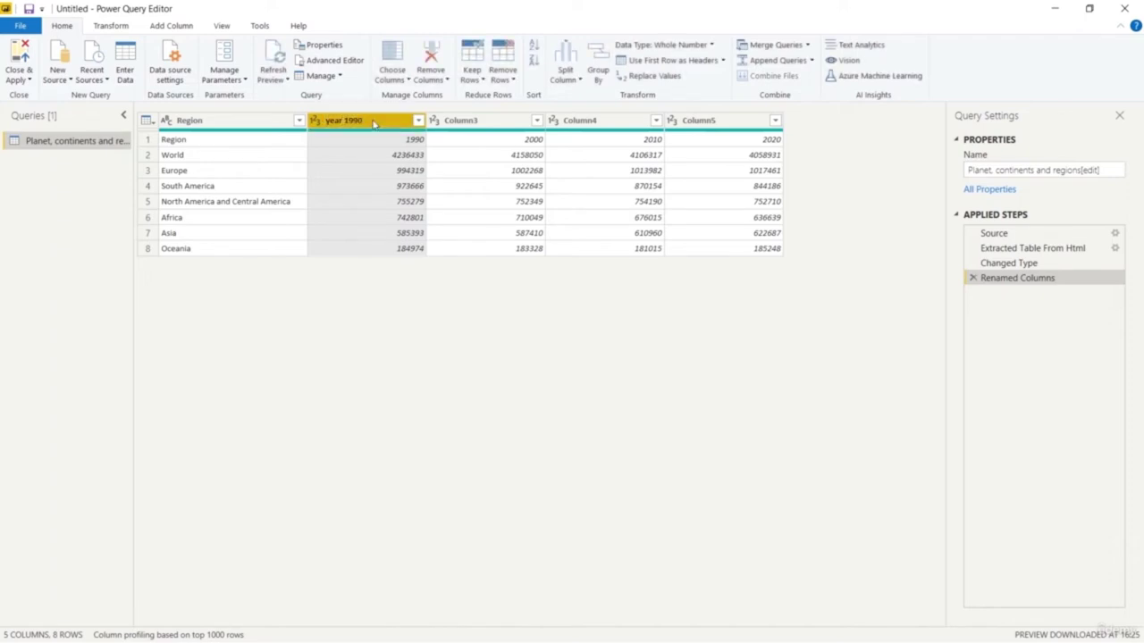
pyautogui.click(476, 122)
pyautogui.doubleClick(475, 121)
pyautogui.moveTo(480, 119); pyautogui.dragTo(430, 124)
pyautogui.write('year 2000')
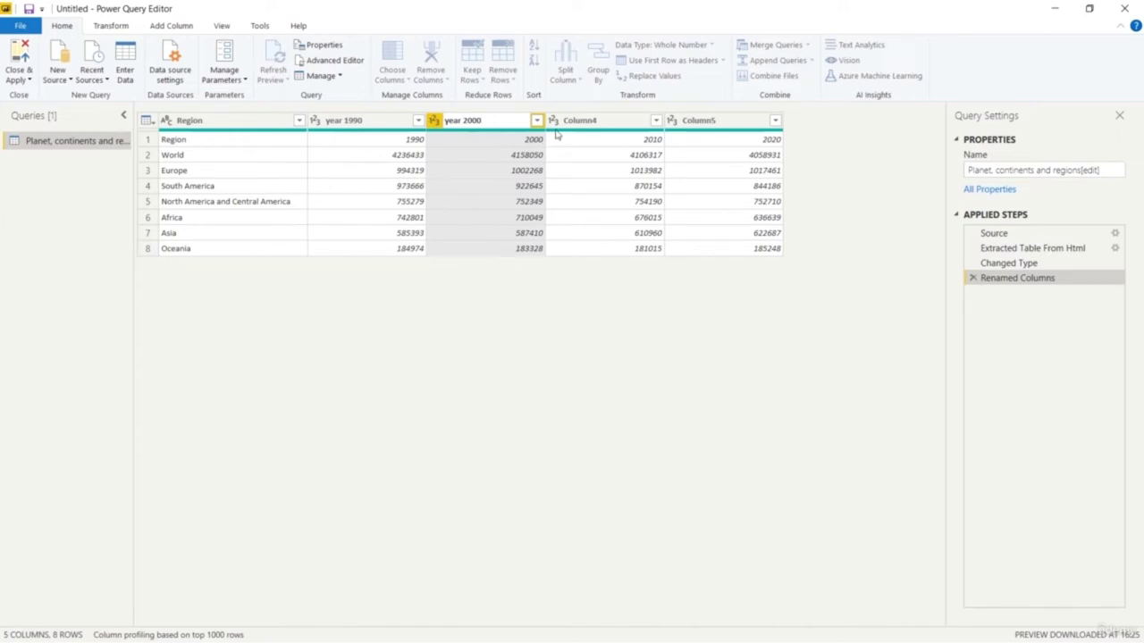
# Rename Column4 to year 2010 and Column5 to year 2020.
pyautogui.doubleClick(609, 120)
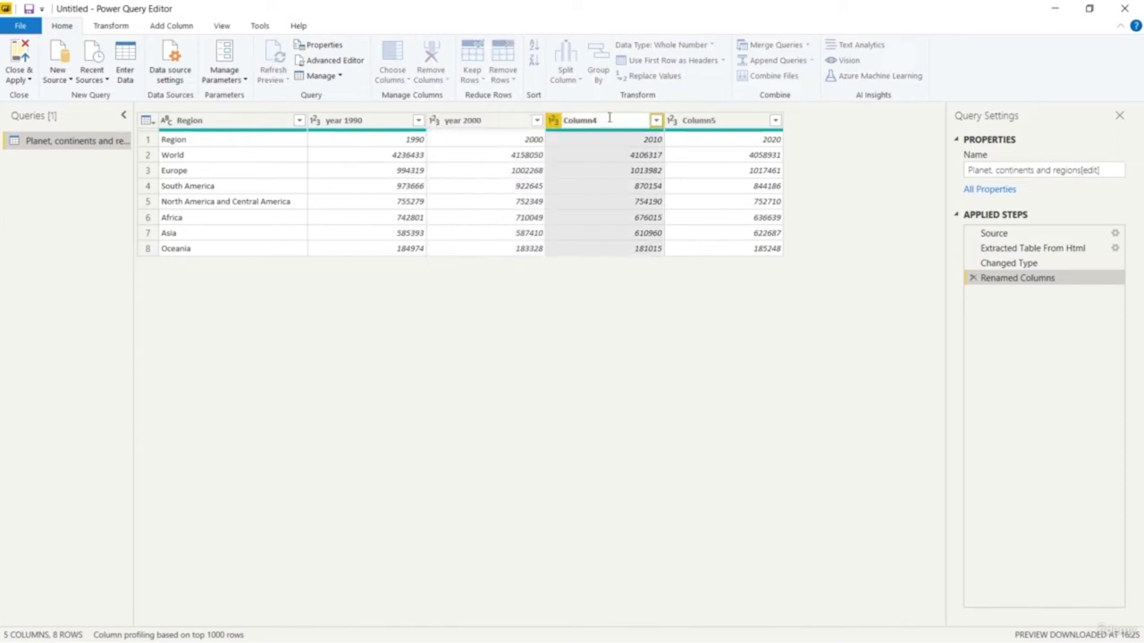
pyautogui.write('year 2010')
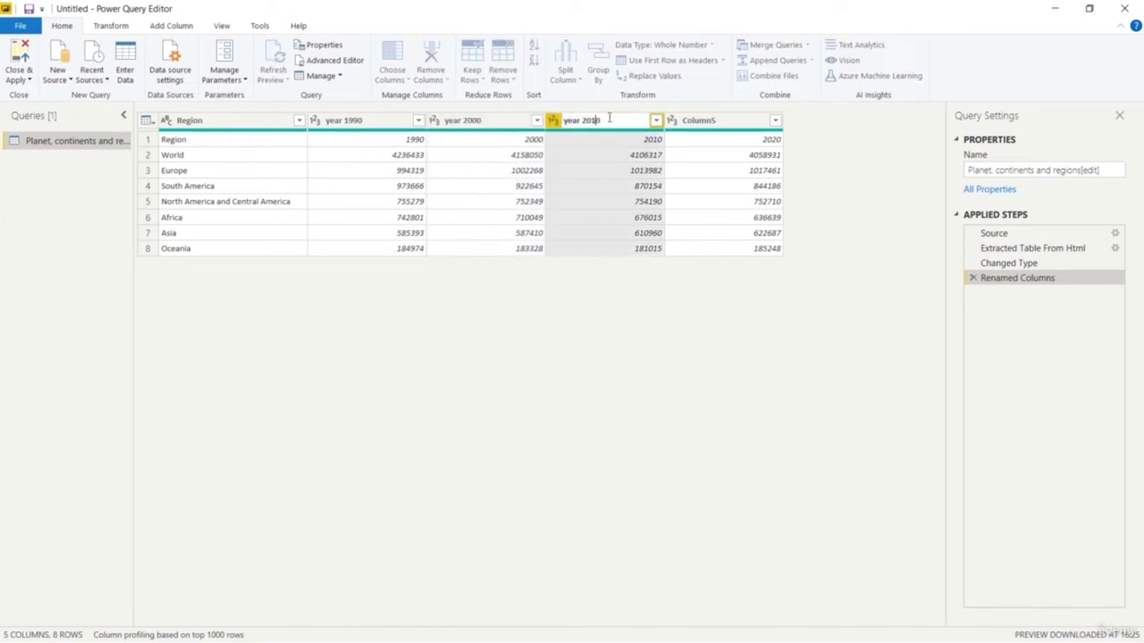
pyautogui.click(696, 120)
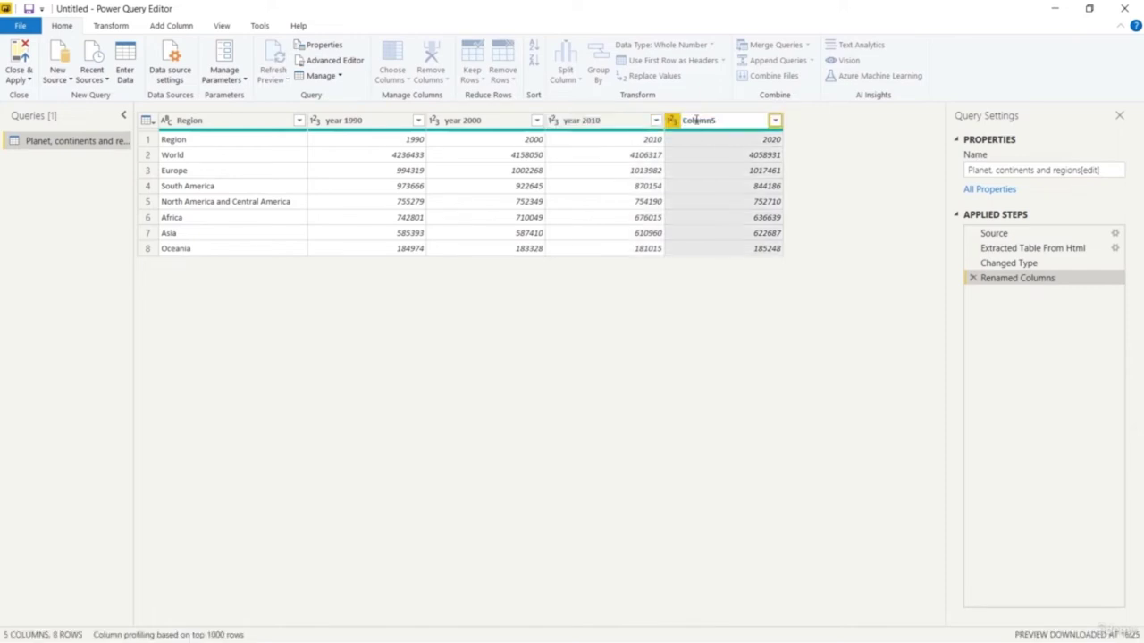
pyautogui.doubleClick(685, 120)
pyautogui.write('year 2020')
pyautogui.press('Return')
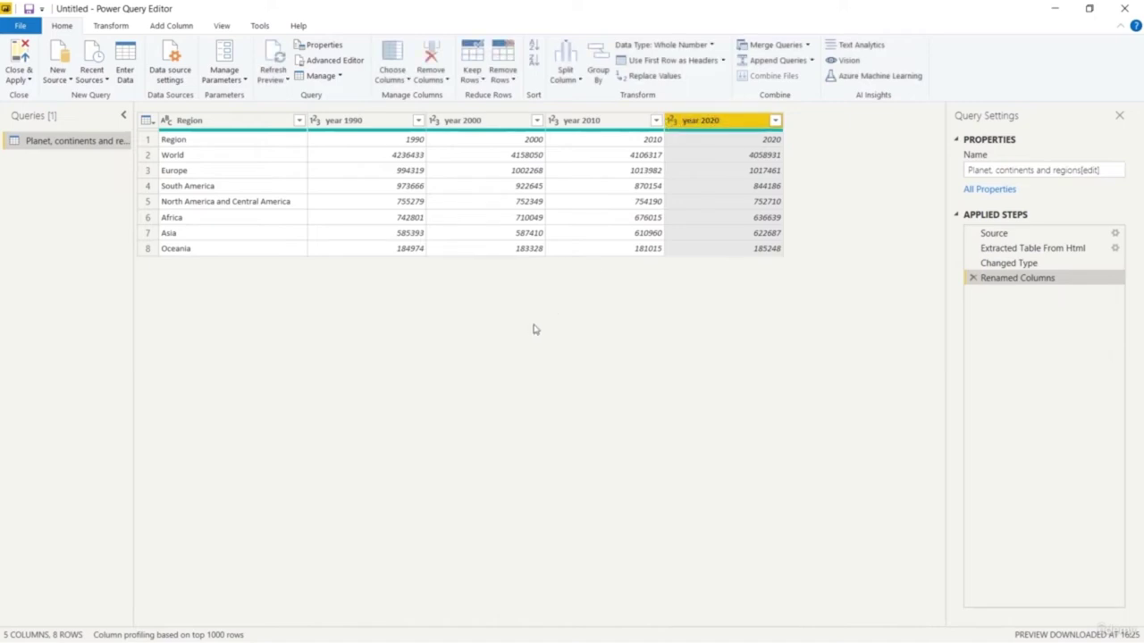
# Select the first row, which repeats the column headings, and start removing top rows from the table.
pyautogui.click(147, 140)
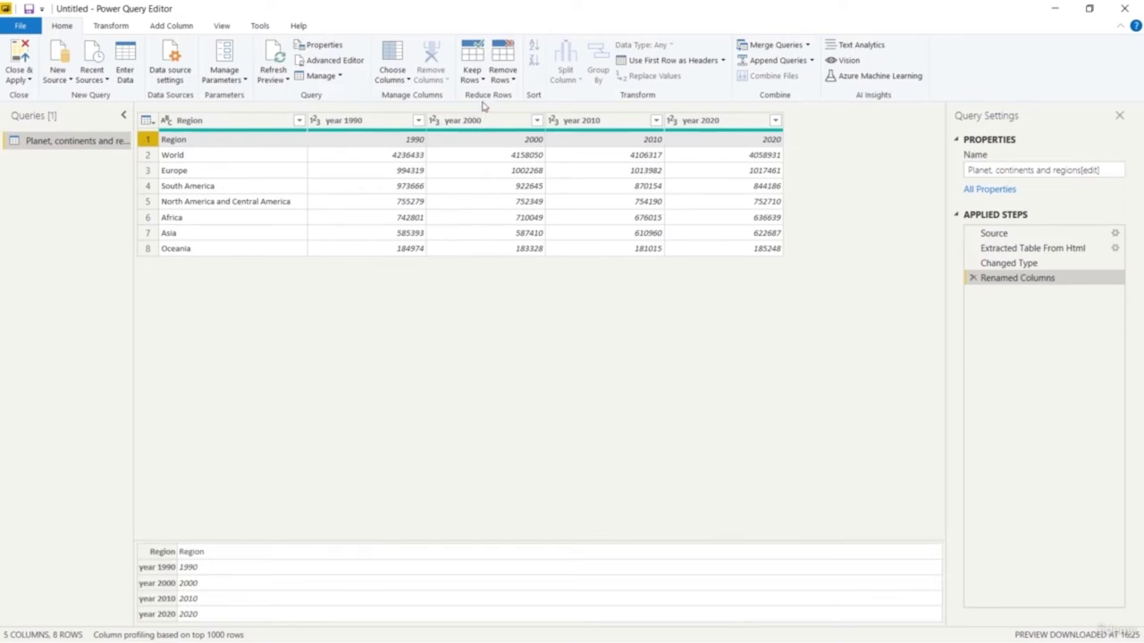
pyautogui.click(504, 81)
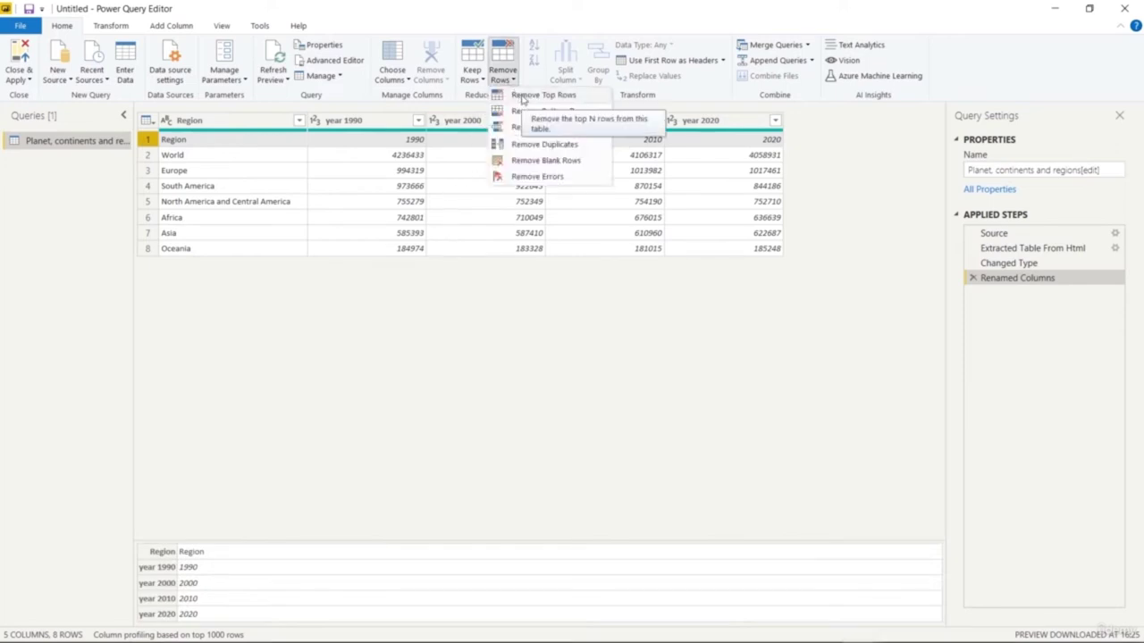
# Remove the top 1 row, which repeats the column headings, from the Planet, continents and regions table.
pyautogui.click(525, 95)
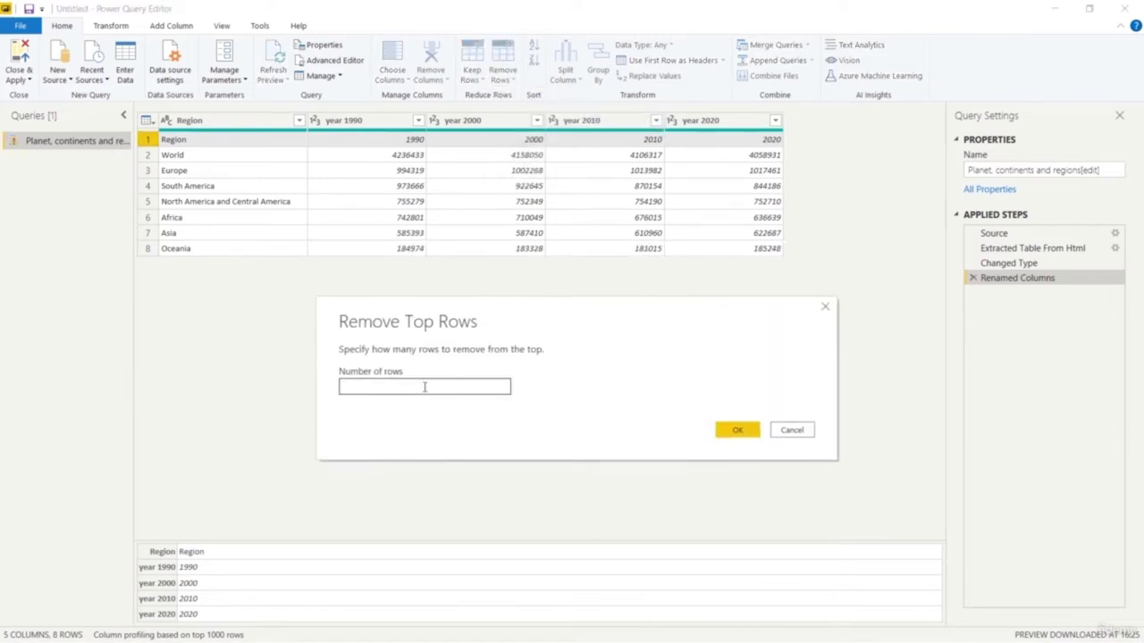
pyautogui.click(424, 387)
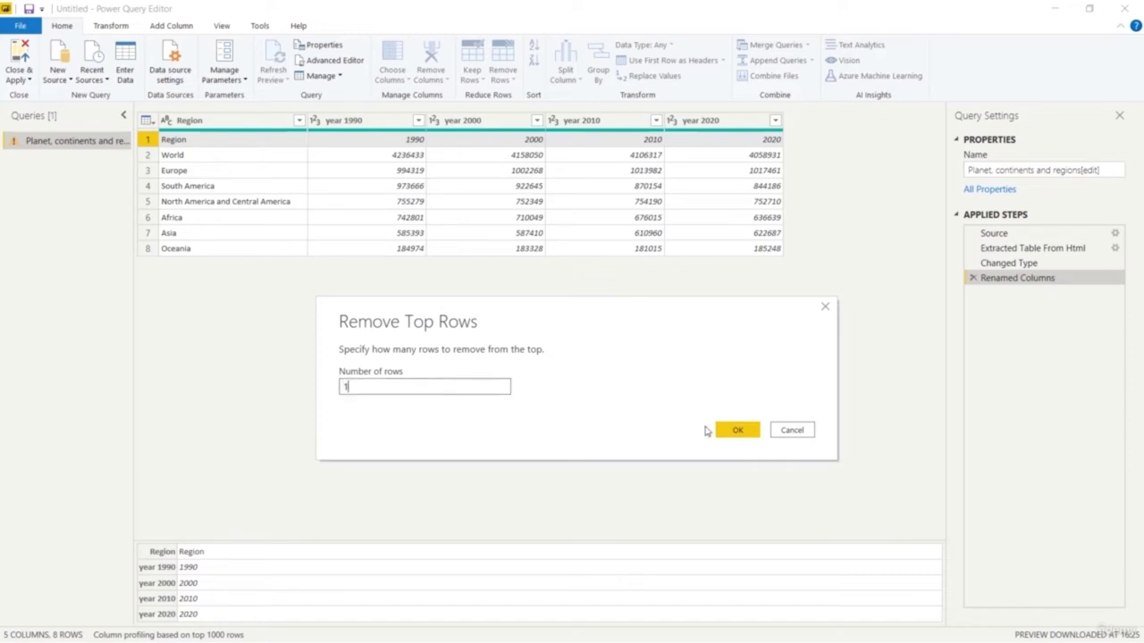
pyautogui.click(737, 430)
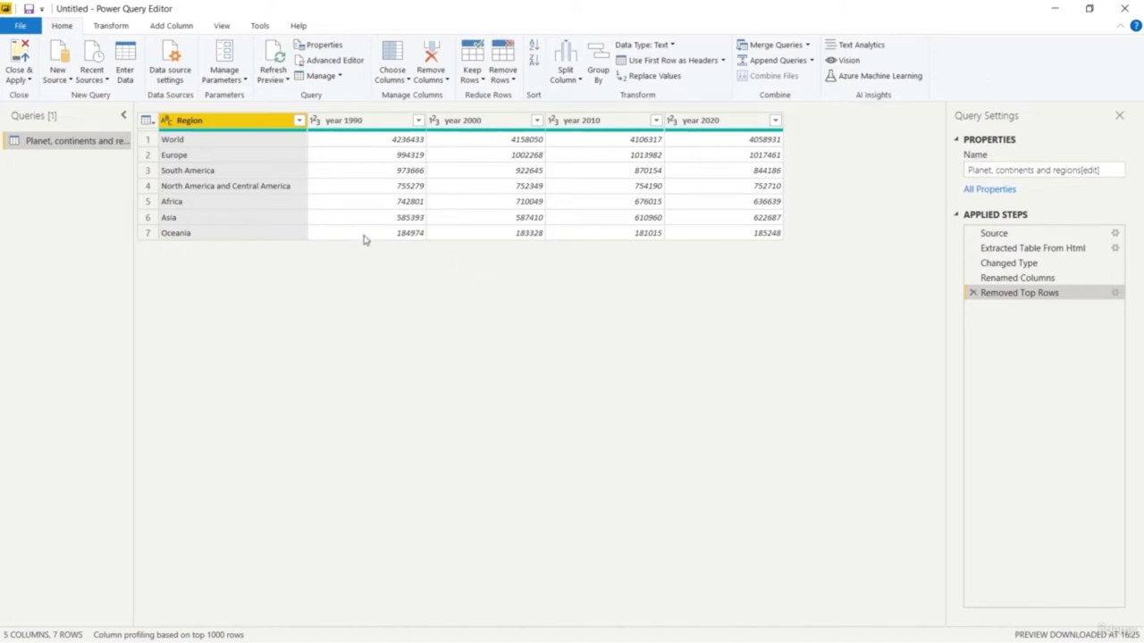
# Replace the value "North America and Central America" in the Region column with "North and Central America".
pyautogui.click(266, 189)
pyautogui.rightClick(266, 189)
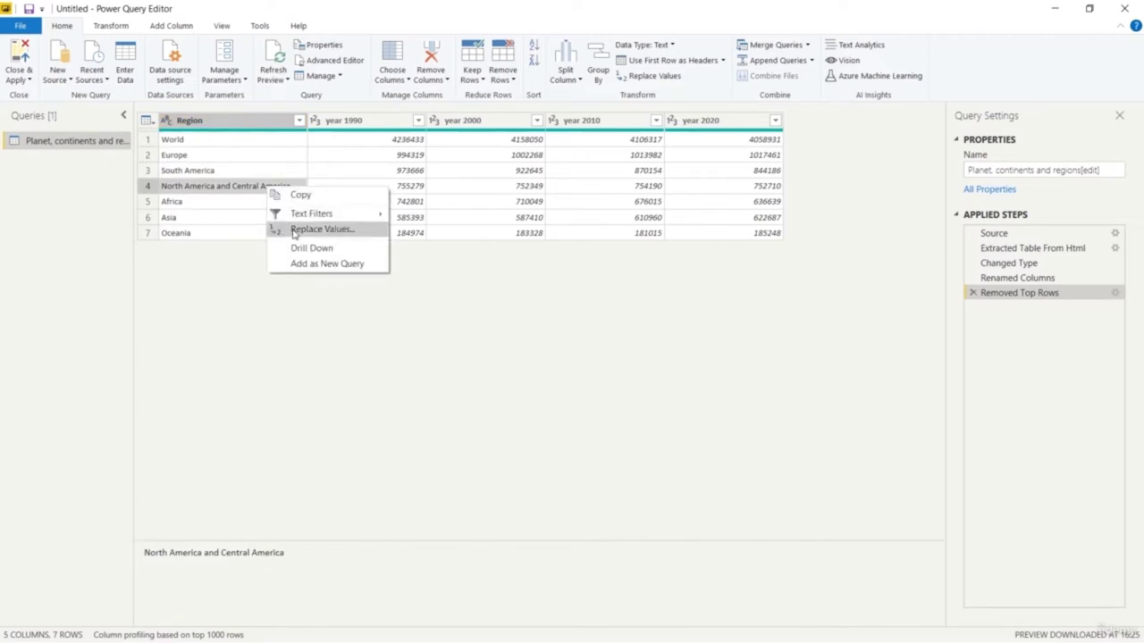
pyautogui.click(250, 277)
pyautogui.rightClick(260, 188)
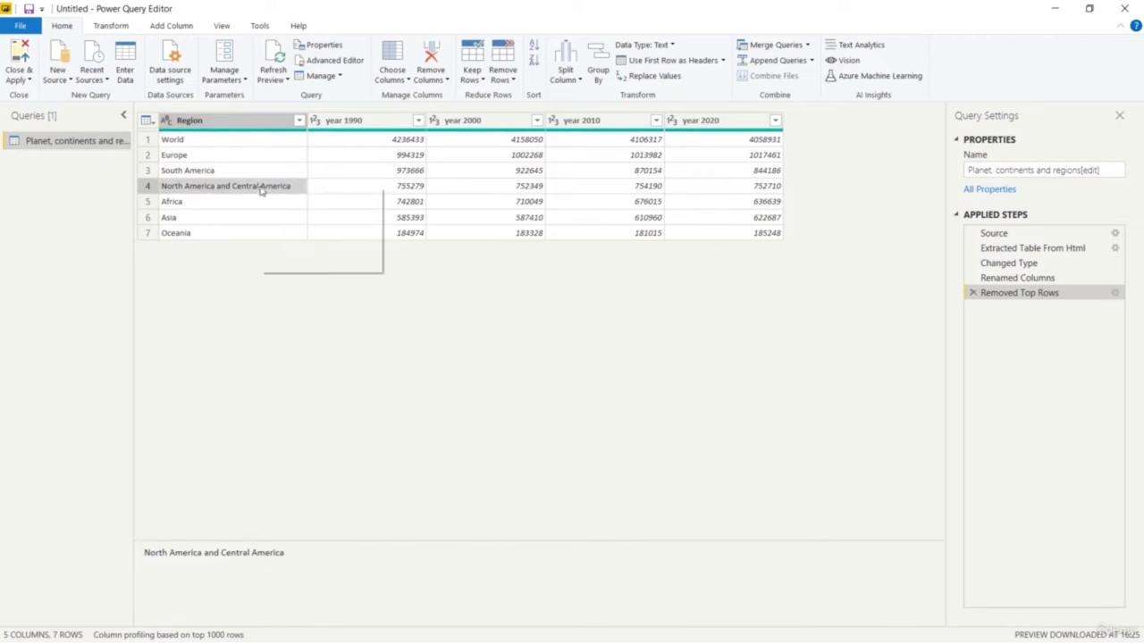
pyautogui.click(304, 229)
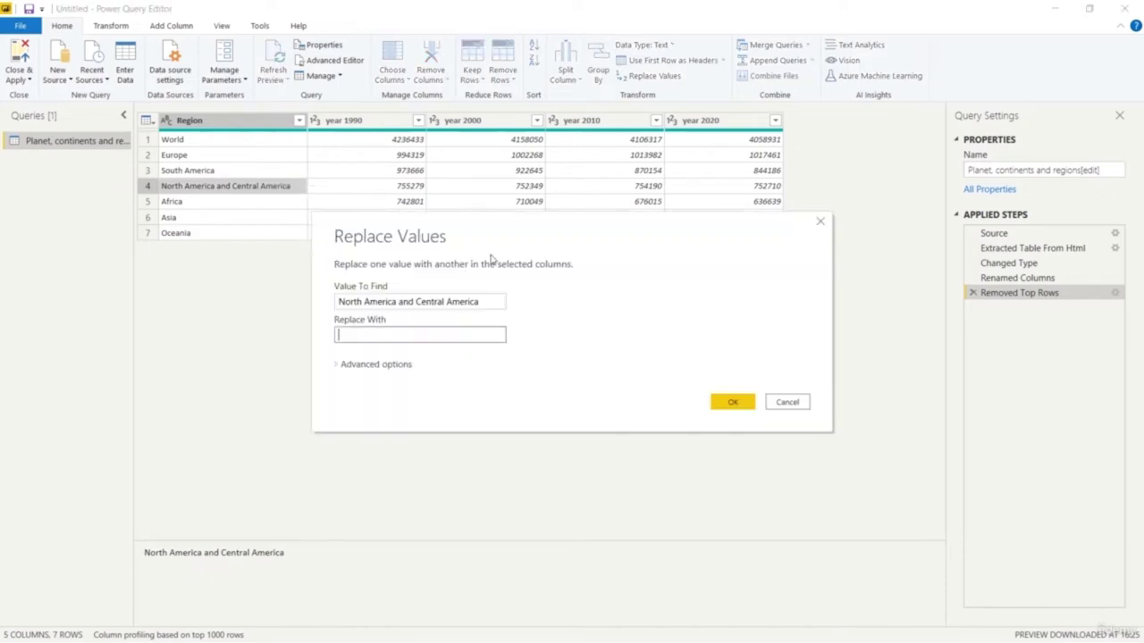
pyautogui.click(418, 334)
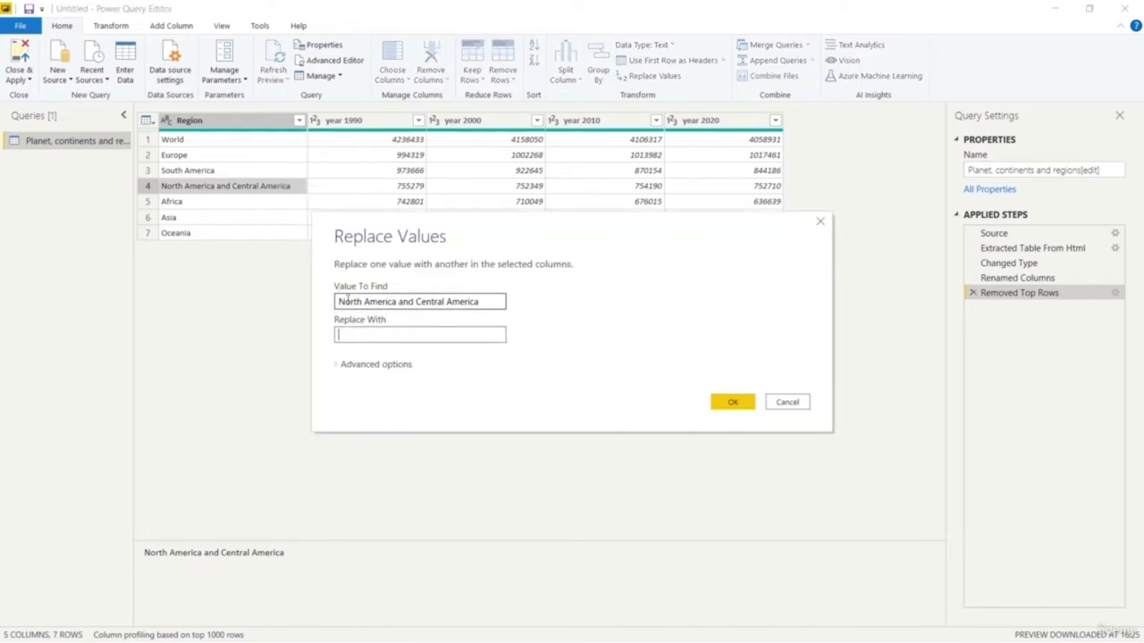
pyautogui.moveTo(340, 301); pyautogui.dragTo(381, 310)
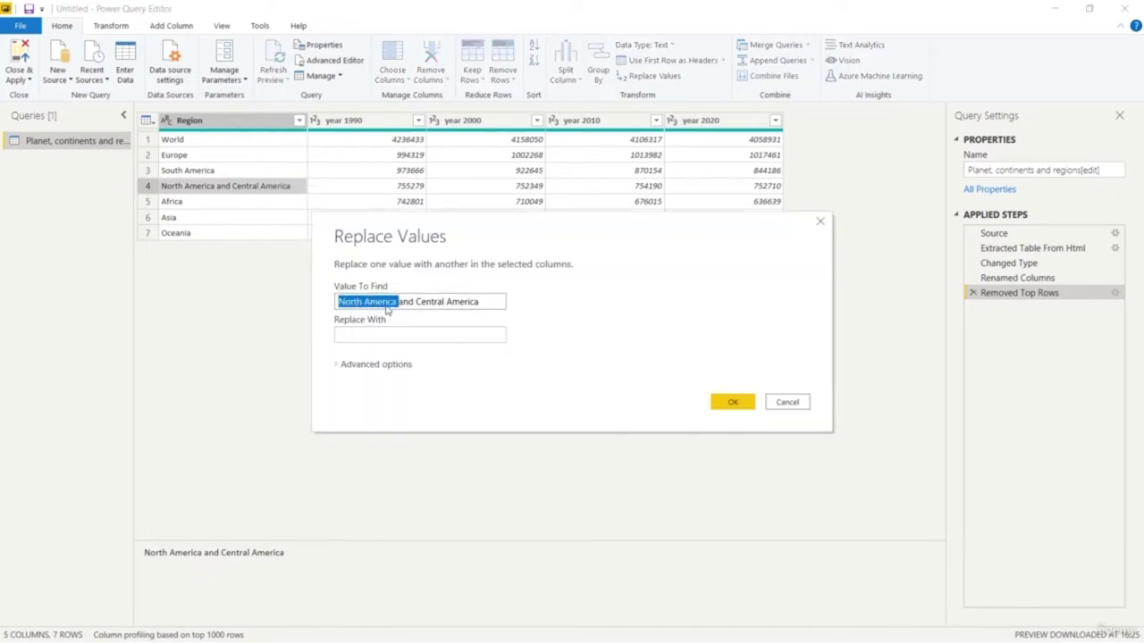
pyautogui.hotkey('ctrl', 'c')
pyautogui.click(390, 333)
pyautogui.hotkey('ctrl', 'v')
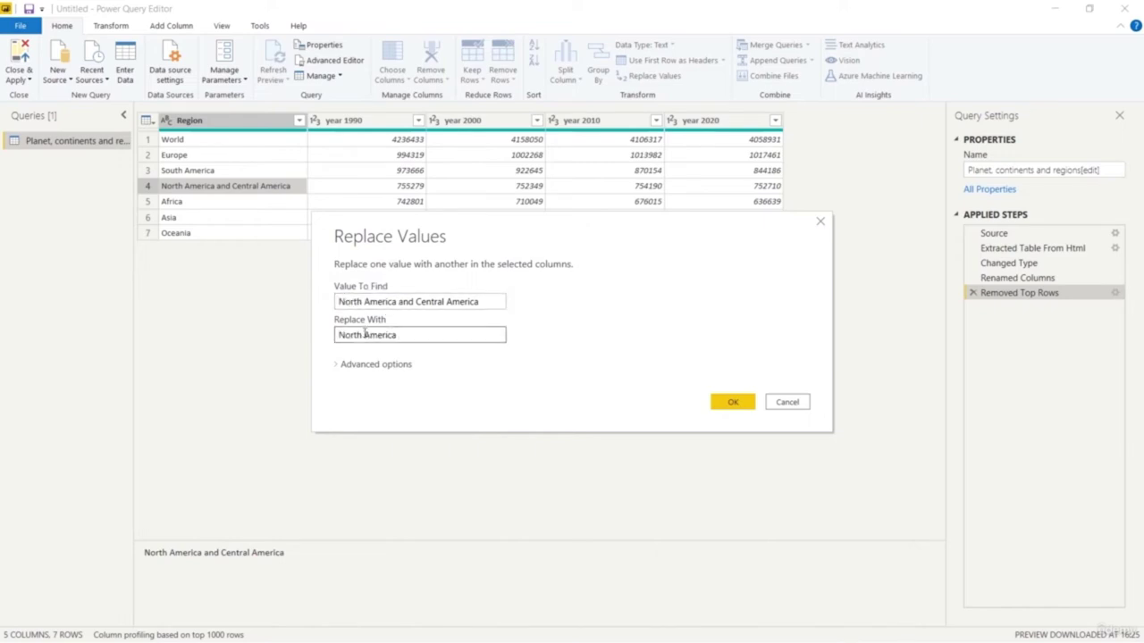
pyautogui.moveTo(399, 301); pyautogui.dragTo(441, 308)
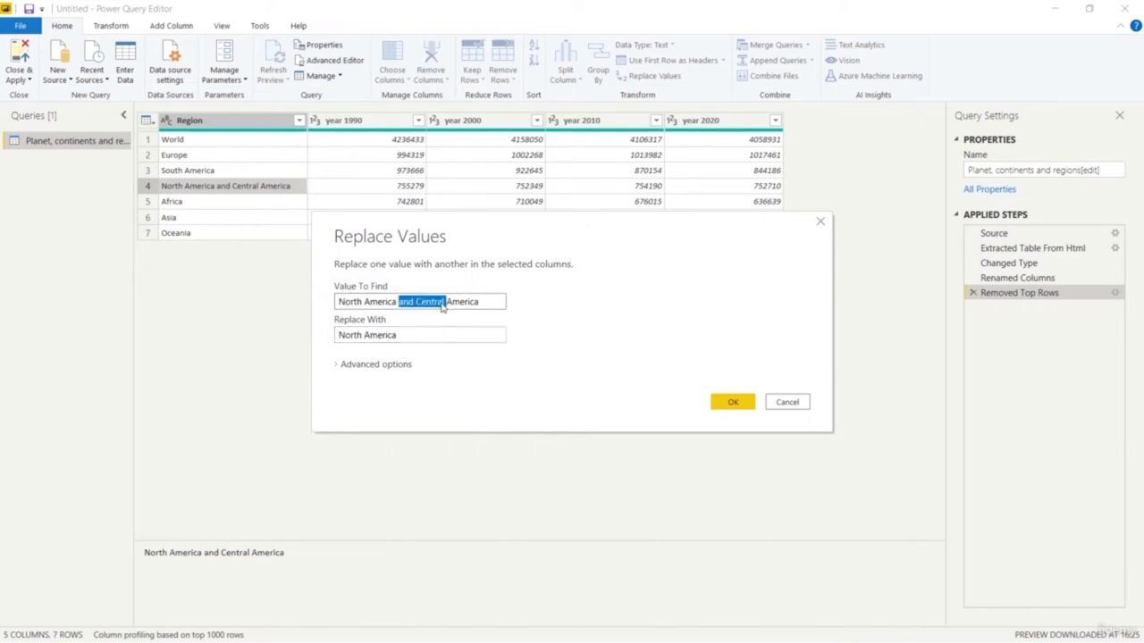
pyautogui.hotkey('ctrl', 'c')
pyautogui.click(362, 335)
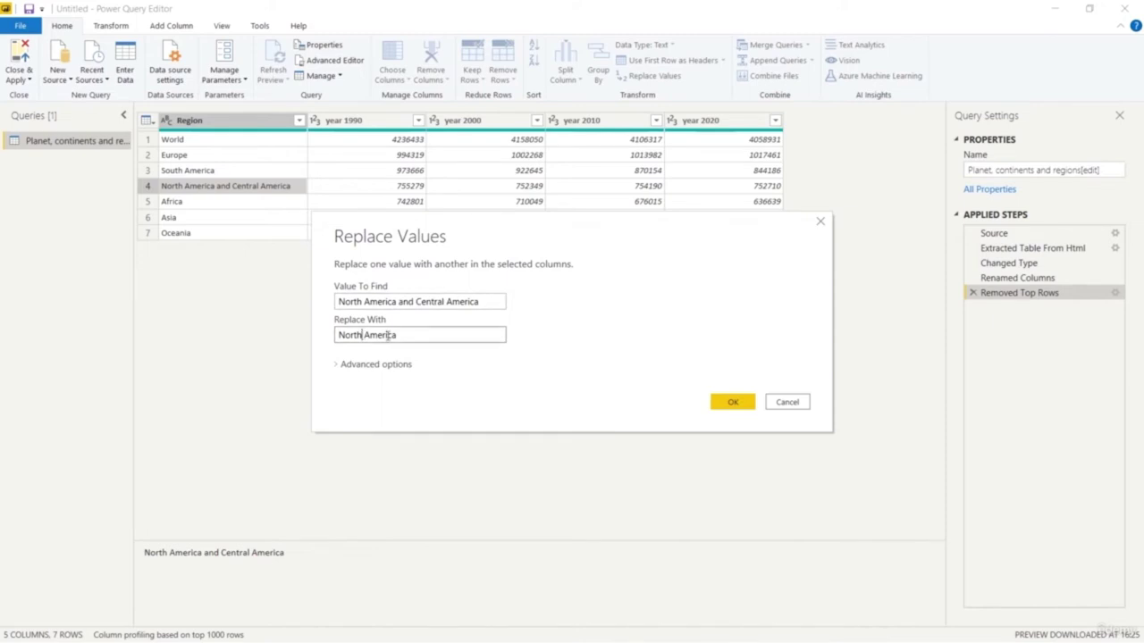
pyautogui.hotkey('ctrl', 'v')
pyautogui.click(731, 402)
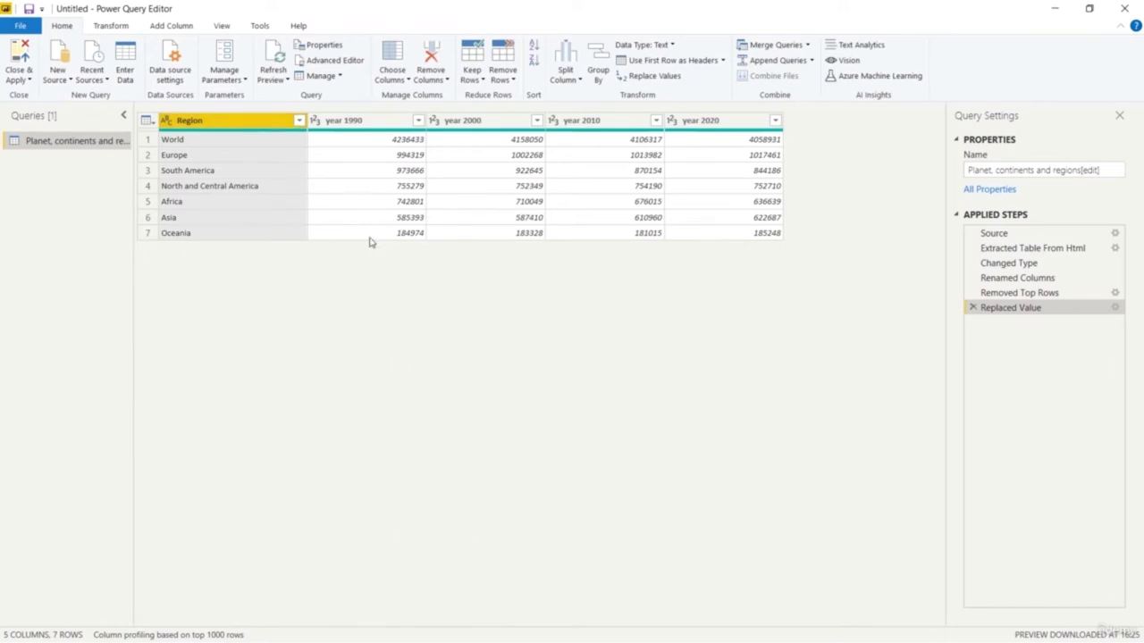
# Apply the query changes and close the query editor to load the table into the report.
pyautogui.rightClick(388, 219)
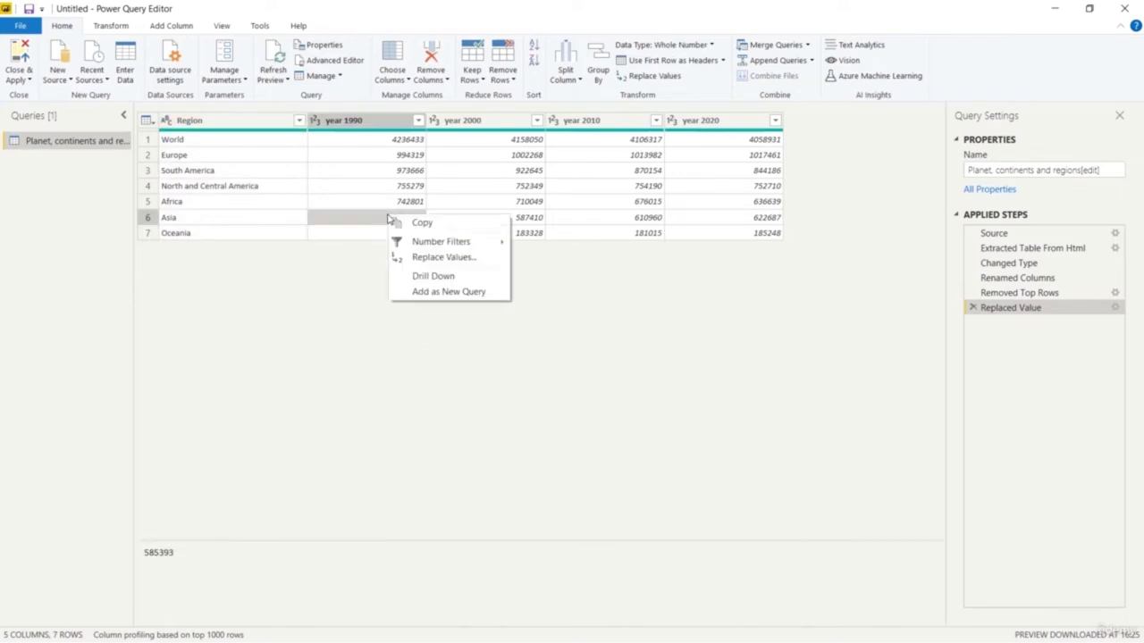
pyautogui.click(310, 335)
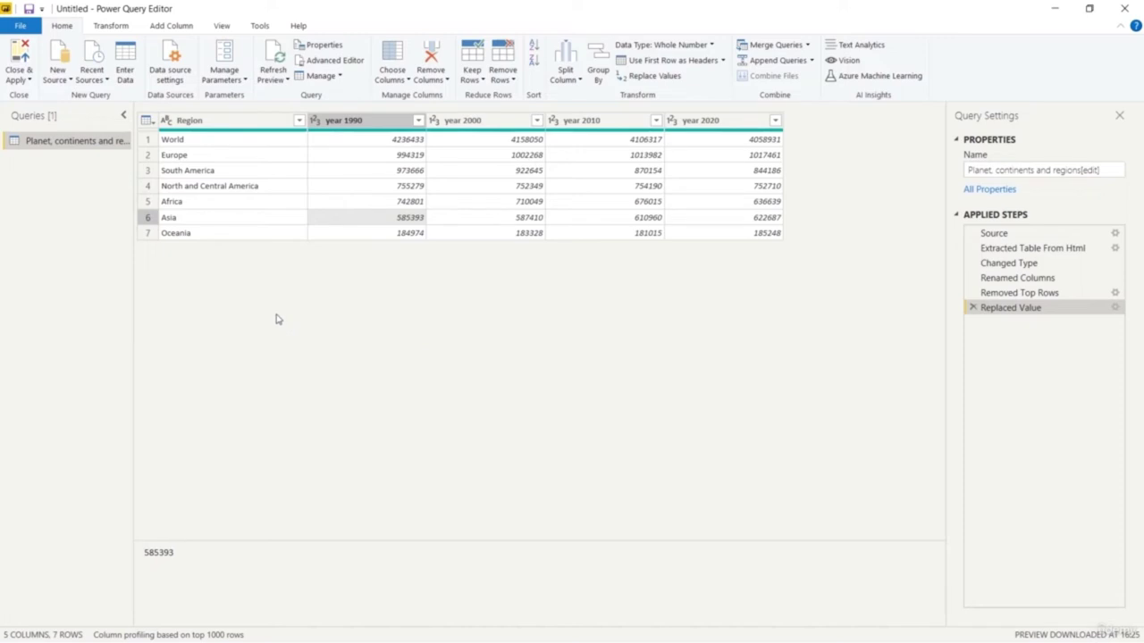
pyautogui.click(20, 58)
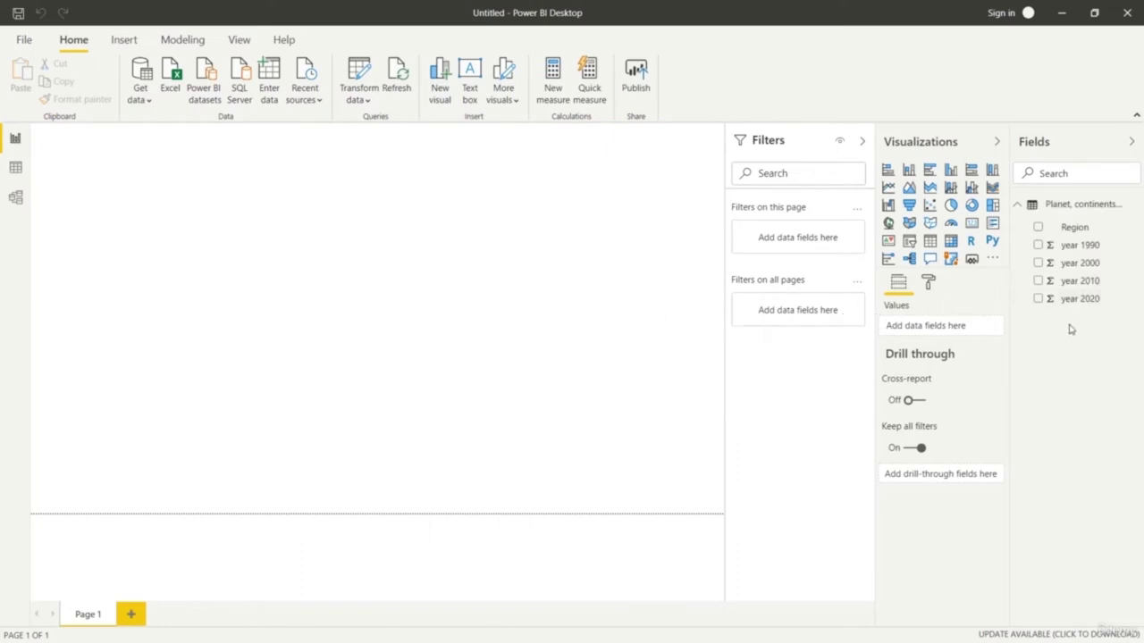
# Add a treemap grouped by Region with year 1990 as values, and resize it on the report page.
pyautogui.click(992, 205)
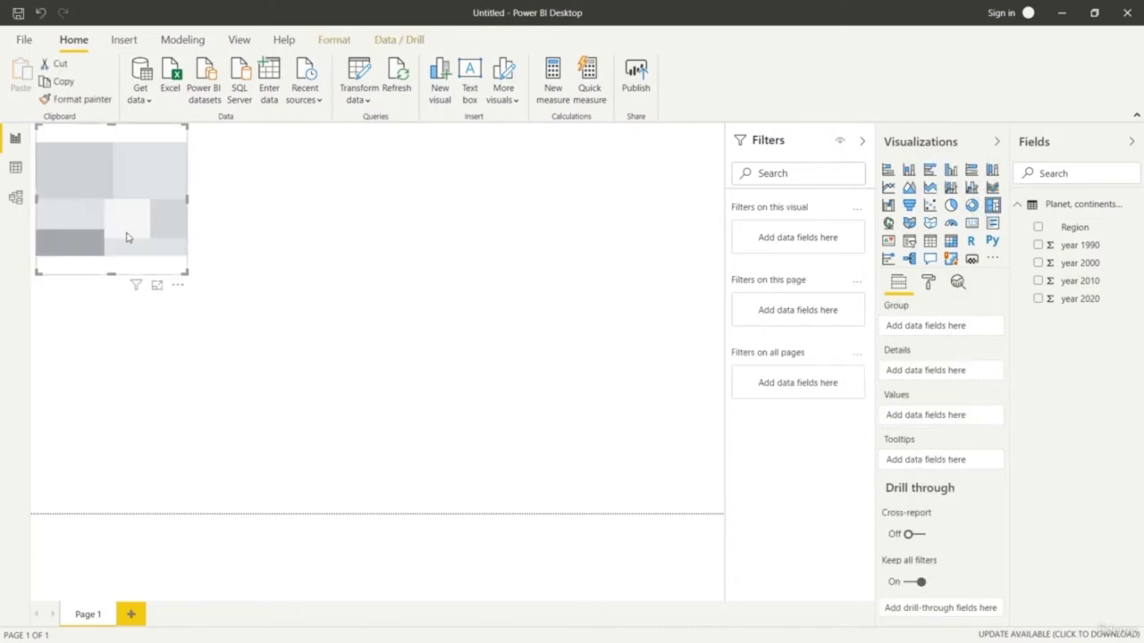
pyautogui.moveTo(186, 274); pyautogui.dragTo(392, 395)
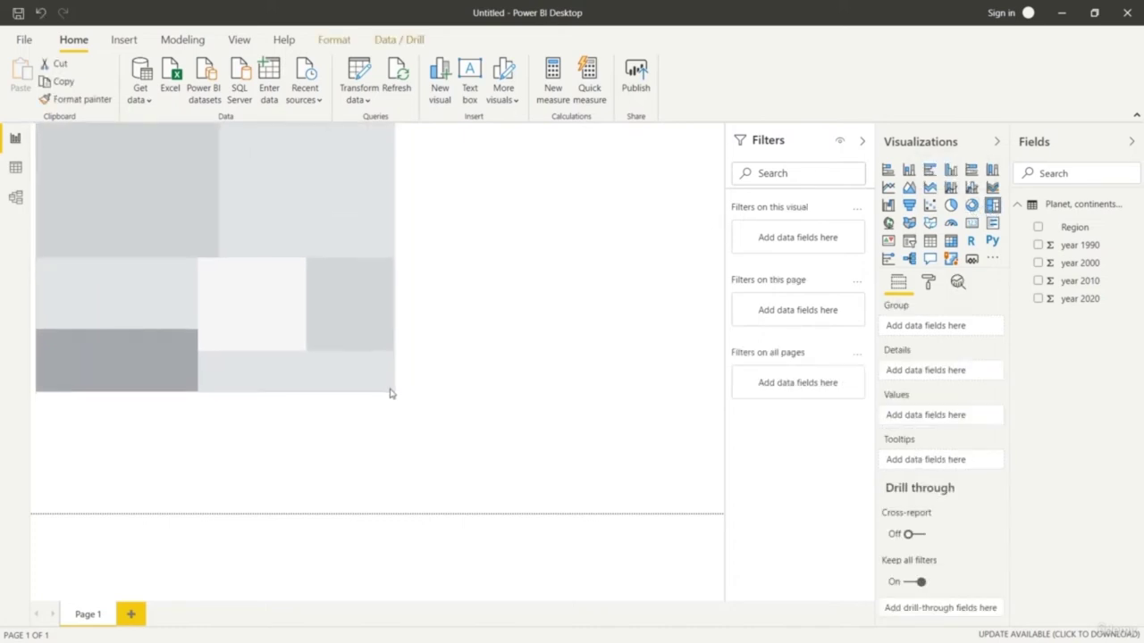
pyautogui.moveTo(1072, 228); pyautogui.dragTo(949, 327)
pyautogui.moveTo(1094, 247); pyautogui.dragTo(977, 423)
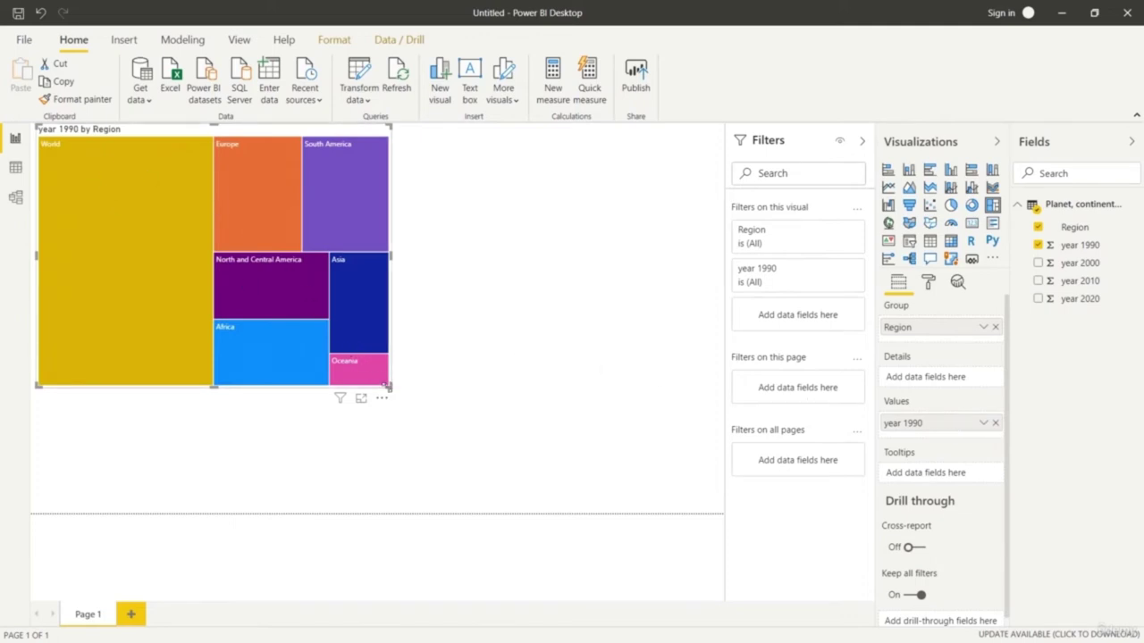
pyautogui.moveTo(390, 385); pyautogui.dragTo(311, 374)
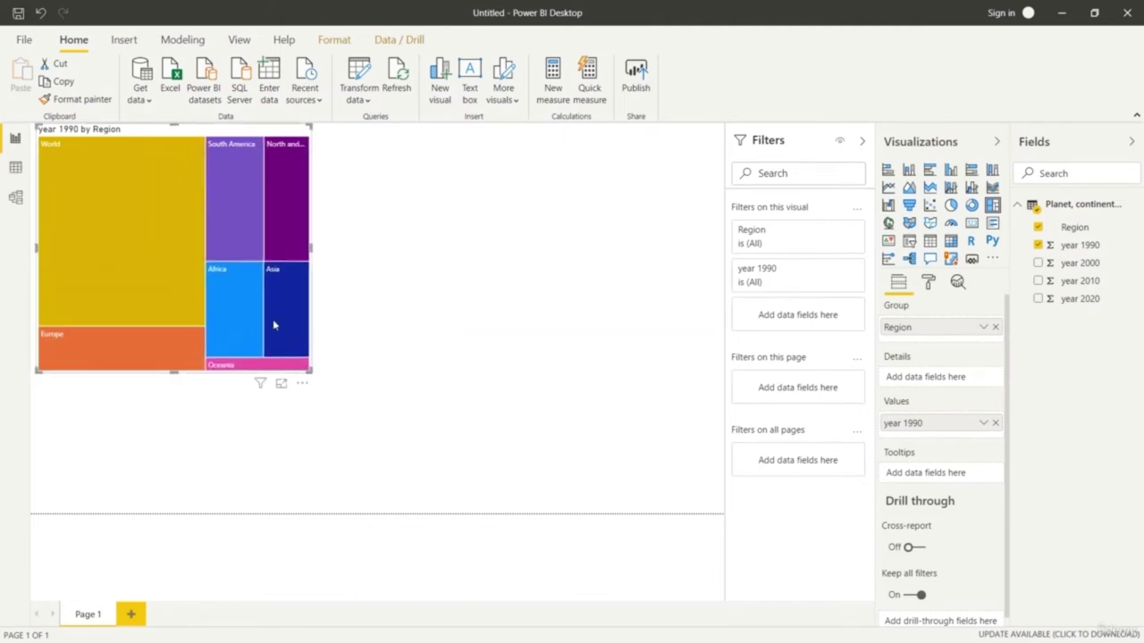
# Add a donut chart below the treemap with Region as legend and year 2000 as values.
pyautogui.click(659, 307)
pyautogui.click(972, 205)
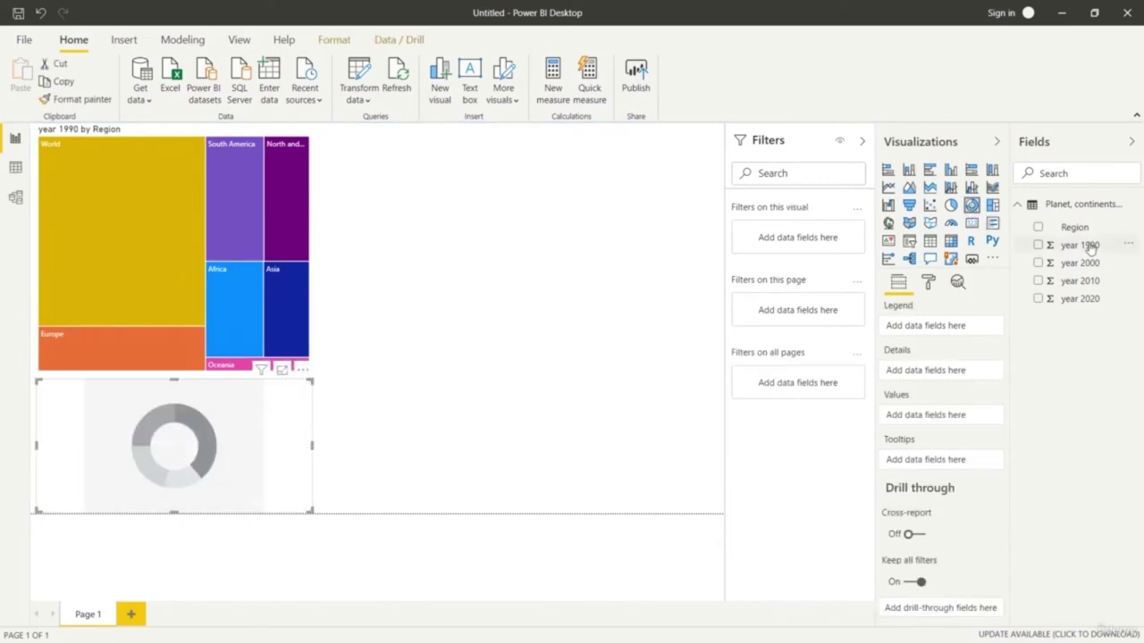
pyautogui.moveTo(1099, 230); pyautogui.dragTo(954, 324)
pyautogui.moveTo(954, 331); pyautogui.dragTo(953, 328)
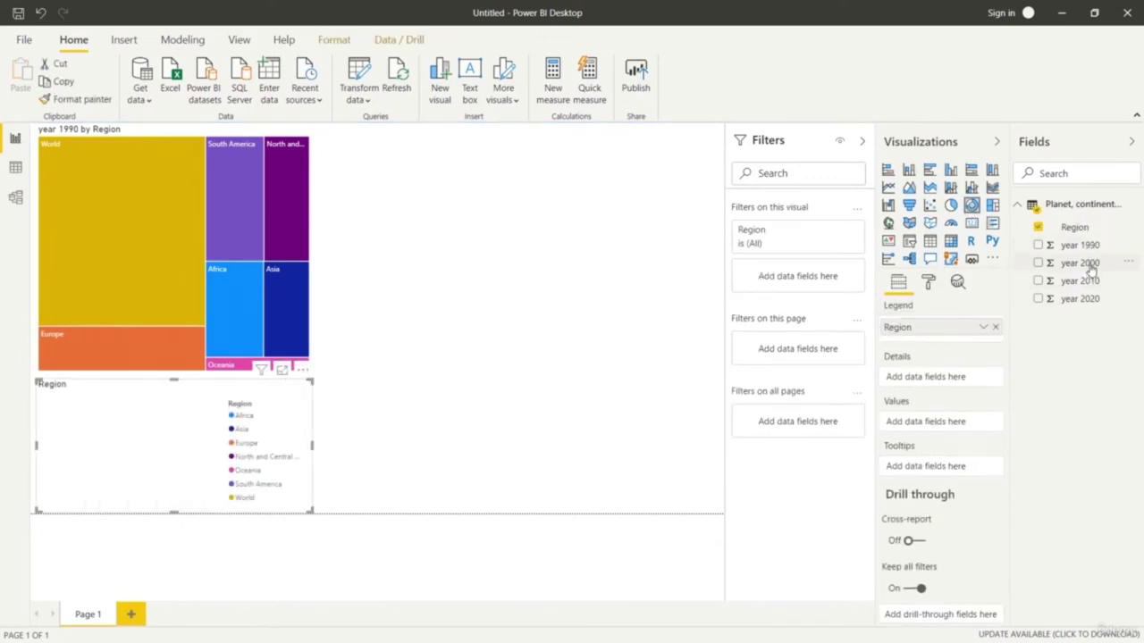
pyautogui.moveTo(1090, 264); pyautogui.dragTo(963, 433)
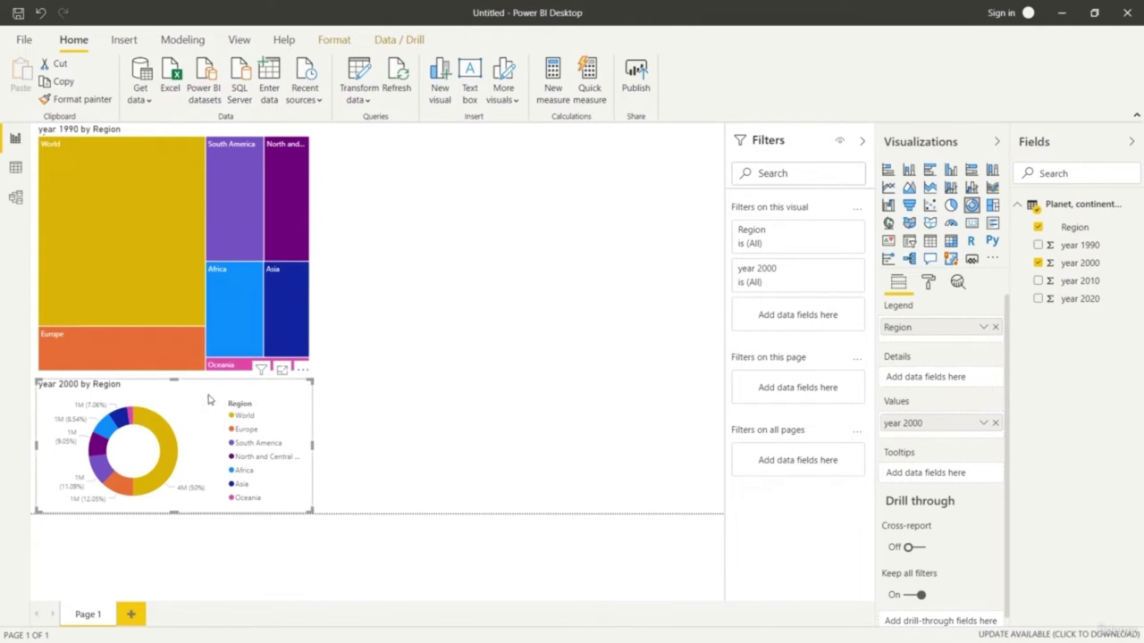
# Delete the donut chart and the treemap from the report page.
pyautogui.press('Delete')
pyautogui.click(176, 242)
pyautogui.press('Delete')
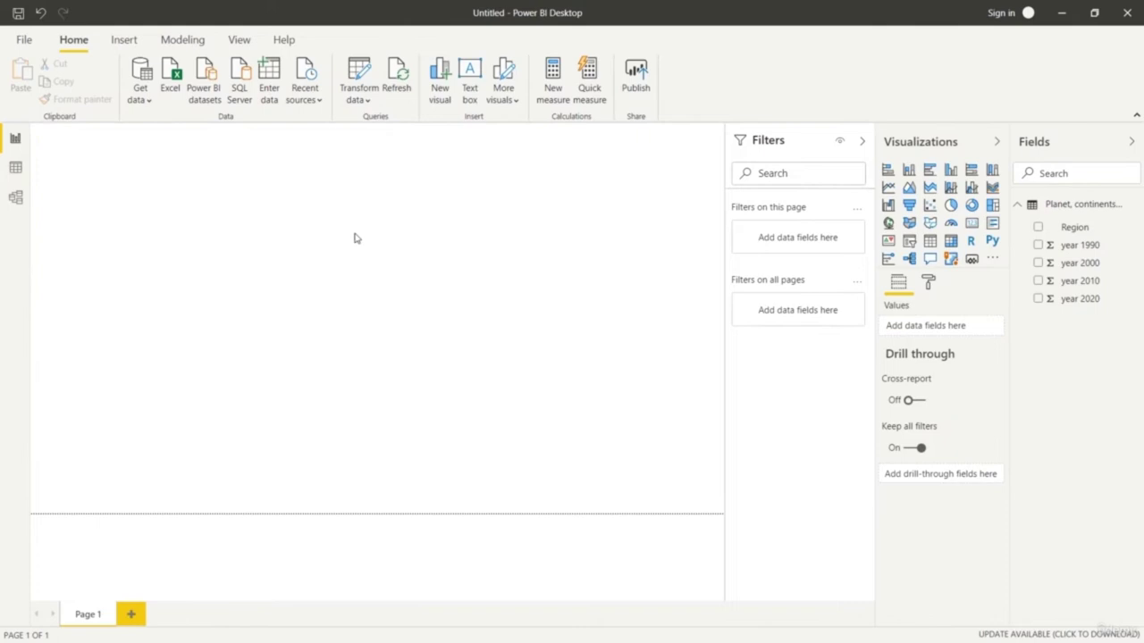
pyautogui.click(1073, 231)
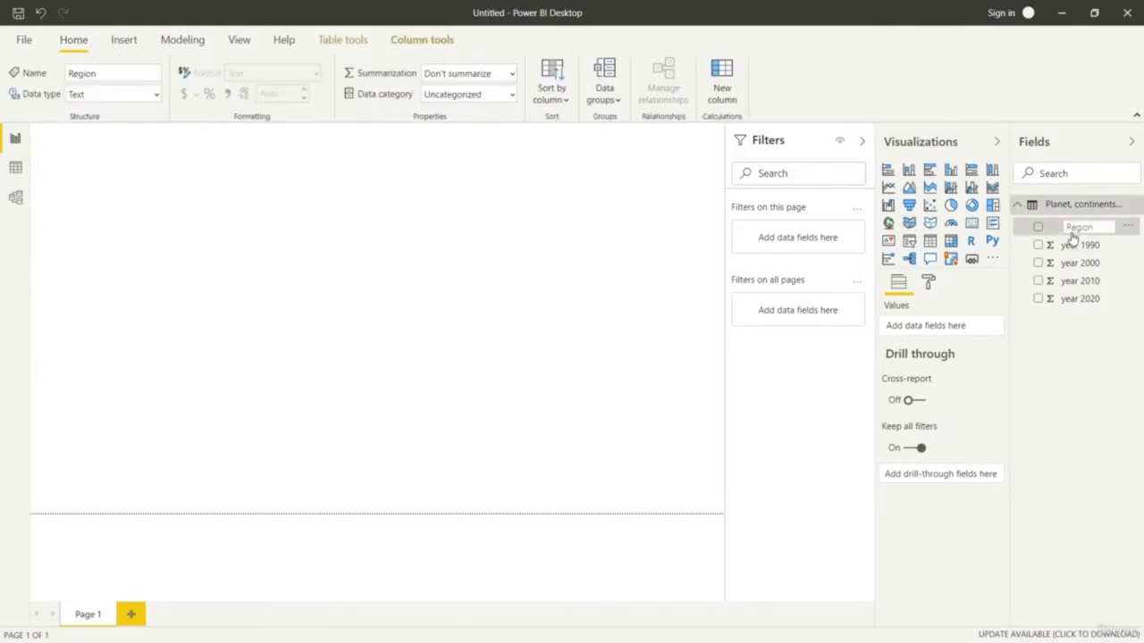
pyautogui.click(1127, 228)
pyautogui.click(945, 540)
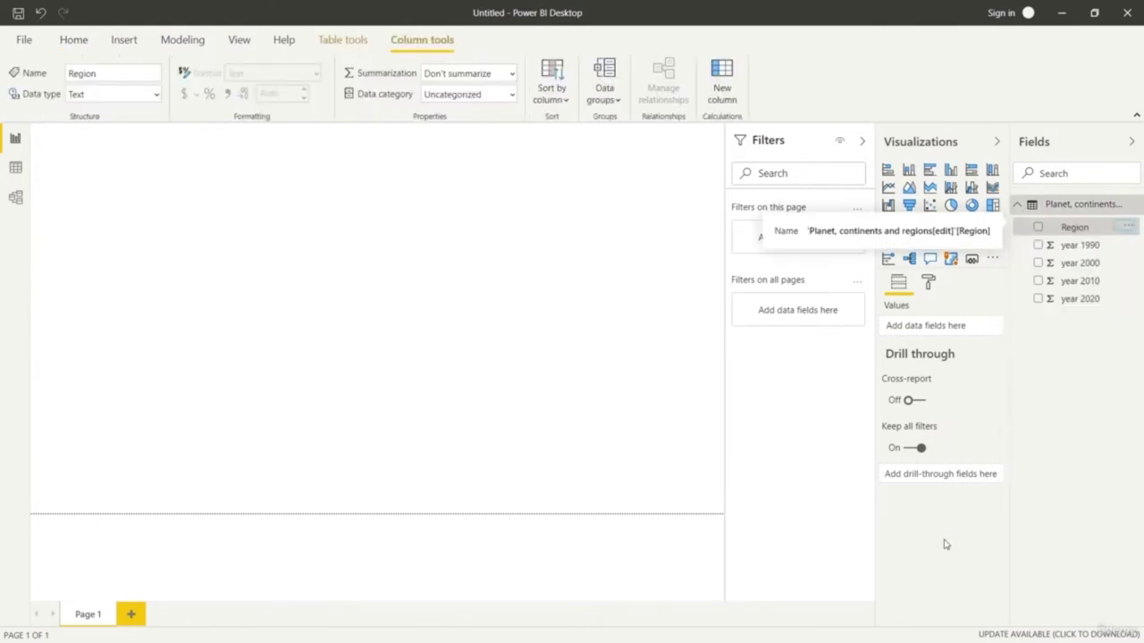
pyautogui.click(1077, 228)
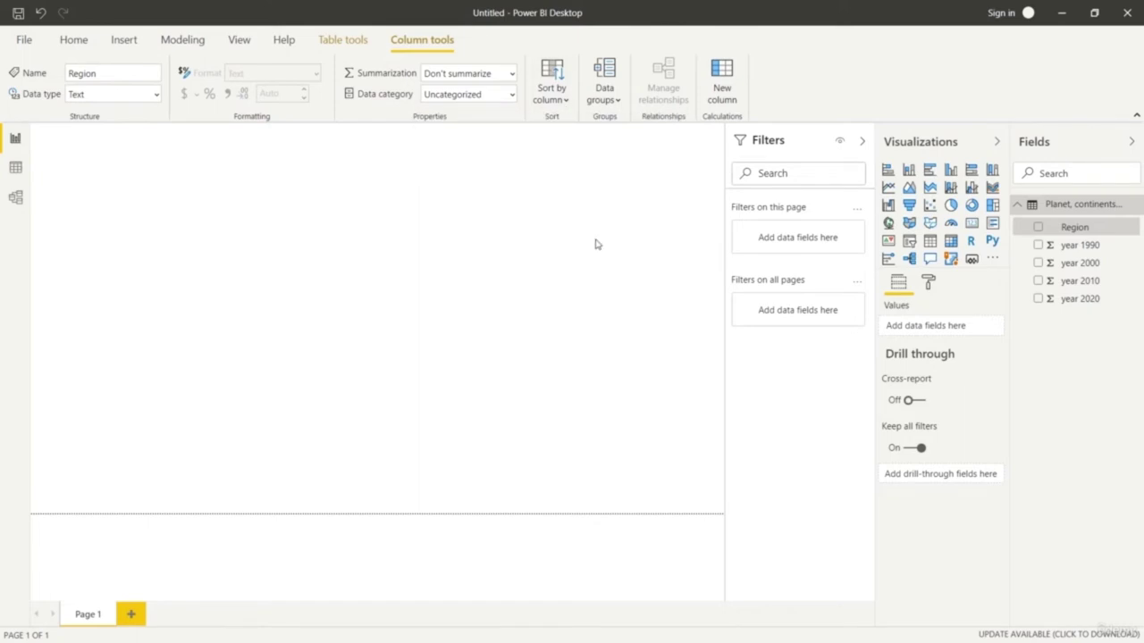
pyautogui.click(1105, 349)
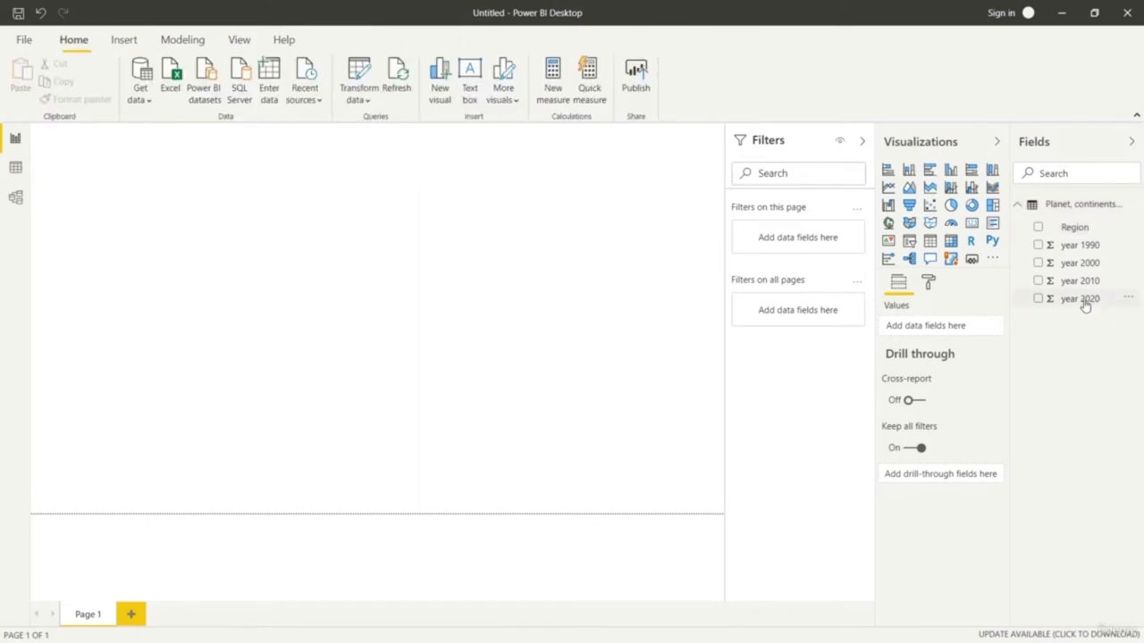
# Show the table's data and reopen its query for editing from the Region column.
pyautogui.click(17, 168)
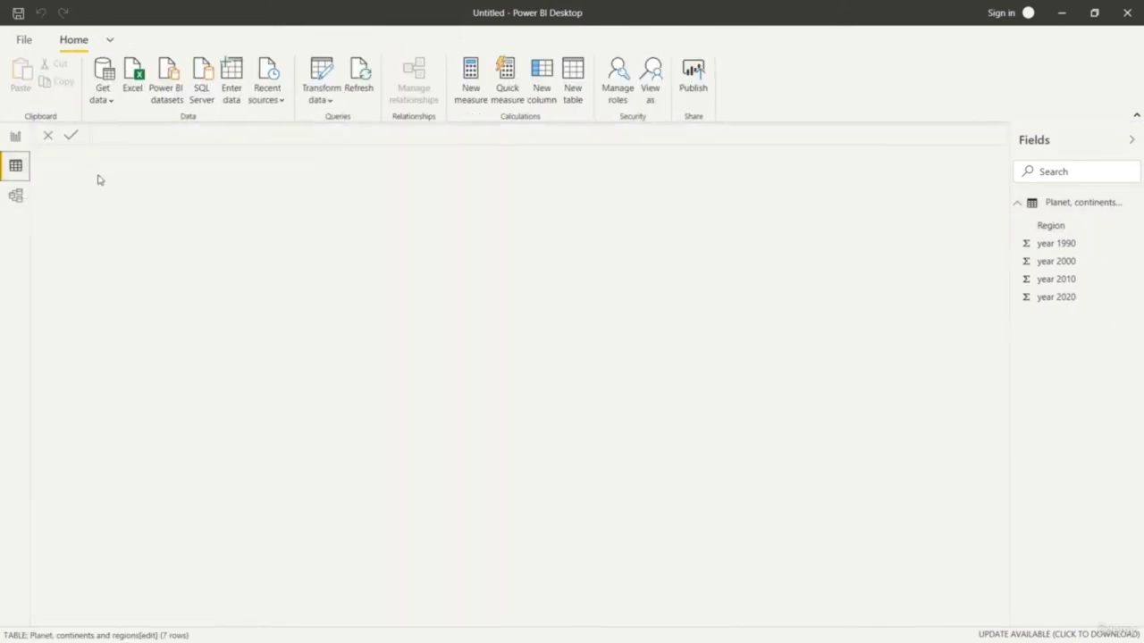
pyautogui.click(1054, 228)
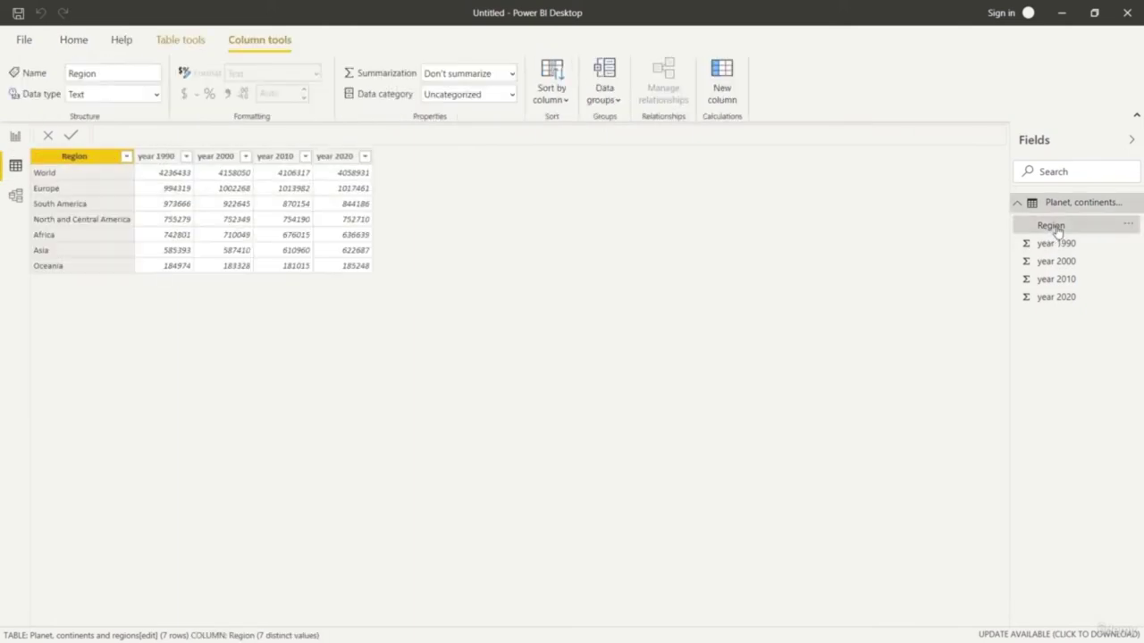
pyautogui.rightClick(71, 176)
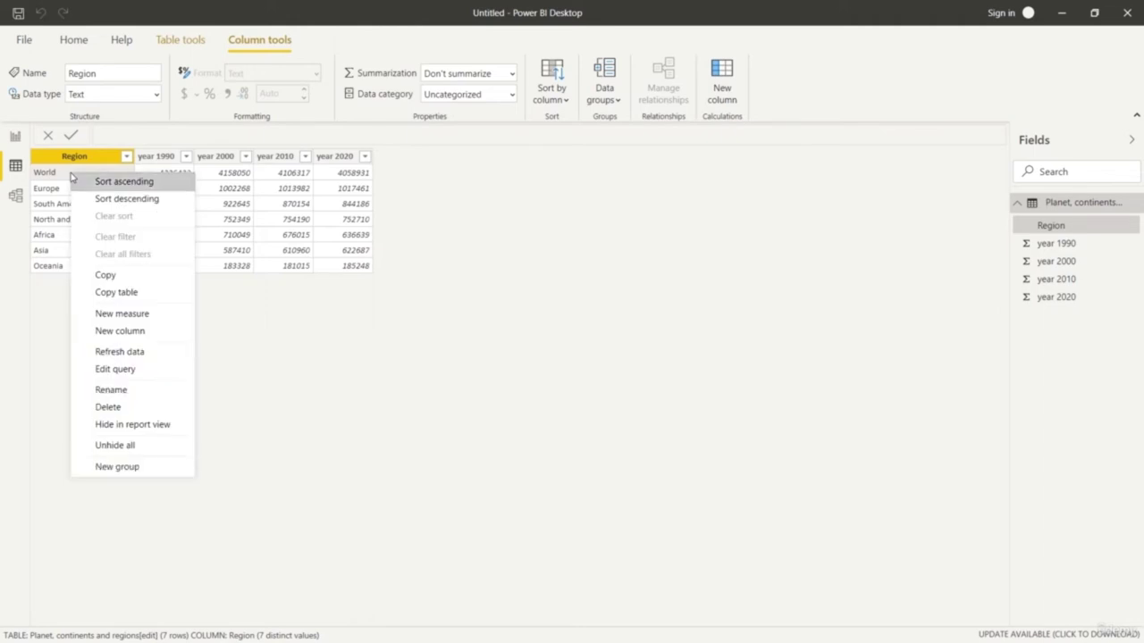
pyautogui.click(140, 372)
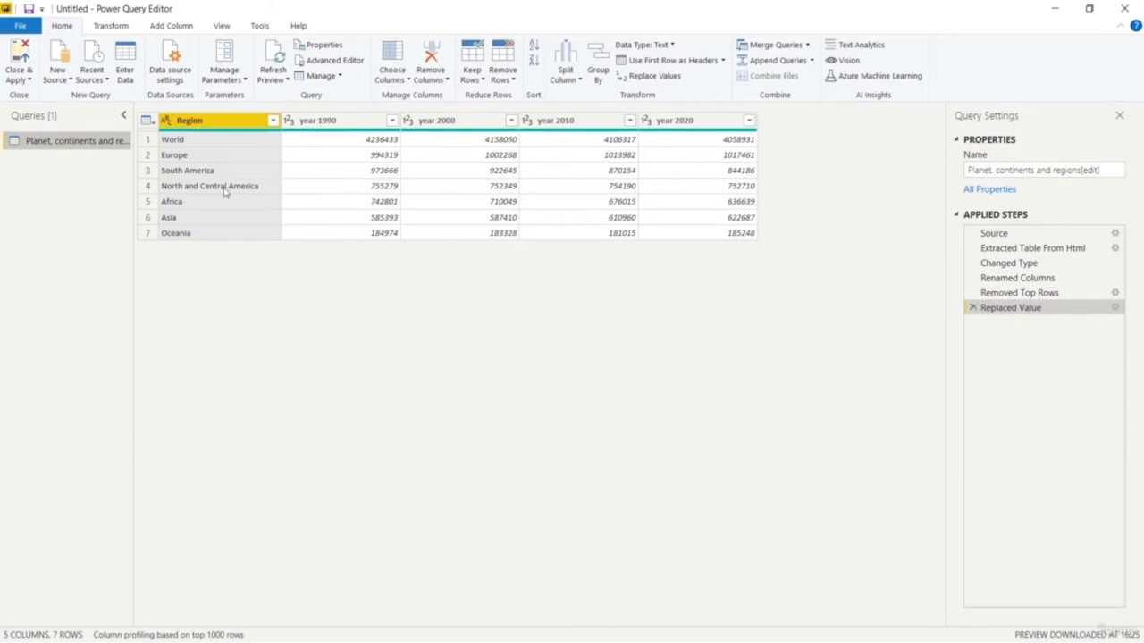
# Remove the top row, World, from the table in the query.
pyautogui.click(202, 144)
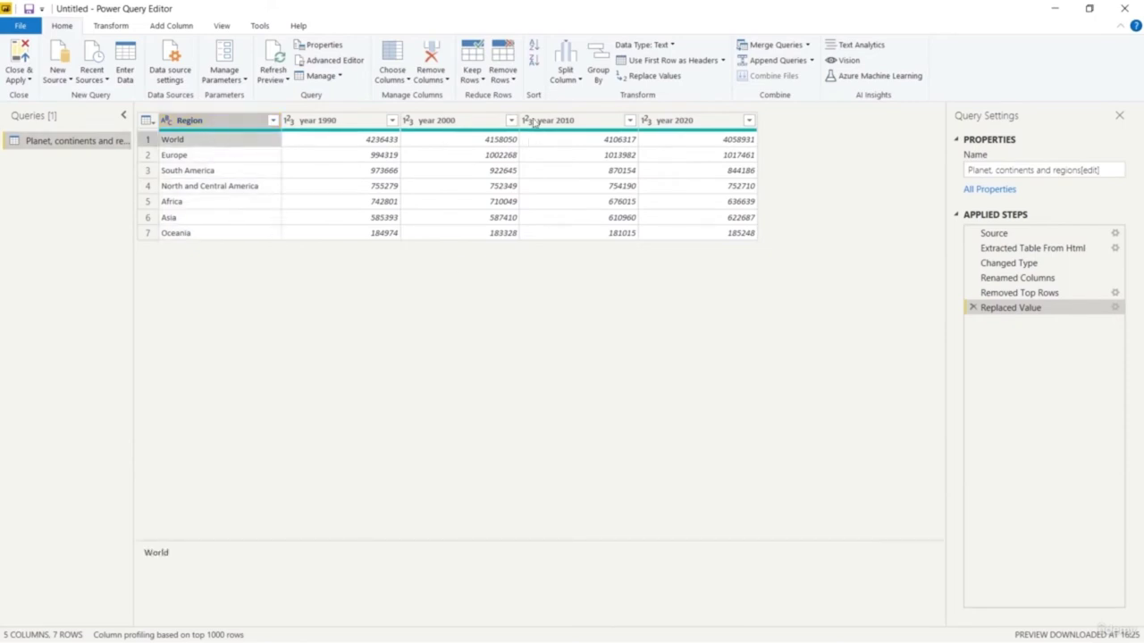
pyautogui.click(506, 82)
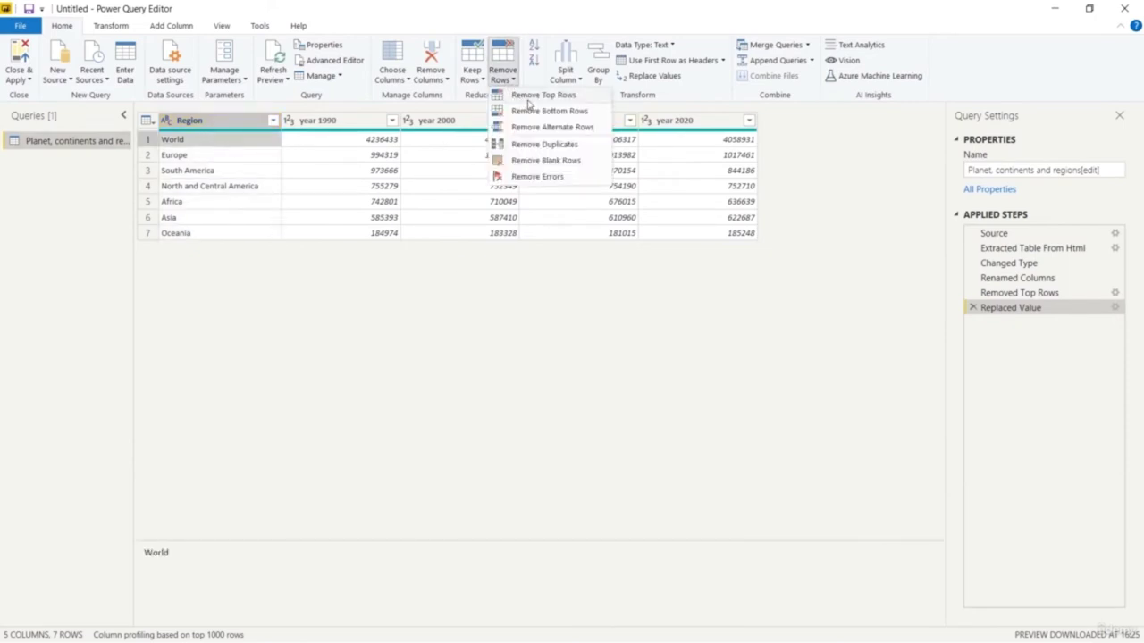
pyautogui.click(535, 96)
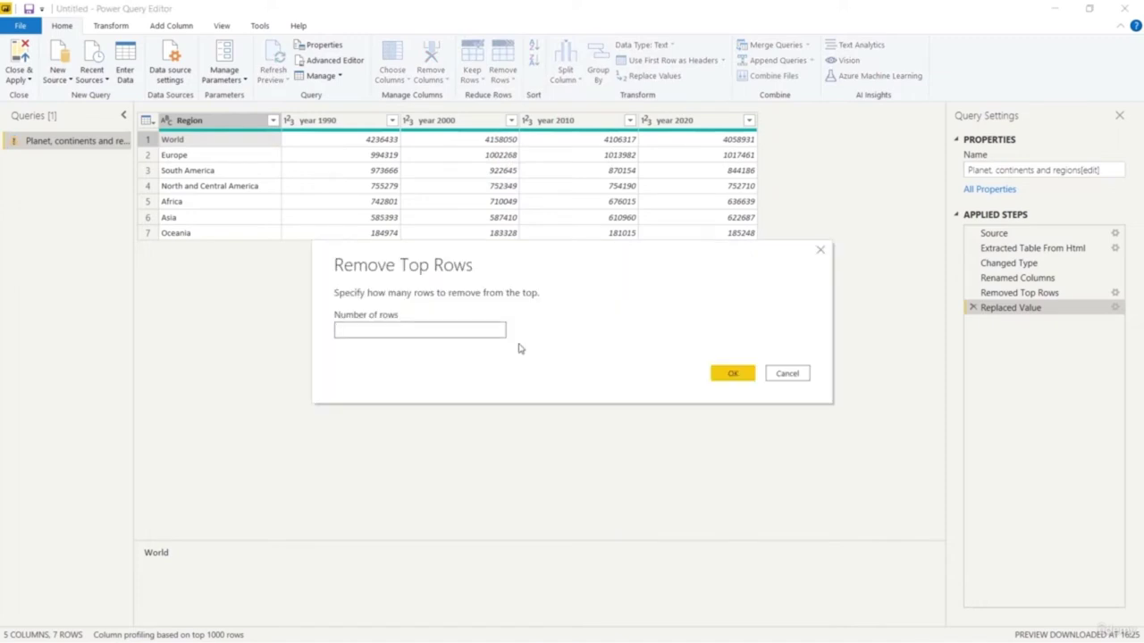
pyautogui.click(730, 374)
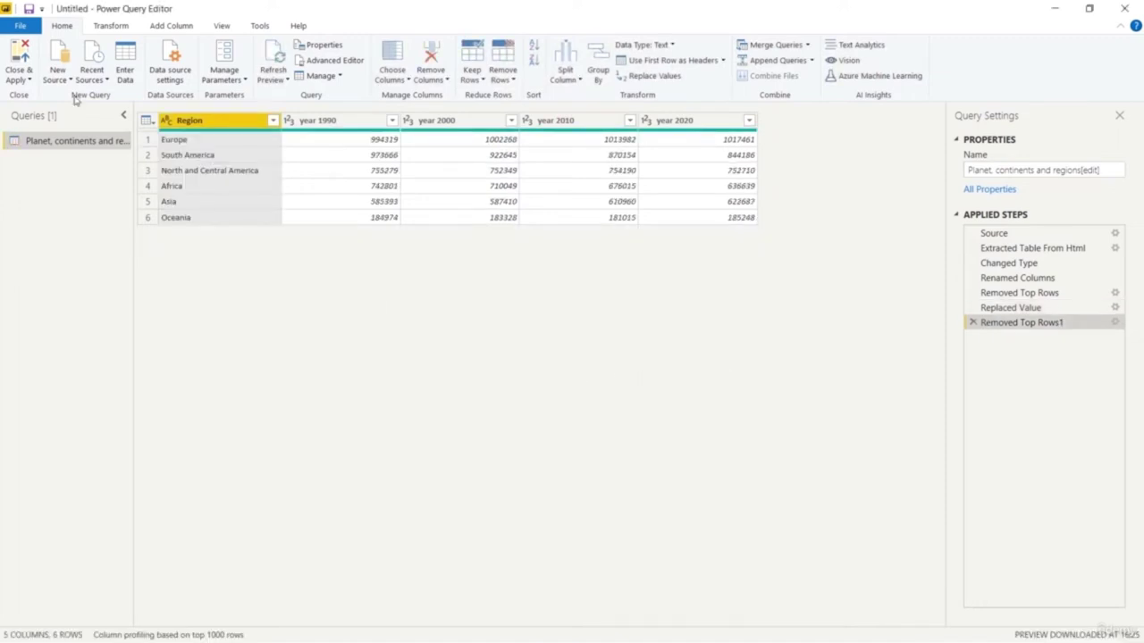
# Apply the query changes and add a slightly enlarged, empty donut chart to the report page.
pyautogui.click(21, 62)
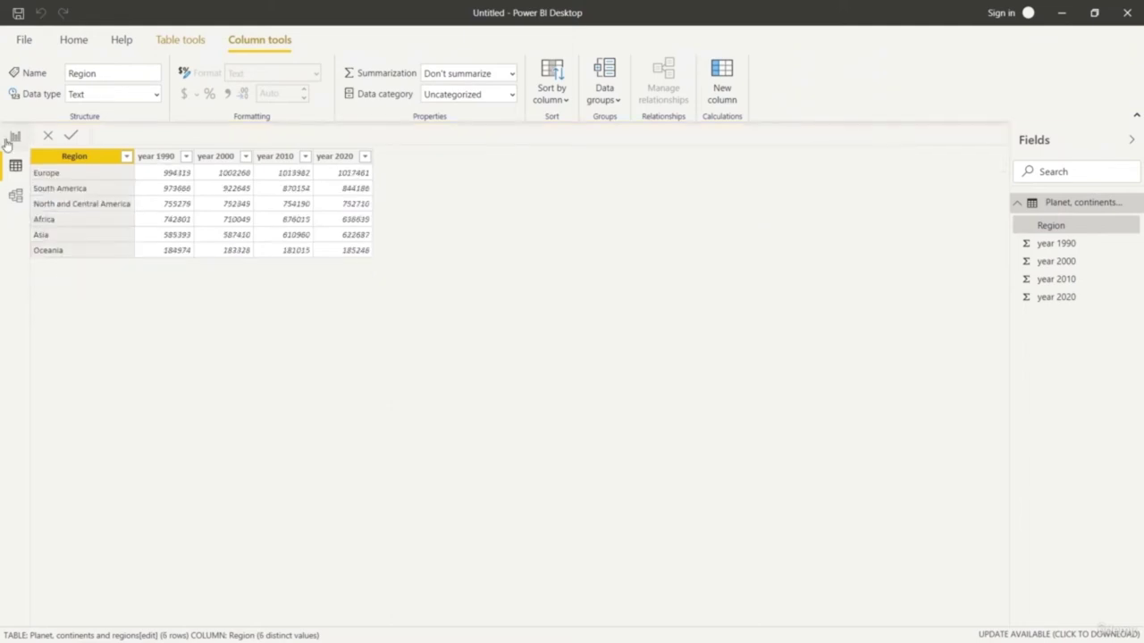
pyautogui.click(13, 138)
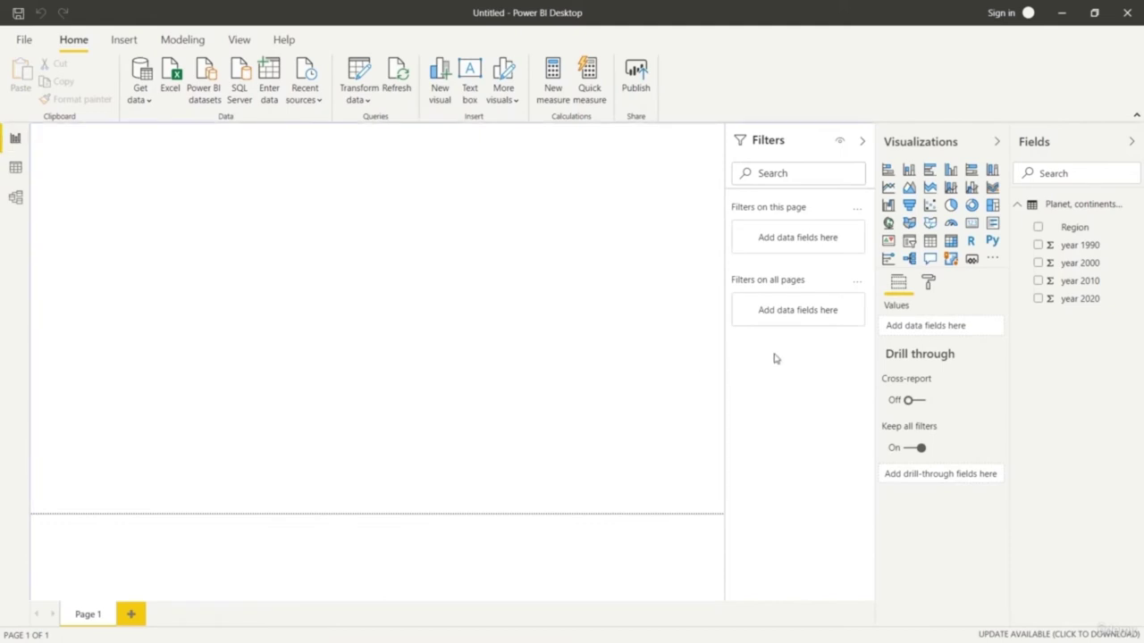
pyautogui.click(971, 205)
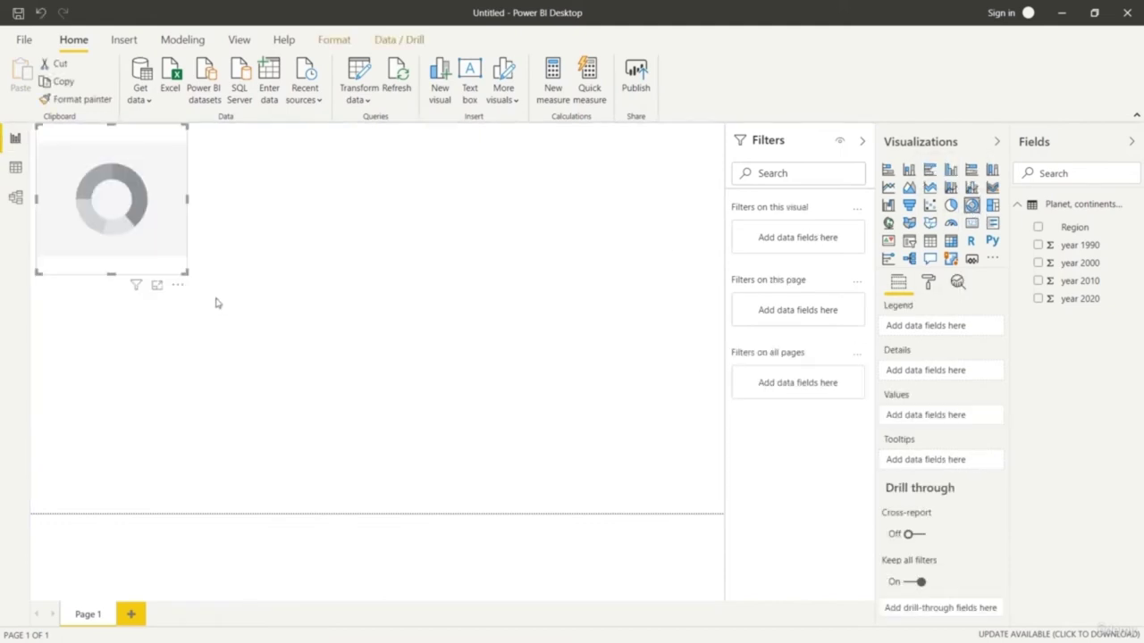
pyautogui.moveTo(187, 271); pyautogui.dragTo(239, 296)
pyautogui.click(309, 352)
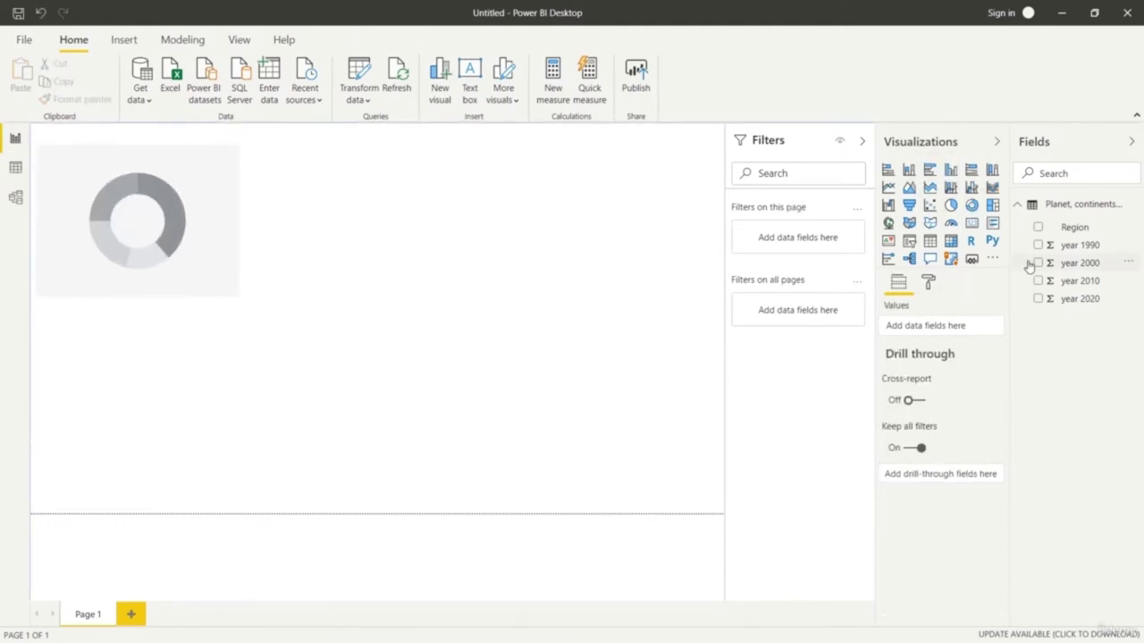
pyautogui.moveTo(1075, 231); pyautogui.dragTo(962, 327)
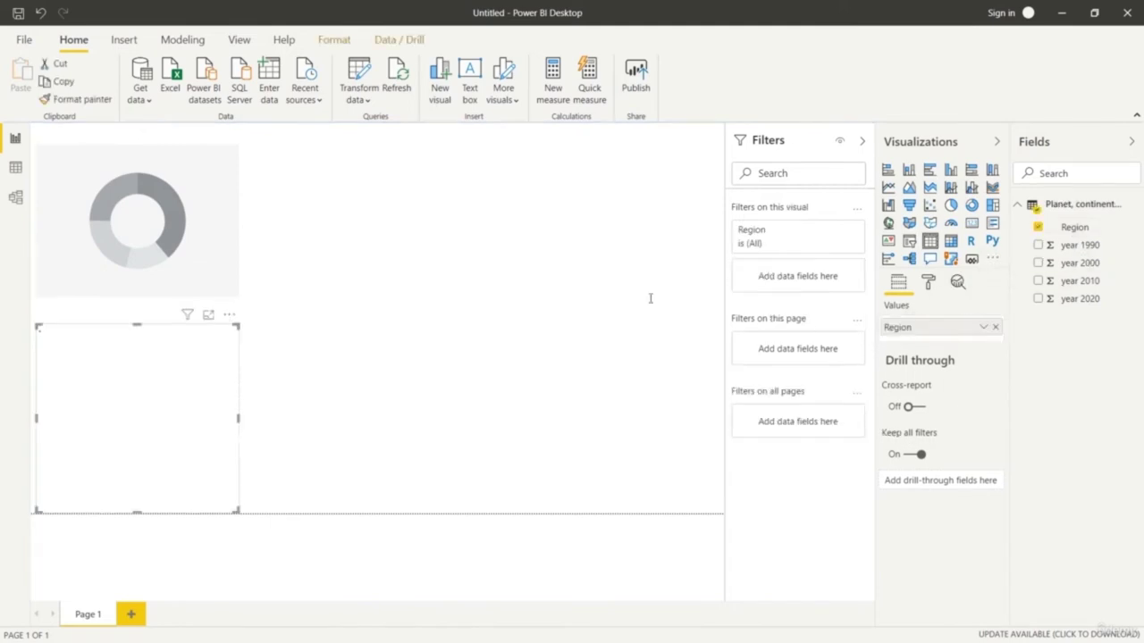
pyautogui.click(996, 329)
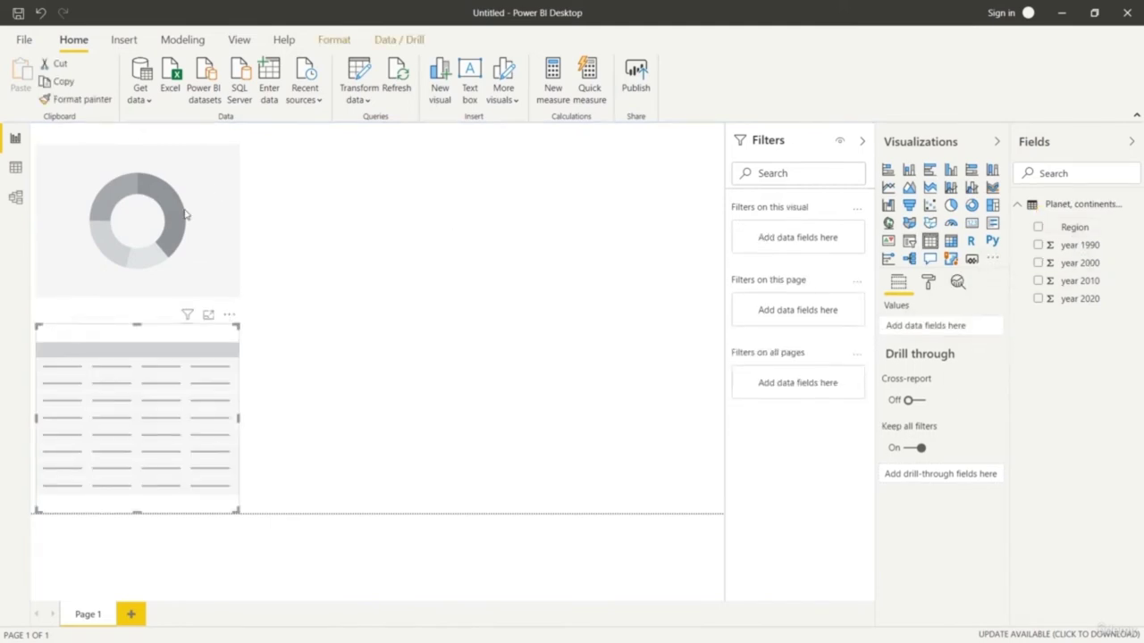
pyautogui.press('Delete')
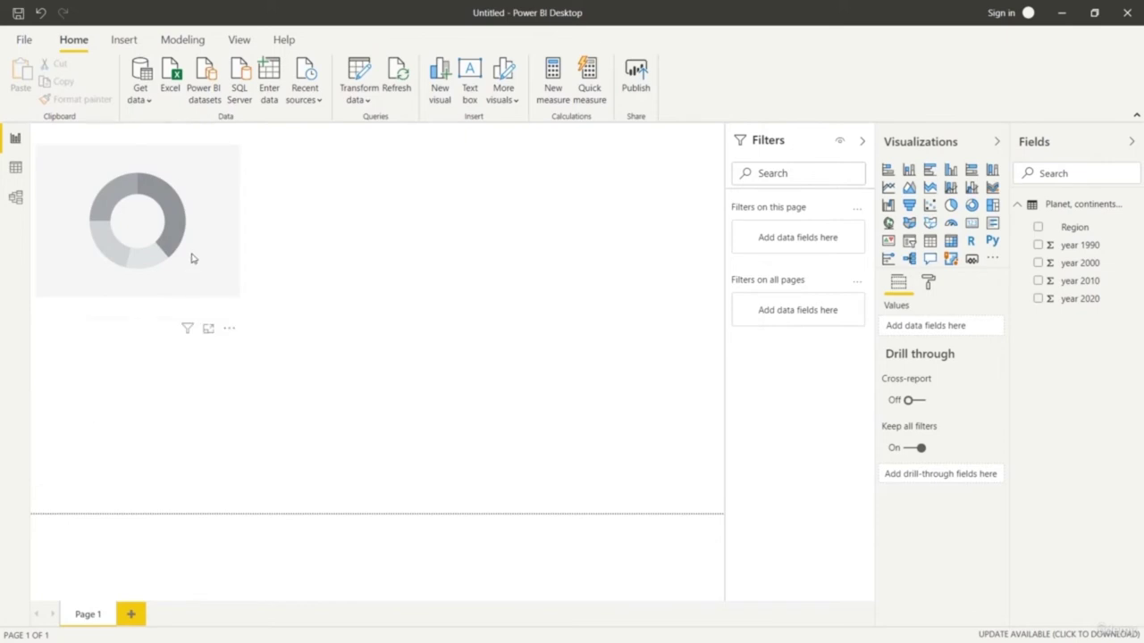
# Assign Region as the donut chart's legend and year 1990 as its values, and enlarge the chart.
pyautogui.click(191, 255)
pyautogui.moveTo(1072, 228); pyautogui.dragTo(970, 330)
pyautogui.moveTo(1092, 247); pyautogui.dragTo(944, 424)
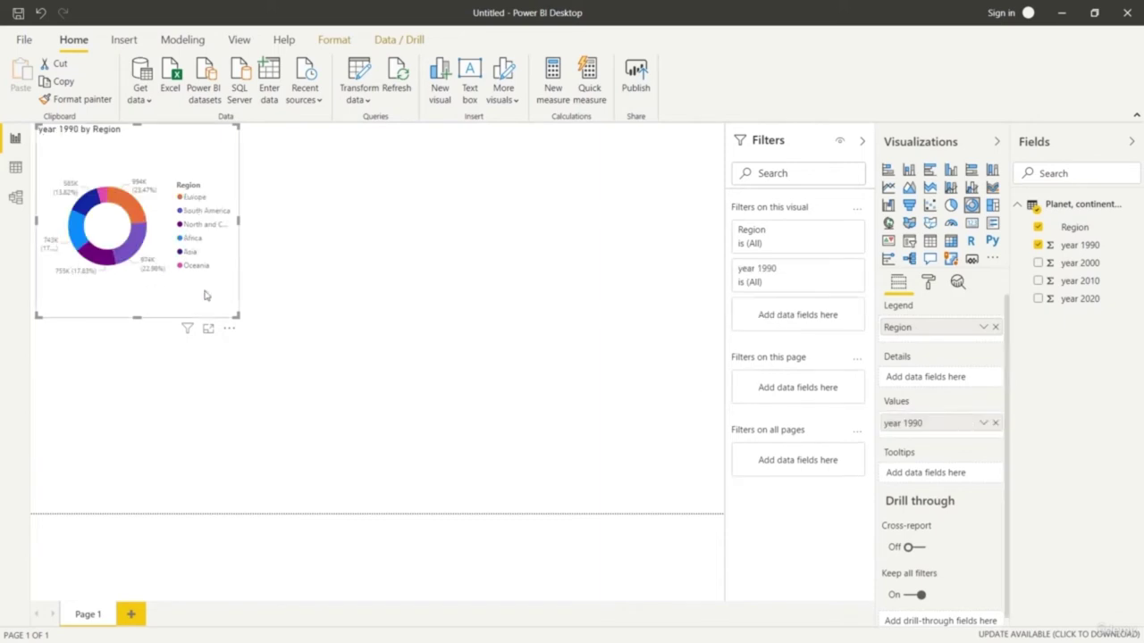
pyautogui.moveTo(237, 315); pyautogui.dragTo(481, 475)
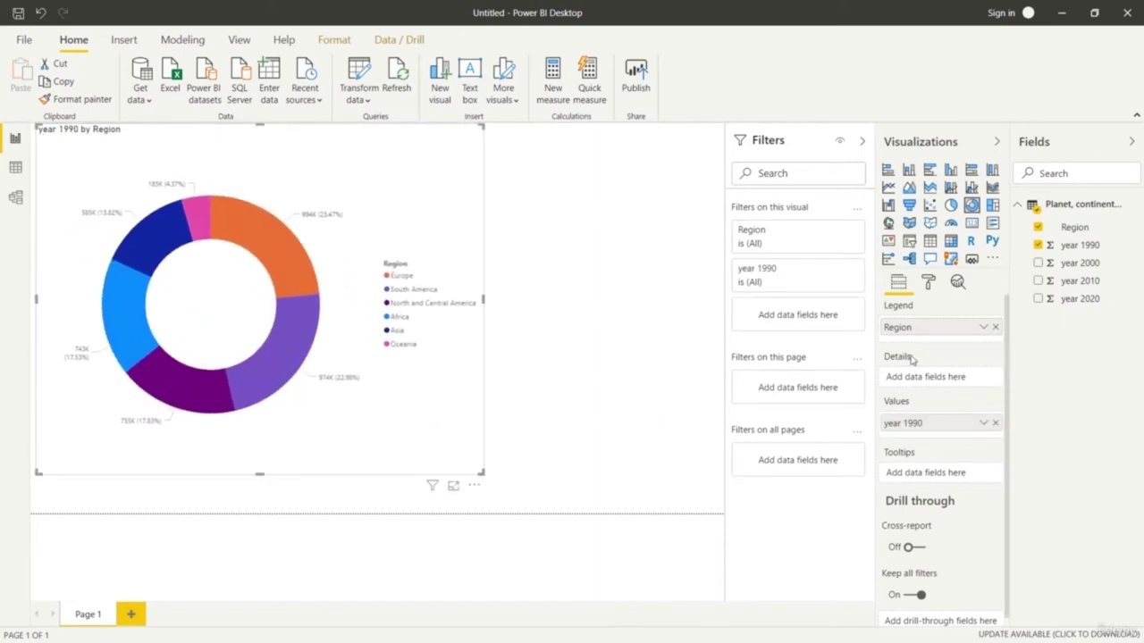
# Change the donut chart's title text to "Forest Cover 1990".
pyautogui.click(929, 283)
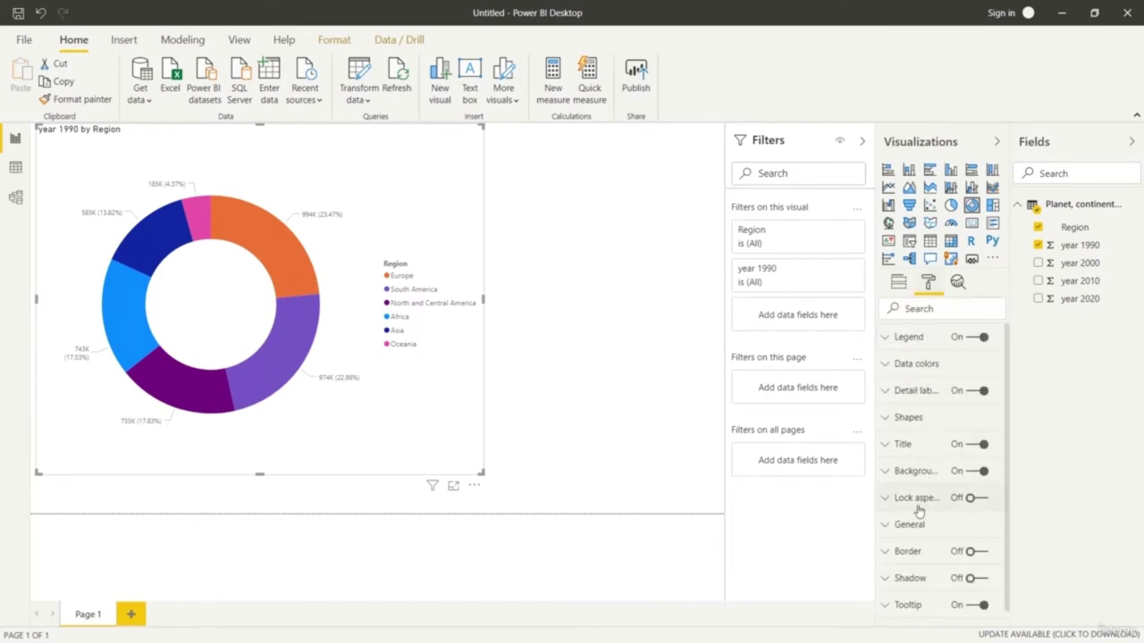
pyautogui.scroll(-1, 914, 511)
pyautogui.click(894, 429)
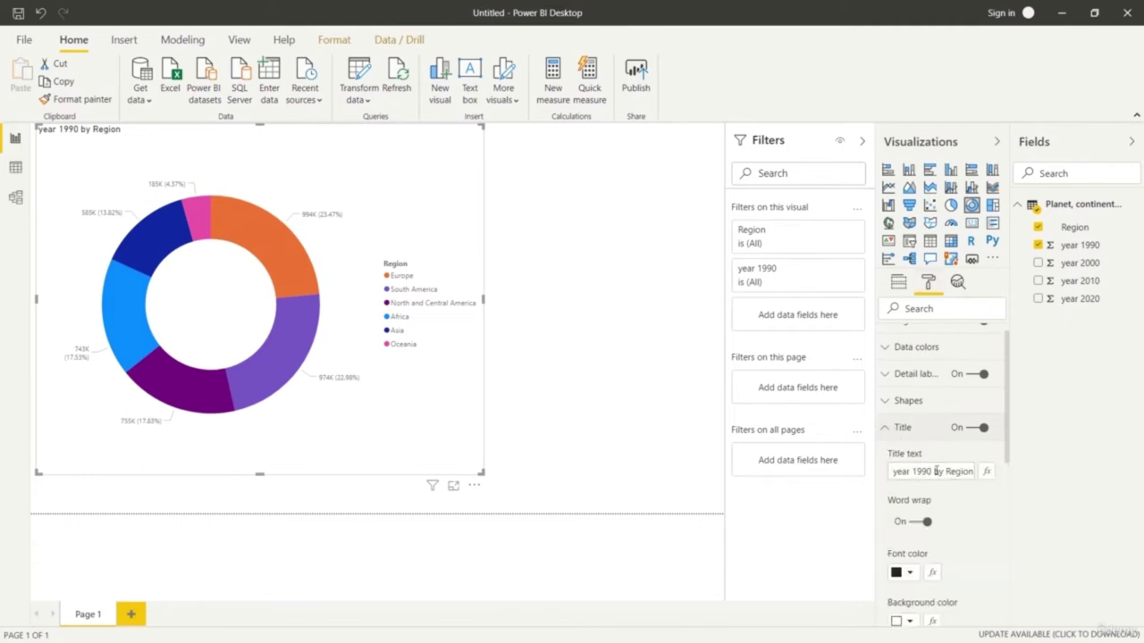
pyautogui.click(908, 471)
pyautogui.tripleClick(972, 471)
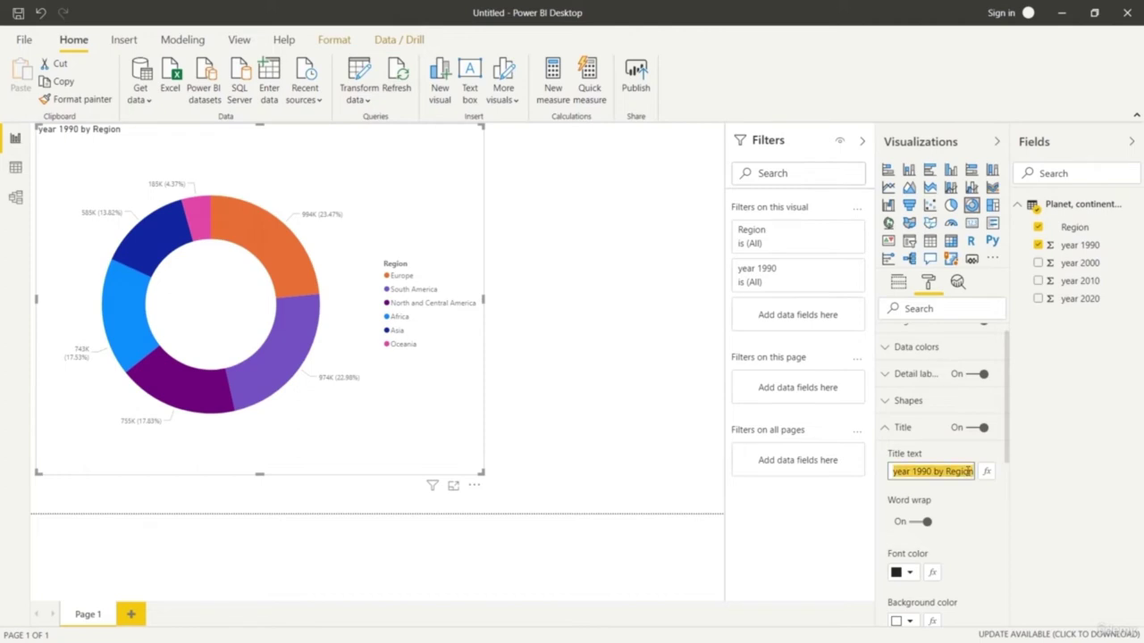
pyautogui.press('BackSpace')
pyautogui.write('Forest Cover 1990')
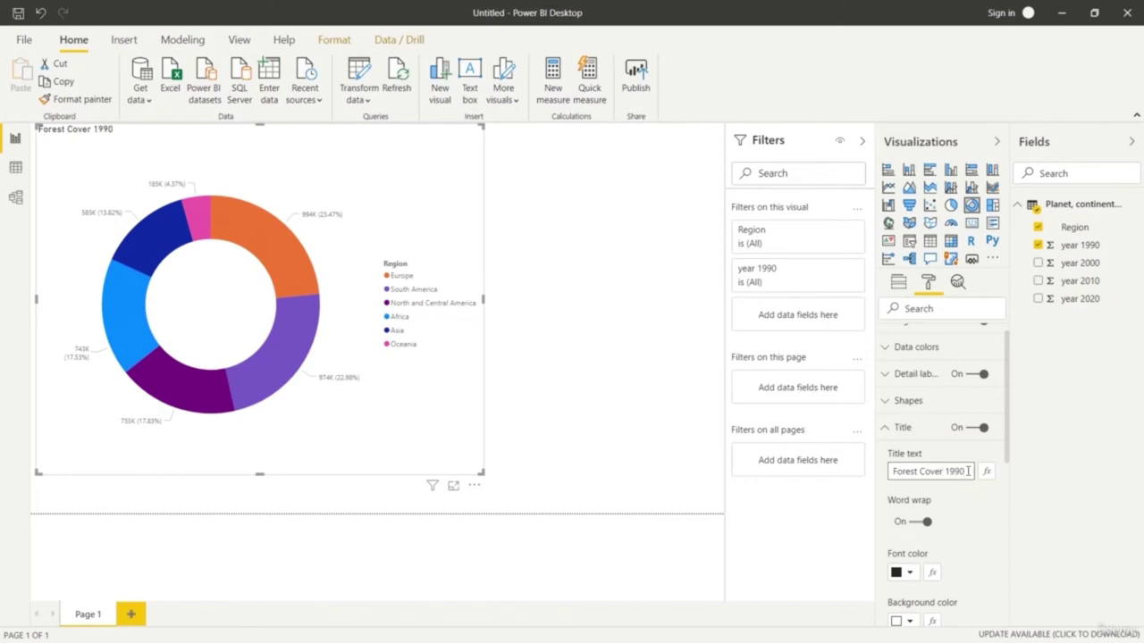
pyautogui.click(986, 526)
# Set the chart title's text size to 24 pt and make the donut chart slightly narrower.
pyautogui.scroll(-5, 964, 480)
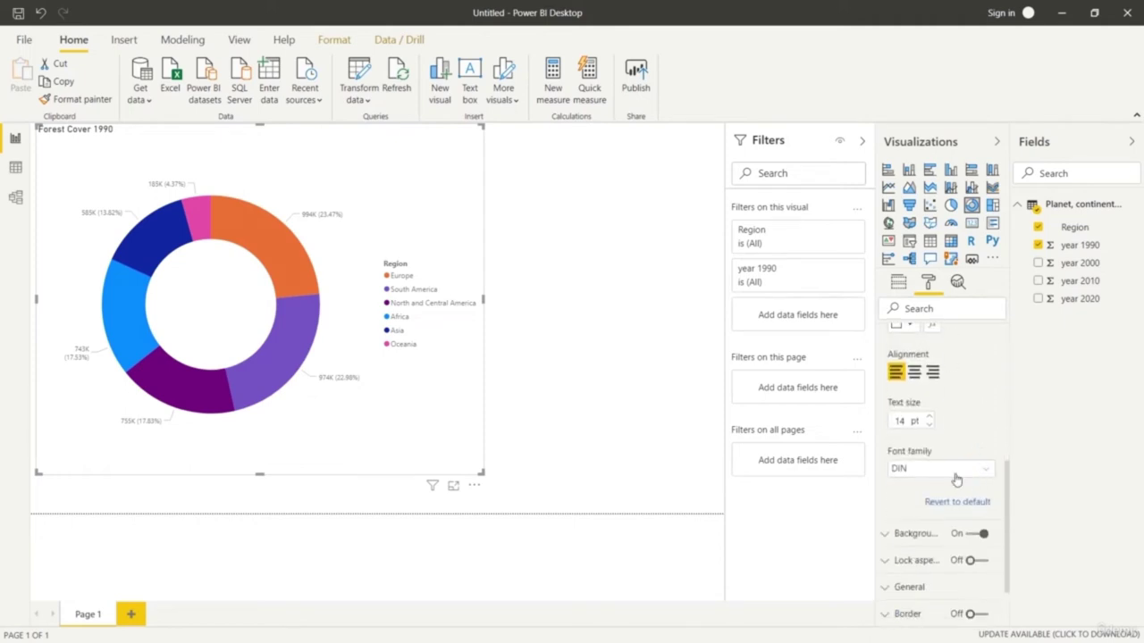
pyautogui.click(929, 418)
pyautogui.click(929, 418)
pyautogui.click(930, 418)
pyautogui.click(929, 419)
pyautogui.click(929, 418)
pyautogui.click(929, 418)
pyautogui.click(930, 418)
pyautogui.click(929, 419)
pyautogui.click(930, 418)
pyautogui.click(930, 418)
pyautogui.moveTo(481, 473); pyautogui.dragTo(435, 479)
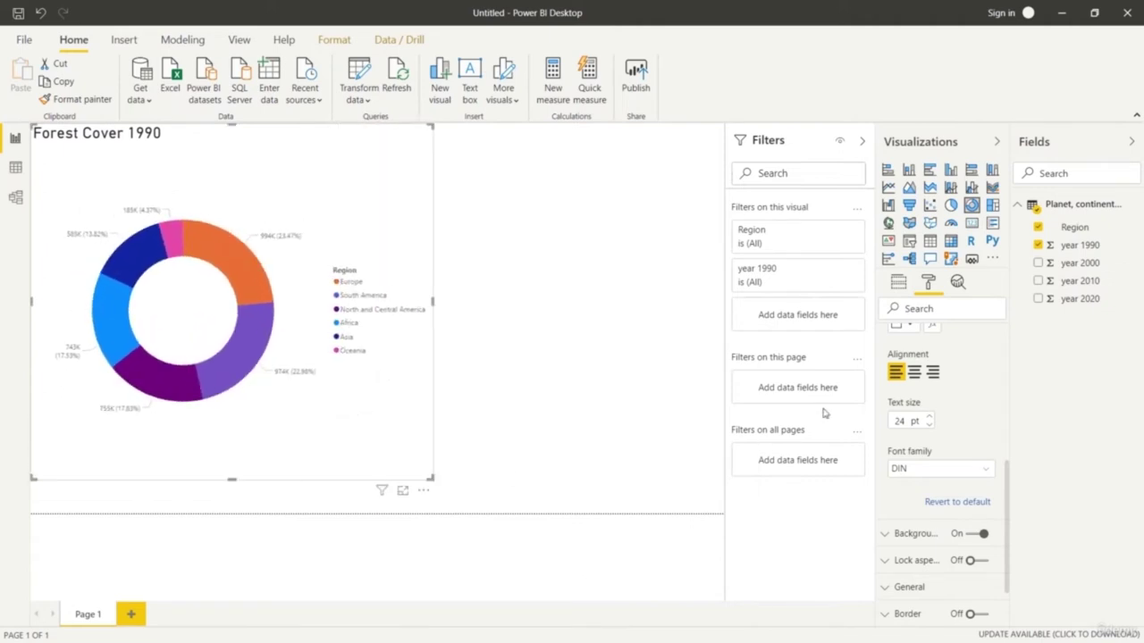
# Try Category, percent of total as the chart's detail label style and settle on All detail labels.
pyautogui.scroll(3, 956, 420)
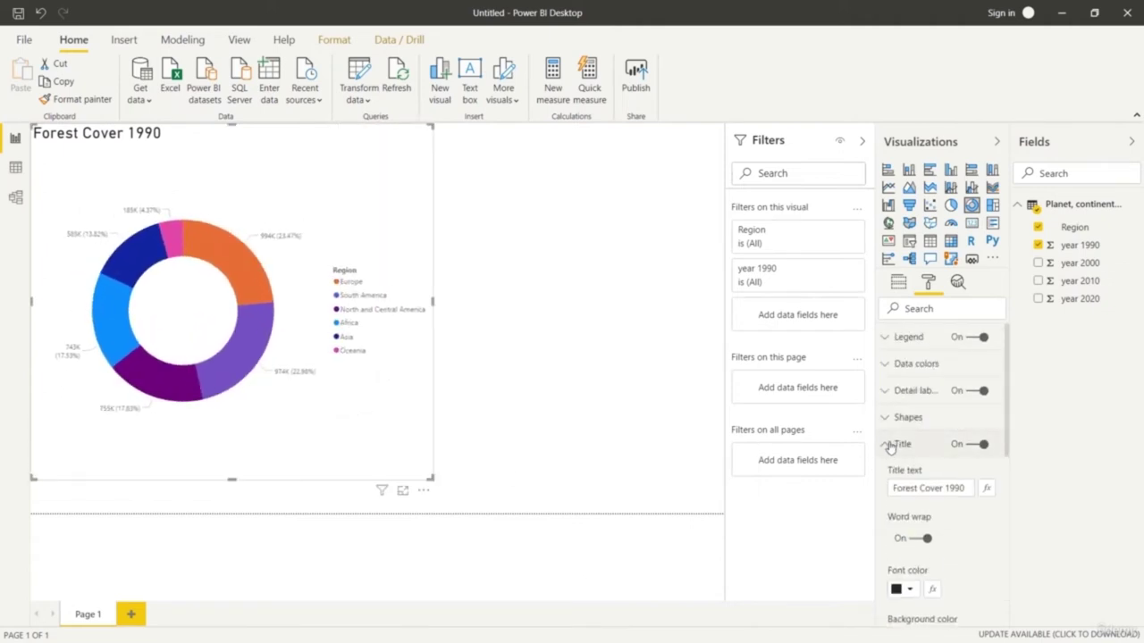
pyautogui.click(890, 447)
pyautogui.click(884, 391)
pyautogui.click(981, 437)
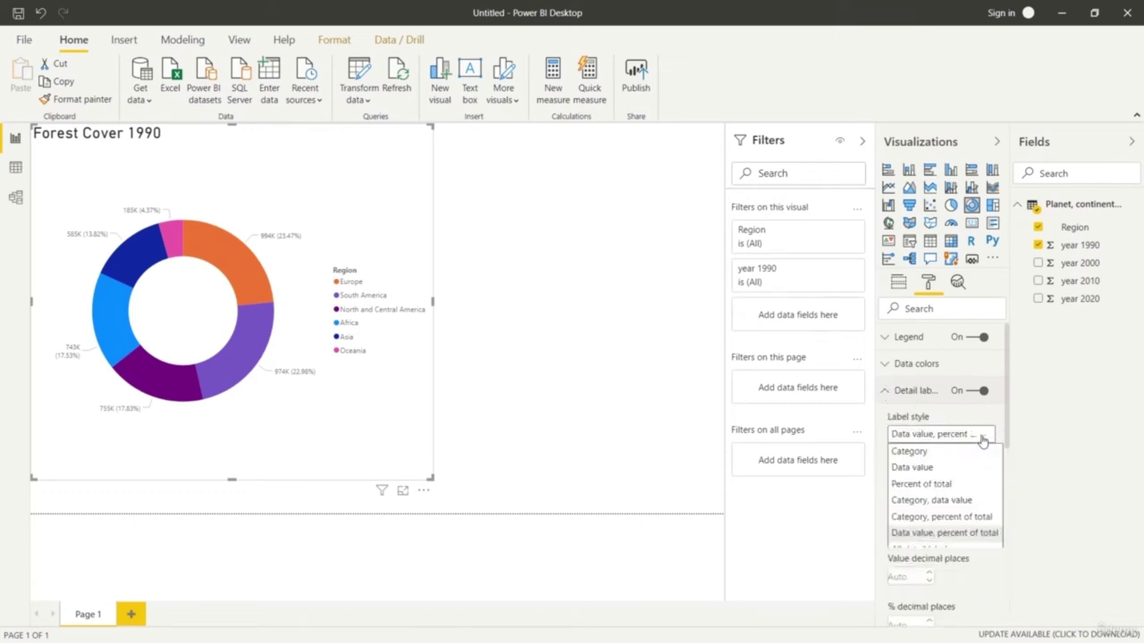
pyautogui.click(941, 518)
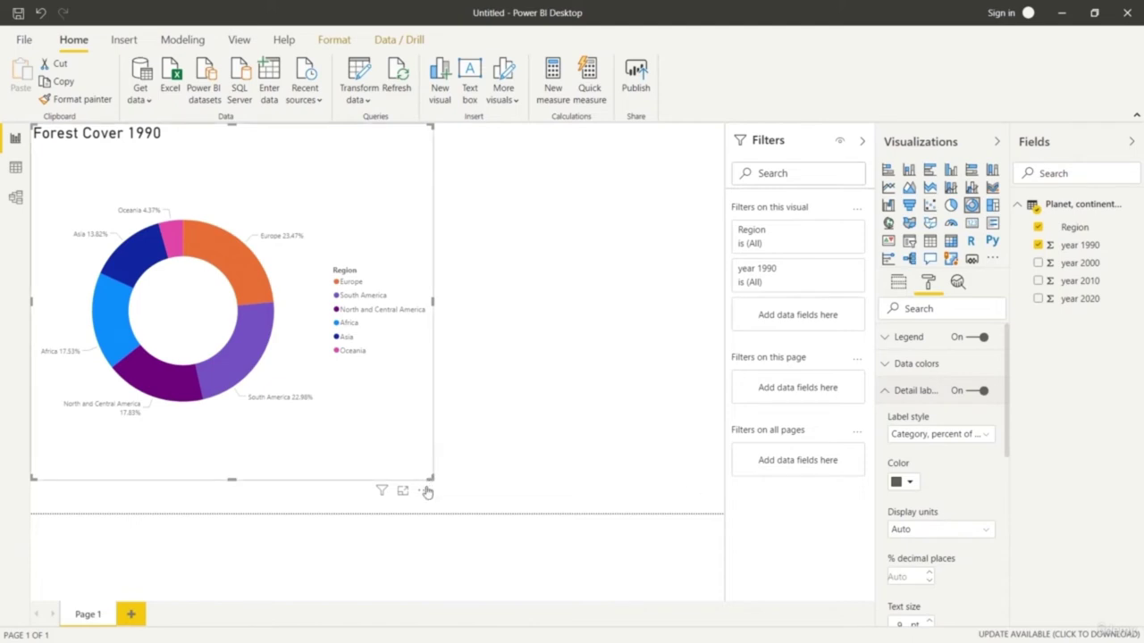
pyautogui.click(981, 436)
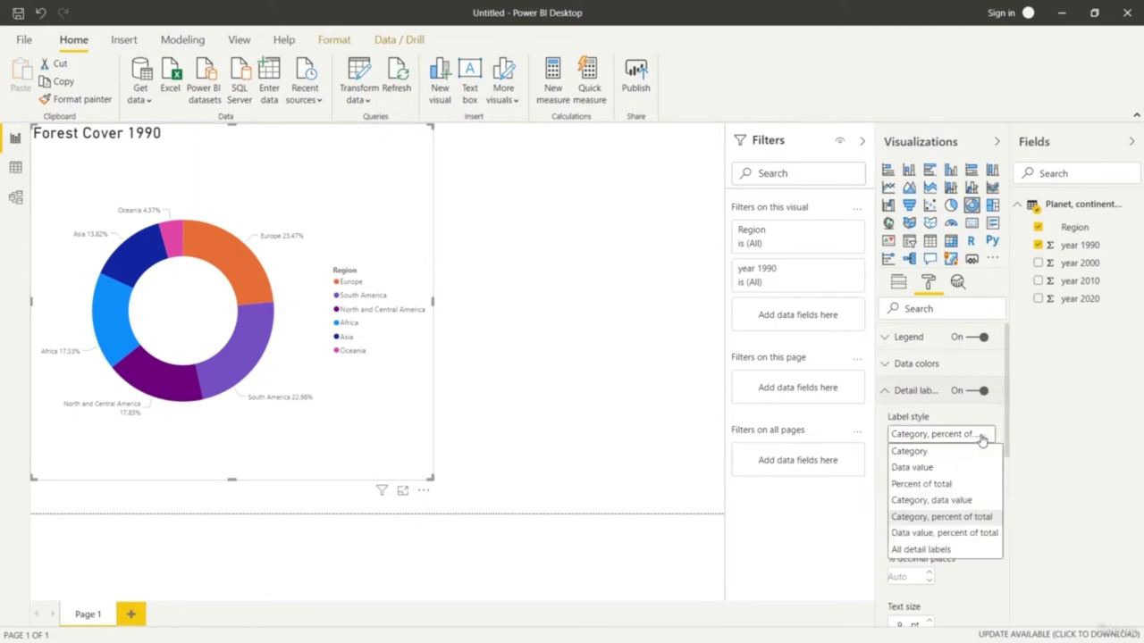
pyautogui.click(942, 551)
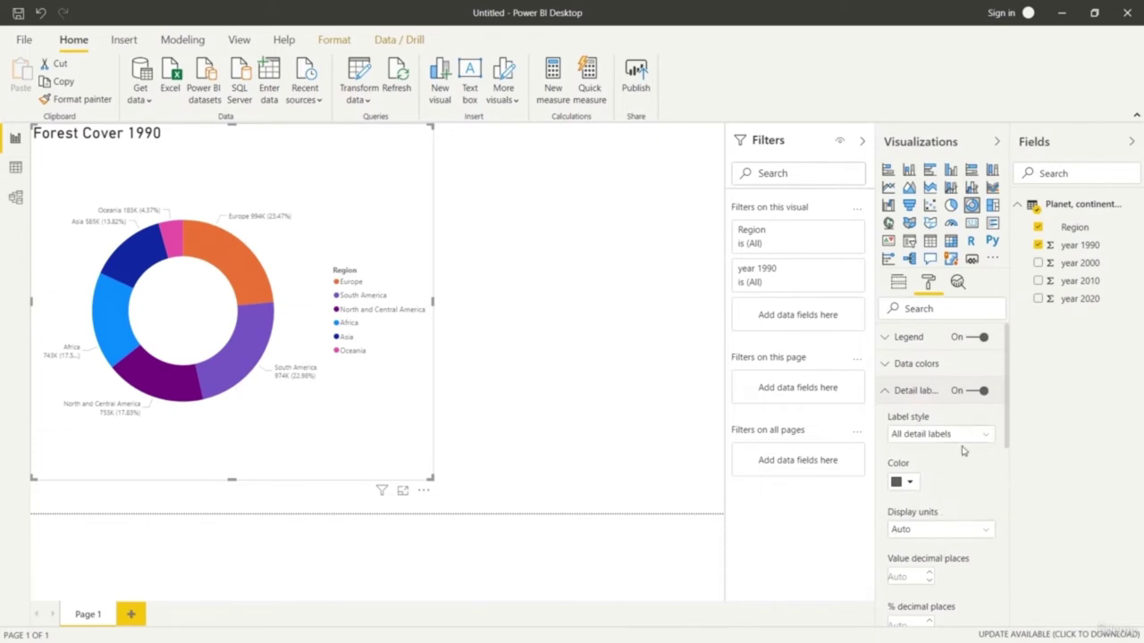
# Set the detail labels' text size to 12 pt and switch off the donut chart's legend.
pyautogui.scroll(-3, 963, 452)
pyautogui.click(930, 520)
pyautogui.click(930, 520)
pyautogui.click(929, 520)
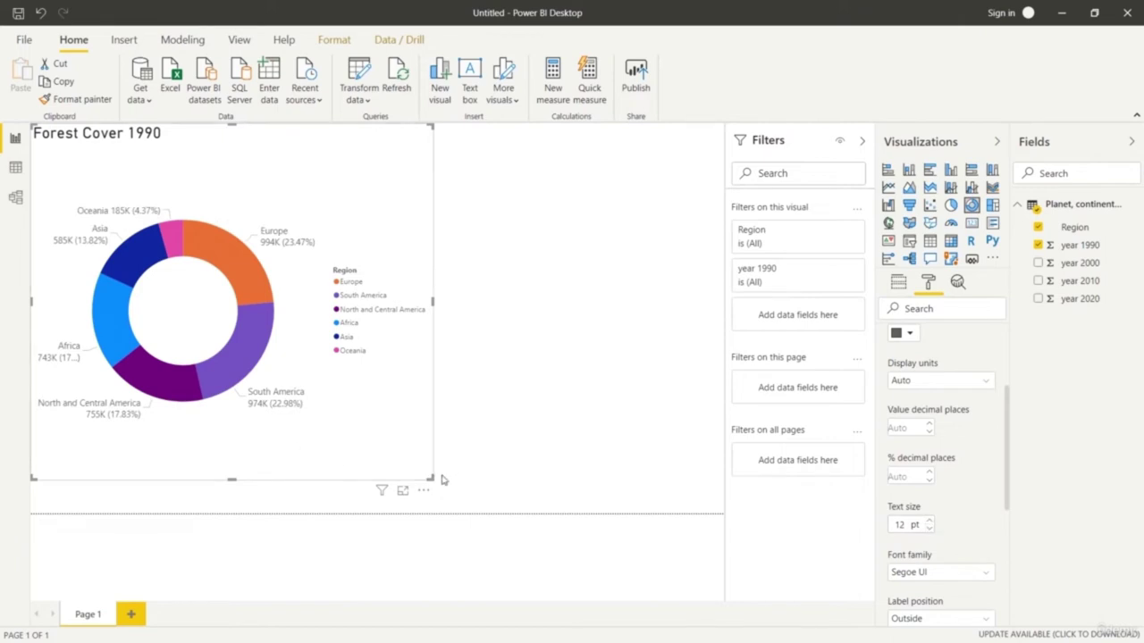
pyautogui.scroll(3, 945, 384)
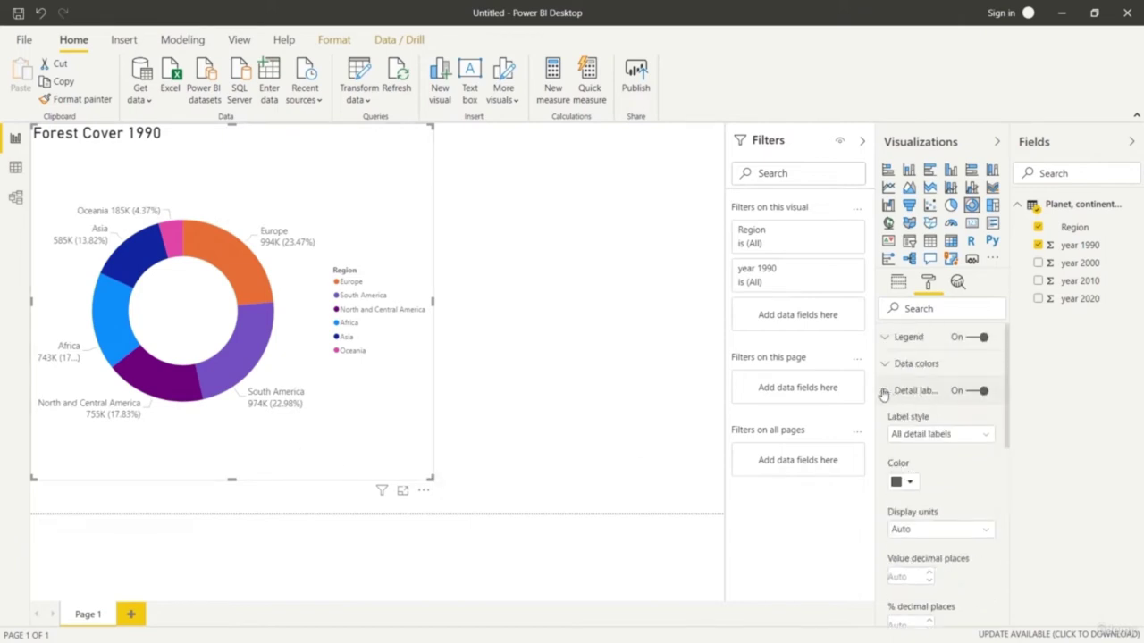
pyautogui.click(894, 389)
pyautogui.click(980, 336)
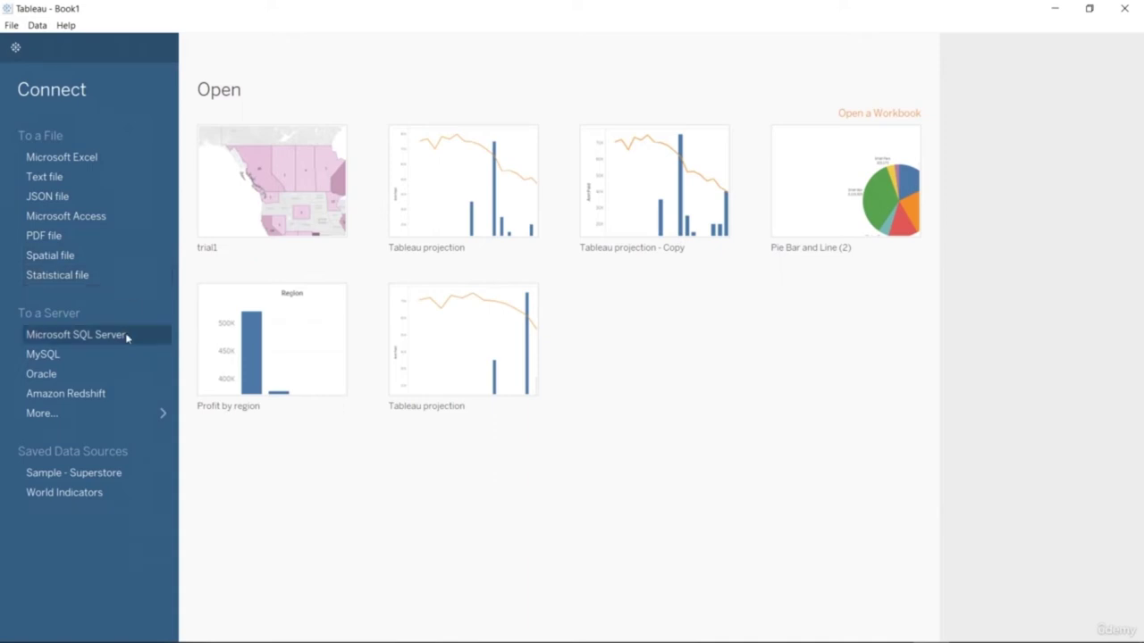
# In Tableau, view the full list of server connectors and connect to the billing Microsoft Excel workbook.
pyautogui.click(132, 415)
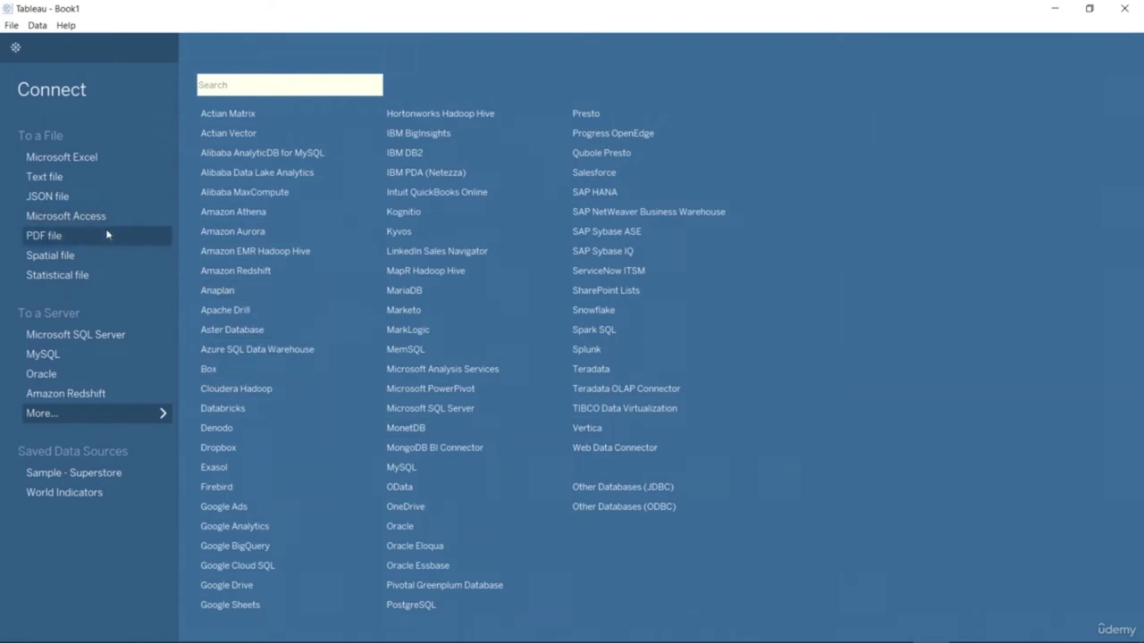
pyautogui.click(102, 157)
pyautogui.click(197, 128)
pyautogui.click(447, 350)
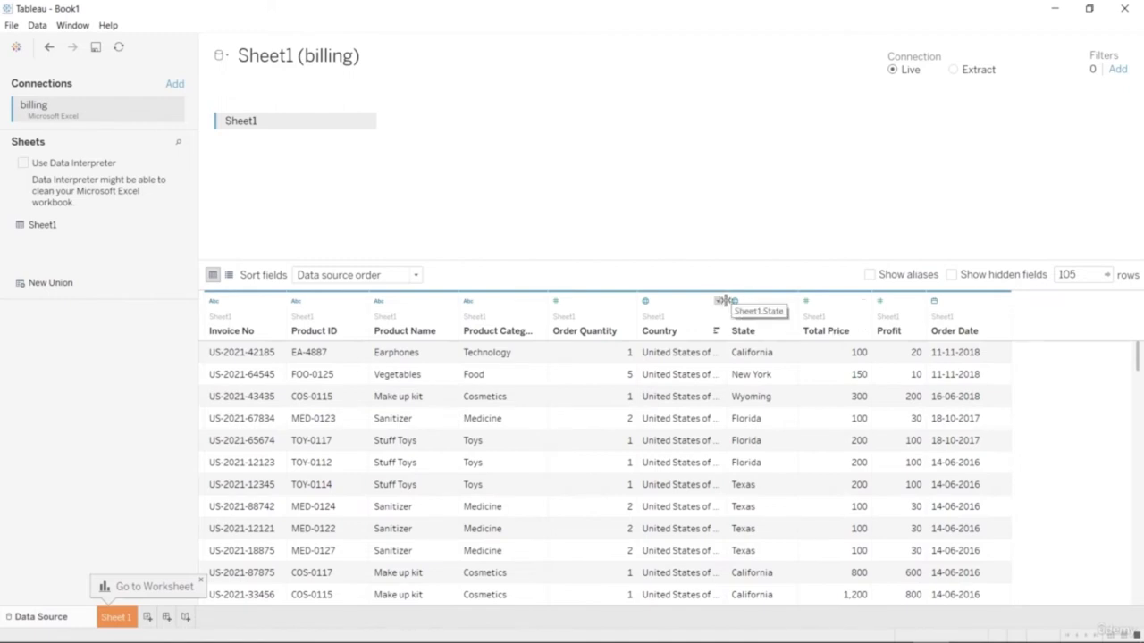
# Widen the Country column to show full country names and look through the billing rows to the end and back.
pyautogui.moveTo(728, 302); pyautogui.dragTo(801, 303)
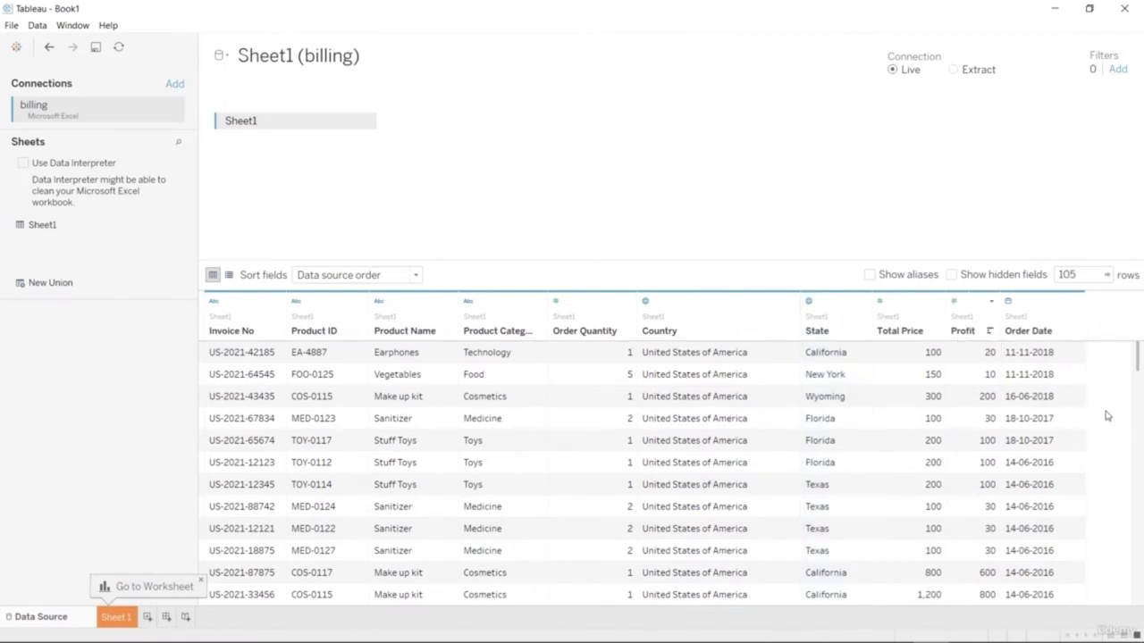
pyautogui.scroll(-10, 1102, 408)
pyautogui.scroll(-12, 1102, 409)
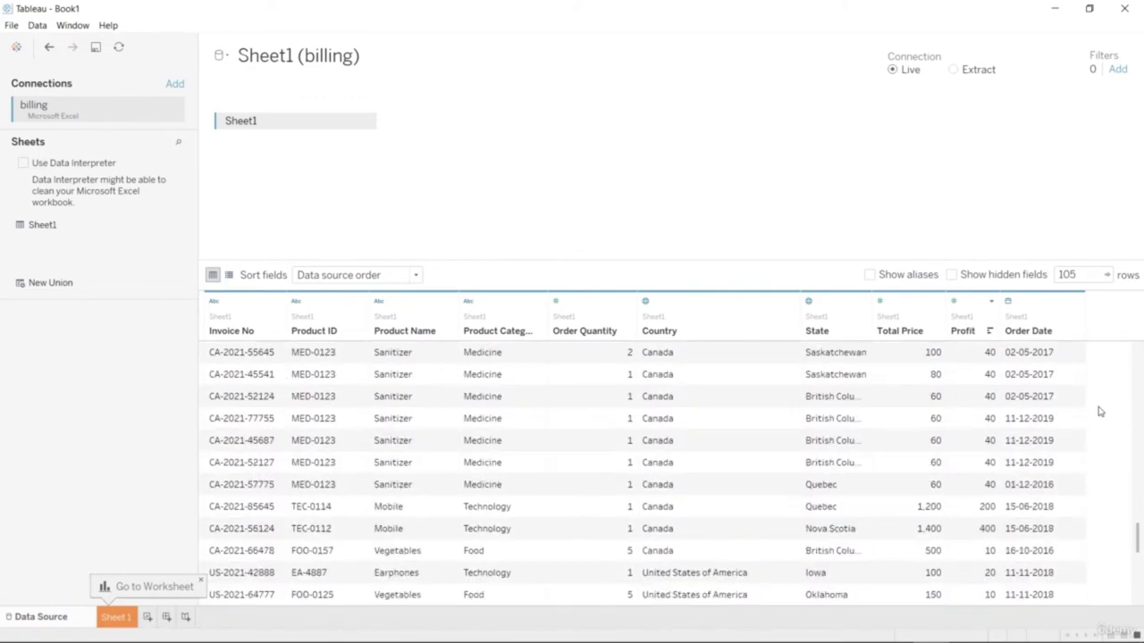
pyautogui.scroll(-6, 1100, 411)
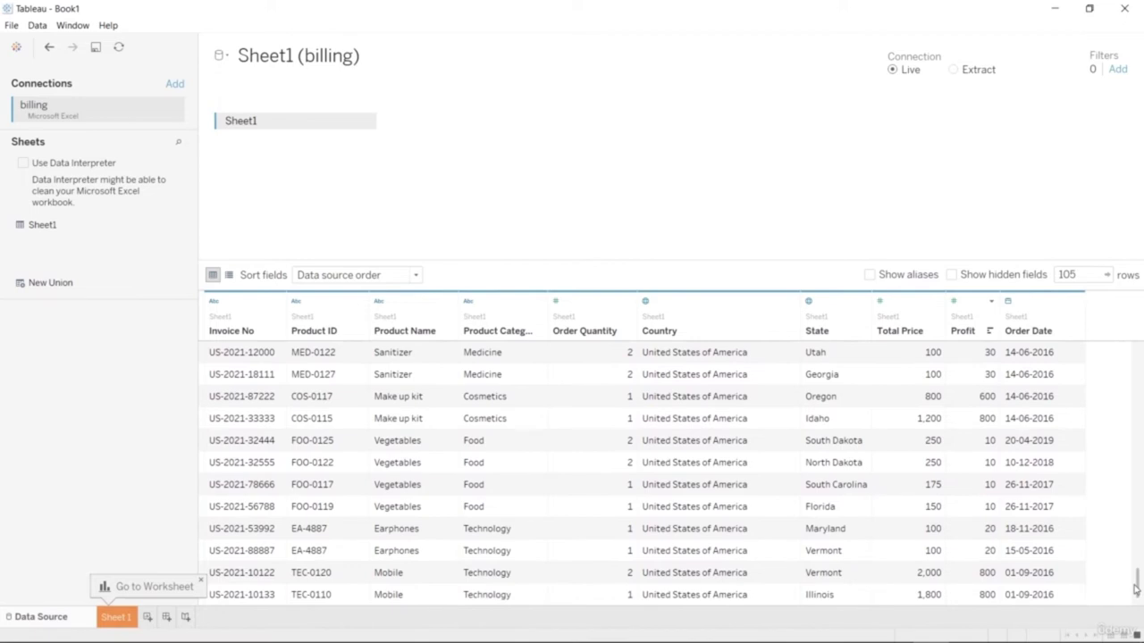
pyautogui.moveTo(1135, 590); pyautogui.dragTo(1141, 306)
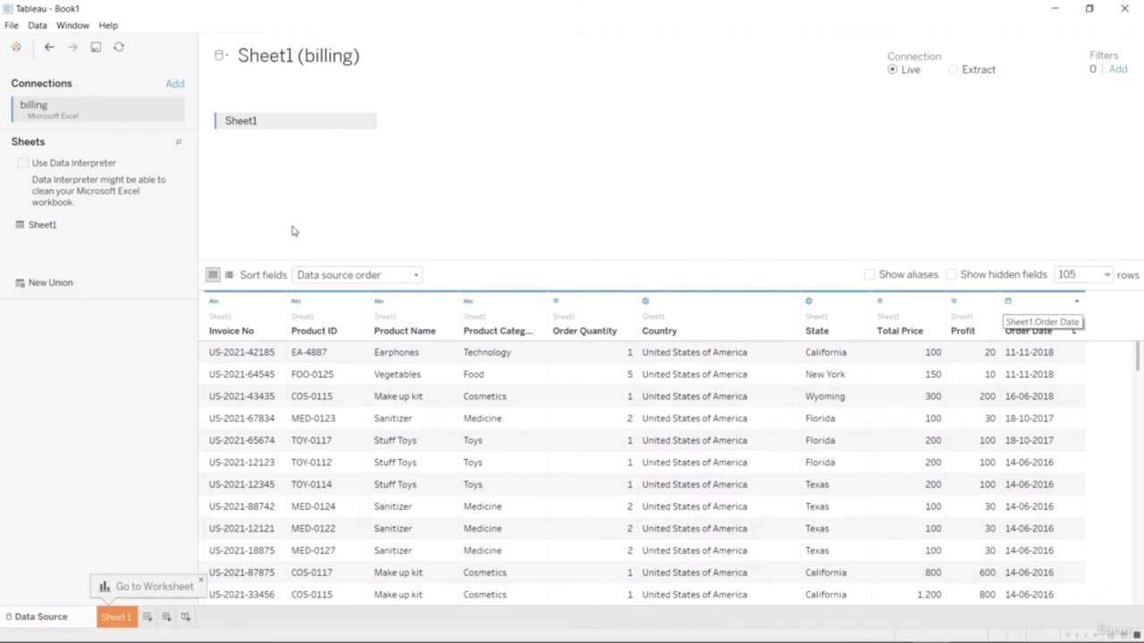
# Try Data Interpreter on the billing data, review its results workbook in Excel, and turn the interpreter off again.
pyautogui.click(22, 164)
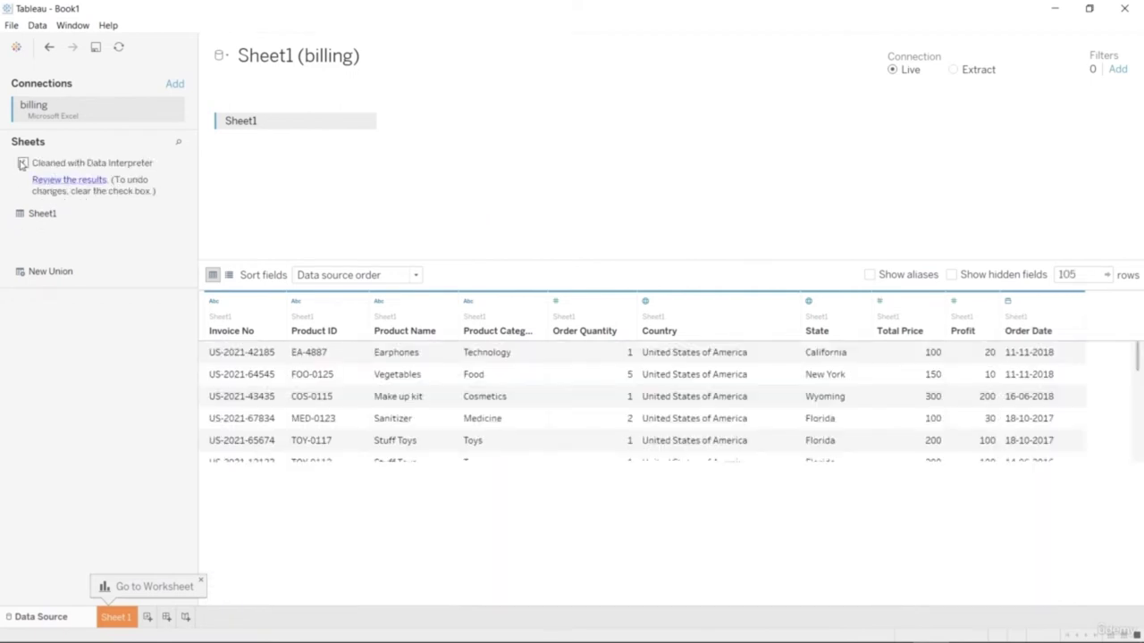
pyautogui.click(58, 179)
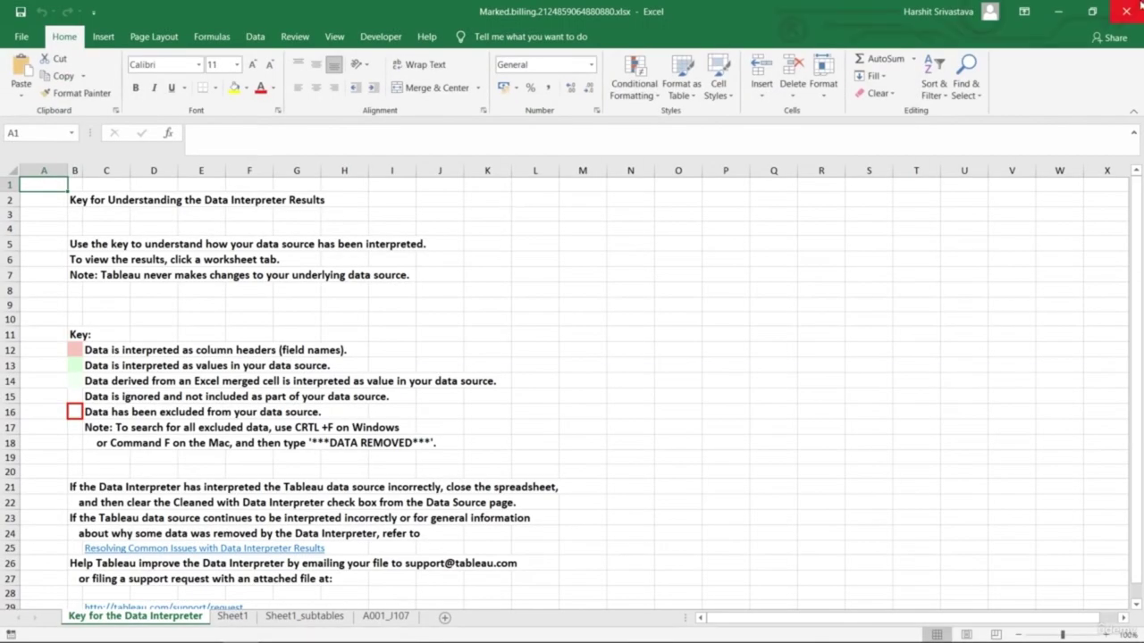
pyautogui.click(1126, 12)
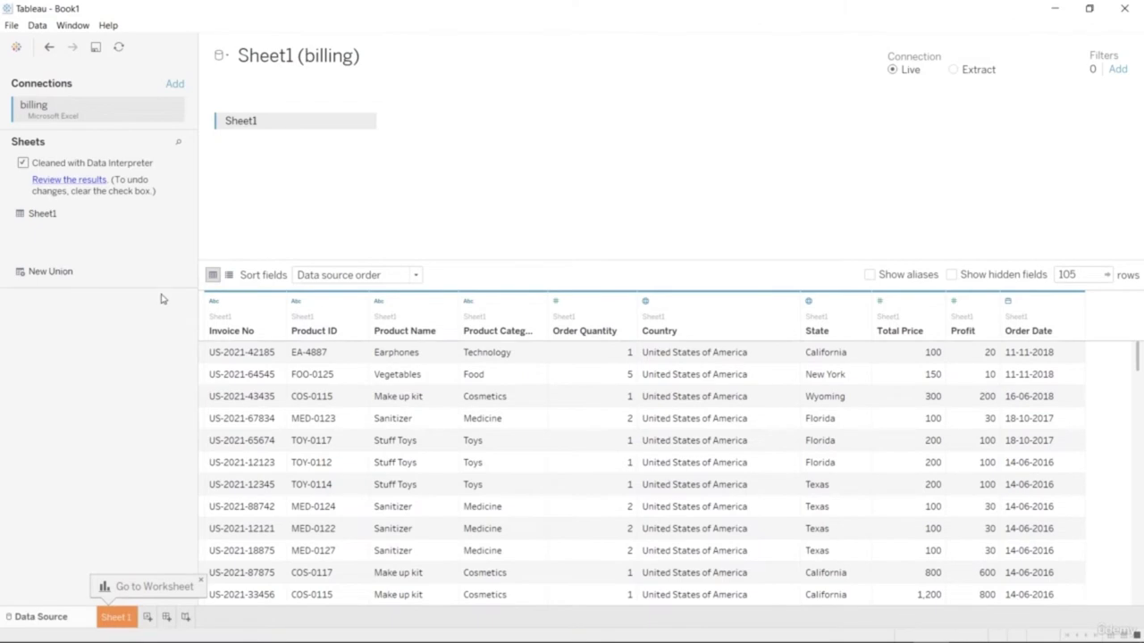
pyautogui.click(23, 163)
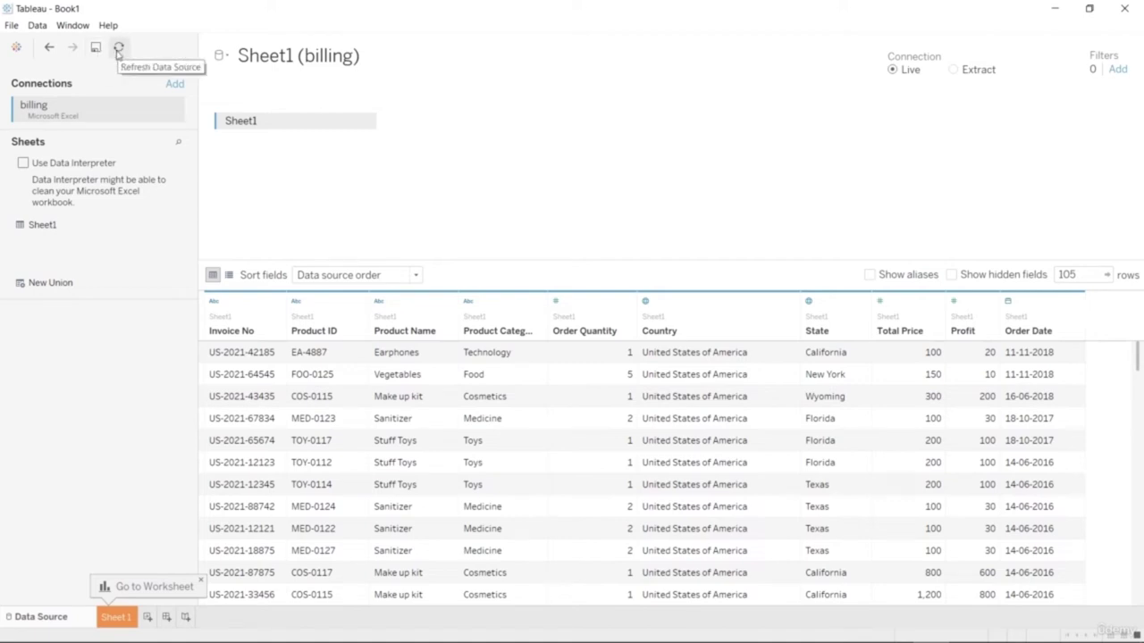
# Change the billing connection to Extract and limit the data preview to 5 rows.
pyautogui.click(965, 77)
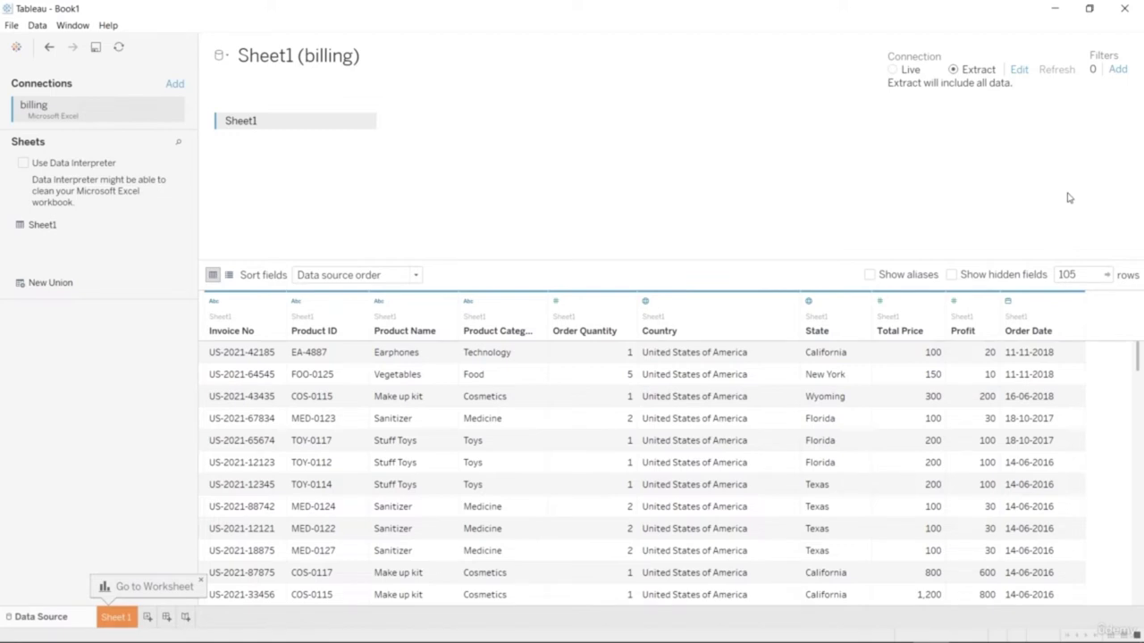
pyautogui.click(1097, 274)
pyautogui.write('5')
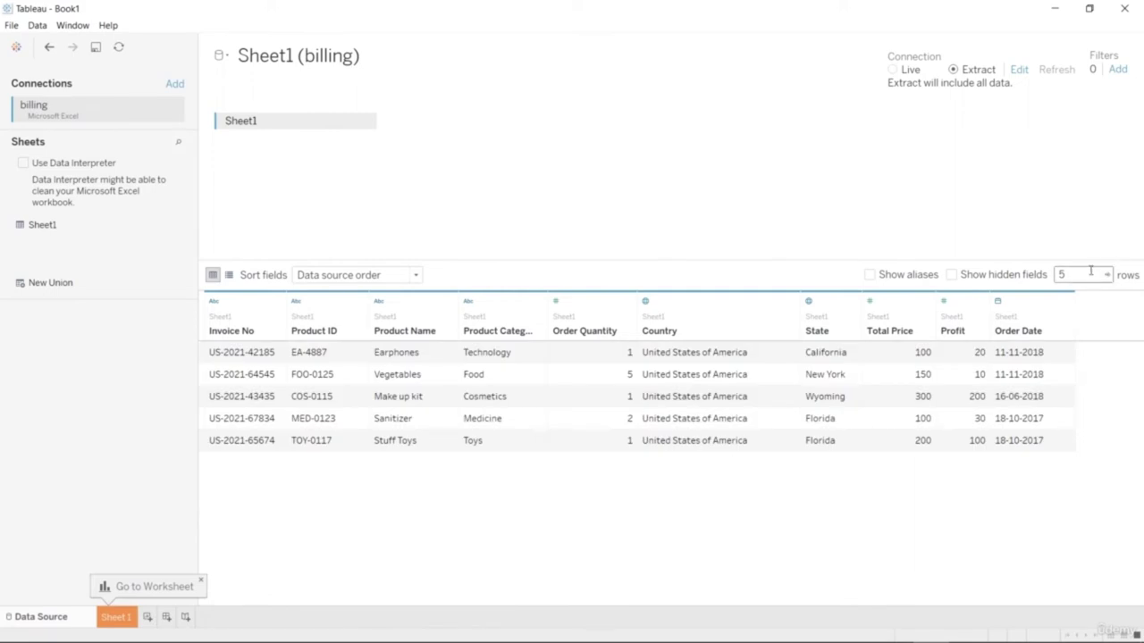
# Increase the billing data preview limit to 105 rows.
pyautogui.write('10')
pyautogui.press('BackSpace')
pyautogui.press('BackSpace')
pyautogui.write('10')
pyautogui.press('Return')
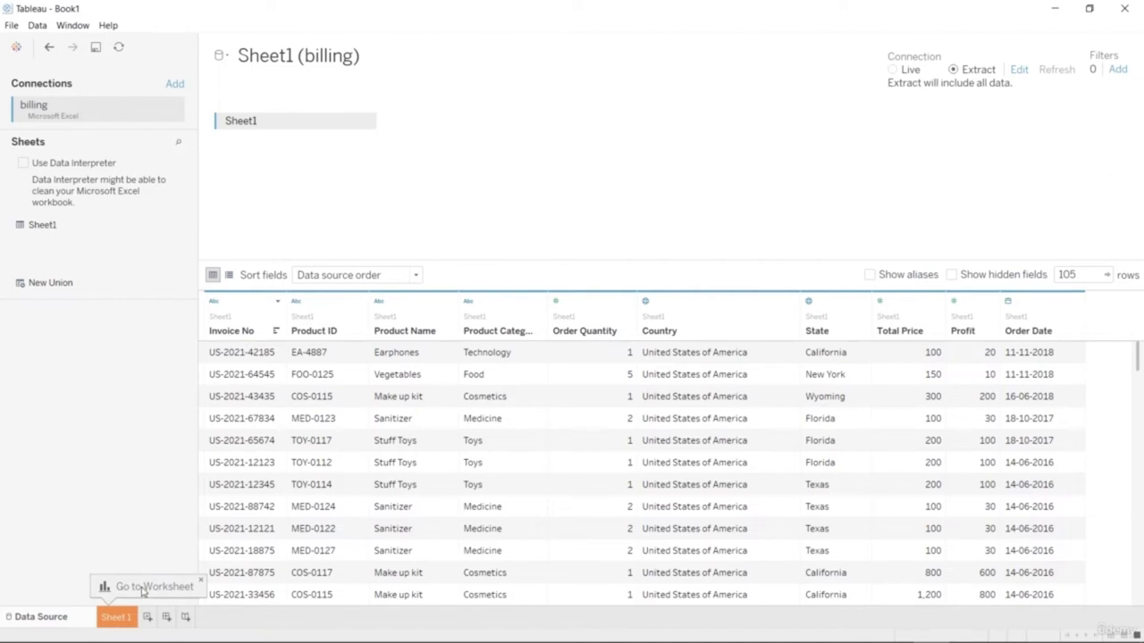
# Go to the Sheet 1 worksheet without saving the extract file, and hide and reshow the chart type suggestions.
pyautogui.click(122, 618)
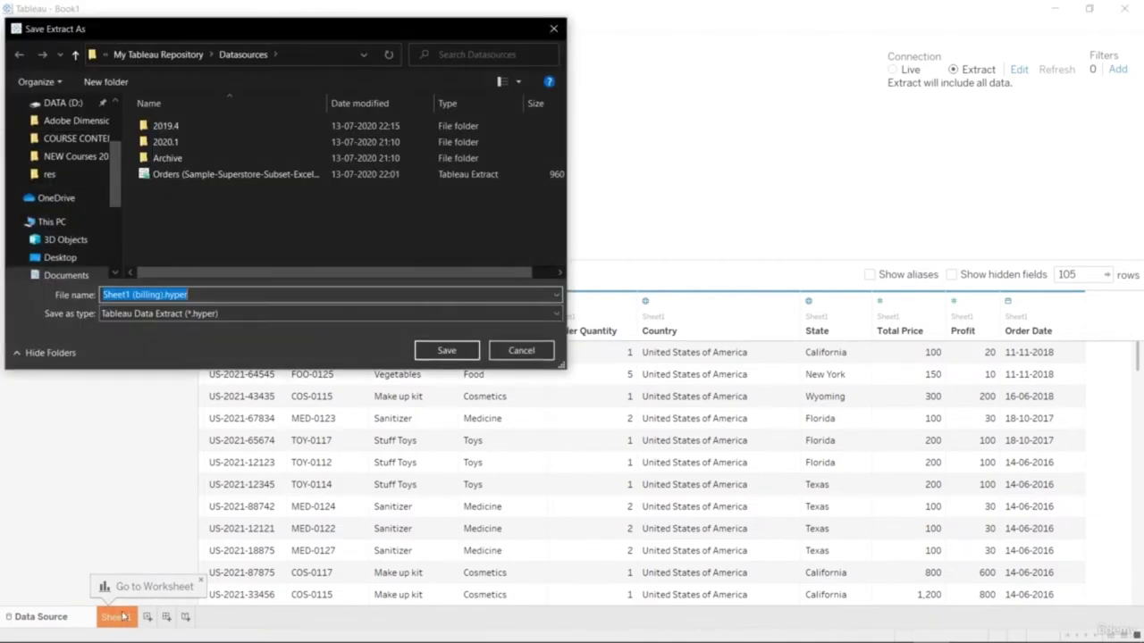
pyautogui.click(518, 355)
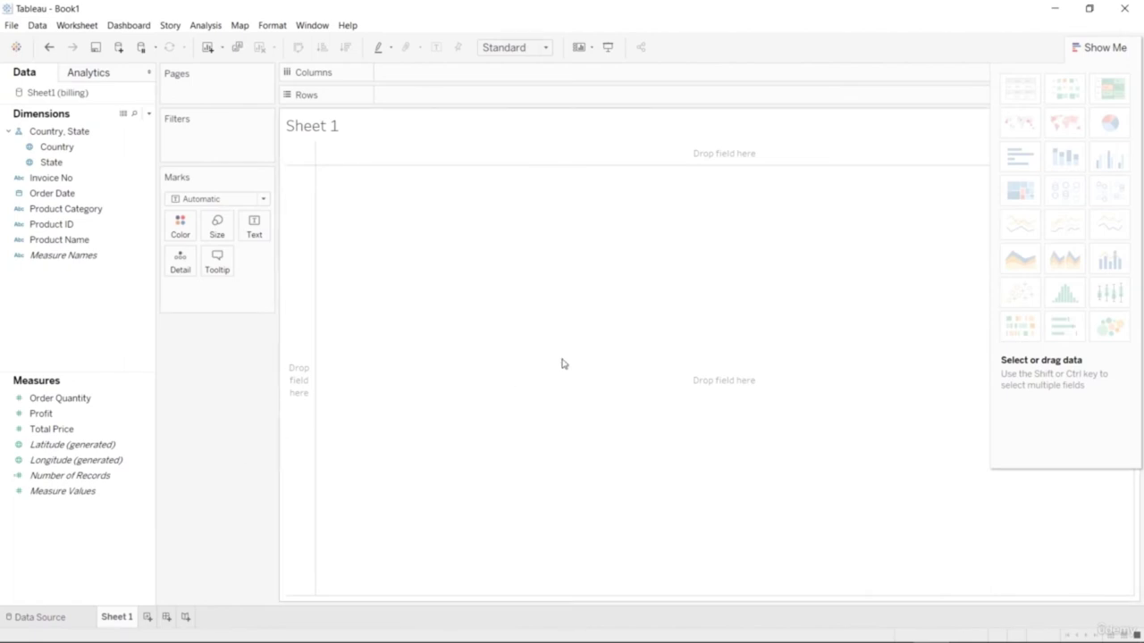
pyautogui.click(1102, 50)
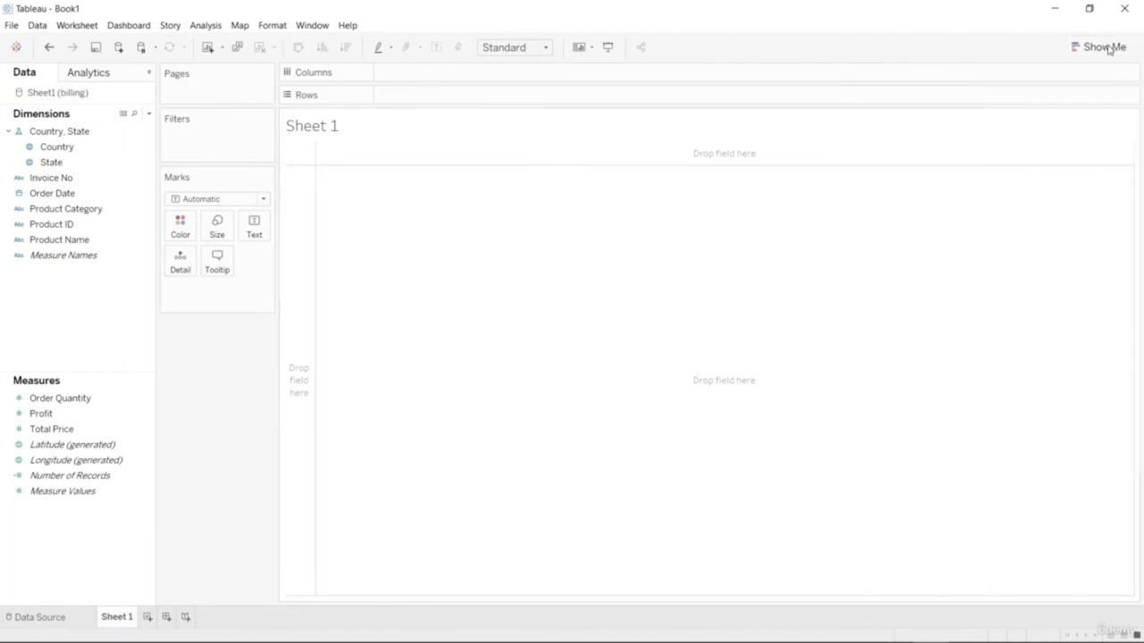
pyautogui.click(1106, 46)
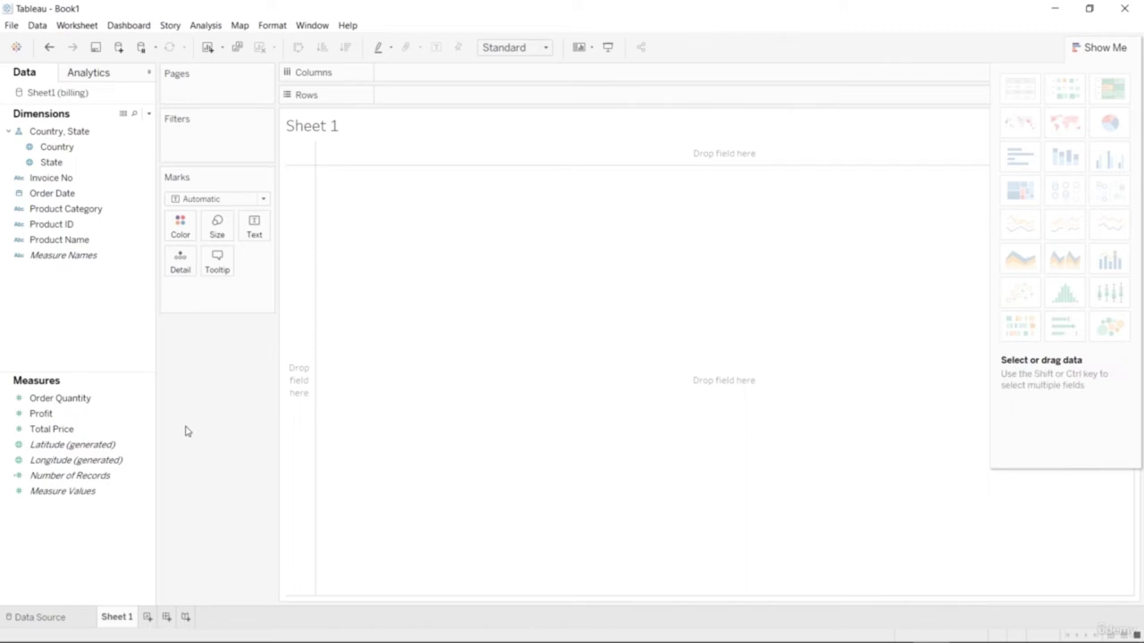
# Chart summed Order Quantity by Product Category as vertical bars, with the category on Columns and the quantity on Rows.
pyautogui.click(85, 133)
pyautogui.click(126, 413)
pyautogui.click(82, 226)
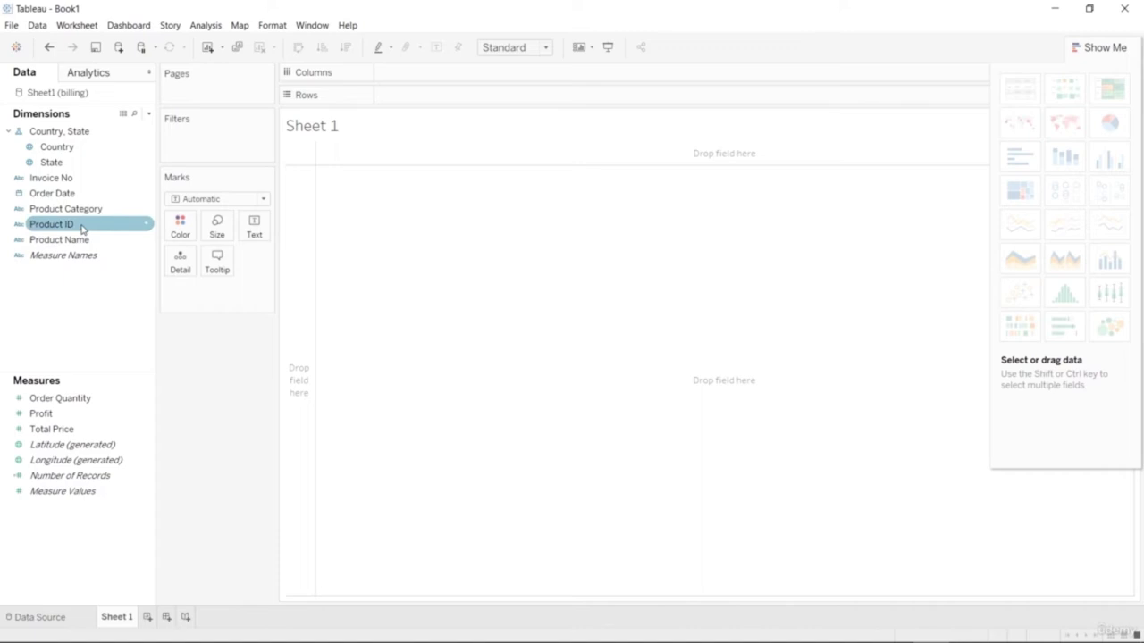
pyautogui.moveTo(85, 211); pyautogui.dragTo(447, 97)
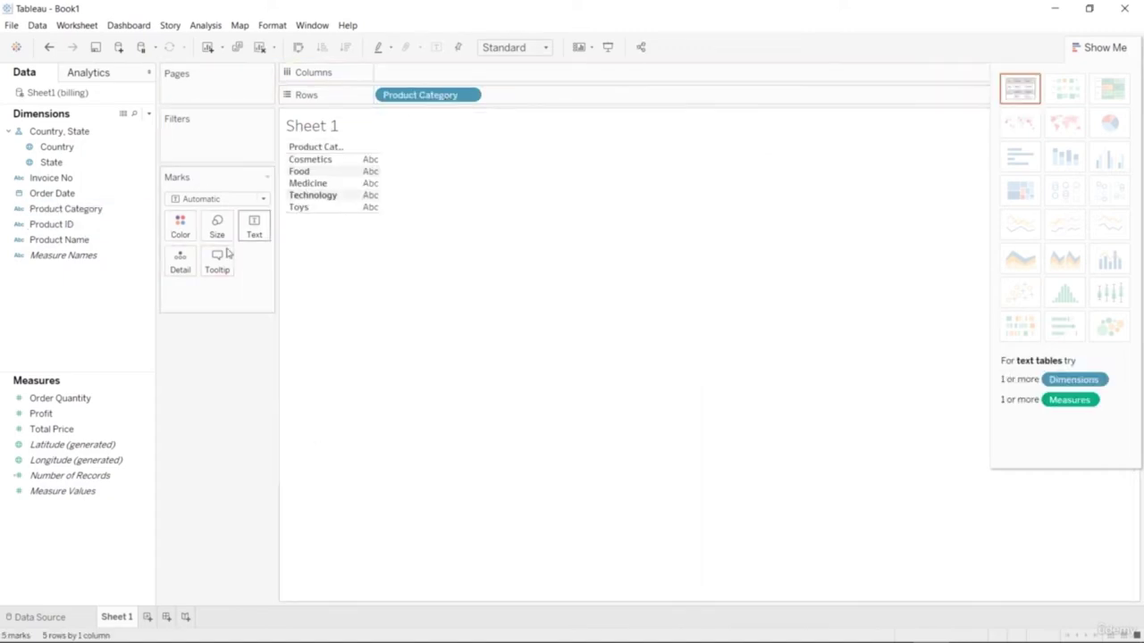
pyautogui.click(128, 401)
pyautogui.moveTo(102, 401); pyautogui.dragTo(536, 84)
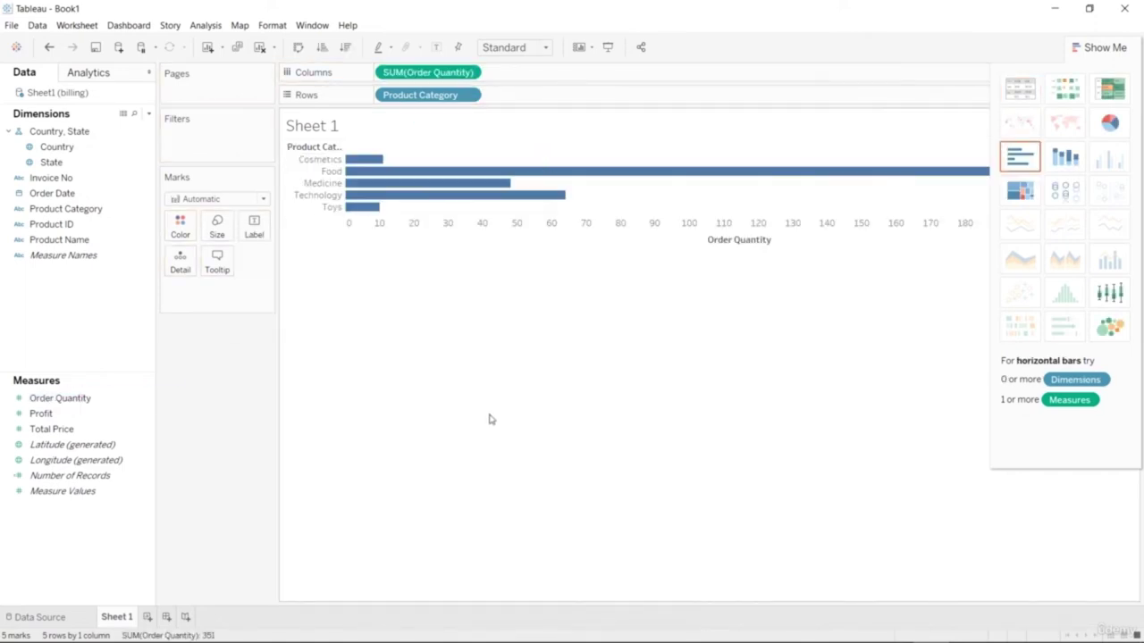
pyautogui.moveTo(467, 95)
pyautogui.mouseDown()
pyautogui.moveTo(503, 98)
pyautogui.moveTo(569, 75)
pyautogui.moveTo(485, 94)
pyautogui.mouseUp()
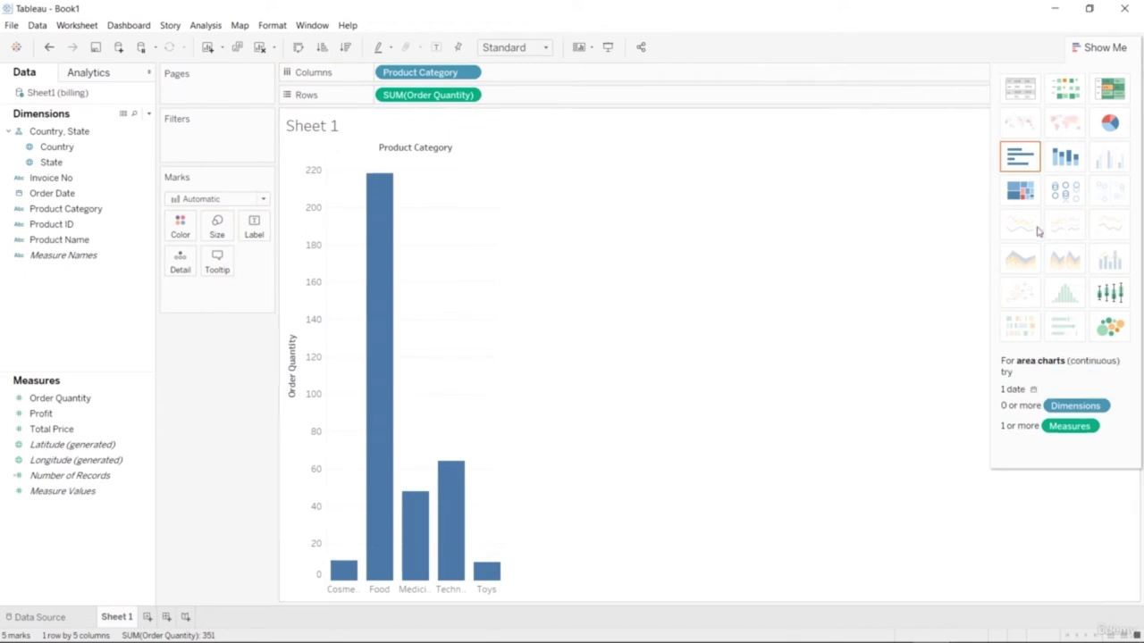
# Try the category chart as stacked bars, treemap, packed bubbles, pie, highlight table and heat map, and settle on packed bubbles.
pyautogui.click(1064, 157)
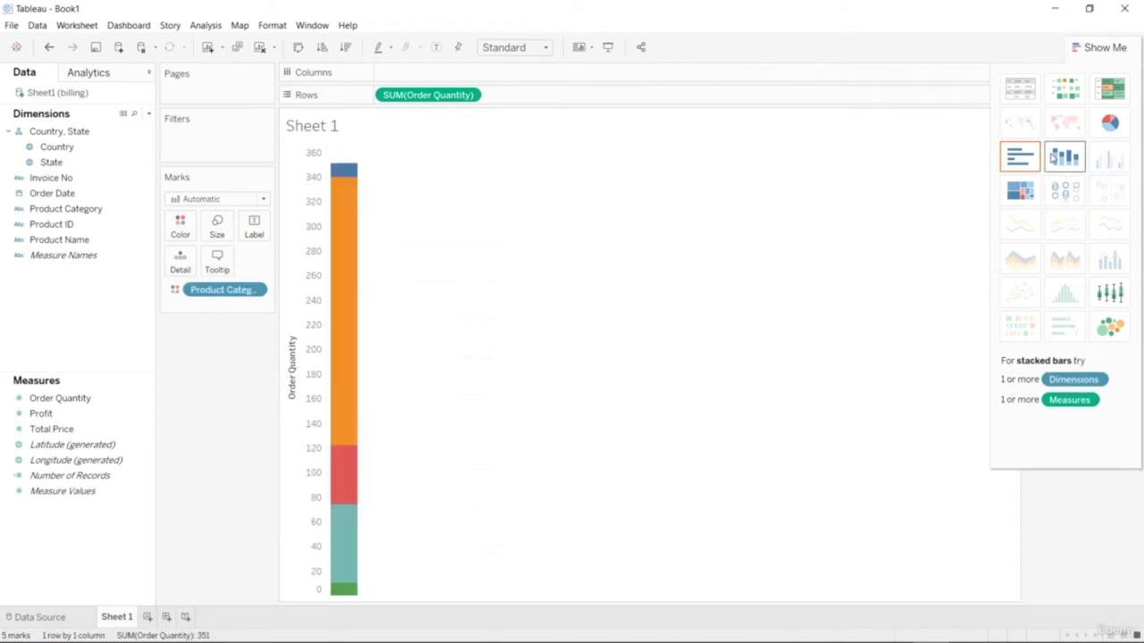
pyautogui.click(1023, 199)
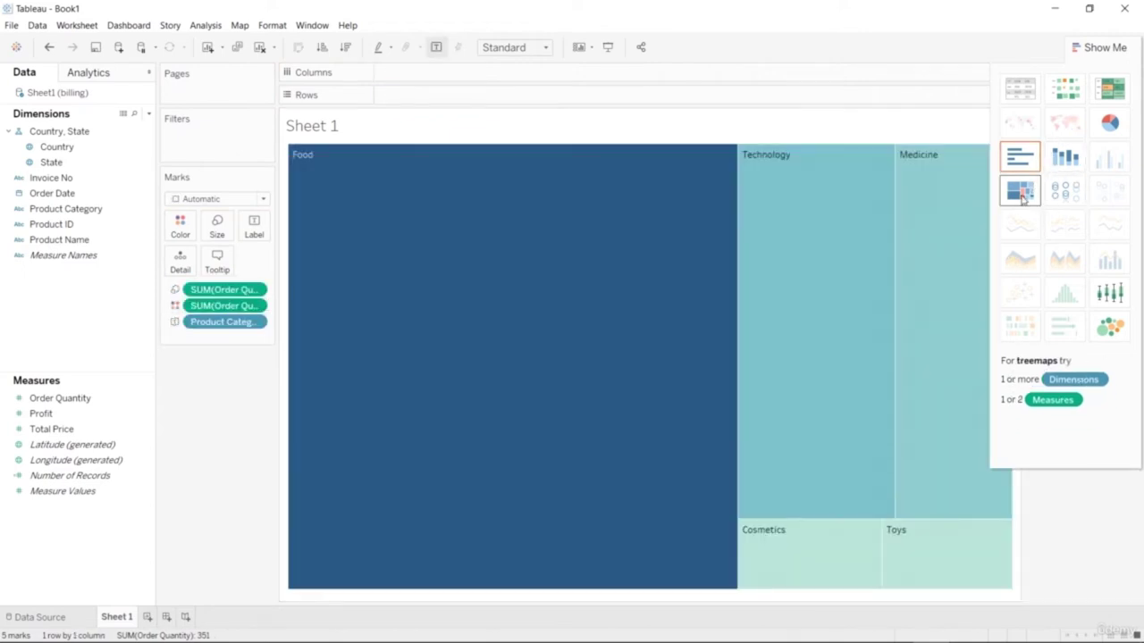
pyautogui.click(1108, 328)
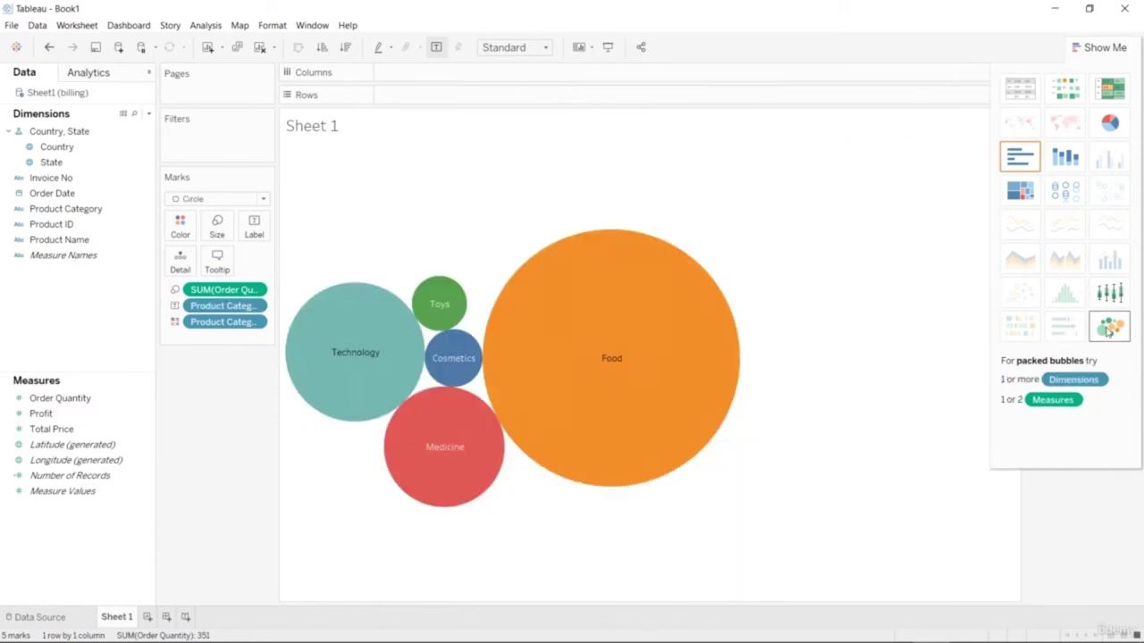
pyautogui.click(1111, 123)
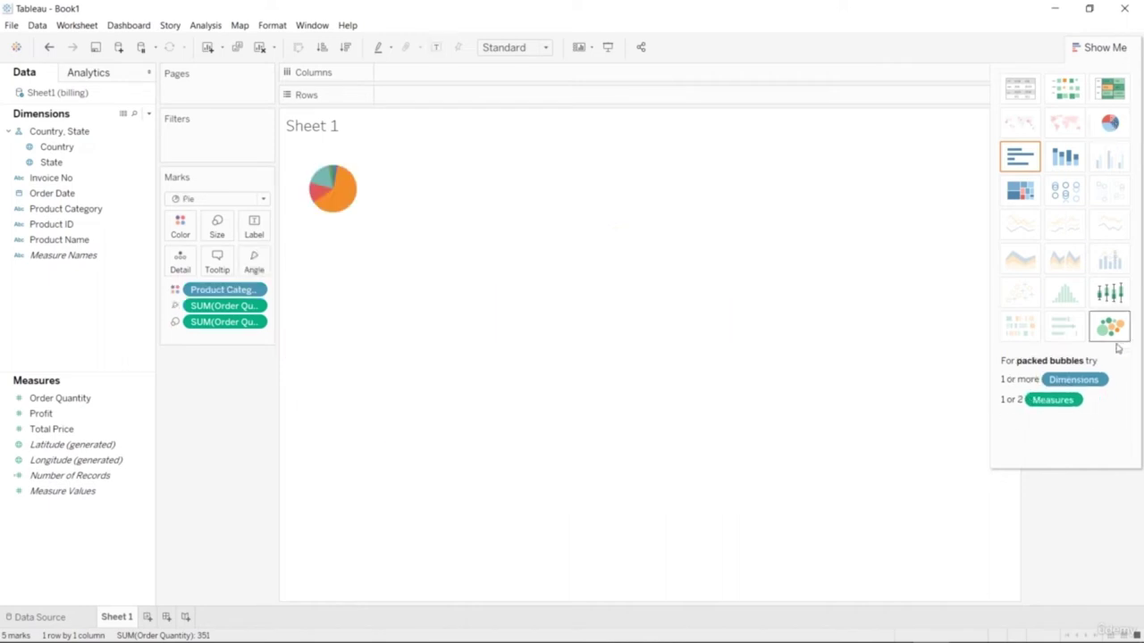
pyautogui.click(1109, 95)
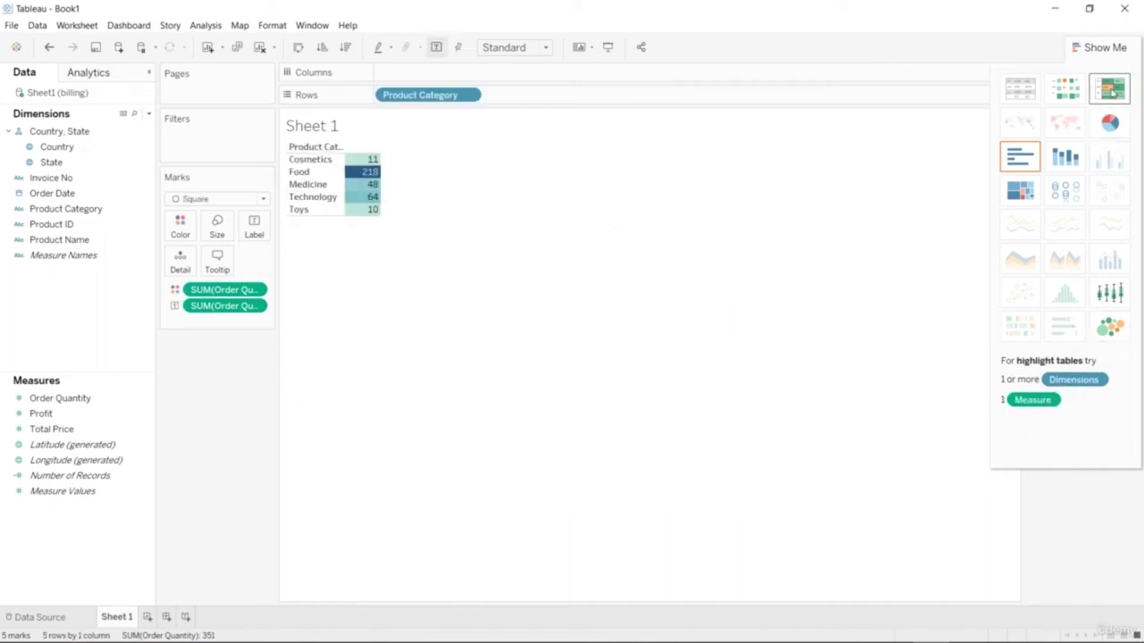
pyautogui.click(1067, 103)
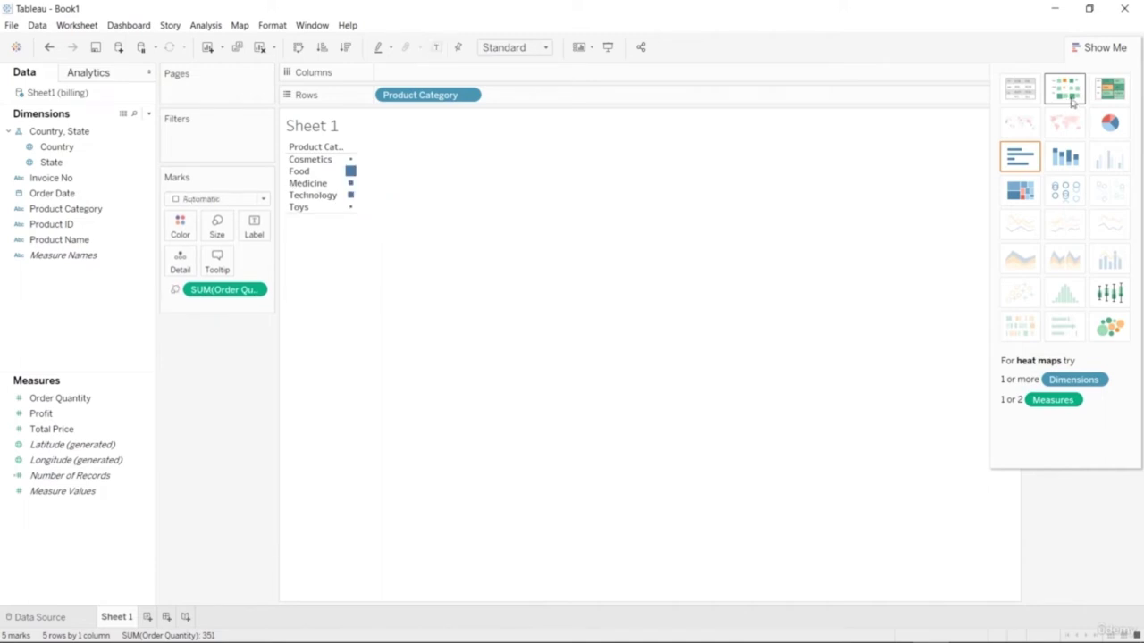
pyautogui.click(1109, 327)
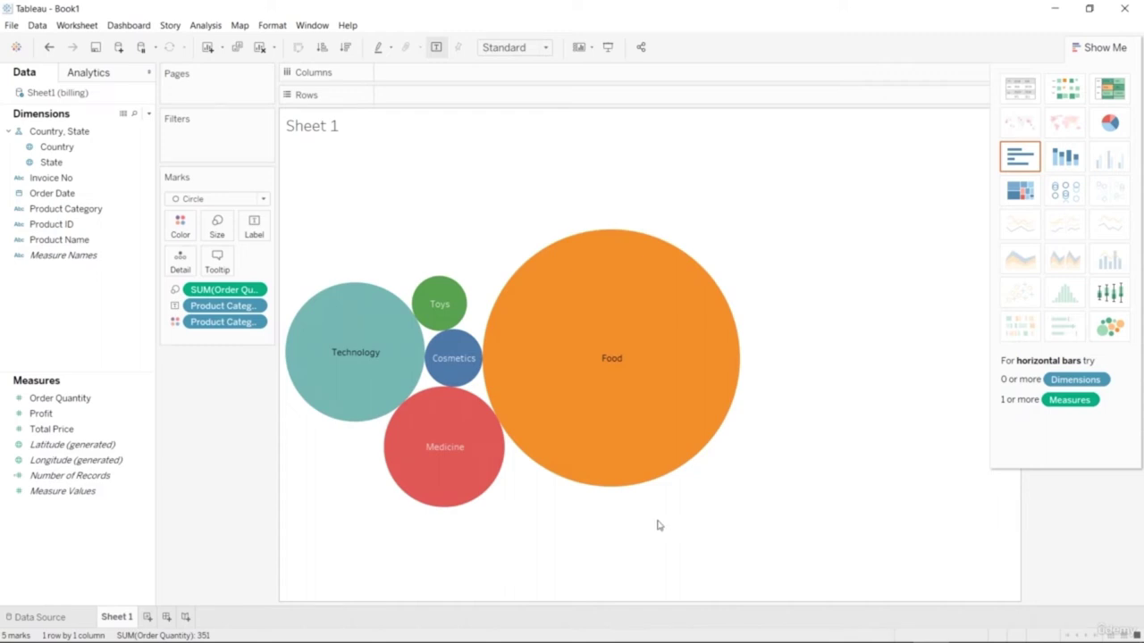
# Save the workbook as "1 intro.twb" in the COURSE CONTENT folder.
pyautogui.click(12, 25)
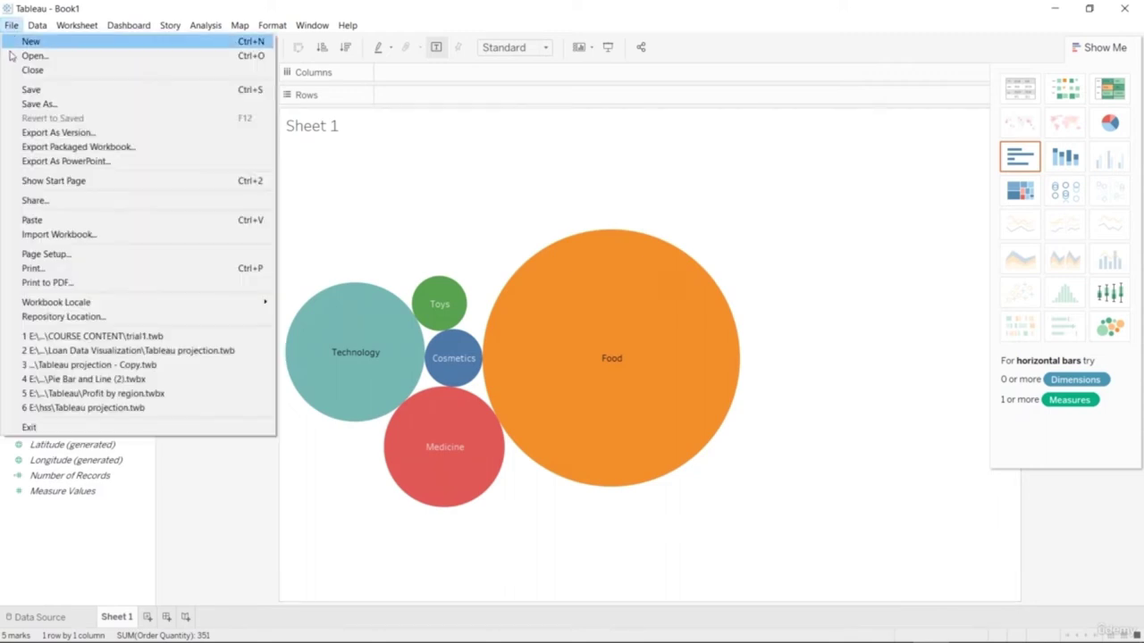
pyautogui.click(35, 103)
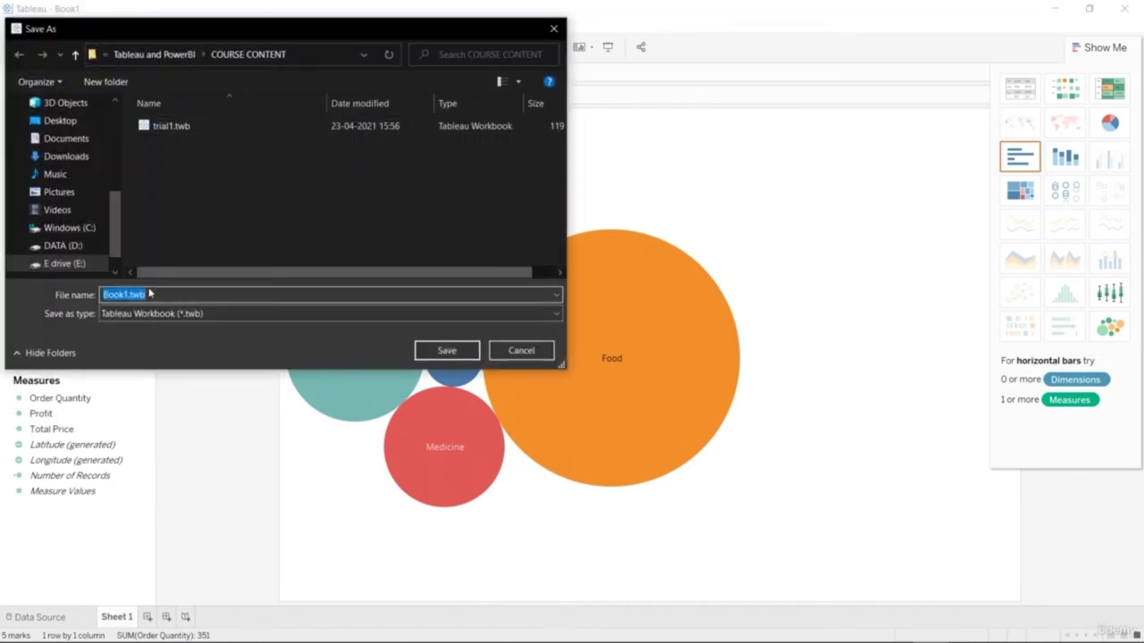
pyautogui.click(128, 294)
pyautogui.press('BackSpace')
pyautogui.press('BackSpace')
pyautogui.press('BackSpace')
pyautogui.press('BackSpace')
pyautogui.press('BackSpace')
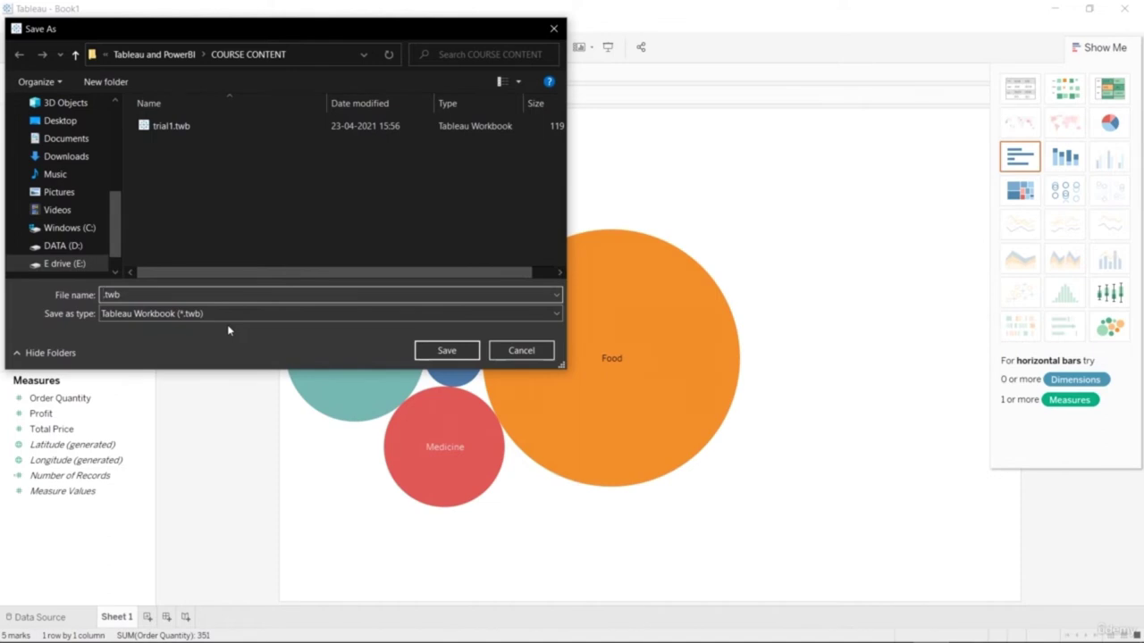
pyautogui.write('lesso')
pyautogui.write('n')
pyautogui.press('BackSpace')
pyautogui.press('BackSpace')
pyautogui.press('BackSpace')
pyautogui.press('BackSpace')
pyautogui.press('BackSpace')
pyautogui.press('BackSpace')
pyautogui.write('1 intro')
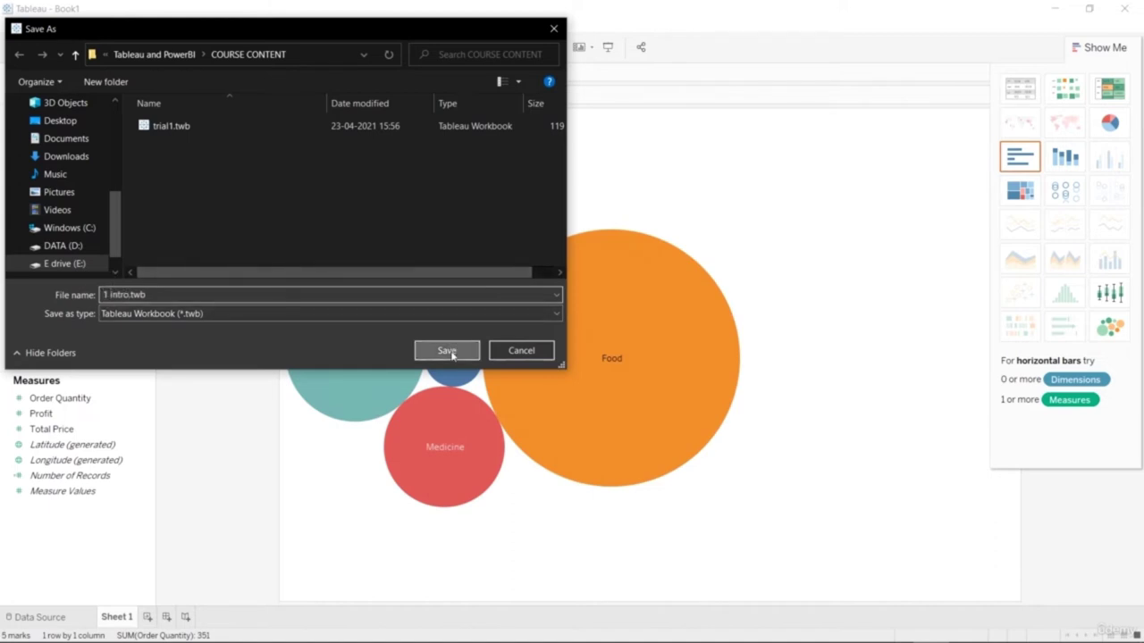
pyautogui.click(446, 350)
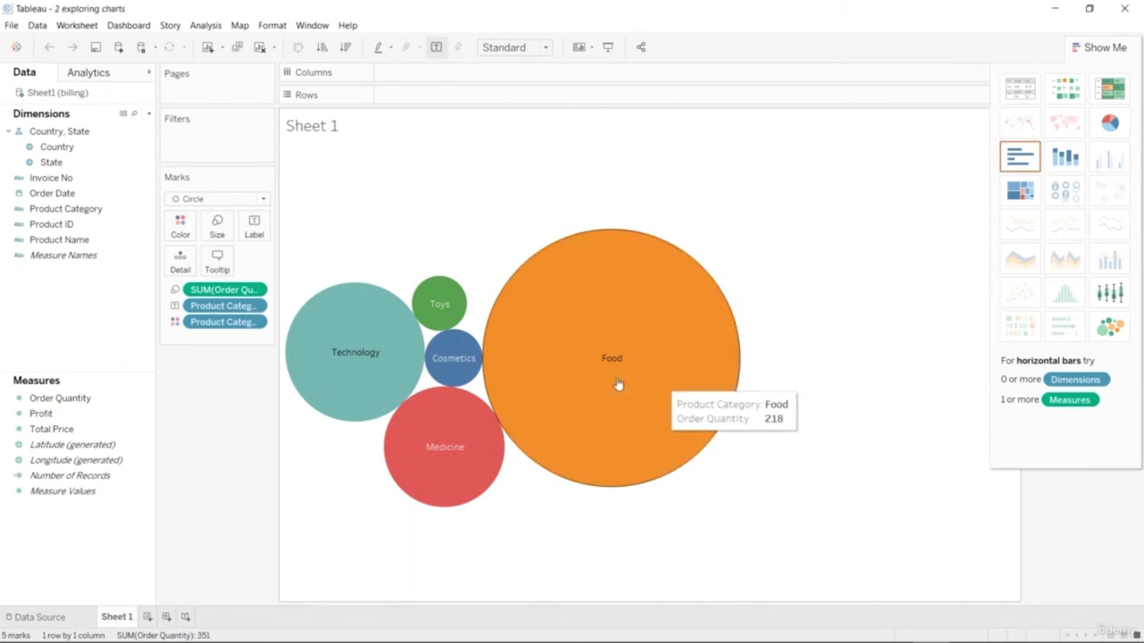
# Clear the bubble chart by removing Order Quantity and both Product Category fields from its marks.
pyautogui.rightClick(204, 292)
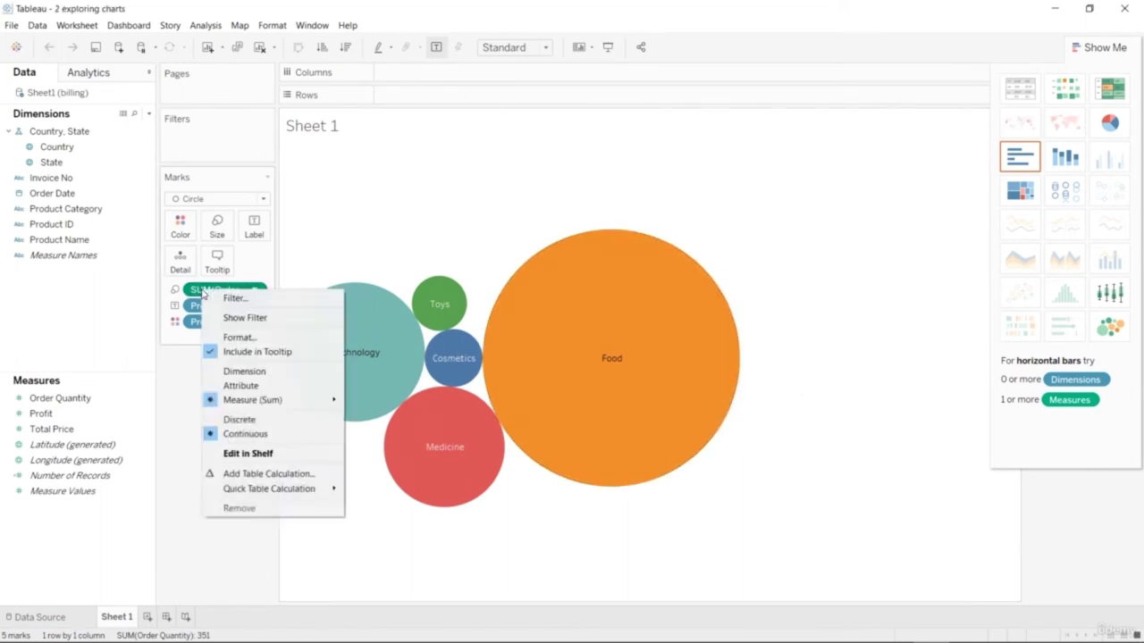
pyautogui.click(204, 292)
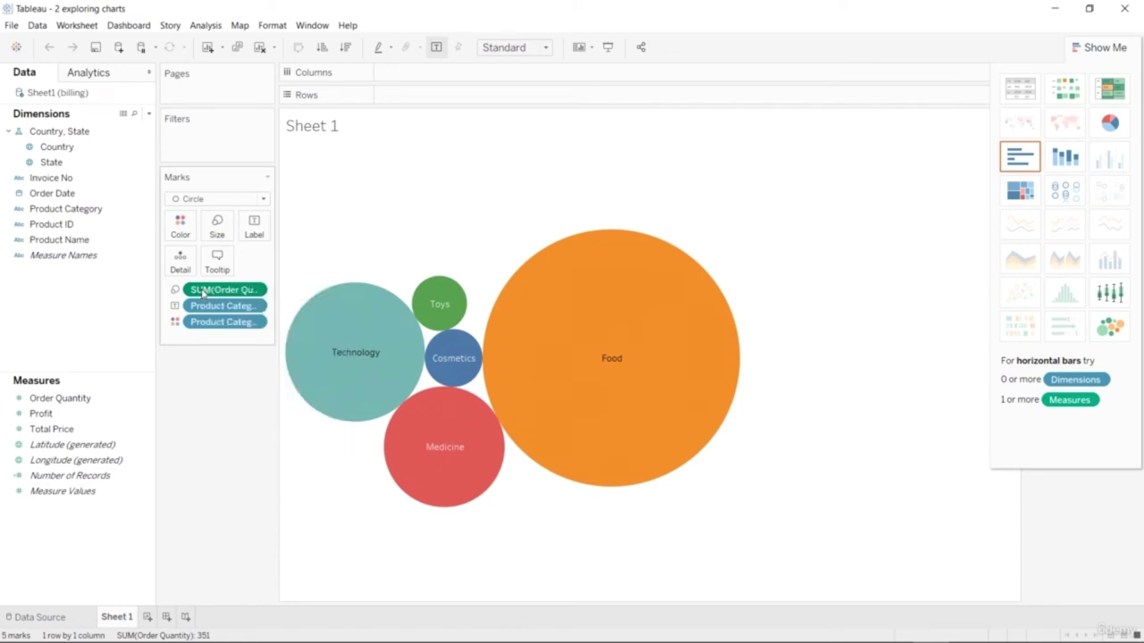
pyautogui.click(253, 291)
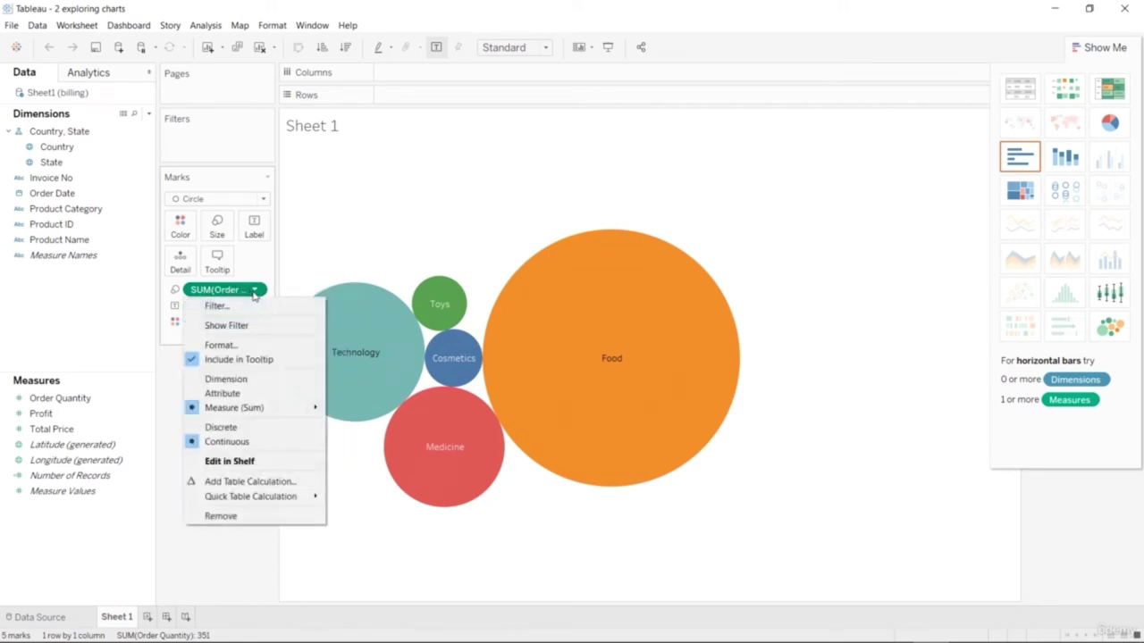
pyautogui.click(251, 517)
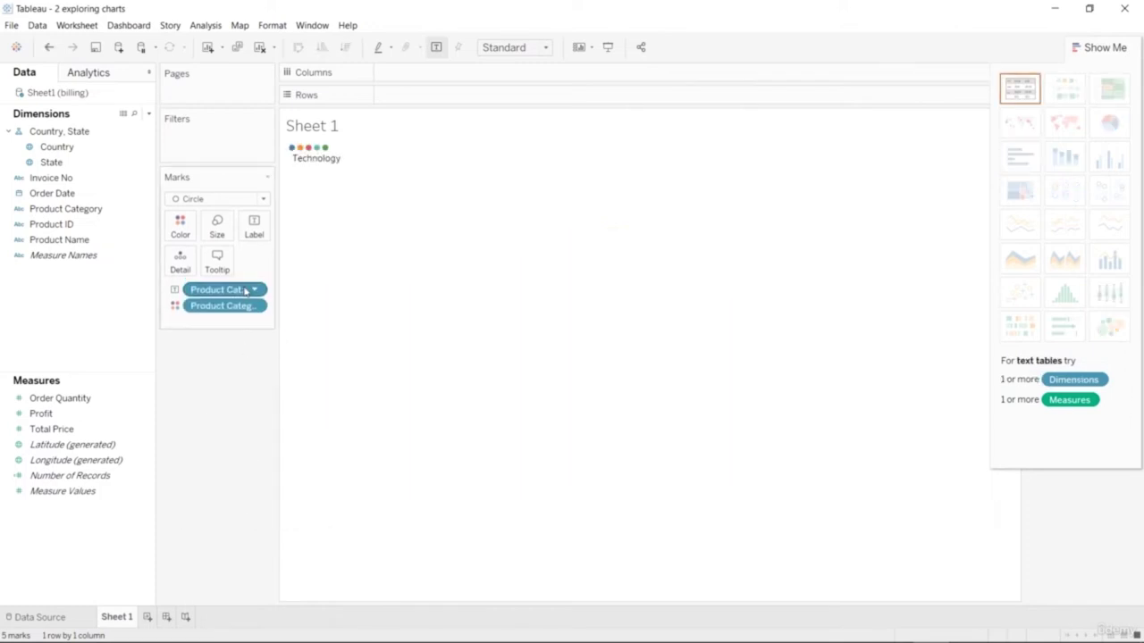
pyautogui.click(253, 291)
pyautogui.click(236, 505)
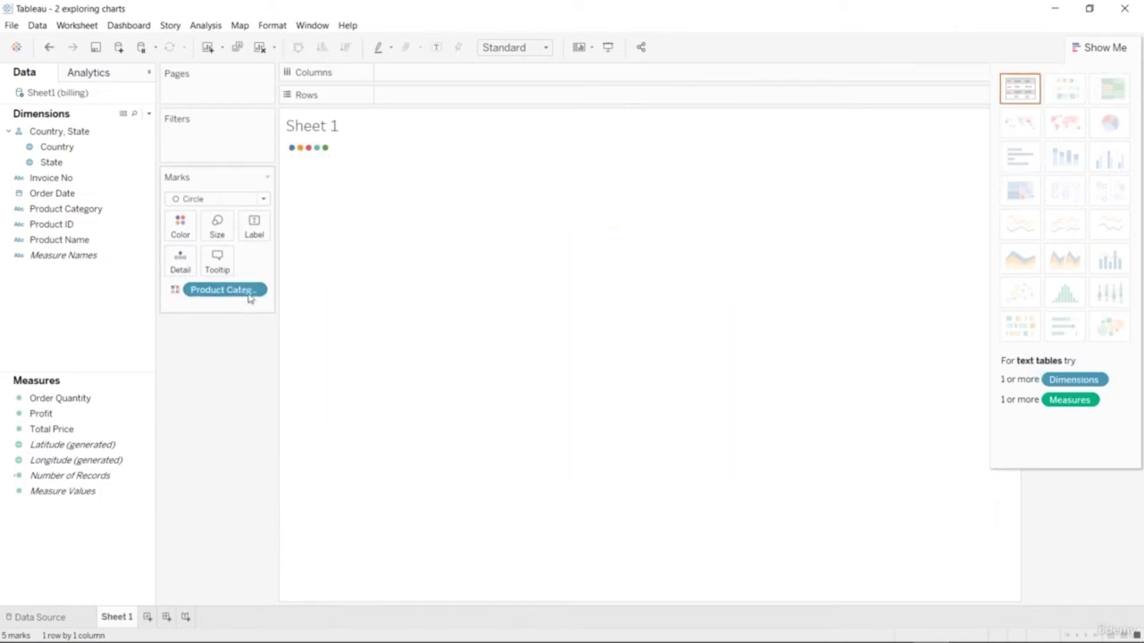
pyautogui.click(253, 291)
pyautogui.click(236, 499)
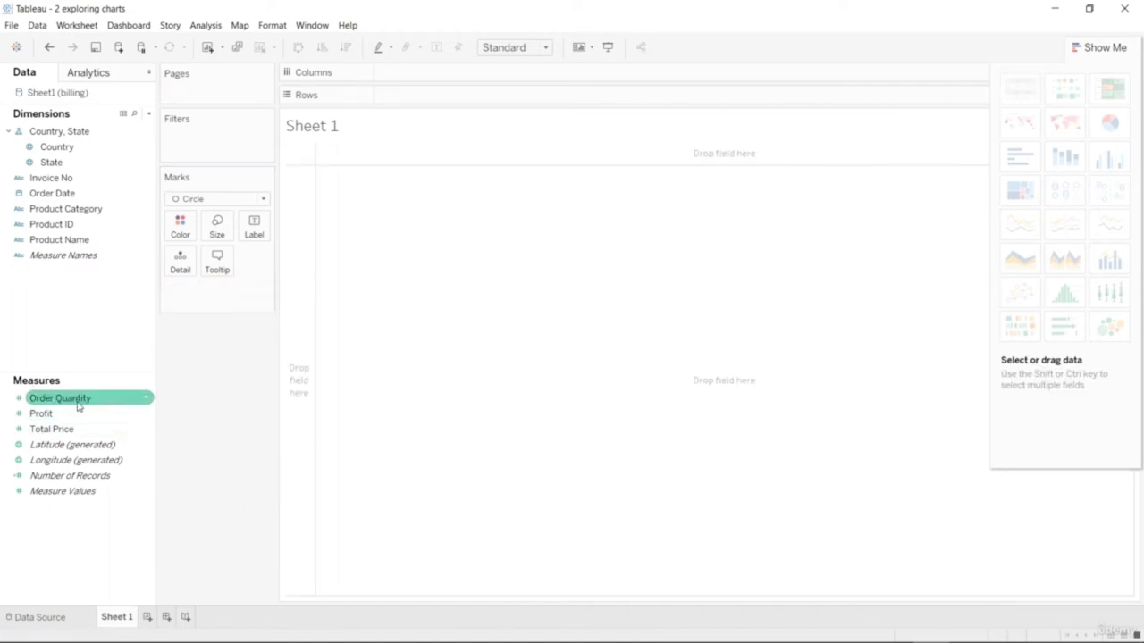
# Build a scatter plot with summed Order Quantity on Rows and summed Profit on Columns.
pyautogui.moveTo(78, 407)
pyautogui.mouseDown()
pyautogui.moveTo(414, 237)
pyautogui.moveTo(532, 104)
pyautogui.mouseUp()
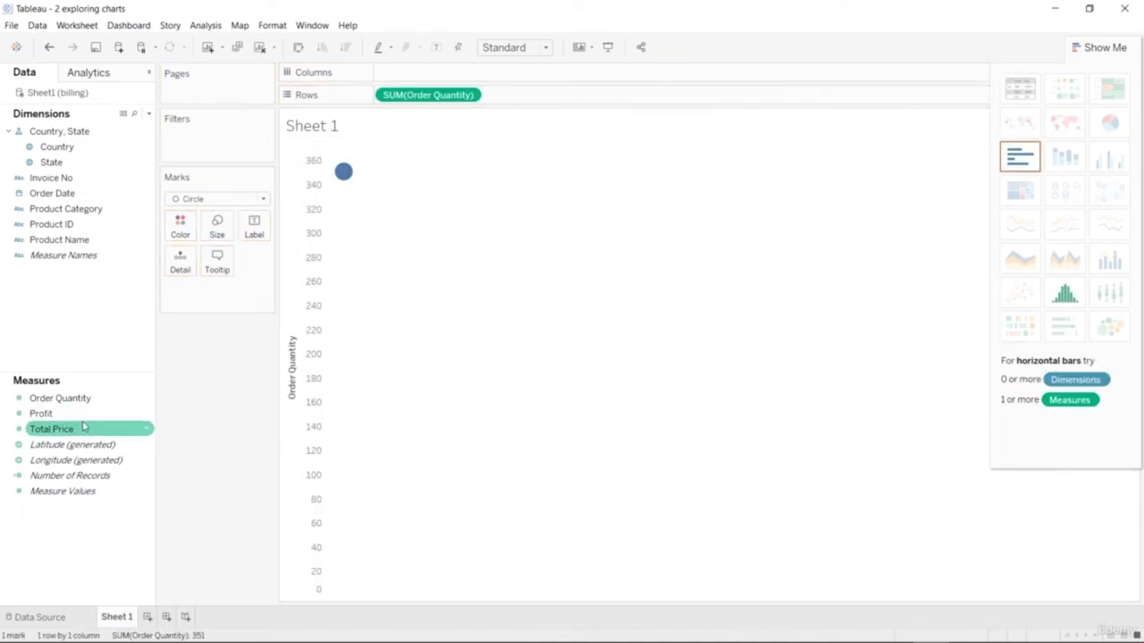
pyautogui.moveTo(53, 414); pyautogui.dragTo(526, 84)
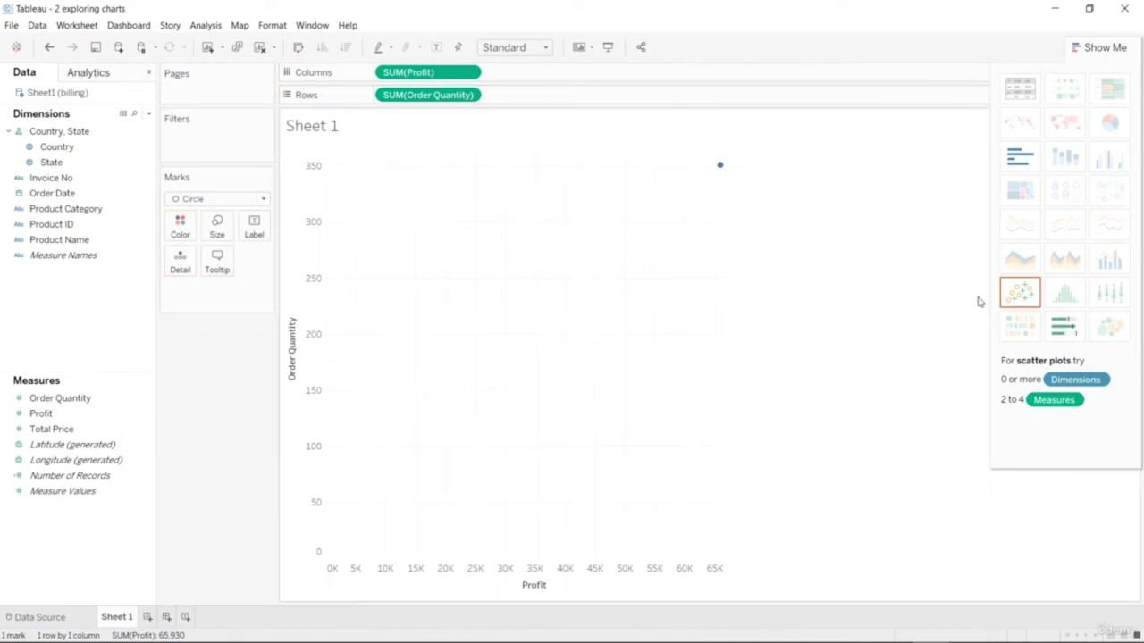
pyautogui.click(1020, 298)
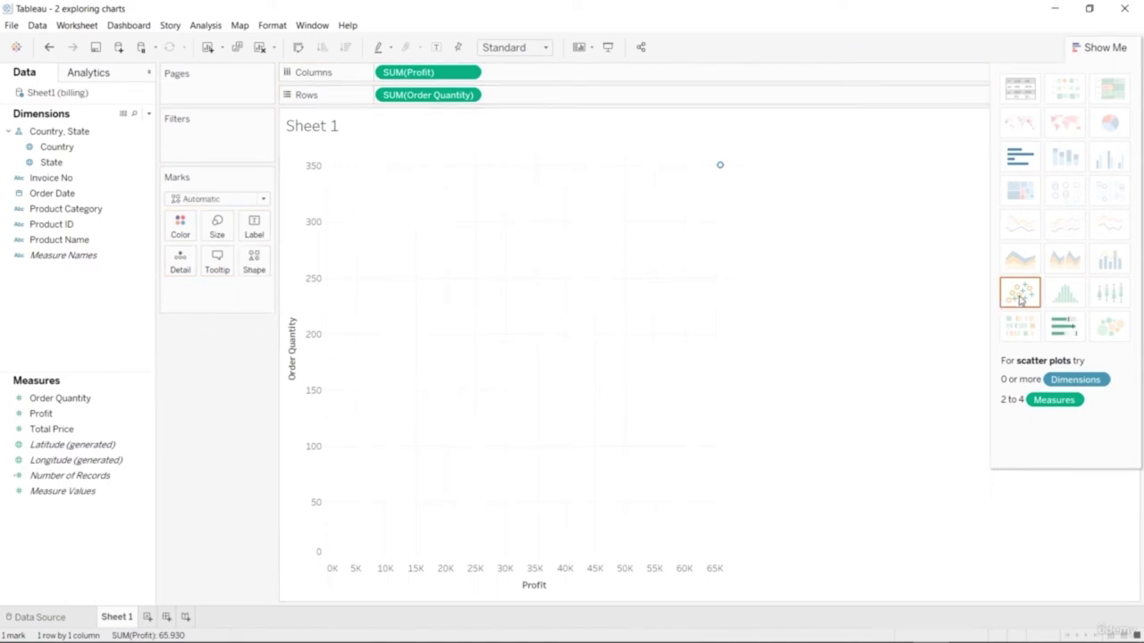
# Try adding summed Total Price next to Profit on Columns, and undo the last two chart changes.
pyautogui.click(82, 431)
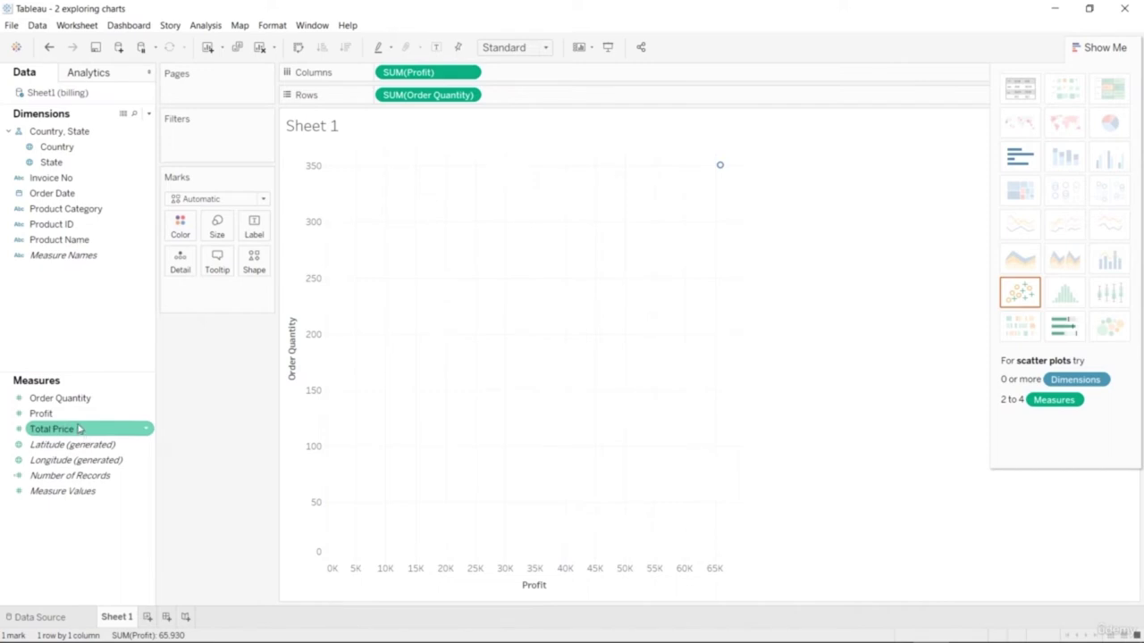
pyautogui.moveTo(79, 429); pyautogui.dragTo(549, 73)
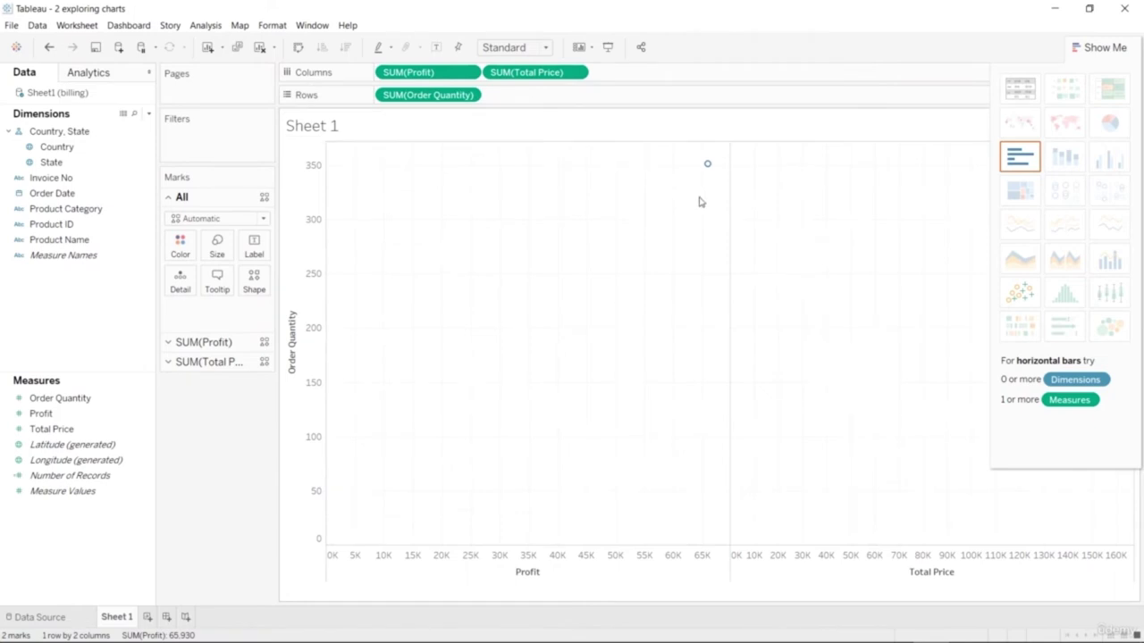
pyautogui.hotkey('ctrl', 'z')
pyautogui.hotkey('ctrl', 'z')
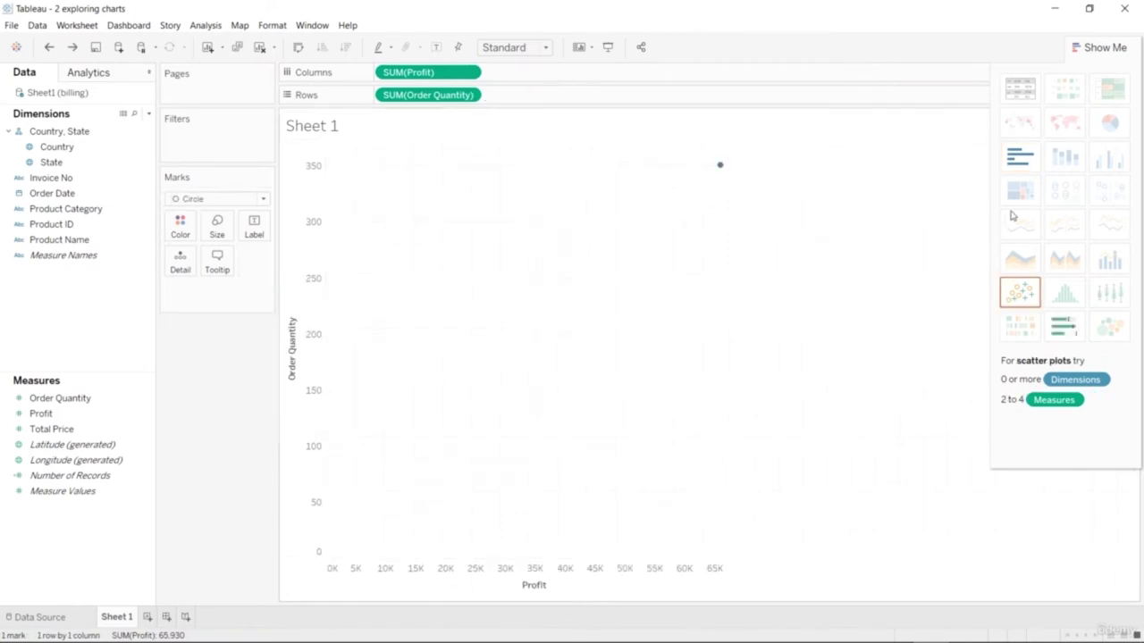
# Switch the Profit and Order Quantity chart to horizontal bars and back to a scatter plot.
pyautogui.click(1020, 159)
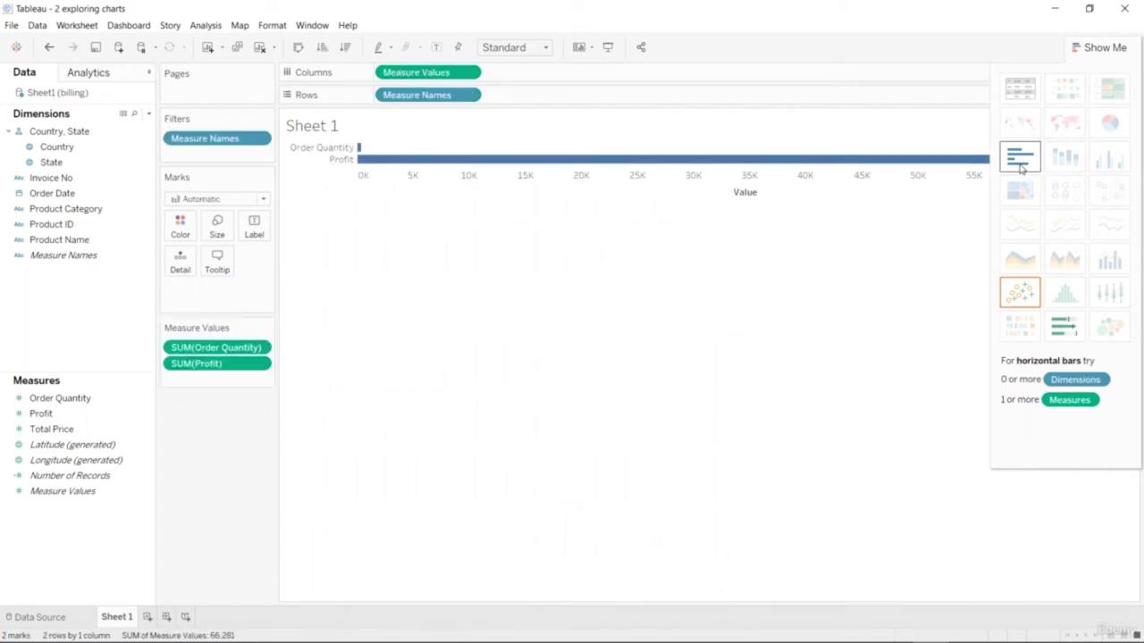
pyautogui.click(1020, 292)
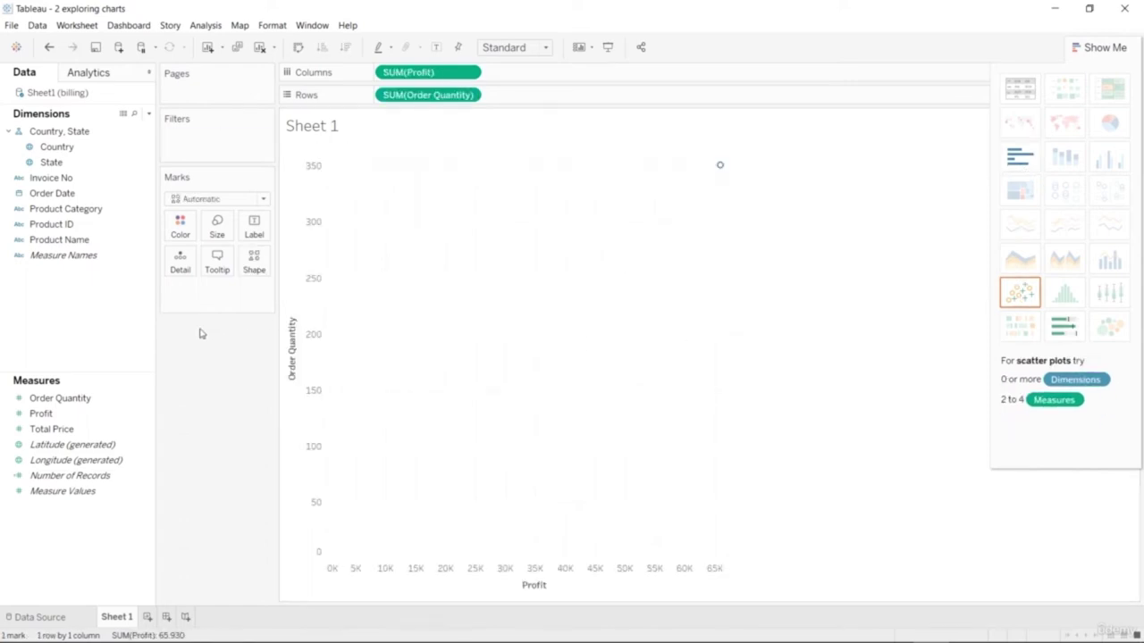
# Try adding Order Date and Invoice No to Rows in the scatter plot, undoing each addition.
pyautogui.moveTo(90, 194); pyautogui.dragTo(582, 96)
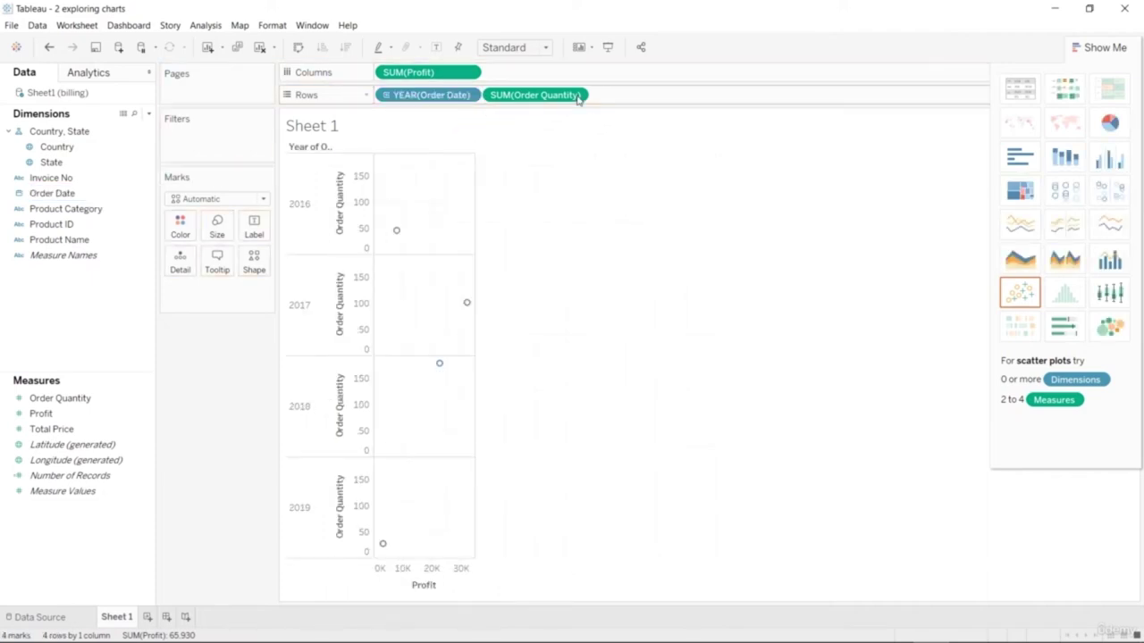
pyautogui.hotkey('ctrl', 'z')
pyautogui.moveTo(51, 178); pyautogui.dragTo(580, 107)
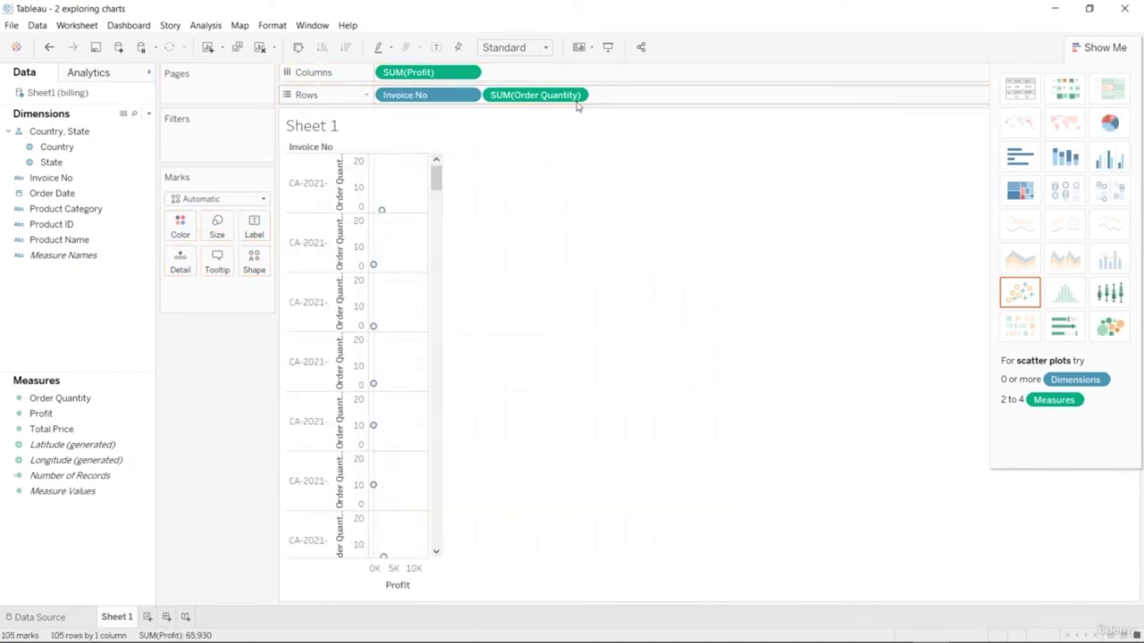
pyautogui.hotkey('ctrl', 'z')
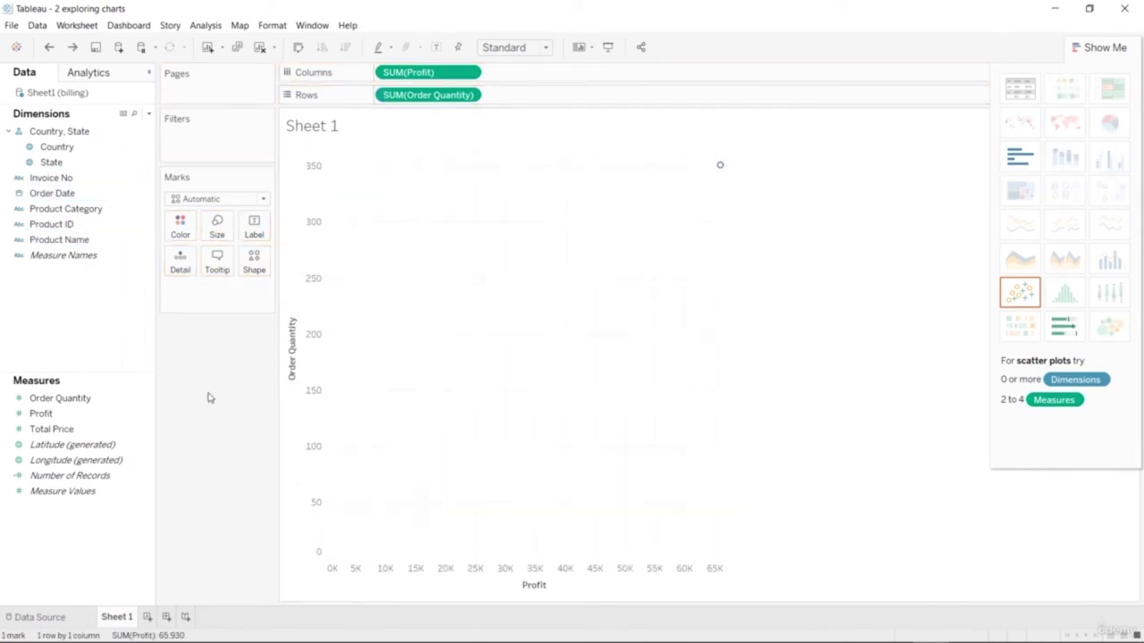
pyautogui.doubleClick(114, 404)
pyautogui.hotkey('ctrl', 'z')
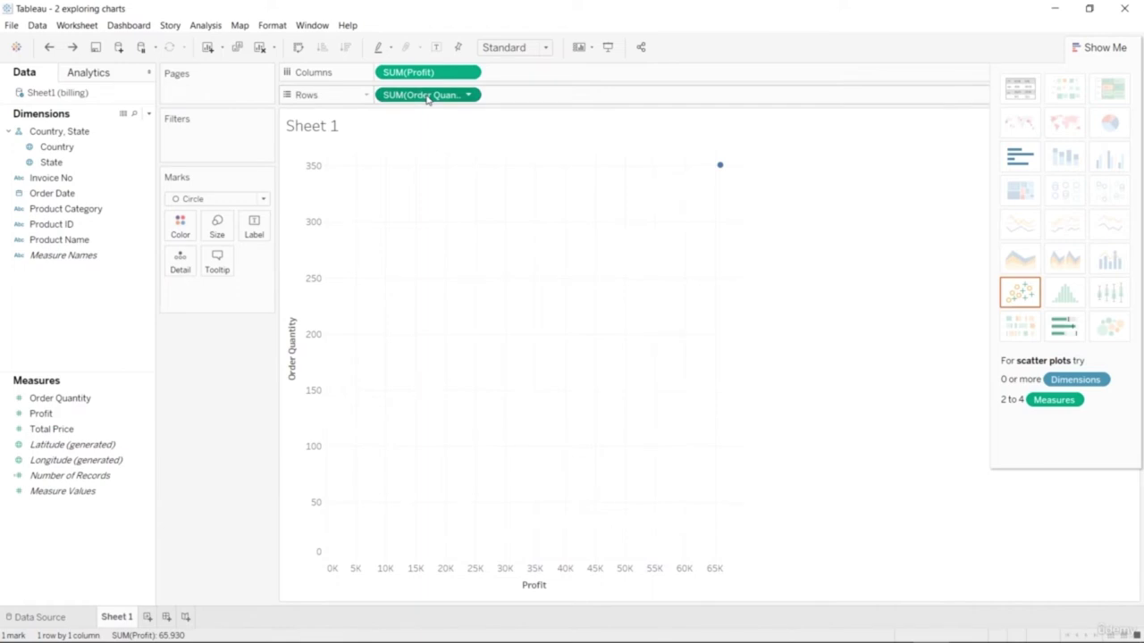
# Change the aggregation of Order Quantity on Rows to Average, followed by Minimum.
pyautogui.click(466, 95)
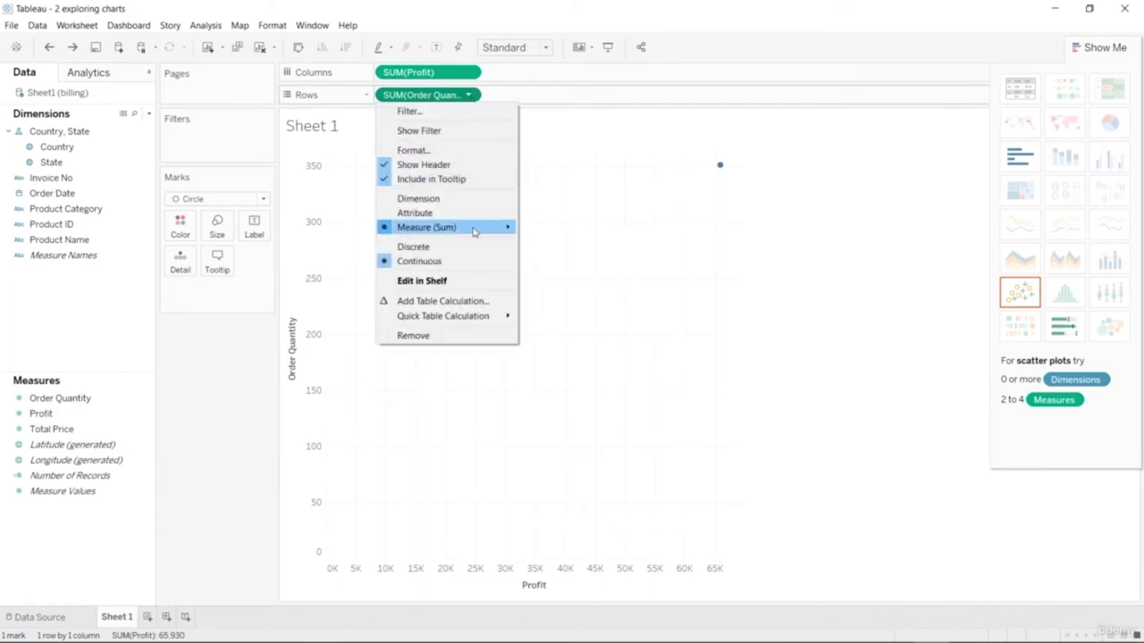
pyautogui.moveTo(475, 229)
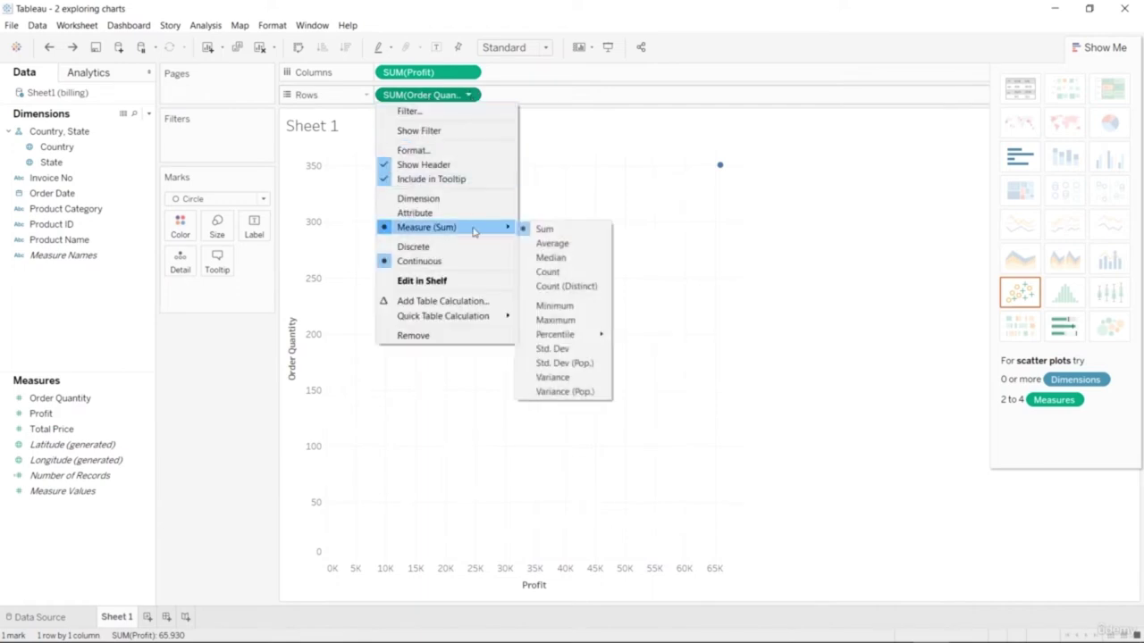
pyautogui.click(552, 243)
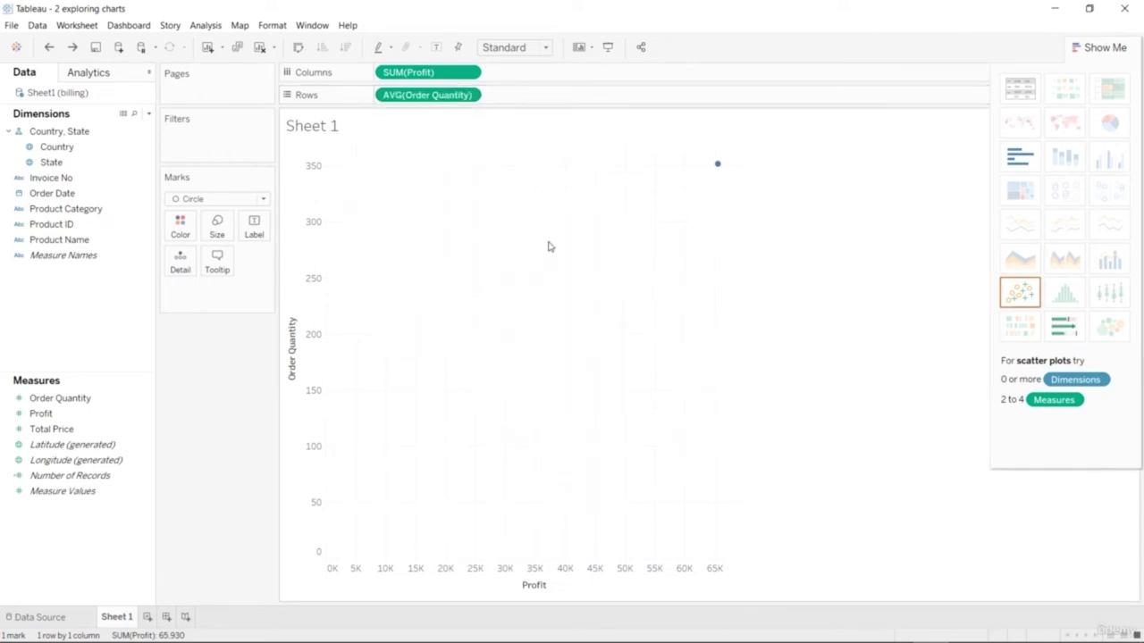
pyautogui.click(468, 96)
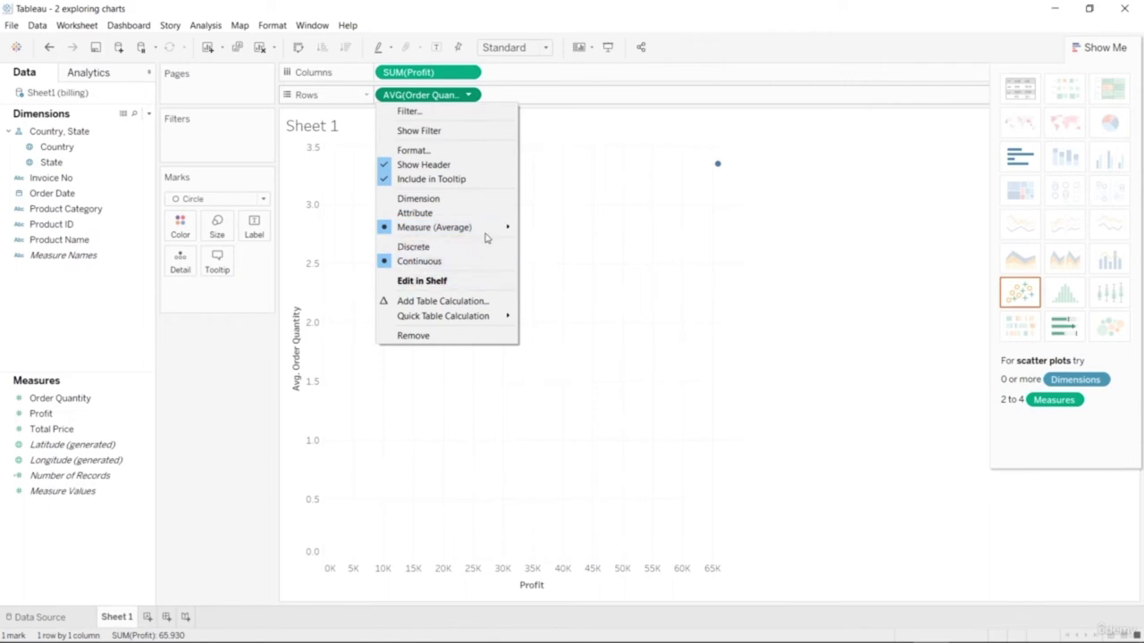
pyautogui.moveTo(506, 231)
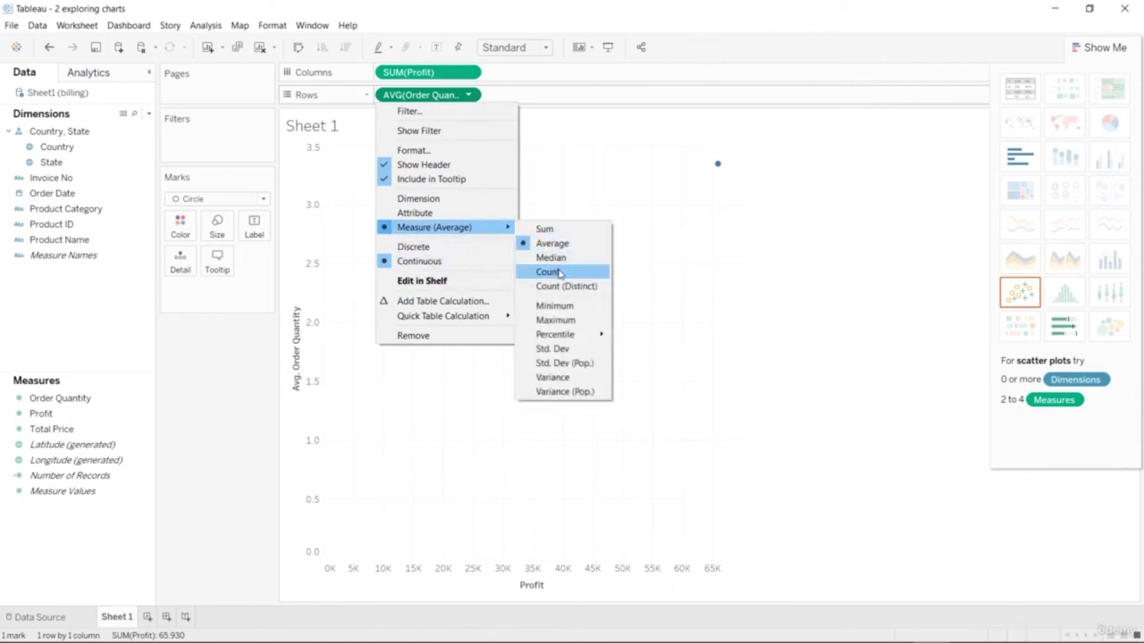
pyautogui.click(563, 307)
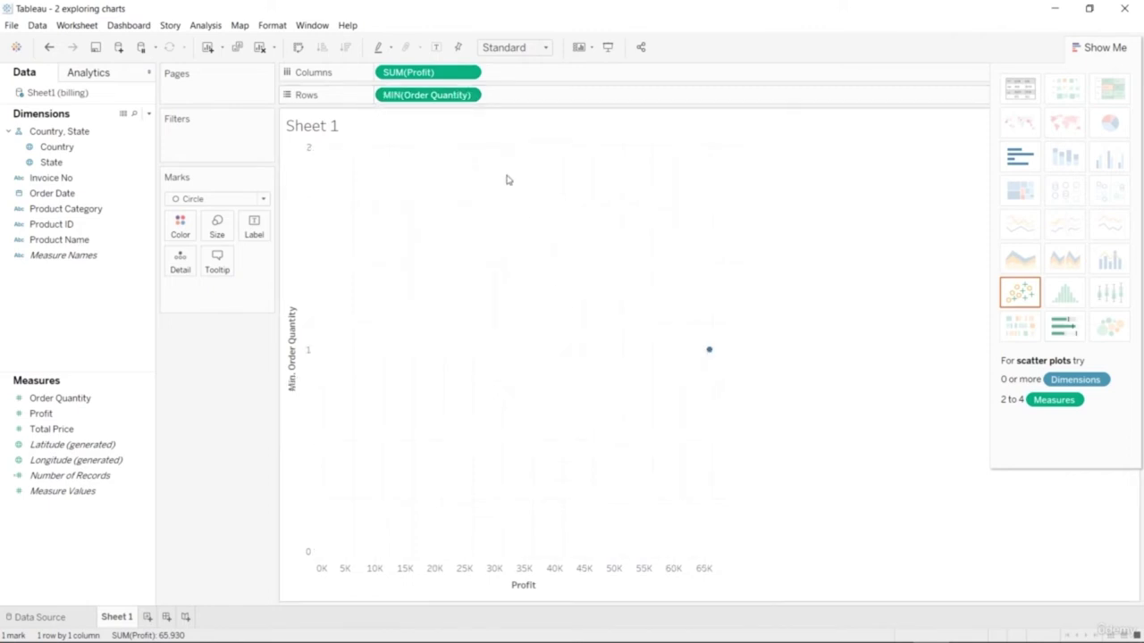
# Change the aggregation of Order Quantity on Rows to Maximum, followed by Count (Distinct).
pyautogui.click(467, 97)
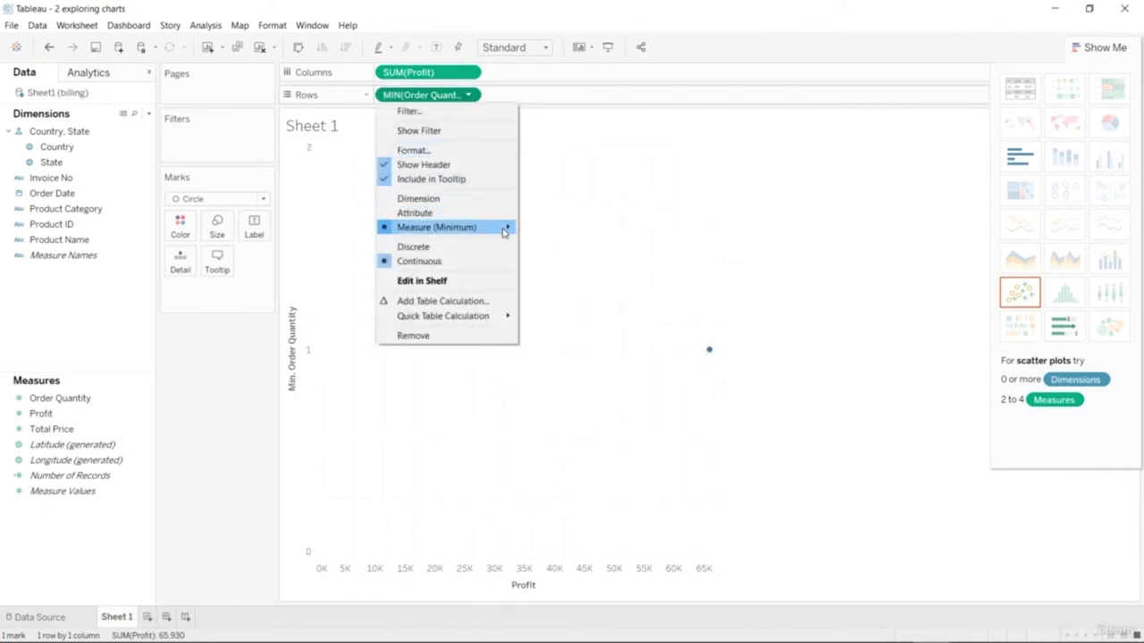
pyautogui.moveTo(502, 227)
pyautogui.click(558, 320)
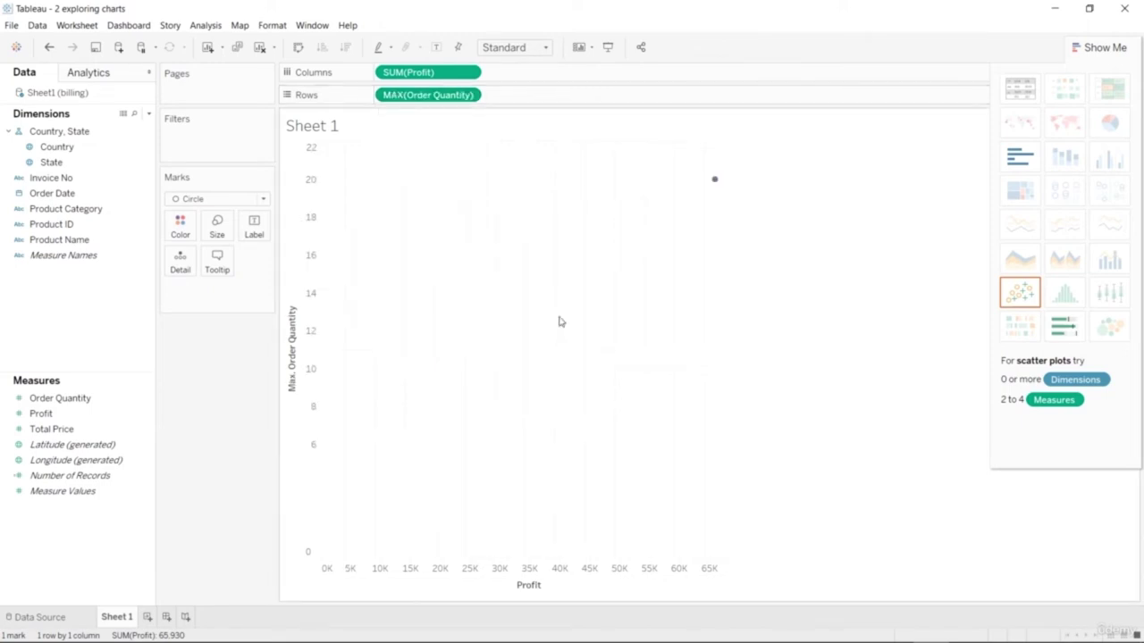
pyautogui.click(467, 97)
pyautogui.moveTo(500, 229)
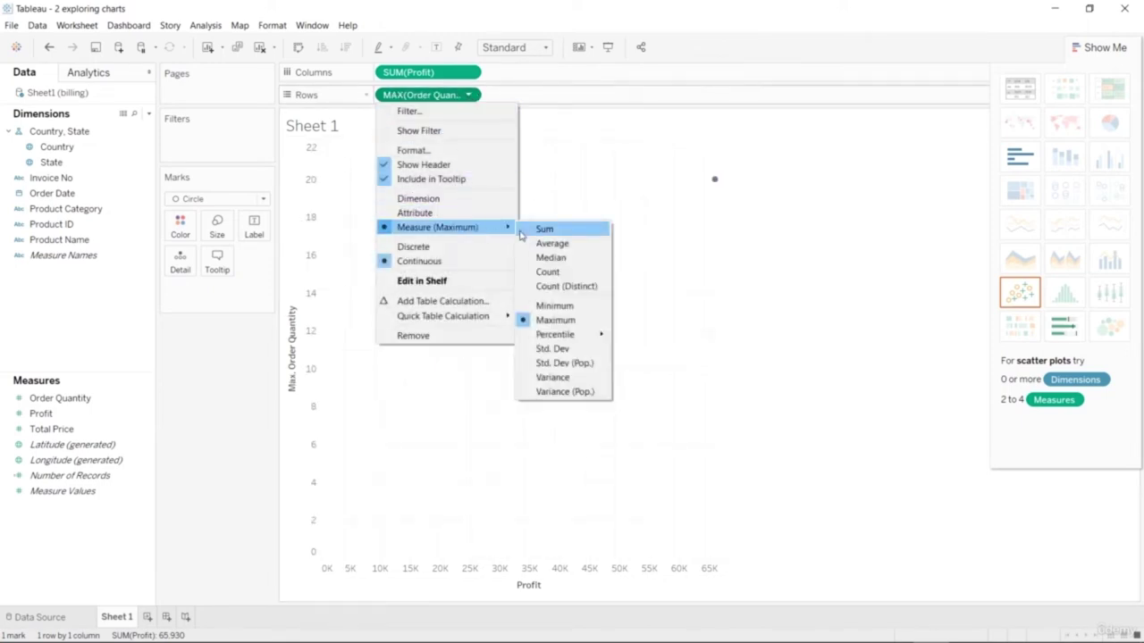
pyautogui.click(556, 287)
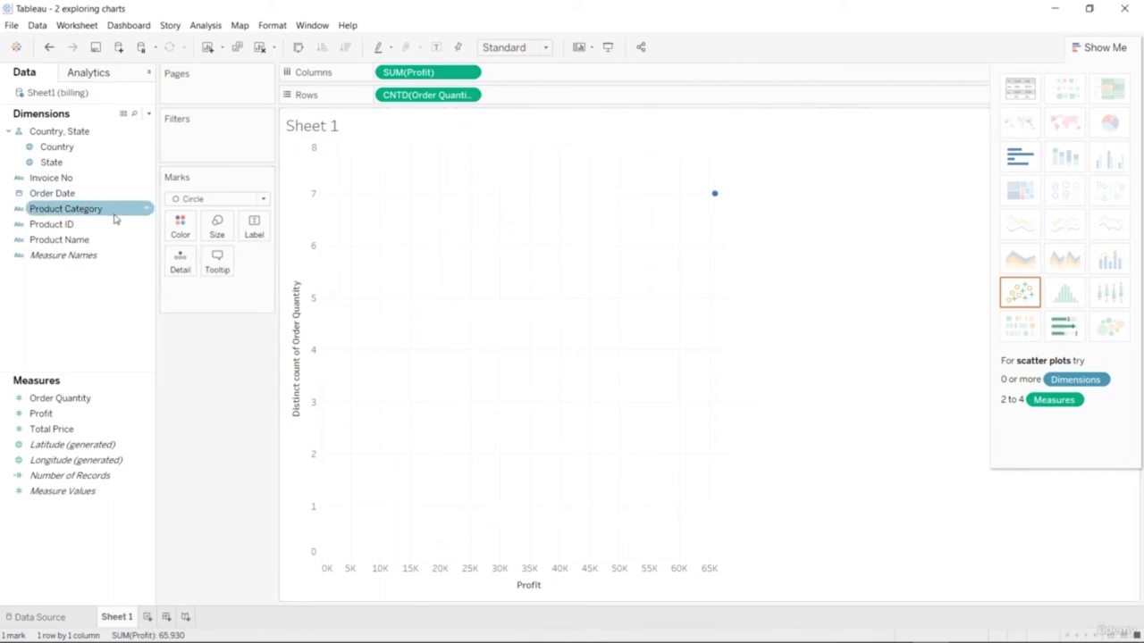
# Clear the scatter plot by removing Order Quantity from Rows and Profit from Columns.
pyautogui.click(469, 98)
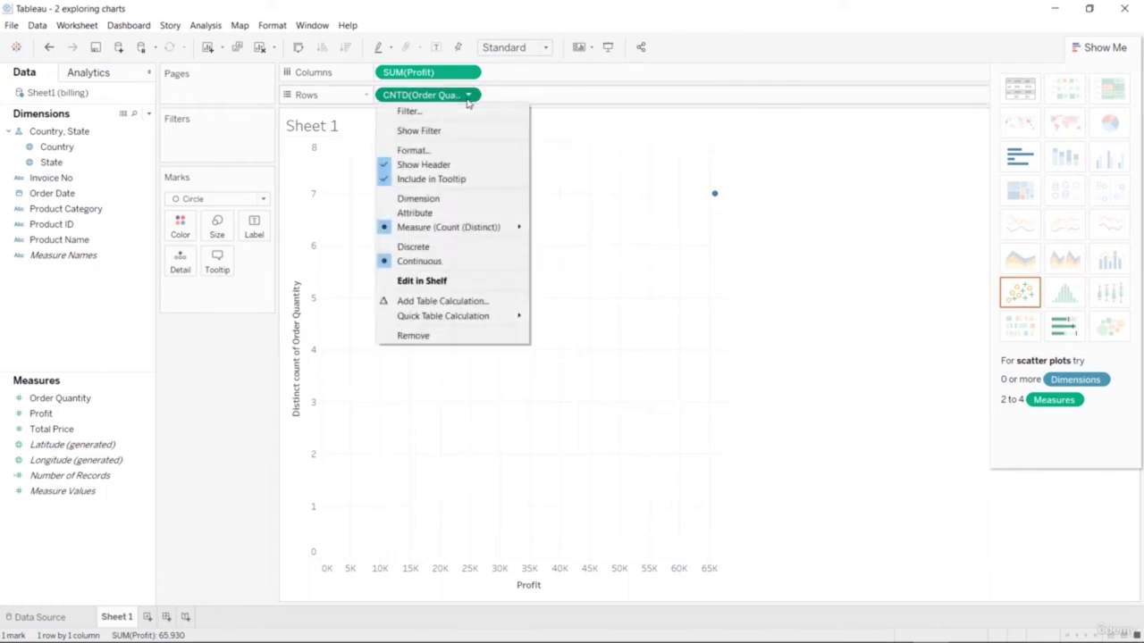
pyautogui.click(447, 338)
pyautogui.click(468, 73)
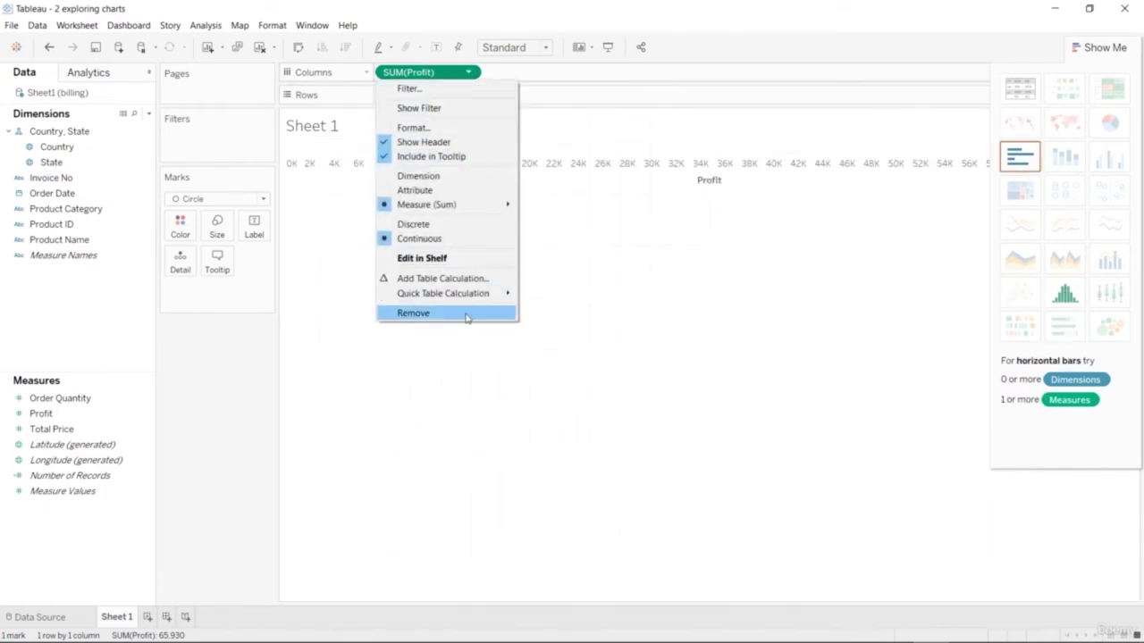
pyautogui.click(465, 315)
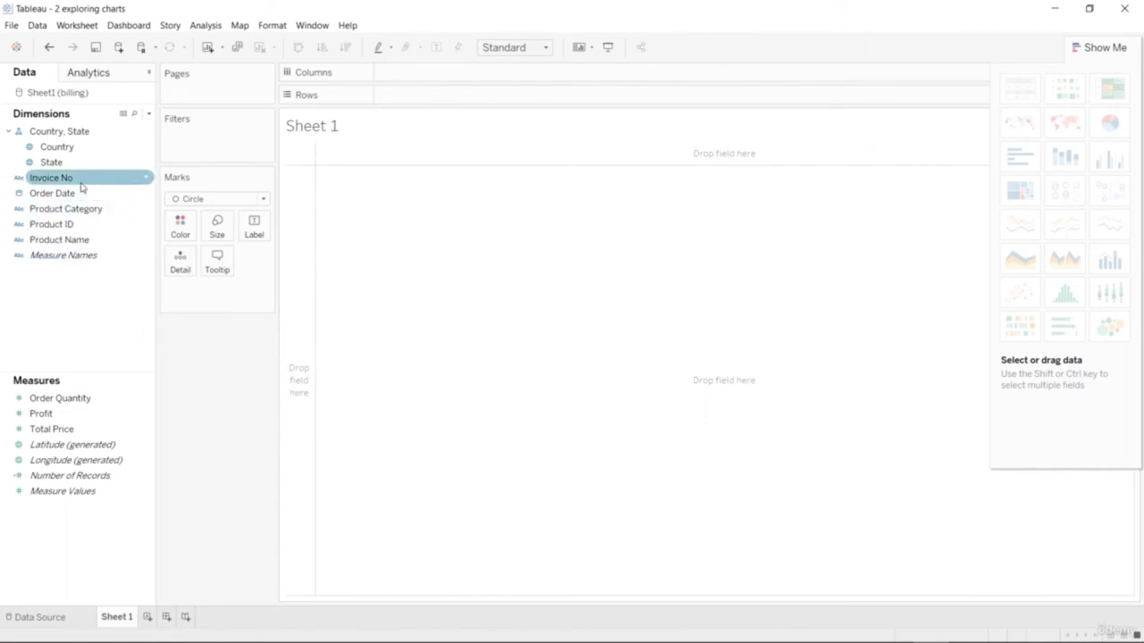
# Chart Order Quantity by product category, with Product Category on Columns and summed Order Quantity on Rows.
pyautogui.moveTo(88, 211); pyautogui.dragTo(469, 75)
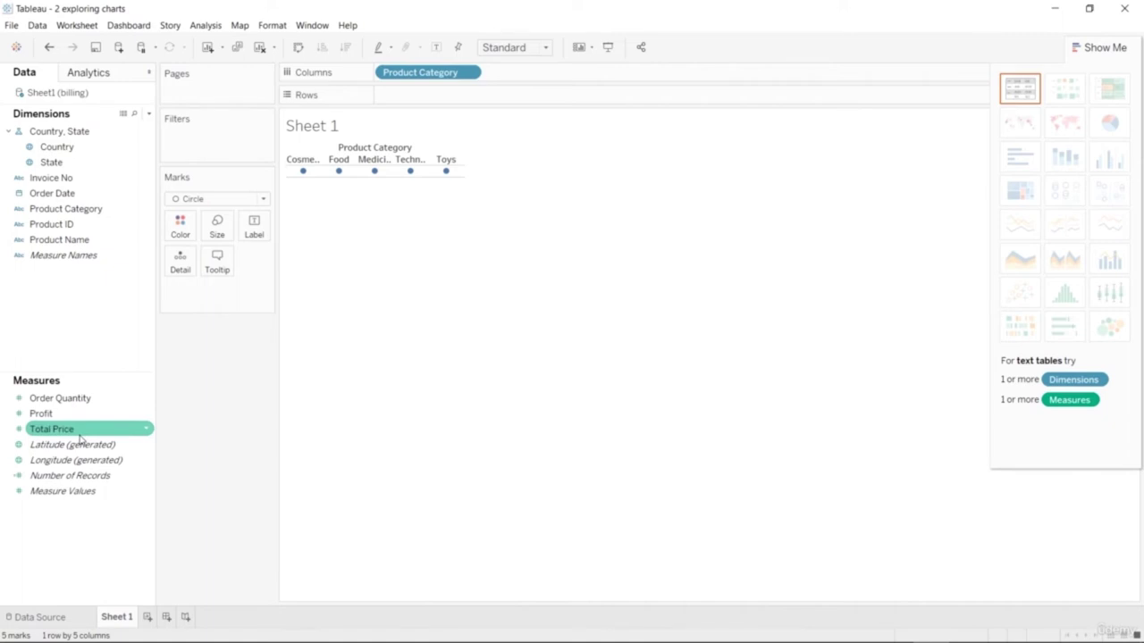
pyautogui.moveTo(82, 399); pyautogui.dragTo(492, 105)
pyautogui.click(83, 399)
pyautogui.moveTo(99, 399); pyautogui.dragTo(452, 97)
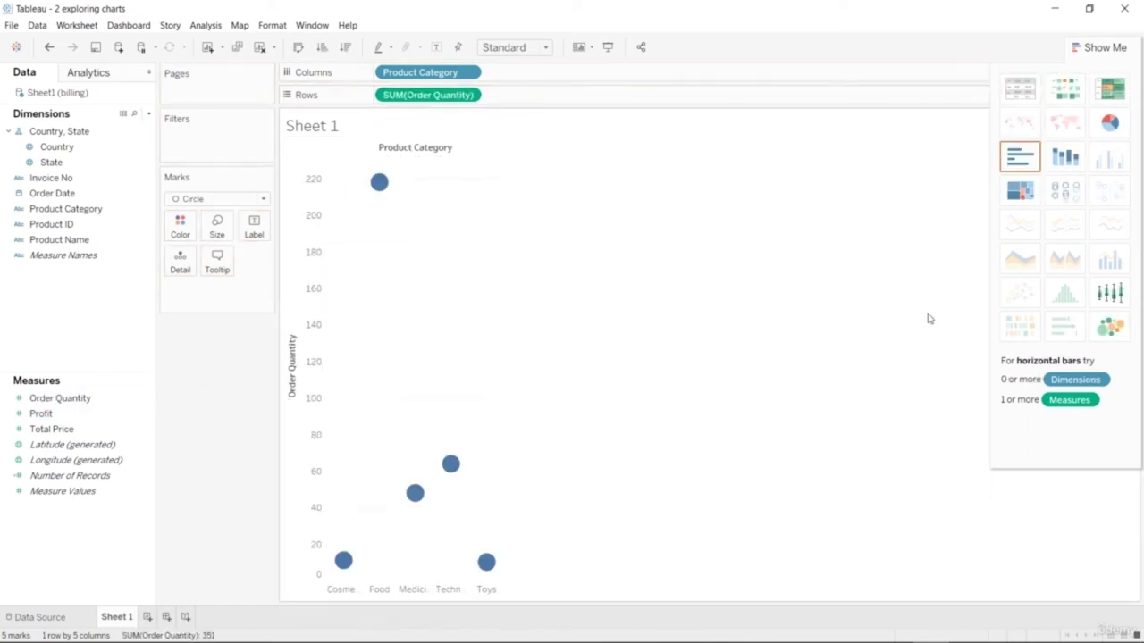
# Show Order Quantity by Product Category as stacked bars, as a treemap and as a pie chart.
pyautogui.click(1064, 160)
pyautogui.click(1020, 190)
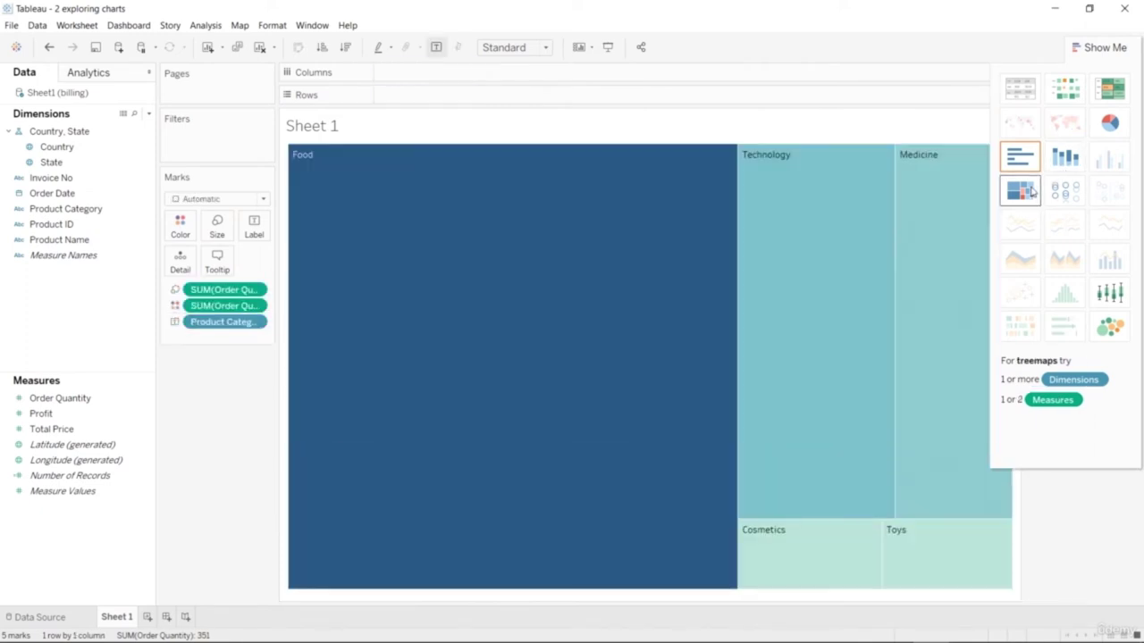
pyautogui.click(1115, 123)
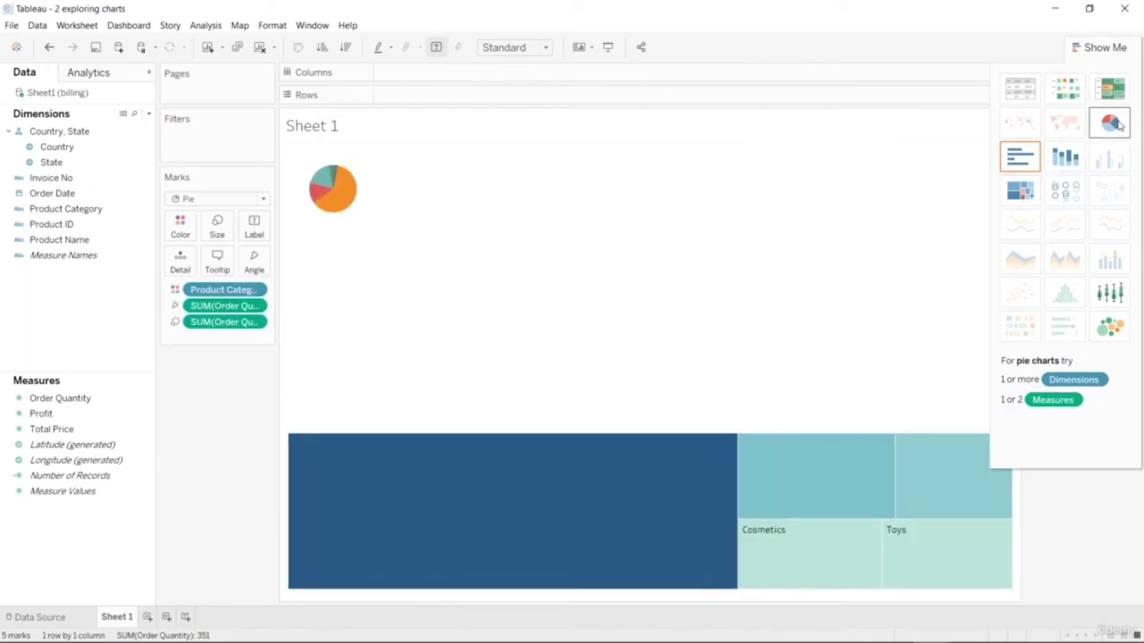
pyautogui.moveTo(348, 205)
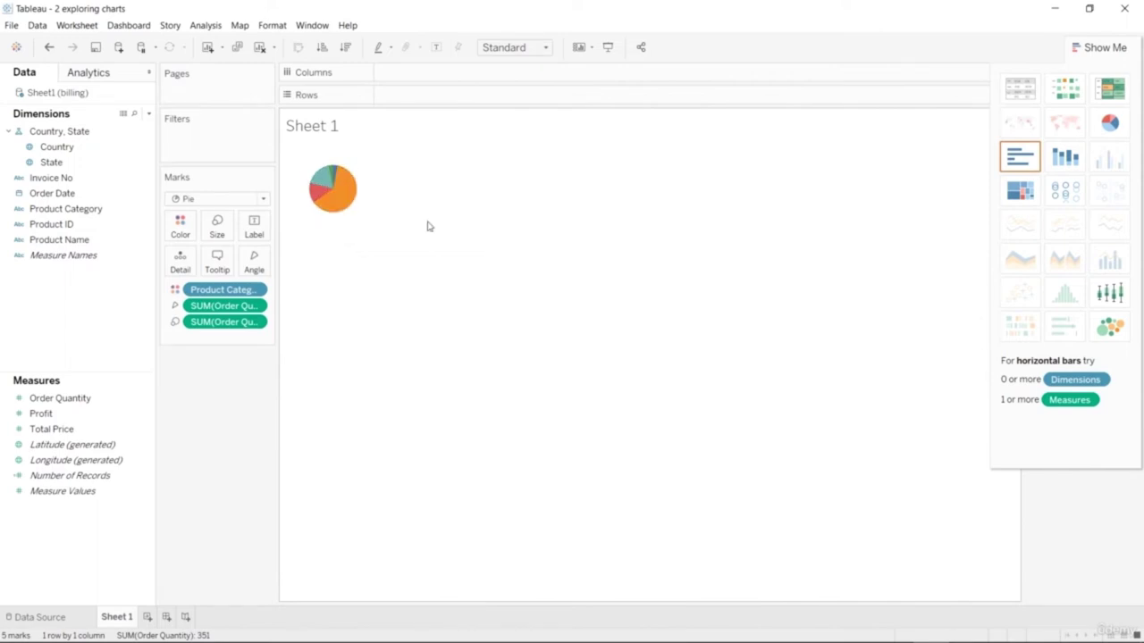
# Show the category quantities as packed bubbles, a highlight table, stacked bars and again as a treemap.
pyautogui.click(1110, 295)
pyautogui.click(1111, 96)
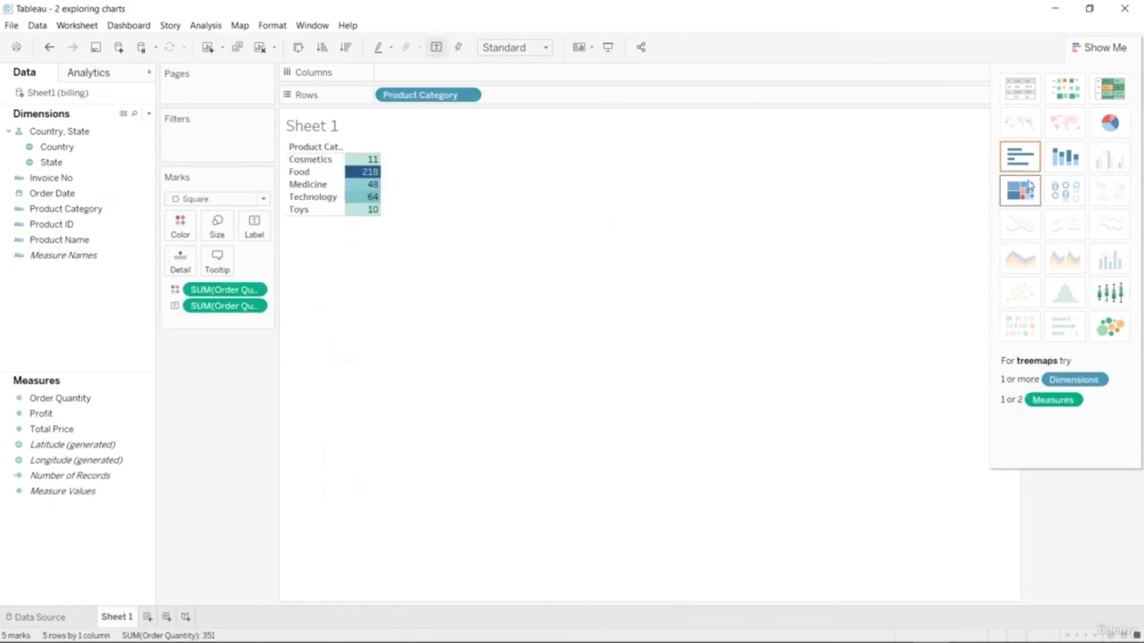
pyautogui.click(1054, 165)
pyautogui.click(1024, 193)
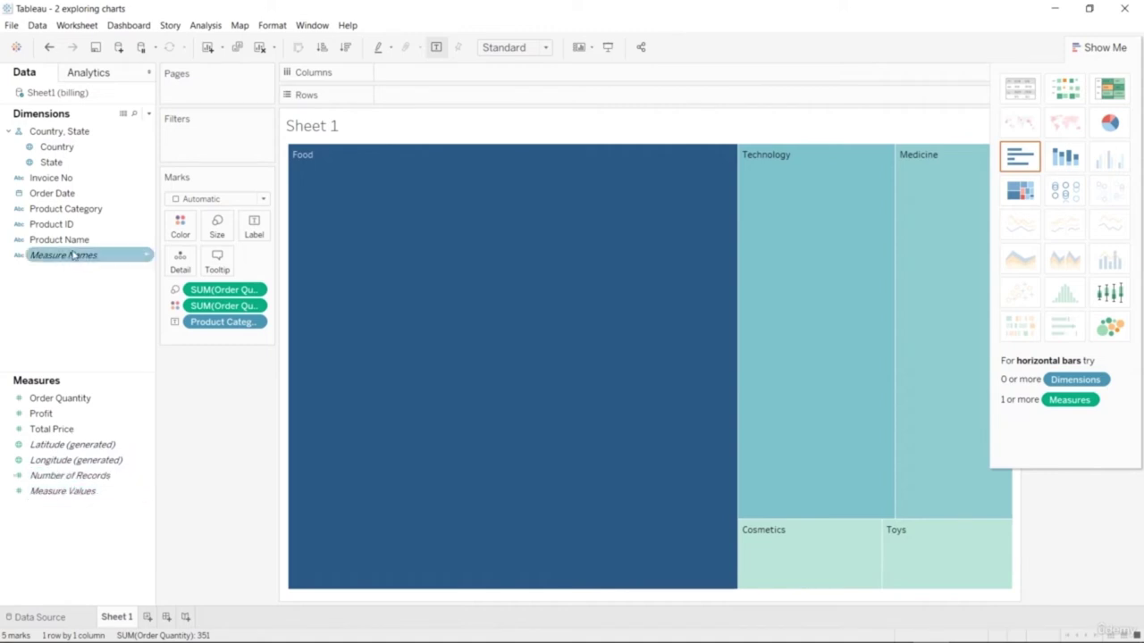
# Try adding Product Name to Rows, and undo all chart-type changes back to the circle chart of Order Quantity by Product Category.
pyautogui.moveTo(62, 239); pyautogui.dragTo(476, 105)
pyautogui.hotkey('ctrl', 'z')
pyautogui.hotkey('ctrl', 'z')
pyautogui.hotkey('ctrl', 'z')
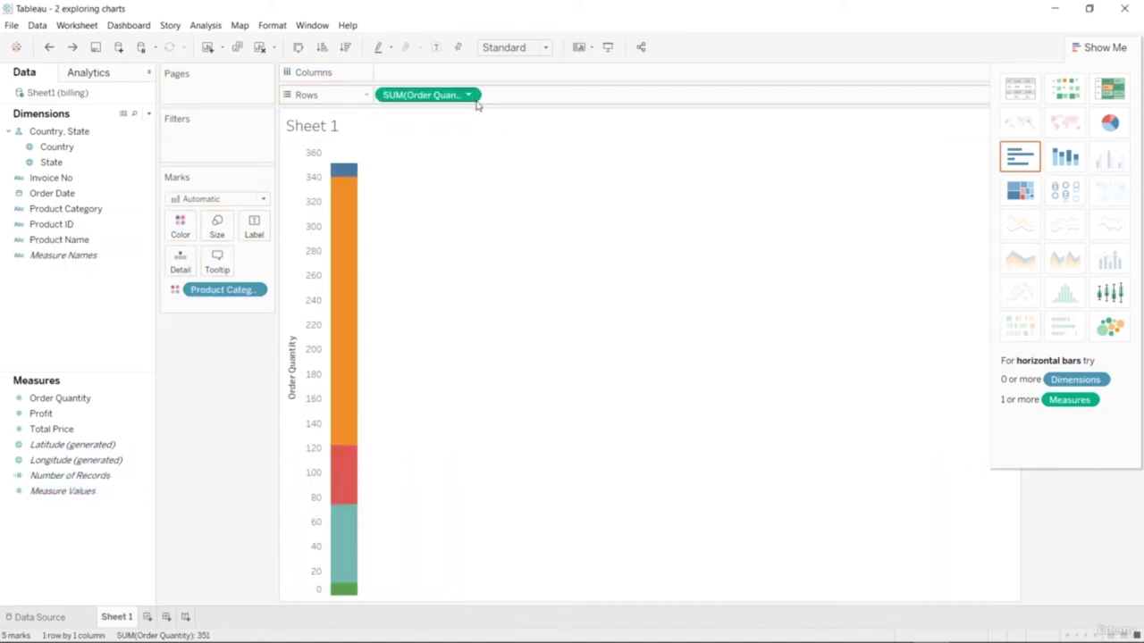
pyautogui.hotkey('ctrl', 'z')
pyautogui.hotkey('ctrl', 'z')
pyautogui.hotkey('ctrl', 'z')
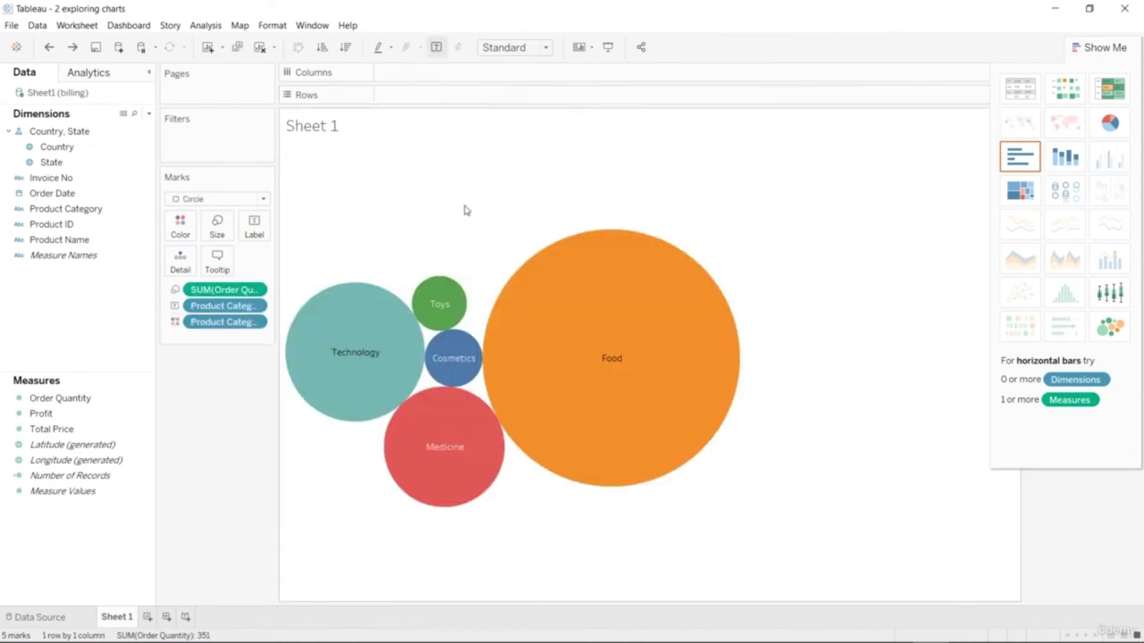
pyautogui.hotkey('ctrl', 'z')
pyautogui.hotkey('ctrl', 'z')
pyautogui.hotkey('ctrl', 'z')
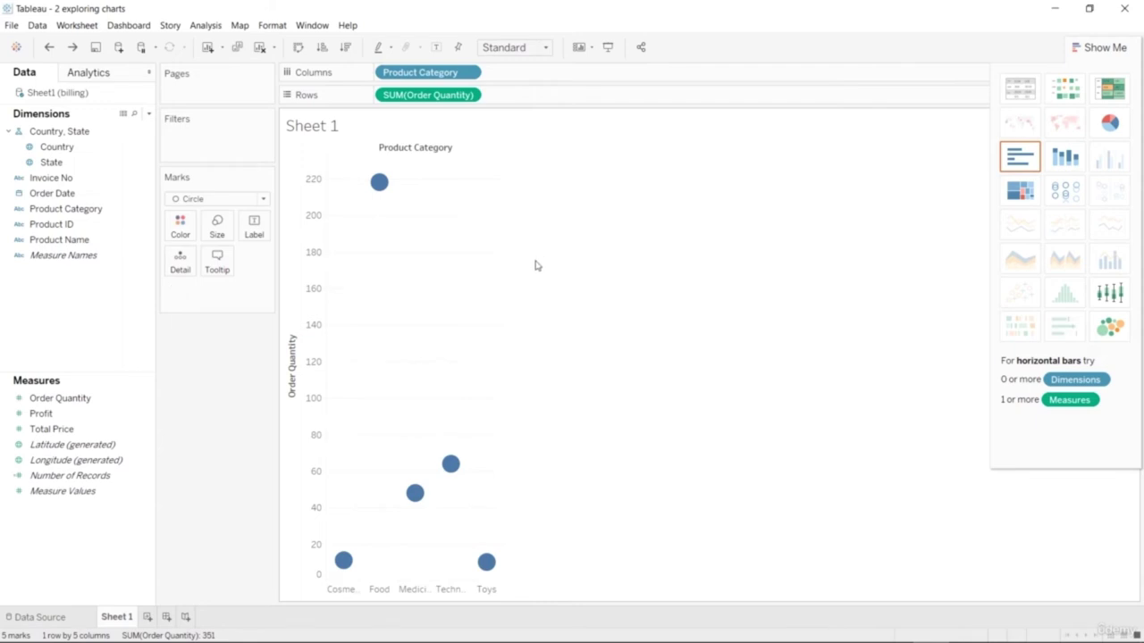
# Try placing Invoice No ahead of Order Quantity on Rows, and remove it again.
pyautogui.moveTo(91, 195); pyautogui.dragTo(640, 108)
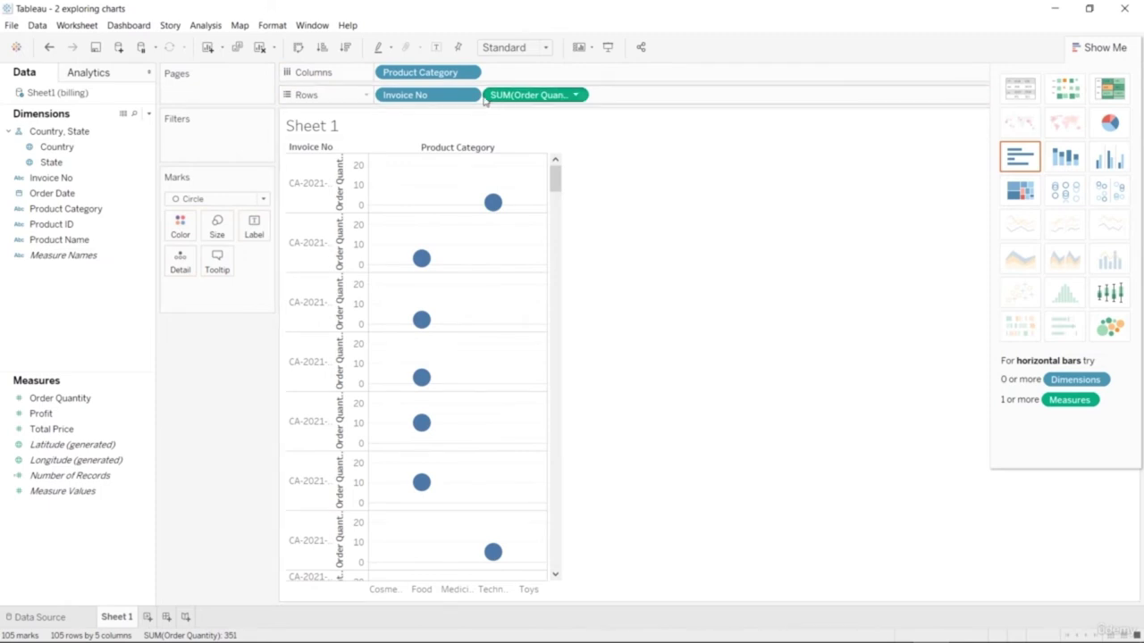
pyautogui.click(467, 97)
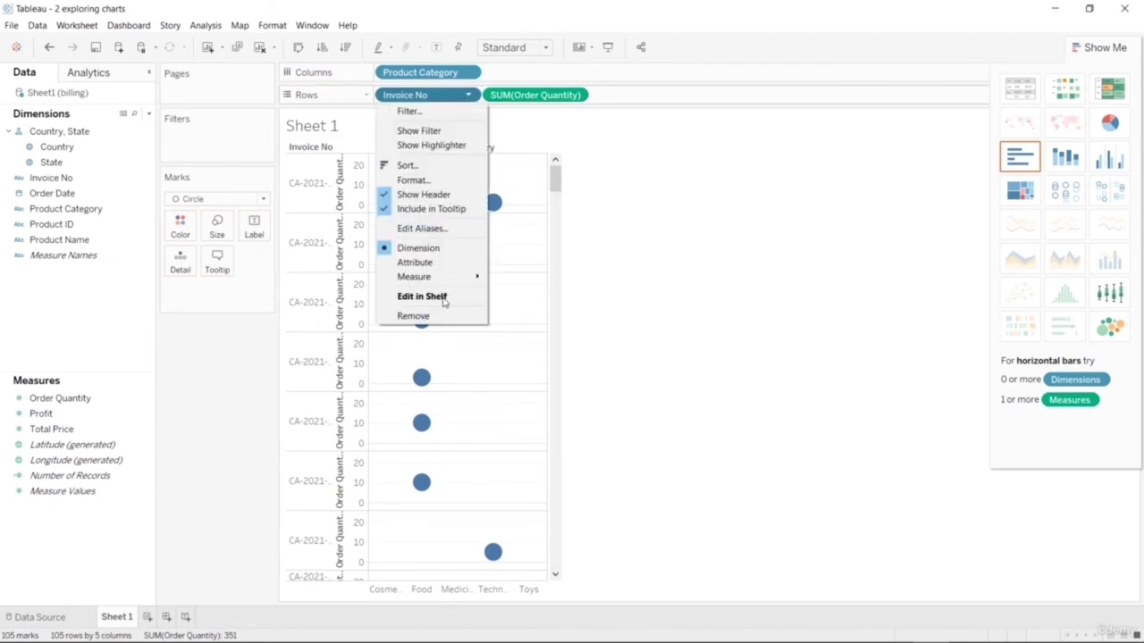
pyautogui.click(413, 316)
# Add Invoice No after Product Category on Columns and change the chart to side-by-side bars.
pyautogui.click(89, 205)
pyautogui.moveTo(52, 178); pyautogui.dragTo(630, 82)
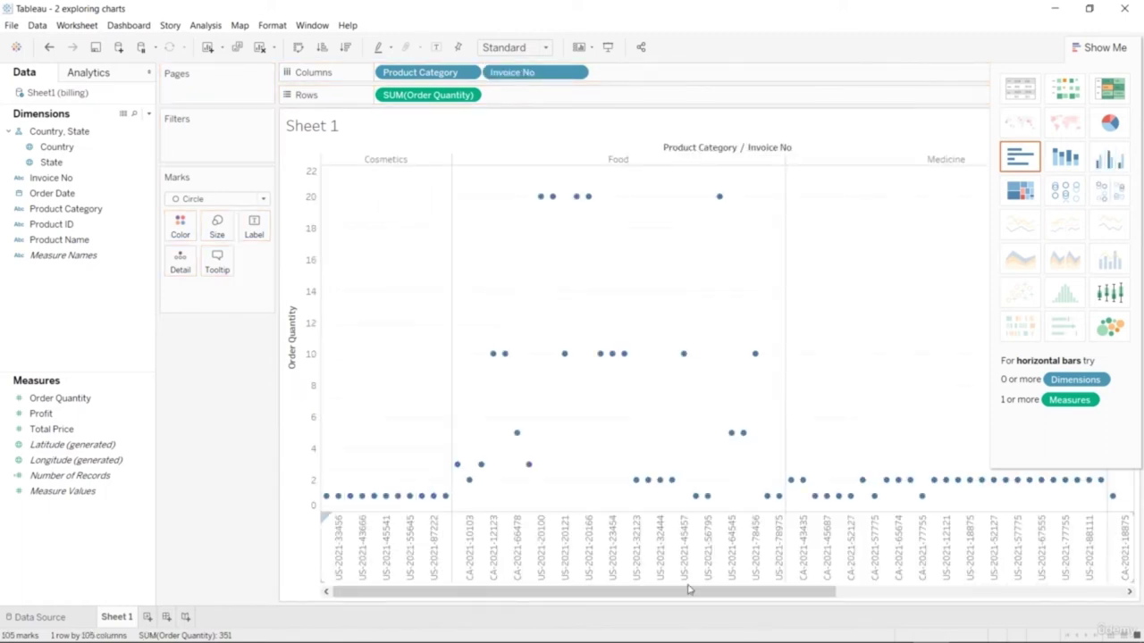
pyautogui.moveTo(686, 595); pyautogui.dragTo(648, 598)
pyautogui.click(1112, 159)
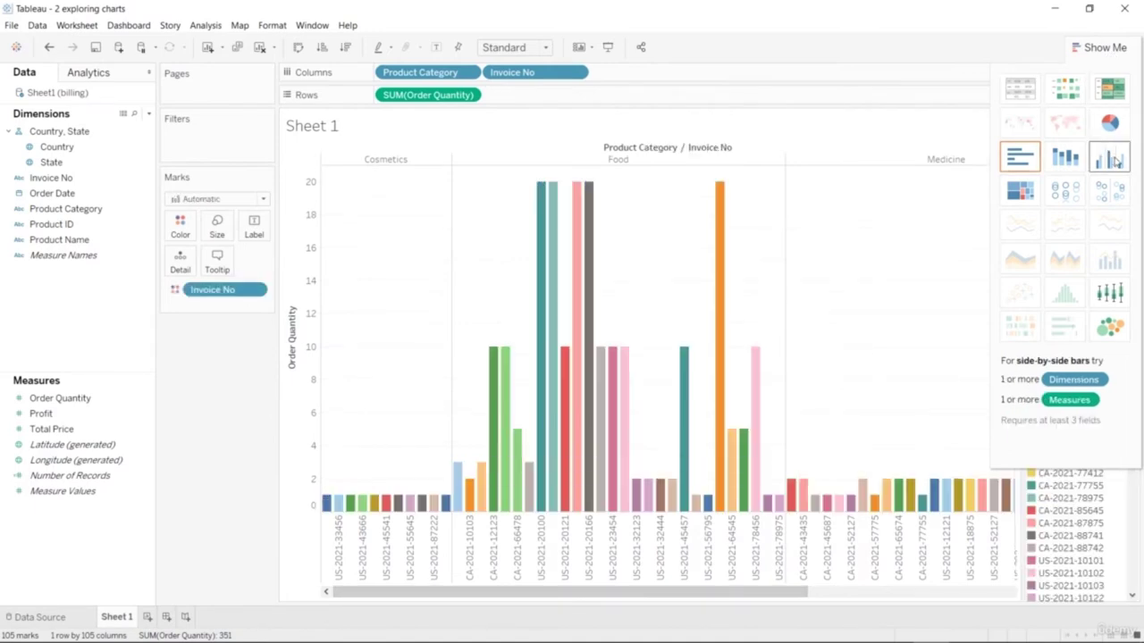
# Hide the chart-type suggestions and examine the Invoice No color legend and the bars across the product categories.
pyautogui.click(1100, 50)
pyautogui.scroll(-9, 1075, 282)
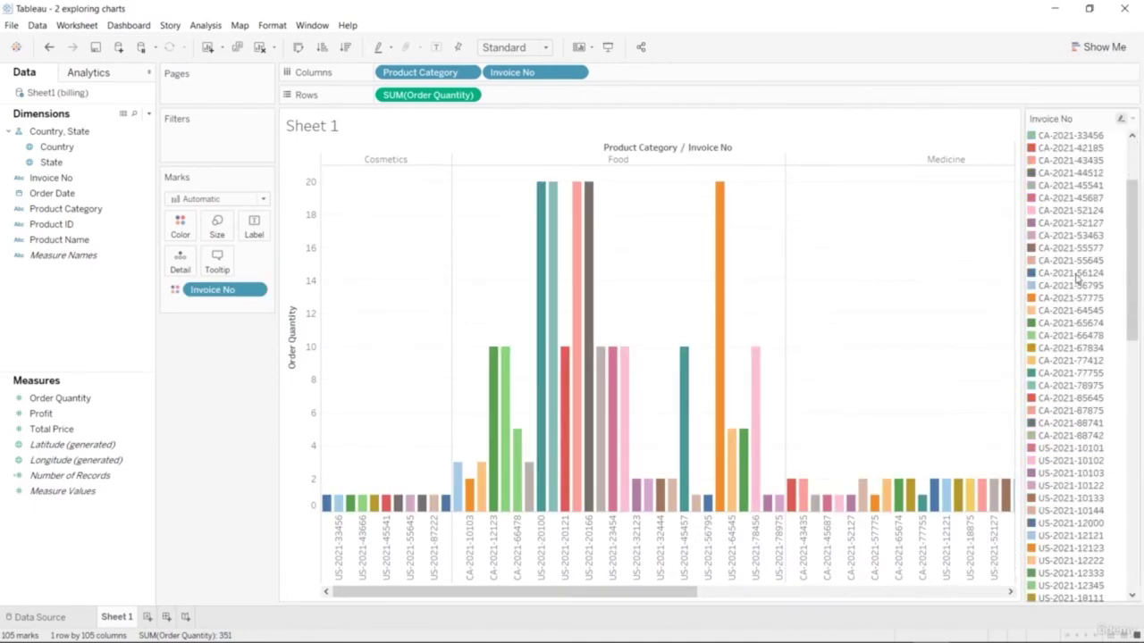
pyautogui.scroll(-6, 1075, 281)
pyautogui.scroll(15, 1073, 300)
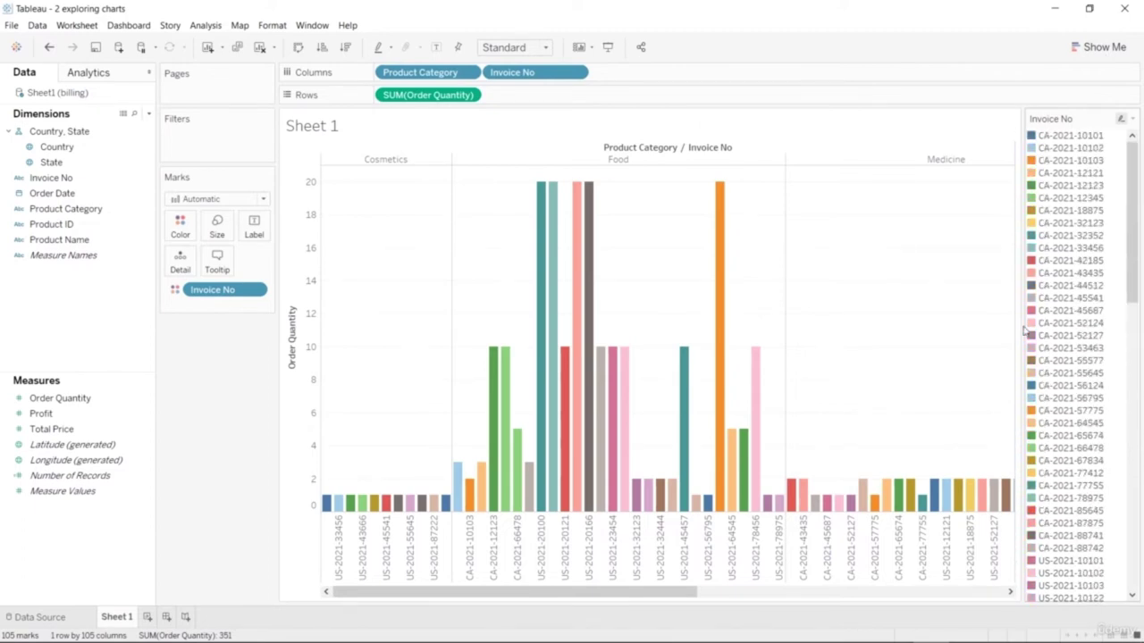
pyautogui.moveTo(604, 594); pyautogui.dragTo(939, 596)
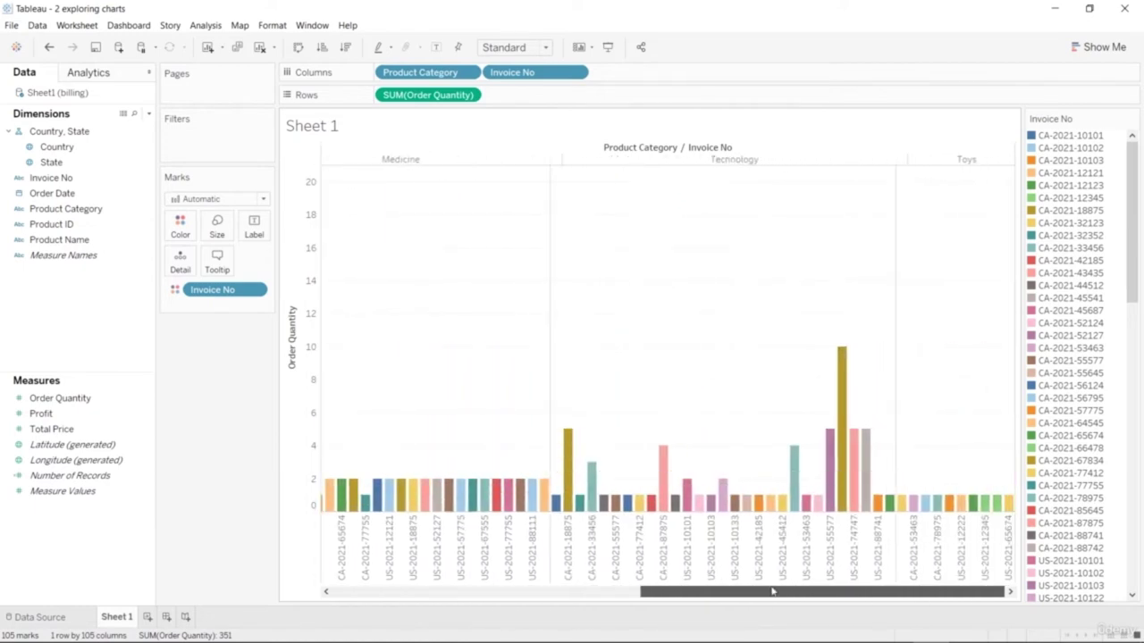
pyautogui.moveTo(773, 592); pyautogui.dragTo(559, 592)
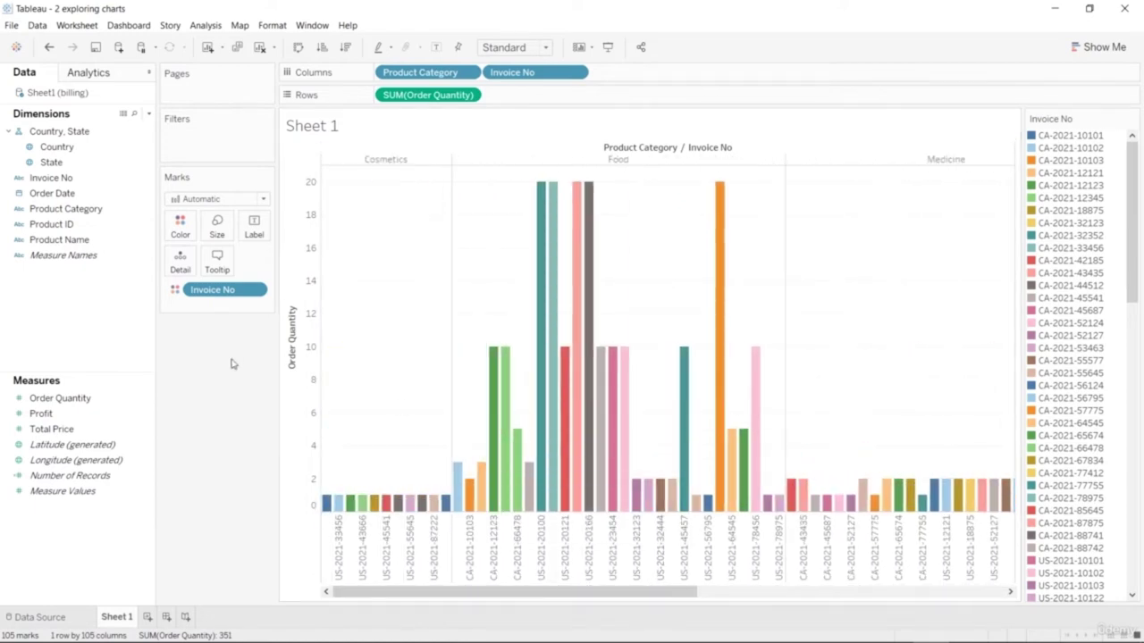
# Try sizing the bars by Order Quantity, and undo the size encoding.
pyautogui.click(128, 428)
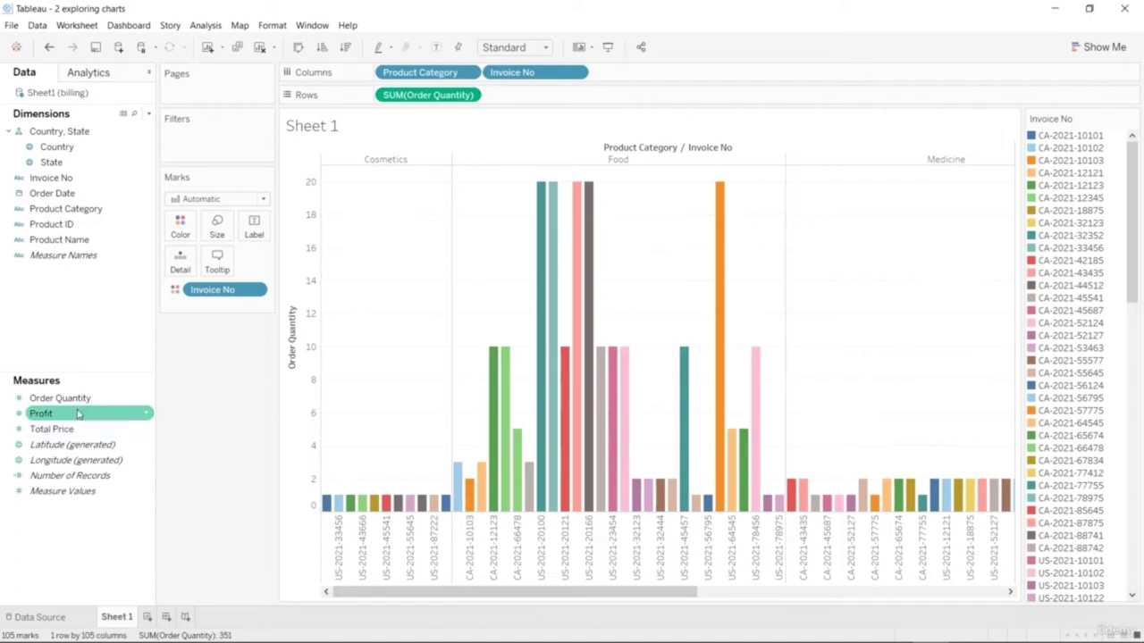
pyautogui.moveTo(77, 404); pyautogui.dragTo(224, 228)
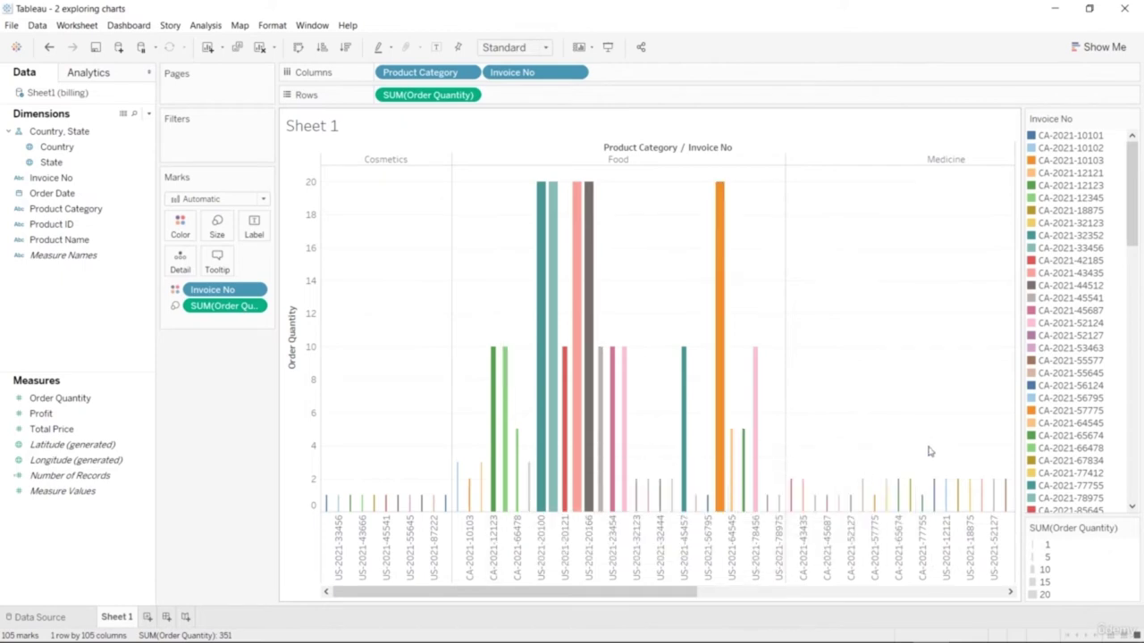
pyautogui.moveTo(644, 593); pyautogui.dragTo(484, 592)
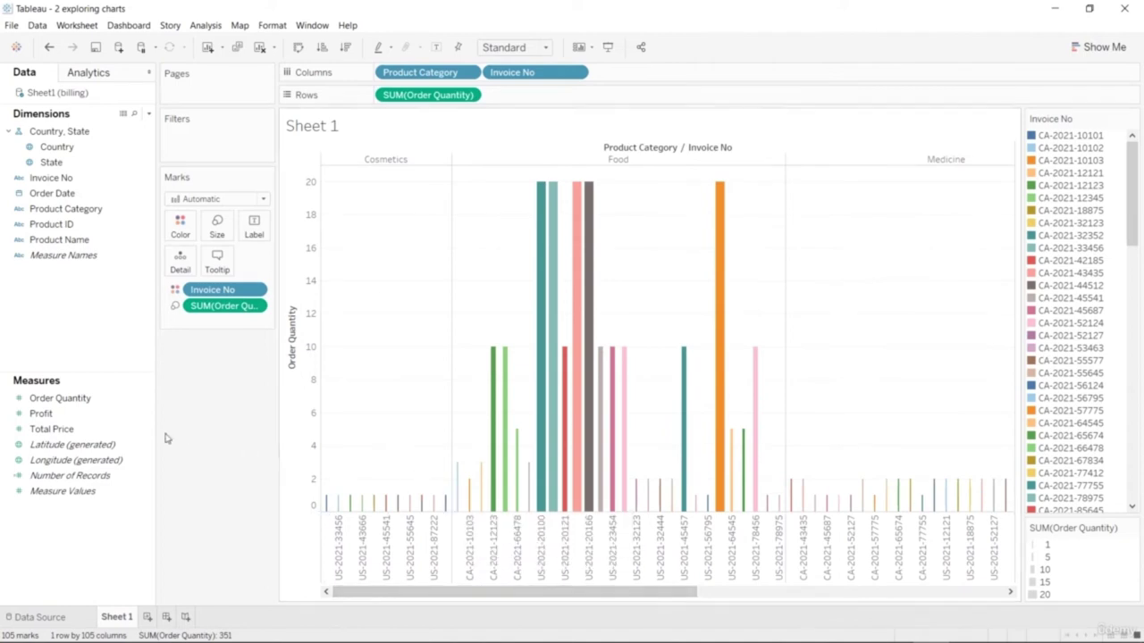
pyautogui.hotkey('ctrl', 'z')
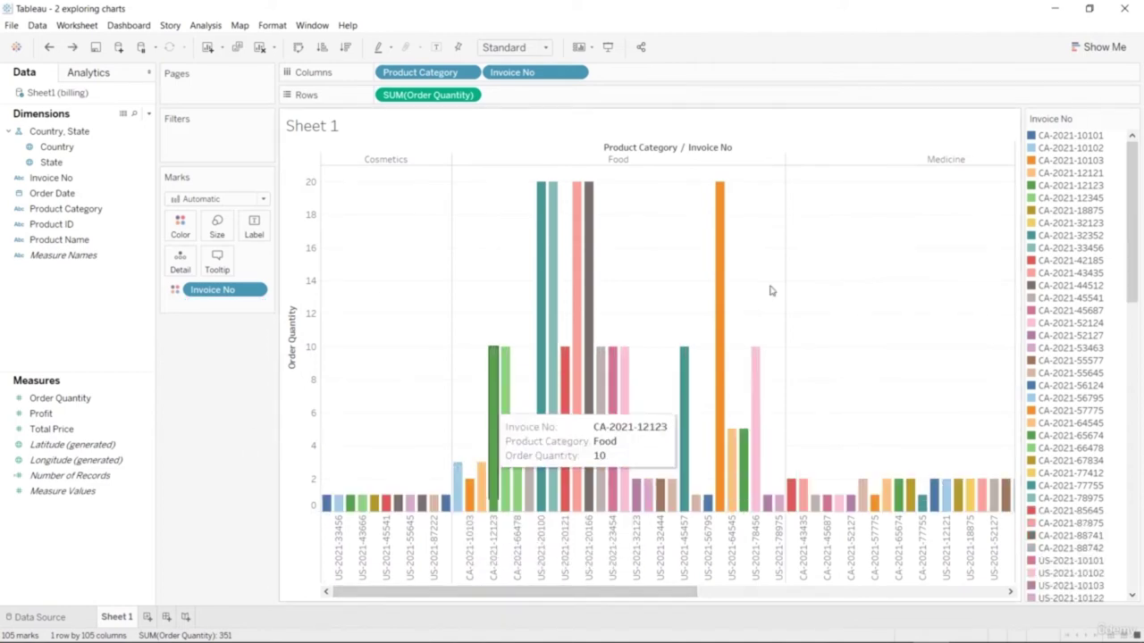
# Try a treemap and a box-and-whisker plot, settle on packed bubbles, and hide the chart-type suggestions.
pyautogui.click(1100, 50)
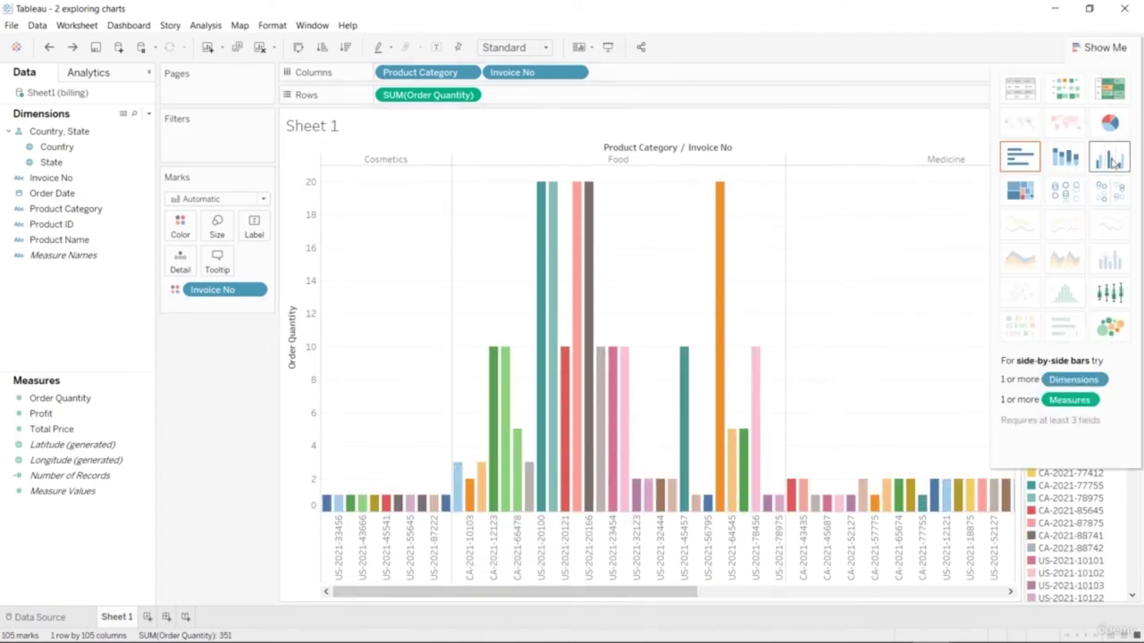
pyautogui.click(1015, 202)
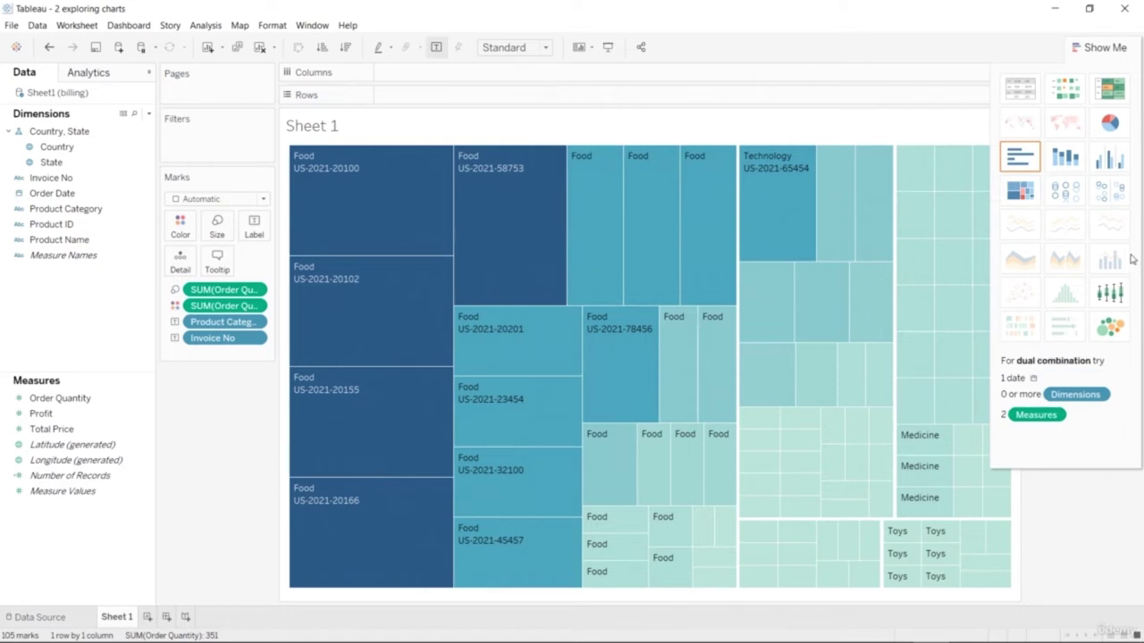
pyautogui.click(1109, 292)
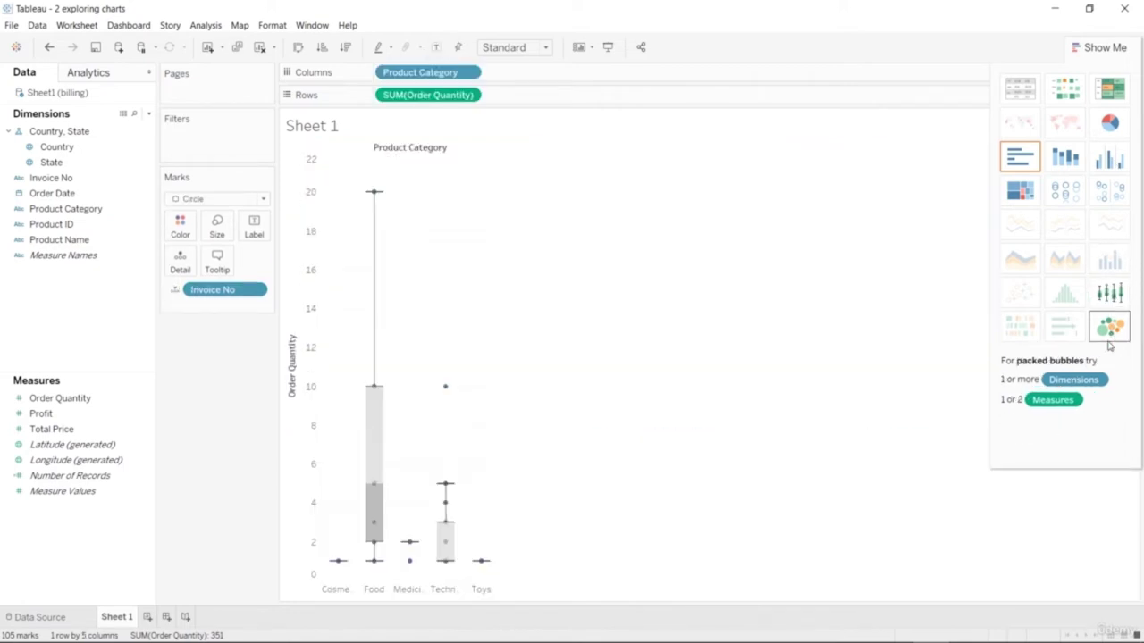
pyautogui.click(1109, 328)
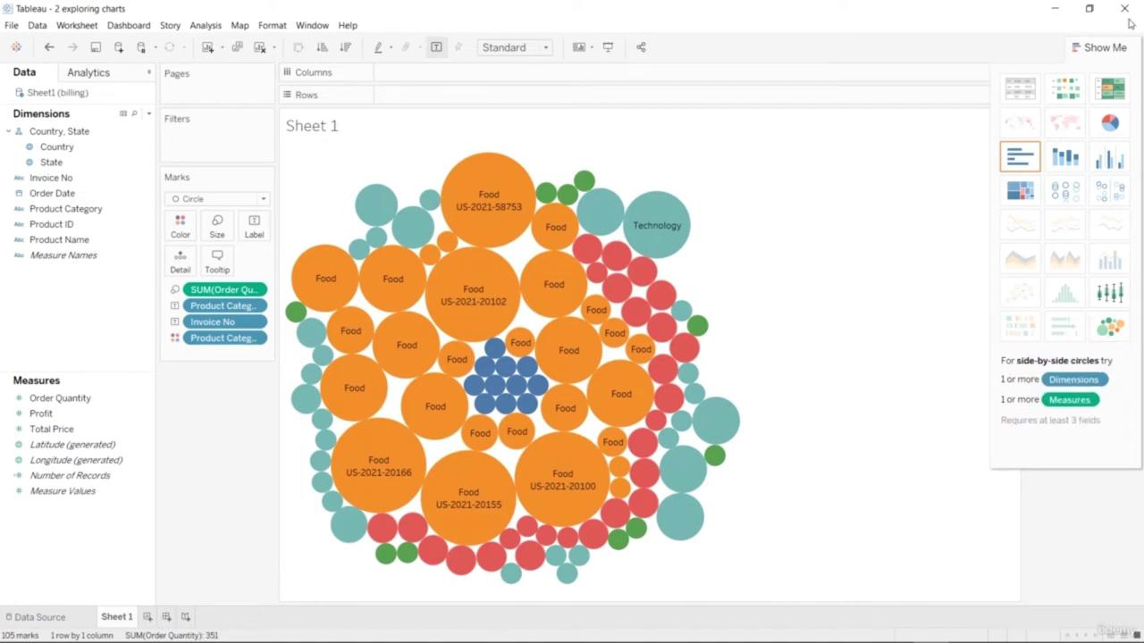
pyautogui.click(1104, 47)
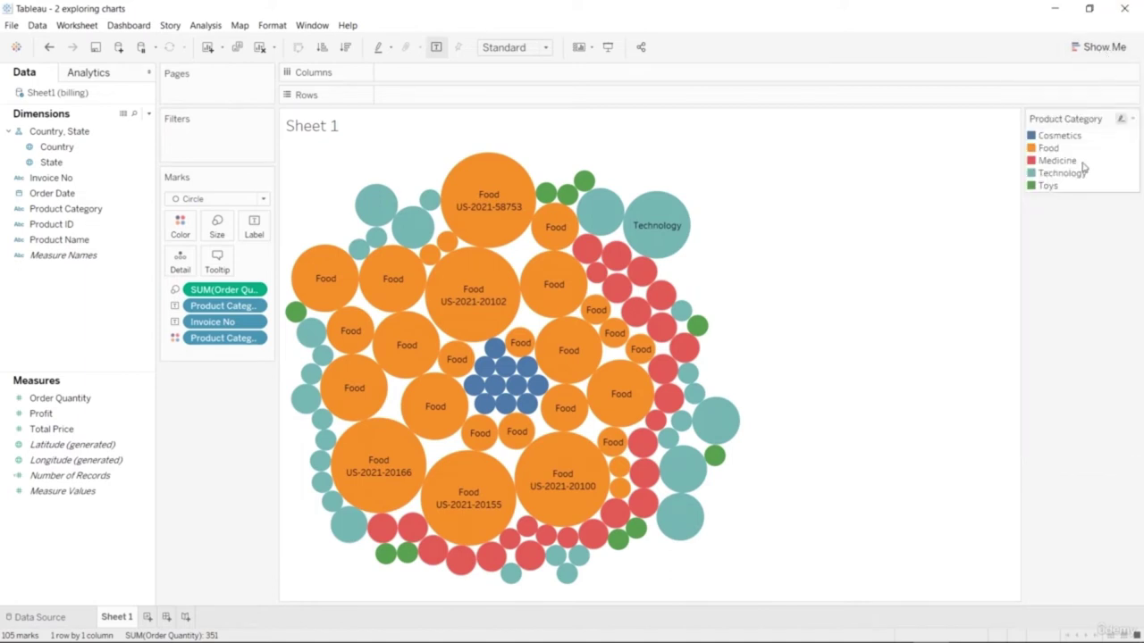
# Highlight individual product categories such as Cosmetics, Food and Medicine from the color legend to examine their bubbles, and clear the highlighting.
pyautogui.moveTo(1072, 118); pyautogui.dragTo(1119, 120)
pyautogui.click(1121, 121)
pyautogui.click(1061, 139)
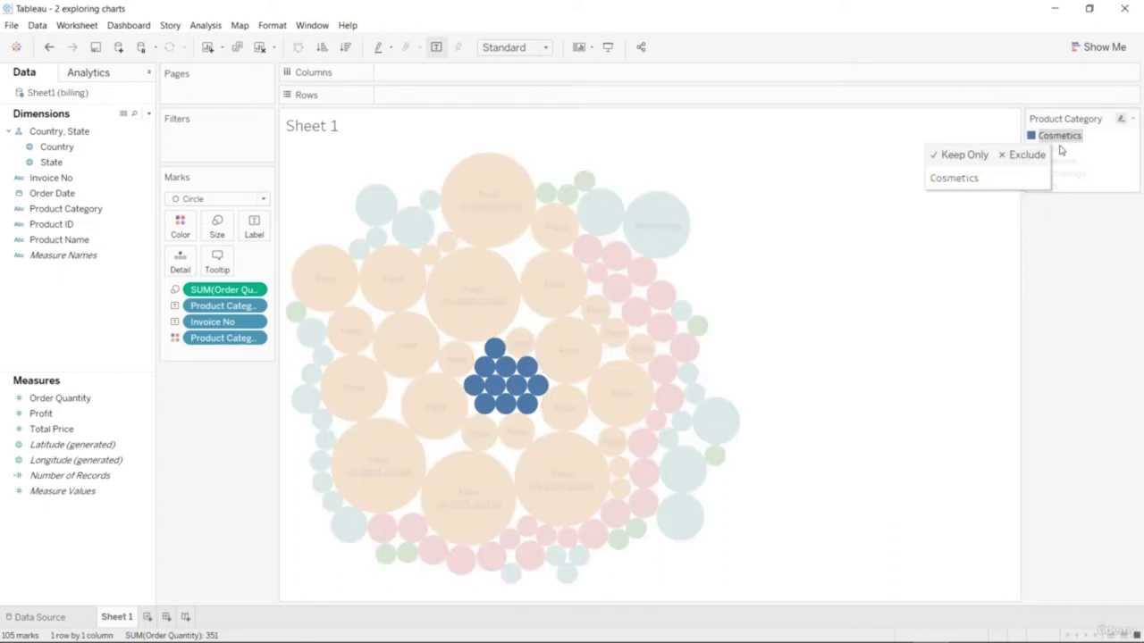
pyautogui.click(1052, 149)
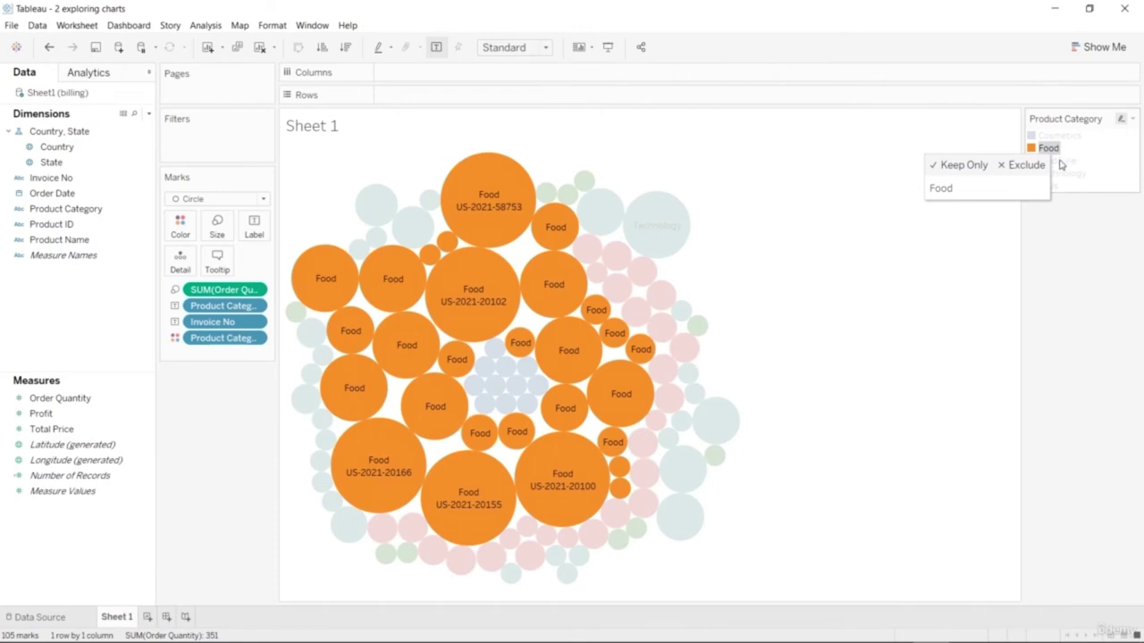
pyautogui.click(1057, 161)
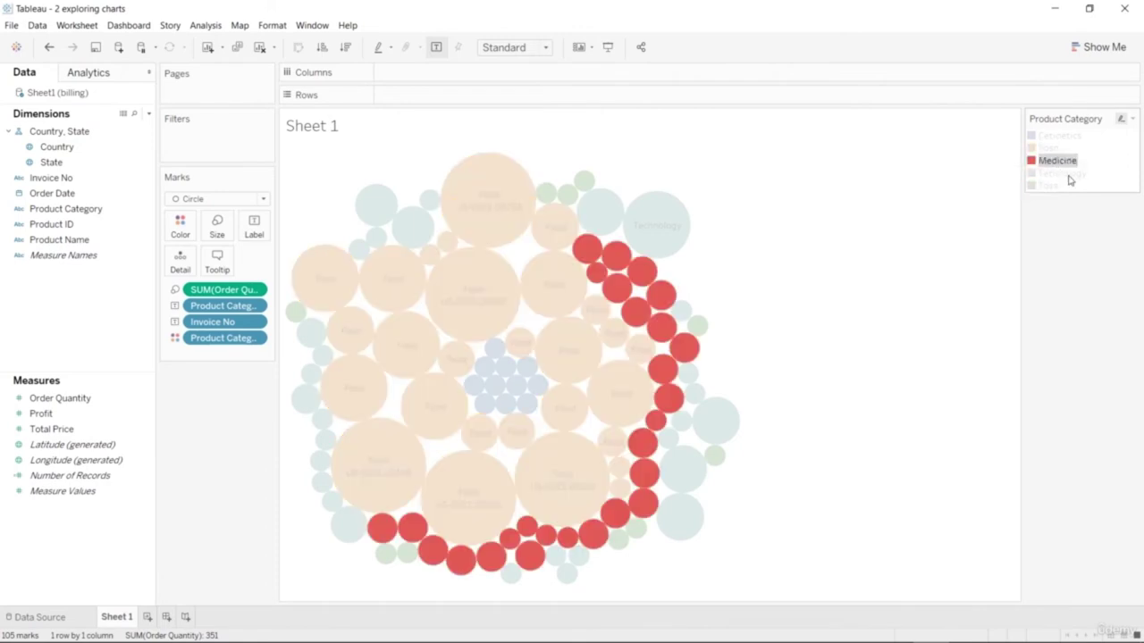
pyautogui.click(1069, 181)
pyautogui.click(1070, 185)
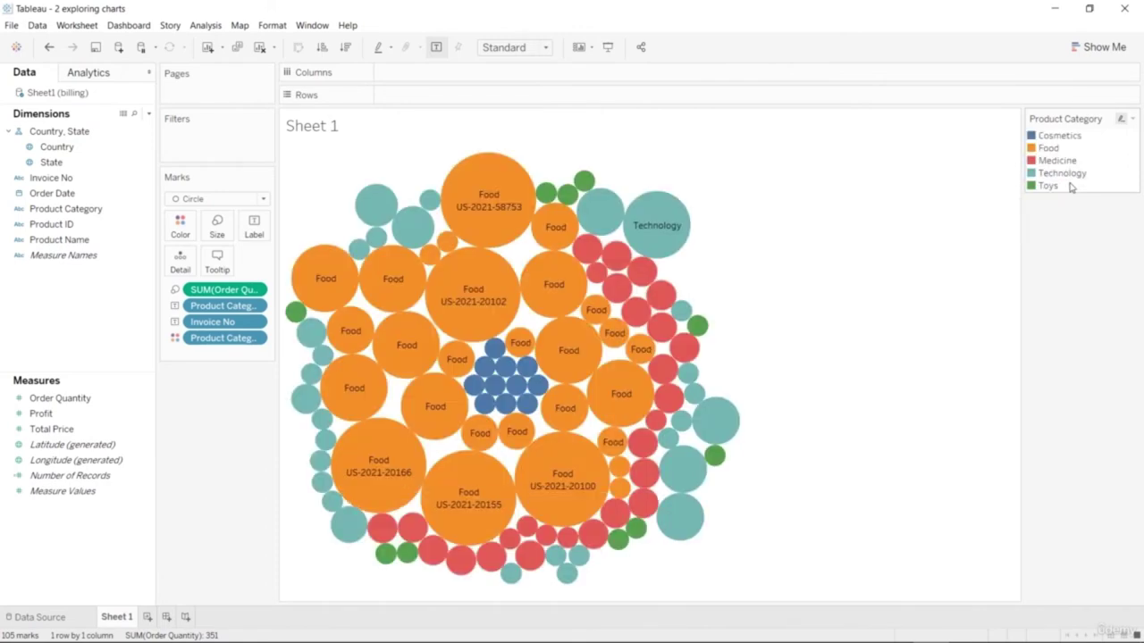
pyautogui.click(1069, 178)
pyautogui.click(1065, 163)
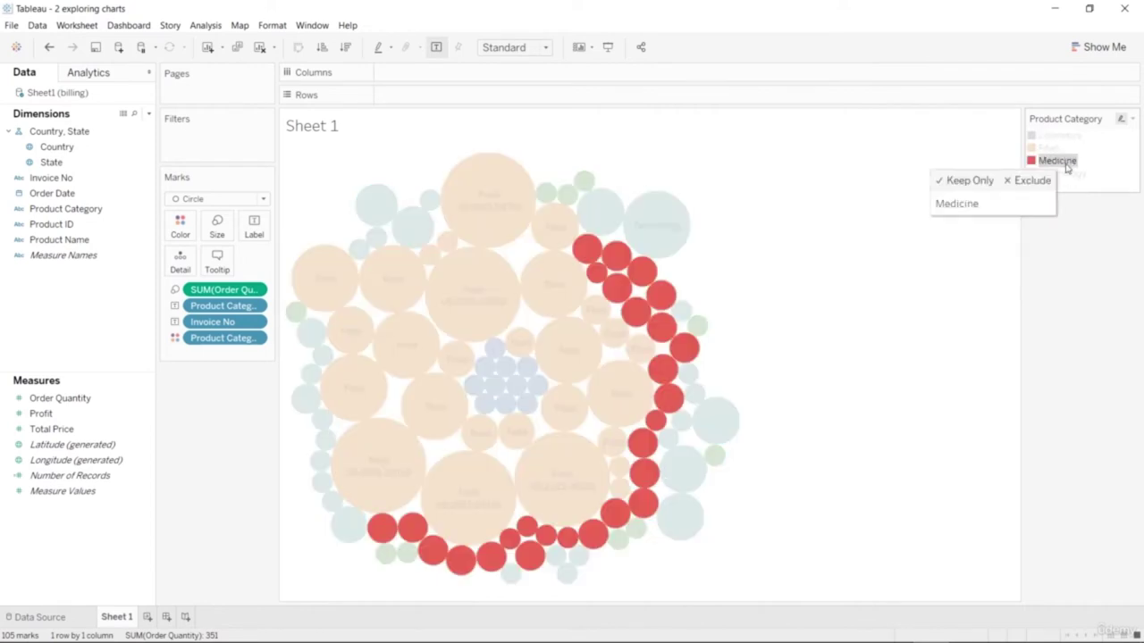
pyautogui.click(1060, 161)
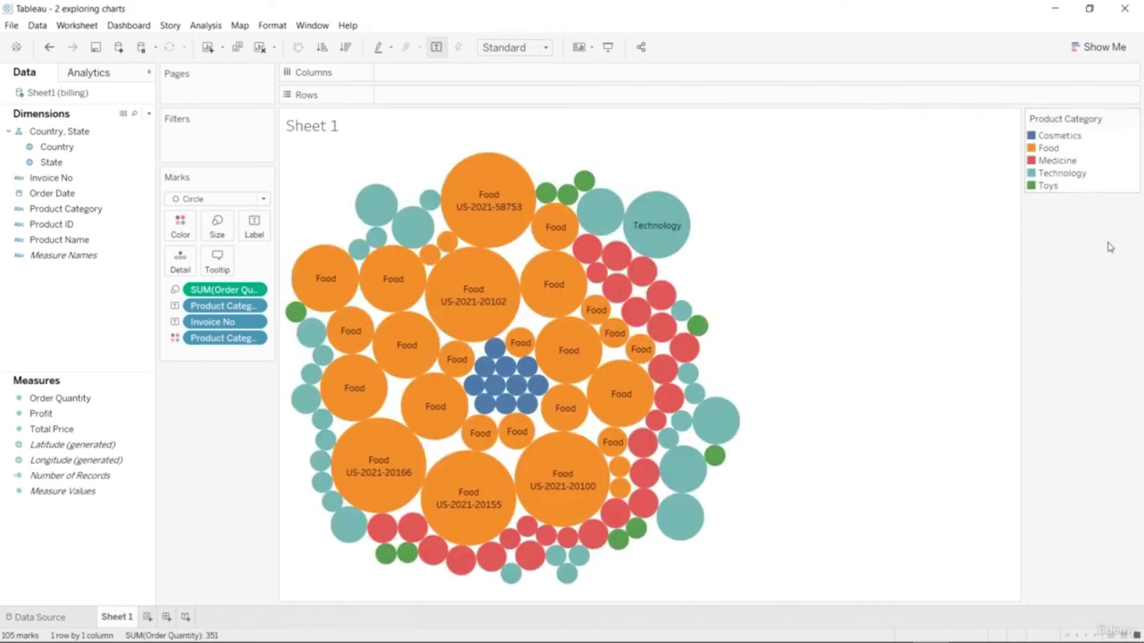
# Try stacked bars, pie charts and a highlight table for the same fields, and return to packed bubbles.
pyautogui.click(1101, 46)
pyautogui.click(1077, 158)
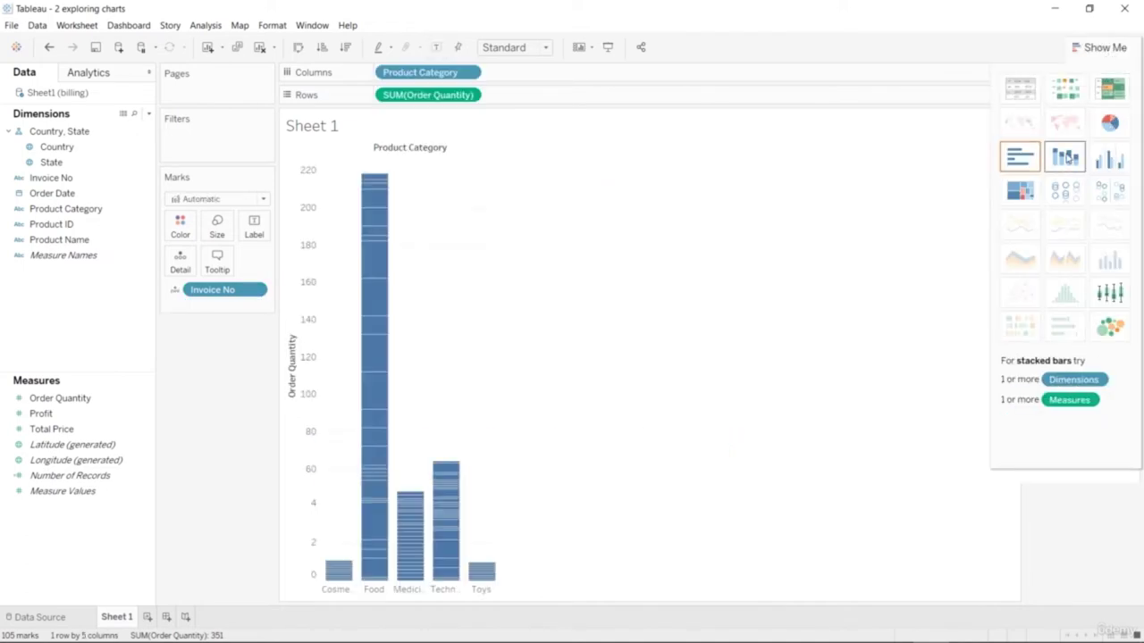
pyautogui.click(1110, 127)
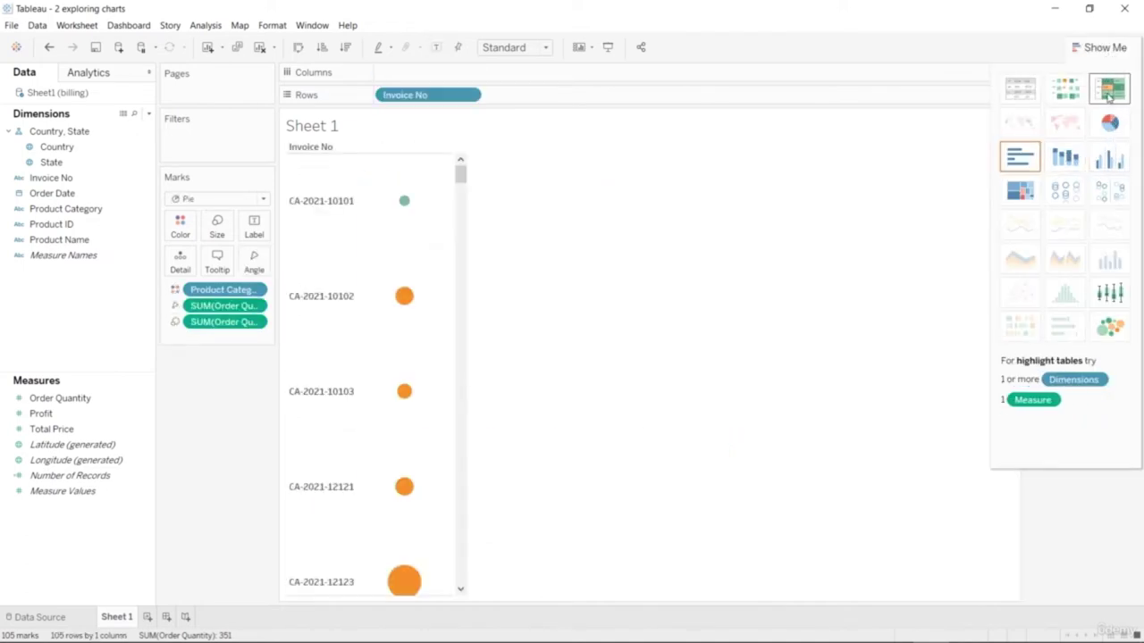
pyautogui.click(1108, 93)
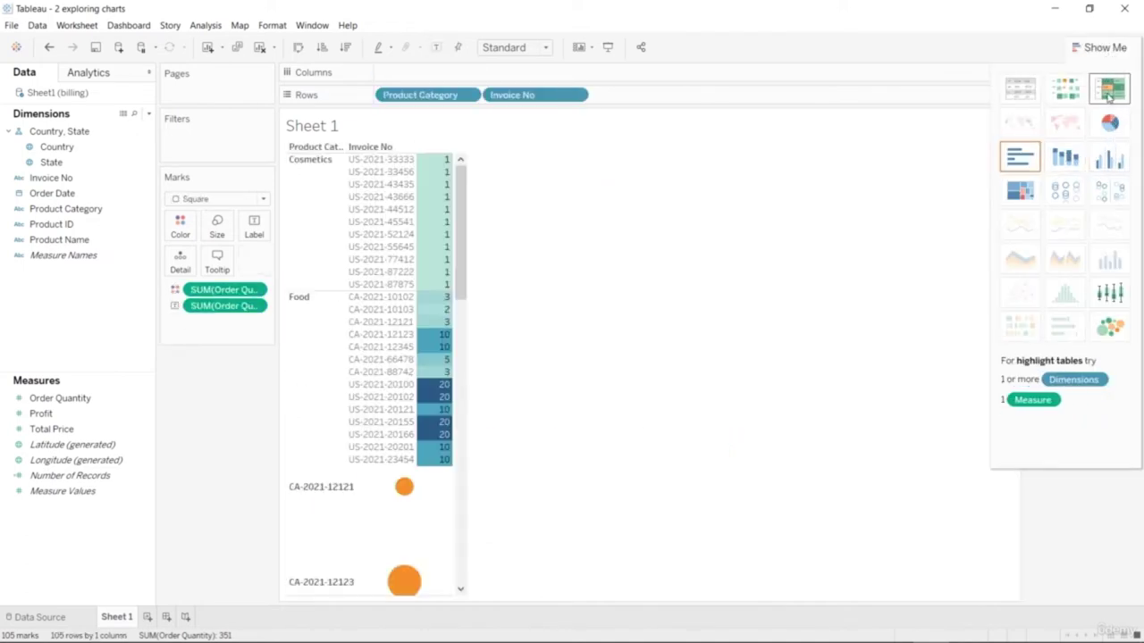
pyautogui.click(1054, 95)
pyautogui.click(1110, 122)
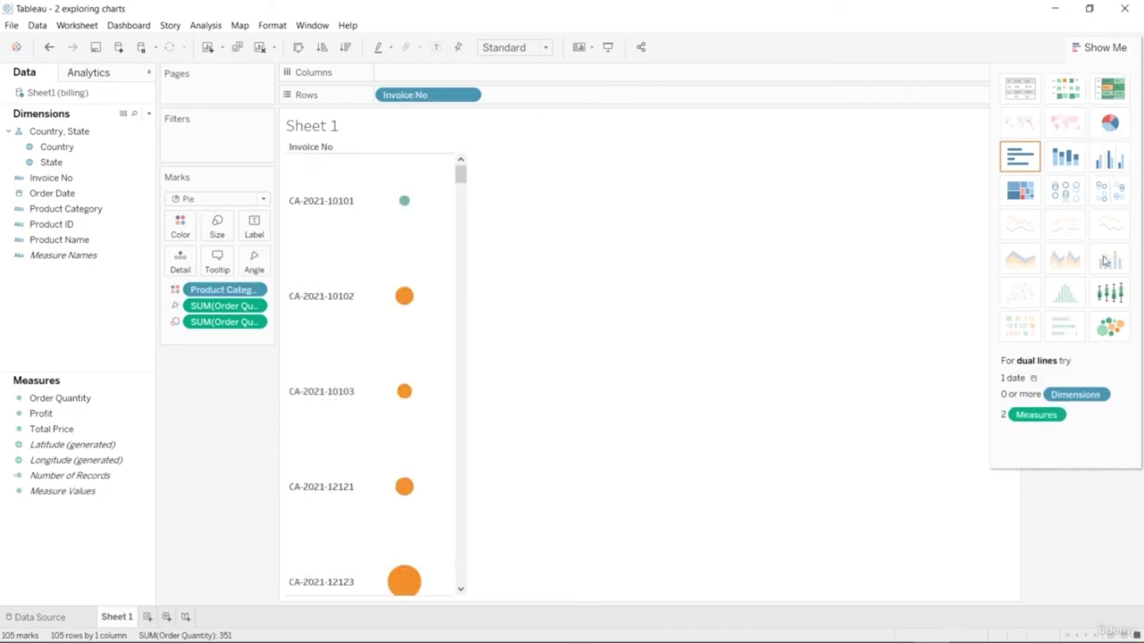
pyautogui.click(1111, 330)
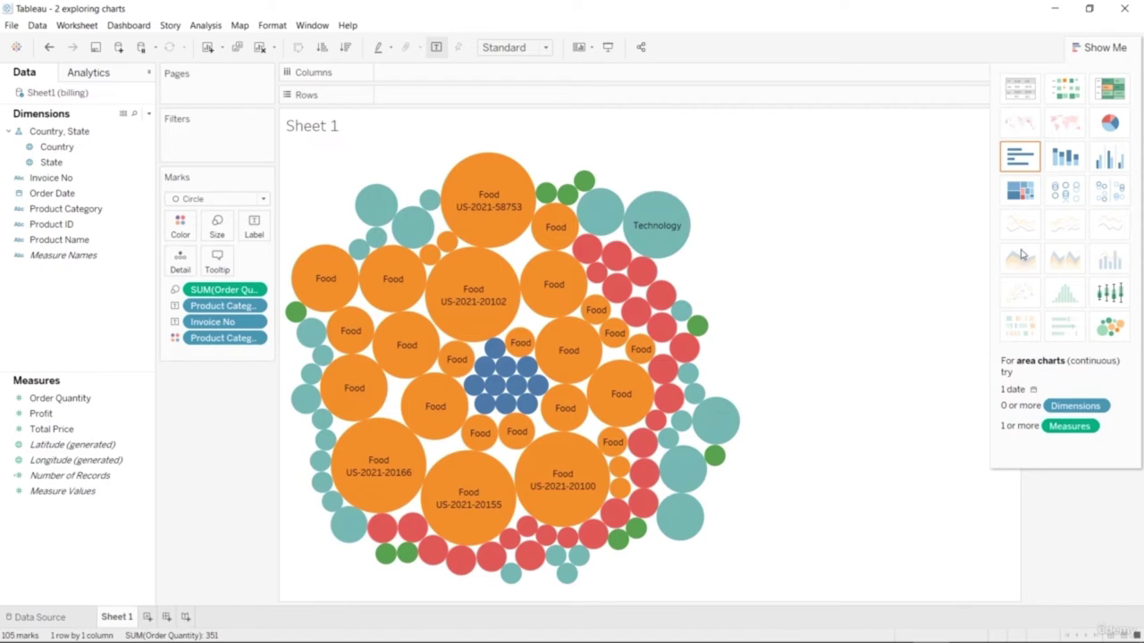
# Change the chart to circle views, try adding Order Quantity to Rows a second time, and undo that addition.
pyautogui.click(1064, 192)
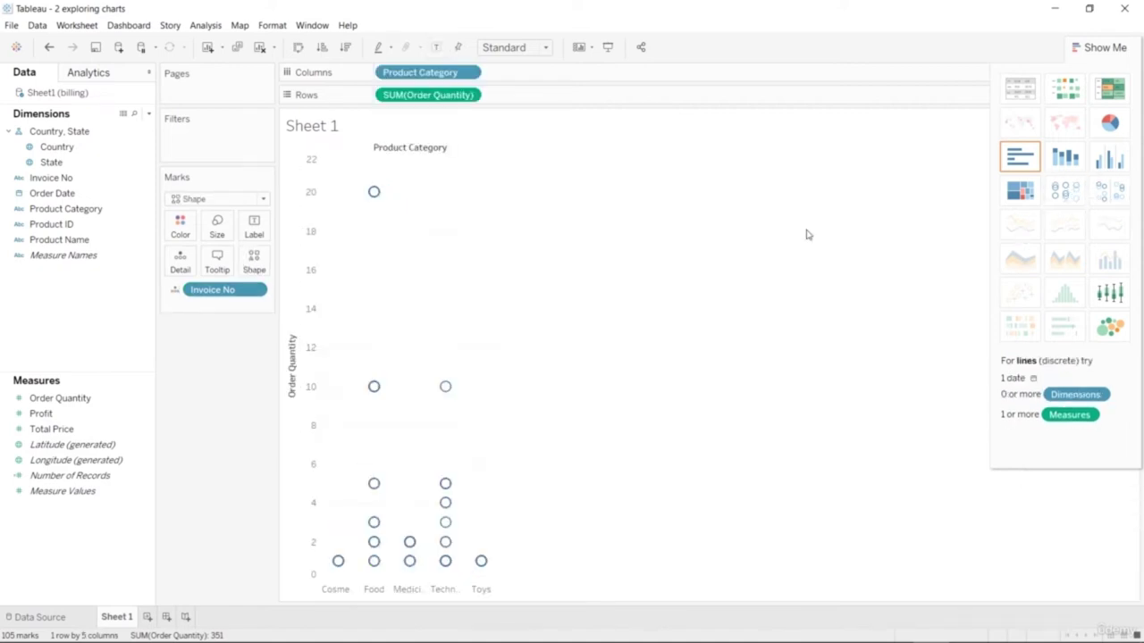
pyautogui.moveTo(373, 192)
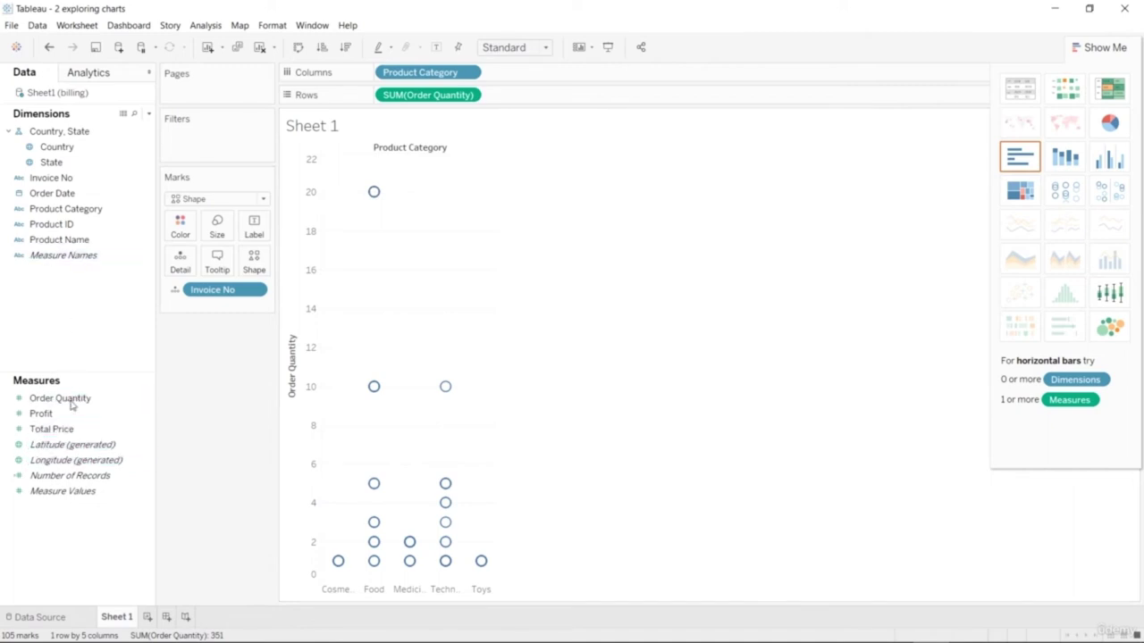
pyautogui.moveTo(70, 405)
pyautogui.mouseDown()
pyautogui.moveTo(526, 156)
pyautogui.moveTo(587, 109)
pyautogui.mouseUp()
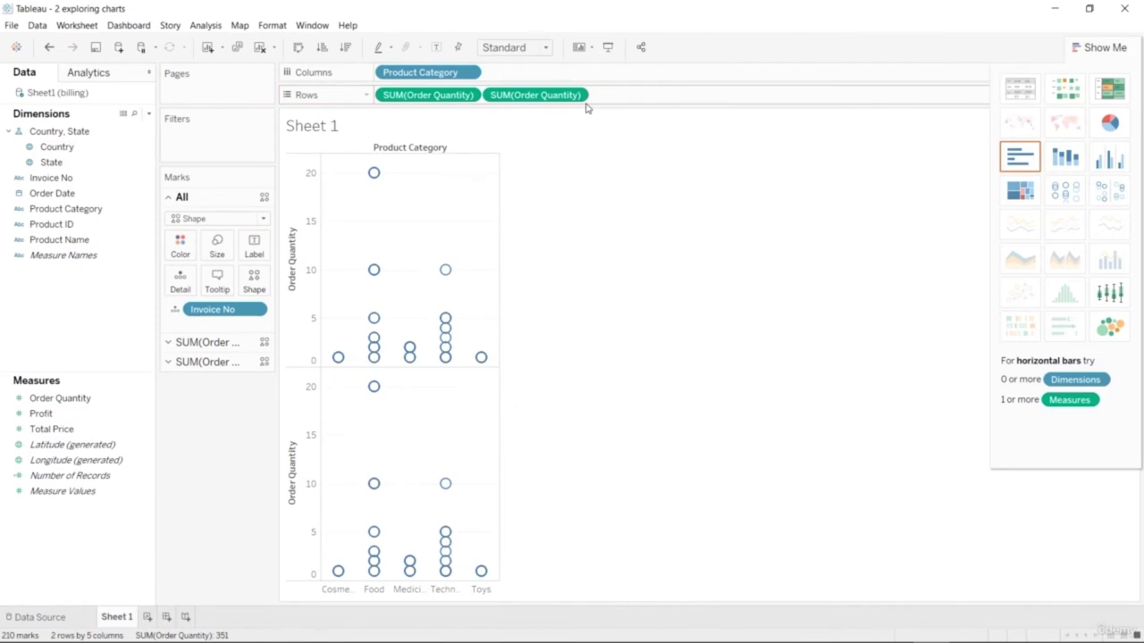
pyautogui.hotkey('ctrl', 'z')
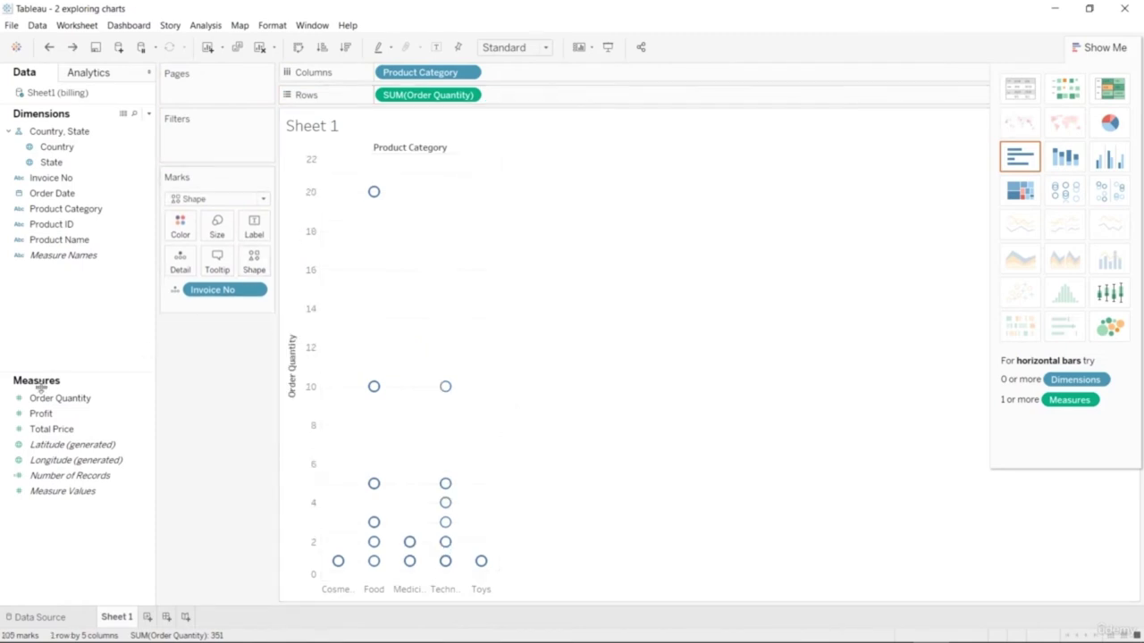
# Label the circles with Profit and inspect the marks in the Technology category.
pyautogui.moveTo(59, 415); pyautogui.dragTo(256, 227)
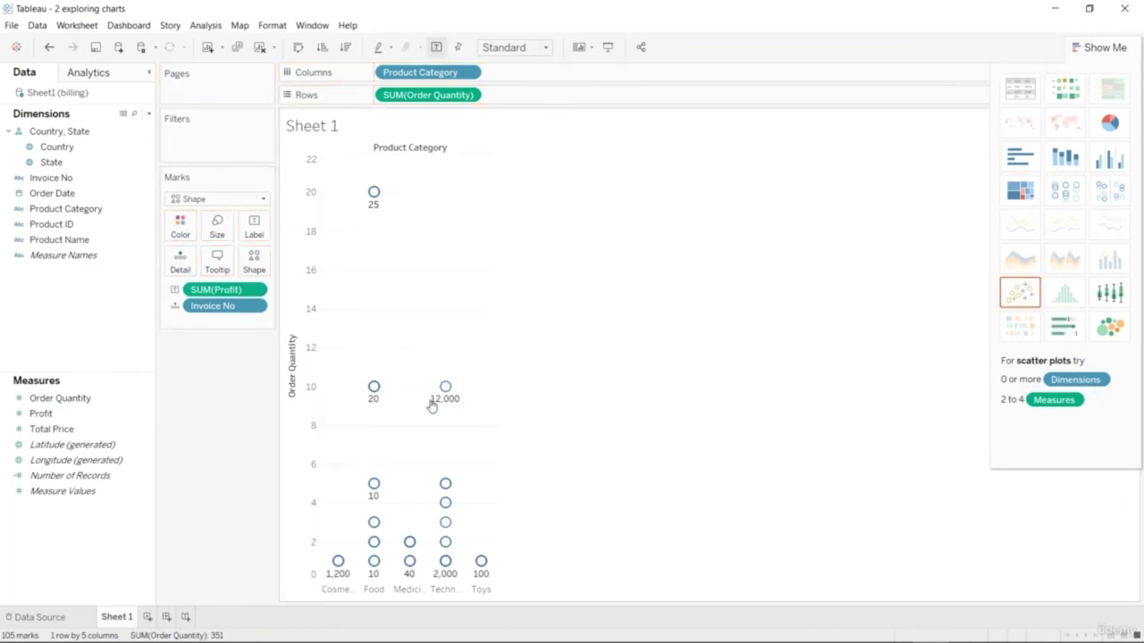
pyautogui.moveTo(445, 522)
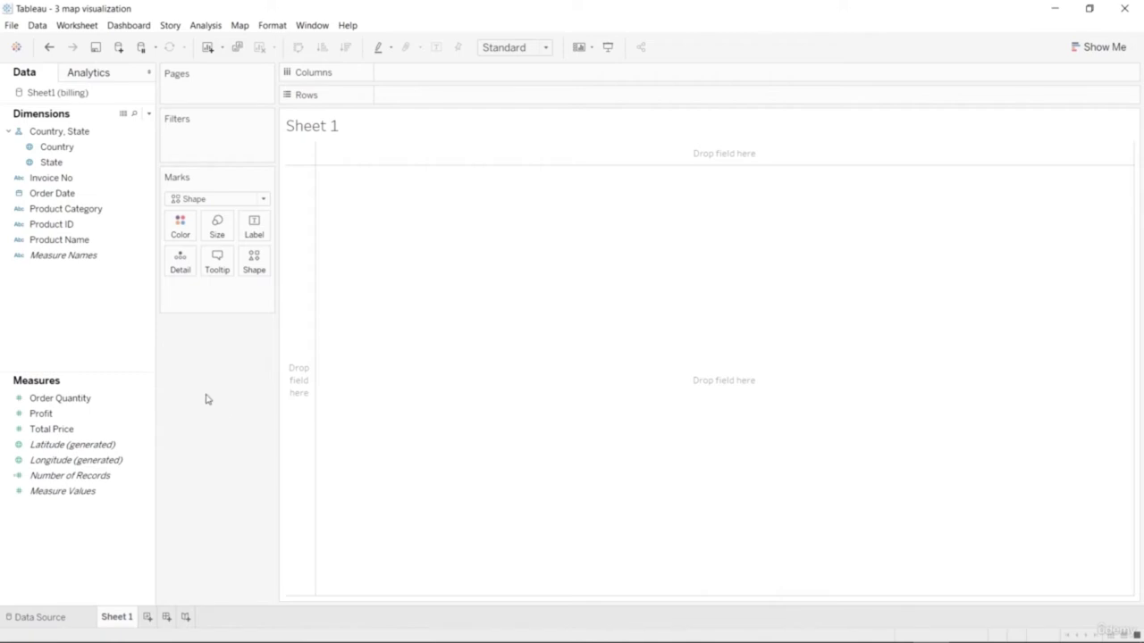
# Plot Profit by Country on the empty sheet, with Country on Columns and Profit on Rows.
pyautogui.click(124, 255)
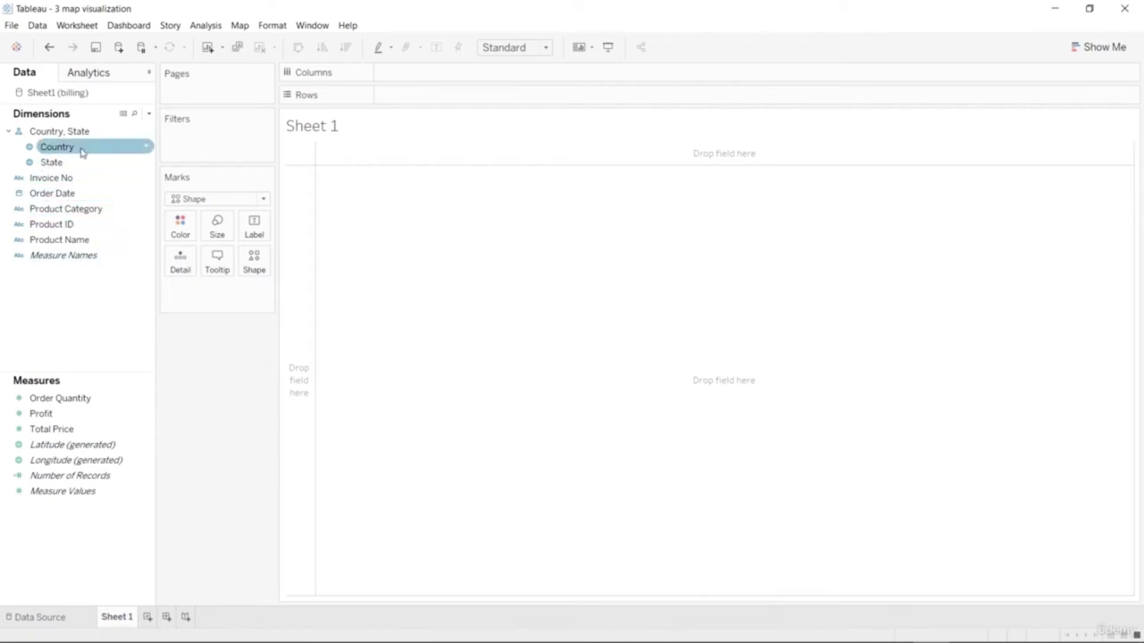
pyautogui.moveTo(81, 152); pyautogui.dragTo(472, 104)
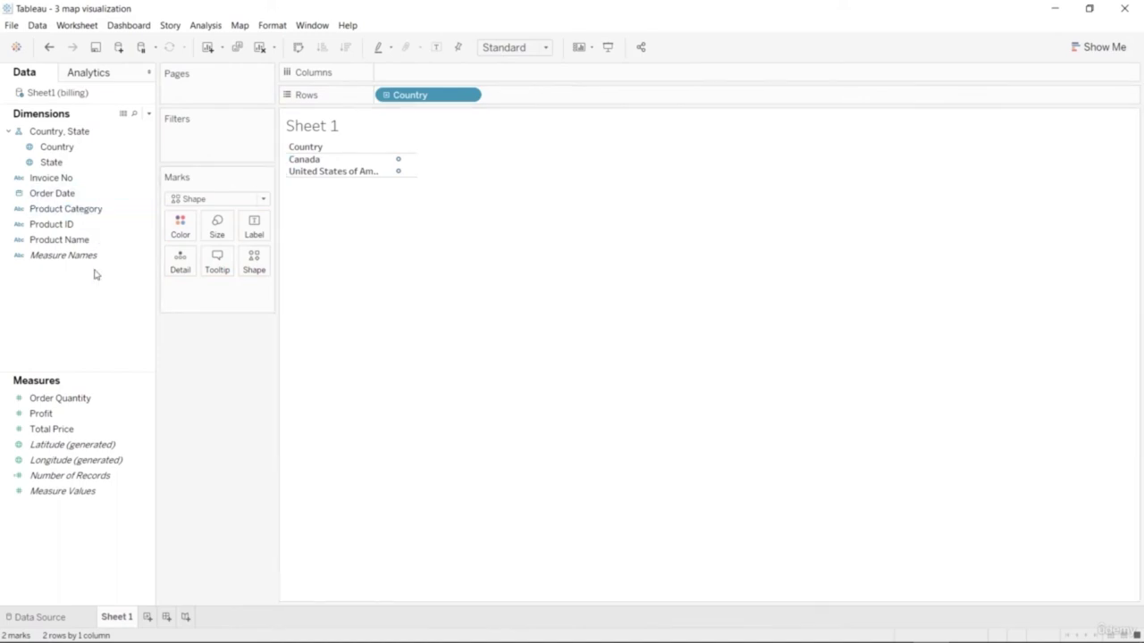
pyautogui.moveTo(89, 413); pyautogui.dragTo(572, 77)
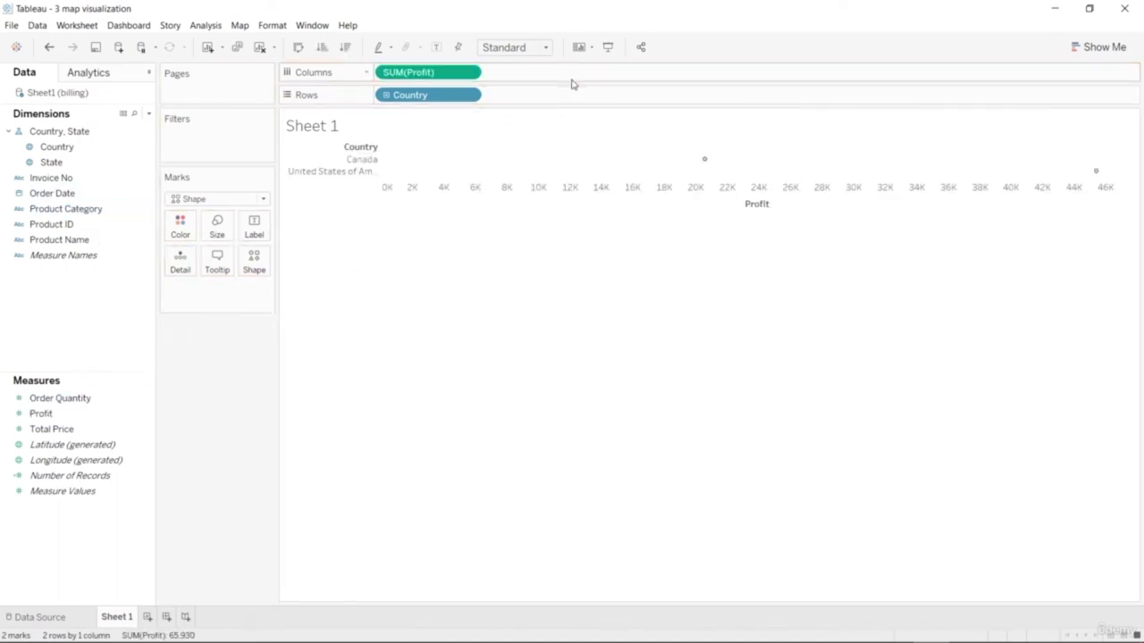
pyautogui.moveTo(434, 73); pyautogui.dragTo(465, 73)
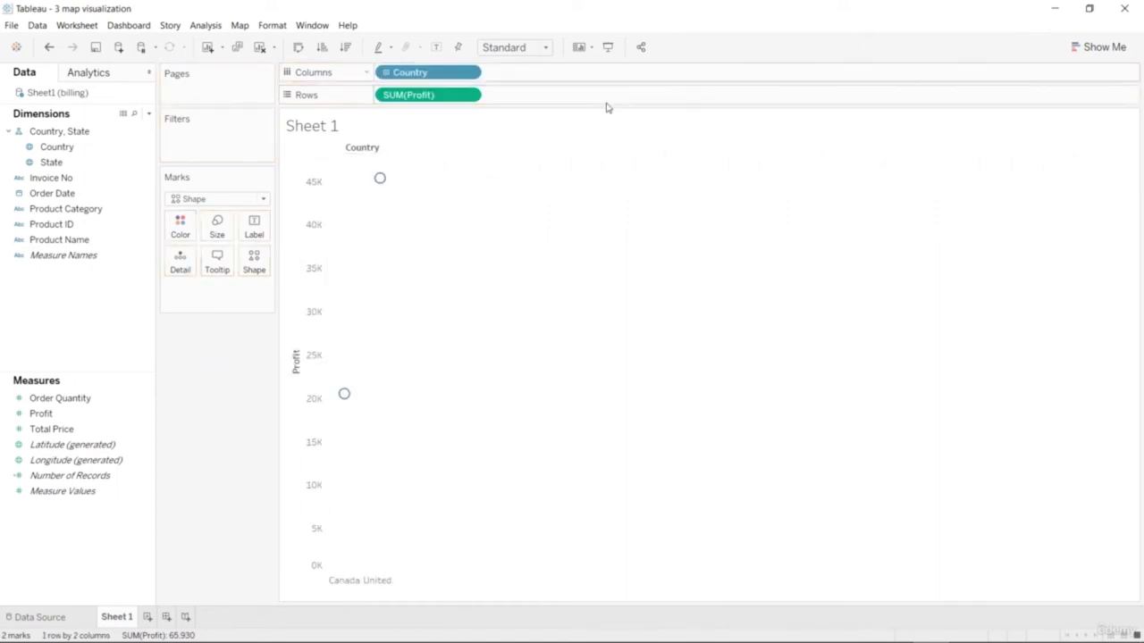
# Try horizontal bars, stacked bars and a treemap for Profit by Country.
pyautogui.click(1103, 46)
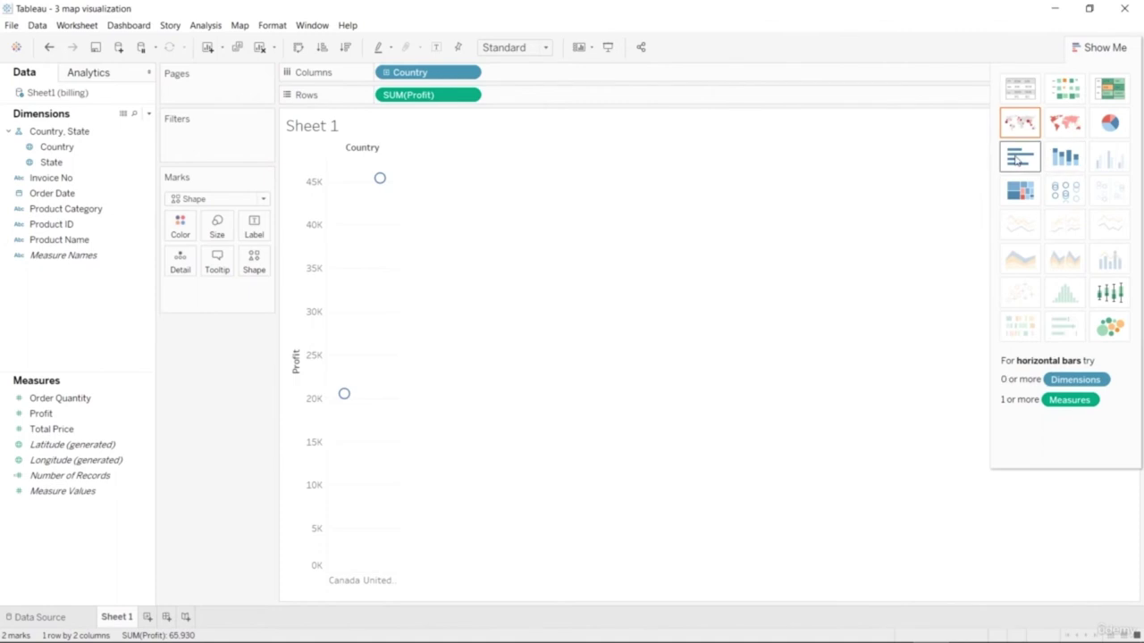
pyautogui.click(1021, 158)
pyautogui.click(1064, 157)
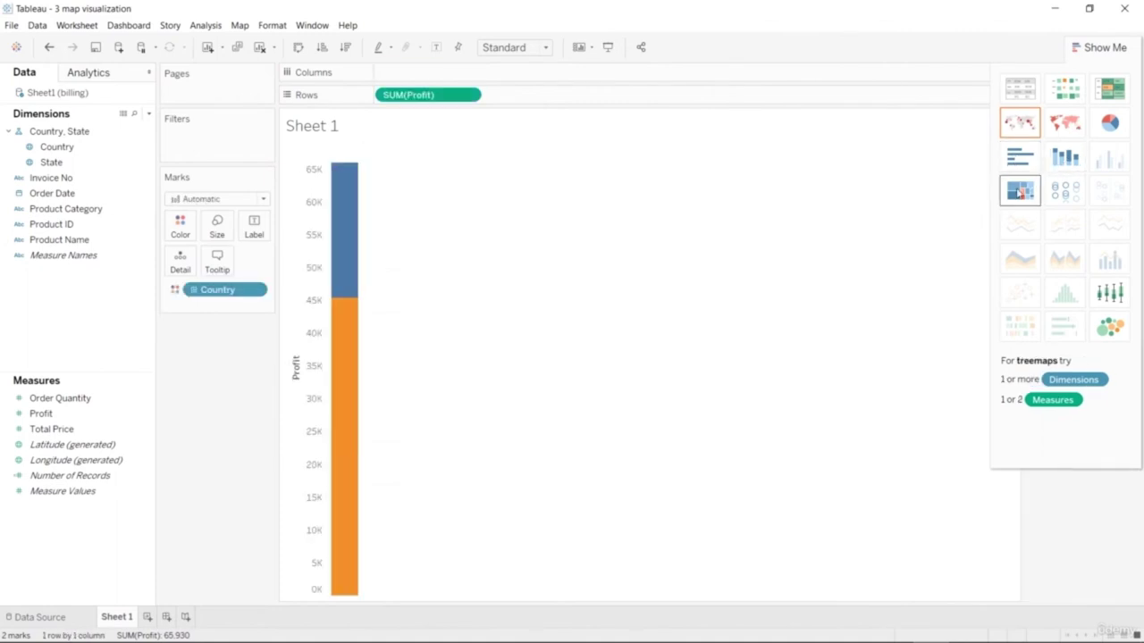
pyautogui.click(1020, 191)
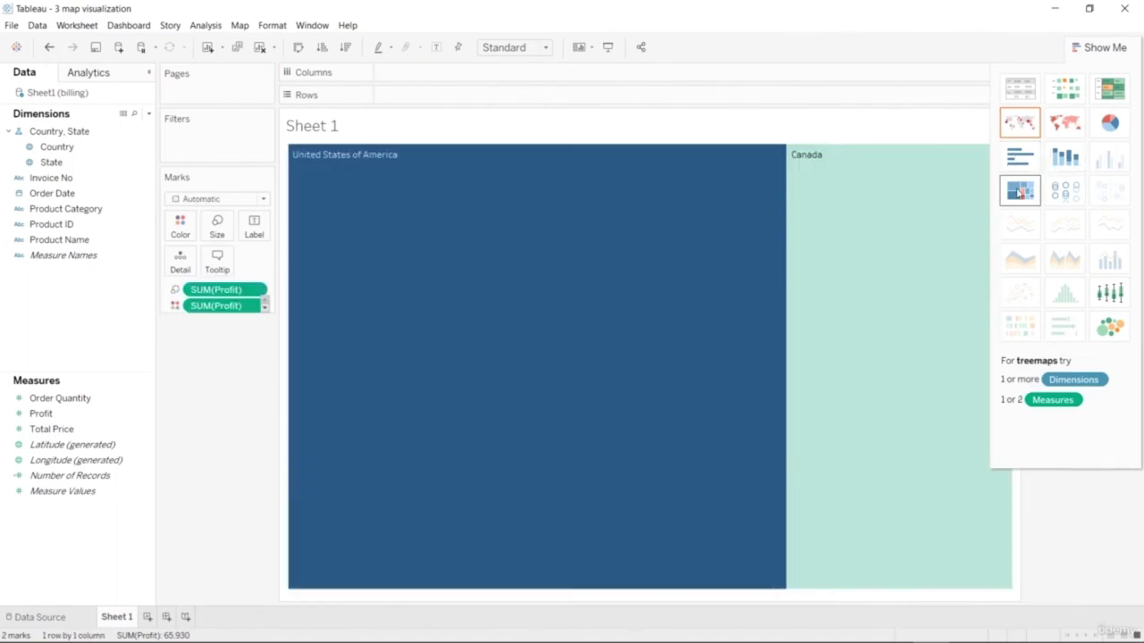
# Show Profit by Country as a filled map and switch it to a symbol map.
pyautogui.click(1066, 125)
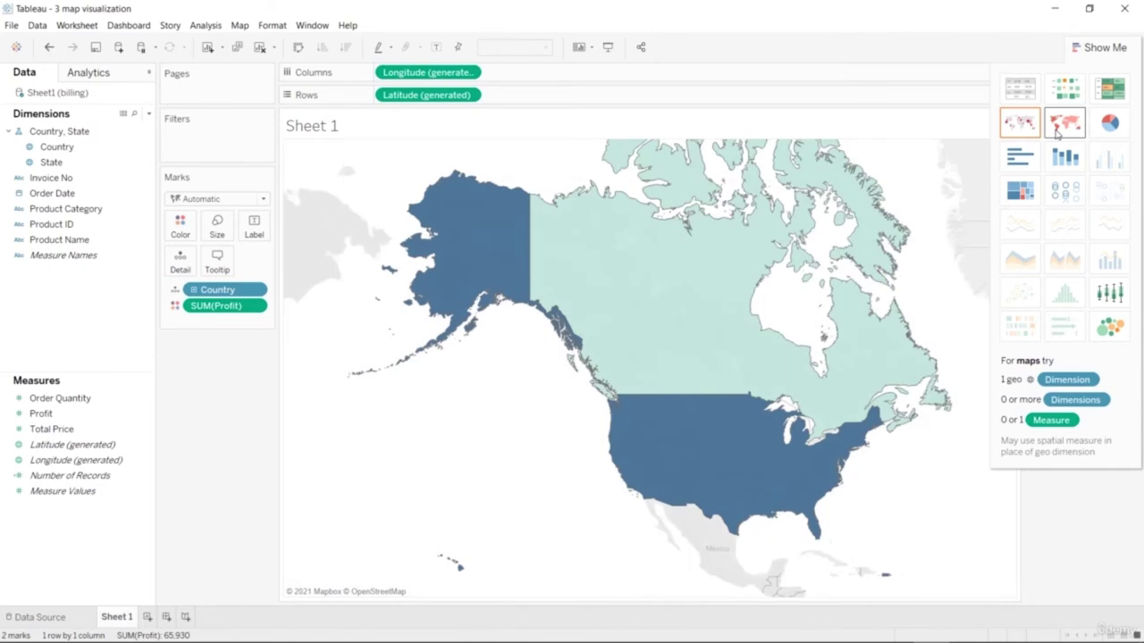
pyautogui.click(1025, 130)
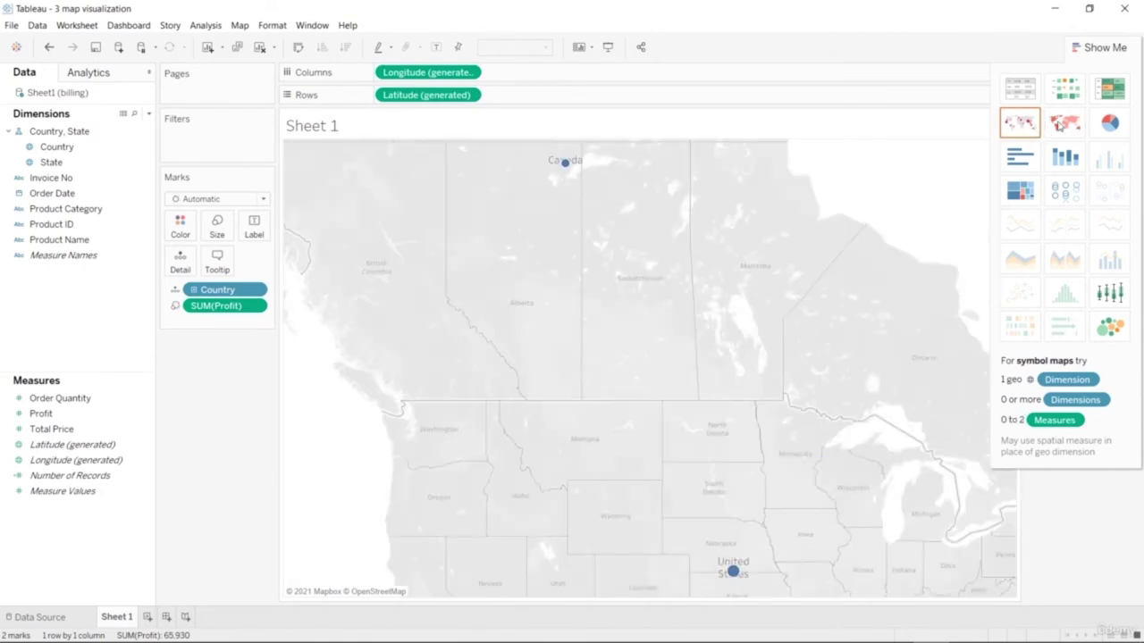
# Switch the map to a filled map, and remove Country and Profit from the marks.
pyautogui.click(1066, 125)
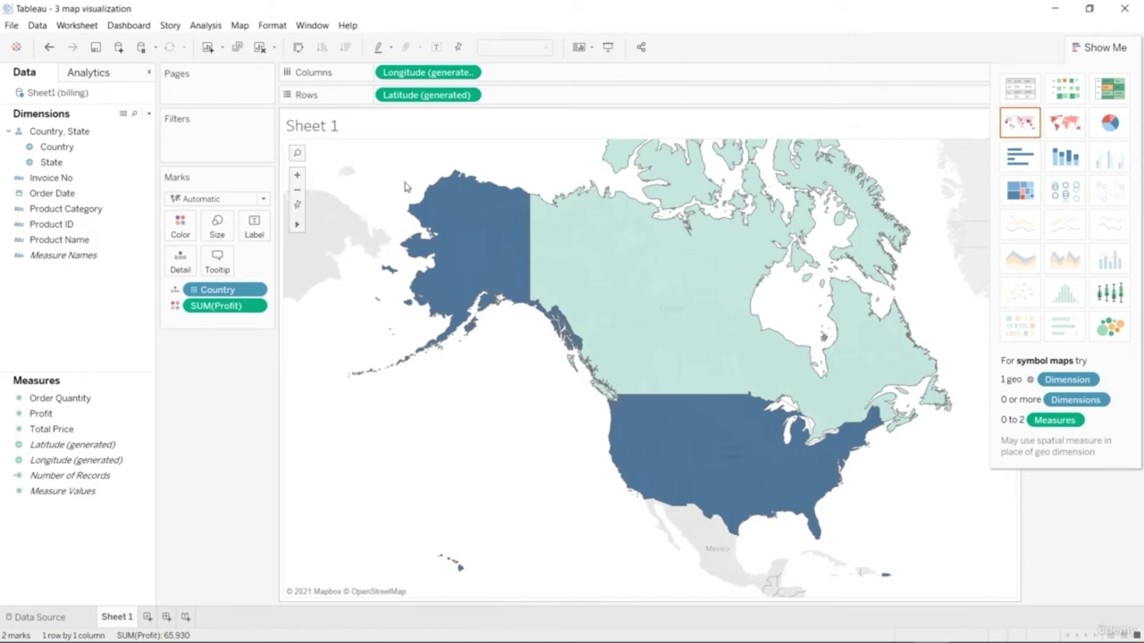
pyautogui.rightClick(249, 292)
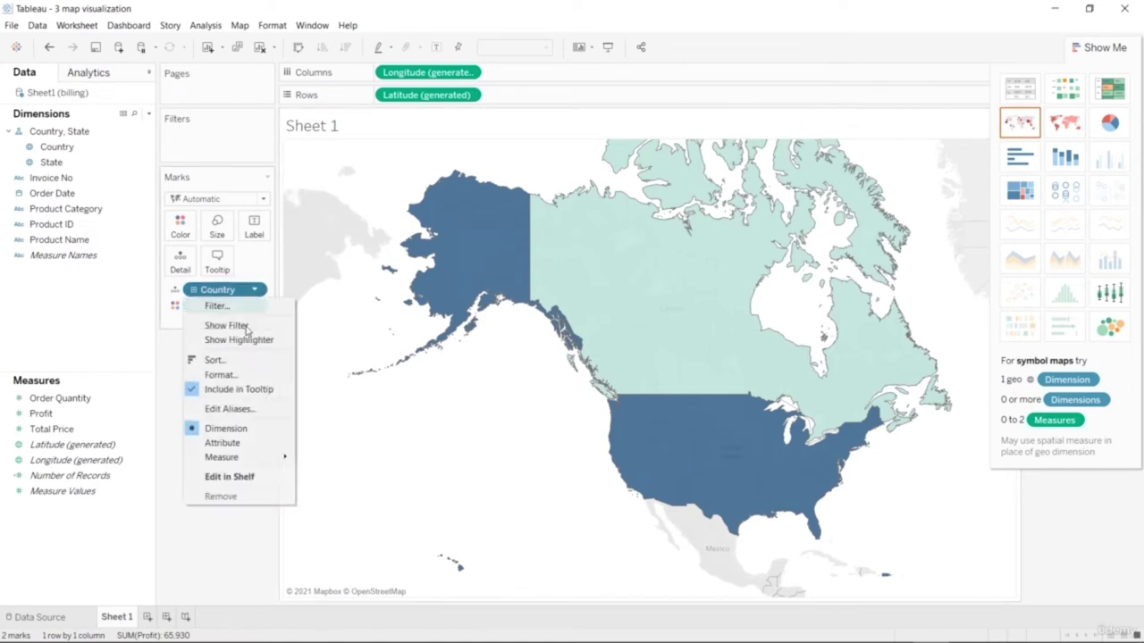
pyautogui.click(224, 498)
pyautogui.click(260, 298)
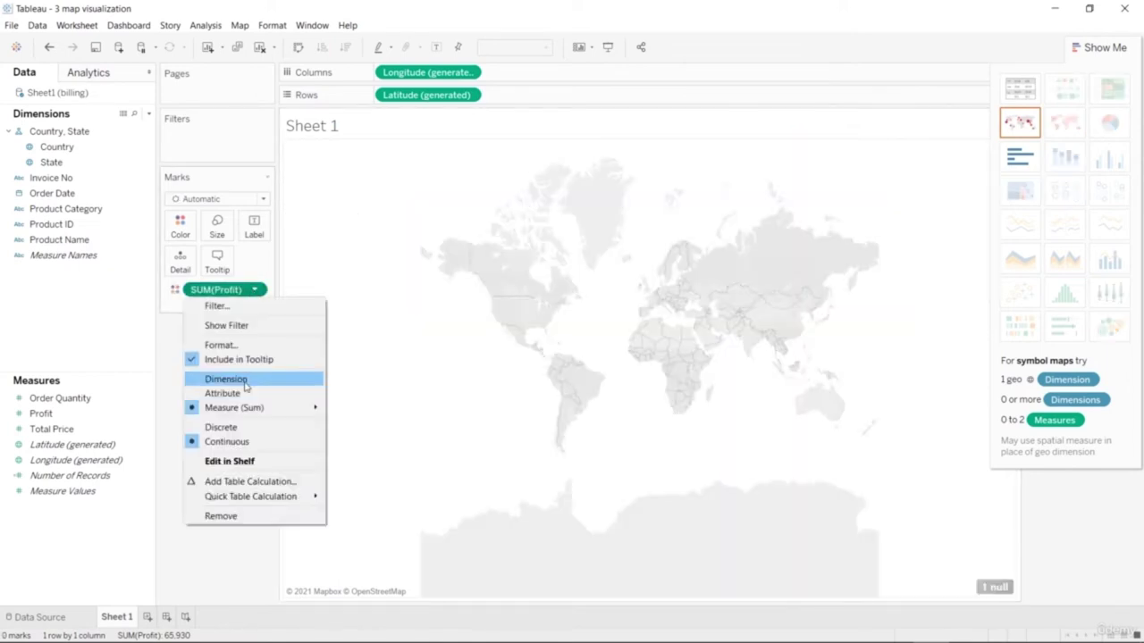
pyautogui.click(223, 516)
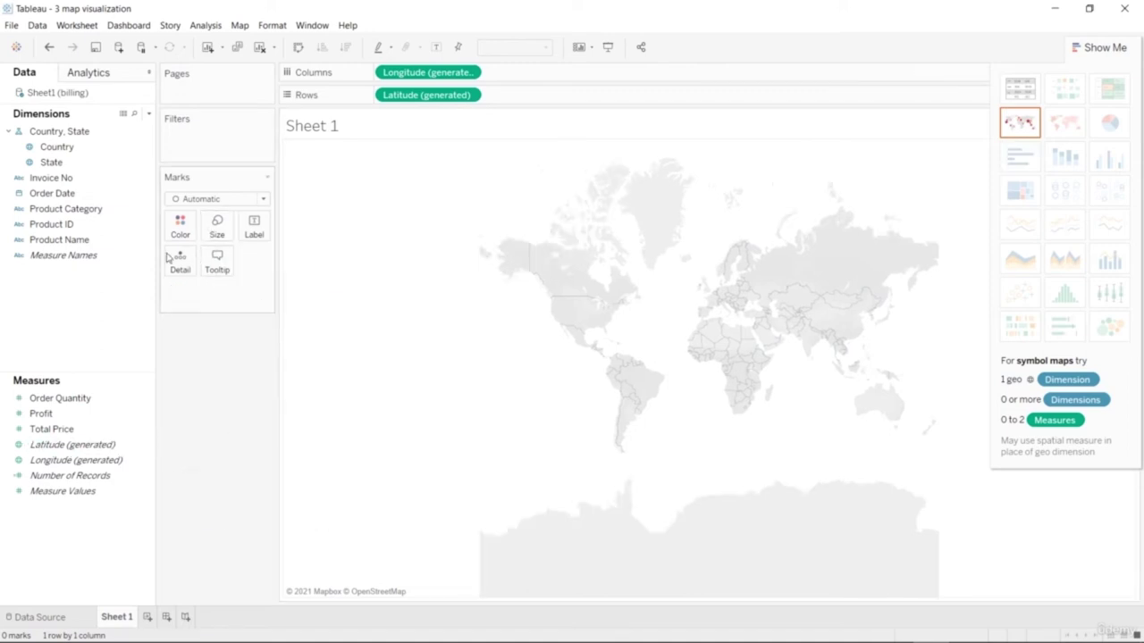
# Plot State on the map and color it by Order Quantity.
pyautogui.doubleClick(76, 162)
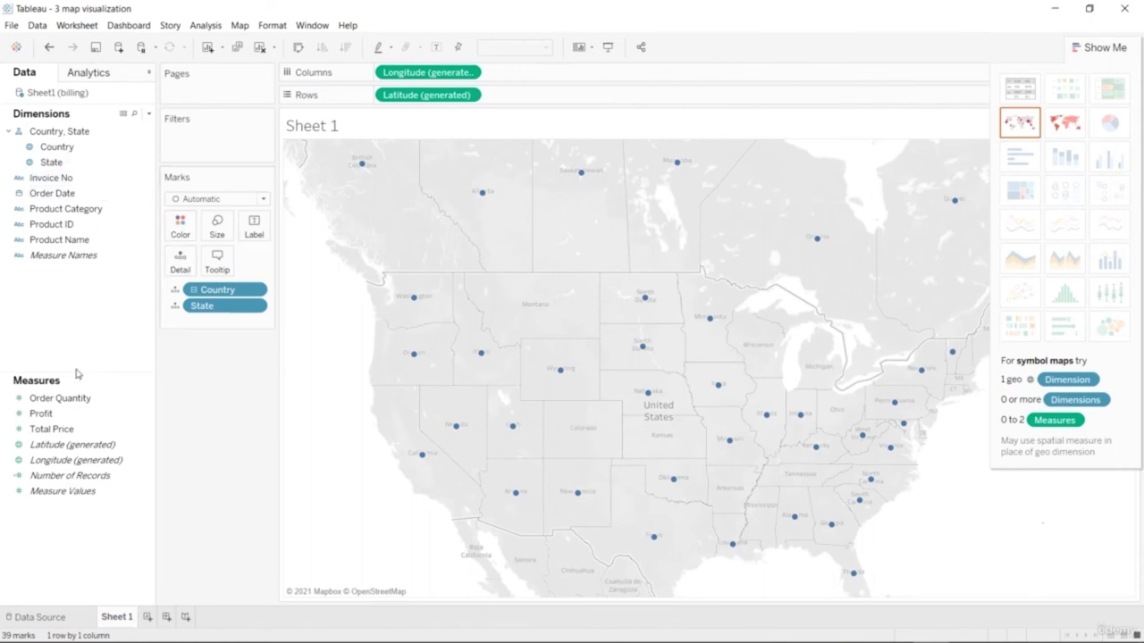
pyautogui.click(72, 414)
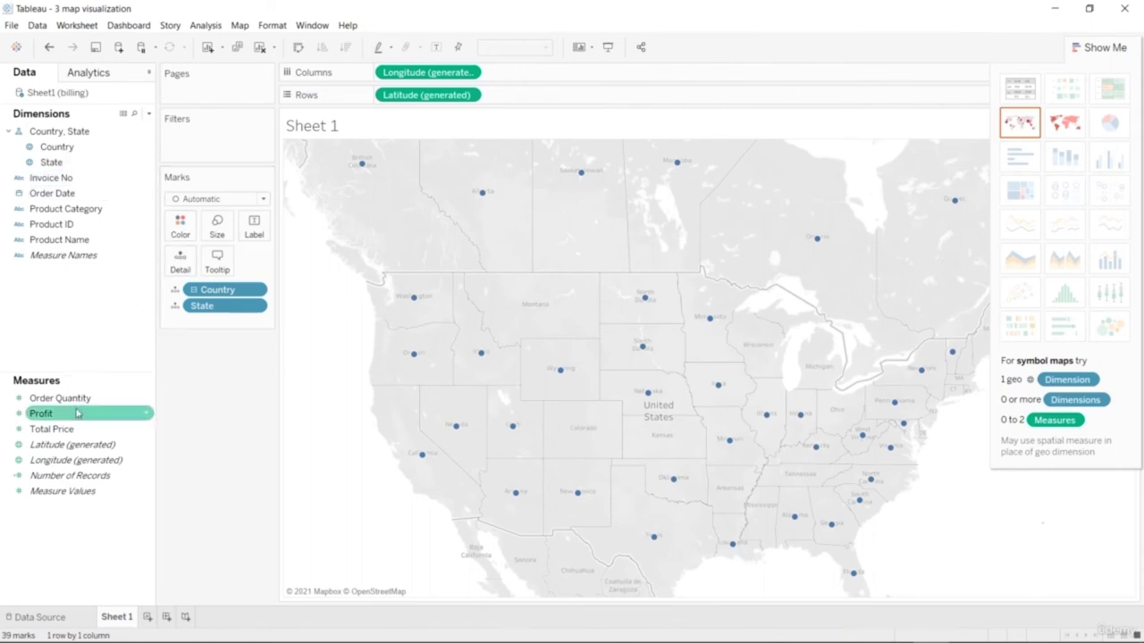
pyautogui.click(77, 403)
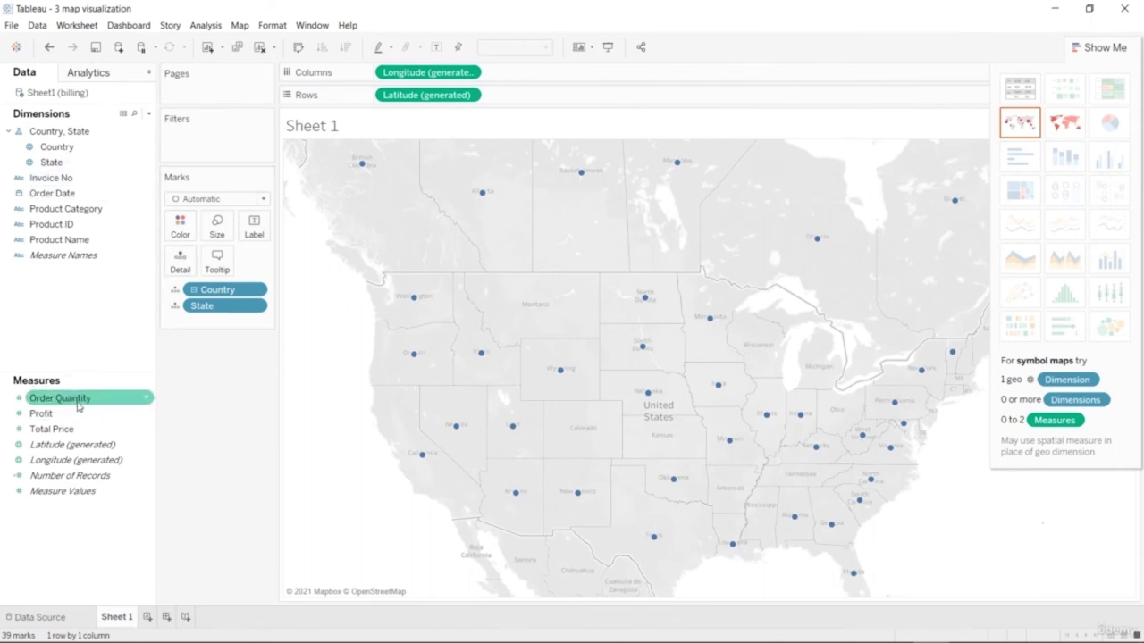
pyautogui.moveTo(78, 404); pyautogui.dragTo(174, 234)
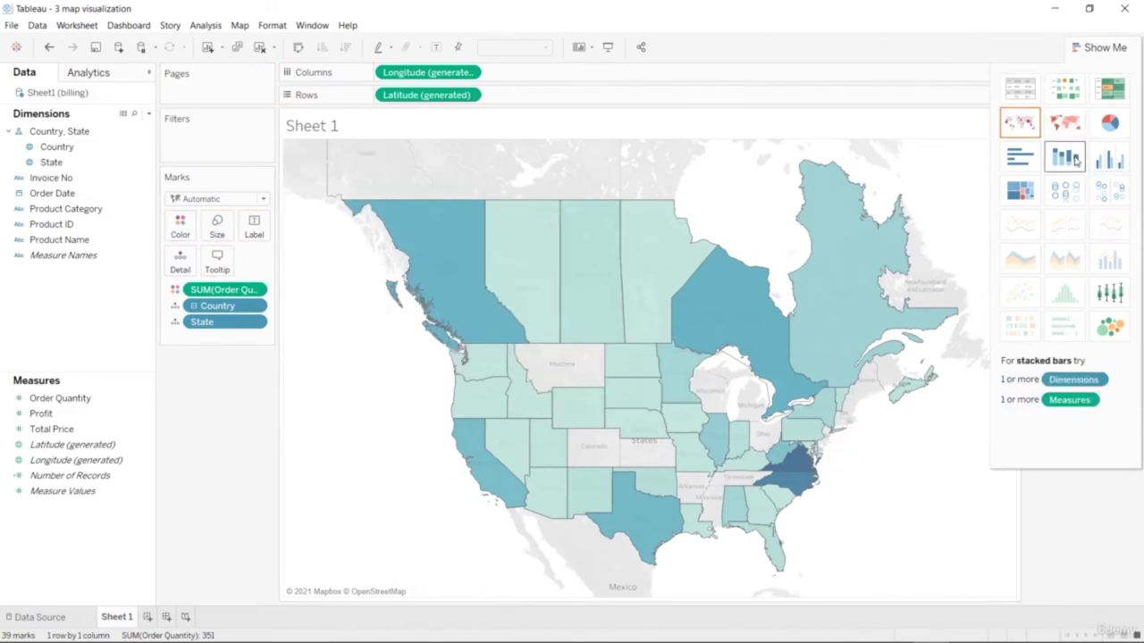
# Try circle views and side-by-side circles for Order Quantity by State, and return to the filled map.
pyautogui.click(1076, 189)
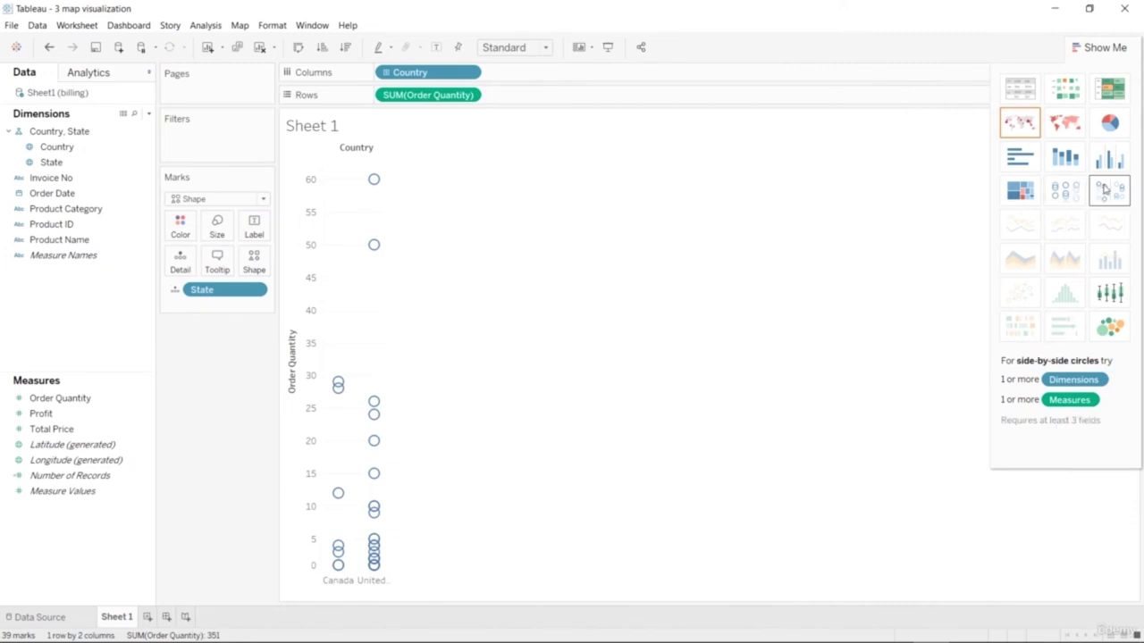
pyautogui.click(1112, 192)
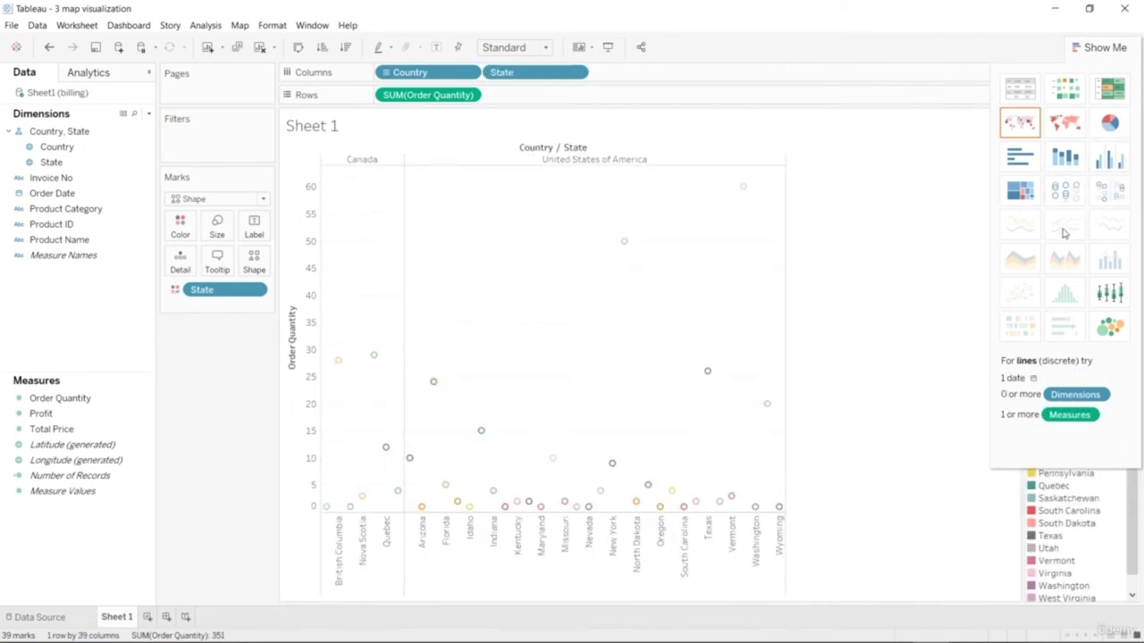
pyautogui.moveTo(745, 190)
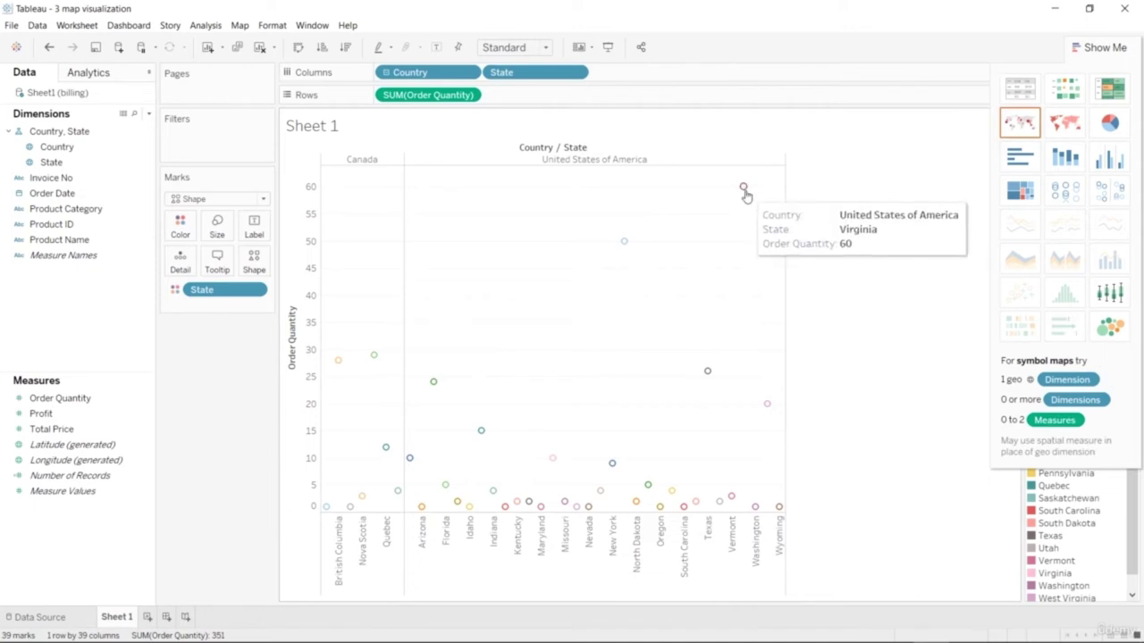
pyautogui.click(1061, 128)
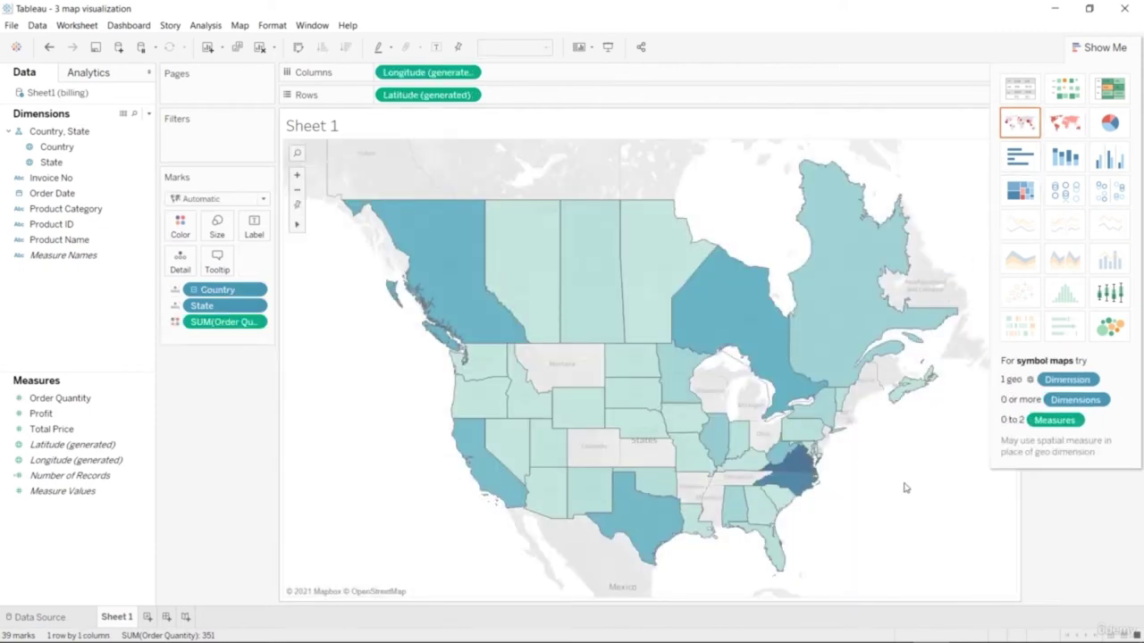
pyautogui.moveTo(800, 498)
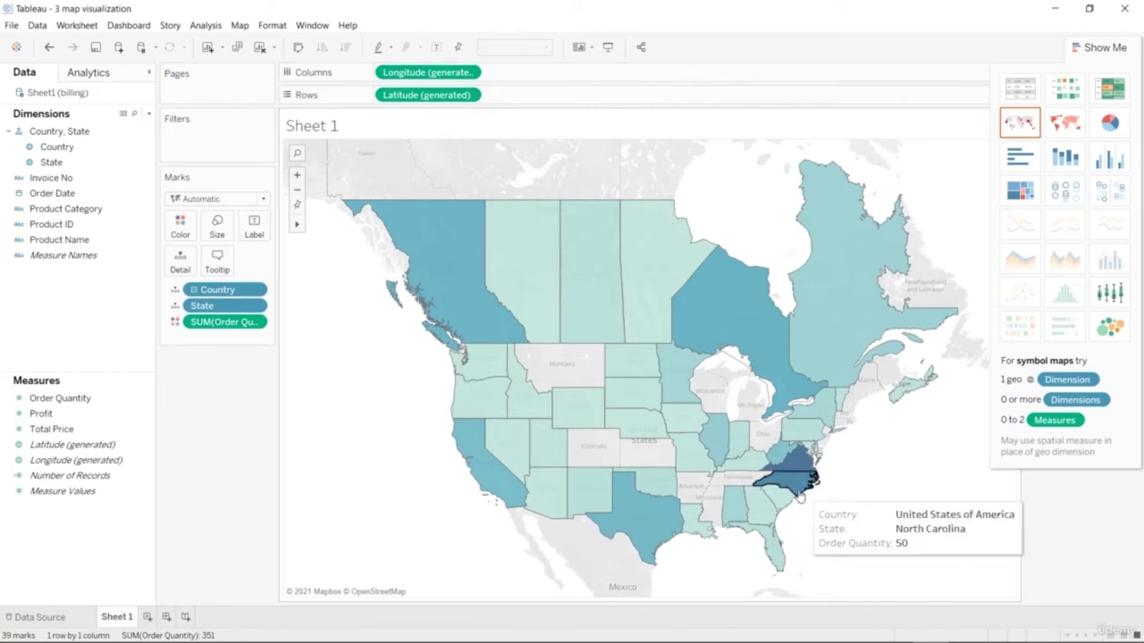
pyautogui.moveTo(792, 400)
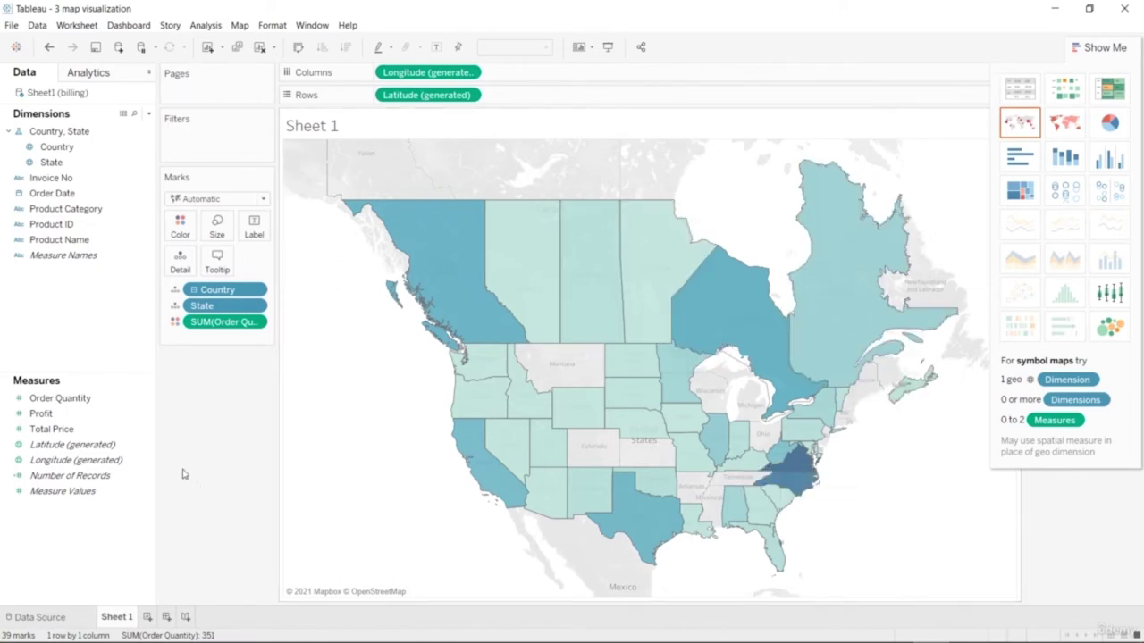
# Label the filled map with State and color it by Profit instead of Order Quantity.
pyautogui.moveTo(87, 169); pyautogui.dragTo(265, 236)
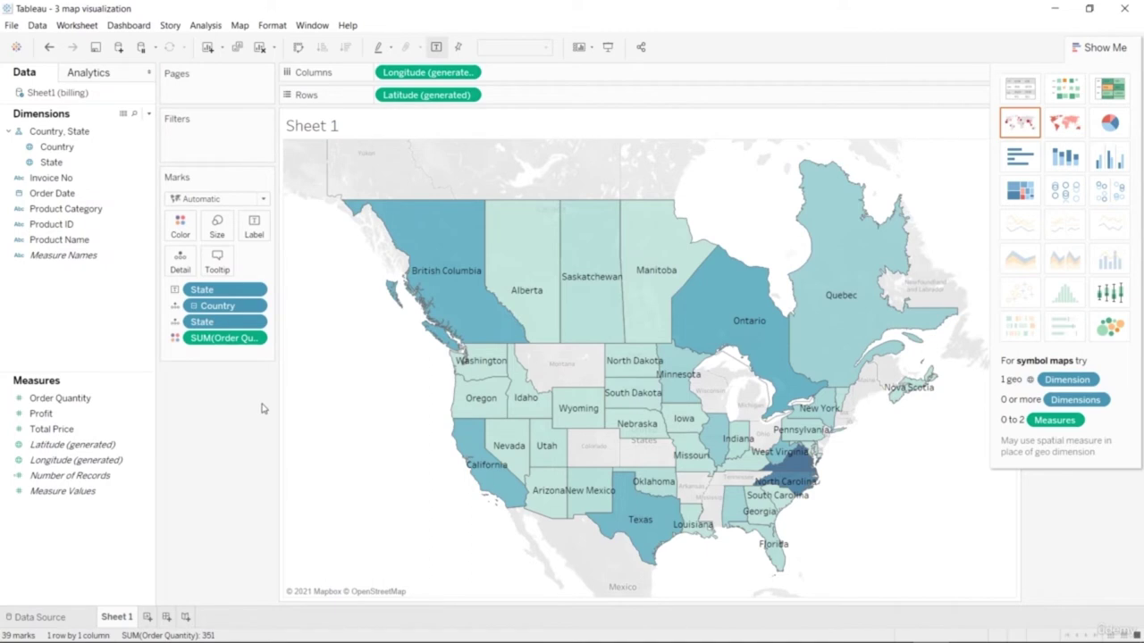
pyautogui.click(255, 339)
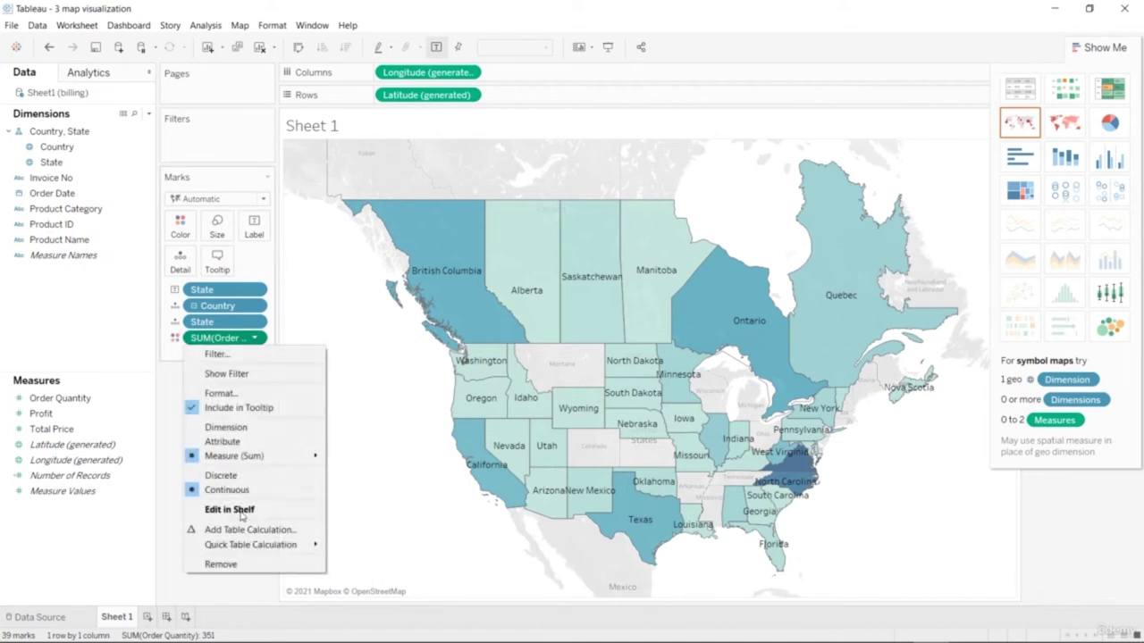
pyautogui.click(234, 560)
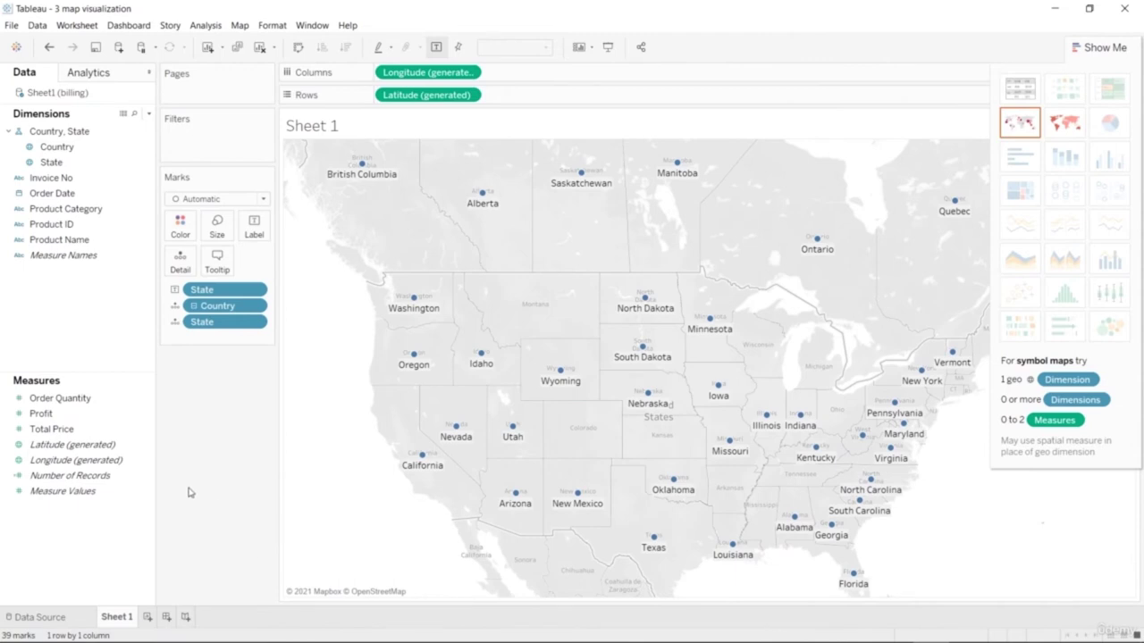
pyautogui.moveTo(134, 411)
pyautogui.mouseDown()
pyautogui.moveTo(199, 228)
pyautogui.moveTo(181, 225)
pyautogui.mouseUp()
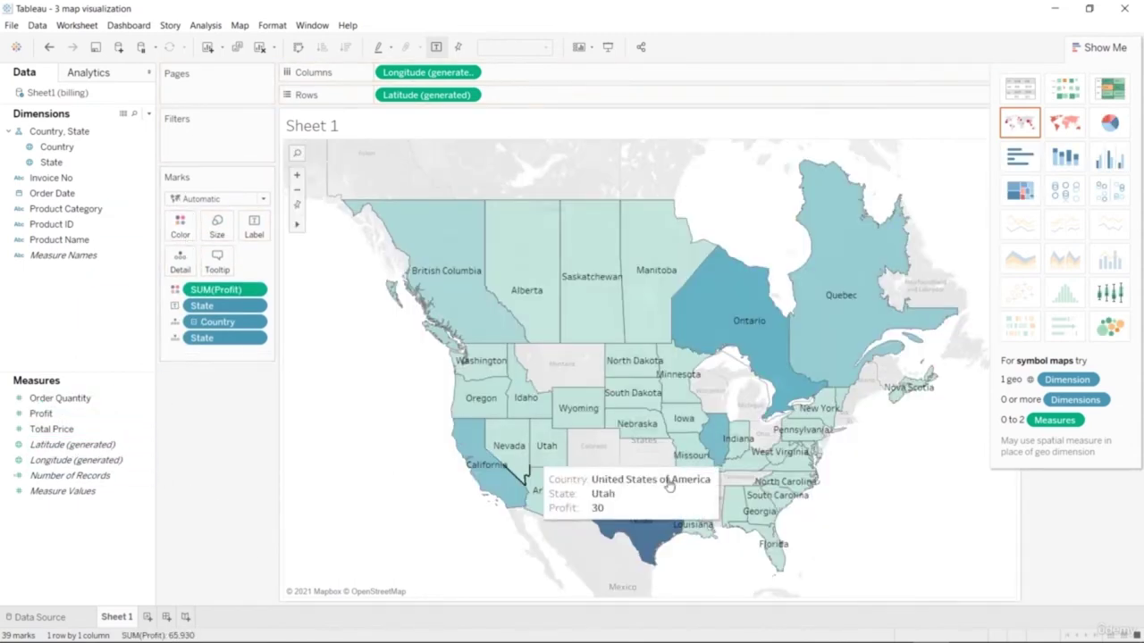
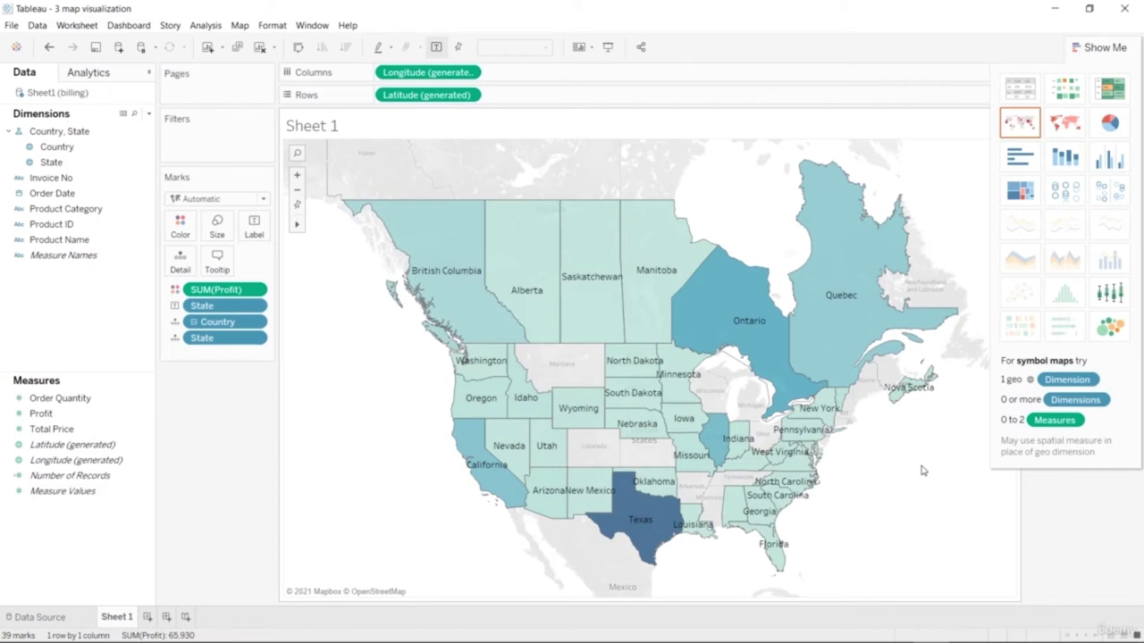
# Open the color settings for Profit and apply the Purple palette to the map.
pyautogui.click(188, 228)
pyautogui.click(219, 270)
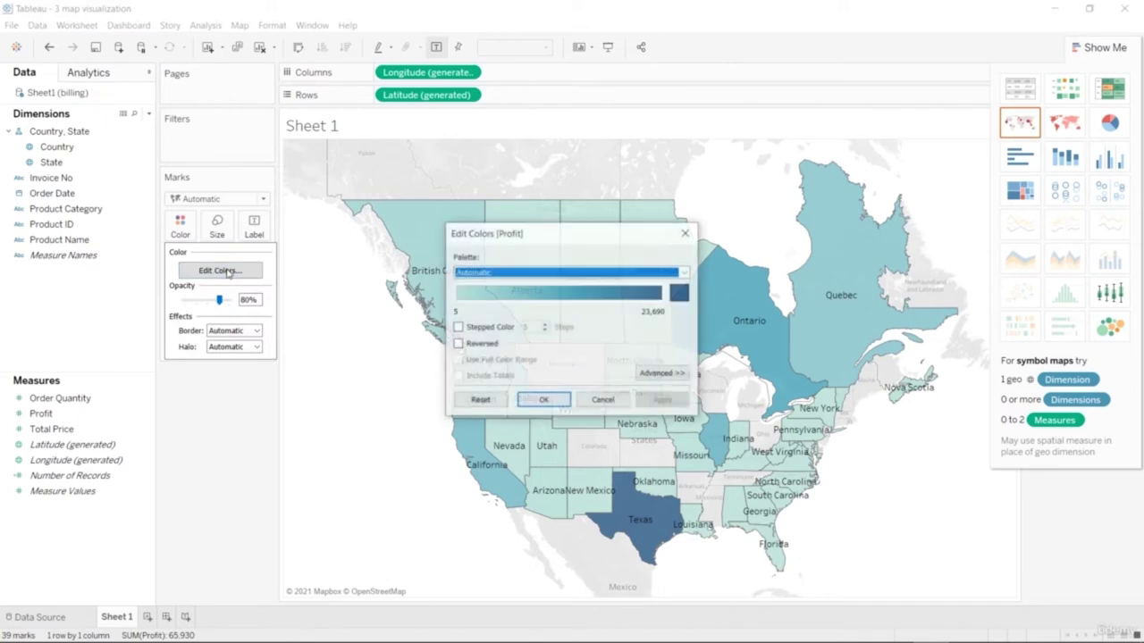
pyautogui.moveTo(556, 235); pyautogui.dragTo(251, 403)
pyautogui.click(377, 438)
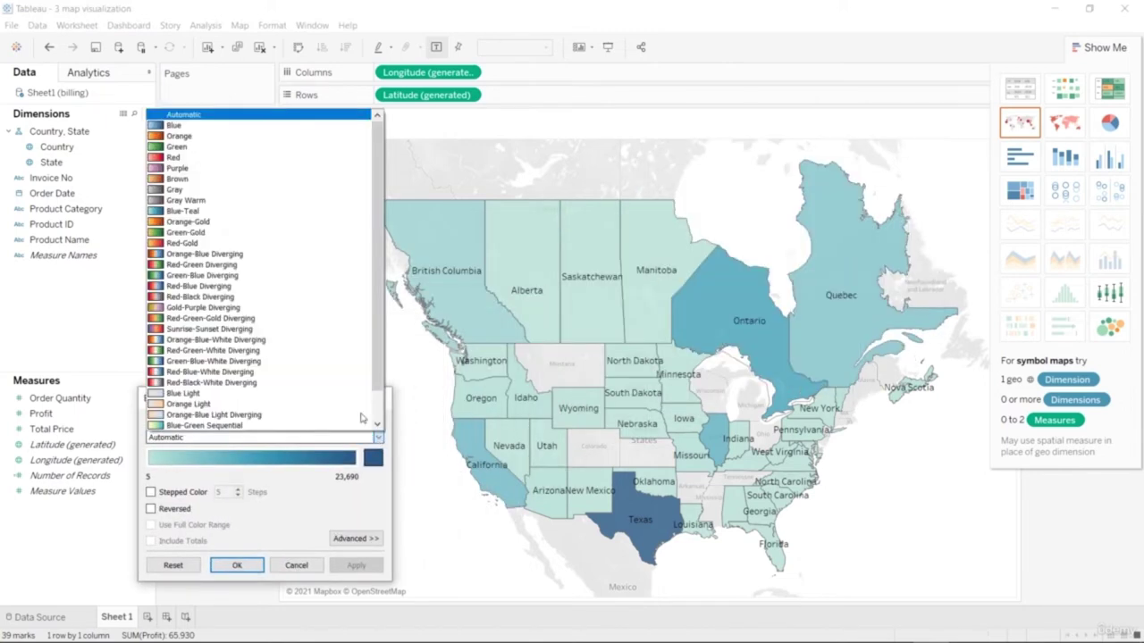
pyautogui.click(246, 168)
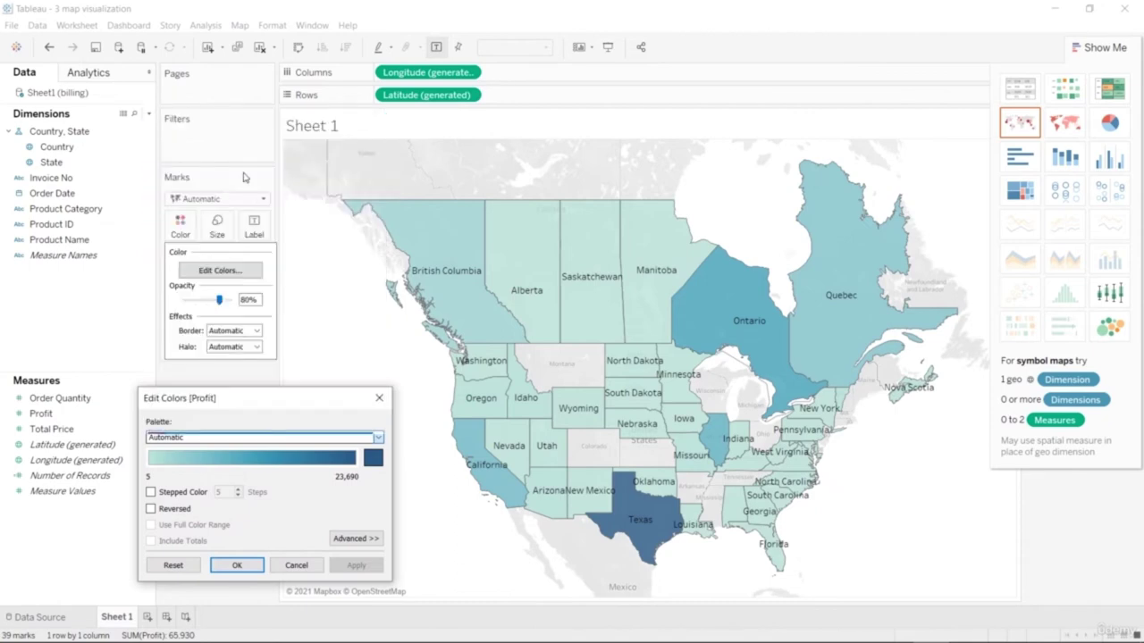
pyautogui.click(351, 566)
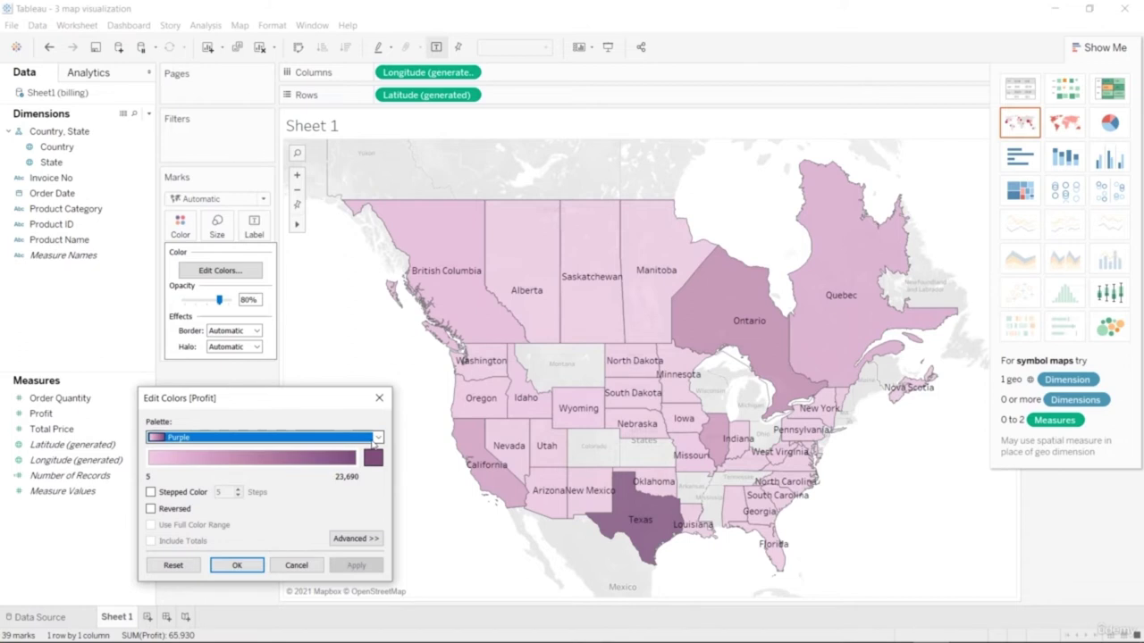
# Try the Brown, Temperature Diverging and Green-Blue-White Diverging palettes on the Profit map.
pyautogui.click(377, 437)
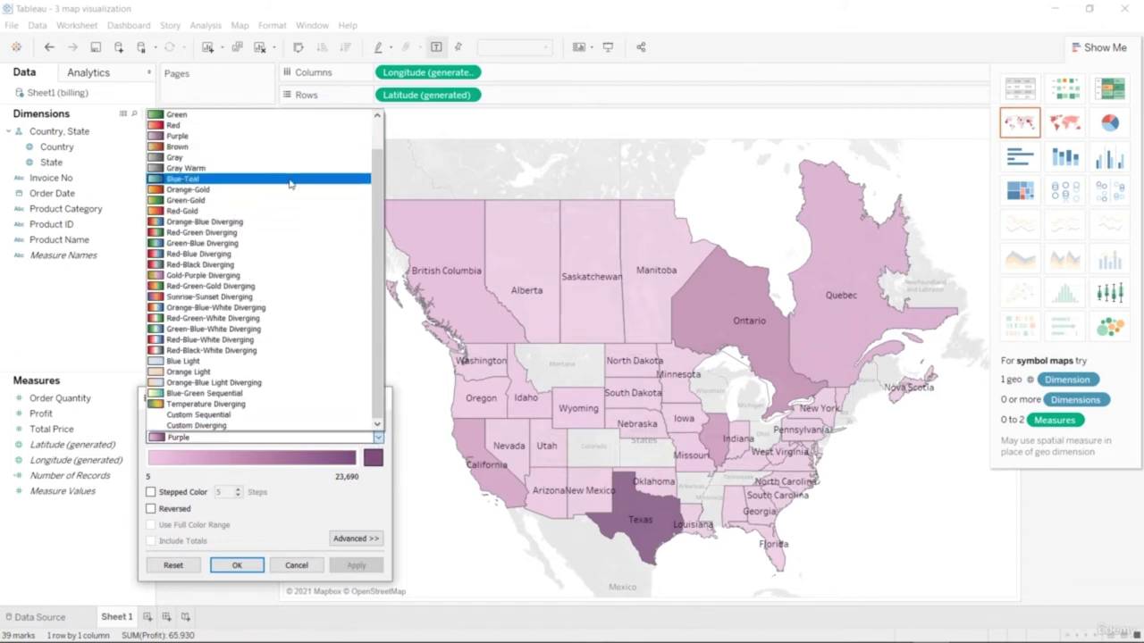
pyautogui.click(286, 147)
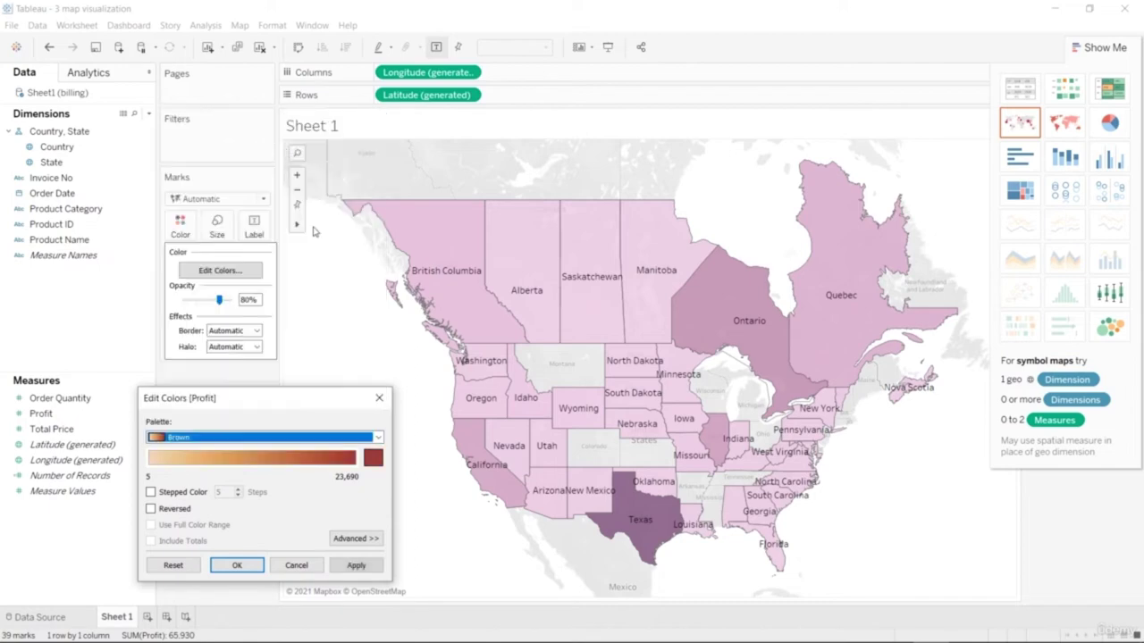
pyautogui.click(356, 566)
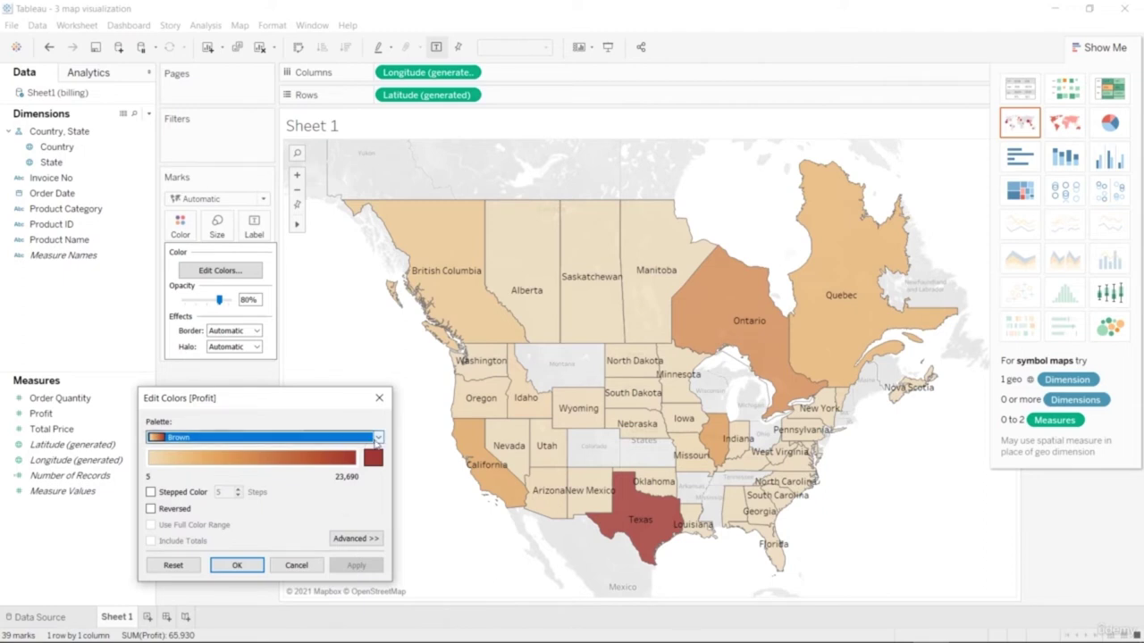
pyautogui.click(378, 438)
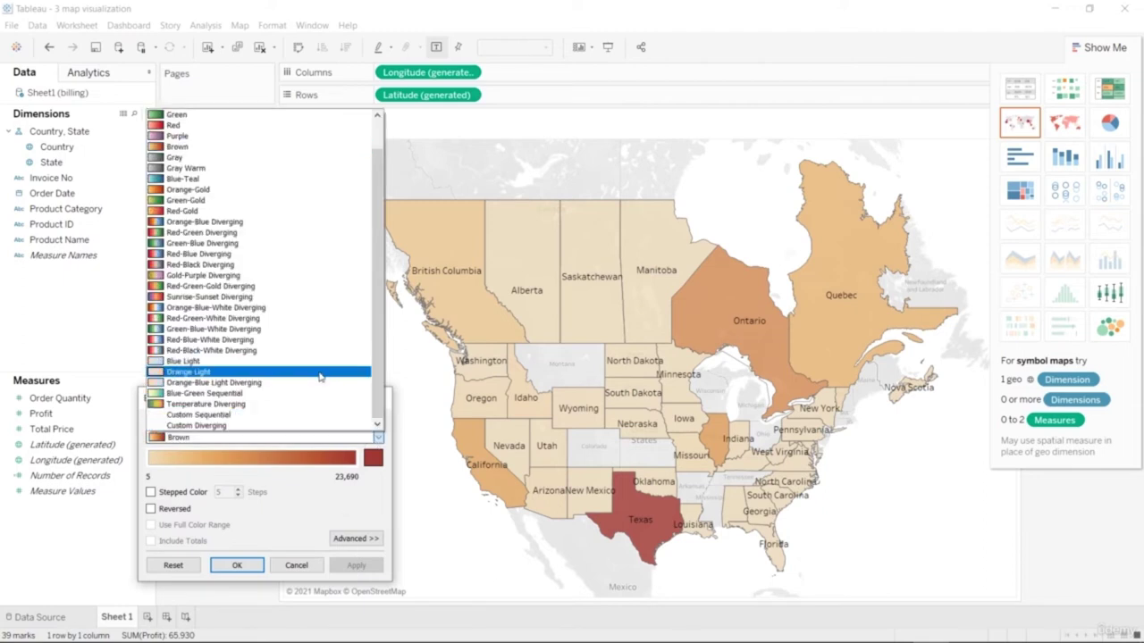
pyautogui.click(319, 405)
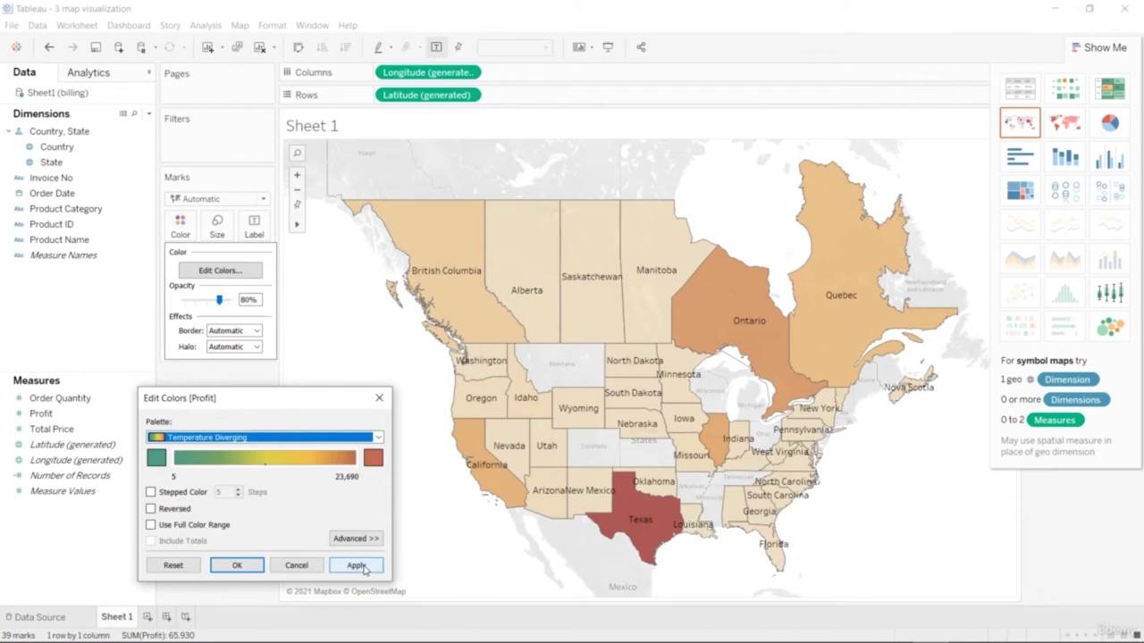
pyautogui.click(361, 567)
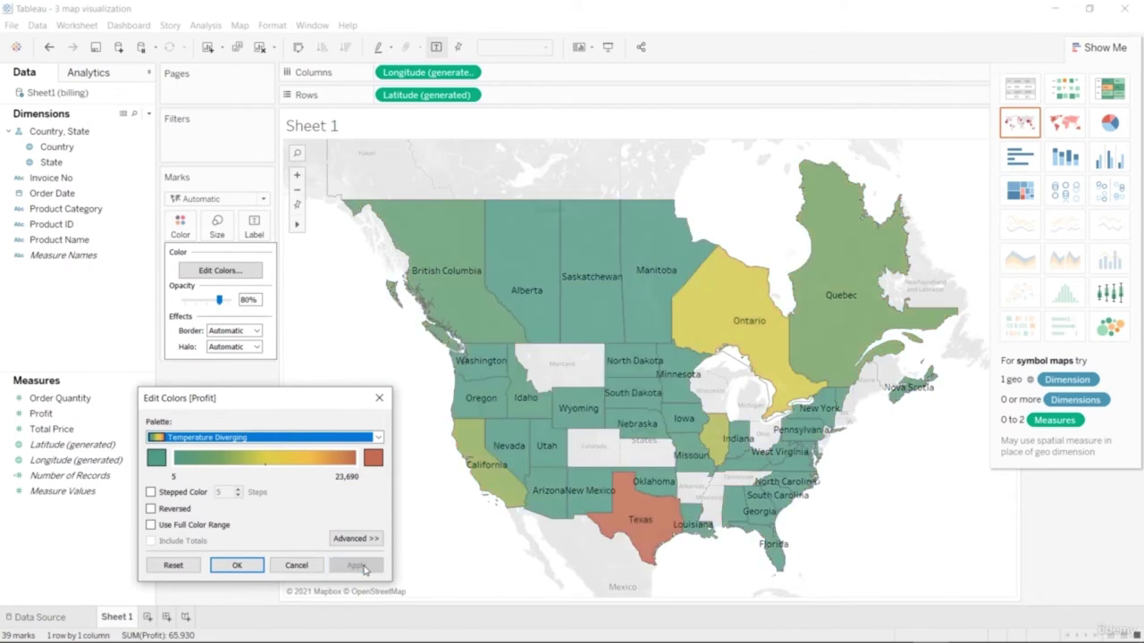
pyautogui.click(375, 438)
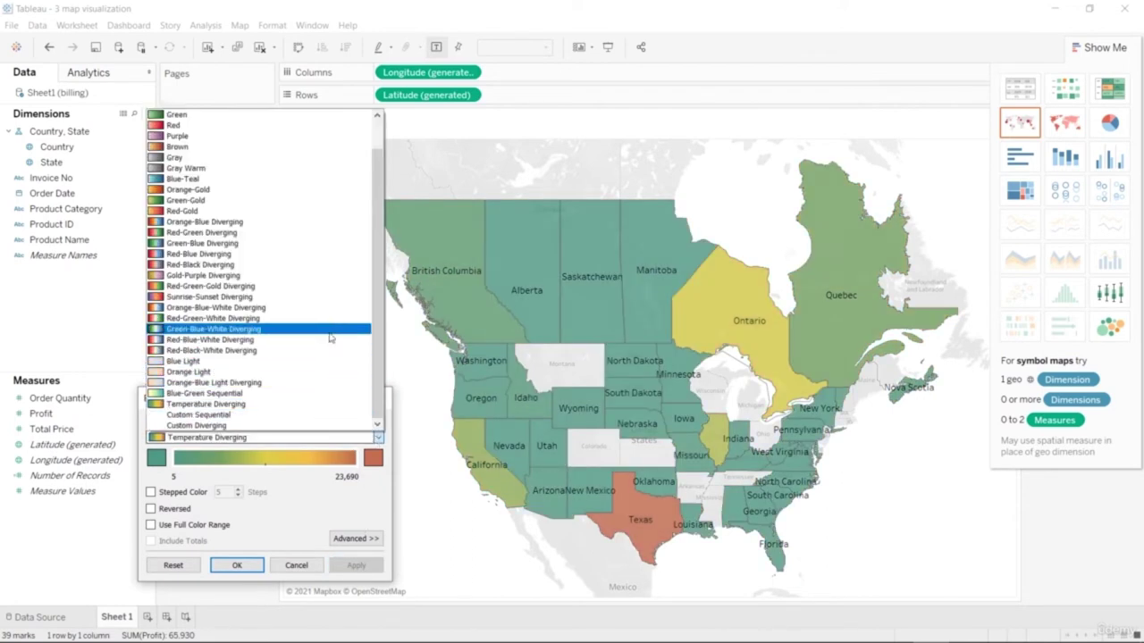
pyautogui.click(212, 328)
pyautogui.click(357, 566)
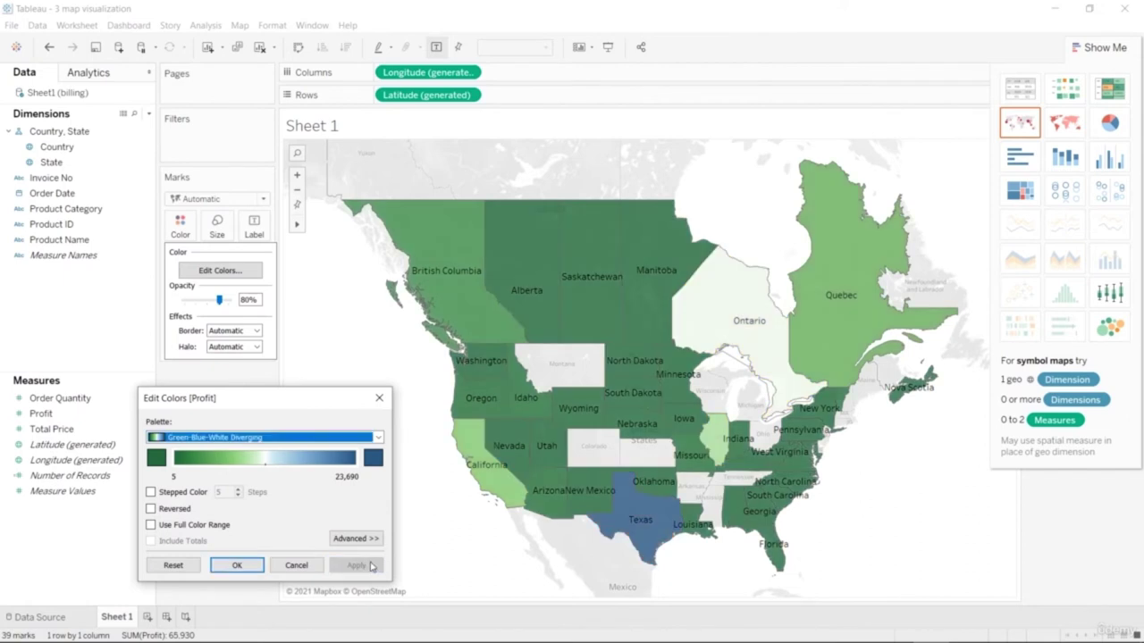
# Apply the Orange-Gold palette to the Profit map.
pyautogui.click(376, 438)
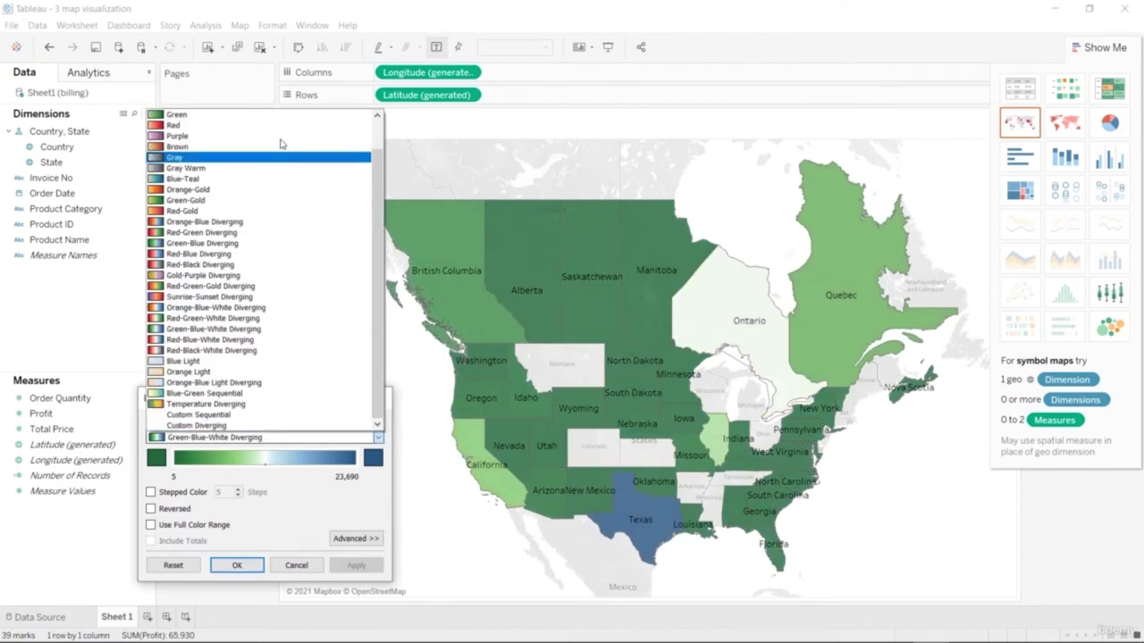
pyautogui.click(273, 189)
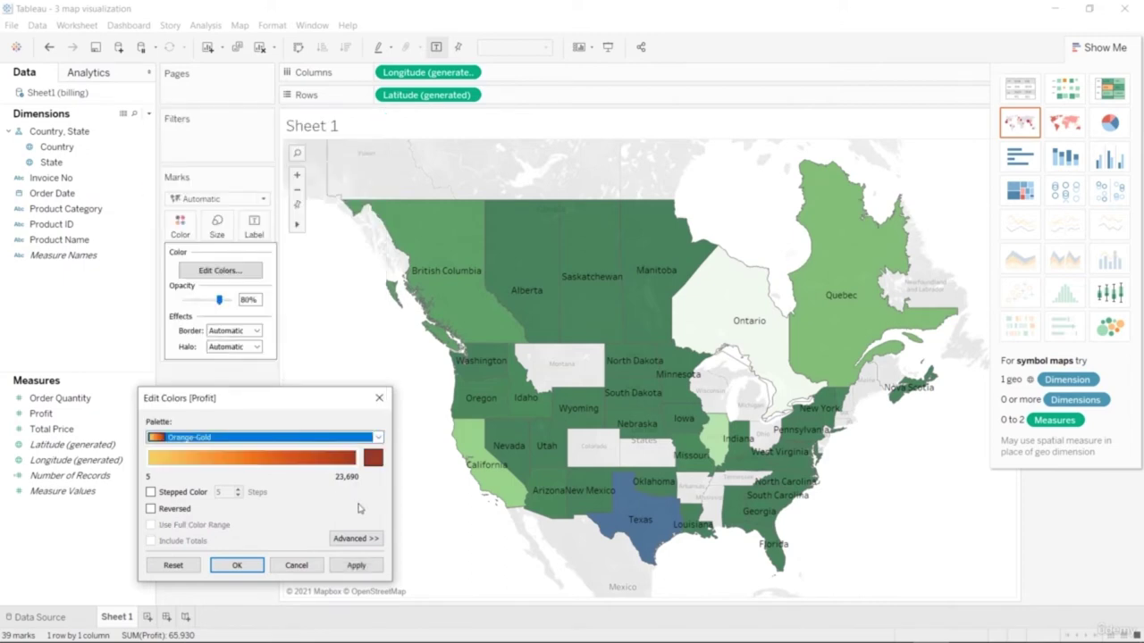
pyautogui.click(362, 570)
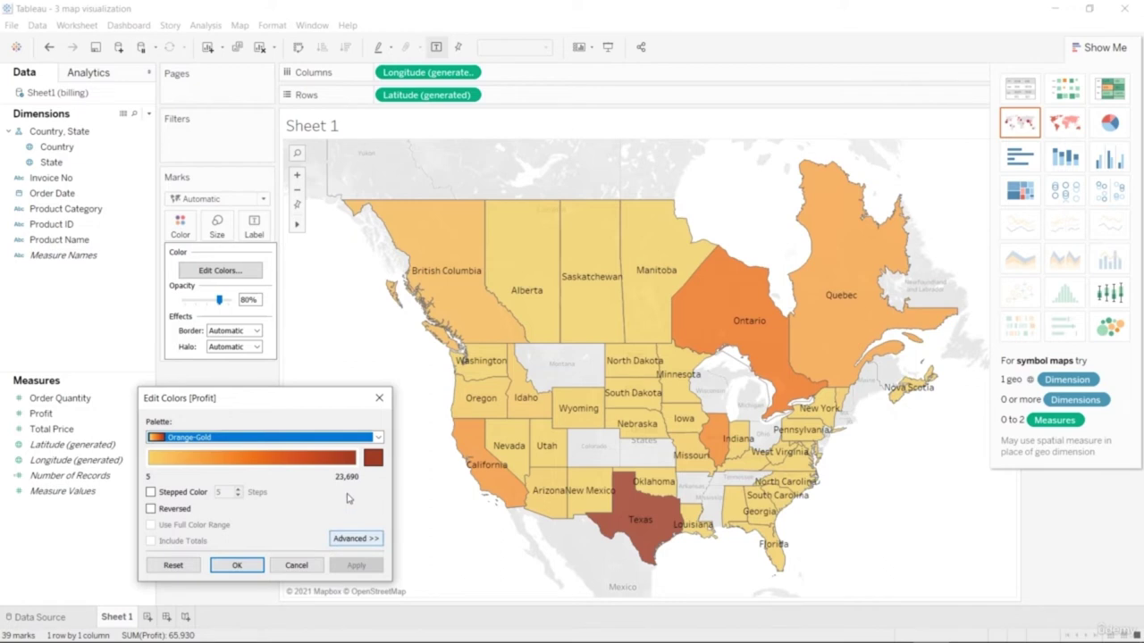
# Apply the Purple palette to the Profit map with stepped color in 5 steps.
pyautogui.click(377, 437)
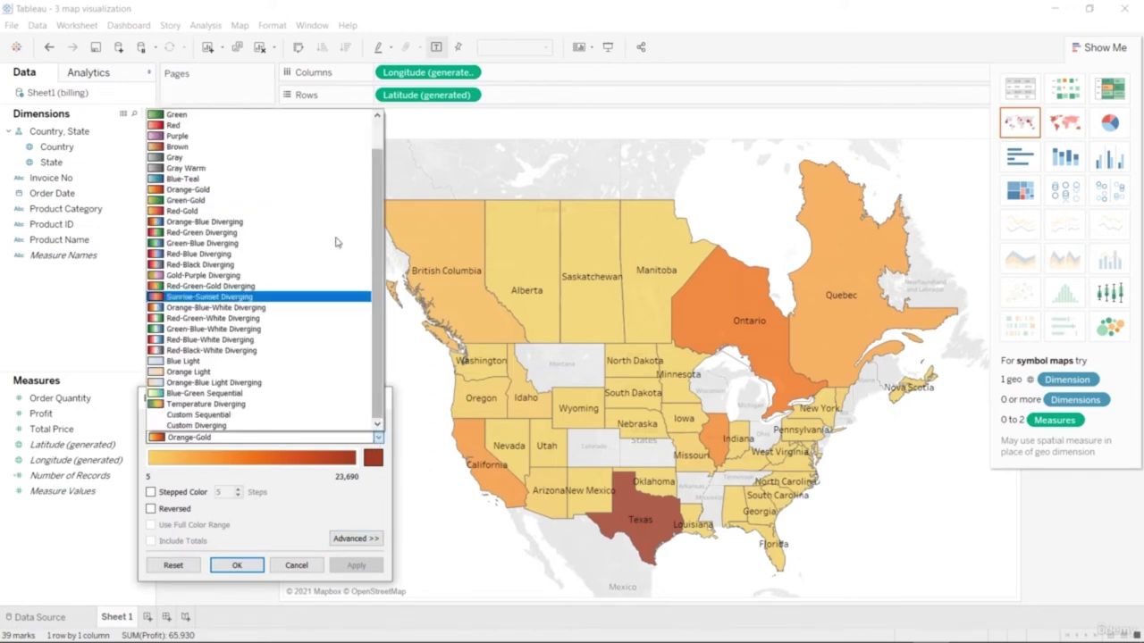
pyautogui.click(300, 139)
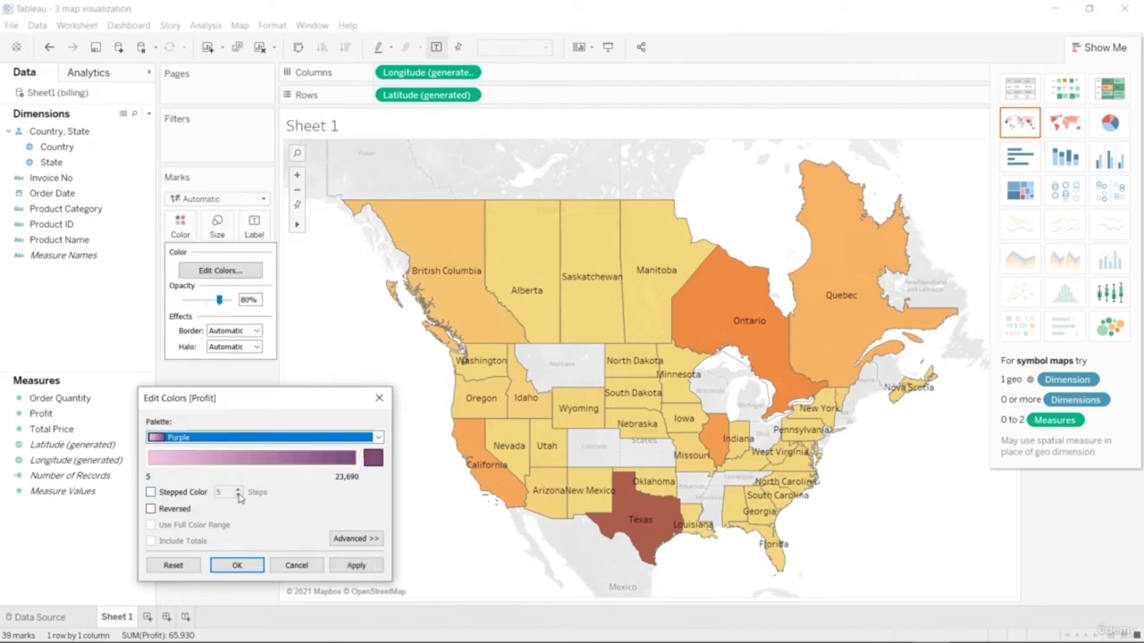
pyautogui.click(151, 492)
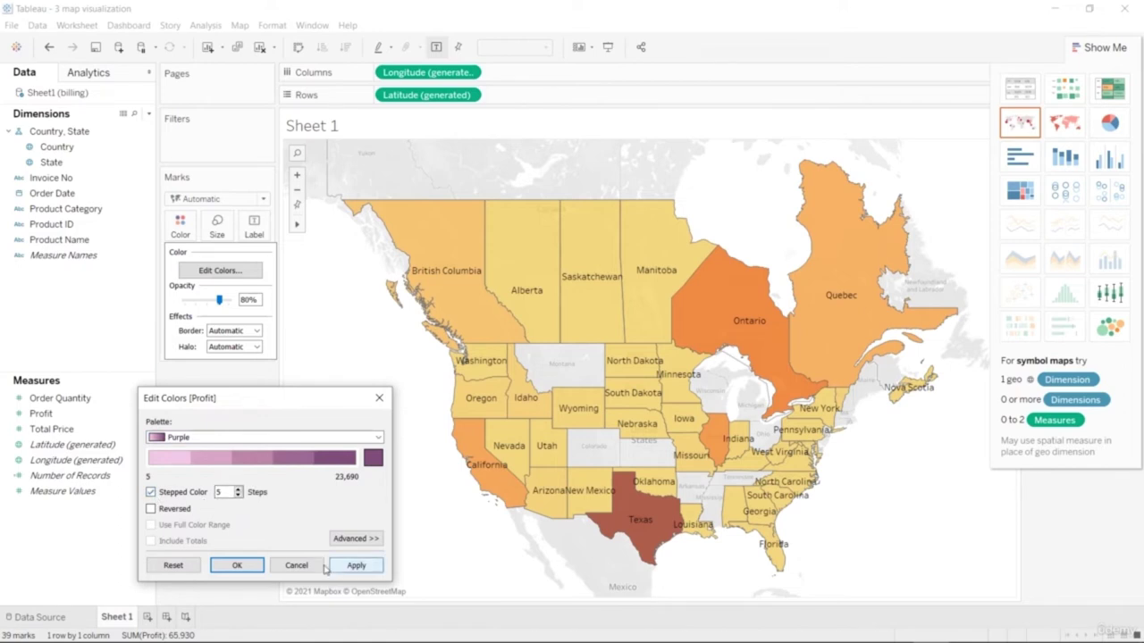
pyautogui.click(350, 566)
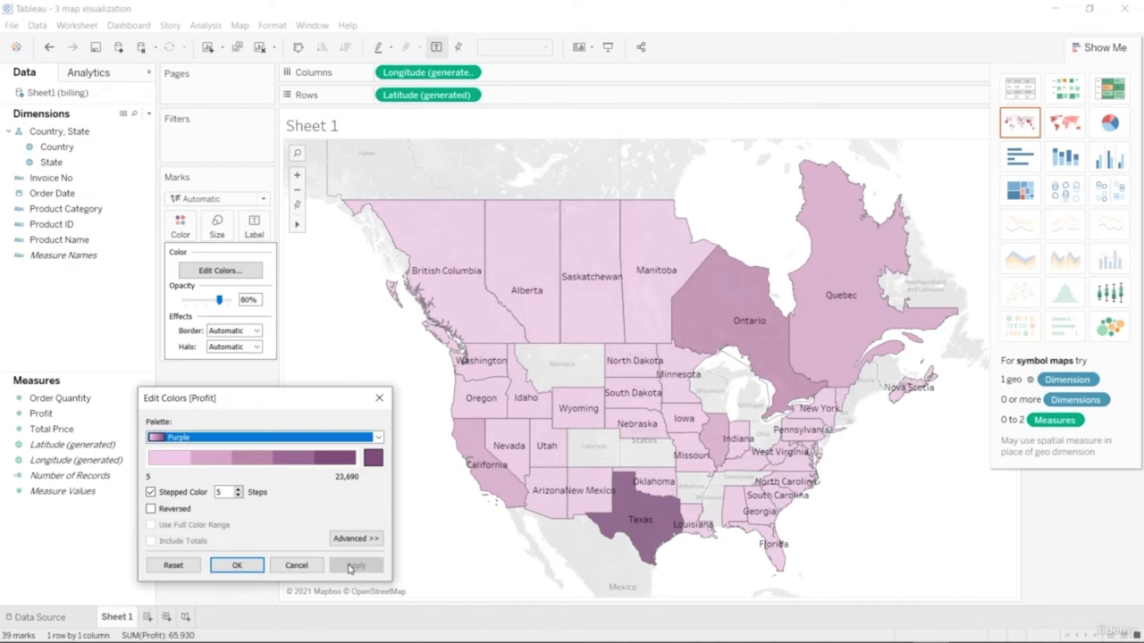
# Turn off stepped color for the Profit palette and confirm the color settings.
pyautogui.click(152, 492)
pyautogui.click(348, 568)
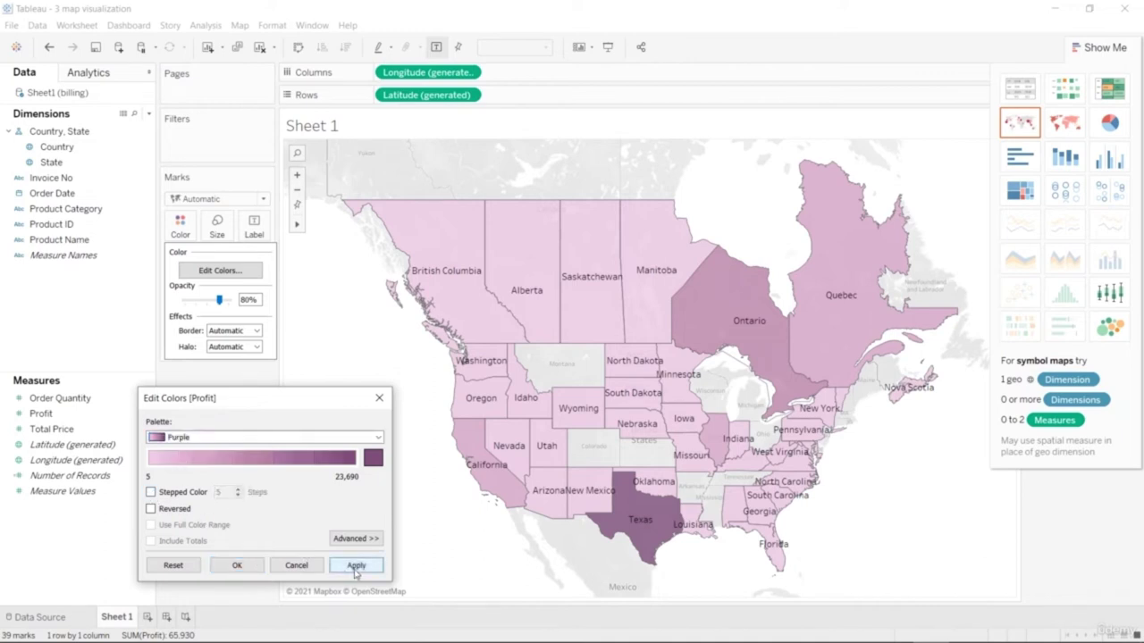
pyautogui.click(237, 566)
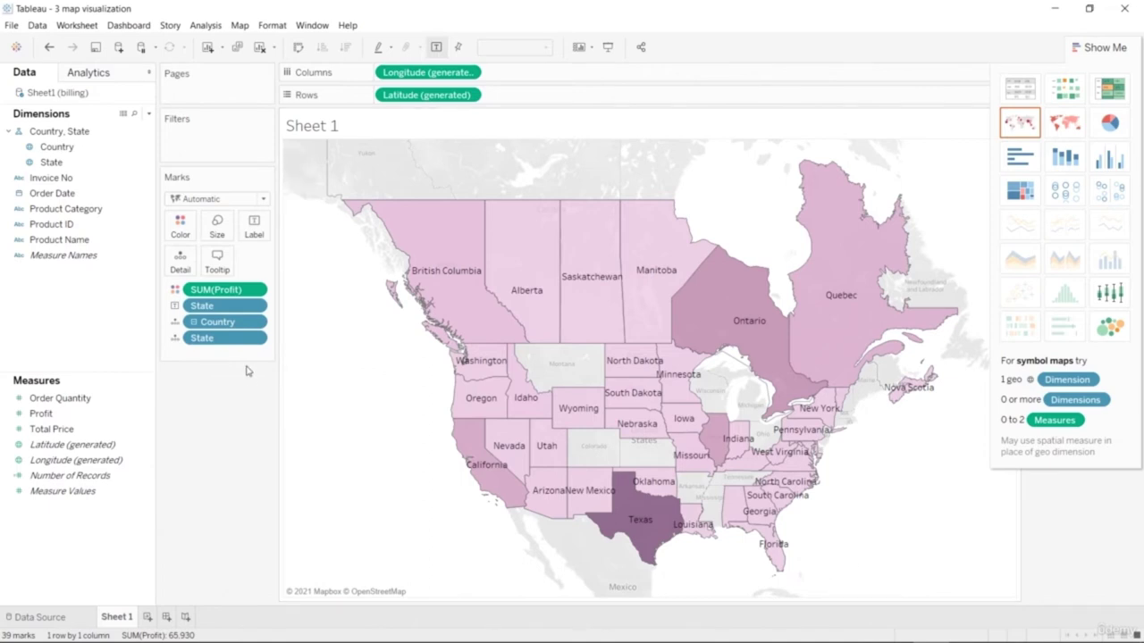
# Try Tw Cen MT Condensed and Tableau Bold as the state label font, and restore Tableau Book.
pyautogui.click(256, 225)
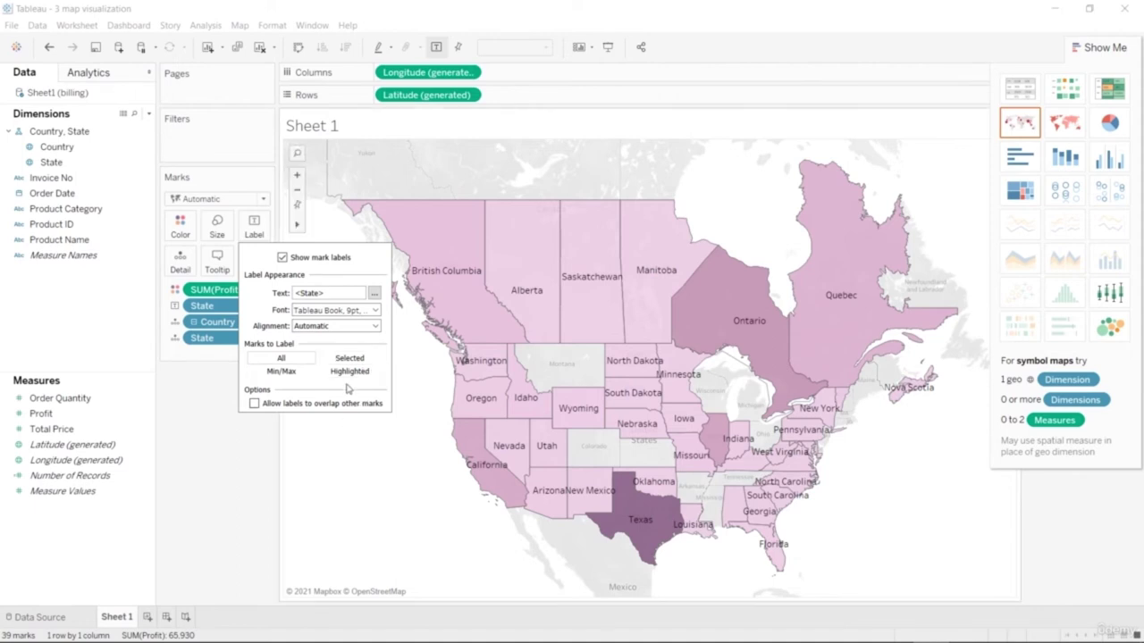
pyautogui.click(376, 310)
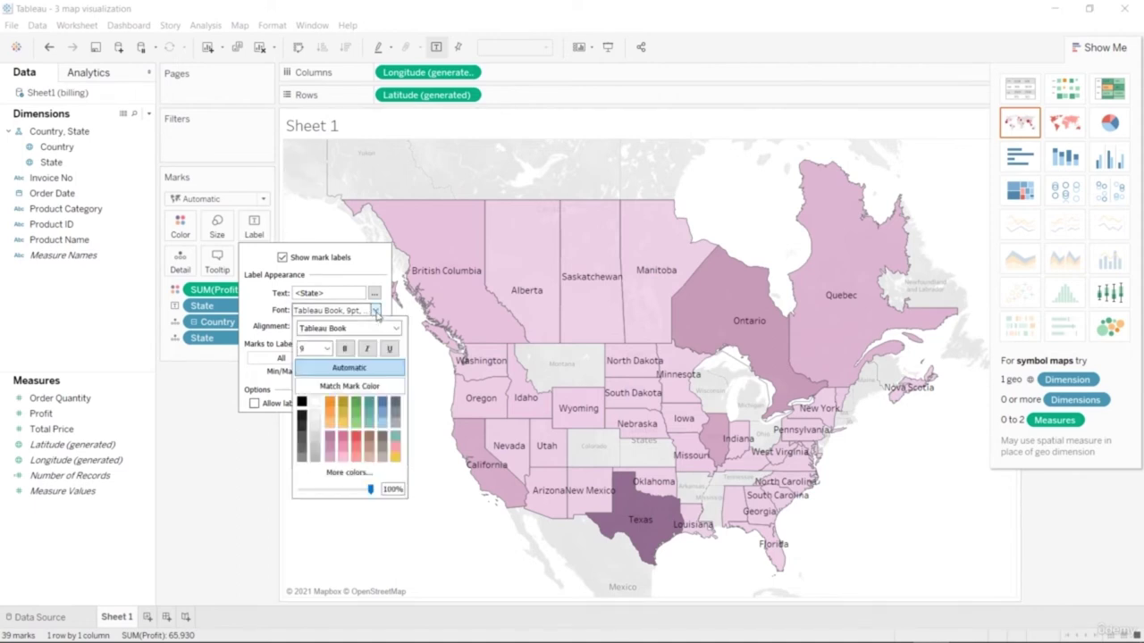
pyautogui.click(396, 328)
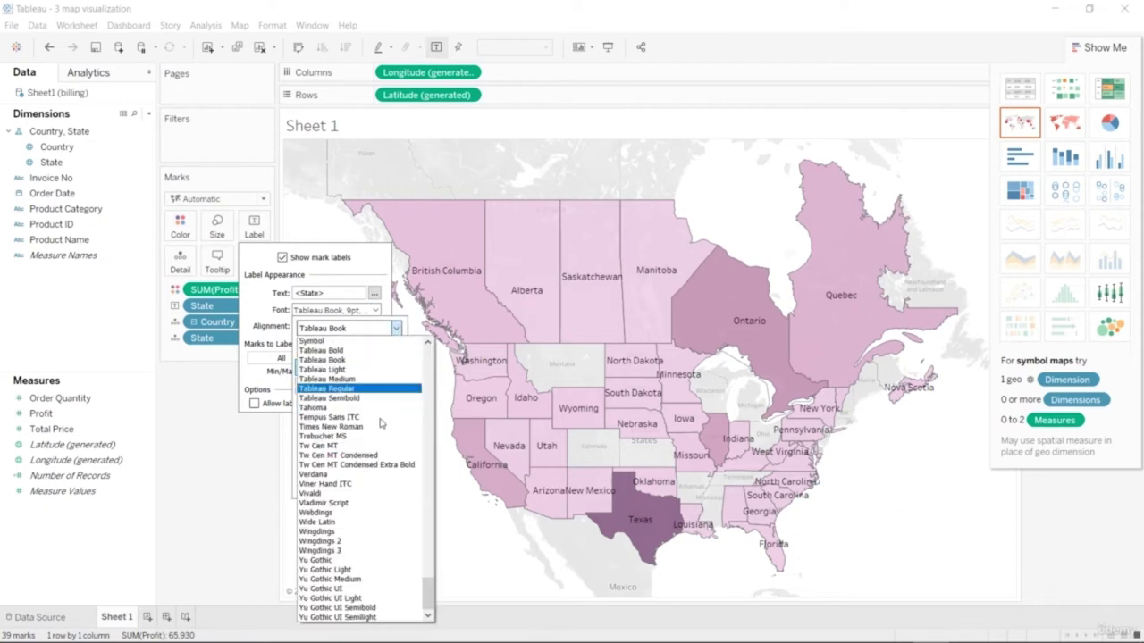
pyautogui.click(376, 459)
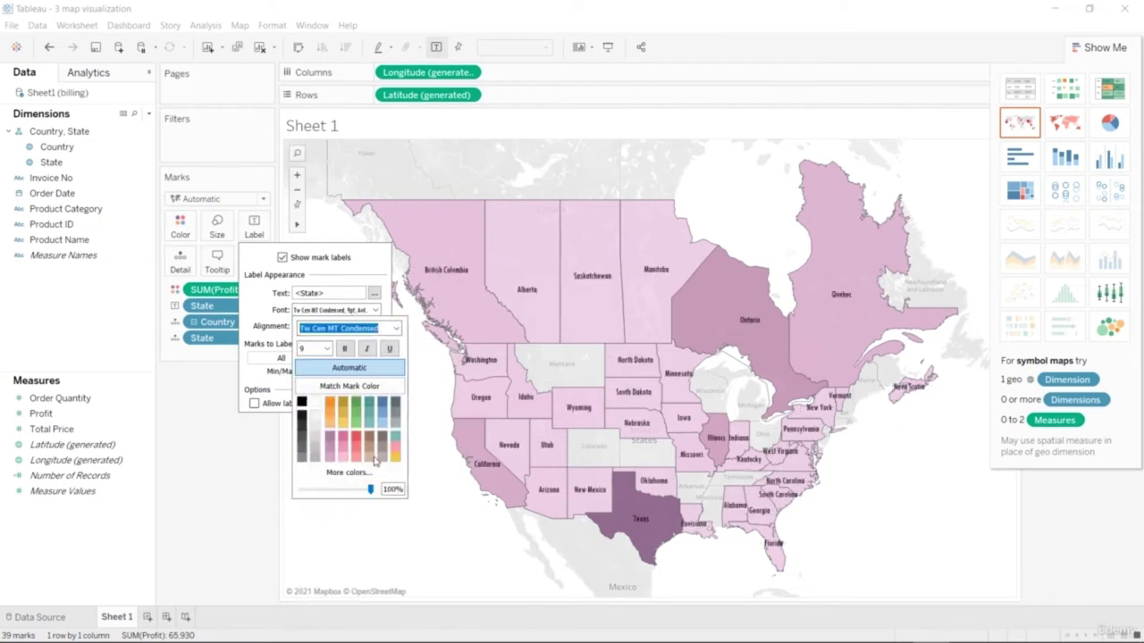
pyautogui.click(396, 328)
pyautogui.click(393, 351)
pyautogui.click(391, 349)
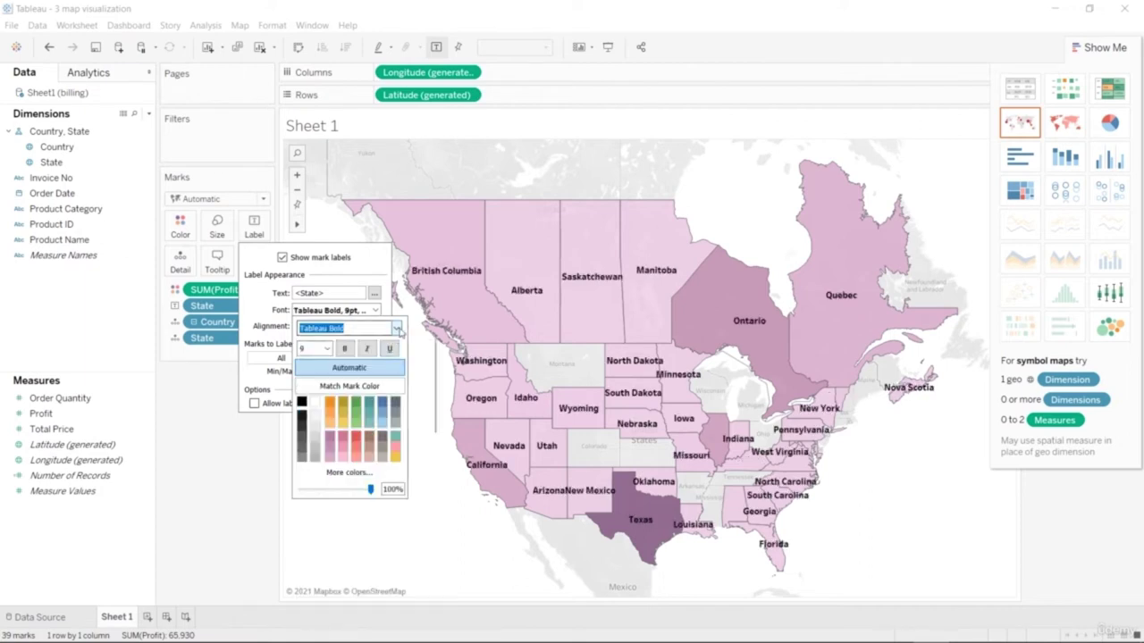
pyautogui.click(396, 328)
pyautogui.click(384, 362)
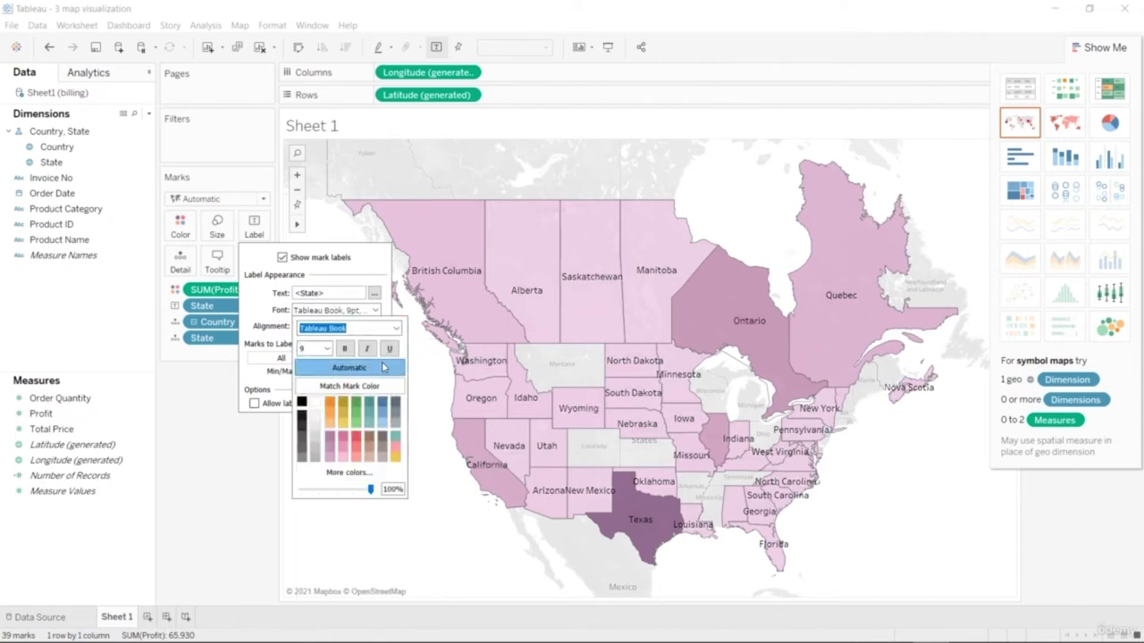
pyautogui.click(396, 328)
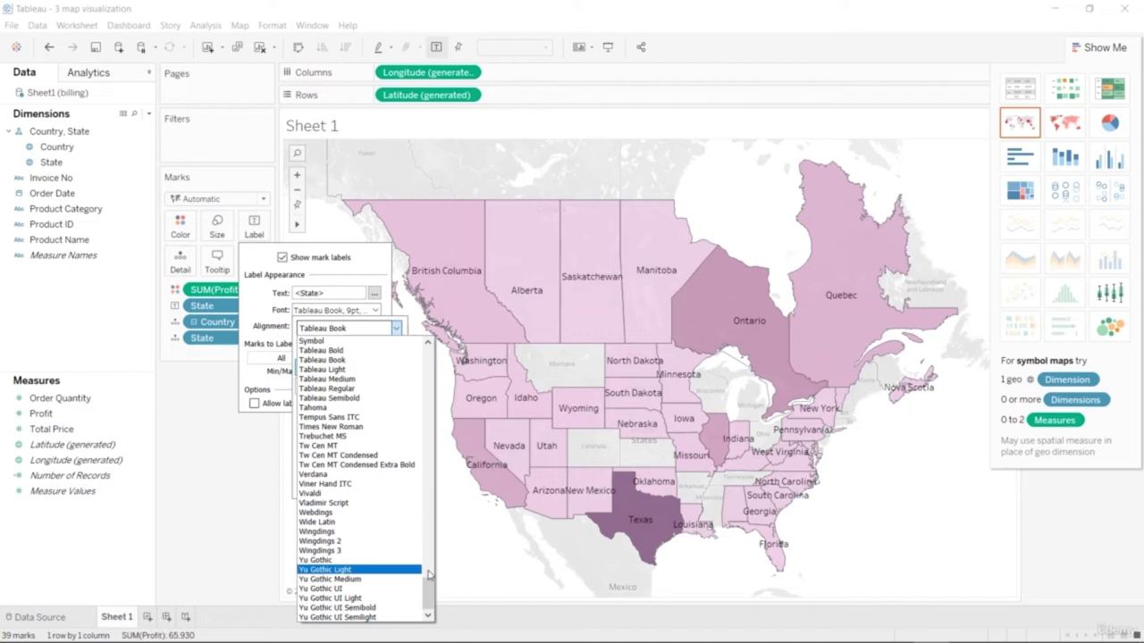
pyautogui.click(462, 563)
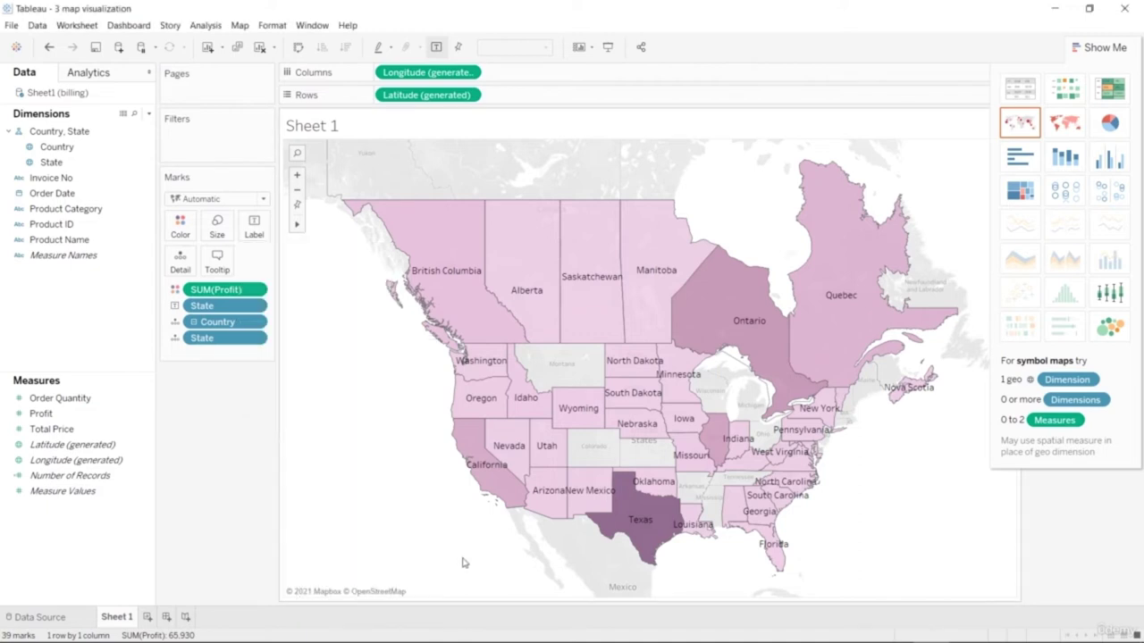
# Look at the alignment setting for the map's state labels without changing it.
pyautogui.click(254, 225)
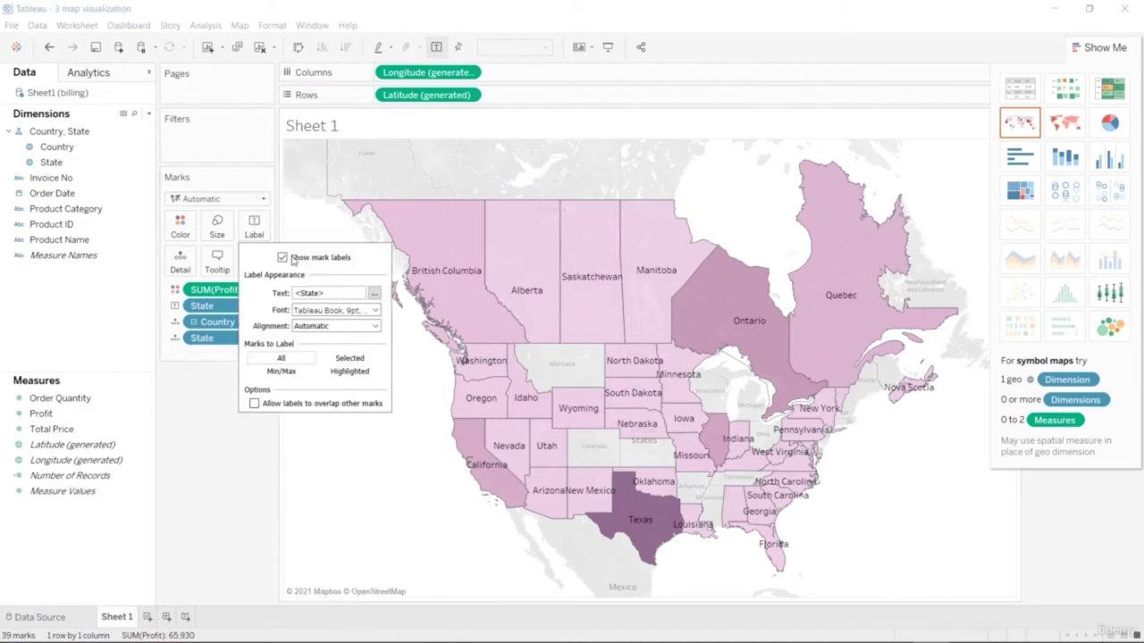
pyautogui.click(359, 327)
pyautogui.click(358, 327)
pyautogui.click(358, 327)
pyautogui.click(278, 499)
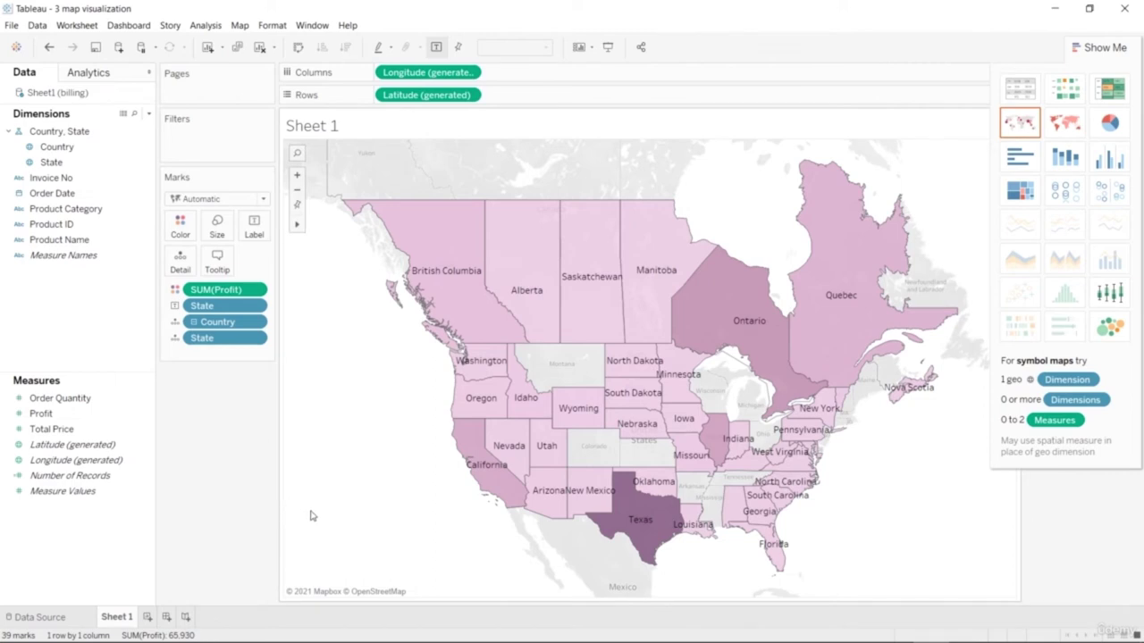
# Try coloring the map by Country and rebuilding it as a symbol map, and undo both changes.
pyautogui.moveTo(94, 150); pyautogui.dragTo(174, 223)
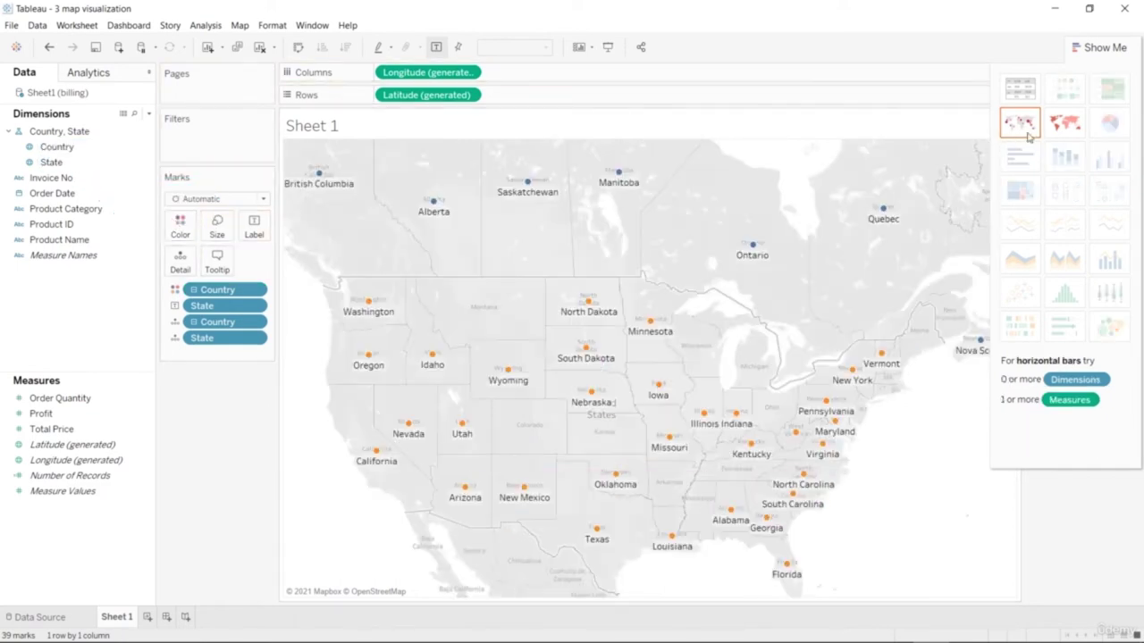
pyautogui.click(1065, 125)
pyautogui.click(1020, 123)
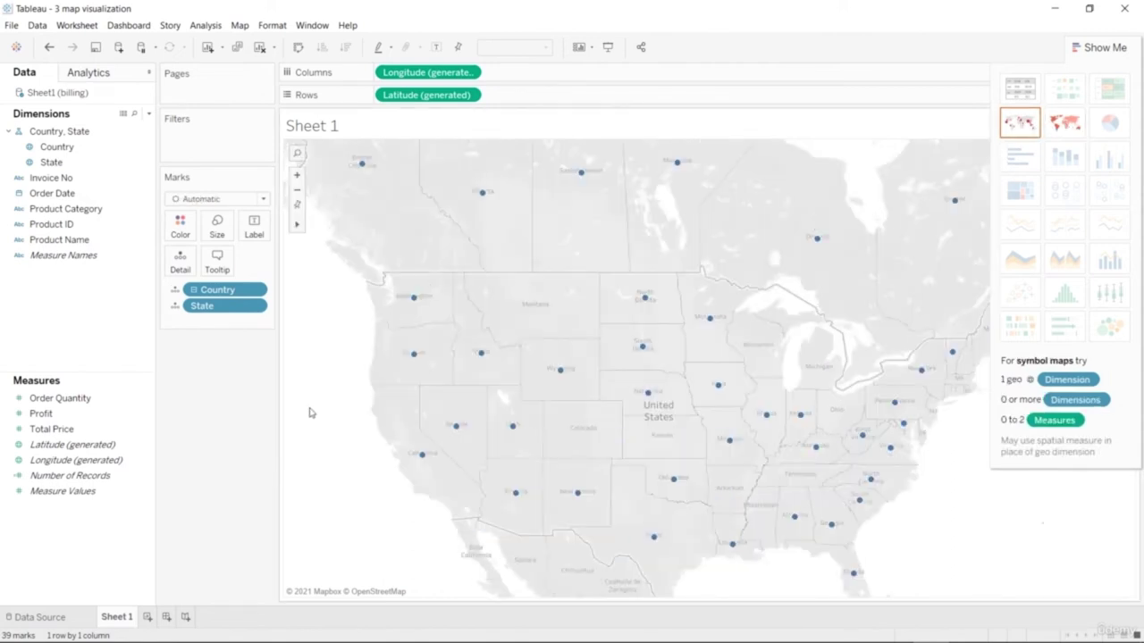
pyautogui.hotkey('ctrl', 'z')
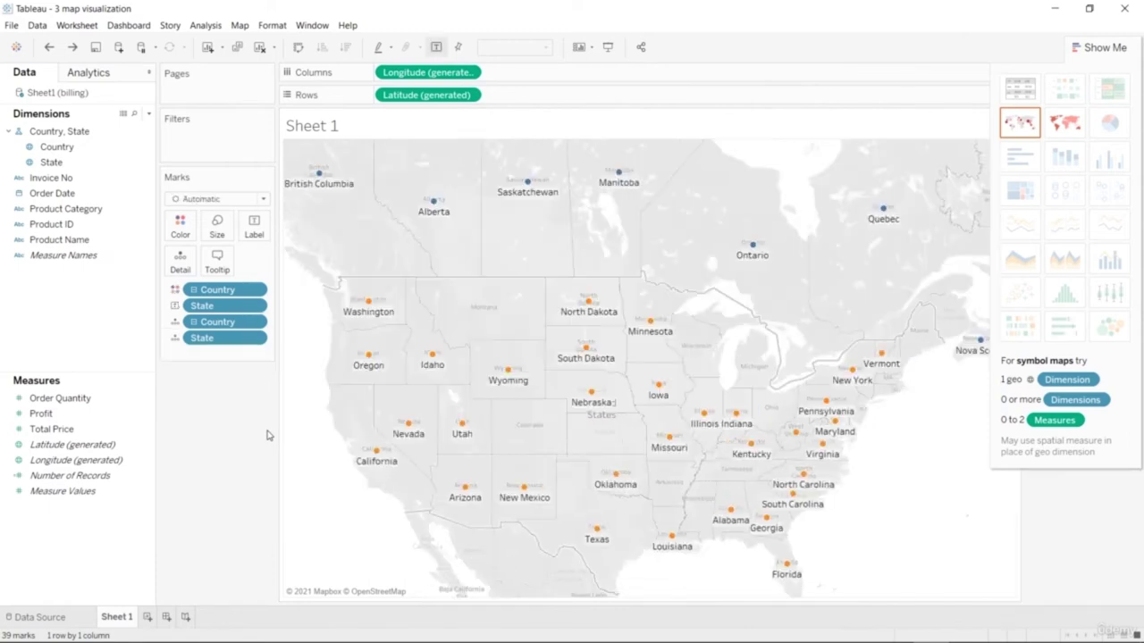
pyautogui.hotkey('ctrl', 'z')
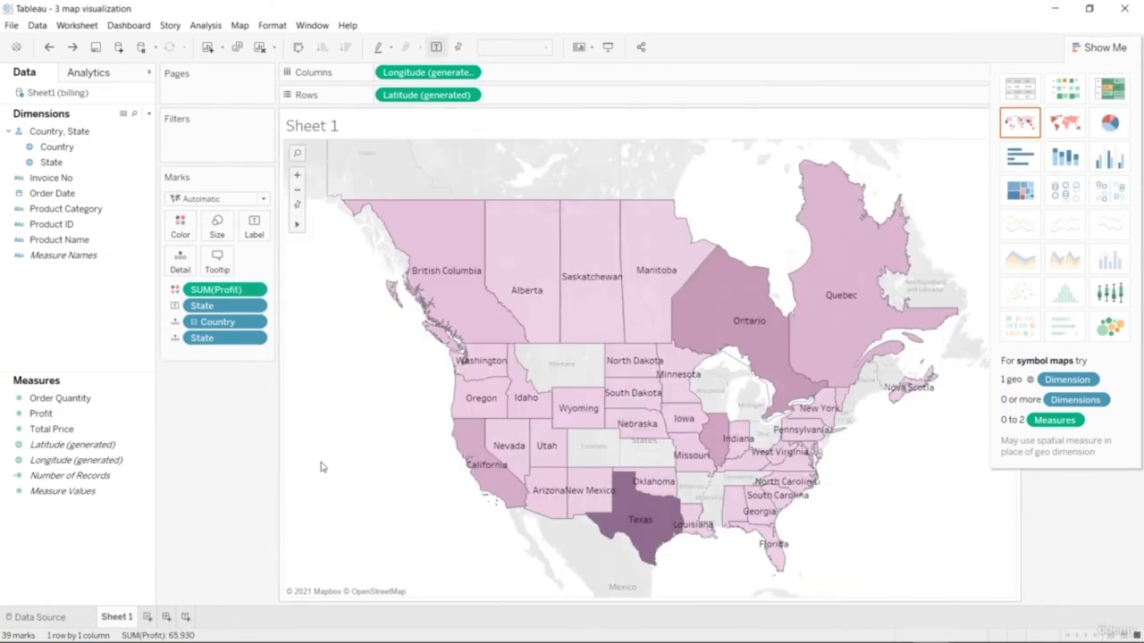
# Try sizing the map marks by Country and undo it.
pyautogui.click(94, 160)
pyautogui.moveTo(56, 147); pyautogui.dragTo(218, 230)
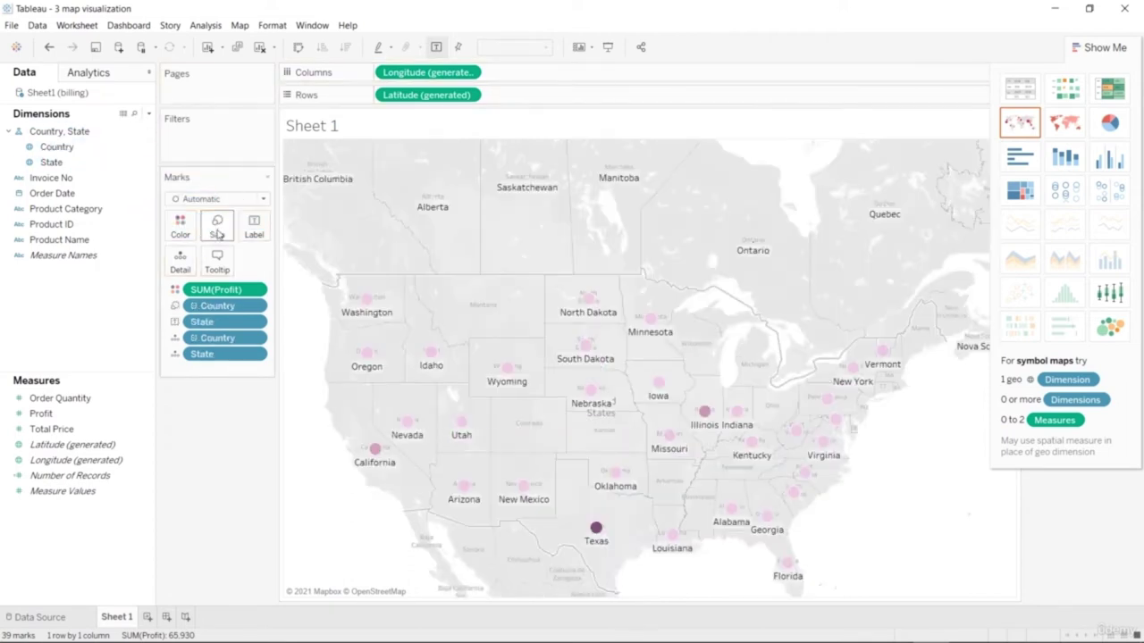
pyautogui.hotkey('ctrl', 'z')
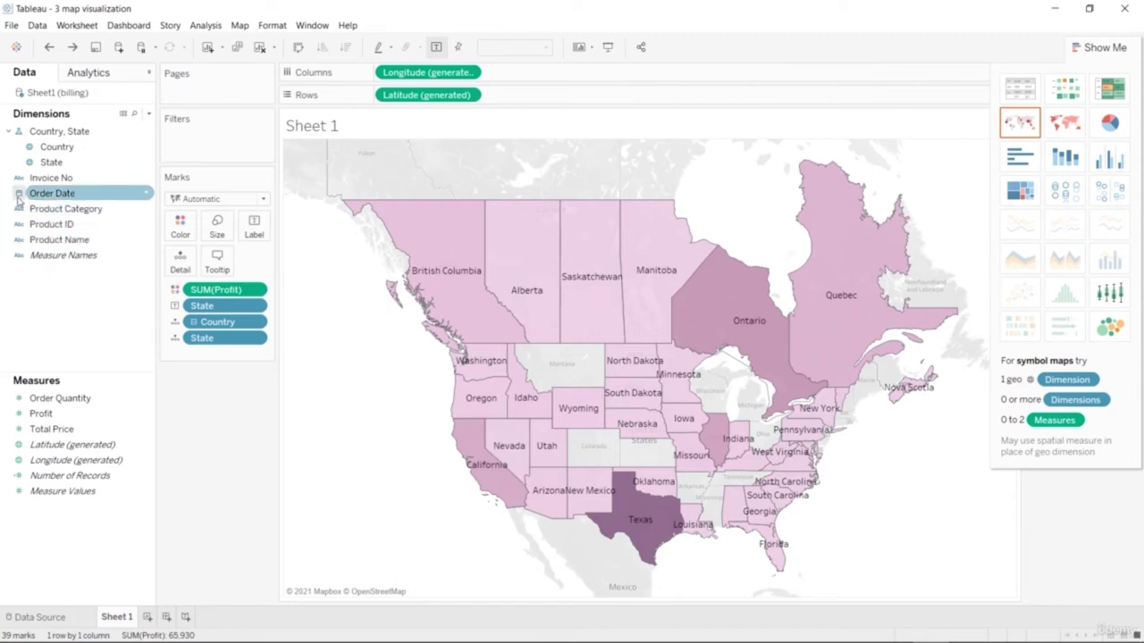
# Review the default date formats offered for Order Date, and close the dialog without applying one.
pyautogui.click(47, 196)
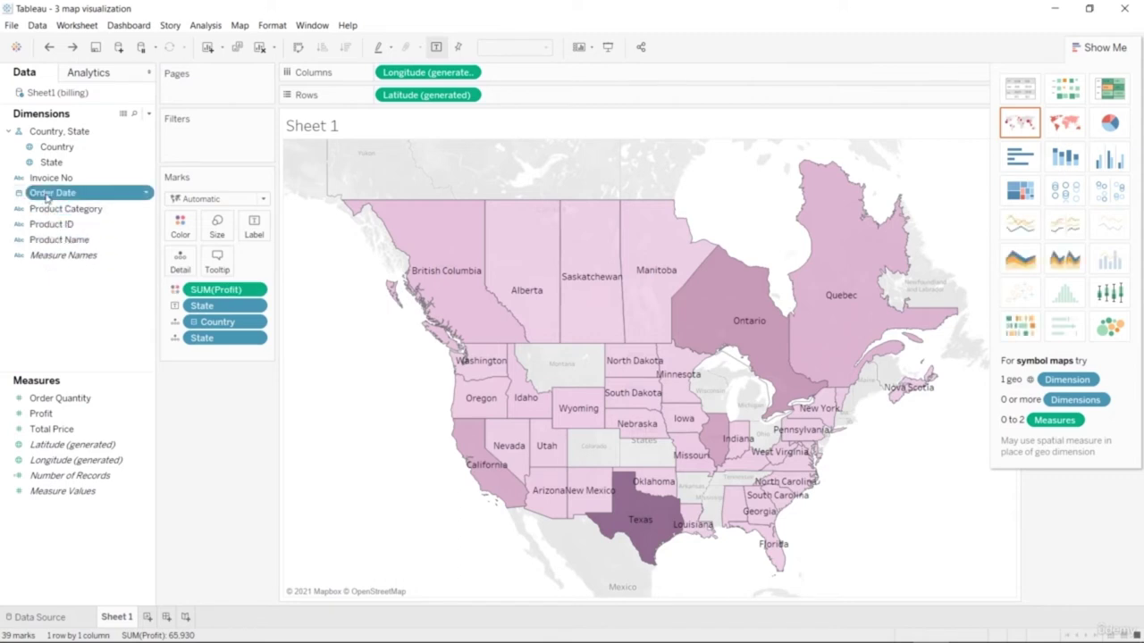
pyautogui.click(147, 193)
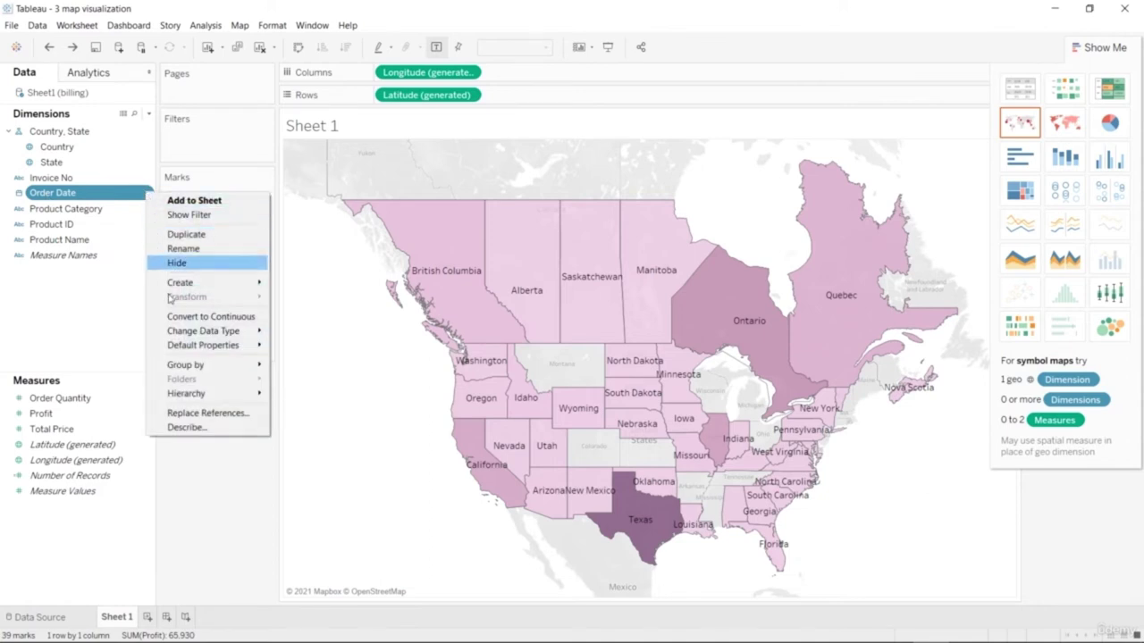
pyautogui.moveTo(178, 331)
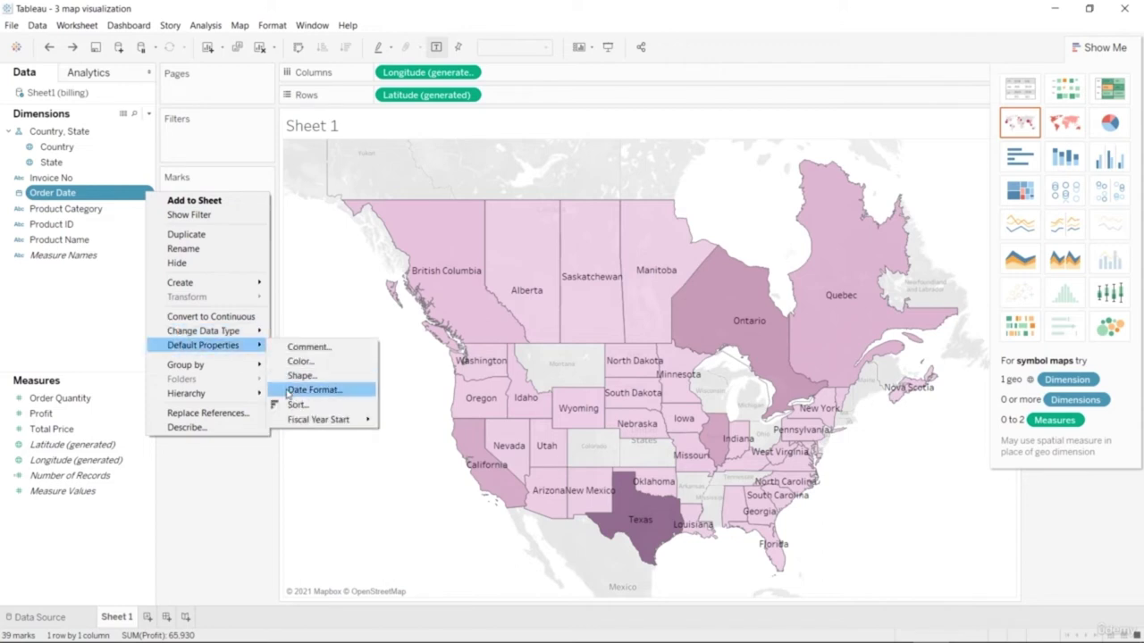
pyautogui.click(304, 391)
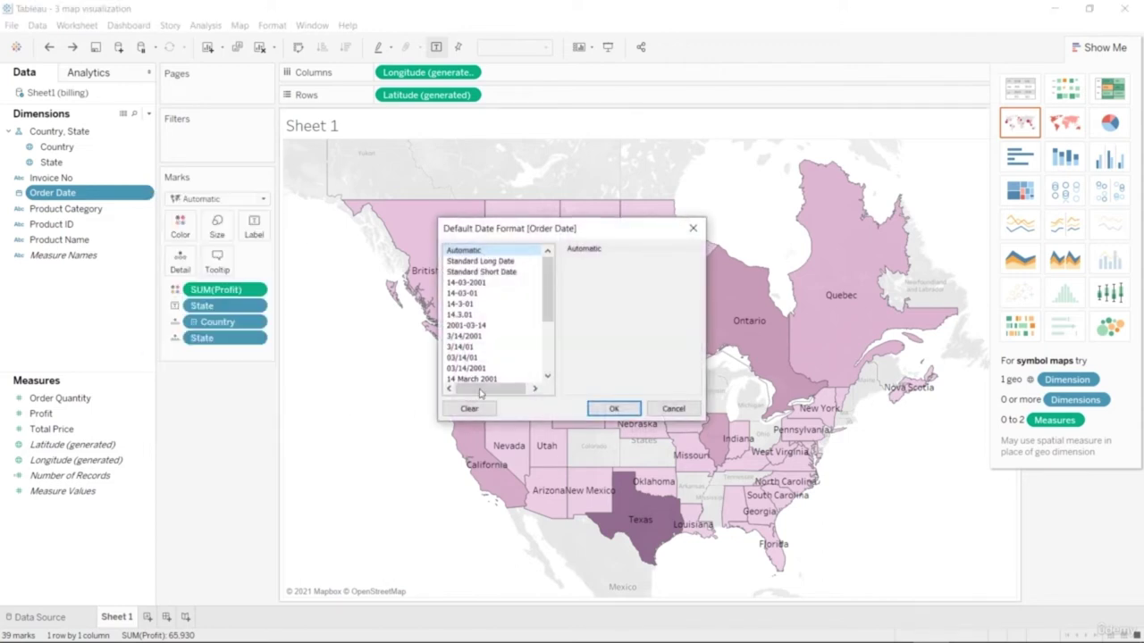
pyautogui.scroll(-3, 500, 330)
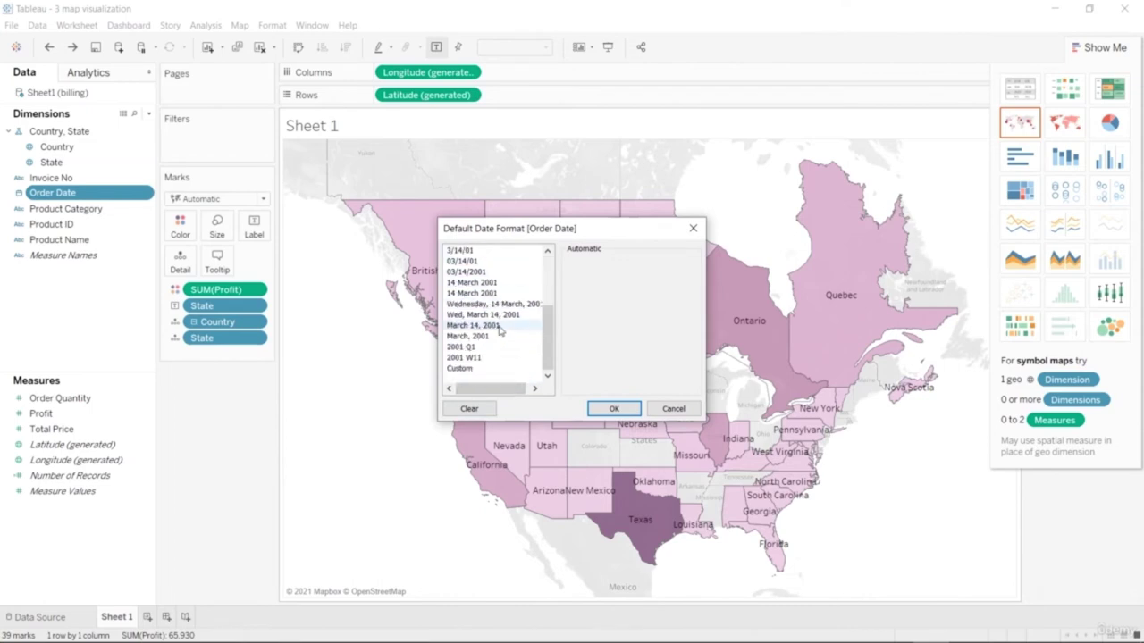
pyautogui.click(506, 305)
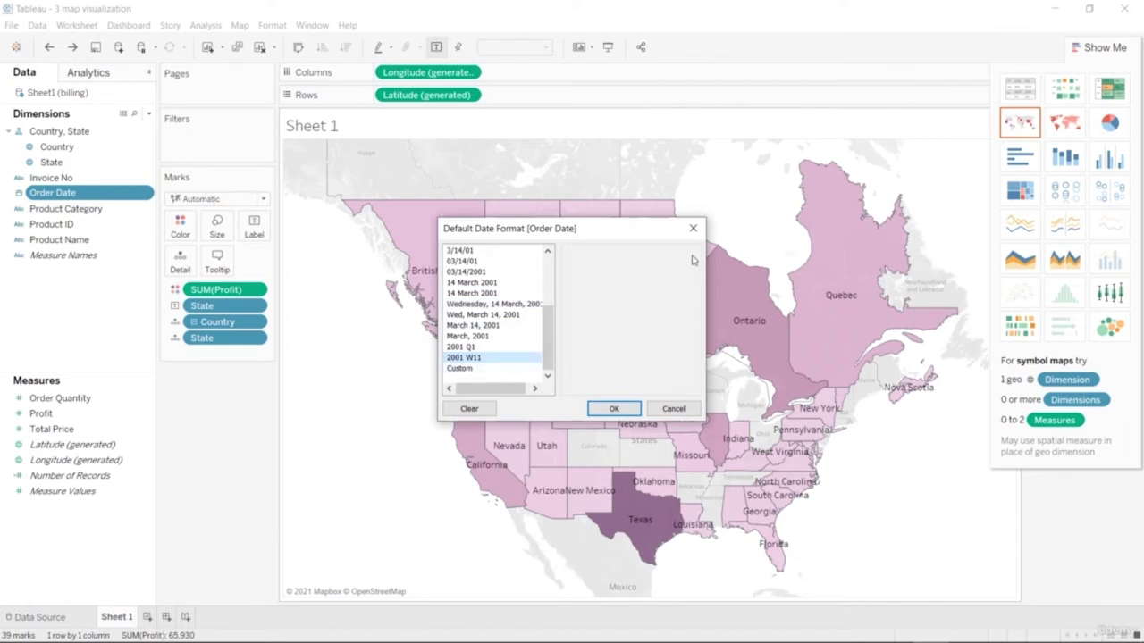
pyautogui.click(692, 228)
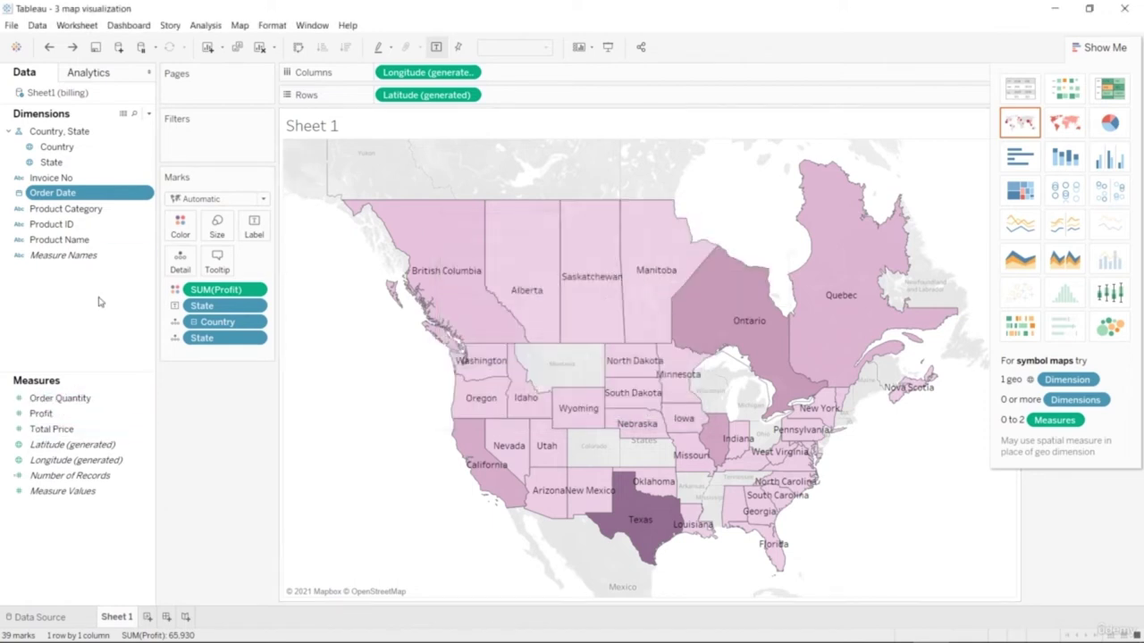
pyautogui.rightClick(130, 197)
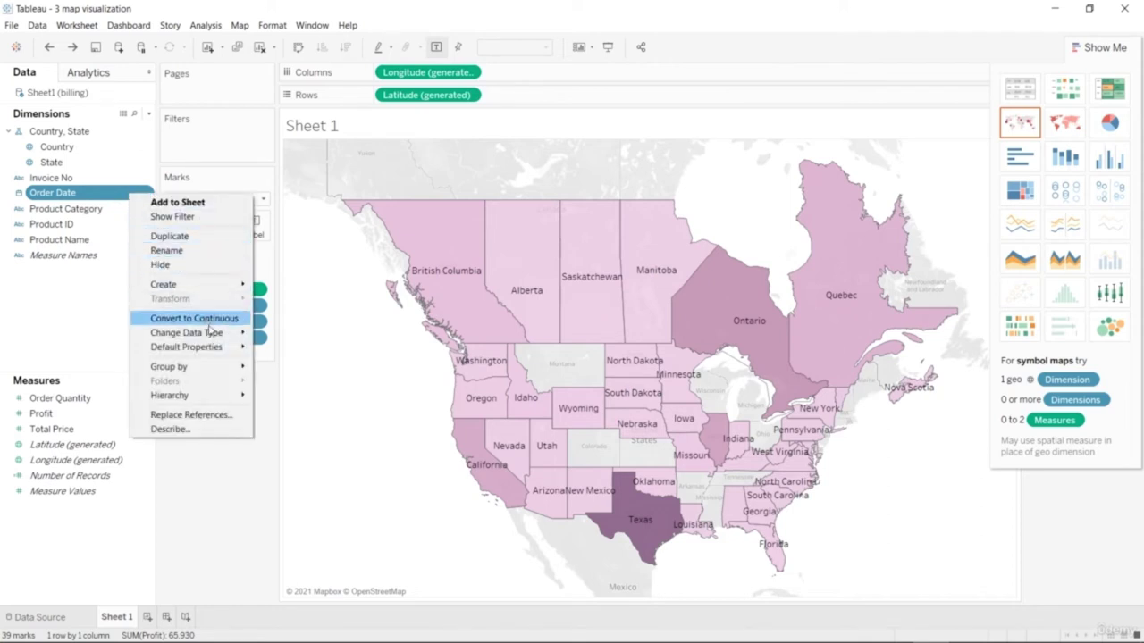
pyautogui.click(102, 324)
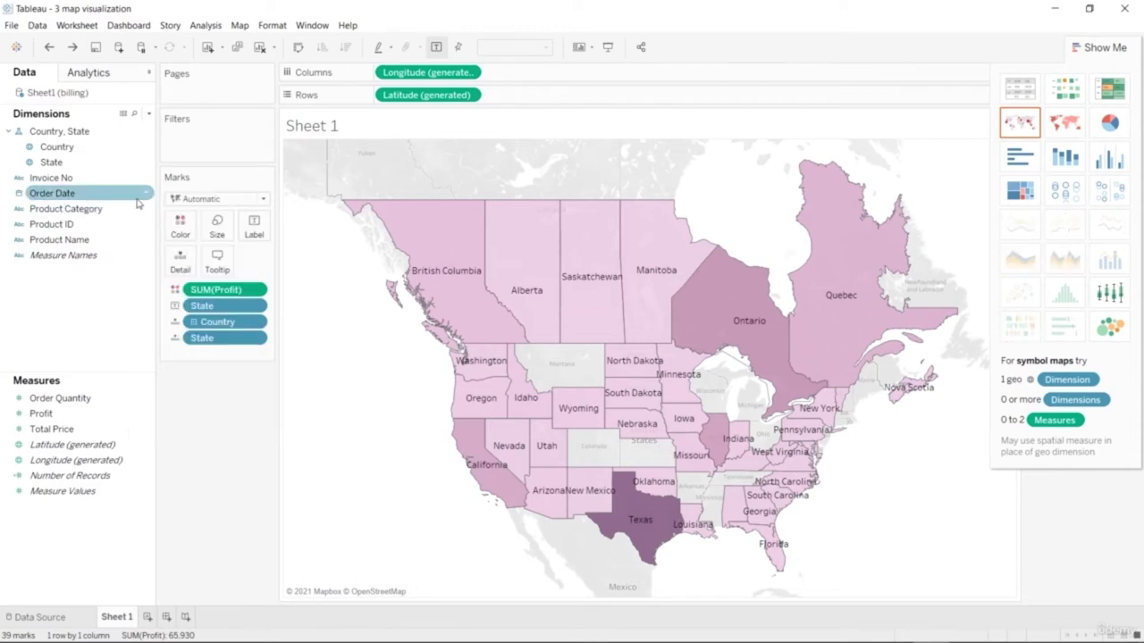
pyautogui.click(146, 194)
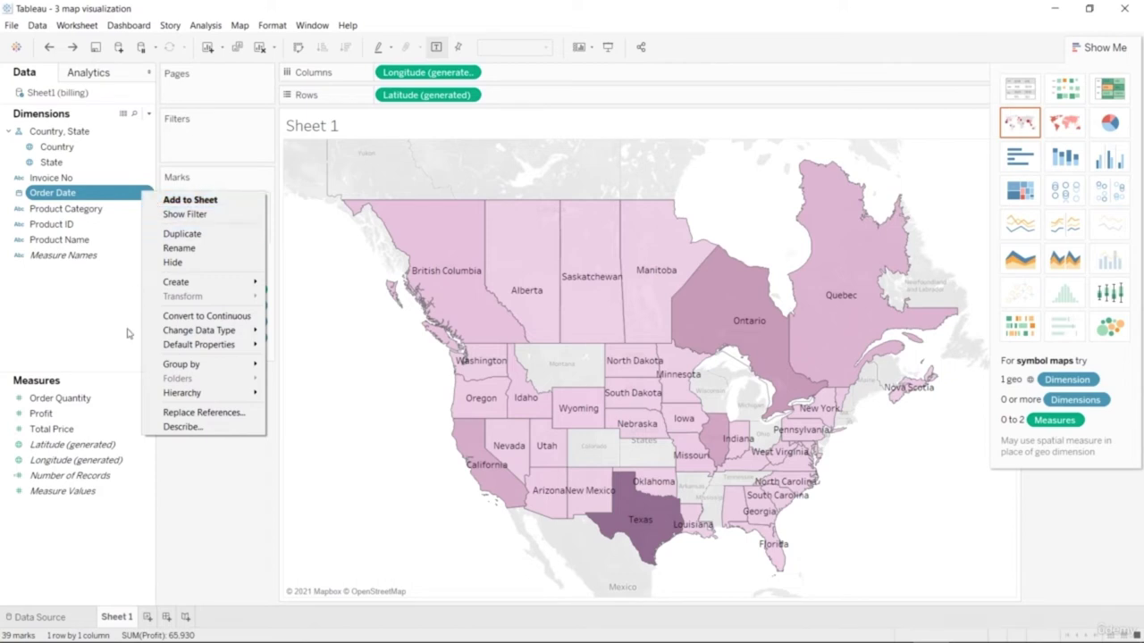
pyautogui.click(125, 342)
# Convert the Order Quantity measure to a dimension.
pyautogui.click(85, 400)
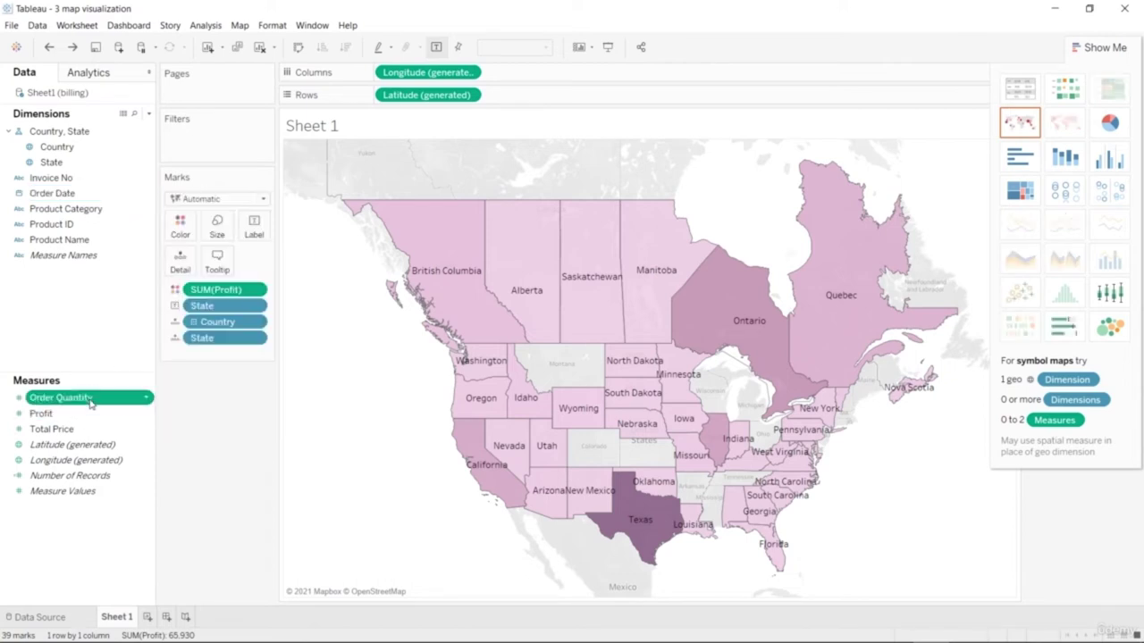
pyautogui.click(146, 399)
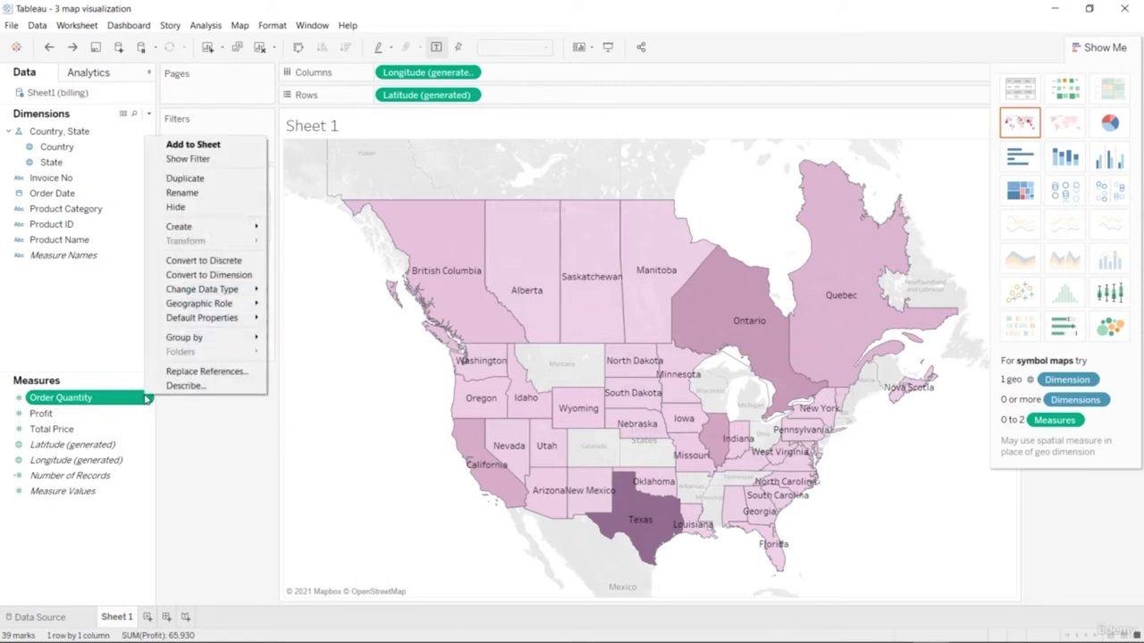
pyautogui.click(201, 275)
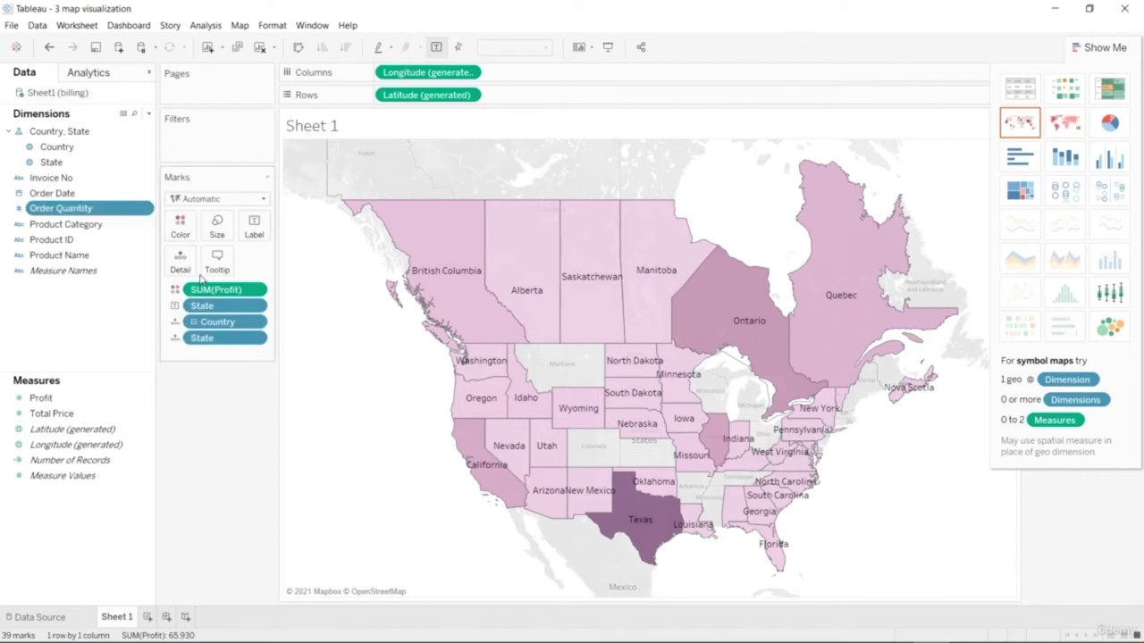
# Convert the Order Quantity dimension back to a measure.
pyautogui.click(146, 209)
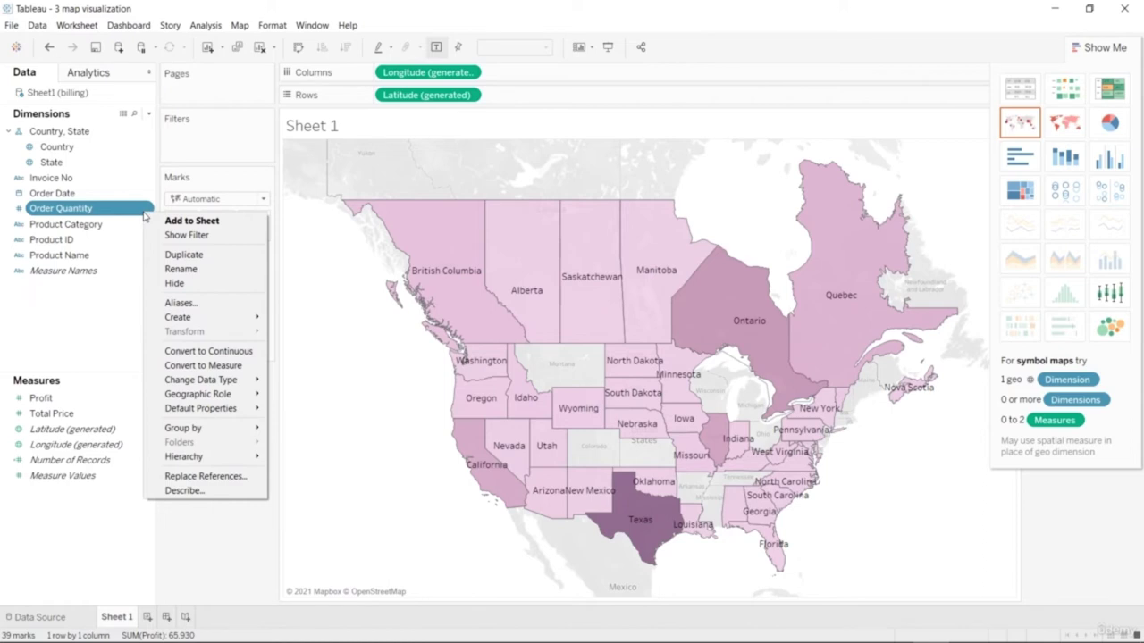
pyautogui.click(202, 366)
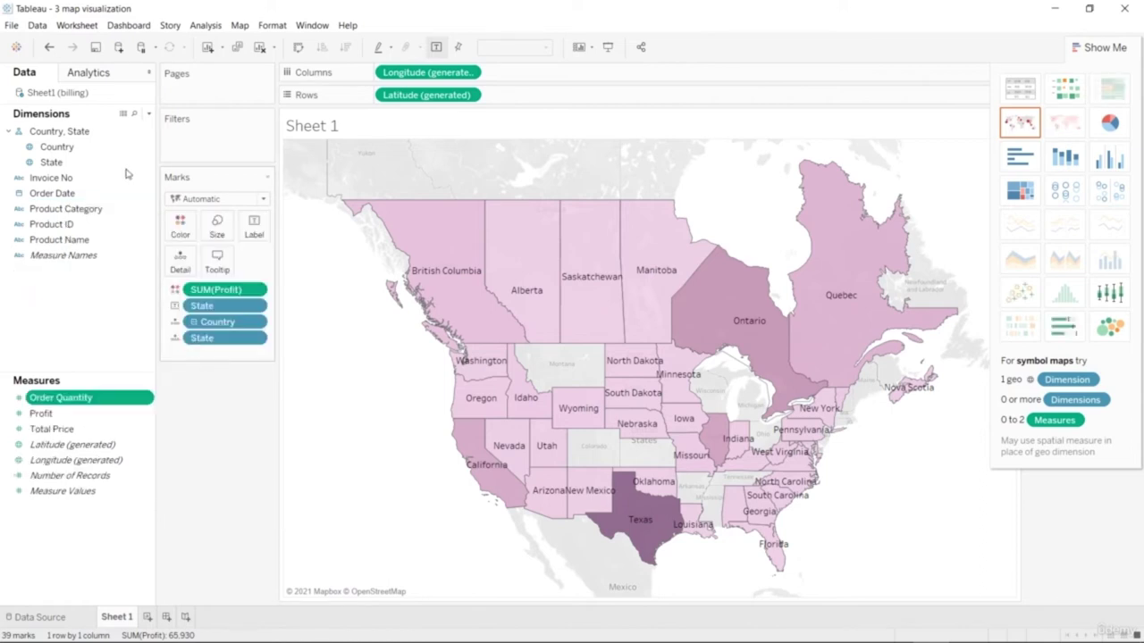
# Try converting the Country dimension to a measure, and convert it back to a dimension.
pyautogui.click(146, 148)
pyautogui.click(146, 148)
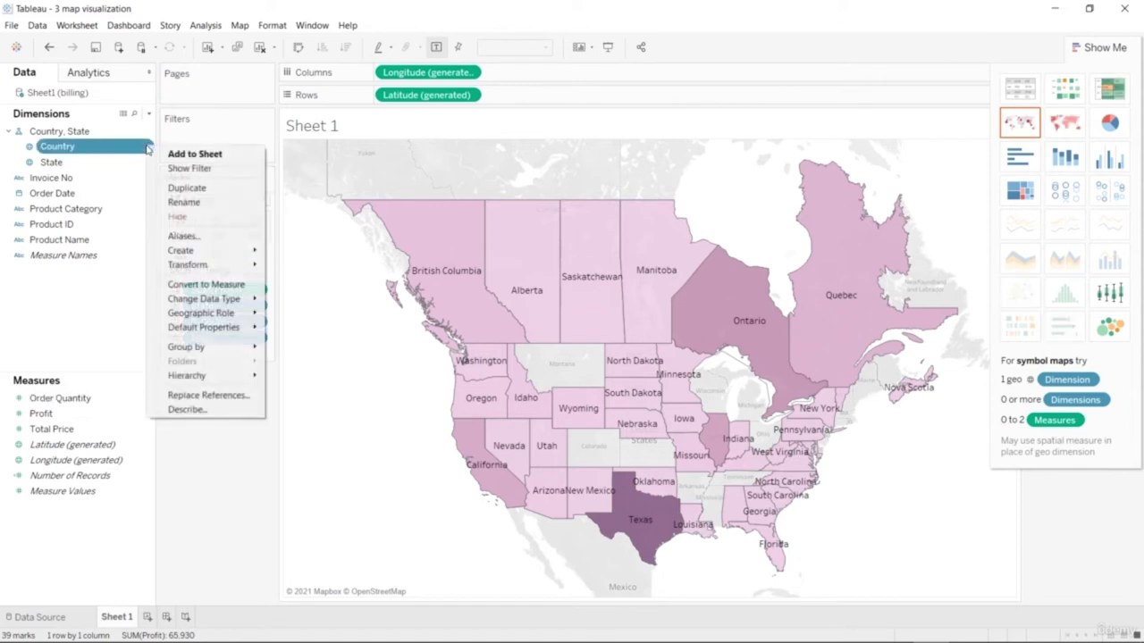
pyautogui.click(199, 286)
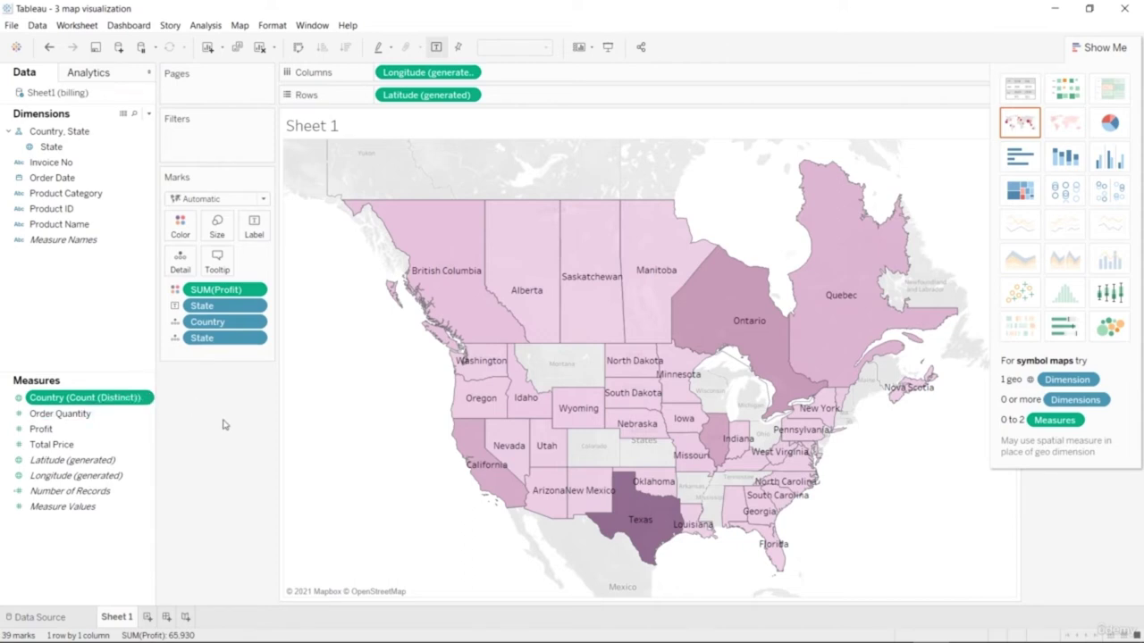
pyautogui.click(147, 397)
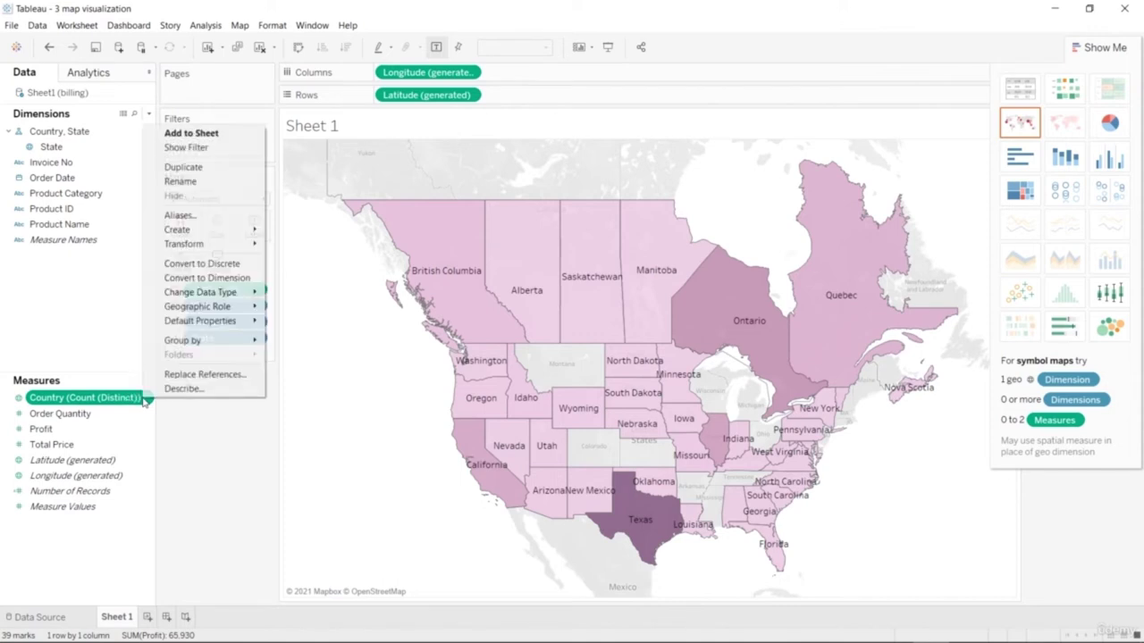
pyautogui.click(206, 278)
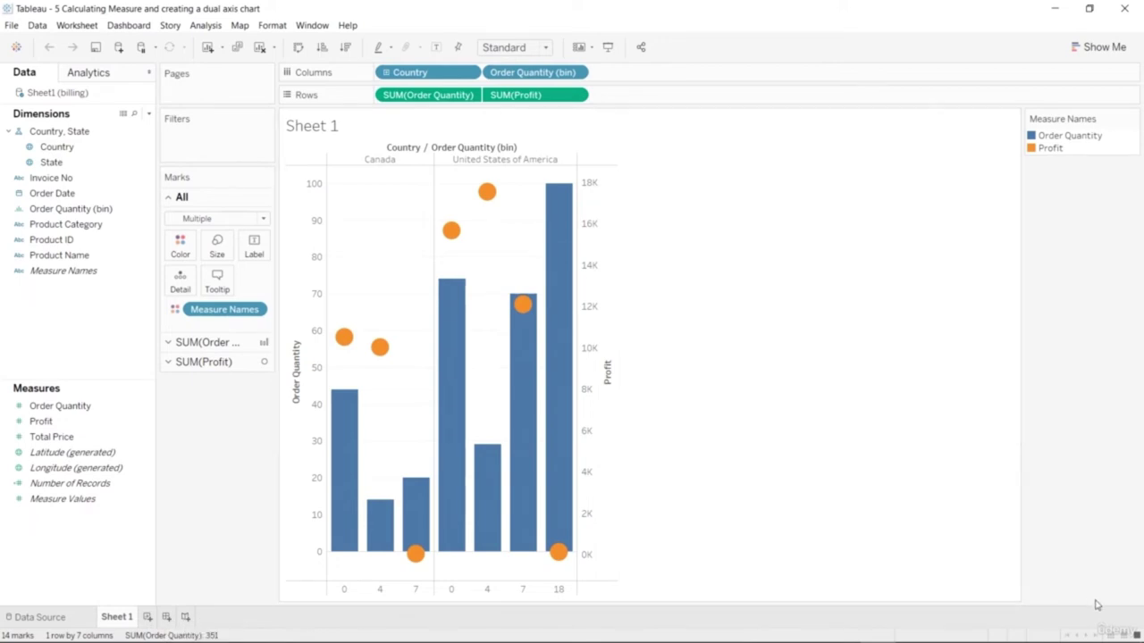
# Show the sheets as a filmstrip and build a filled map of the State field on a new worksheet.
pyautogui.click(1124, 634)
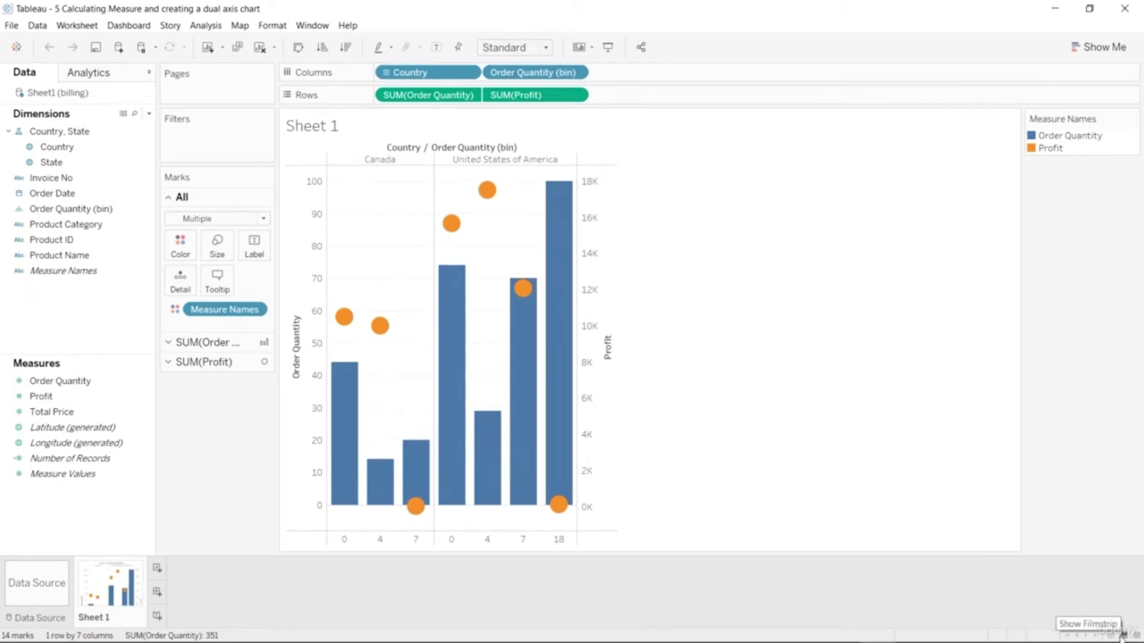
pyautogui.click(157, 568)
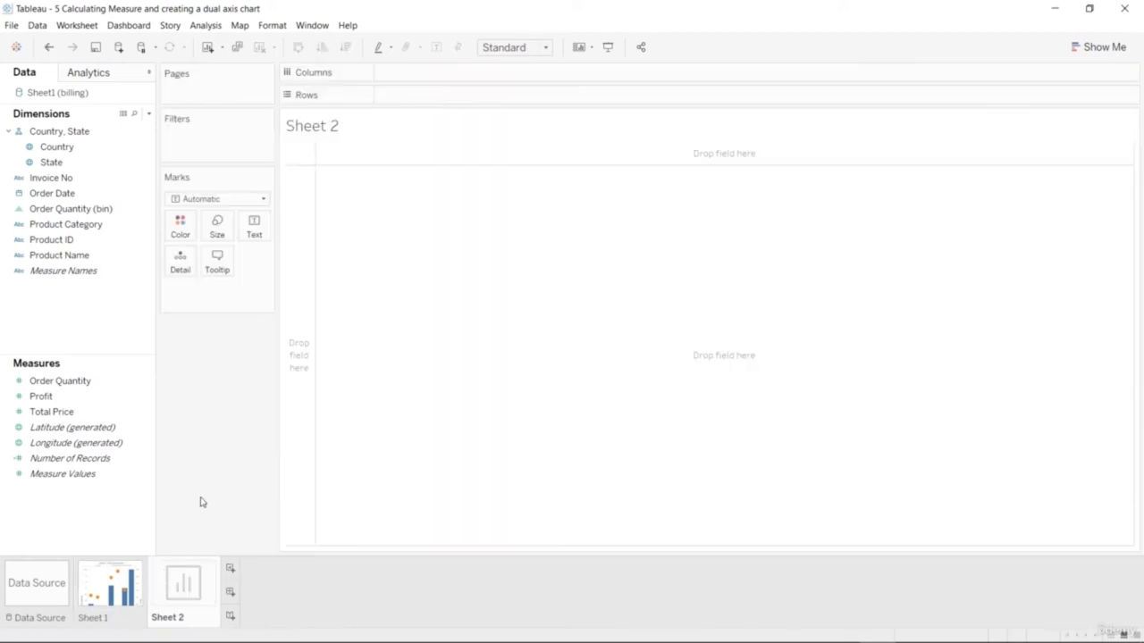
pyautogui.click(62, 164)
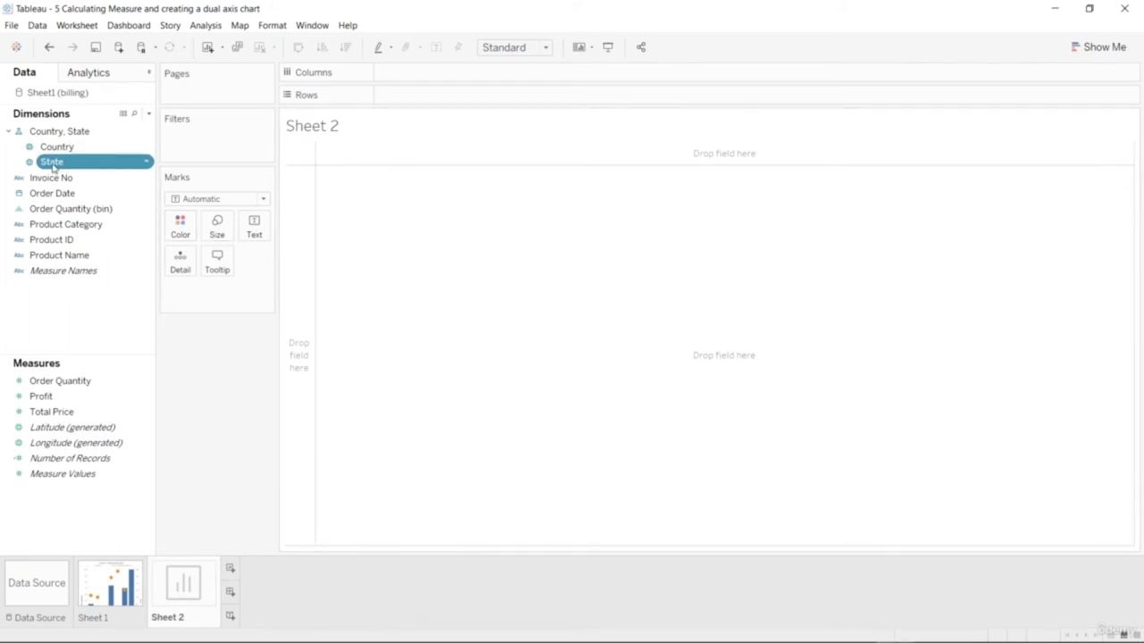
pyautogui.doubleClick(54, 163)
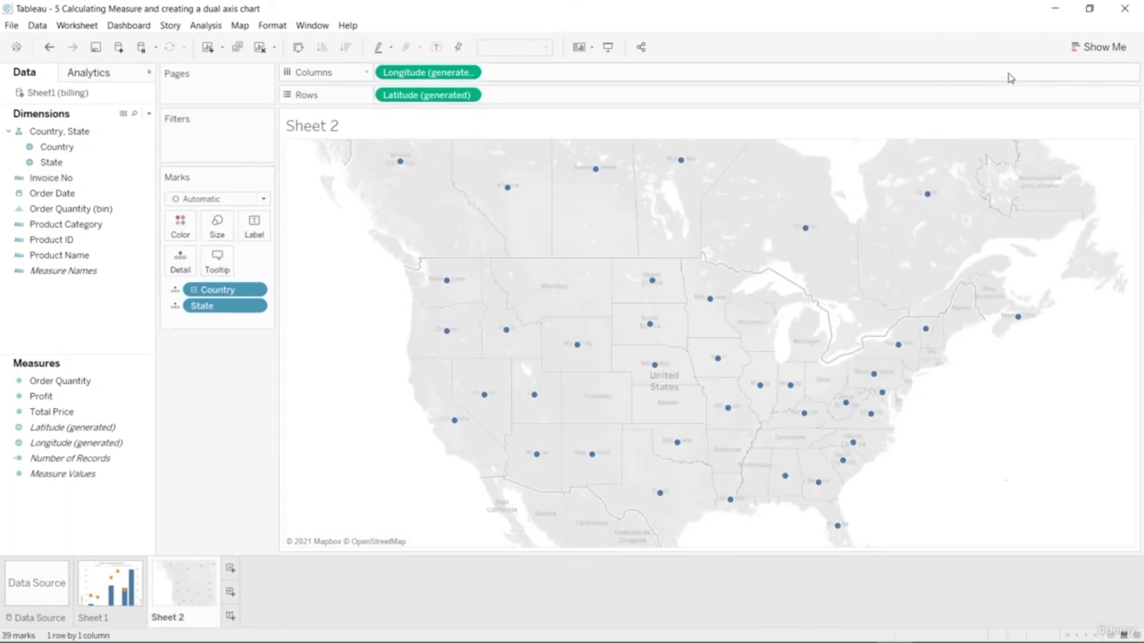
pyautogui.click(1087, 51)
pyautogui.click(1063, 125)
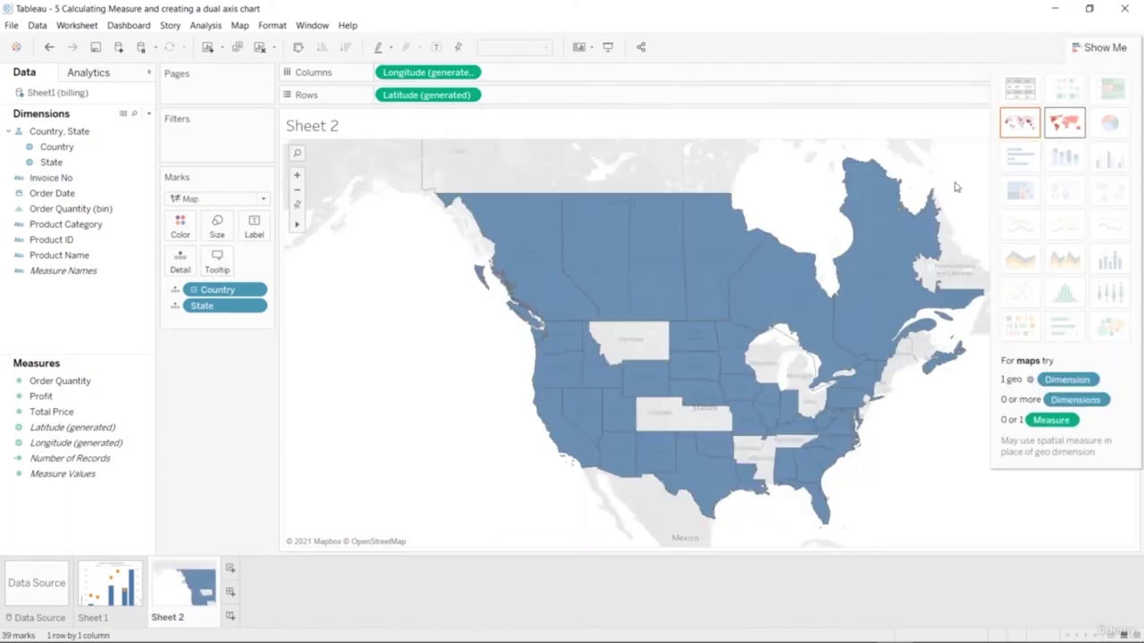
# Color the filled map by Order Quantity and label its regions with State.
pyautogui.click(73, 402)
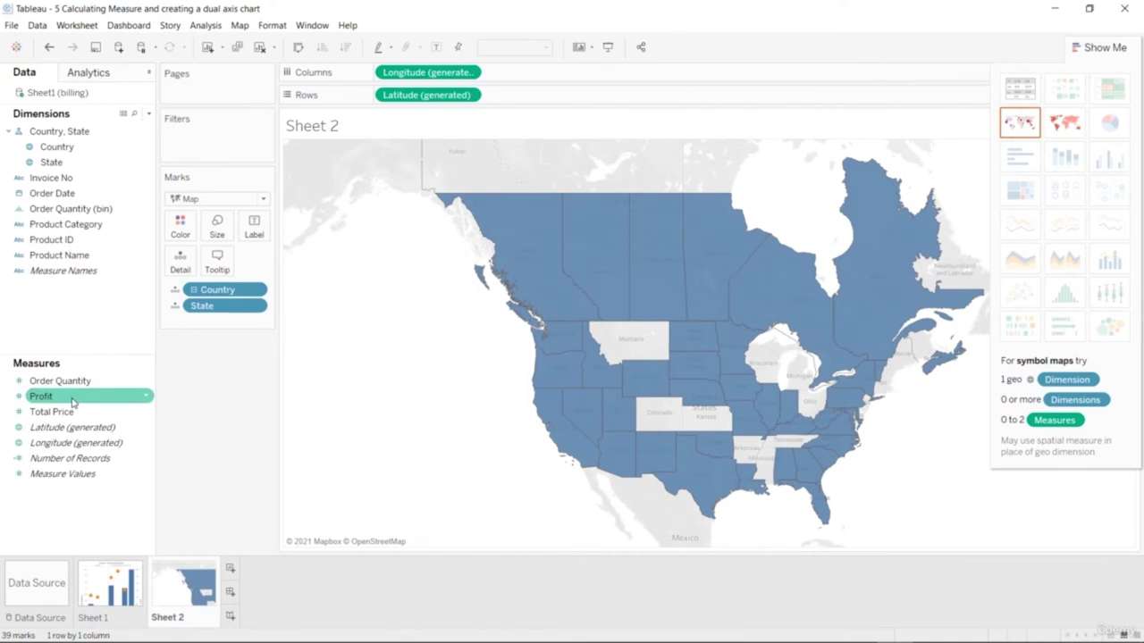
pyautogui.click(74, 385)
pyautogui.moveTo(73, 386); pyautogui.dragTo(178, 231)
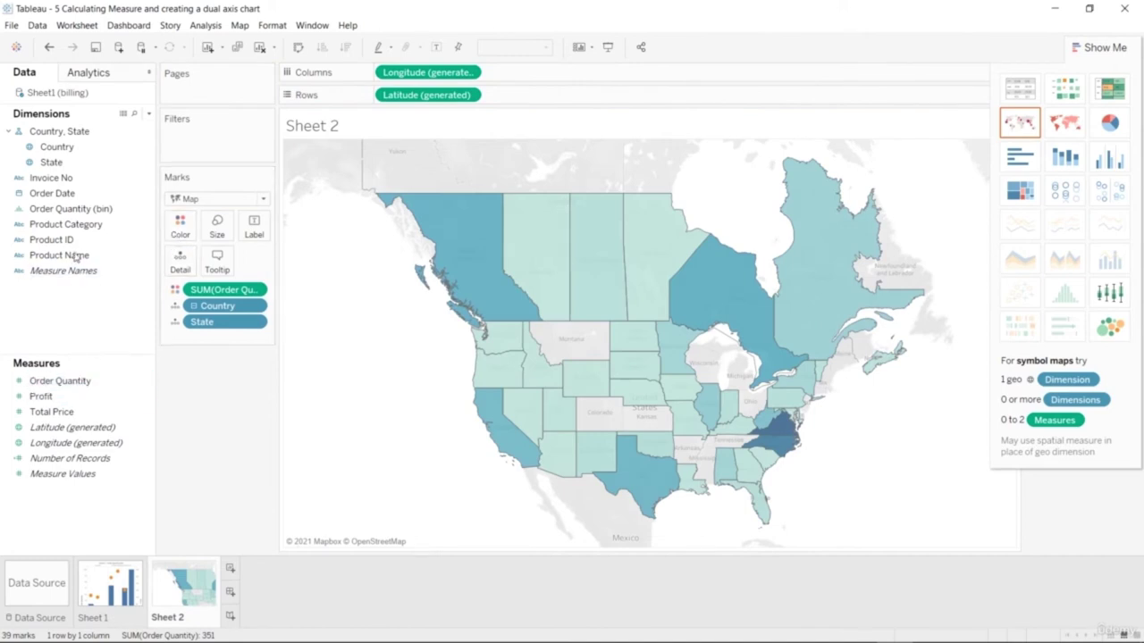
pyautogui.moveTo(85, 162); pyautogui.dragTo(256, 230)
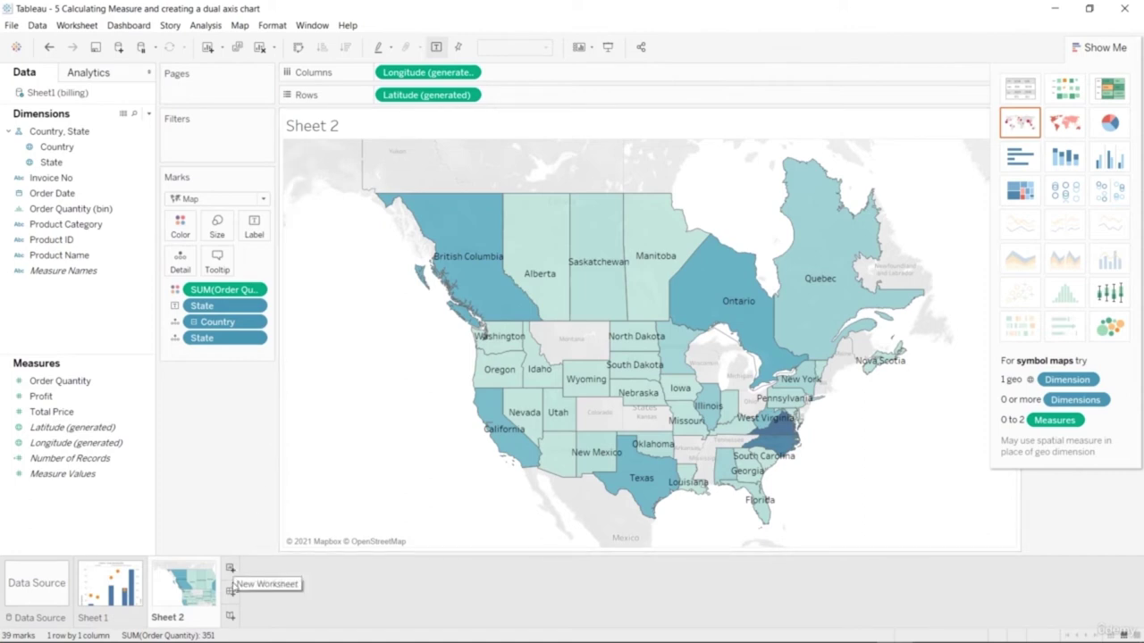
# Add another worksheet and place the Profit measure on its rows.
pyautogui.click(230, 570)
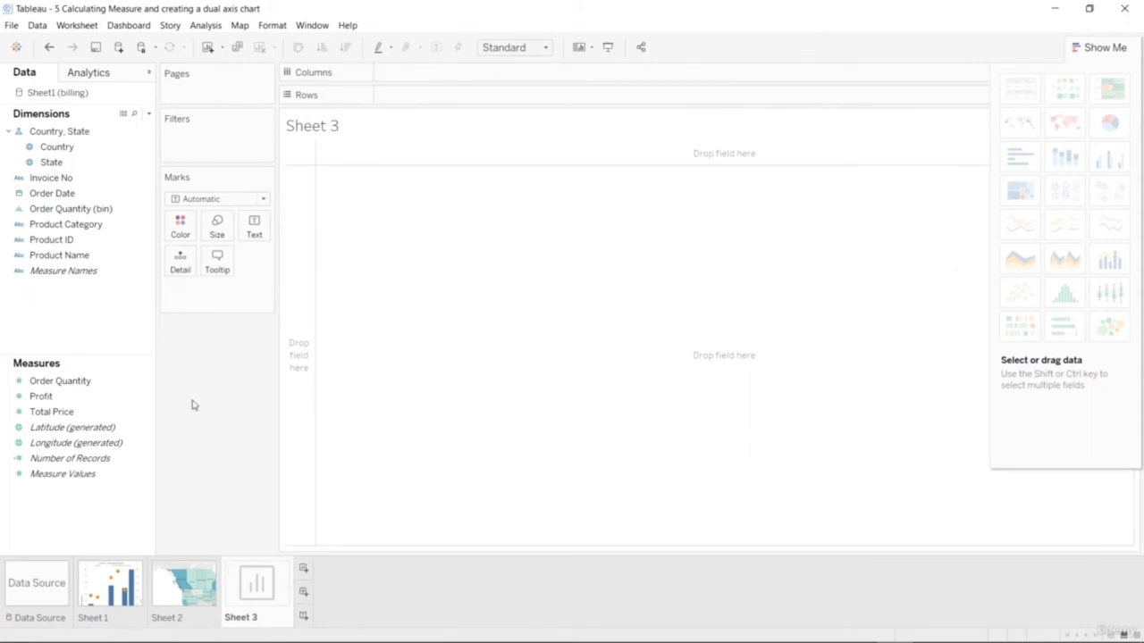
pyautogui.click(92, 404)
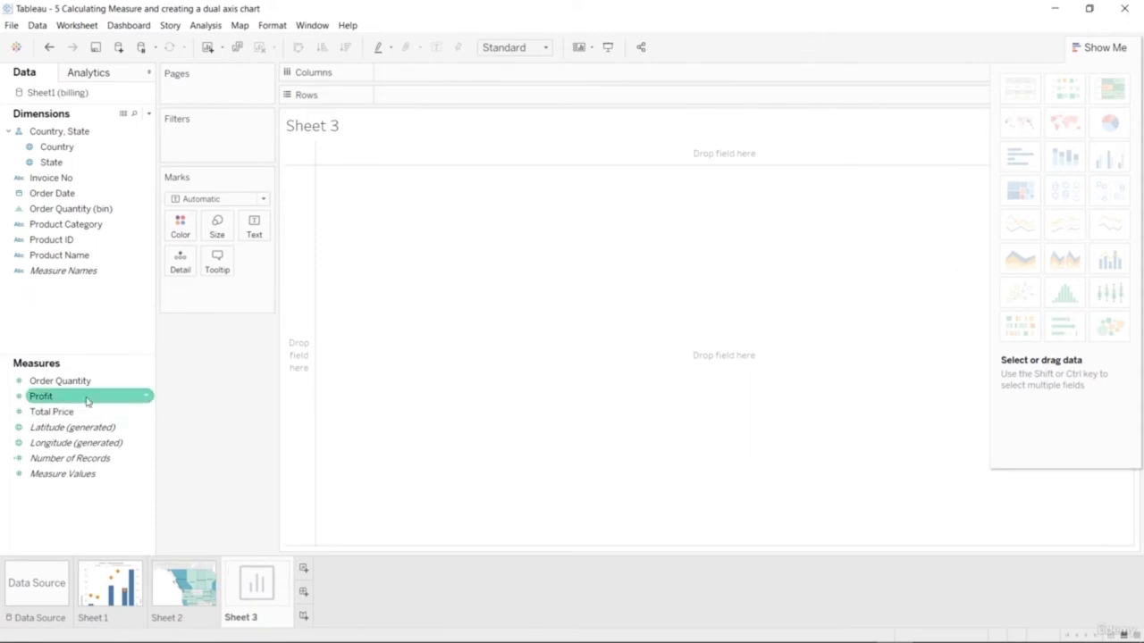
pyautogui.click(93, 391)
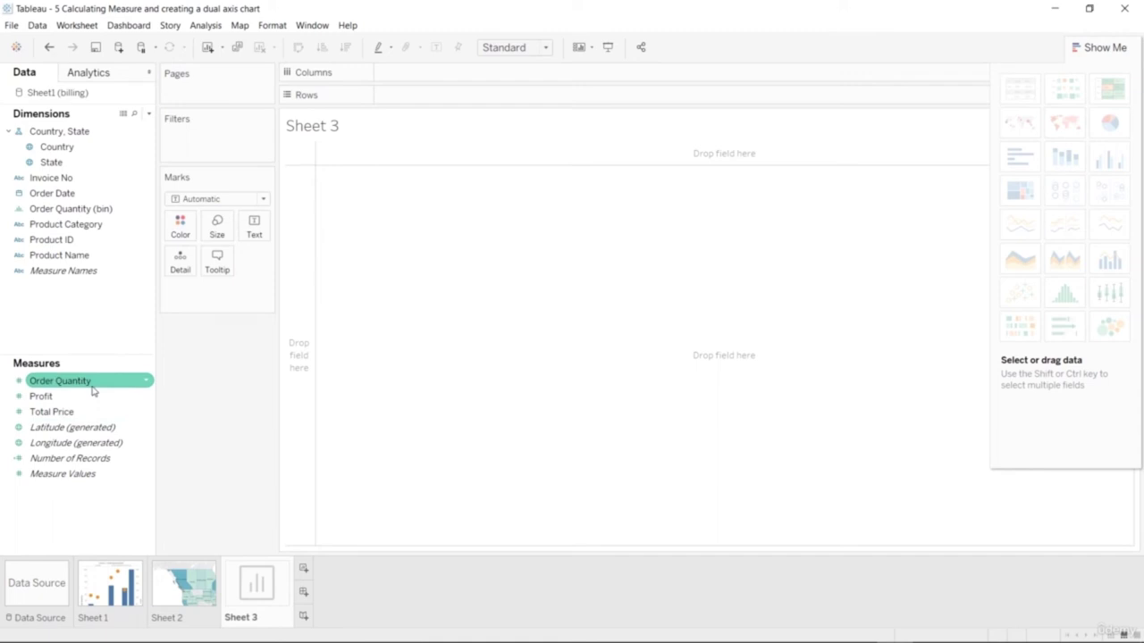
pyautogui.click(93, 412)
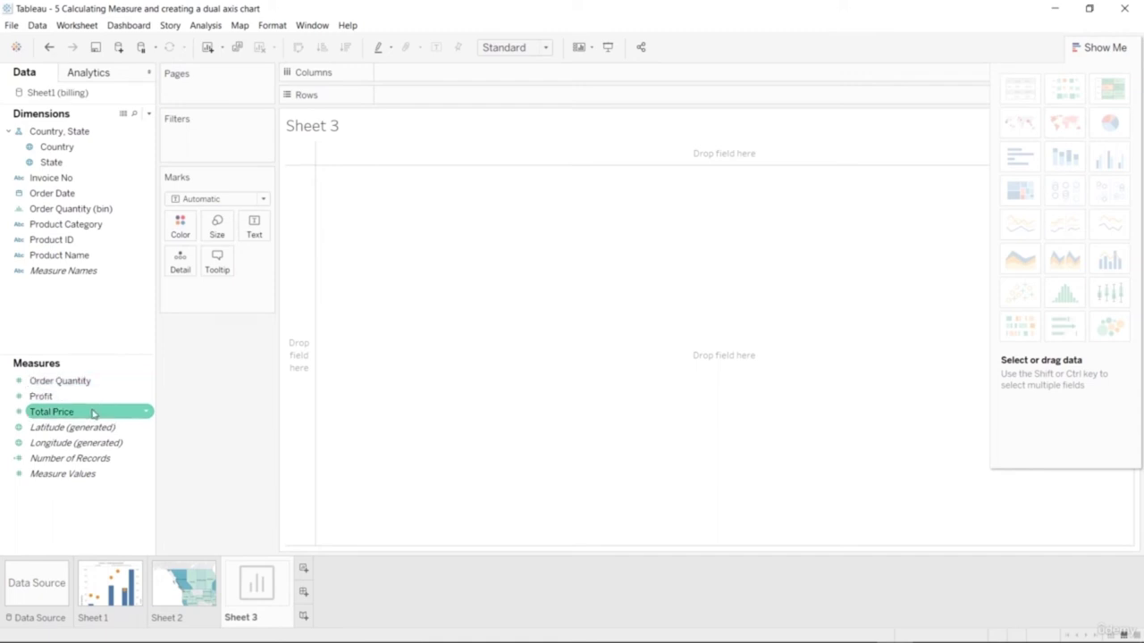
pyautogui.click(91, 398)
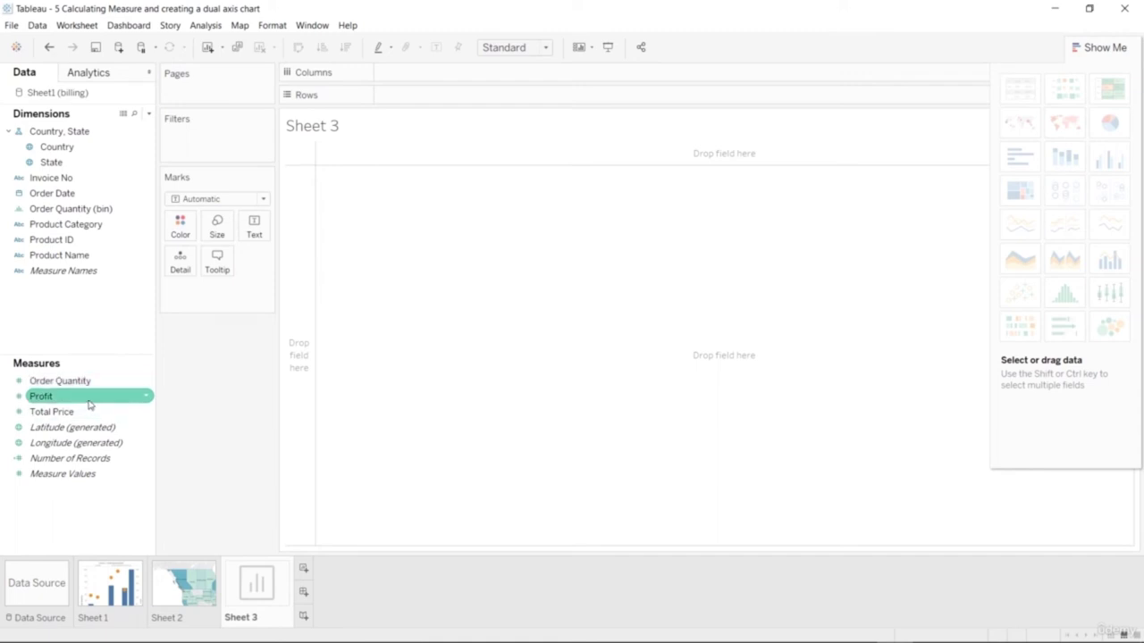
pyautogui.moveTo(89, 405)
pyautogui.mouseDown()
pyautogui.moveTo(310, 238)
pyautogui.moveTo(447, 123)
pyautogui.moveTo(452, 105)
pyautogui.mouseUp()
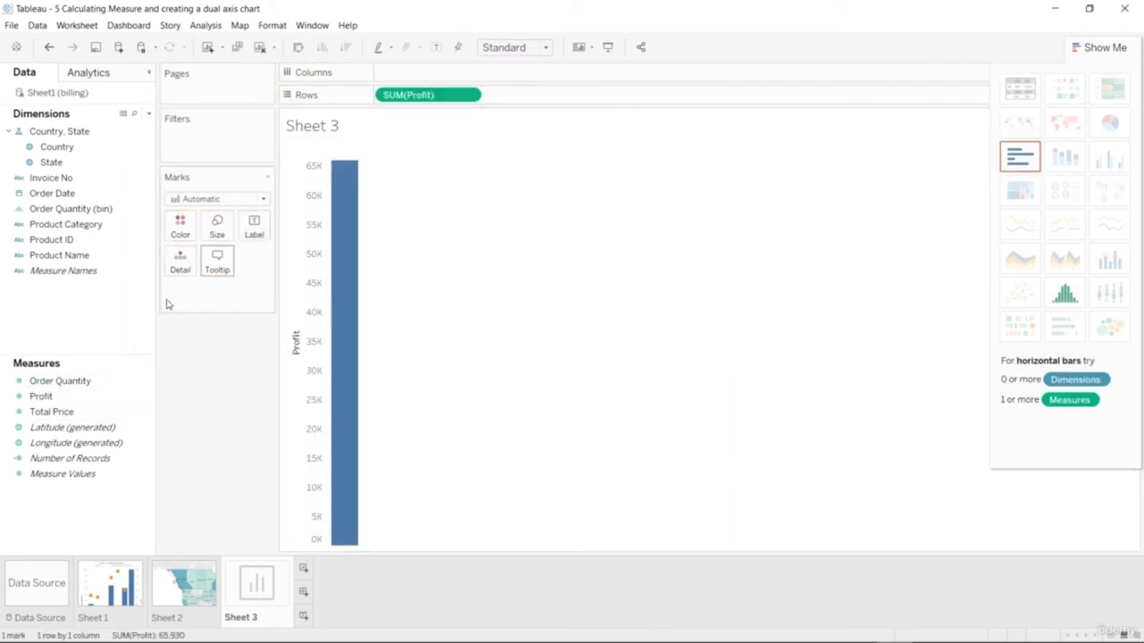
# Try adding Total Price to the columns and showing it as horizontal bars and a scatter plot, and undo these changes.
pyautogui.click(79, 413)
pyautogui.moveTo(78, 415); pyautogui.dragTo(570, 81)
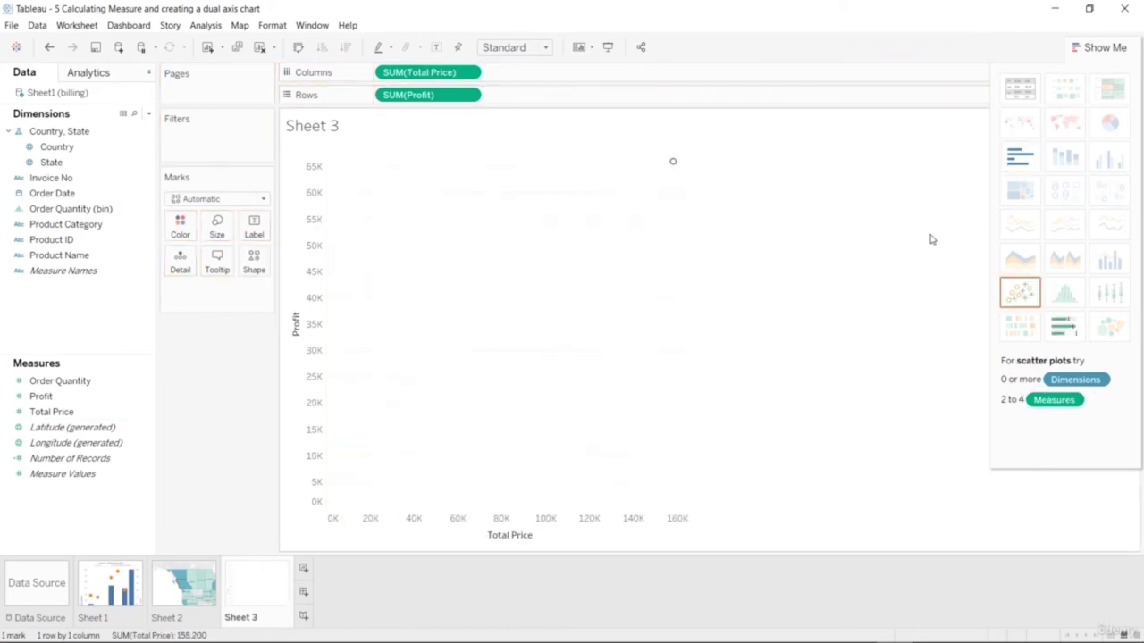
pyautogui.click(1019, 161)
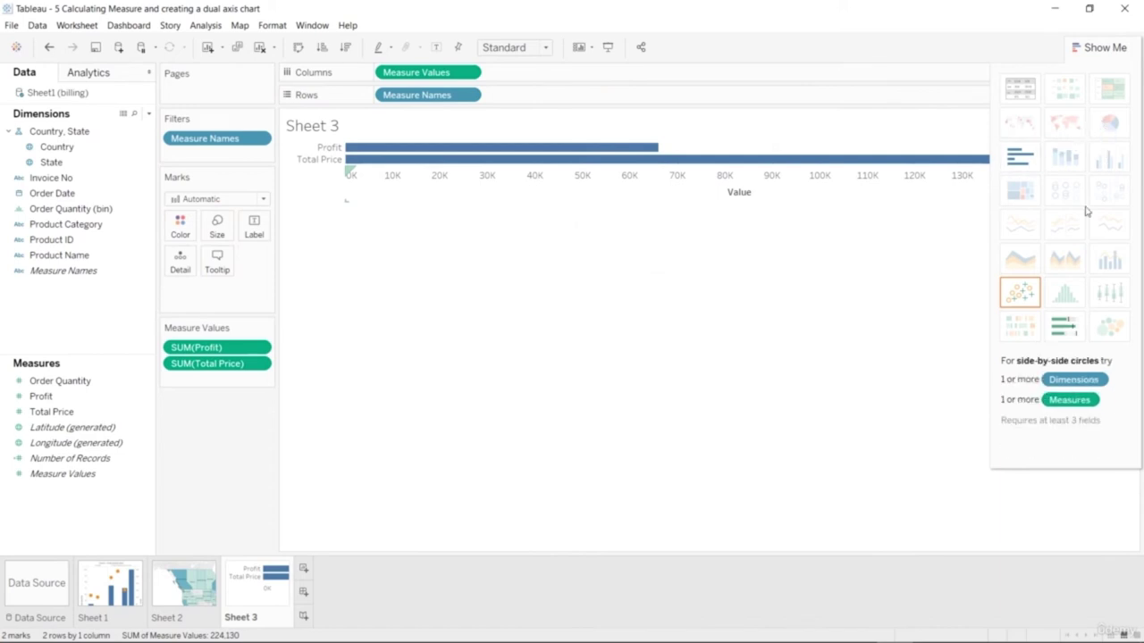
pyautogui.click(1015, 297)
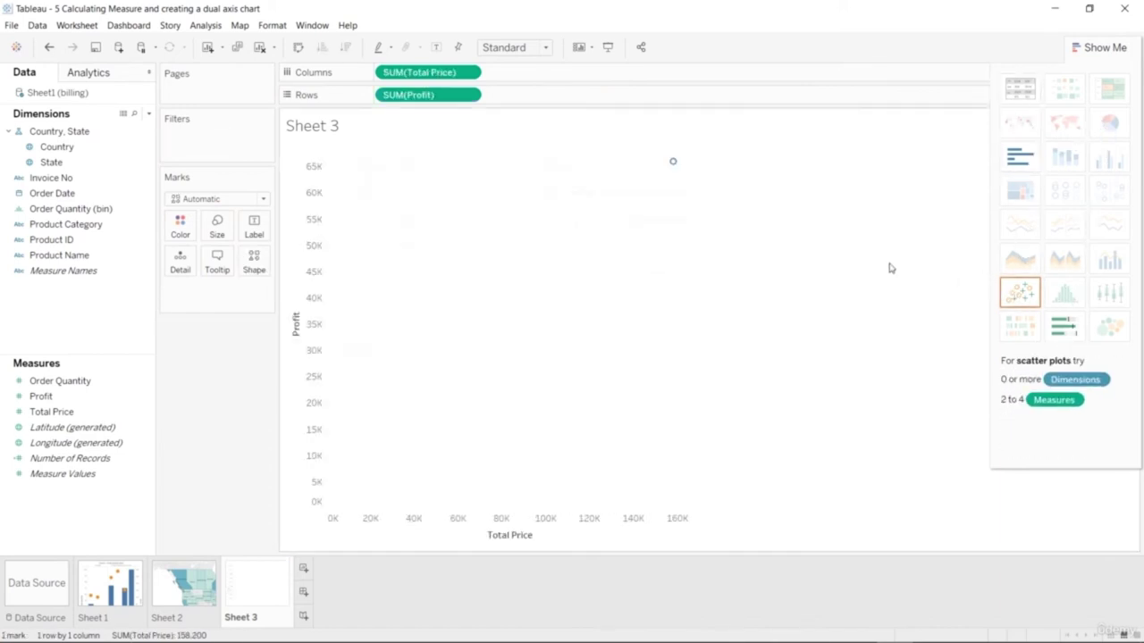
pyautogui.hotkey('ctrl', 'z')
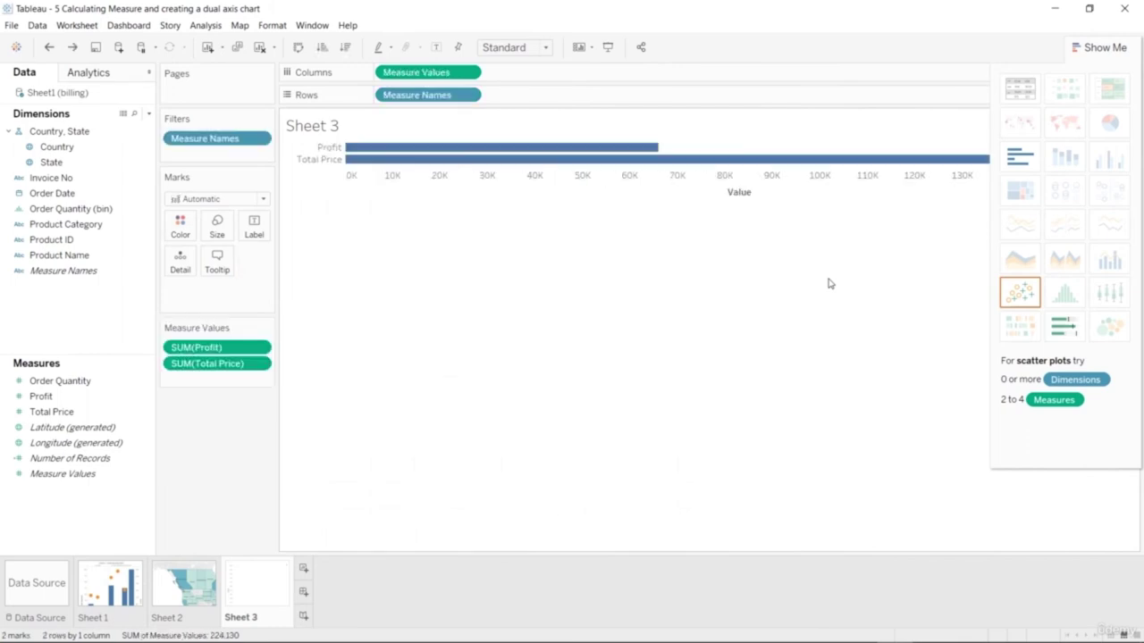
pyautogui.hotkey('ctrl', 'z')
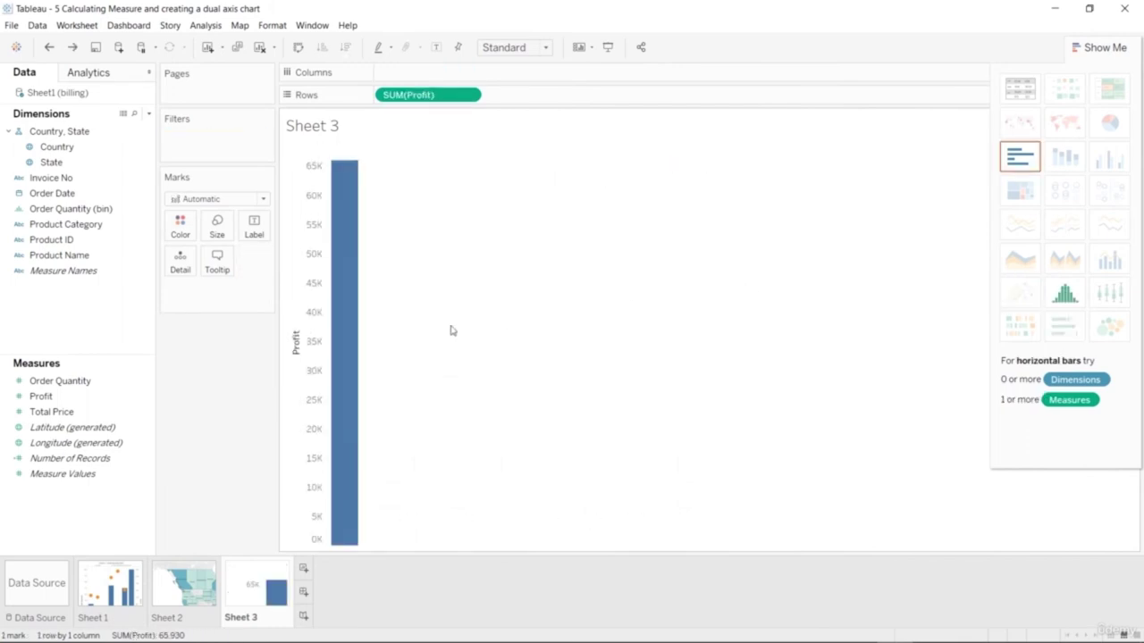
# Try plotting Profit against Order Quantity on the columns, and undo it.
pyautogui.click(107, 413)
pyautogui.moveTo(59, 381); pyautogui.dragTo(483, 79)
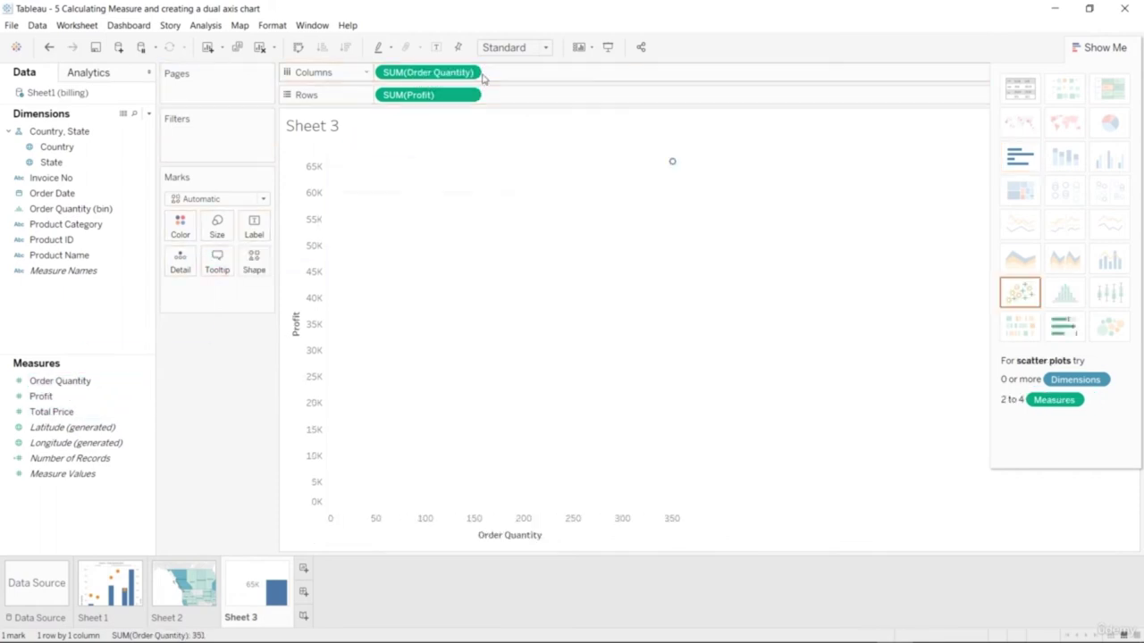
pyautogui.hotkey('ctrl', 'z')
# Place Product Category on the columns to chart Profit for each category.
pyautogui.click(94, 209)
pyautogui.moveTo(93, 224); pyautogui.dragTo(481, 82)
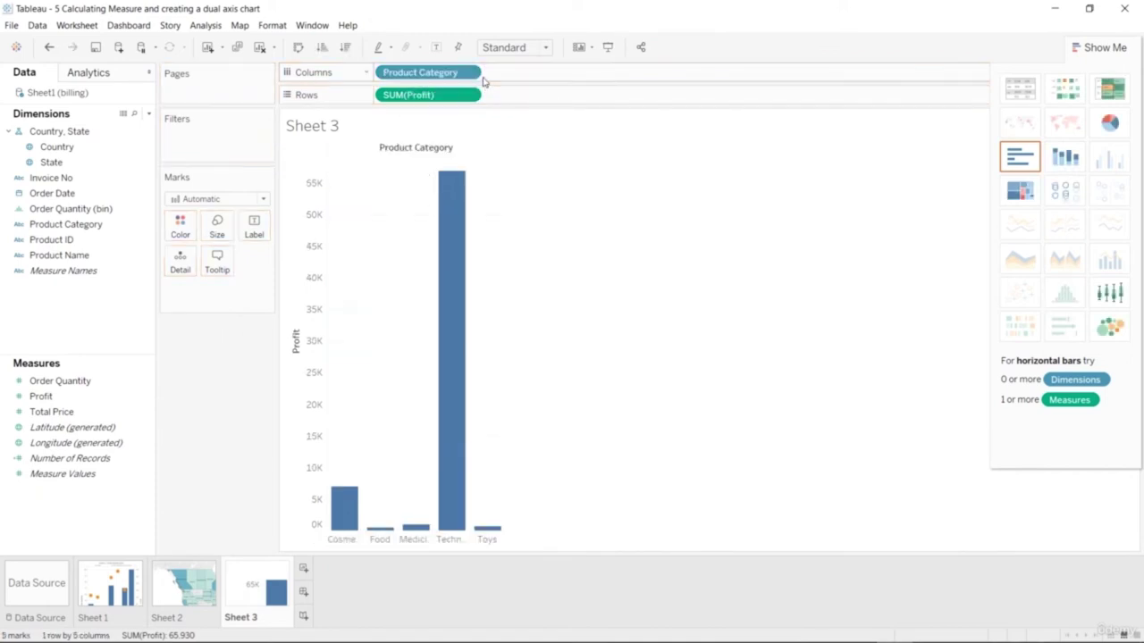
pyautogui.moveTo(458, 302)
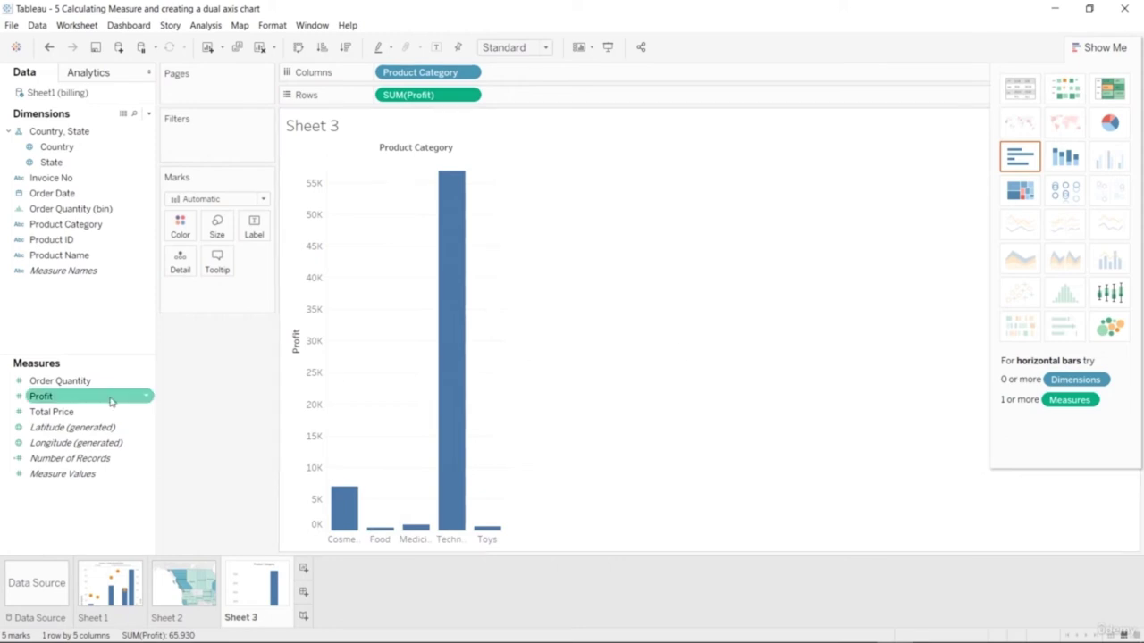
# Try sizing the bars by Order Quantity and switching to pie, side-by-side and stacked bar charts, and undo these changes.
pyautogui.moveTo(85, 386); pyautogui.dragTo(217, 227)
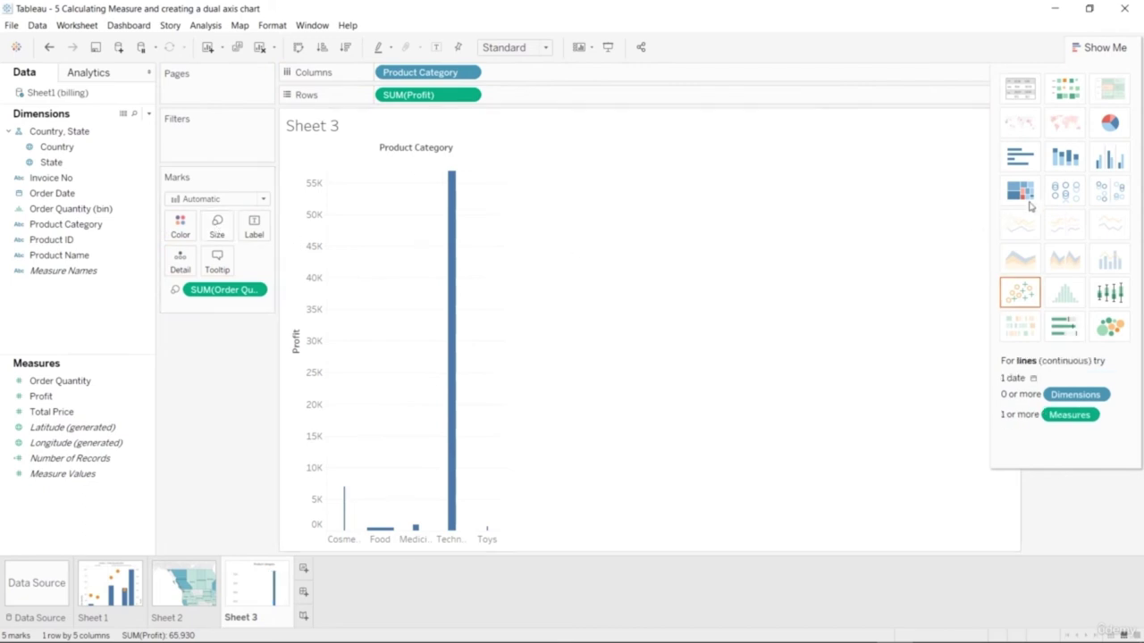
pyautogui.click(1105, 132)
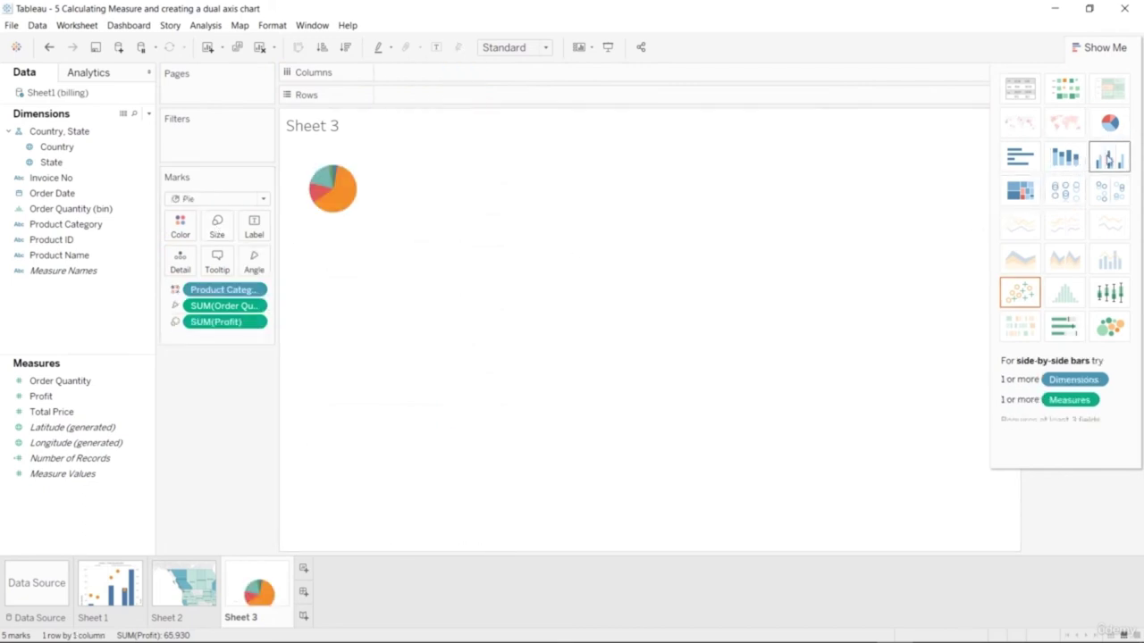
pyautogui.click(1109, 159)
pyautogui.click(1065, 158)
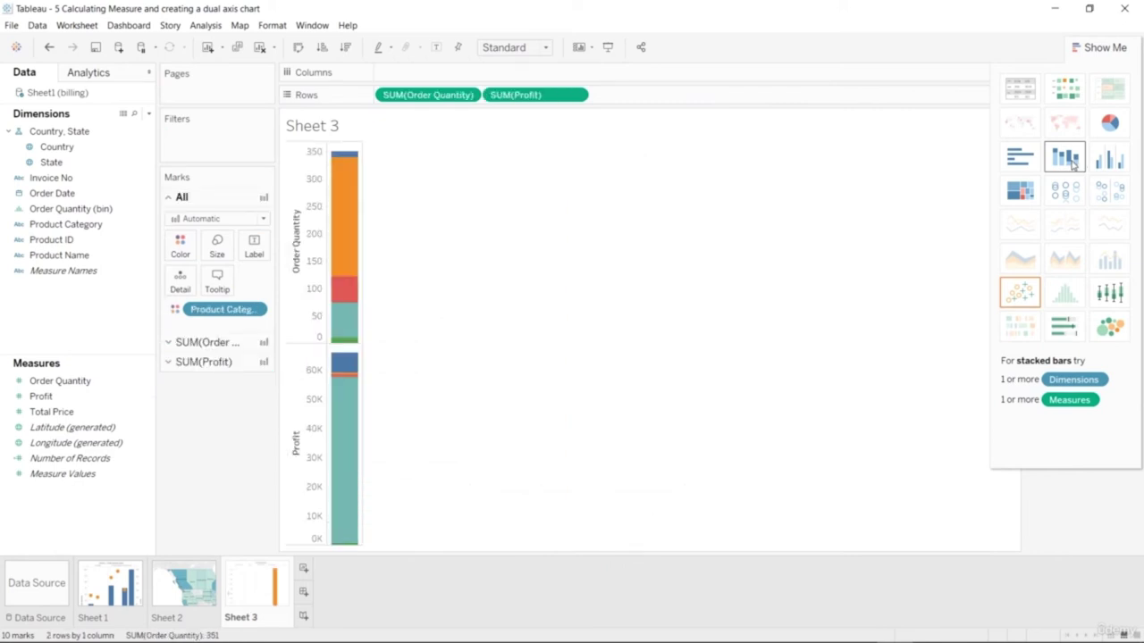
pyautogui.hotkey('ctrl', 'z')
pyautogui.hotkey('ctrl', 'z')
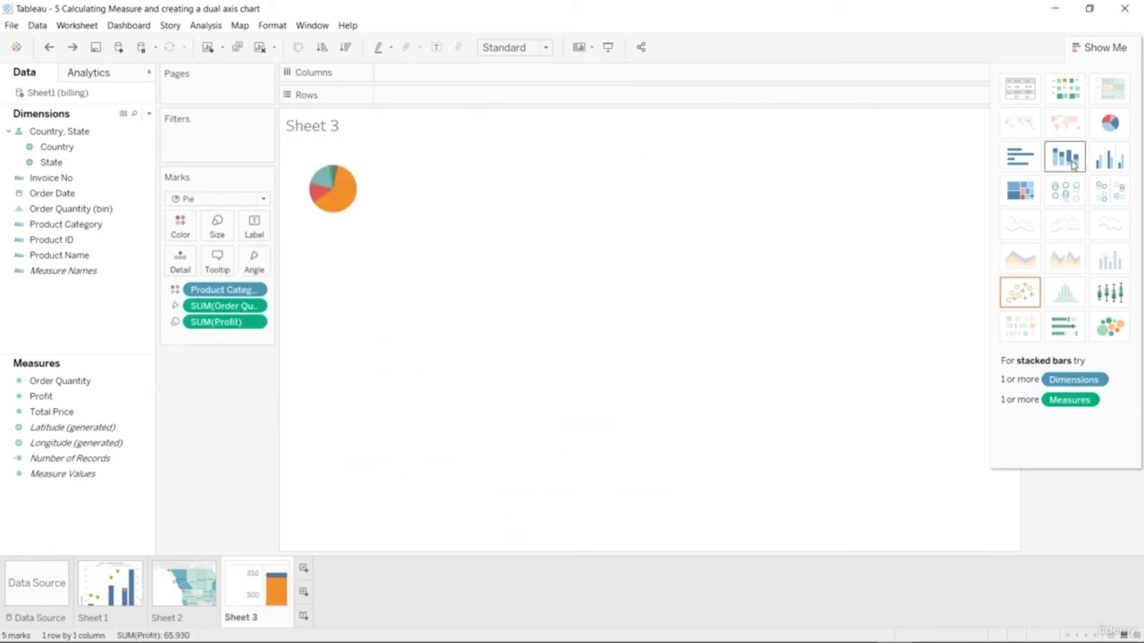
pyautogui.hotkey('ctrl', 'z')
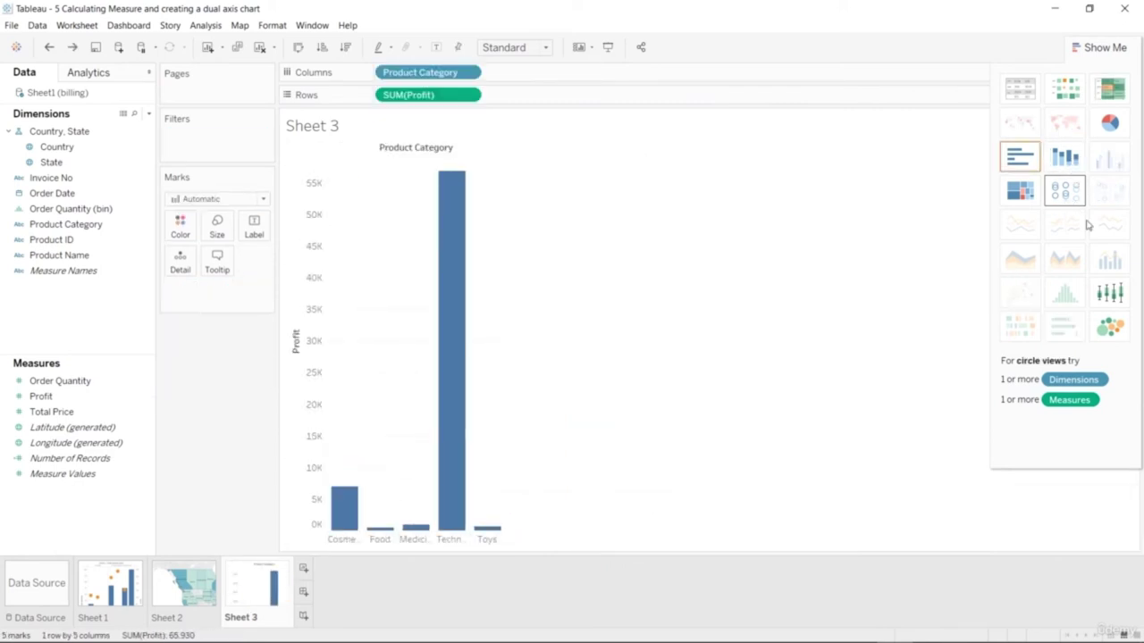
# Change the Profit by Product Category bar chart into a packed bubbles chart.
pyautogui.click(1110, 297)
pyautogui.click(1110, 327)
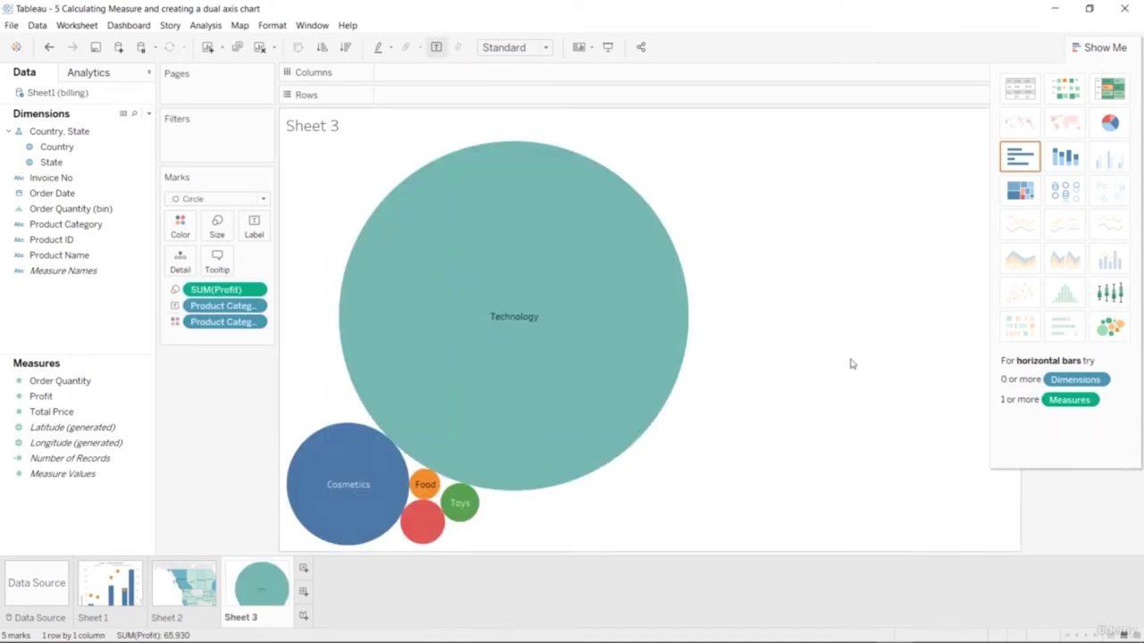
pyautogui.click(115, 411)
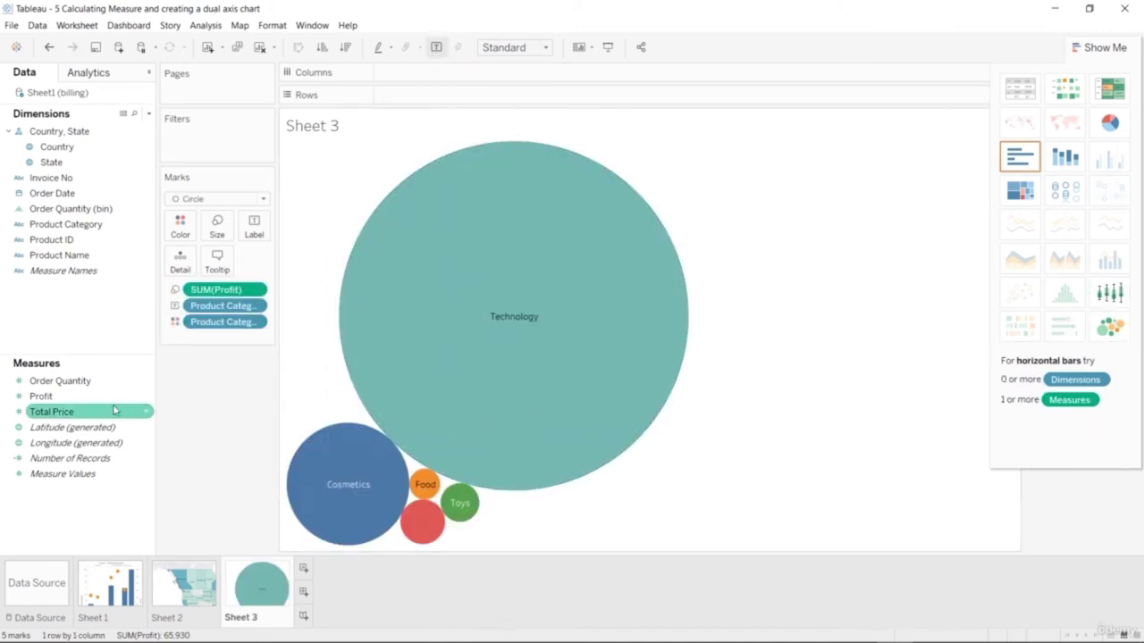
# Try sizing the bubbles by Order Quantity and adding Profit to their tooltip, and undo both changes.
pyautogui.click(255, 323)
pyautogui.click(256, 322)
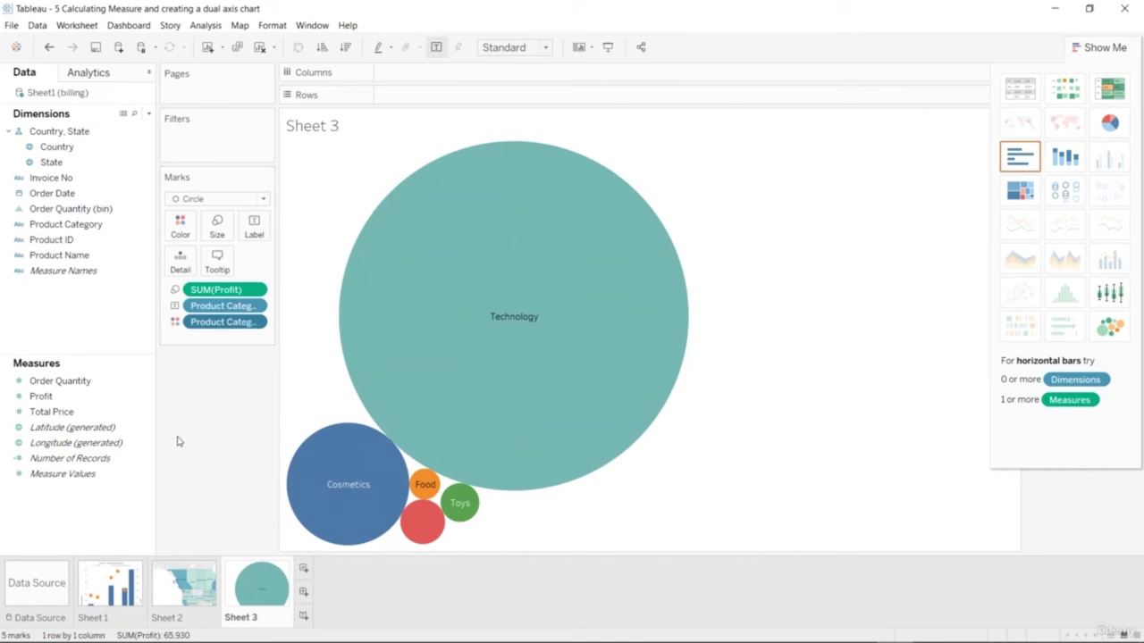
pyautogui.moveTo(100, 383); pyautogui.dragTo(230, 232)
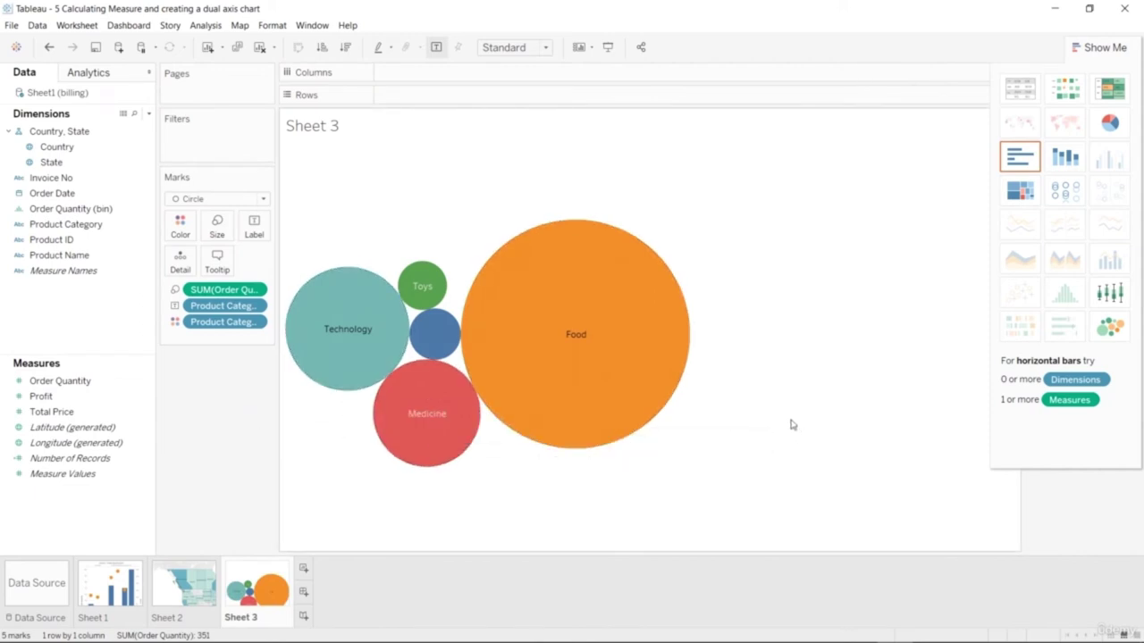
pyautogui.moveTo(402, 386)
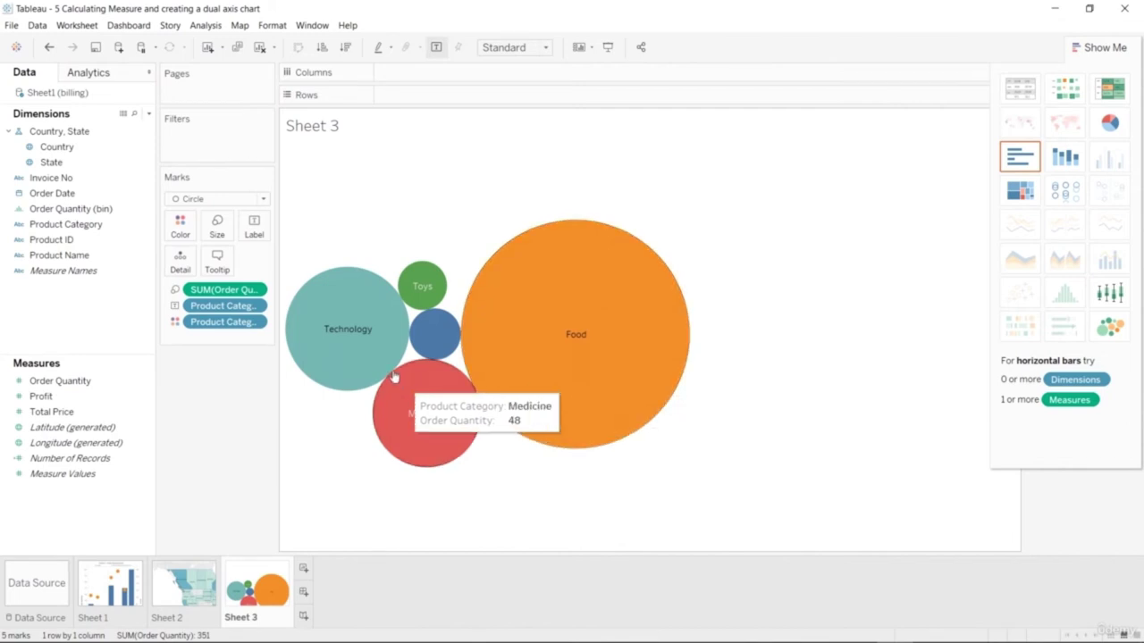
pyautogui.moveTo(378, 370)
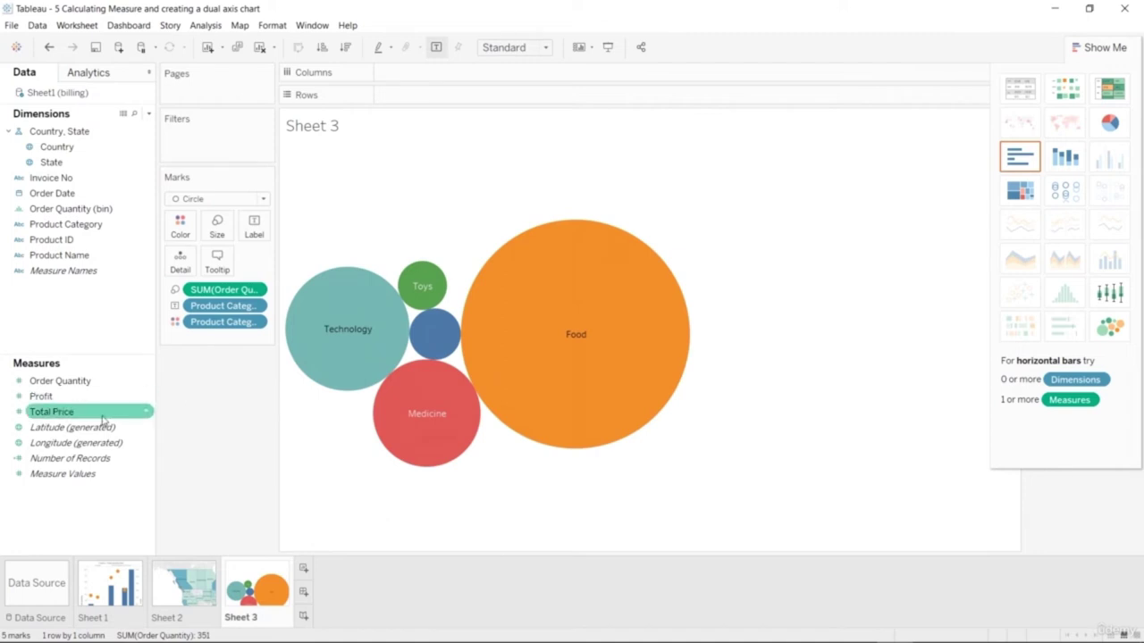
pyautogui.moveTo(94, 402); pyautogui.dragTo(217, 261)
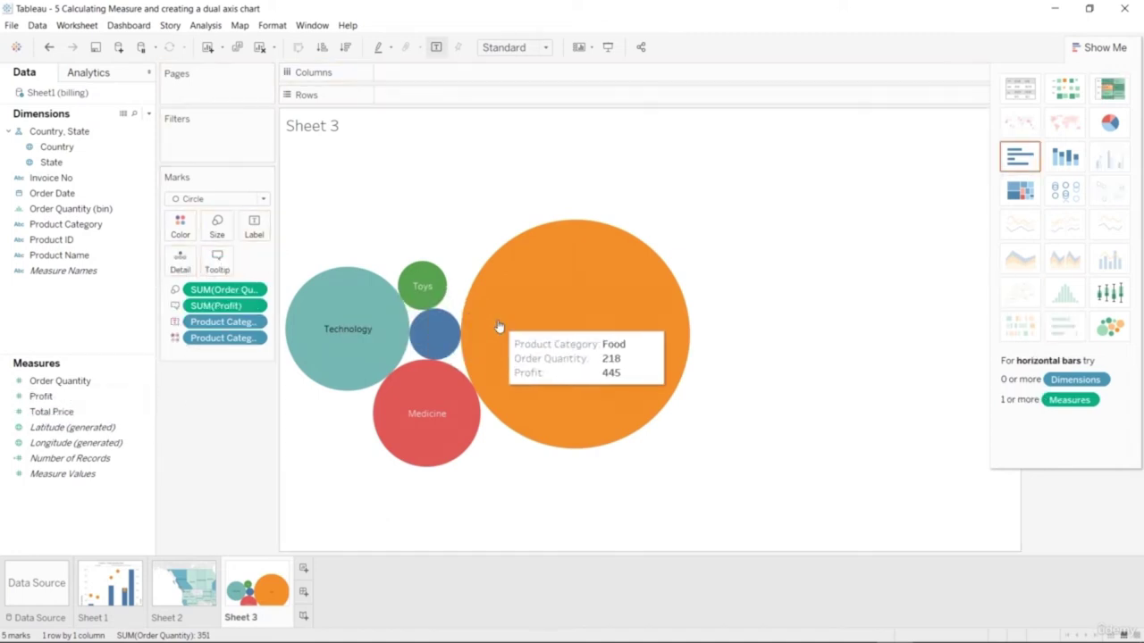
pyautogui.moveTo(353, 329)
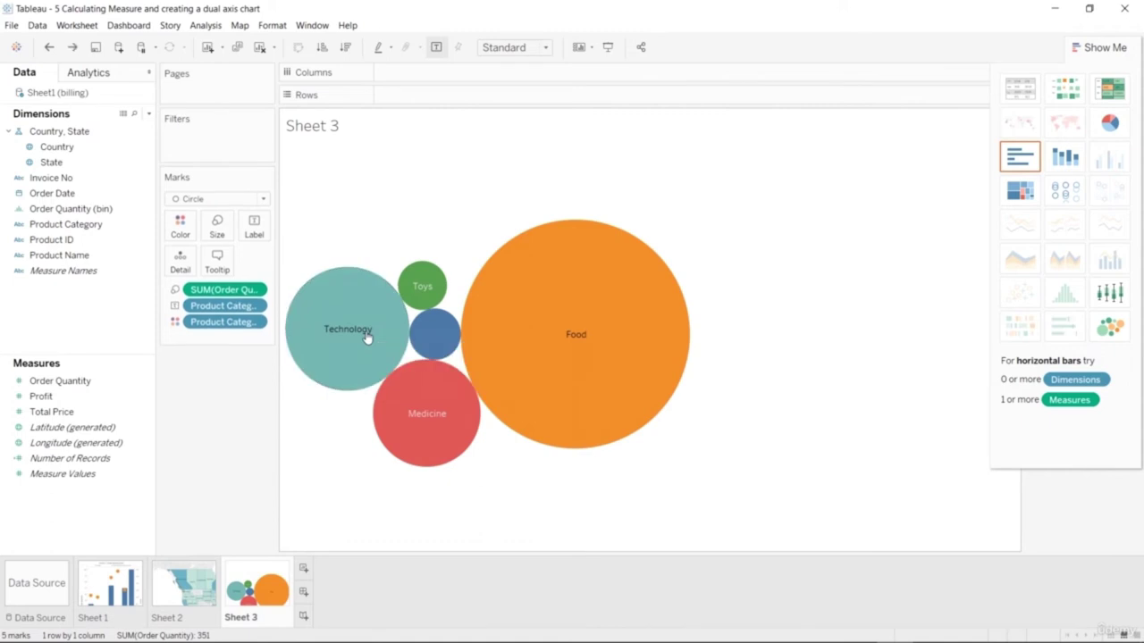
pyautogui.hotkey('ctrl', 'z')
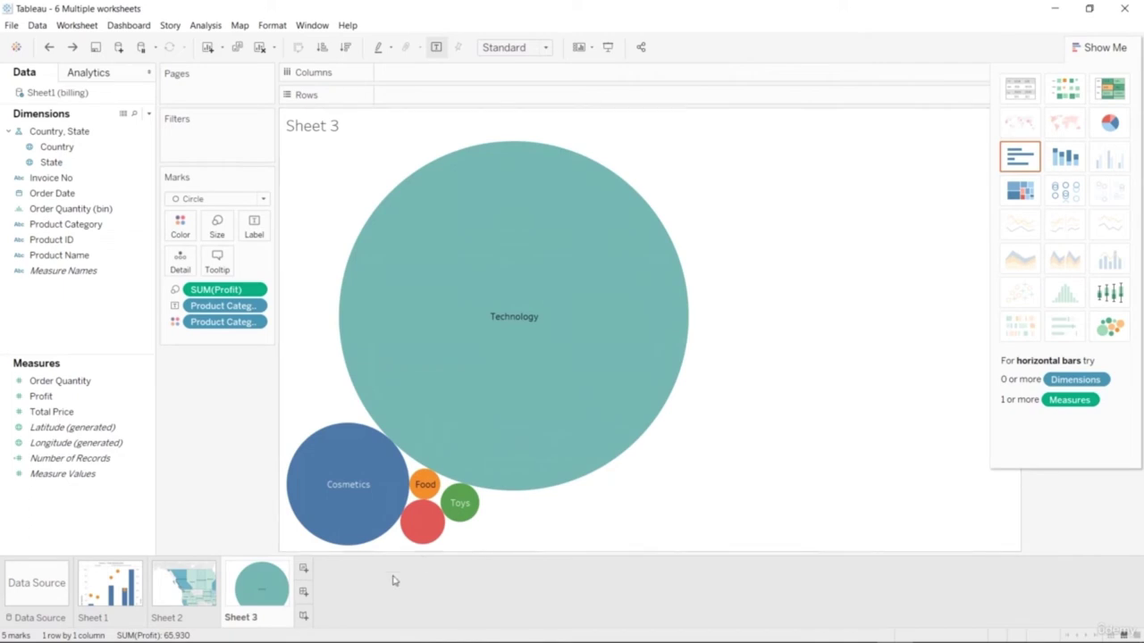
# Recolour the Order Quantity map on Sheet 2 with the Purple palette.
pyautogui.click(198, 591)
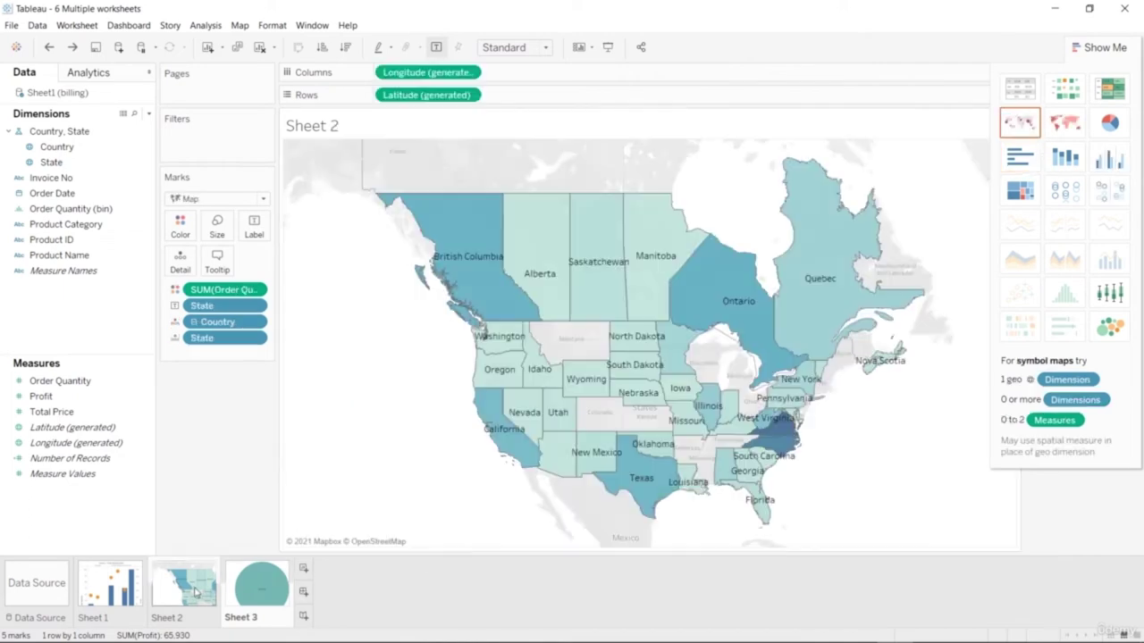
pyautogui.click(125, 592)
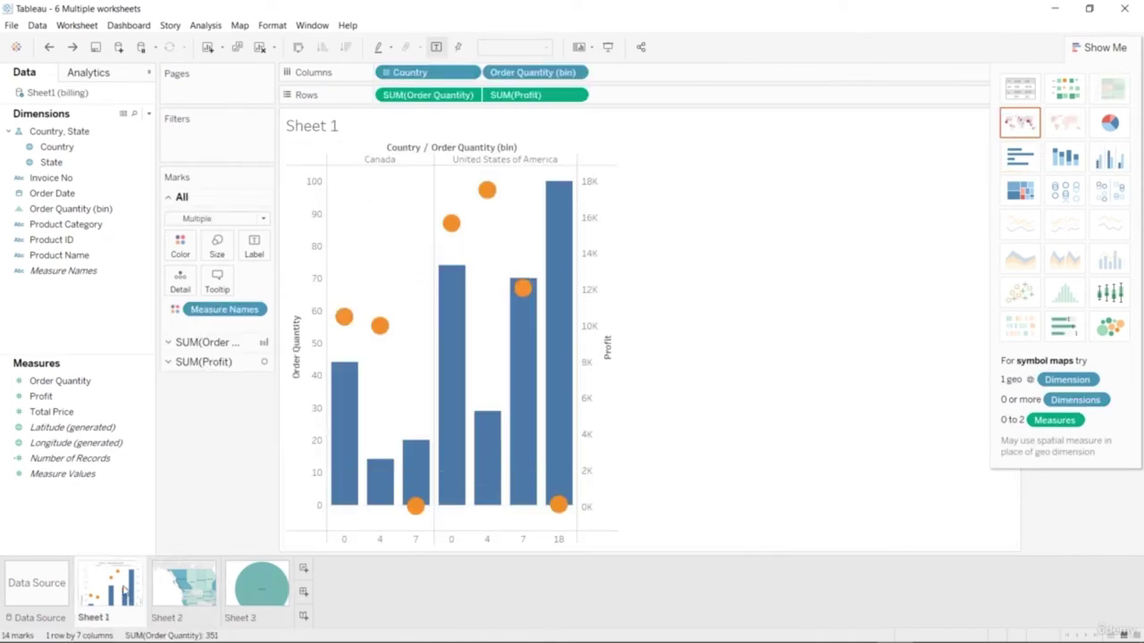
pyautogui.click(198, 594)
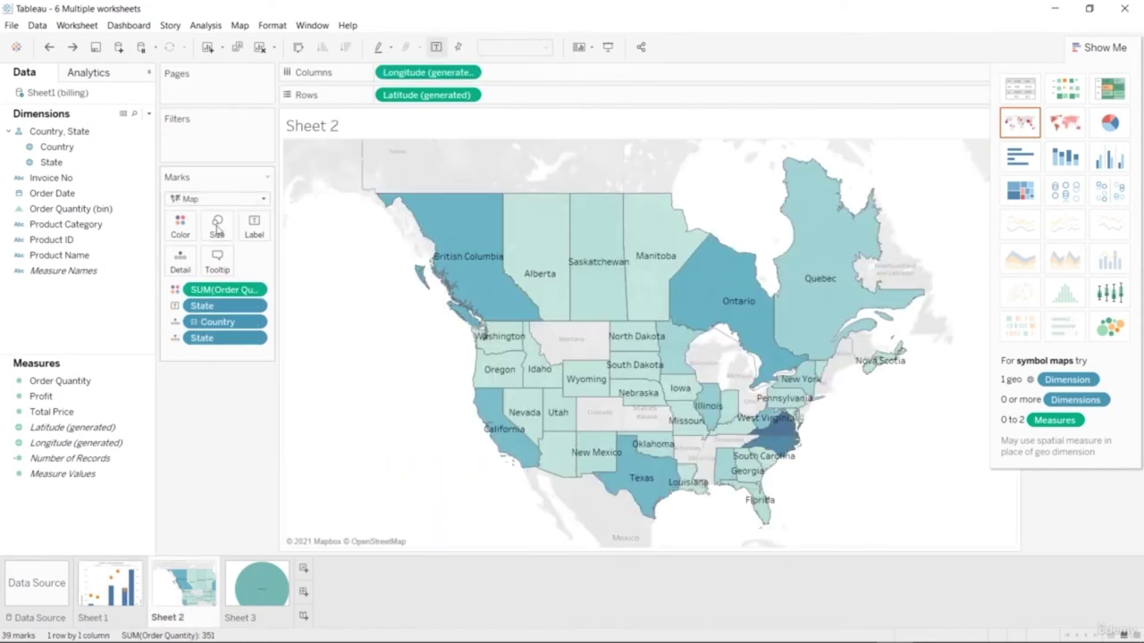
pyautogui.click(185, 230)
pyautogui.click(221, 270)
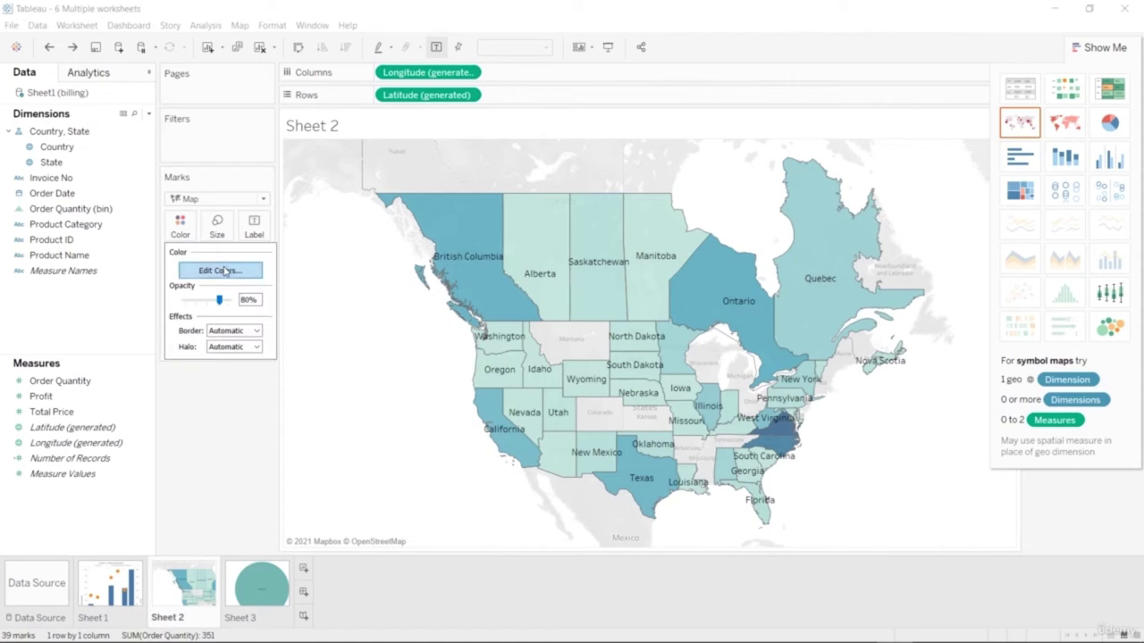
pyautogui.click(684, 273)
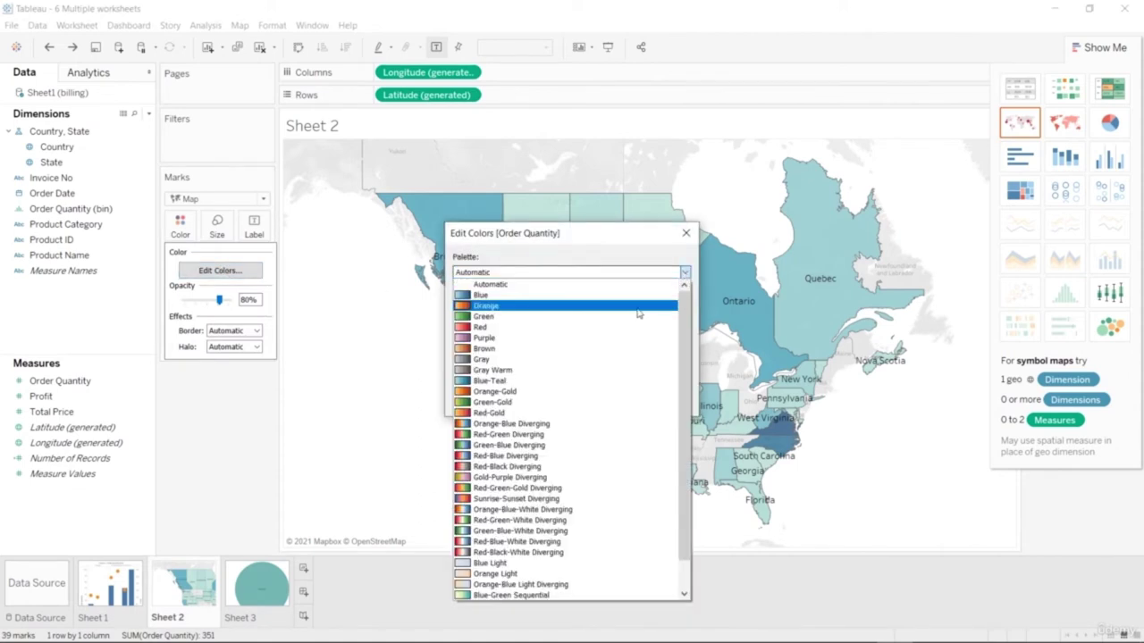
pyautogui.click(622, 340)
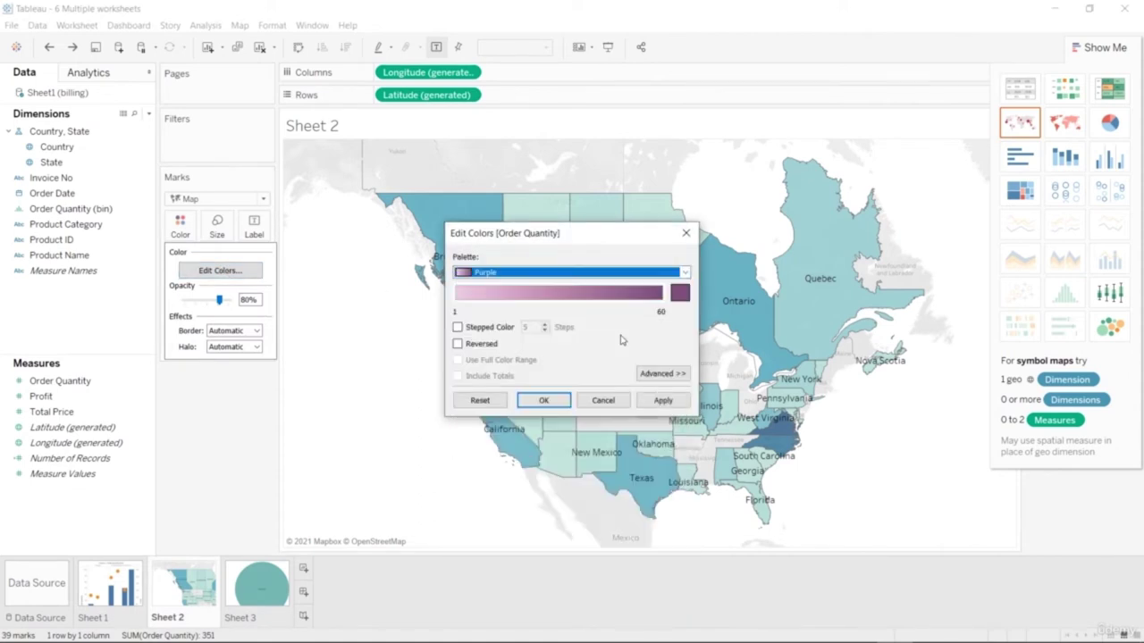
pyautogui.click(543, 400)
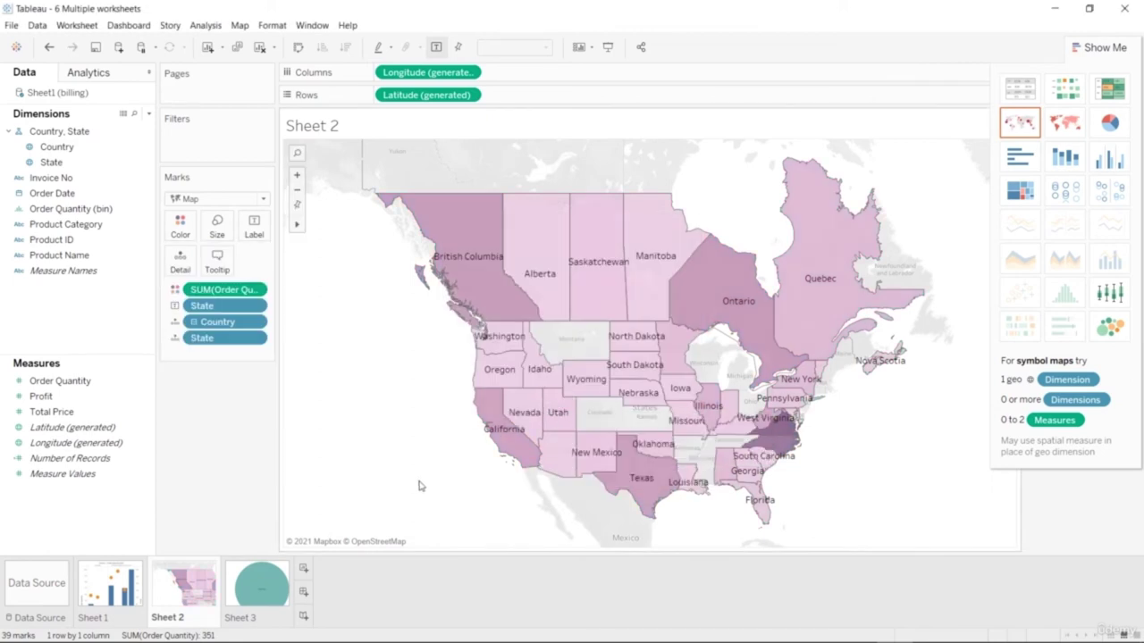
# Create a new dashboard and place Sheet 1 on it with Sheet 2 alongside, below the Measure Names legend.
pyautogui.click(303, 593)
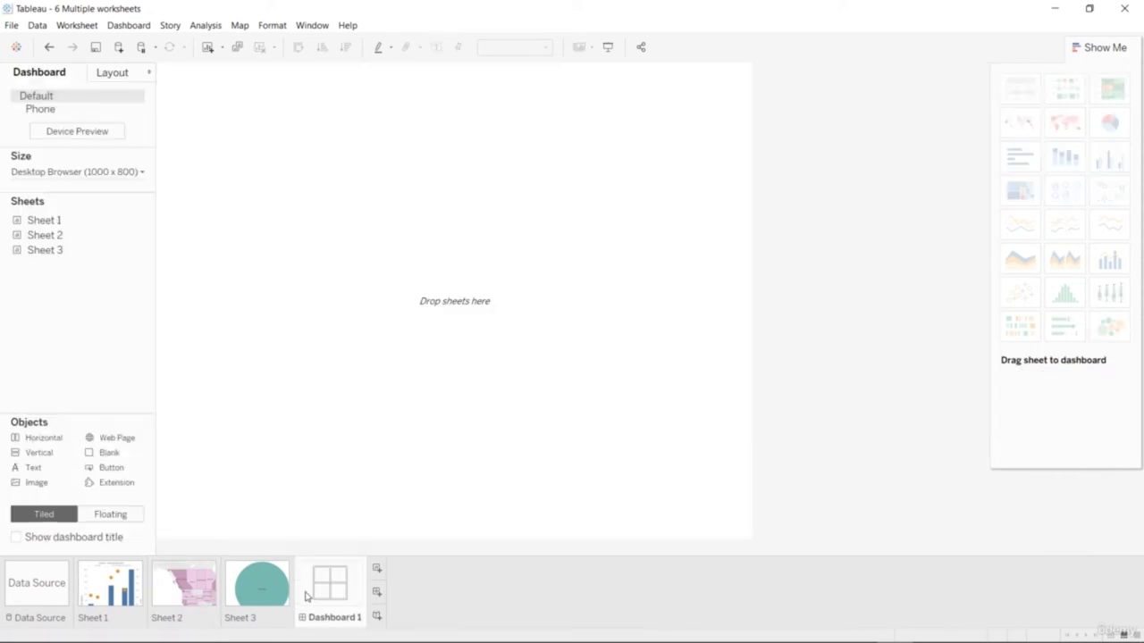
pyautogui.moveTo(6, 224)
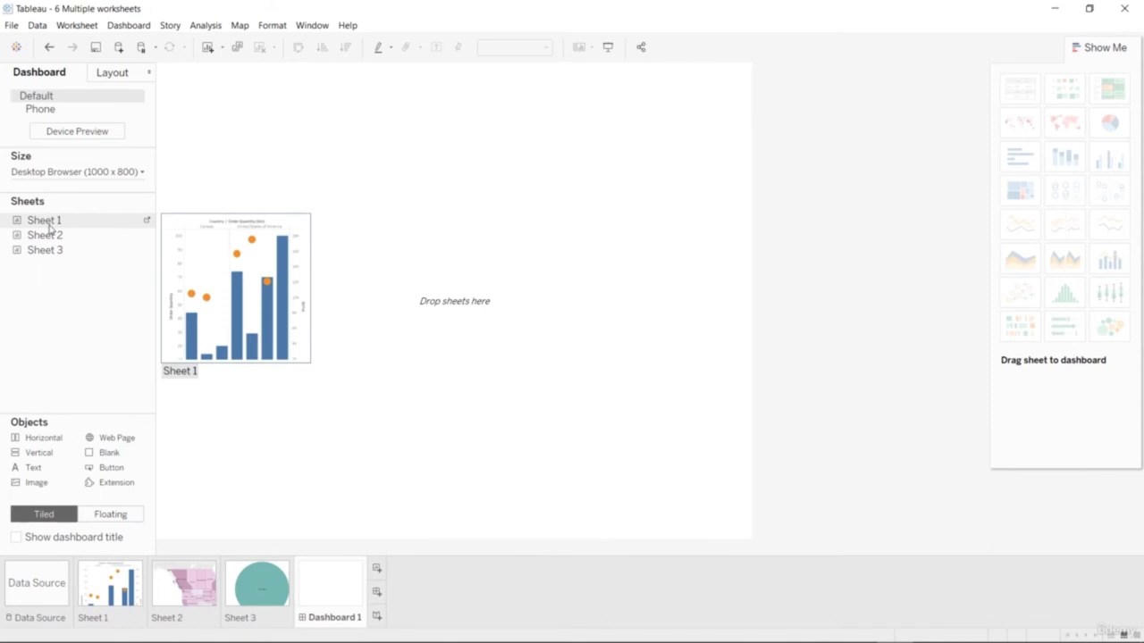
pyautogui.moveTo(238, 237); pyautogui.dragTo(273, 230)
pyautogui.moveTo(55, 252)
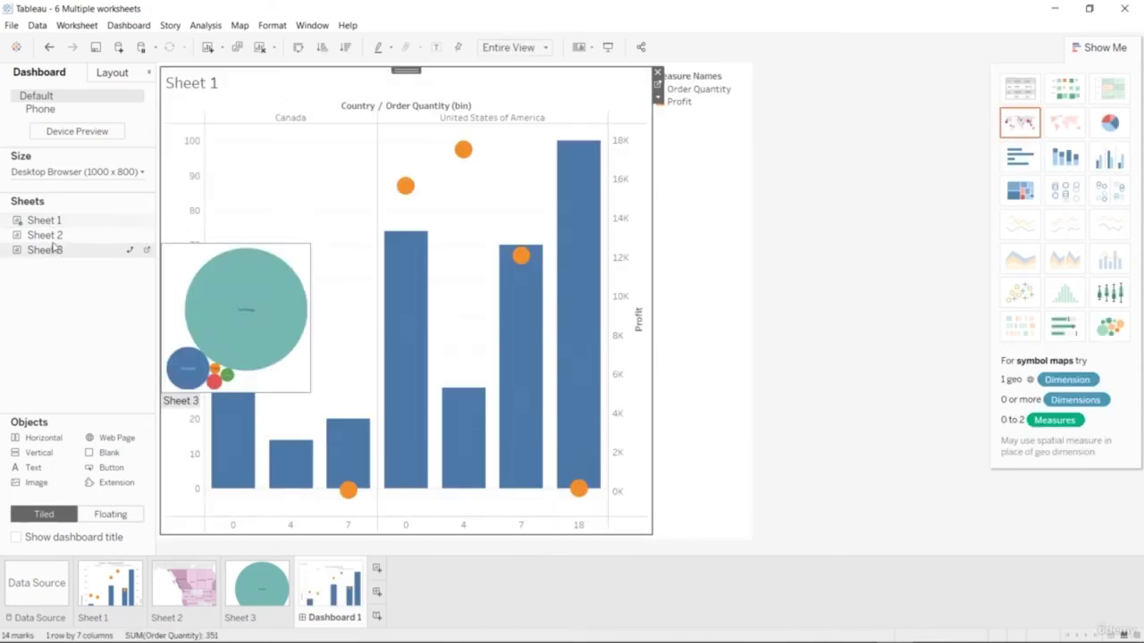
pyautogui.moveTo(71, 234); pyautogui.dragTo(676, 241)
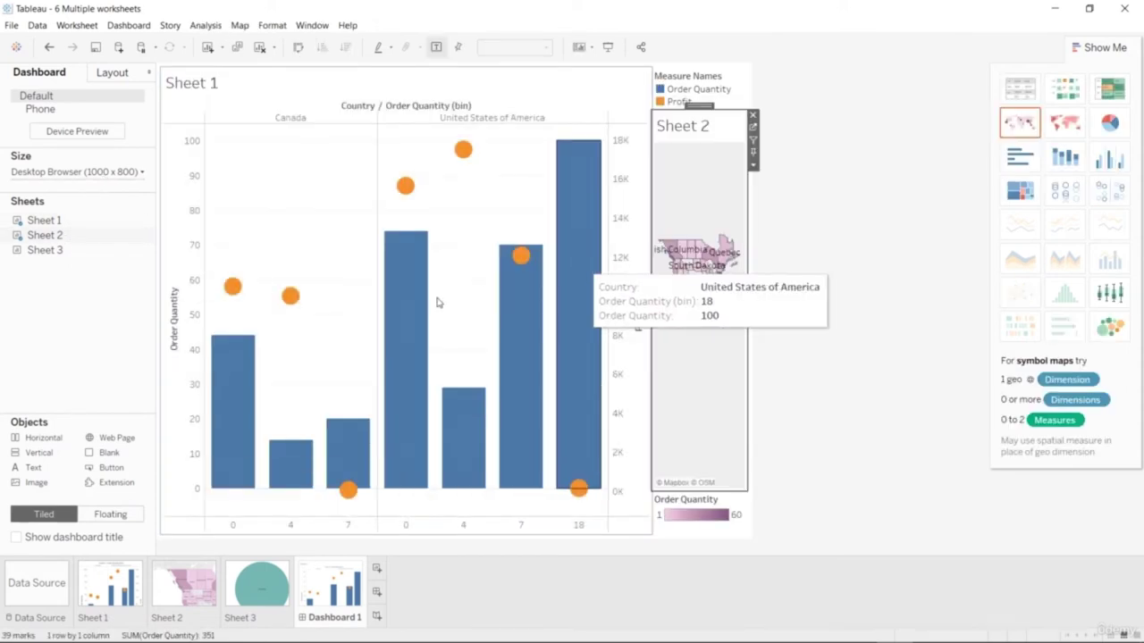
# Set the dashboard size to Automatic and widen the Sheet 2 map to more than half of the dashboard.
pyautogui.moveTo(132, 226)
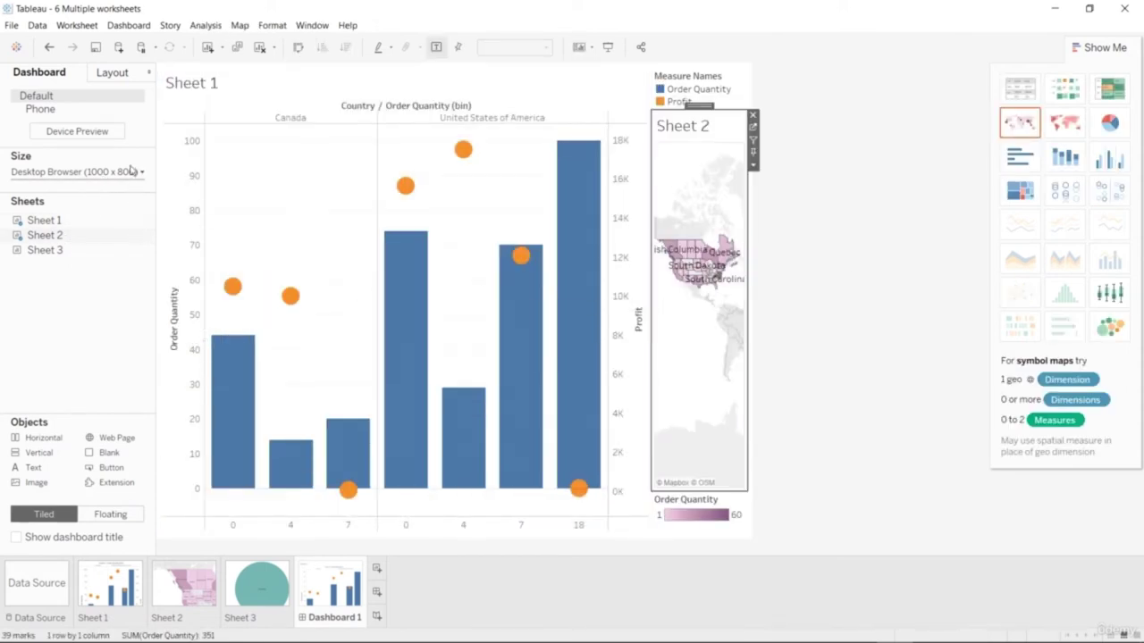
pyautogui.click(132, 172)
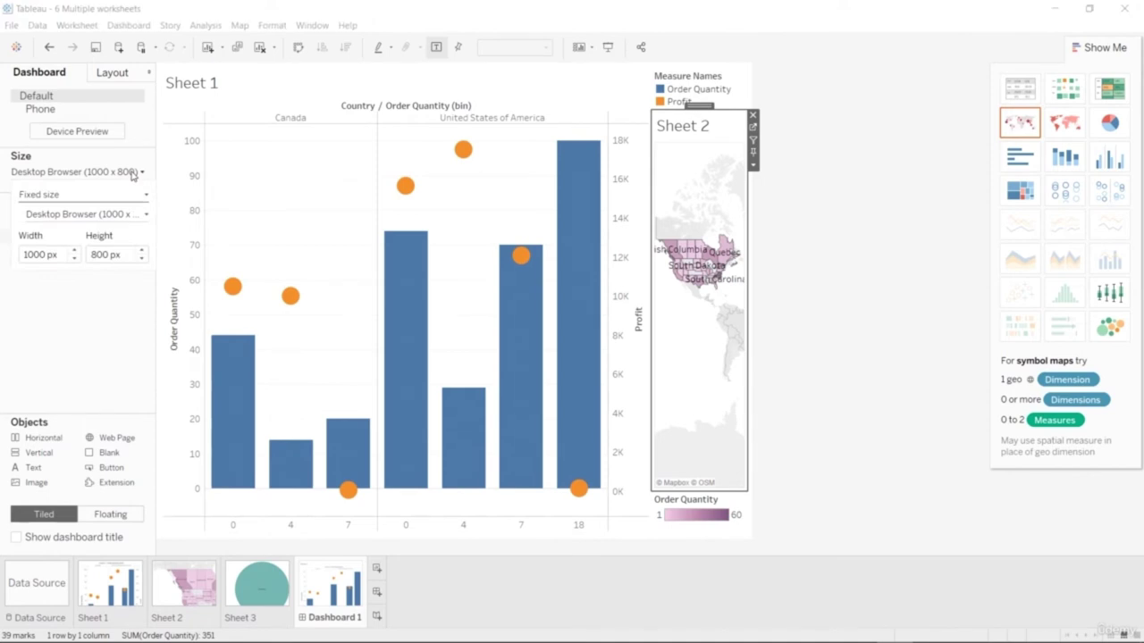
pyautogui.click(89, 196)
pyautogui.click(79, 220)
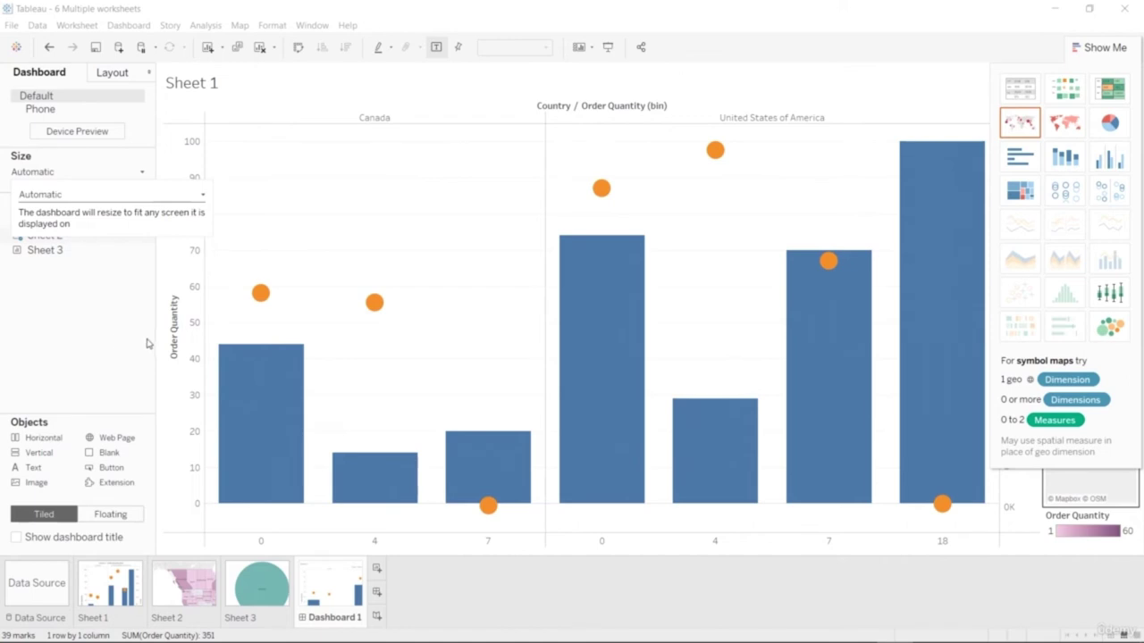
pyautogui.click(1104, 50)
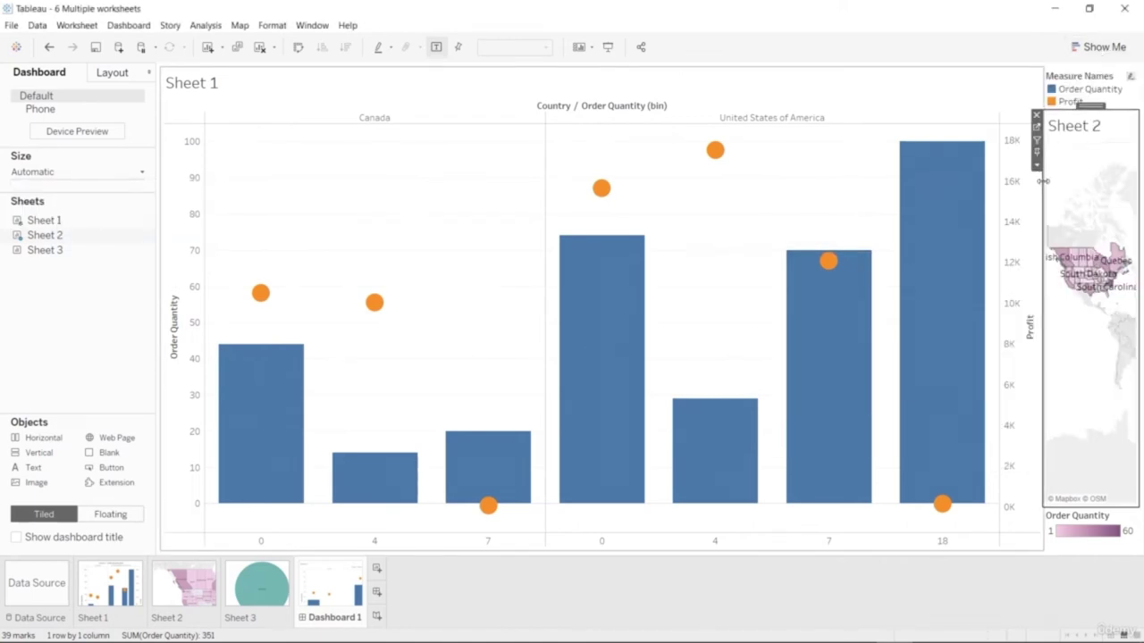
pyautogui.moveTo(1042, 180); pyautogui.dragTo(497, 241)
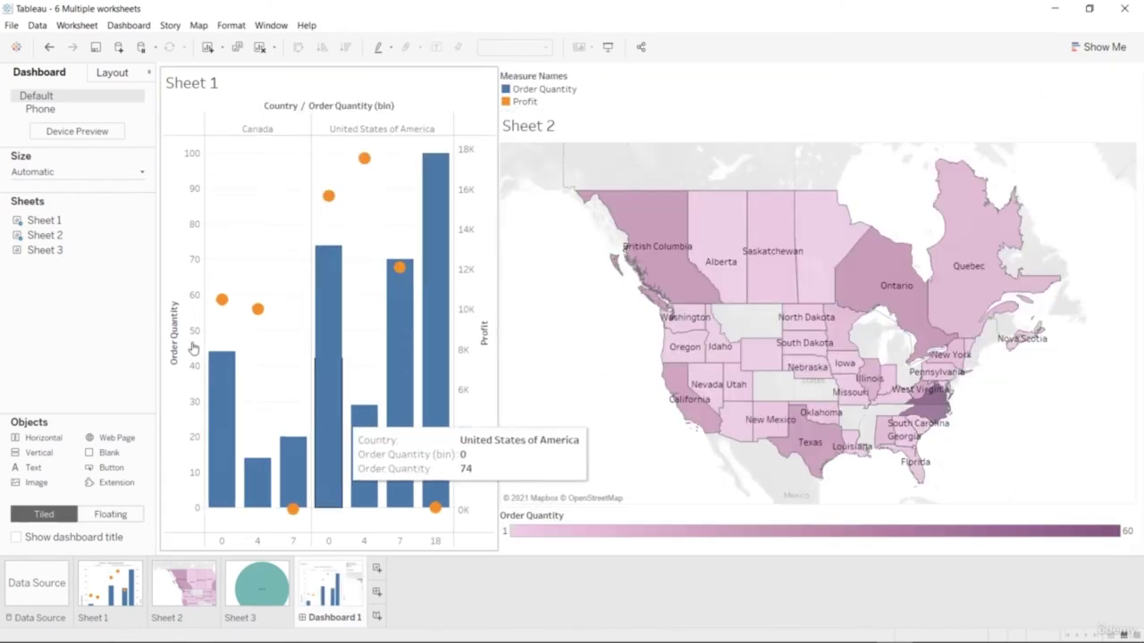
# Try placing Sheet 3 between the bar chart and the map, adjust its position and width, and remove it from the dashboard.
pyautogui.moveTo(43, 259)
pyautogui.moveTo(43, 256); pyautogui.dragTo(426, 417)
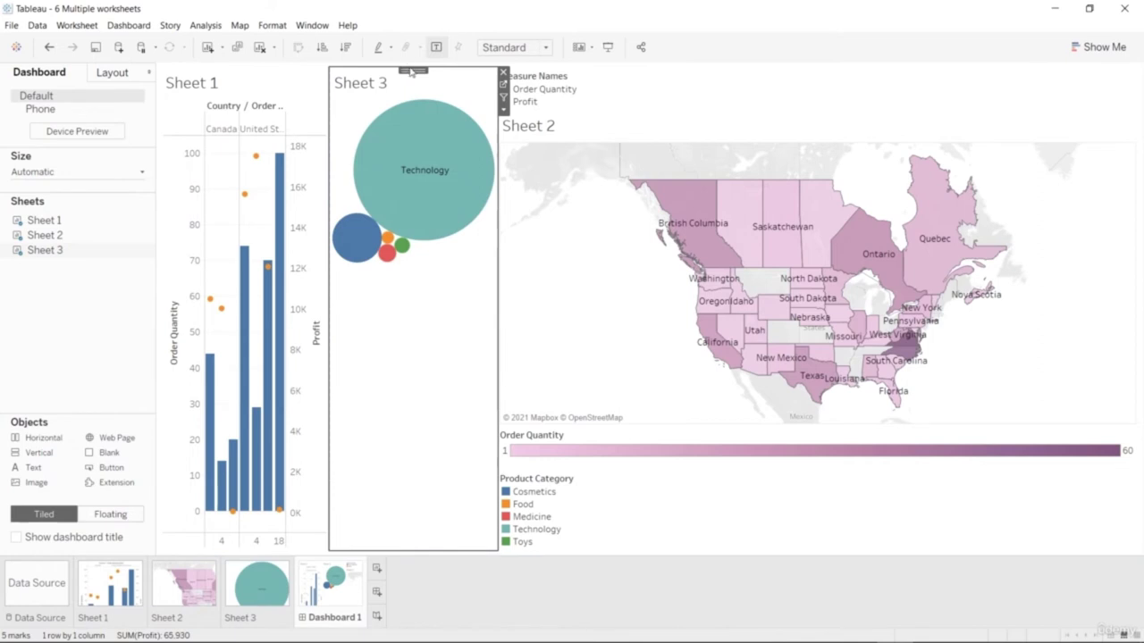
pyautogui.moveTo(407, 70); pyautogui.dragTo(431, 284)
pyautogui.moveTo(413, 69); pyautogui.dragTo(452, 237)
pyautogui.moveTo(328, 420); pyautogui.dragTo(482, 420)
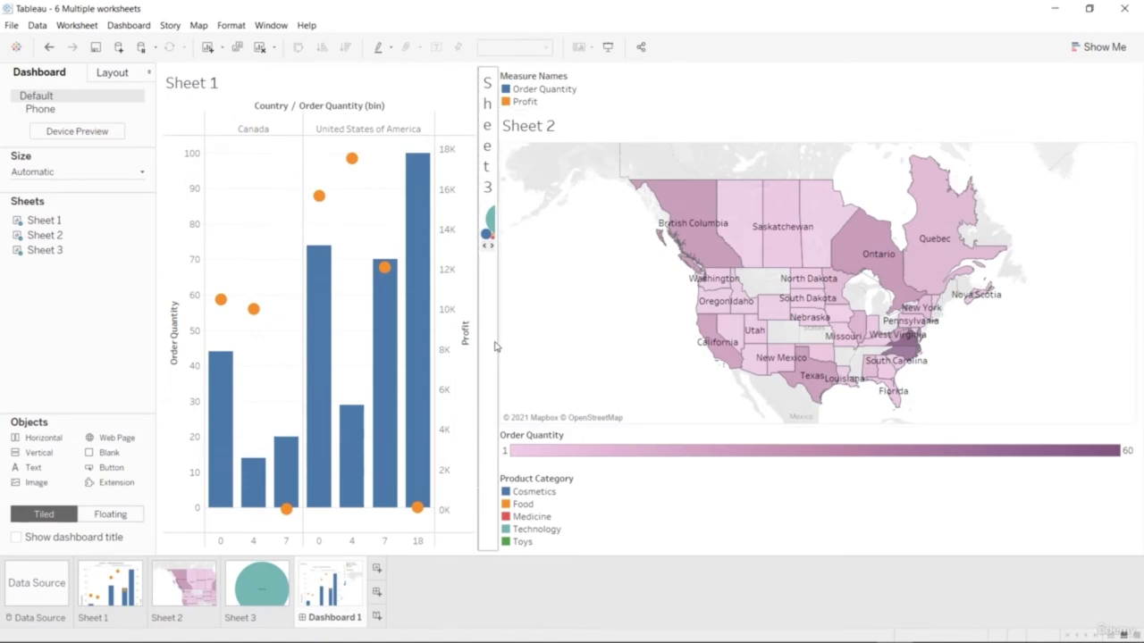
pyautogui.moveTo(480, 334); pyautogui.dragTo(500, 327)
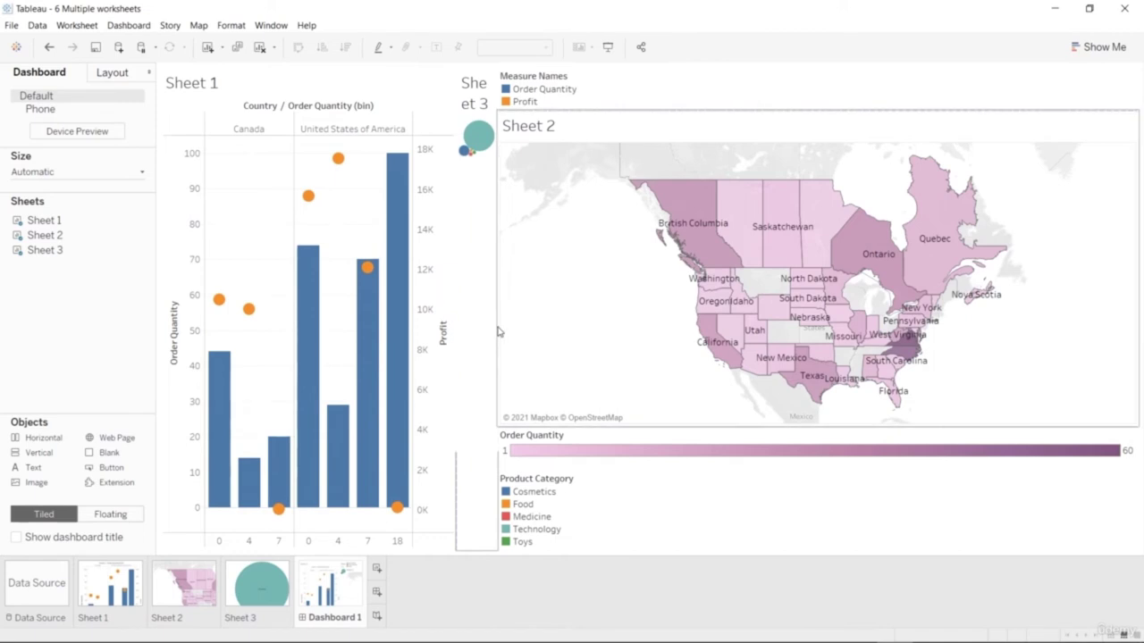
pyautogui.click(46, 253)
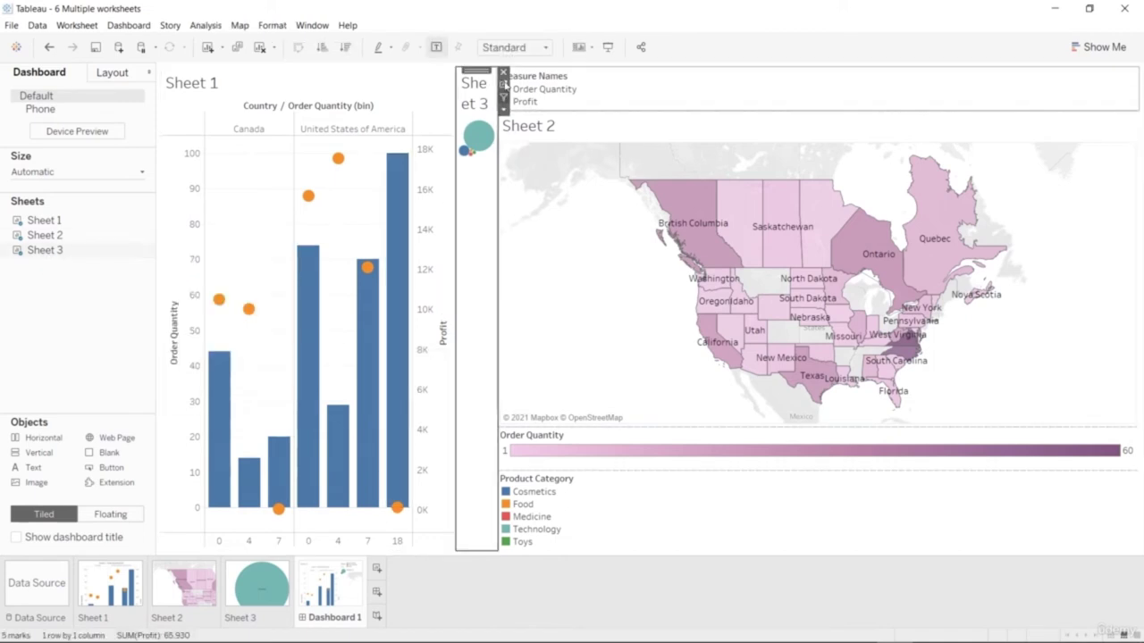
pyautogui.click(503, 72)
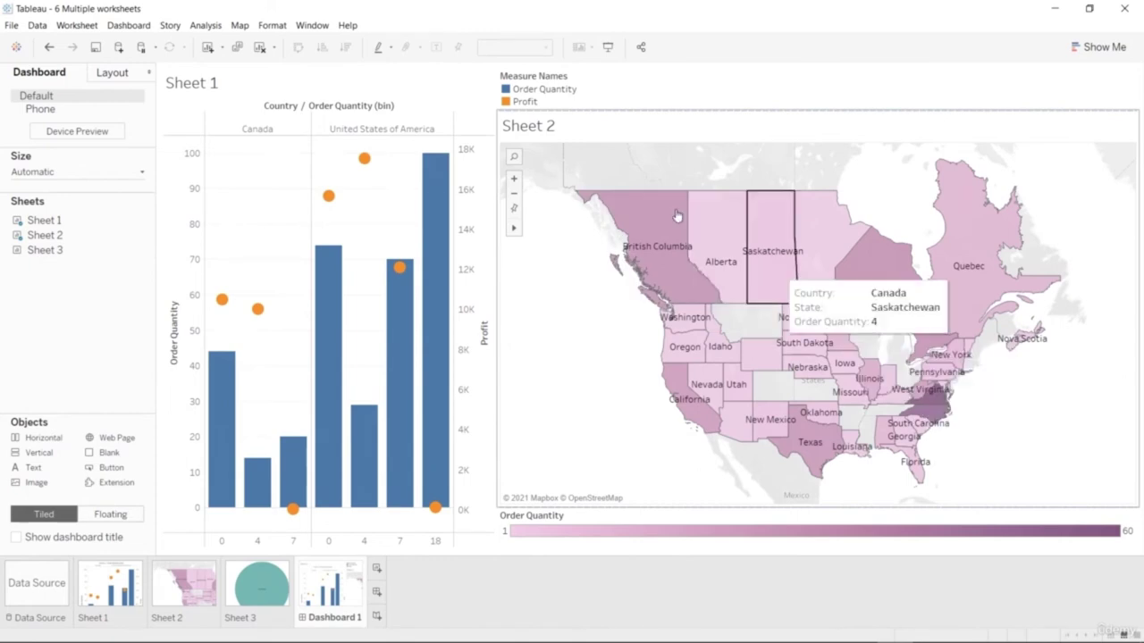
# Add Sheet 3 along the dashboard's right edge beyond the map, and widen the squeezed Sheet 1 bar chart.
pyautogui.moveTo(35, 235)
pyautogui.moveTo(45, 250); pyautogui.dragTo(1128, 329)
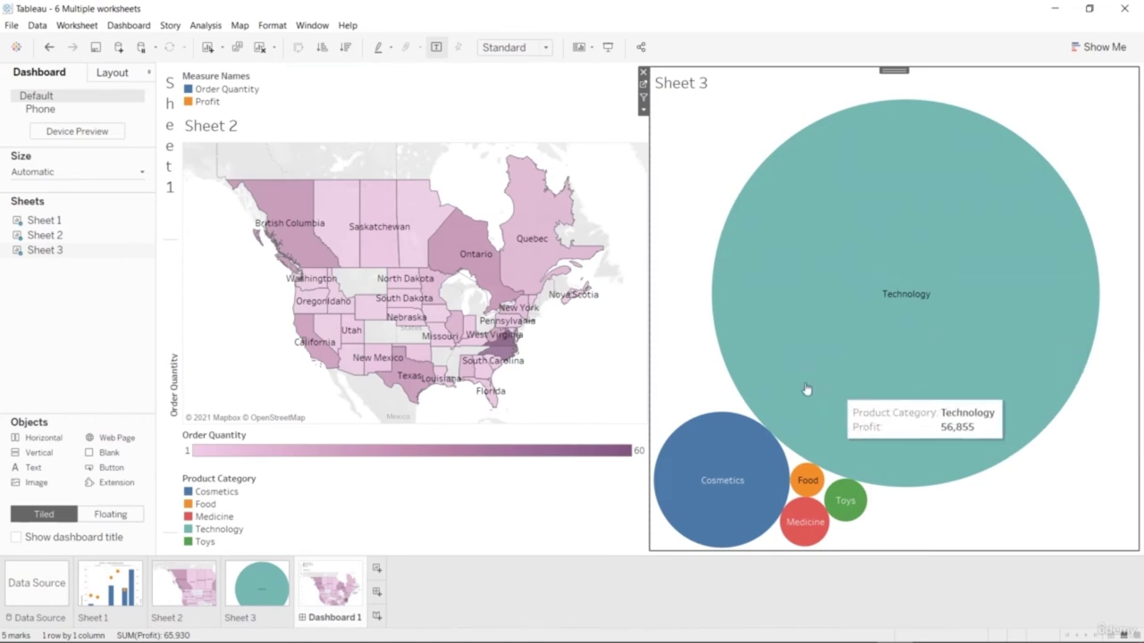
pyautogui.moveTo(177, 192); pyautogui.dragTo(302, 278)
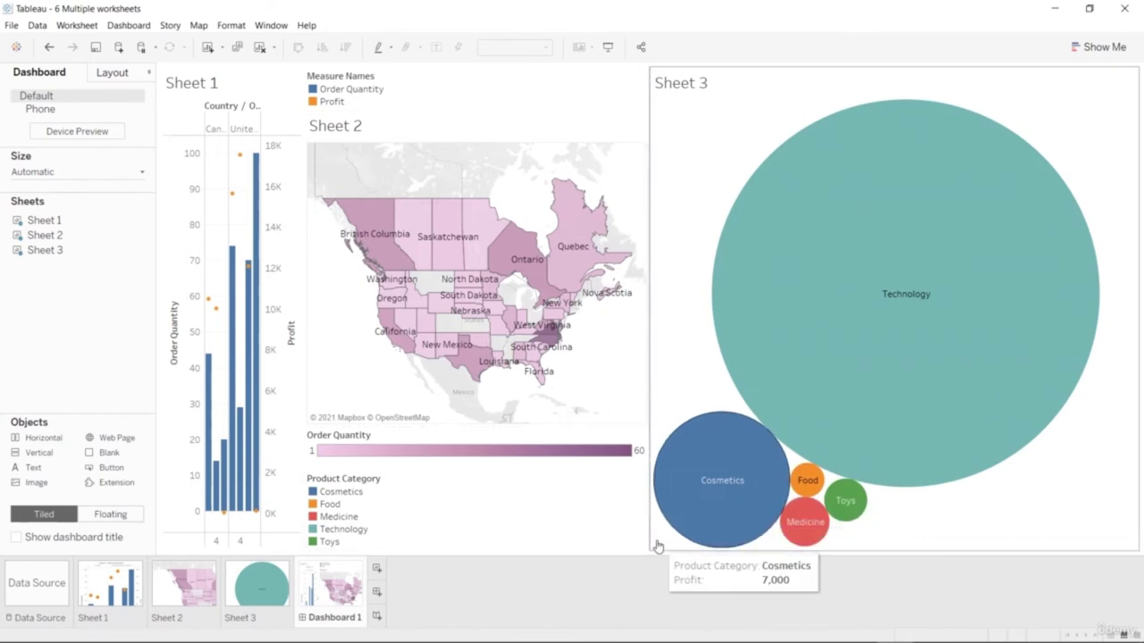
pyautogui.click(650, 336)
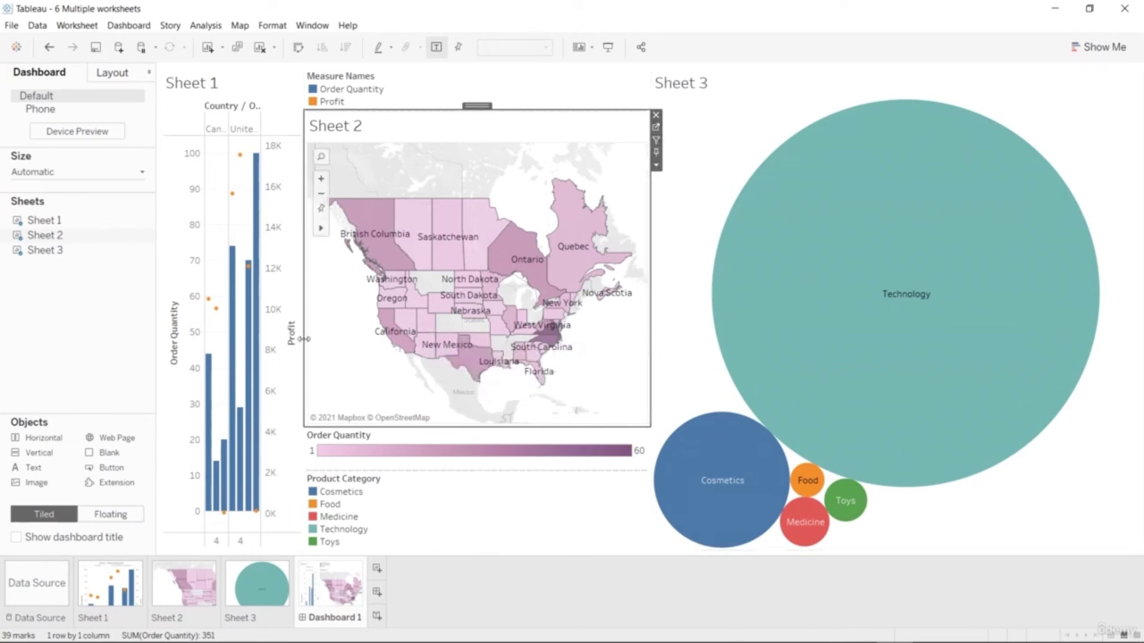
pyautogui.moveTo(304, 333); pyautogui.dragTo(389, 333)
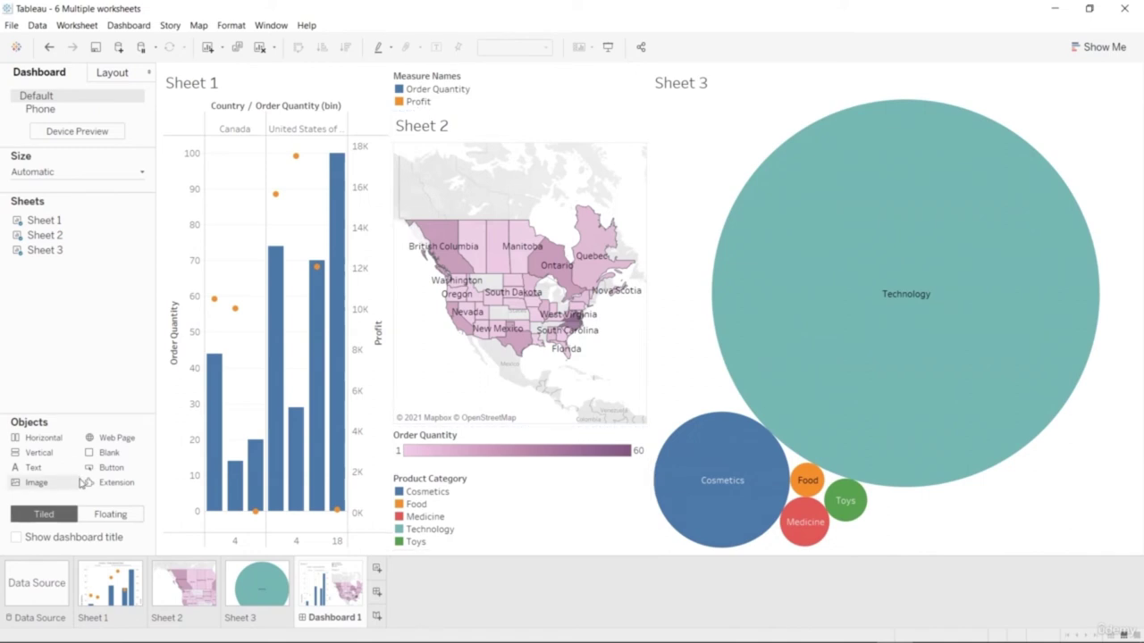
# Set the layout for new dashboard objects to Floating and narrow Sheet 3 to give the Sheet 1 chart more width.
pyautogui.click(112, 515)
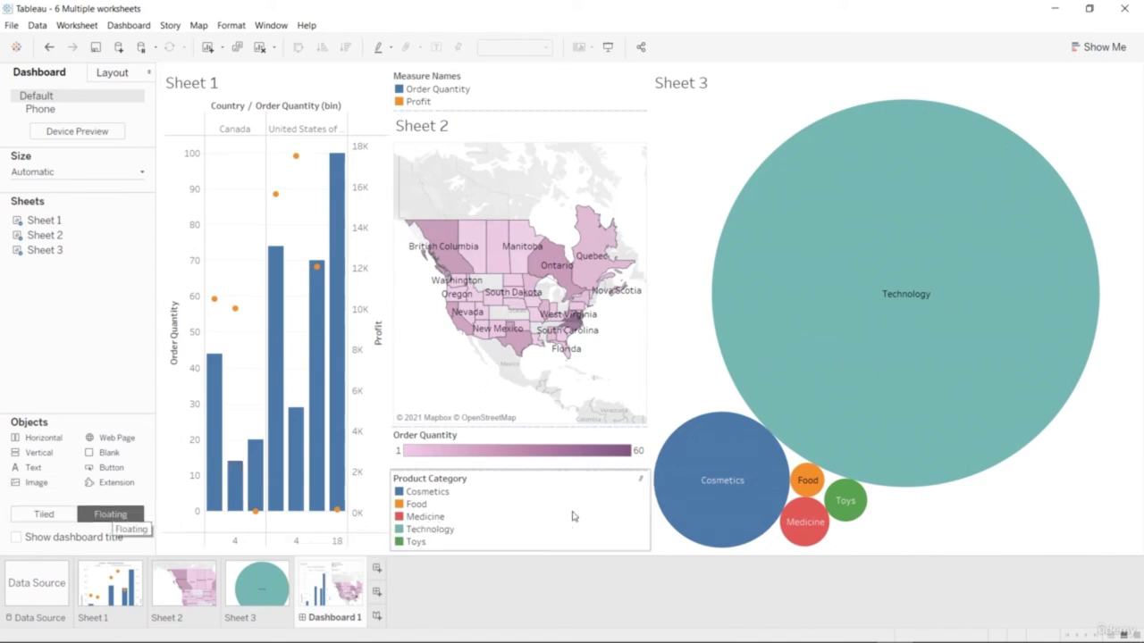
pyautogui.moveTo(653, 494); pyautogui.dragTo(745, 492)
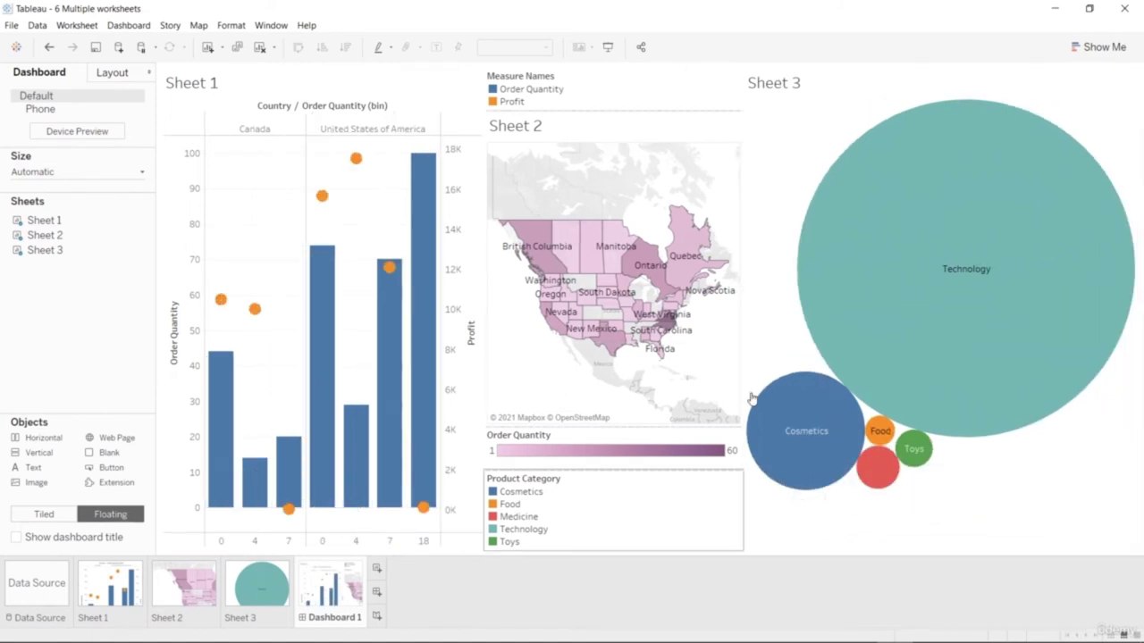
pyautogui.moveTo(742, 334); pyautogui.dragTo(896, 336)
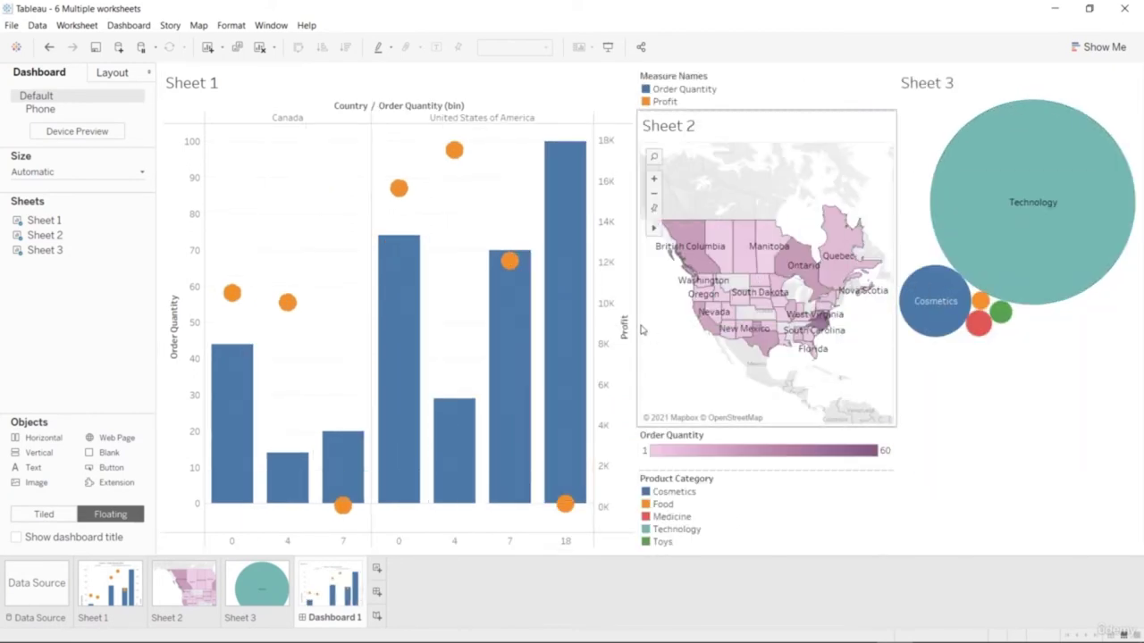
# Narrow the Sheet 1 chart to widen the Sheet 2 map, and select Food in the Product Category legend.
pyautogui.moveTo(639, 331); pyautogui.dragTo(505, 326)
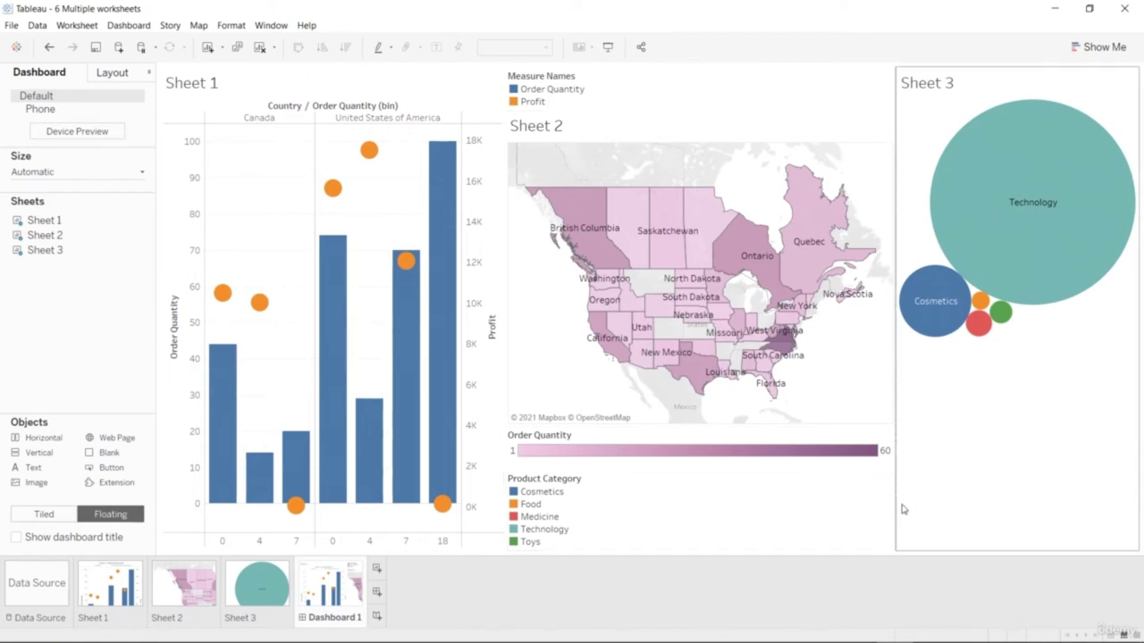
pyautogui.click(514, 507)
pyautogui.doubleClick(514, 507)
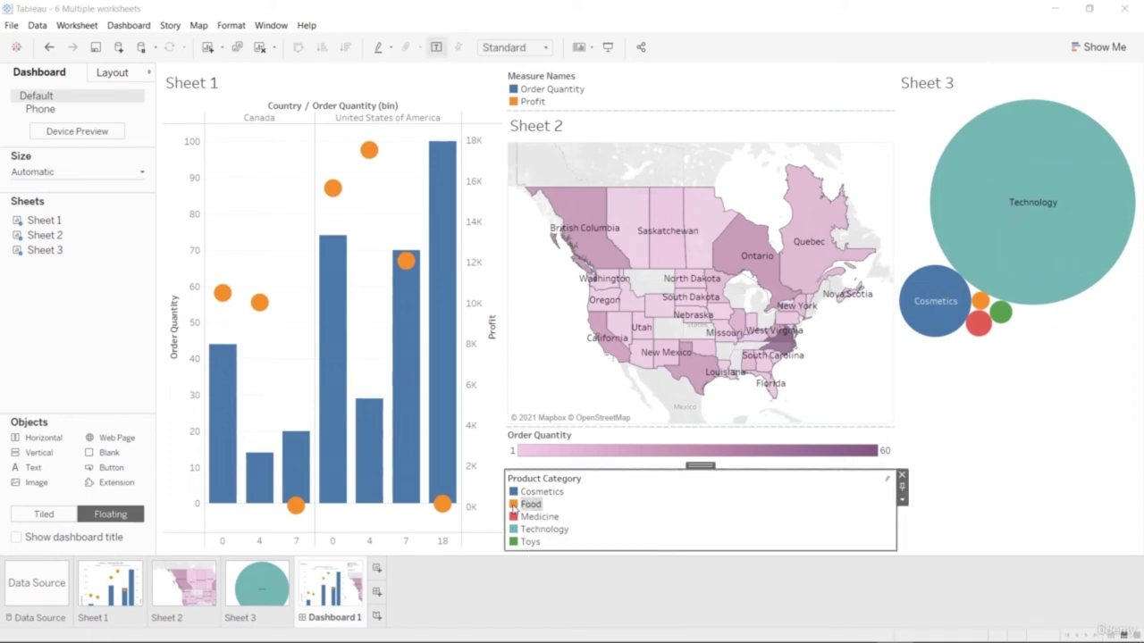
pyautogui.click(640, 441)
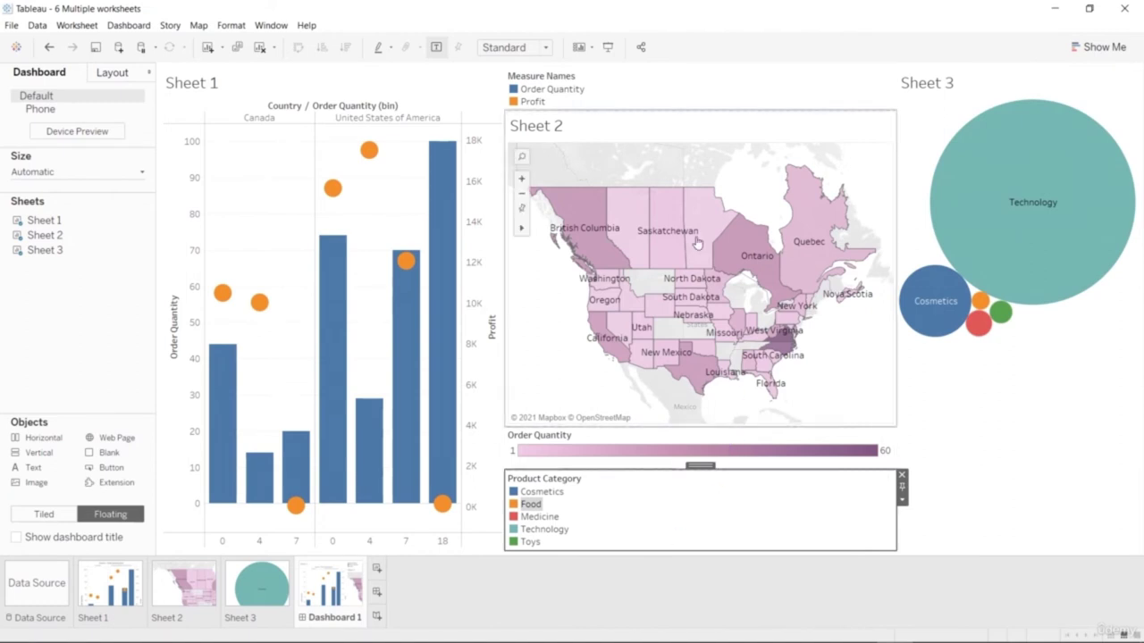
# Highlight Order Quantity and Profit in turn from the Measure Names legend, clear the highlight, and select the Order Quantity colour legend.
pyautogui.click(516, 93)
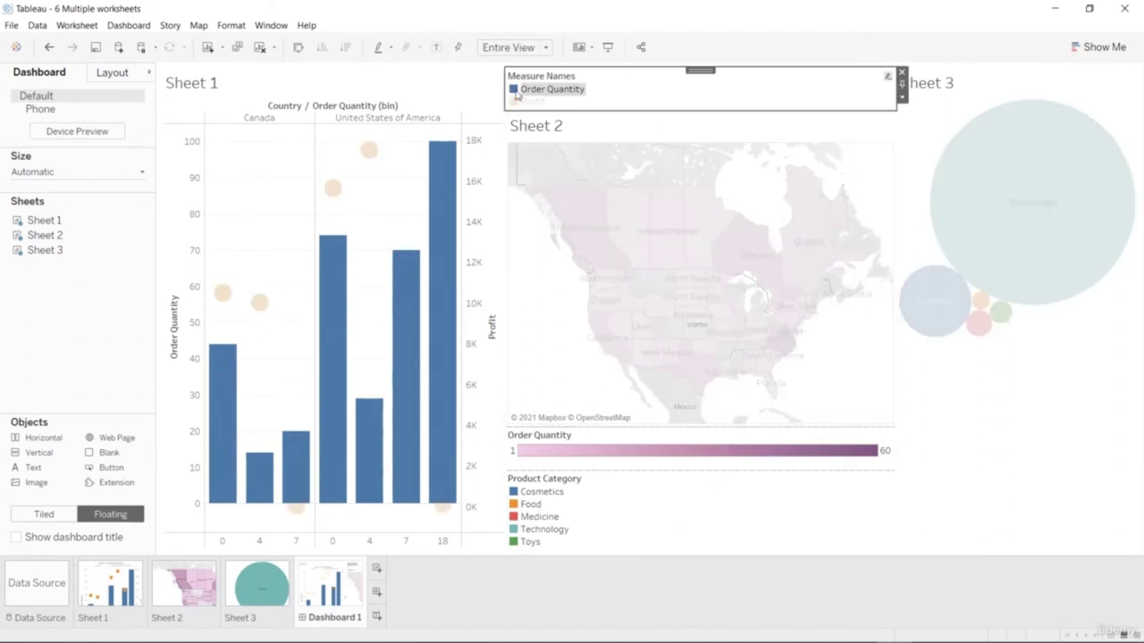
pyautogui.click(517, 93)
pyautogui.click(516, 102)
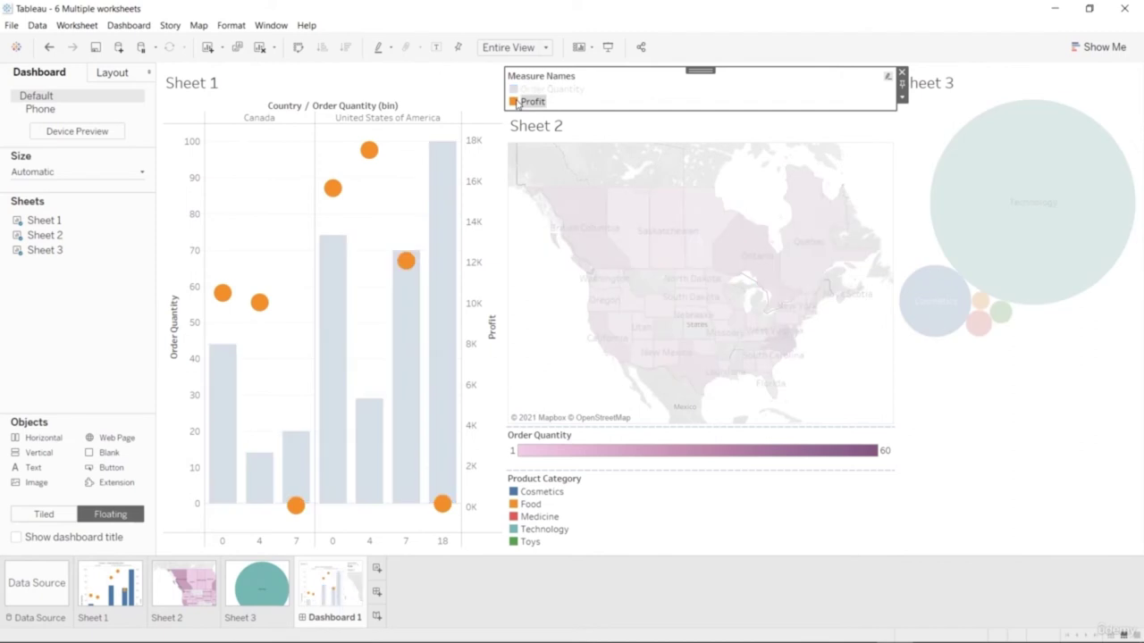
pyautogui.click(516, 102)
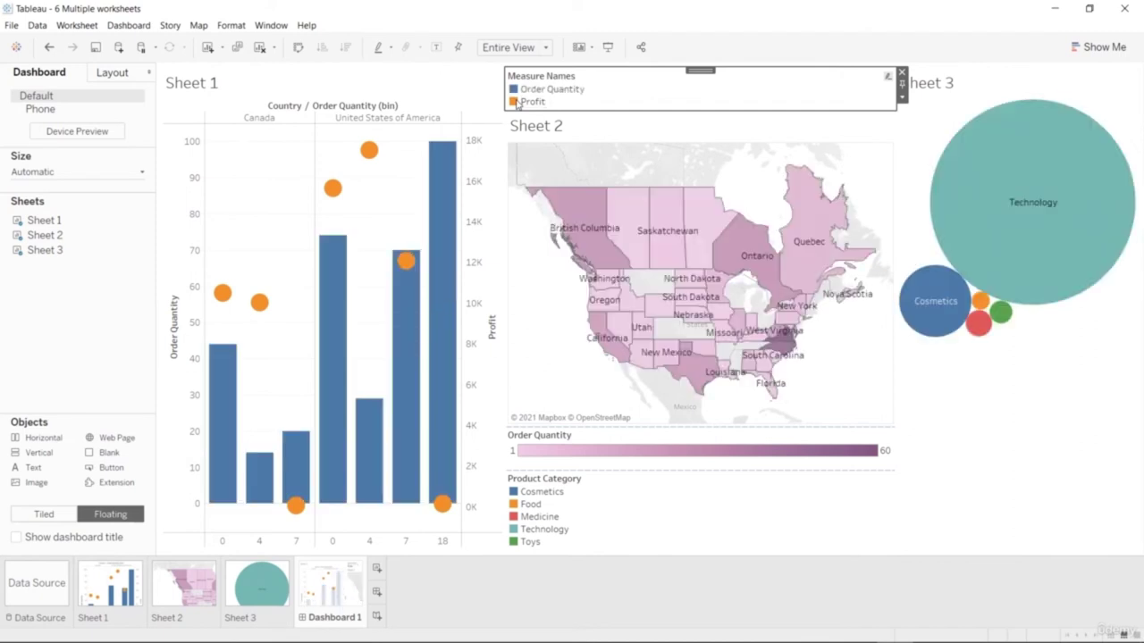
pyautogui.click(702, 456)
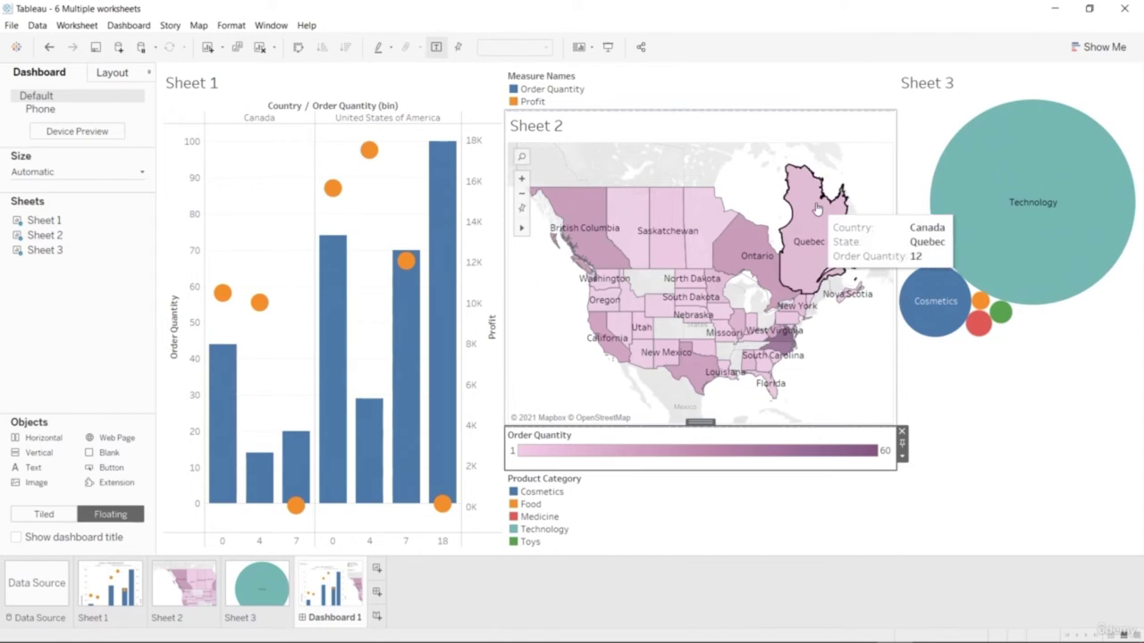
# Add "Profit vs Quantity" in front of the sheet name placeholder in the Sheet 1 chart's title.
pyautogui.click(205, 84)
pyautogui.doubleClick(205, 84)
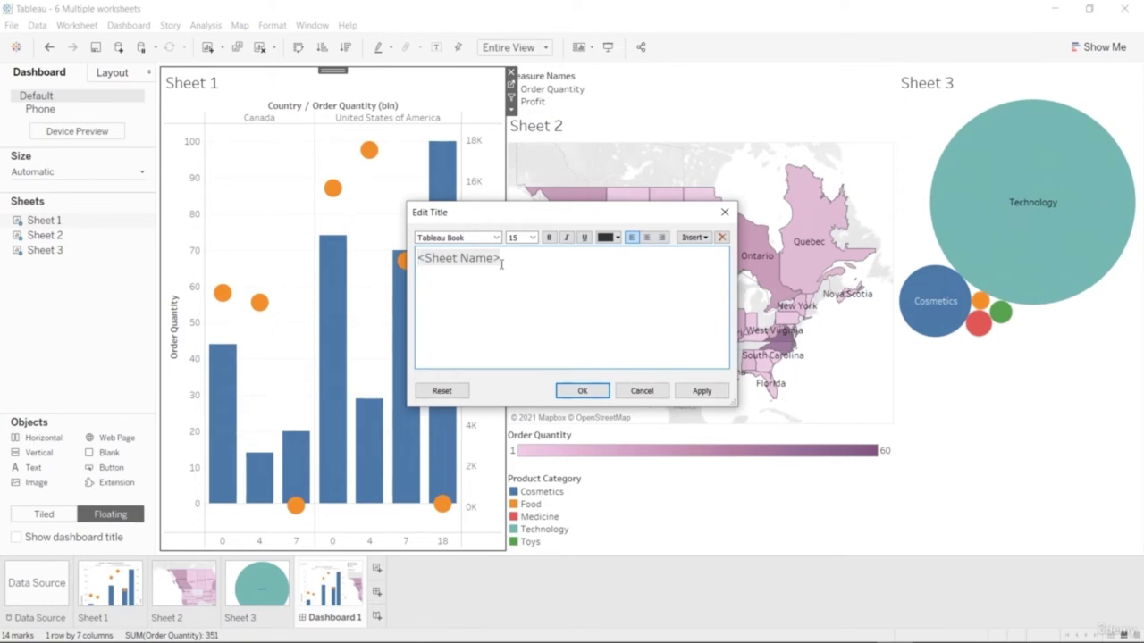
pyautogui.write('B')
pyautogui.press('BackSpace')
pyautogui.write('Pro')
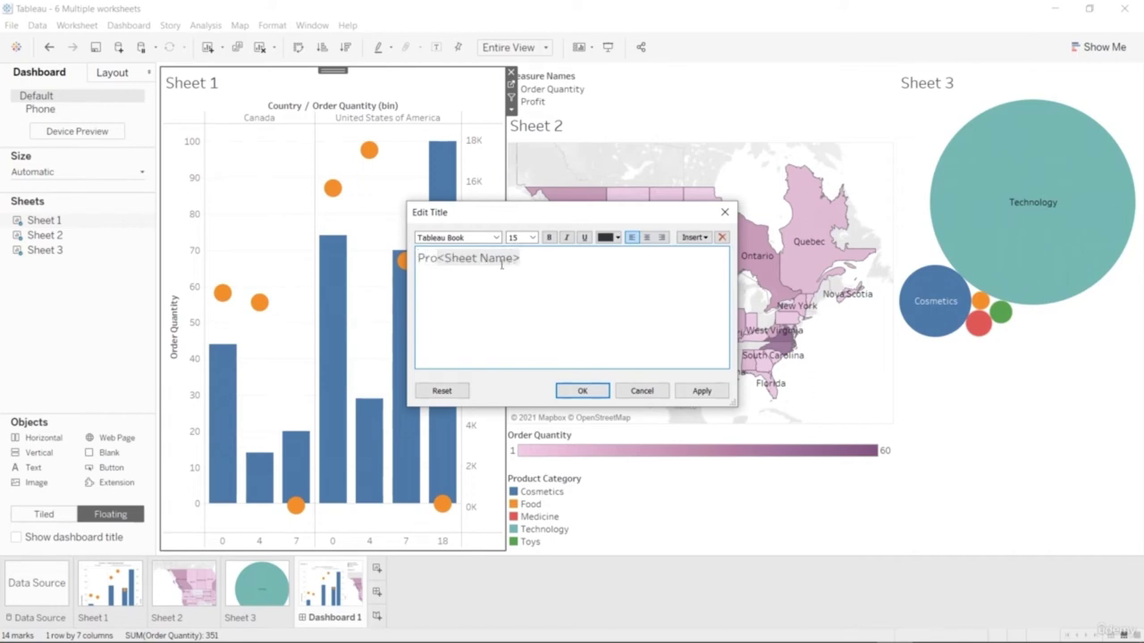
pyautogui.write('fit vs')
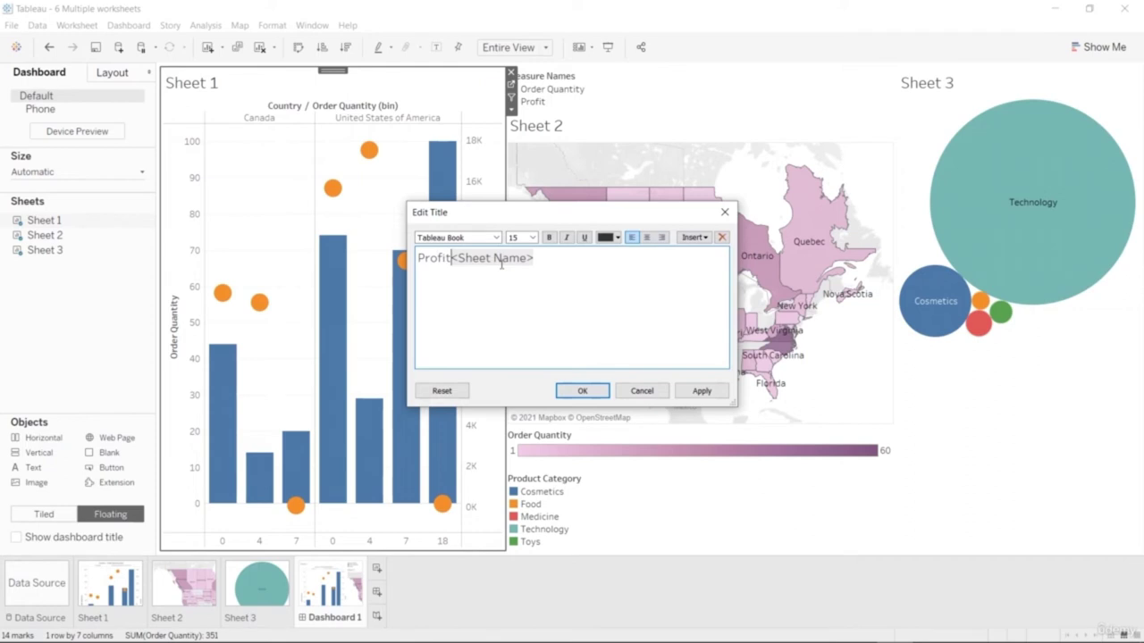
pyautogui.write(' Q')
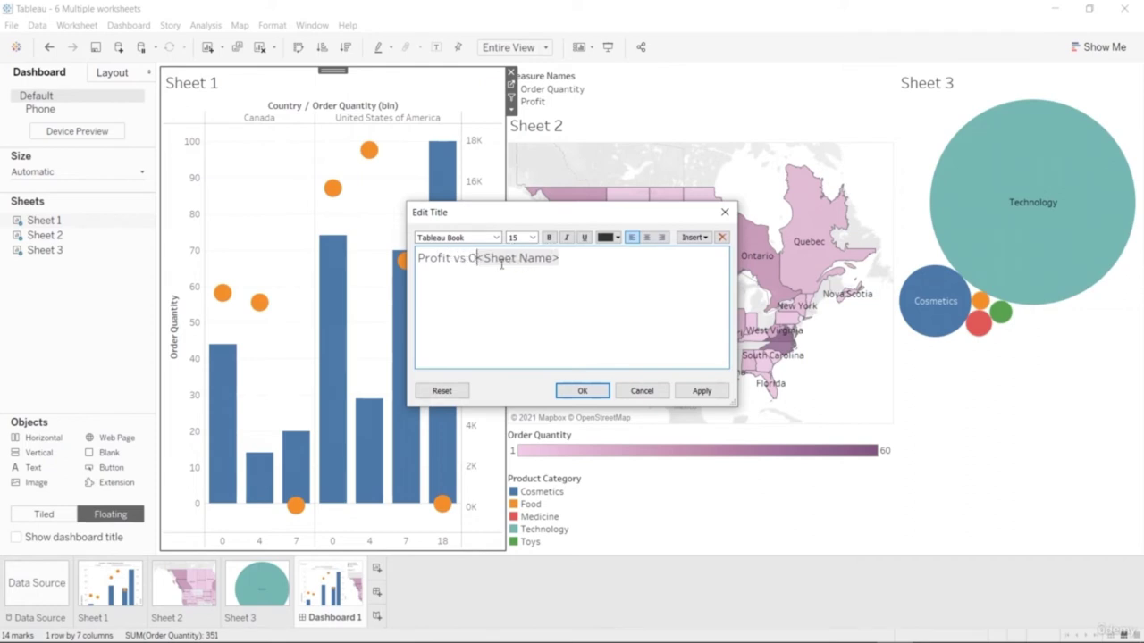
pyautogui.write('uantity')
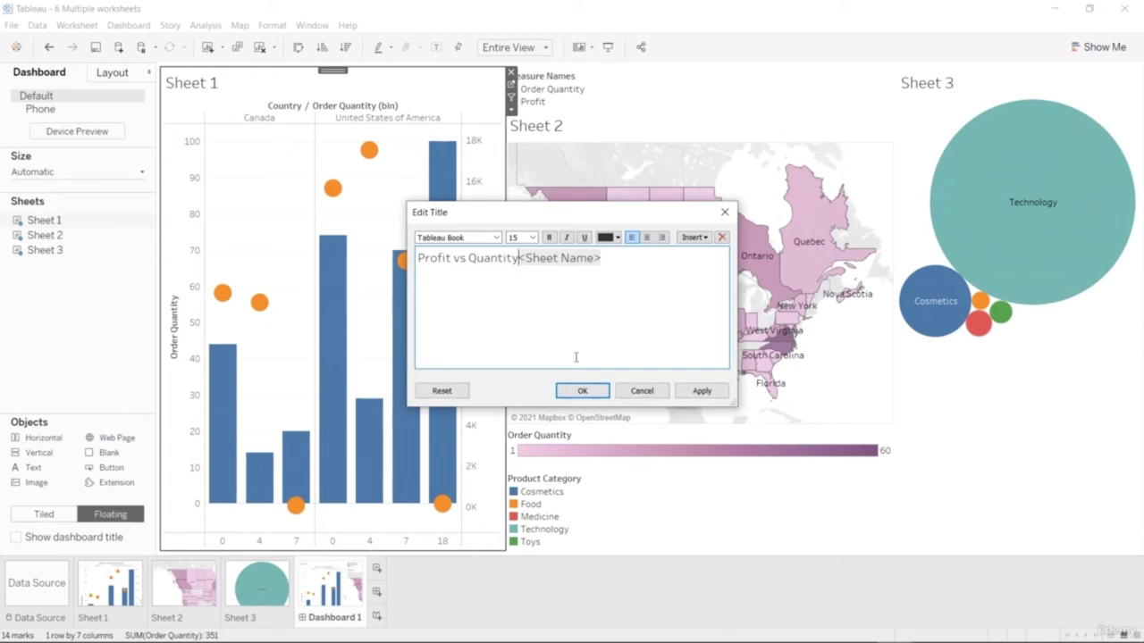
pyautogui.click(581, 390)
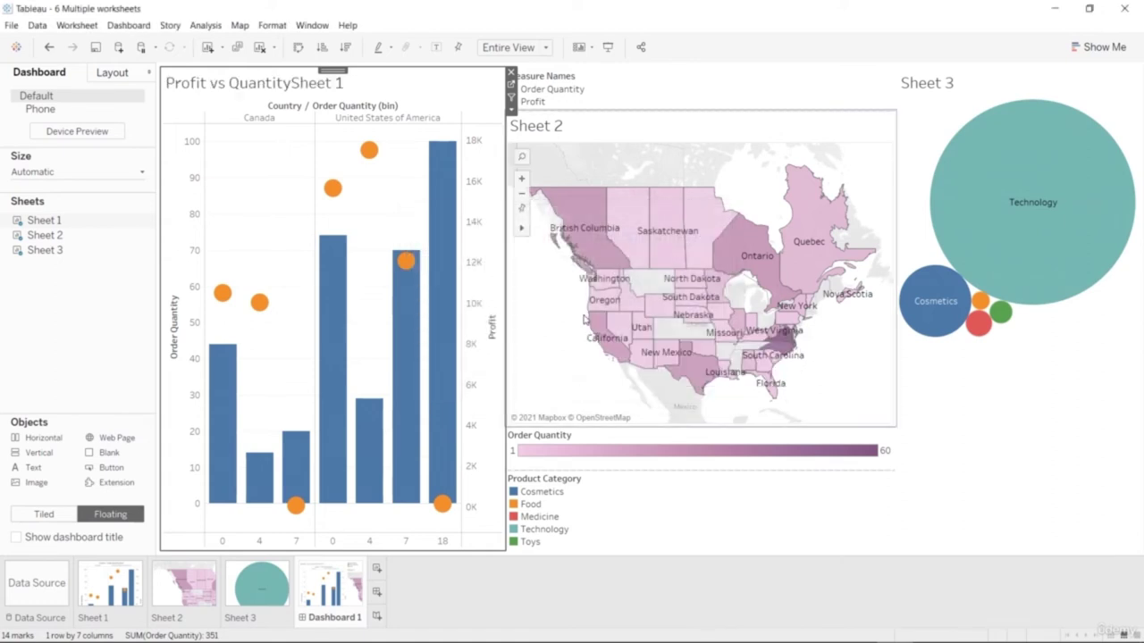
# Remove the sheet name placeholder from the bar chart's title so it reads only "Profit vs Quantity".
pyautogui.doubleClick(316, 85)
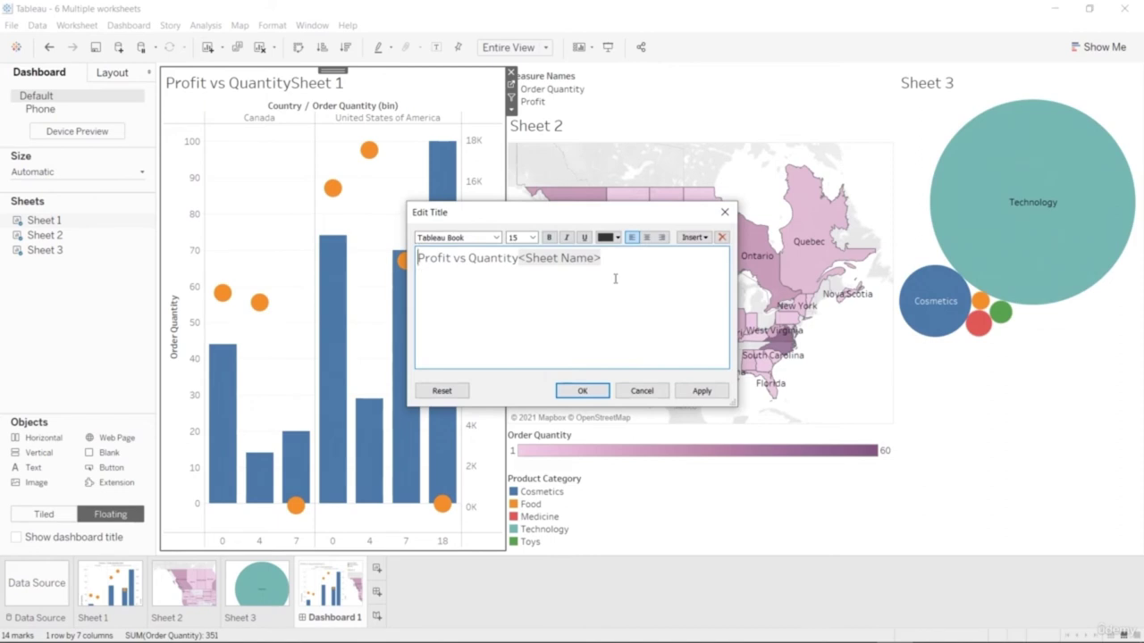
pyautogui.press('BackSpace')
pyautogui.press('BackSpace')
pyautogui.press('BackSpace')
pyautogui.press('BackSpace')
pyautogui.press('BackSpace')
pyautogui.press('BackSpace')
pyautogui.press('BackSpace')
pyautogui.press('BackSpace')
pyautogui.press('BackSpace')
pyautogui.press('BackSpace')
pyautogui.press('BackSpace')
pyautogui.press('BackSpace')
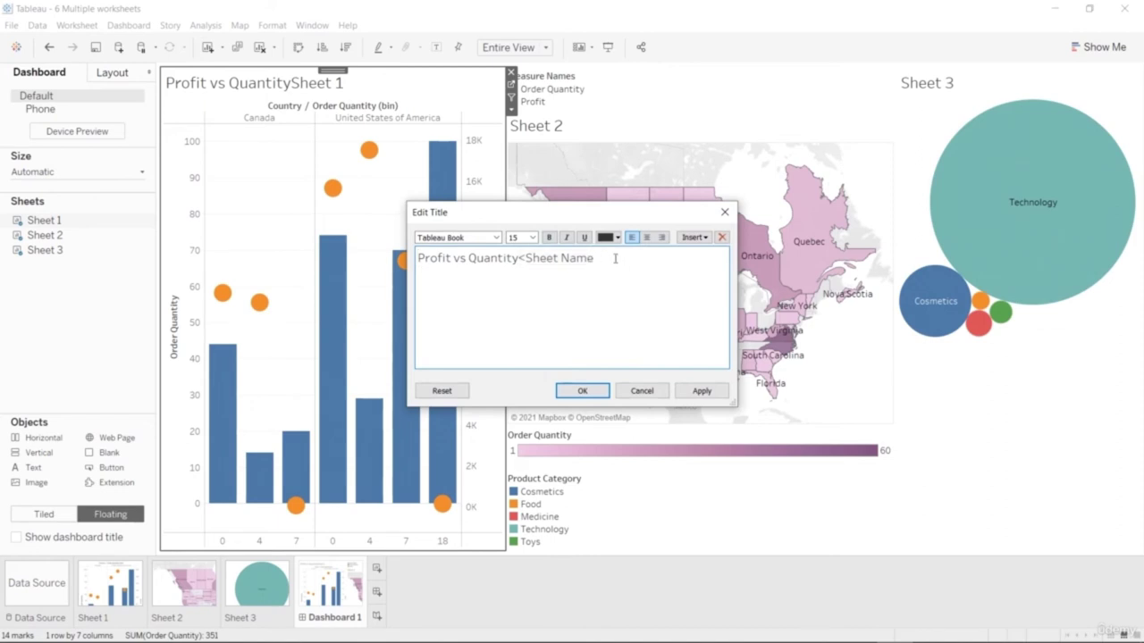
pyautogui.click(595, 396)
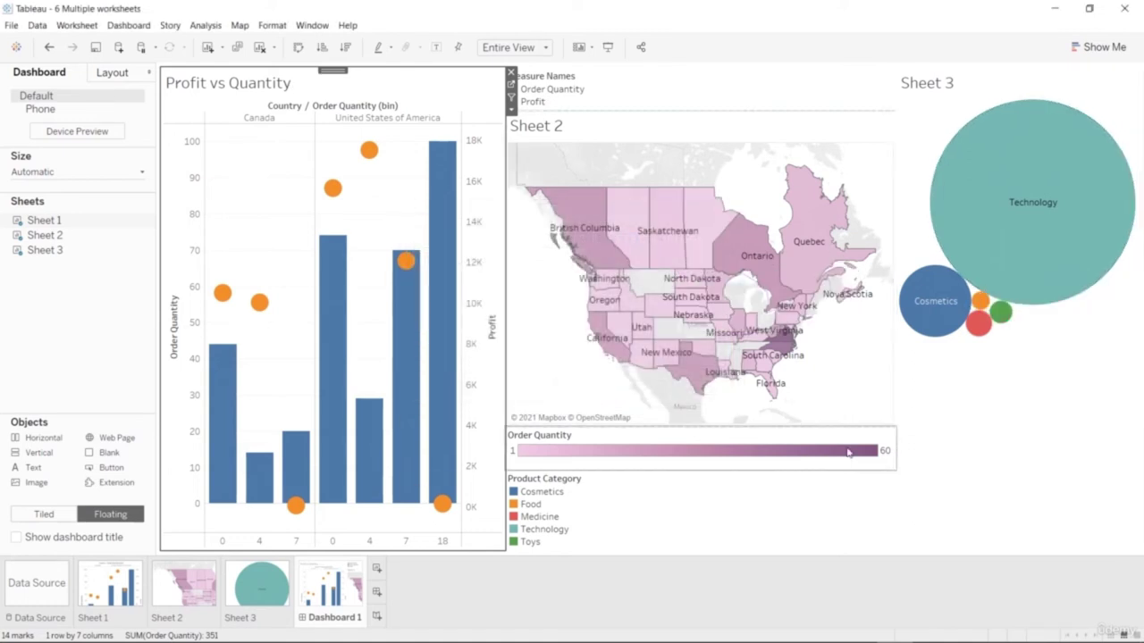
# Replace the Sheet 3 bubble chart's title with "Category Profit".
pyautogui.click(940, 83)
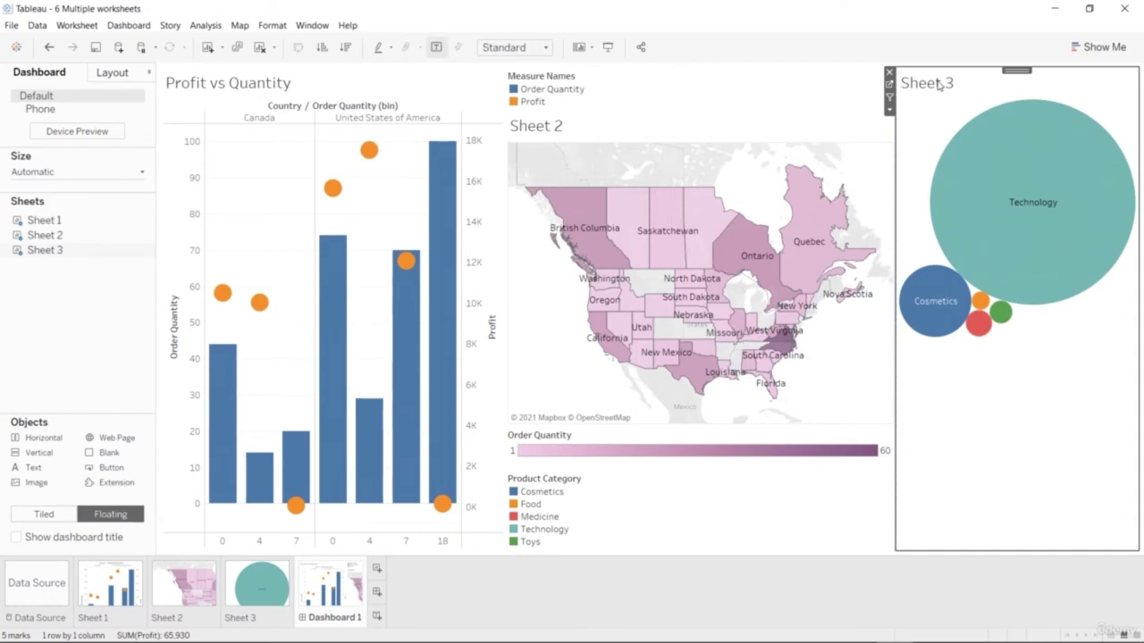
pyautogui.doubleClick(939, 83)
pyautogui.write('Category ')
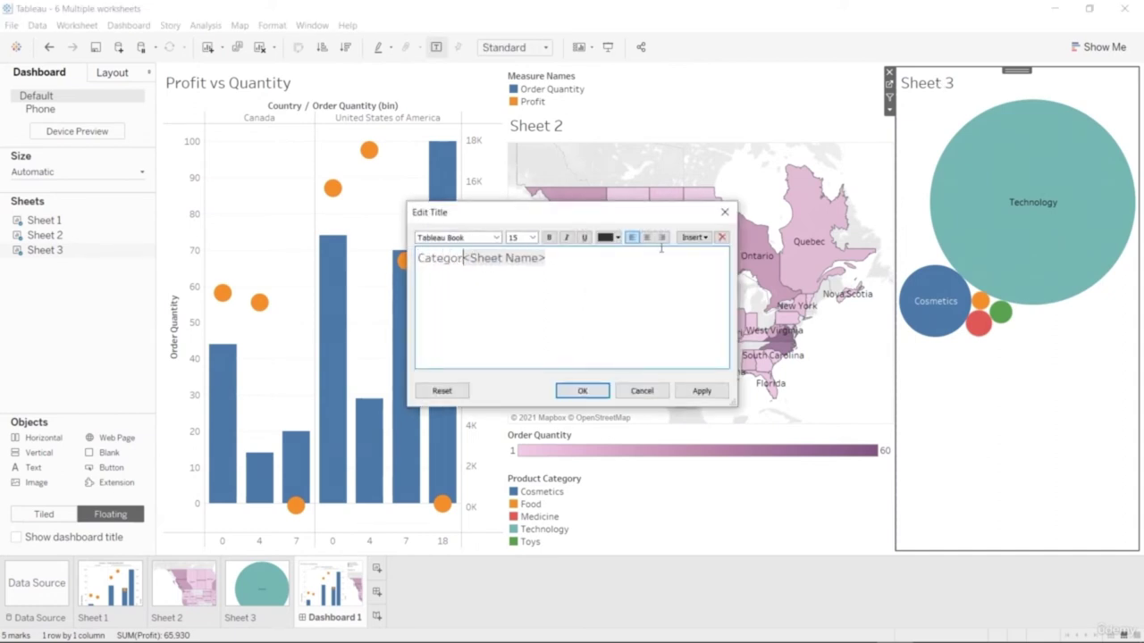
pyautogui.write('Pr')
pyautogui.write('t')
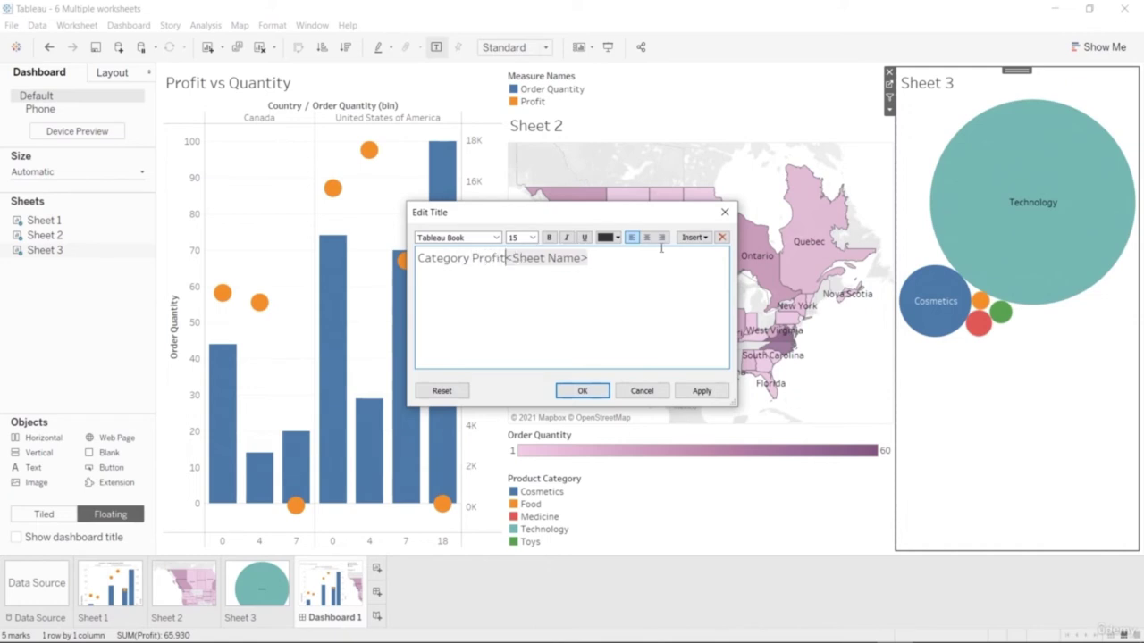
pyautogui.press('Delete')
pyautogui.press('Delete')
pyautogui.press('Delete')
pyautogui.press('Delete')
pyautogui.press('Delete')
pyautogui.press('Delete')
pyautogui.press('Delete')
pyautogui.press('Delete')
pyautogui.press('Delete')
pyautogui.press('Delete')
pyautogui.press('Delete')
pyautogui.press('Delete')
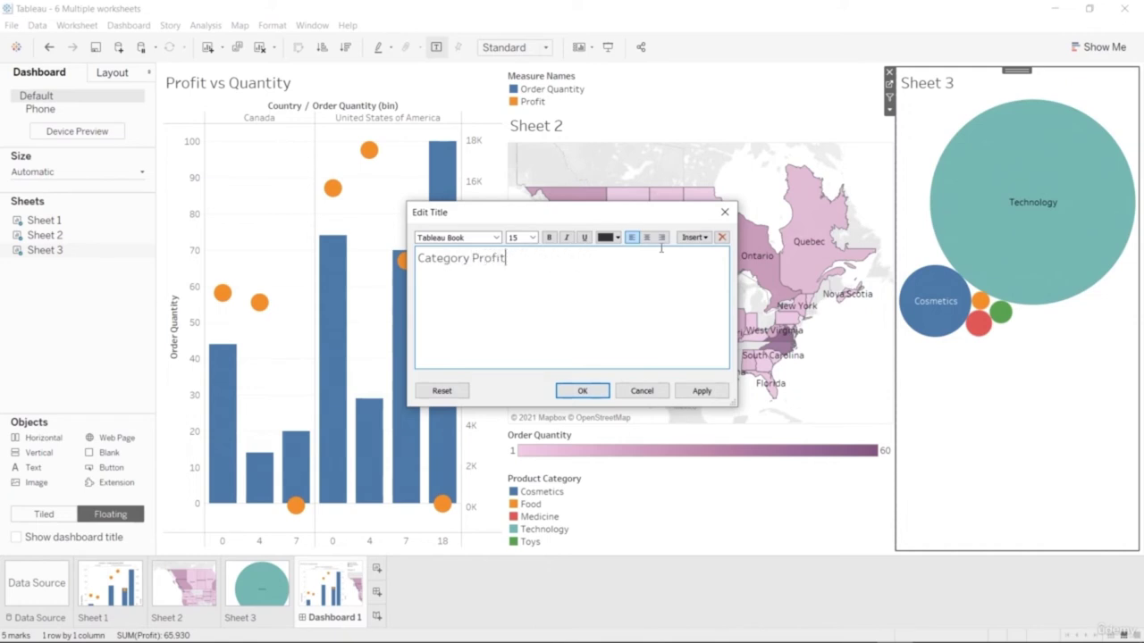
pyautogui.click(582, 391)
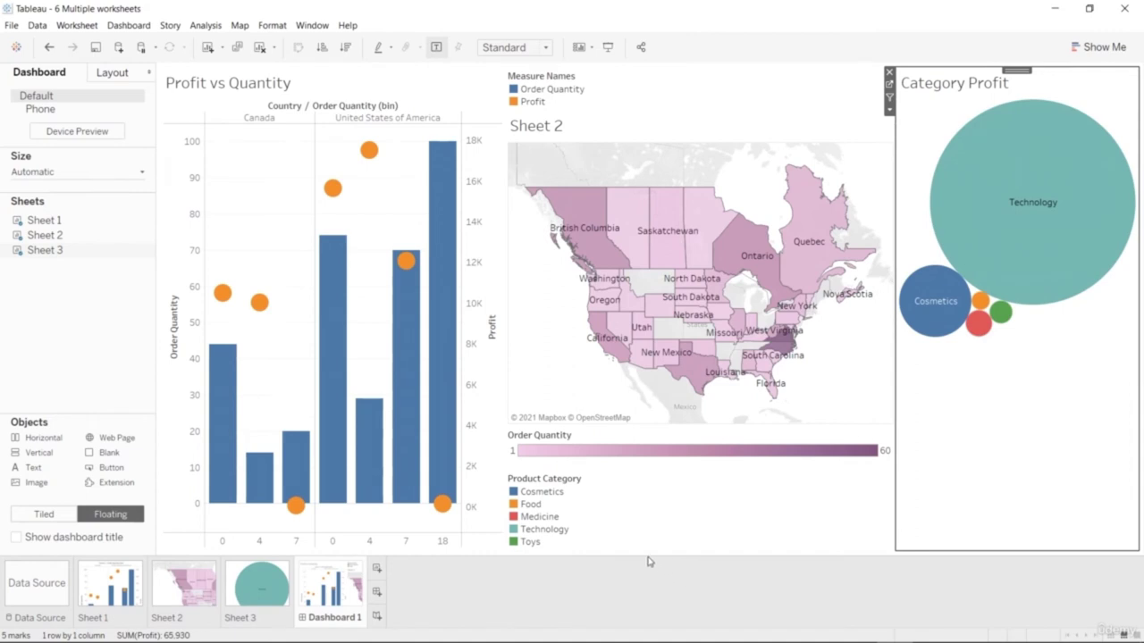
# Try the Range option for the dashboard size and set the size back to Automatic.
pyautogui.click(84, 173)
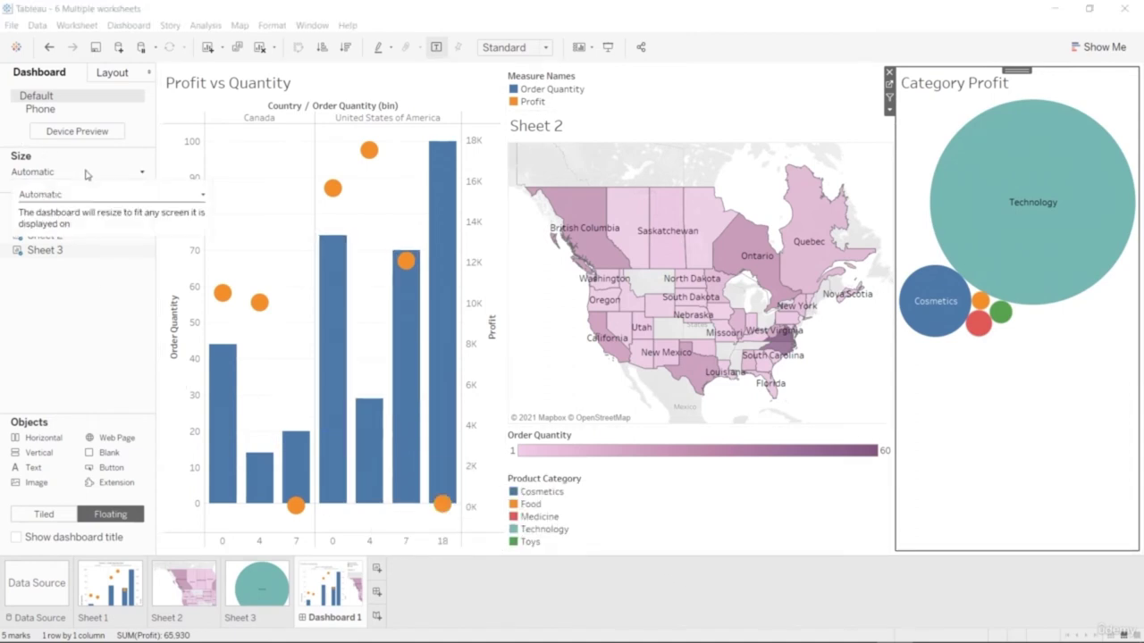
pyautogui.click(200, 197)
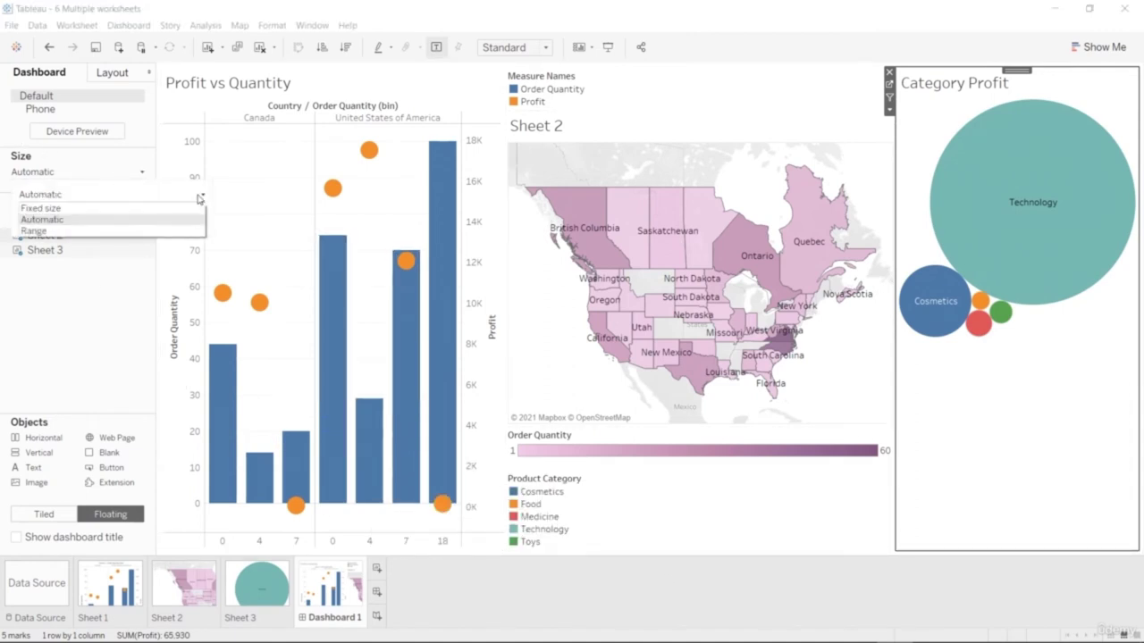
pyautogui.click(150, 230)
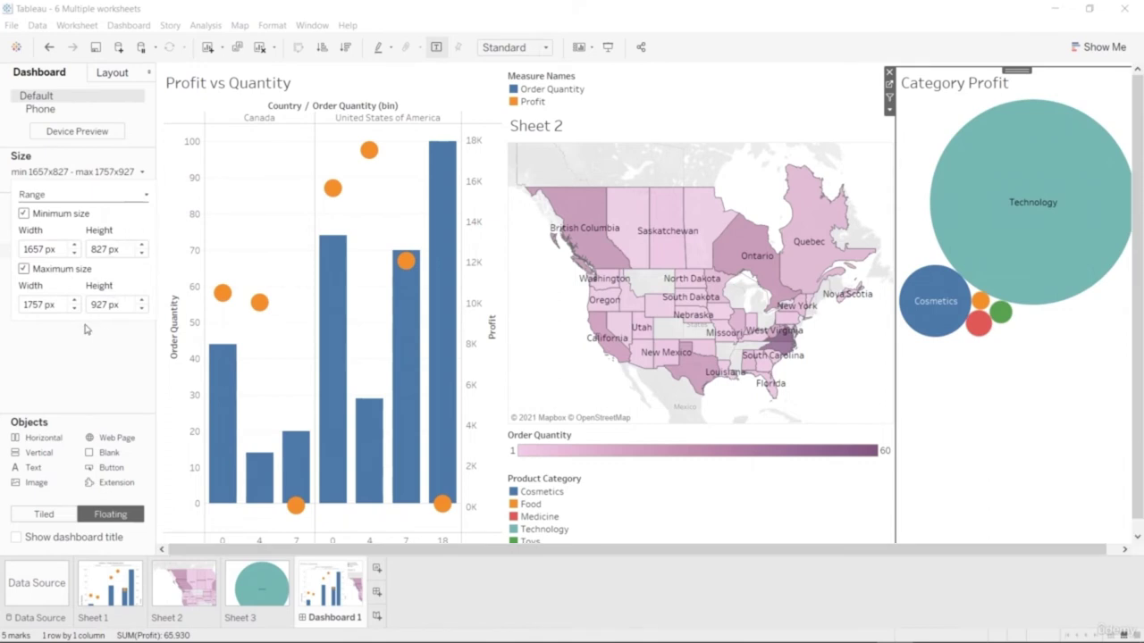
pyautogui.click(131, 196)
pyautogui.click(116, 221)
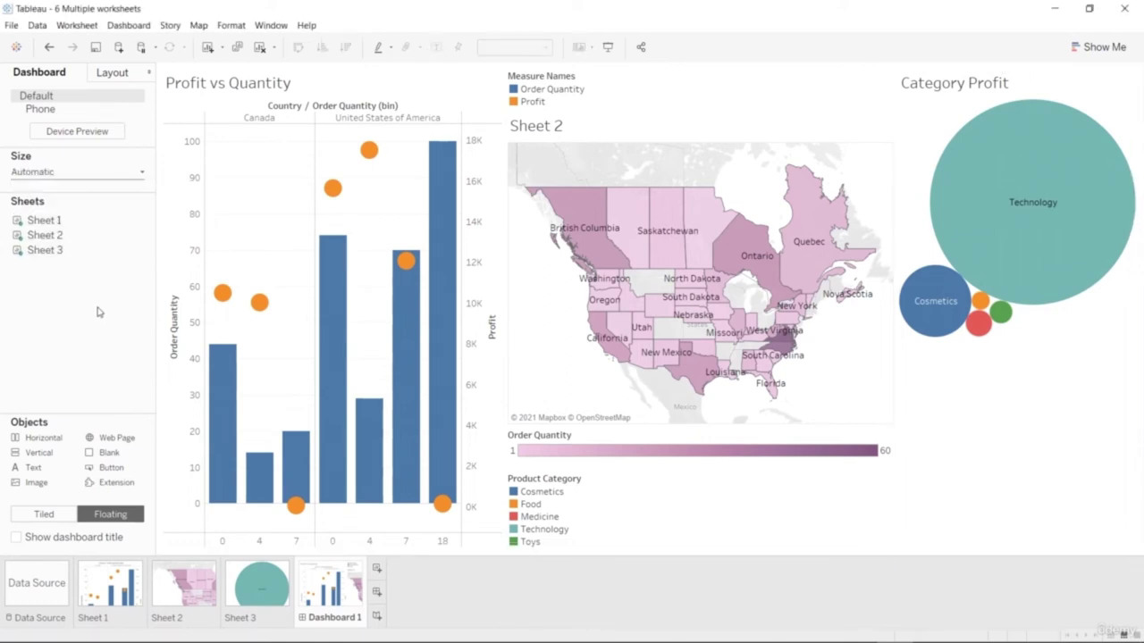
# Show the dashboard title and replace its text with "Sales Data Dashboard".
pyautogui.click(42, 452)
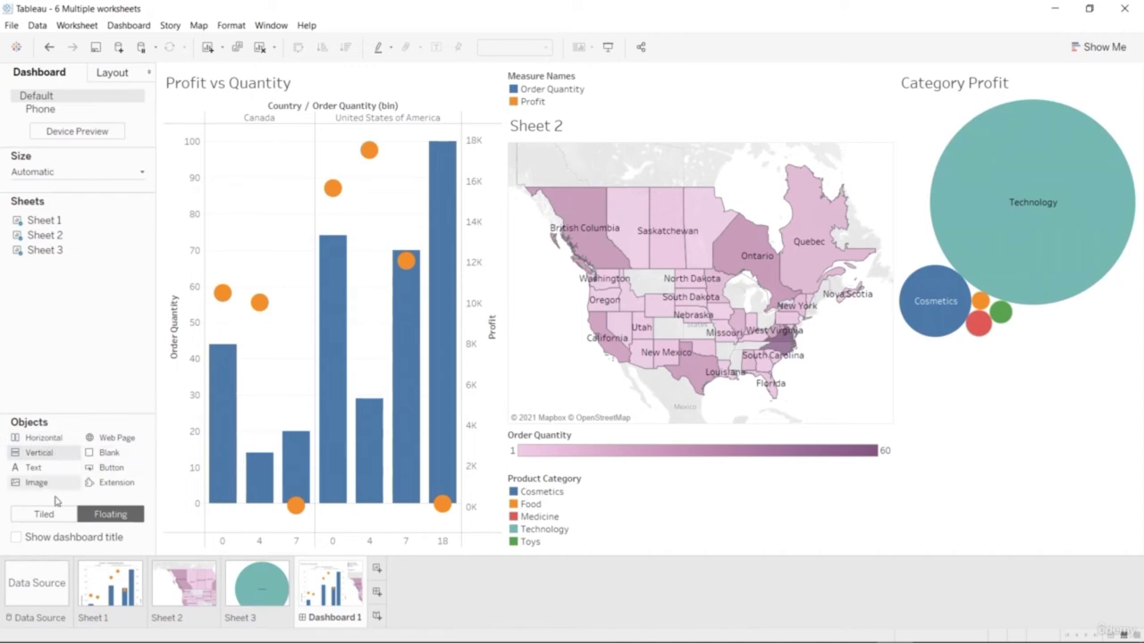
pyautogui.click(15, 537)
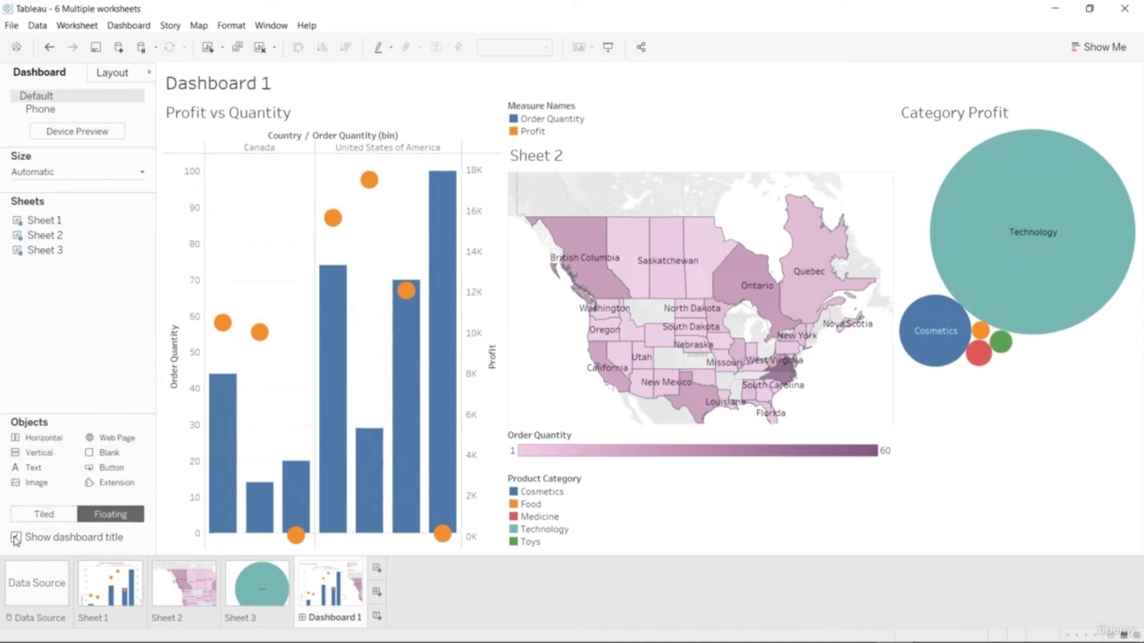
pyautogui.doubleClick(237, 86)
pyautogui.click(557, 268)
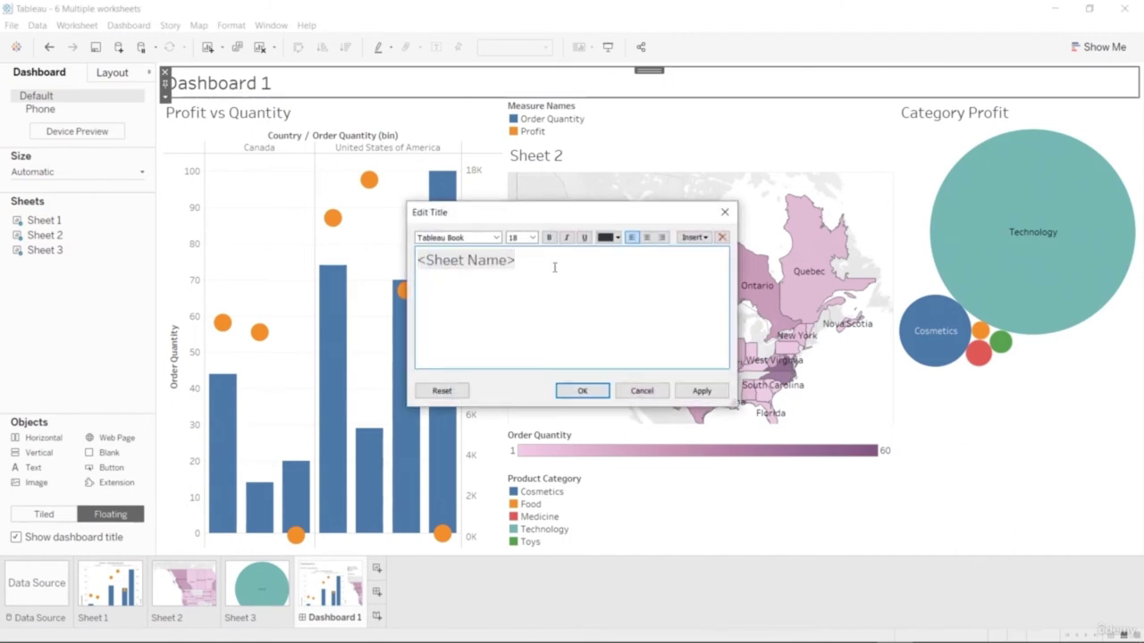
pyautogui.doubleClick(461, 263)
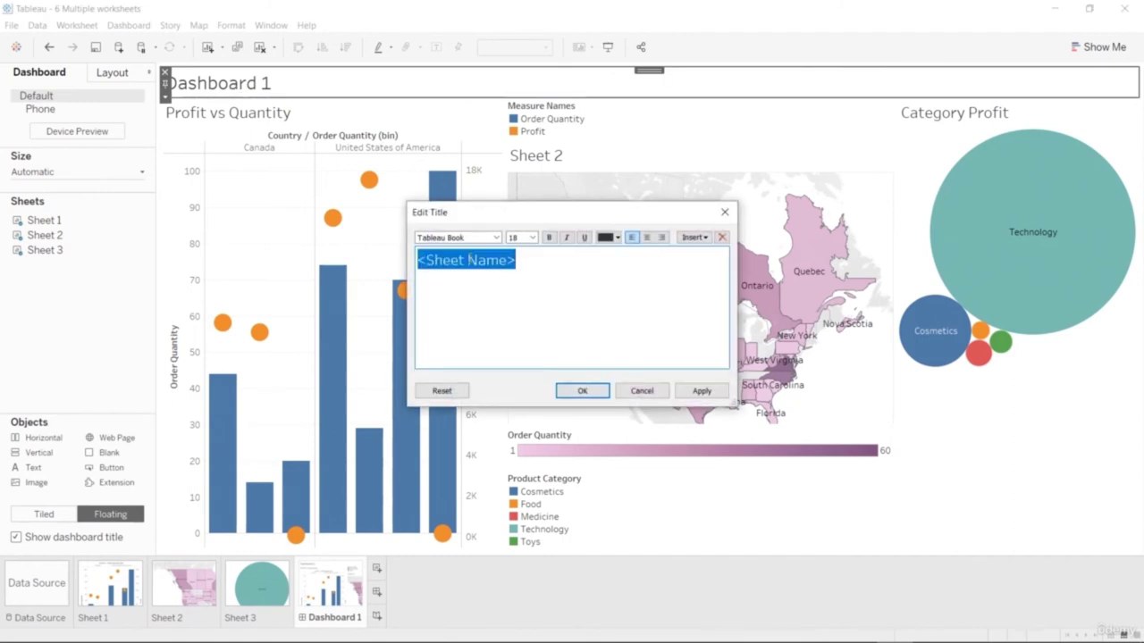
pyautogui.write('Sales Da')
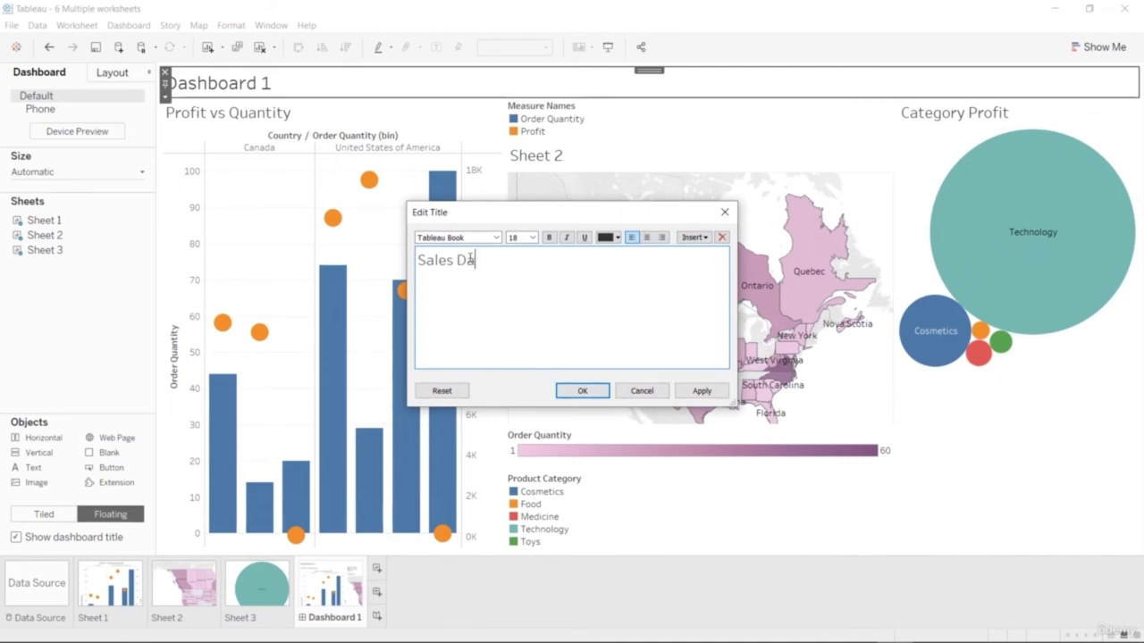
pyautogui.write('shbo')
pyautogui.write(' Data')
pyautogui.click(582, 391)
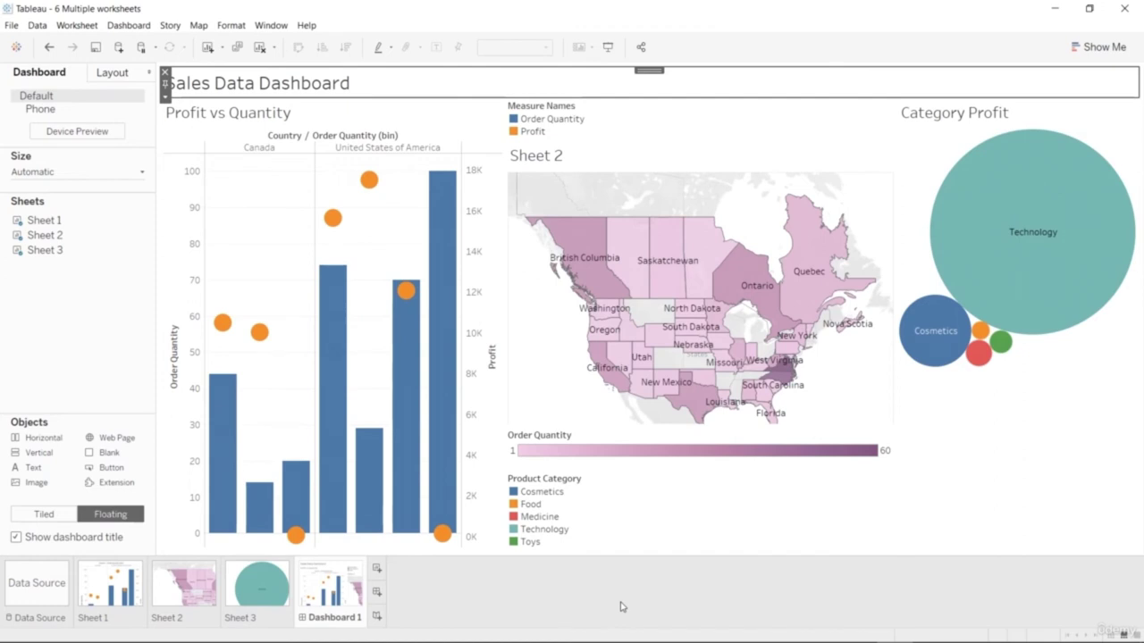
pyautogui.click(99, 328)
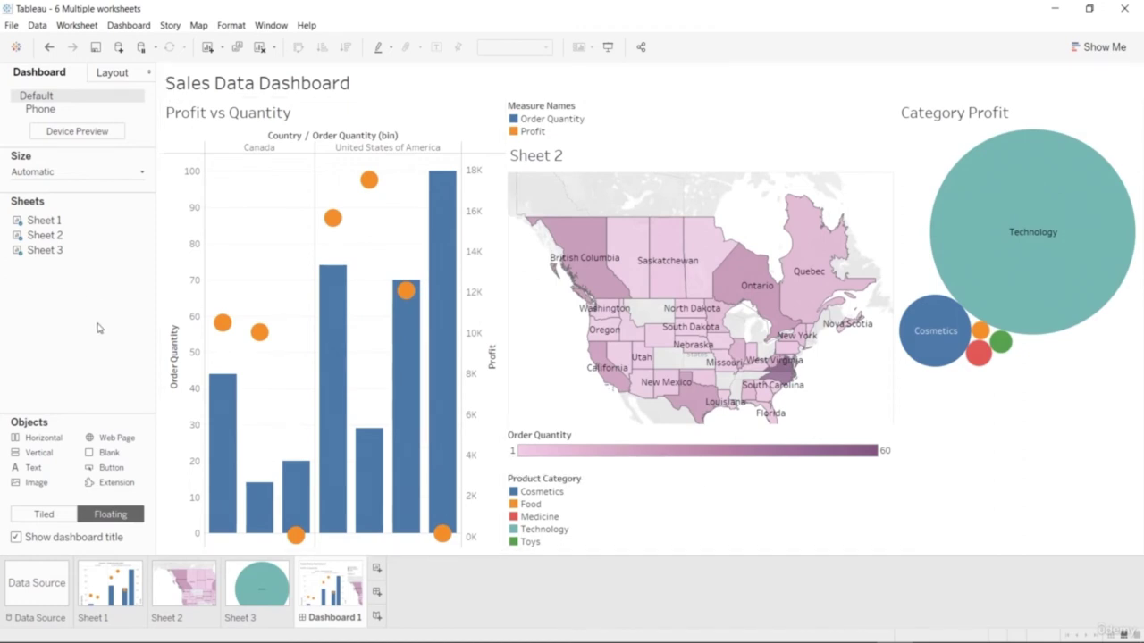
# Highlight British Columbia and South Dakota on the Sheet 2 map to examine their order details, and clear the selection.
pyautogui.moveTo(675, 288)
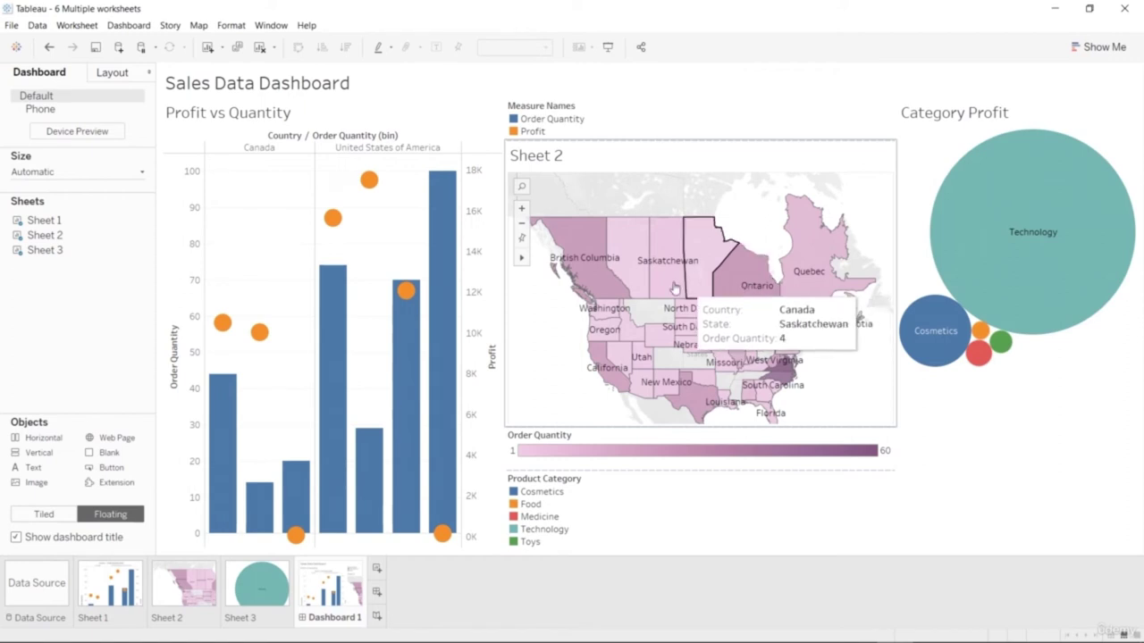
pyautogui.click(599, 280)
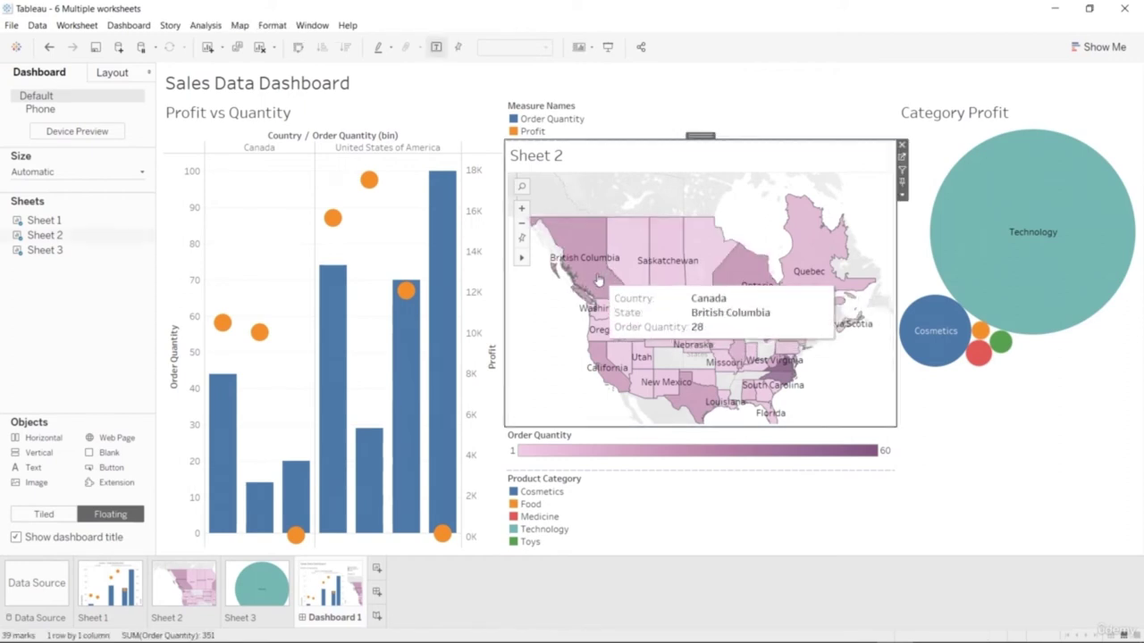
pyautogui.click(598, 281)
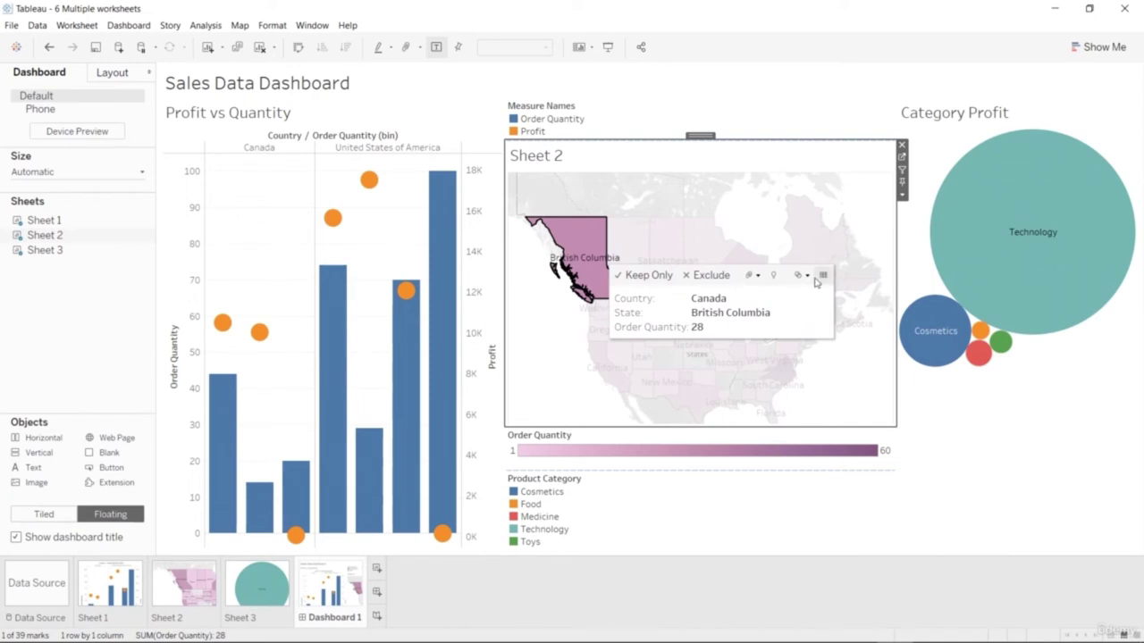
pyautogui.click(689, 324)
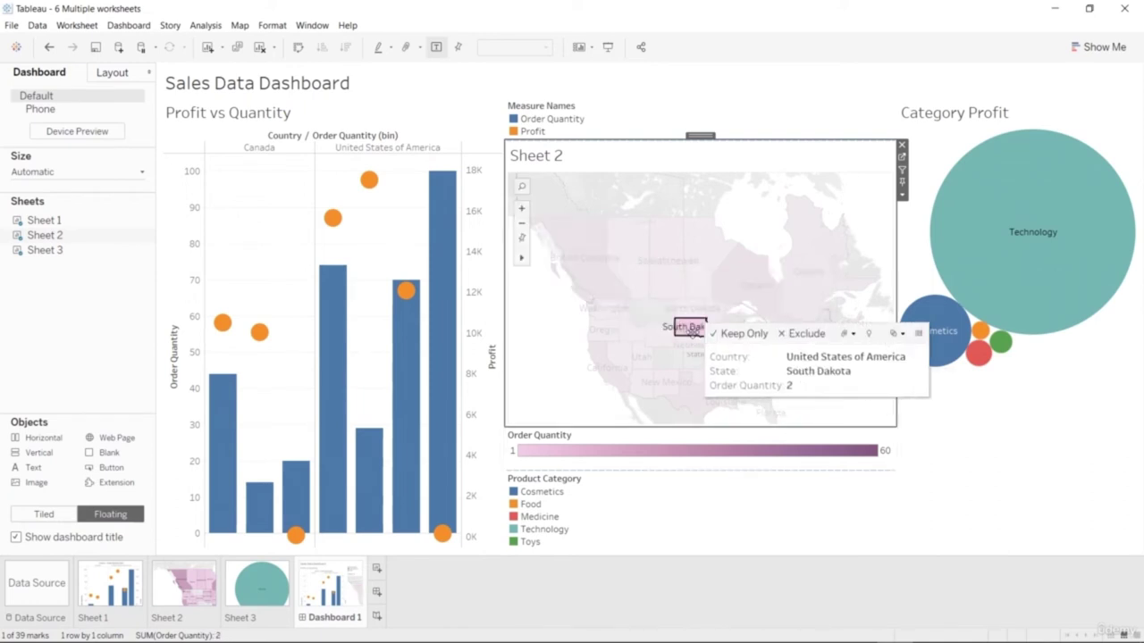
pyautogui.click(666, 371)
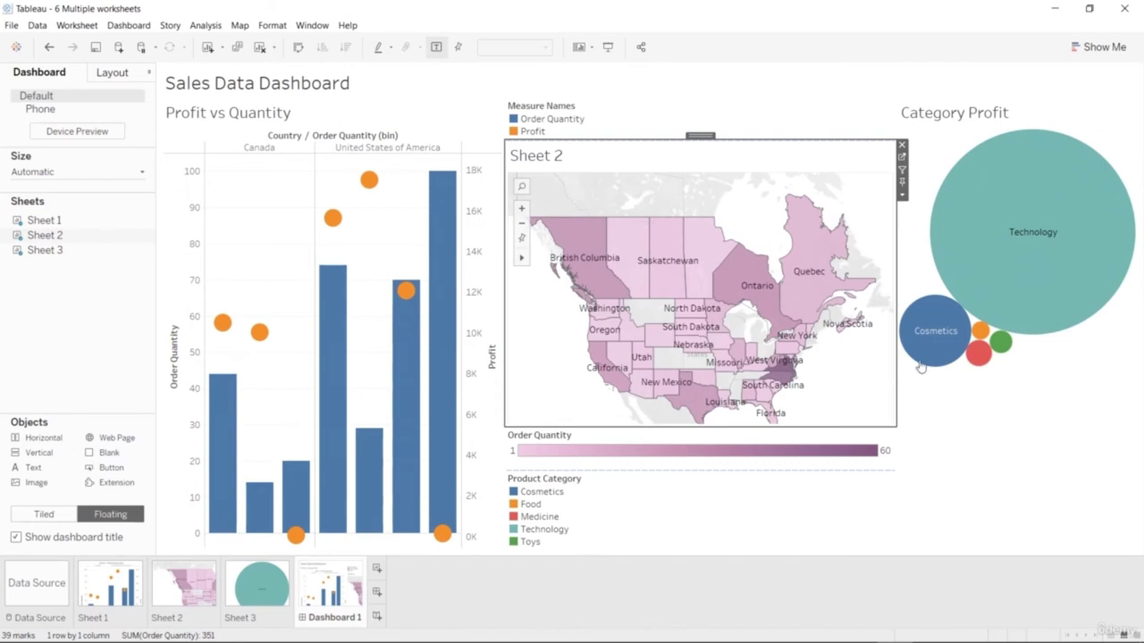
# Highlight the Technology and Cosmetics bubbles in the Category Profit chart one after the other, and clear the selection.
pyautogui.click(983, 313)
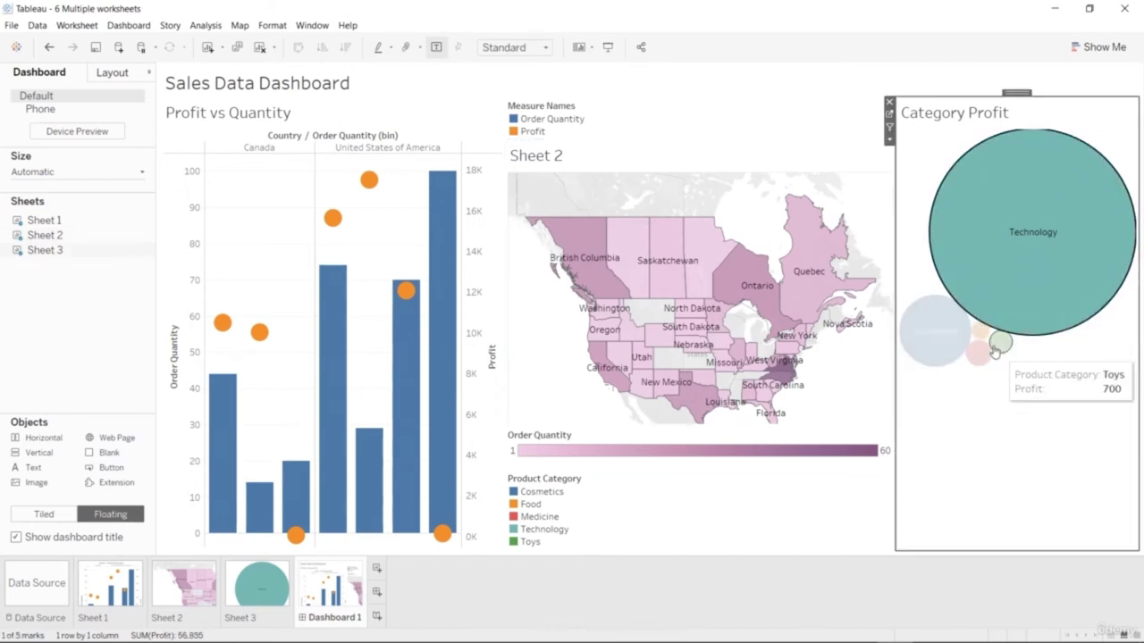
pyautogui.click(943, 338)
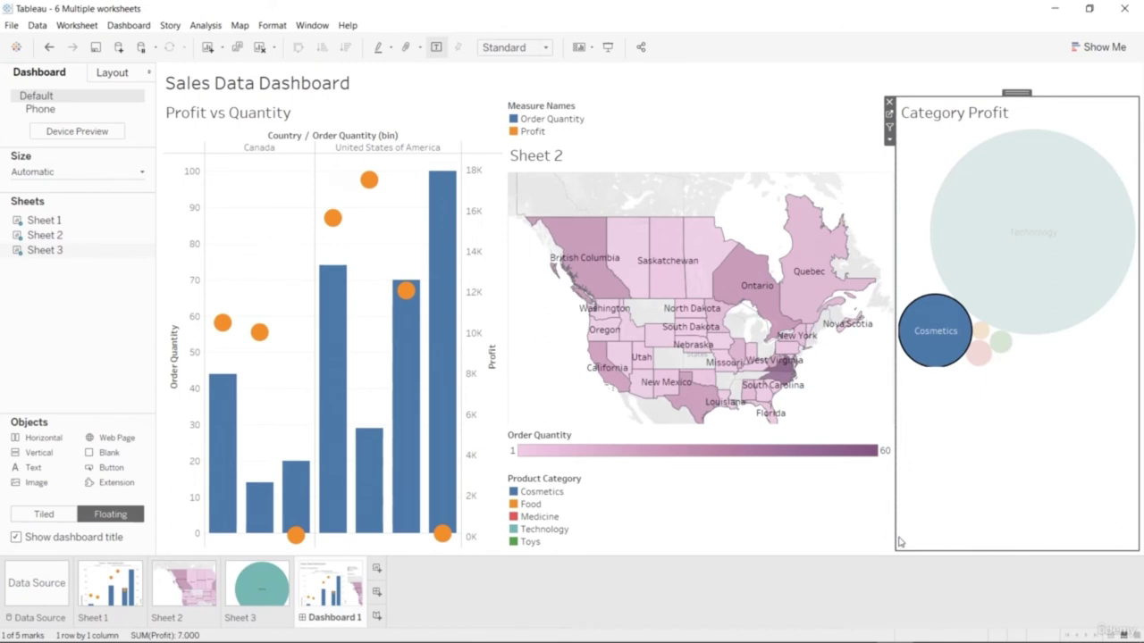
pyautogui.click(976, 427)
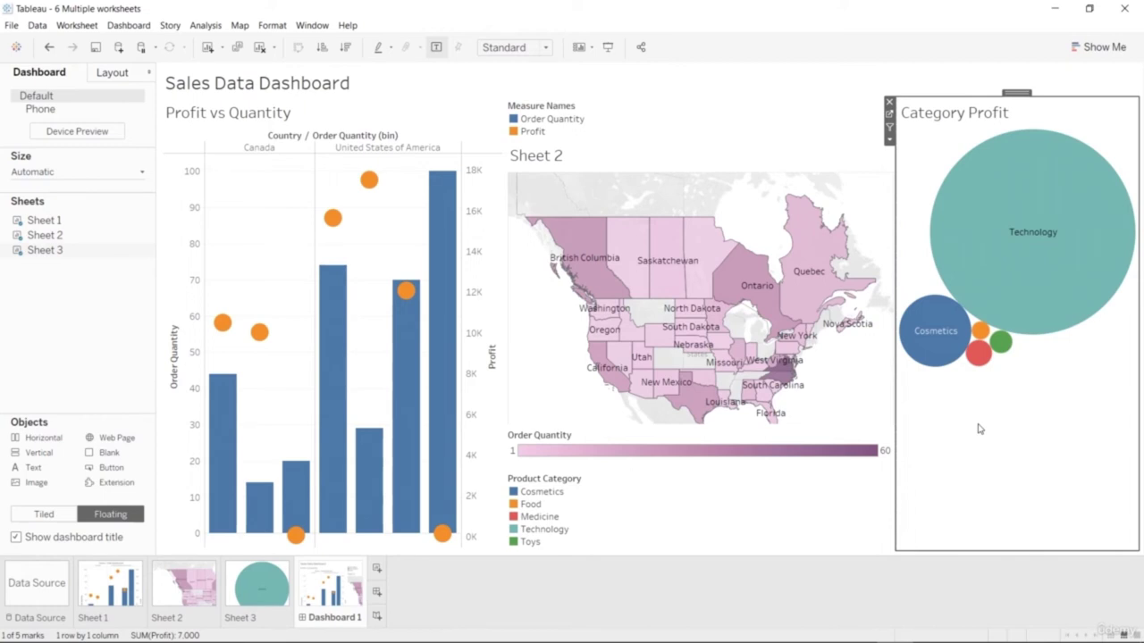
pyautogui.click(978, 429)
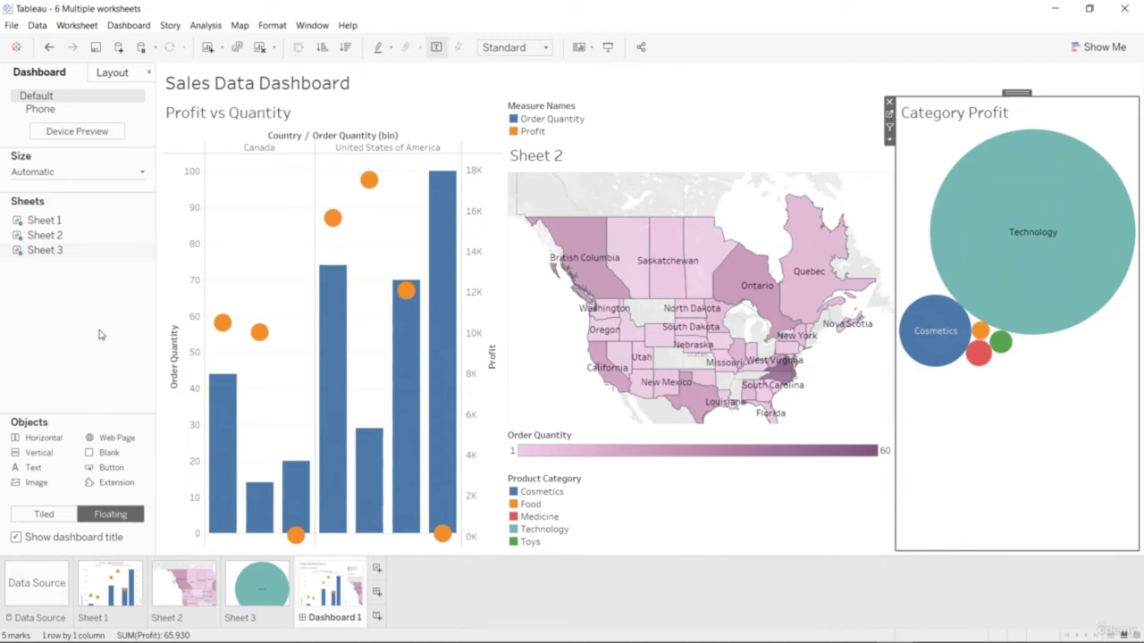
pyautogui.moveTo(982, 356)
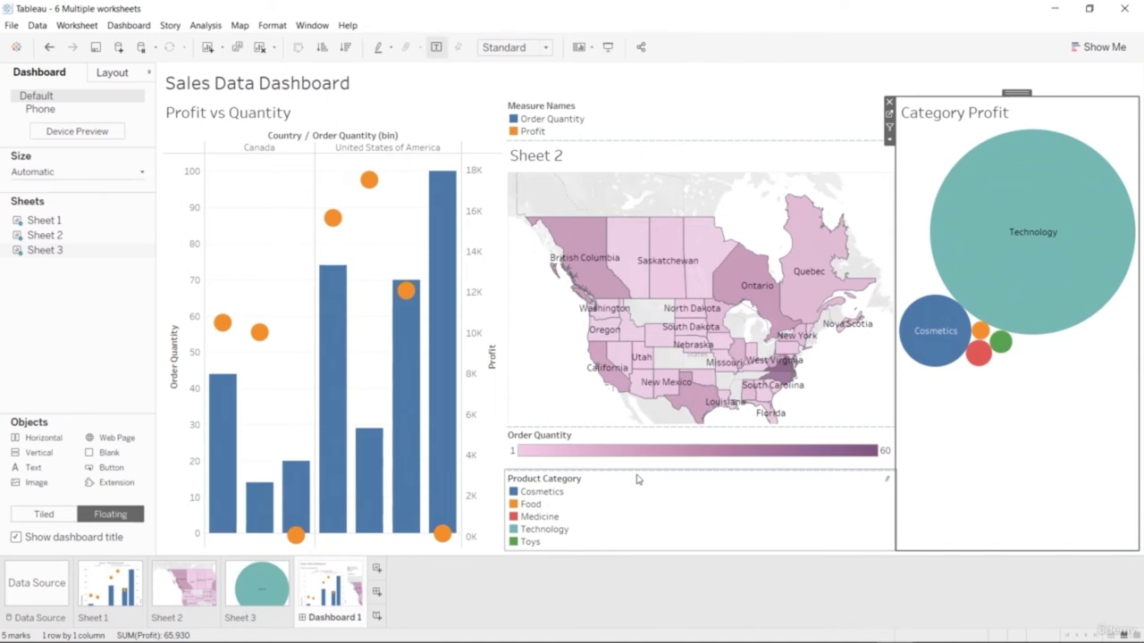
# Use the Sheet 2 map as a filter for the dashboard and filter the other charts by Ontario.
pyautogui.click(570, 395)
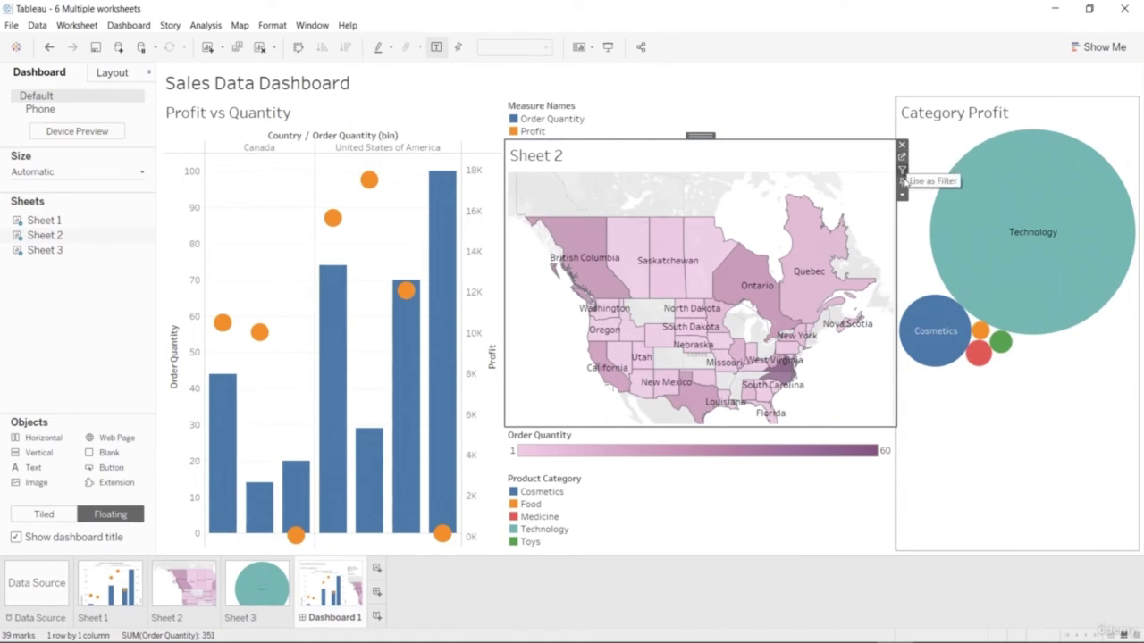
pyautogui.click(902, 172)
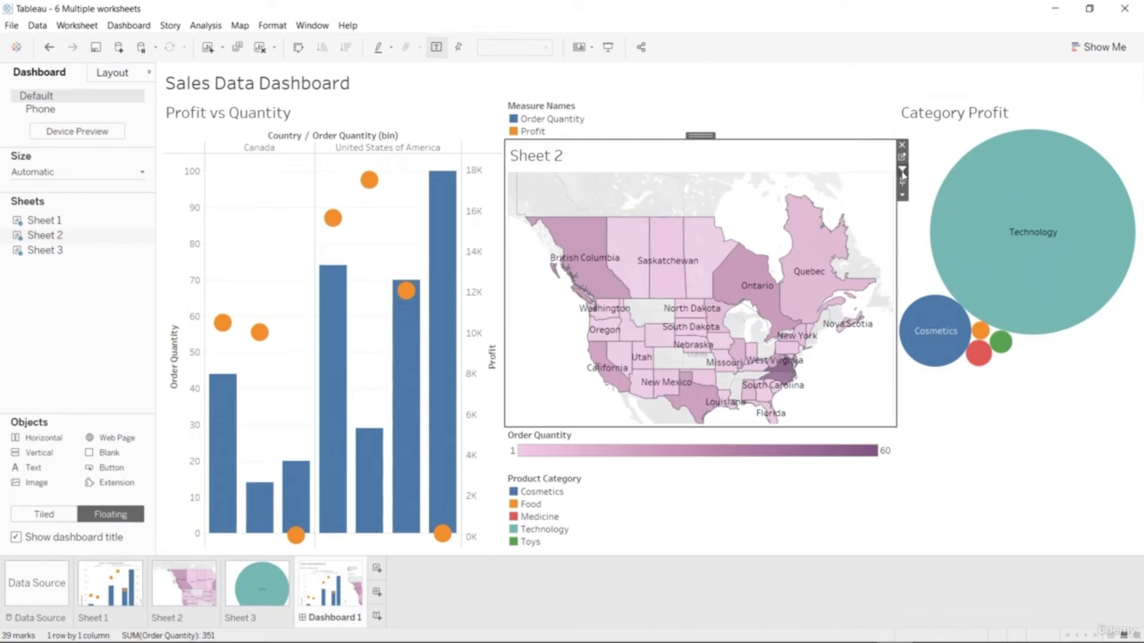
pyautogui.click(760, 275)
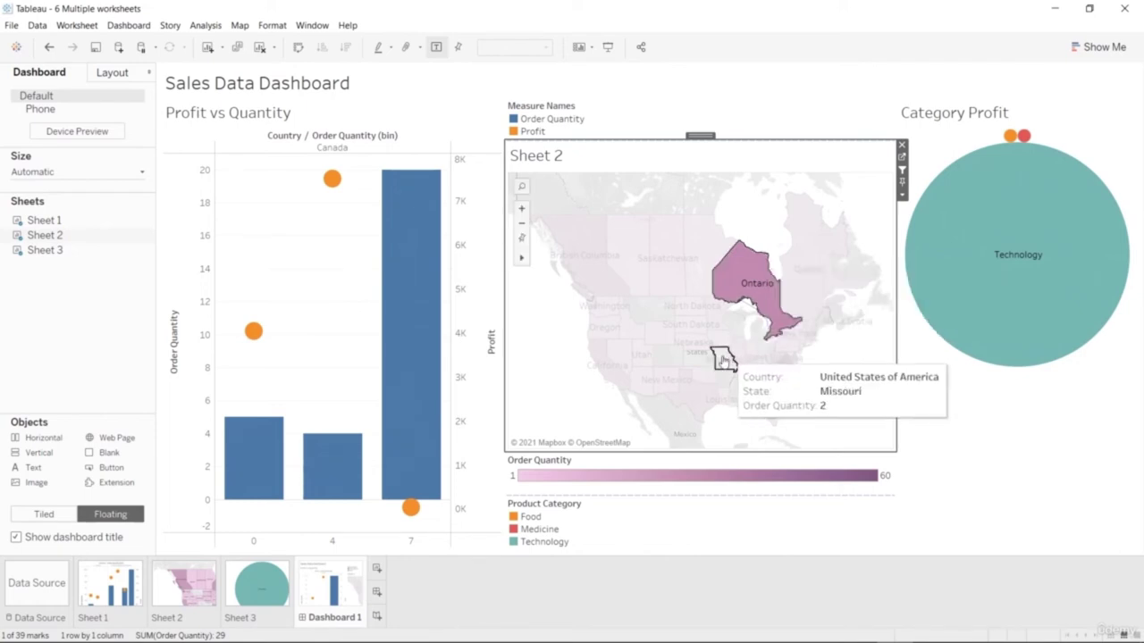
# Filter the dashboard by Texas, California, New York, Quebec and Ontario in turn, examining the profit and quantity charts for the selected regions.
pyautogui.click(692, 394)
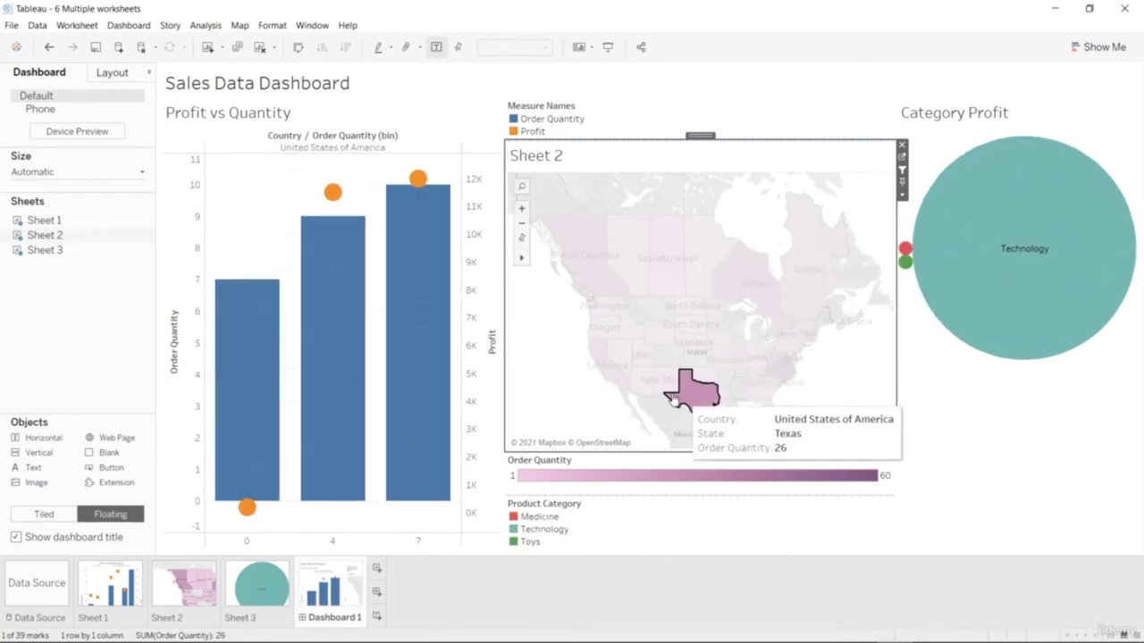
pyautogui.click(616, 379)
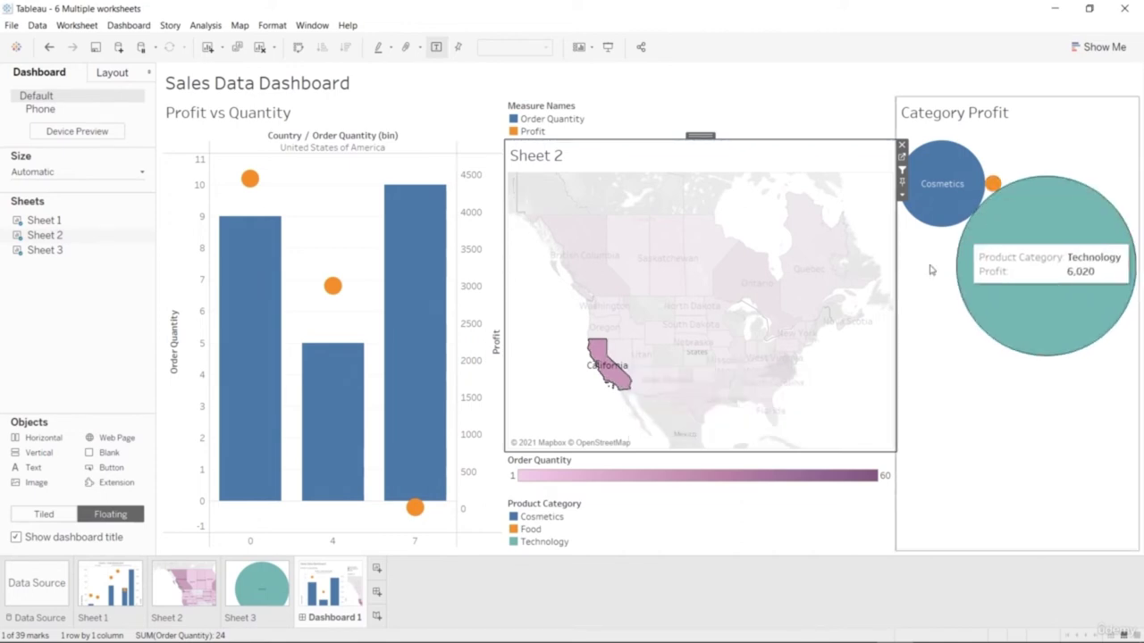
pyautogui.click(801, 336)
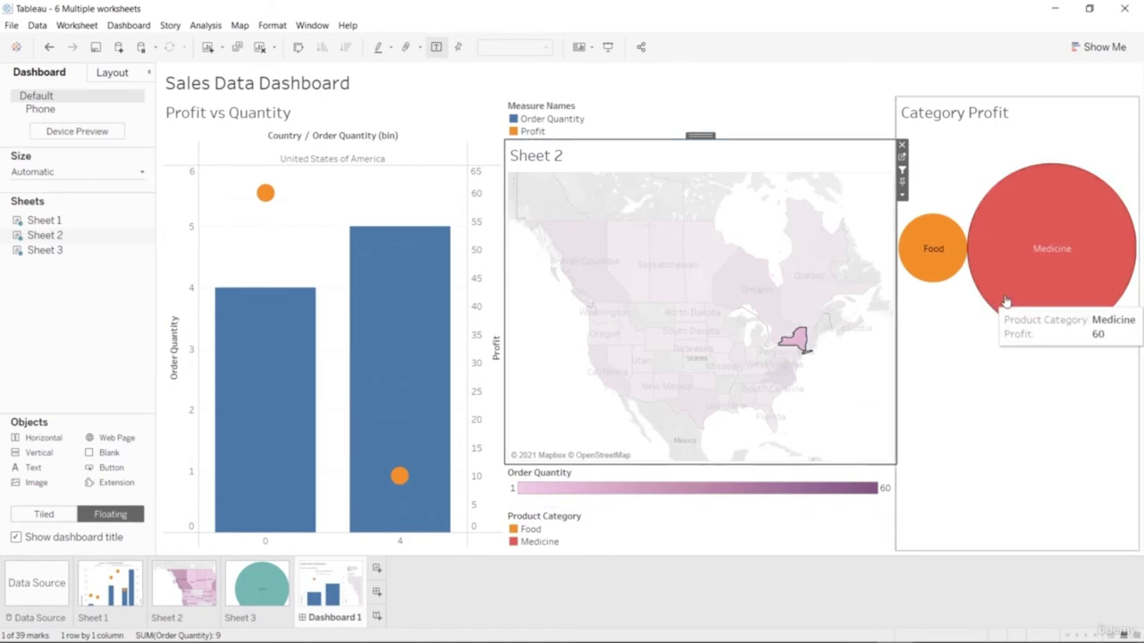
pyautogui.moveTo(418, 419)
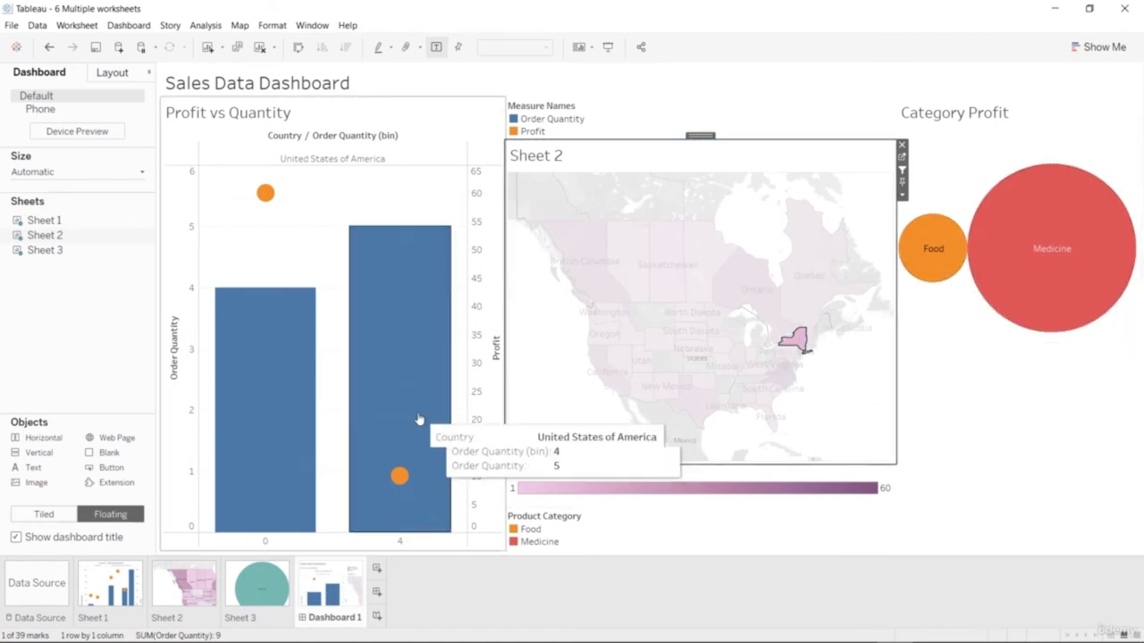
pyautogui.moveTo(284, 435)
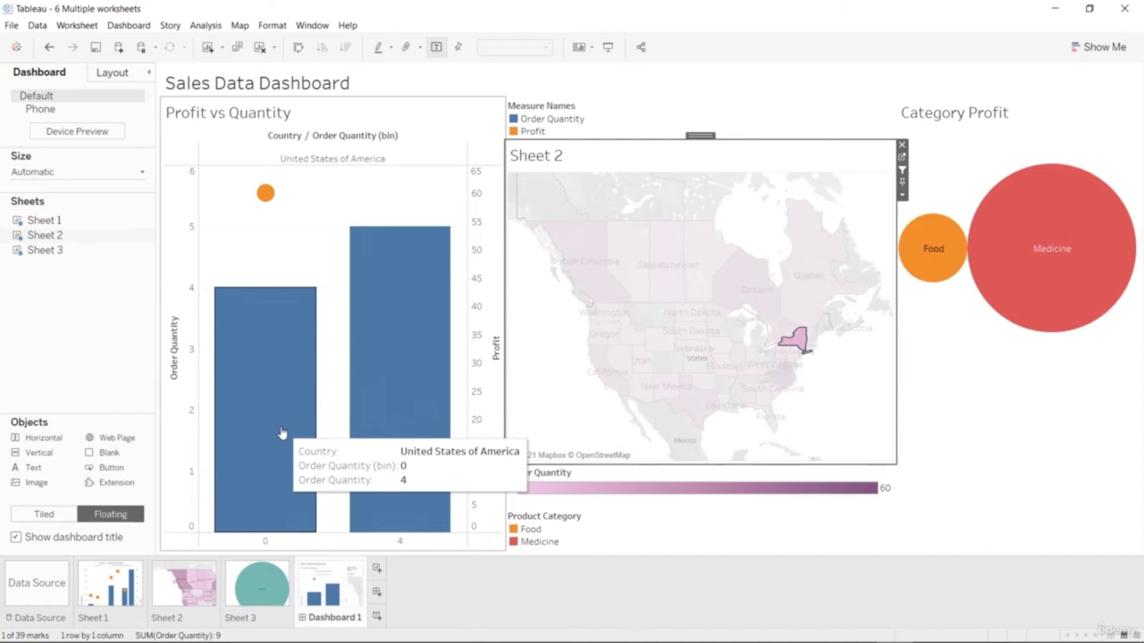
pyautogui.click(804, 308)
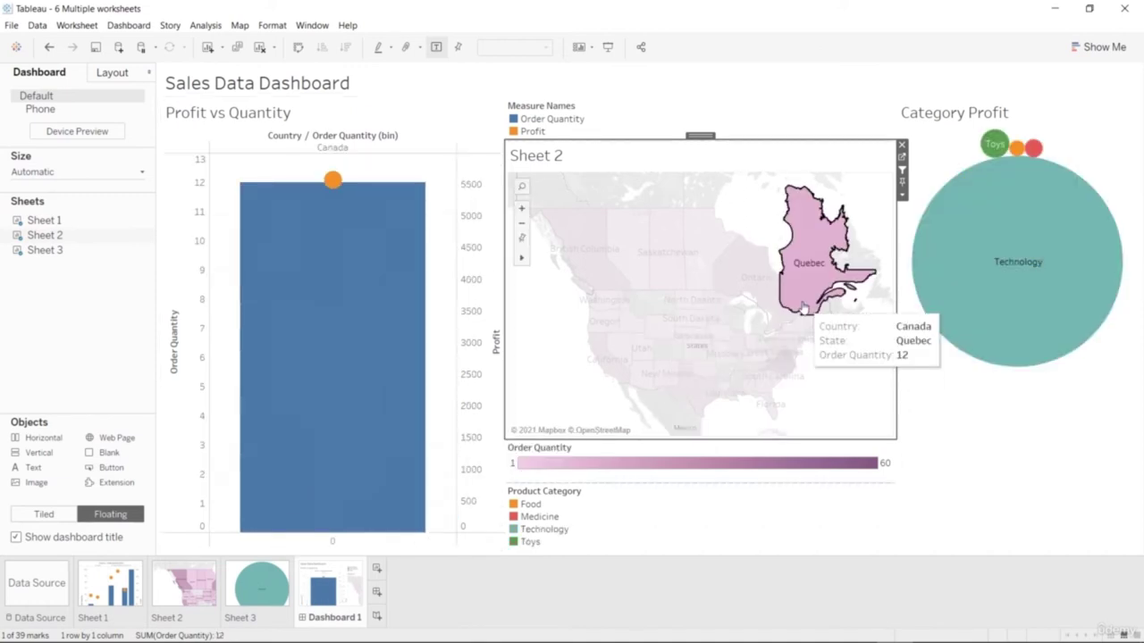
pyautogui.click(757, 304)
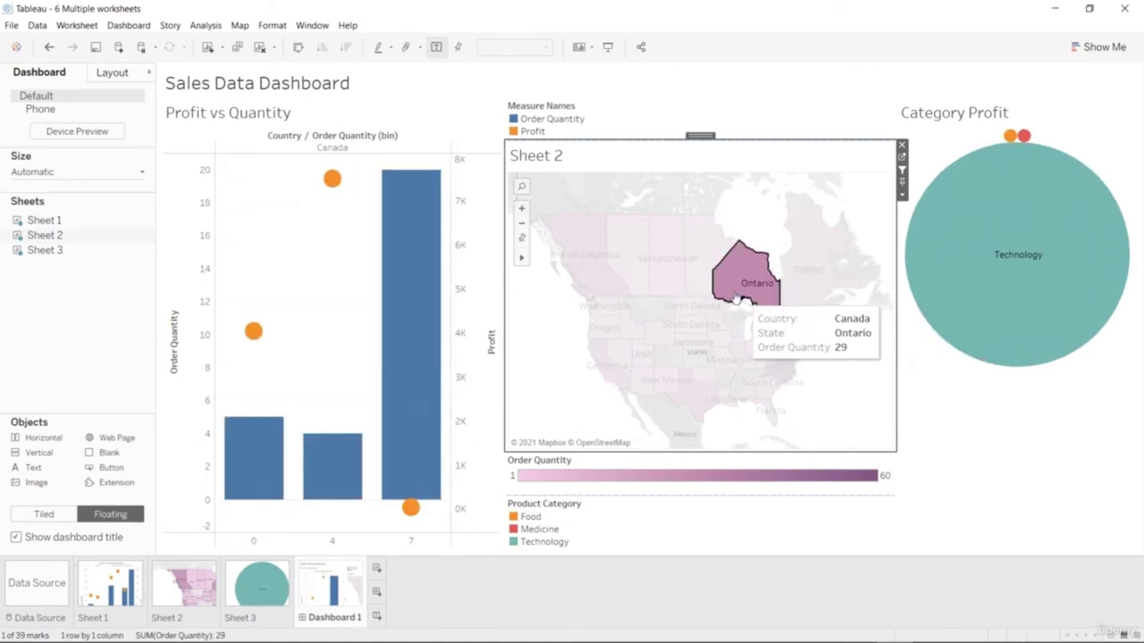
# Filter the dashboard by Manitoba, Saskatchewan, Alberta and British Columbia in turn on the Sheet 2 map.
pyautogui.click(696, 281)
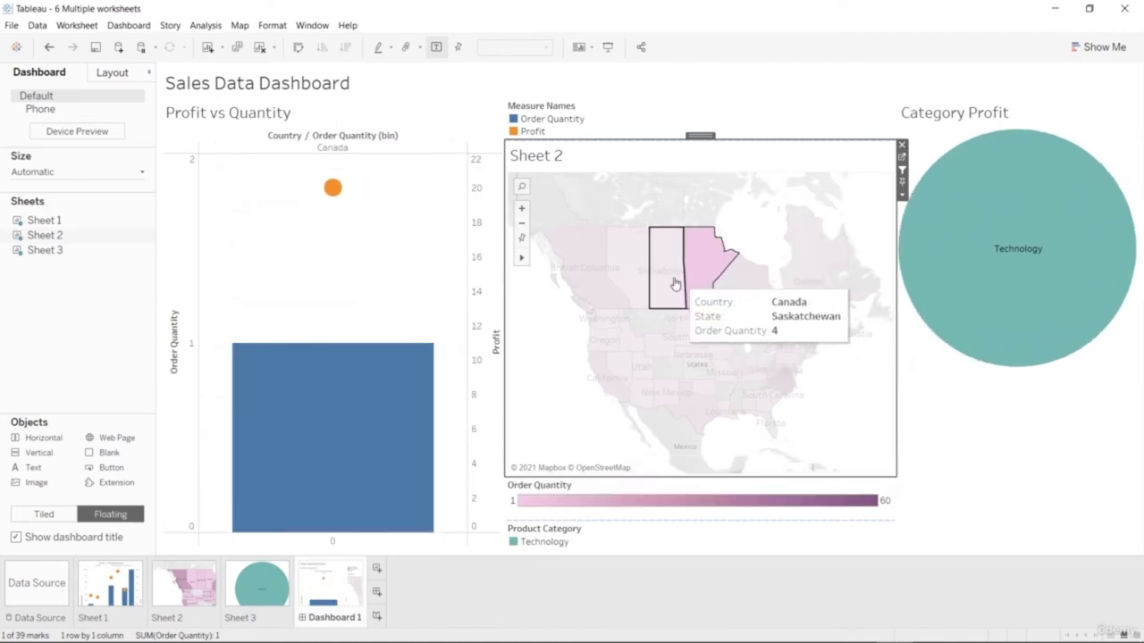
pyautogui.click(675, 284)
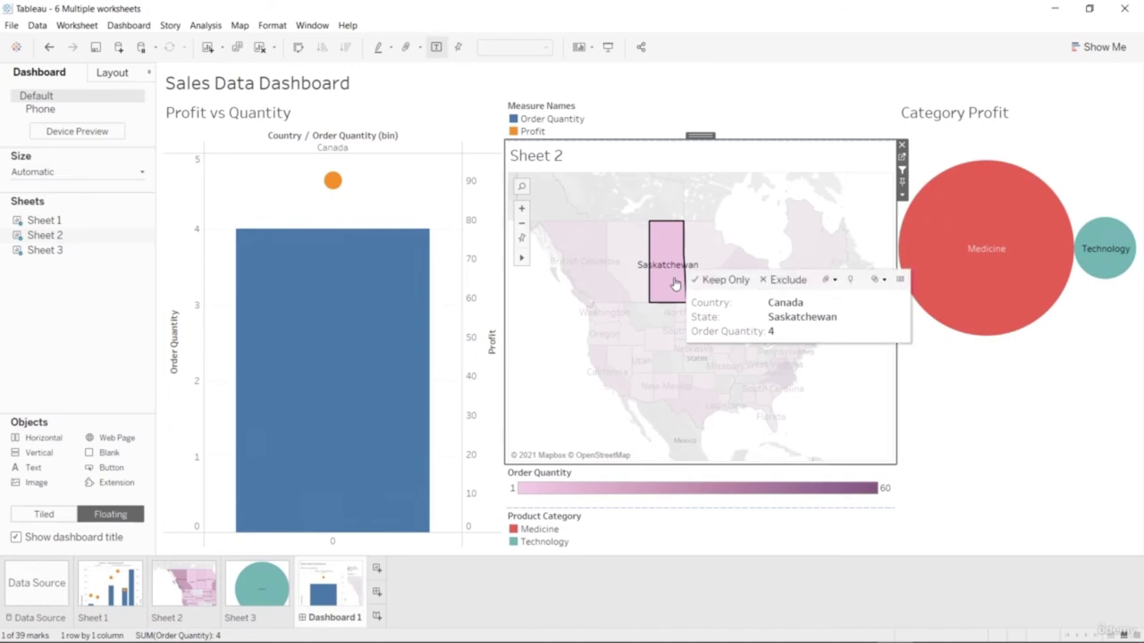
pyautogui.click(642, 279)
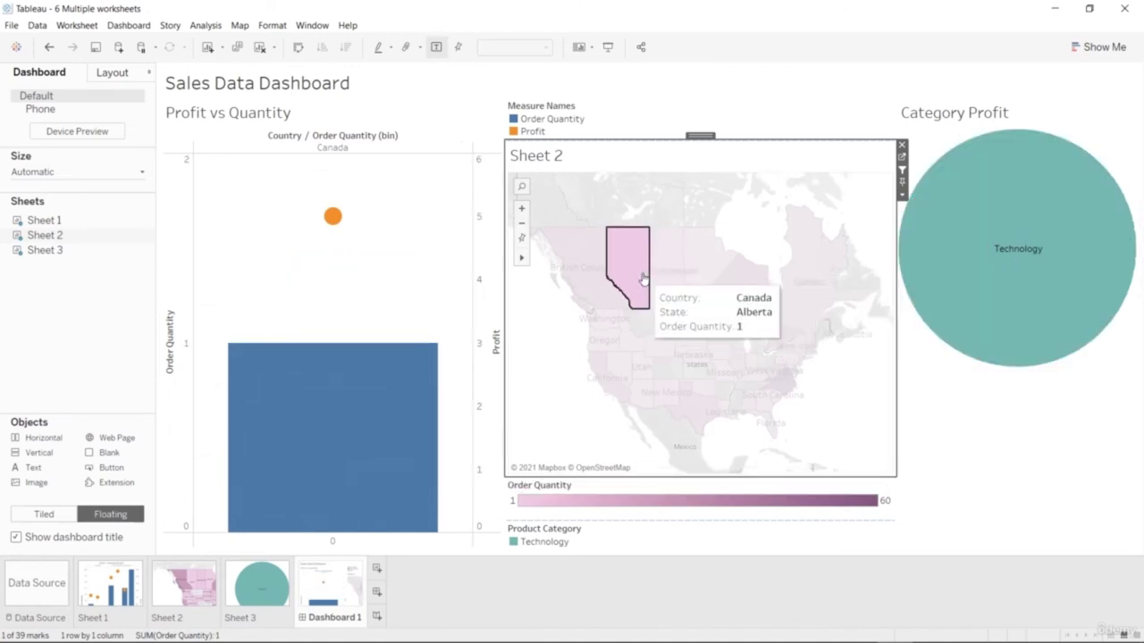
pyautogui.click(583, 283)
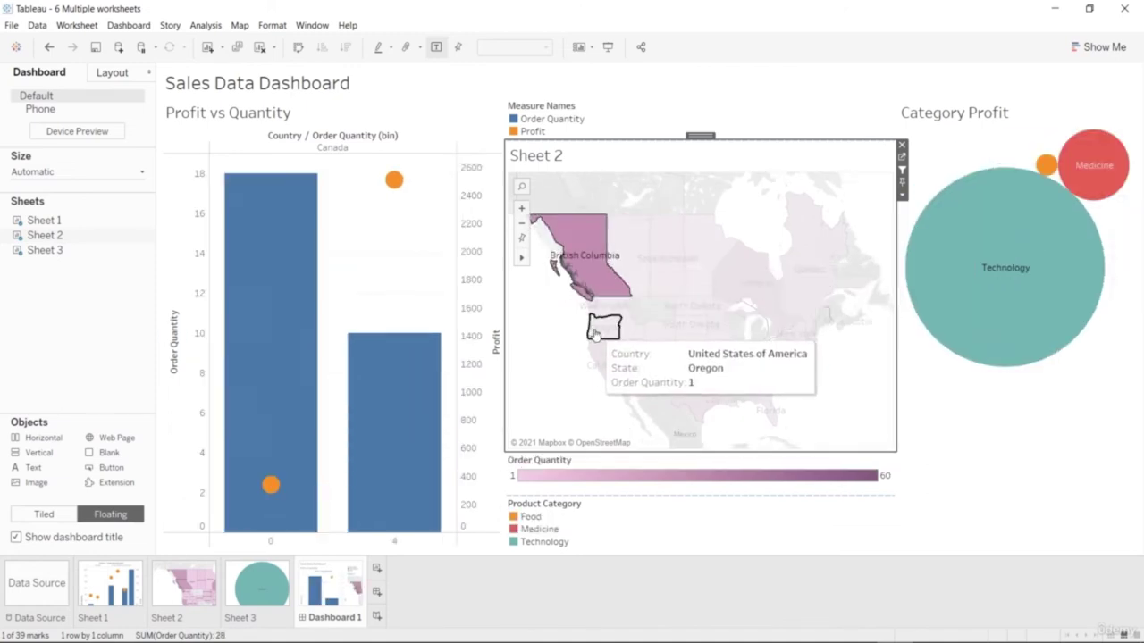
# Filter the dashboard by Oregon, California, New Mexico, Arizona, Utah and Nevada in turn, ending on Oregon again.
pyautogui.click(596, 331)
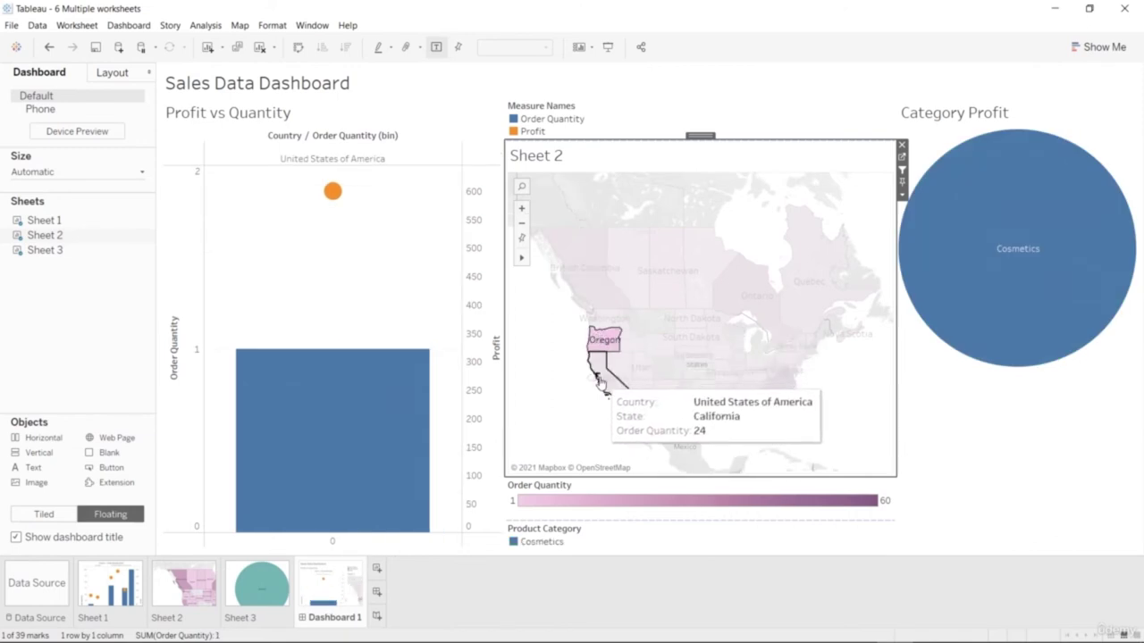
pyautogui.click(611, 368)
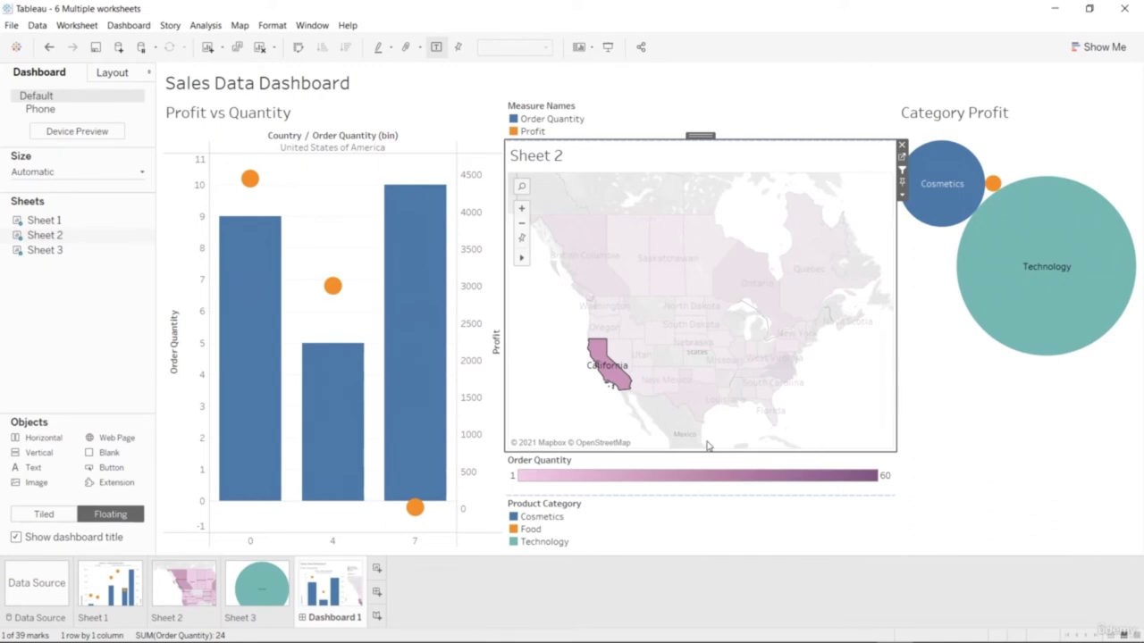
pyautogui.click(659, 391)
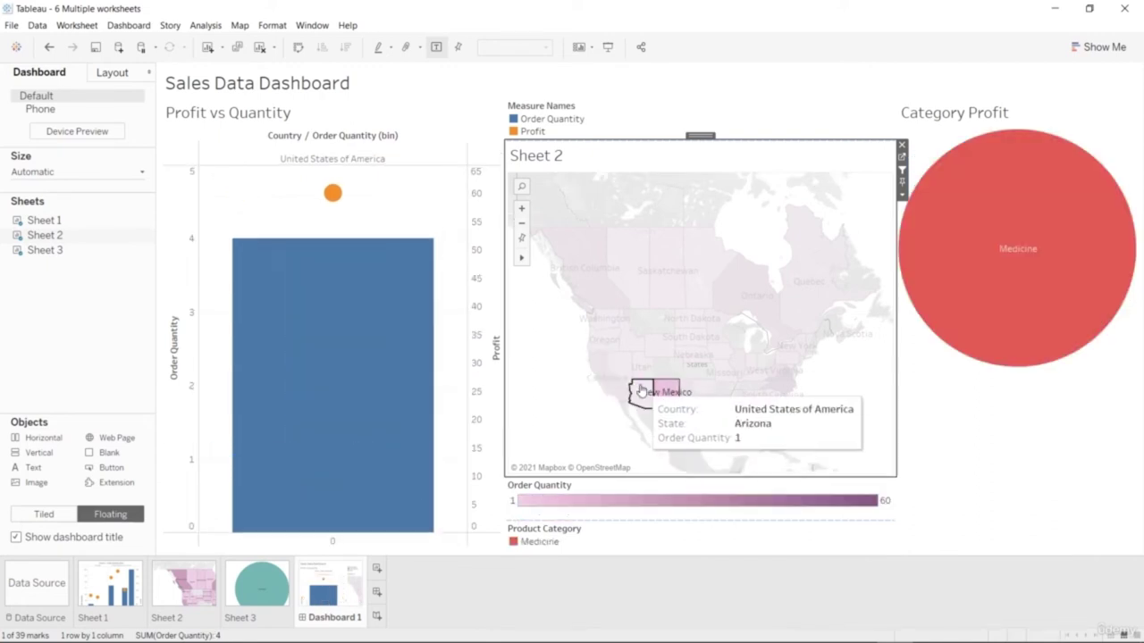
pyautogui.click(638, 390)
pyautogui.click(638, 365)
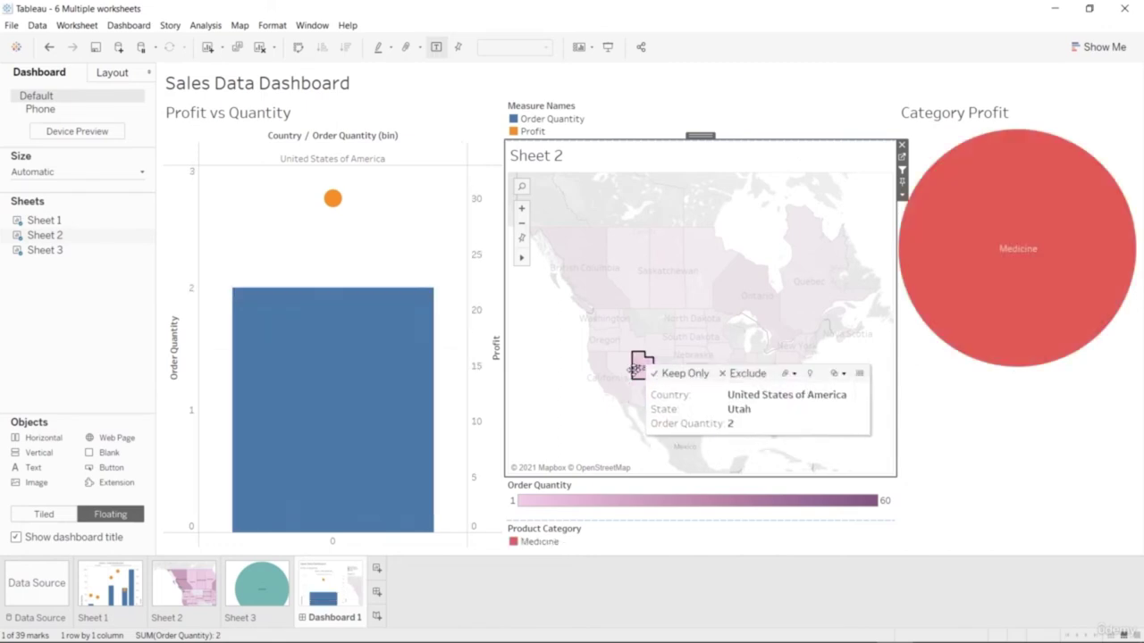
pyautogui.click(621, 365)
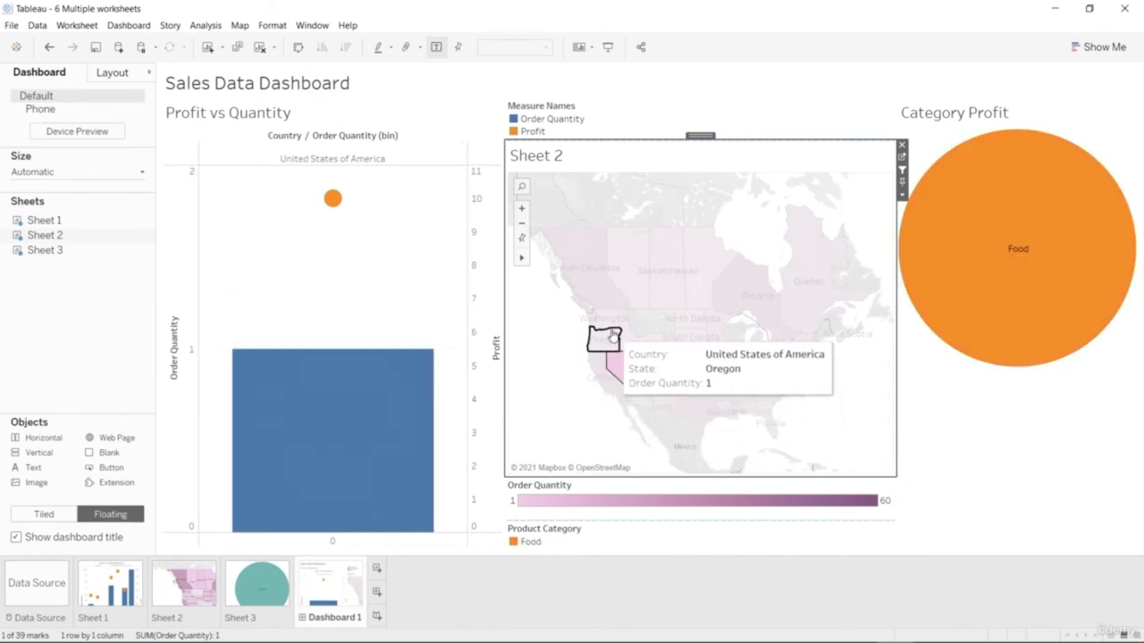
pyautogui.click(608, 339)
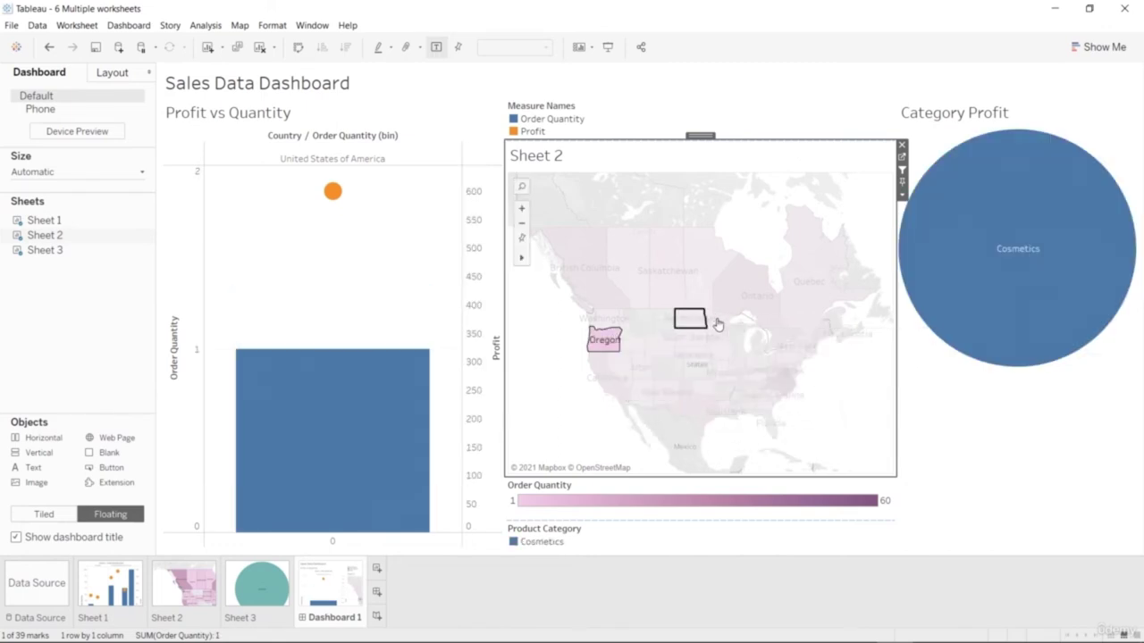
# Filter the dashboard by North Dakota, Missouri, Illinois and Texas in turn on the map.
pyautogui.click(717, 325)
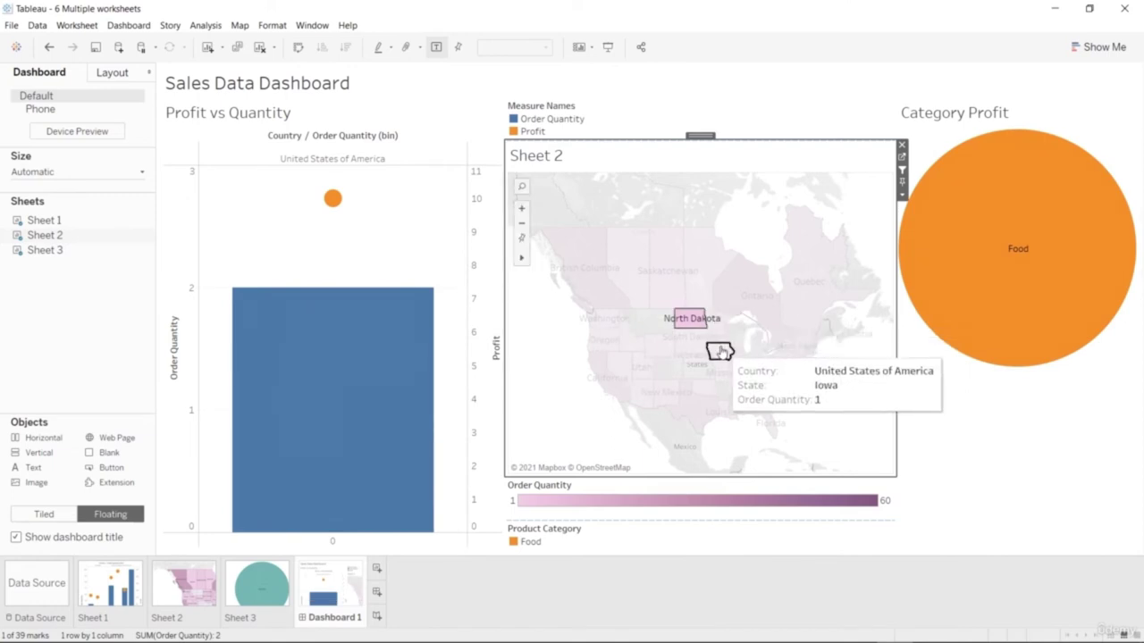
pyautogui.click(721, 351)
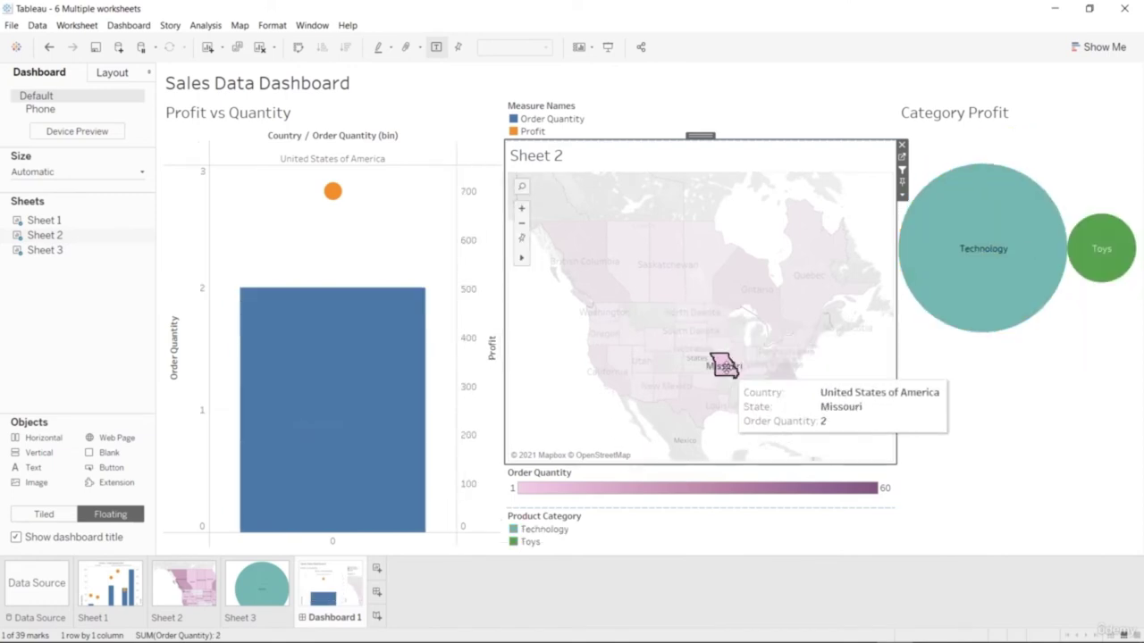
pyautogui.click(739, 358)
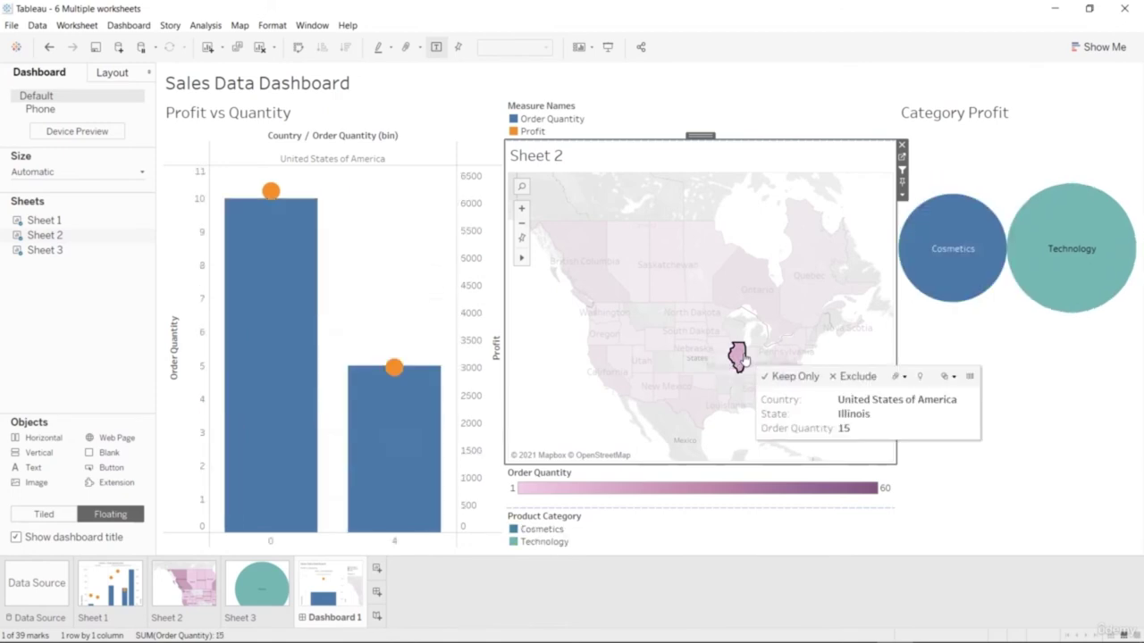
pyautogui.click(705, 400)
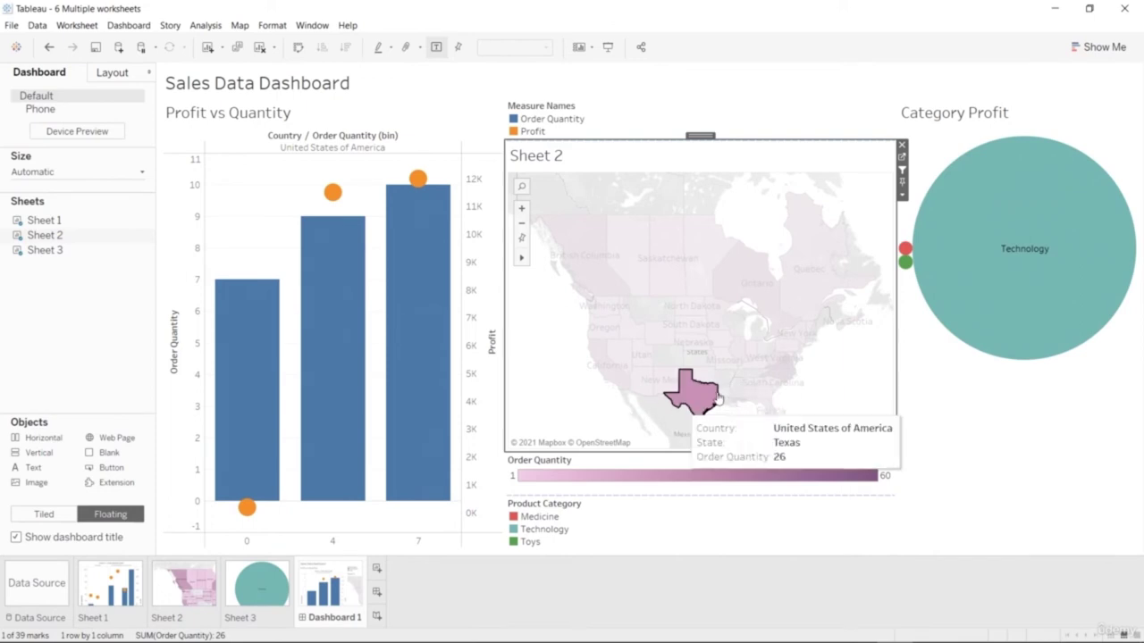
# Filter the dashboard by Virginia, North Carolina and Florida in turn, and examine Florida's order quantity bar in Profit vs Quantity.
pyautogui.moveTo(779, 365)
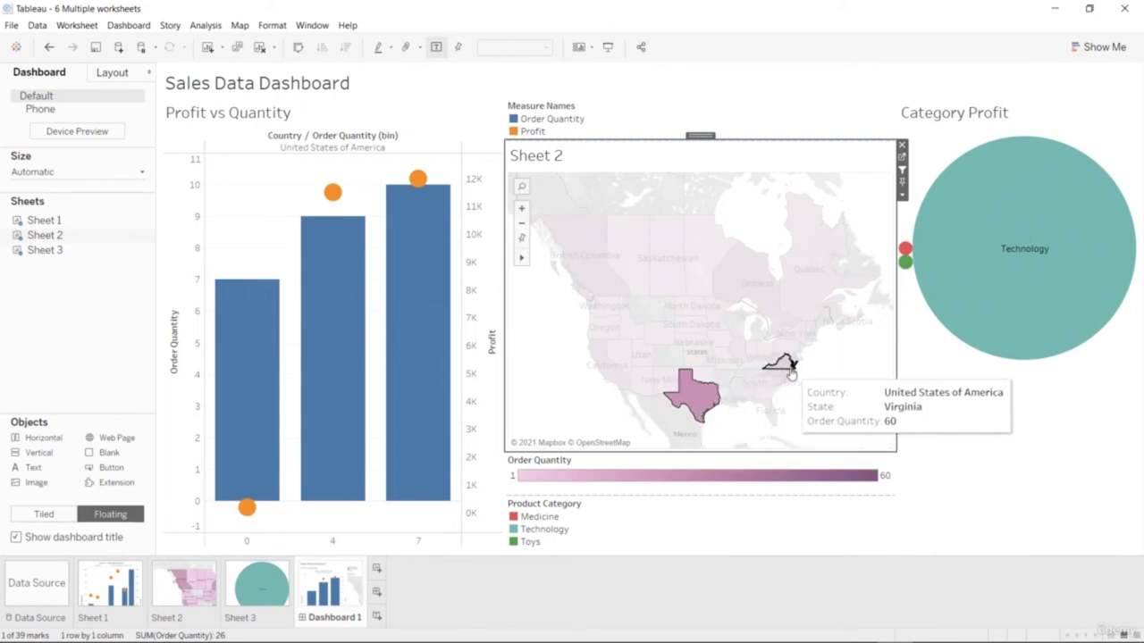
pyautogui.click(780, 366)
pyautogui.click(781, 382)
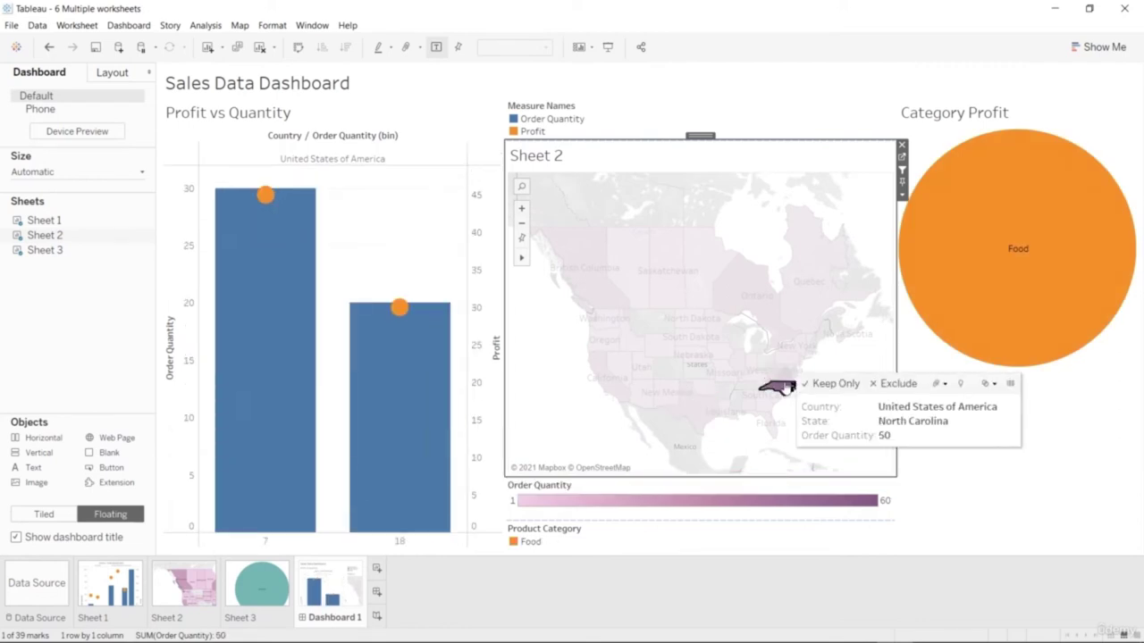
pyautogui.click(772, 429)
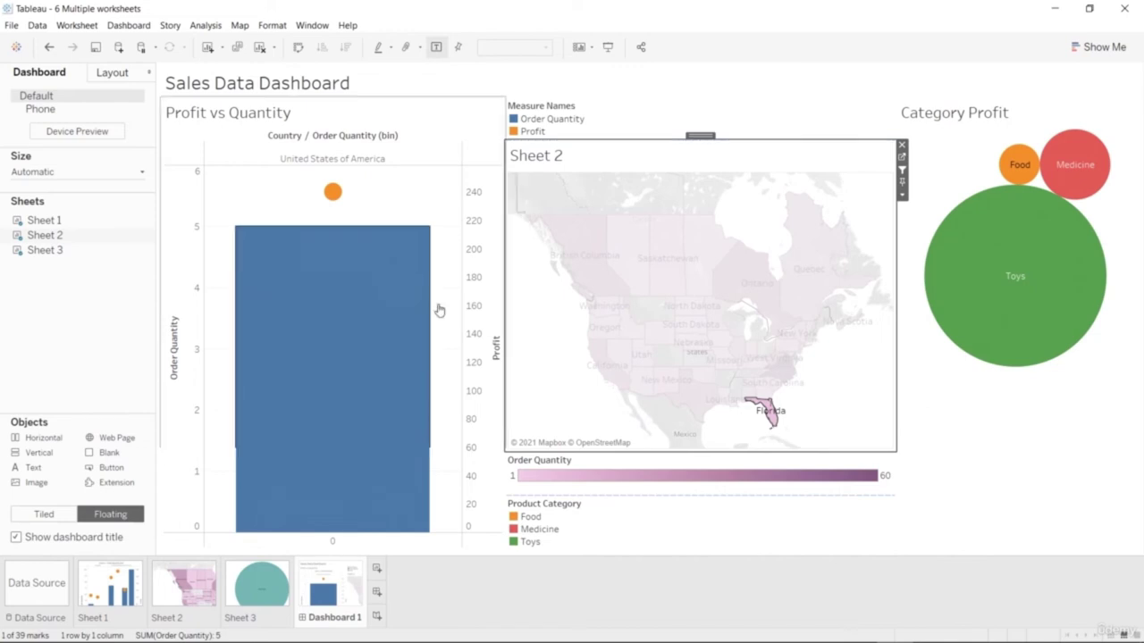
pyautogui.moveTo(333, 193)
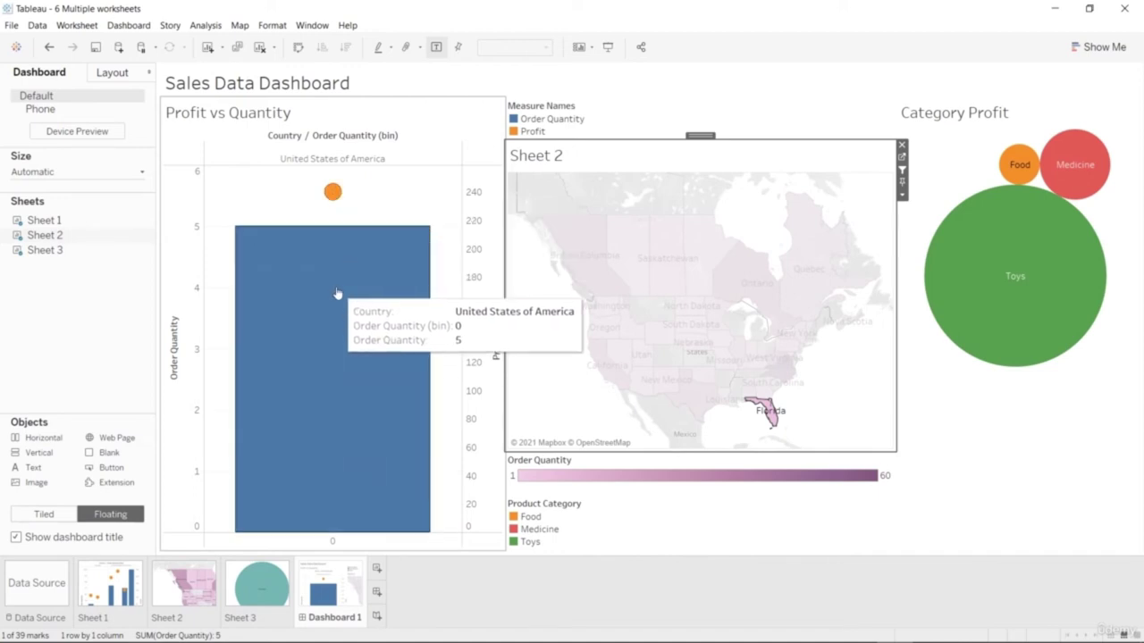
# Filter the dashboard by California, examine the Category Profit chart, and filter by Quebec.
pyautogui.click(611, 375)
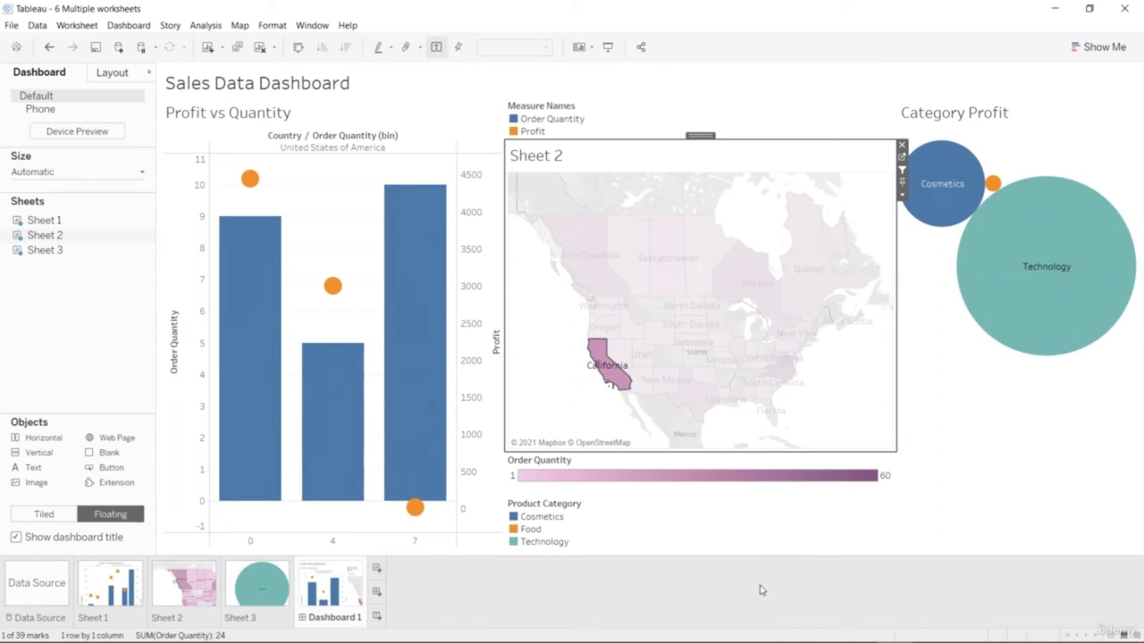
pyautogui.moveTo(960, 339)
pyautogui.click(921, 259)
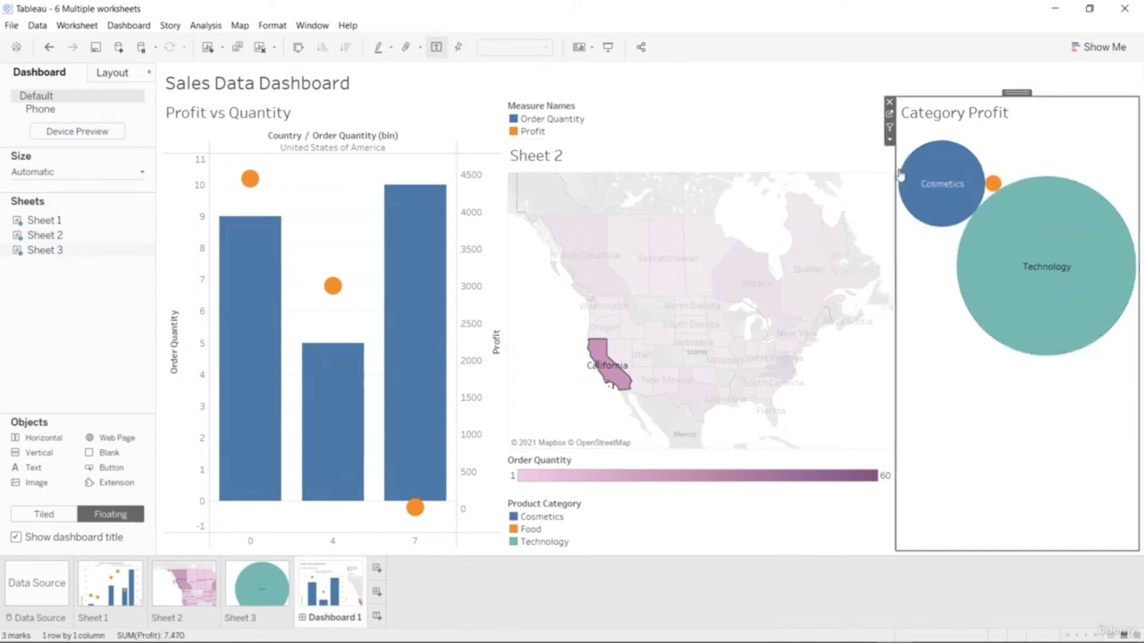
pyautogui.click(812, 284)
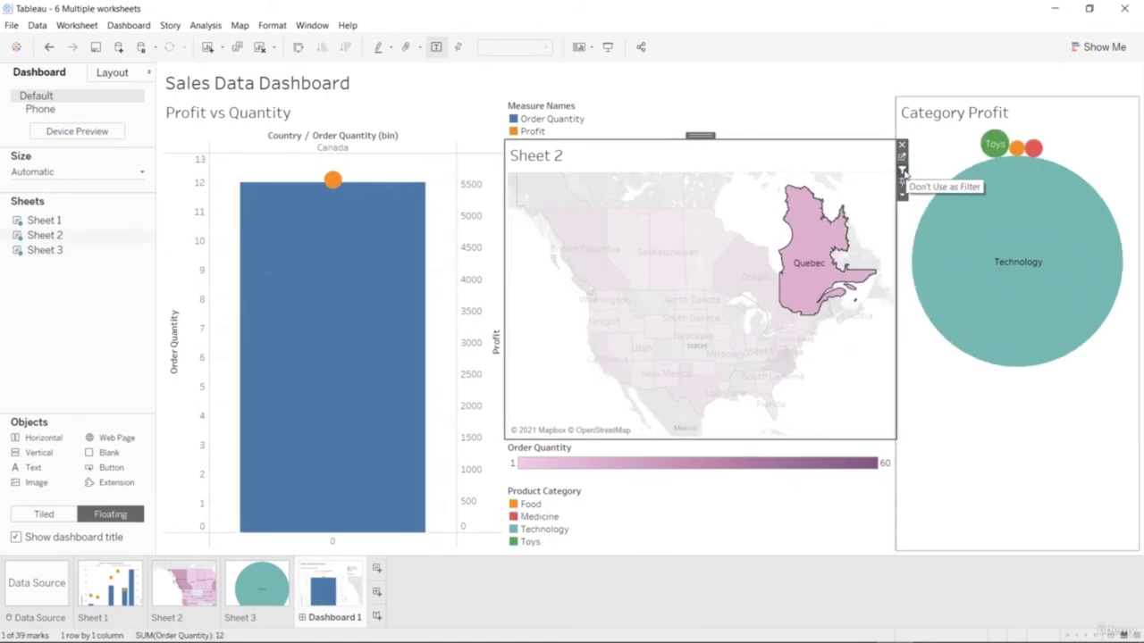
# Stop using the Sheet 2 map as a dashboard filter, and test this by selecting New Mexico and clearing the selection.
pyautogui.click(902, 171)
pyautogui.doubleClick(837, 358)
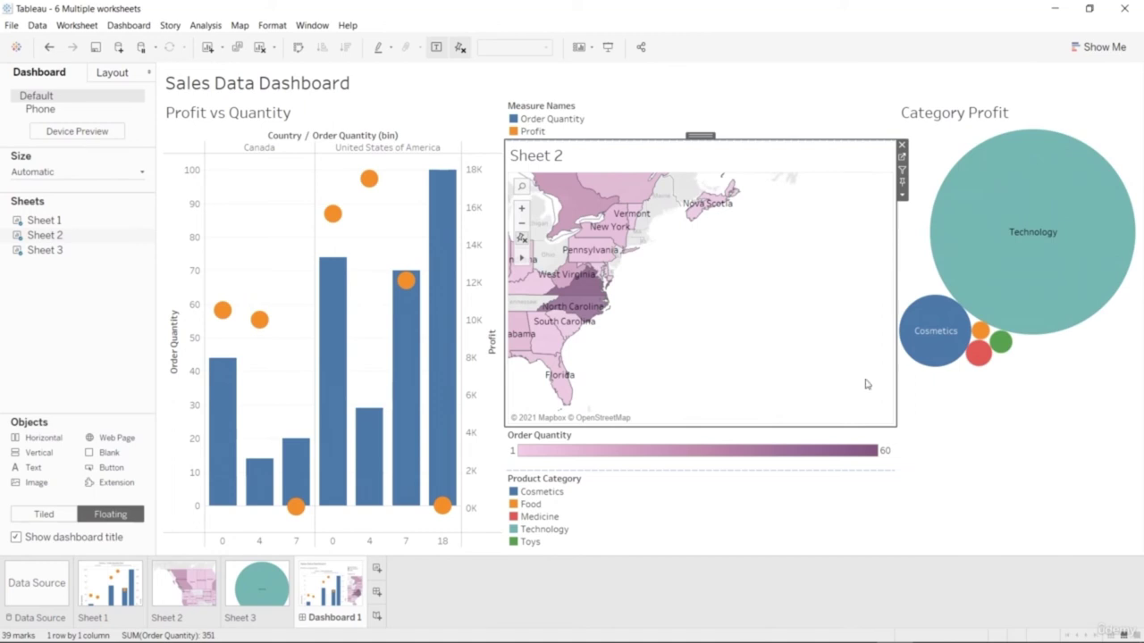
pyautogui.click(522, 223)
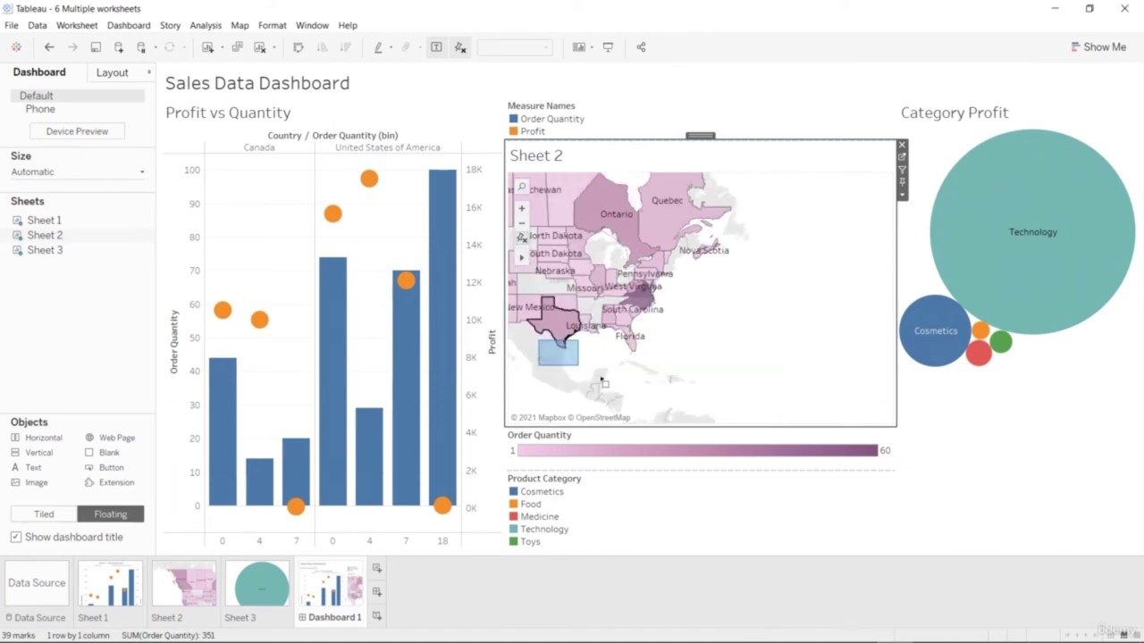
pyautogui.click(524, 308)
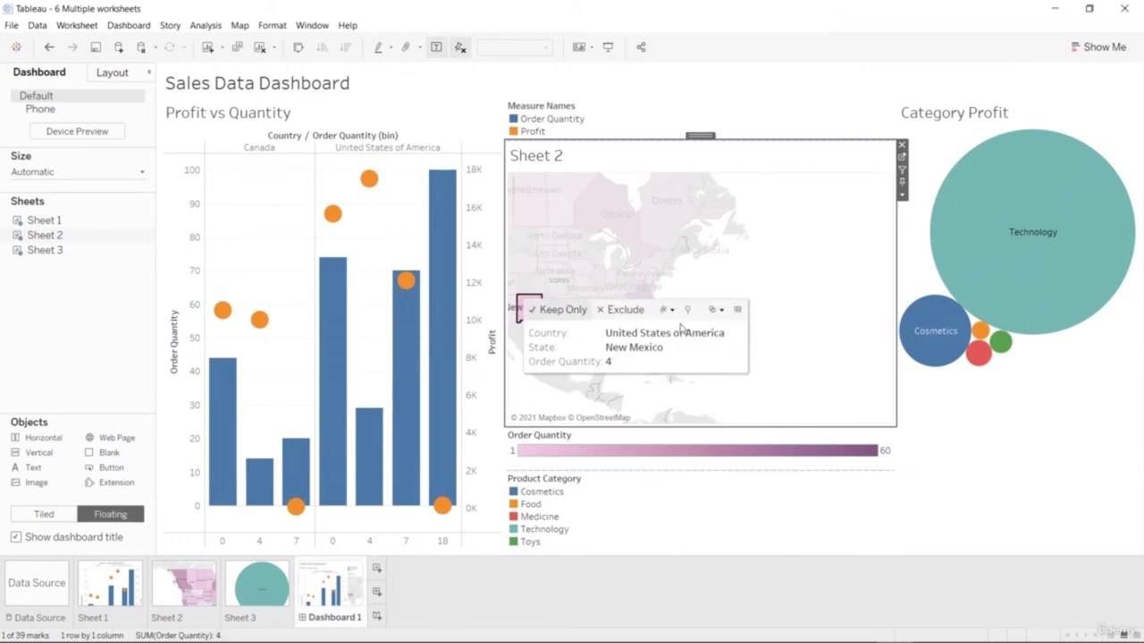
pyautogui.hotkey('ctrl', 'z')
pyautogui.hotkey('ctrl', 'y')
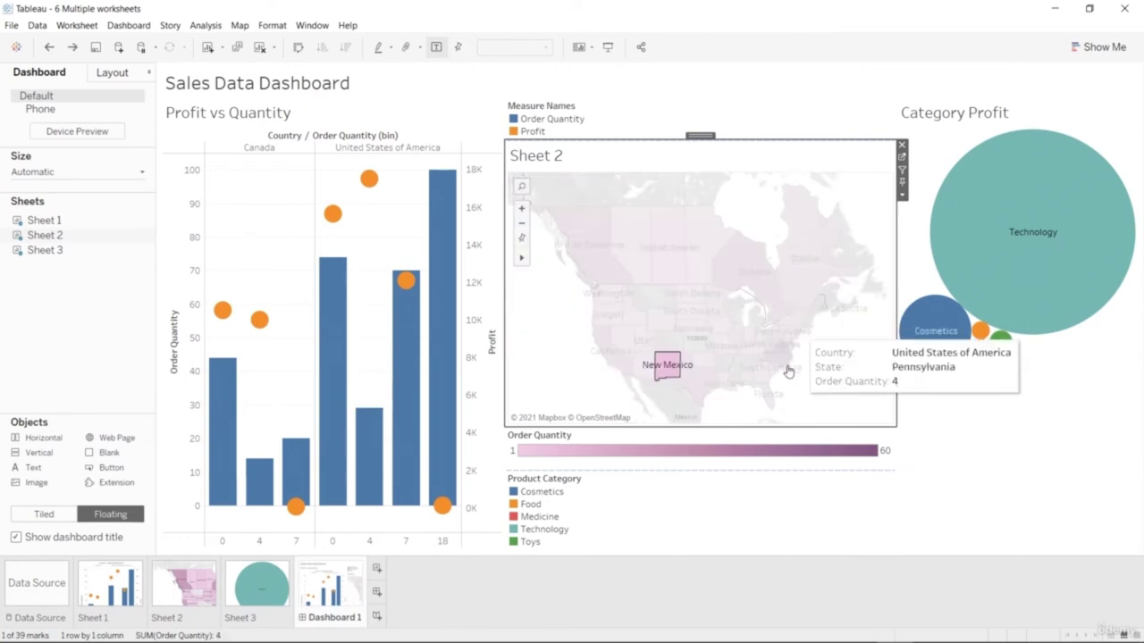
pyautogui.click(840, 390)
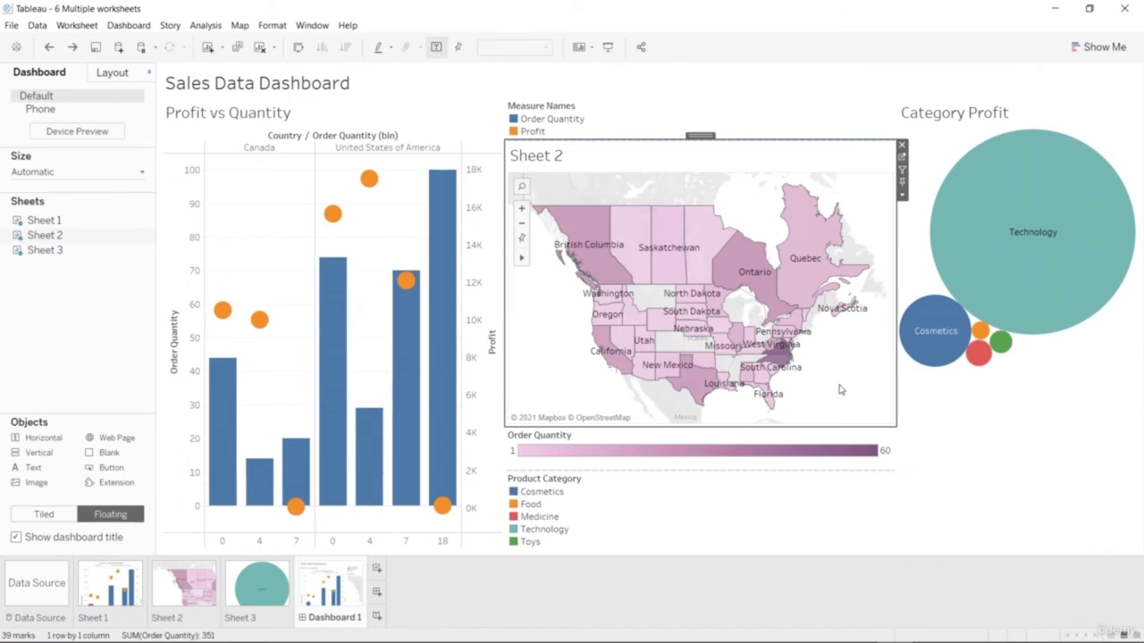
# Go to the Sheet 2 worksheet and add Profit to the map's labels.
pyautogui.click(901, 159)
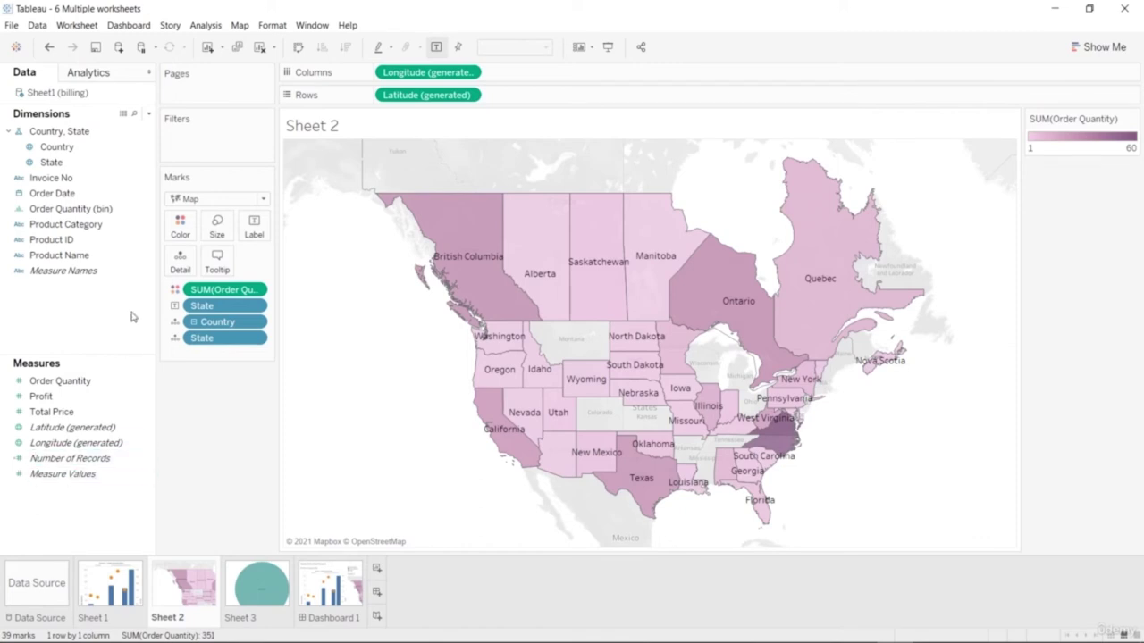
pyautogui.click(93, 164)
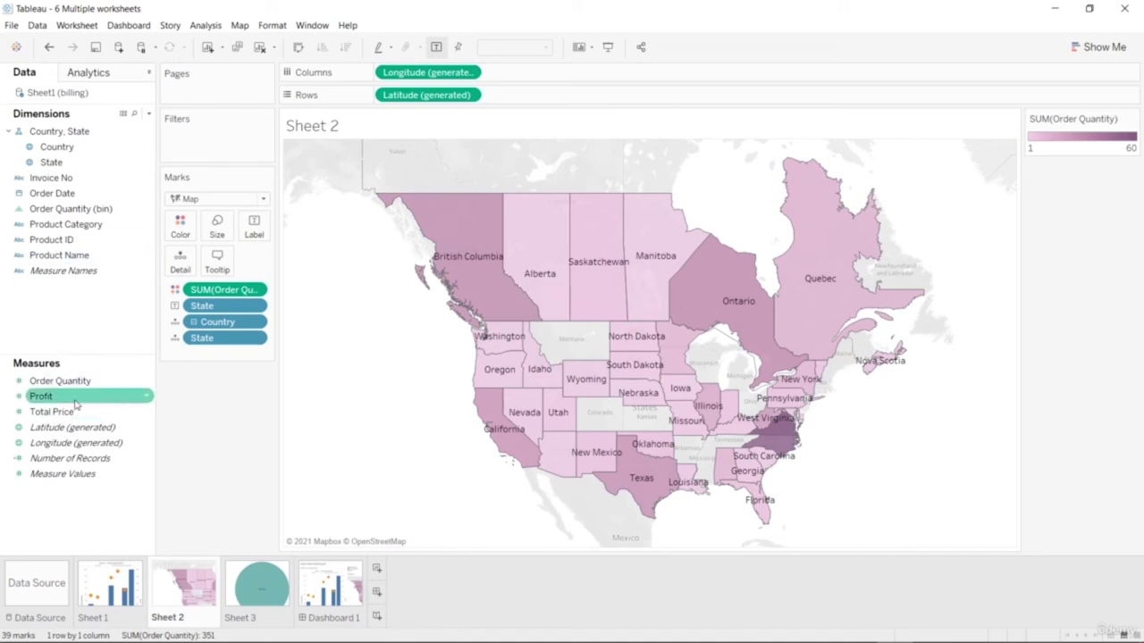
pyautogui.moveTo(76, 405); pyautogui.dragTo(255, 235)
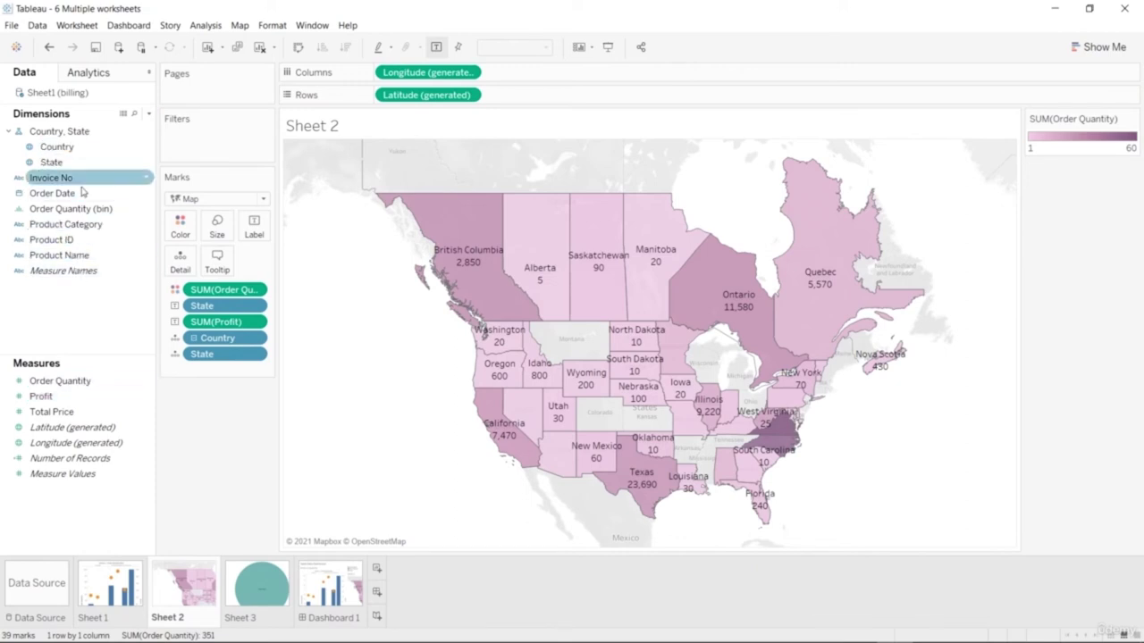
# Add an Order Date filter by Years to Sheet 2, including all years from 2016 to 2019.
pyautogui.moveTo(81, 193); pyautogui.dragTo(225, 143)
pyautogui.click(528, 234)
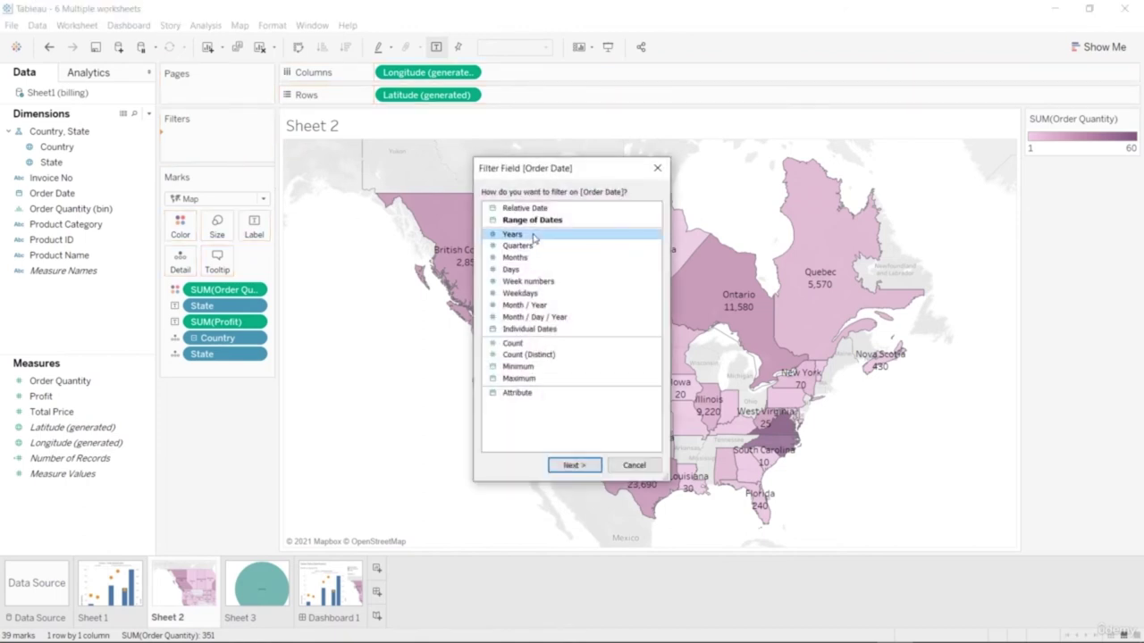
pyautogui.click(576, 466)
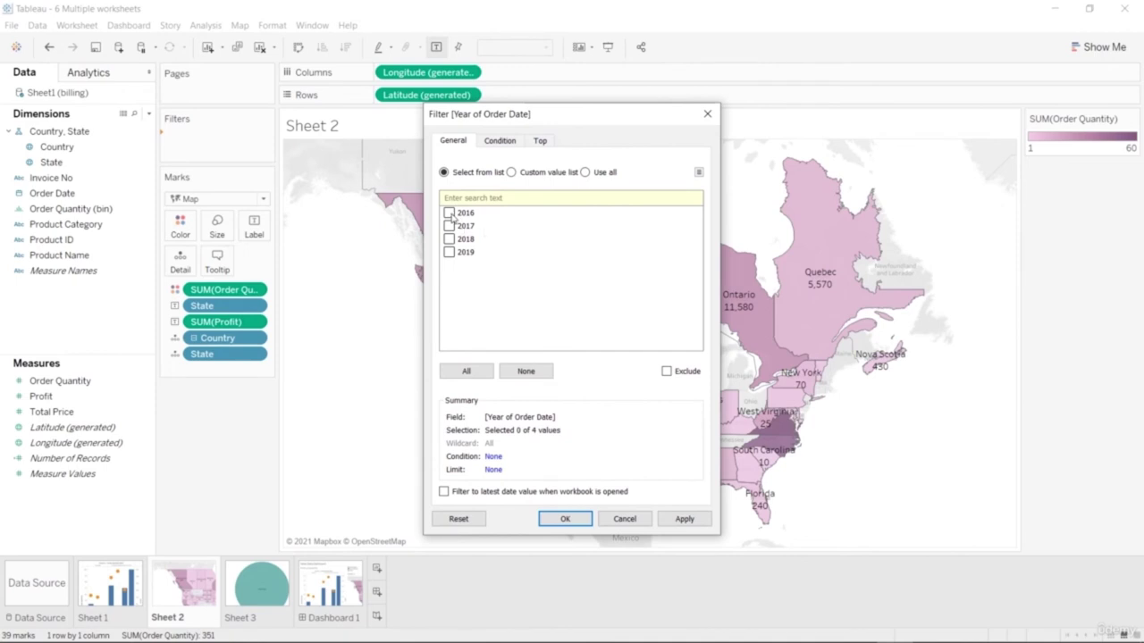
pyautogui.click(479, 371)
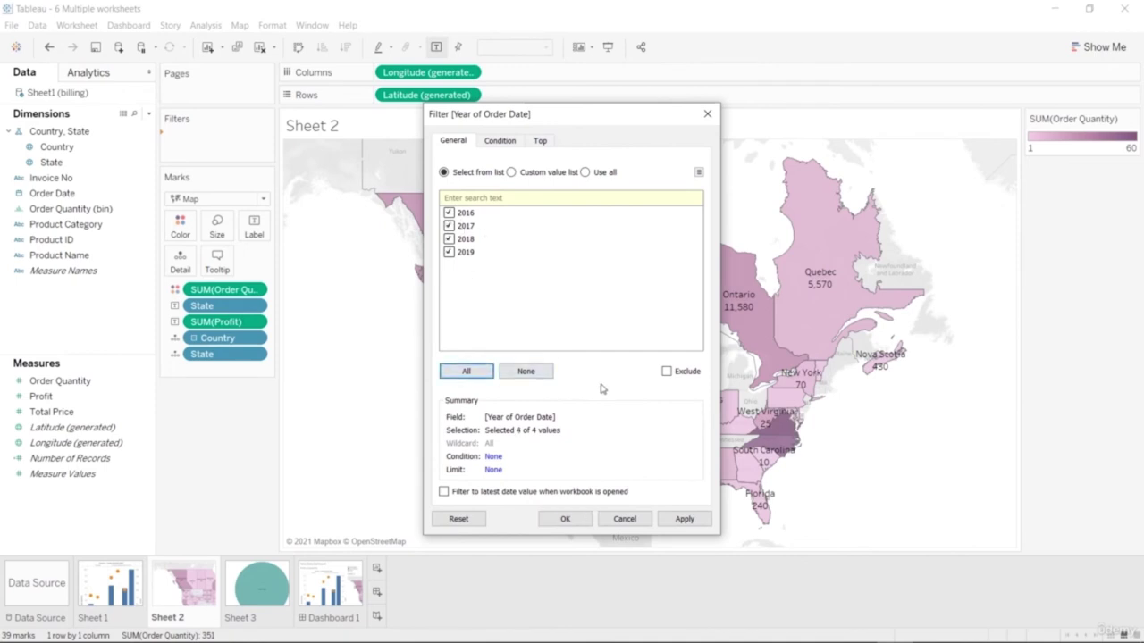
pyautogui.click(684, 520)
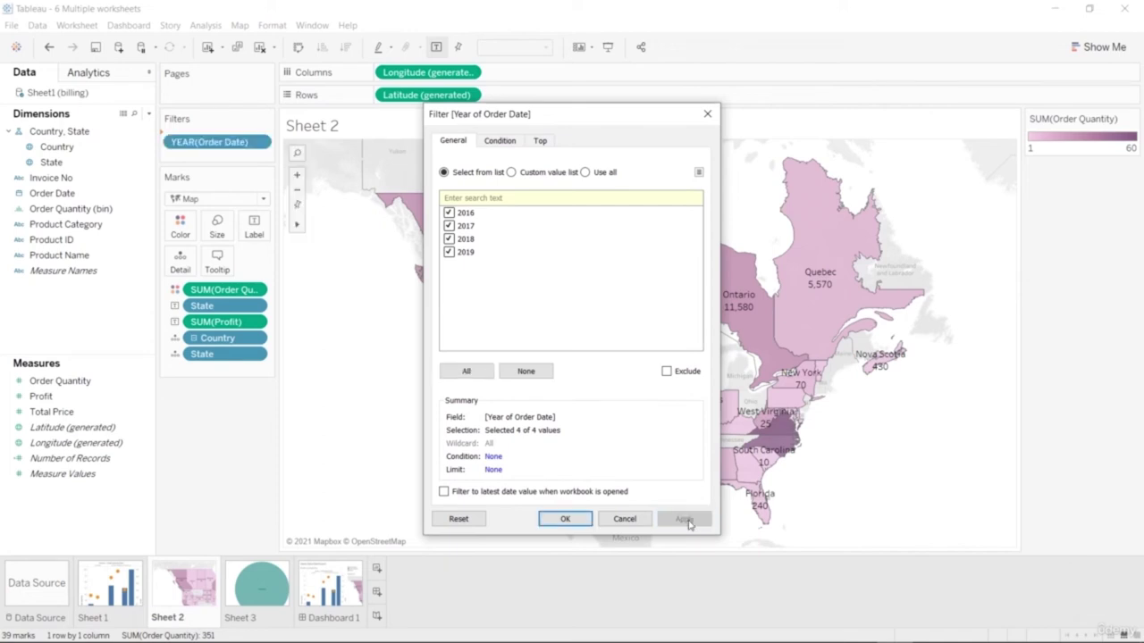
pyautogui.click(565, 519)
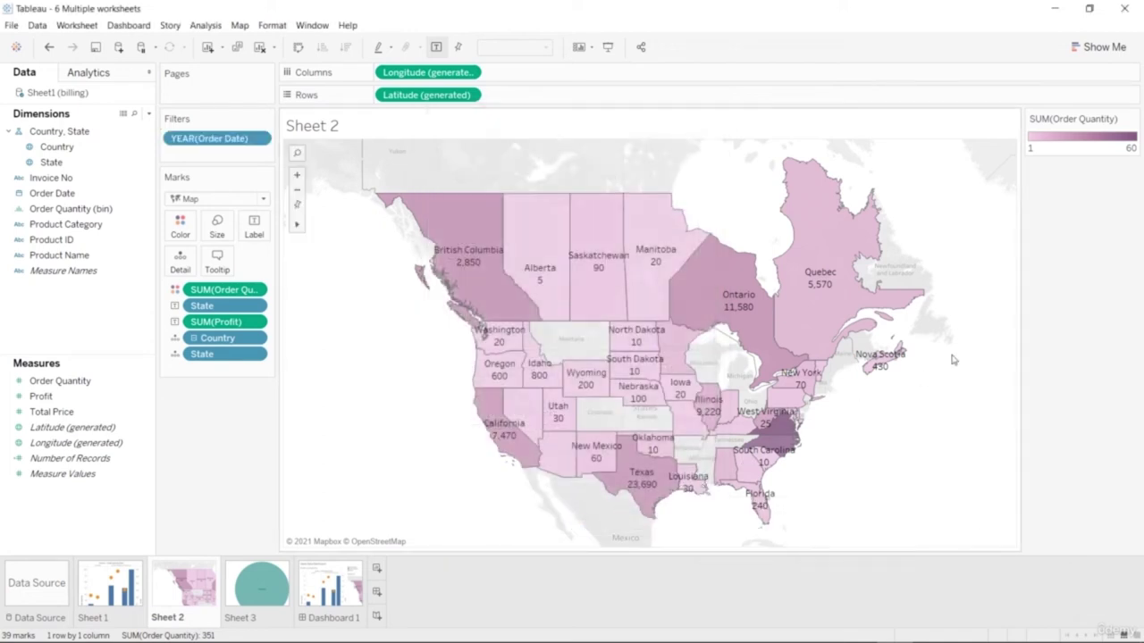
# Show the order-year filter beside the Sheet 2 map and limit the map to 2019.
pyautogui.click(259, 139)
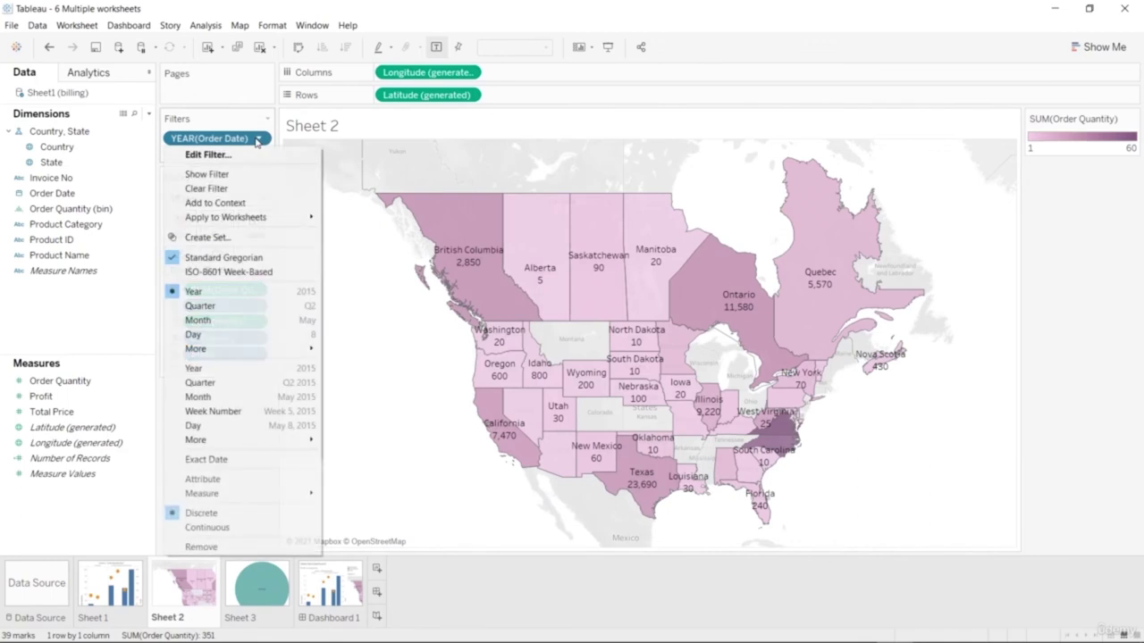
pyautogui.click(254, 179)
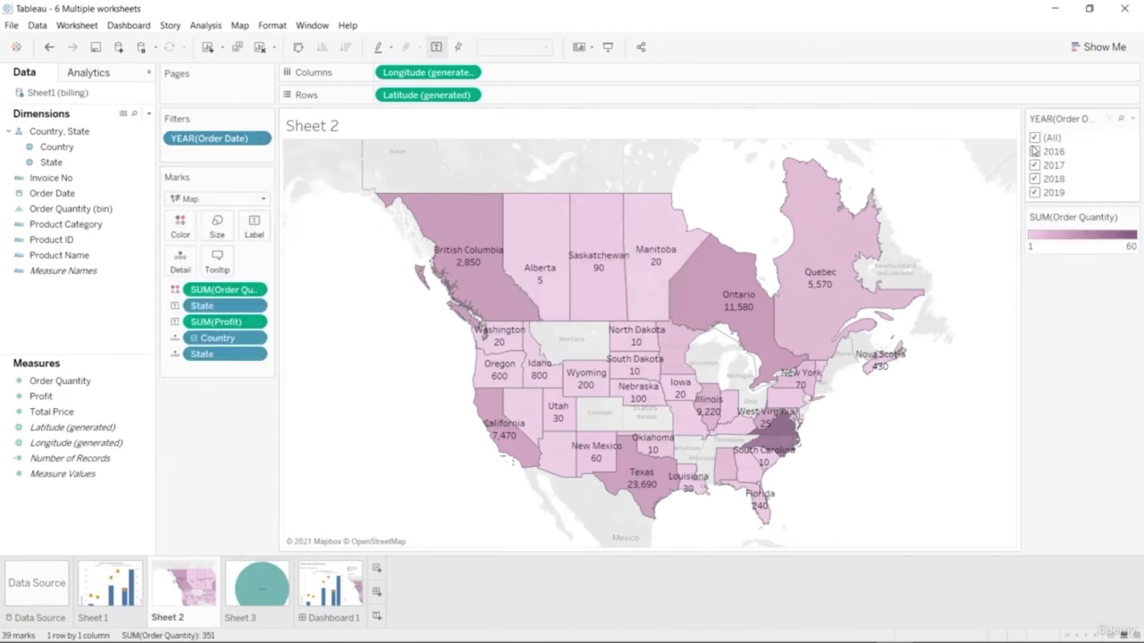
pyautogui.click(1035, 139)
pyautogui.click(1036, 193)
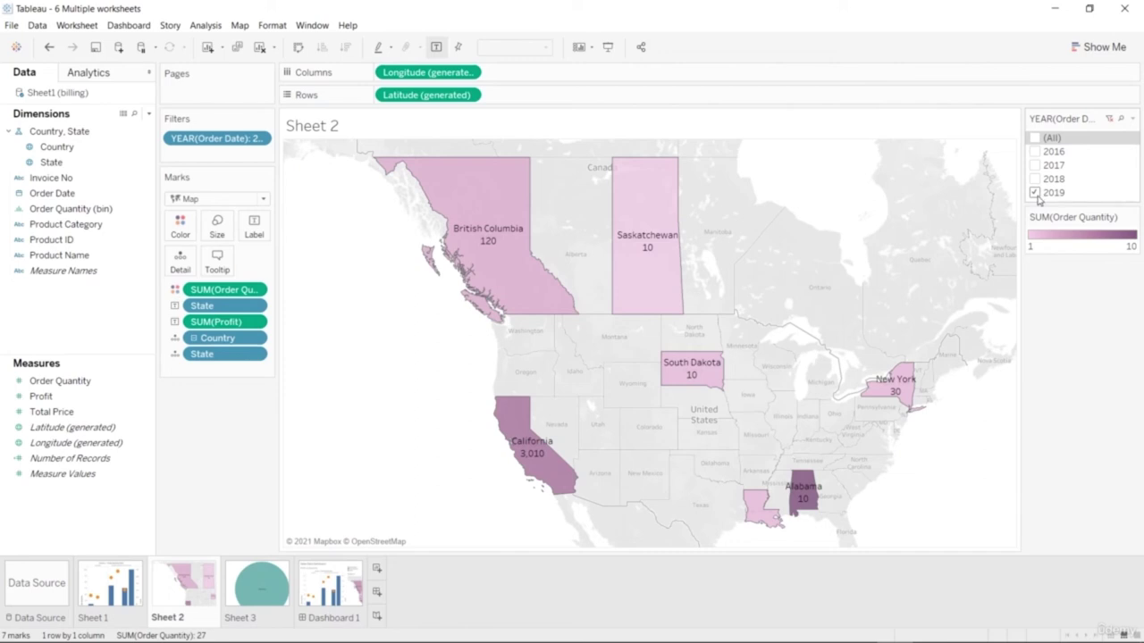
# Use the order-year filter to view the map for 2018 alone, 2017 alone, and 2016 alone.
pyautogui.click(1035, 179)
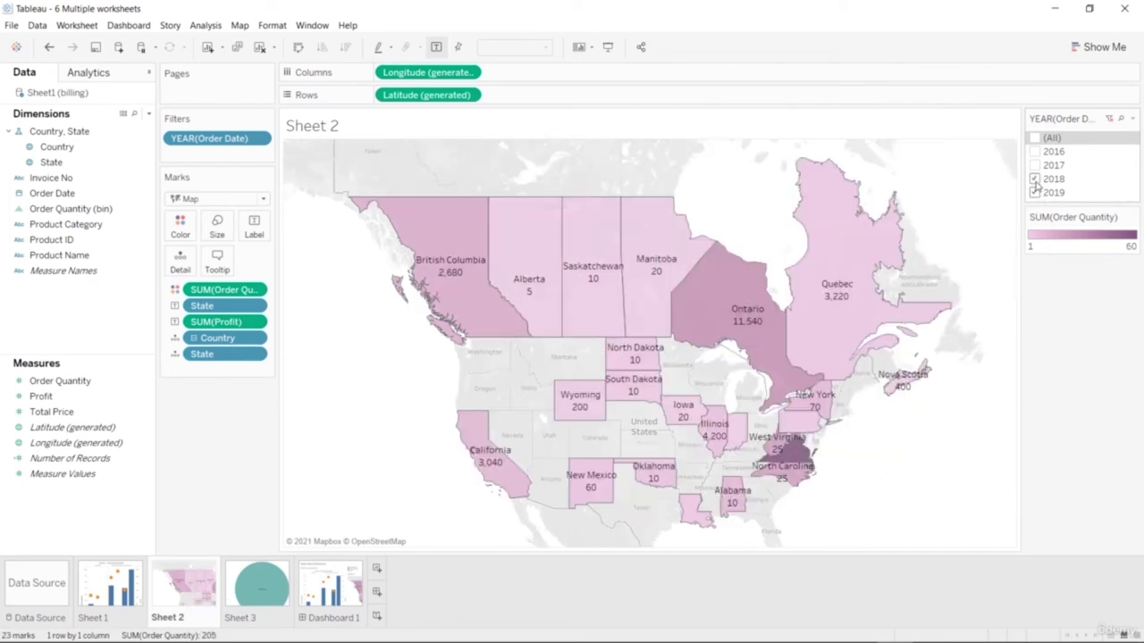
pyautogui.click(1035, 193)
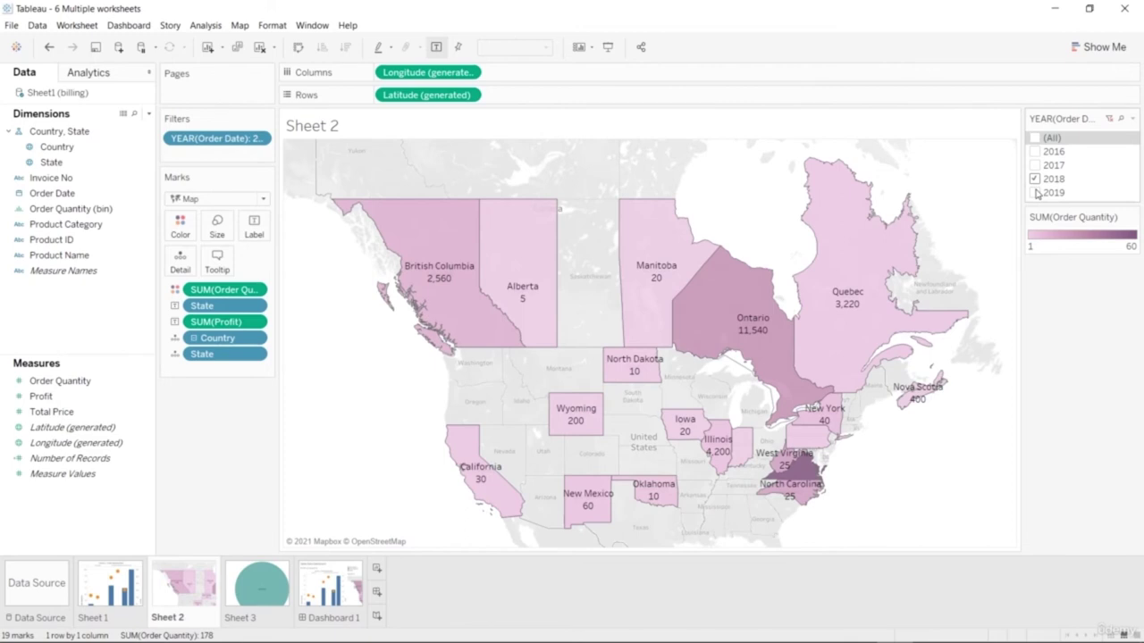
pyautogui.click(1035, 179)
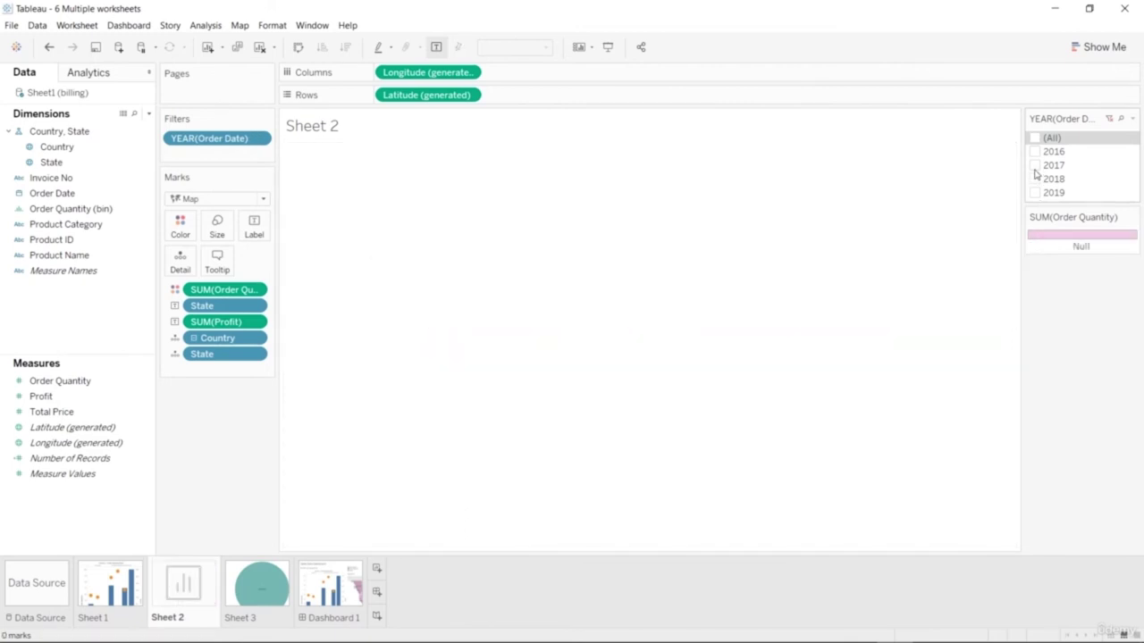
pyautogui.click(1034, 165)
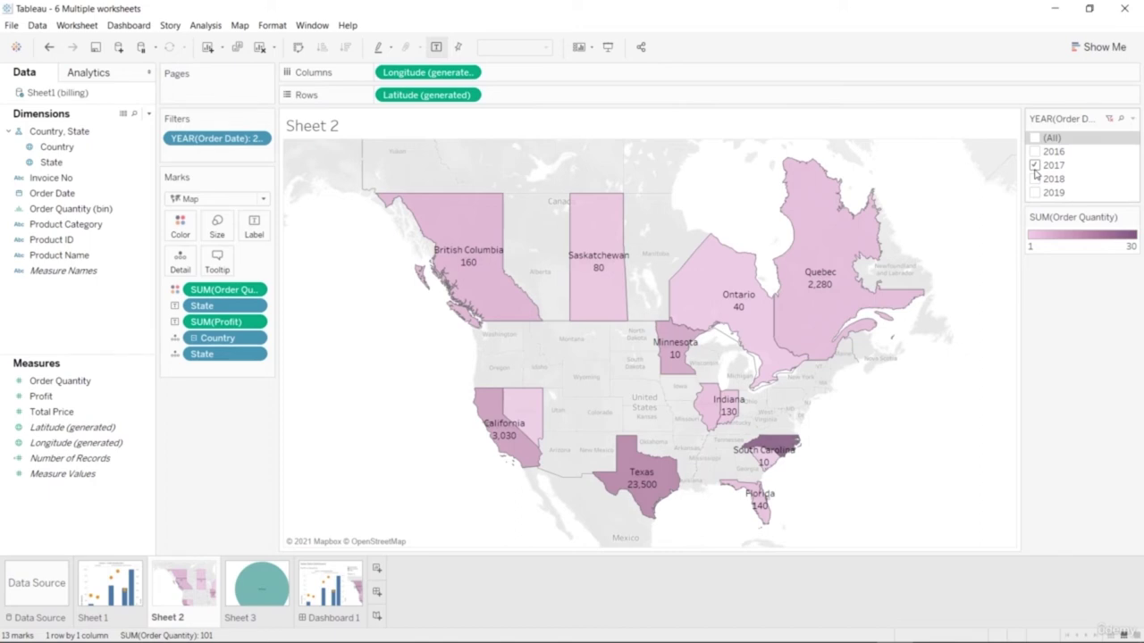
pyautogui.click(1035, 166)
pyautogui.click(1035, 152)
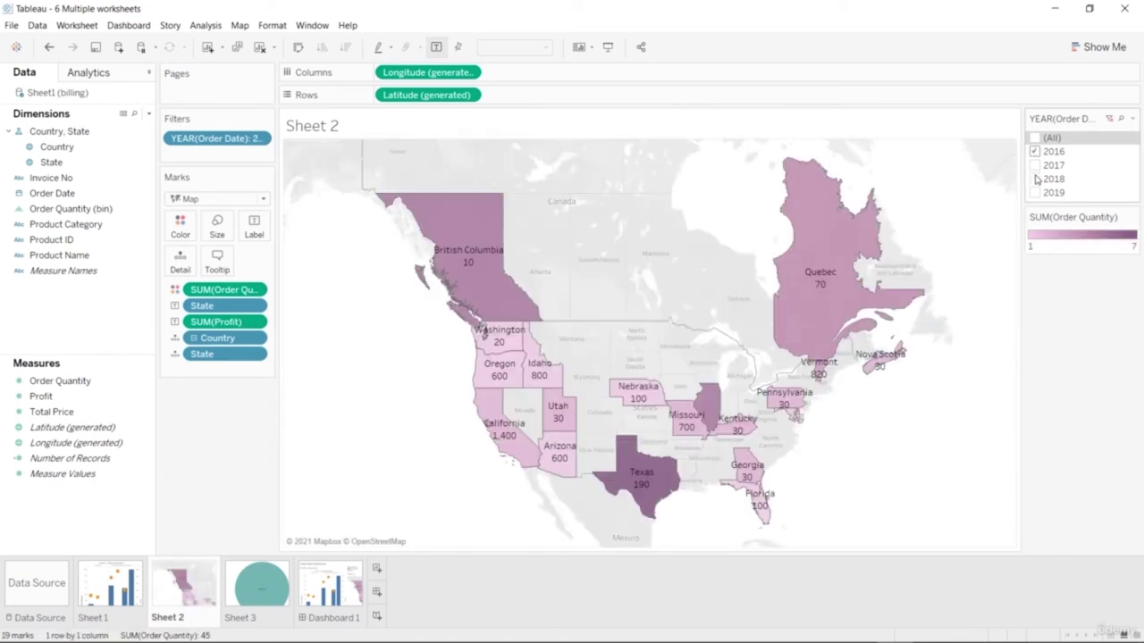
# Combine 2016 with 2018 in the order-year filter, and replace 2018 with 2019.
pyautogui.click(1035, 179)
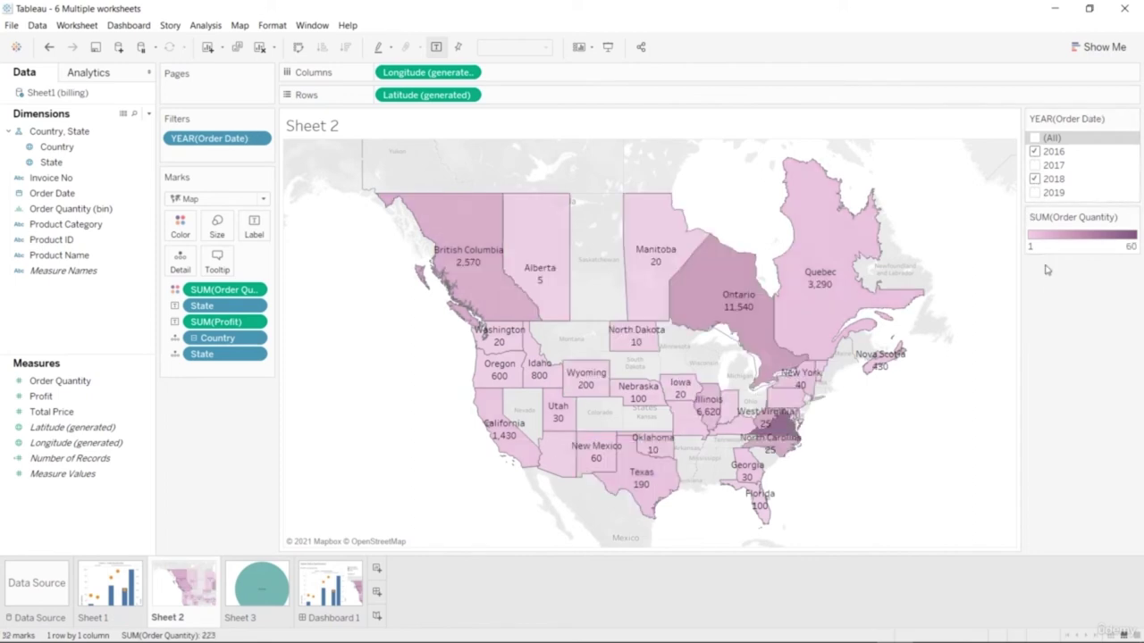
pyautogui.click(1035, 179)
pyautogui.click(1035, 192)
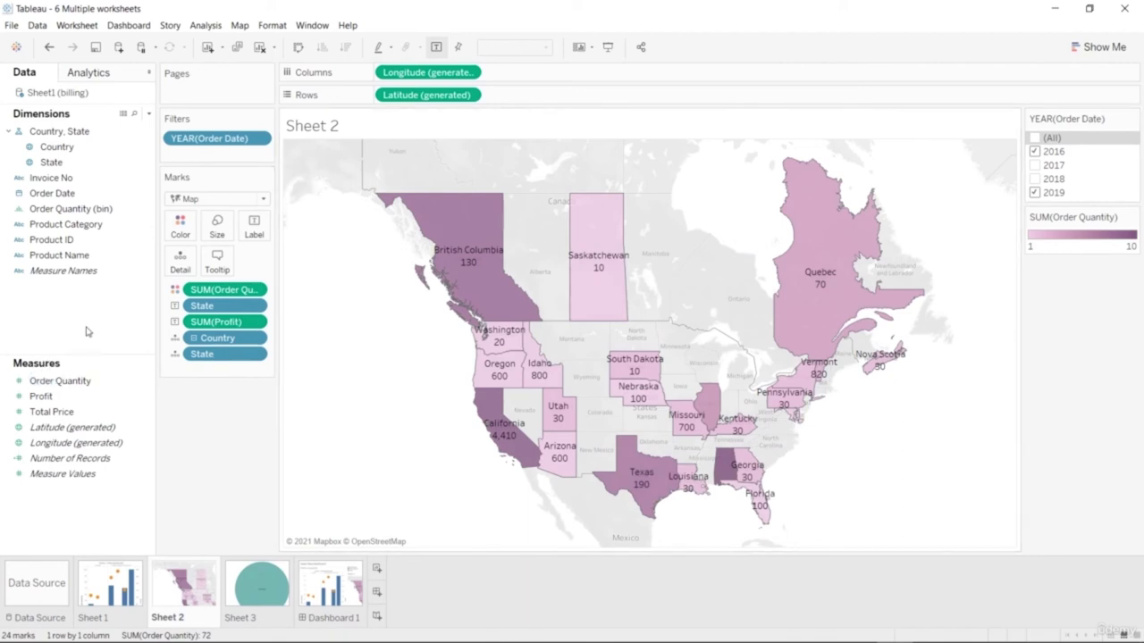
# Add an Order Date filter by Weekdays to Sheet 2, including every day from Sunday to Saturday.
pyautogui.click(106, 190)
pyautogui.moveTo(107, 192); pyautogui.dragTo(214, 153)
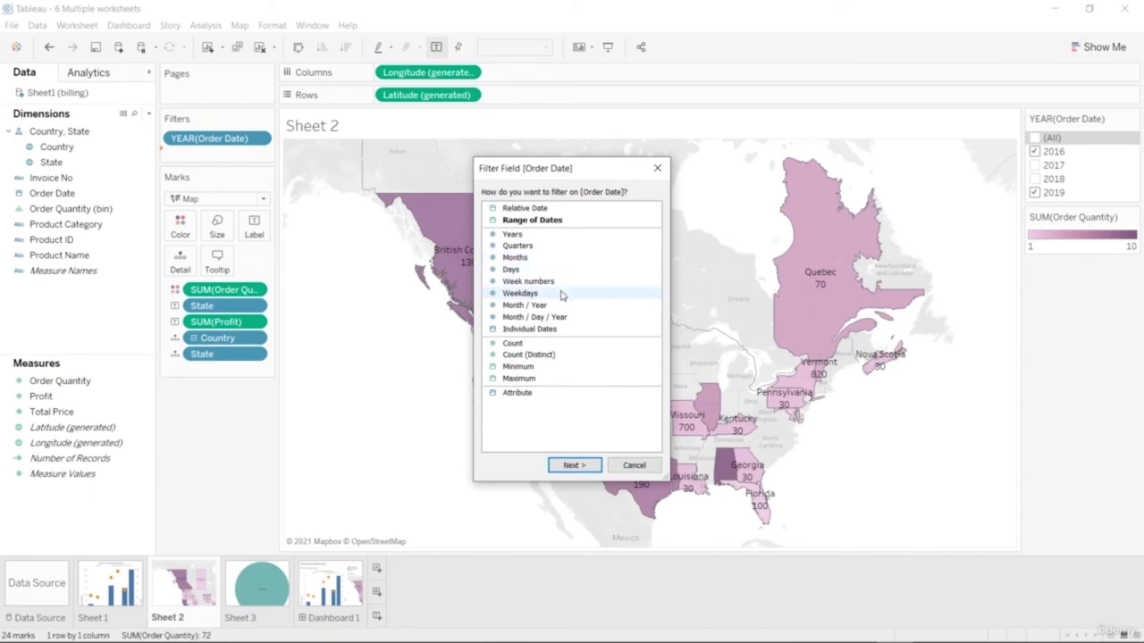
pyautogui.click(561, 295)
pyautogui.click(572, 464)
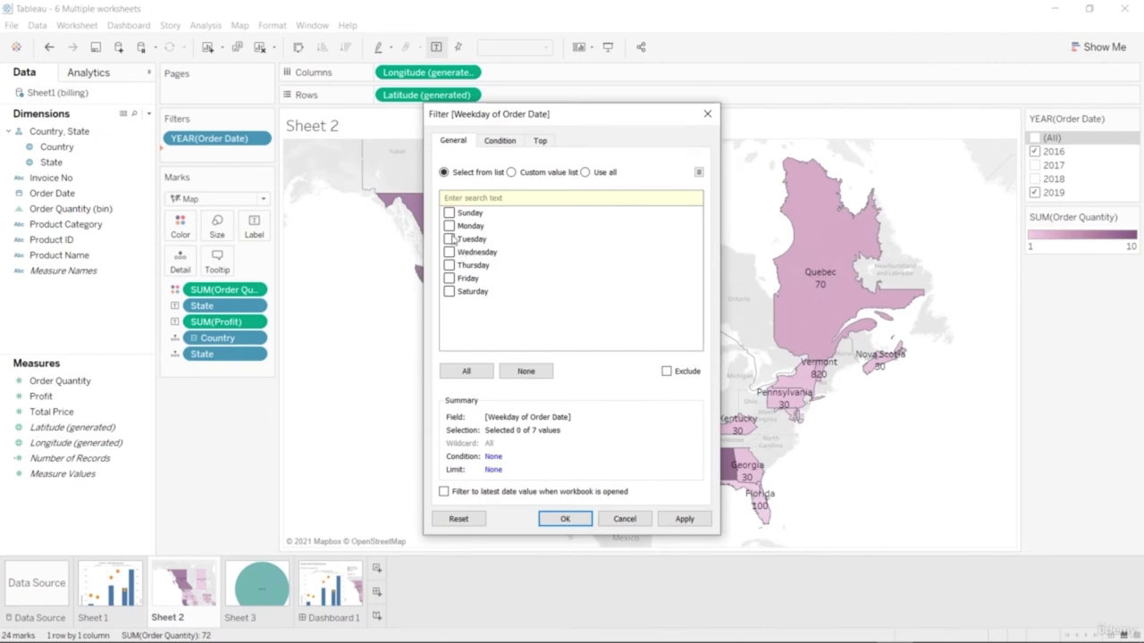
pyautogui.click(448, 226)
pyautogui.click(465, 373)
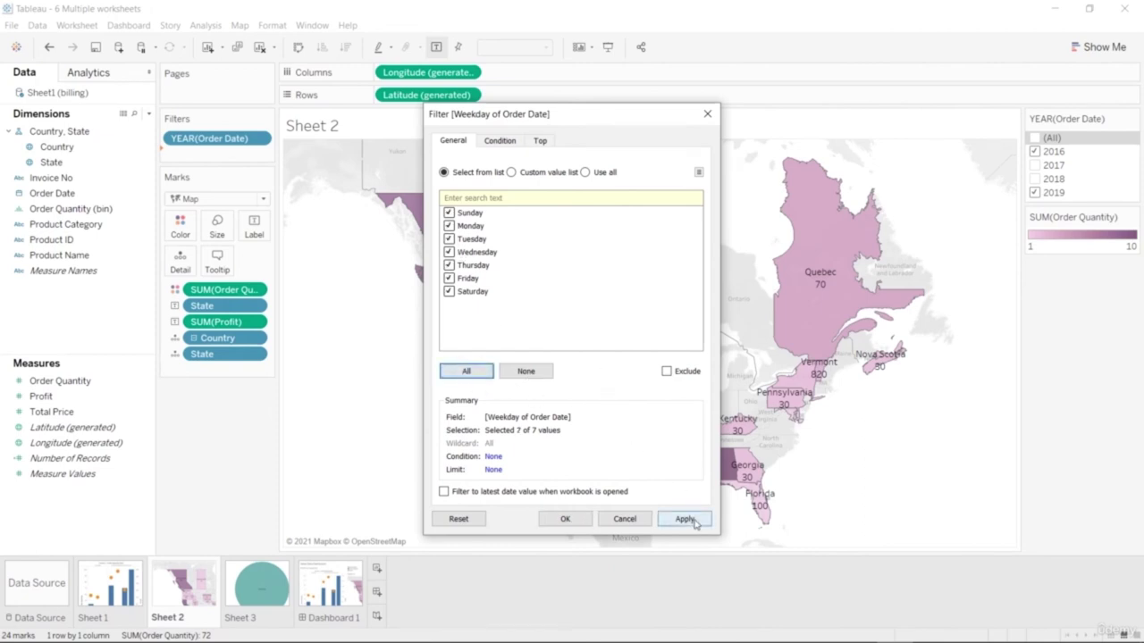
pyautogui.click(684, 519)
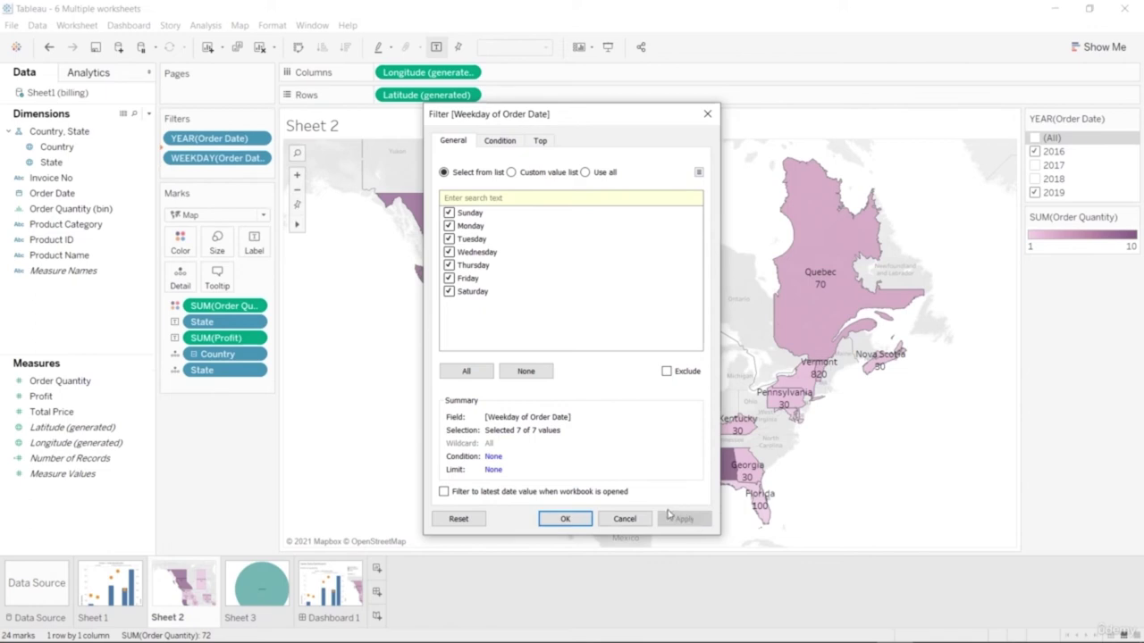
pyautogui.click(564, 519)
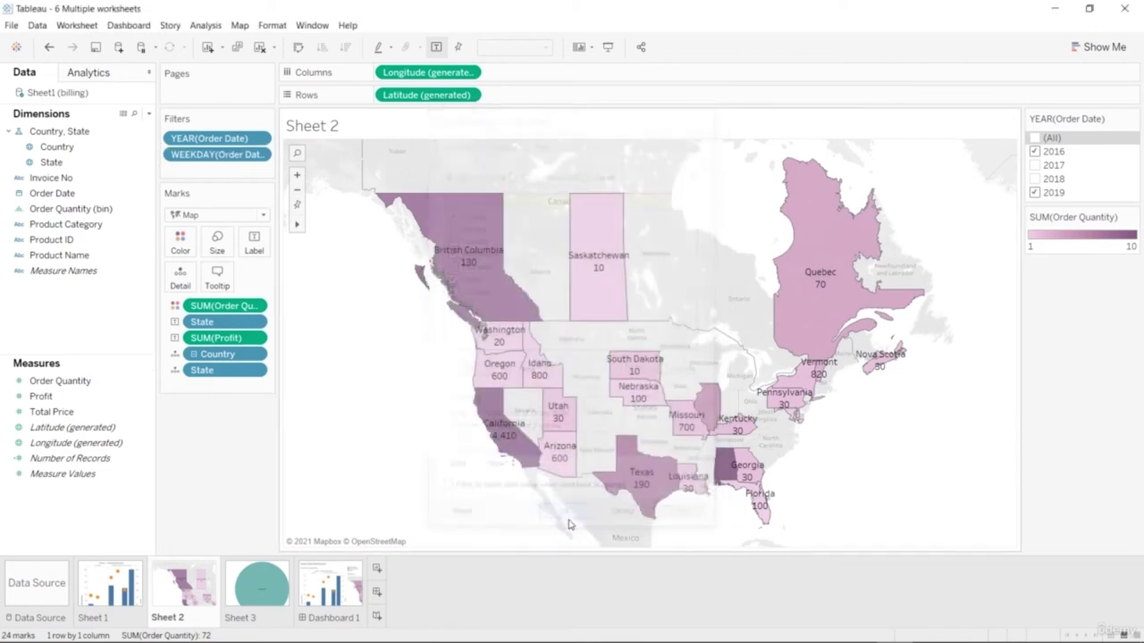
# Show the weekday filter beside the map and limit it to Sunday.
pyautogui.click(258, 155)
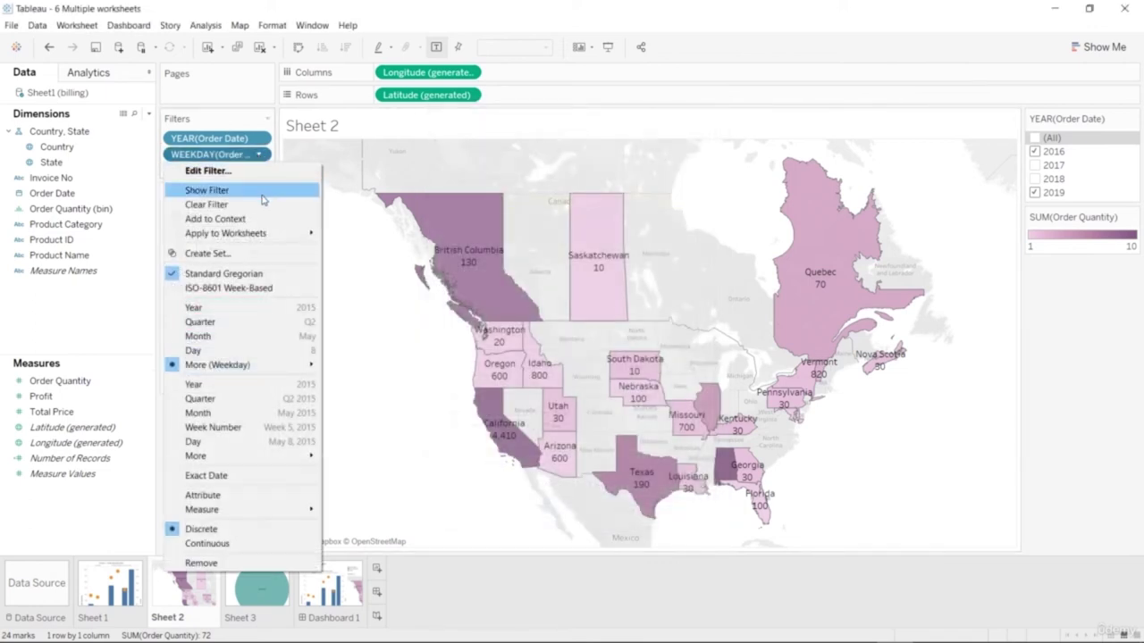
pyautogui.click(262, 191)
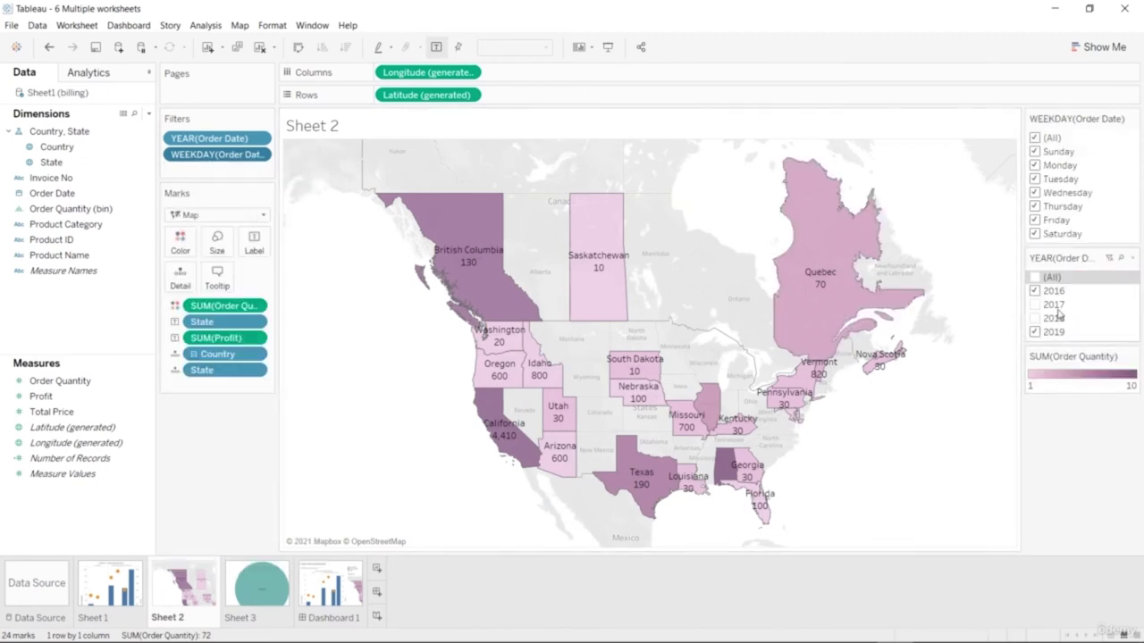
pyautogui.click(1036, 138)
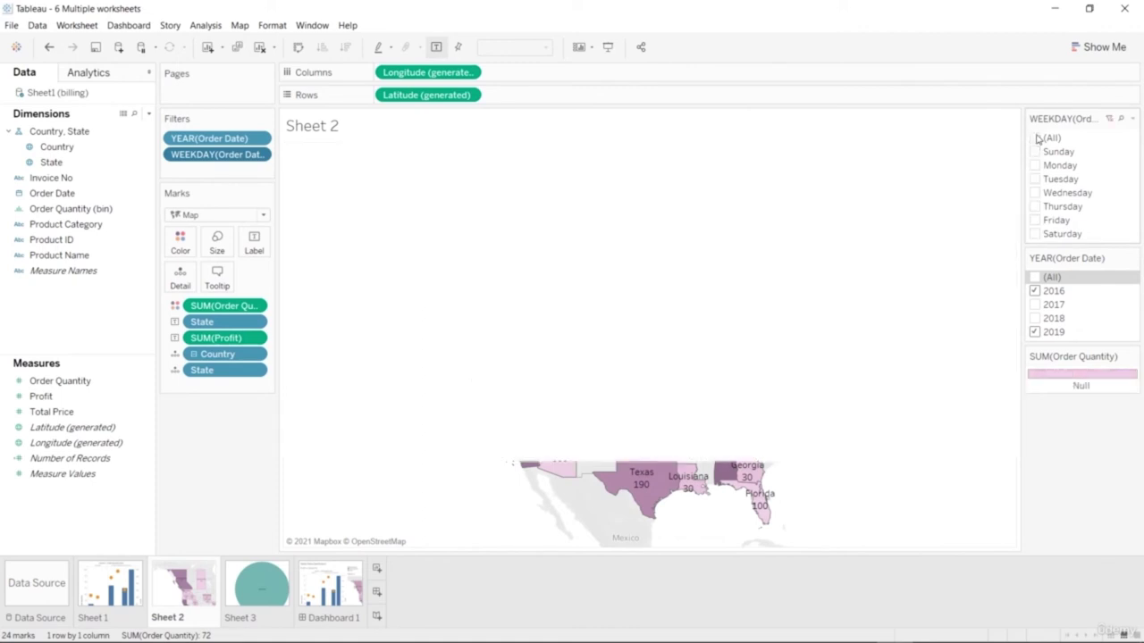
pyautogui.click(1035, 152)
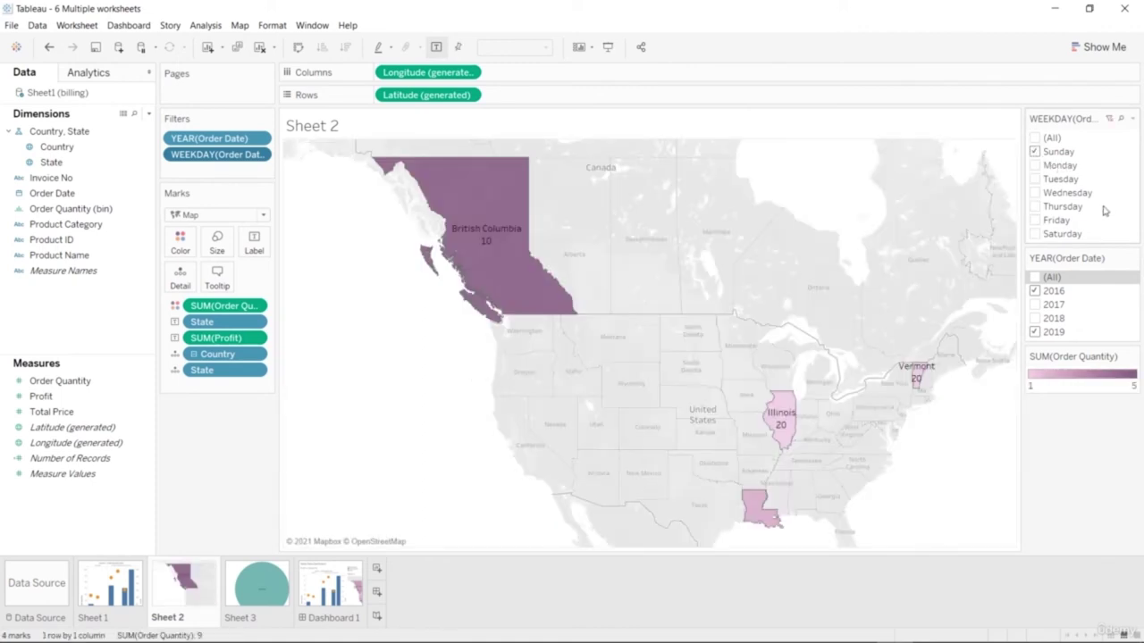
# Test adding Friday and Saturday to the weekday filter, and limit it to Monday only.
pyautogui.click(1035, 220)
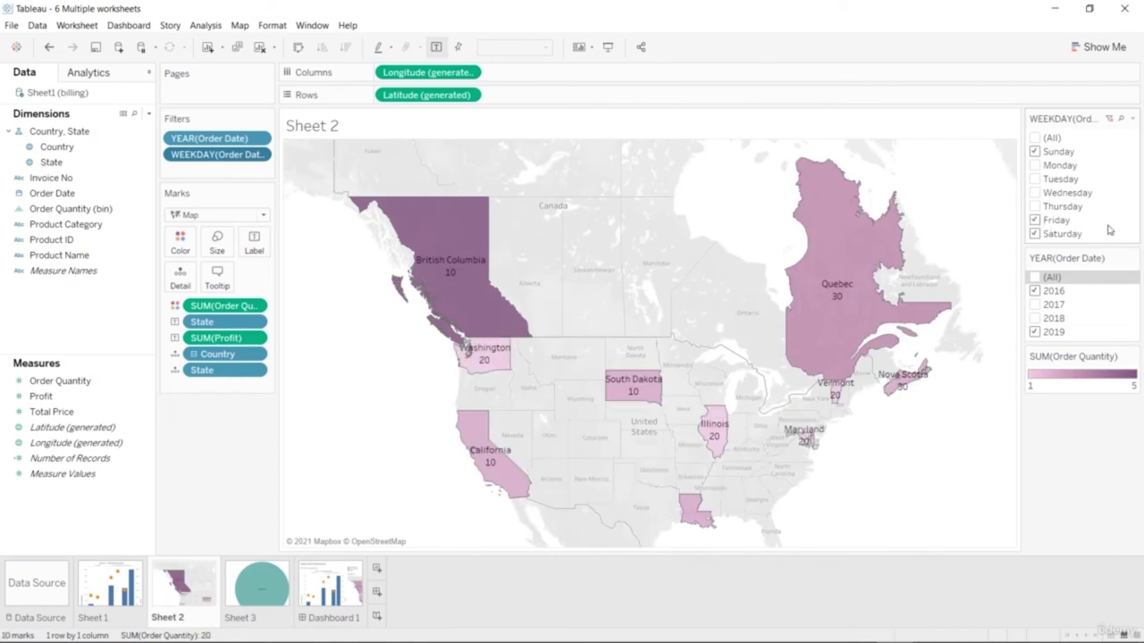
pyautogui.click(1034, 233)
pyautogui.click(1034, 220)
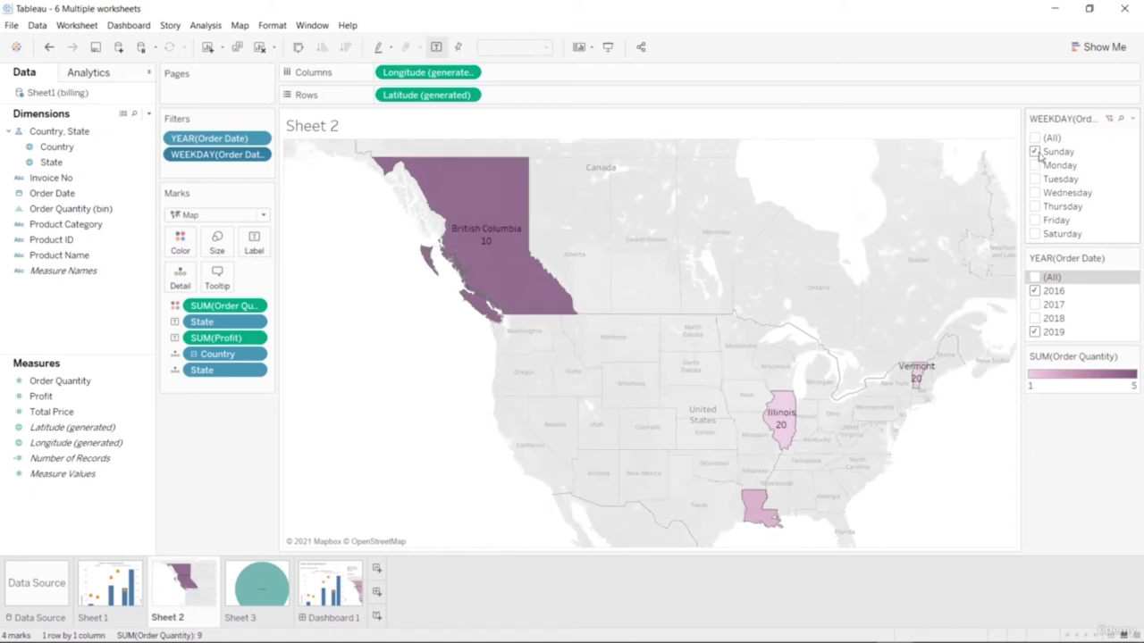
pyautogui.click(1035, 152)
pyautogui.click(1035, 165)
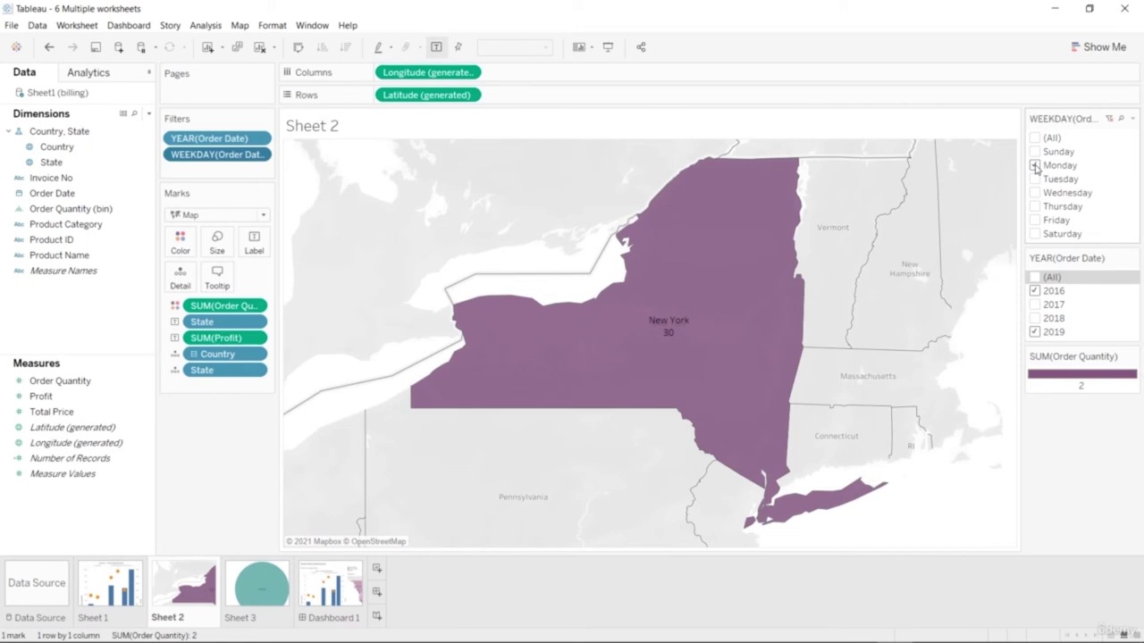
# Include 2017 in the order-year filter, and test the map with 2018 included and excluded.
pyautogui.click(1034, 305)
pyautogui.click(1035, 318)
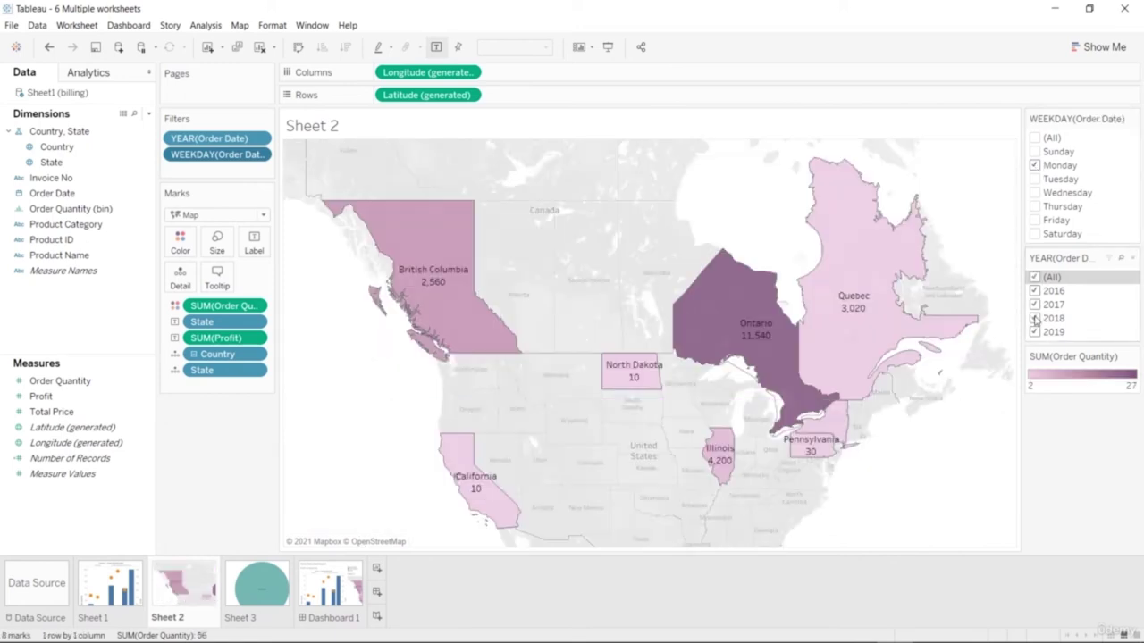
pyautogui.click(1035, 318)
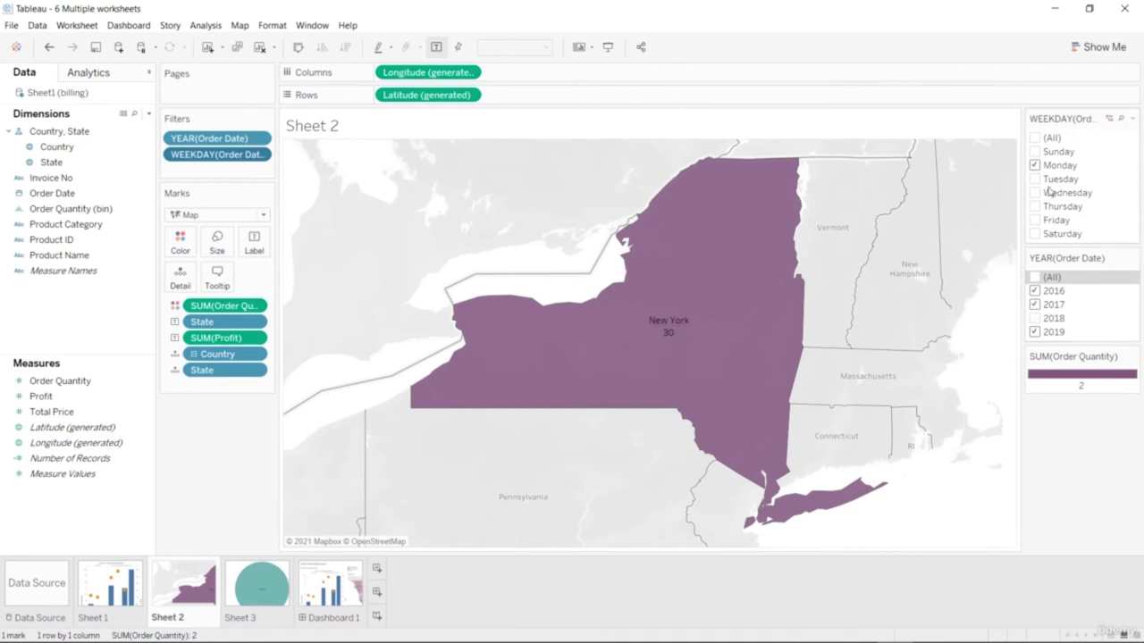
# Test adding Tuesday to the weekday filter, and limit the map to Wednesday only.
pyautogui.click(1037, 180)
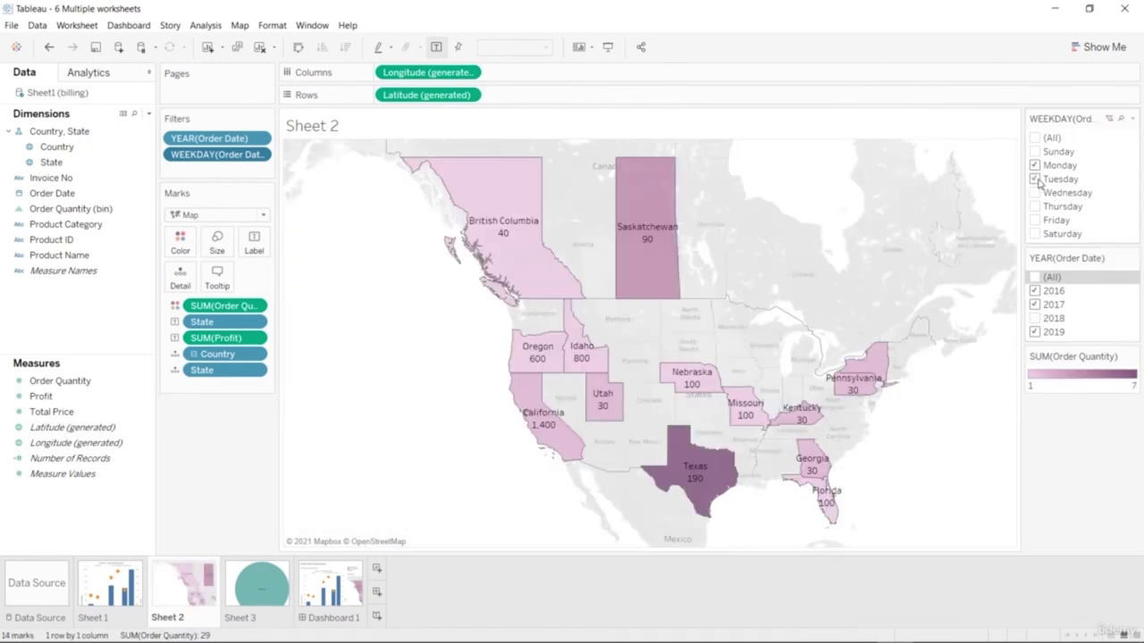
pyautogui.click(1035, 193)
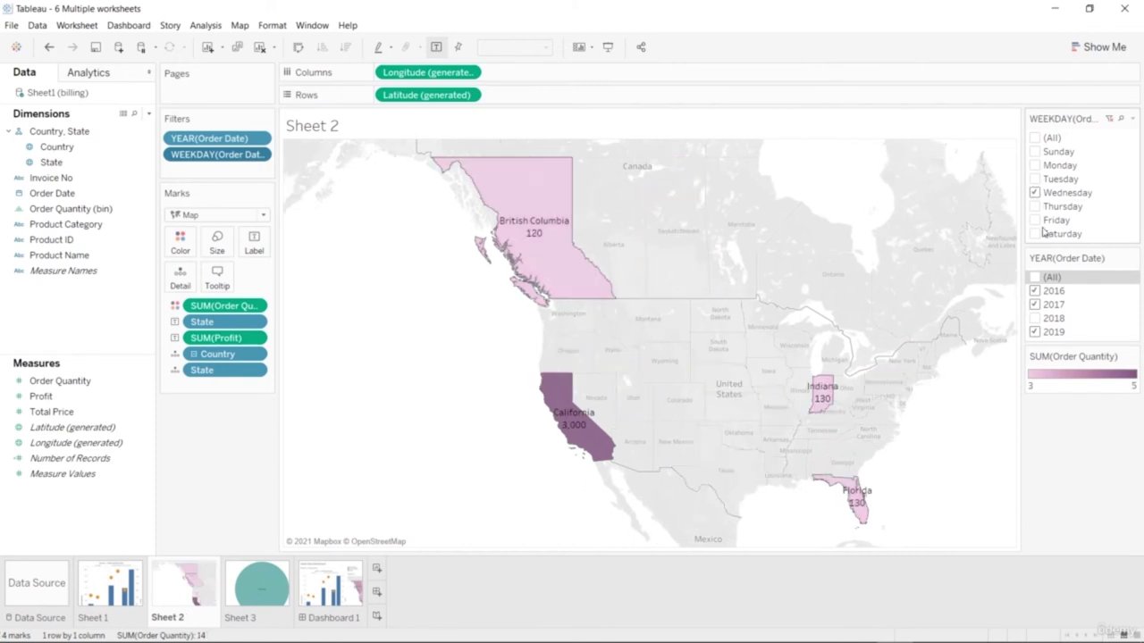
# Exclude 2017 from the order-year filter, and test the Wednesday map with 2016 and 2019 switched off in turn.
pyautogui.click(1034, 305)
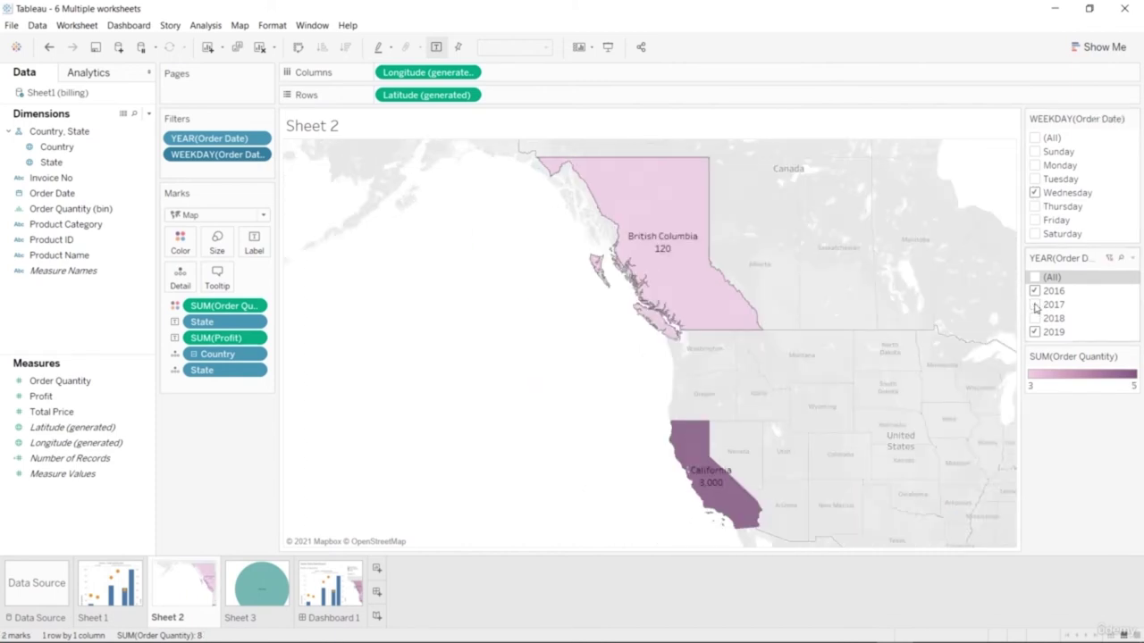
pyautogui.click(1034, 291)
pyautogui.click(1035, 291)
pyautogui.click(1034, 331)
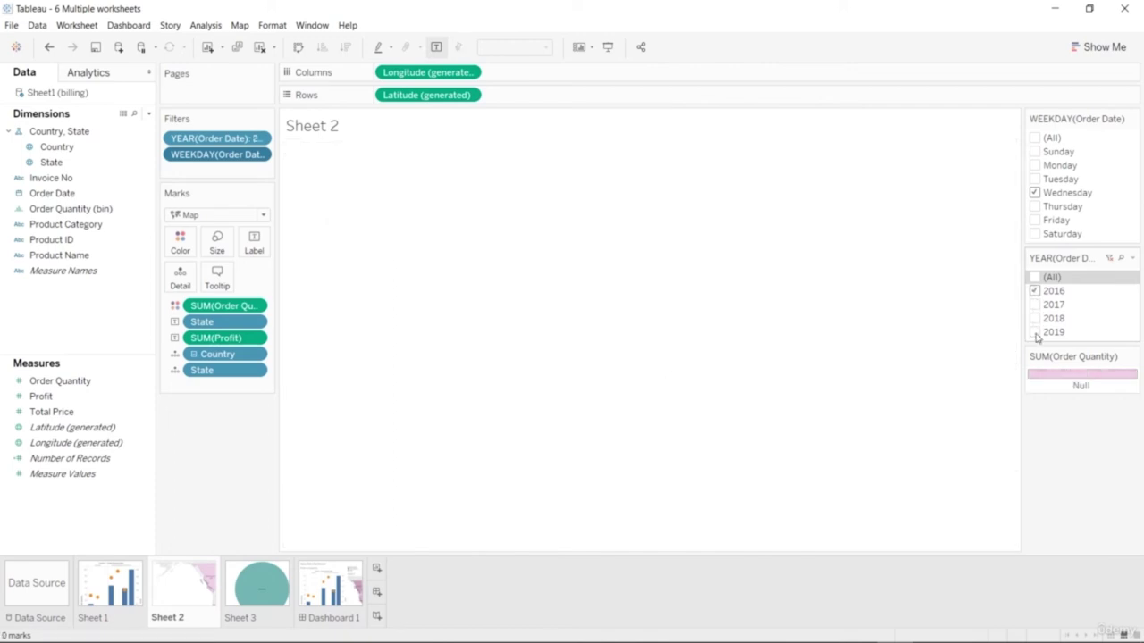
# Limit the weekday filter to Thursday only, and replace Thursday with Friday.
pyautogui.click(1035, 207)
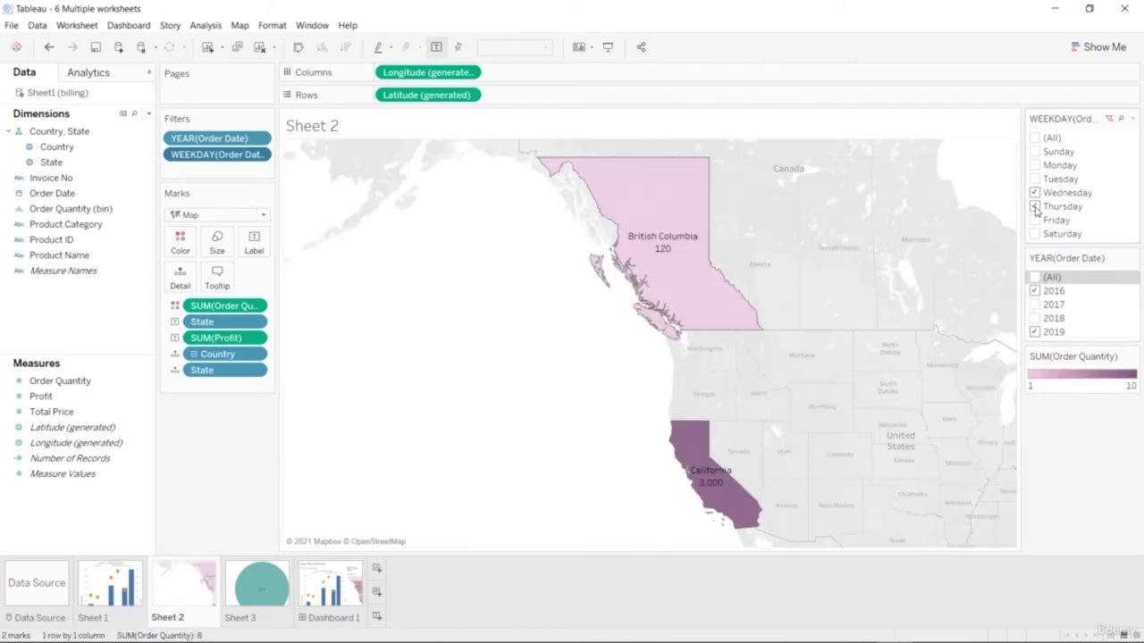
pyautogui.click(1035, 193)
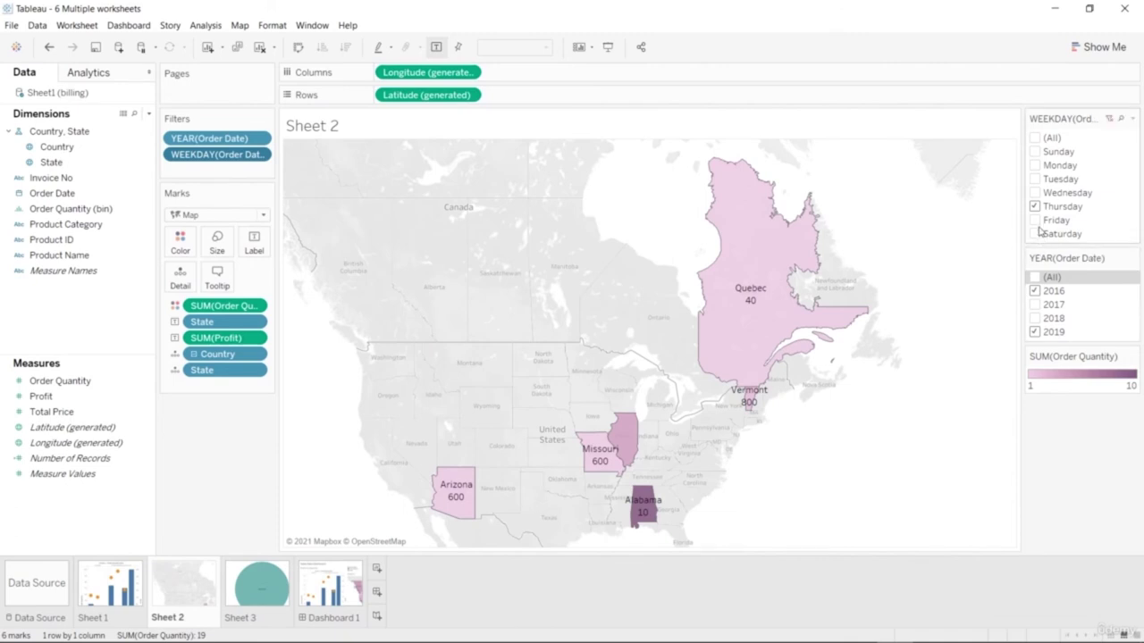
pyautogui.click(1034, 220)
pyautogui.click(1035, 206)
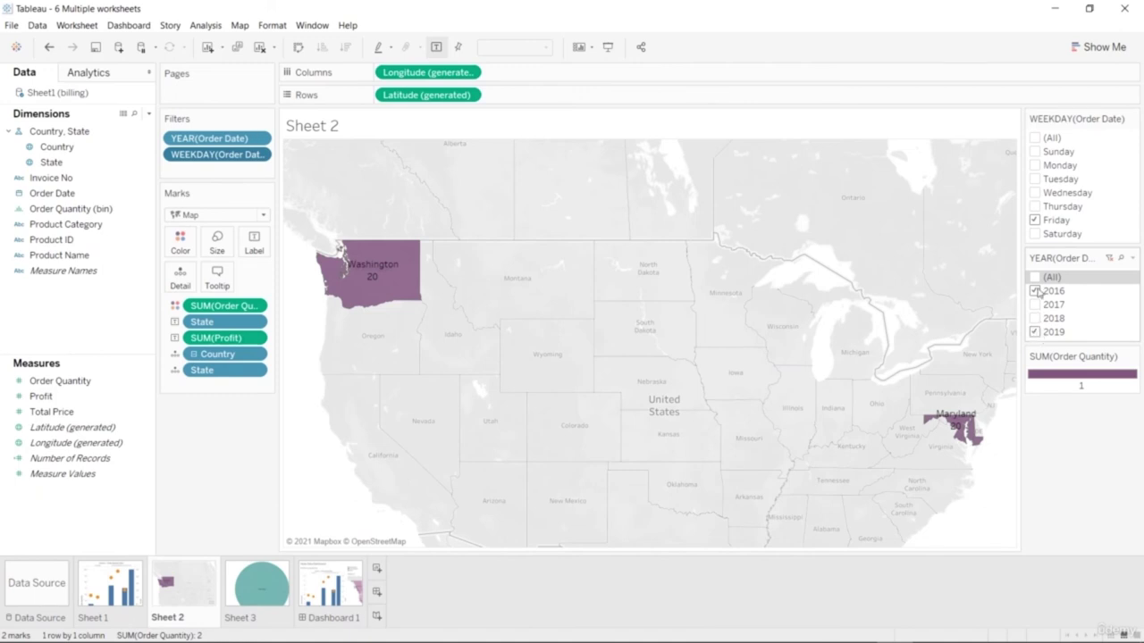
# Replace 2016 with 2017 in the order-year filter, and go back to Dashboard 1 after checking Quebec's details.
pyautogui.click(1034, 304)
pyautogui.click(1035, 291)
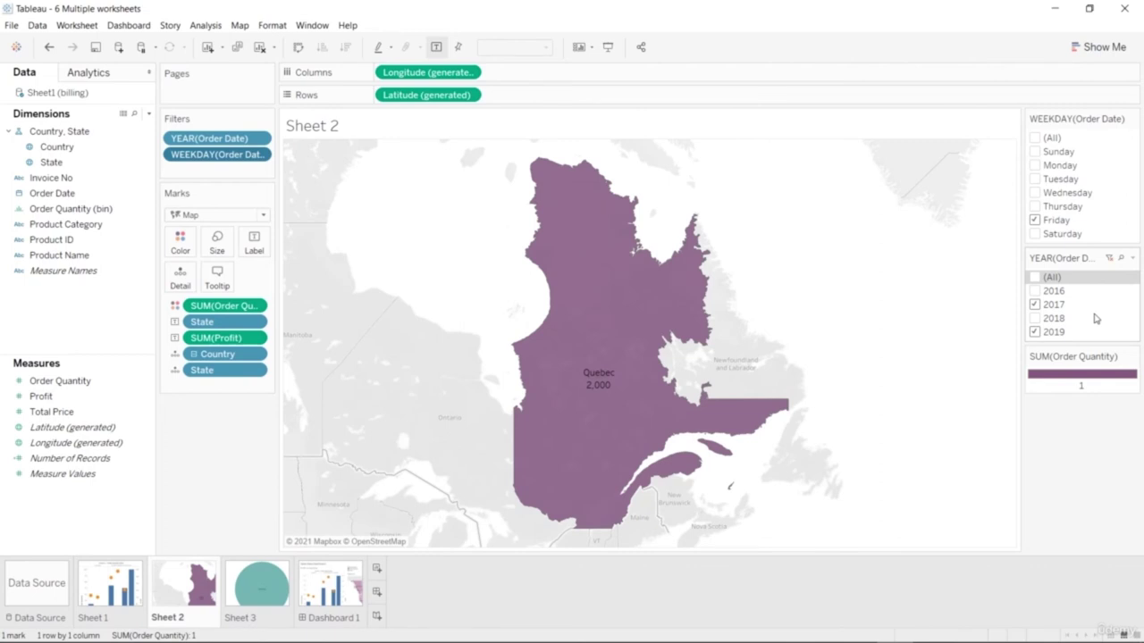
pyautogui.moveTo(665, 386)
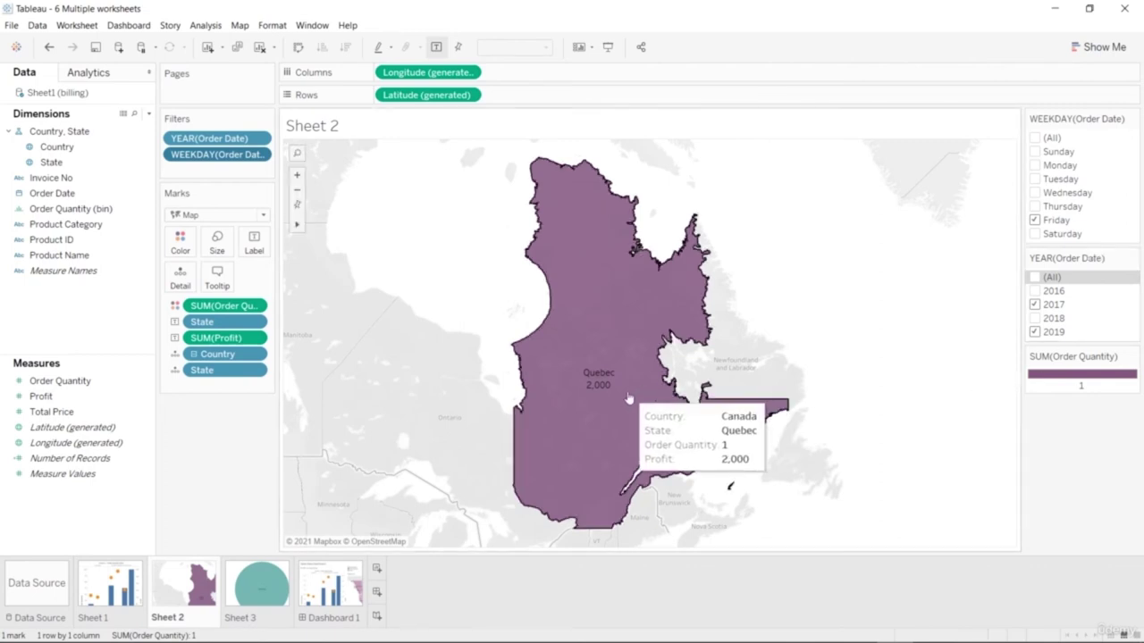
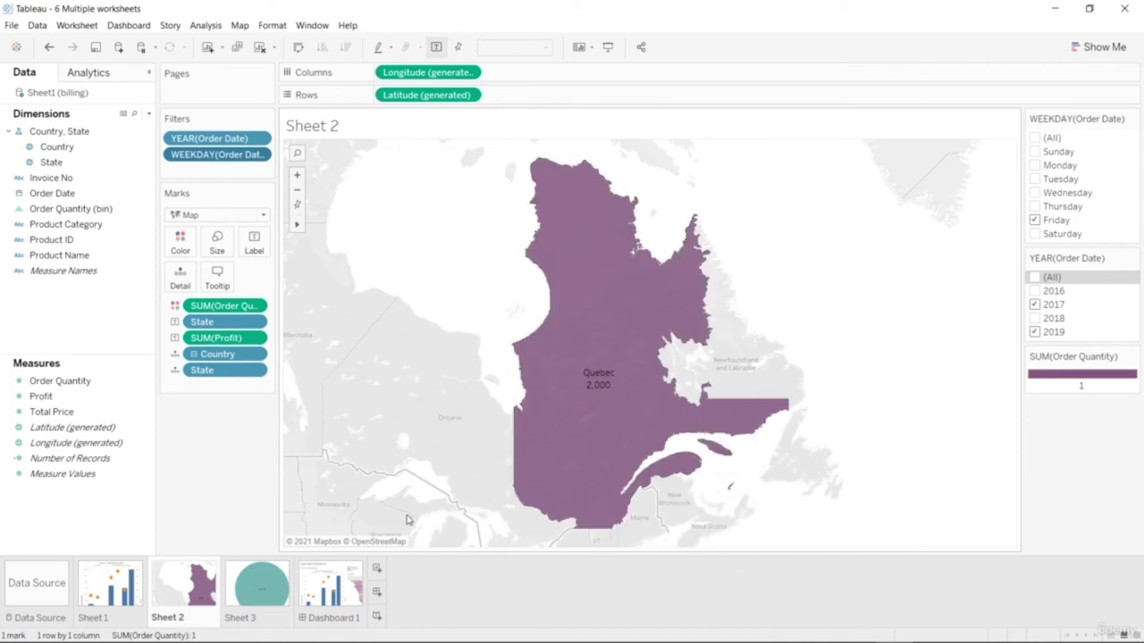
pyautogui.click(343, 586)
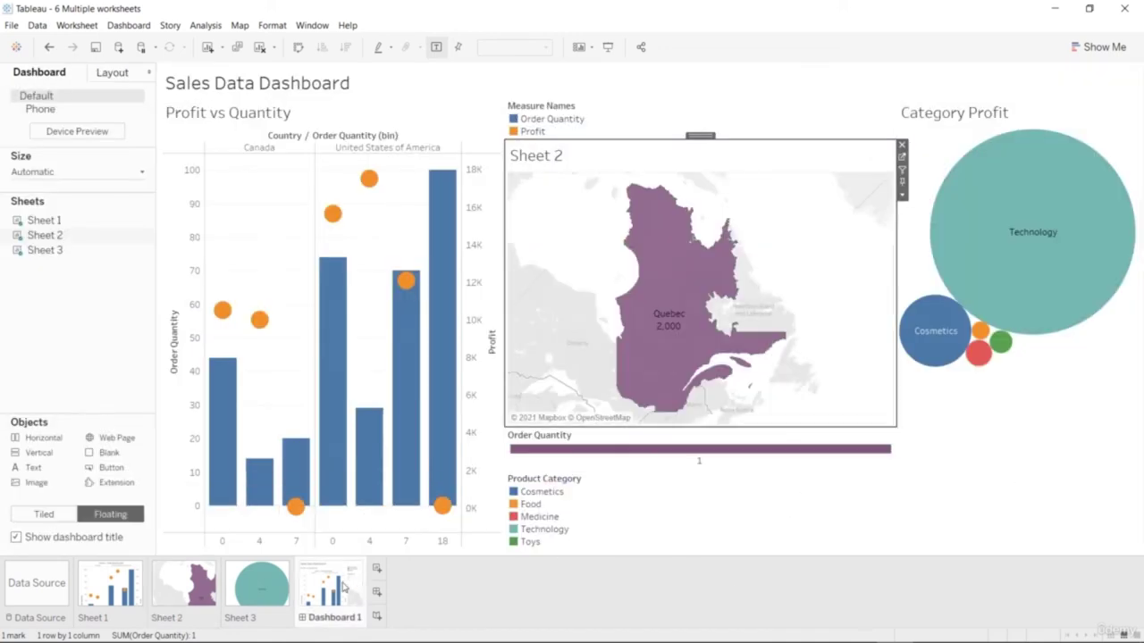
pyautogui.rightClick(868, 228)
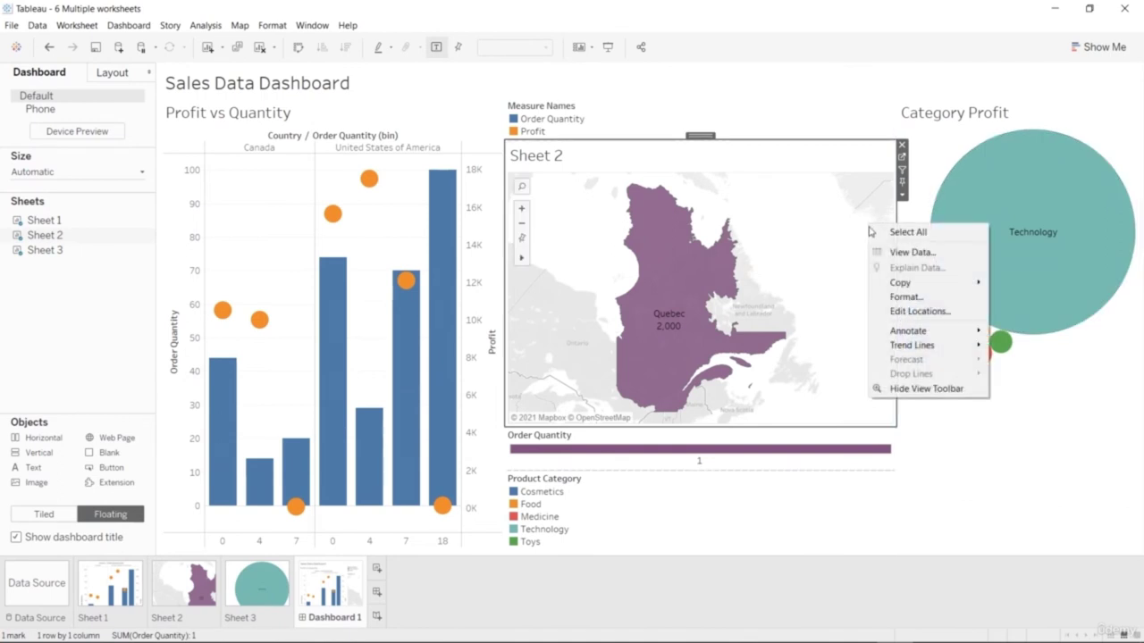
pyautogui.click(838, 209)
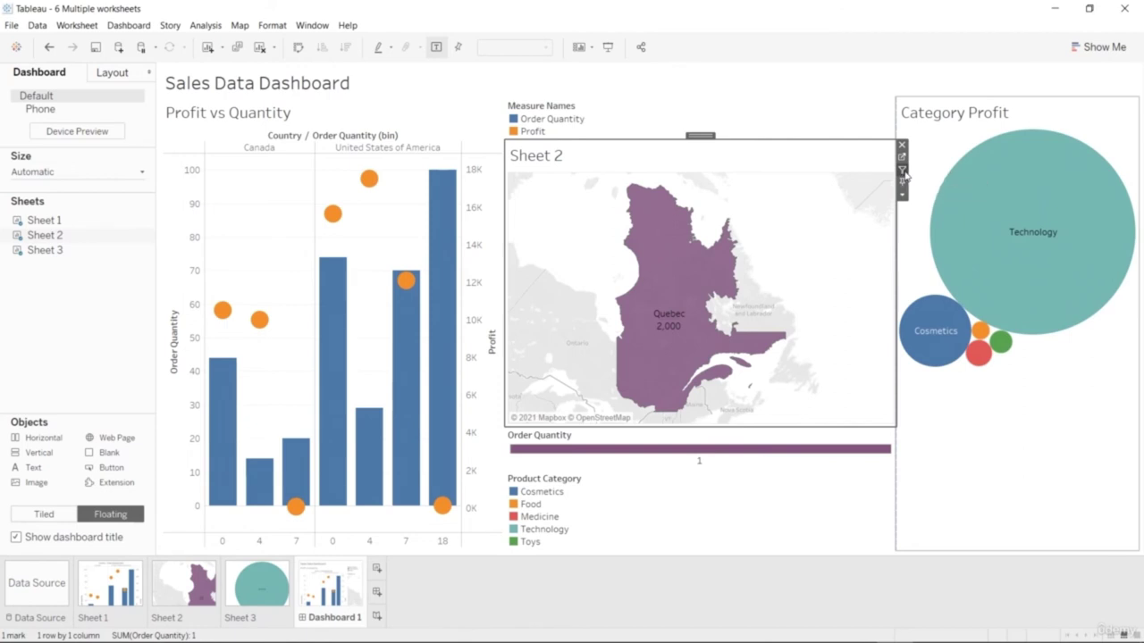
pyautogui.click(902, 196)
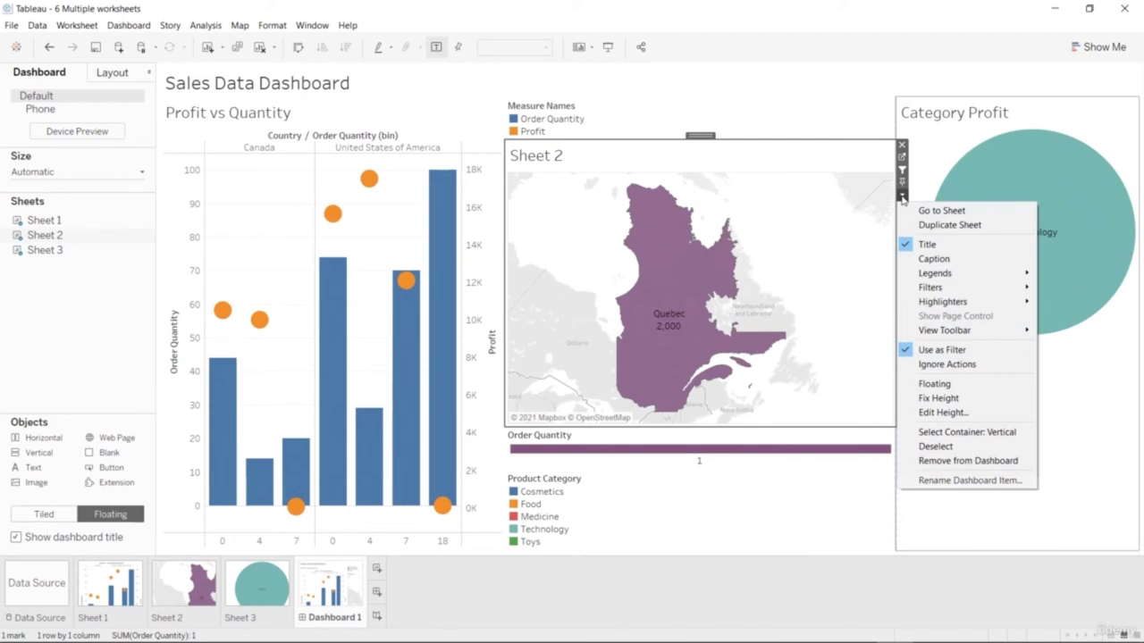
pyautogui.click(901, 196)
pyautogui.click(902, 196)
# On Sheet 2, include all weekdays and all order years in the filters, and go back to Dashboard 1.
pyautogui.click(903, 157)
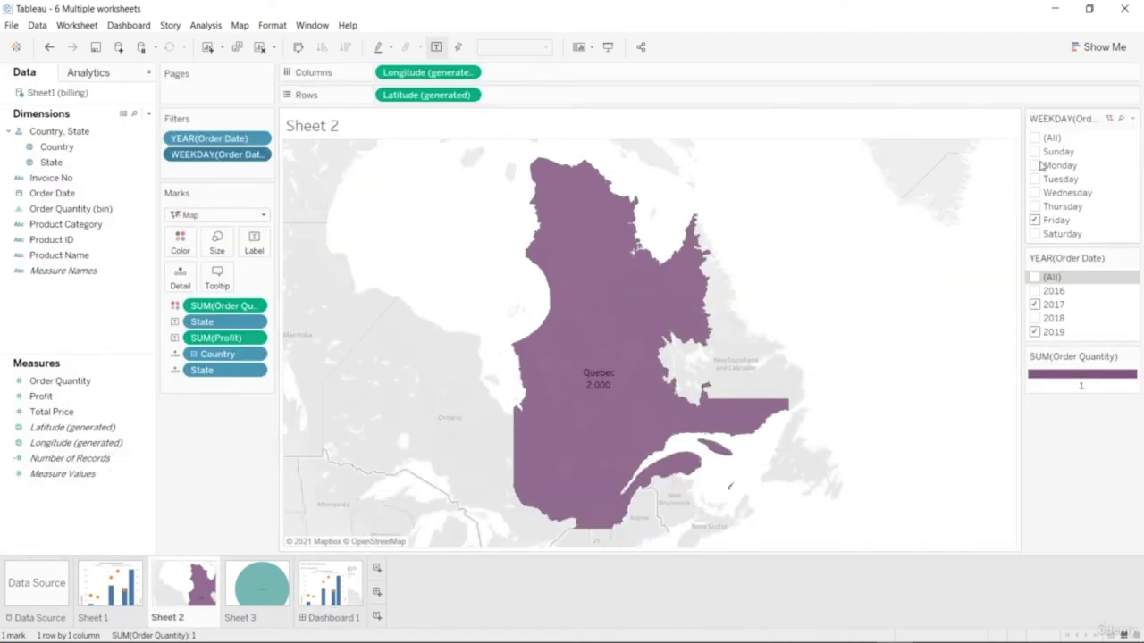
pyautogui.click(1035, 139)
pyautogui.click(1034, 278)
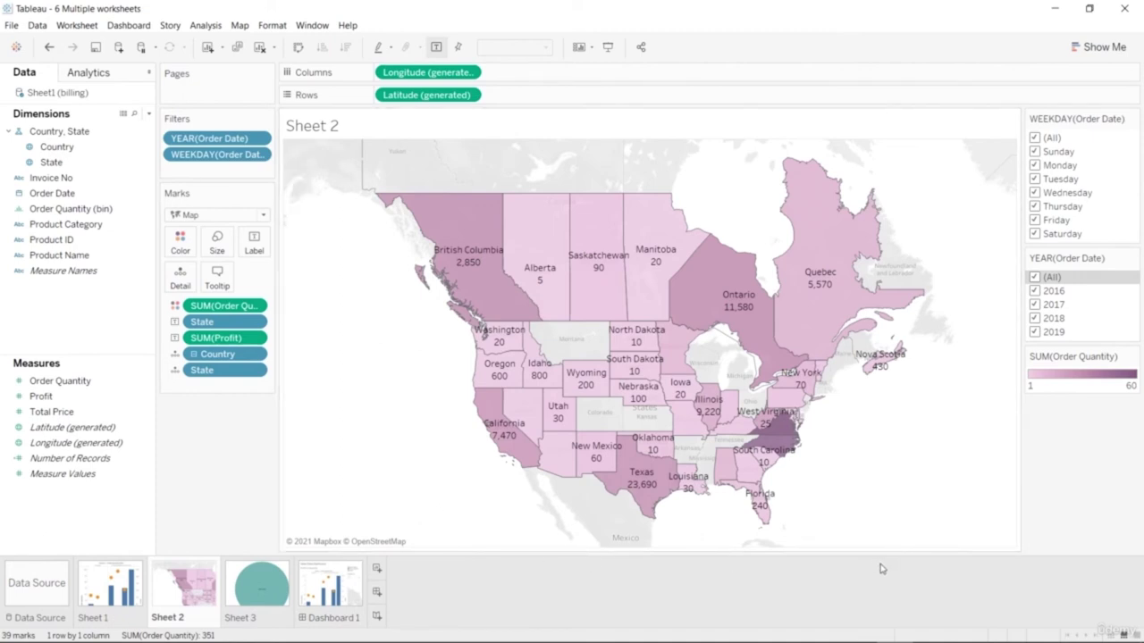
pyautogui.click(331, 617)
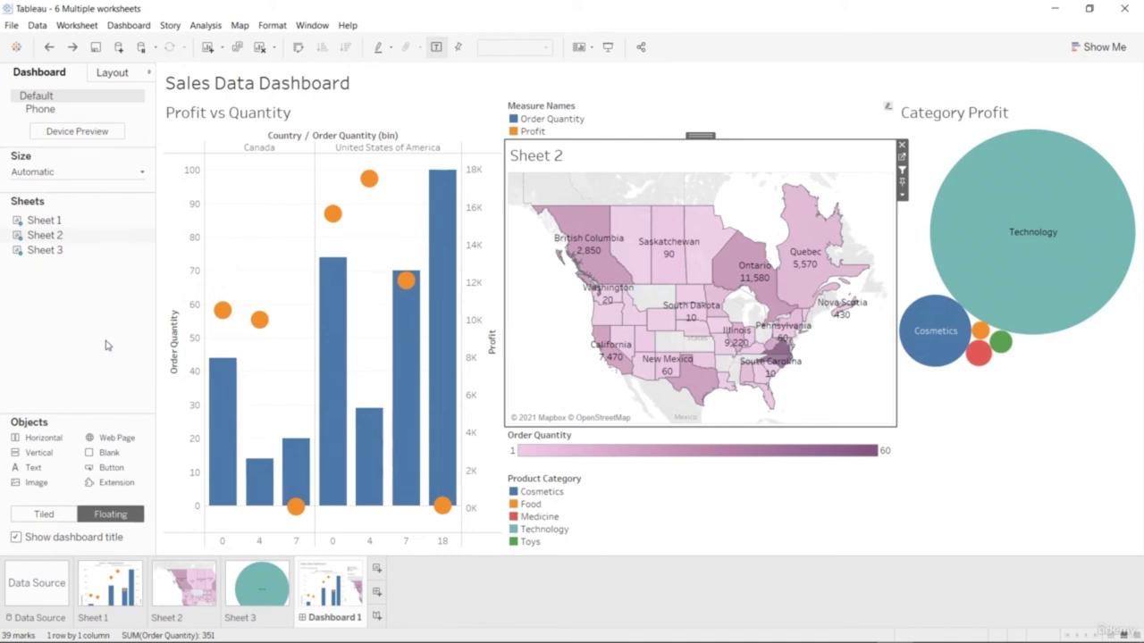
# Test switching Sunday off and on in Sheet 2's weekday filter, and go back to Dashboard 1.
pyautogui.click(197, 583)
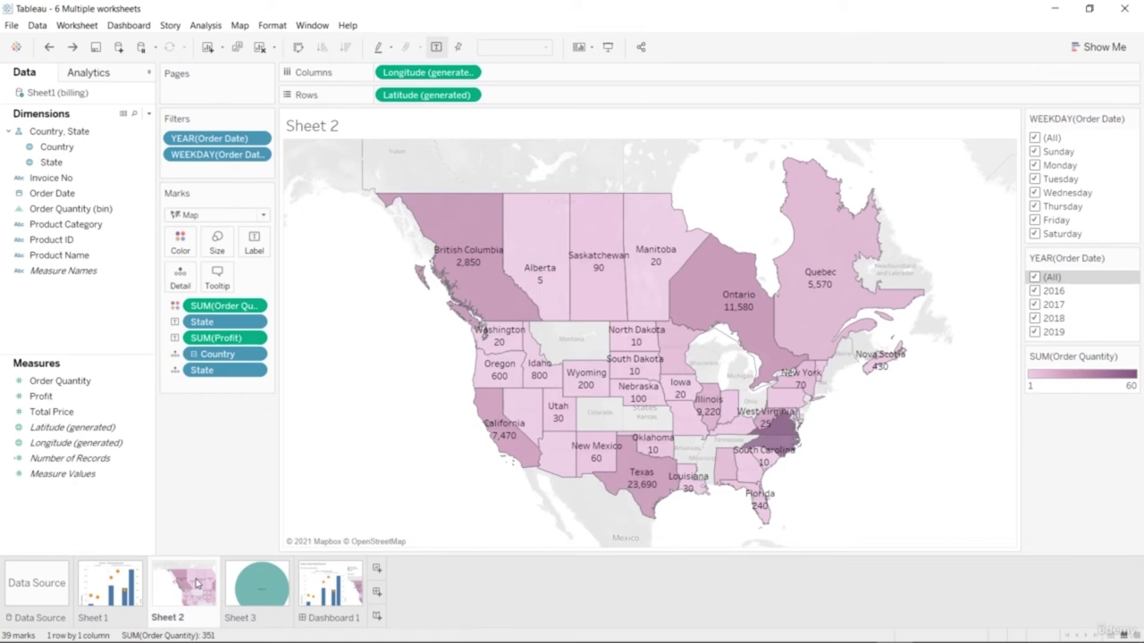
pyautogui.click(1035, 153)
pyautogui.click(1035, 152)
pyautogui.click(331, 592)
# Remove Sheet 2 from the dashboard, and add it back as a floating map in the space between the two charts.
pyautogui.moveTo(81, 236); pyautogui.dragTo(87, 238)
pyautogui.rightClick(87, 238)
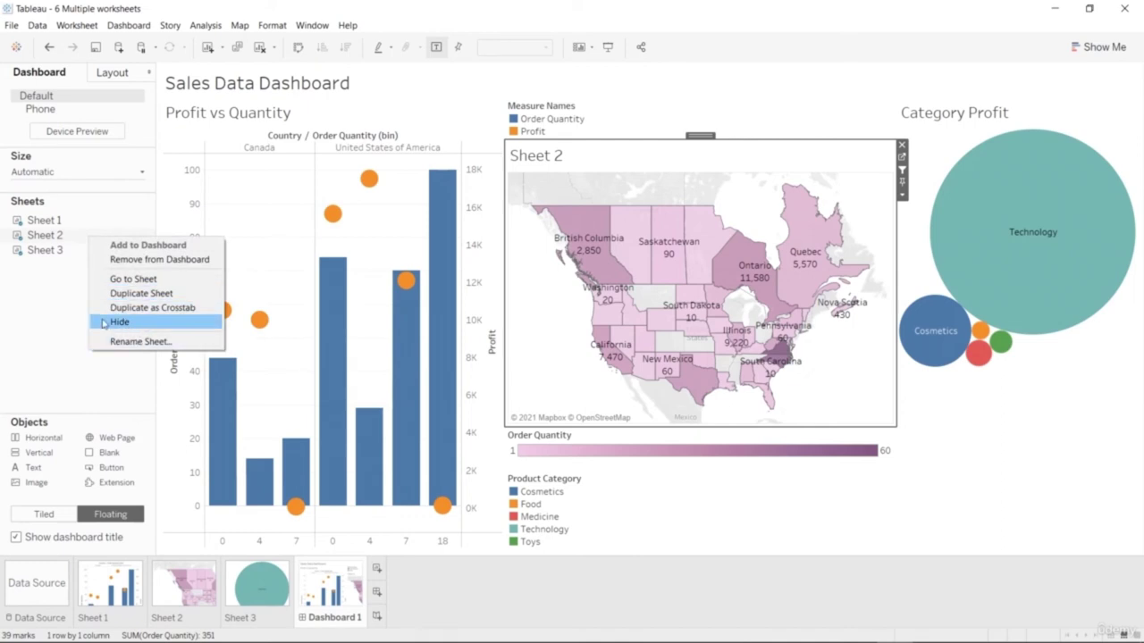
pyautogui.click(132, 260)
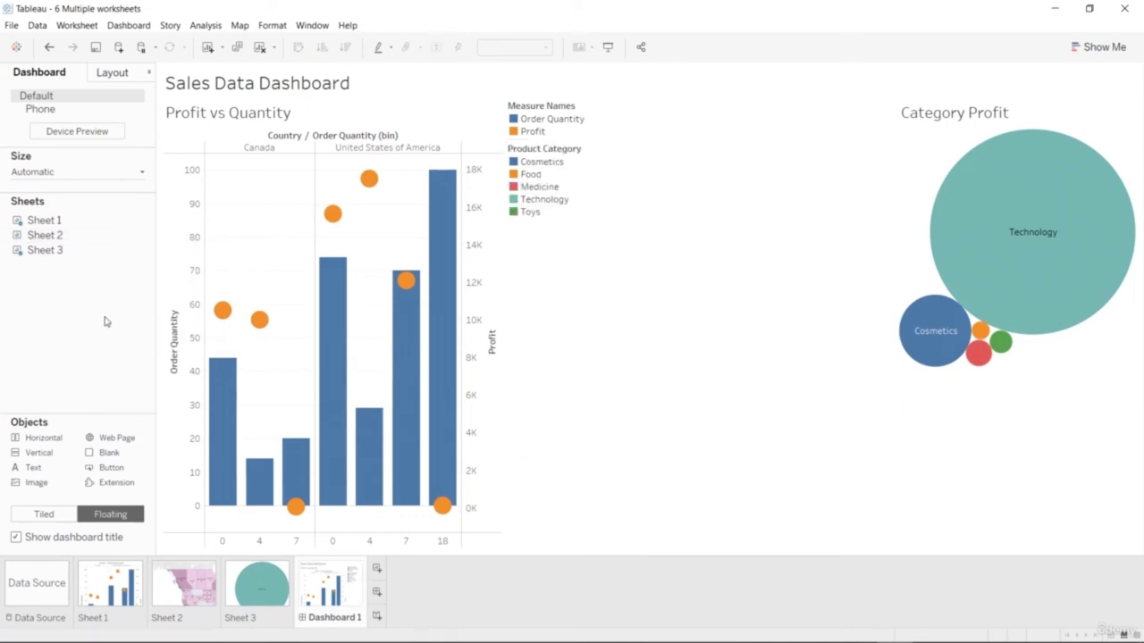
pyautogui.moveTo(81, 240); pyautogui.dragTo(553, 314)
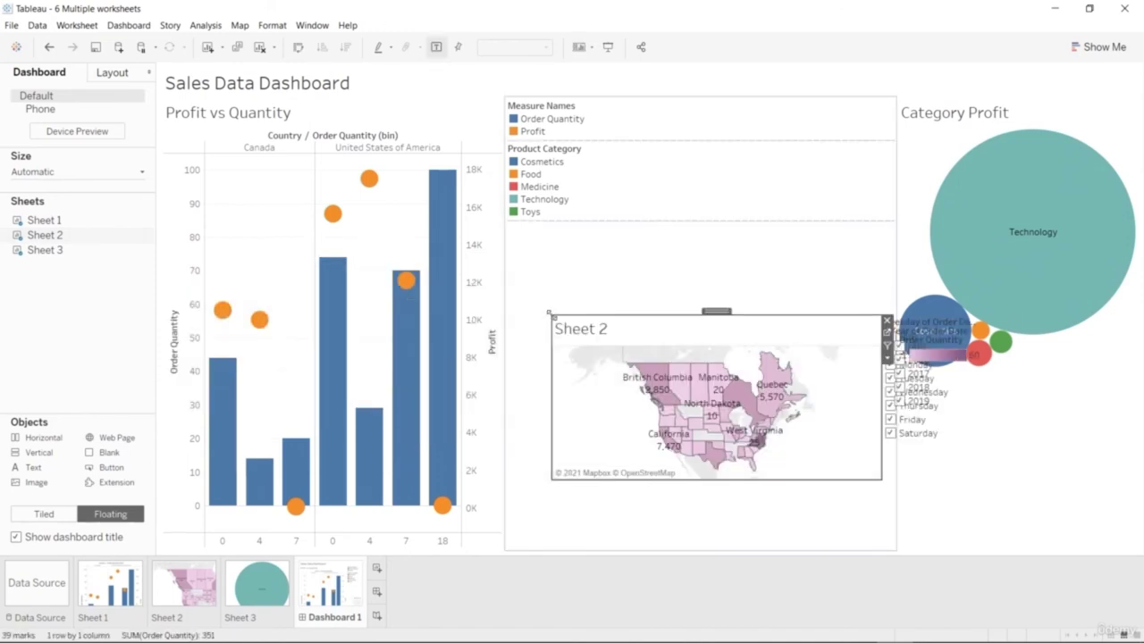
# Move the floating Sheet 2 map up beneath the legends, and enlarge it down to the dashboard's lower edge and over the Profit vs Quantity chart.
pyautogui.moveTo(718, 310); pyautogui.dragTo(672, 212)
pyautogui.moveTo(687, 381); pyautogui.dragTo(690, 551)
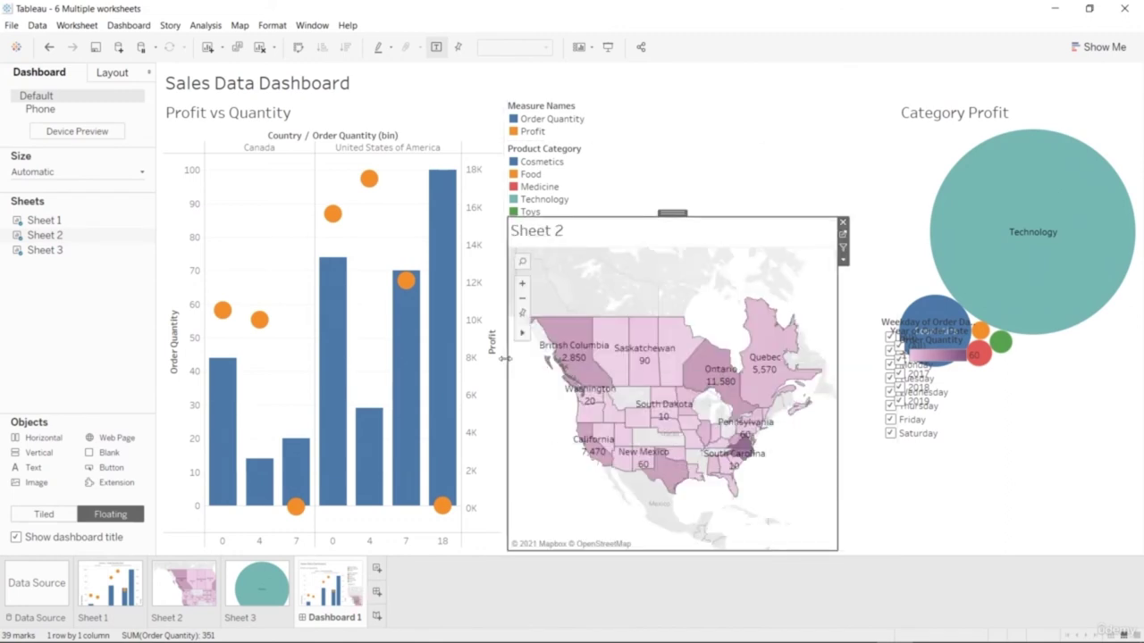
pyautogui.moveTo(506, 361); pyautogui.dragTo(436, 365)
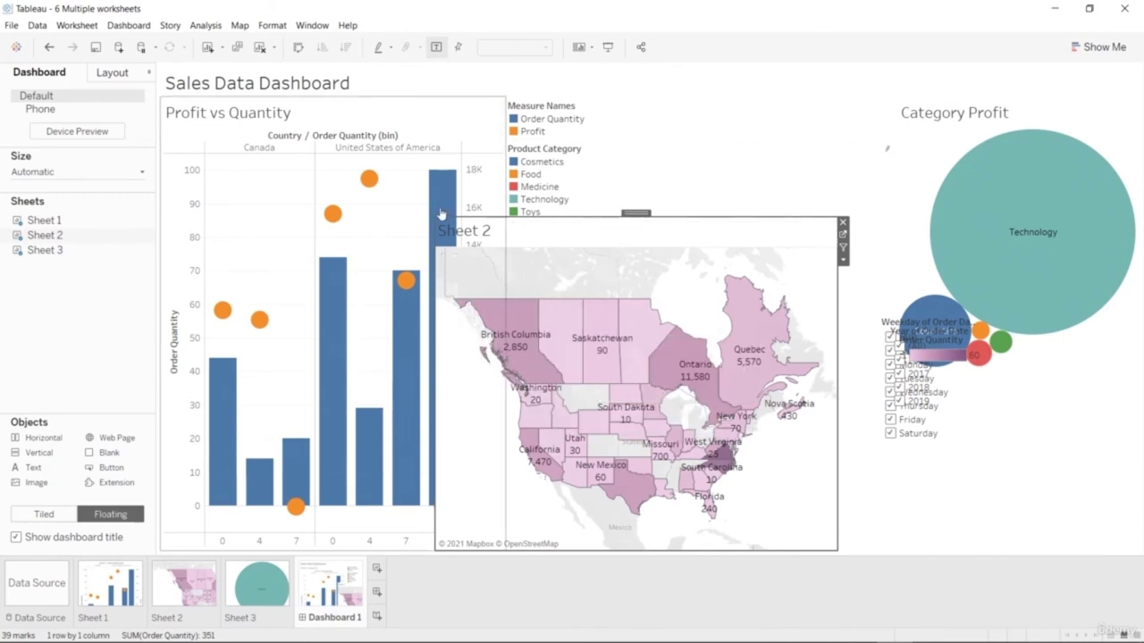
# Narrow the Profit vs Quantity chart to end at the map, and widen the map toward the Category Profit chart.
pyautogui.click(467, 144)
pyautogui.moveTo(503, 168); pyautogui.dragTo(433, 184)
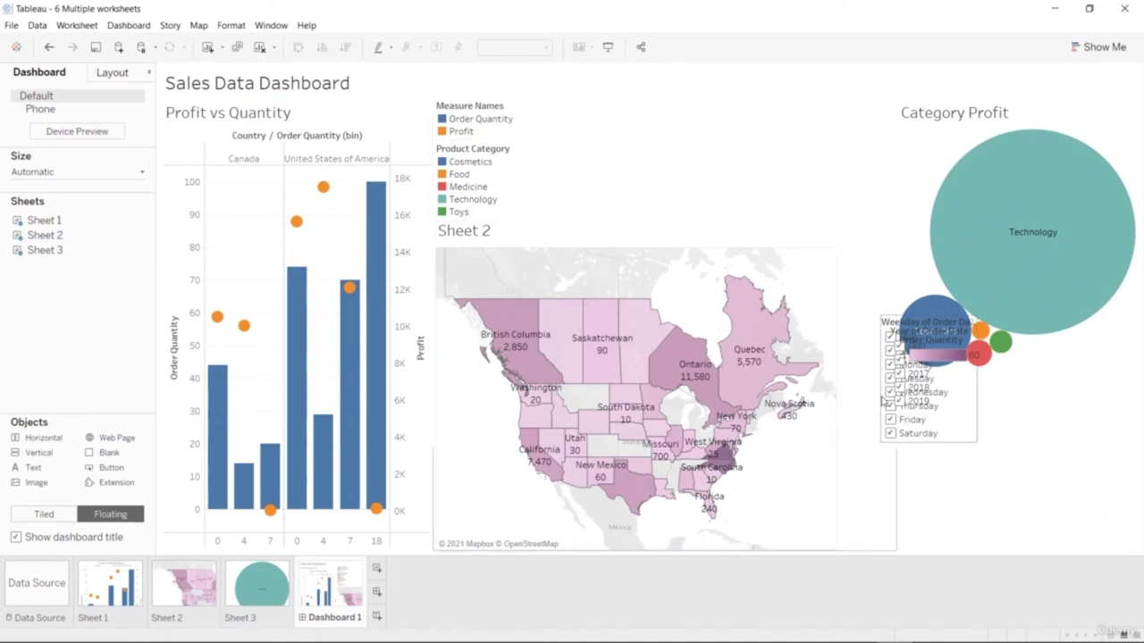
pyautogui.click(820, 388)
pyautogui.moveTo(838, 376); pyautogui.dragTo(890, 380)
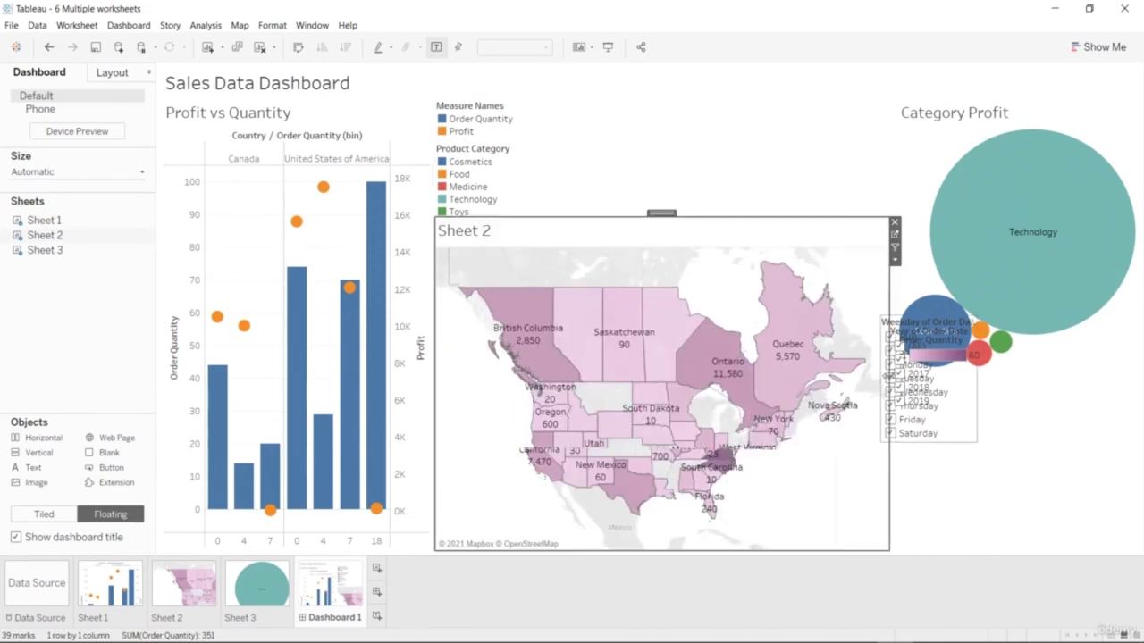
# Move the floating Order Quantity legend, order-year filter and weekday filter into the empty space above the map.
pyautogui.click(938, 331)
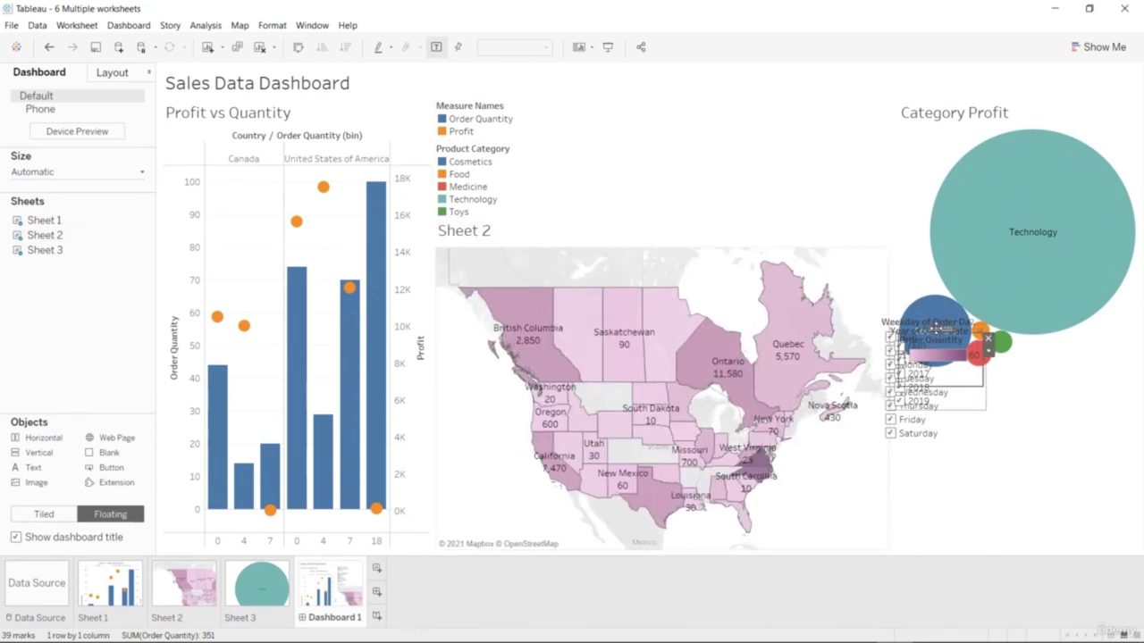
pyautogui.moveTo(938, 330); pyautogui.dragTo(568, 176)
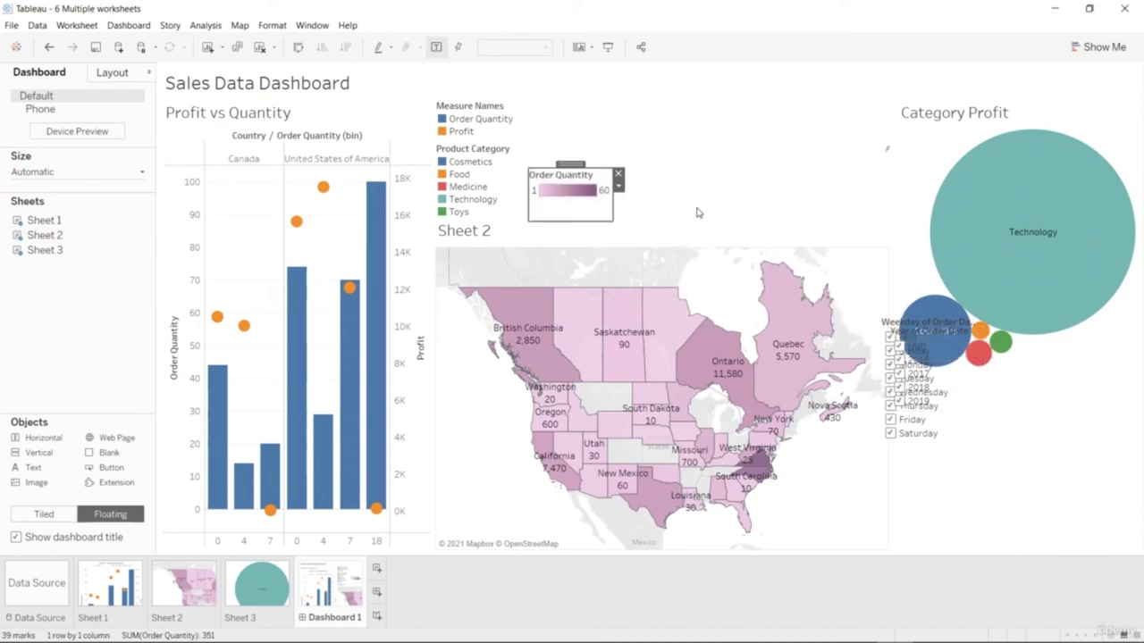
pyautogui.click(935, 340)
pyautogui.moveTo(933, 324); pyautogui.dragTo(677, 107)
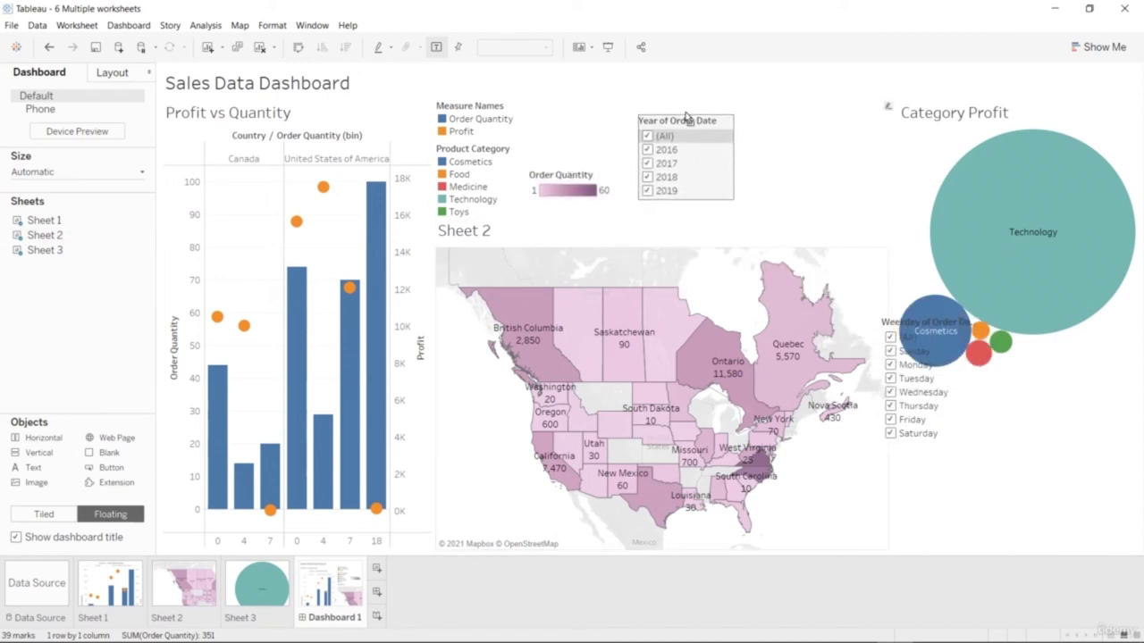
pyautogui.click(929, 312)
pyautogui.moveTo(929, 311); pyautogui.dragTo(798, 92)
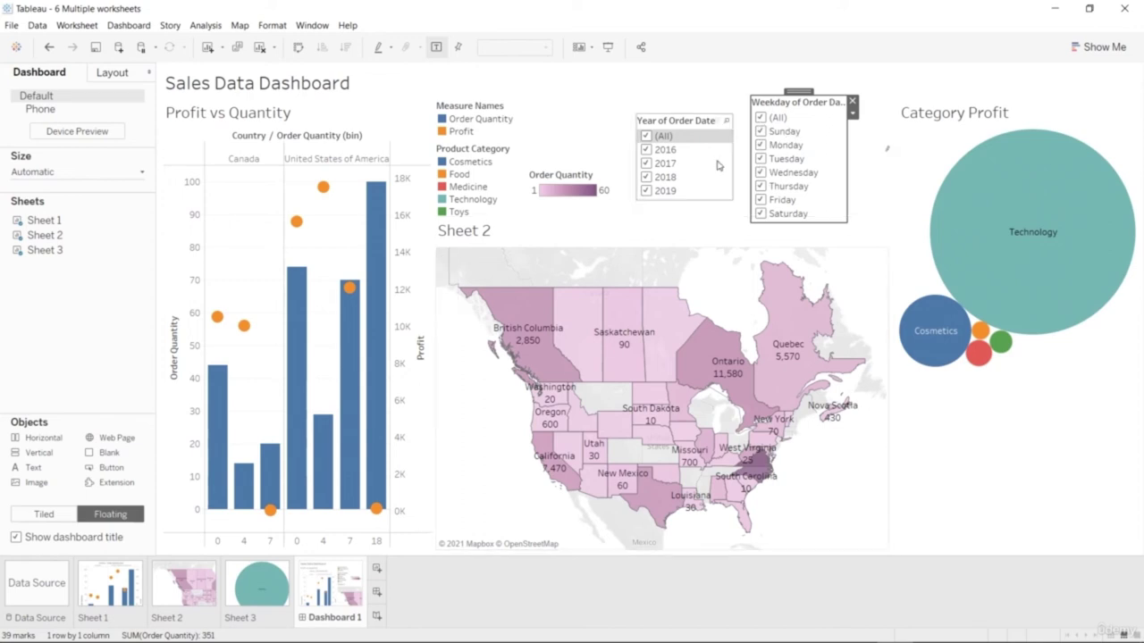
# Test different order years on the dashboard's year filter, and leave only 2018 and 2019 selected.
pyautogui.click(649, 137)
pyautogui.click(648, 150)
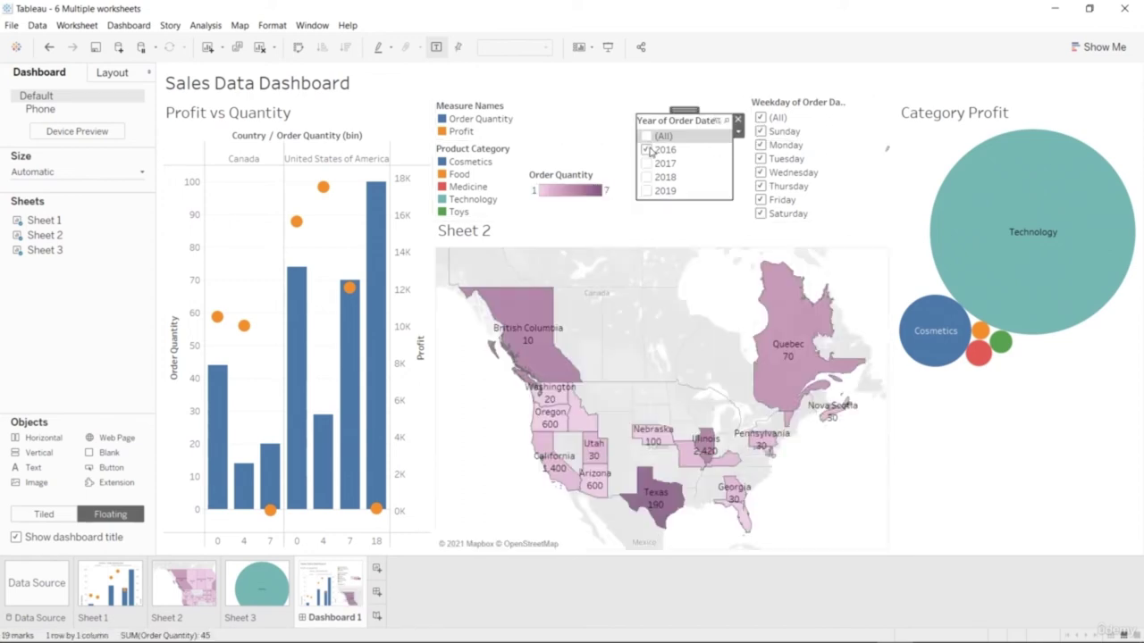
pyautogui.click(648, 164)
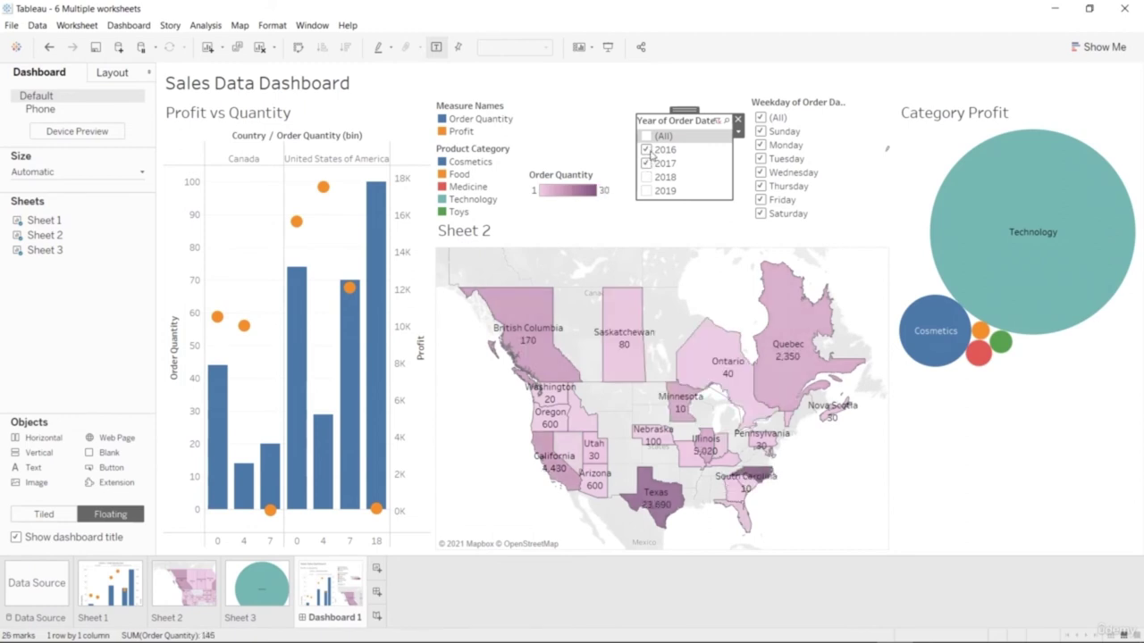
pyautogui.click(646, 150)
pyautogui.click(647, 177)
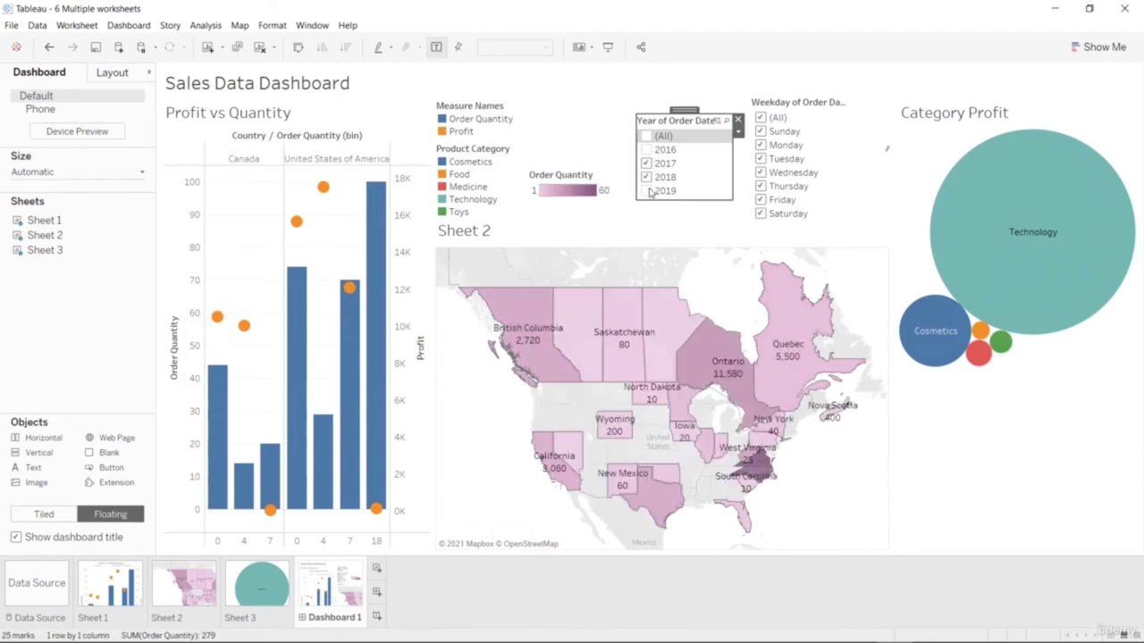
pyautogui.click(647, 190)
pyautogui.click(648, 165)
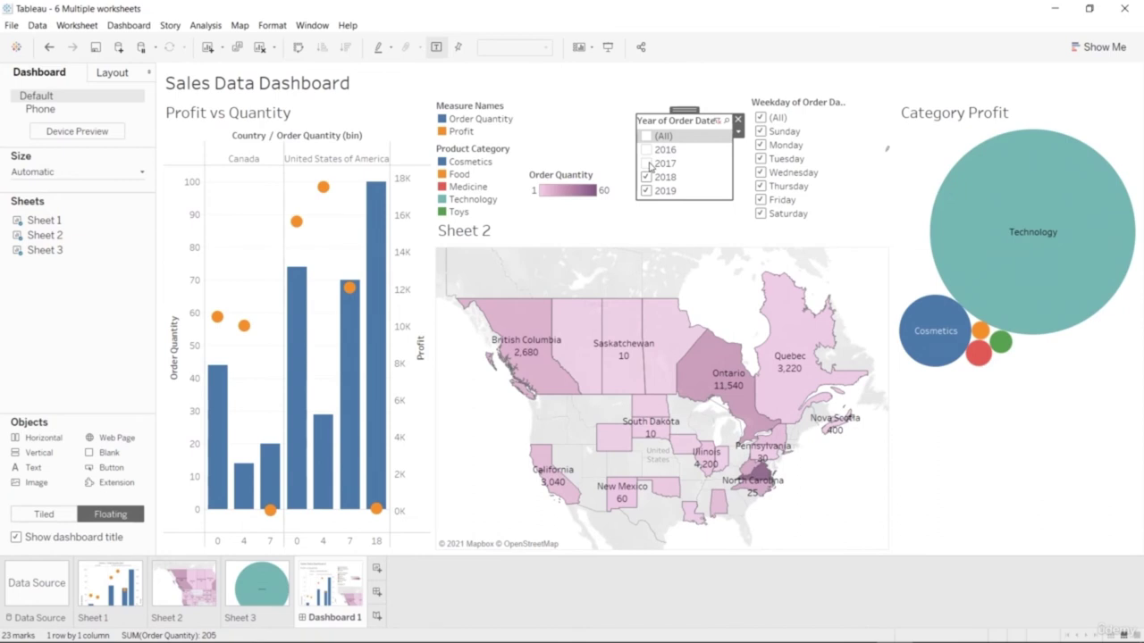
# Test the map with various weekdays between Monday and Friday switched off in the dashboard's weekday filter, and restore all weekdays.
pyautogui.click(765, 159)
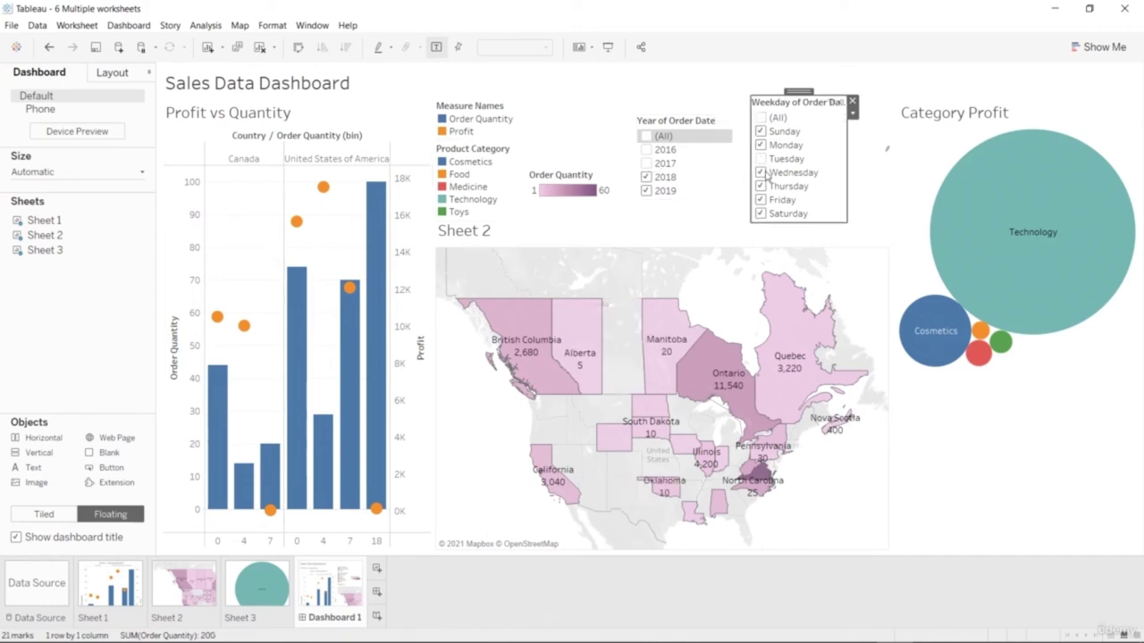
pyautogui.click(761, 173)
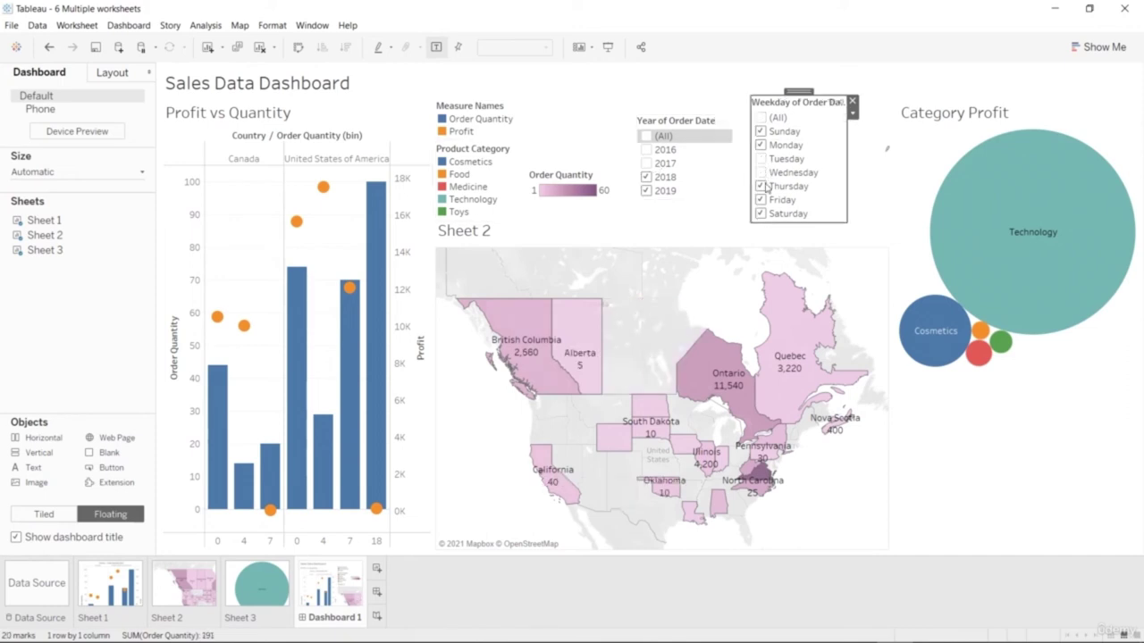
pyautogui.click(763, 186)
pyautogui.click(765, 200)
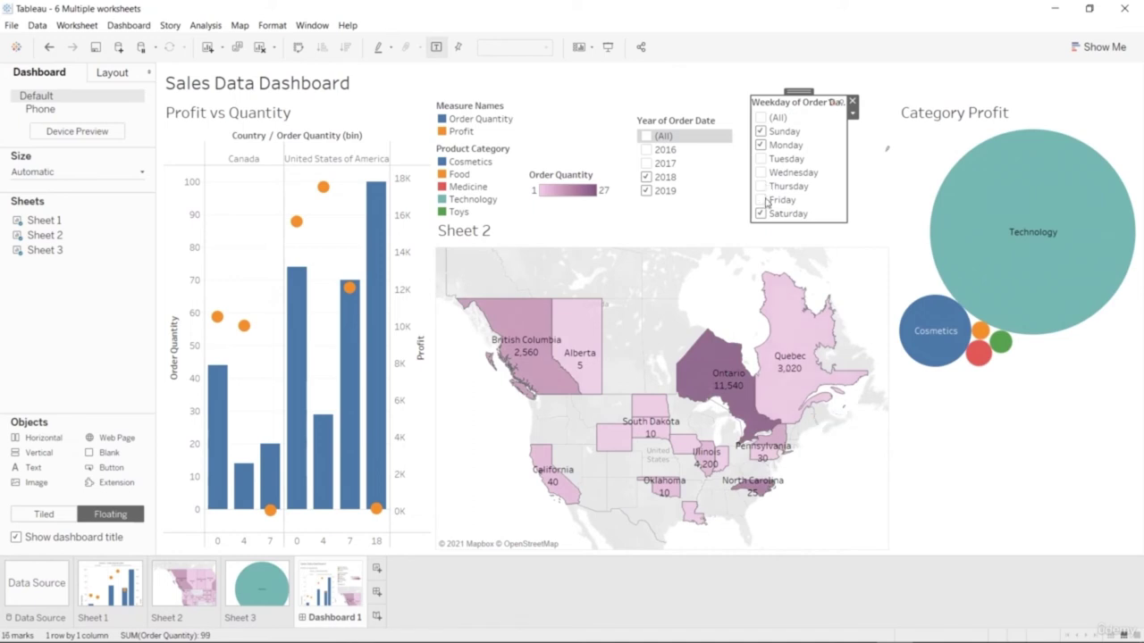
pyautogui.click(760, 159)
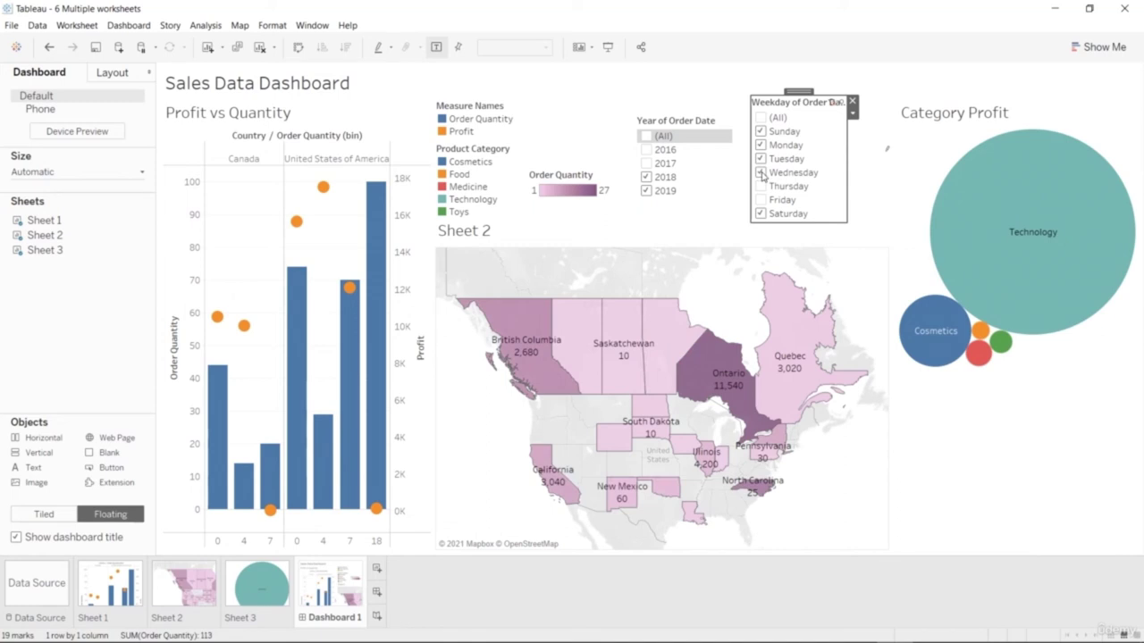
pyautogui.click(760, 186)
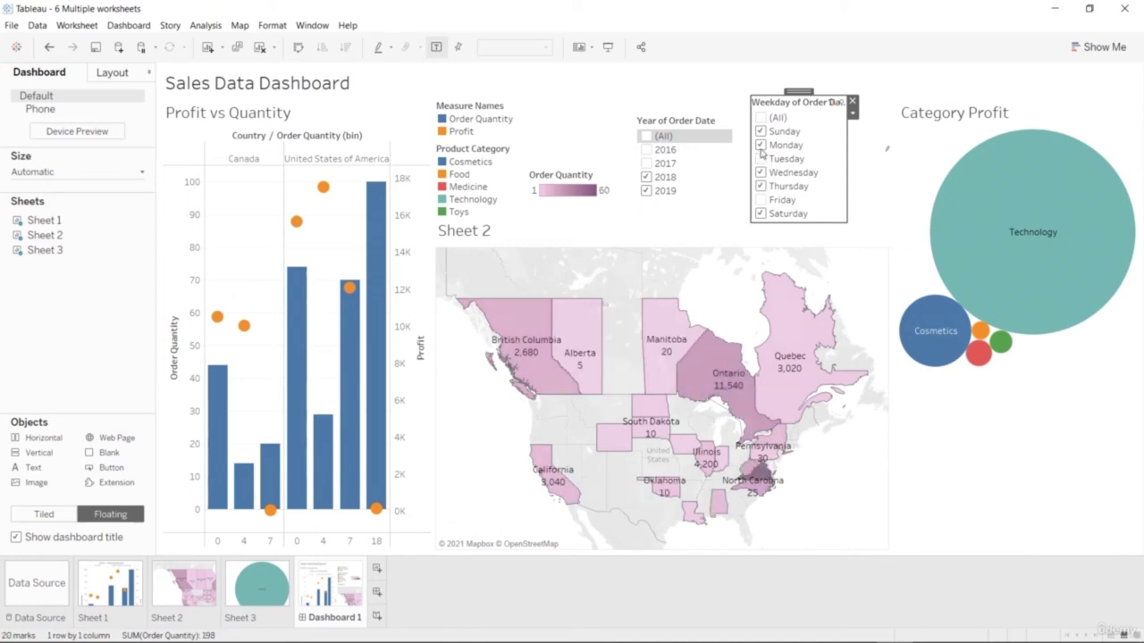
pyautogui.click(761, 148)
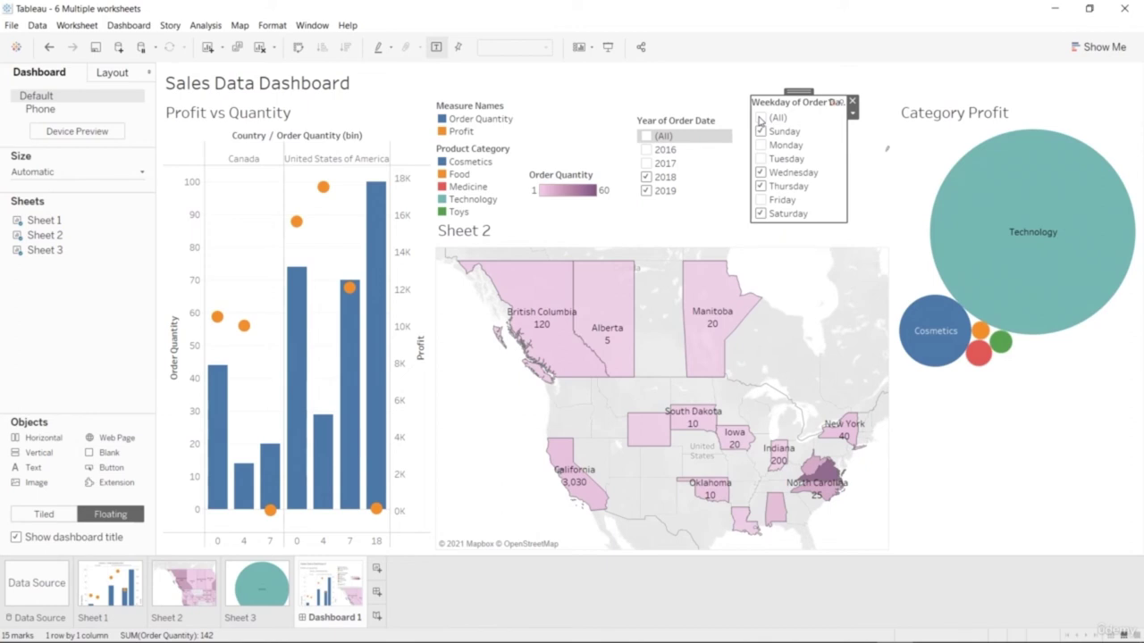
pyautogui.click(760, 118)
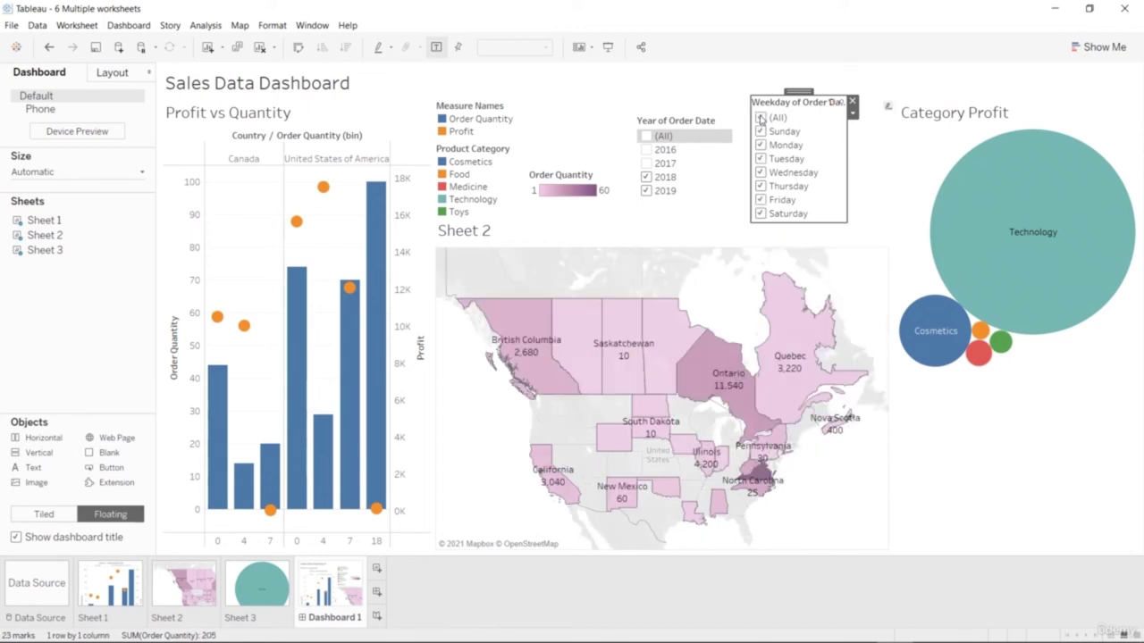
# Clear the dashboard's weekday filter, and select Monday through Saturday, leaving Sunday excluded.
pyautogui.click(761, 118)
pyautogui.click(760, 173)
pyautogui.click(761, 186)
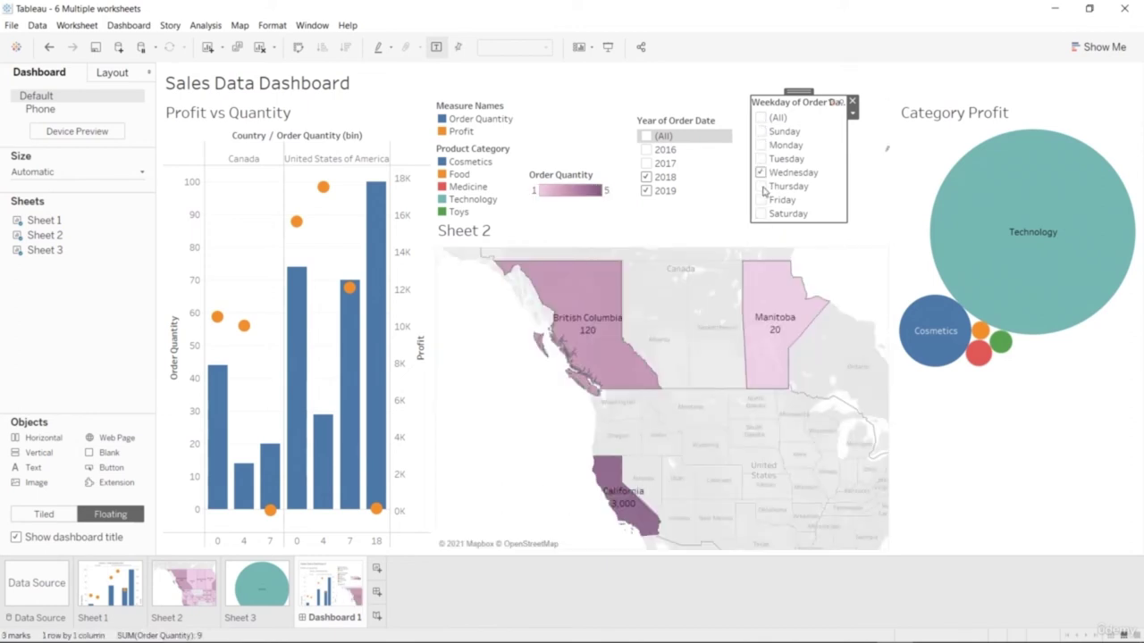
pyautogui.click(761, 199)
pyautogui.click(760, 214)
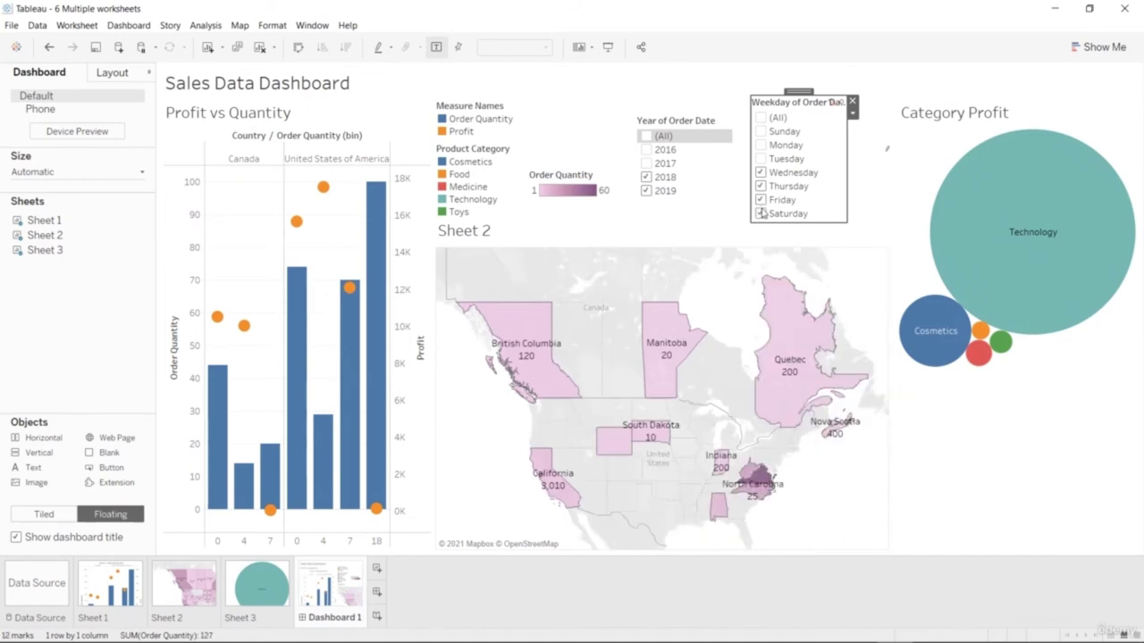
pyautogui.click(760, 159)
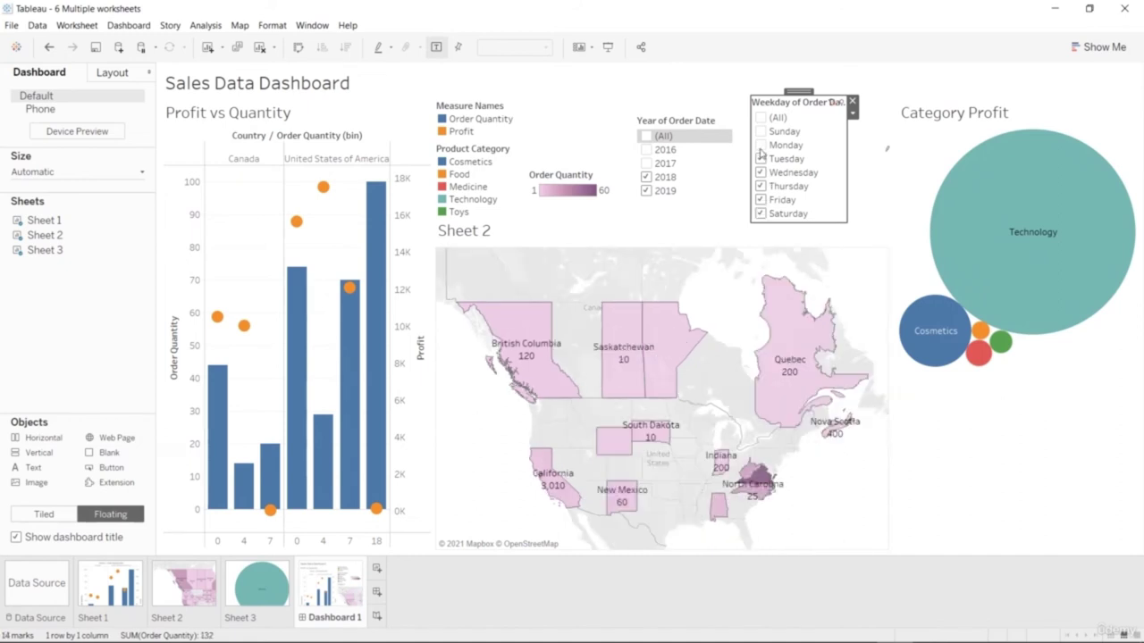
pyautogui.click(760, 145)
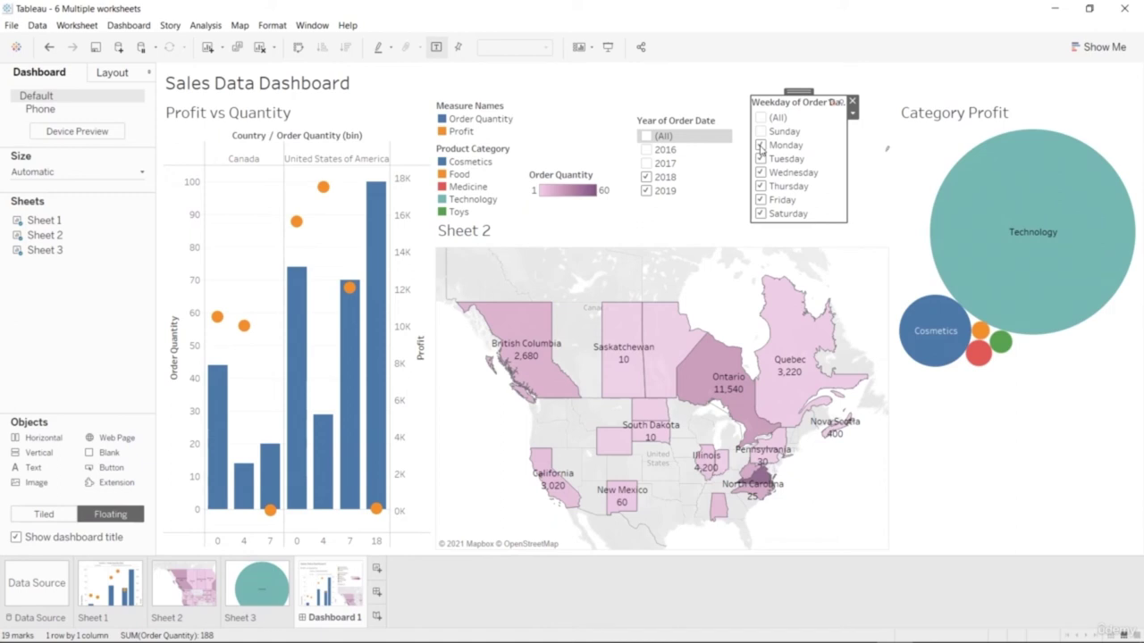
# Add 2016 to the order-year filter, and select Cosmetics in the Product Category legend.
pyautogui.click(647, 150)
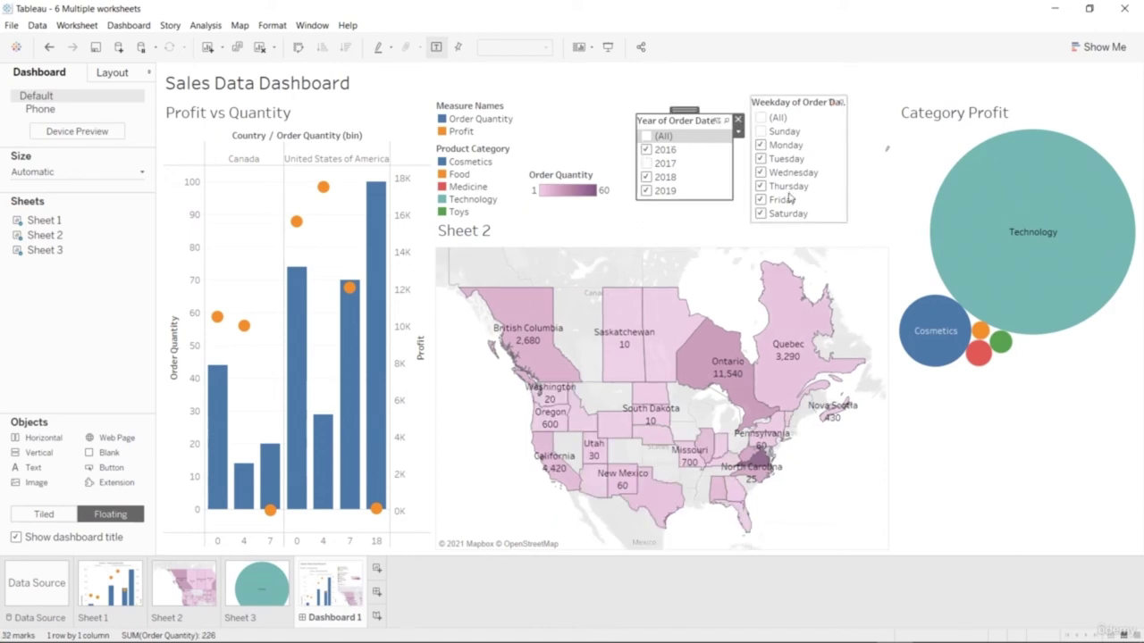
pyautogui.click(451, 162)
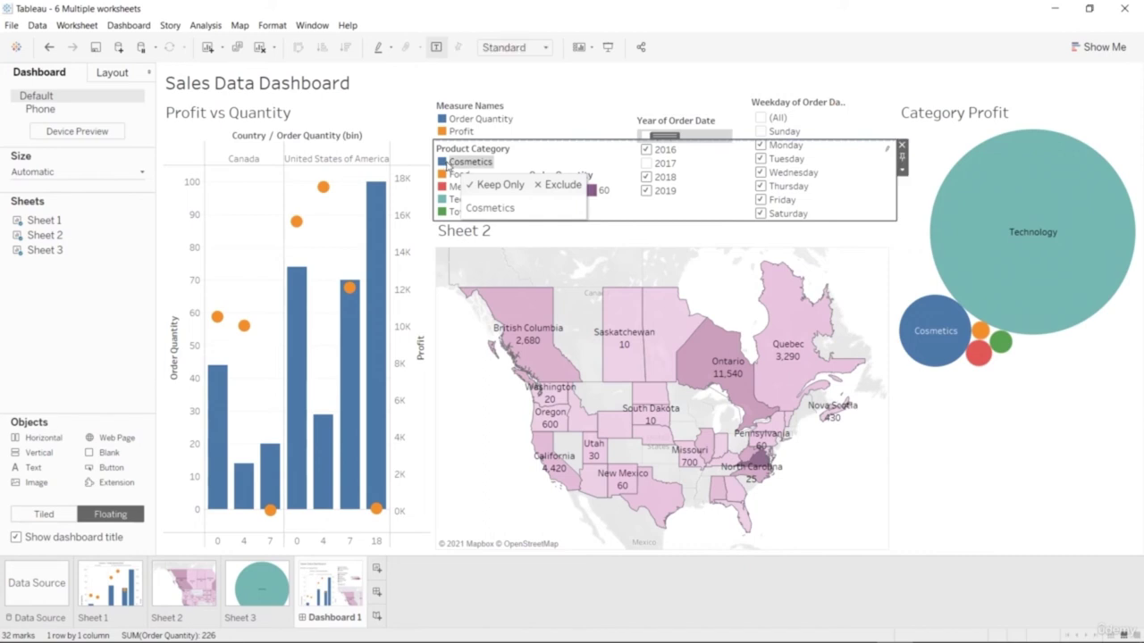
# Try keeping only Cosmetics and then excluding it through the Product Category legend, and undo the changes to restore all categories.
pyautogui.click(505, 186)
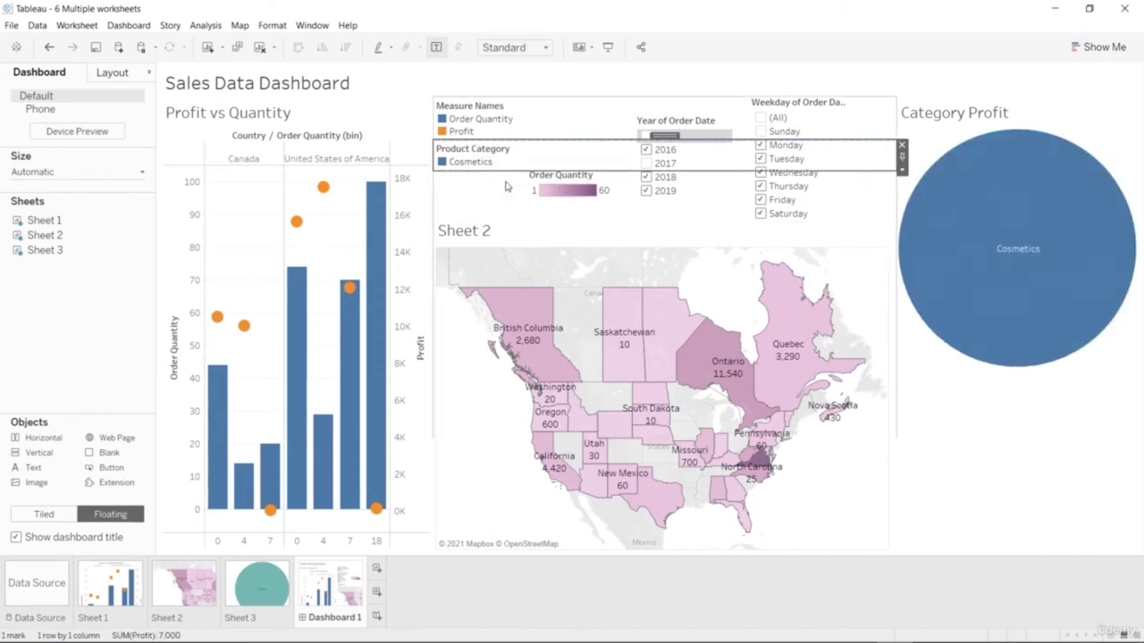
pyautogui.click(470, 163)
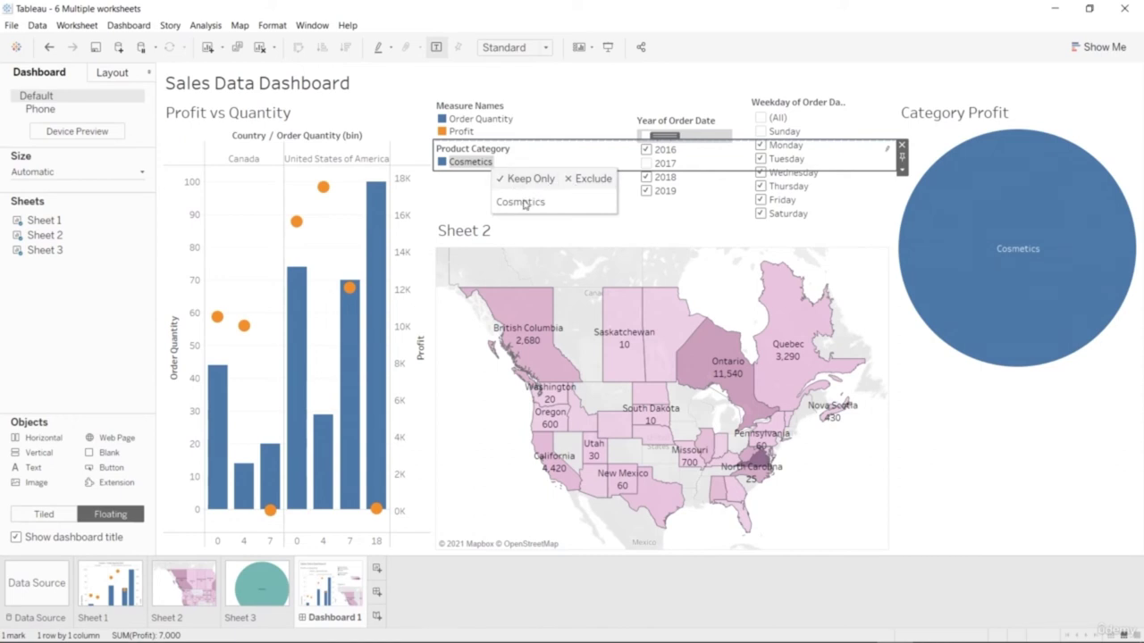
pyautogui.click(588, 179)
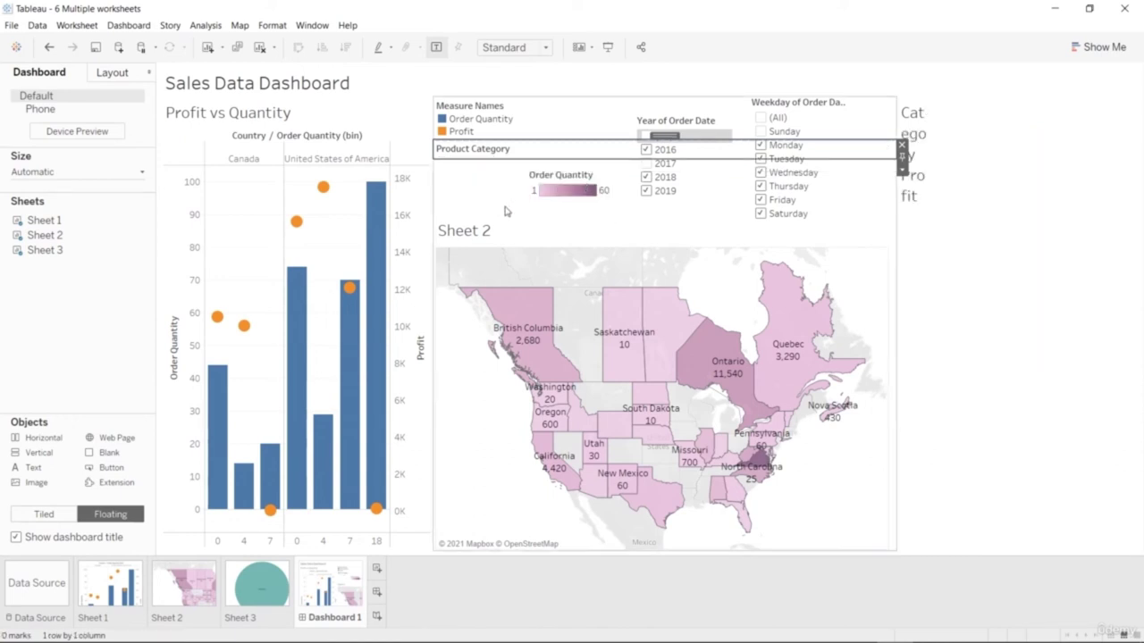
pyautogui.hotkey('ctrl', 'z')
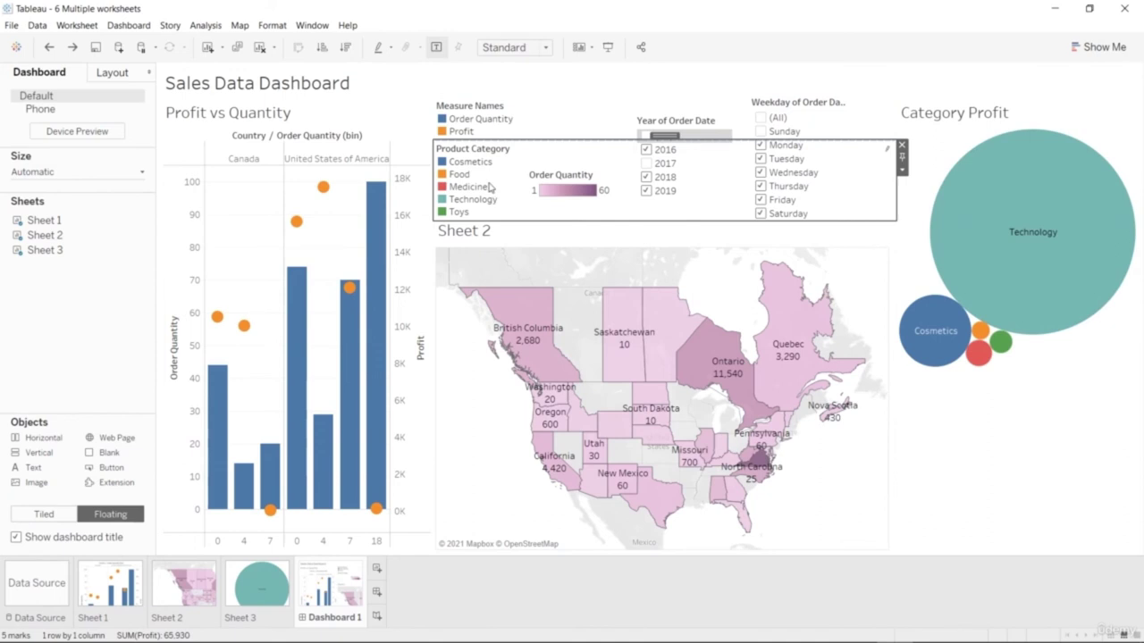
# Highlight Profit and Order Quantity in turn through the Measure Names legend, and select British Columbia on the map and clear the selection.
pyautogui.click(476, 132)
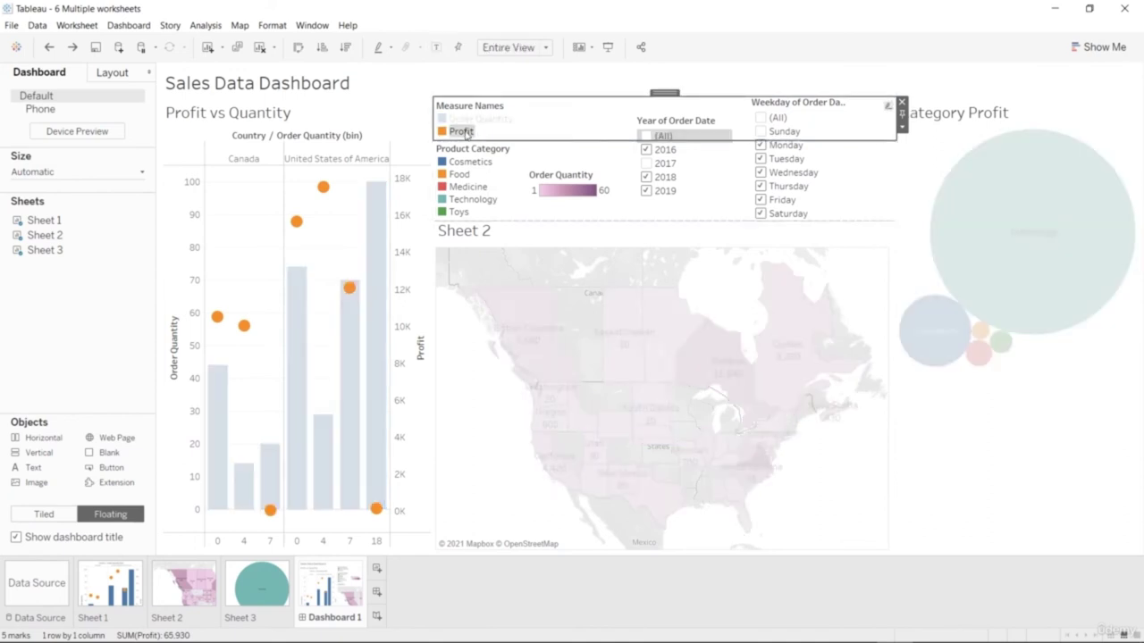
pyautogui.click(470, 122)
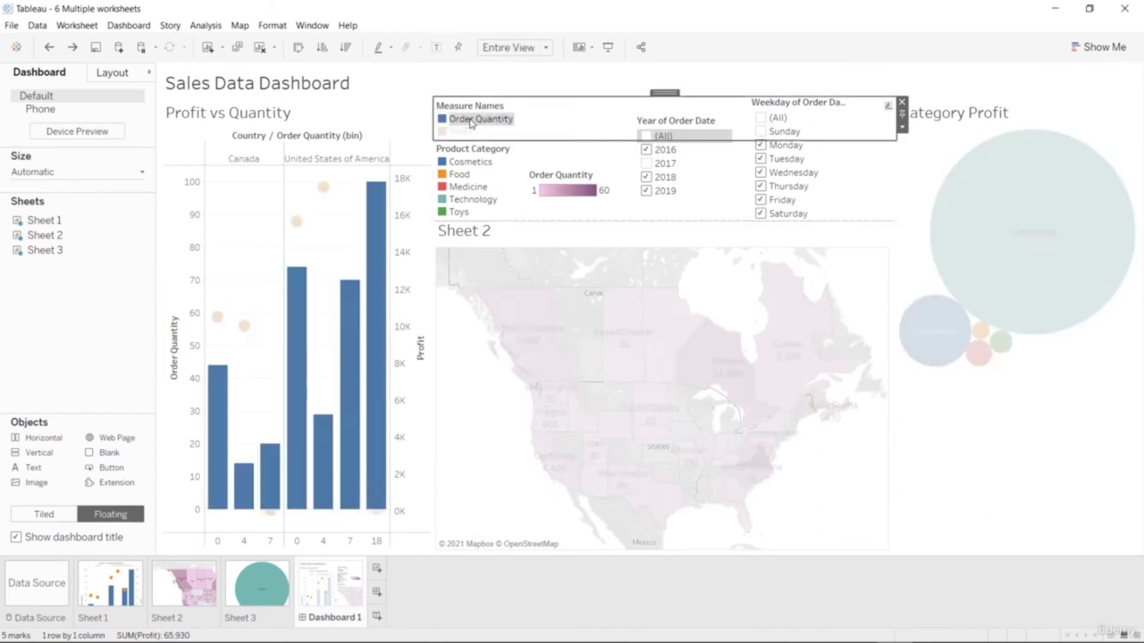
pyautogui.click(500, 333)
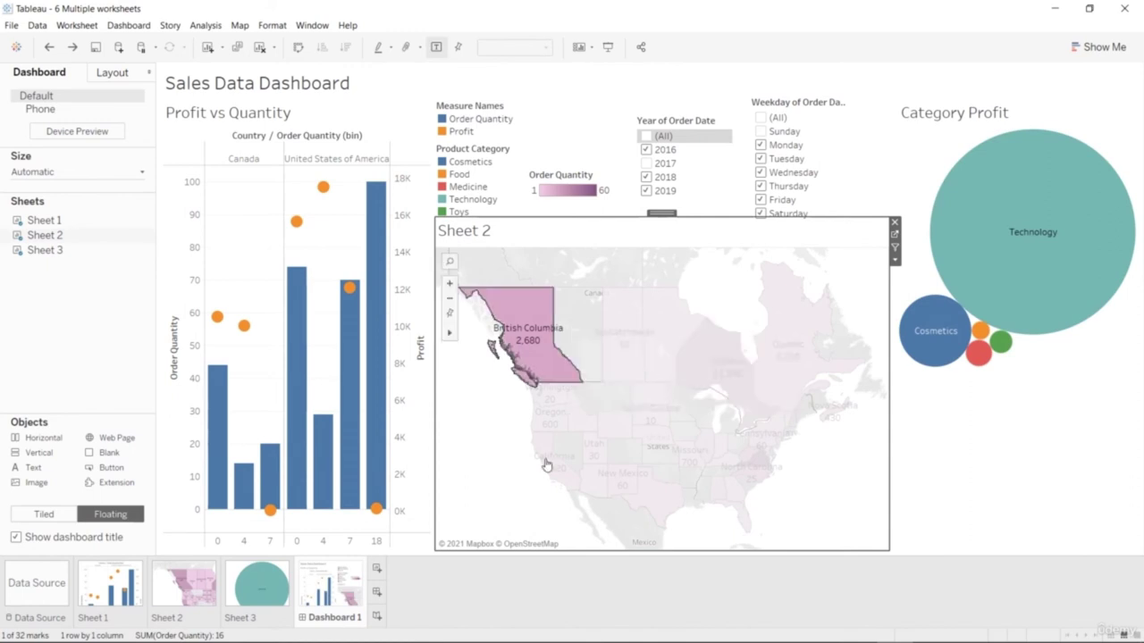
pyautogui.click(497, 450)
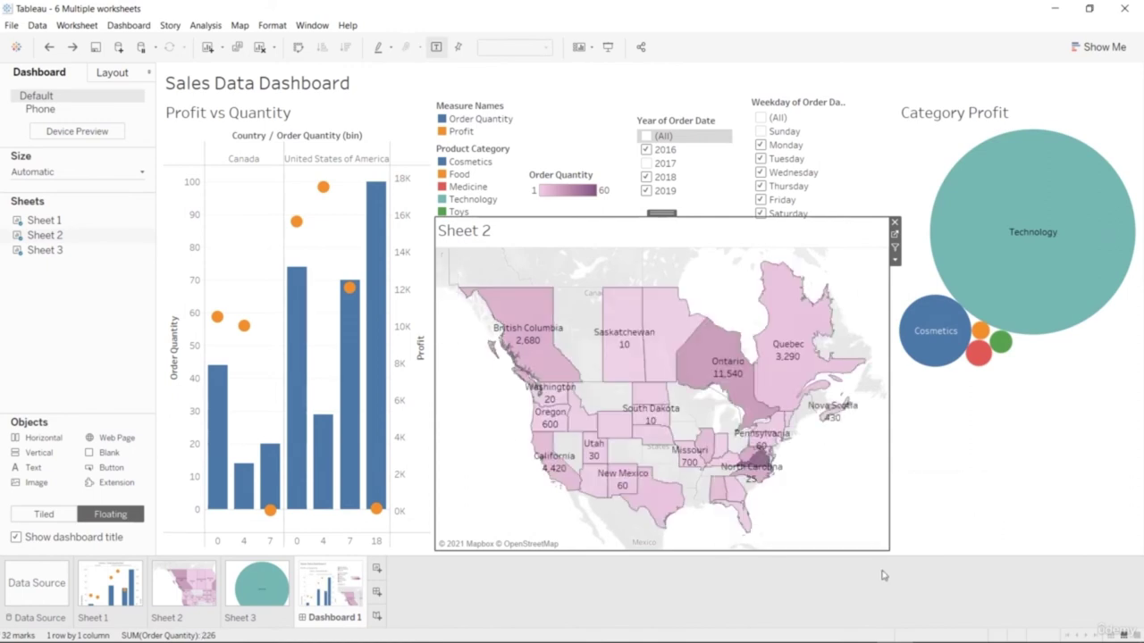
# Lower the top edge of the Sheet 2 map below the weekday filter, and limit that filter to Sunday.
pyautogui.moveTo(801, 218); pyautogui.dragTo(801, 225)
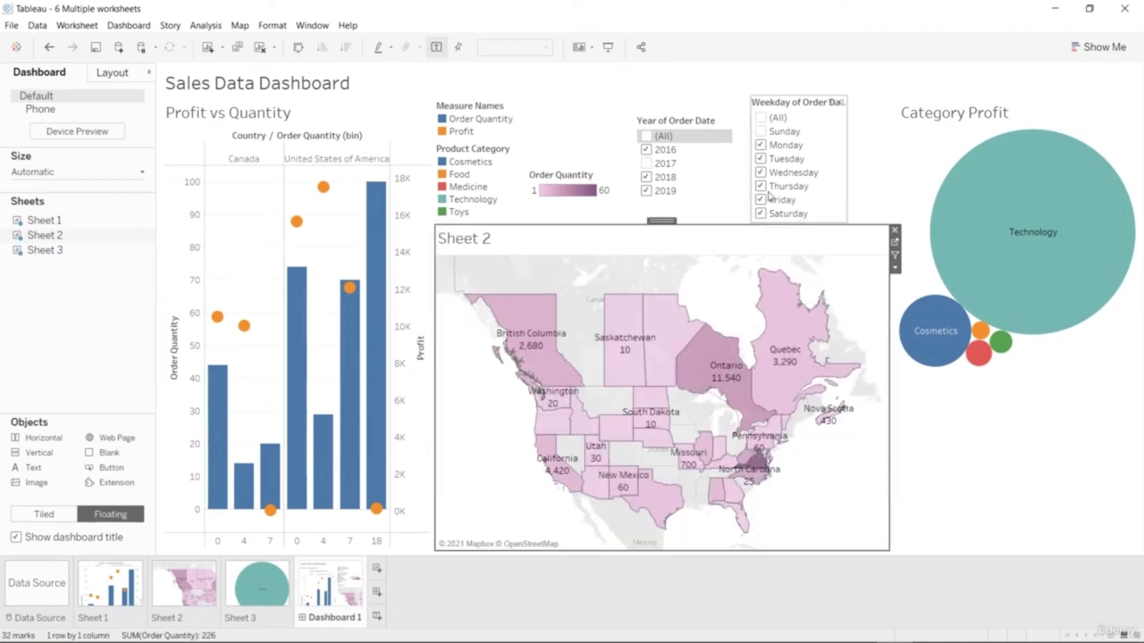
pyautogui.click(761, 132)
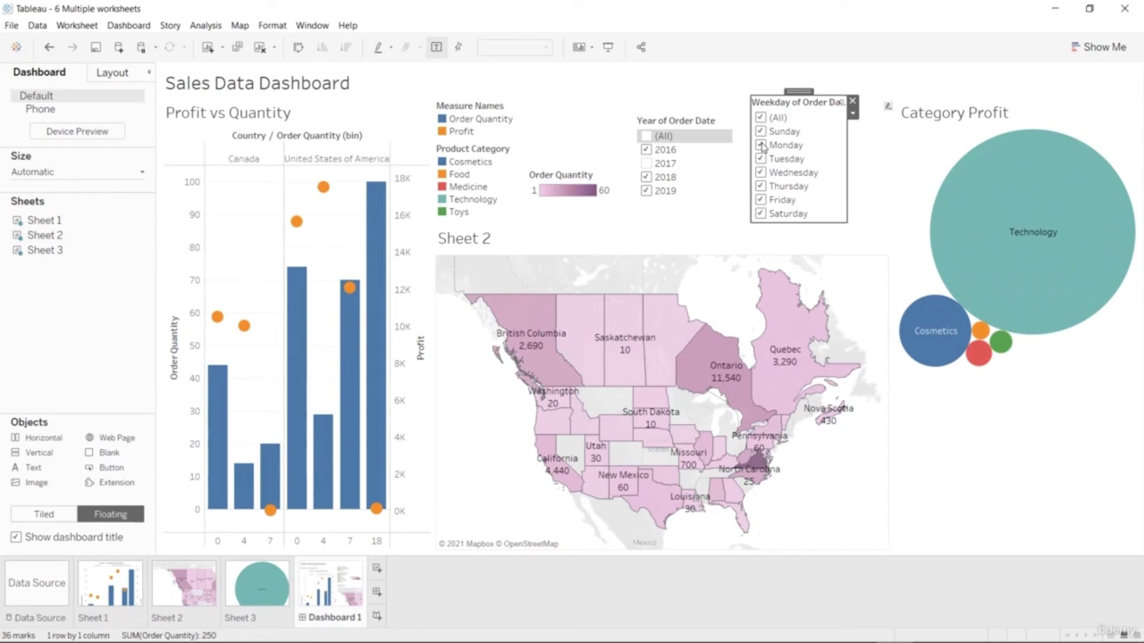
pyautogui.click(760, 117)
pyautogui.click(760, 131)
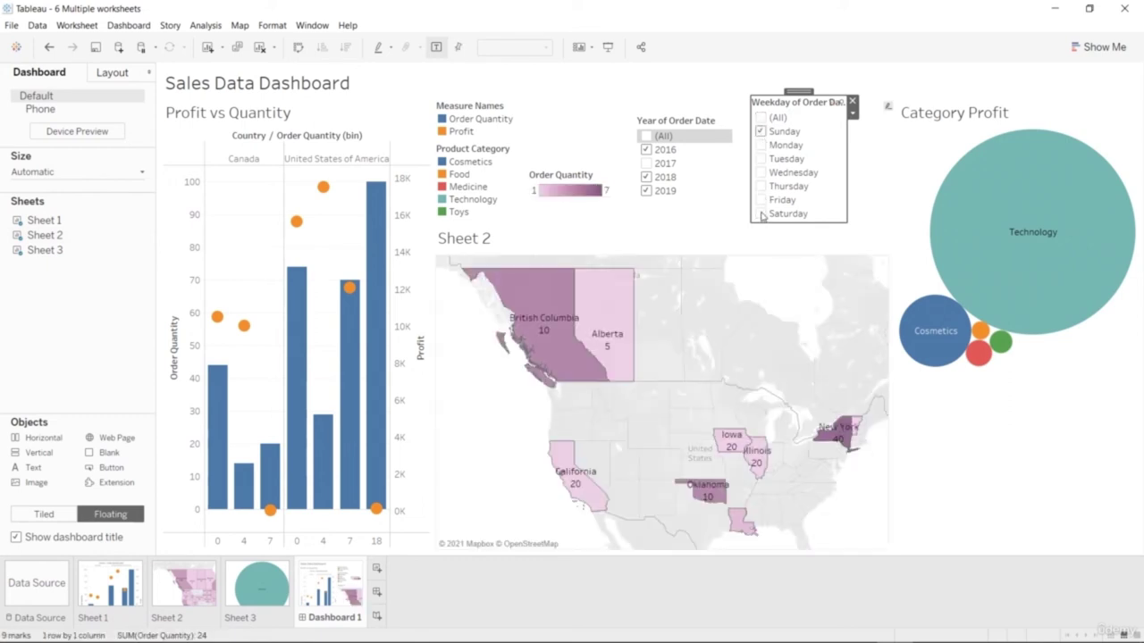
# Test the order-year filter with all years, without 2019, with only 2019, and with 2018 and 2019.
pyautogui.click(646, 164)
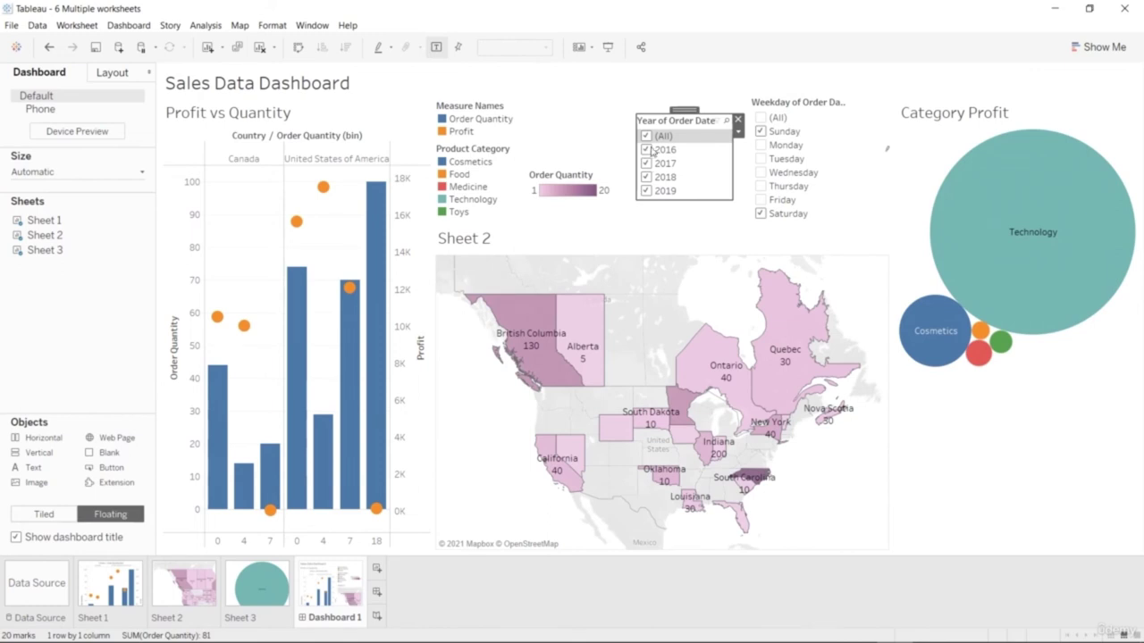
pyautogui.click(647, 190)
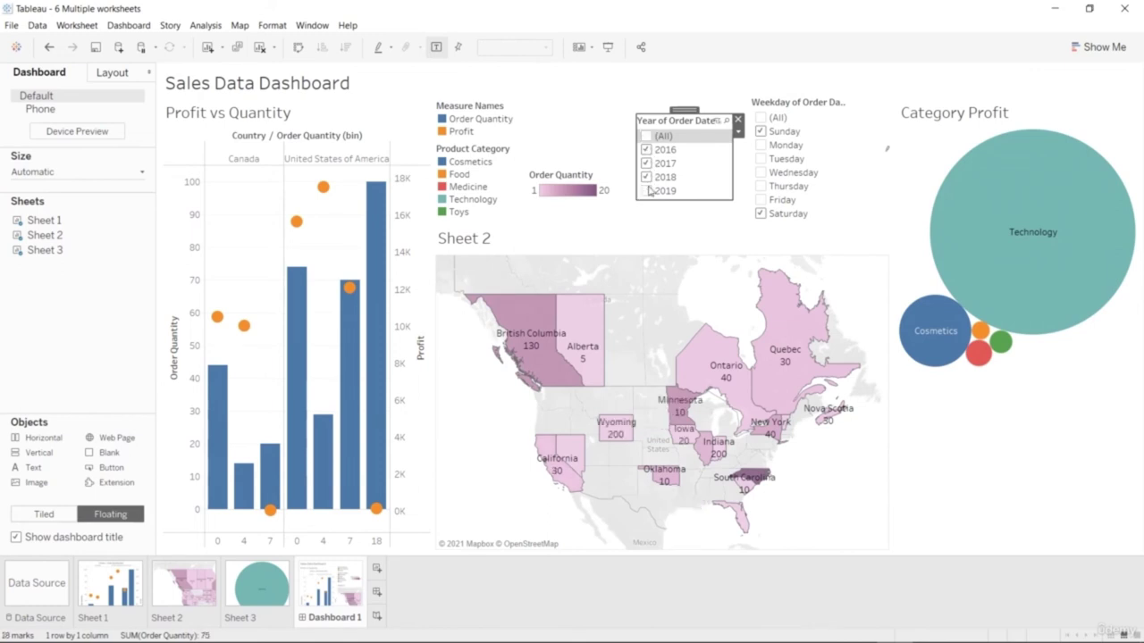
pyautogui.click(647, 190)
pyautogui.click(647, 177)
pyautogui.click(647, 163)
pyautogui.click(646, 150)
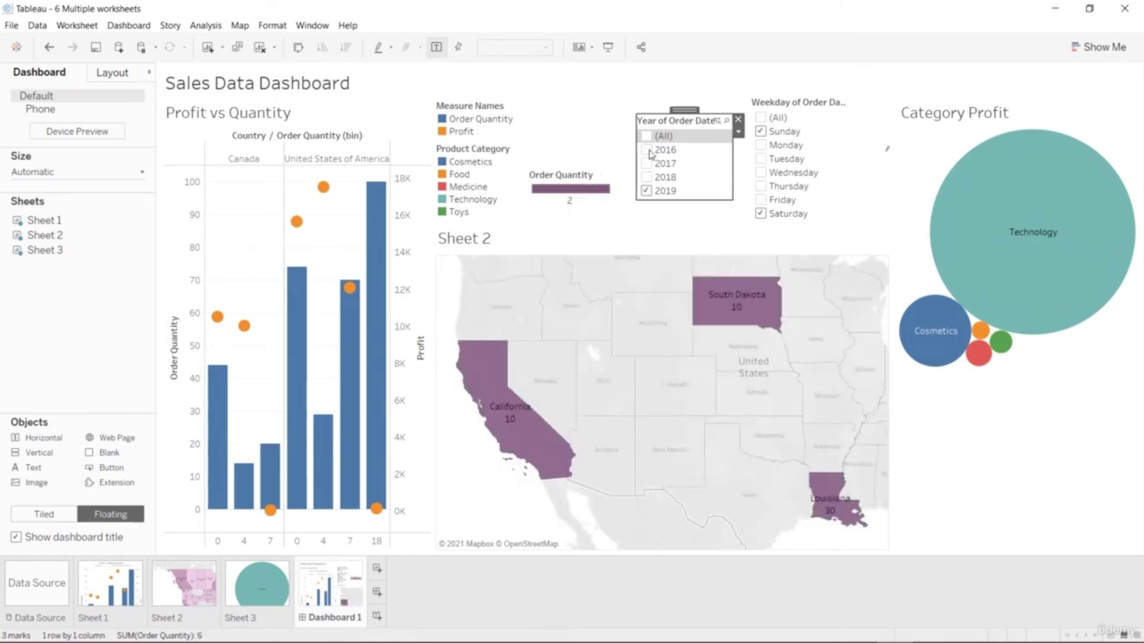
pyautogui.click(647, 177)
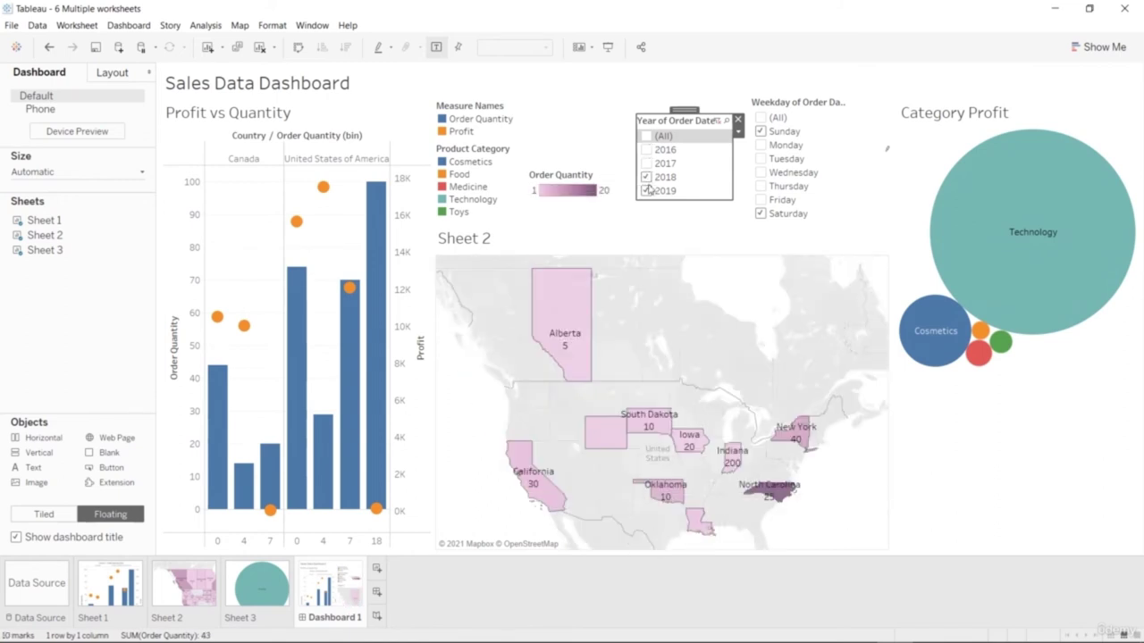
pyautogui.click(647, 177)
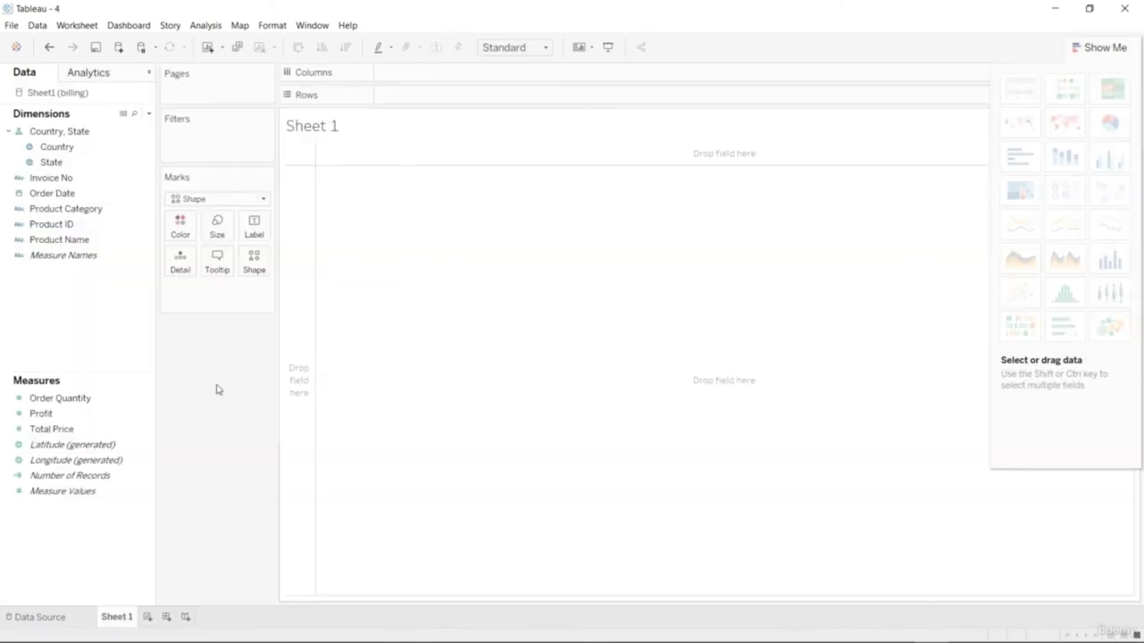
# Add Order Quantity to Rows in Sheet 1 of the workbook 4, and convert the chart to a histogram.
pyautogui.click(88, 401)
pyautogui.moveTo(89, 401)
pyautogui.mouseDown()
pyautogui.moveTo(434, 173)
pyautogui.moveTo(497, 104)
pyautogui.mouseUp()
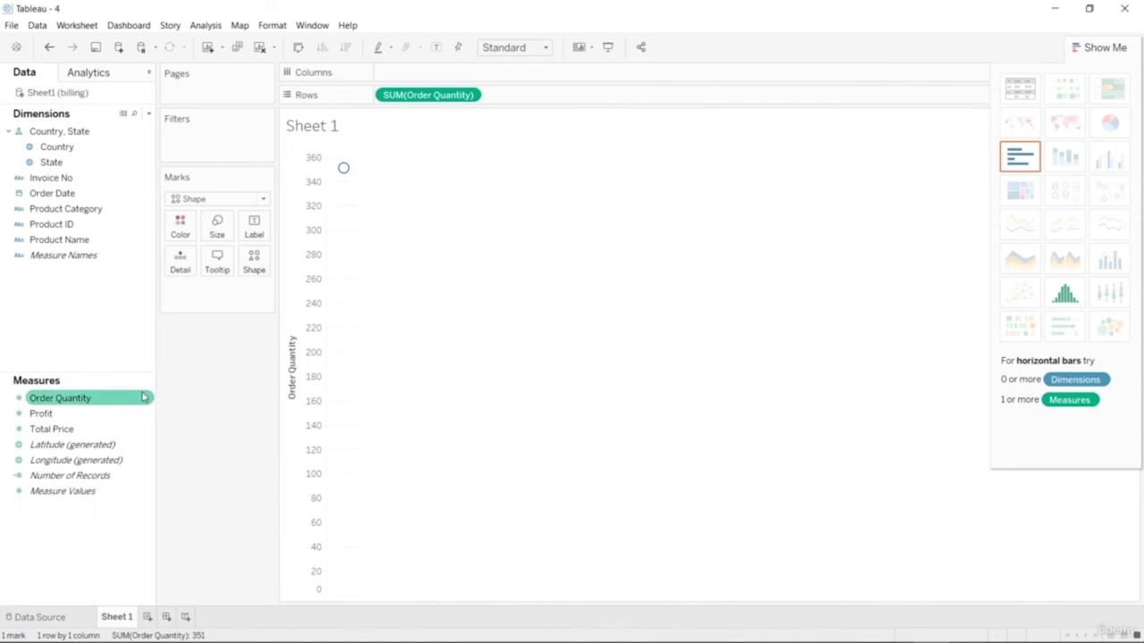
pyautogui.click(1068, 299)
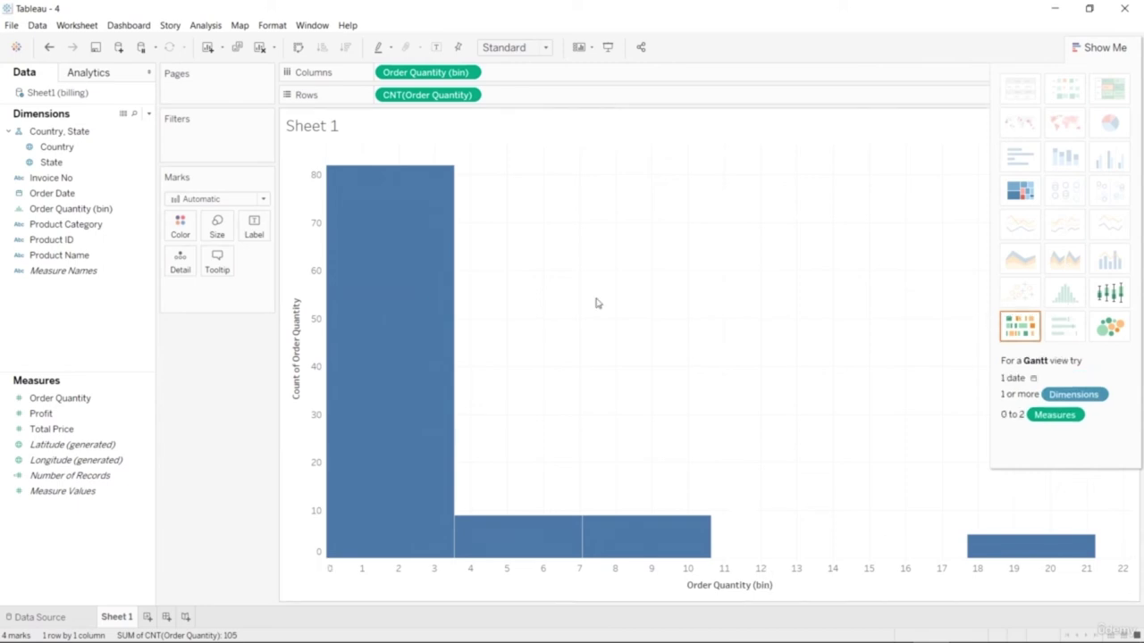
# Try Median as the aggregation of Order Quantity in Rows.
pyautogui.click(468, 95)
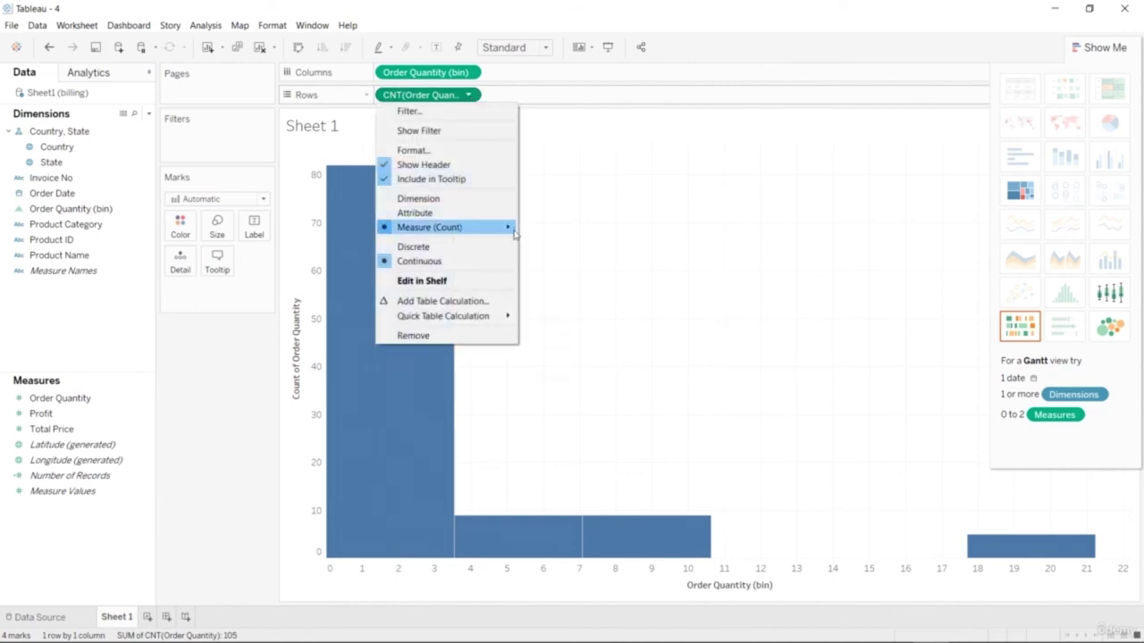
pyautogui.moveTo(512, 229)
pyautogui.click(547, 257)
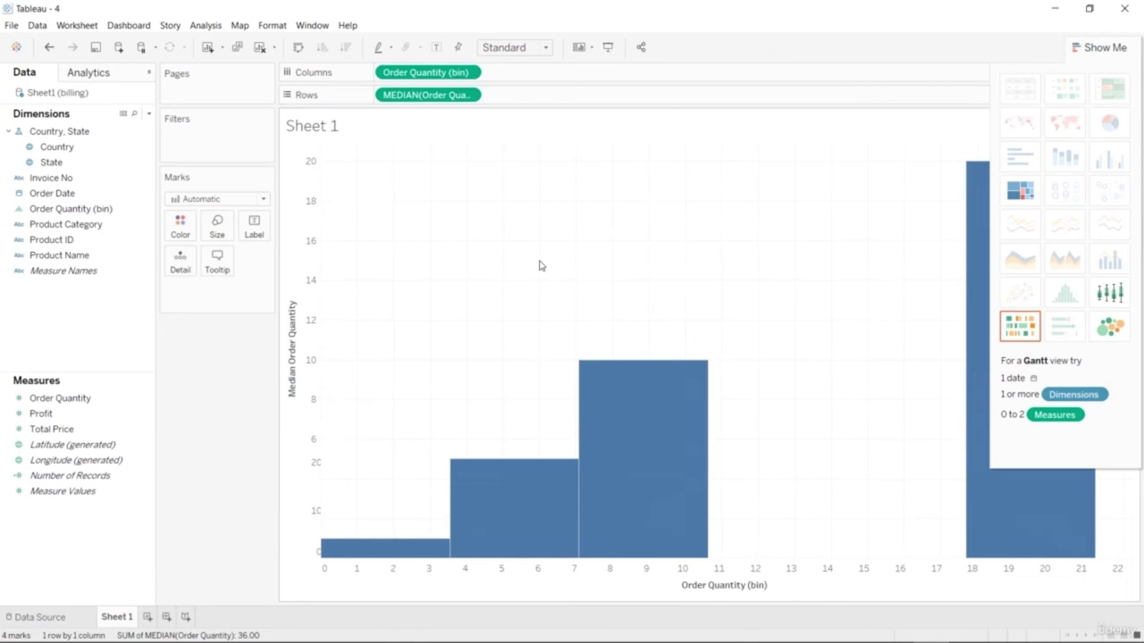
# Hide the chart type suggestions, and set the aggregation of Order Quantity in Rows to Sum.
pyautogui.click(1112, 49)
pyautogui.click(470, 96)
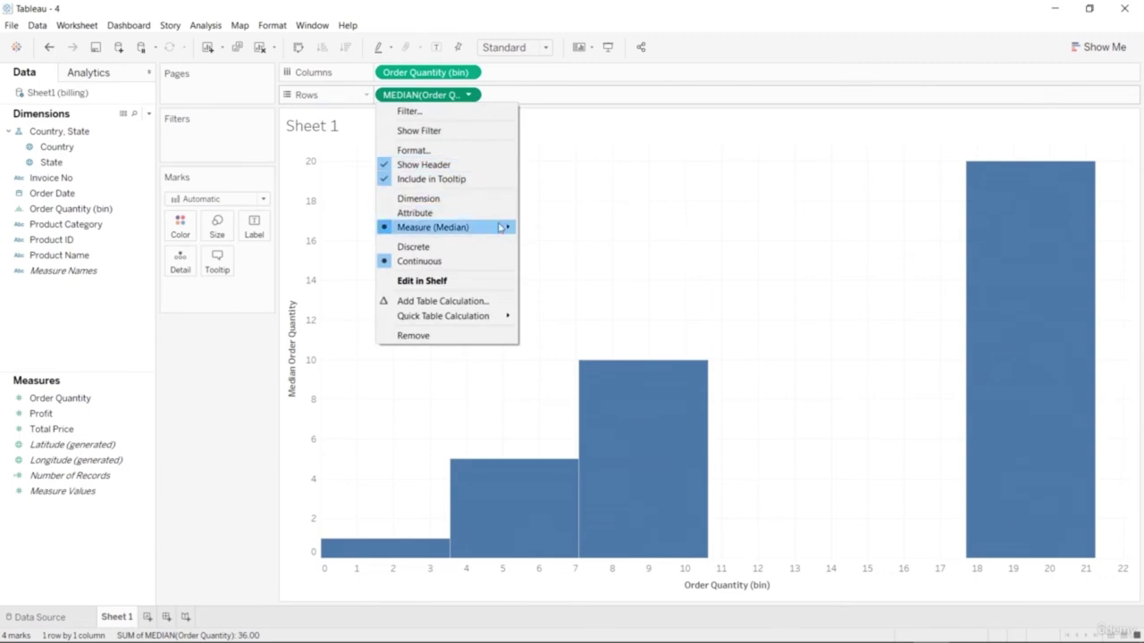
pyautogui.moveTo(500, 228)
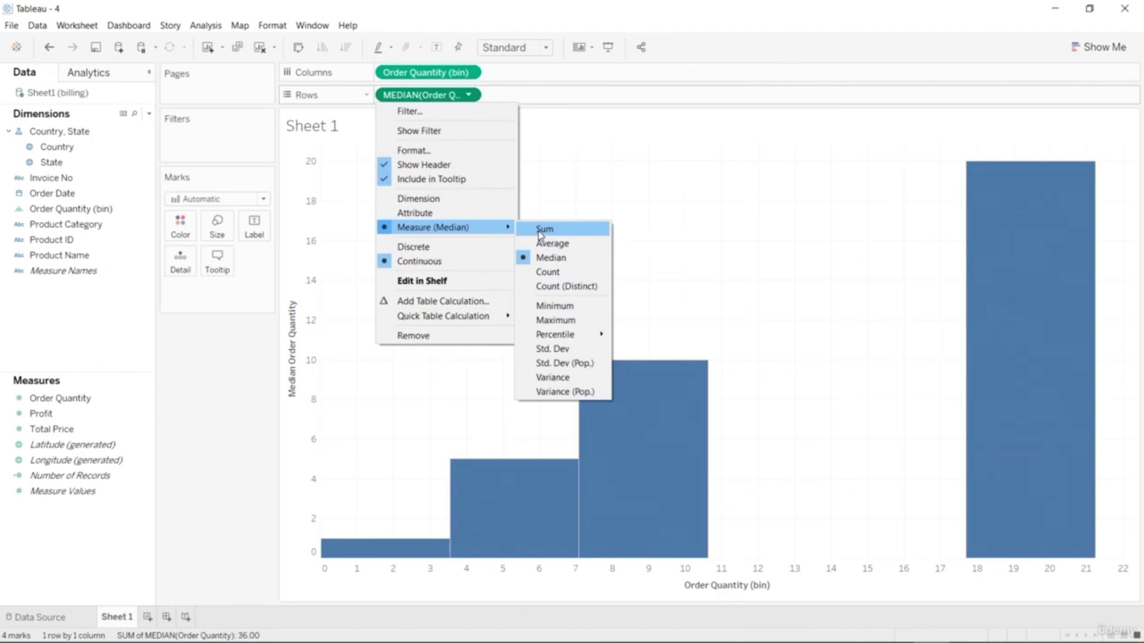
pyautogui.click(542, 229)
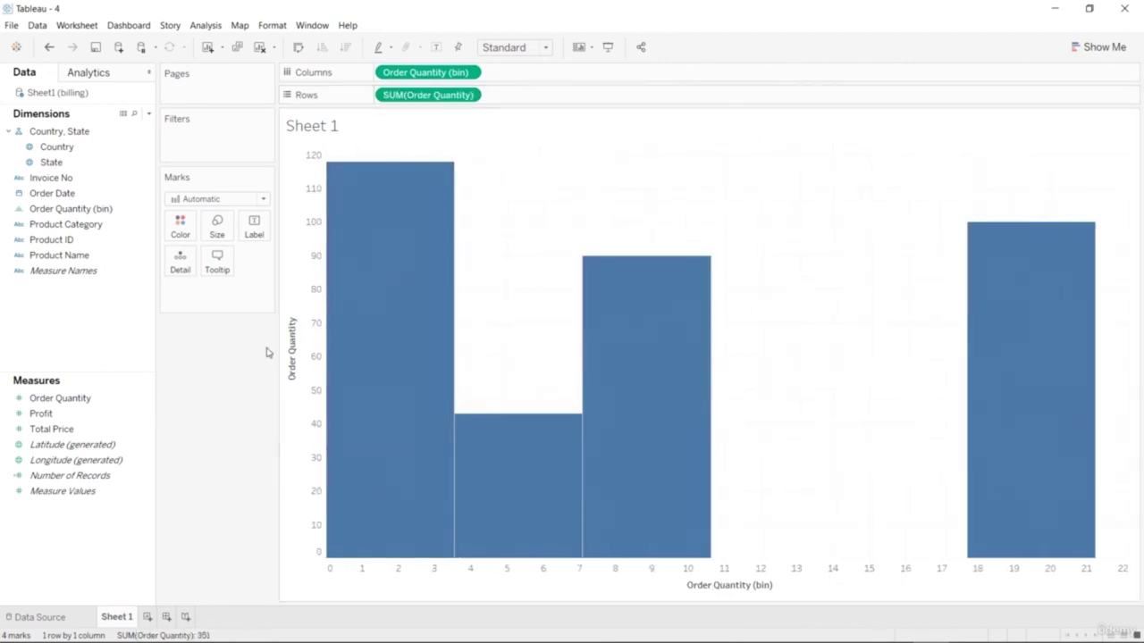
# Add Profit to Rows, and convert the view to a dual combination chart after trying dual lines.
pyautogui.moveTo(41, 413); pyautogui.dragTo(627, 98)
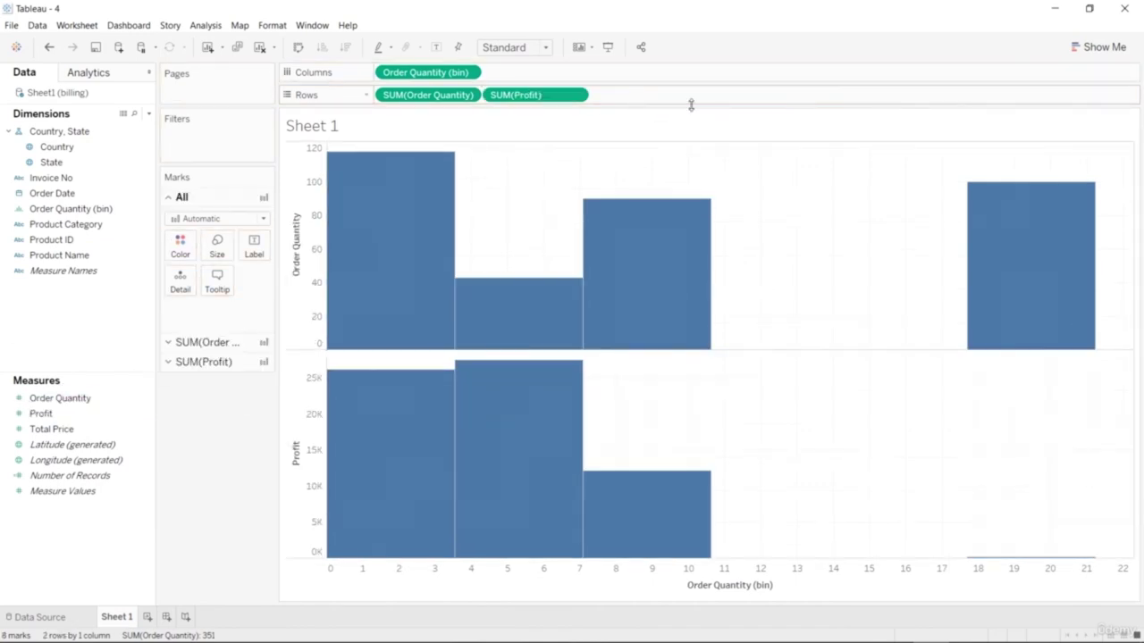
pyautogui.click(1101, 49)
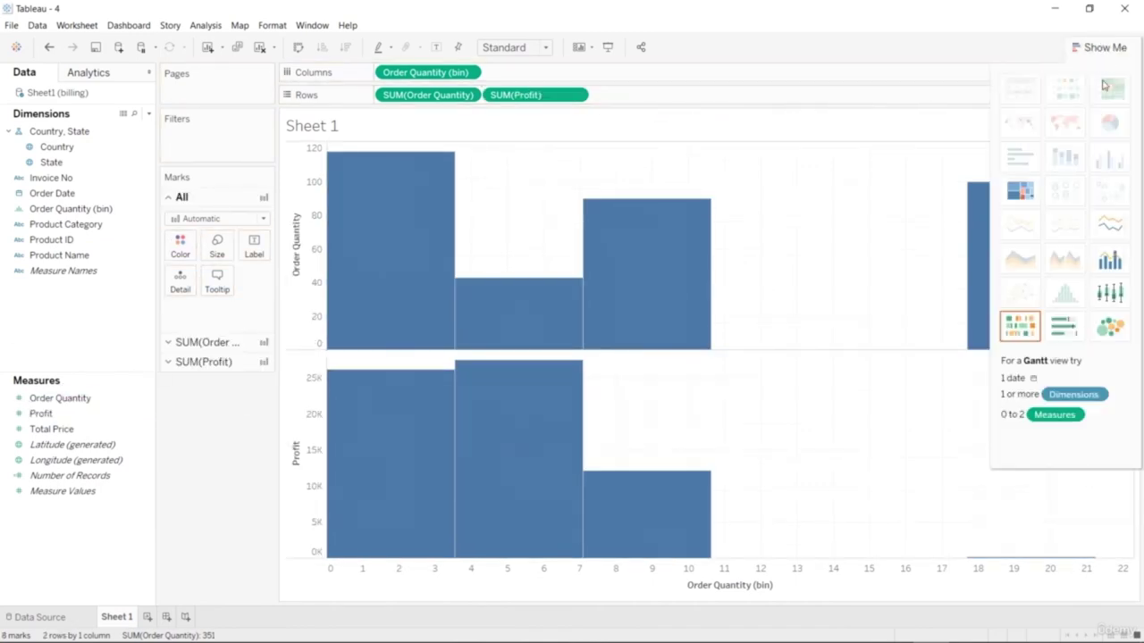
pyautogui.click(1106, 228)
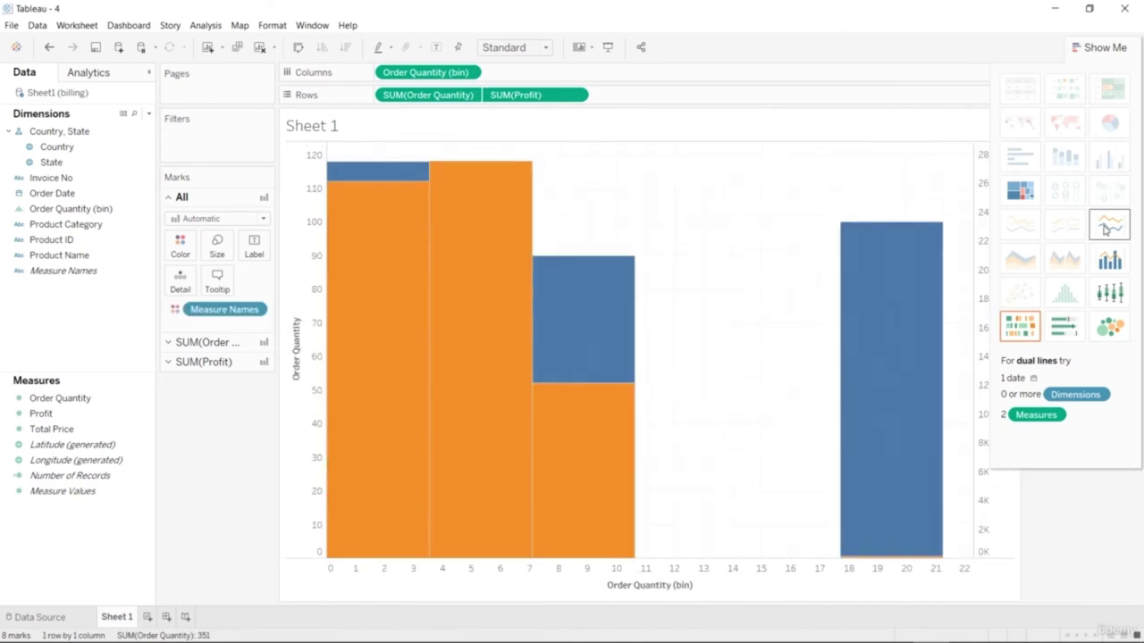
pyautogui.click(1110, 259)
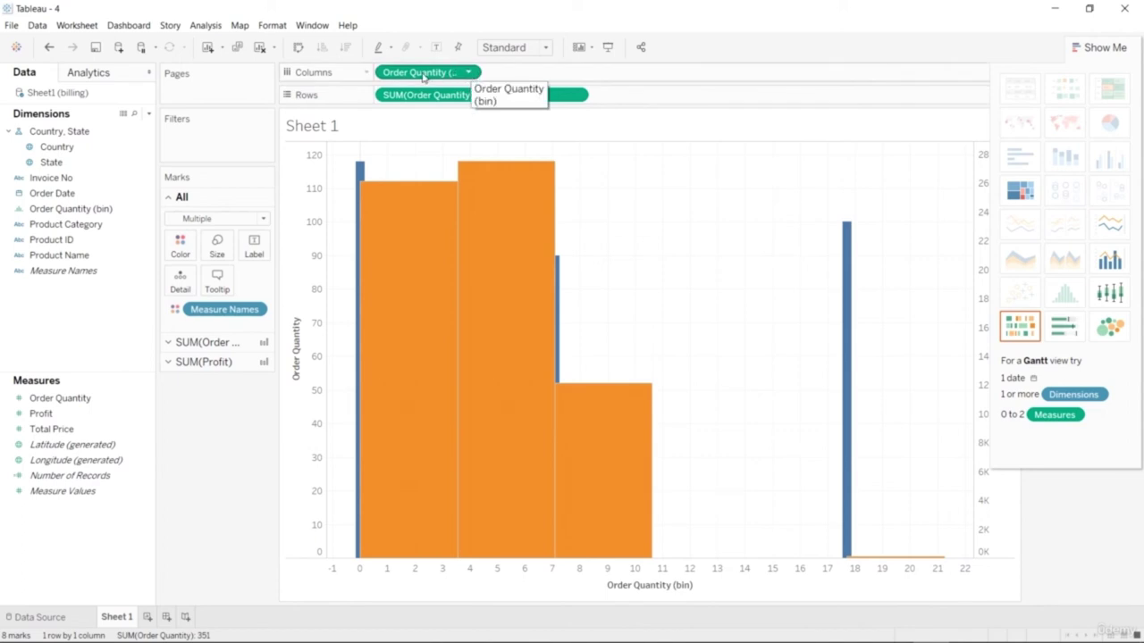
# Try swapping Order Quantity and Order Quantity (bin) between Rows and Columns, and restore the dual combination chart.
pyautogui.moveTo(426, 94); pyautogui.dragTo(539, 75)
pyautogui.moveTo(446, 76); pyautogui.dragTo(558, 99)
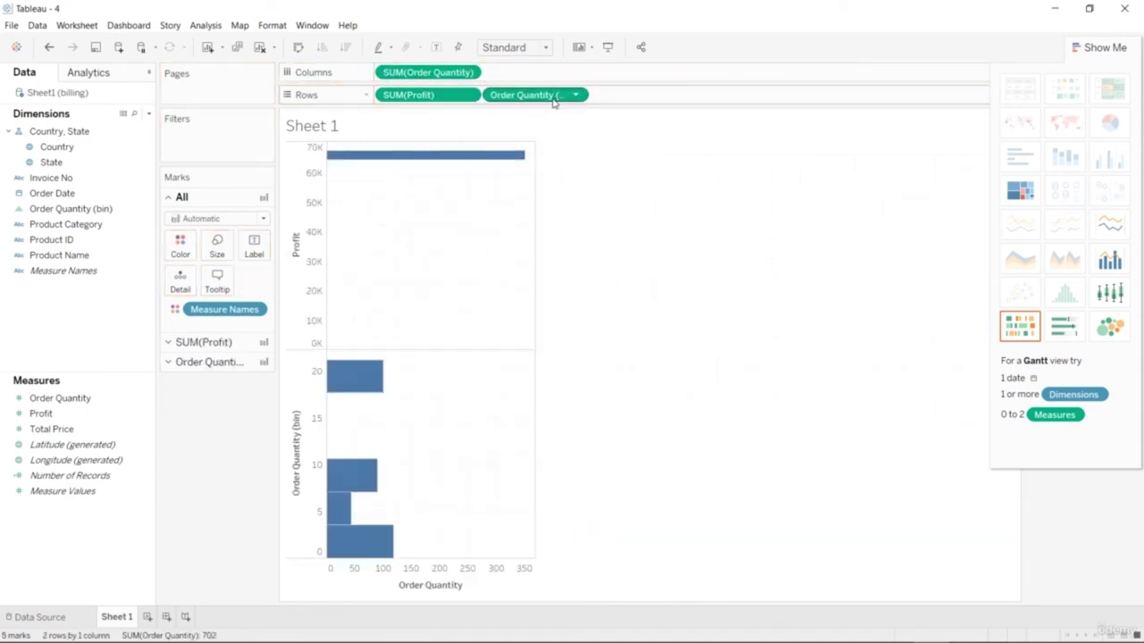
pyautogui.click(1108, 230)
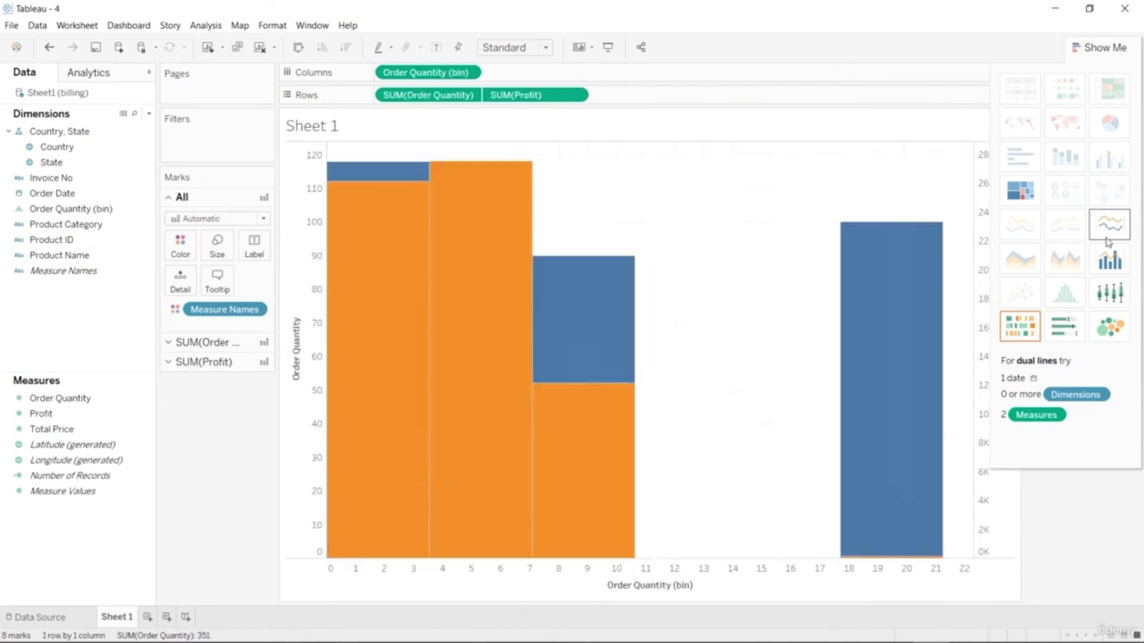
pyautogui.click(1109, 259)
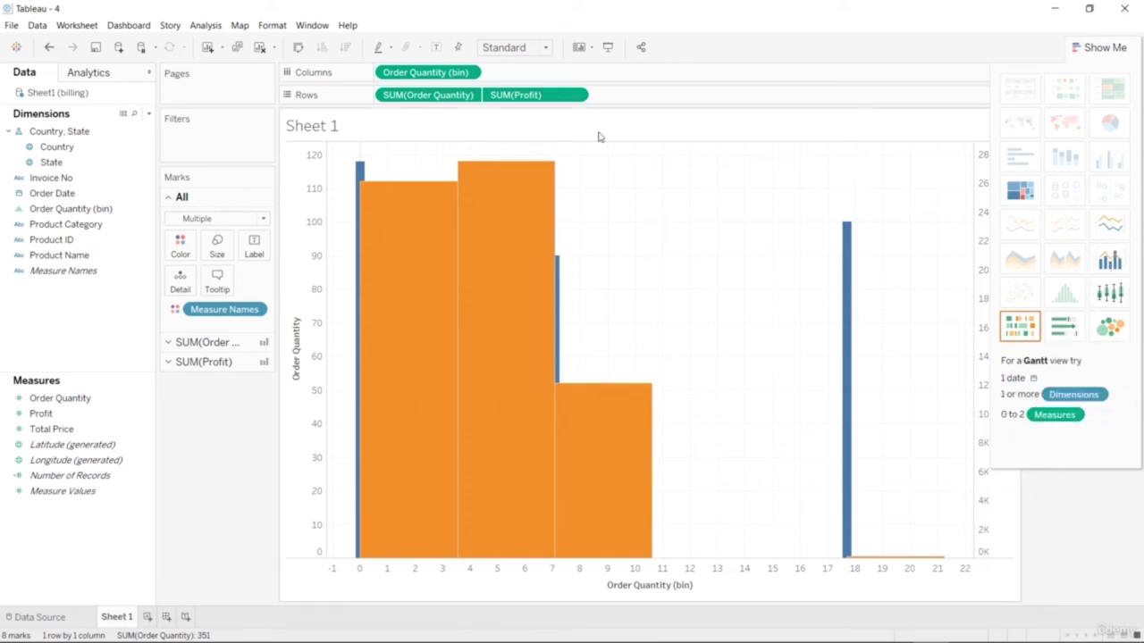
# Add Country ahead of Order Quantity (bin) in Columns, and make Order Quantity (bin) discrete.
pyautogui.click(121, 413)
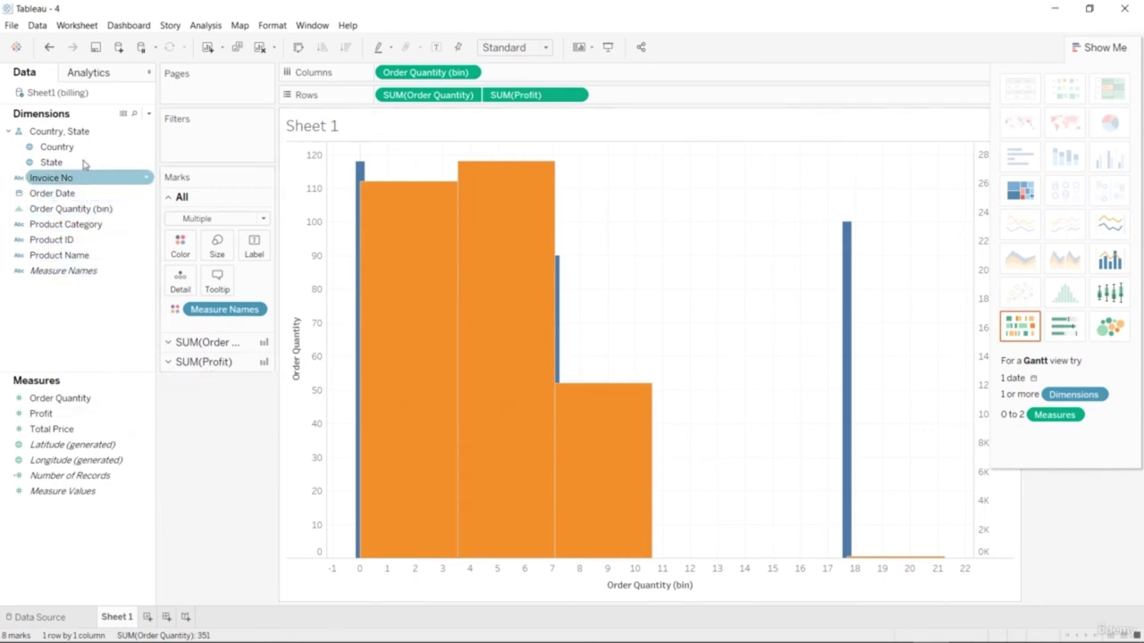
pyautogui.moveTo(78, 147); pyautogui.dragTo(663, 76)
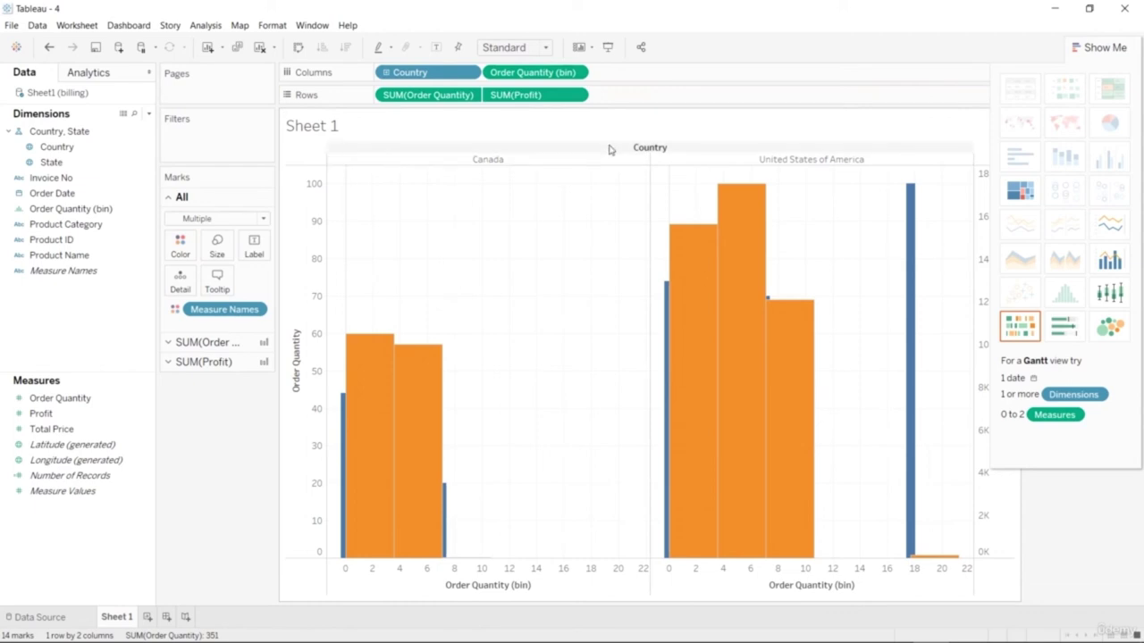
pyautogui.click(575, 71)
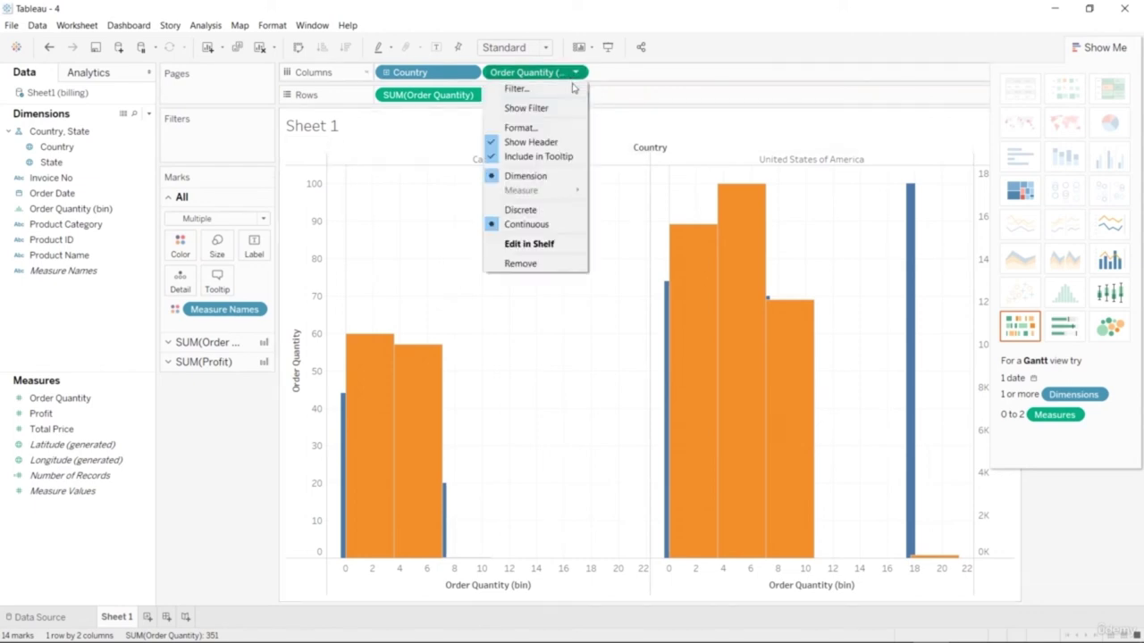
pyautogui.click(559, 210)
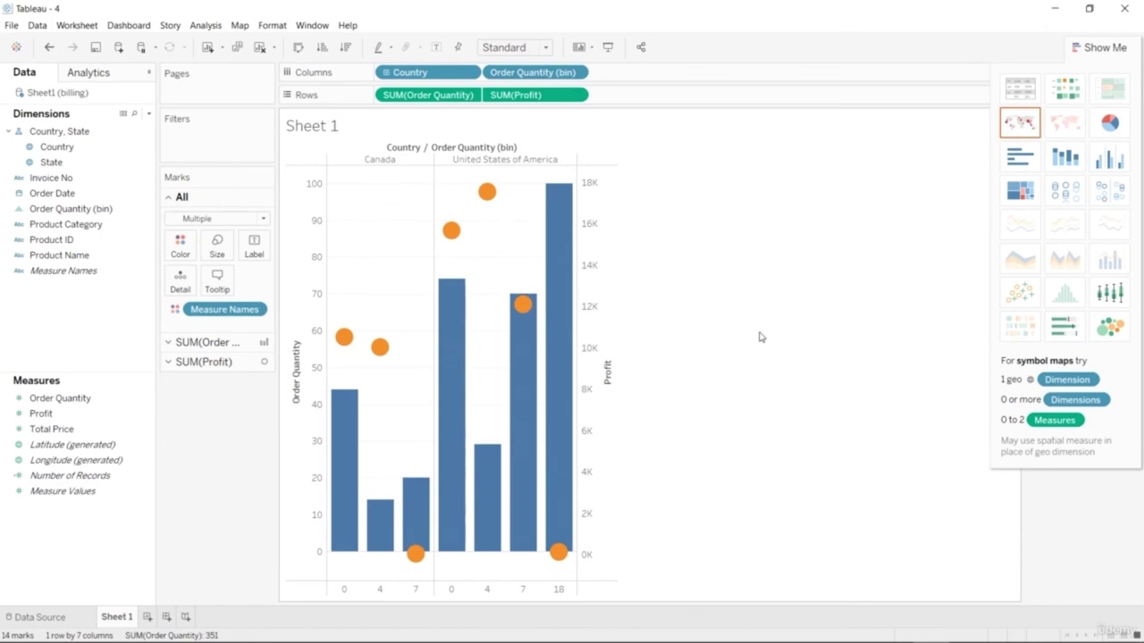
pyautogui.moveTo(379, 347)
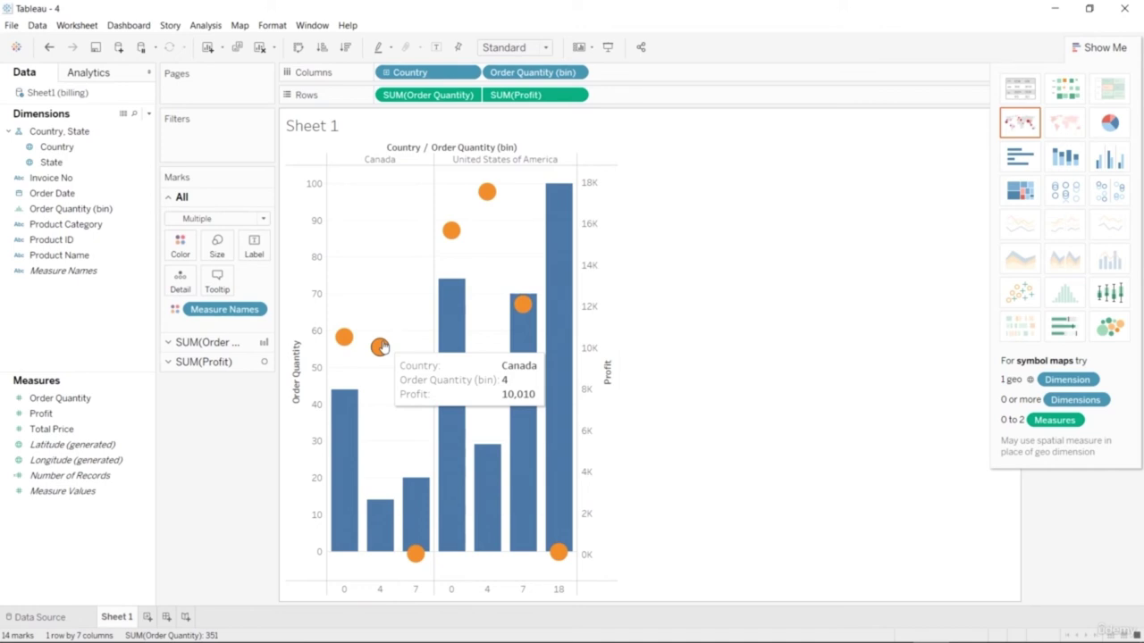
# Hide the chart type suggestions, and open the options of Profit in Rows.
pyautogui.click(1112, 46)
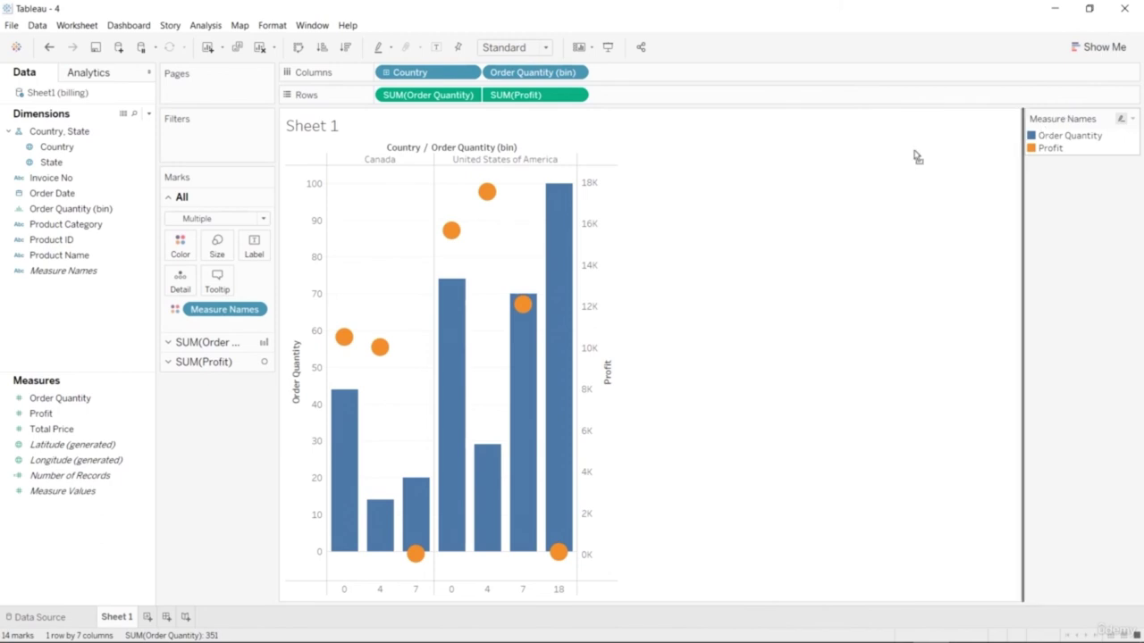
pyautogui.moveTo(1123, 138); pyautogui.dragTo(1127, 125)
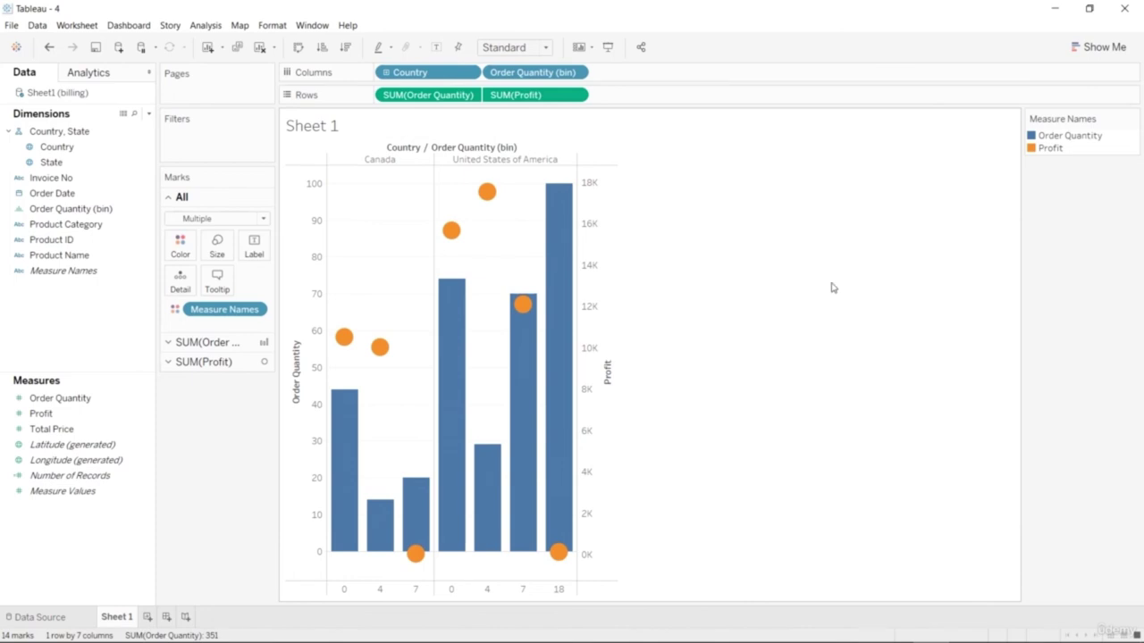
pyautogui.click(575, 96)
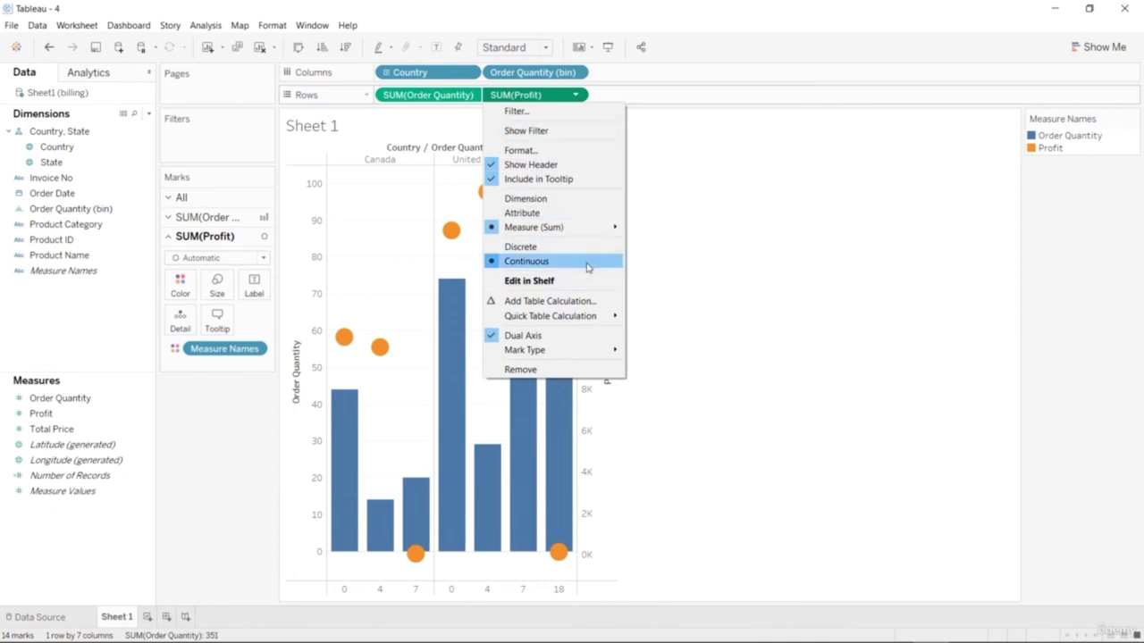
# Try Count (Distinct) as the aggregation of Order Quantity in Rows, and restore it to Sum.
pyautogui.click(471, 96)
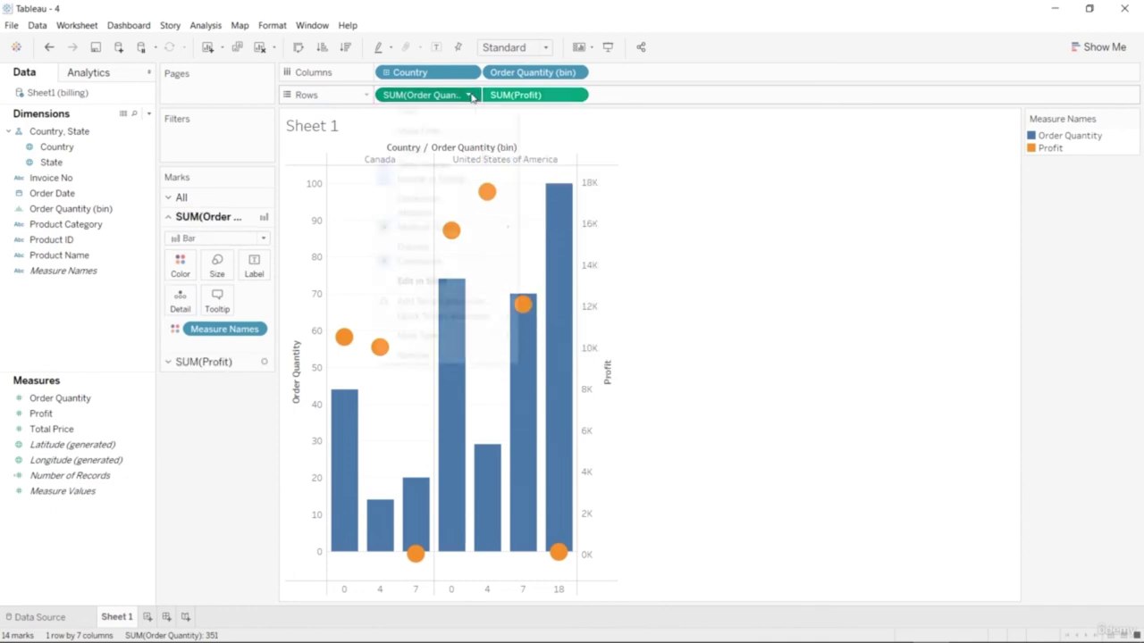
pyautogui.moveTo(493, 228)
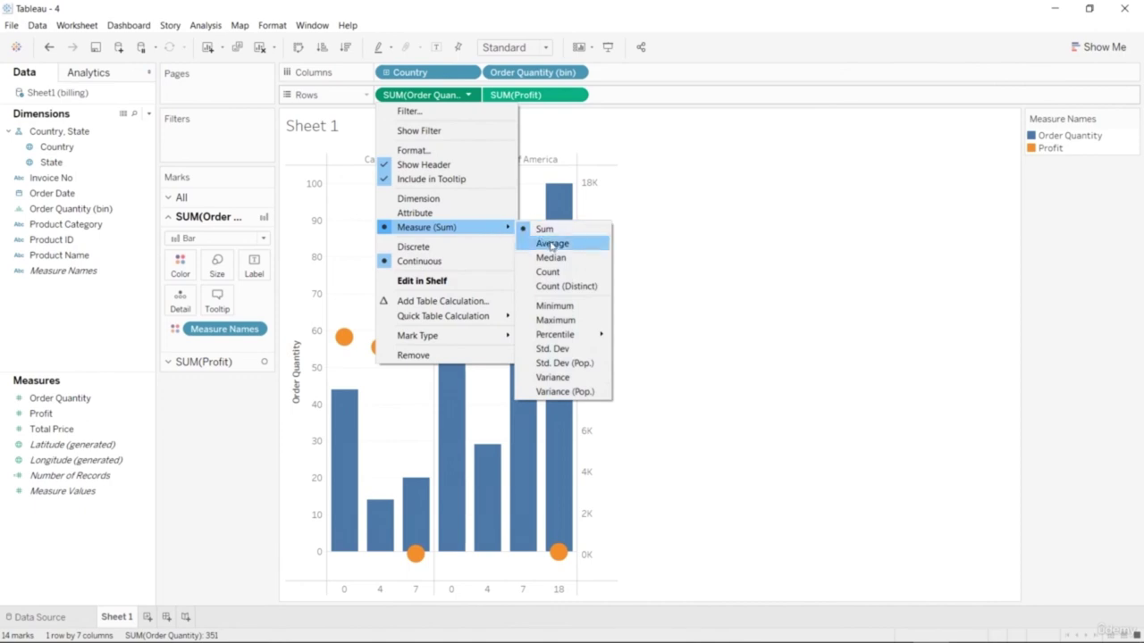
pyautogui.click(574, 293)
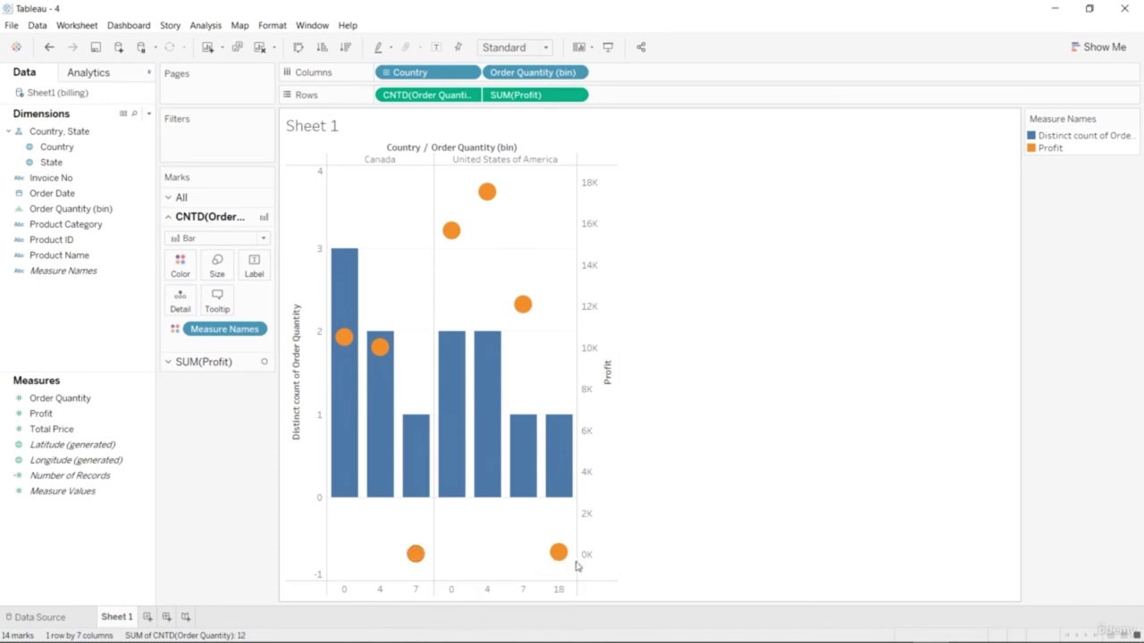
pyautogui.click(469, 95)
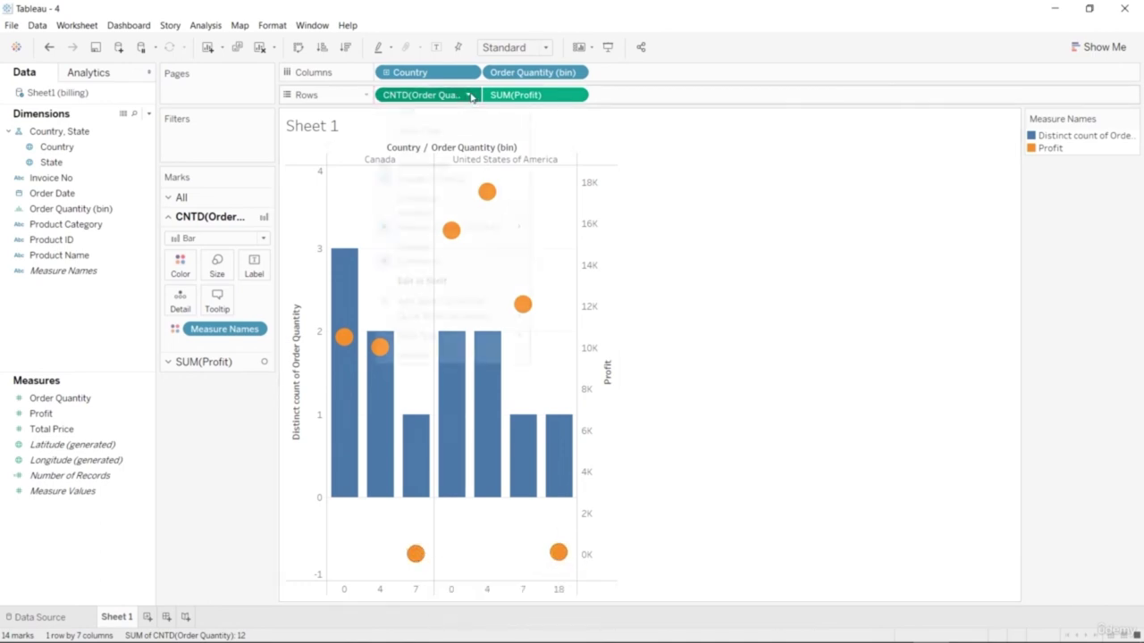
pyautogui.moveTo(482, 228)
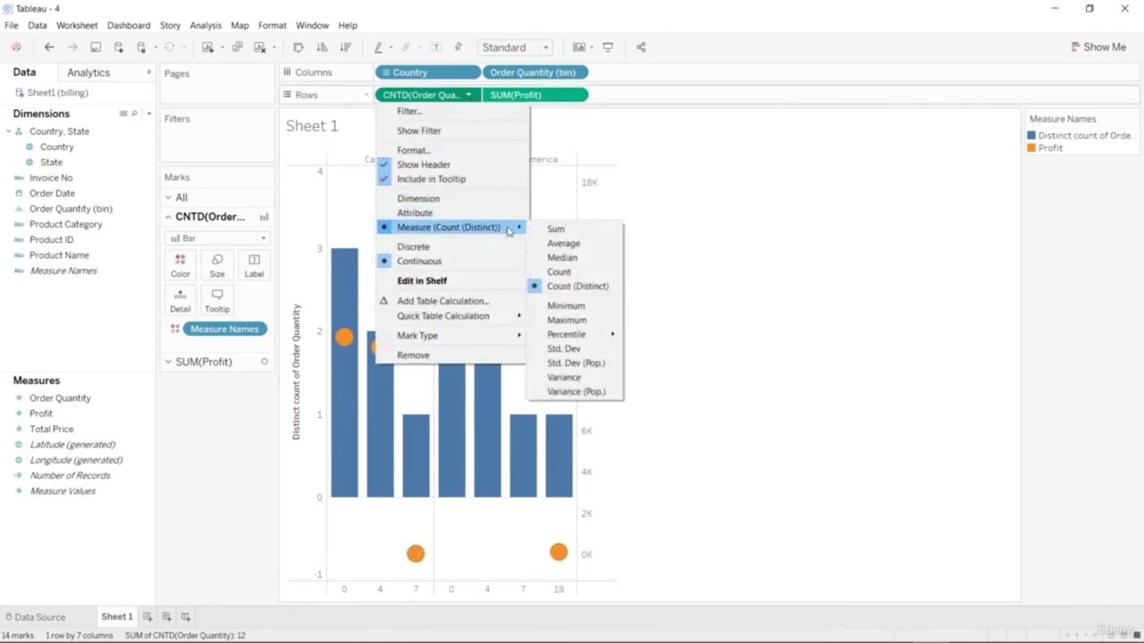
pyautogui.click(557, 231)
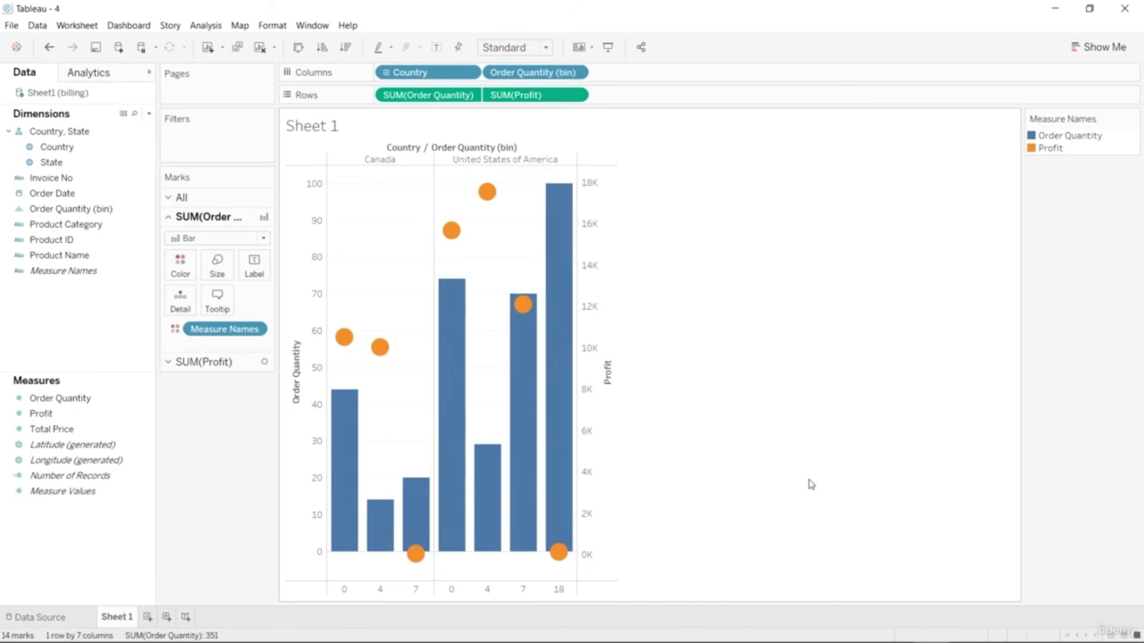
# Reopen the chart type suggestions, and try the circle views and side-by-side circles charts.
pyautogui.click(1104, 47)
pyautogui.click(1063, 190)
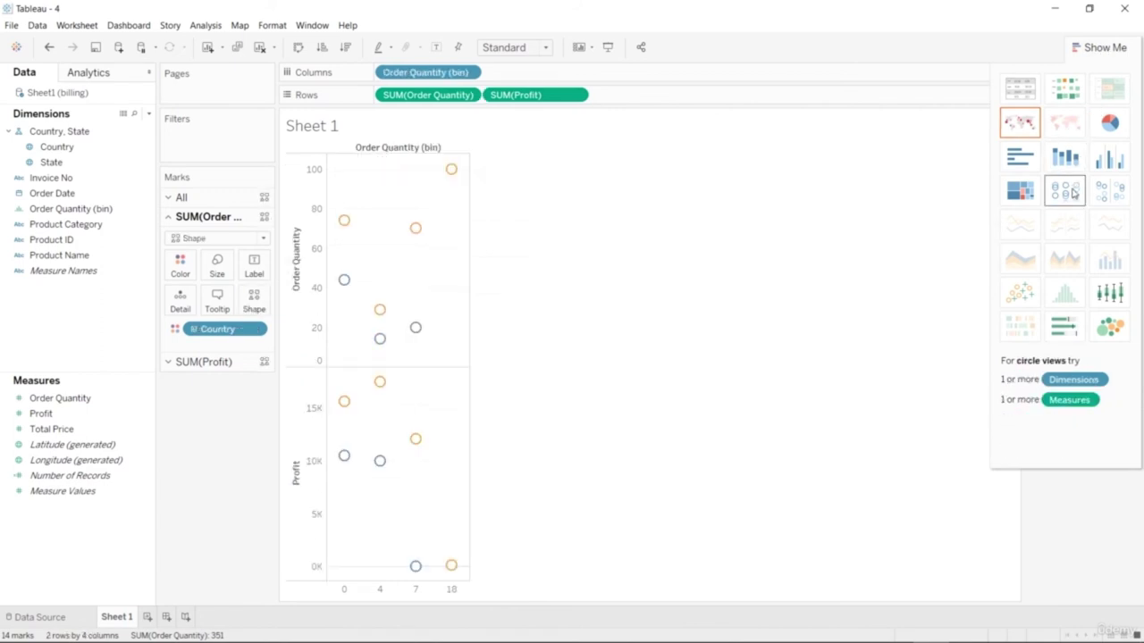
pyautogui.click(1104, 193)
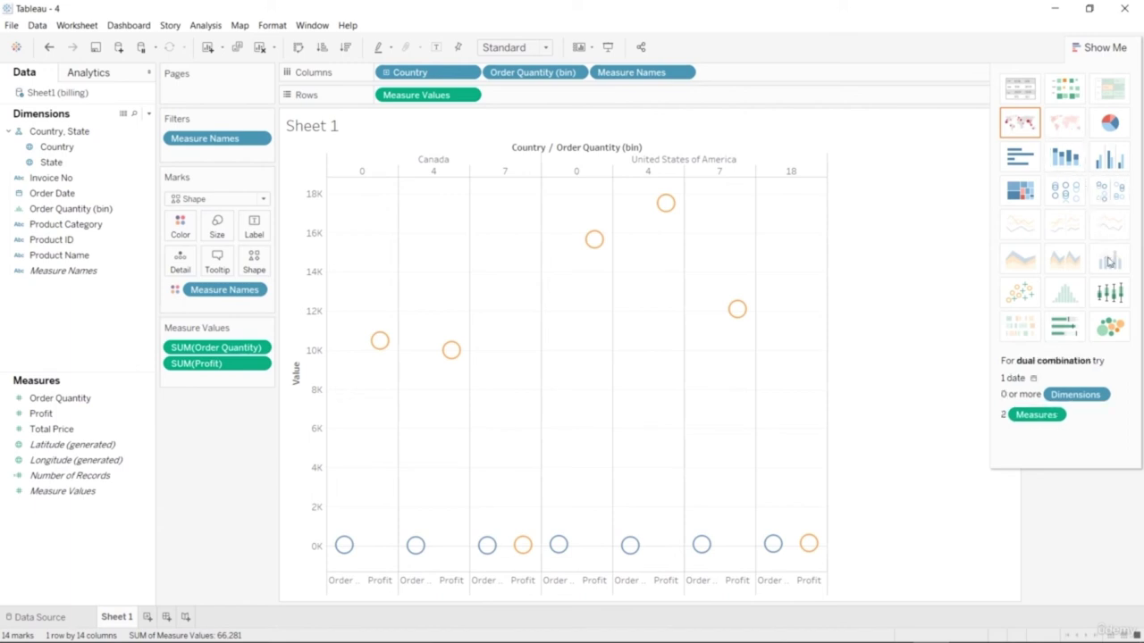
# Try the stacked bars, horizontal bars, side-by-side bars and heat map chart types, and return to side-by-side circles.
pyautogui.click(1064, 157)
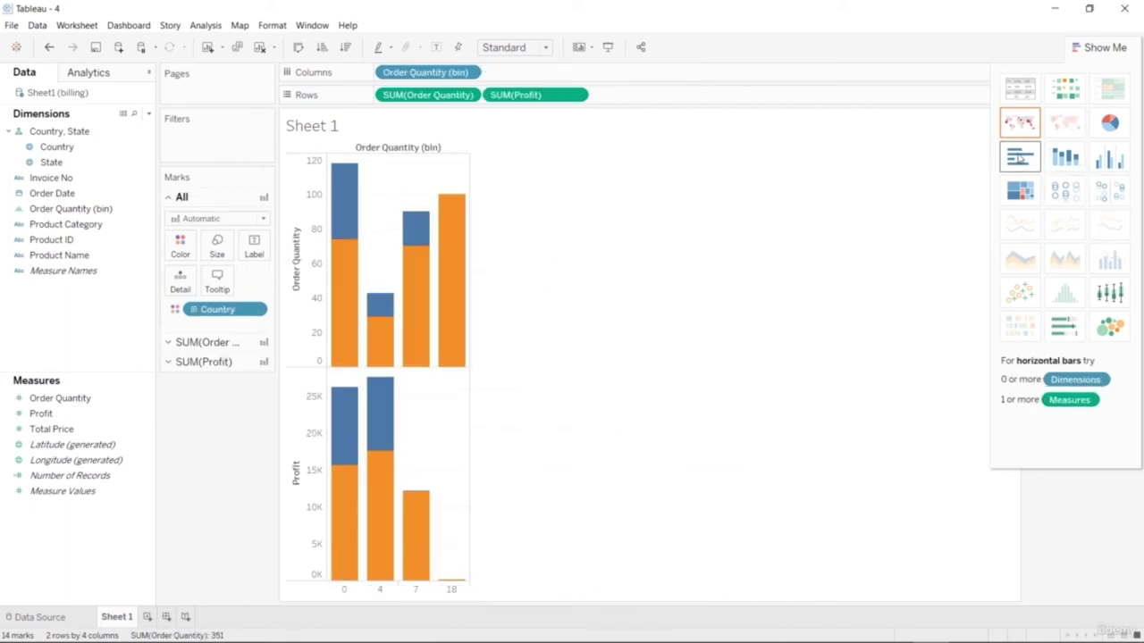
pyautogui.click(1020, 157)
pyautogui.click(1109, 157)
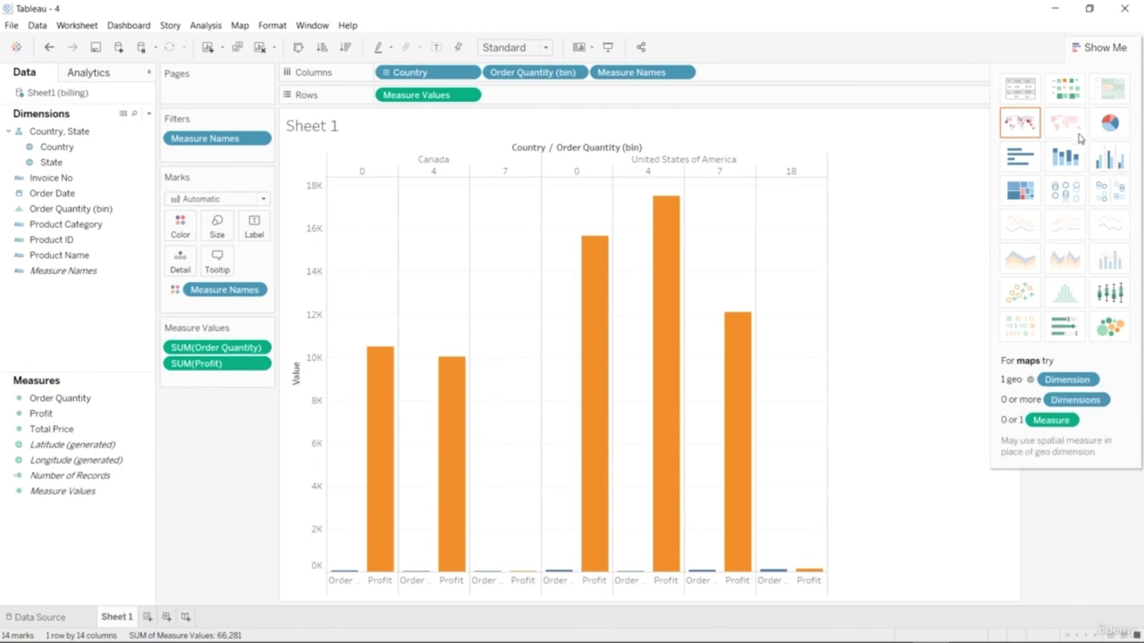
pyautogui.click(1020, 190)
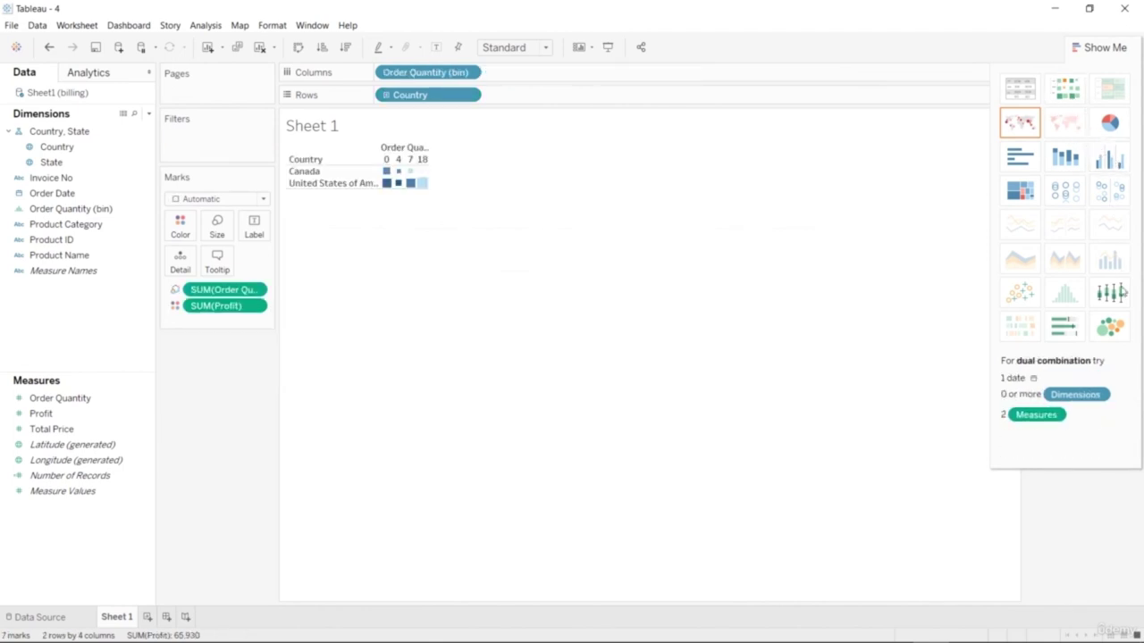
pyautogui.click(1116, 293)
pyautogui.click(1110, 190)
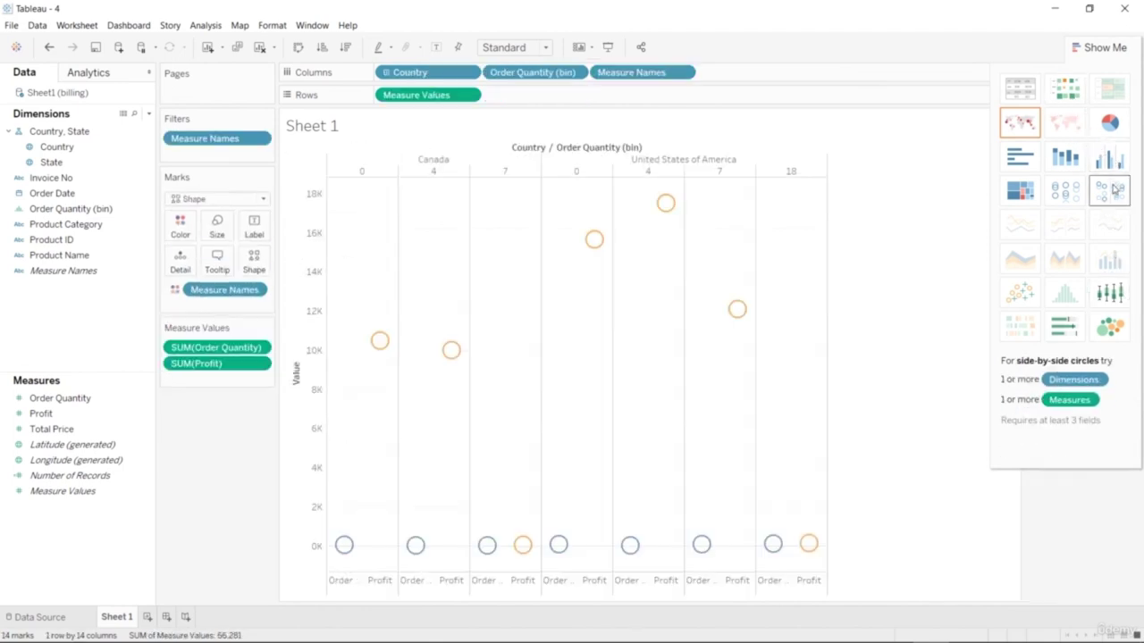
# Undo all the trial chart types back to the dual combination chart, and hide the chart type suggestions.
pyautogui.hotkey('ctrl', 'z')
pyautogui.hotkey('ctrl', 'z')
pyautogui.hotkey('ctrl', 'z')
pyautogui.hotkey('ctrl', 'z')
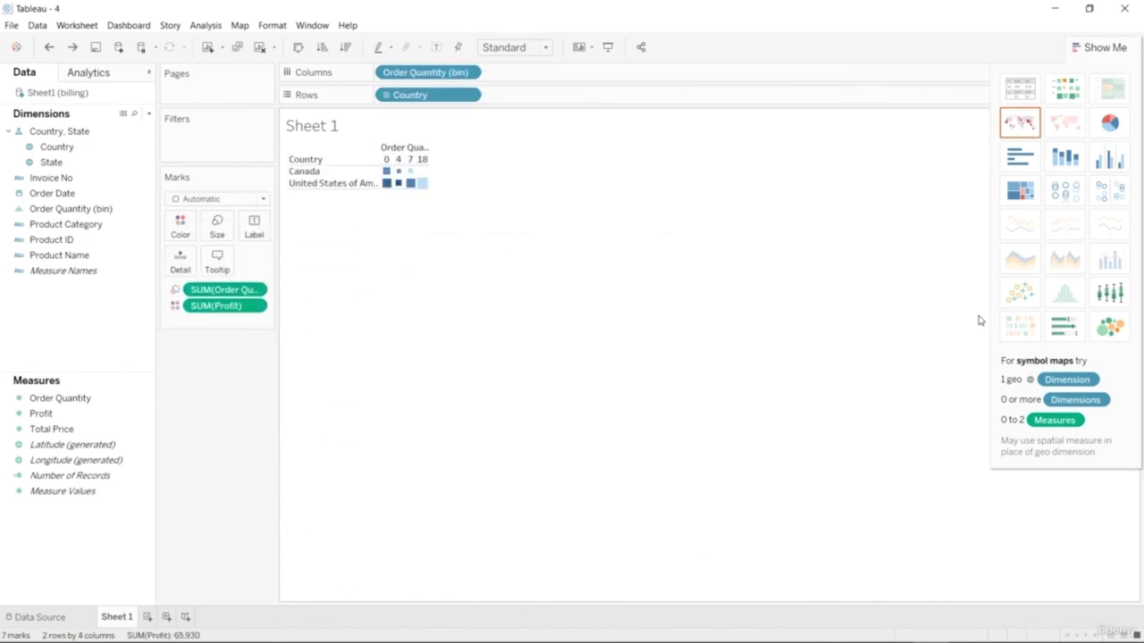
pyautogui.hotkey('ctrl', 'z')
pyautogui.hotkey('ctrl', 'z')
pyautogui.hotkey('ctrl', 'z')
pyautogui.hotkey('ctrl', 'z')
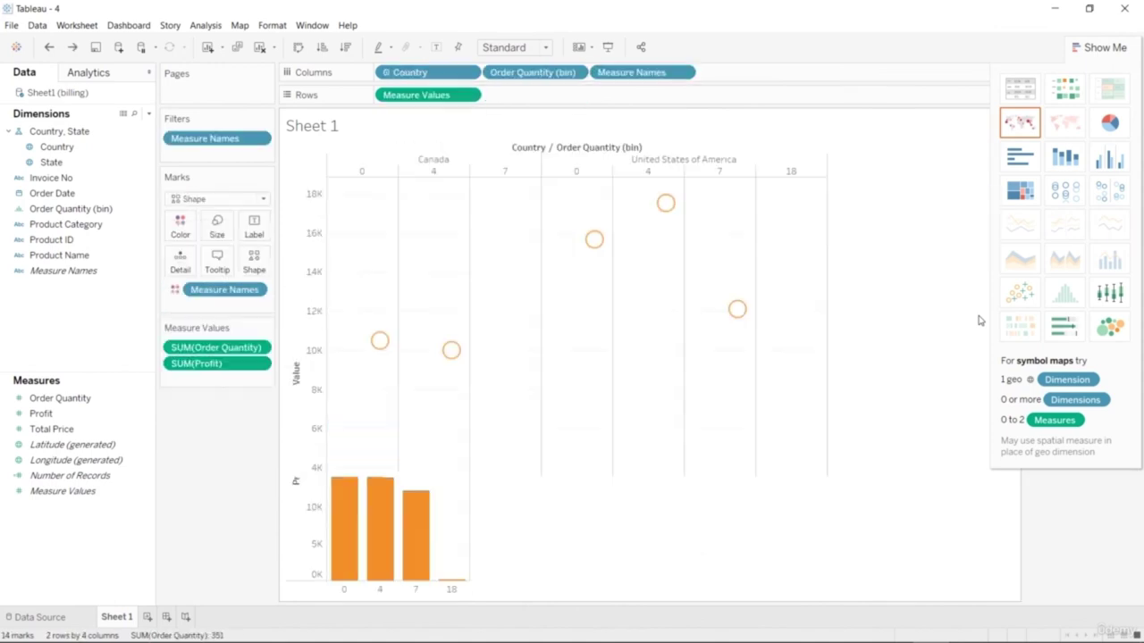
pyautogui.hotkey('ctrl', 'z')
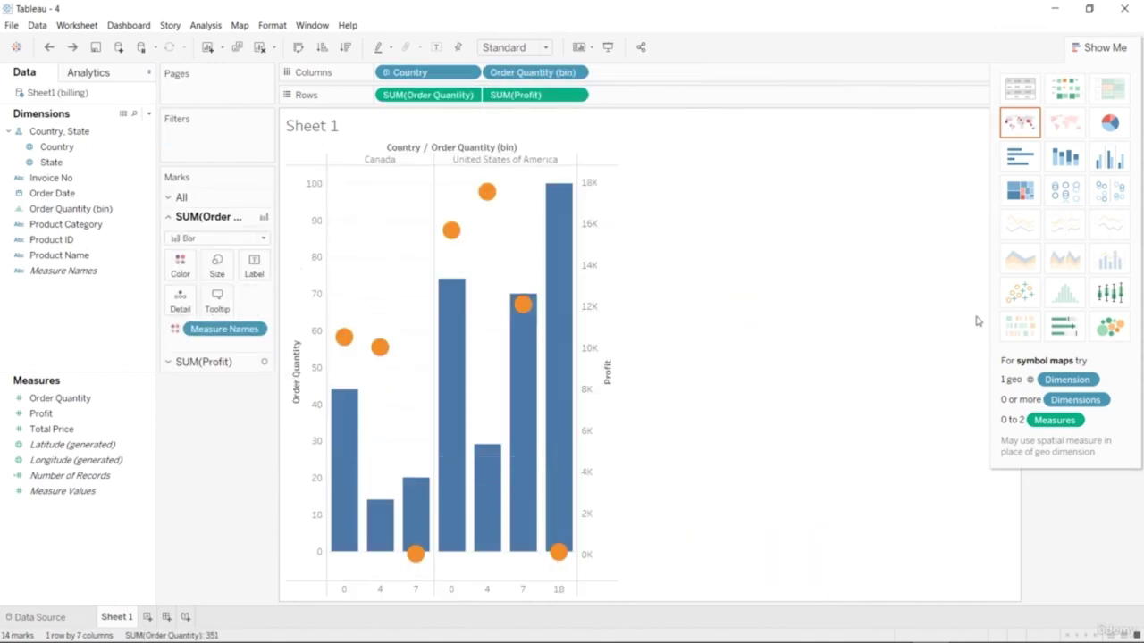
pyautogui.click(1100, 49)
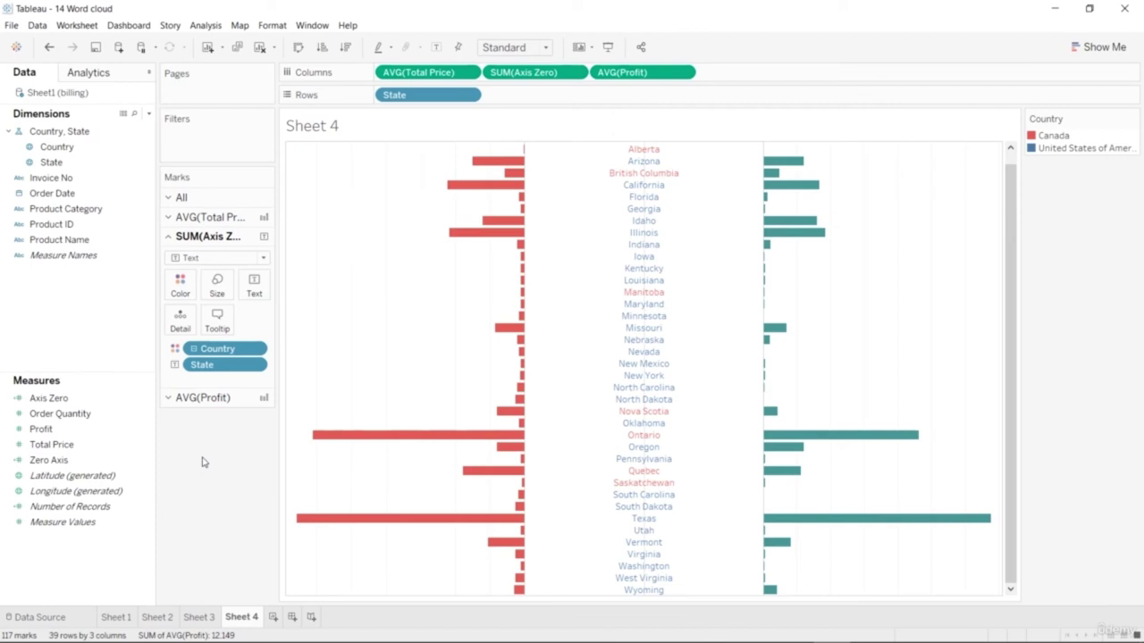
# In the empty Sheet 4, add Total Price and Profit to Columns and State to Rows.
pyautogui.scroll(1, 767, 387)
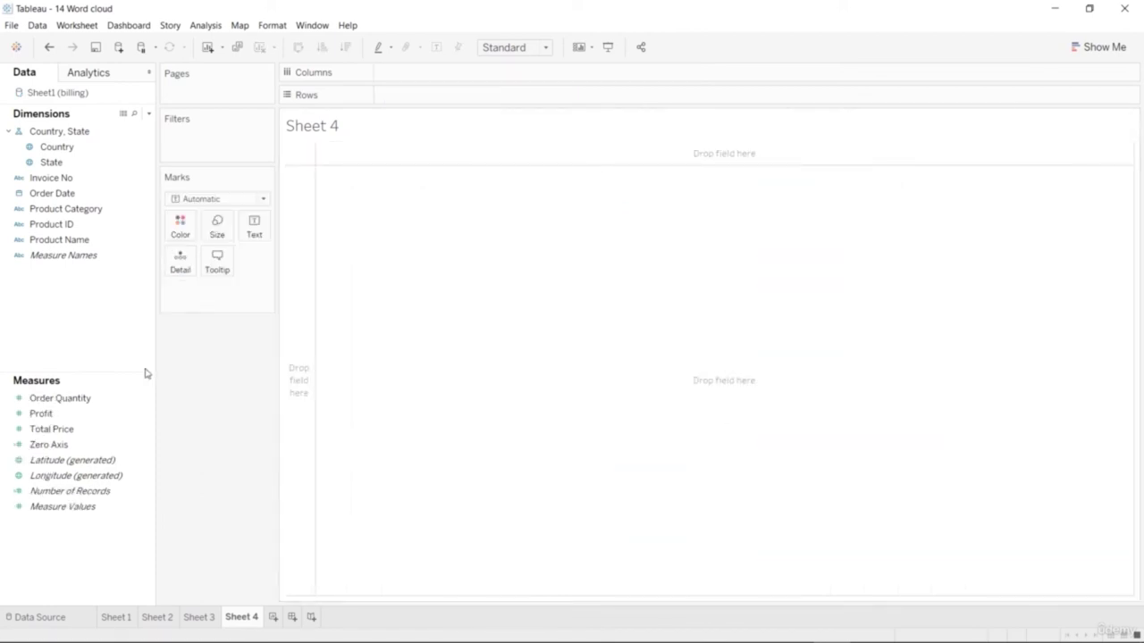
pyautogui.click(101, 416)
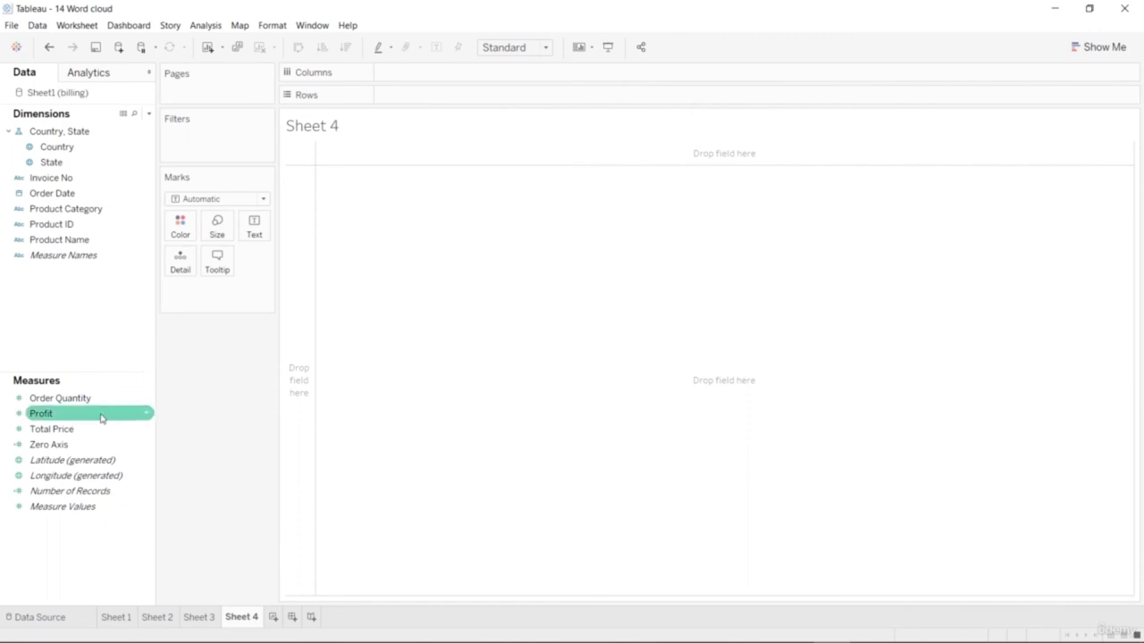
pyautogui.click(90, 429)
pyautogui.moveTo(89, 429); pyautogui.dragTo(446, 73)
pyautogui.moveTo(81, 414); pyautogui.dragTo(549, 92)
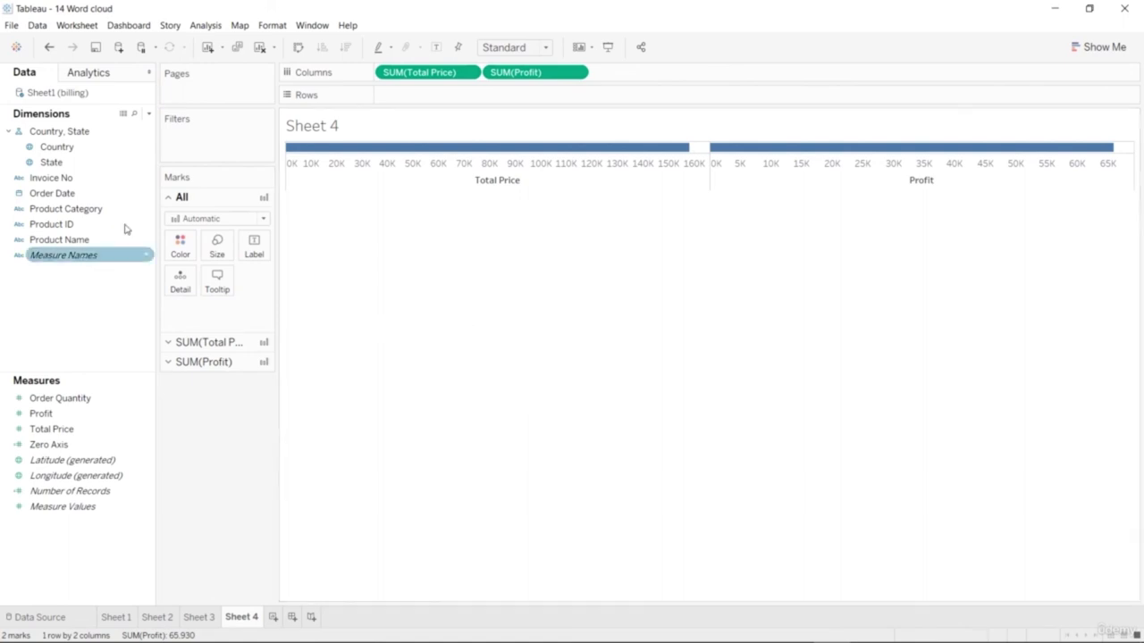
pyautogui.moveTo(76, 163); pyautogui.dragTo(434, 105)
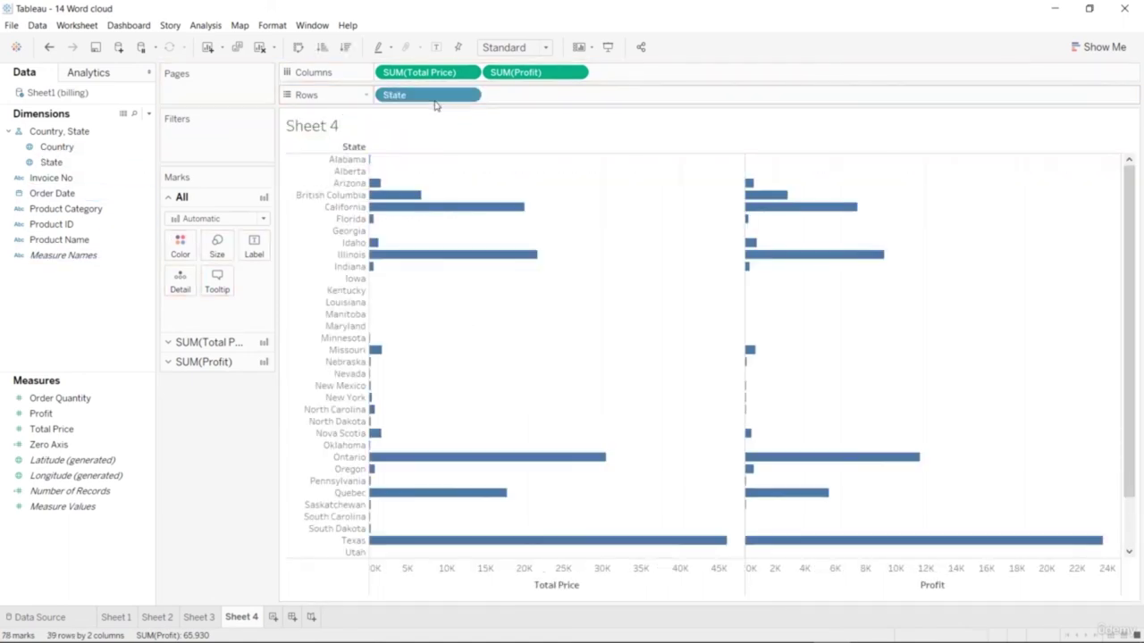
pyautogui.scroll(-3, 617, 331)
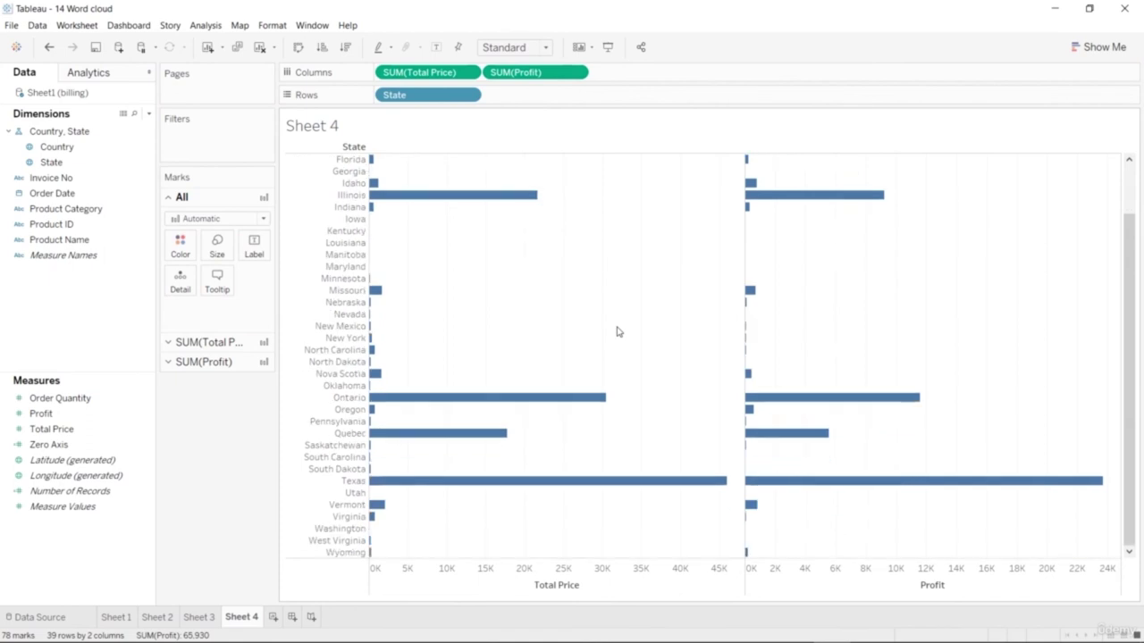
pyautogui.scroll(3, 616, 331)
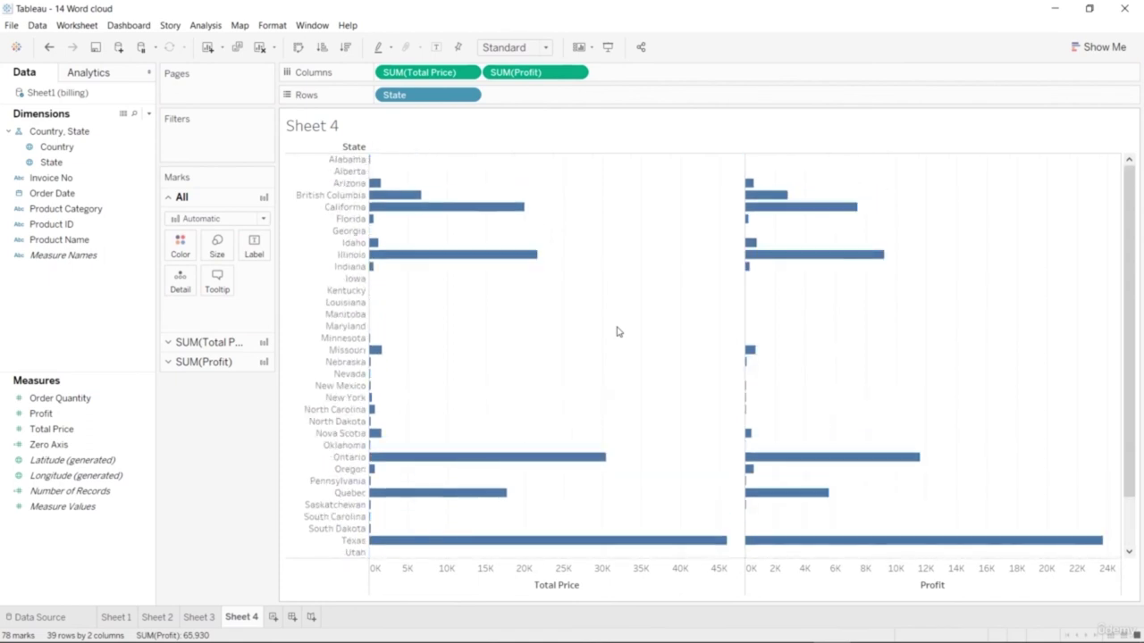
# Replace Total Price in Columns with Order Quantity, and place Profit over the existing Profit field.
pyautogui.moveTo(79, 399); pyautogui.dragTo(438, 80)
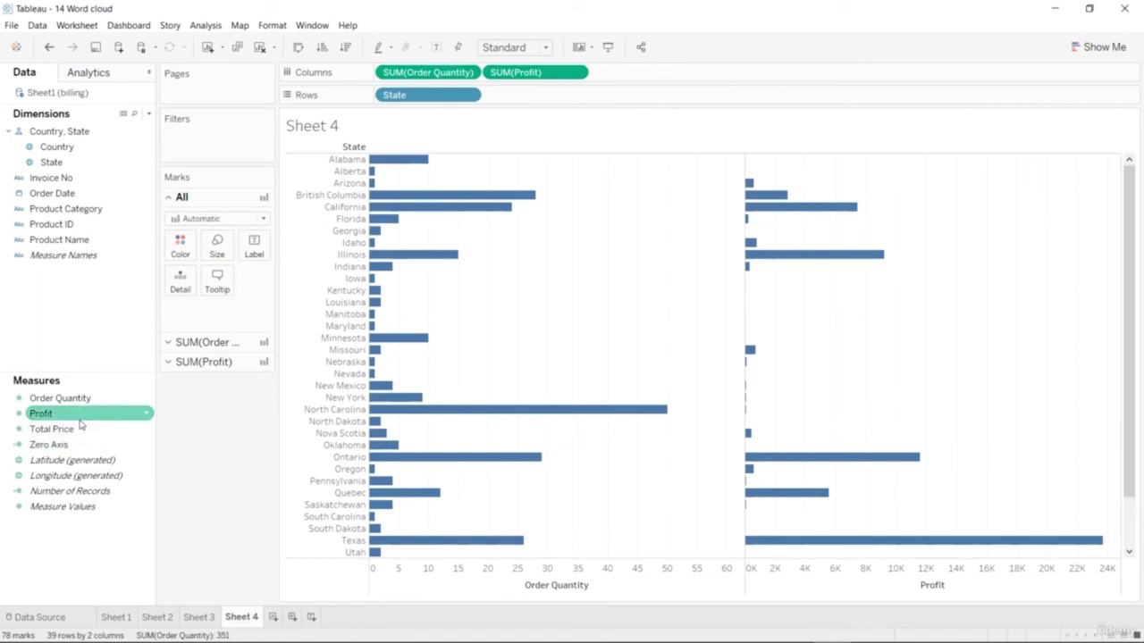
pyautogui.moveTo(80, 415); pyautogui.dragTo(553, 82)
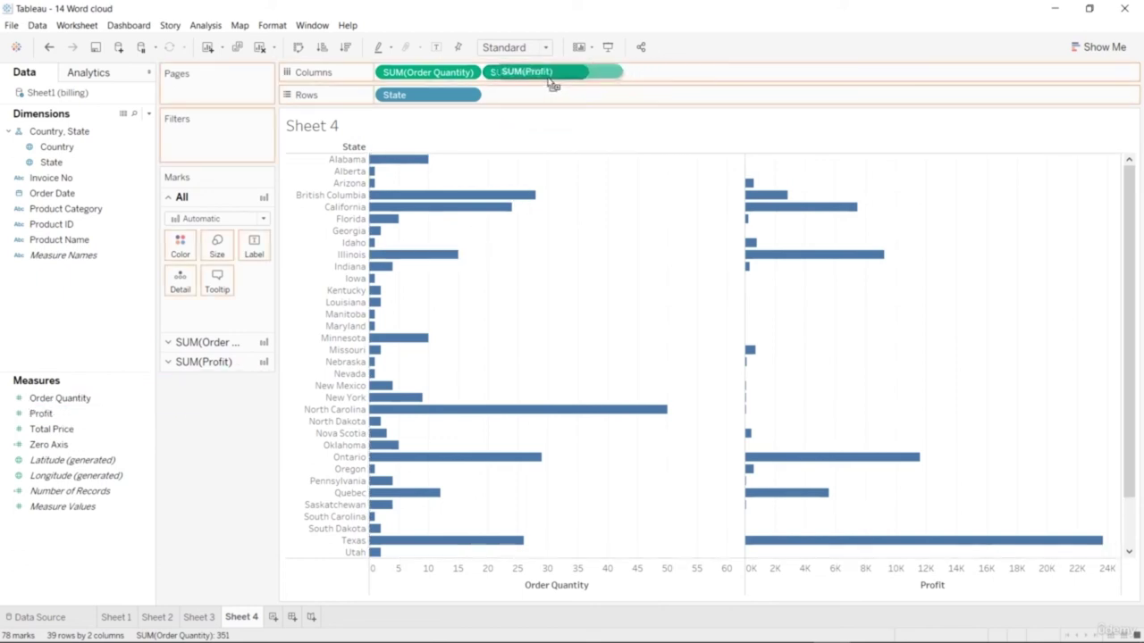
pyautogui.moveTo(551, 82); pyautogui.dragTo(549, 81)
pyautogui.scroll(-3, 720, 401)
pyautogui.scroll(3, 722, 401)
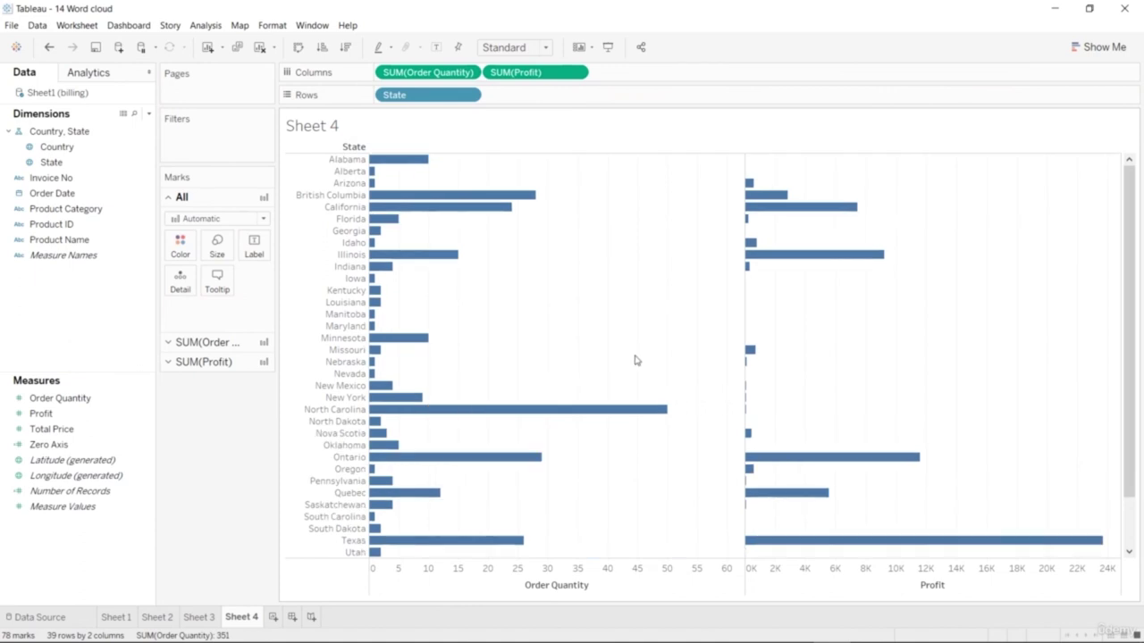
# Set the aggregation of Profit in Columns to Average, and check the states' average profit bars.
pyautogui.click(514, 74)
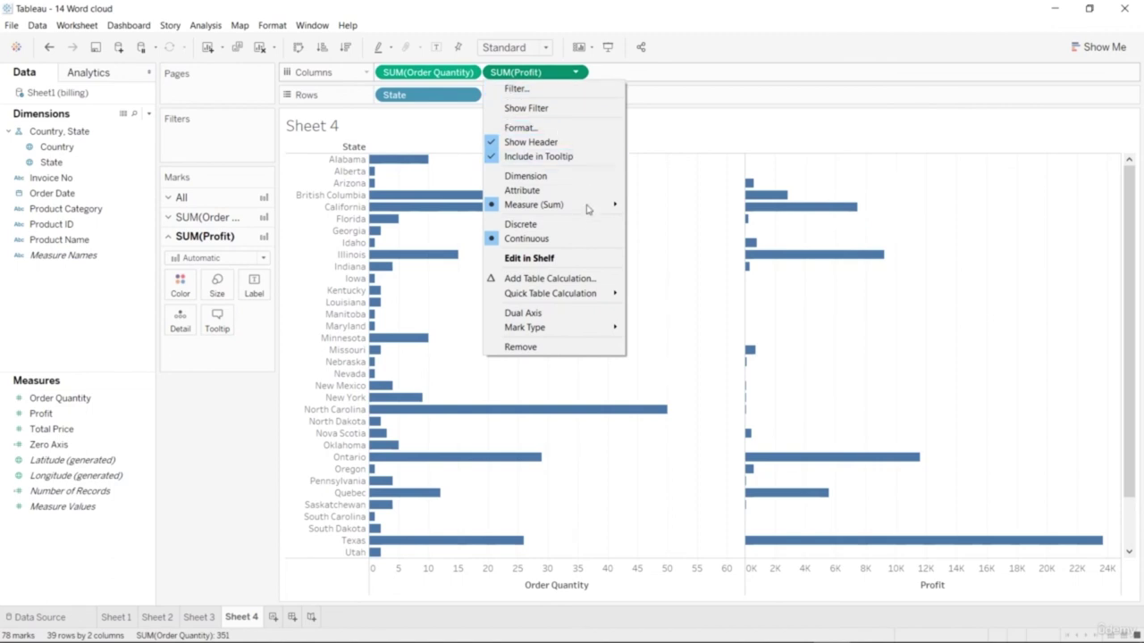
pyautogui.moveTo(590, 210)
pyautogui.click(645, 220)
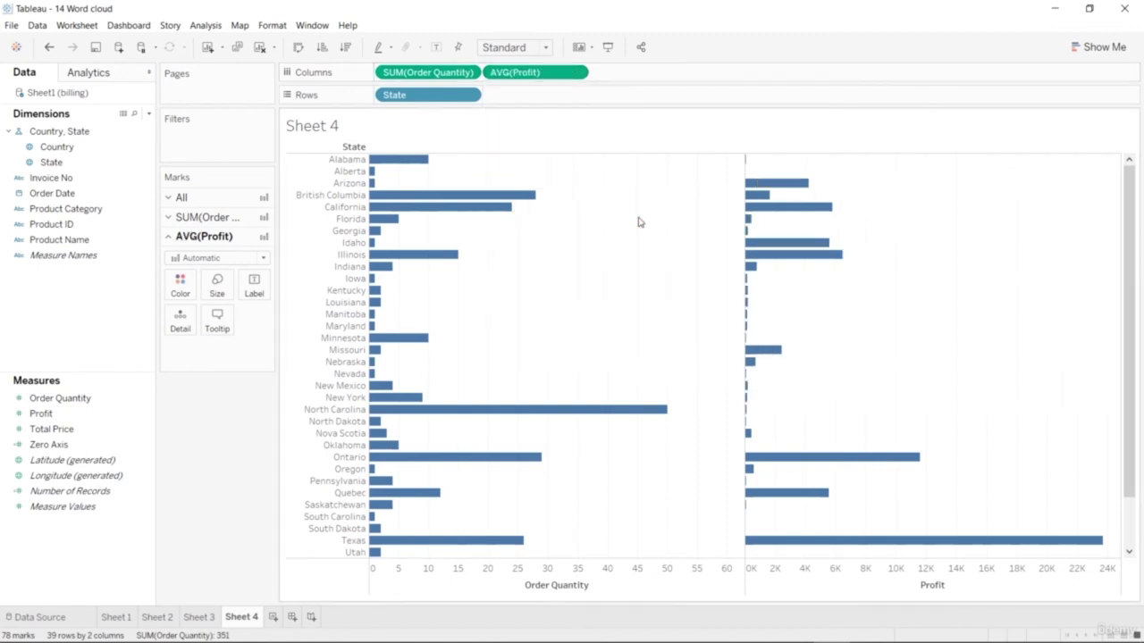
pyautogui.moveTo(786, 259)
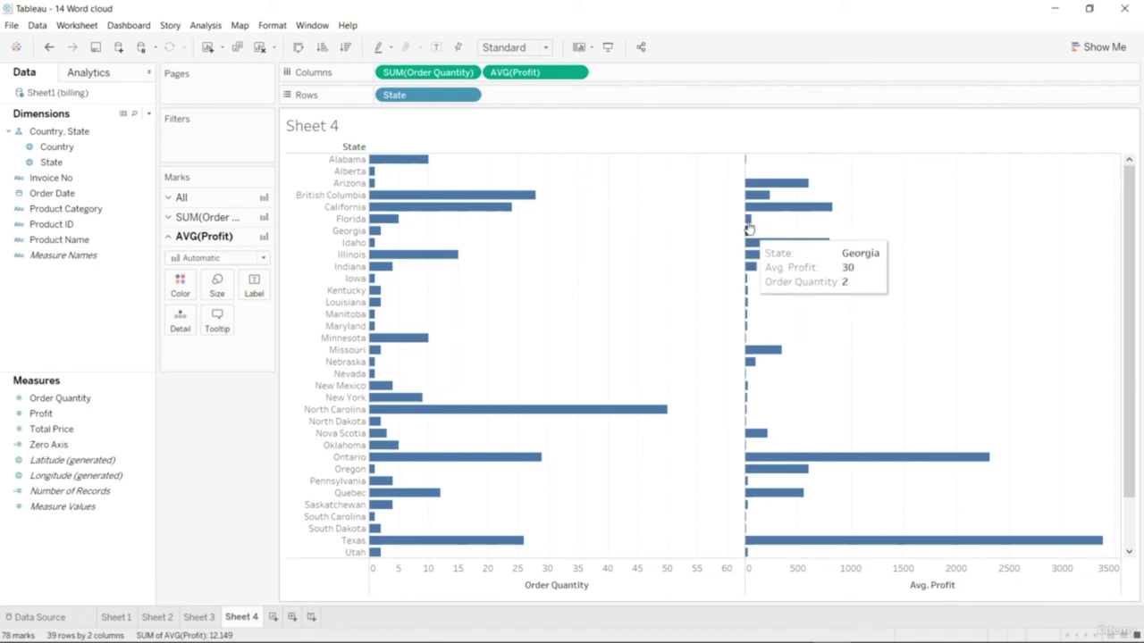
pyautogui.moveTo(751, 211)
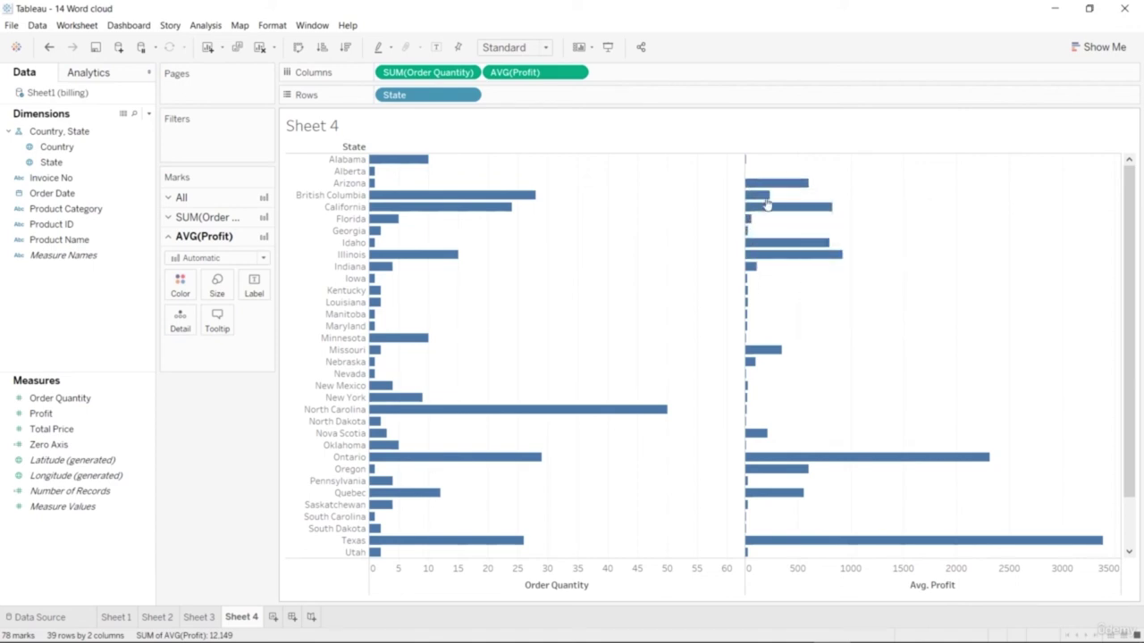
# Set the aggregation of Order Quantity in Columns to Average.
pyautogui.click(468, 72)
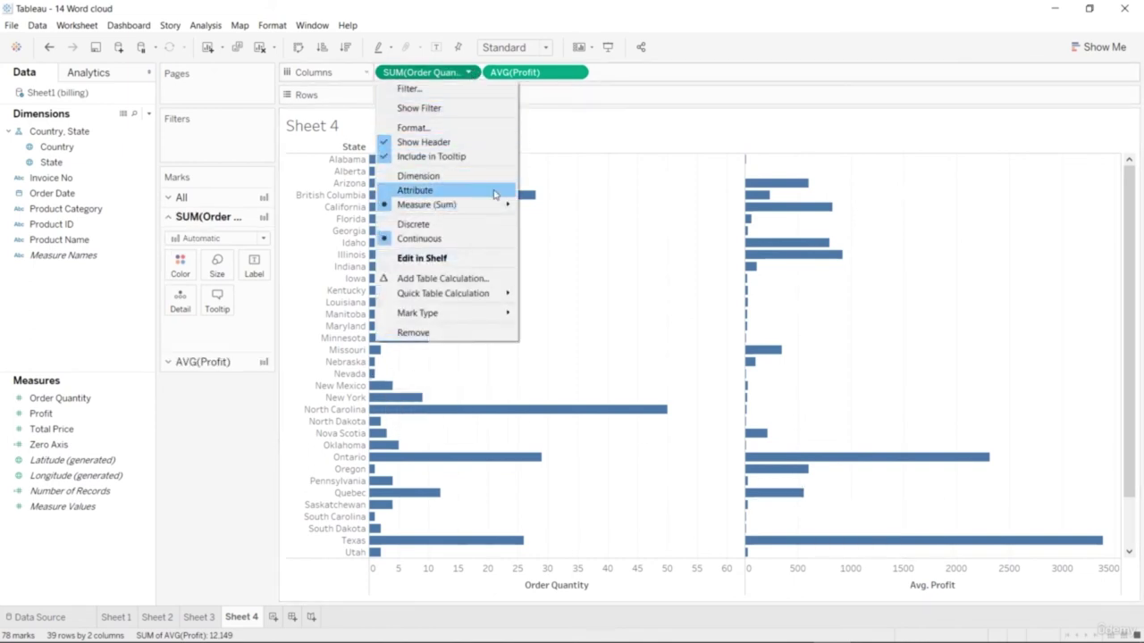
pyautogui.moveTo(495, 207)
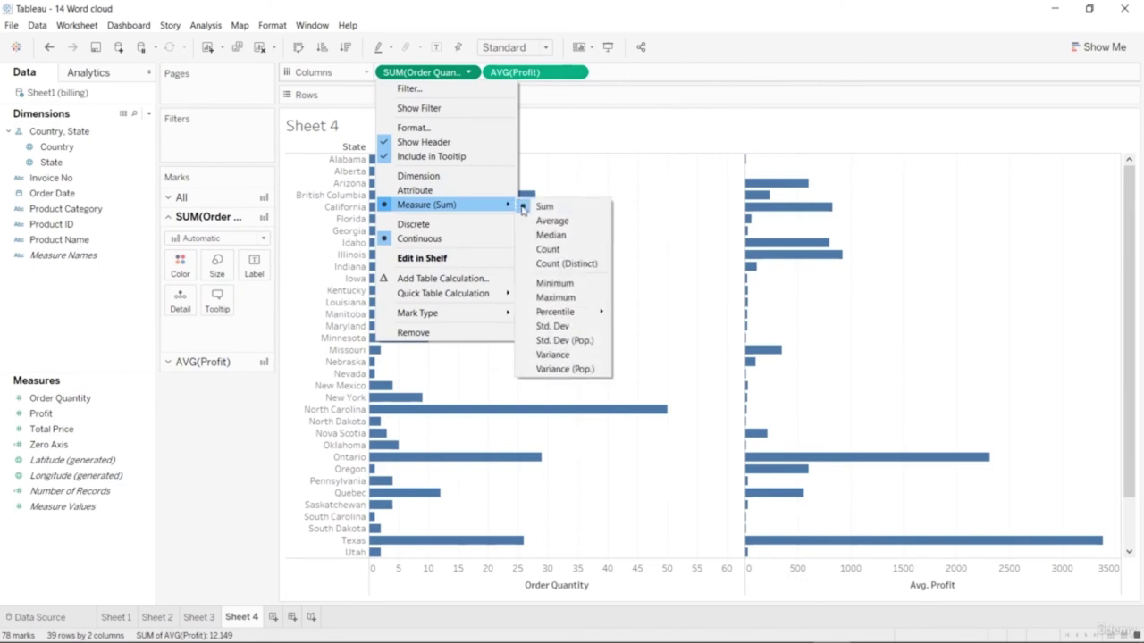
pyautogui.click(541, 222)
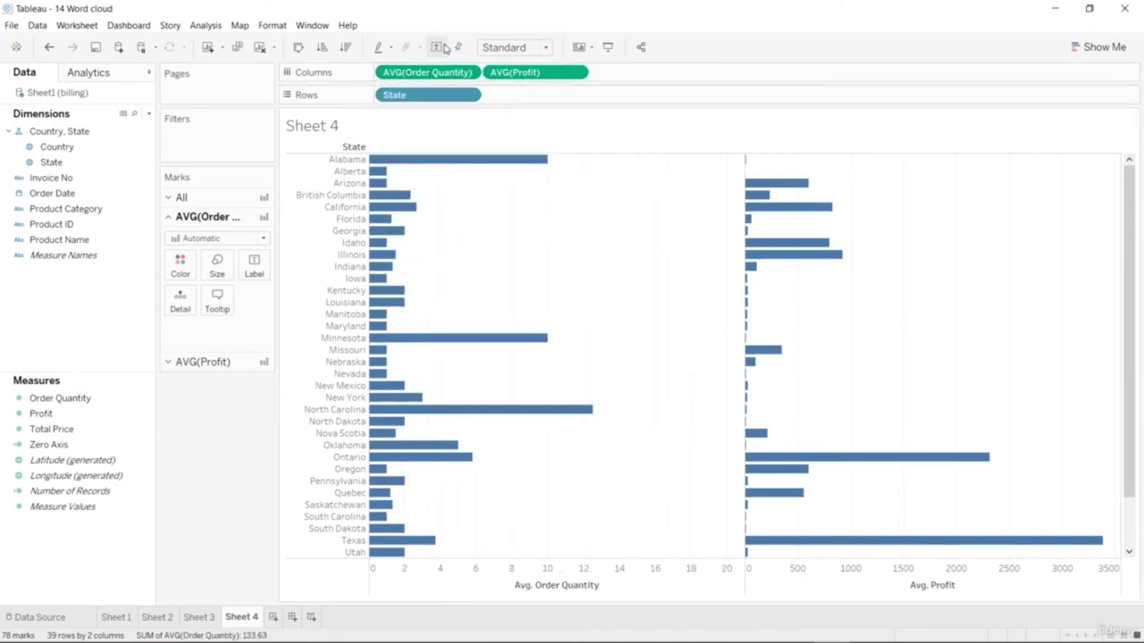
# Replace Order Quantity in Columns with Total Price, set its aggregation to Average, and check the bars for all states.
pyautogui.scroll(-3, 702, 459)
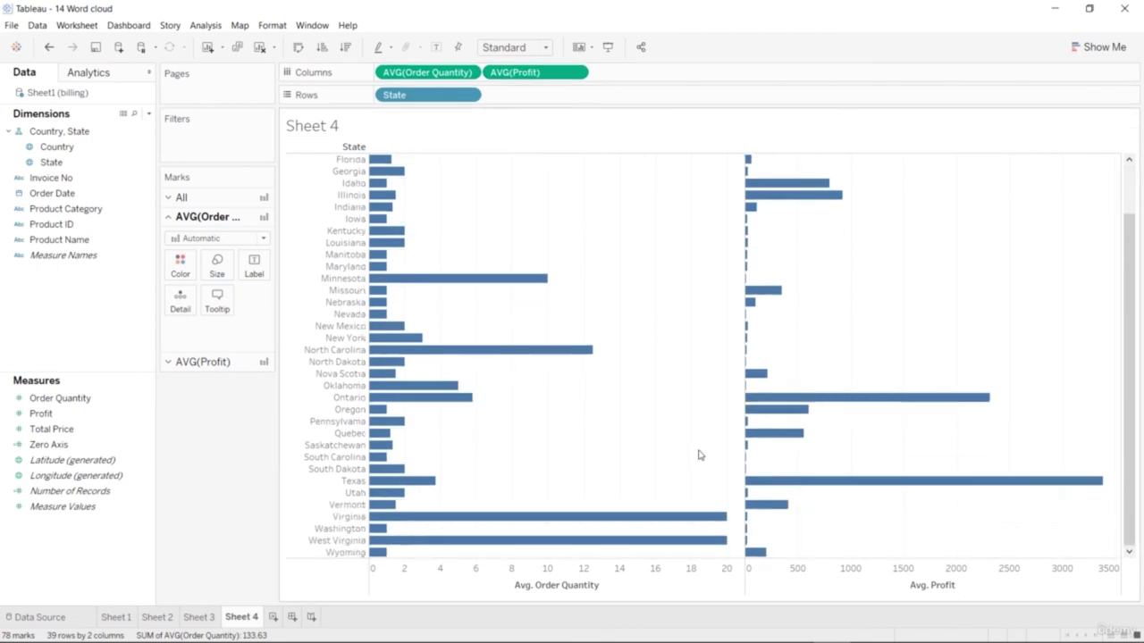
pyautogui.click(90, 413)
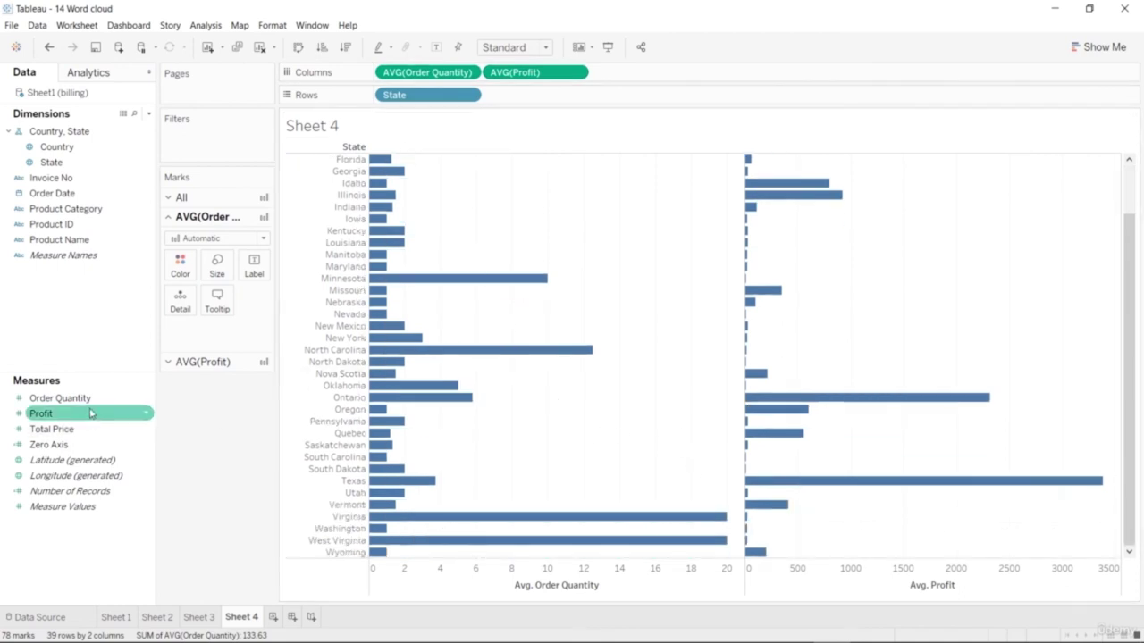
pyautogui.moveTo(79, 429); pyautogui.dragTo(430, 74)
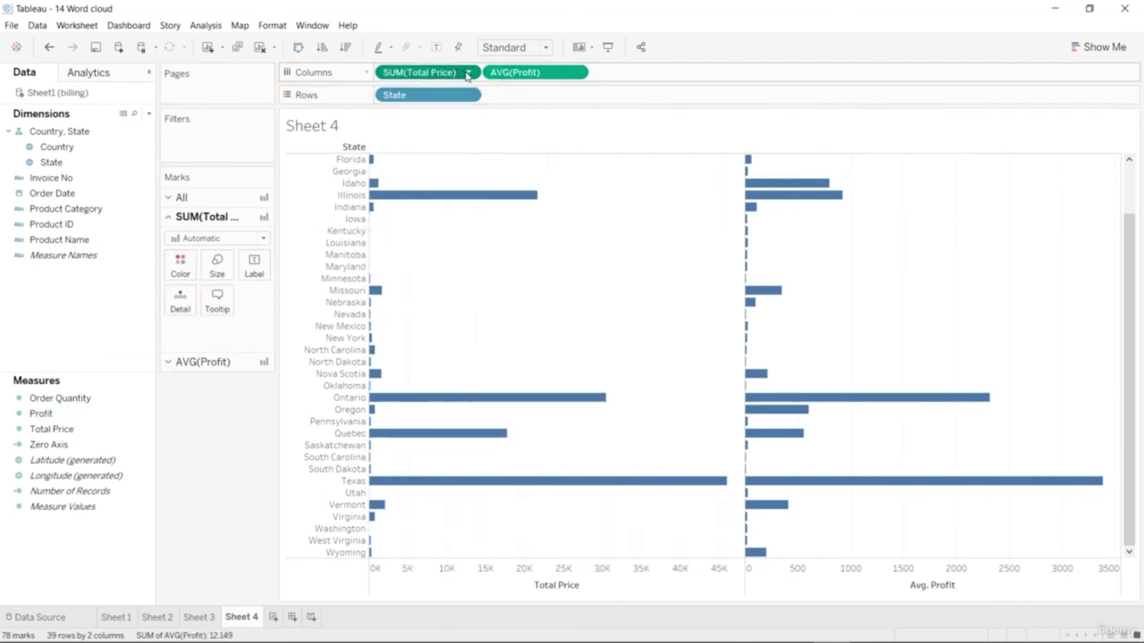
pyautogui.click(467, 75)
pyautogui.moveTo(481, 207)
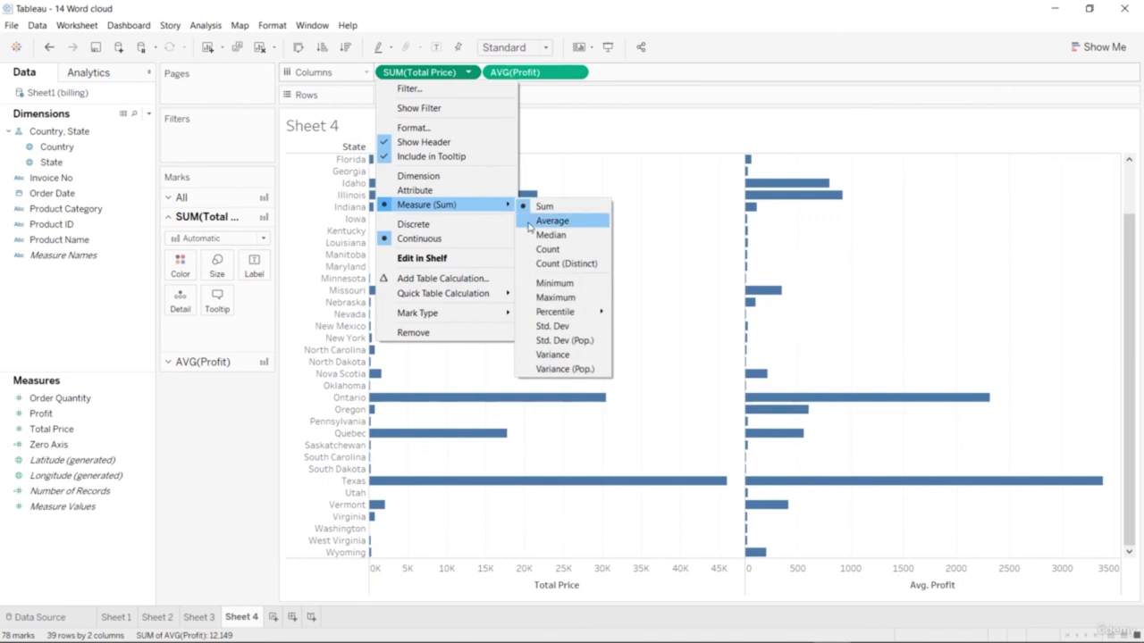
pyautogui.click(551, 221)
pyautogui.scroll(3, 697, 346)
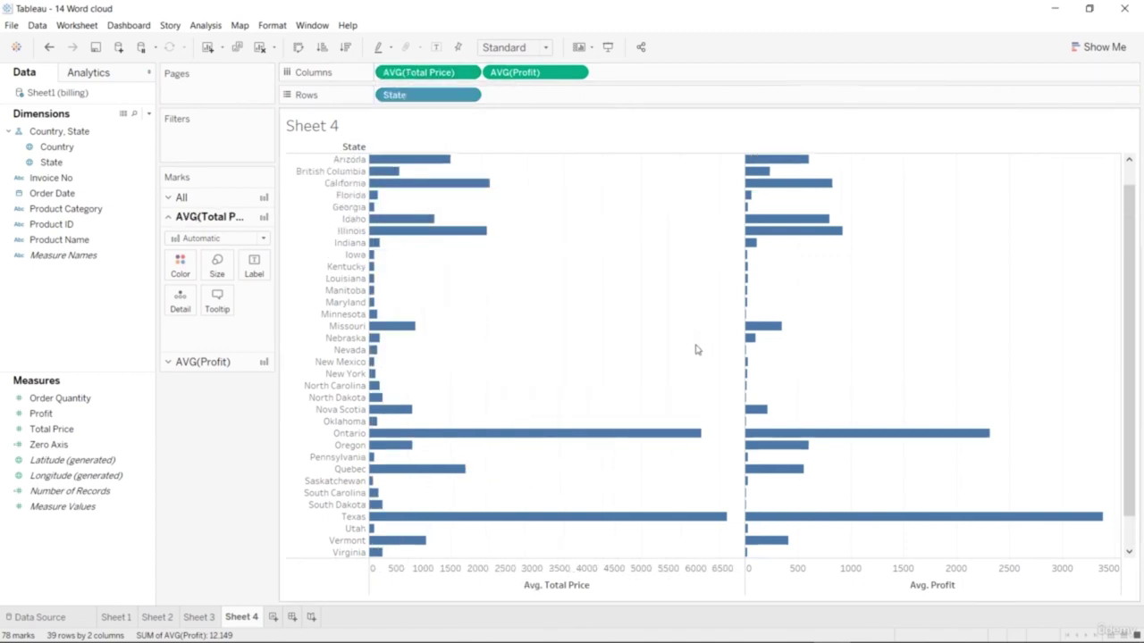
pyautogui.scroll(-3, 696, 348)
pyautogui.scroll(3, 697, 347)
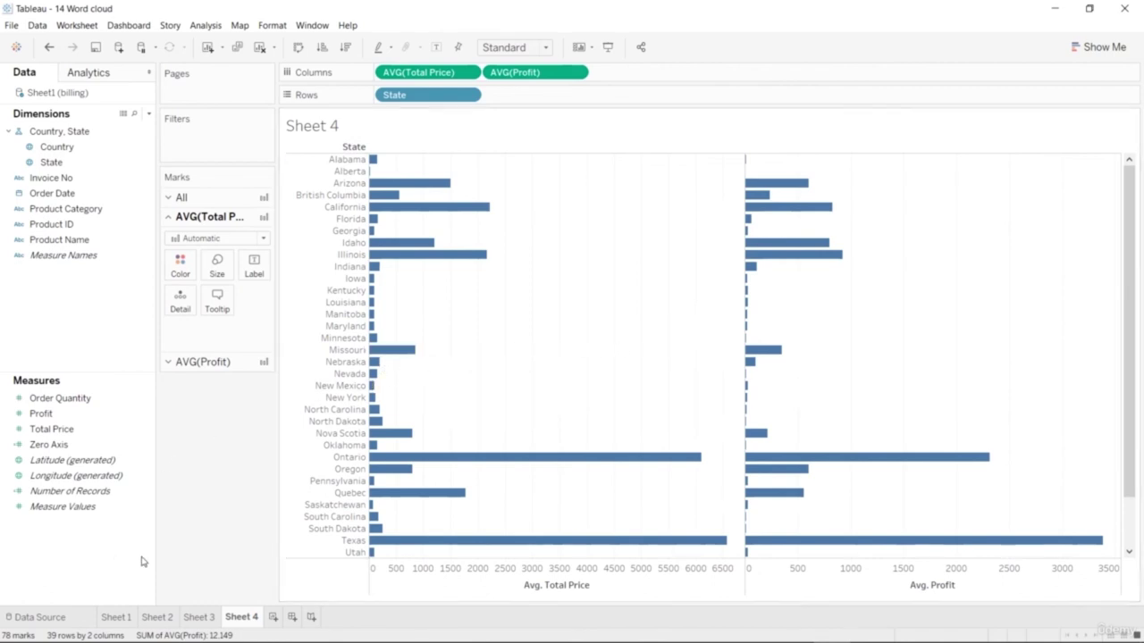
# Reverse the scale of the Avg. Total Price axis so its bars extend away from the Avg. Profit bars.
pyautogui.moveTo(532, 592)
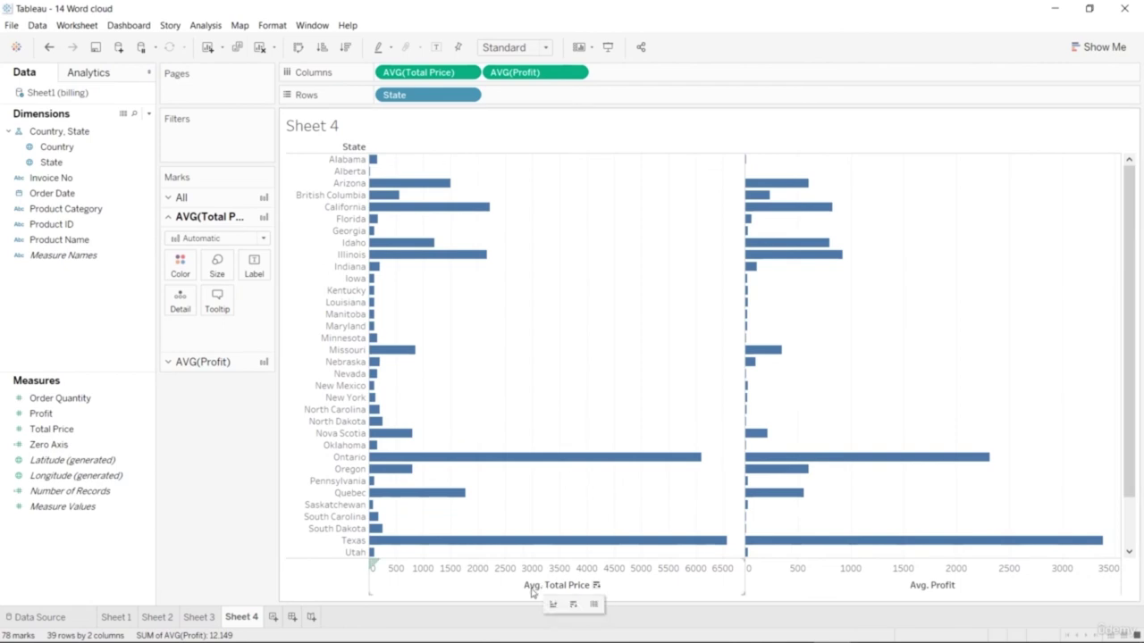
pyautogui.rightClick(532, 592)
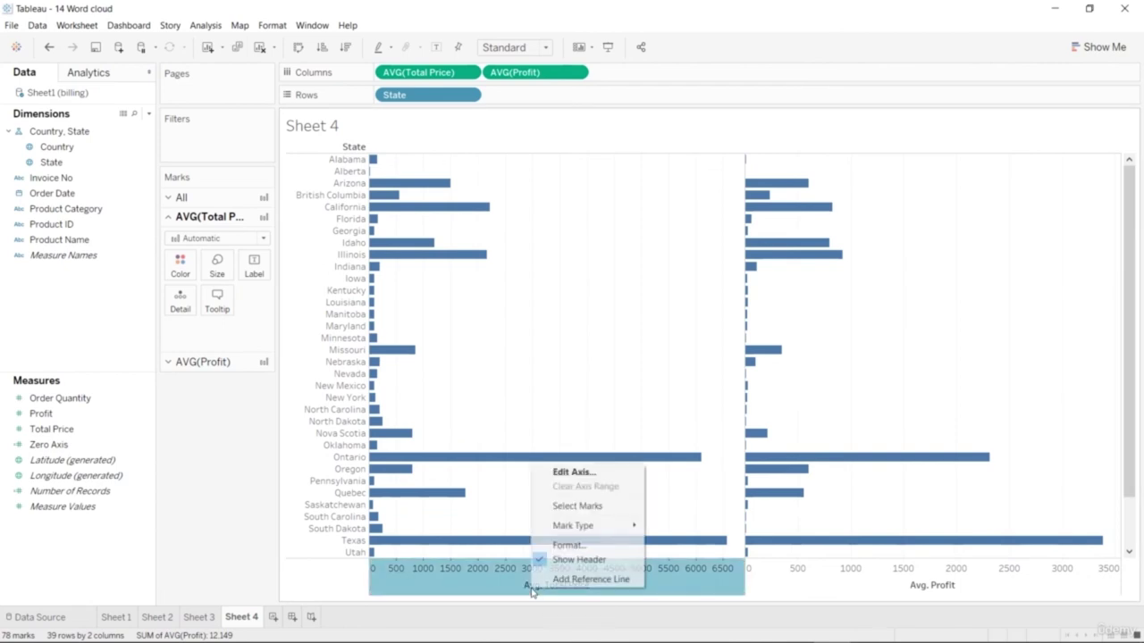
pyautogui.click(562, 474)
pyautogui.click(423, 327)
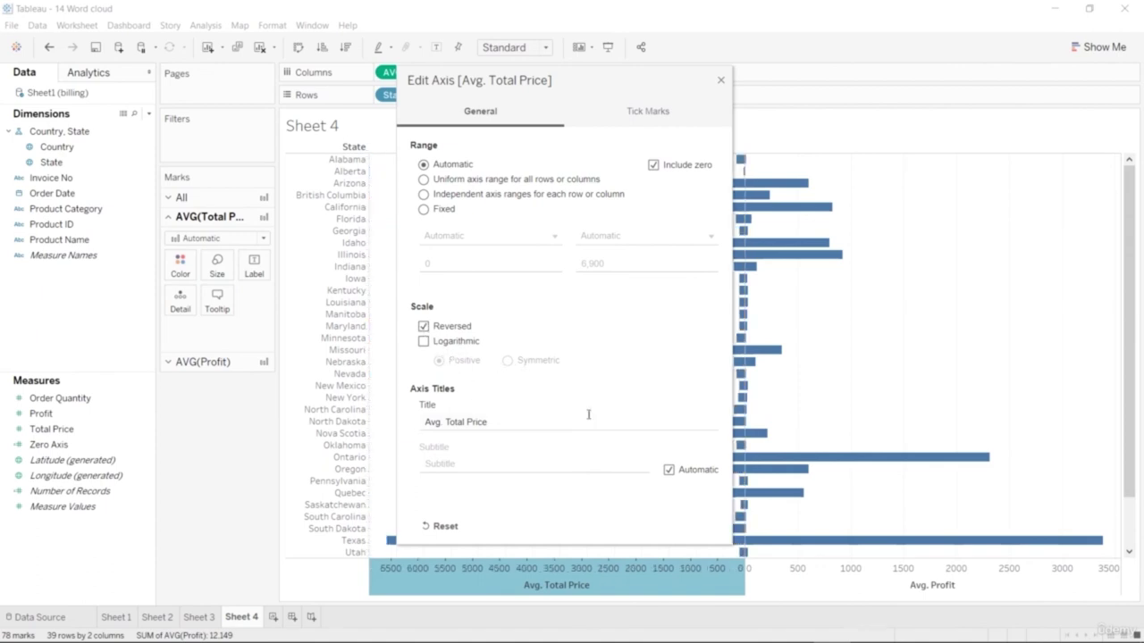
pyautogui.click(720, 80)
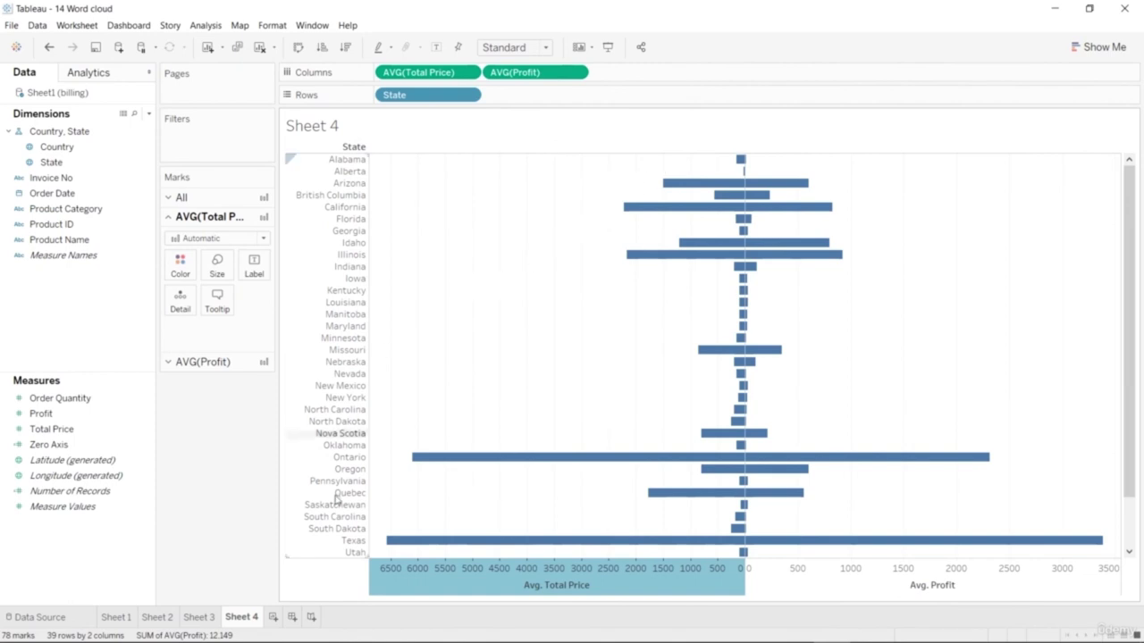
pyautogui.click(292, 484)
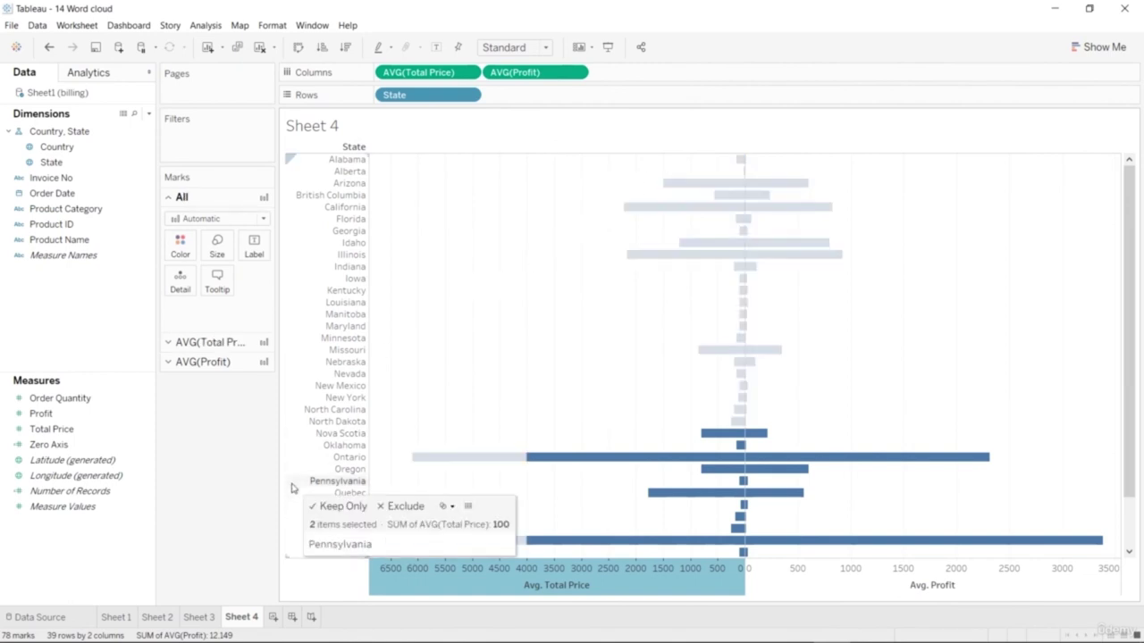
pyautogui.press('Escape')
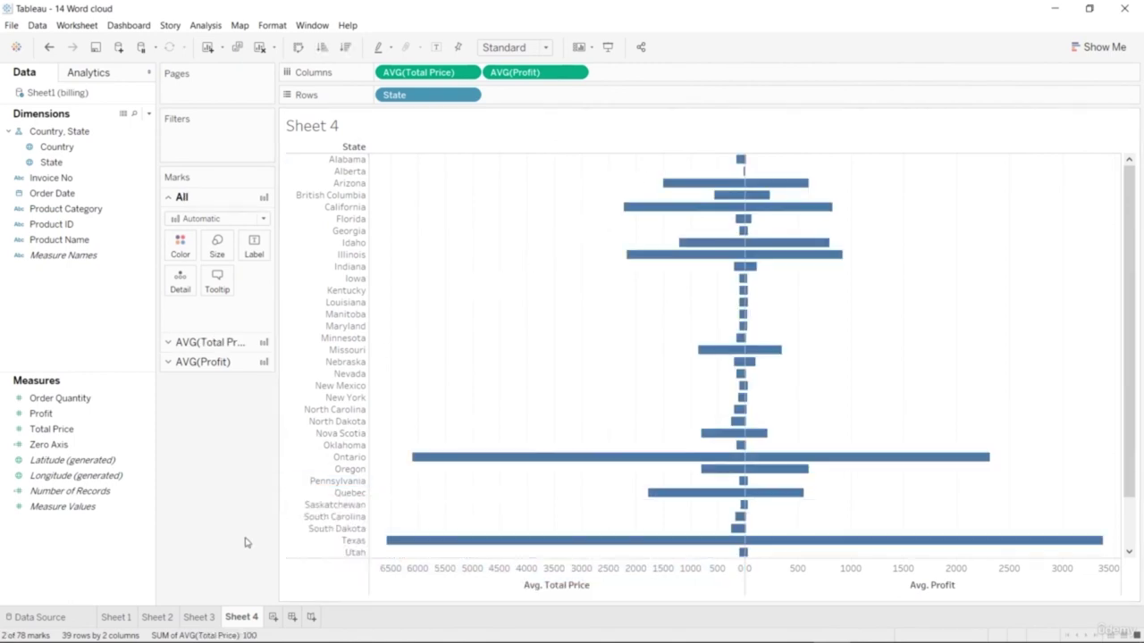
# Change the color of the average Total Price bars to red and review the whole chart.
pyautogui.click(653, 464)
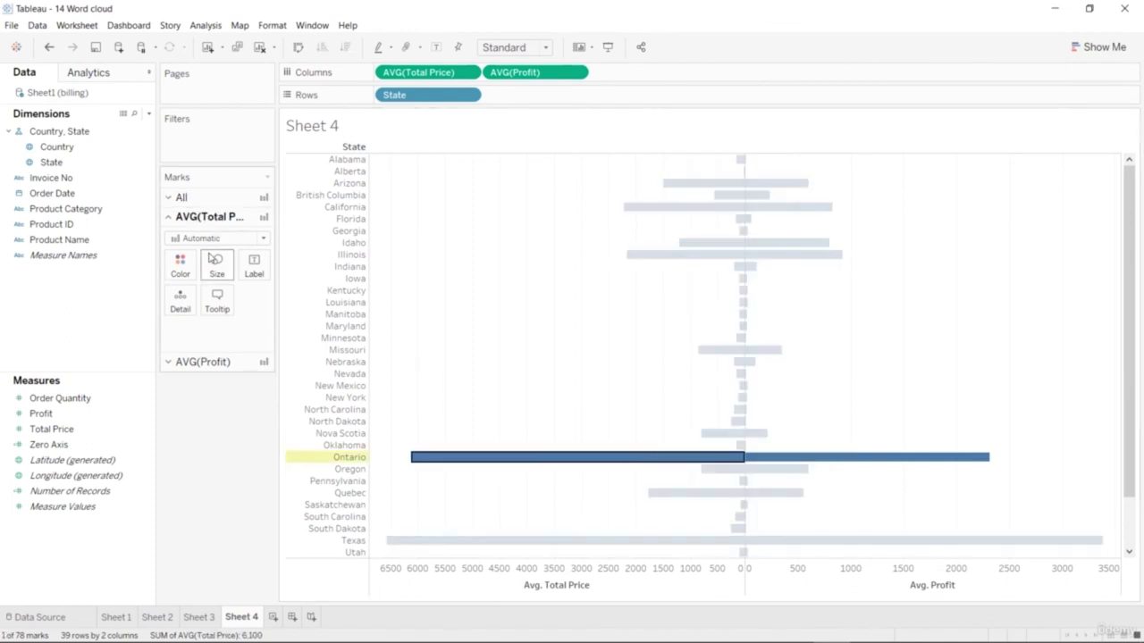
pyautogui.click(180, 266)
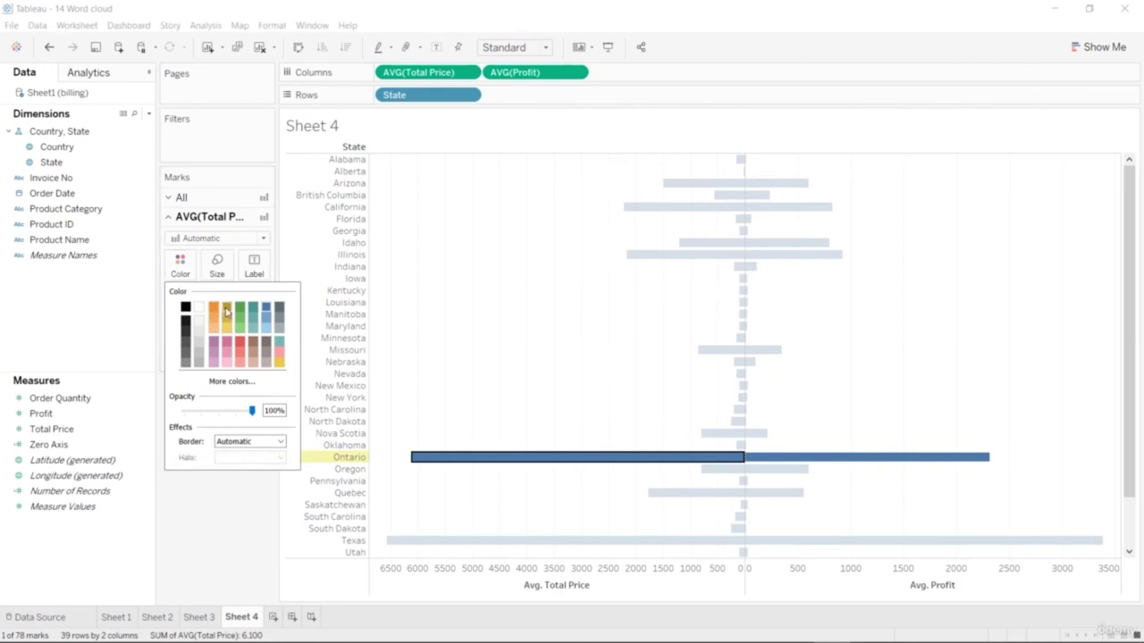
pyautogui.click(237, 346)
pyautogui.click(230, 520)
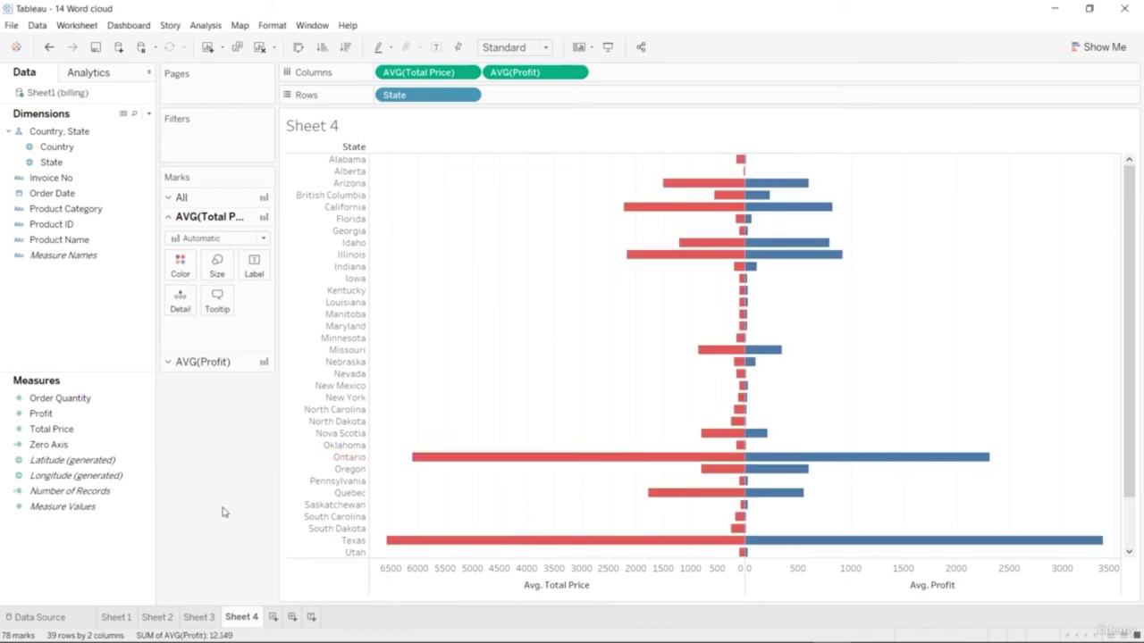
pyautogui.scroll(-3, 712, 292)
pyautogui.scroll(3, 712, 292)
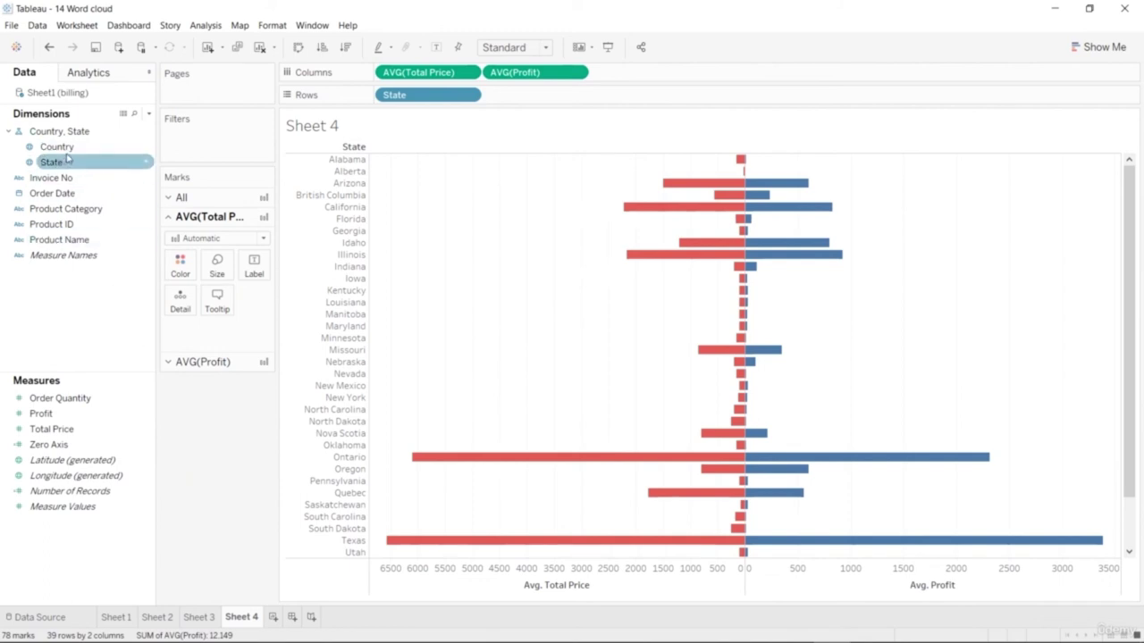
# Try Country as a label on the average Total Price bars and on all bars, removing it each time.
pyautogui.moveTo(67, 154); pyautogui.dragTo(256, 270)
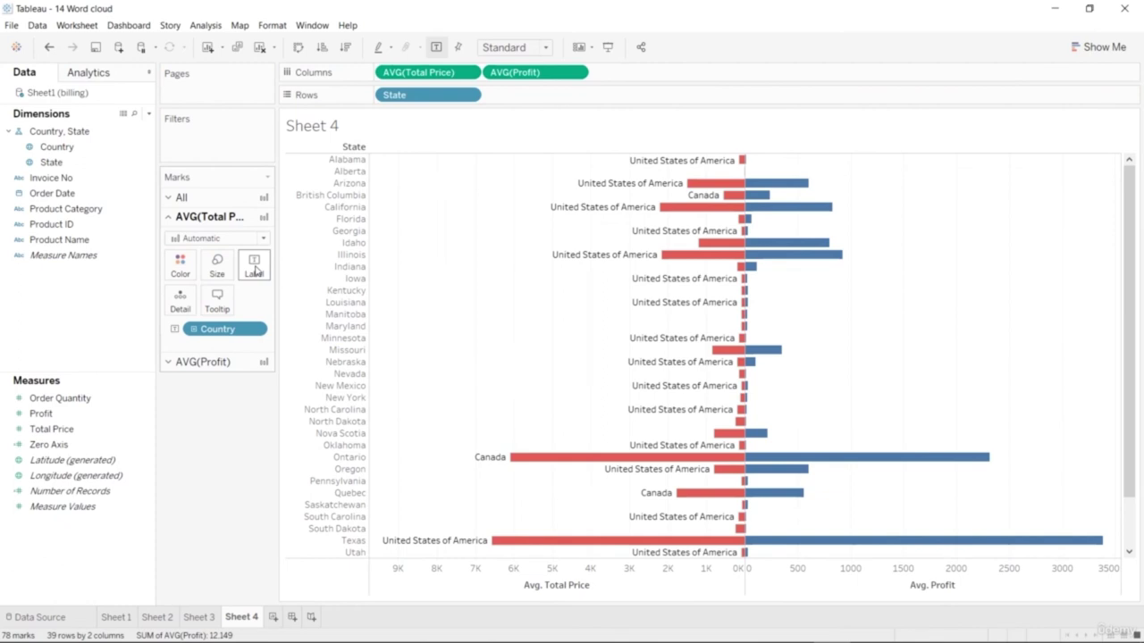
pyautogui.hotkey('ctrl', 'z')
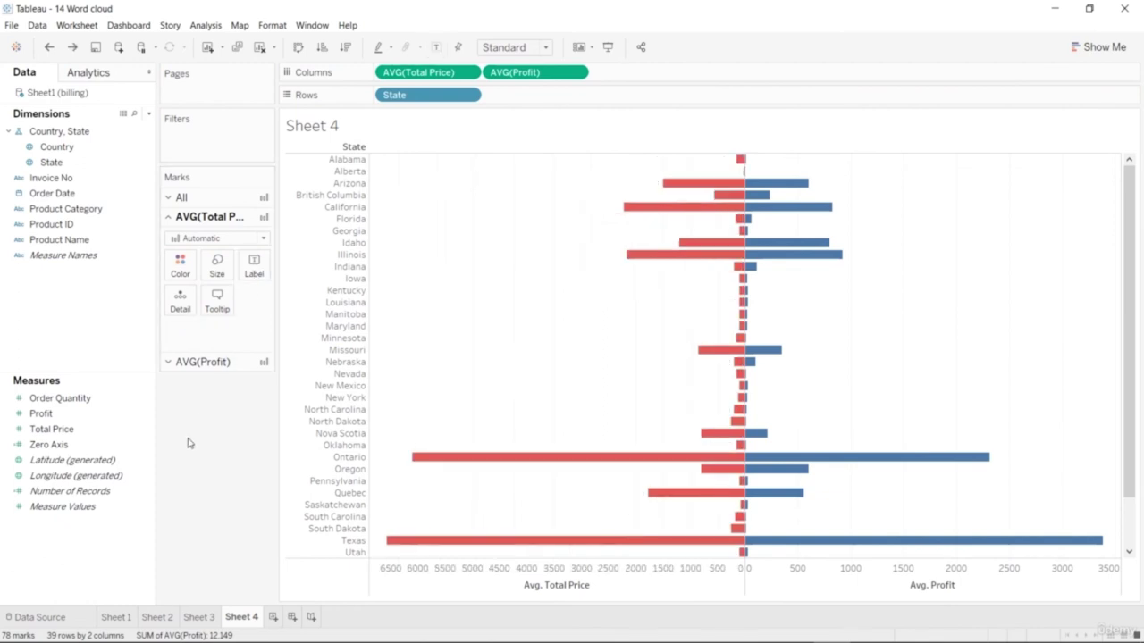
pyautogui.click(206, 200)
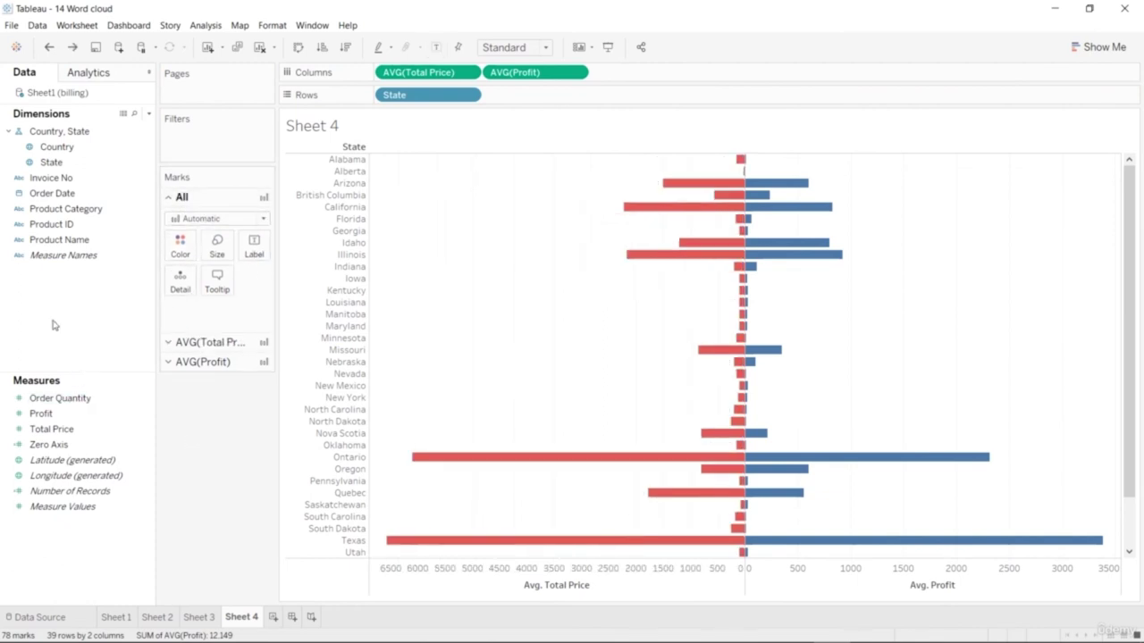
pyautogui.click(62, 148)
pyautogui.moveTo(64, 151); pyautogui.dragTo(253, 250)
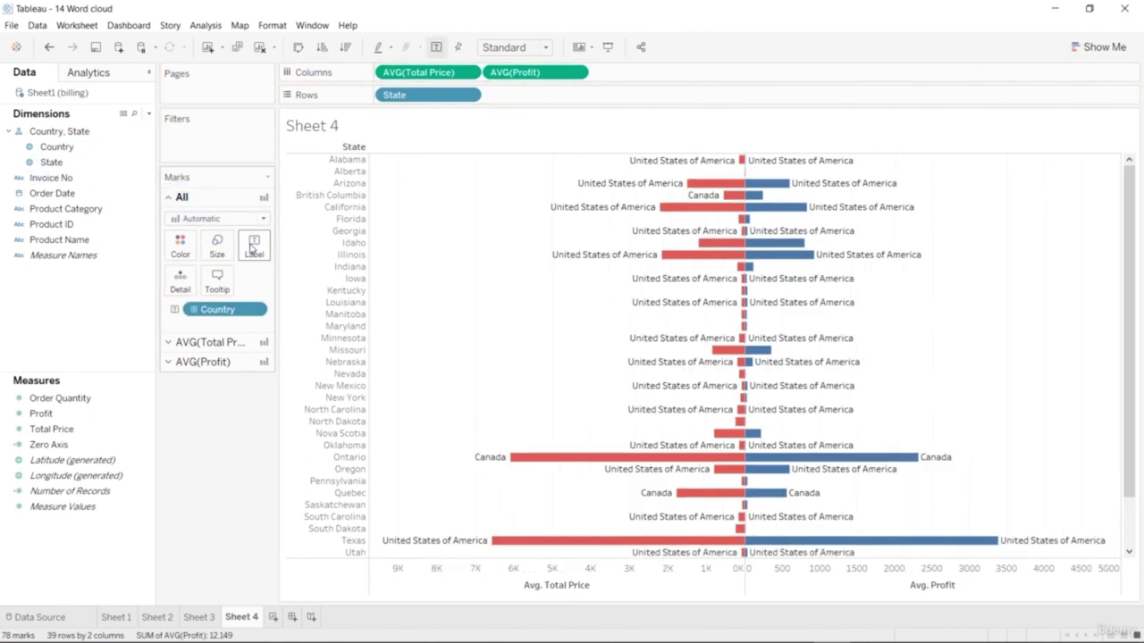
pyautogui.moveTo(217, 309); pyautogui.dragTo(237, 419)
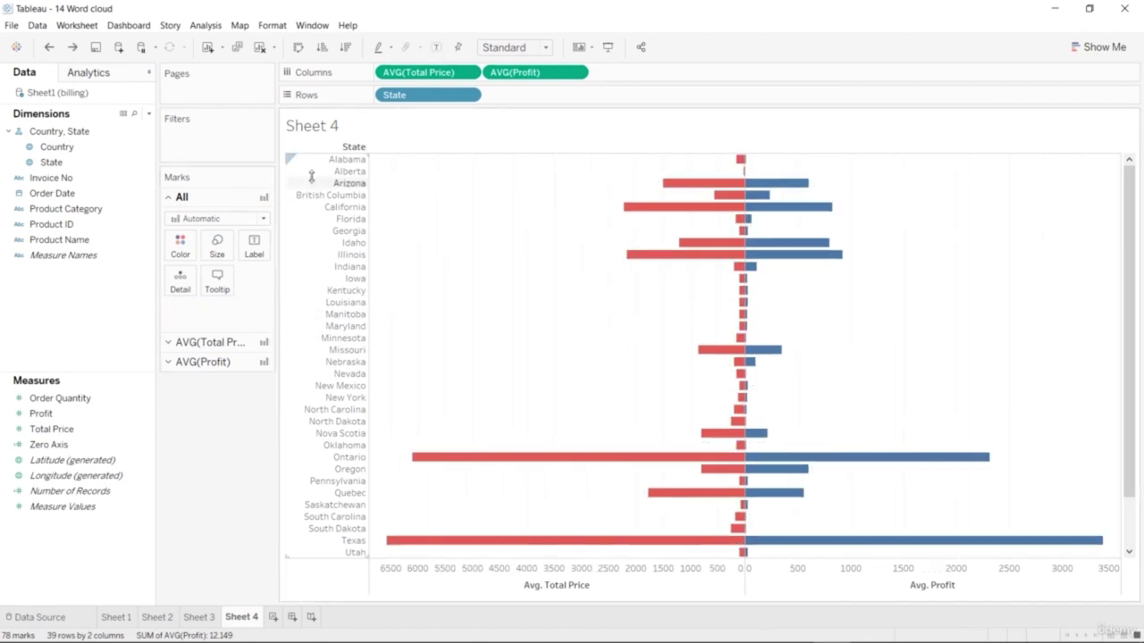
# Hide the State row header so the state names no longer appear beside the bars.
pyautogui.click(315, 544)
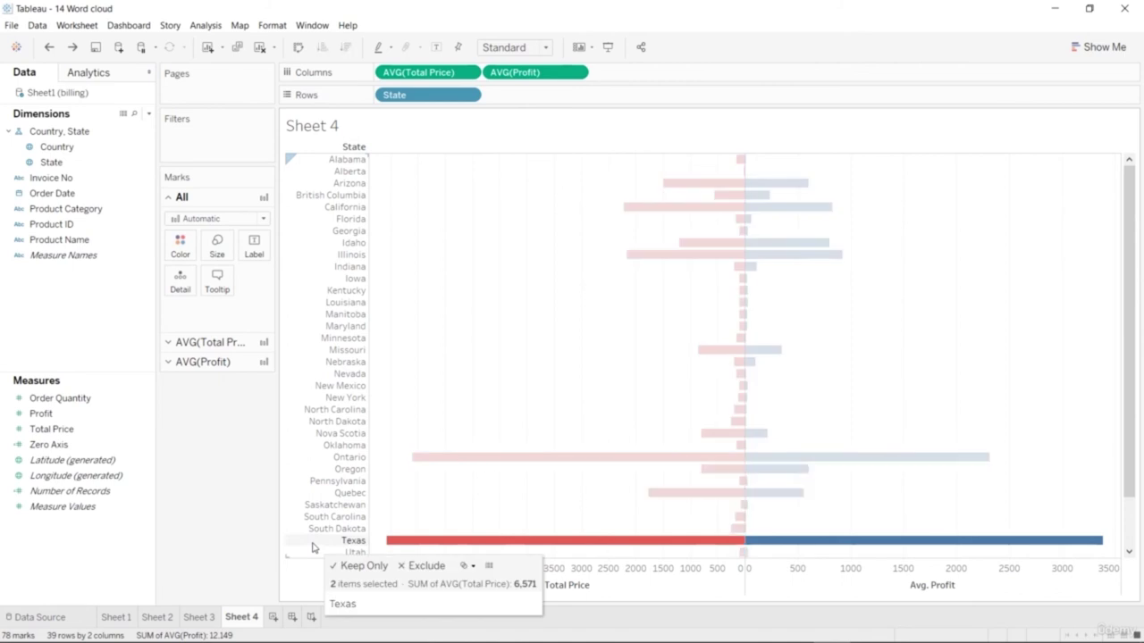
pyautogui.rightClick(303, 508)
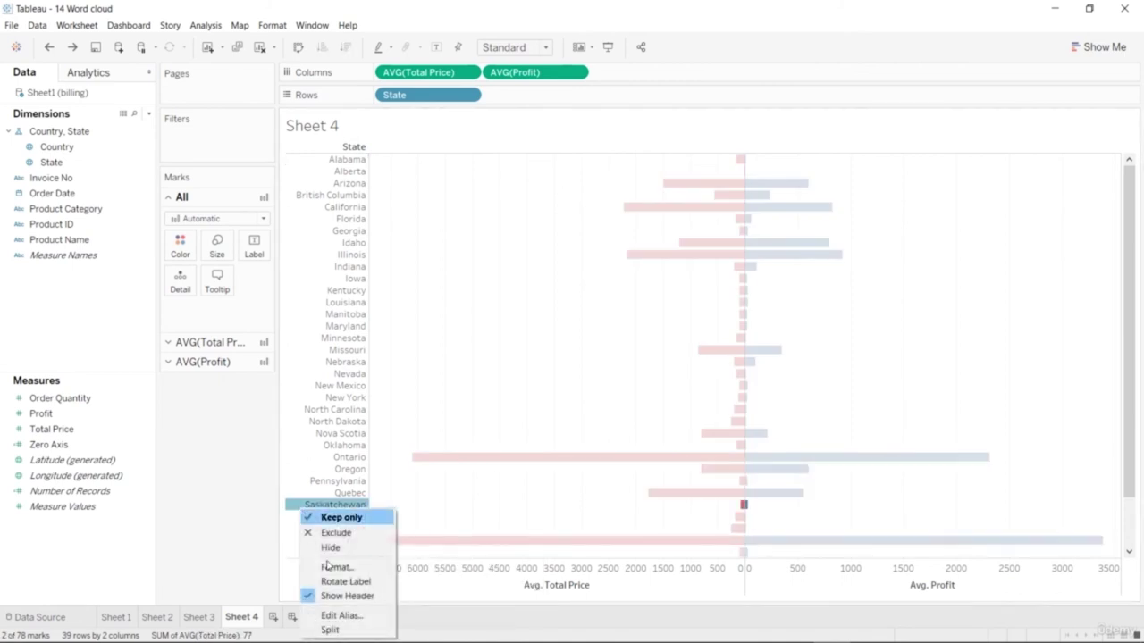
pyautogui.click(310, 596)
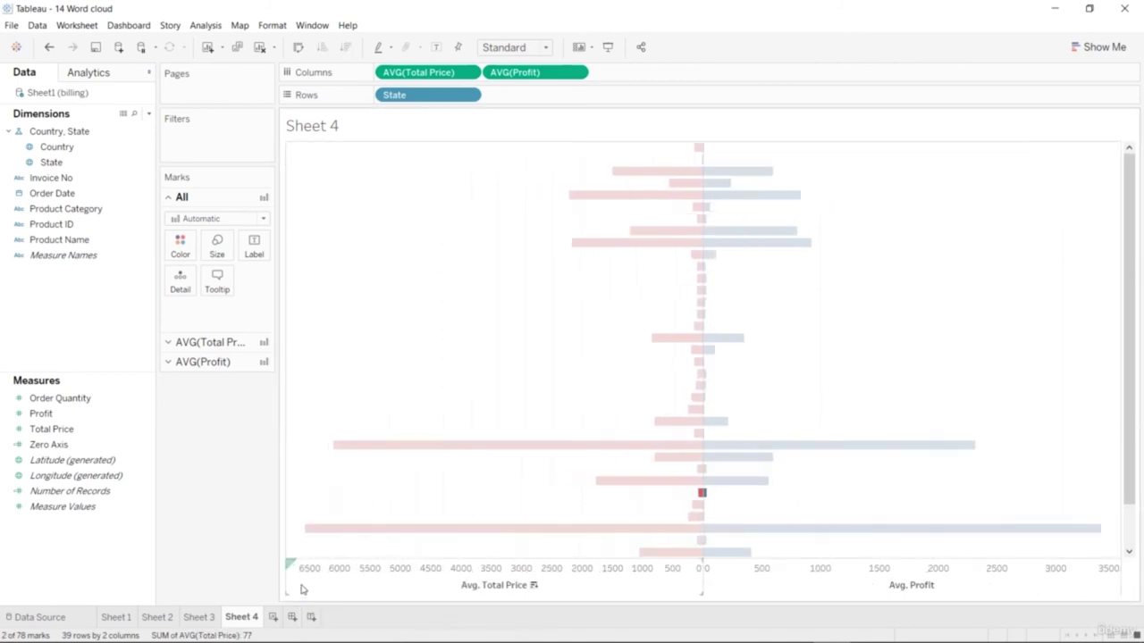
pyautogui.click(206, 531)
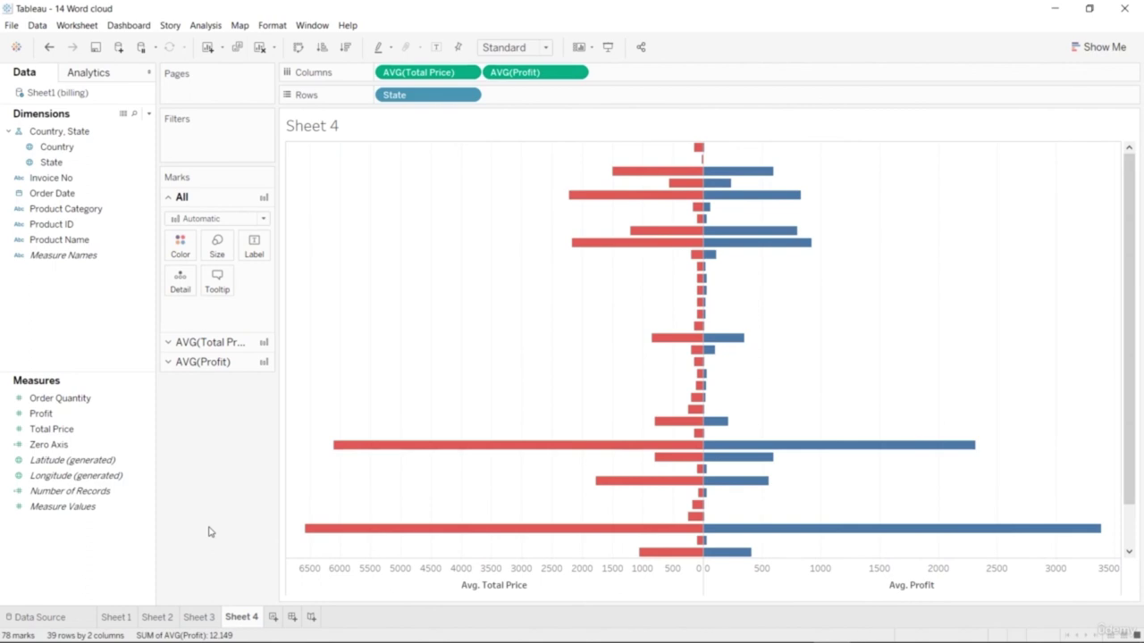
# Lower the opacity of the red average Total Price bars.
pyautogui.click(213, 344)
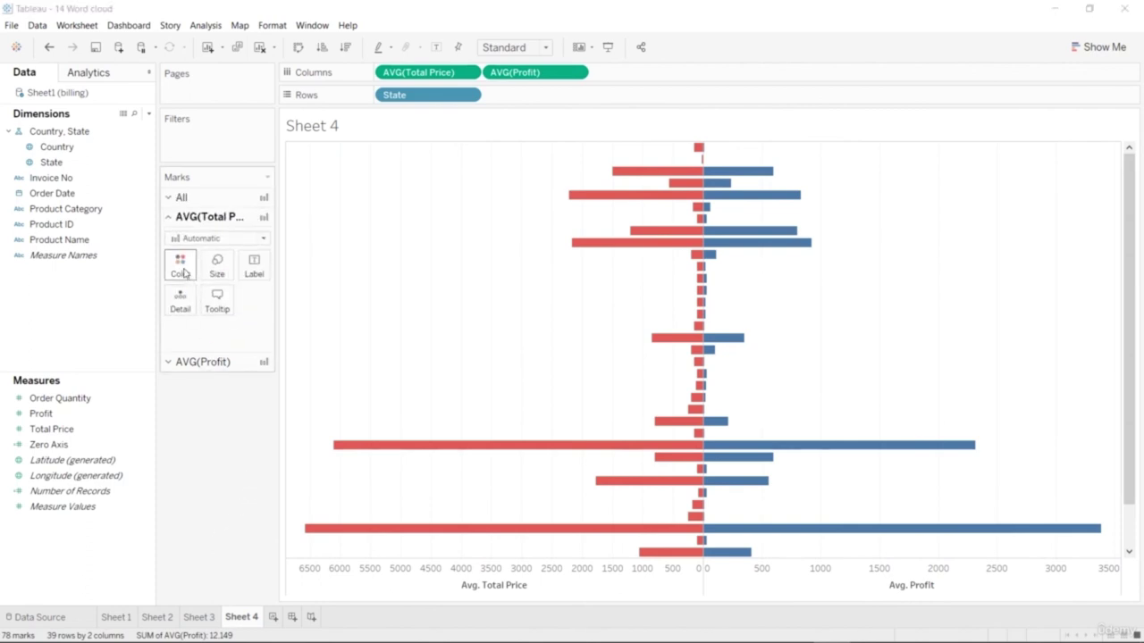
pyautogui.click(180, 266)
pyautogui.moveTo(252, 412); pyautogui.dragTo(235, 410)
pyautogui.click(240, 531)
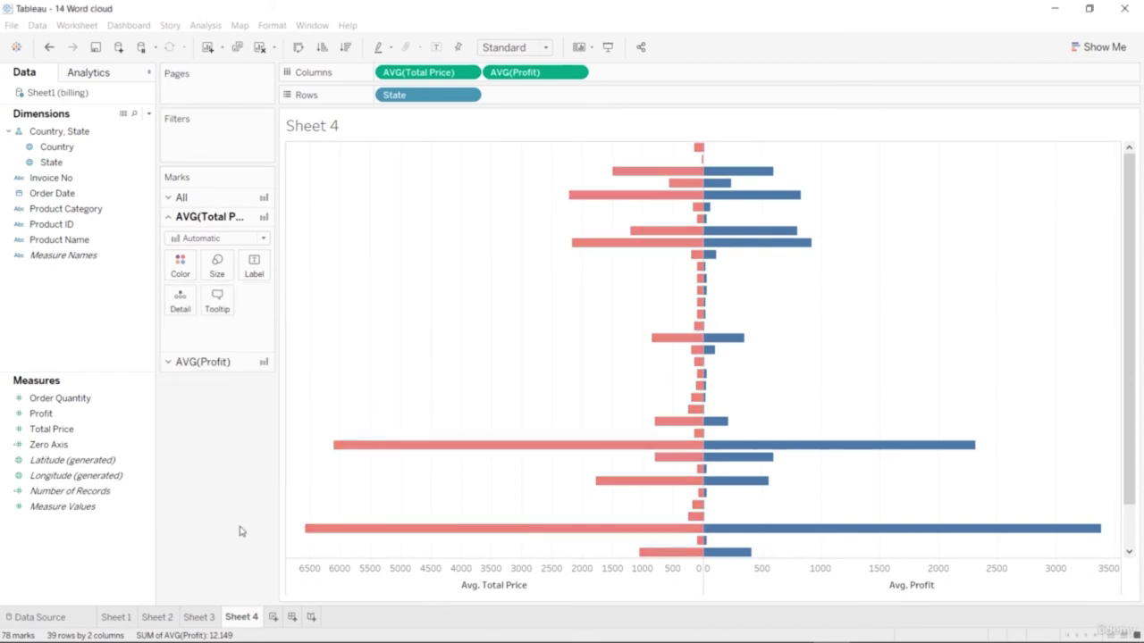
# Lower the opacity of the blue average Profit bars to slightly under 77%, and review the softened chart.
pyautogui.click(220, 363)
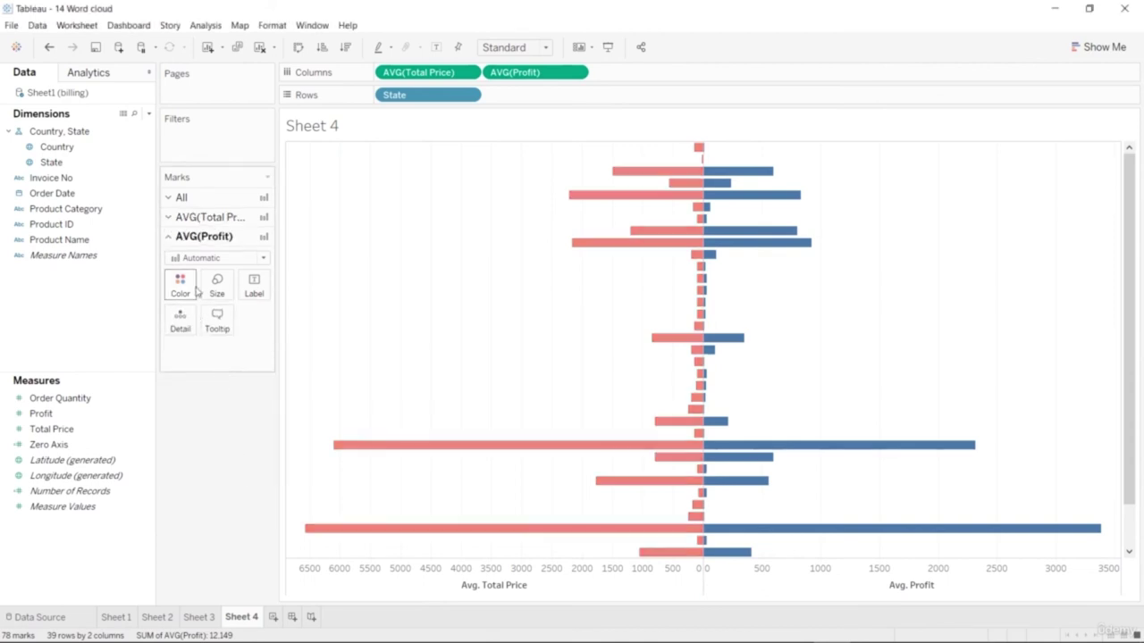
pyautogui.click(179, 286)
pyautogui.moveTo(252, 430); pyautogui.dragTo(239, 434)
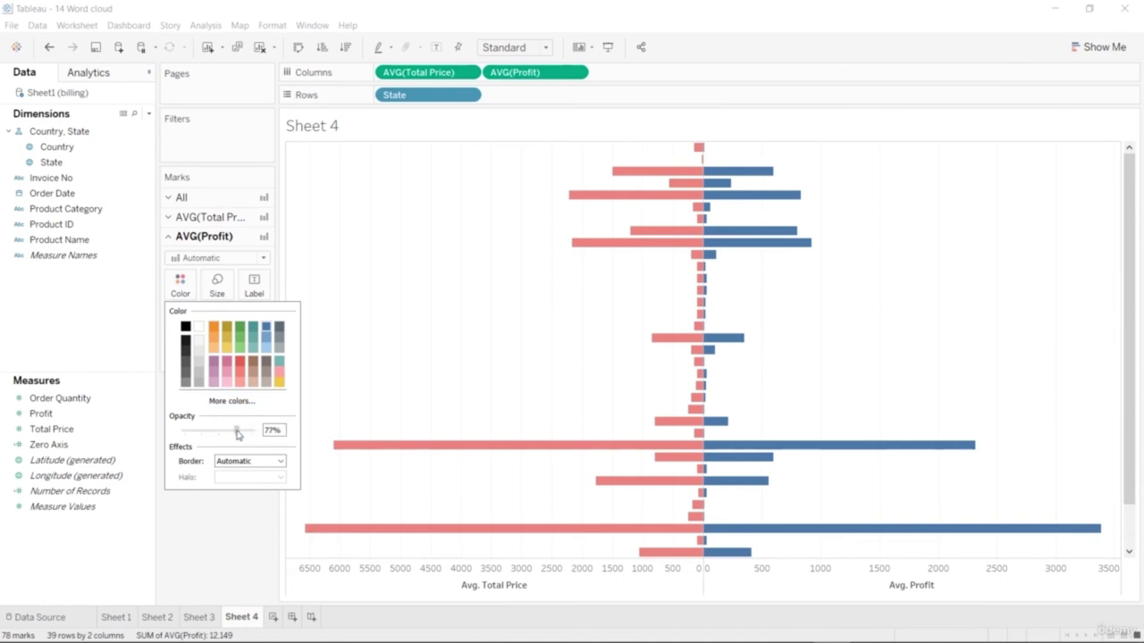
pyautogui.moveTo(236, 433); pyautogui.dragTo(234, 434)
pyautogui.click(249, 518)
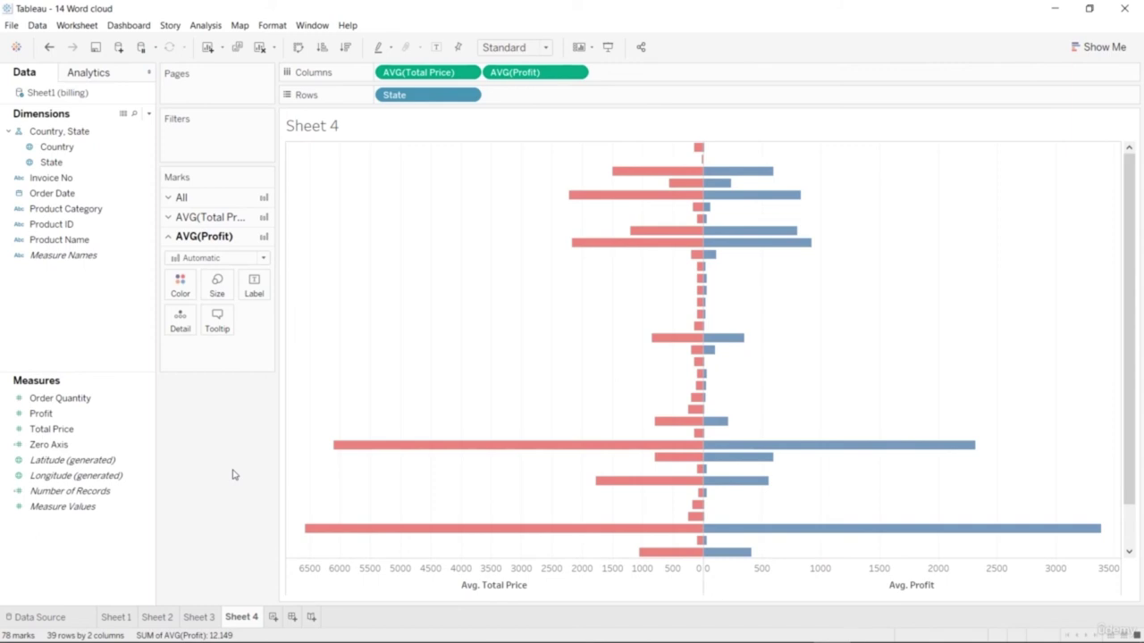
pyautogui.scroll(-2, 735, 329)
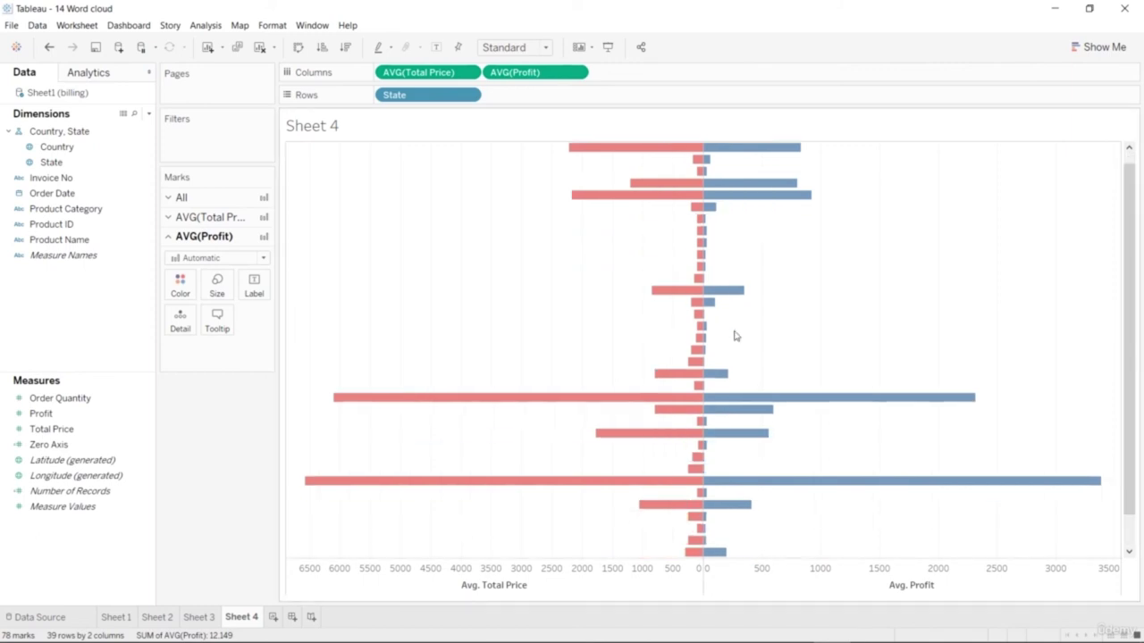
pyautogui.scroll(2, 735, 334)
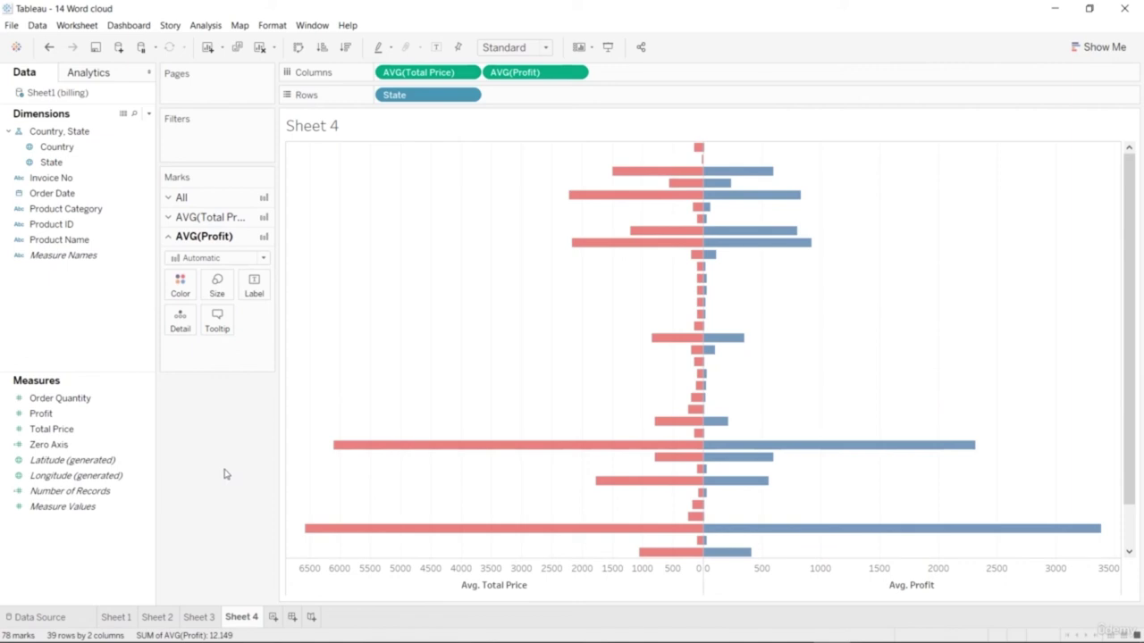
# Create a calculated field named Axis Zero with the formula 0 and place it between average Total Price and average Profit on Columns.
pyautogui.rightClick(103, 550)
pyautogui.click(185, 412)
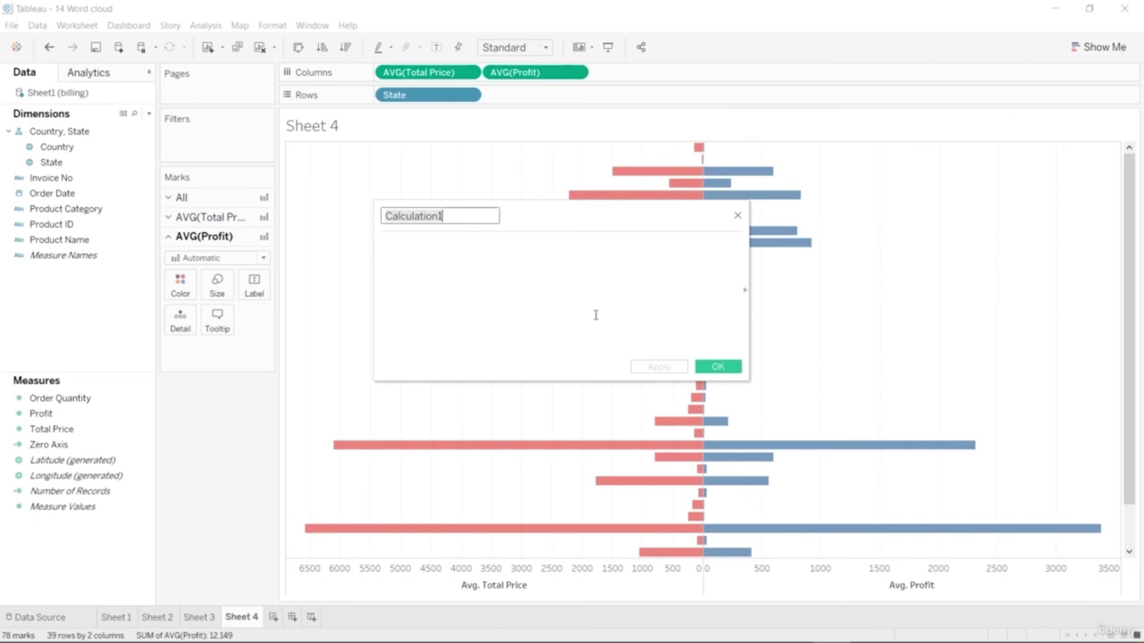
pyautogui.write('Axis Zero')
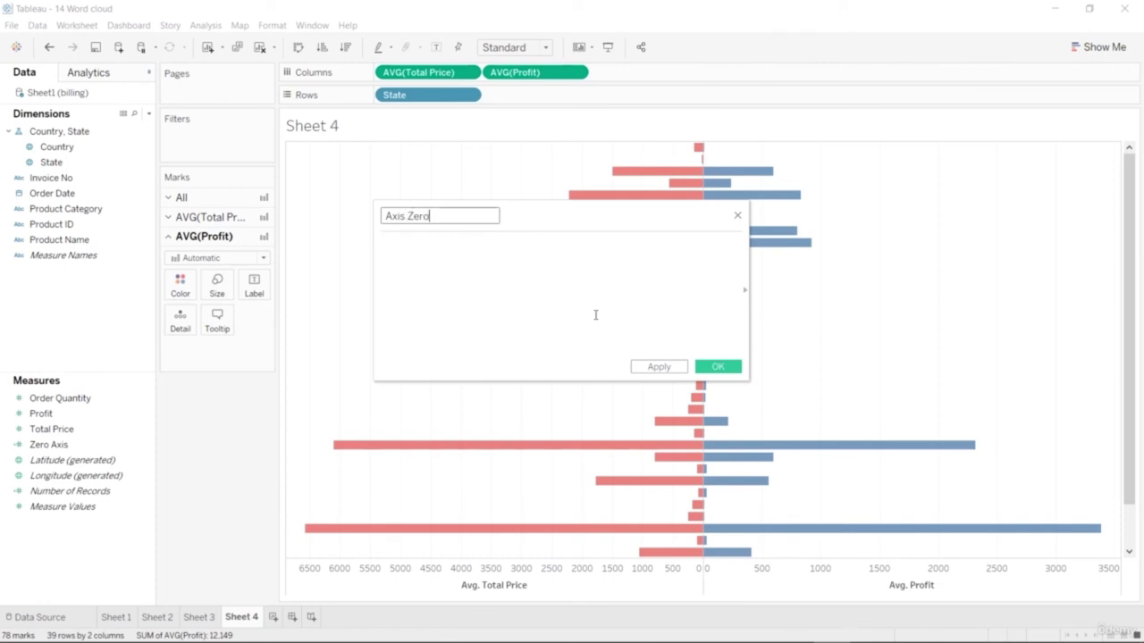
pyautogui.click(595, 313)
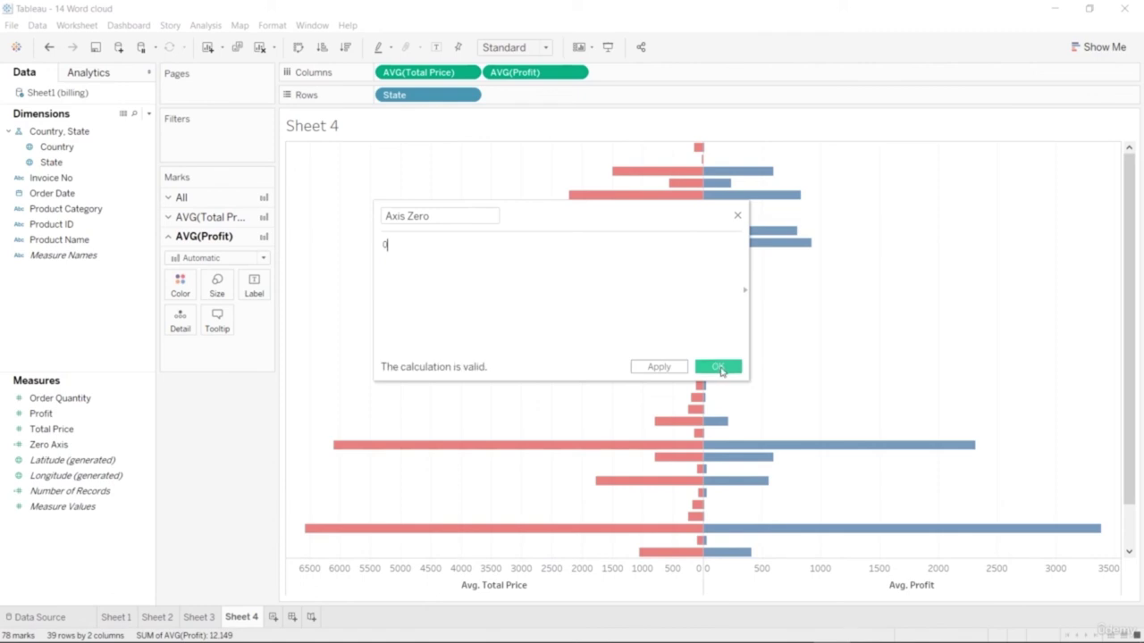
pyautogui.click(720, 367)
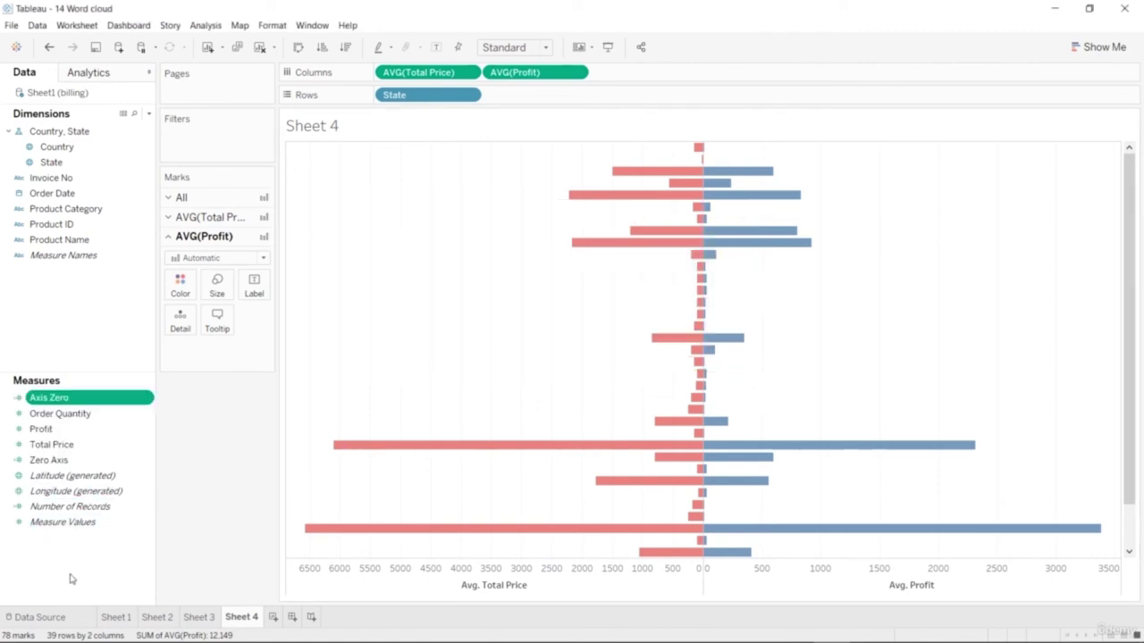
pyautogui.moveTo(107, 400); pyautogui.dragTo(479, 78)
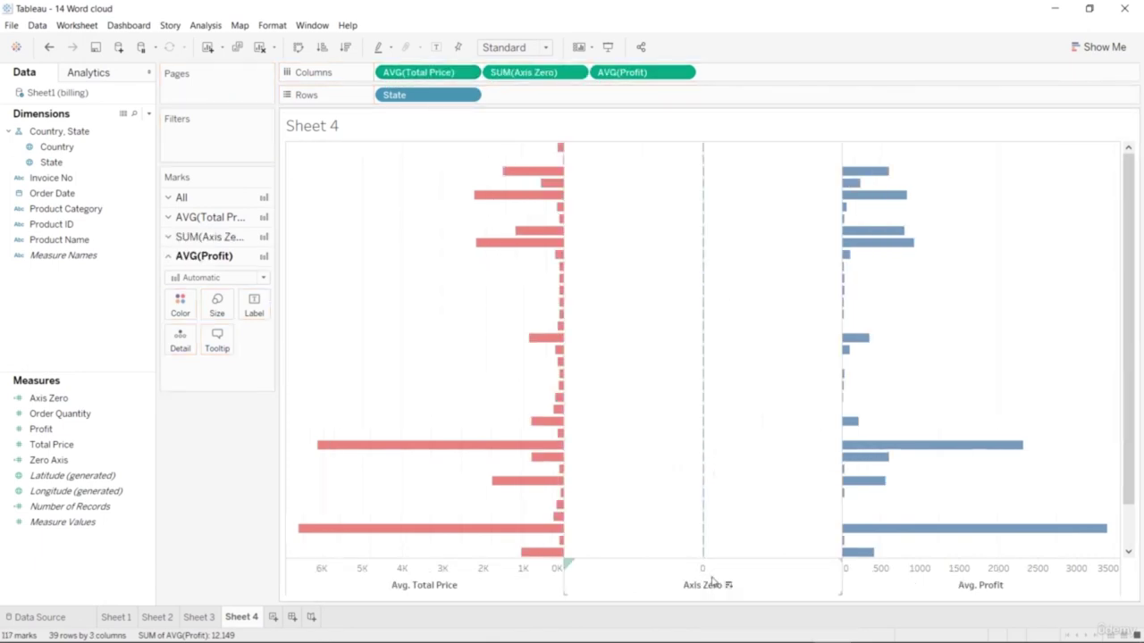
# Label the central Axis Zero marks with State.
pyautogui.click(681, 583)
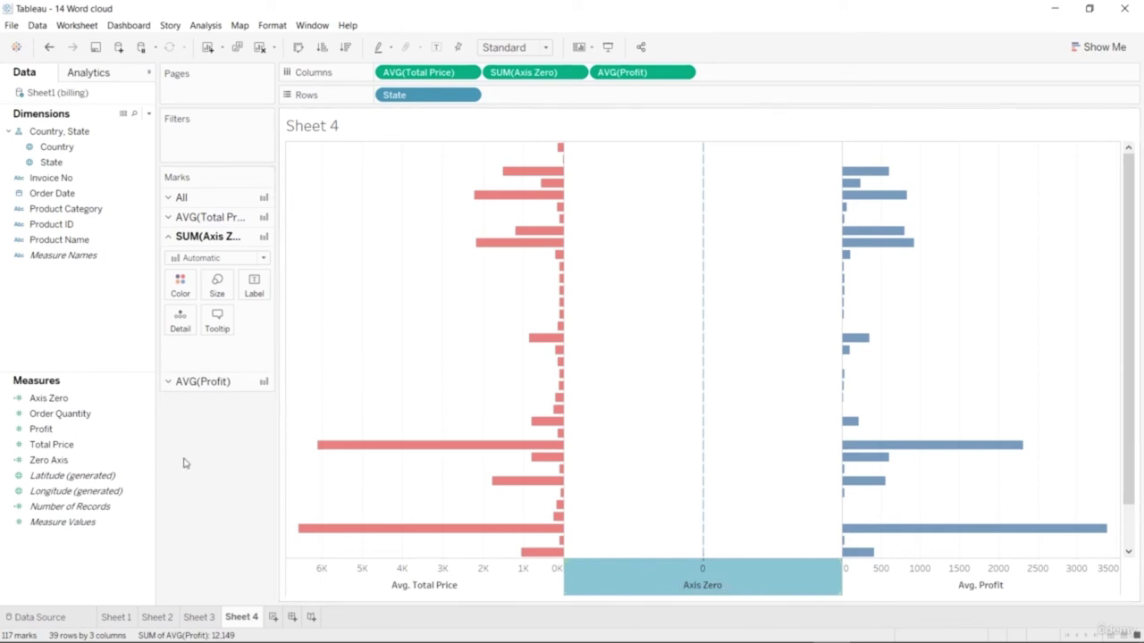
pyautogui.click(150, 255)
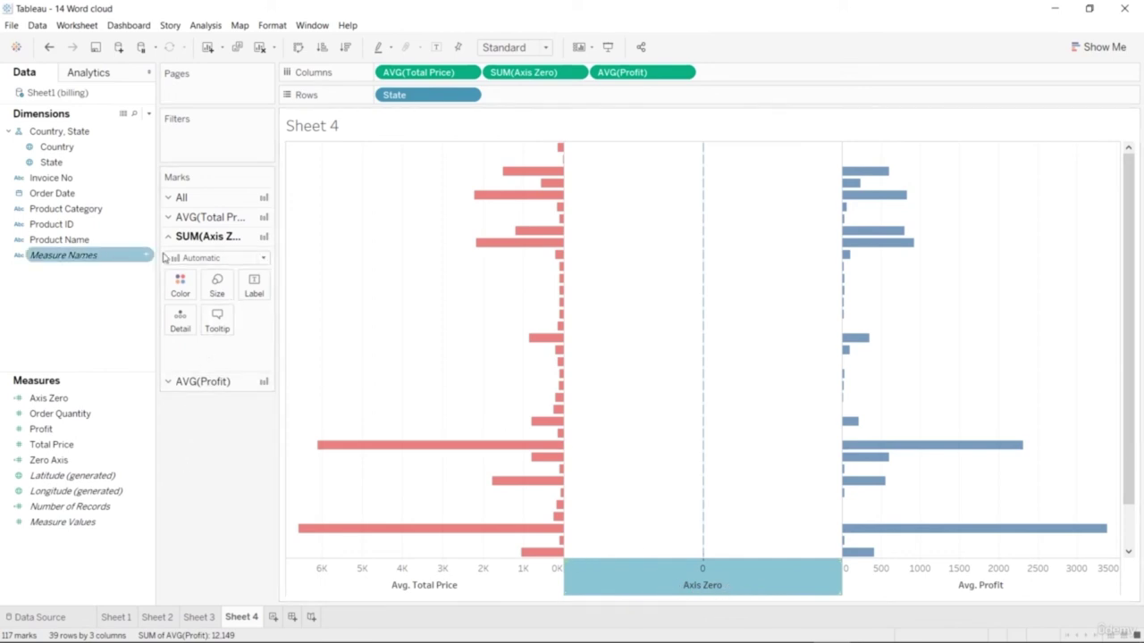
pyautogui.click(121, 241)
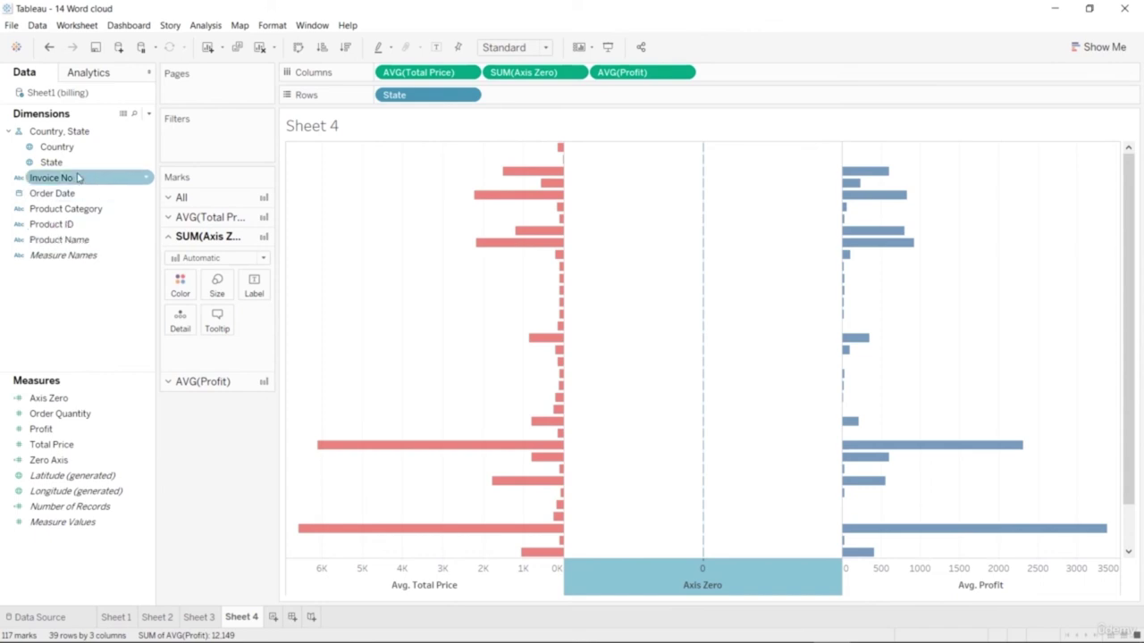
pyautogui.moveTo(70, 165); pyautogui.dragTo(259, 296)
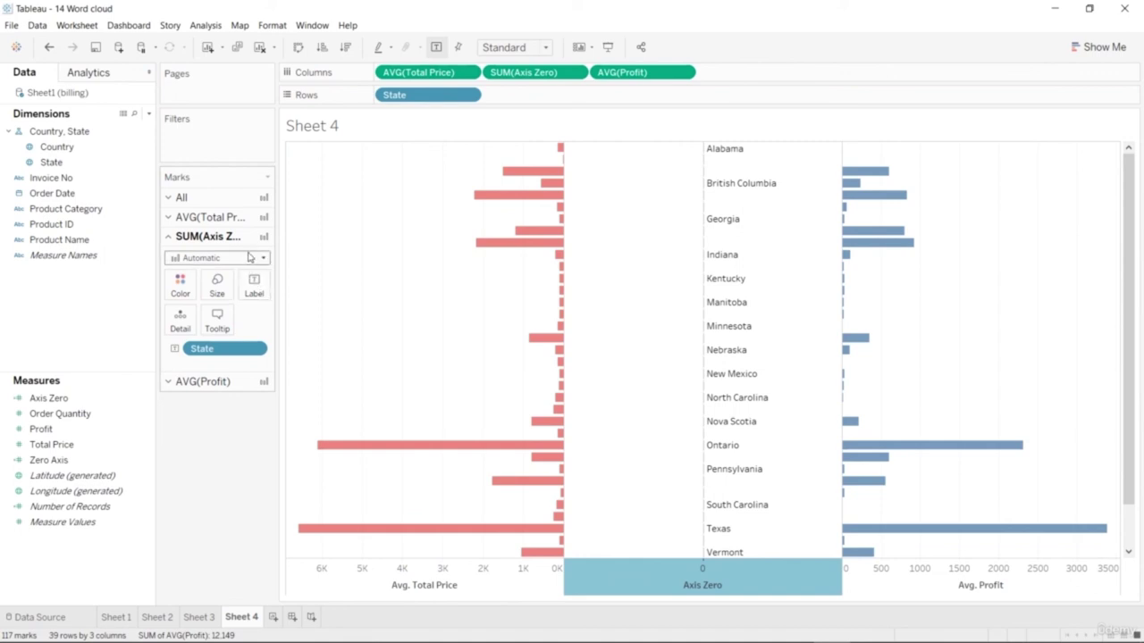
pyautogui.scroll(-1, 689, 289)
pyautogui.scroll(1, 691, 290)
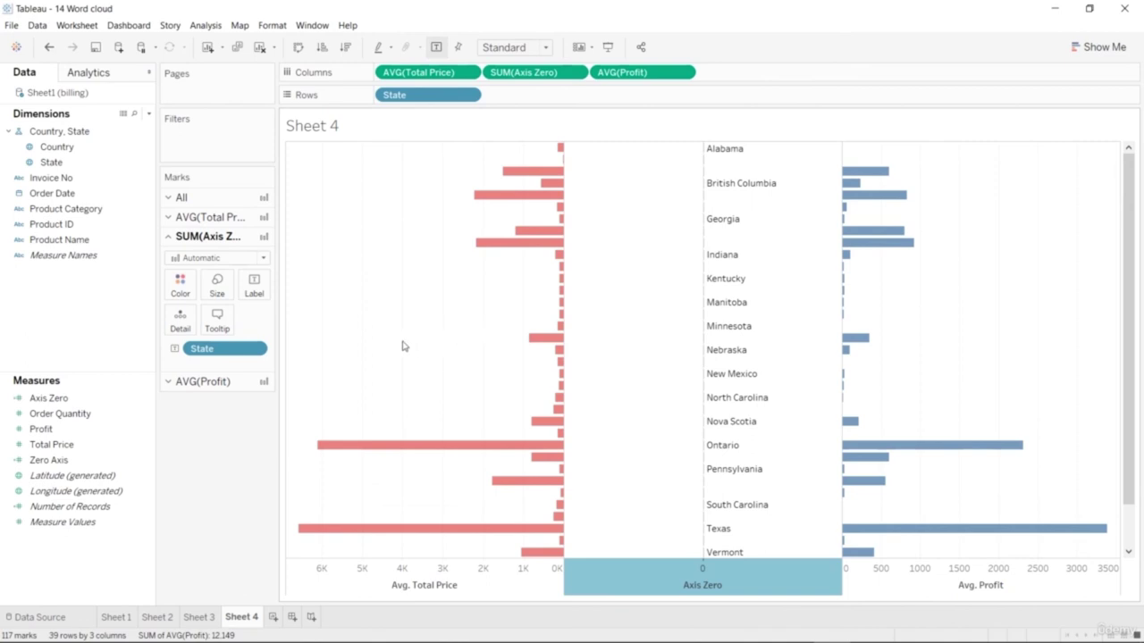
# Change the mark type of Axis Zero to Text so the state names fill the central column.
pyautogui.click(259, 258)
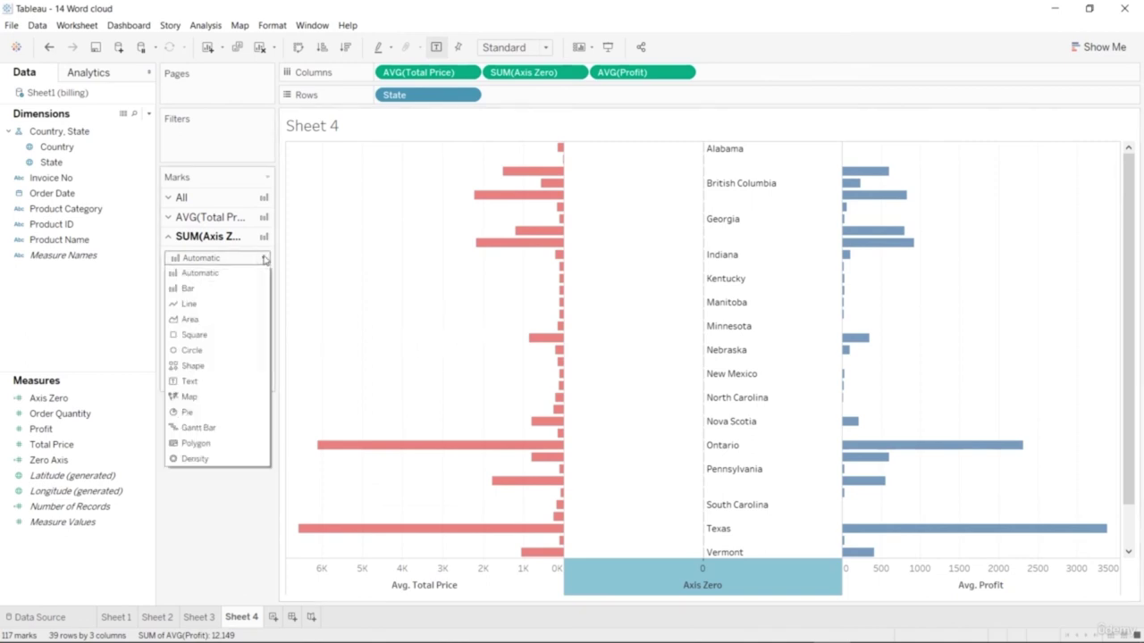
pyautogui.click(226, 387)
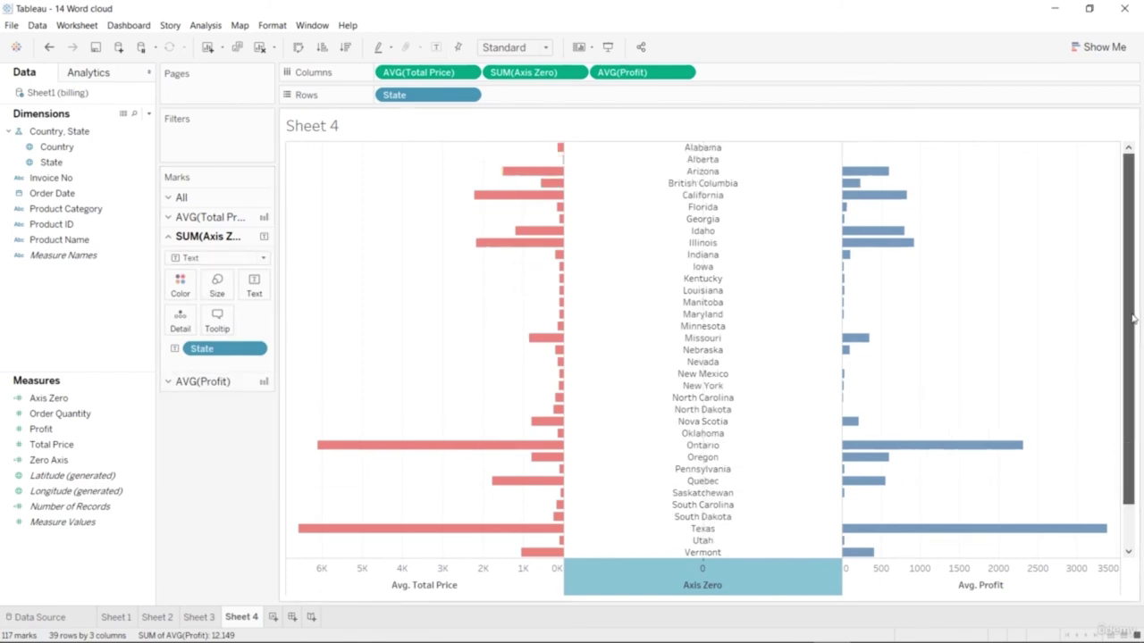
pyautogui.moveTo(1137, 412); pyautogui.dragTo(1132, 317)
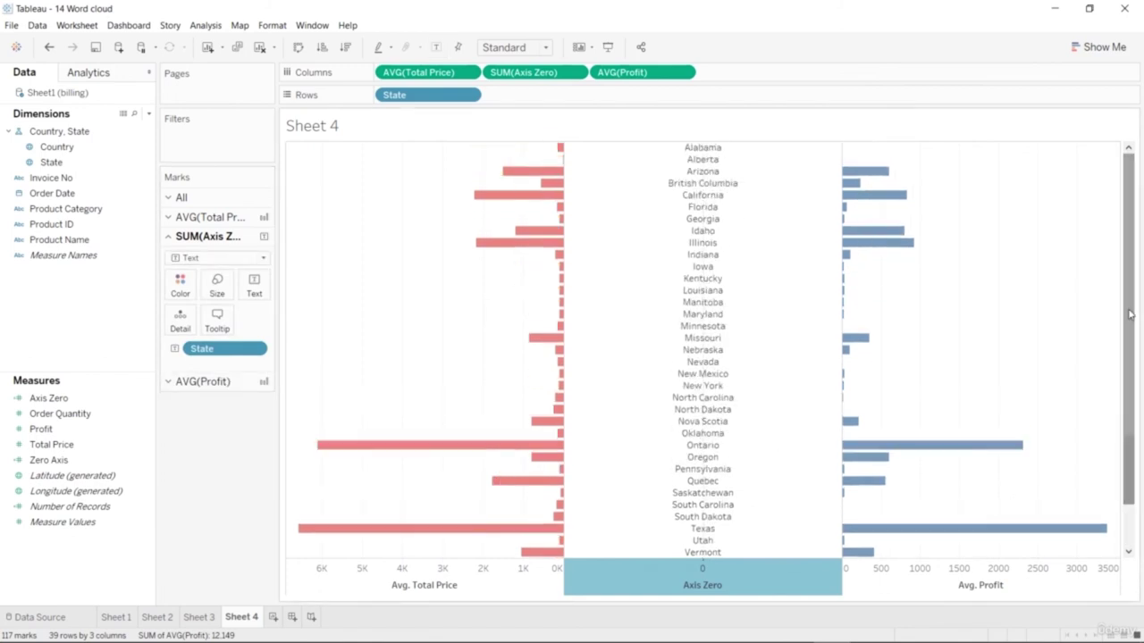
# Hide the Axis Zero axis header and check the full list of states.
pyautogui.rightClick(708, 590)
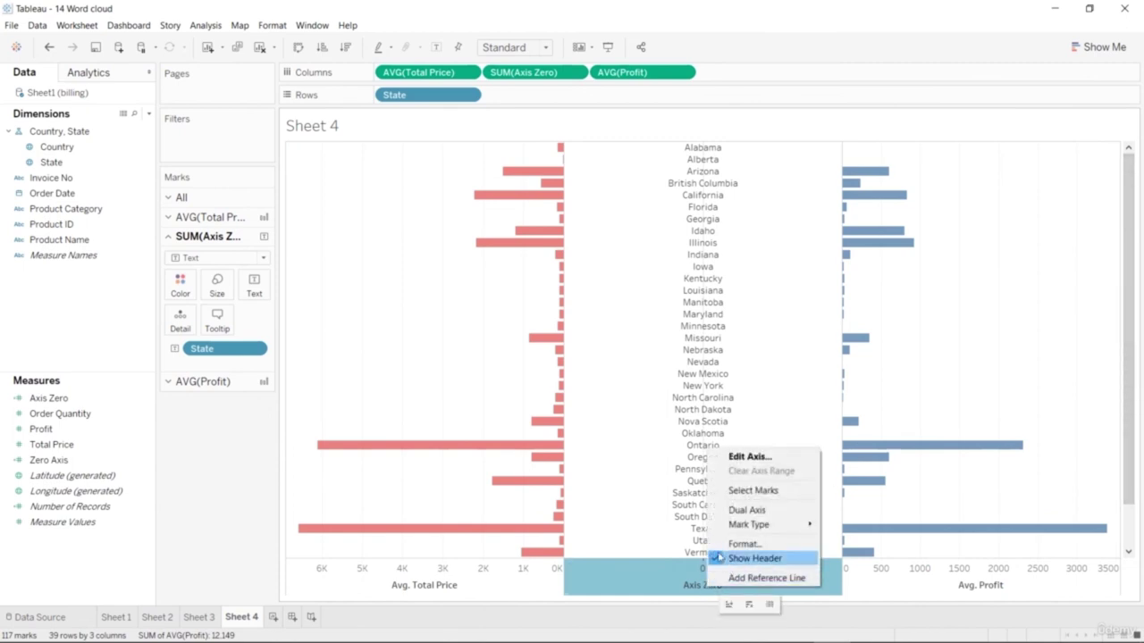
pyautogui.click(715, 559)
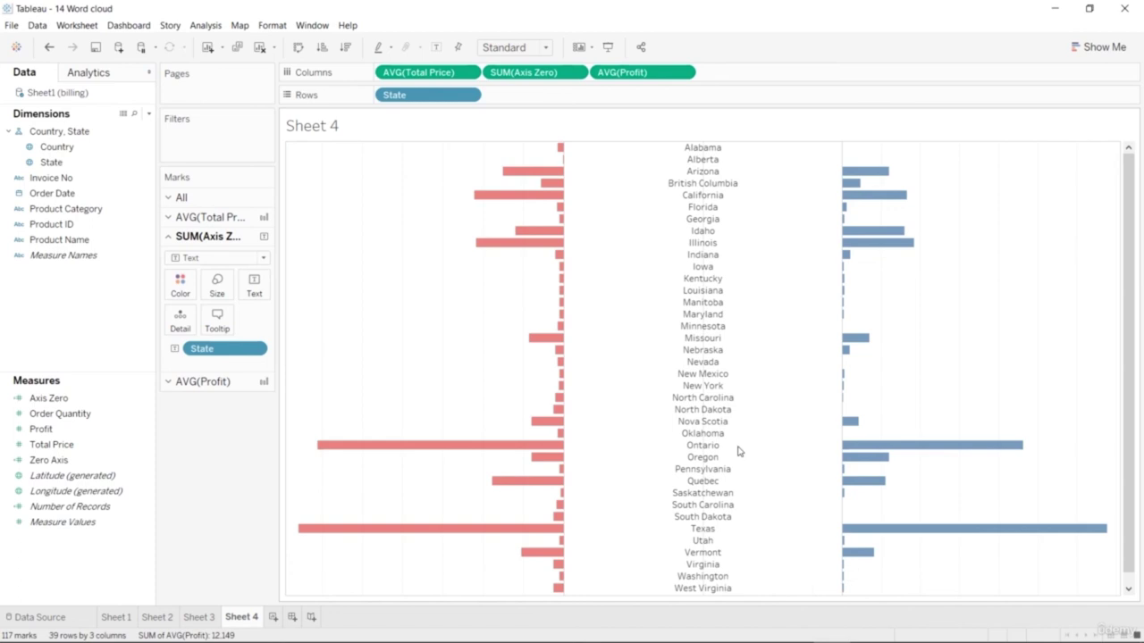
pyautogui.scroll(-1, 741, 452)
pyautogui.scroll(1, 735, 460)
pyautogui.scroll(-1, 791, 475)
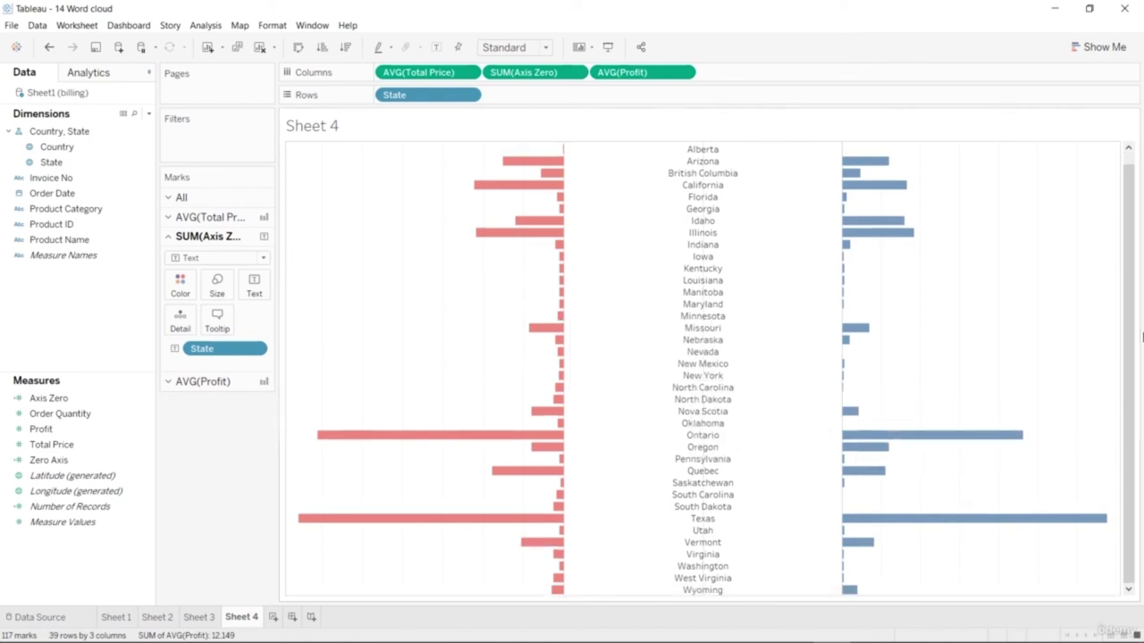
pyautogui.rightClick(647, 601)
pyautogui.rightClick(640, 603)
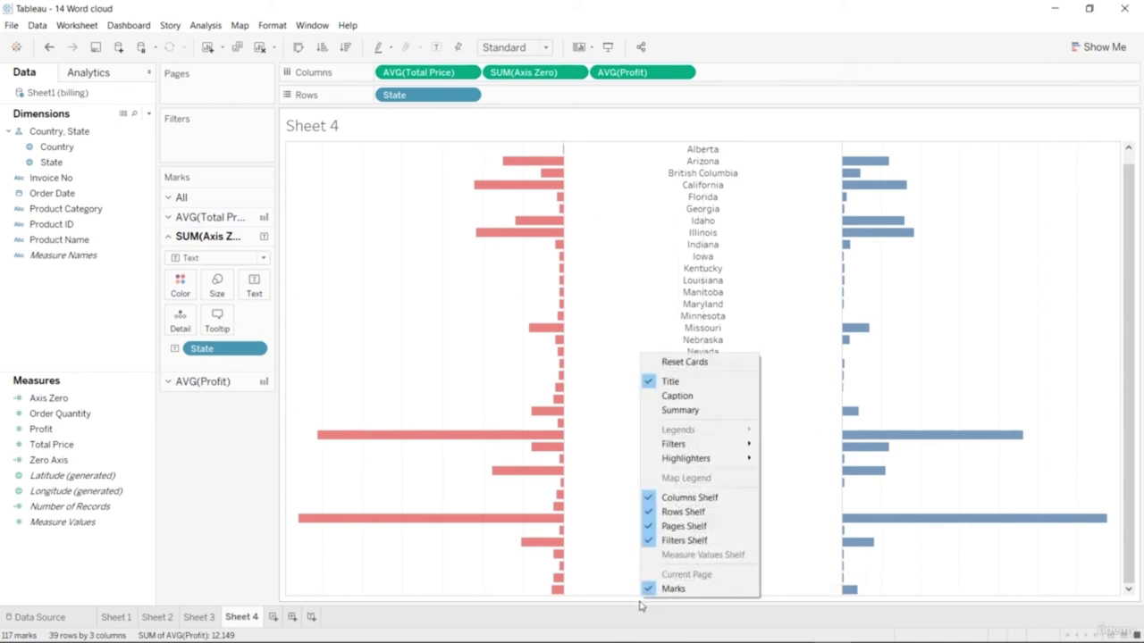
pyautogui.click(637, 605)
pyautogui.scroll(1, 572, 409)
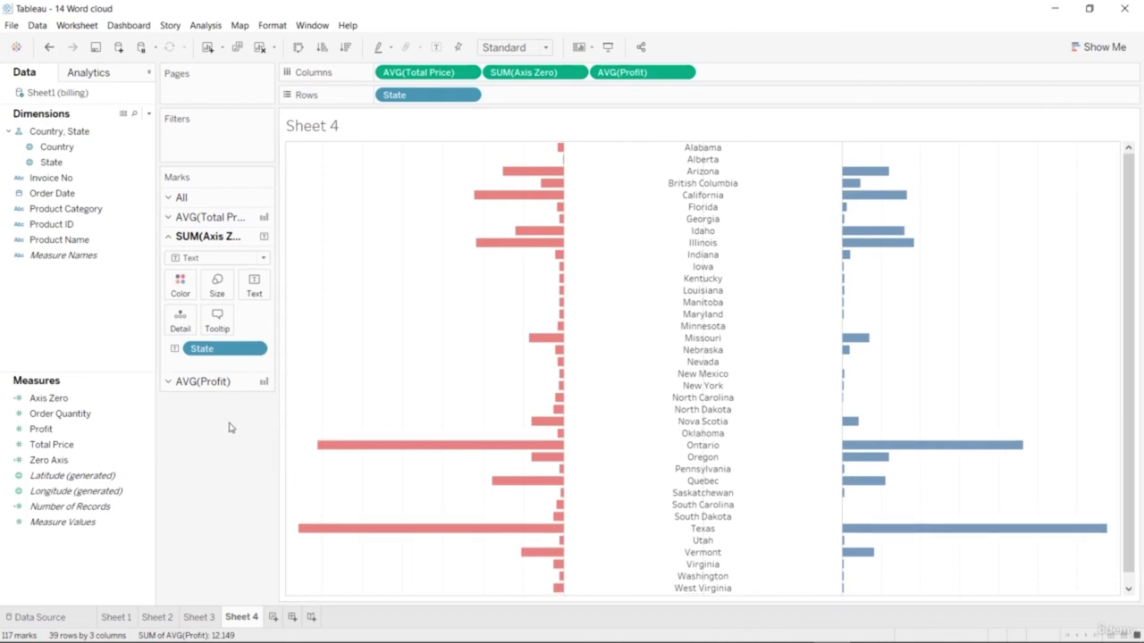
# Color the state names in the Axis Zero column by Country.
pyautogui.moveTo(56, 147); pyautogui.dragTo(181, 284)
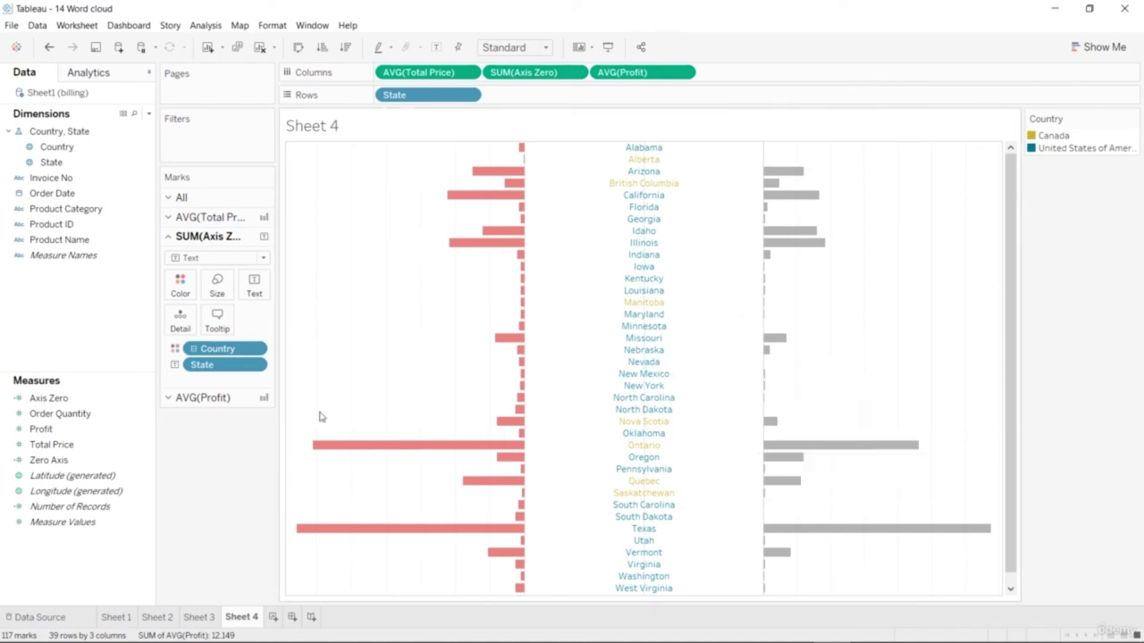
# Raise the opacity of the average Profit bars to 100%.
pyautogui.click(224, 399)
pyautogui.click(179, 302)
pyautogui.moveTo(237, 450); pyautogui.dragTo(255, 452)
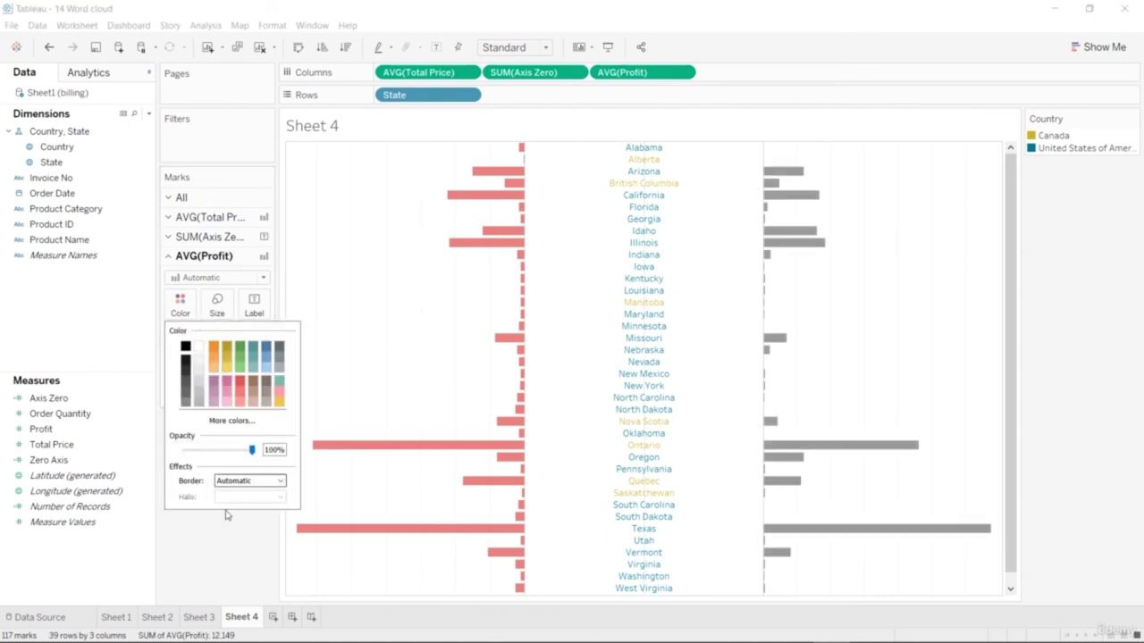
pyautogui.click(224, 522)
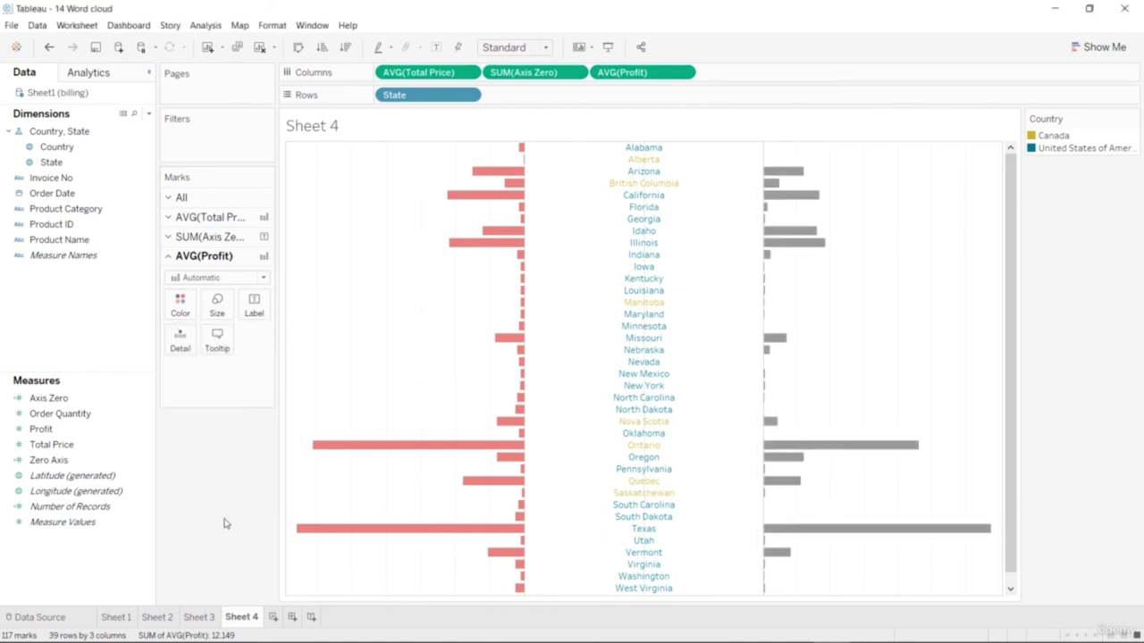
pyautogui.click(207, 237)
pyautogui.click(181, 286)
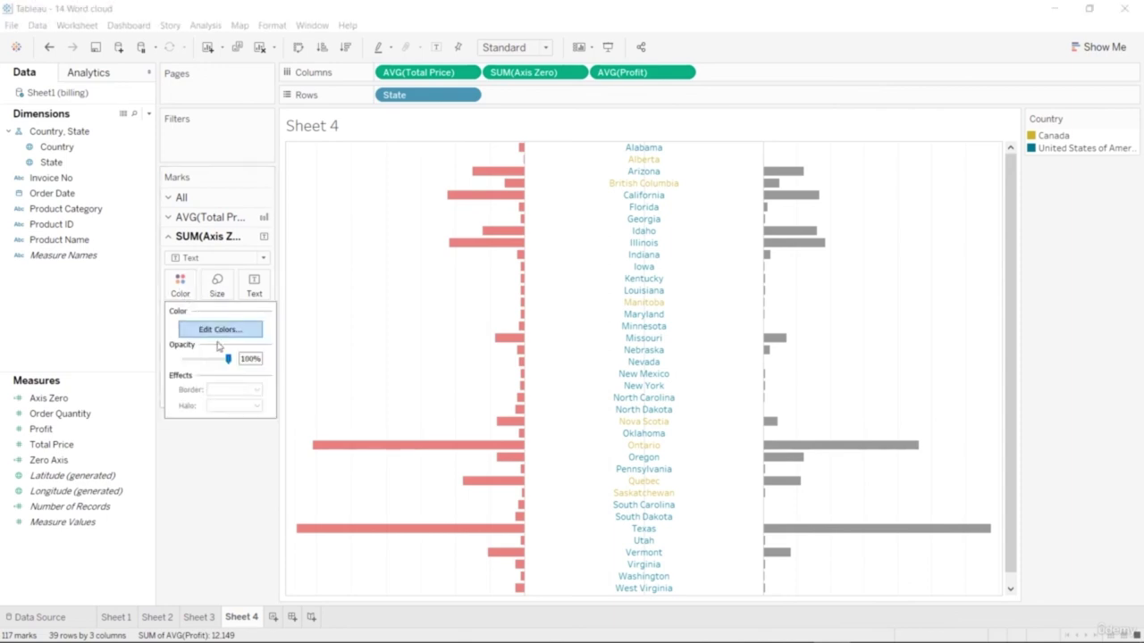
pyautogui.click(217, 465)
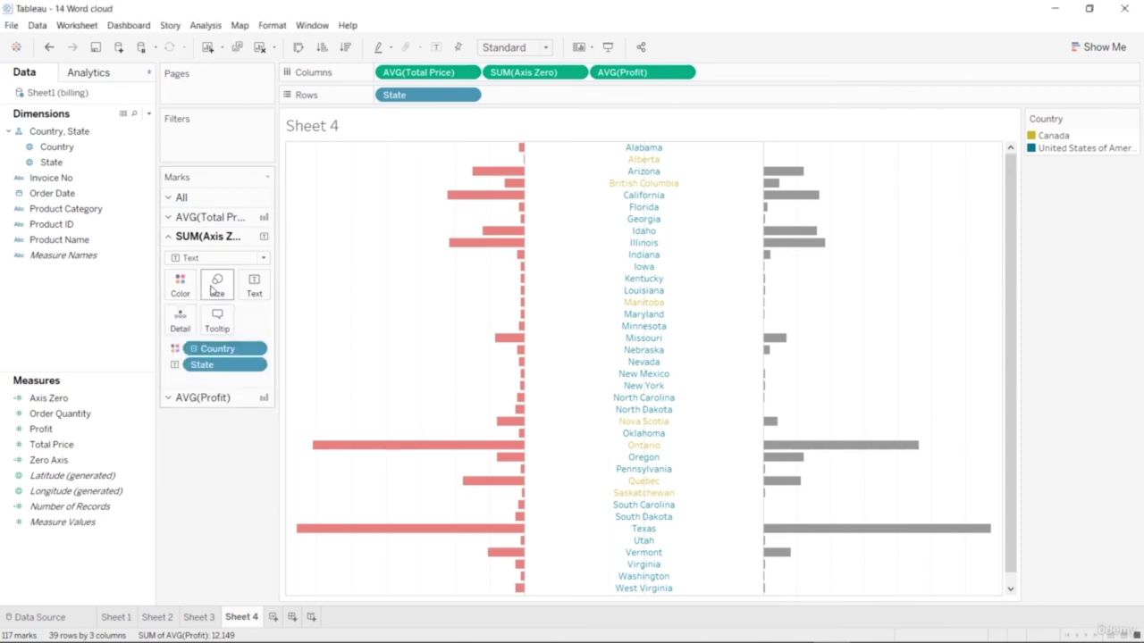
# Restore the red average Total Price bars to full opacity.
pyautogui.click(207, 217)
pyautogui.click(182, 266)
pyautogui.moveTo(225, 409); pyautogui.dragTo(243, 411)
pyautogui.click(230, 512)
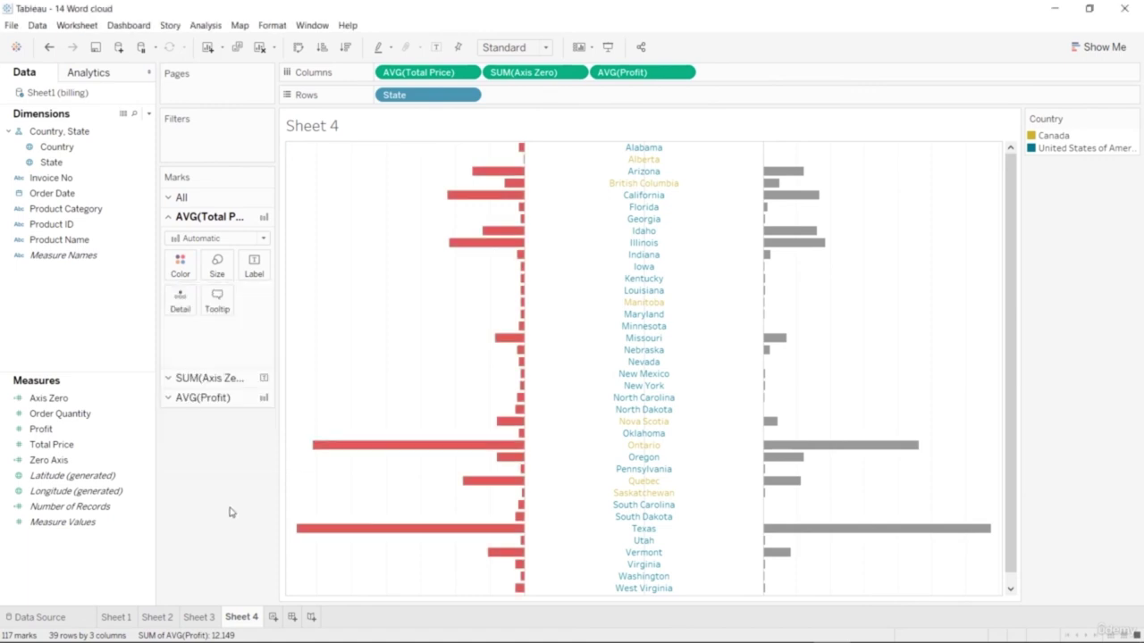
# Try several colors on the average Profit bars, including purple, blue and dark grey, and settle on teal.
pyautogui.click(210, 398)
pyautogui.click(181, 308)
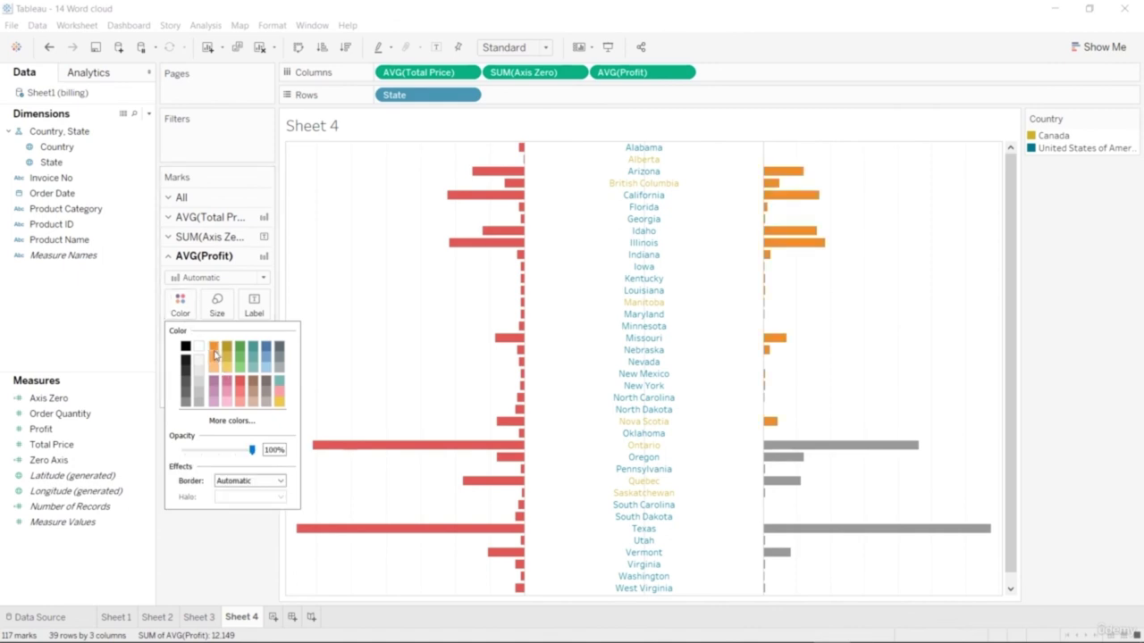
pyautogui.click(213, 383)
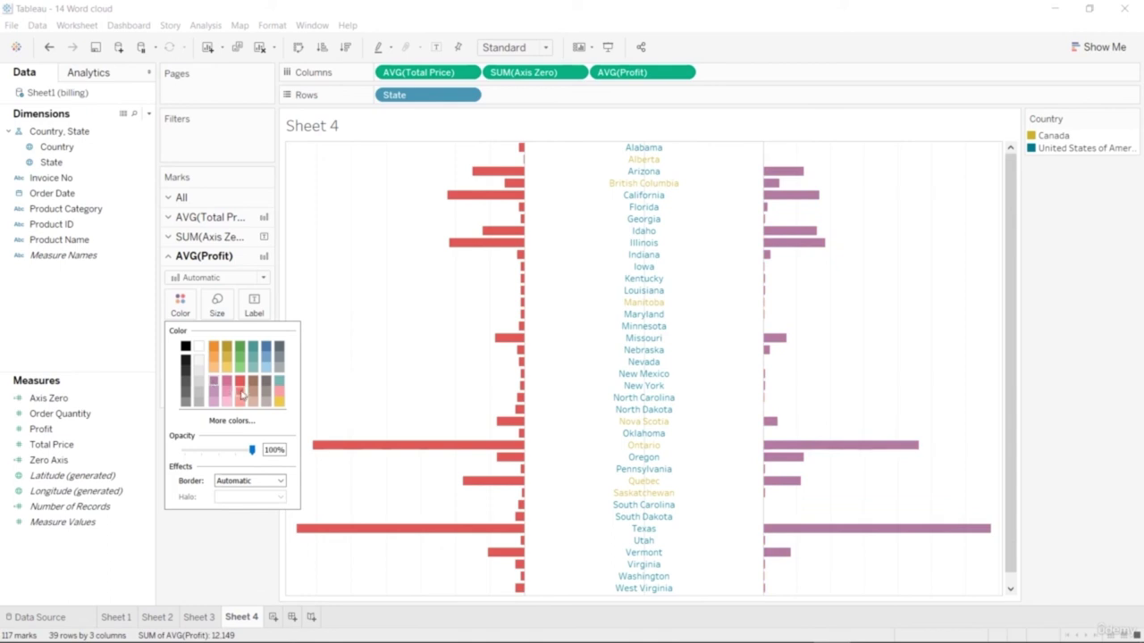
pyautogui.click(265, 347)
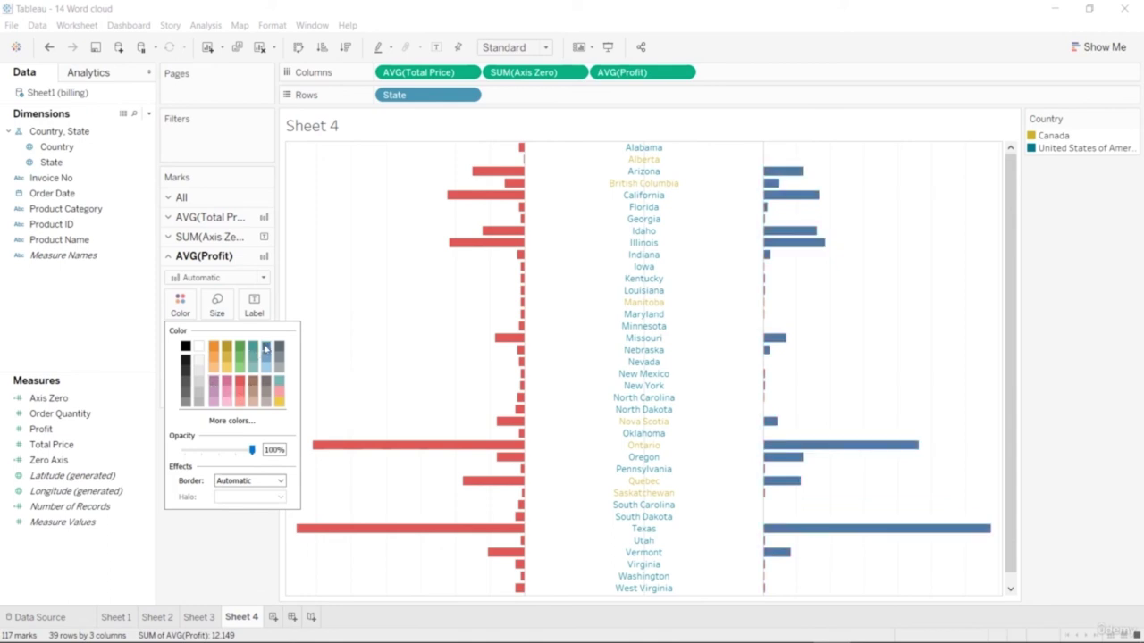
pyautogui.click(254, 349)
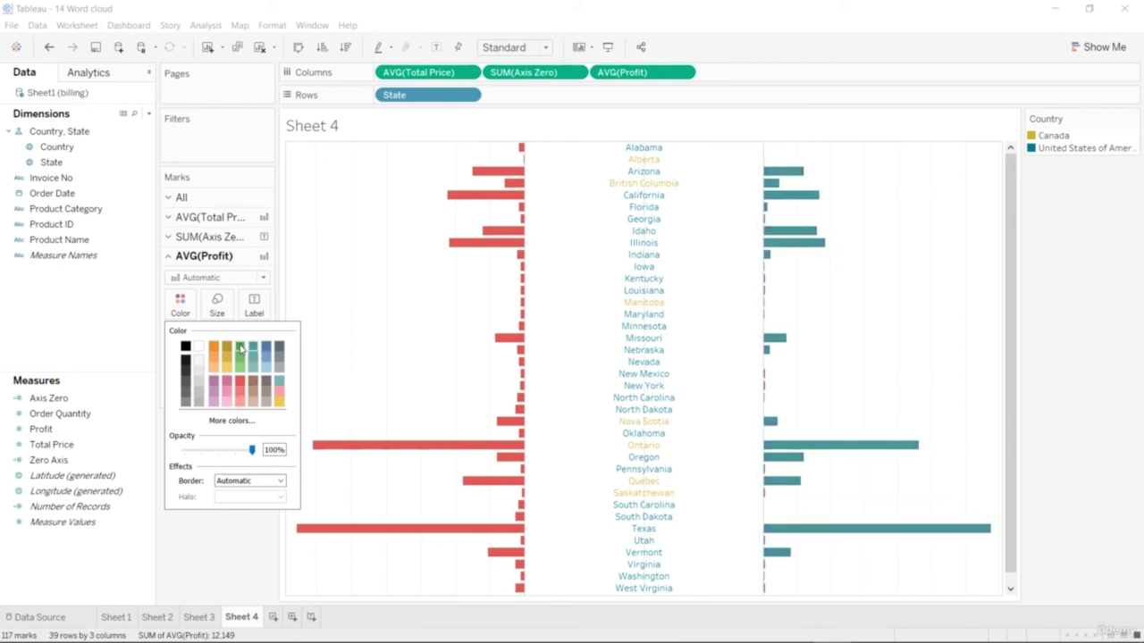
pyautogui.click(239, 348)
pyautogui.click(278, 347)
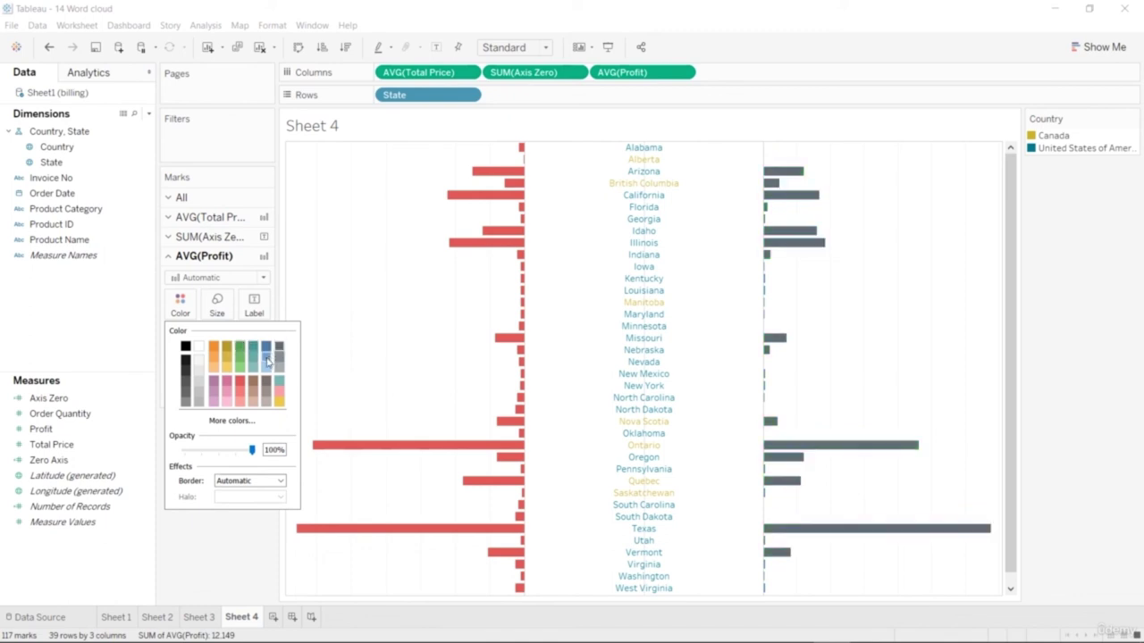
pyautogui.click(265, 361)
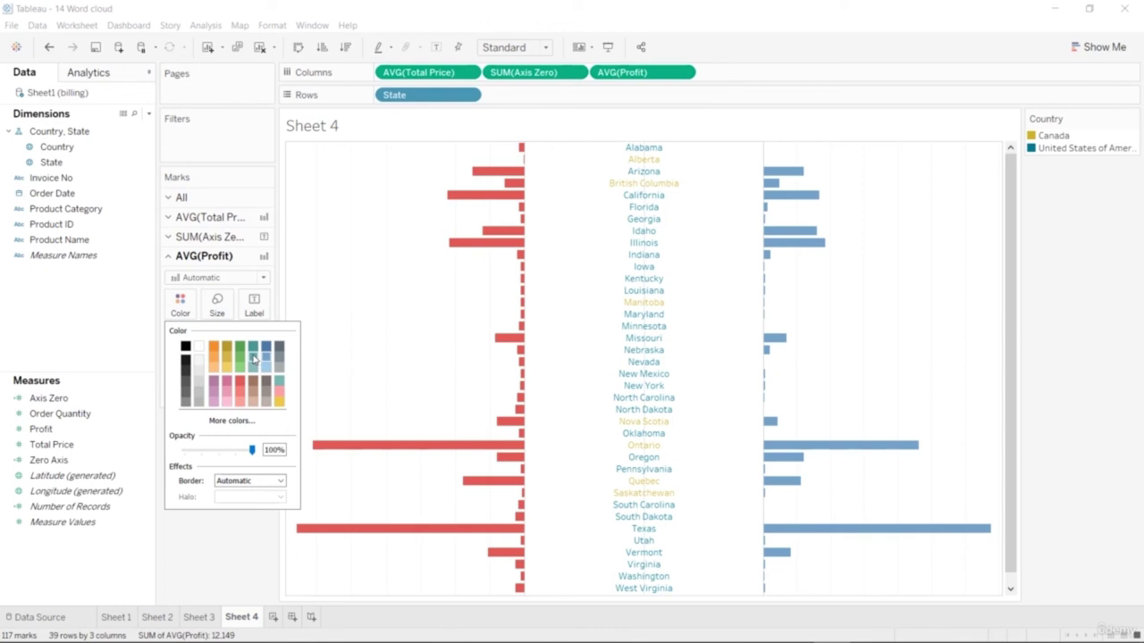
pyautogui.click(253, 350)
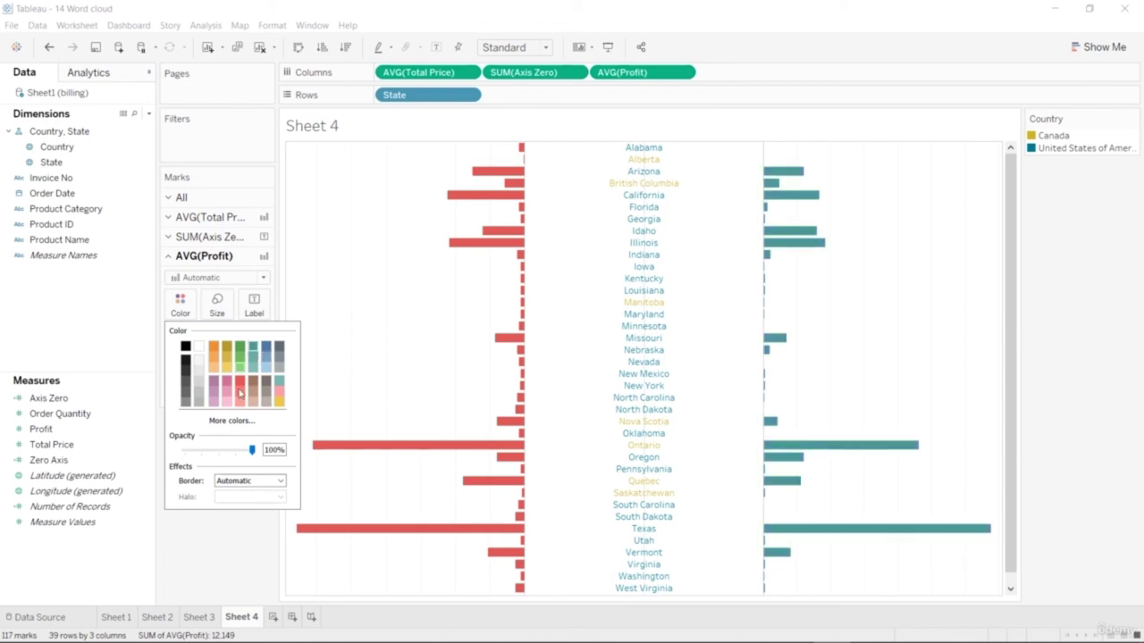
pyautogui.click(182, 546)
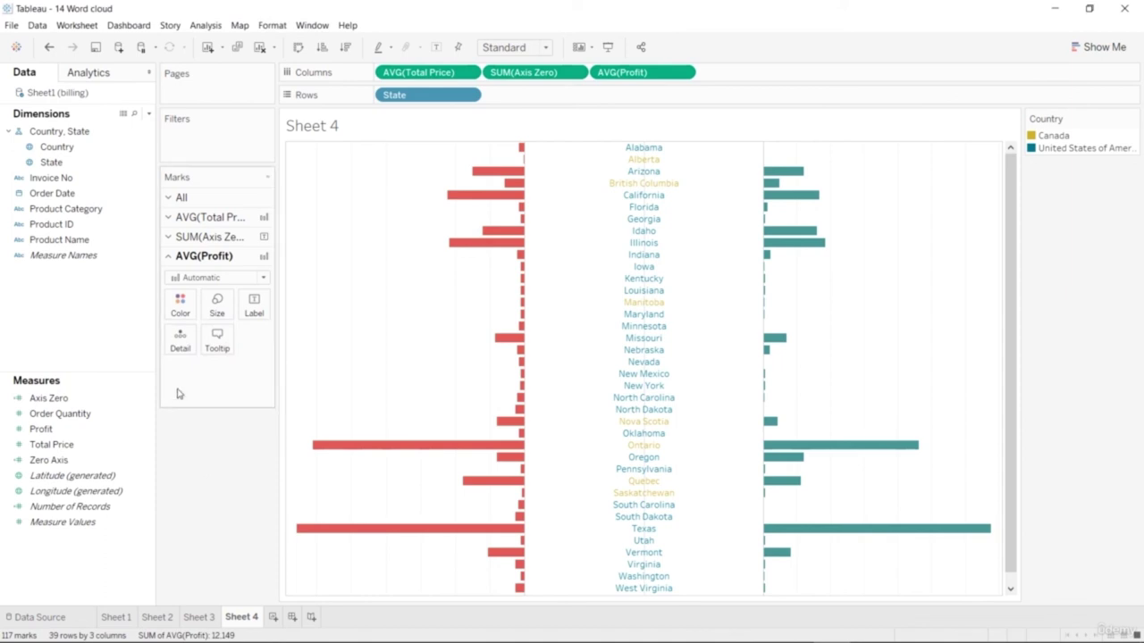
# Try the Traffic Light palette on the state names, with dark red for United States of America and dark green for Canada.
pyautogui.click(201, 238)
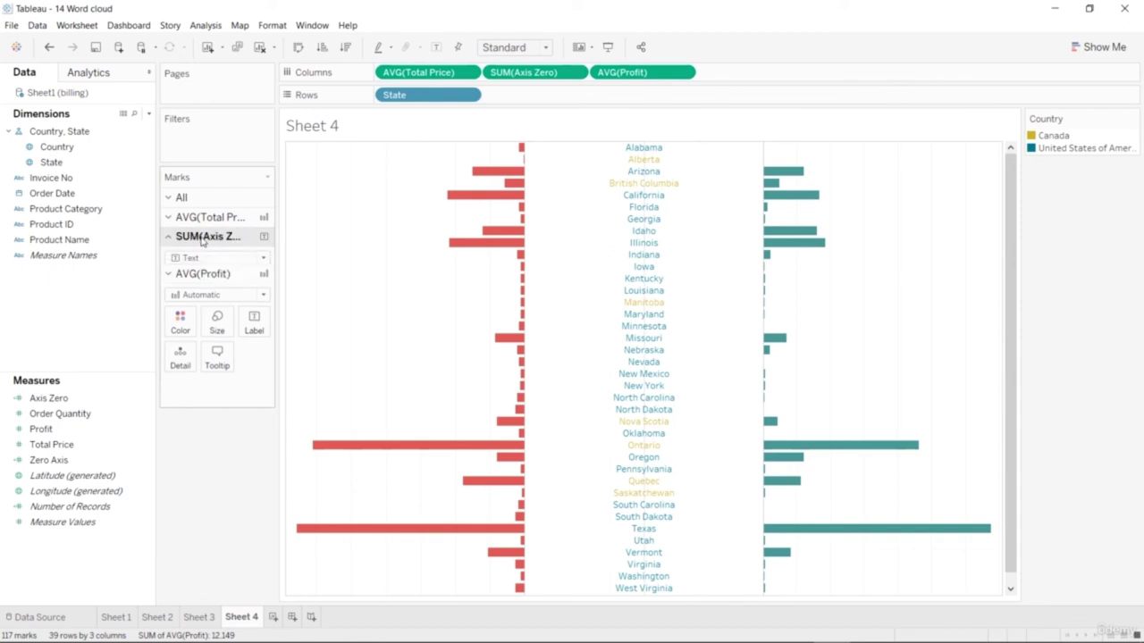
pyautogui.click(182, 284)
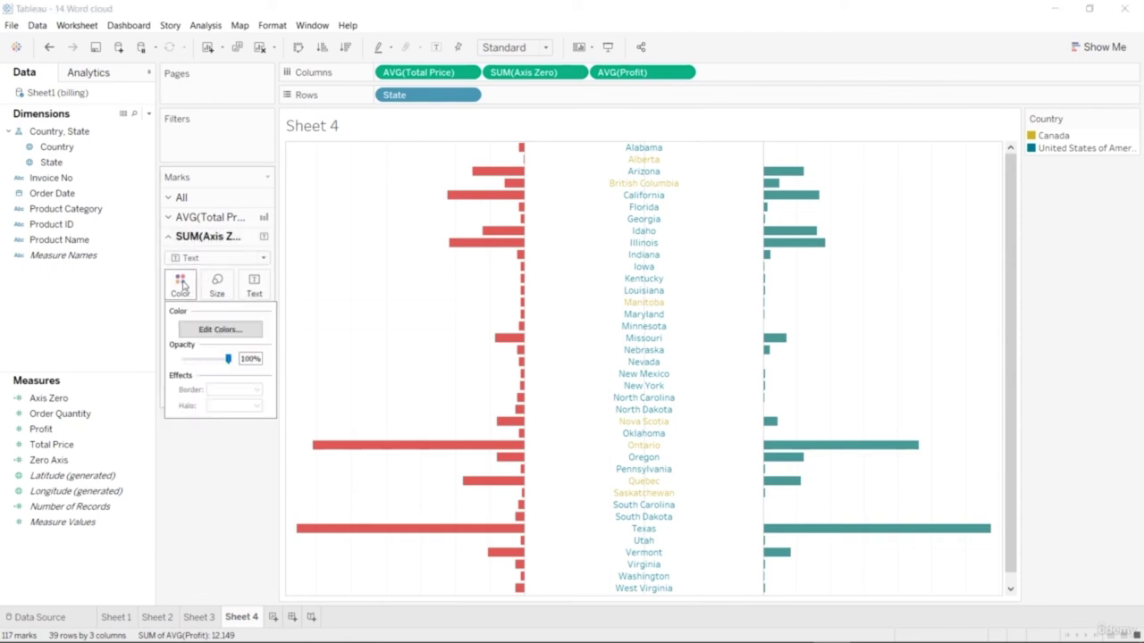
pyautogui.click(218, 331)
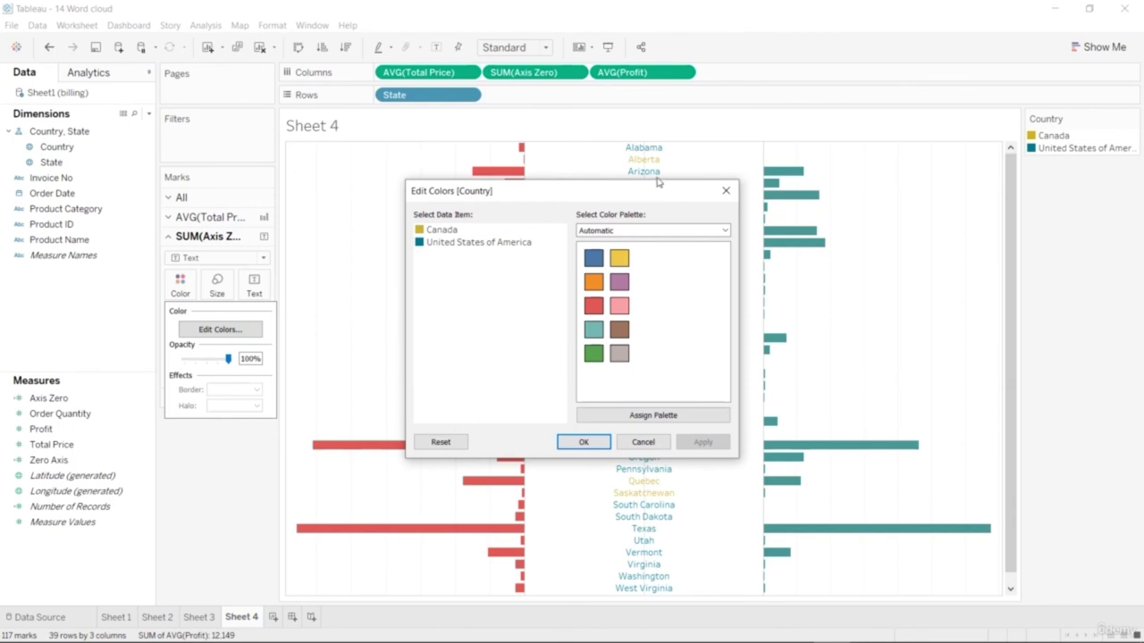
pyautogui.moveTo(637, 192); pyautogui.dragTo(983, 134)
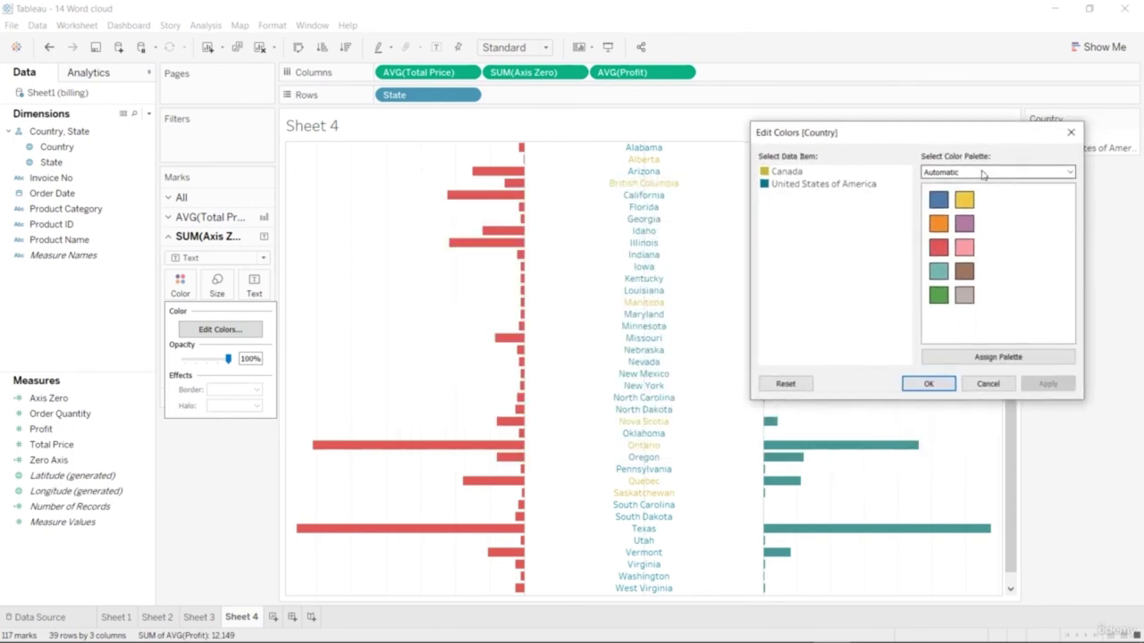
pyautogui.click(983, 172)
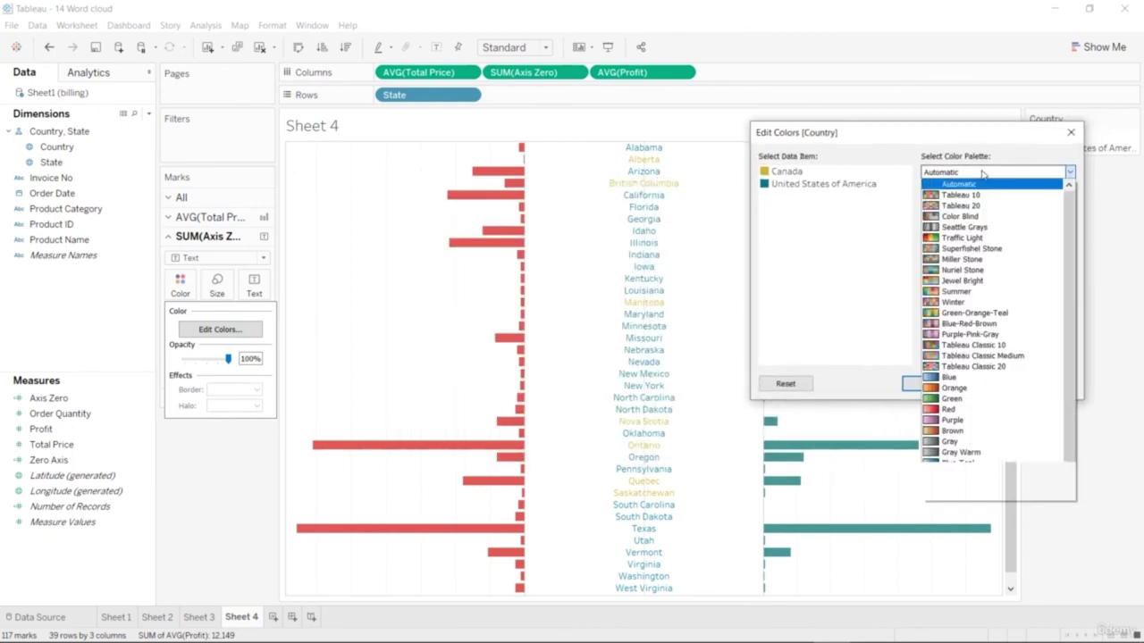
pyautogui.click(982, 238)
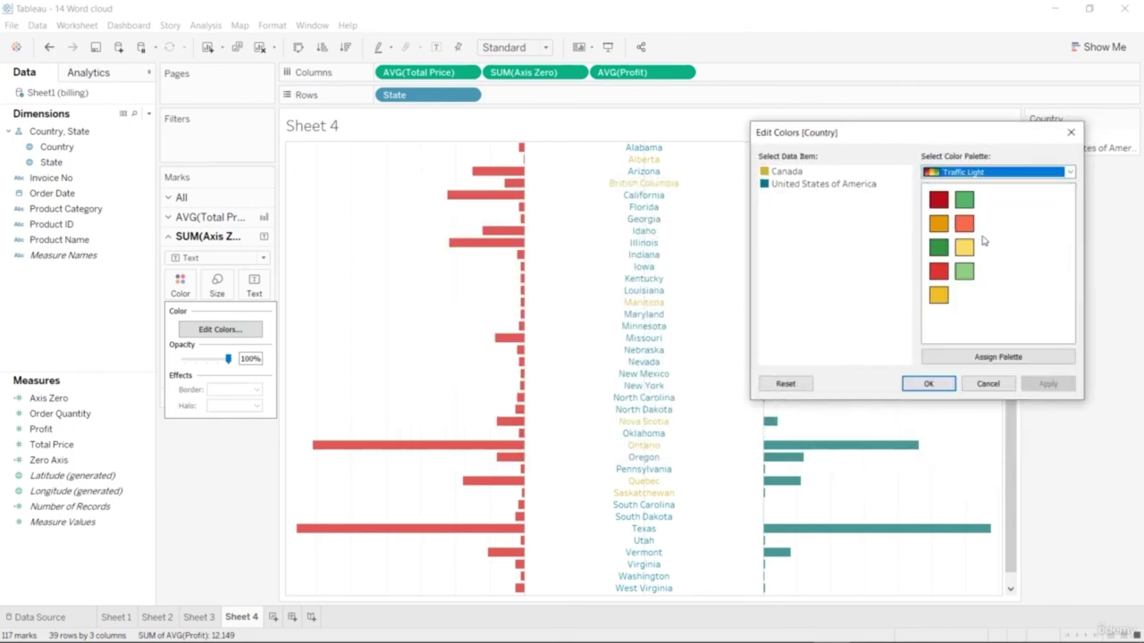
pyautogui.click(768, 184)
pyautogui.click(939, 200)
pyautogui.click(832, 239)
pyautogui.click(766, 177)
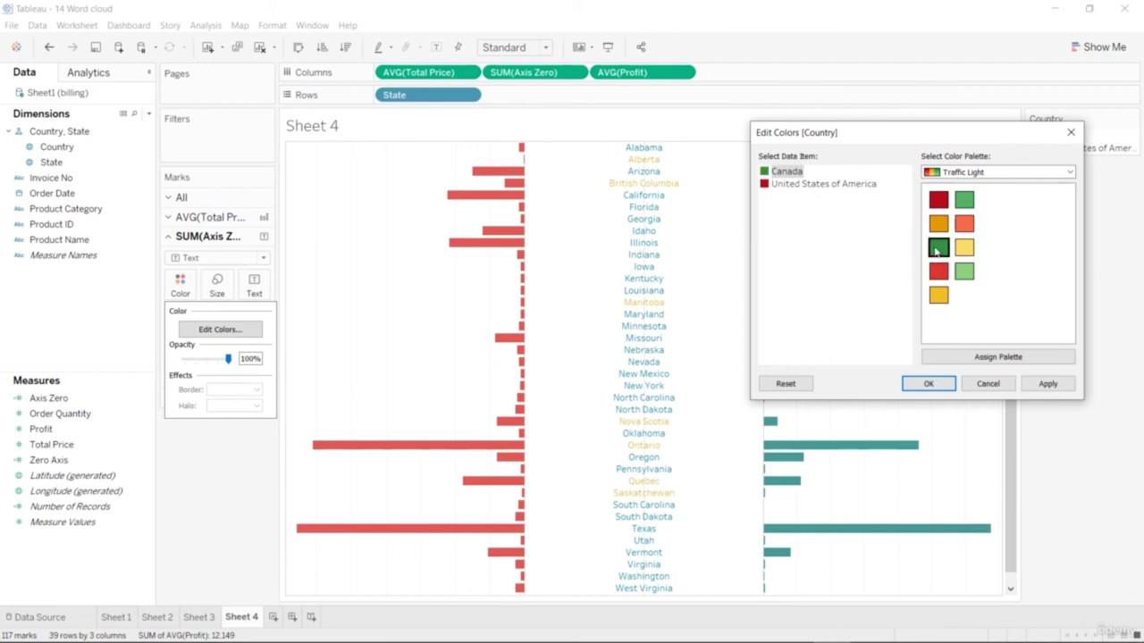
pyautogui.click(1047, 383)
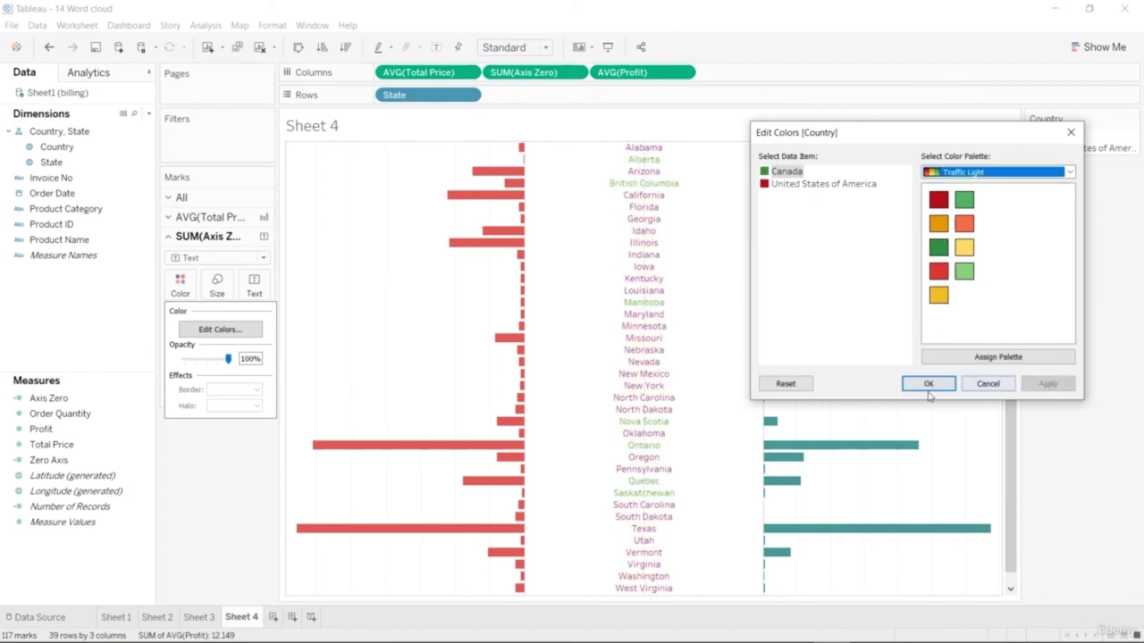
# Try the Nuriel Stone palette on the state names, with dark teal for Canada and olive for United States of America.
pyautogui.click(1070, 172)
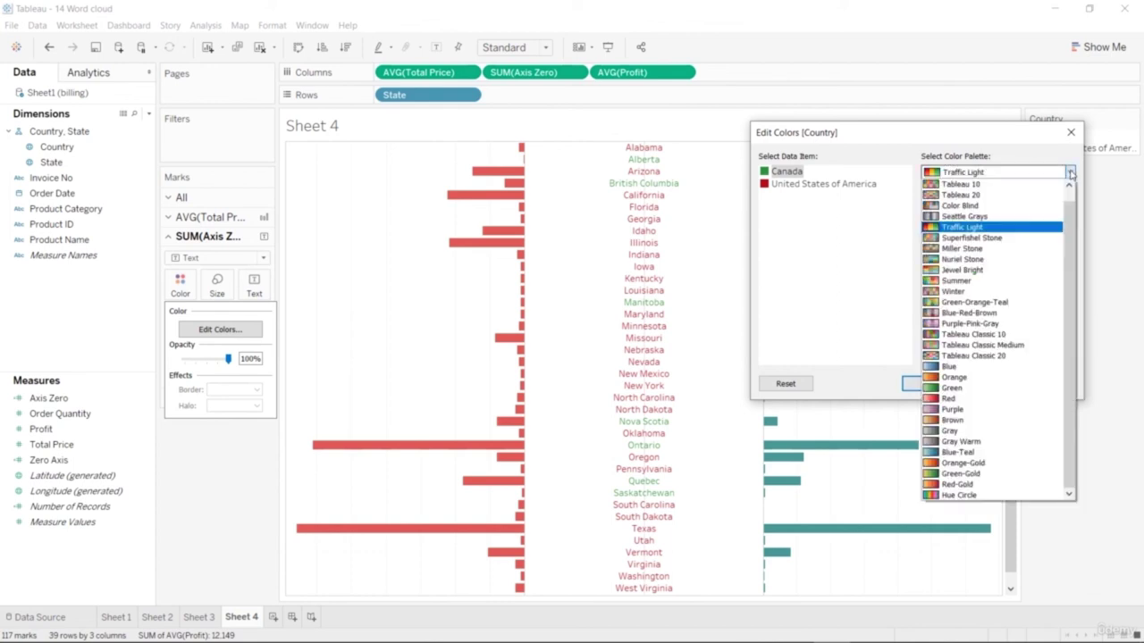
pyautogui.click(1032, 259)
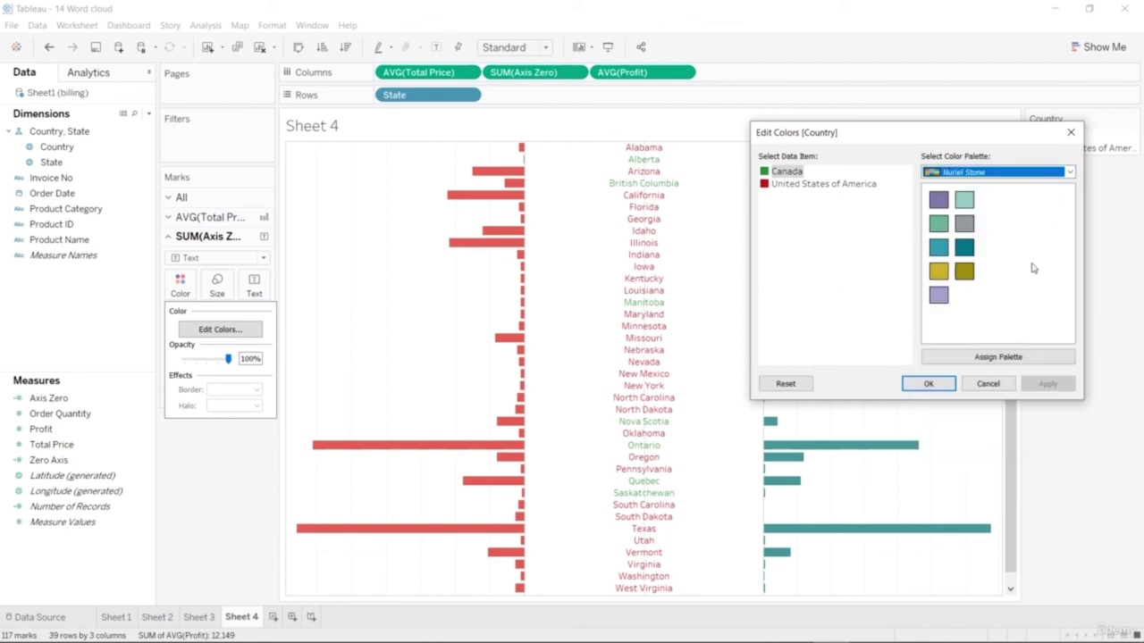
pyautogui.click(939, 250)
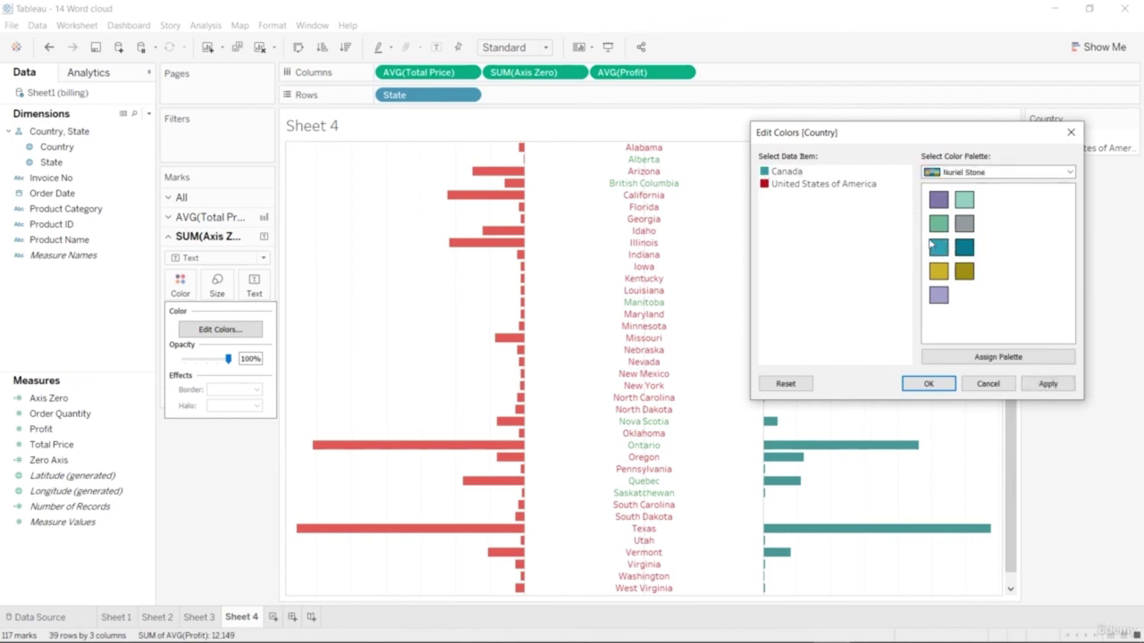
pyautogui.click(769, 187)
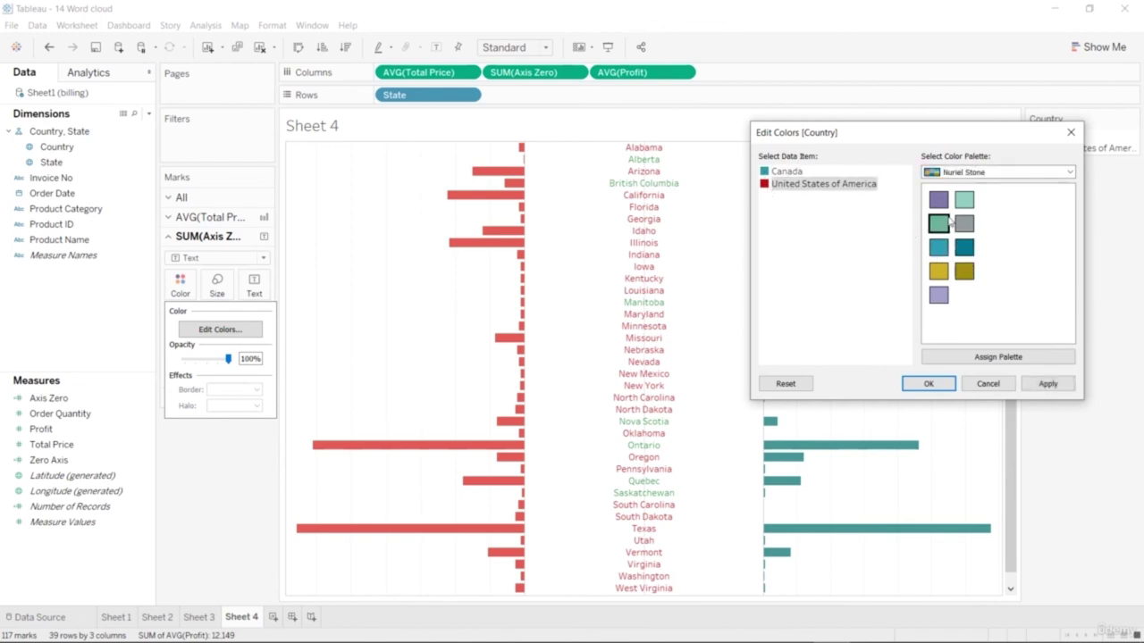
pyautogui.click(938, 199)
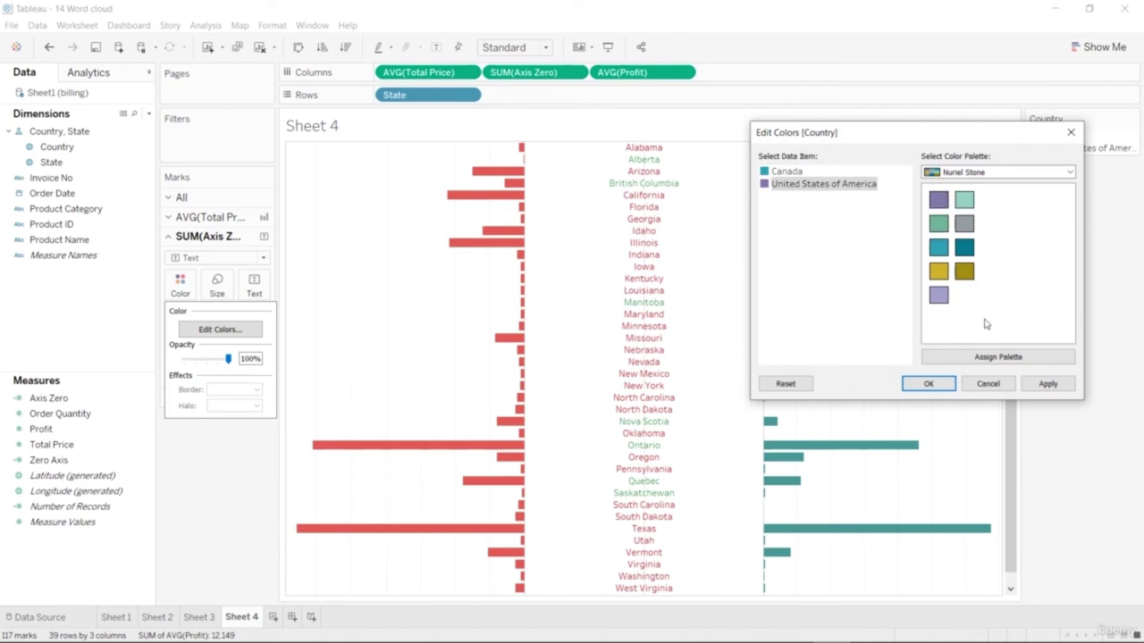
pyautogui.click(774, 172)
pyautogui.click(962, 248)
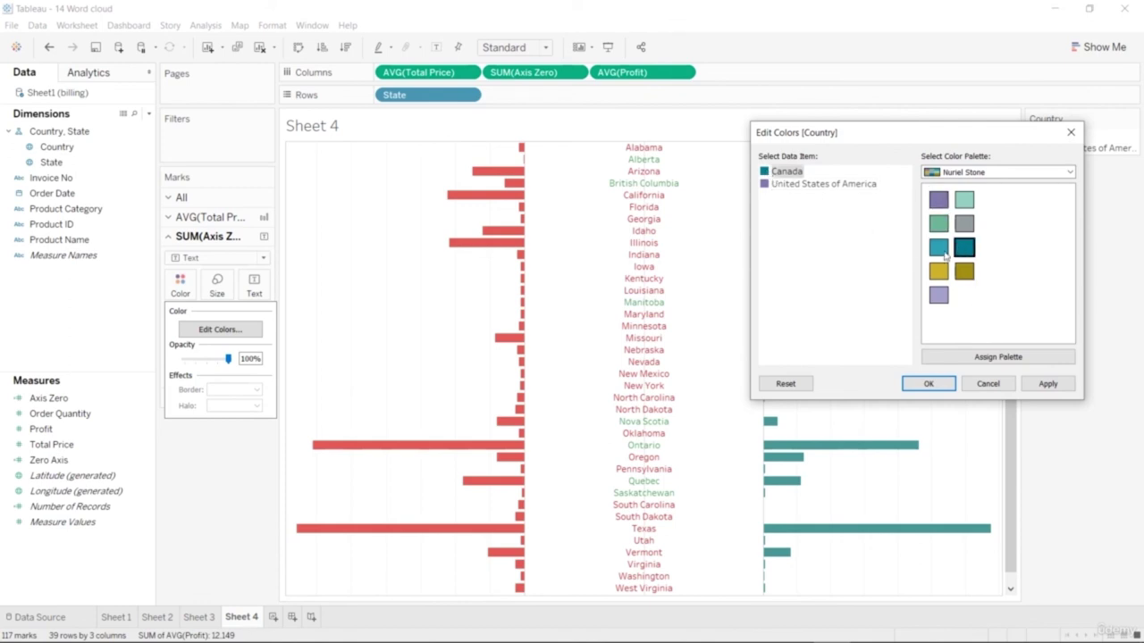
pyautogui.click(769, 185)
pyautogui.click(940, 384)
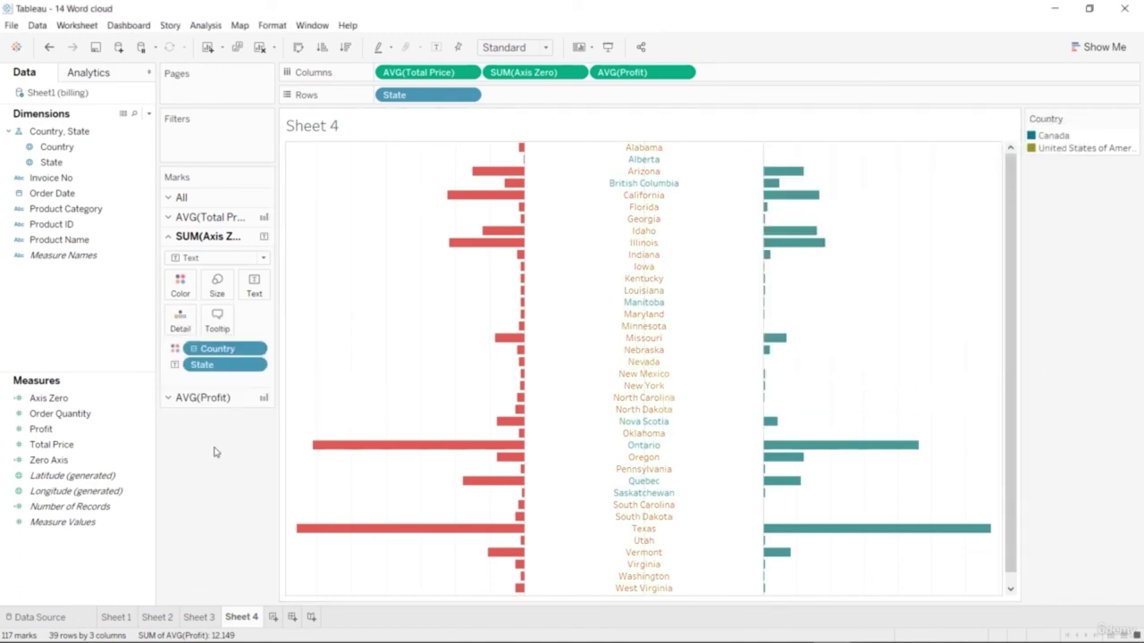
# Recolor the state names from the Automatic palette, with purple for United States of America and red for Canada.
pyautogui.click(180, 285)
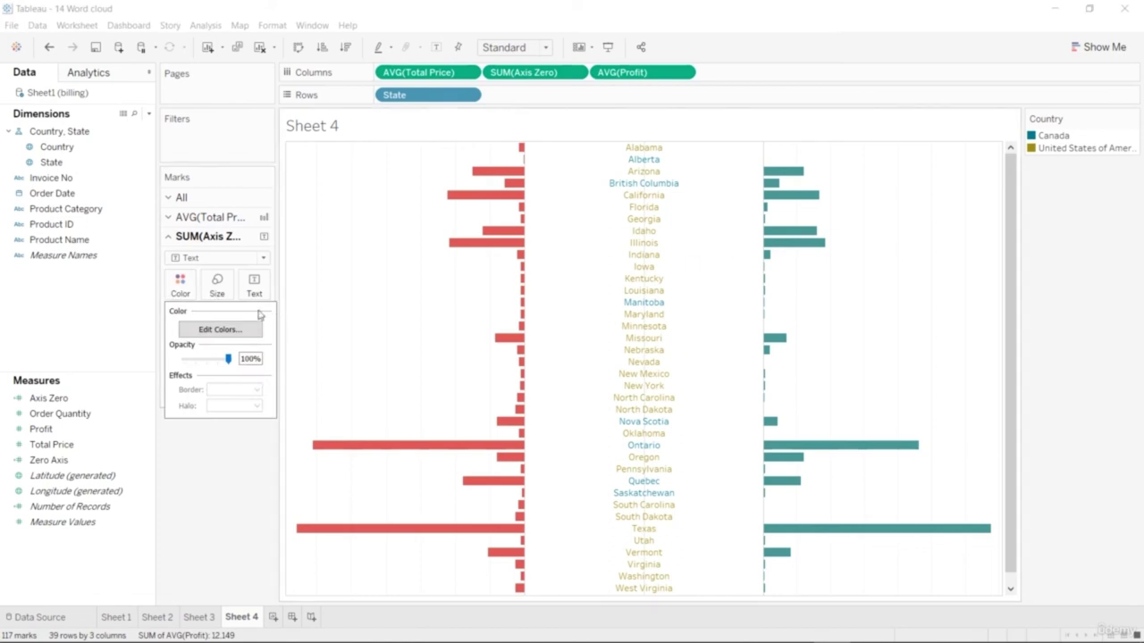
pyautogui.click(223, 330)
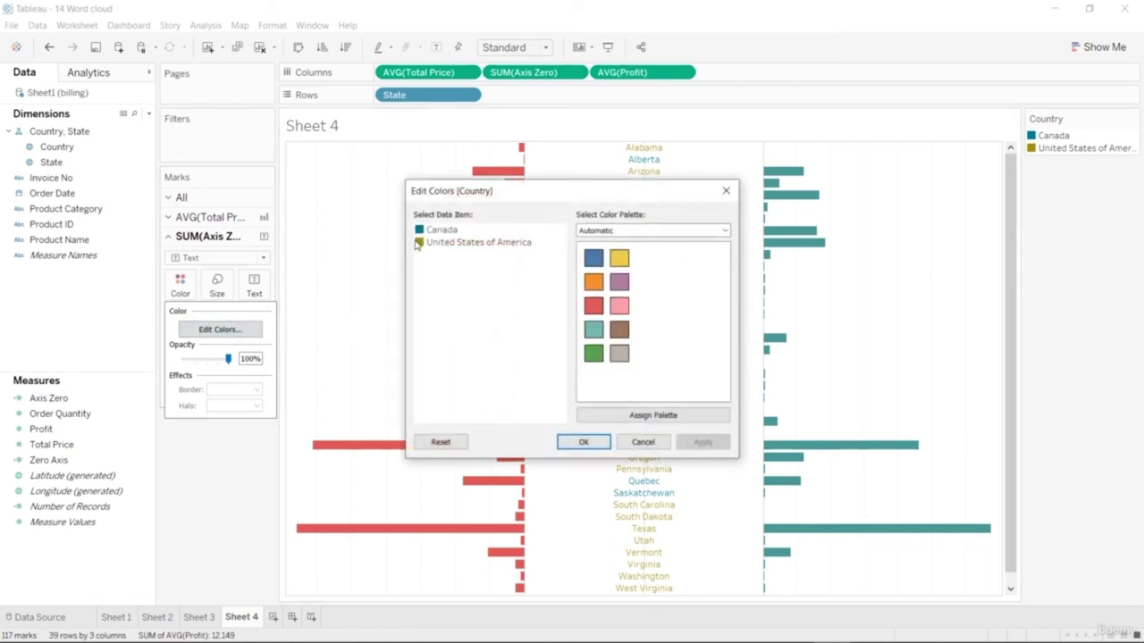
pyautogui.click(420, 245)
pyautogui.click(619, 283)
pyautogui.click(419, 231)
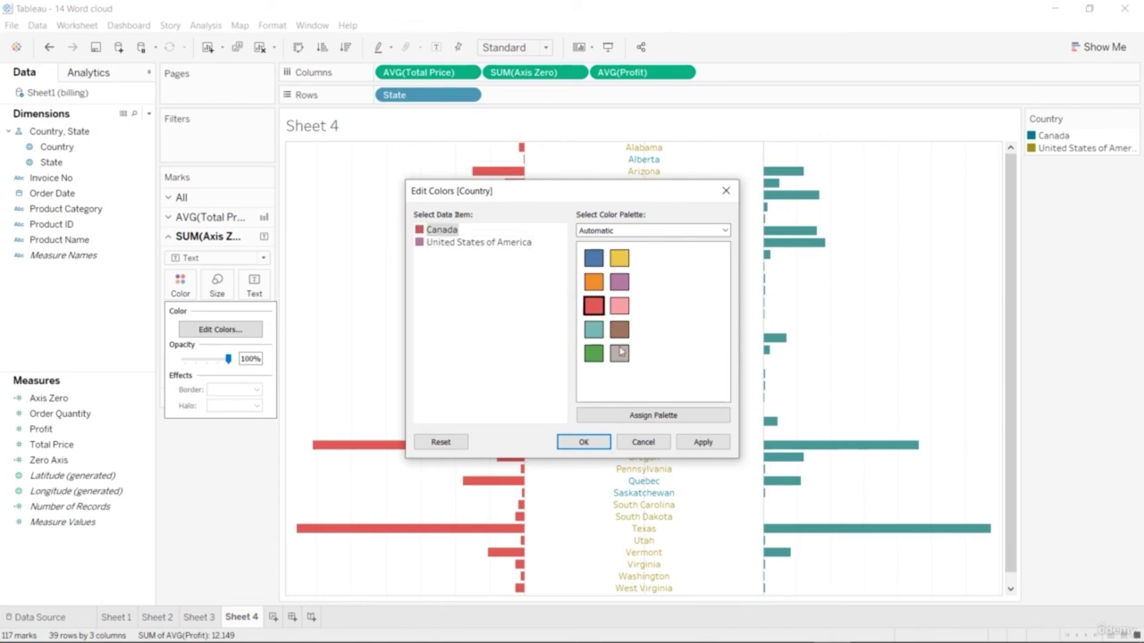
pyautogui.click(583, 441)
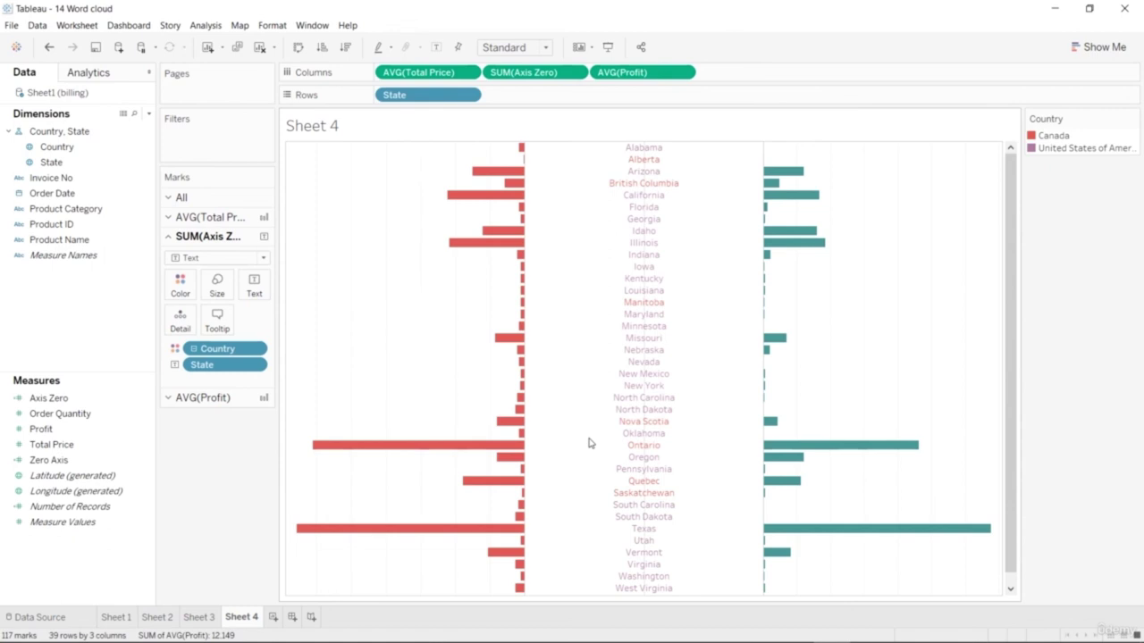
# Change the color of the United States of America state names to blue from the Automatic palette.
pyautogui.click(181, 286)
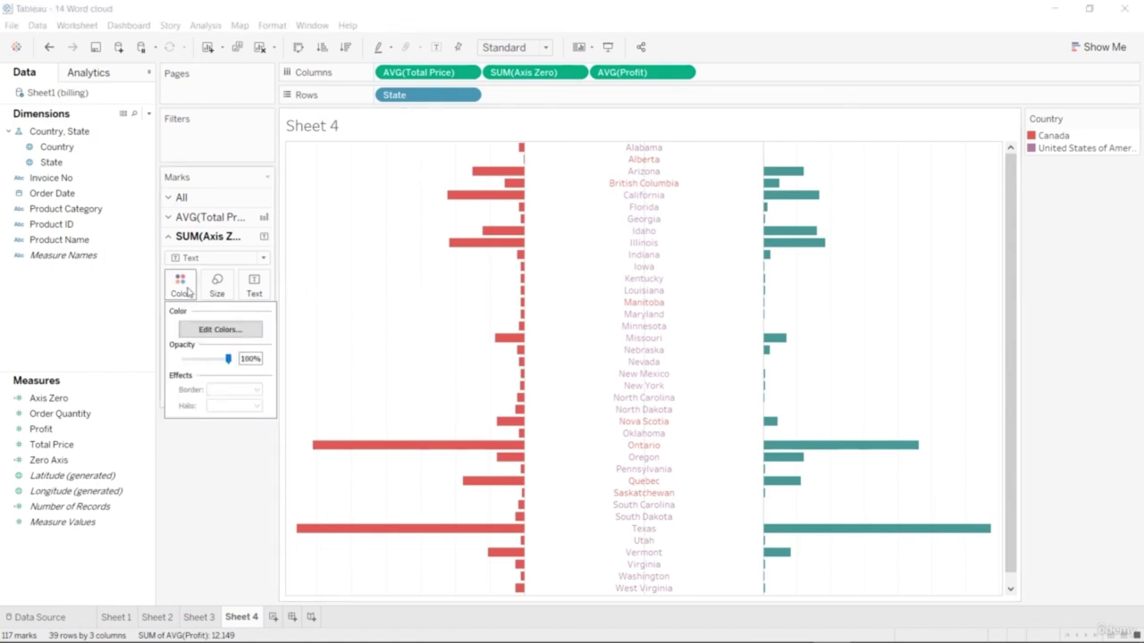
pyautogui.click(220, 329)
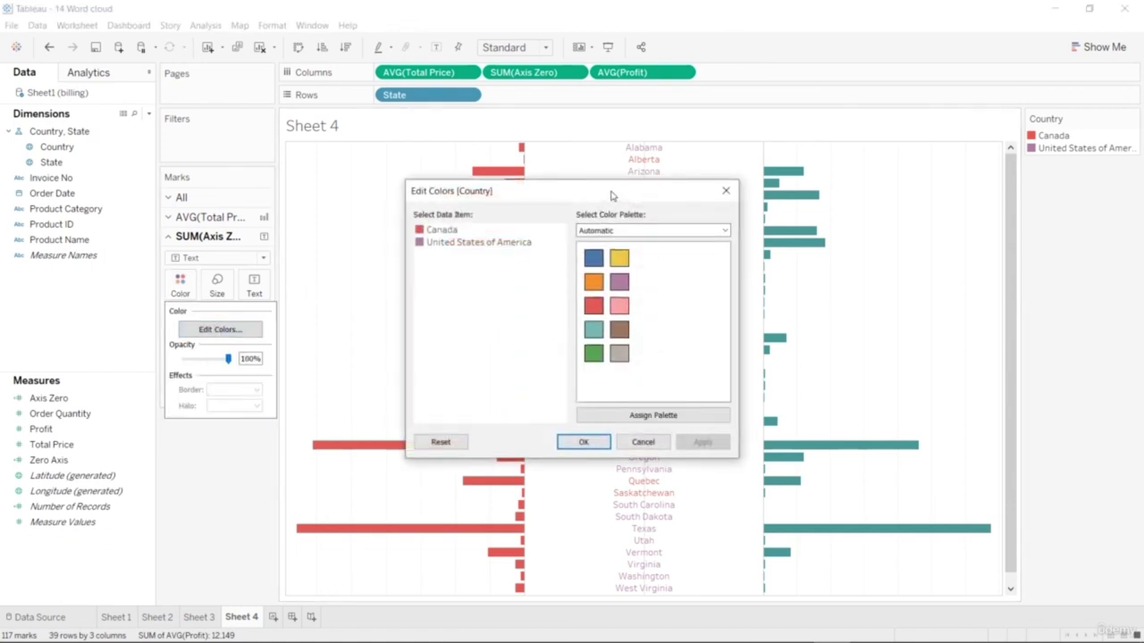
pyautogui.moveTo(611, 195); pyautogui.dragTo(965, 133)
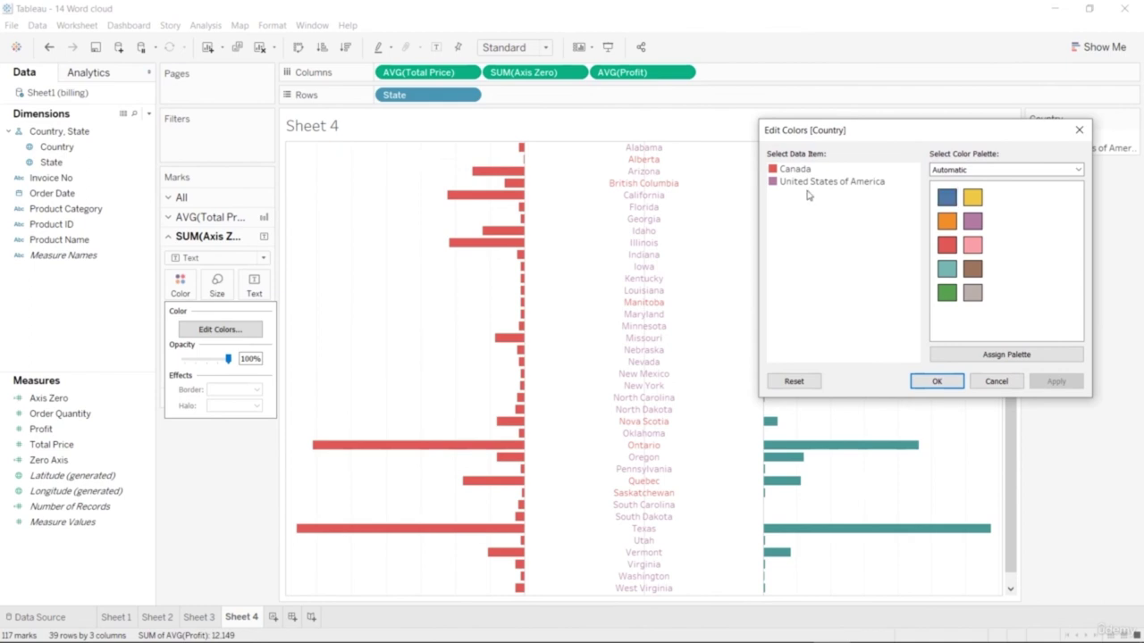
pyautogui.click(840, 184)
pyautogui.click(946, 196)
pyautogui.click(948, 223)
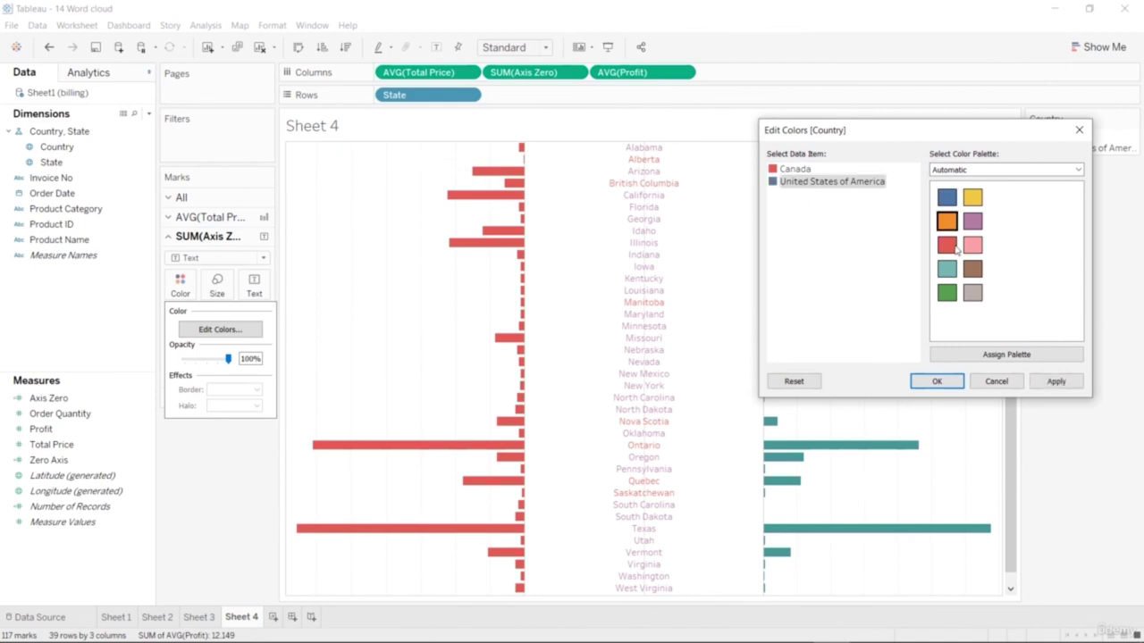
pyautogui.click(935, 382)
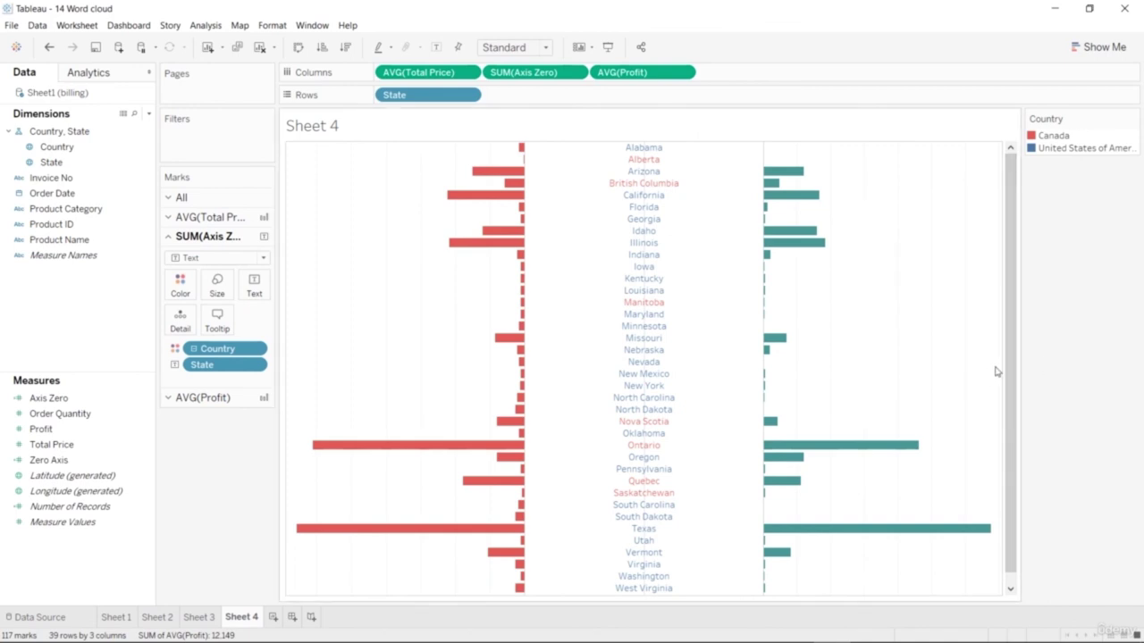
# Examine the average Profit and Total Price of individual states such as Ontario and Texas, and review the full state list.
pyautogui.moveTo(516, 204)
pyautogui.moveTo(900, 455)
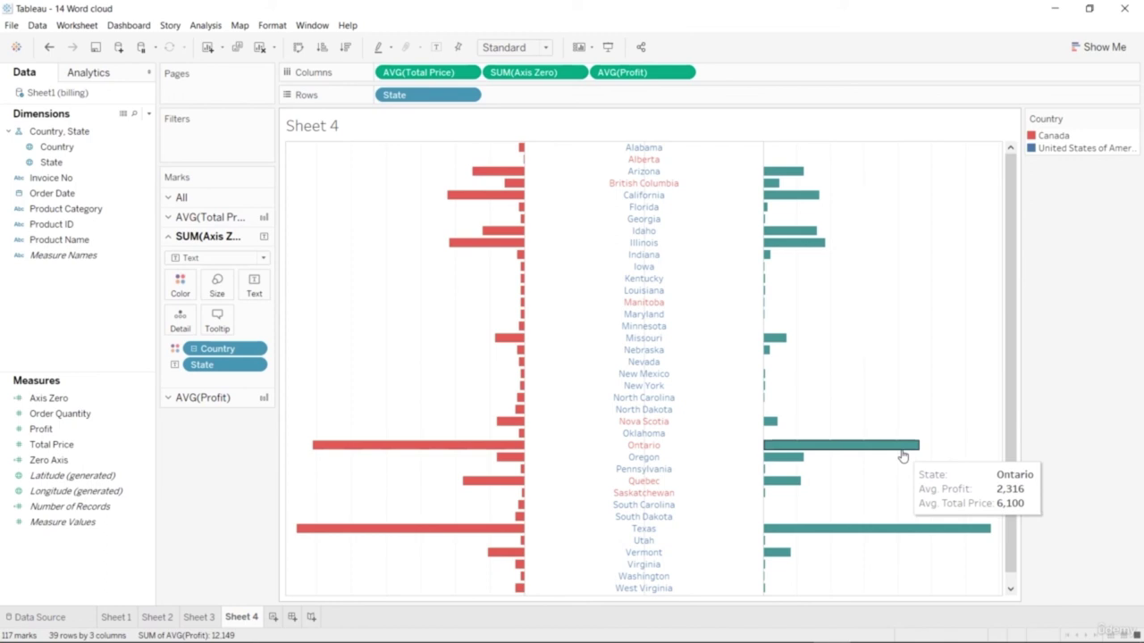
pyautogui.moveTo(894, 536)
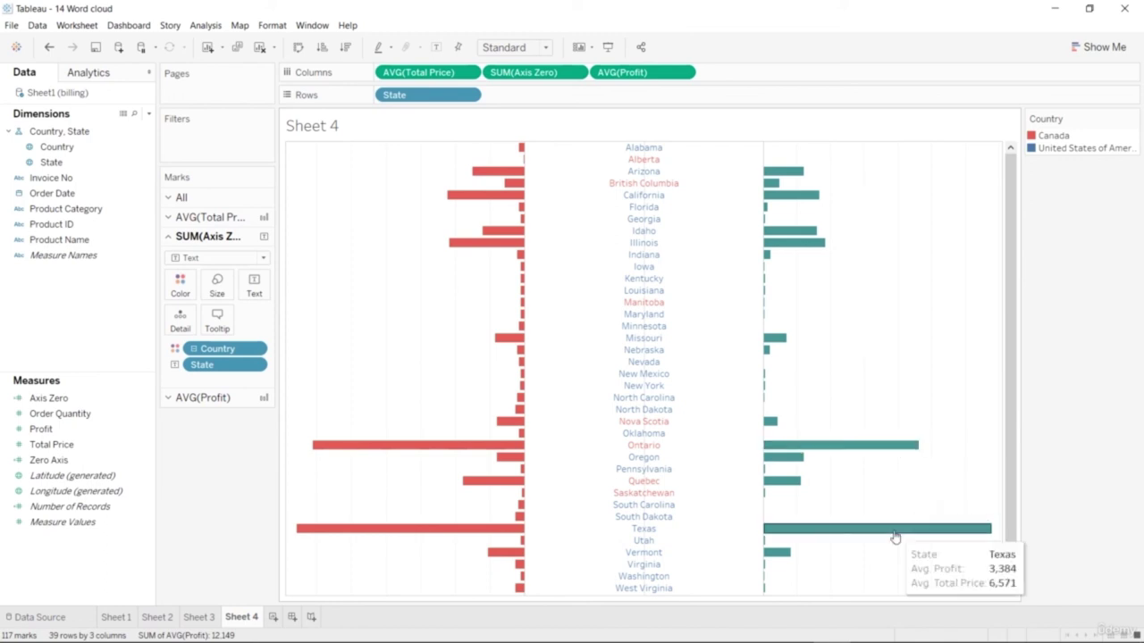
pyautogui.moveTo(1014, 416); pyautogui.dragTo(1008, 330)
pyautogui.moveTo(1004, 378); pyautogui.dragTo(996, 497)
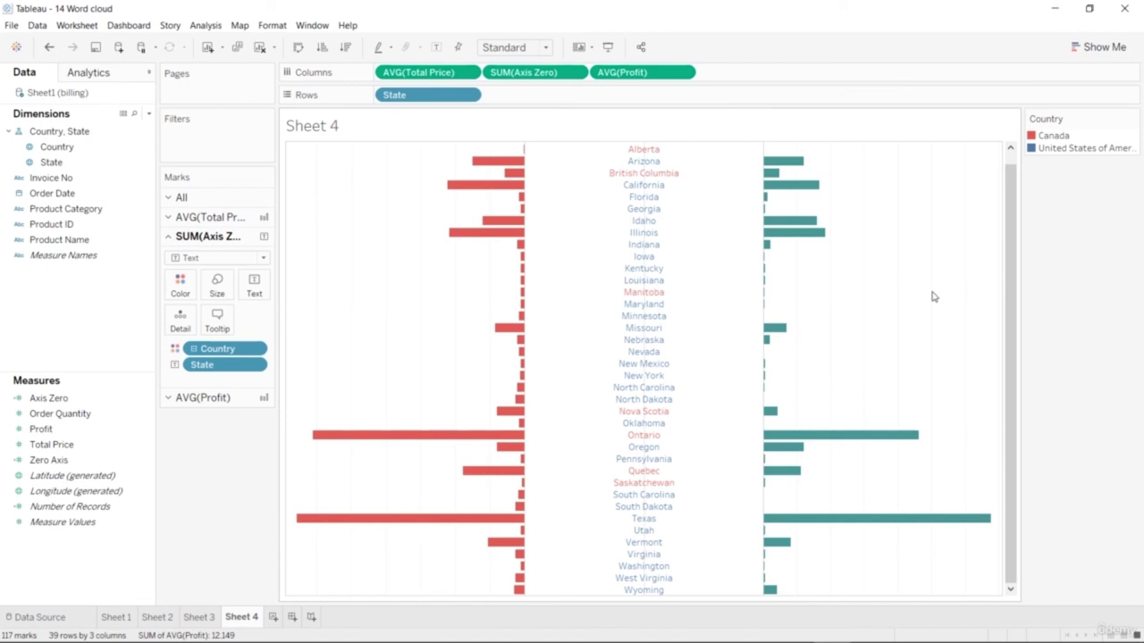
# Try the butterfly chart without the Axis Zero measure in Columns, and undo its removal.
pyautogui.click(576, 74)
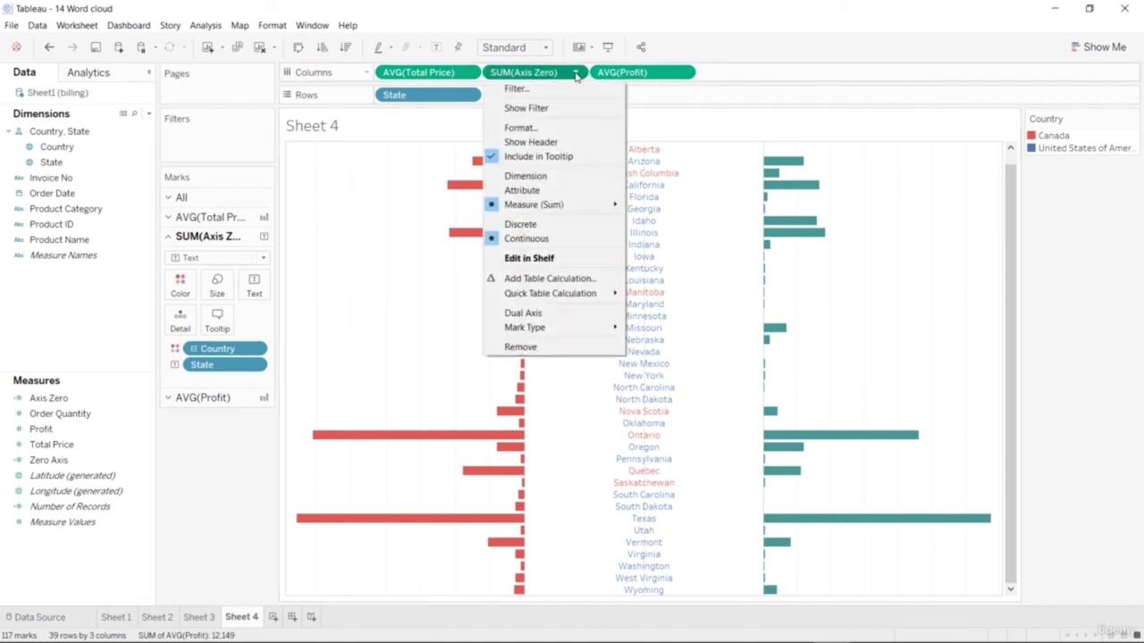
pyautogui.click(540, 347)
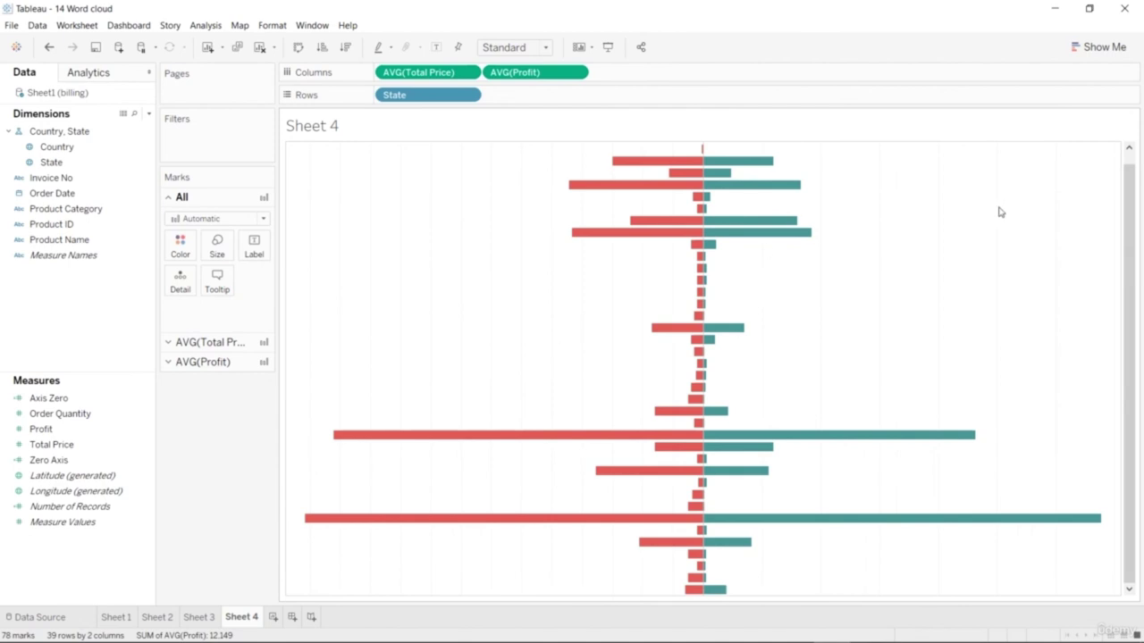
pyautogui.hotkey('ctrl', 'z')
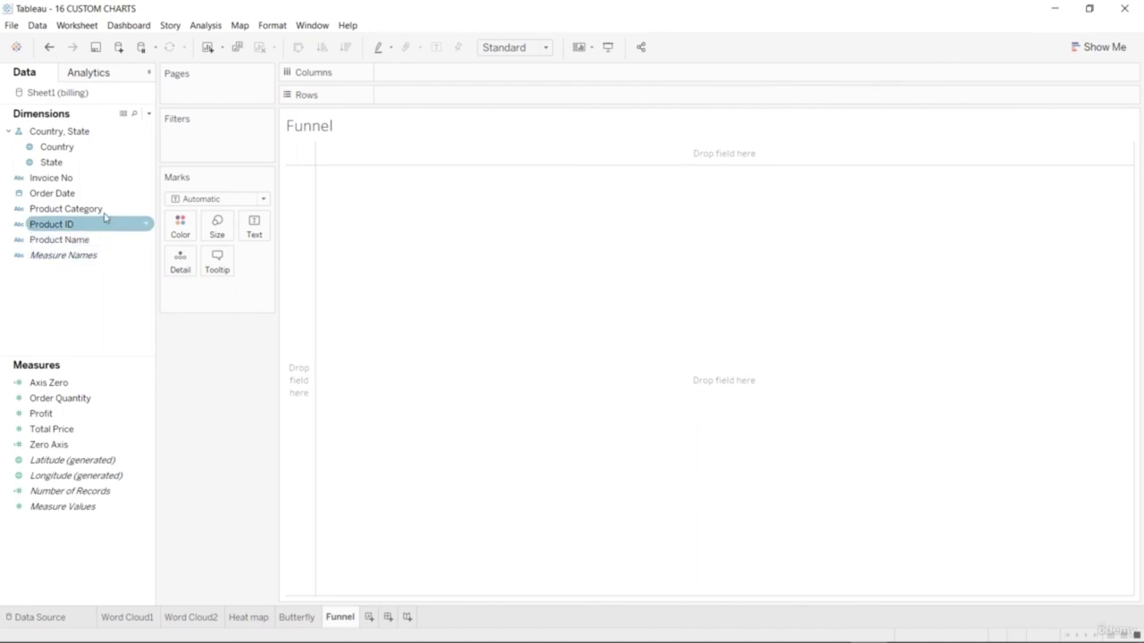
# On the Funnel sheet, build a bar chart with Product Category on Rows and the sum of Order Quantity on Columns.
pyautogui.moveTo(102, 209); pyautogui.dragTo(402, 136)
pyautogui.moveTo(490, 101); pyautogui.dragTo(490, 97)
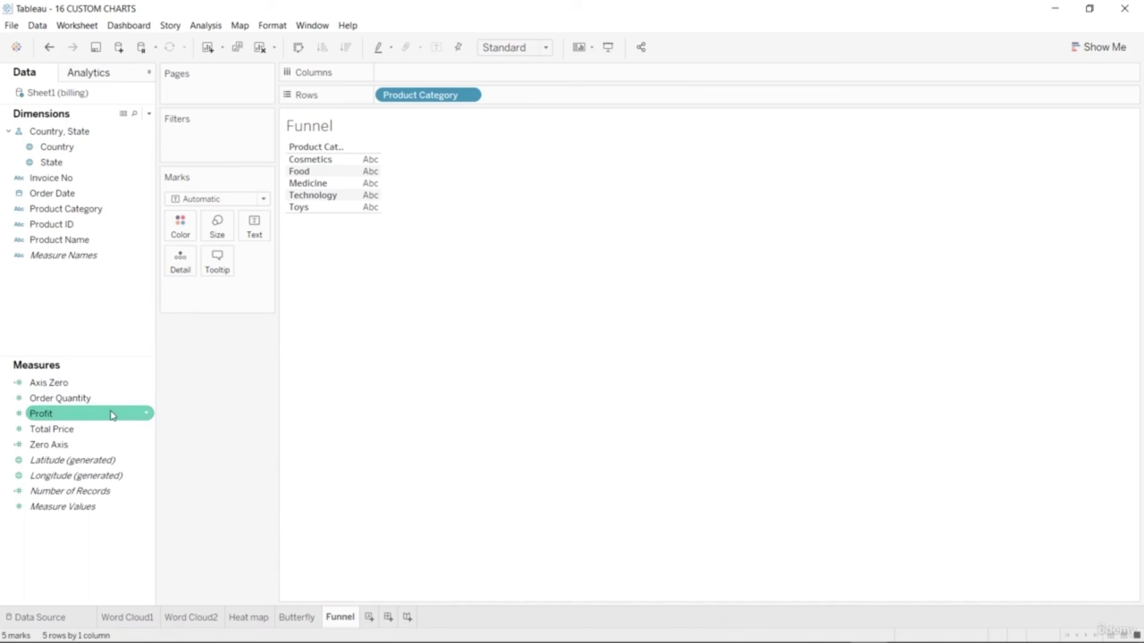
pyautogui.moveTo(107, 405); pyautogui.dragTo(506, 87)
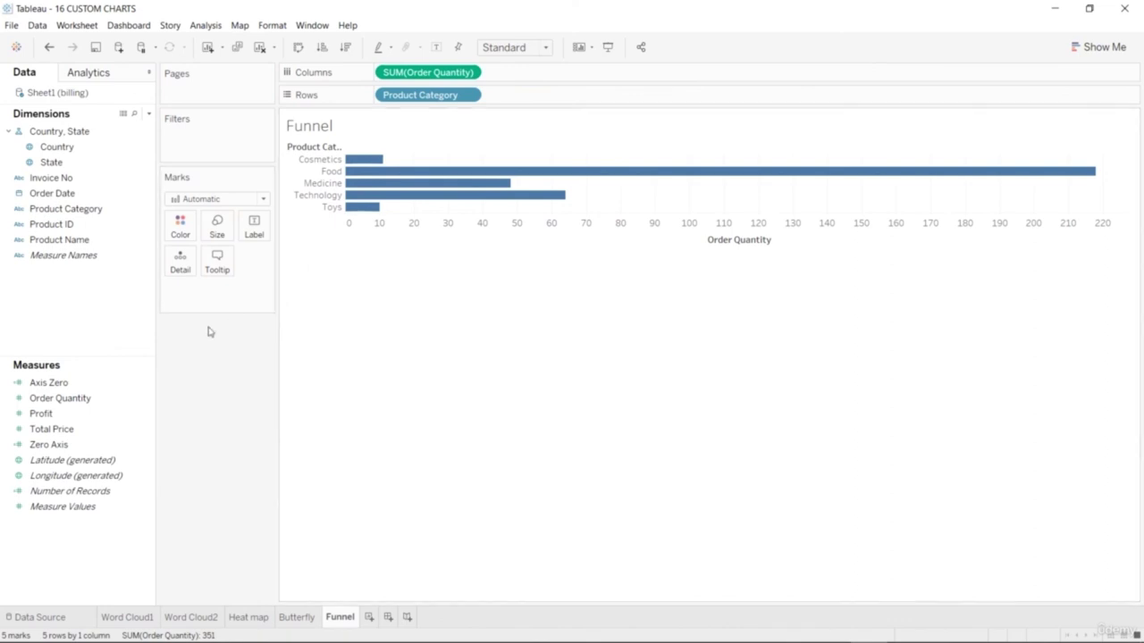
pyautogui.moveTo(96, 406); pyautogui.dragTo(643, 81)
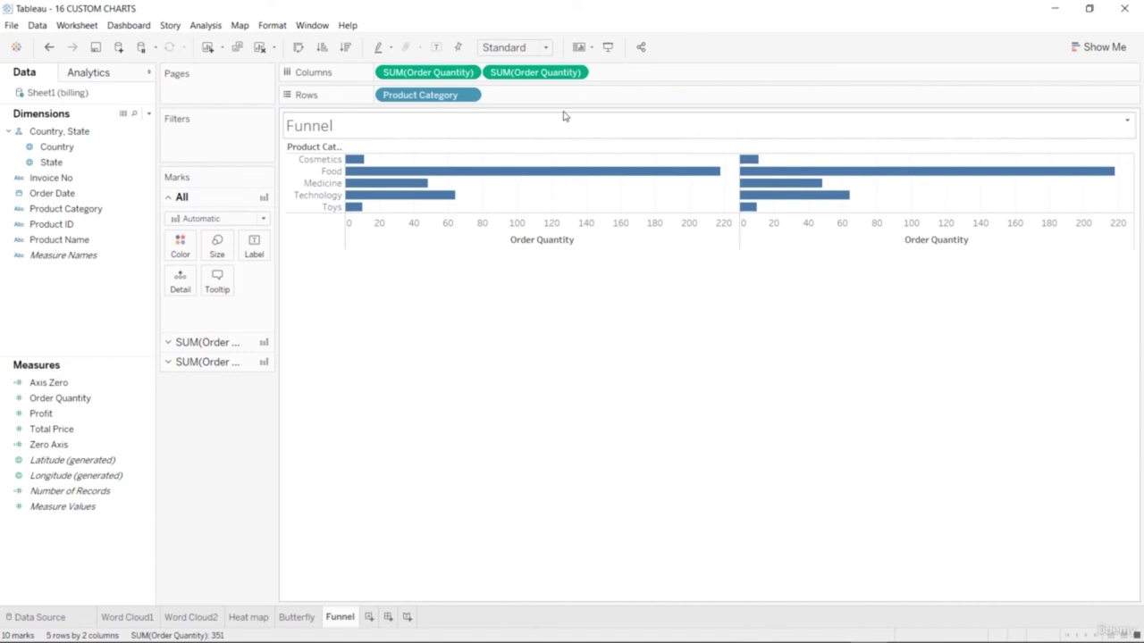
pyautogui.click(578, 75)
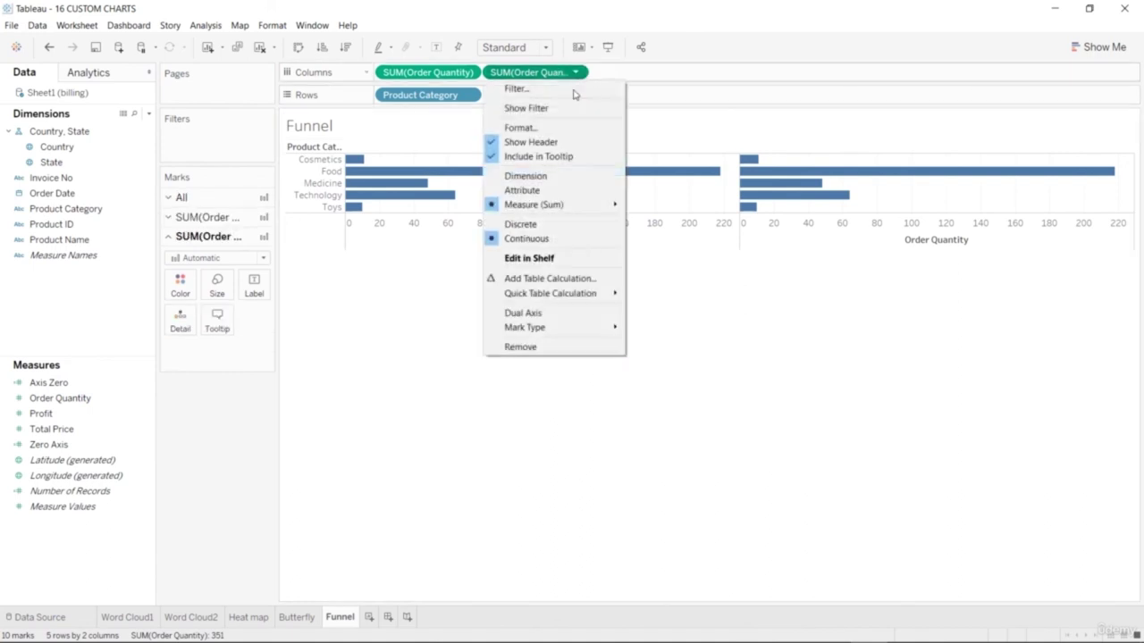
pyautogui.click(533, 347)
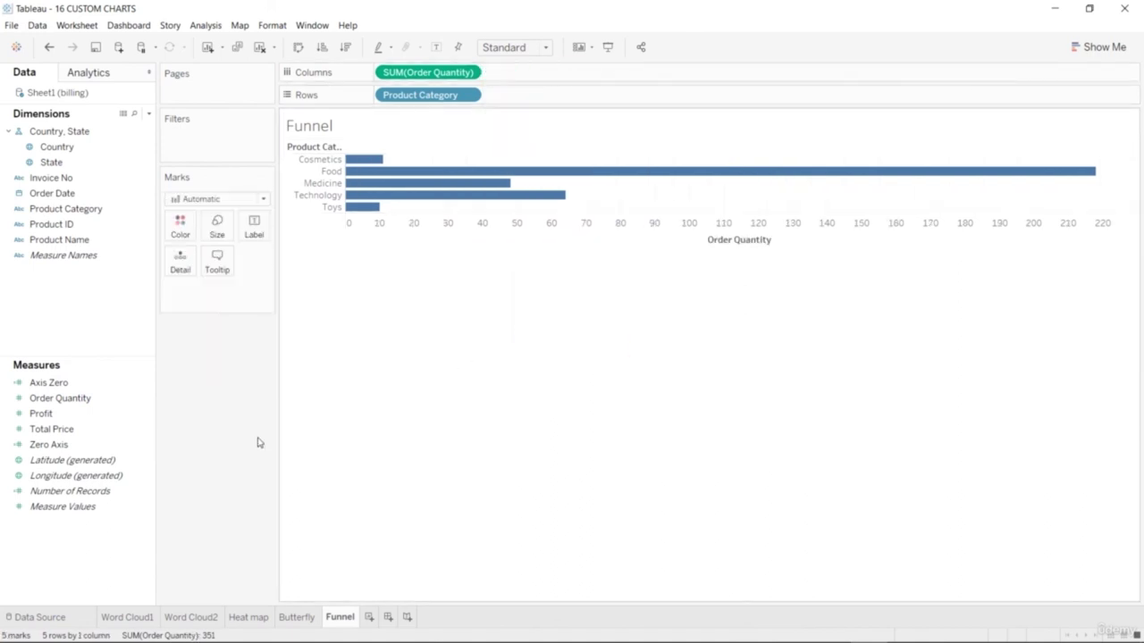
# Create a calculated field named Reverse Order with the formula -[Order Quantity] and add it to Columns ahead of Order Quantity.
pyautogui.rightClick(105, 565)
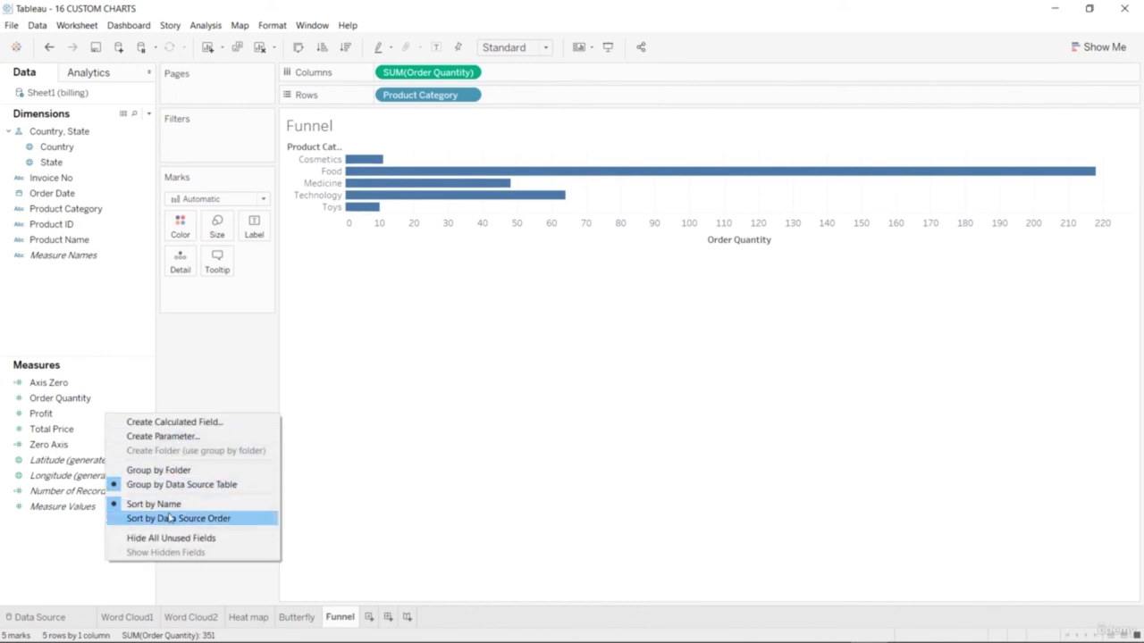
pyautogui.click(195, 422)
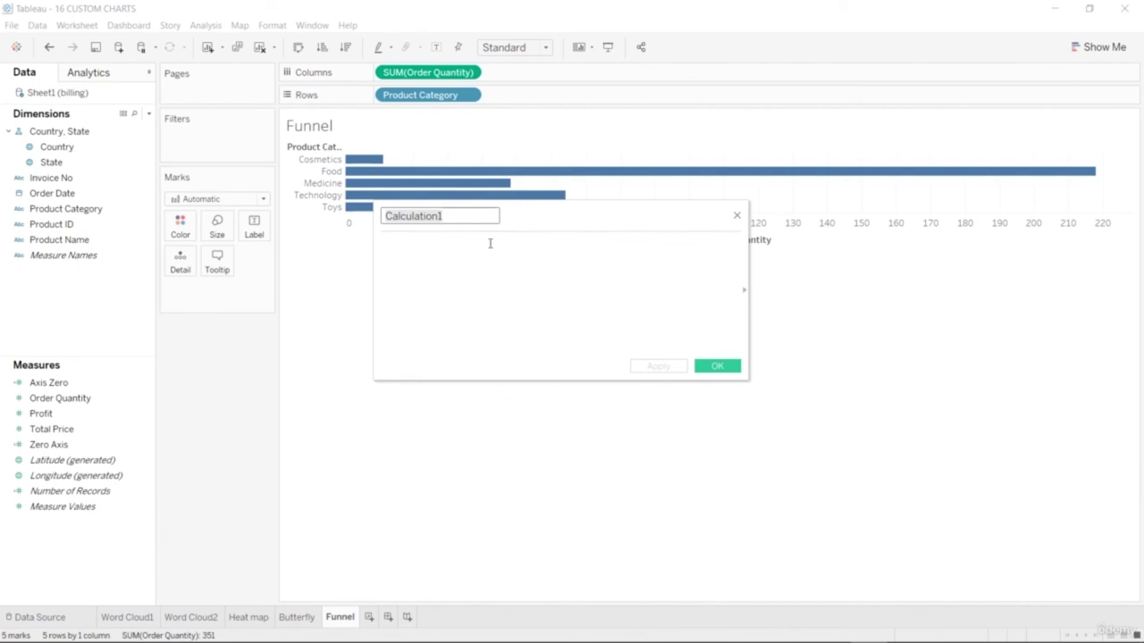
pyautogui.write('Reverse Order')
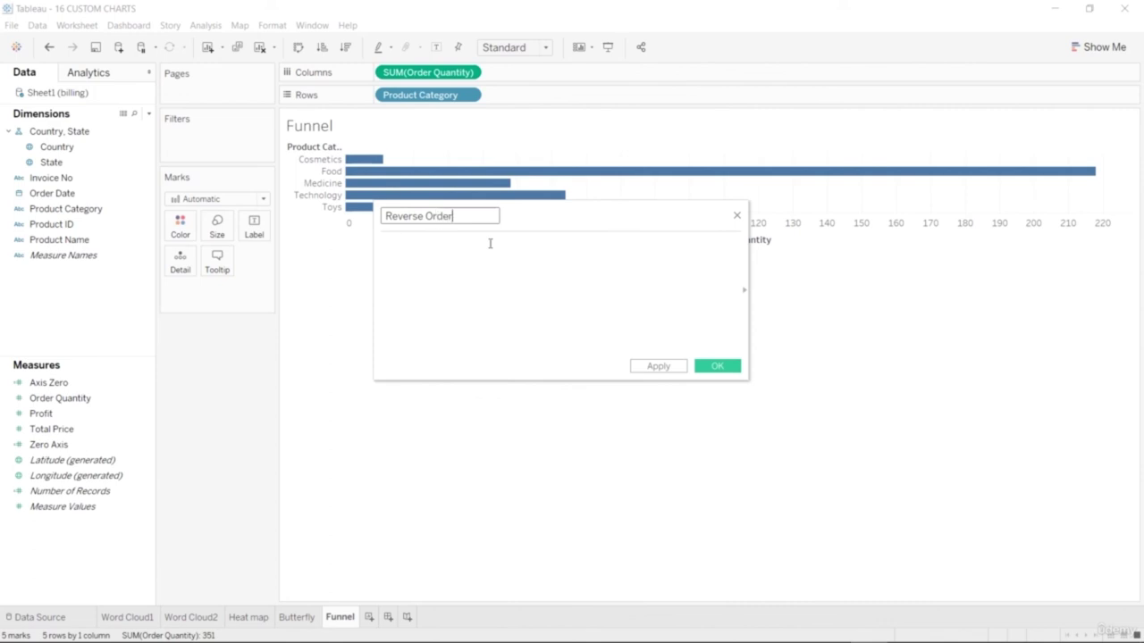
pyautogui.click(490, 243)
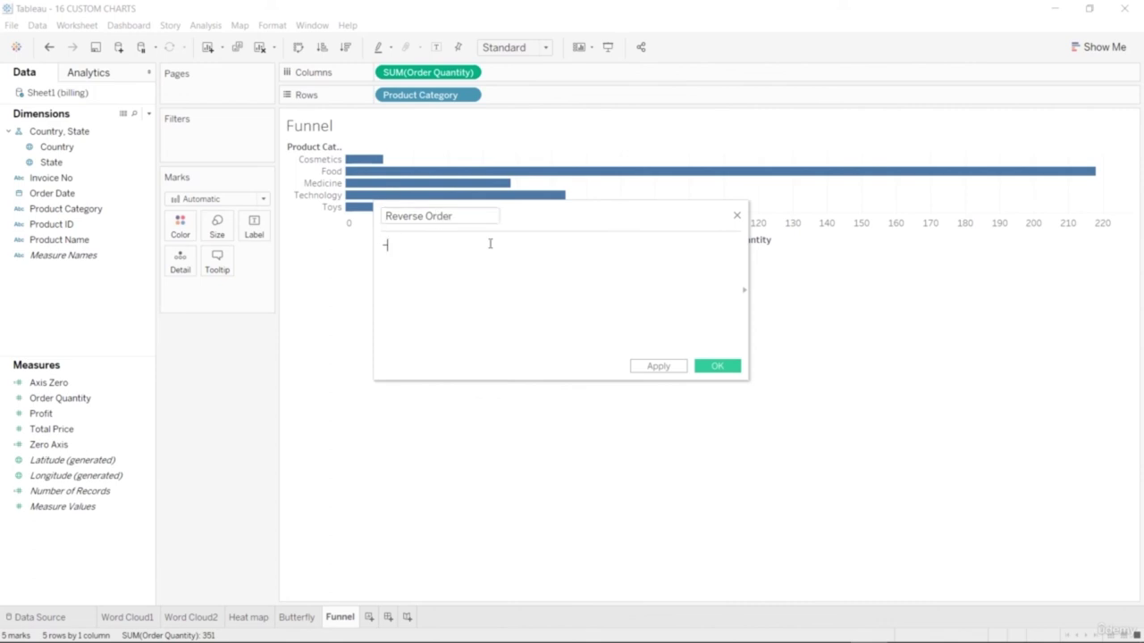
pyautogui.write('-[O')
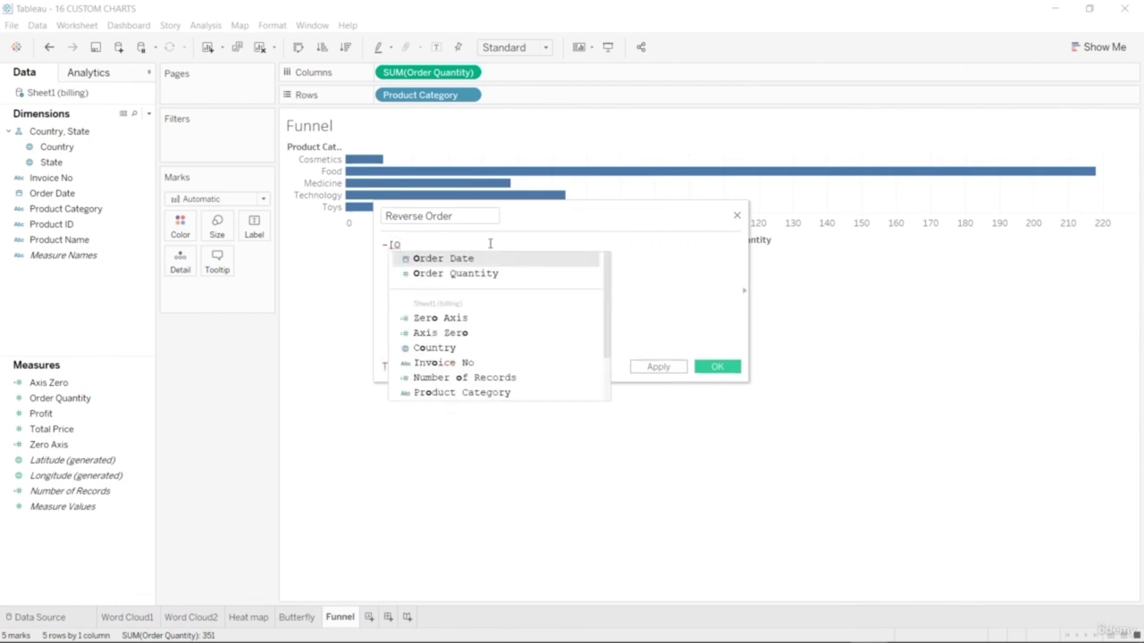
pyautogui.write('rder')
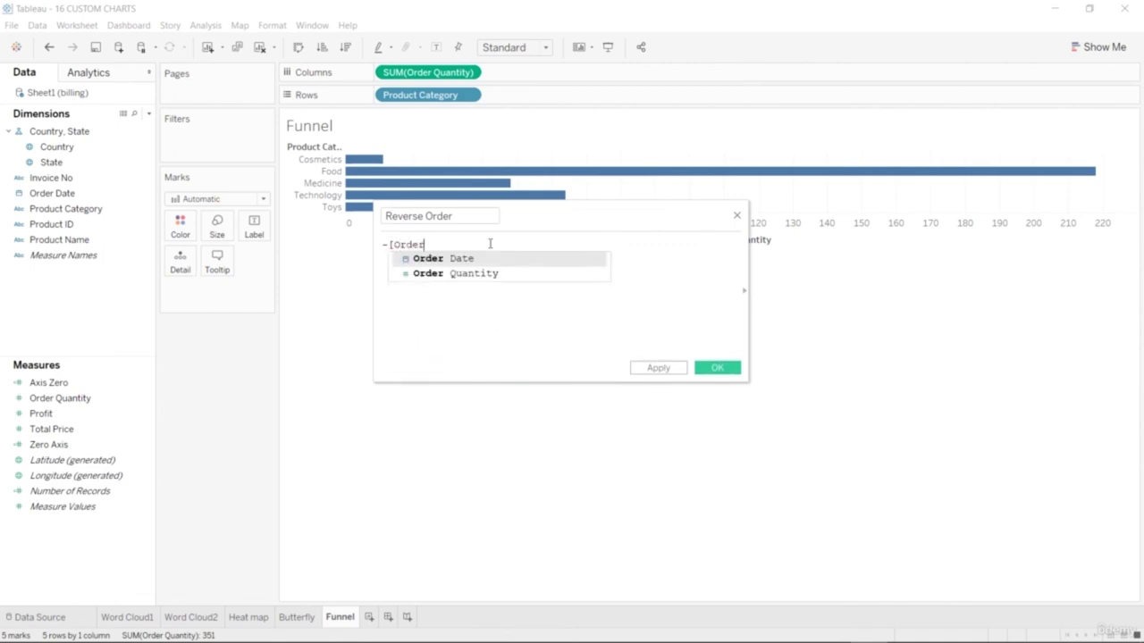
pyautogui.press('Down')
pyautogui.press('Return')
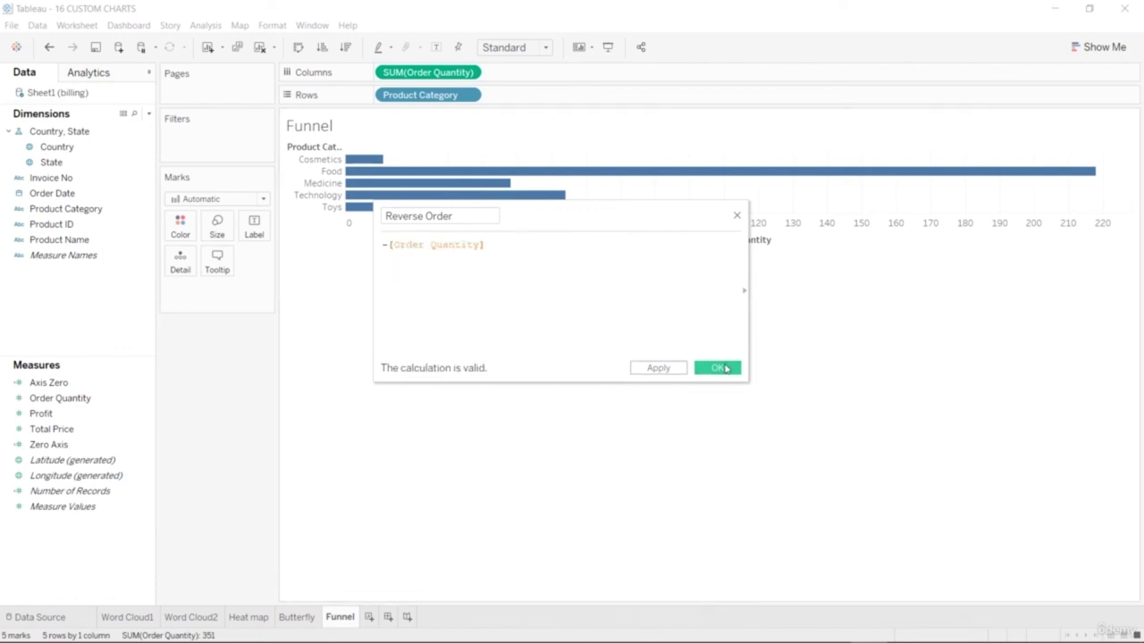
pyautogui.click(722, 369)
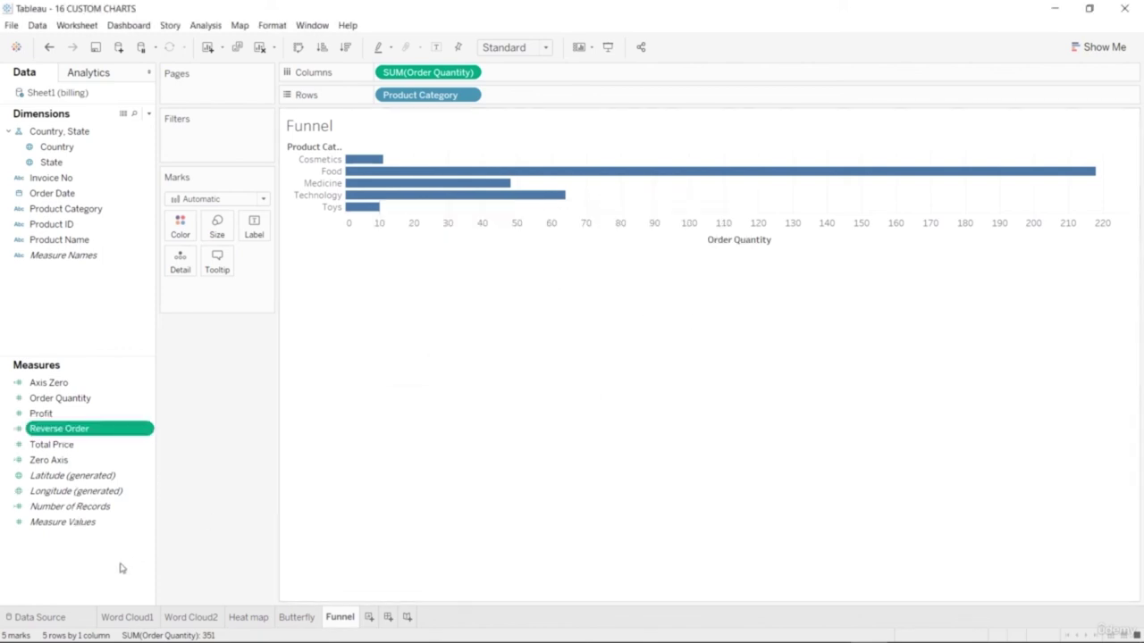
pyautogui.moveTo(90, 429); pyautogui.dragTo(382, 72)
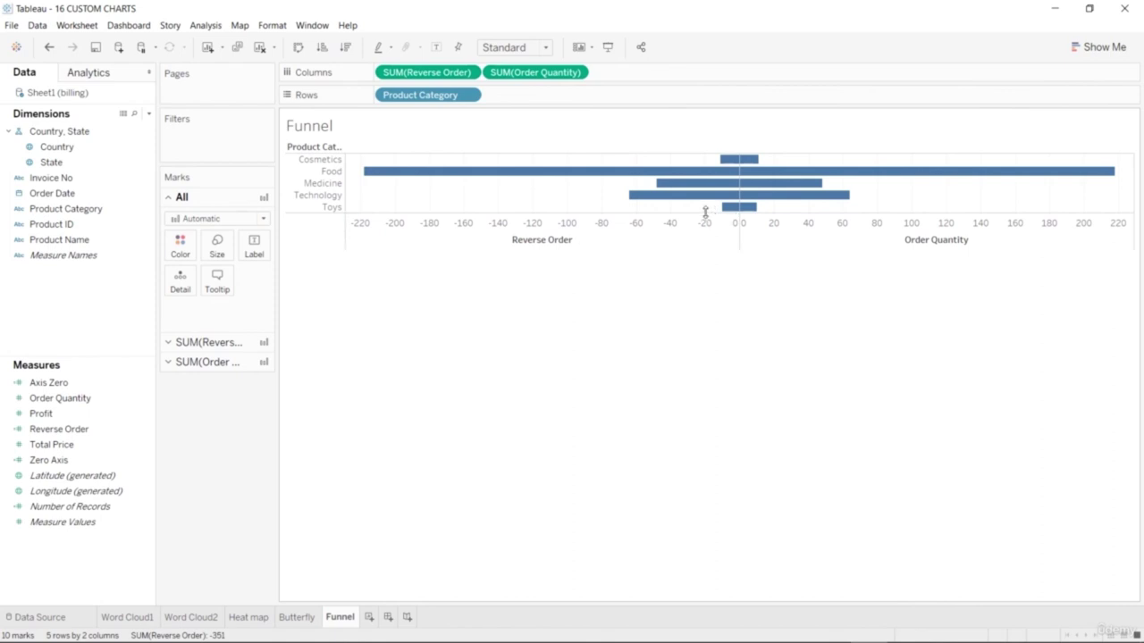
# Try to increase the height of the product category rows, and undo the change.
pyautogui.moveTo(705, 233); pyautogui.dragTo(691, 357)
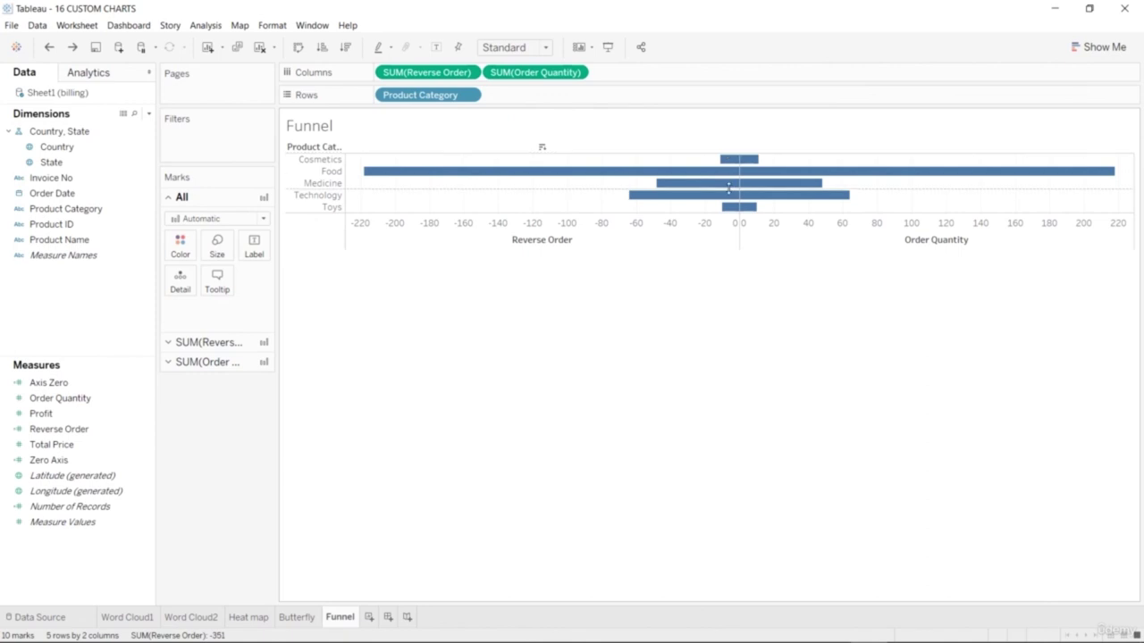
pyautogui.moveTo(729, 188); pyautogui.dragTo(729, 193)
pyautogui.hotkey('ctrl', 'z')
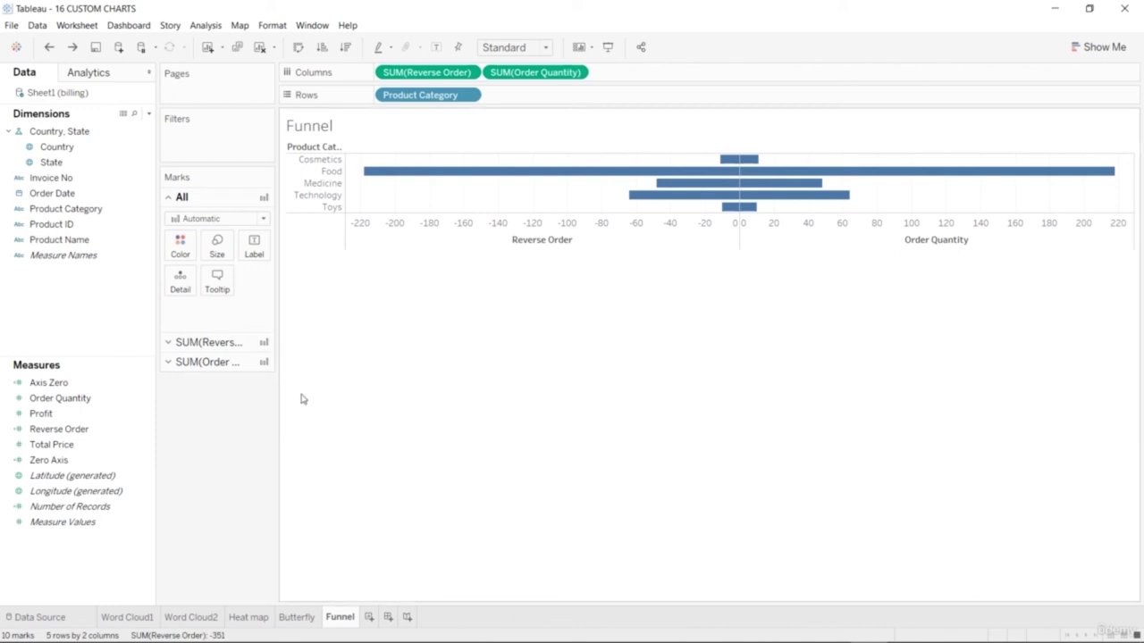
pyautogui.click(327, 172)
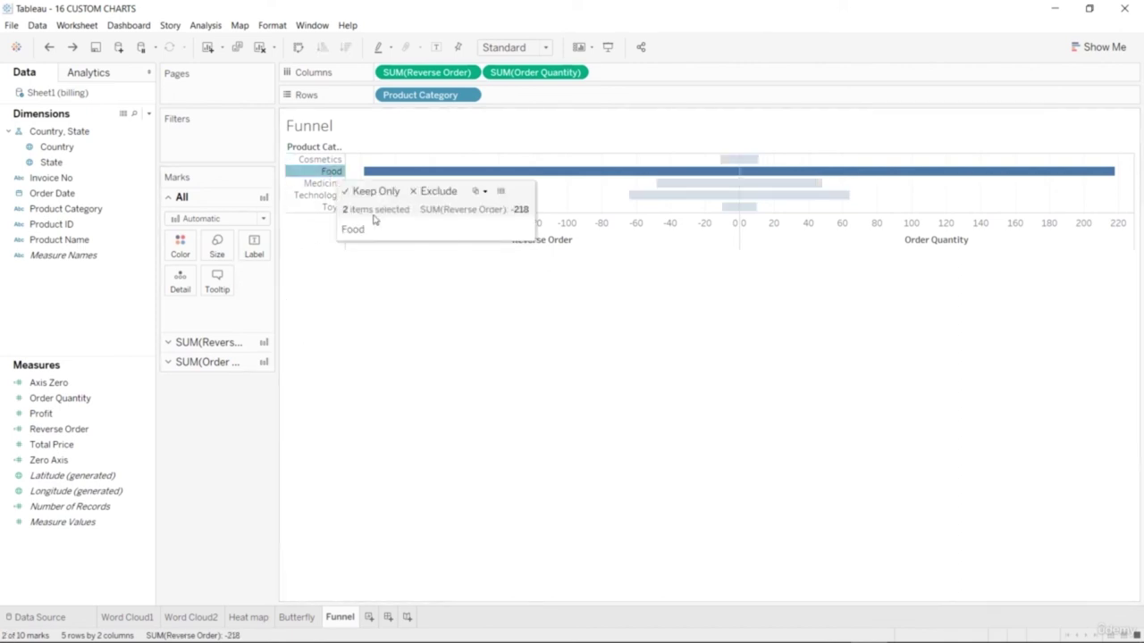
pyautogui.click(470, 271)
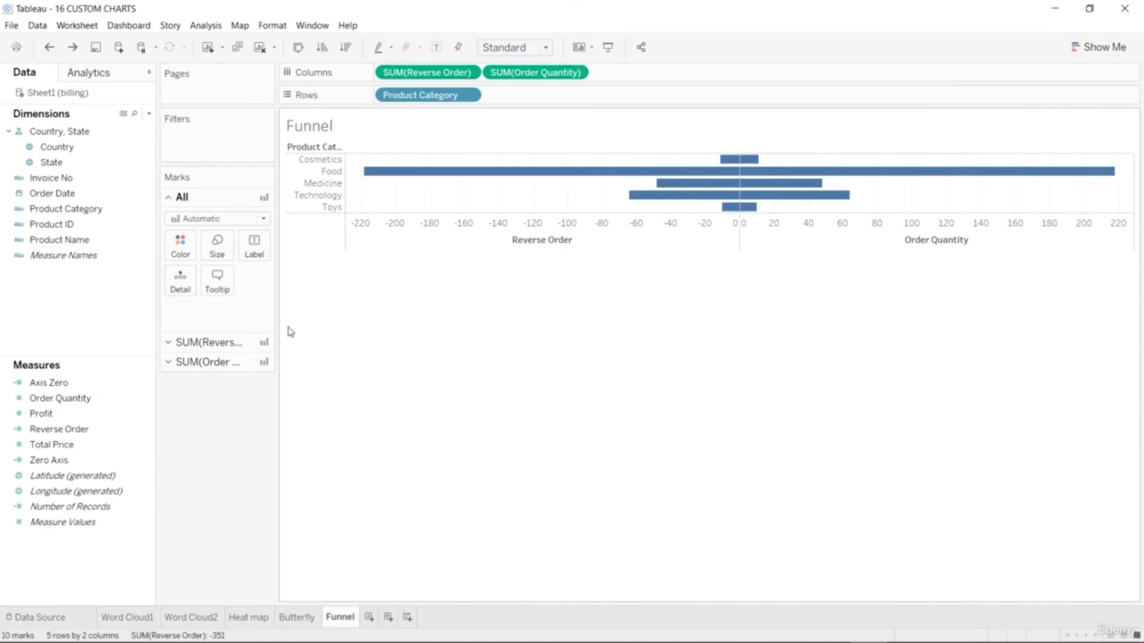
# Increase the size of all bars to nearly the maximum thickness.
pyautogui.click(217, 247)
pyautogui.moveTo(287, 282); pyautogui.dragTo(307, 287)
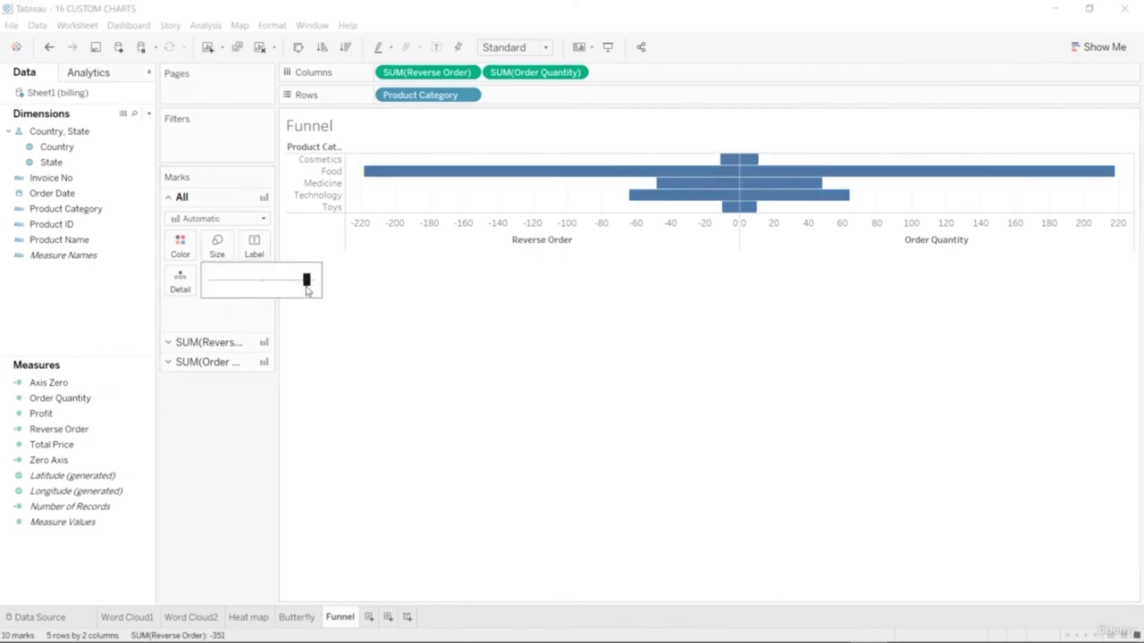
pyautogui.click(336, 363)
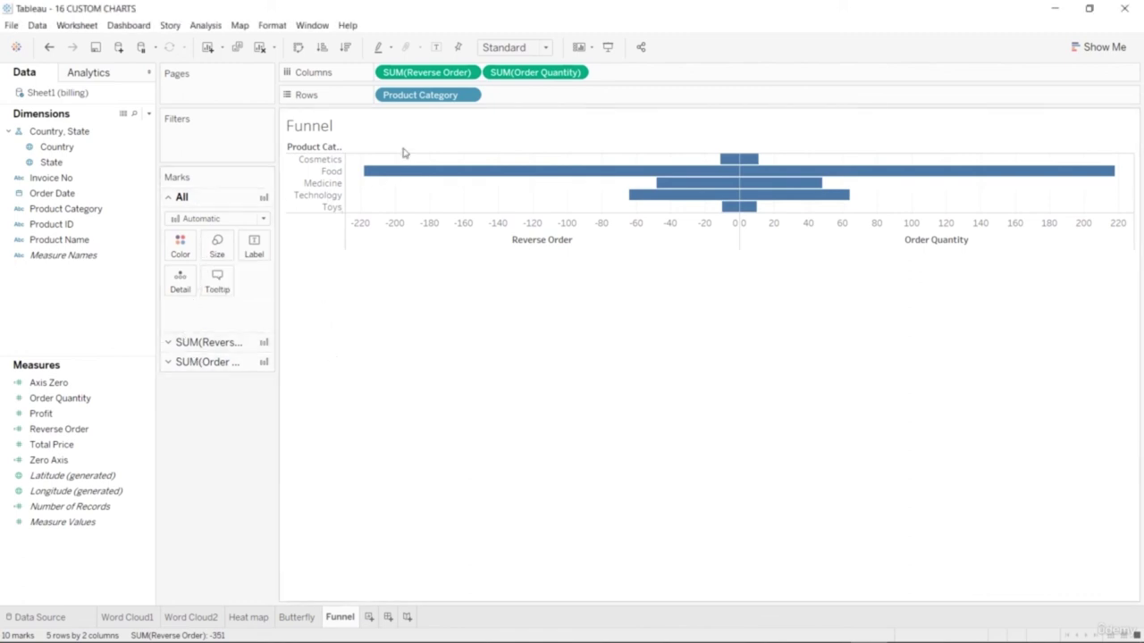
pyautogui.click(466, 98)
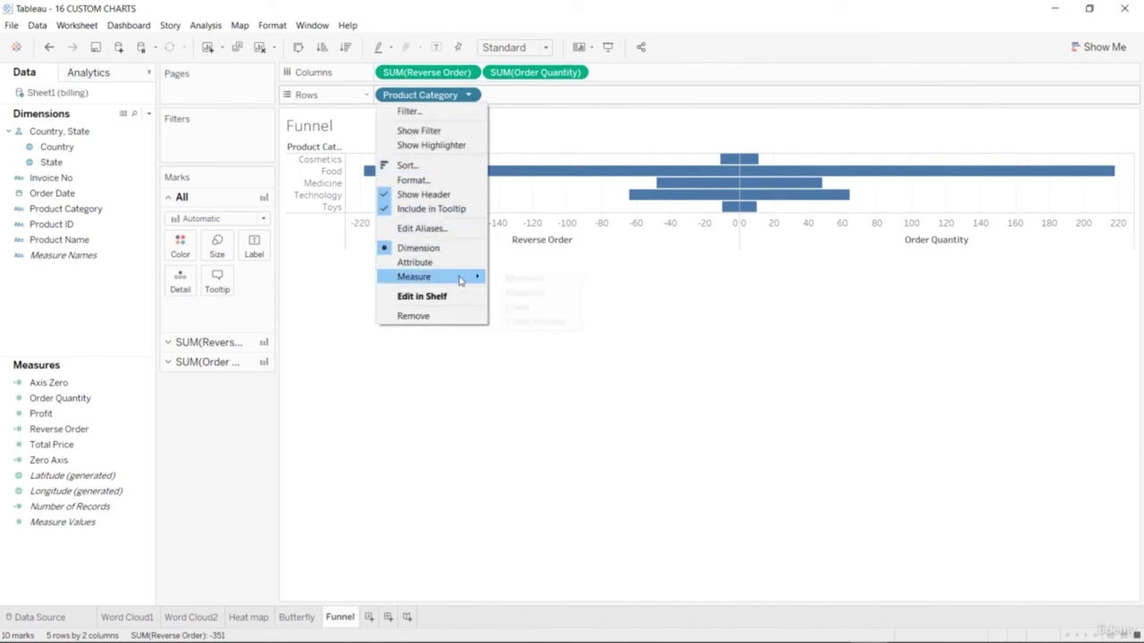
pyautogui.moveTo(460, 276)
pyautogui.click(449, 395)
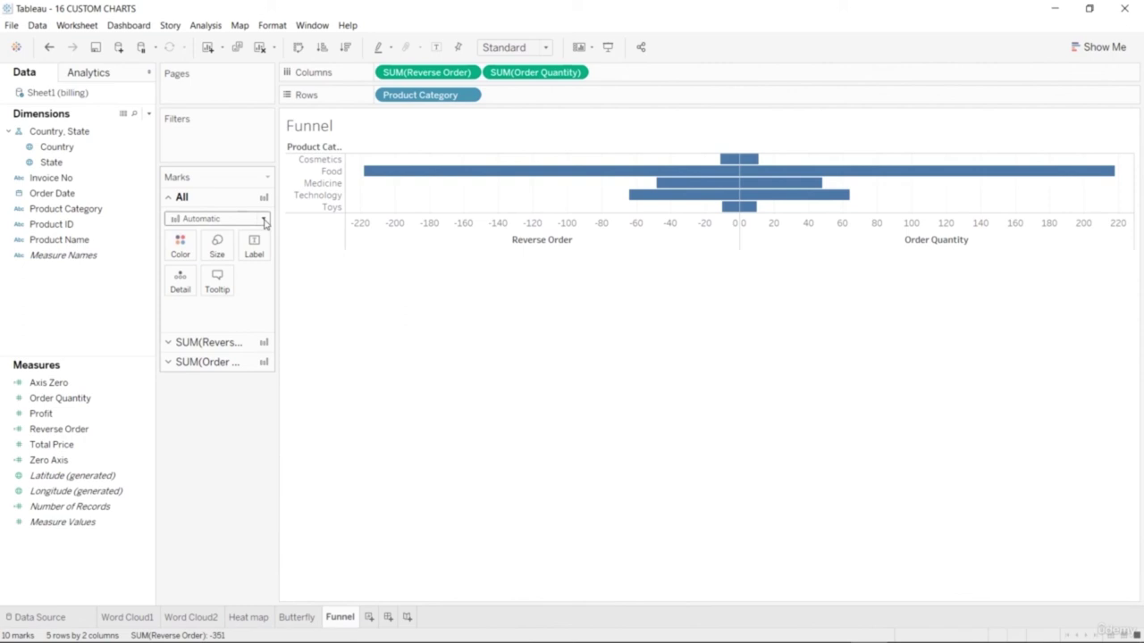
# Hide the Reverse Order and Order Quantity axis headers and heighten the product category rows to enlarge the funnel.
pyautogui.click(556, 240)
pyautogui.rightClick(554, 239)
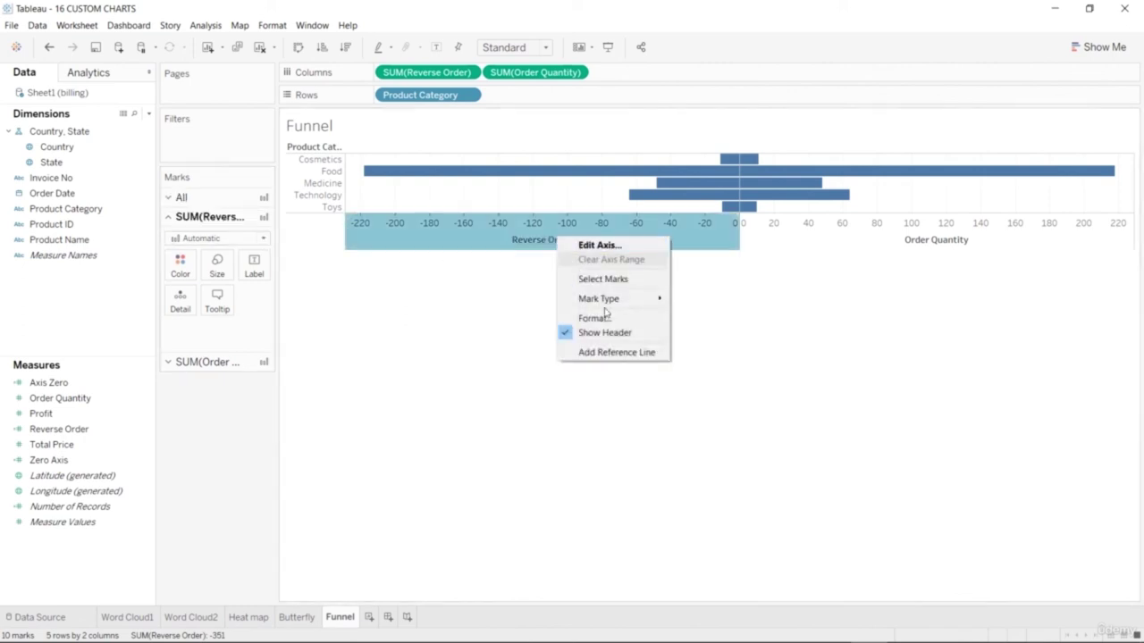
pyautogui.click(567, 332)
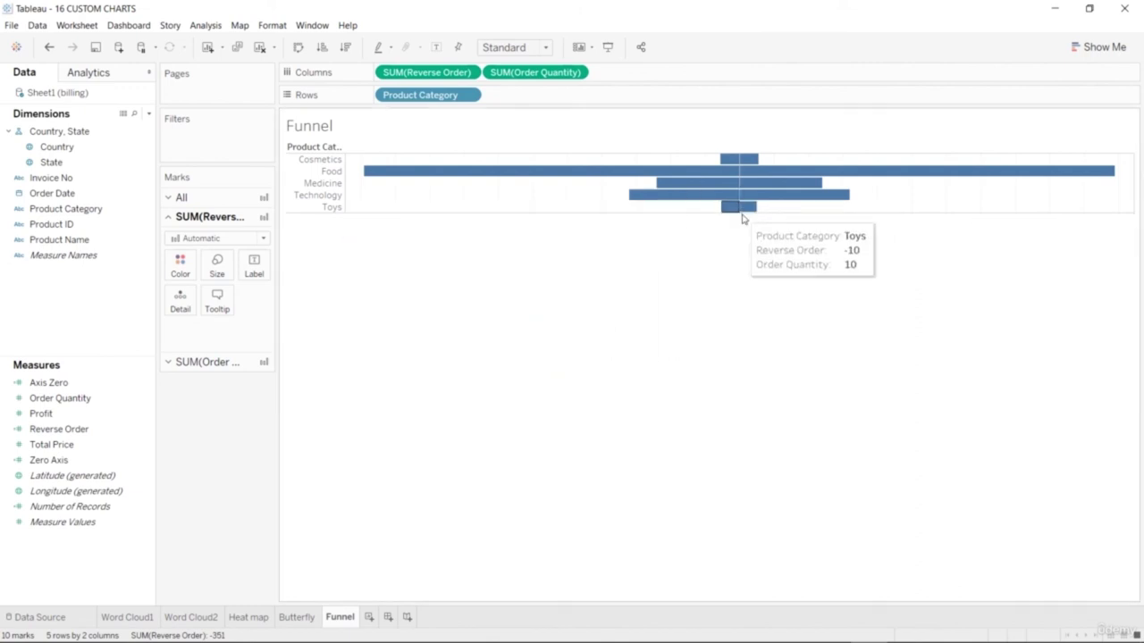
pyautogui.moveTo(741, 260); pyautogui.dragTo(733, 351)
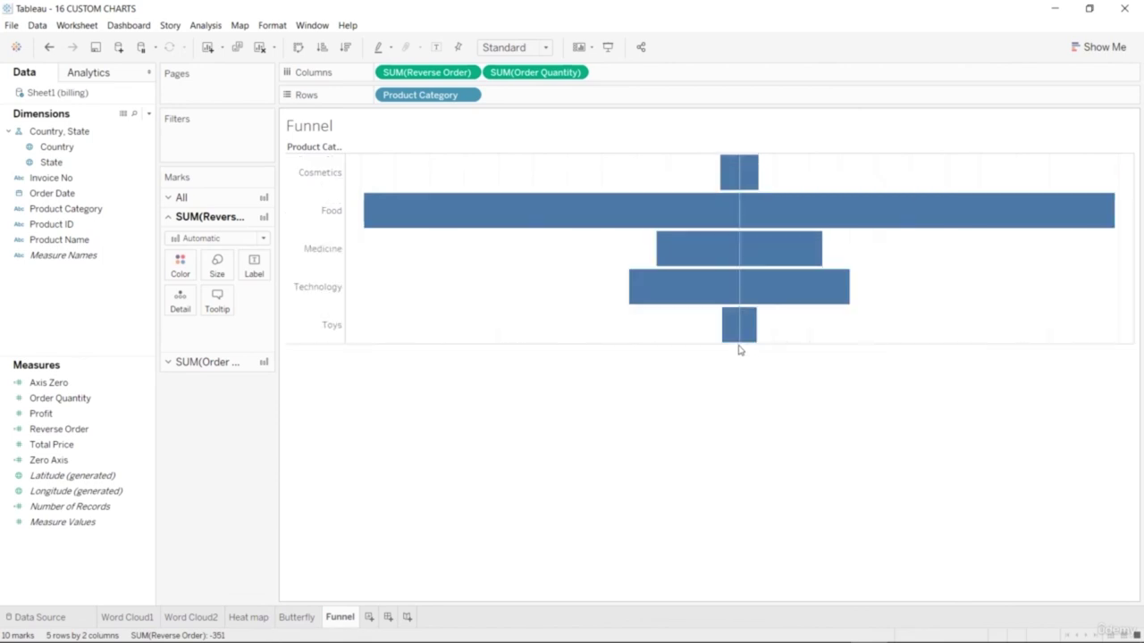
pyautogui.moveTo(733, 431); pyautogui.dragTo(732, 435)
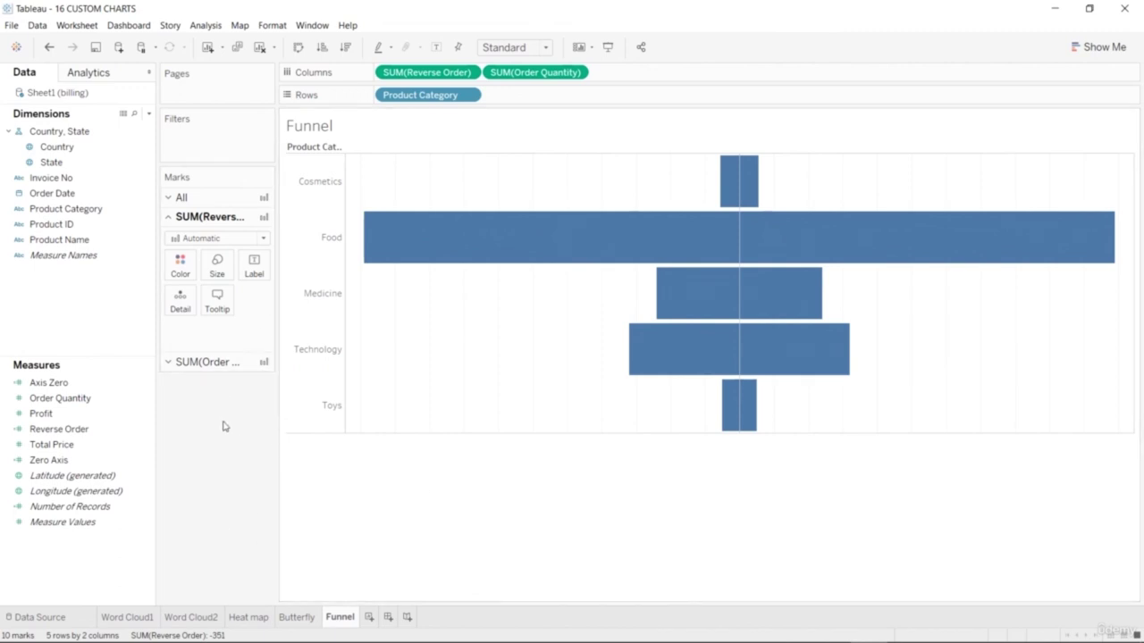
# Try coloring the Reverse Order bars orange, and undo the color change.
pyautogui.moveTo(743, 309)
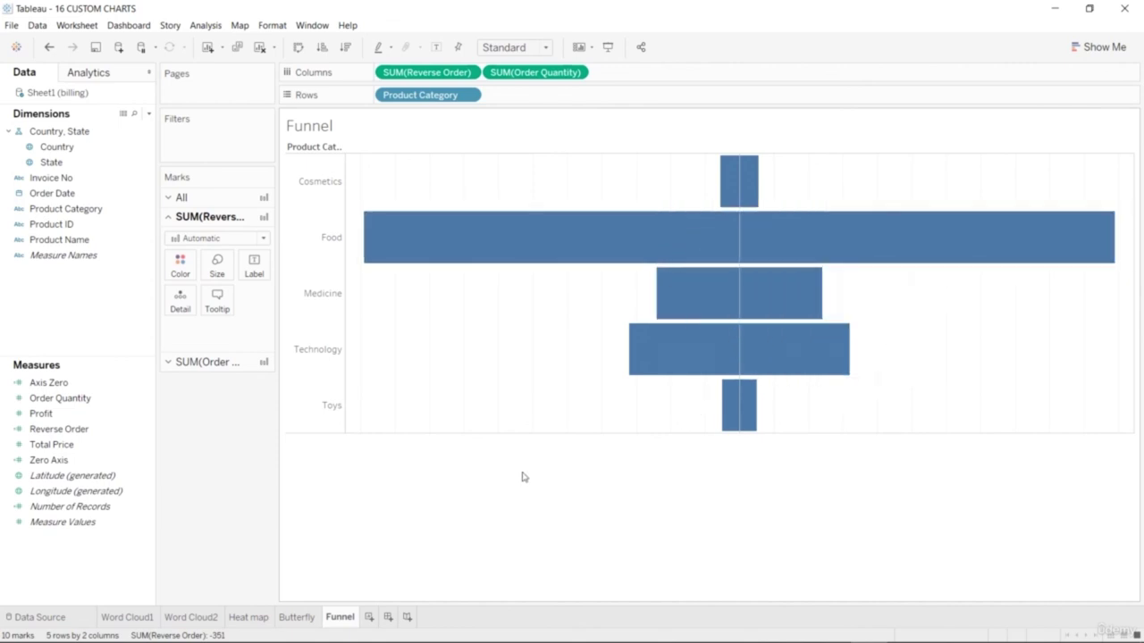
pyautogui.click(180, 265)
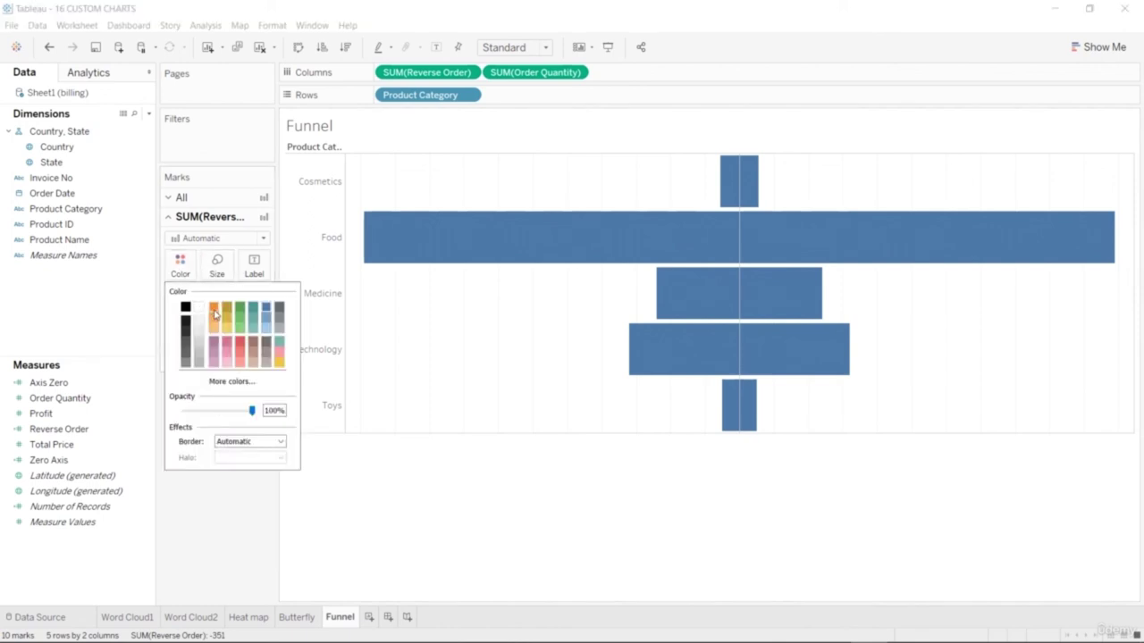
pyautogui.click(215, 312)
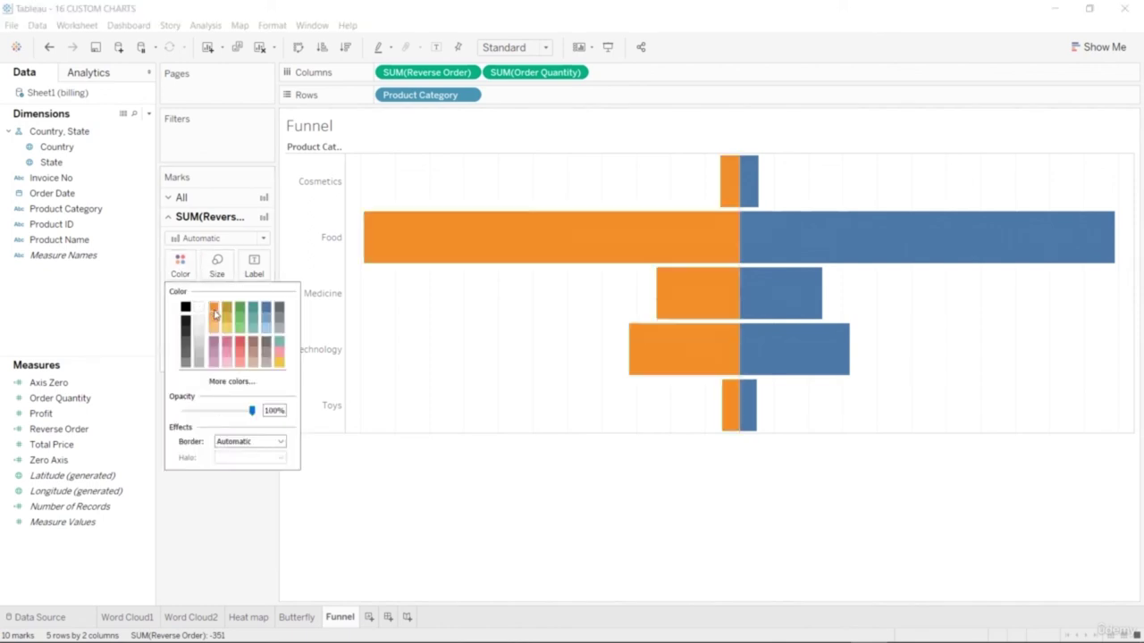
pyautogui.click(203, 493)
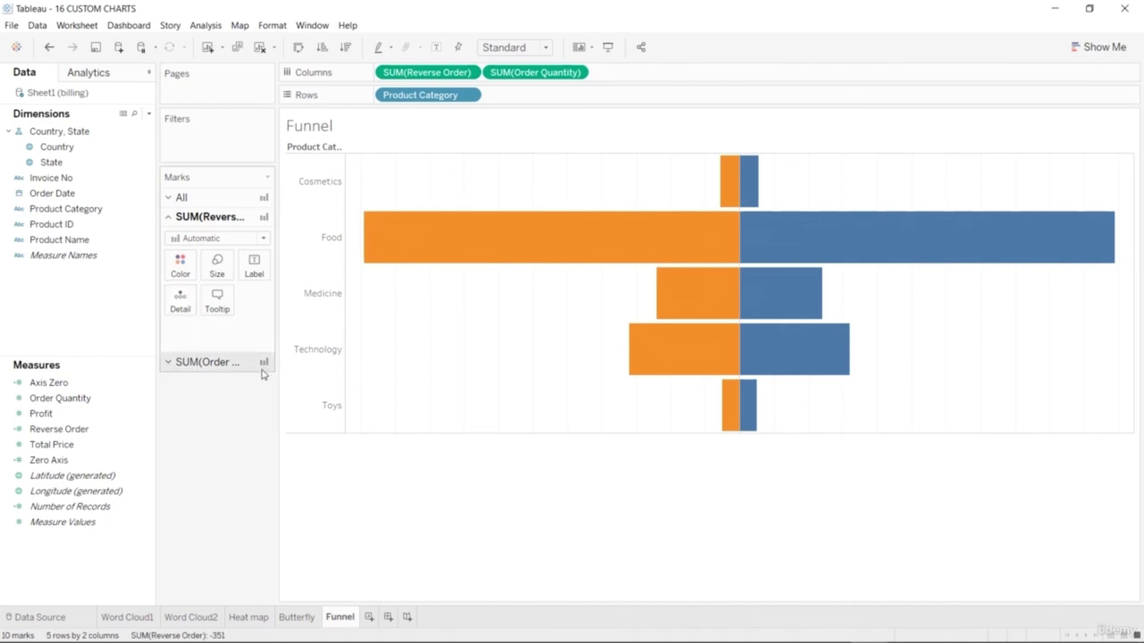
pyautogui.hotkey('ctrl', 'z')
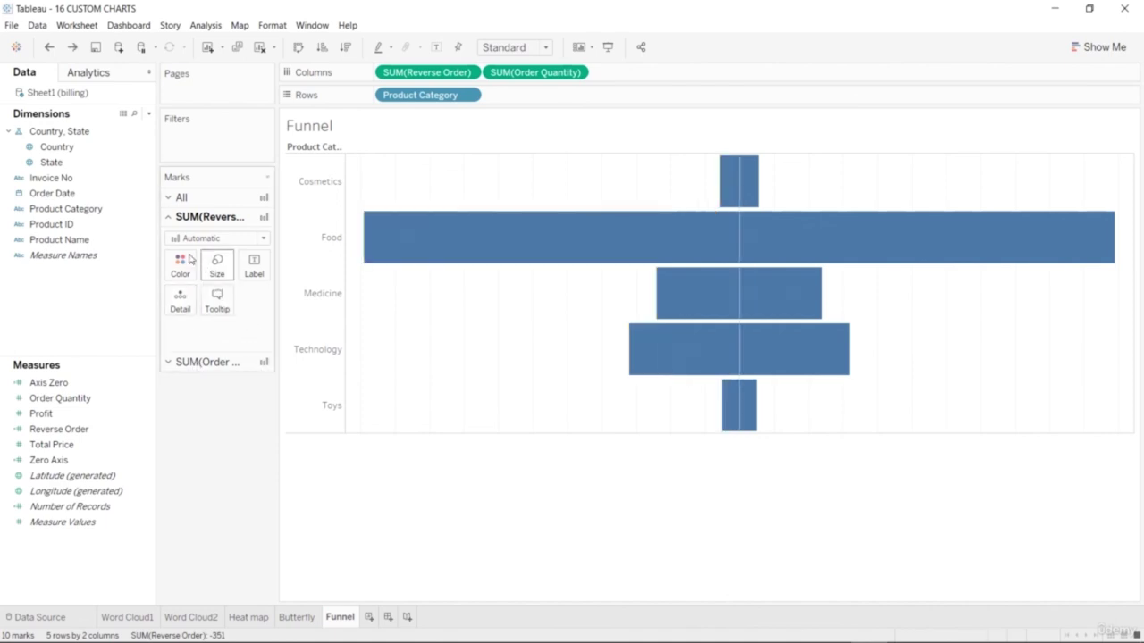
# Color all marks by Product Category and select the Tableau 20 palette for editing the category colors.
pyautogui.click(173, 197)
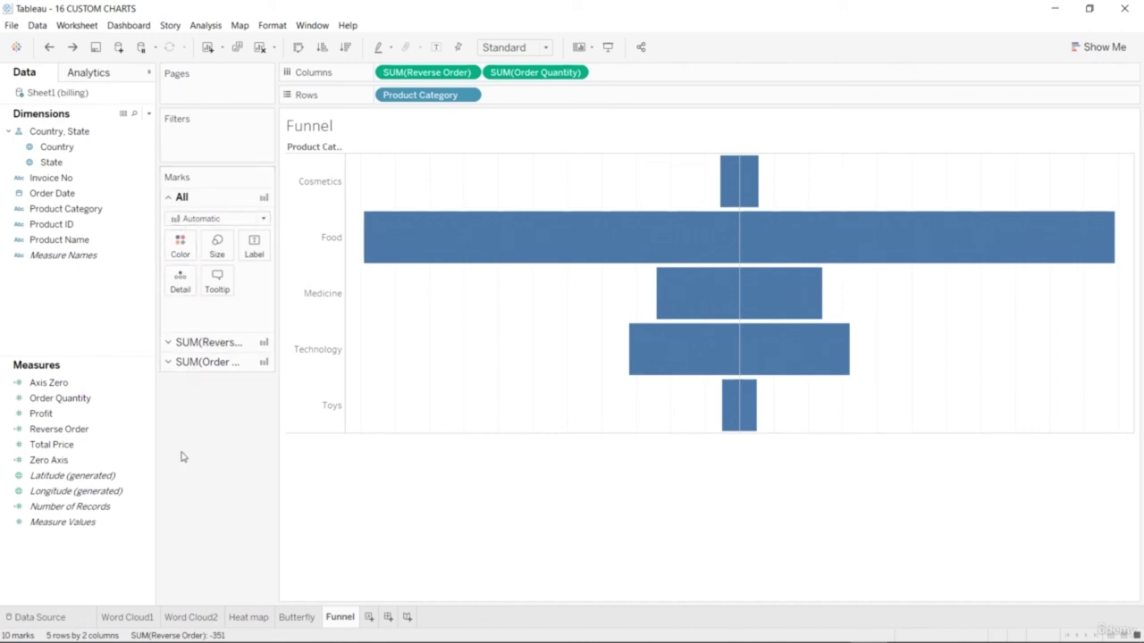
pyautogui.moveTo(81, 209); pyautogui.dragTo(183, 248)
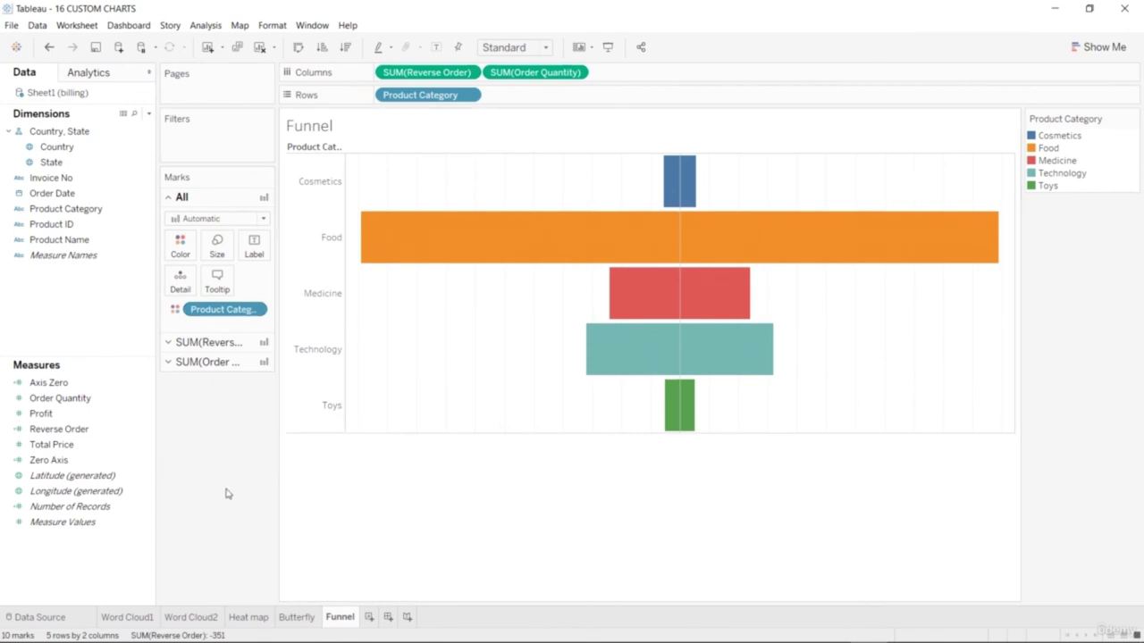
pyautogui.click(180, 245)
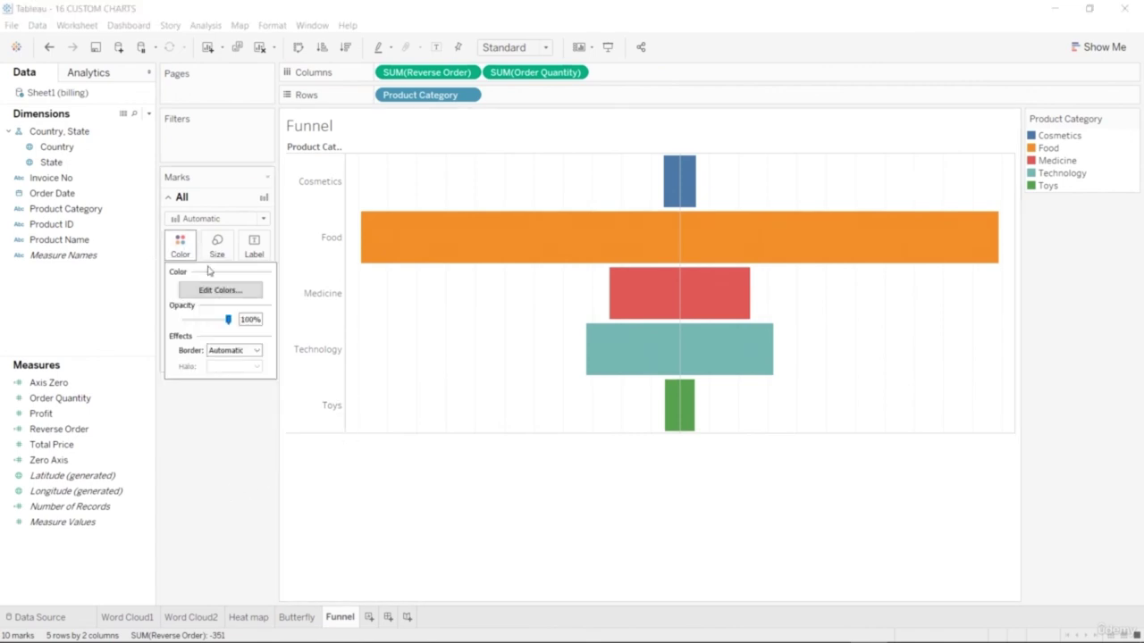
pyautogui.click(226, 291)
pyautogui.moveTo(613, 191); pyautogui.dragTo(908, 158)
pyautogui.click(965, 196)
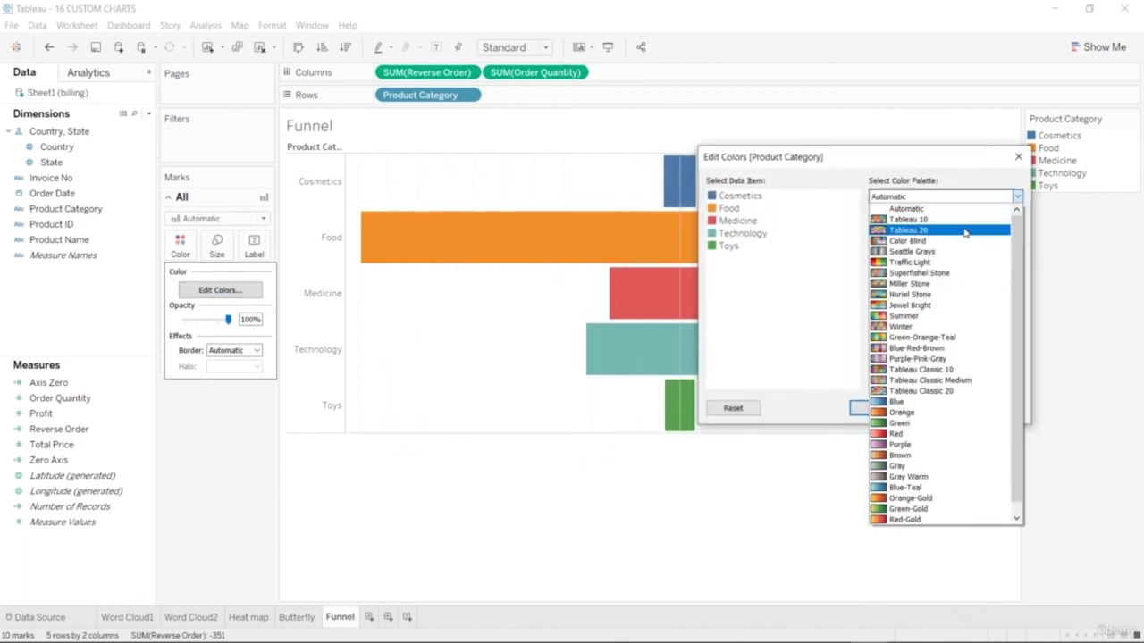
pyautogui.click(962, 231)
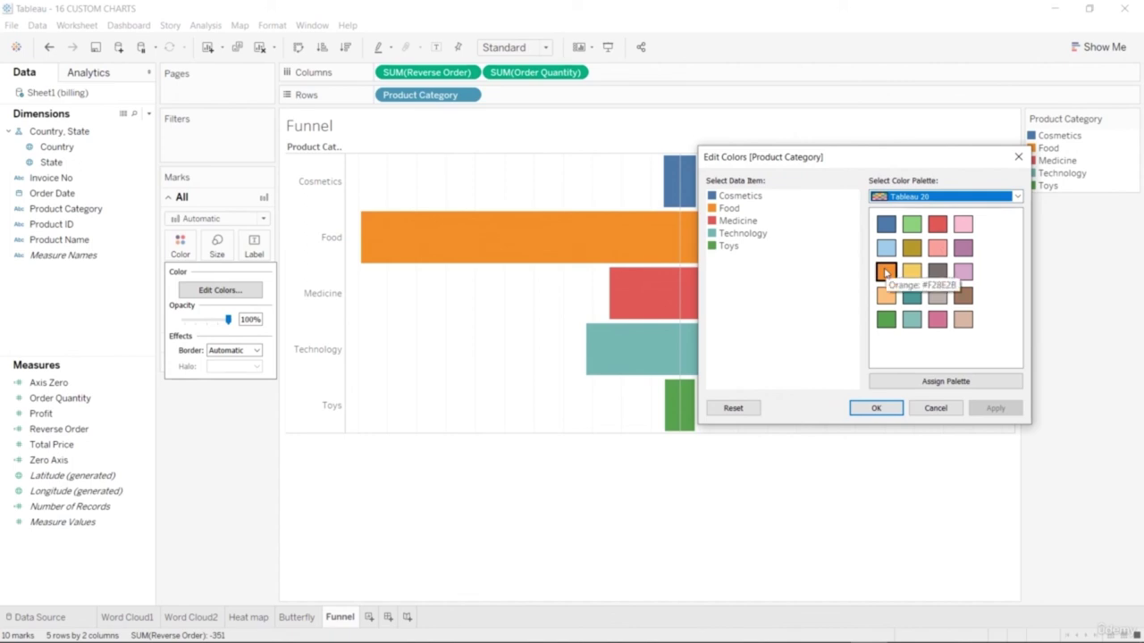
# Assign light blue to Food, light purple to Medicine, light pink to Technology and red to Toys, and apply the colors.
pyautogui.click(886, 224)
pyautogui.click(725, 208)
pyautogui.click(885, 248)
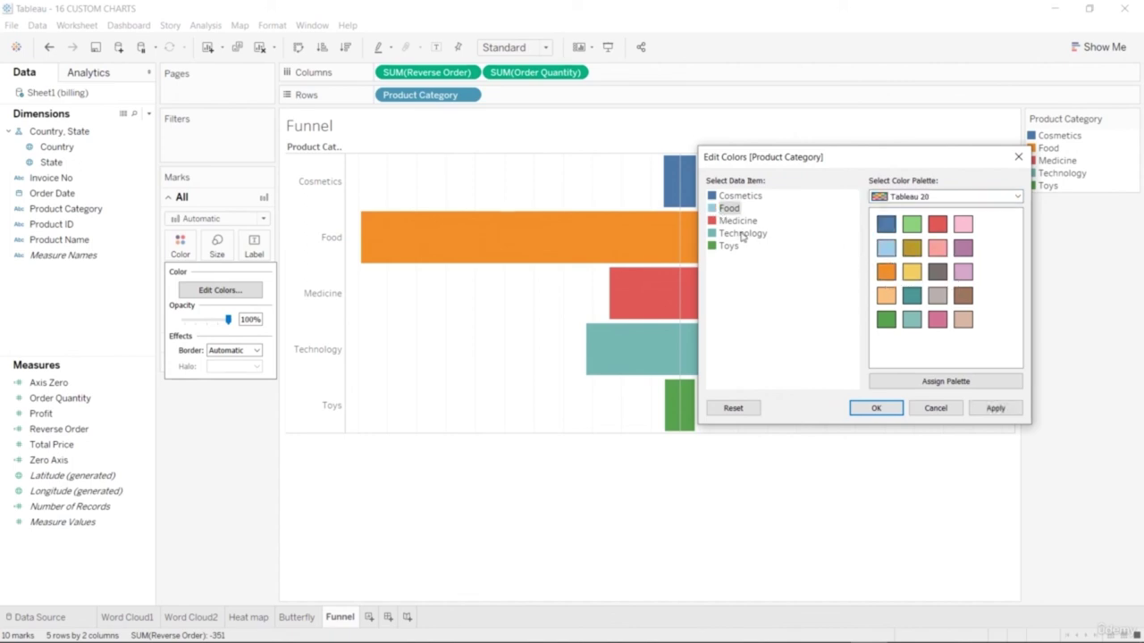
pyautogui.click(731, 224)
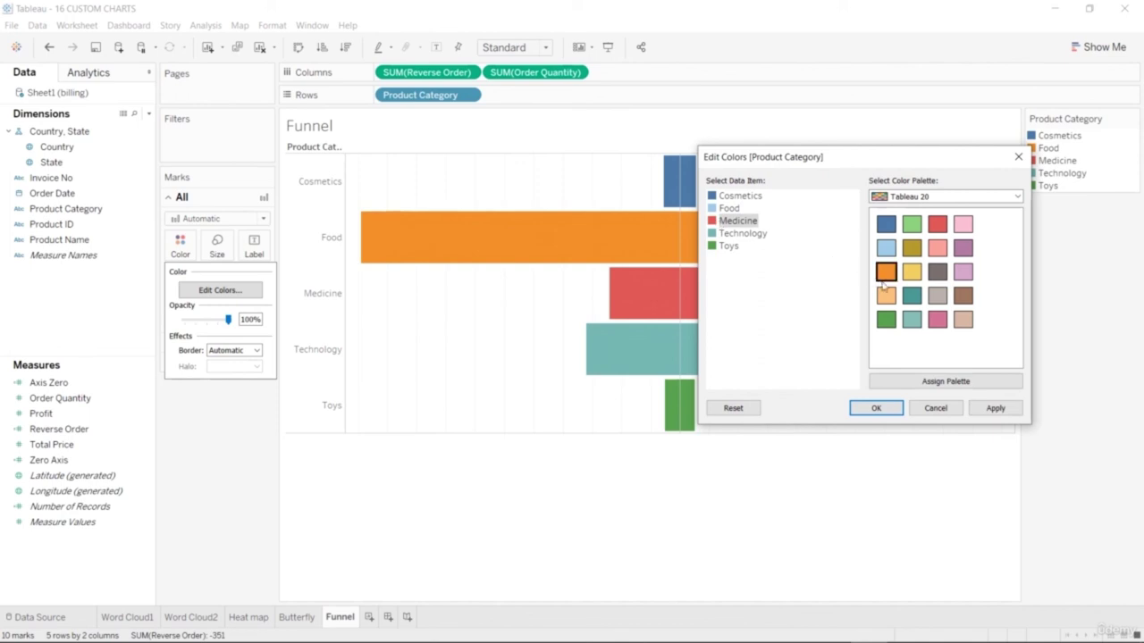
pyautogui.click(962, 274)
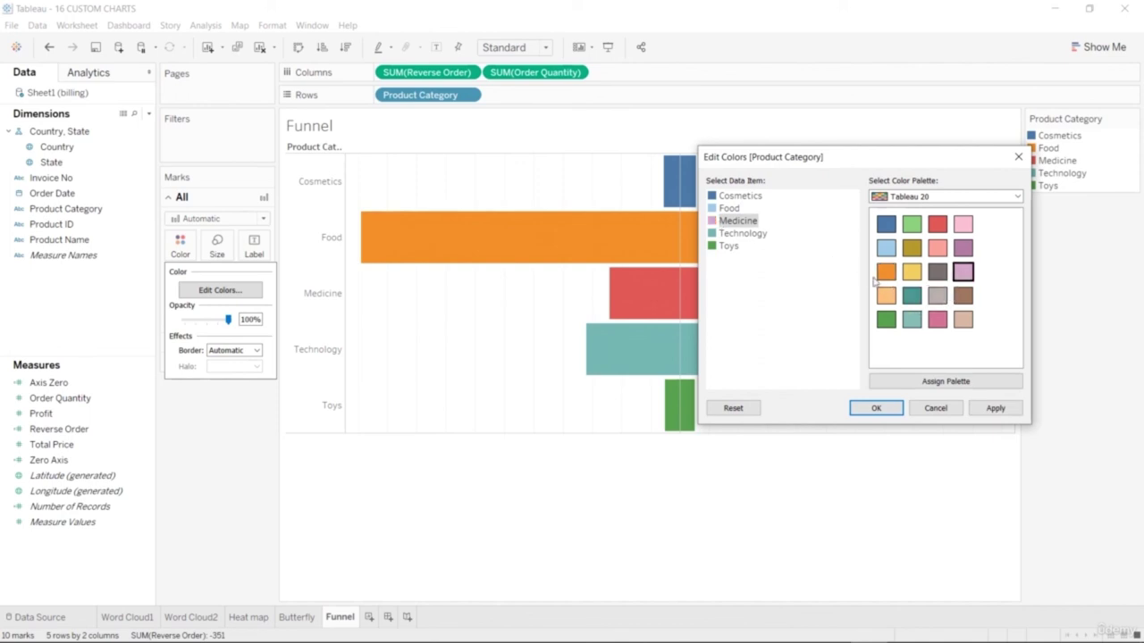
pyautogui.click(722, 235)
pyautogui.click(962, 228)
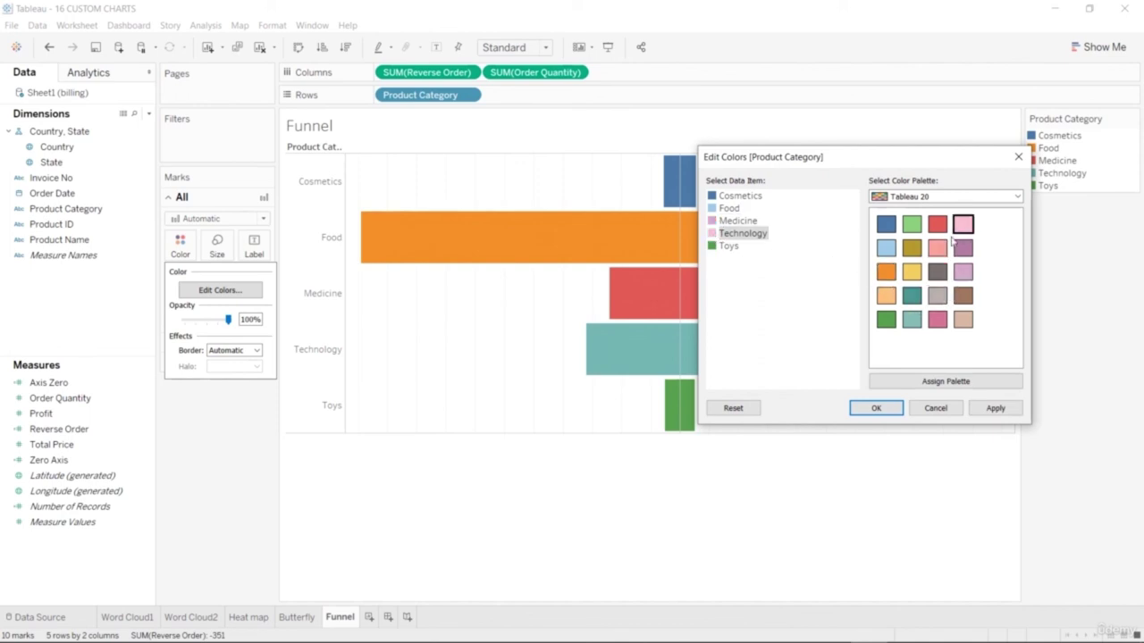
pyautogui.click(722, 249)
pyautogui.click(936, 223)
pyautogui.click(888, 412)
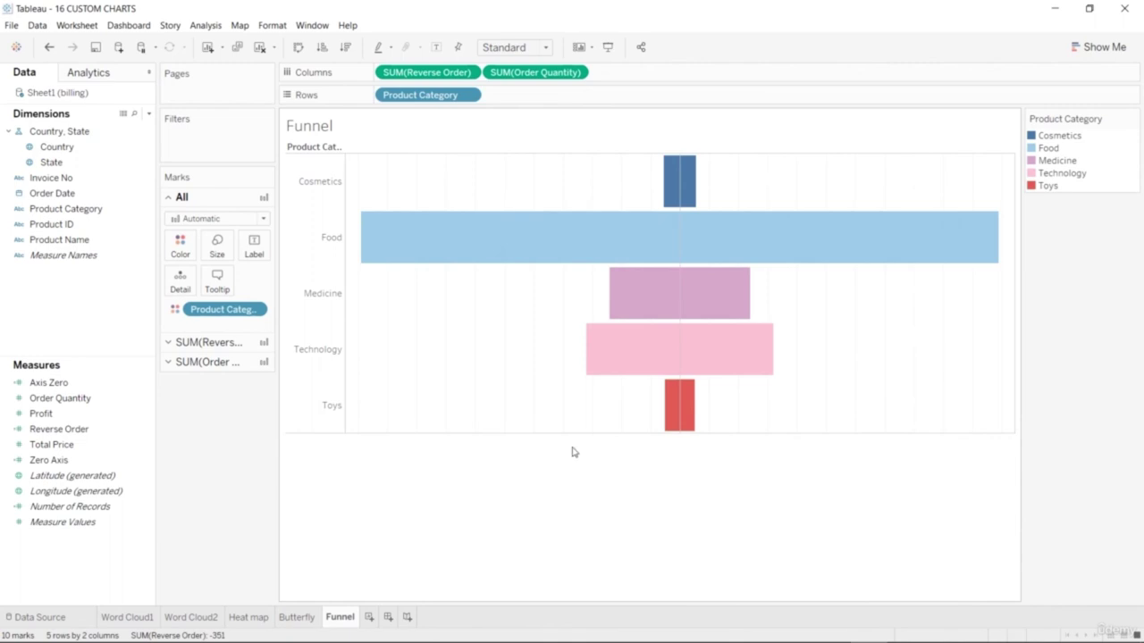
# Try the Area mark type for all marks, and undo the change.
pyautogui.click(265, 220)
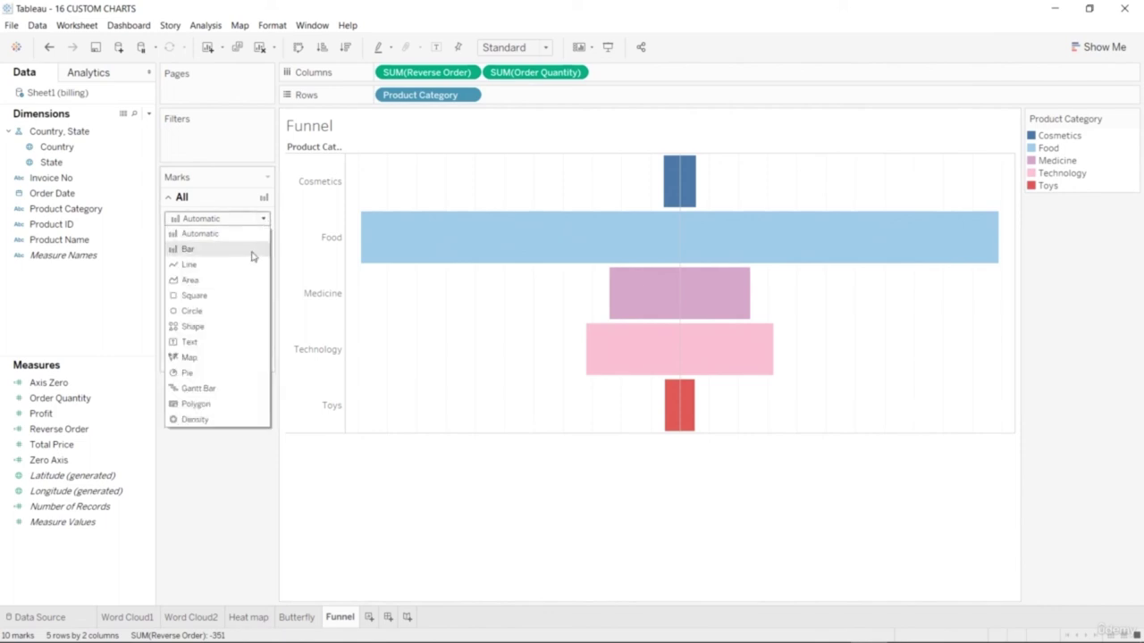
pyautogui.click(241, 281)
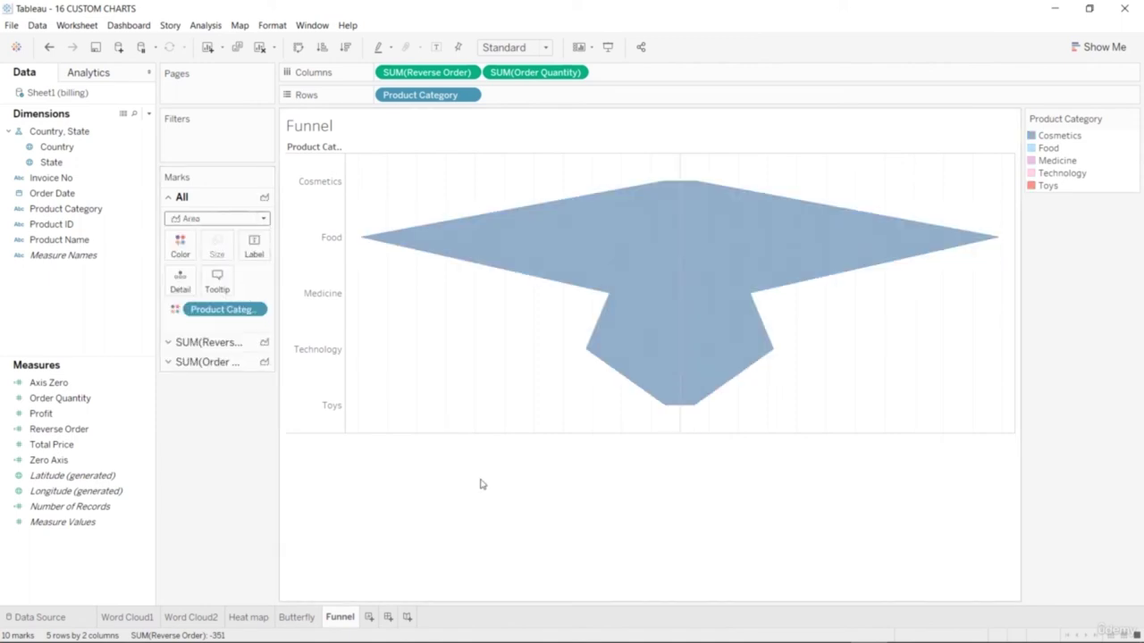
pyautogui.hotkey('ctrl', 'z')
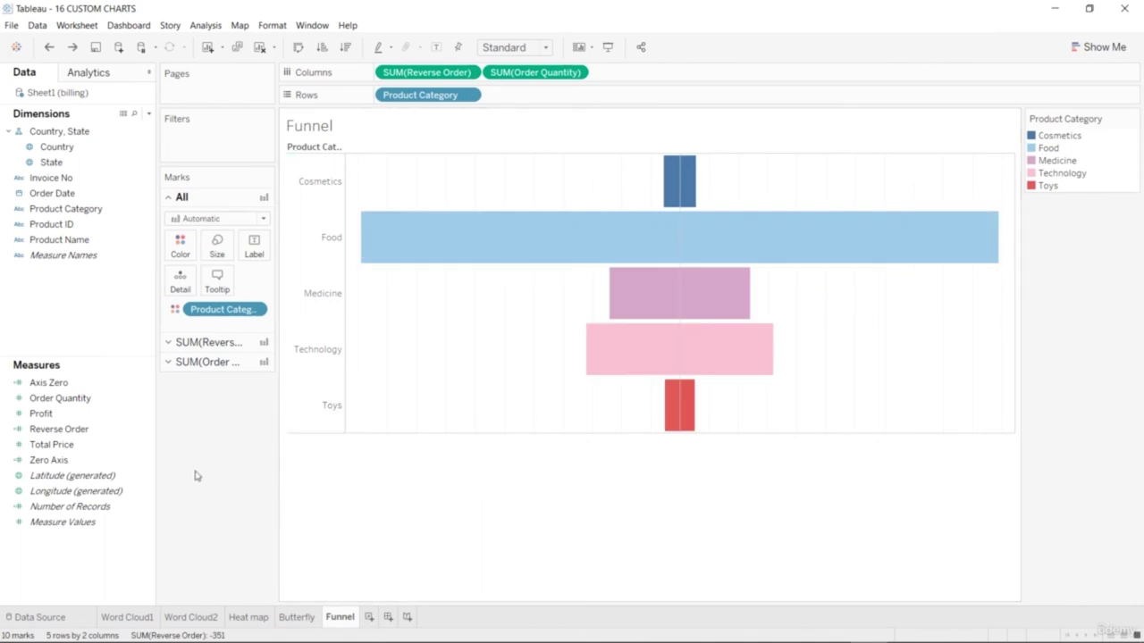
# Label the Reverse Order bars with Order Quantity and the Order Quantity bars with Profit.
pyautogui.click(177, 343)
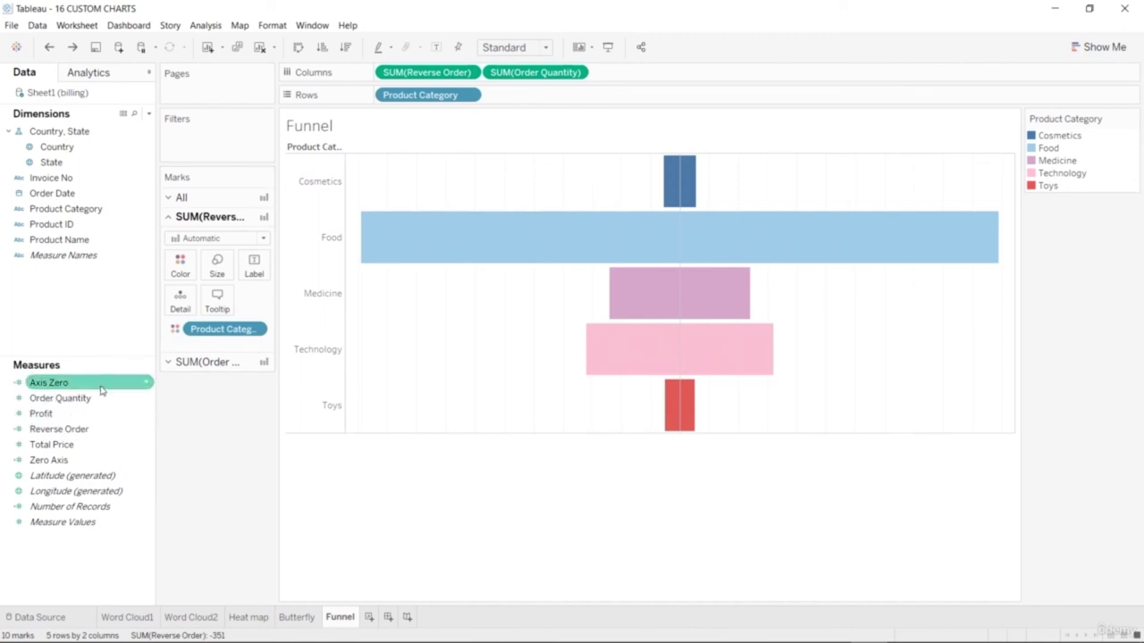
pyautogui.moveTo(96, 399); pyautogui.dragTo(256, 268)
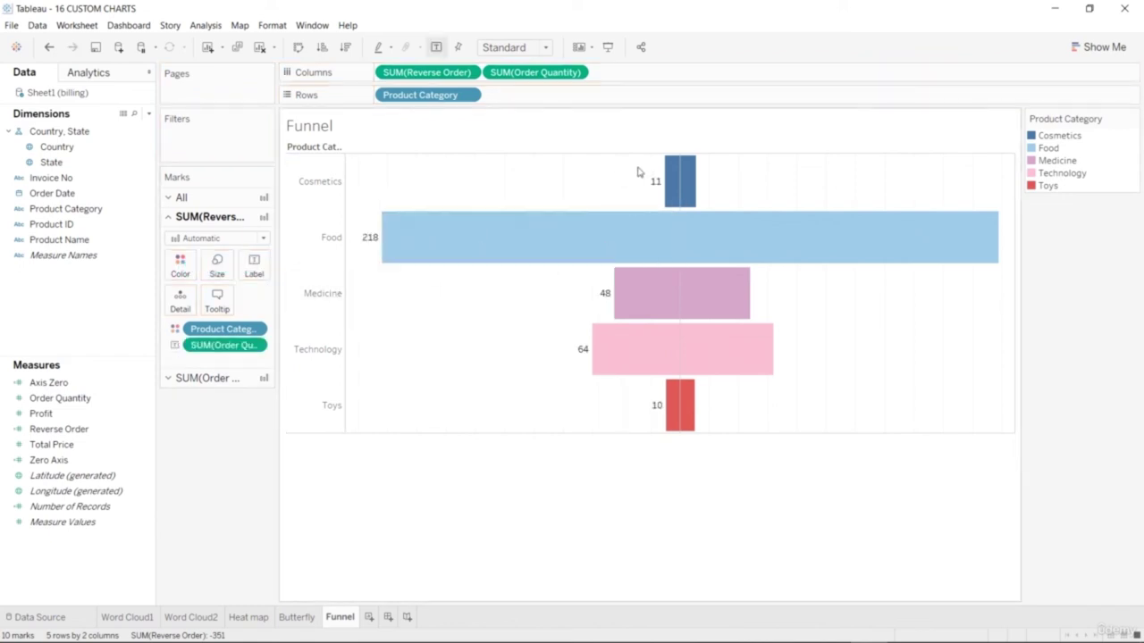
pyautogui.moveTo(653, 187)
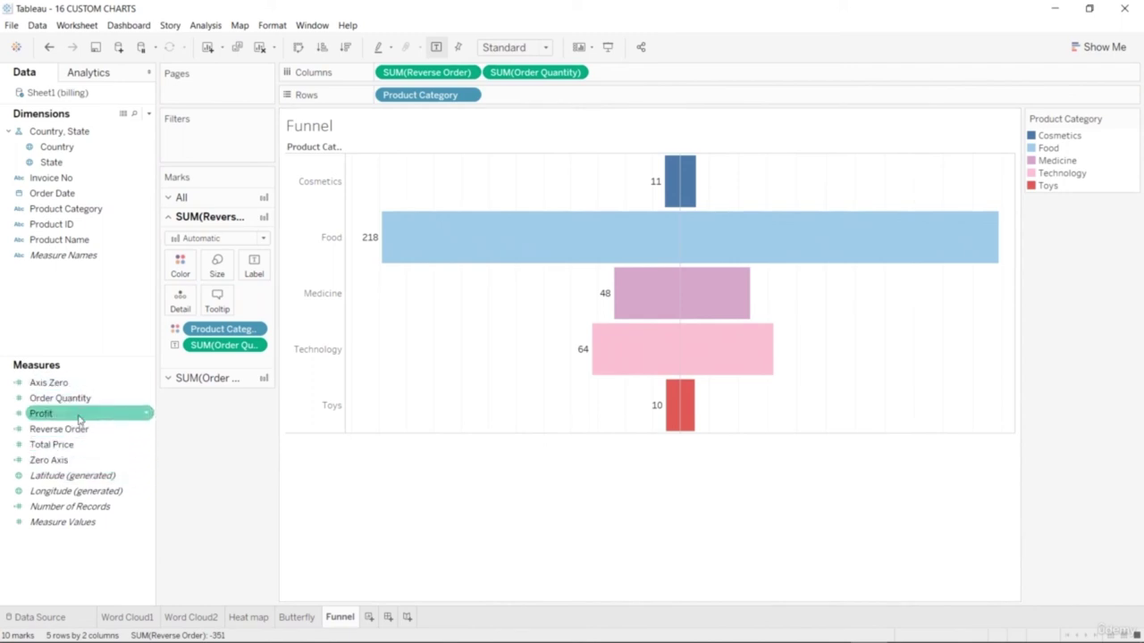
pyautogui.click(78, 416)
pyautogui.click(170, 378)
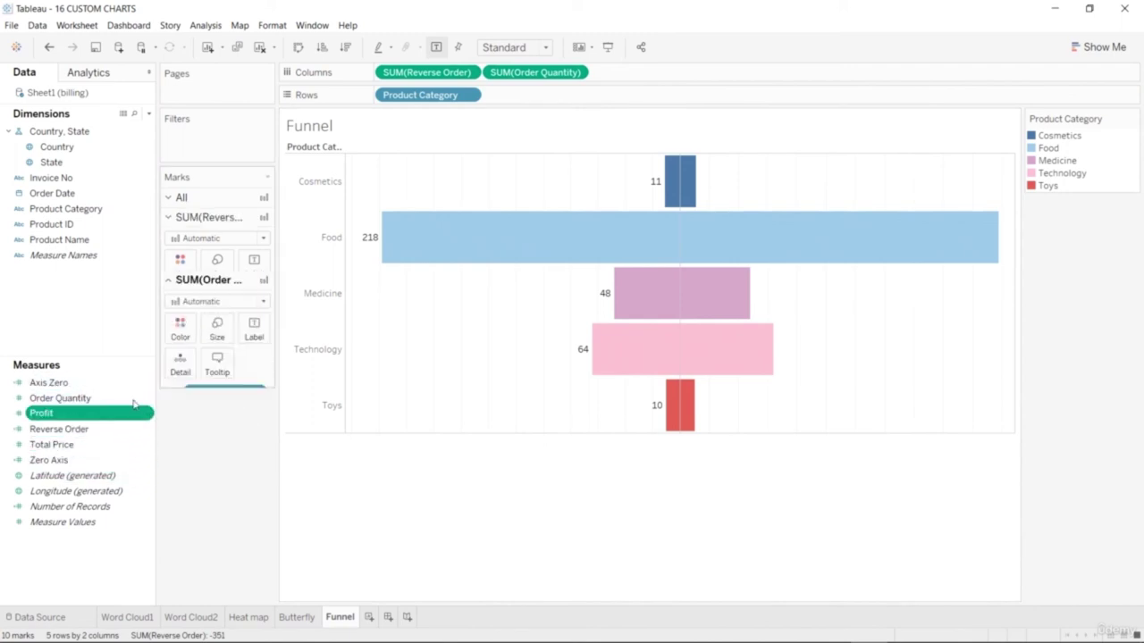
pyautogui.moveTo(89, 413); pyautogui.dragTo(259, 291)
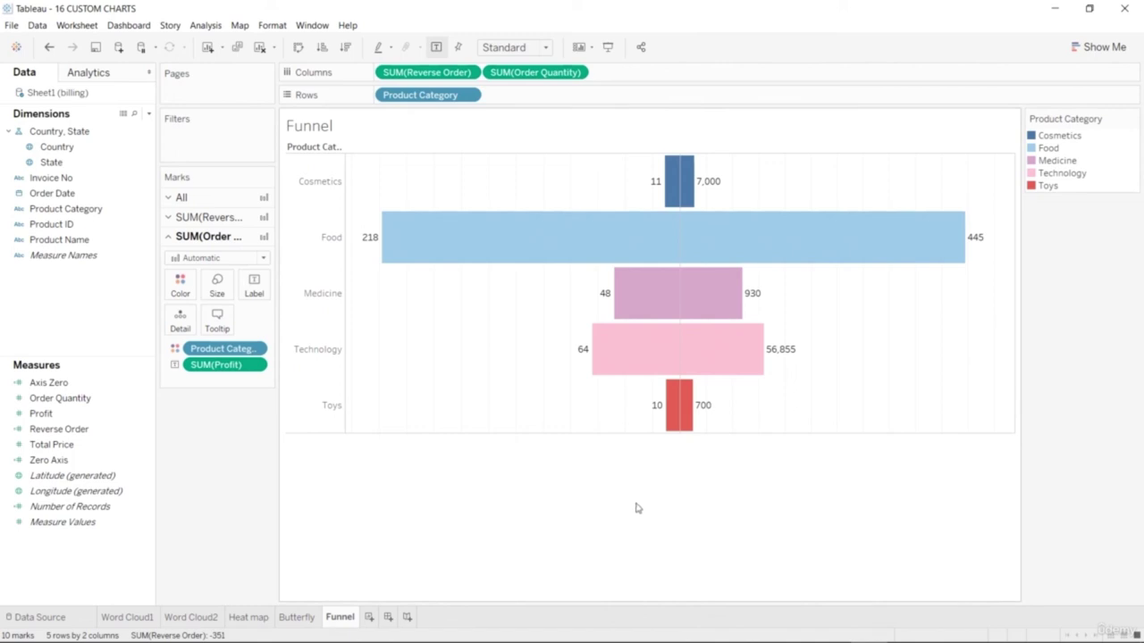
# Try excluding the Cosmetics category from the chart, and undo the exclusion.
pyautogui.click(316, 187)
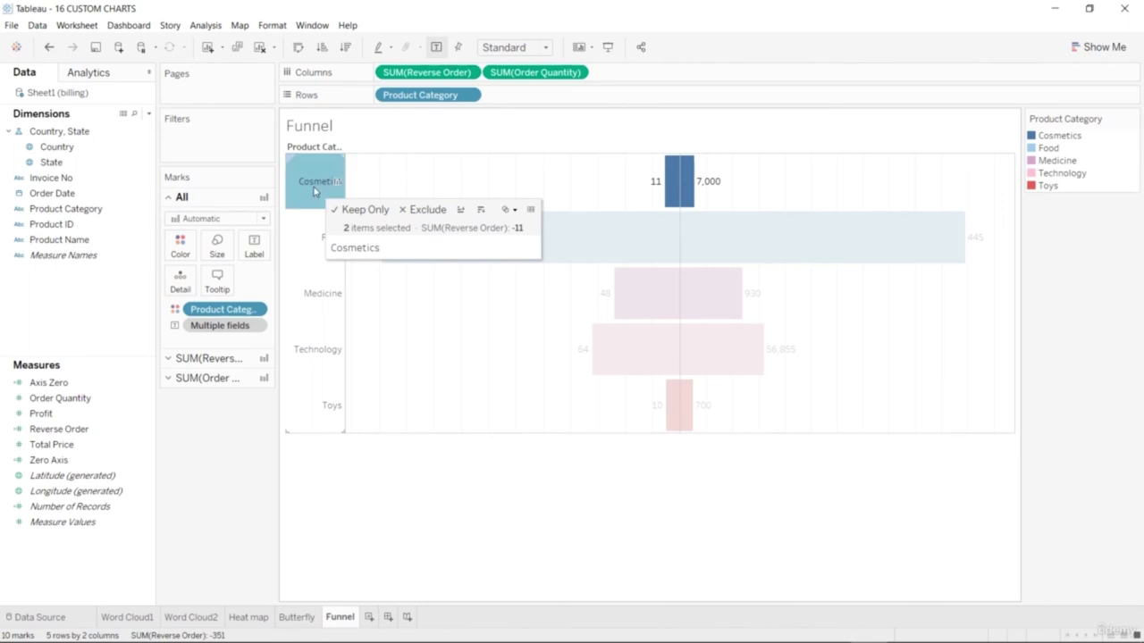
pyautogui.click(416, 210)
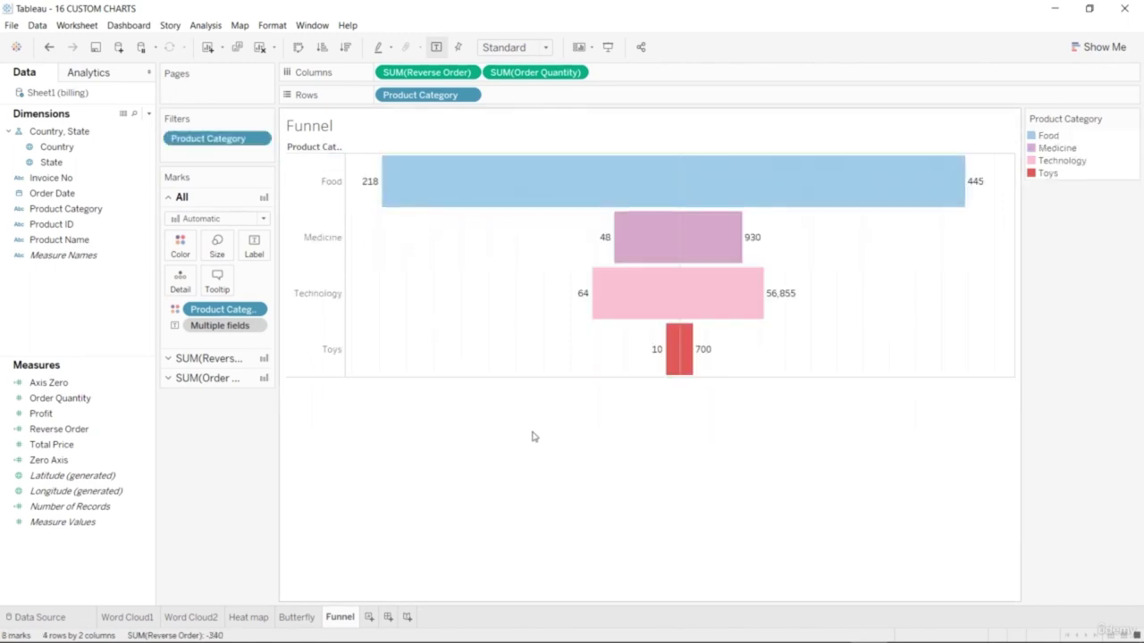
pyautogui.hotkey('ctrl', 'z')
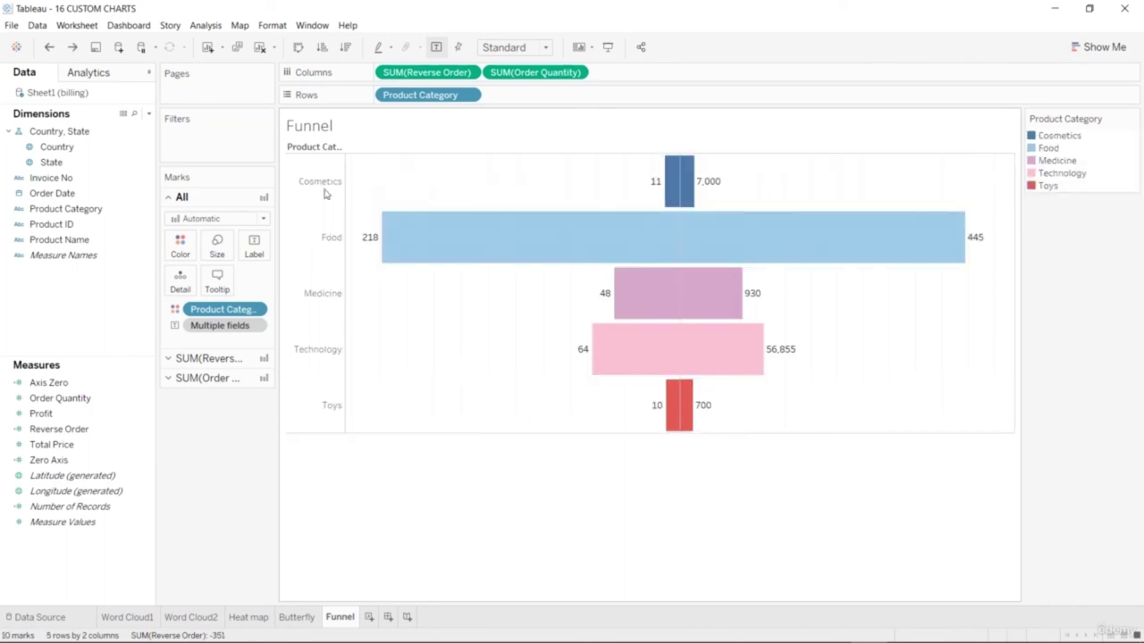
# Try sorting from the Cosmetics row, and undo the sort along with both bar labels.
pyautogui.click(322, 182)
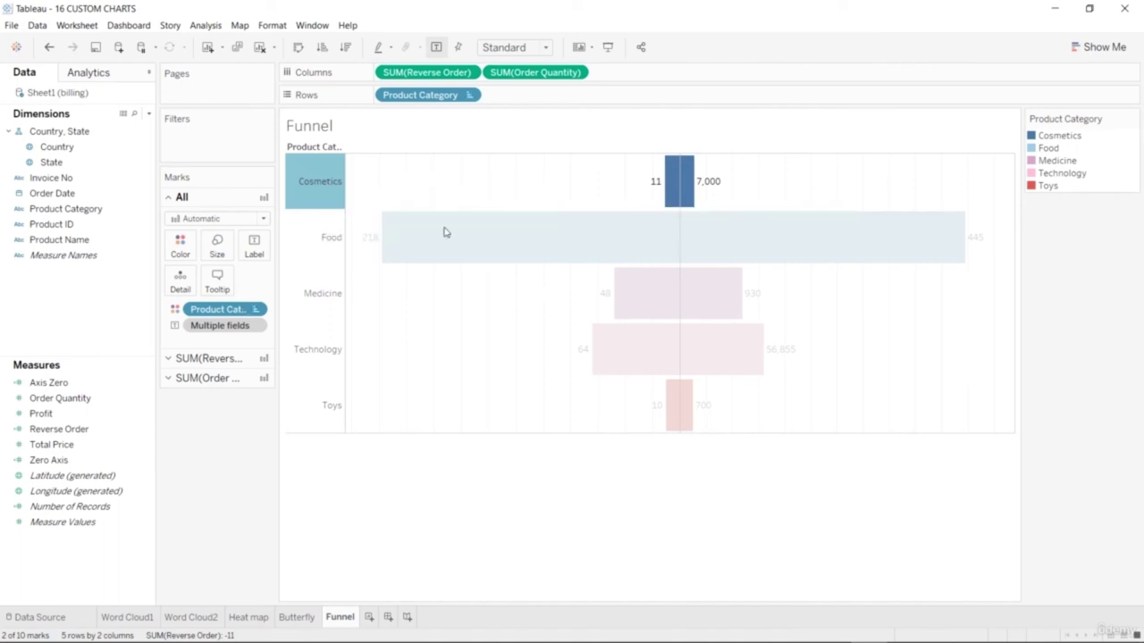
pyautogui.hotkey('ctrl', 'z')
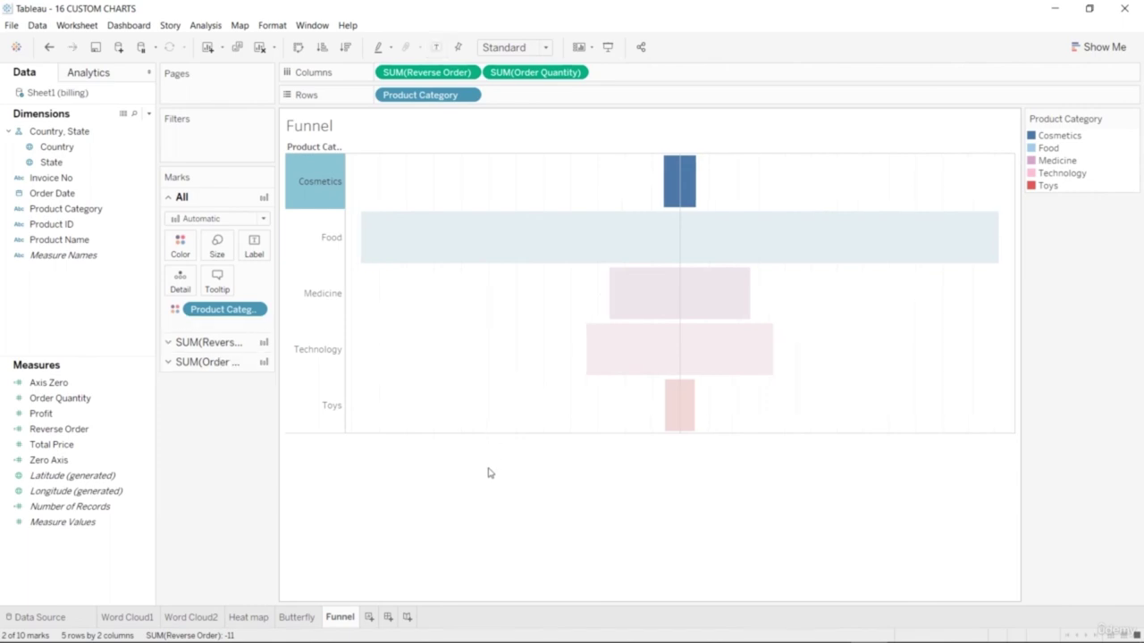
pyautogui.click(483, 527)
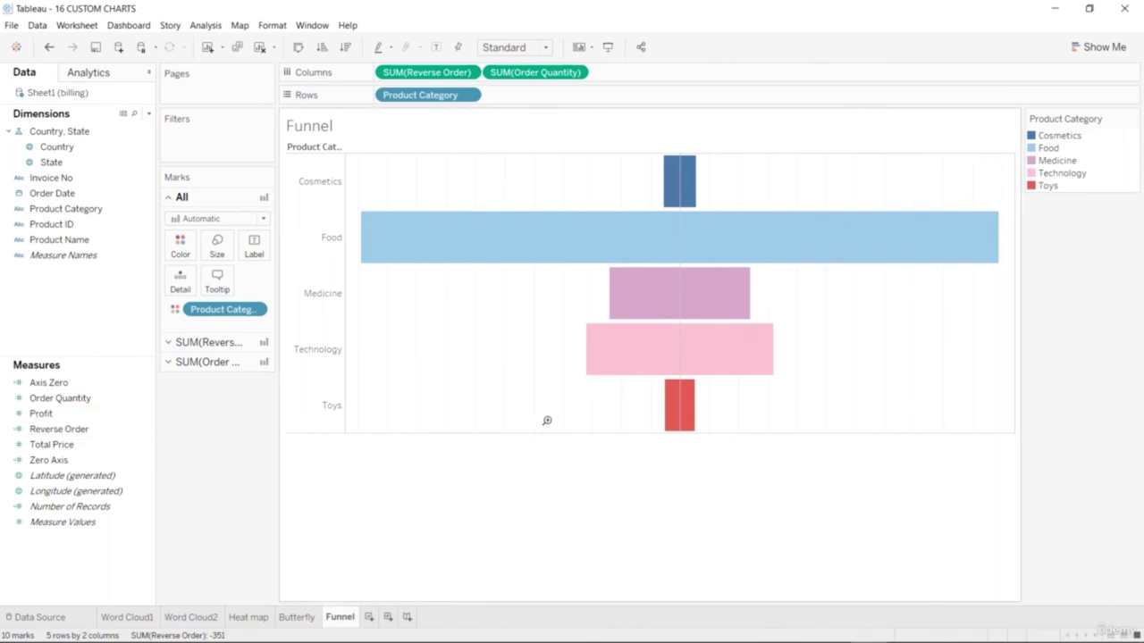
# Try sorting the chart from the Technology and Food row headers.
pyautogui.moveTo(677, 412)
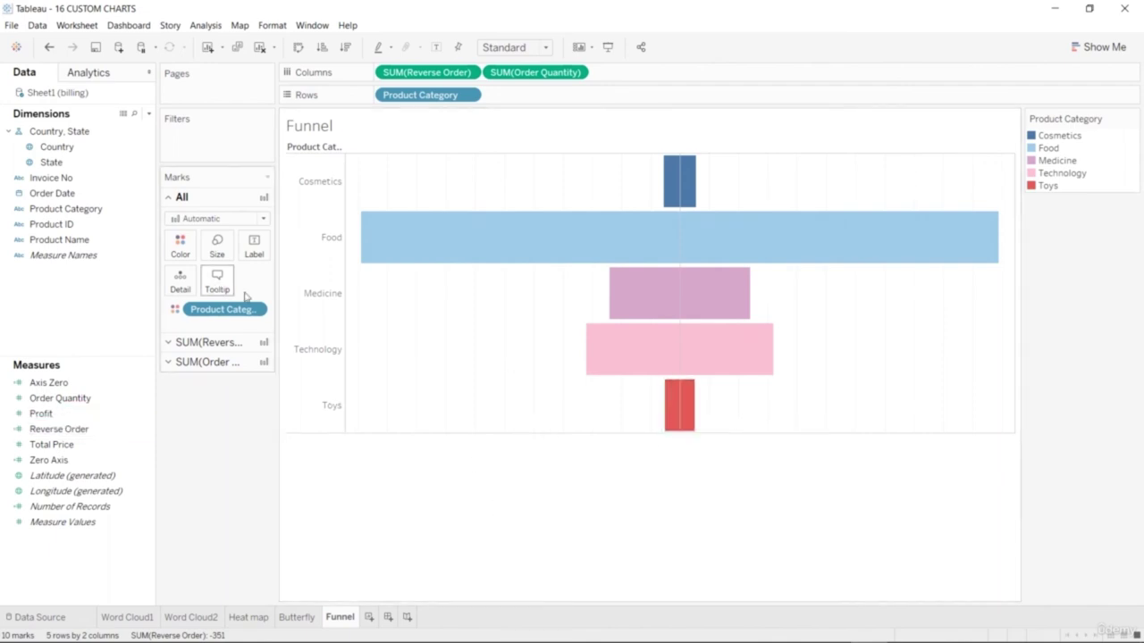
pyautogui.click(313, 333)
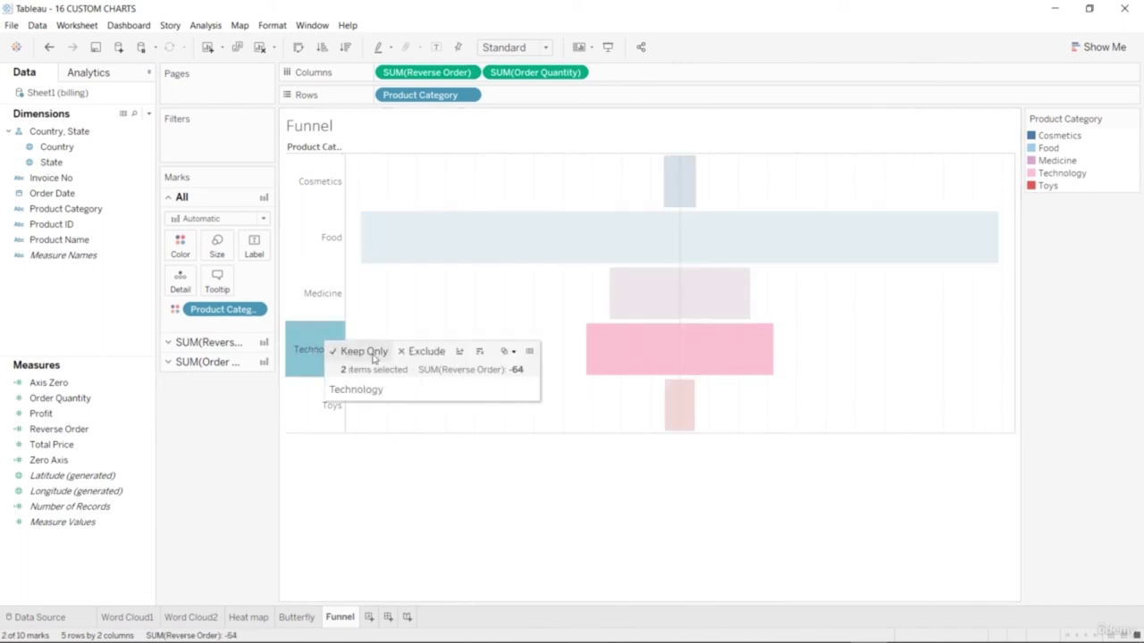
pyautogui.click(478, 353)
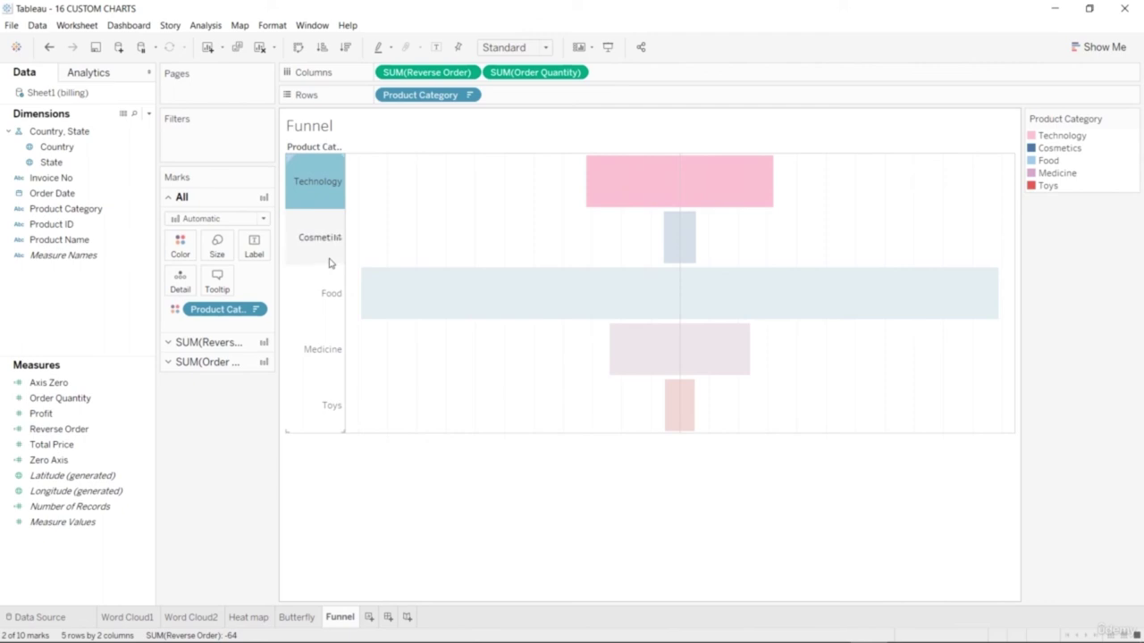
pyautogui.click(327, 294)
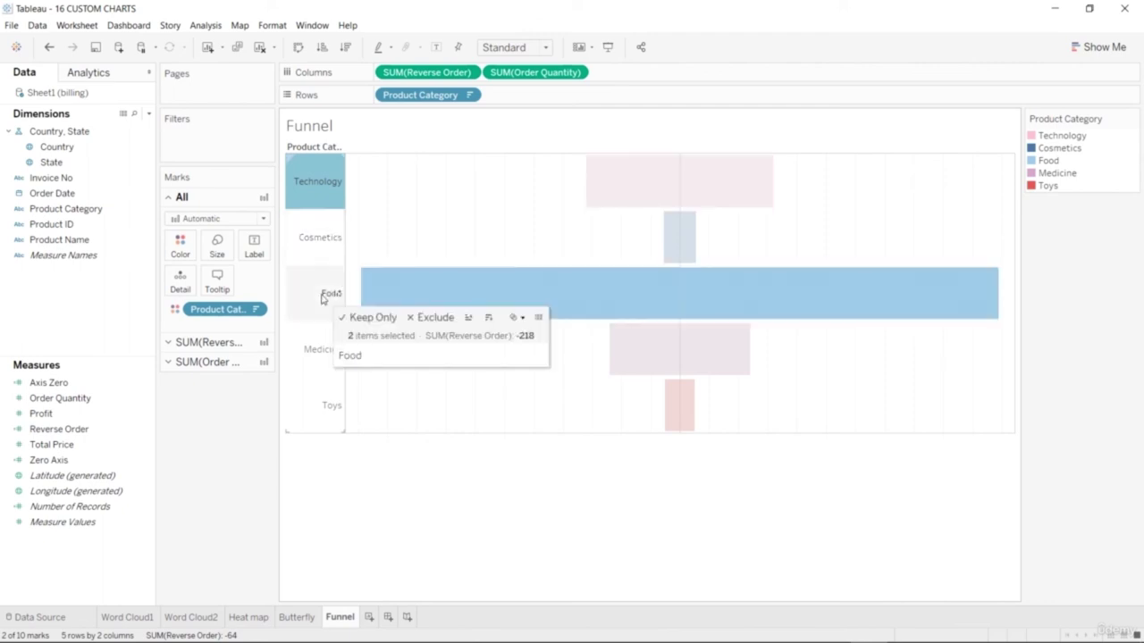
pyautogui.click(488, 321)
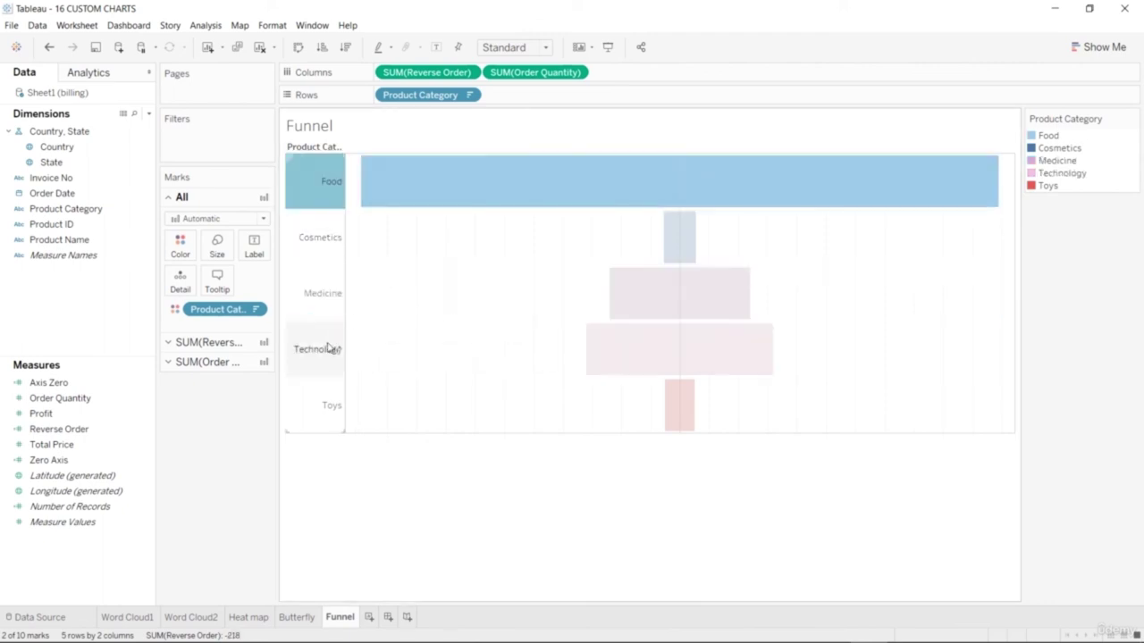
pyautogui.click(327, 349)
pyautogui.click(489, 365)
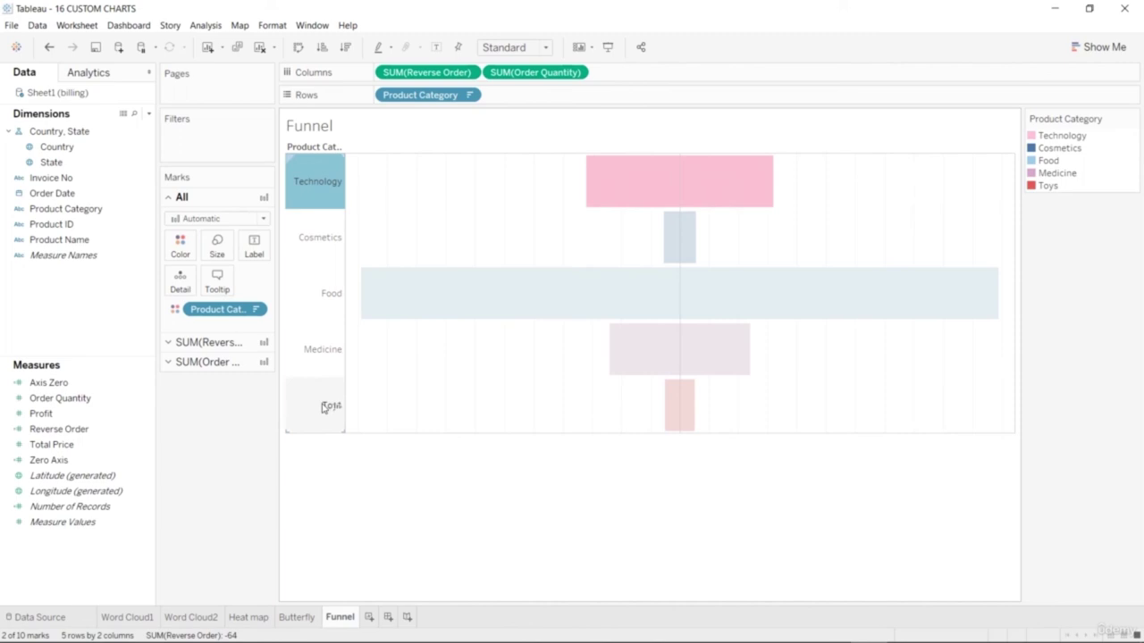
# Sort the product categories by order size so the funnel runs from Food at the top down to Toys.
pyautogui.click(348, 50)
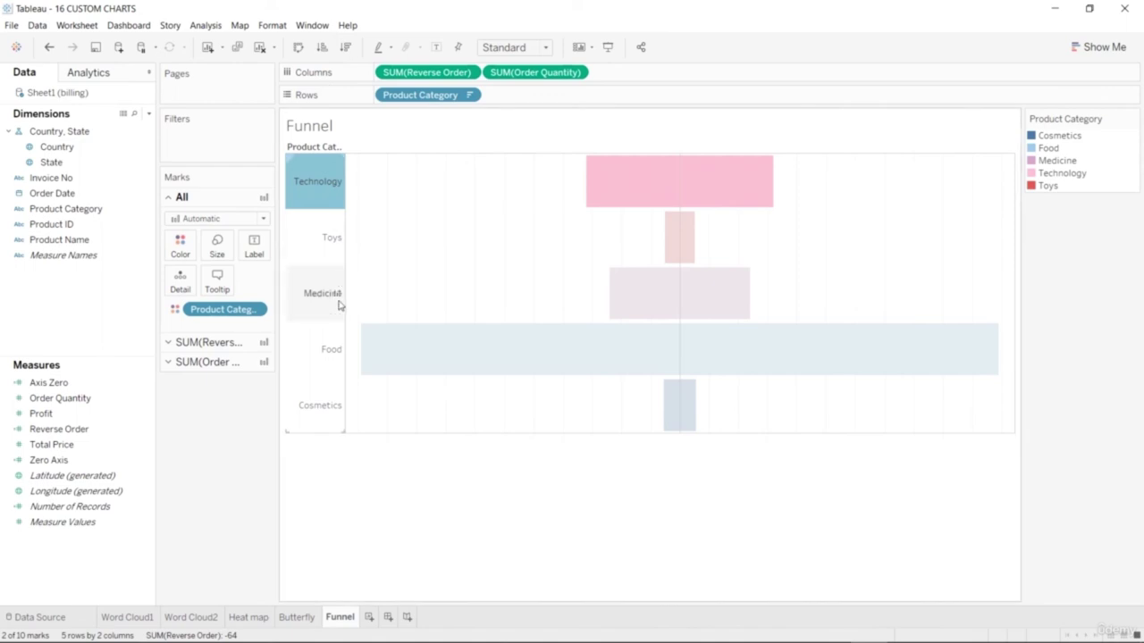
pyautogui.click(362, 483)
pyautogui.click(324, 185)
pyautogui.click(308, 147)
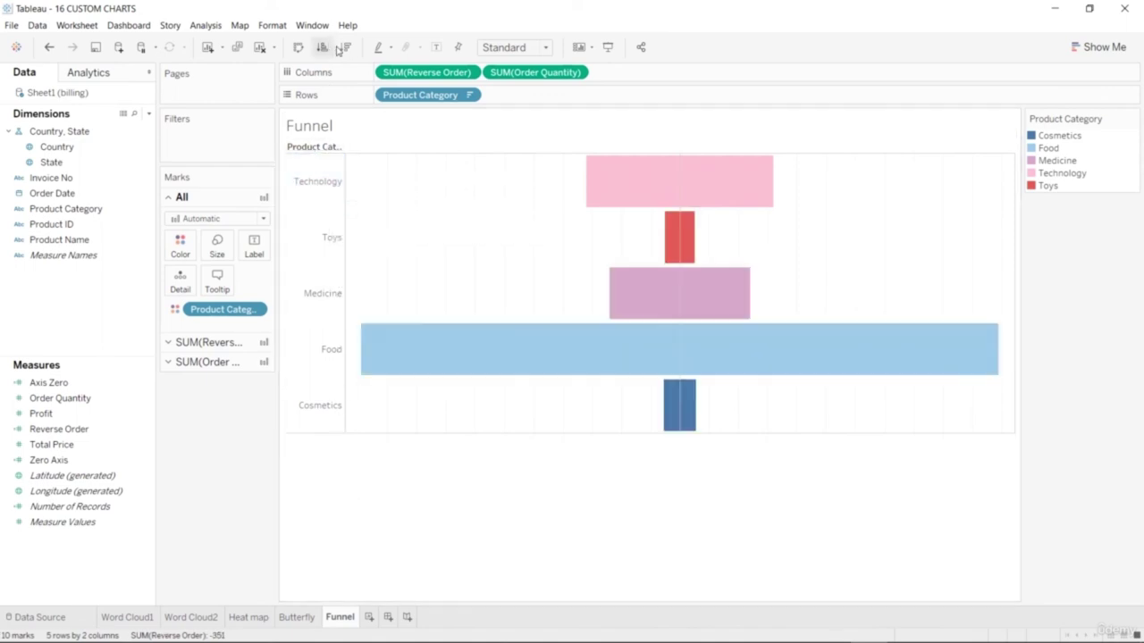
pyautogui.click(343, 47)
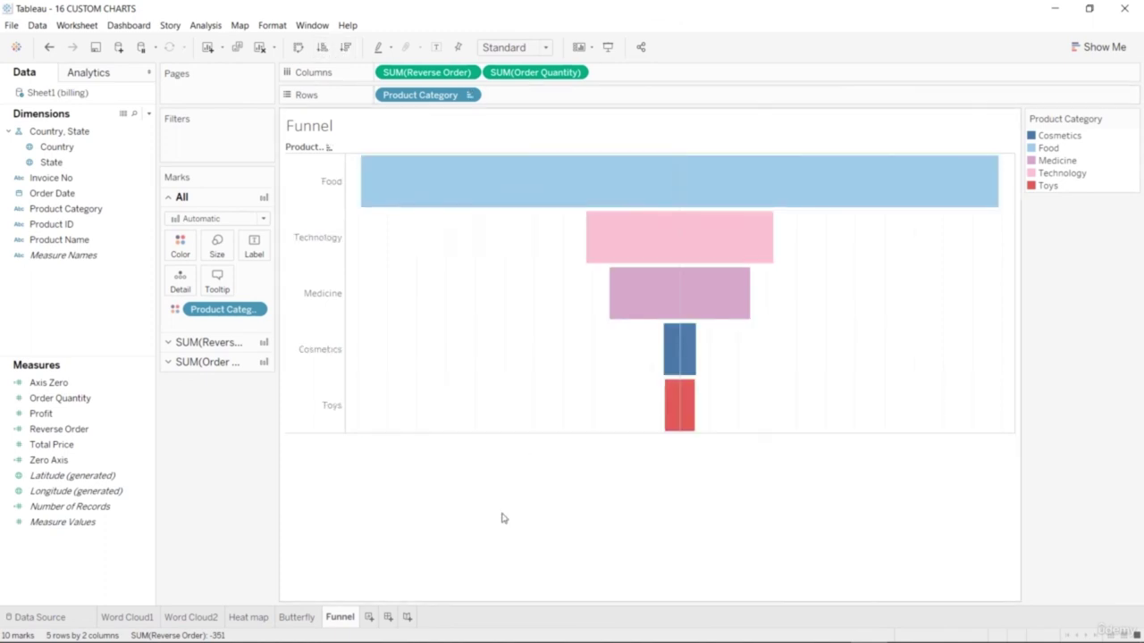
# Add Order Quantity as the label of the Reverse Order bars and Profit as the label of the Order Quantity bars.
pyautogui.click(168, 343)
pyautogui.moveTo(60, 397); pyautogui.dragTo(255, 268)
pyautogui.click(202, 382)
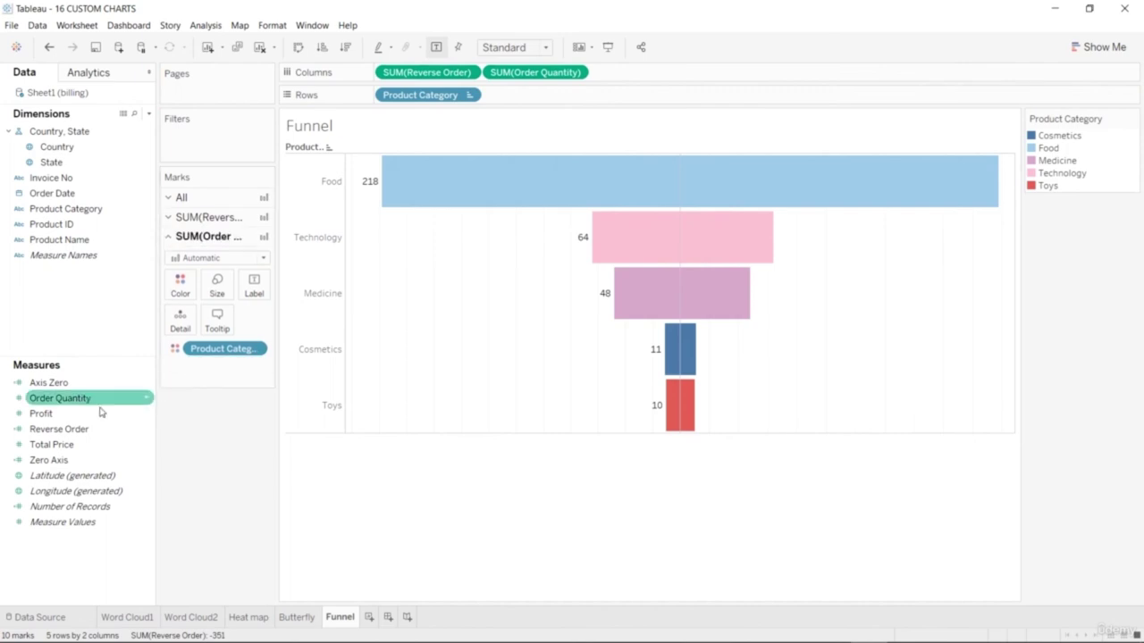
pyautogui.moveTo(94, 414); pyautogui.dragTo(277, 283)
pyautogui.moveTo(76, 414); pyautogui.dragTo(255, 281)
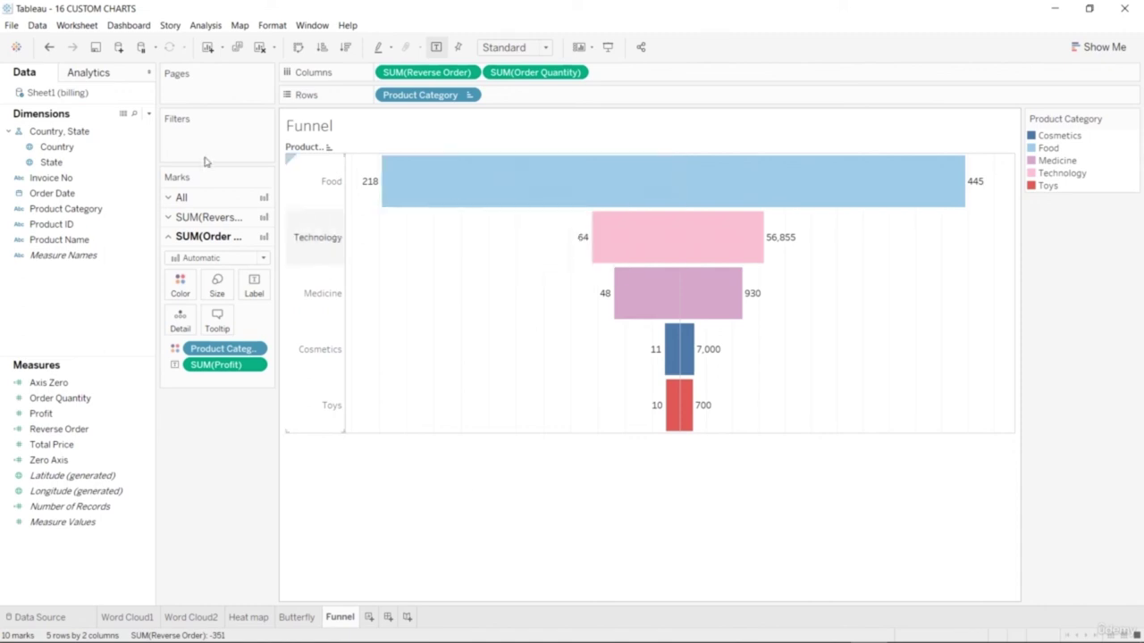
# Try the Density mark type for all marks, and change the mark type to Bar.
pyautogui.click(170, 199)
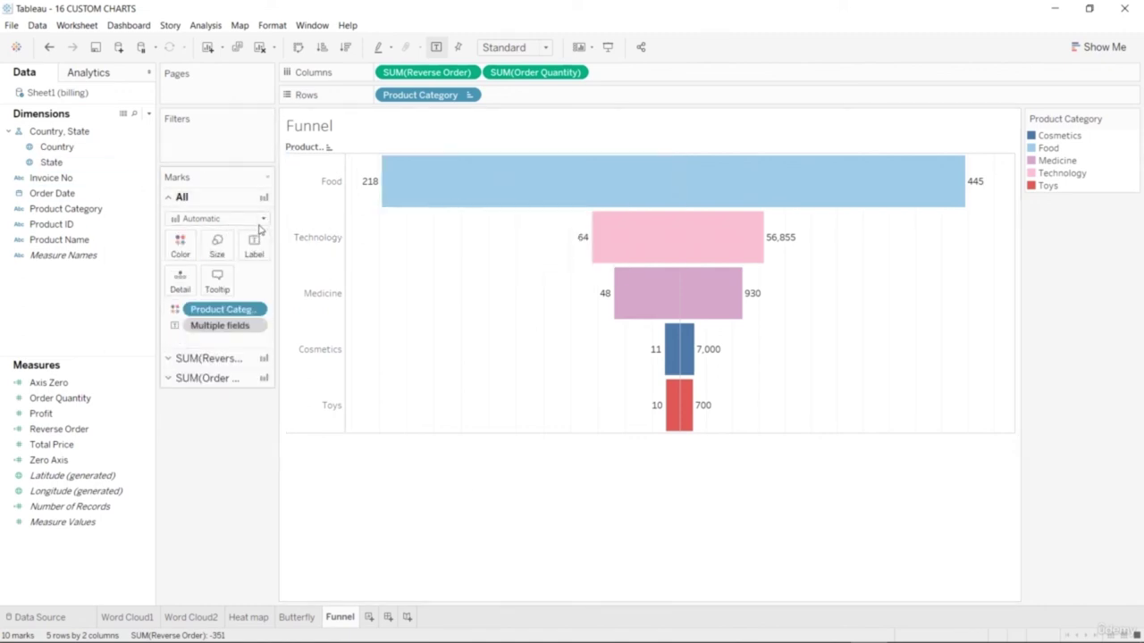
pyautogui.click(260, 219)
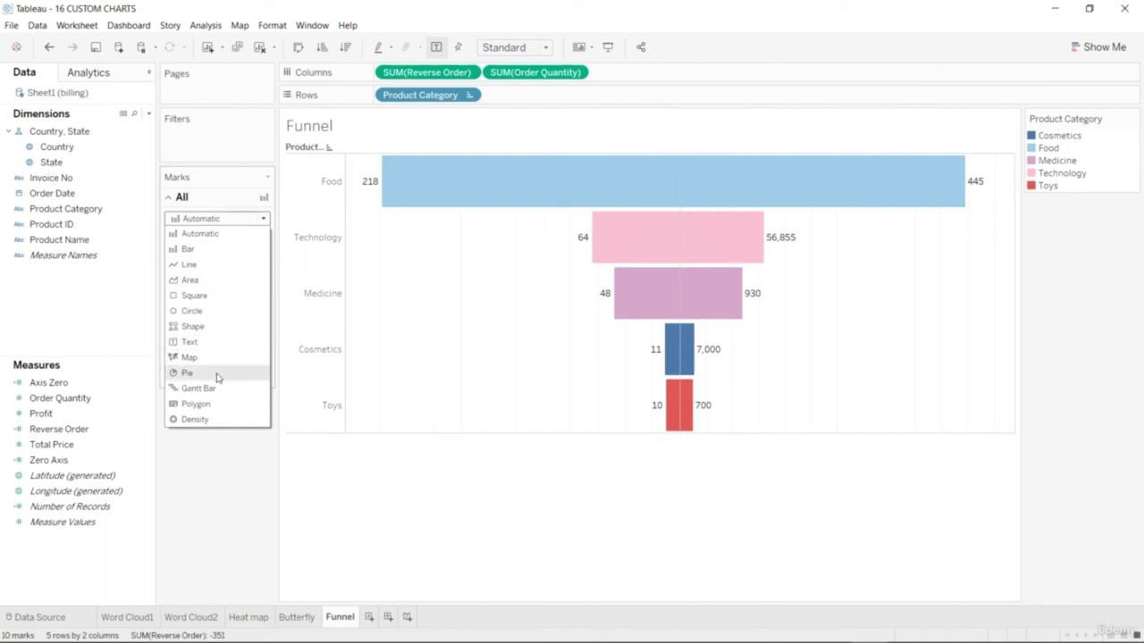
pyautogui.click(213, 419)
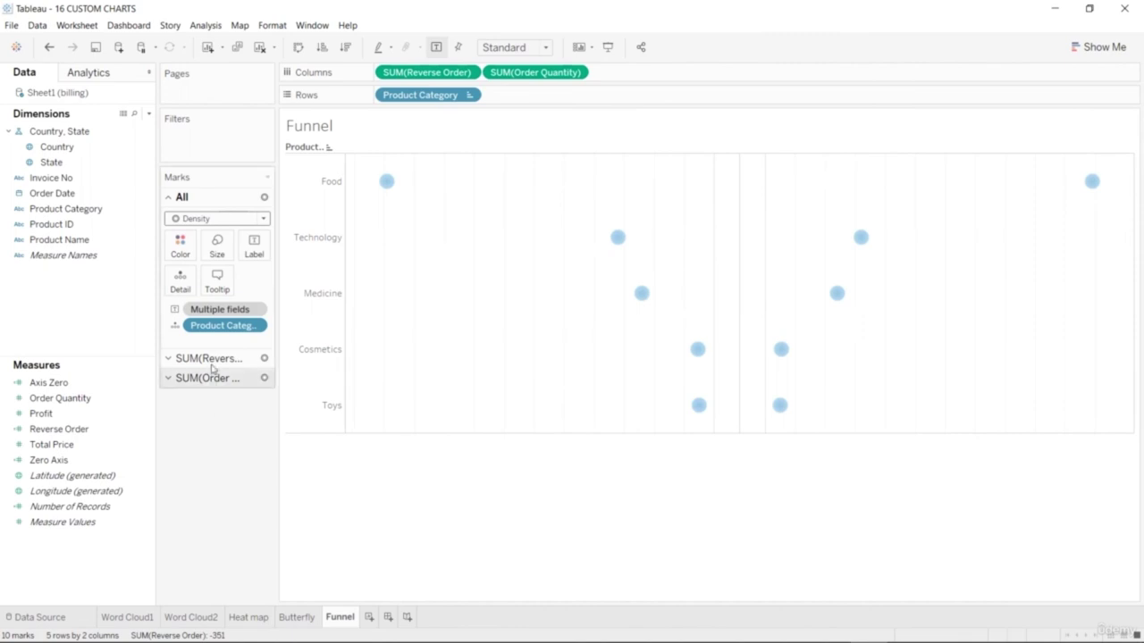
pyautogui.click(264, 219)
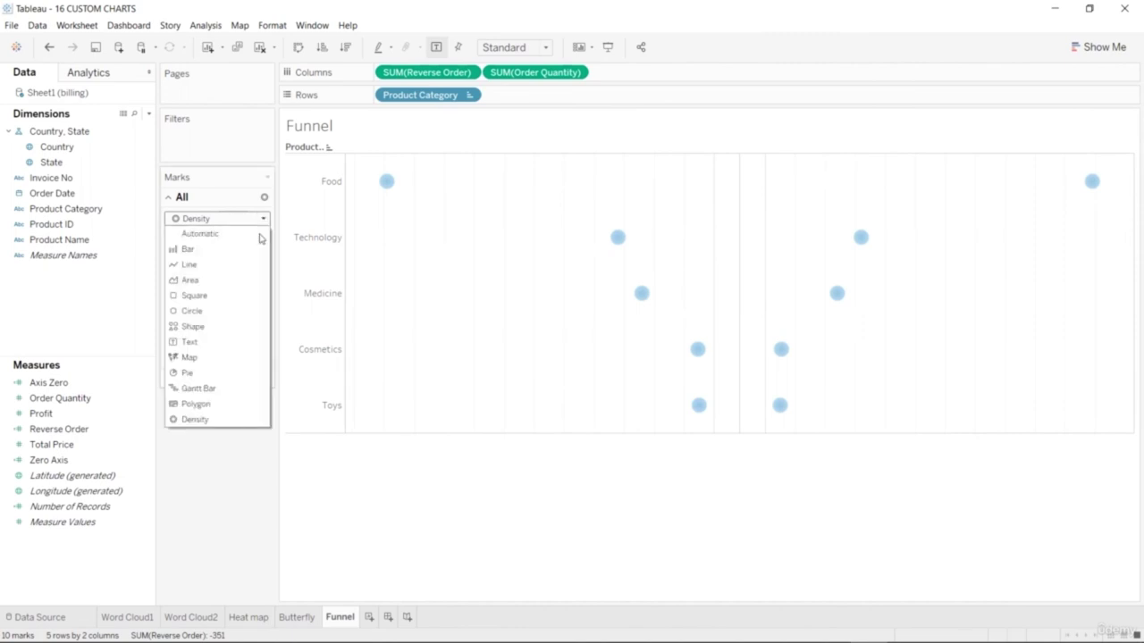
pyautogui.click(239, 249)
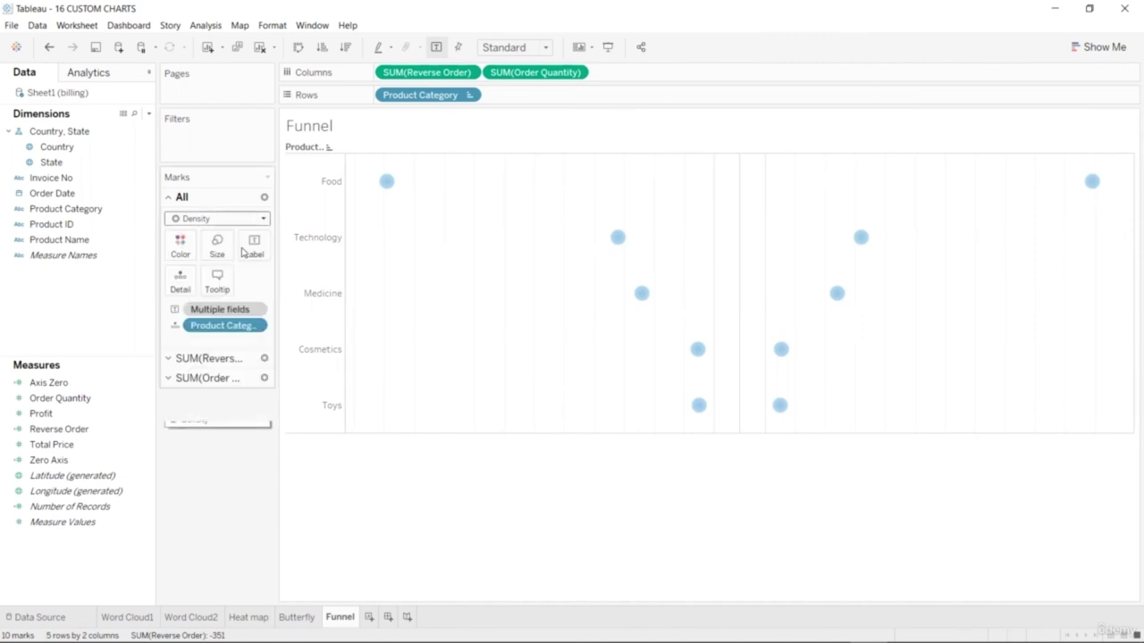
# Change all marks to the Area type and try several fill colors such as blue, orange and red, ending on green.
pyautogui.click(265, 220)
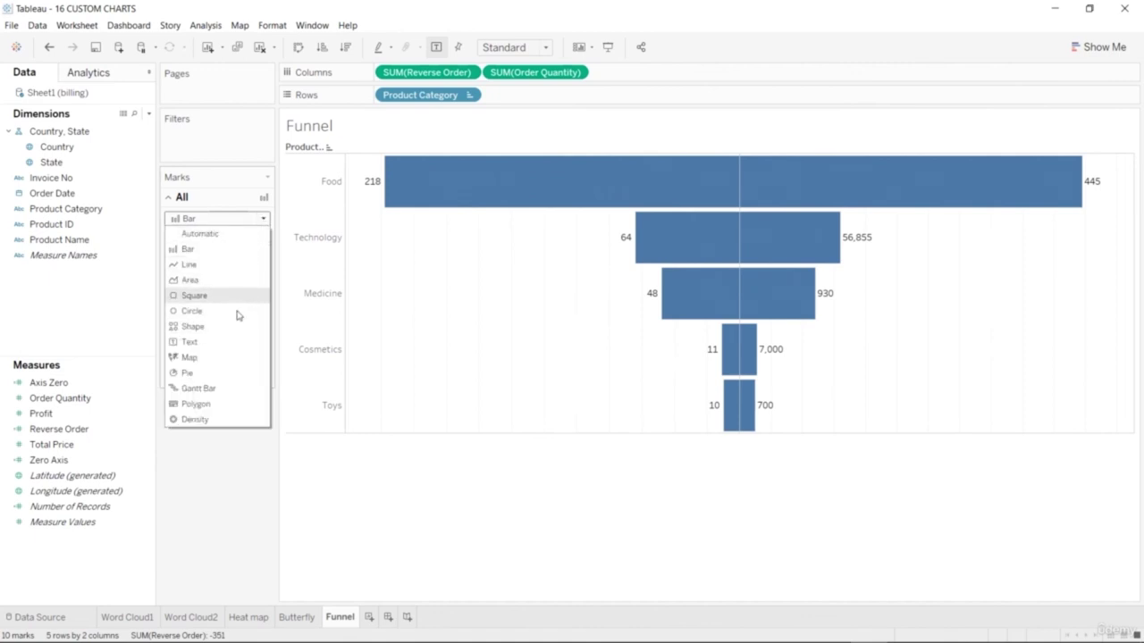
pyautogui.click(235, 281)
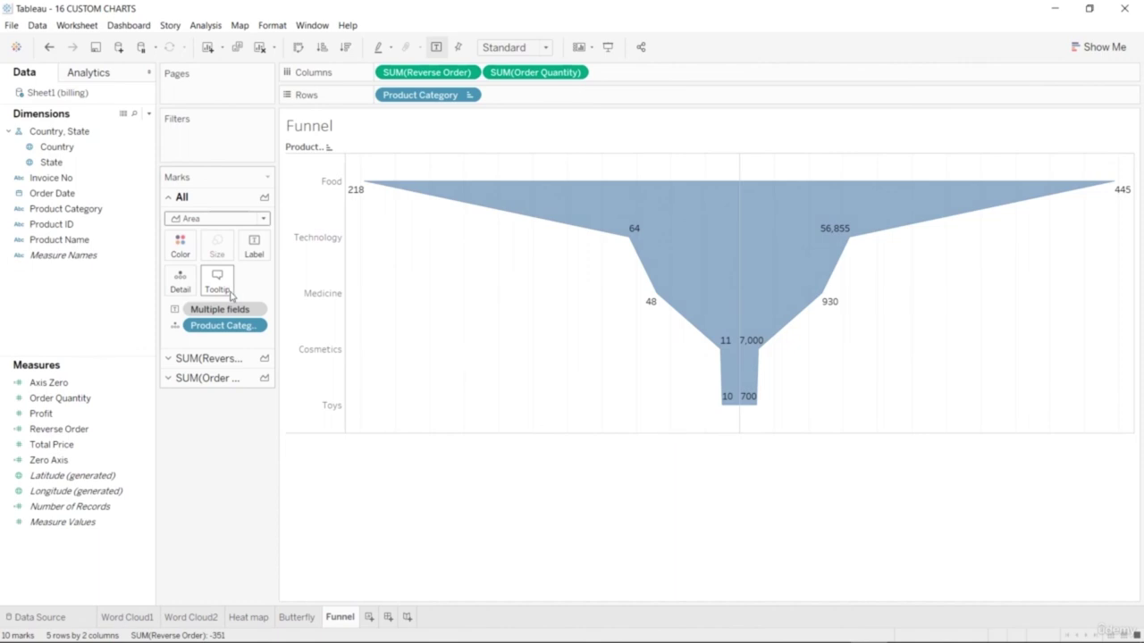
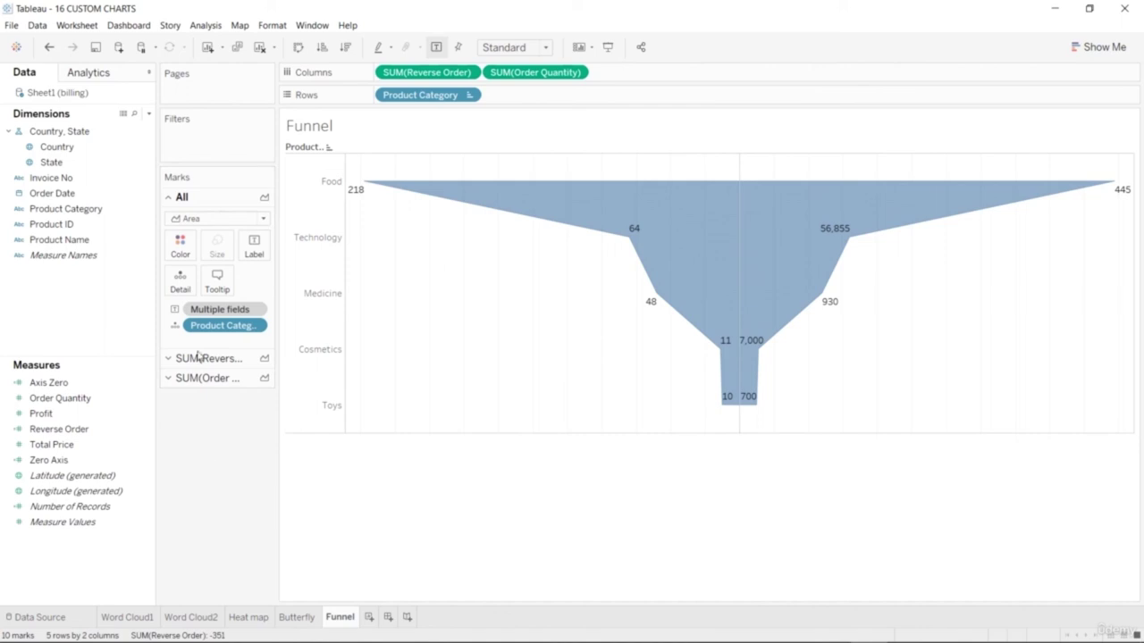
pyautogui.click(179, 244)
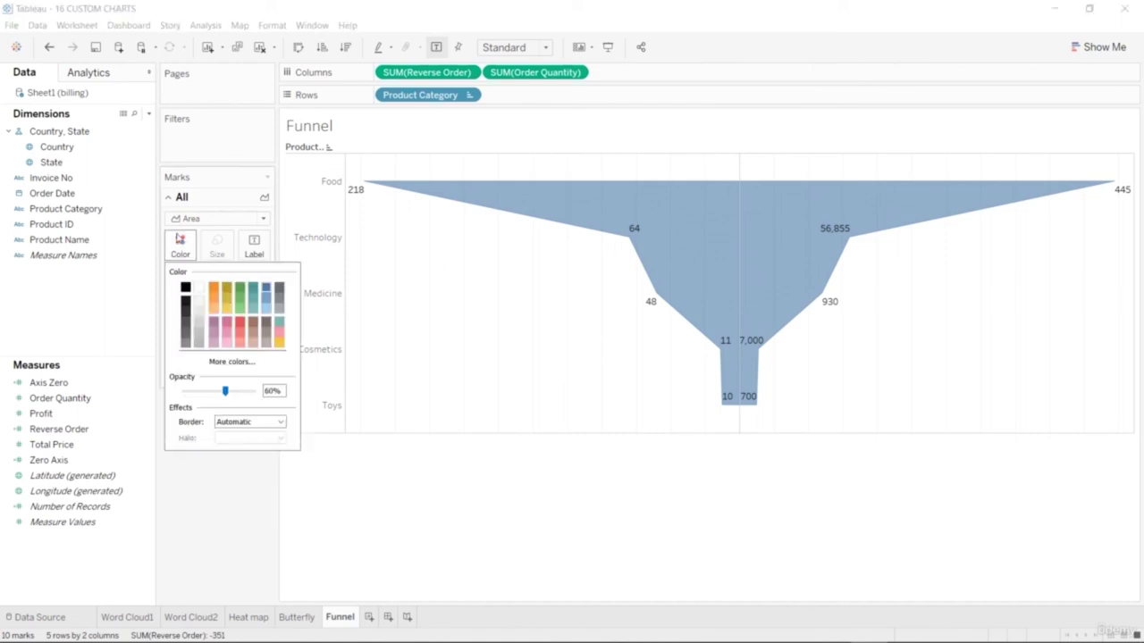
pyautogui.click(267, 309)
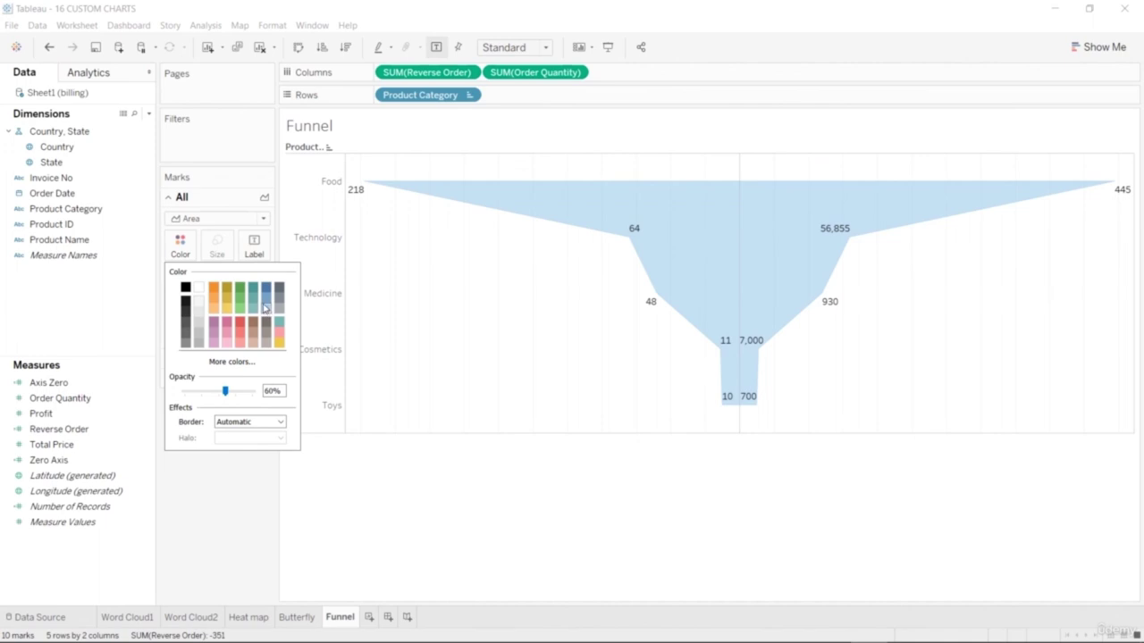
pyautogui.click(265, 304)
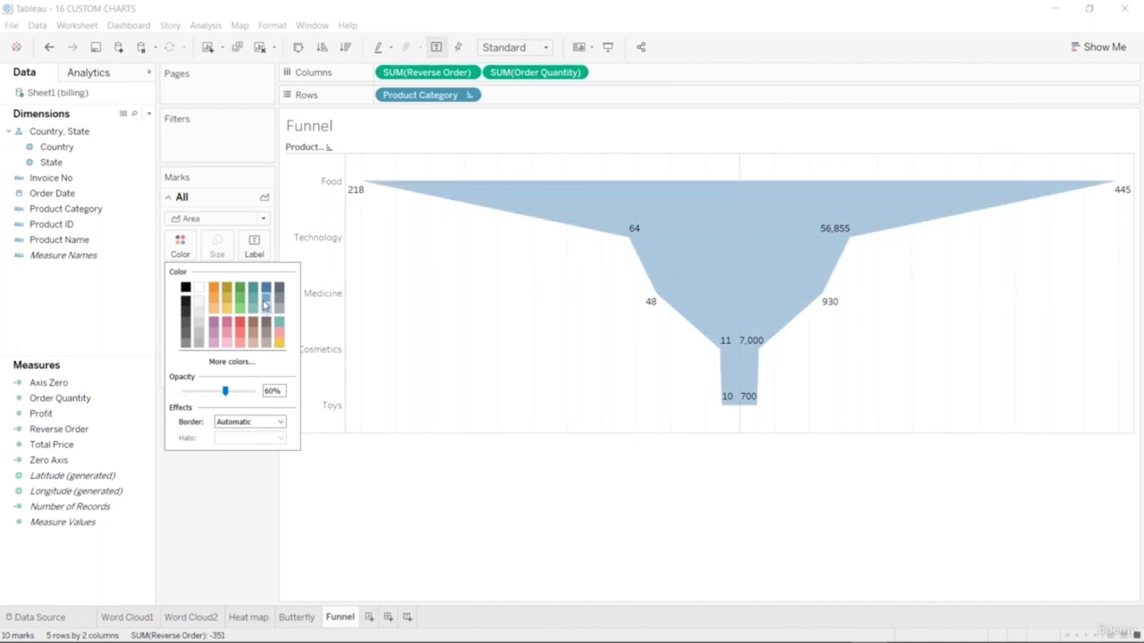
pyautogui.click(214, 307)
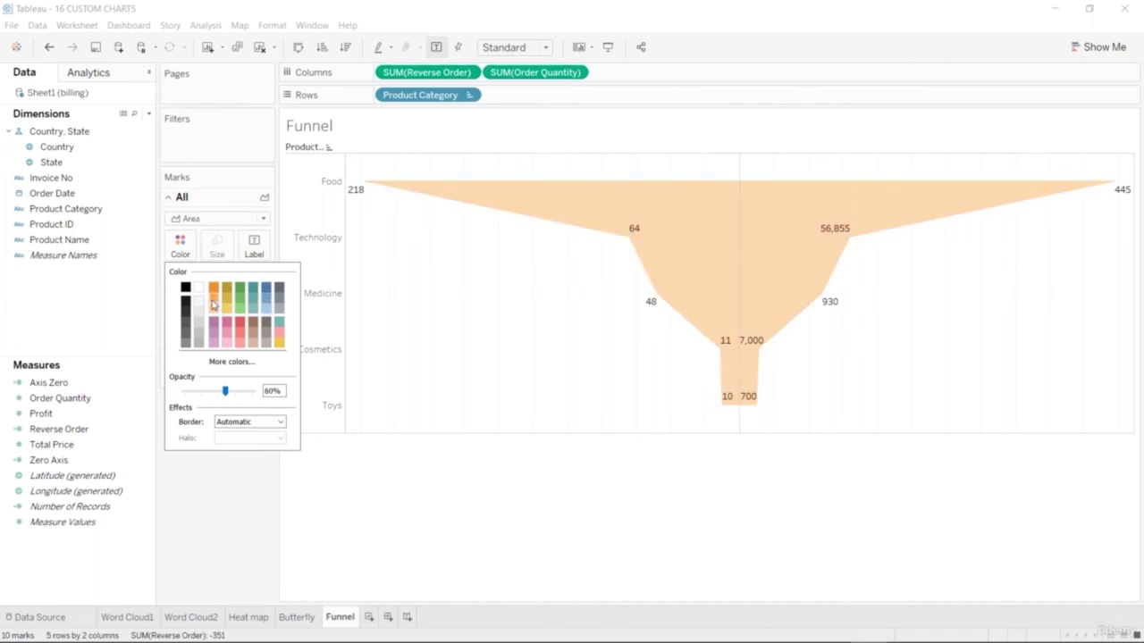
pyautogui.click(213, 302)
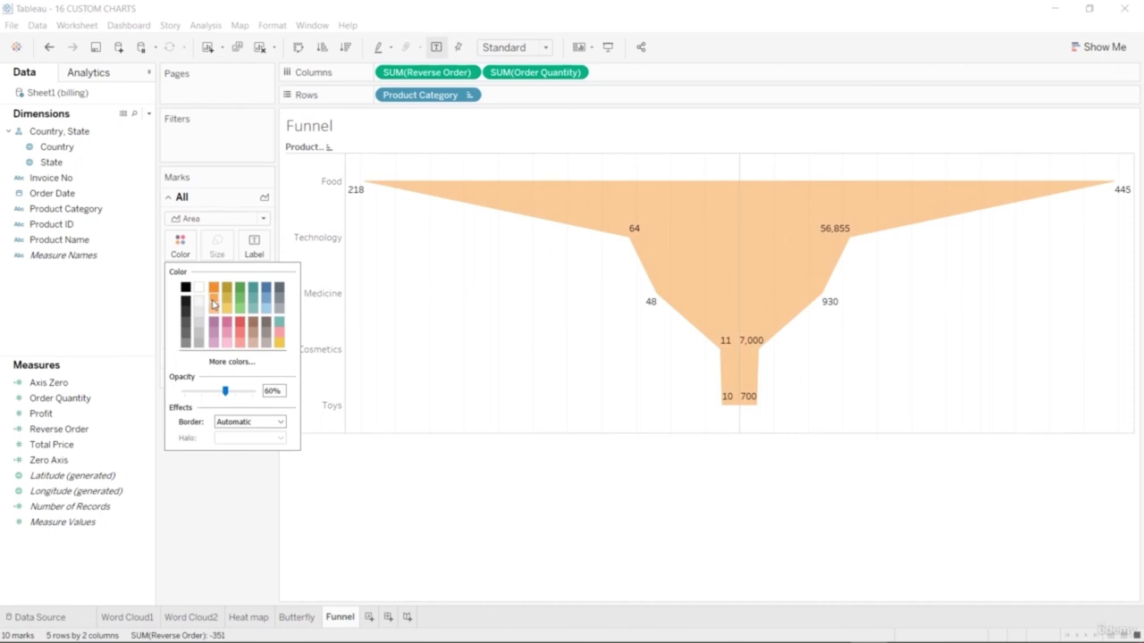
pyautogui.click(239, 335)
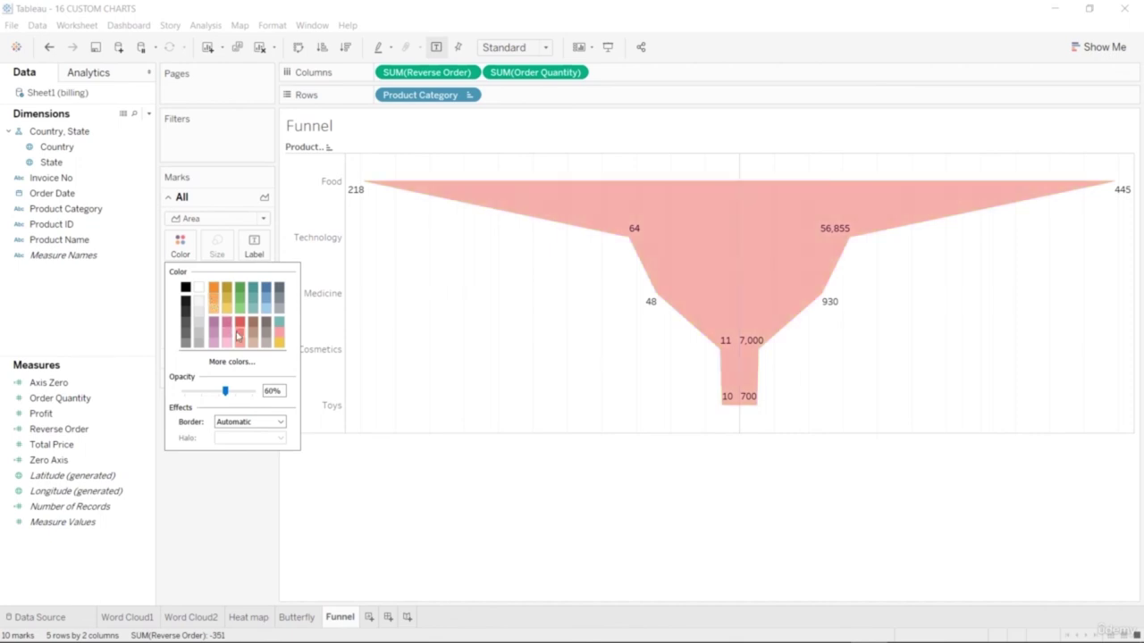
pyautogui.click(218, 336)
pyautogui.click(228, 304)
pyautogui.click(238, 305)
pyautogui.click(212, 490)
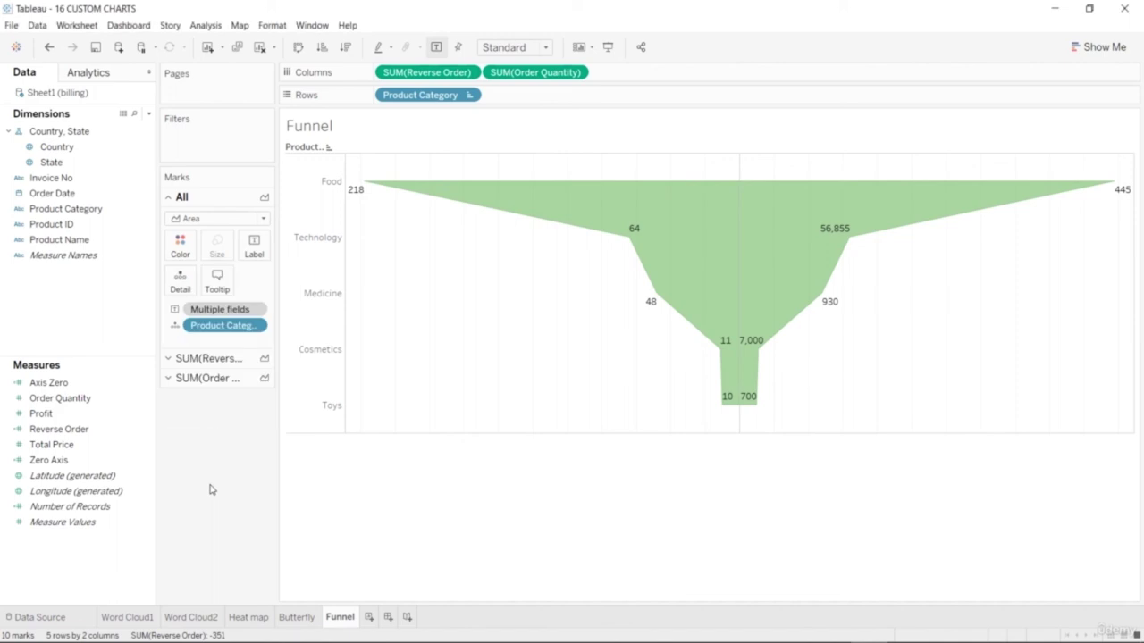
# Set the mark type of all marks to Automatic and color the funnel bars by Product Category.
pyautogui.moveTo(355, 194)
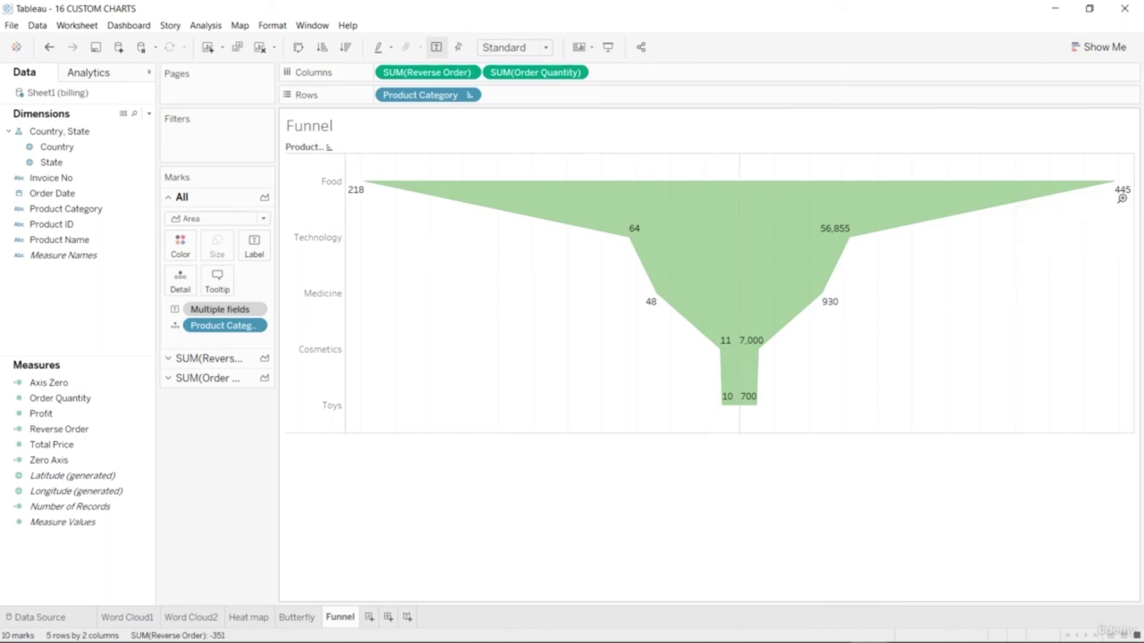
pyautogui.moveTo(749, 406)
pyautogui.click(262, 220)
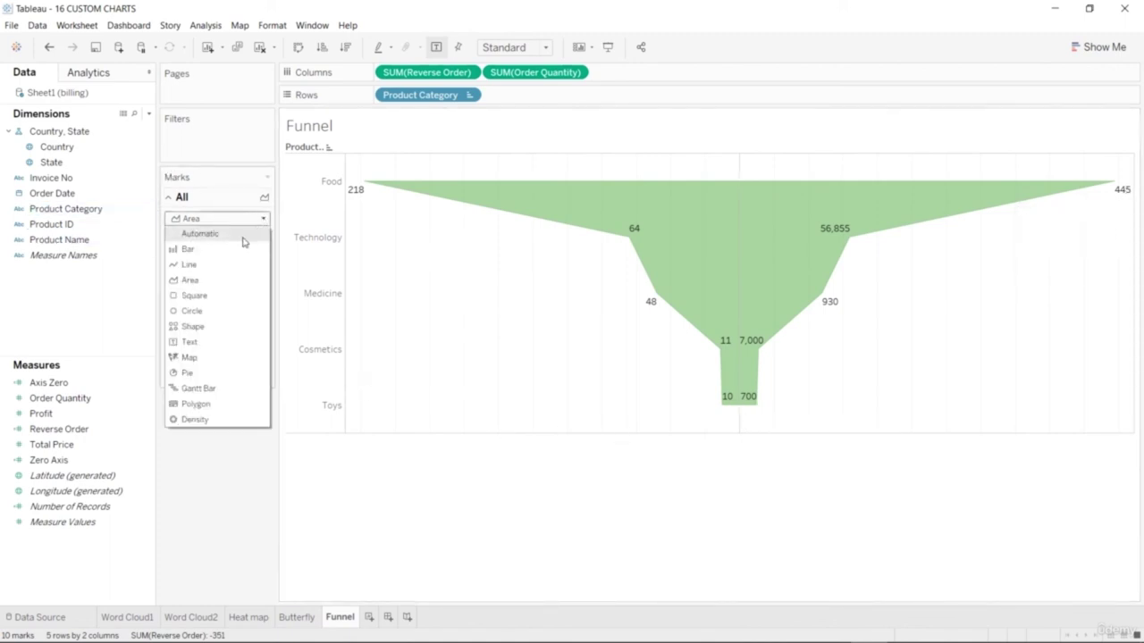
pyautogui.click(246, 235)
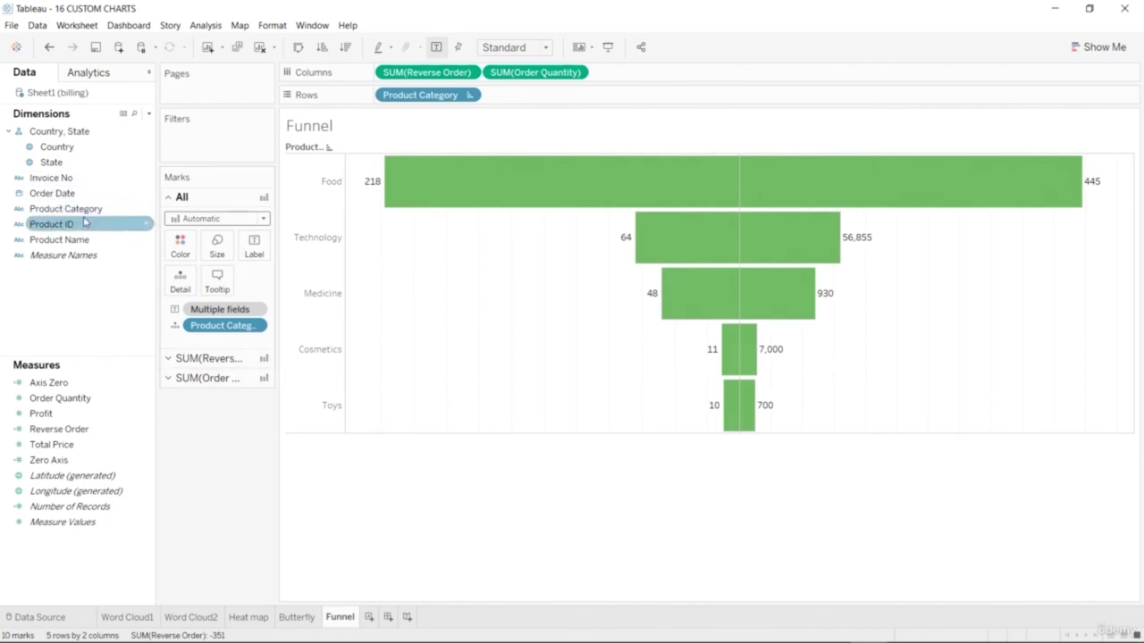
pyautogui.moveTo(87, 209); pyautogui.dragTo(181, 245)
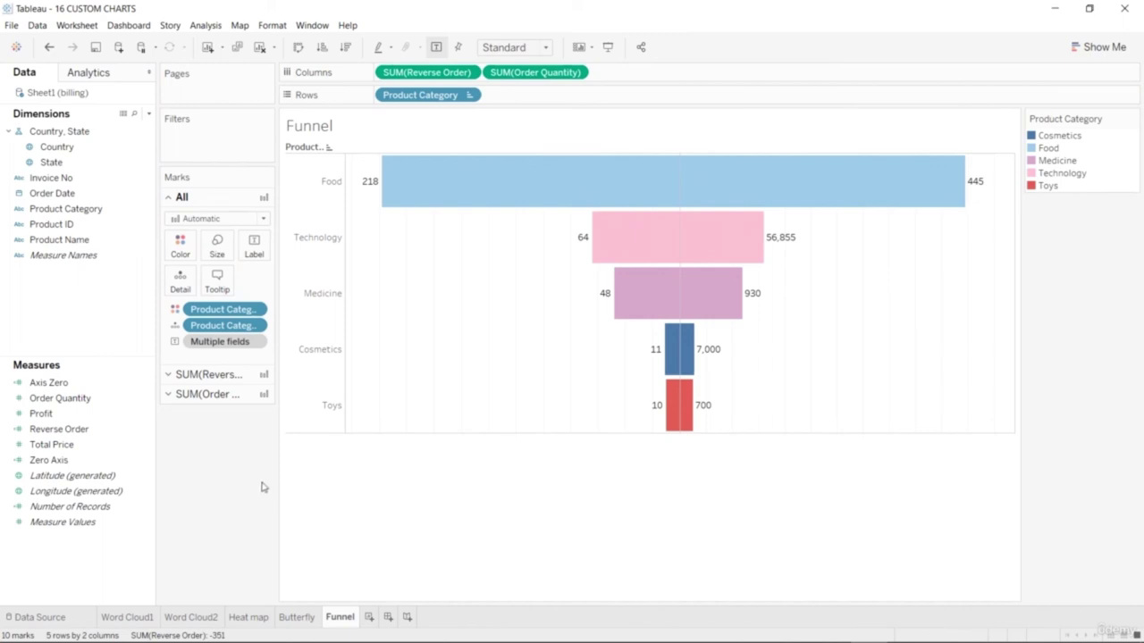
# Try State in place of Product Category on the rows with Area marks, and undo both changes.
pyautogui.moveTo(691, 397)
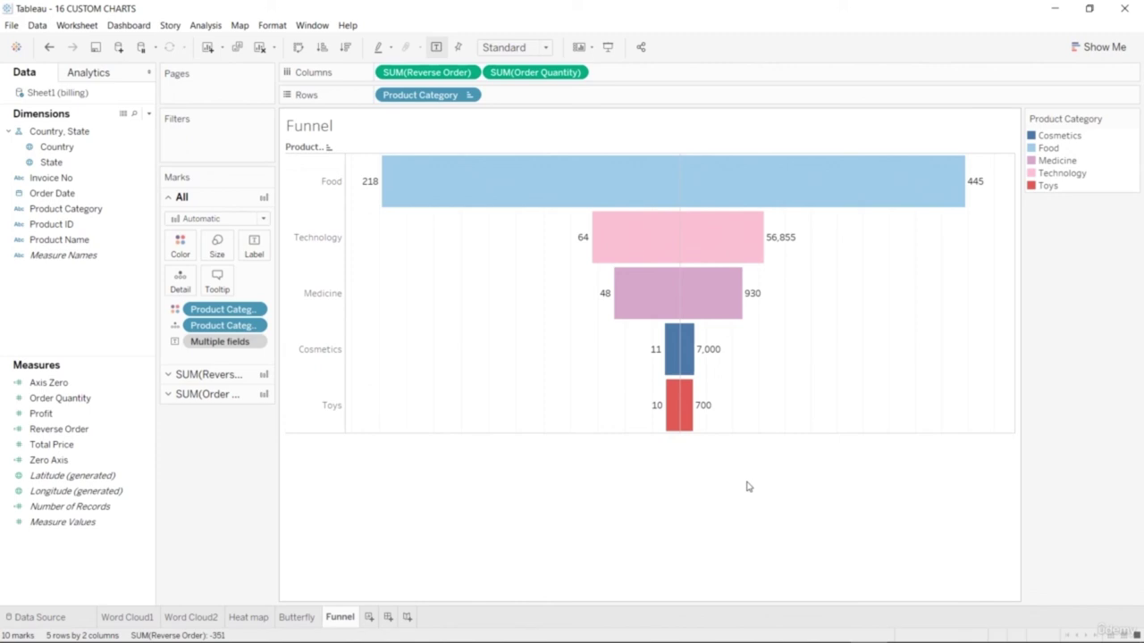
pyautogui.moveTo(51, 162); pyautogui.dragTo(432, 95)
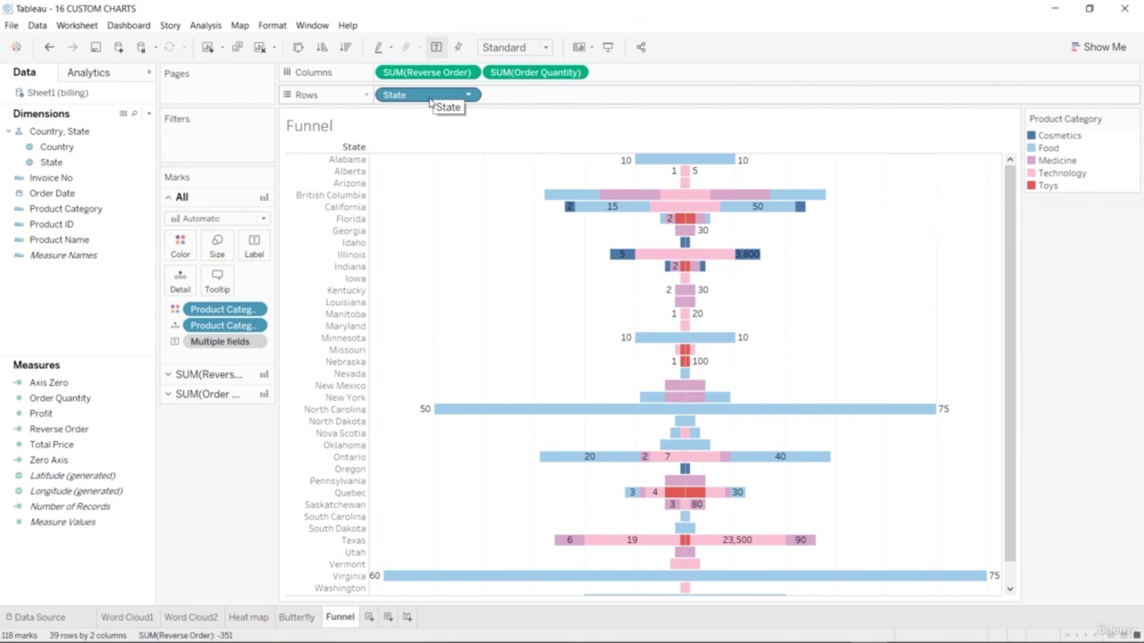
pyautogui.click(263, 219)
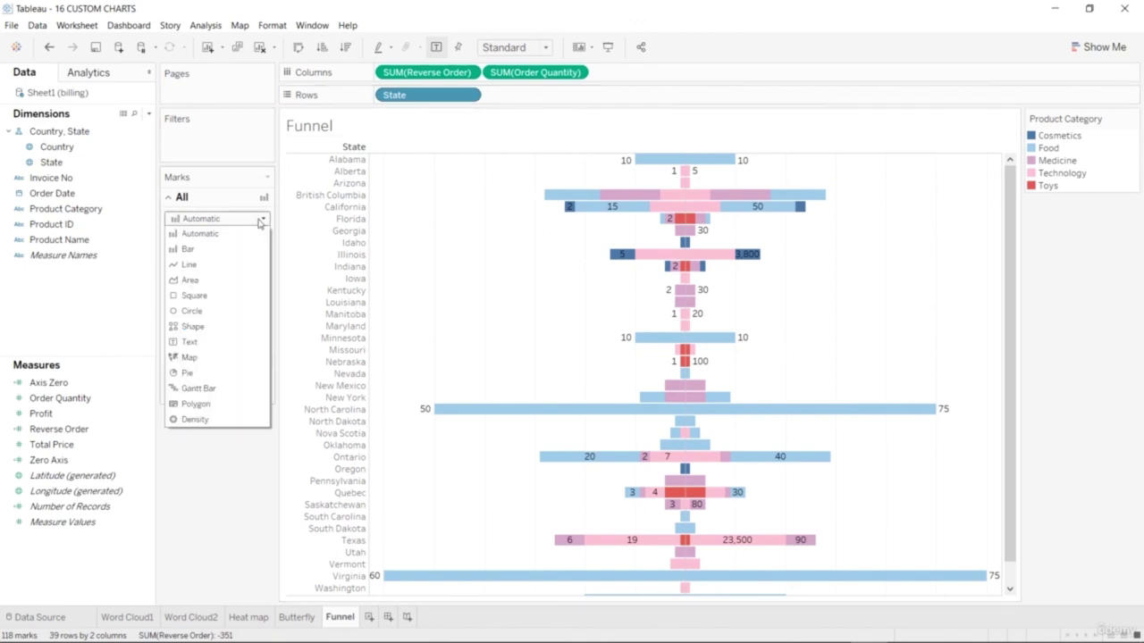
pyautogui.click(228, 280)
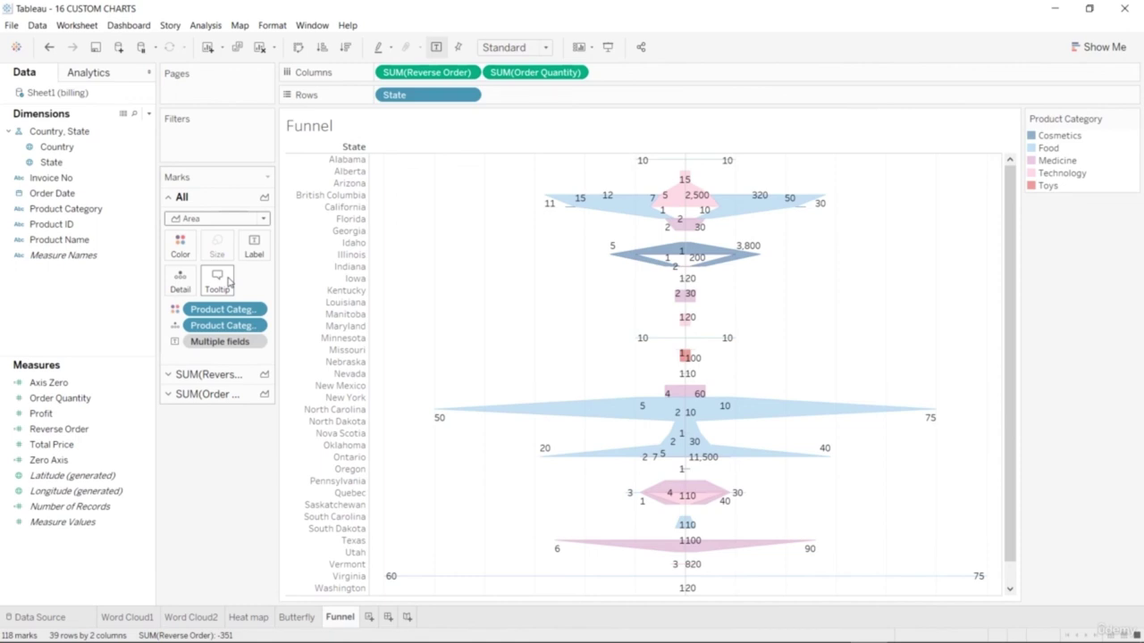
pyautogui.hotkey('ctrl', 'z')
pyautogui.hotkey('ctrl', 'z')
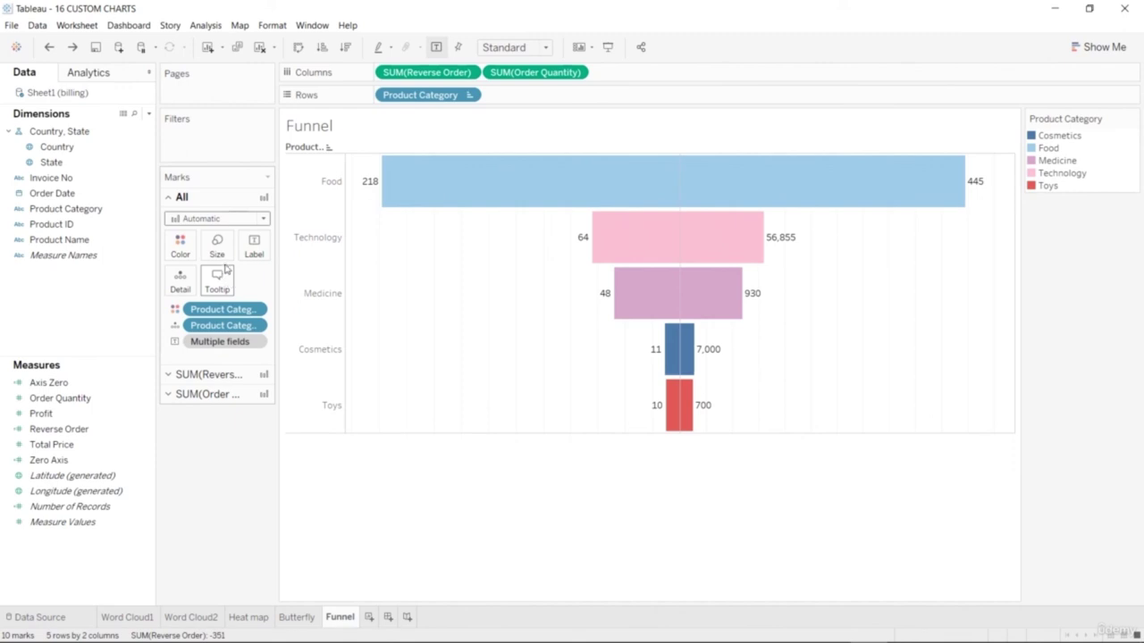
# Replace Product Category with State on the rows and sort the states by order size, with the widest bars at the top.
pyautogui.moveTo(76, 165); pyautogui.dragTo(419, 95)
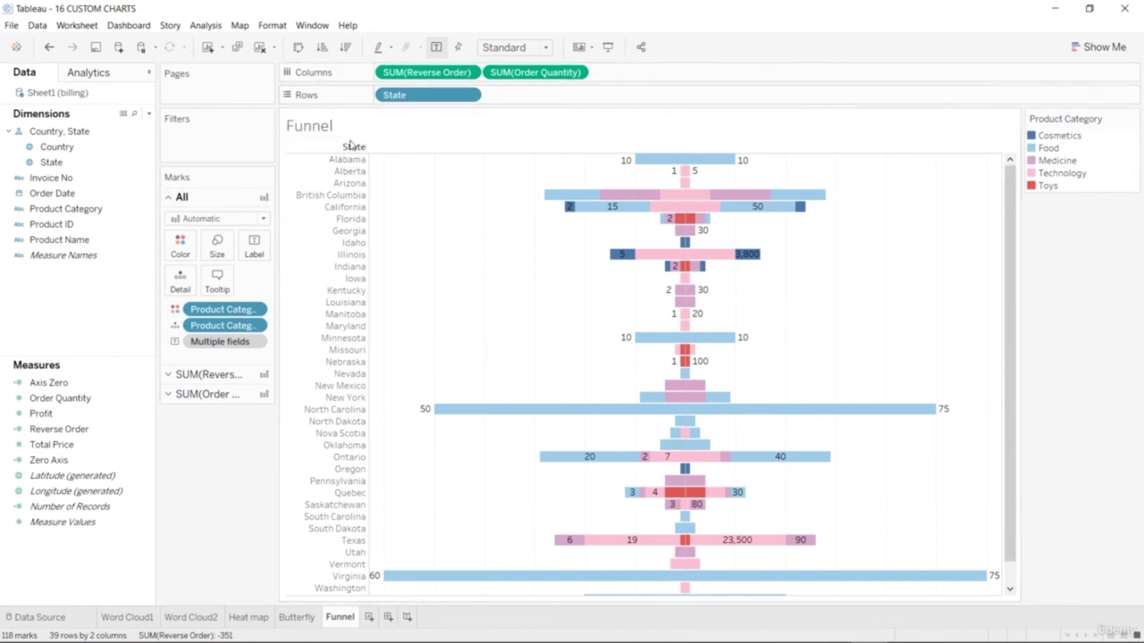
pyautogui.click(348, 48)
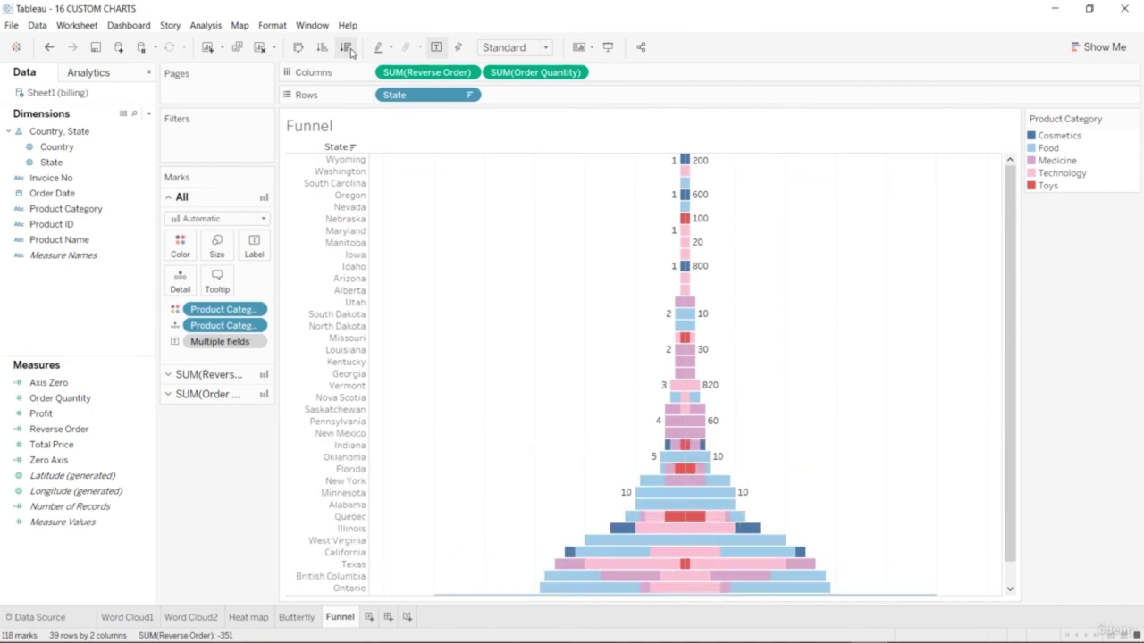
pyautogui.click(322, 48)
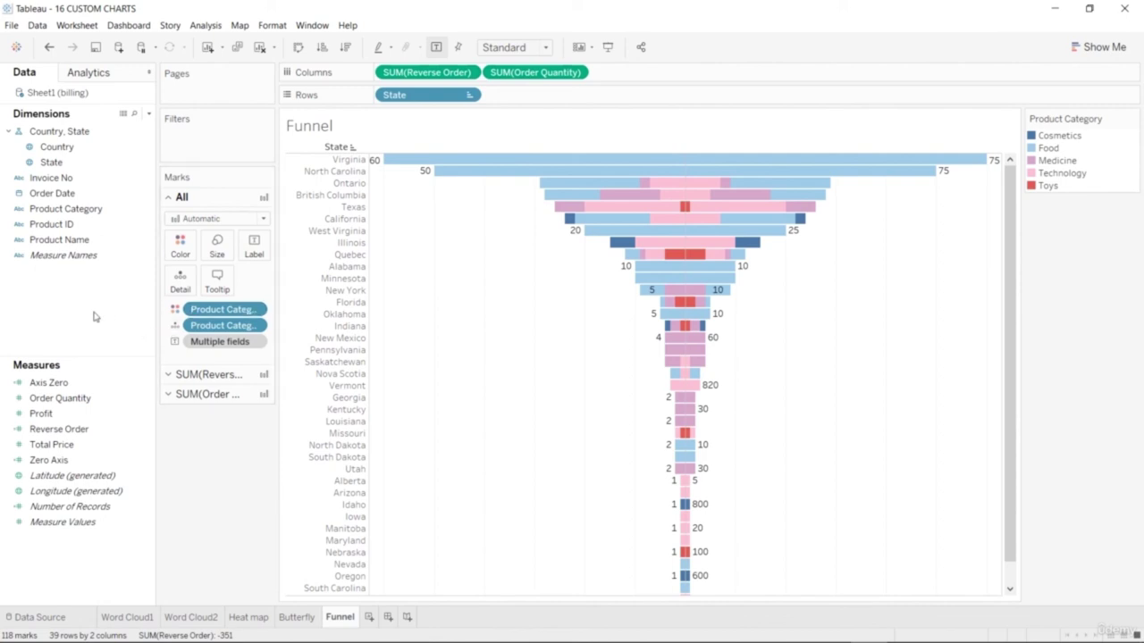
# Try the Area mark type on the sorted state funnel and undo it.
pyautogui.click(262, 220)
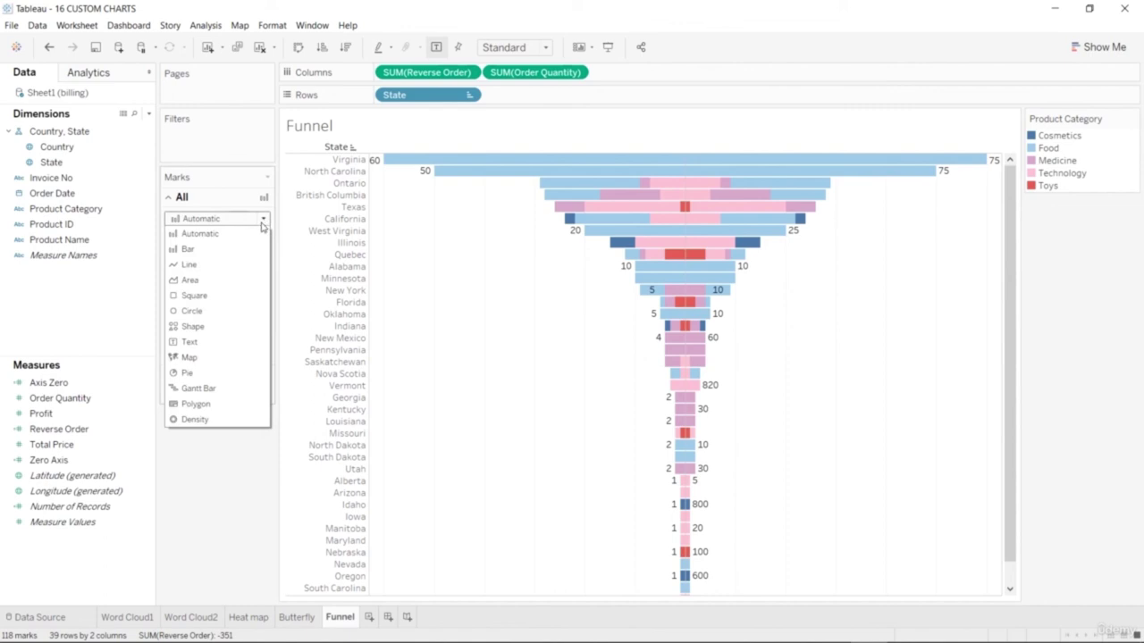
pyautogui.click(234, 280)
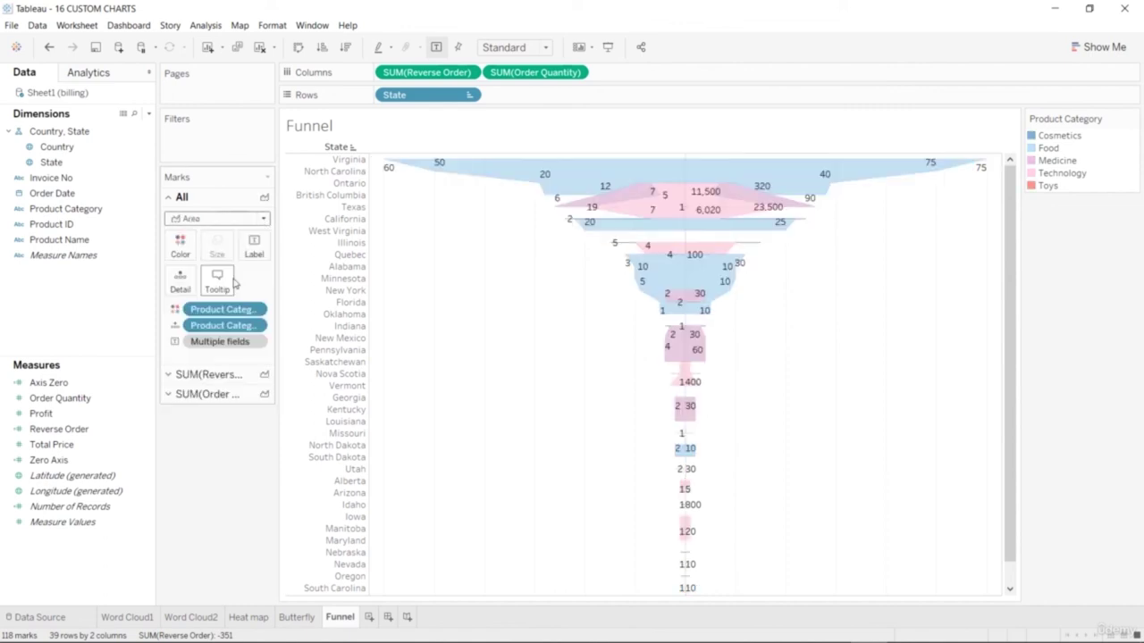
pyautogui.hotkey('ctrl', 'z')
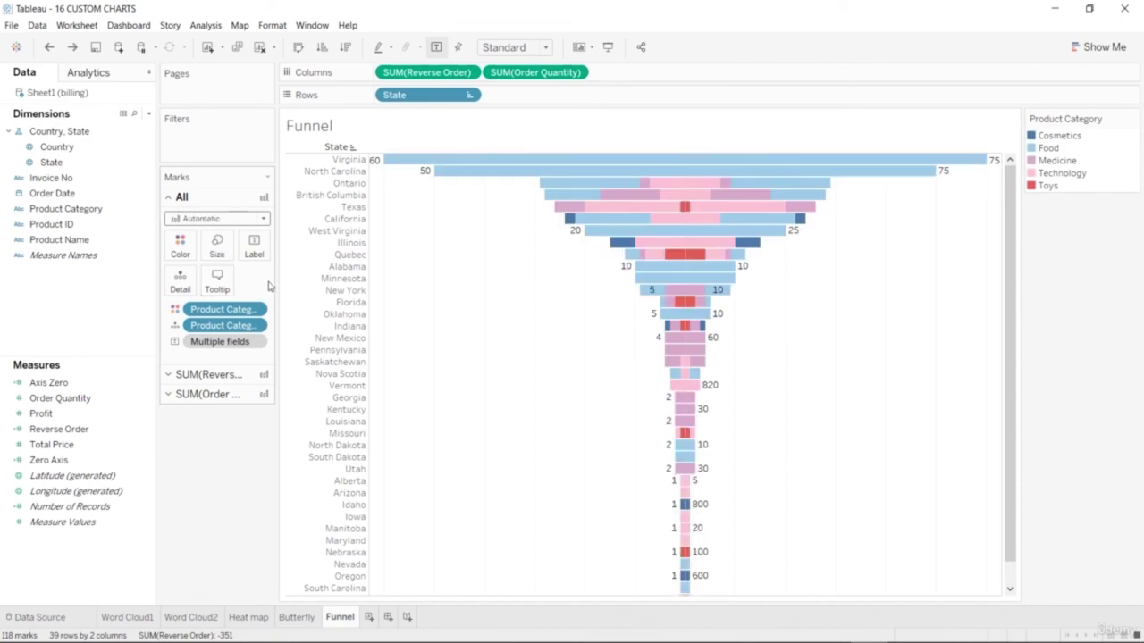
# Put Product Category back on the rows in place of State and sort the categories from Food at the top down to Toys.
pyautogui.click(97, 210)
pyautogui.moveTo(98, 213); pyautogui.dragTo(437, 96)
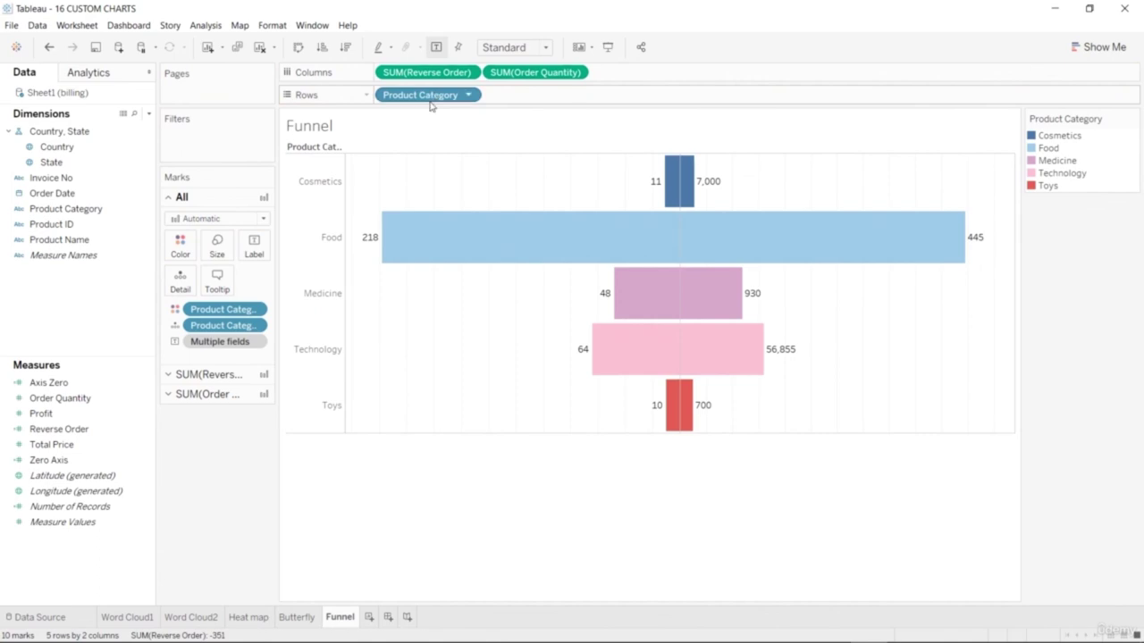
pyautogui.click(321, 49)
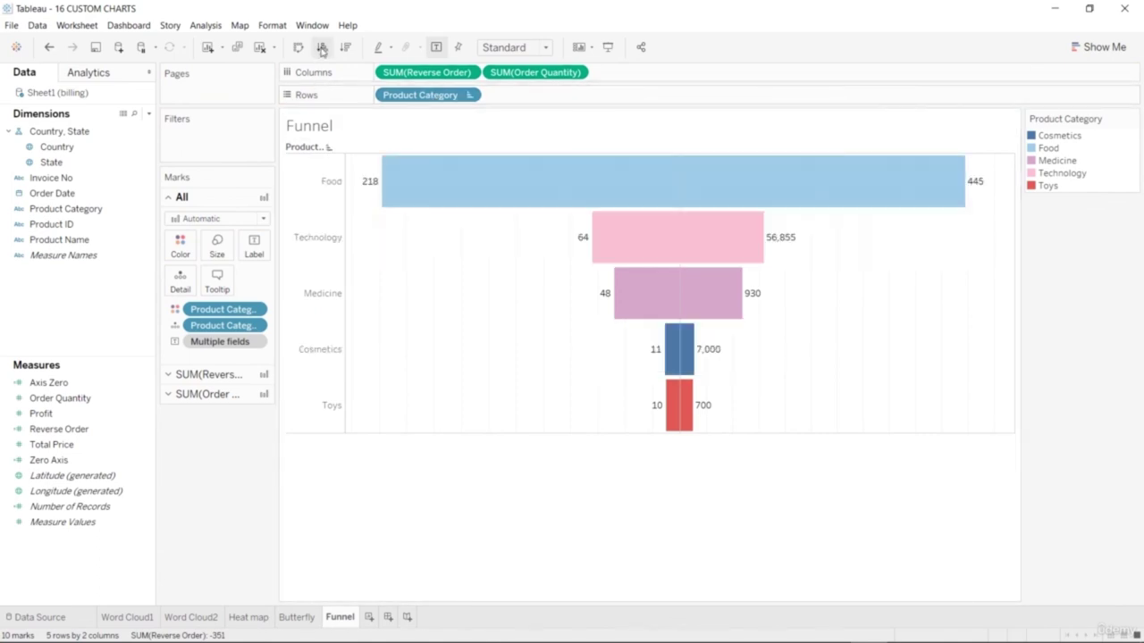